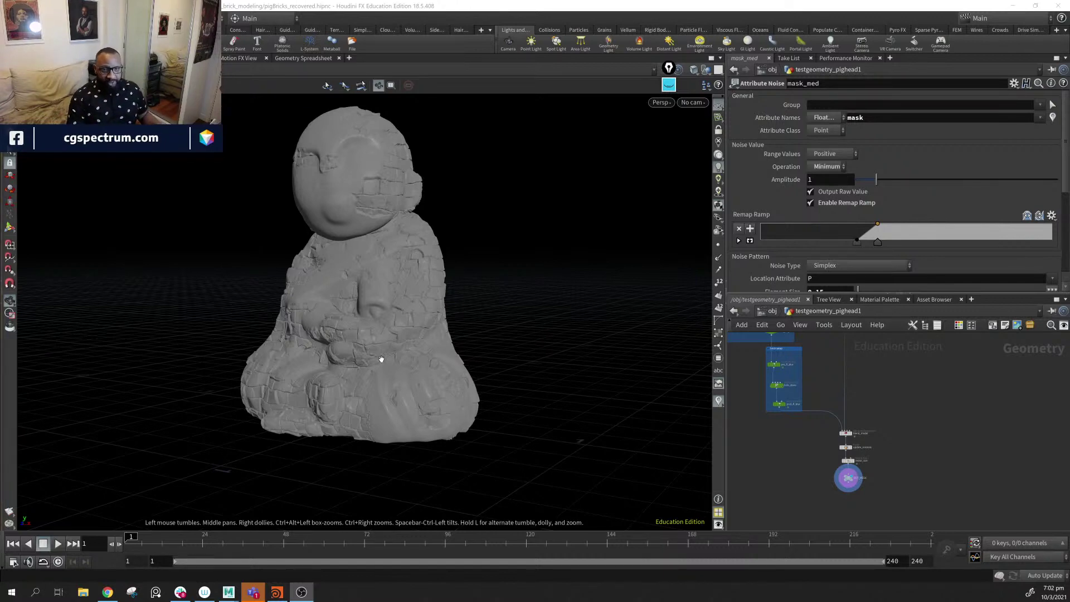
# - Examine the brick pattern on the statue's head, body and base from the front, sides and back
pyautogui.moveTo(499, 287); pyautogui.dragTo(585, 317, button='middle')
pyautogui.moveTo(585, 317); pyautogui.dragTo(428, 231)
pyautogui.moveTo(405, 338); pyautogui.dragTo(375, 377)
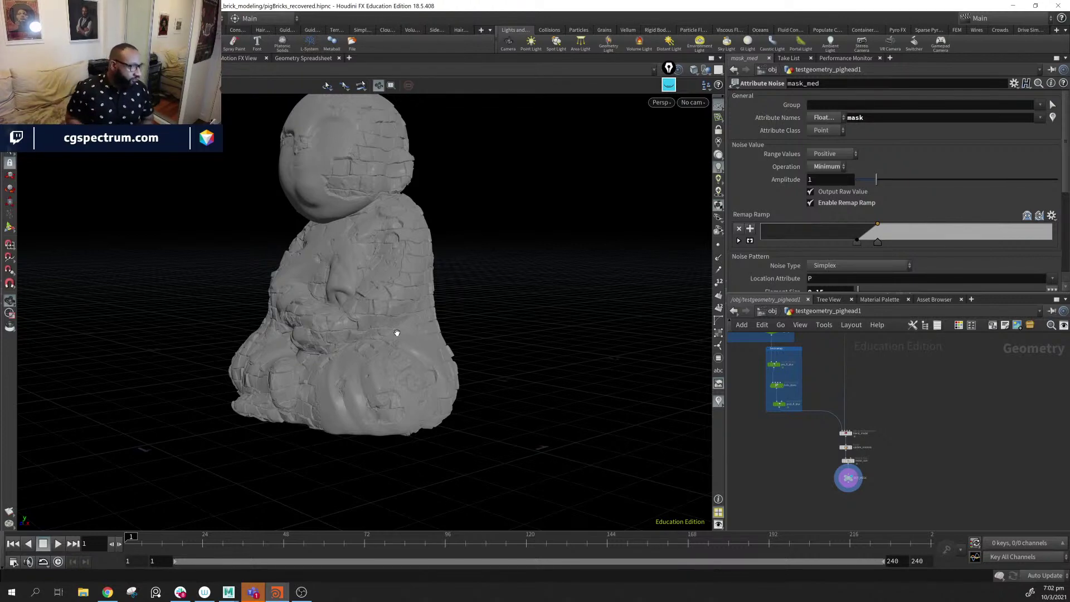
pyautogui.moveTo(353, 337); pyautogui.dragTo(459, 344)
pyautogui.scroll(2, 548, 379)
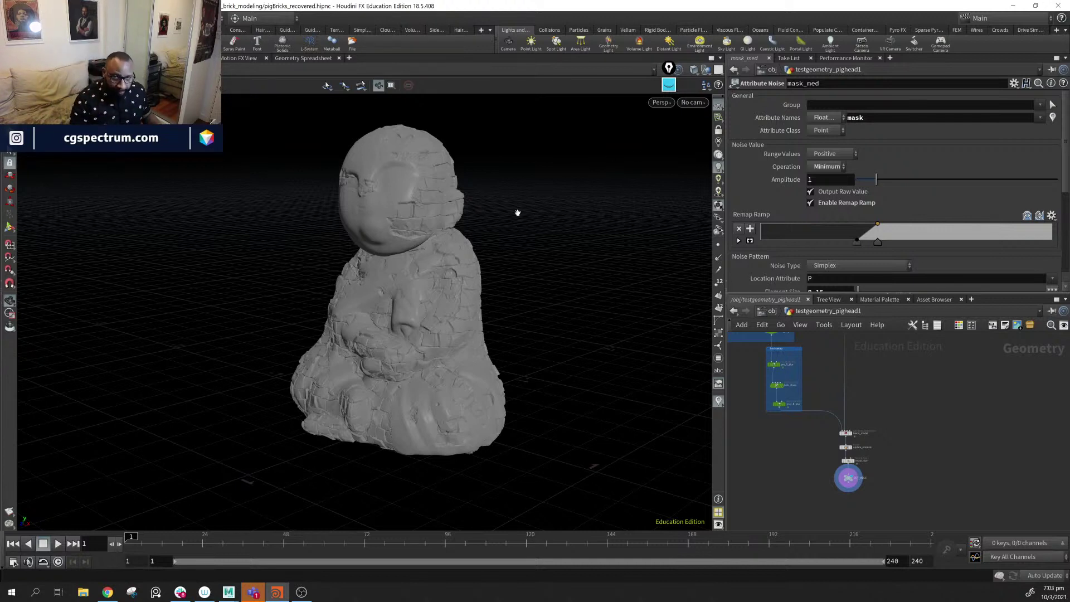
pyautogui.moveTo(492, 247); pyautogui.dragTo(421, 218)
pyautogui.moveTo(462, 462); pyautogui.dragTo(448, 258)
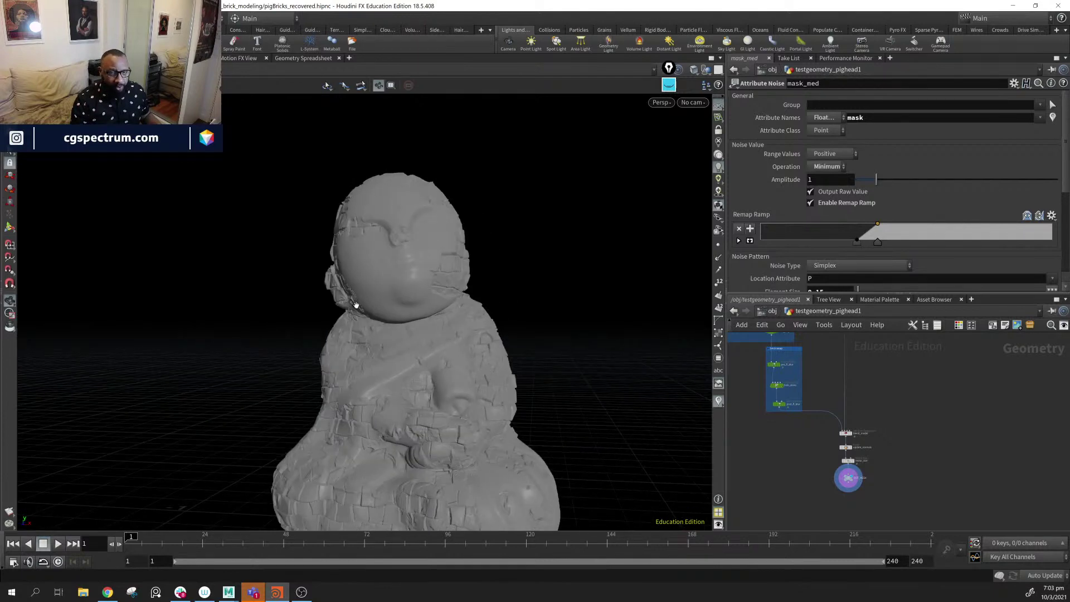
pyautogui.moveTo(355, 304); pyautogui.dragTo(552, 354)
pyautogui.moveTo(919, 416); pyautogui.dragTo(961, 461, button='middle')
pyautogui.moveTo(871, 346); pyautogui.dragTo(930, 452, button='middle')
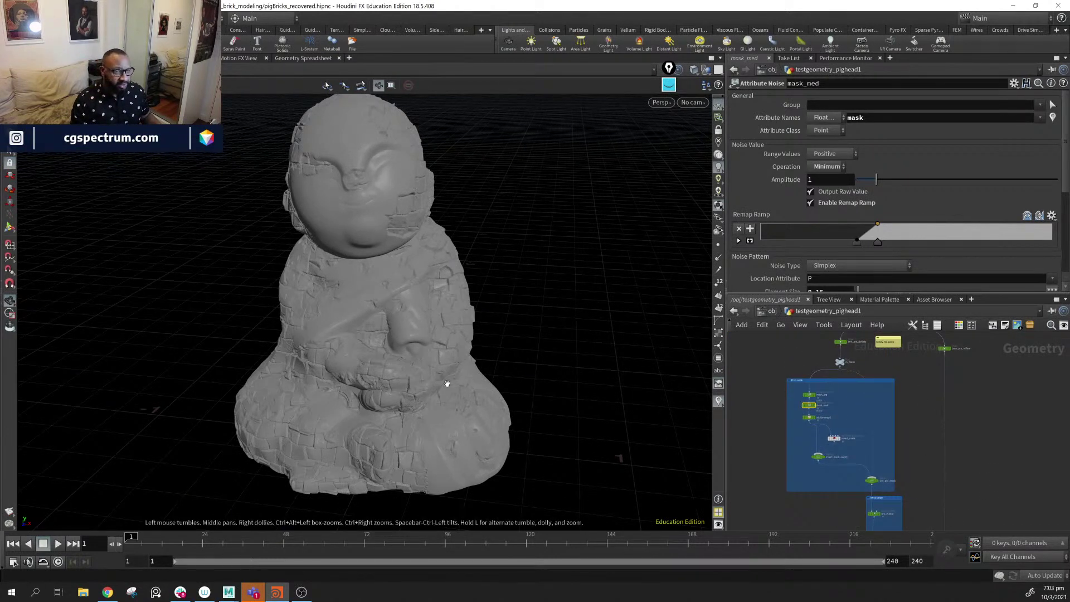
pyautogui.moveTo(437, 344)
pyautogui.mouseDown()
pyautogui.moveTo(509, 406)
pyautogui.moveTo(567, 387)
pyautogui.moveTo(325, 190)
pyautogui.mouseUp()
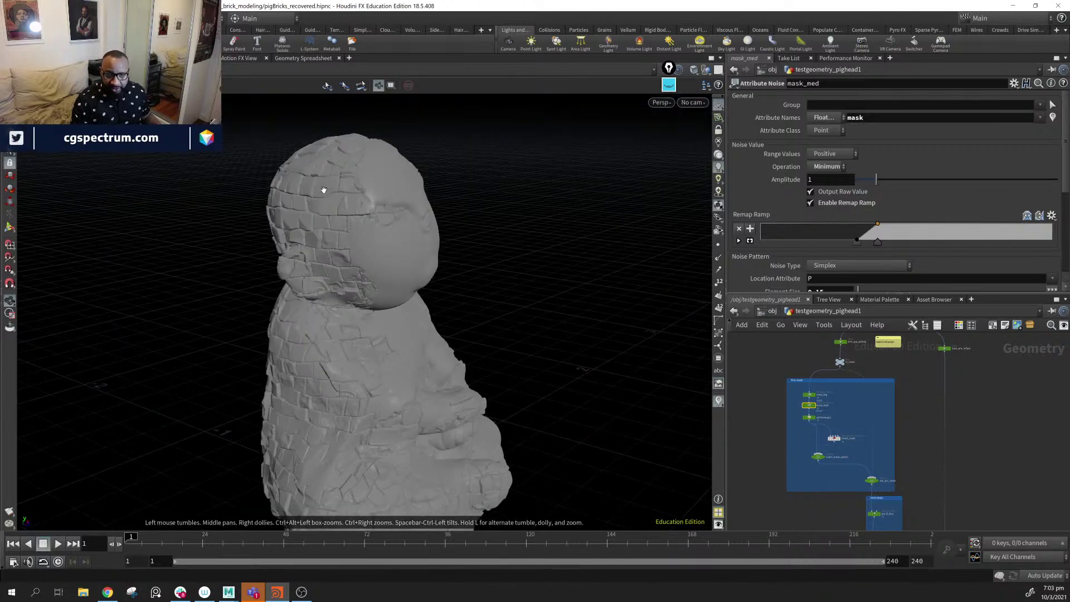
pyautogui.moveTo(389, 305)
pyautogui.mouseDown()
pyautogui.moveTo(362, 320)
pyautogui.moveTo(502, 158)
pyautogui.moveTo(538, 405)
pyautogui.moveTo(511, 392)
pyautogui.mouseUp()
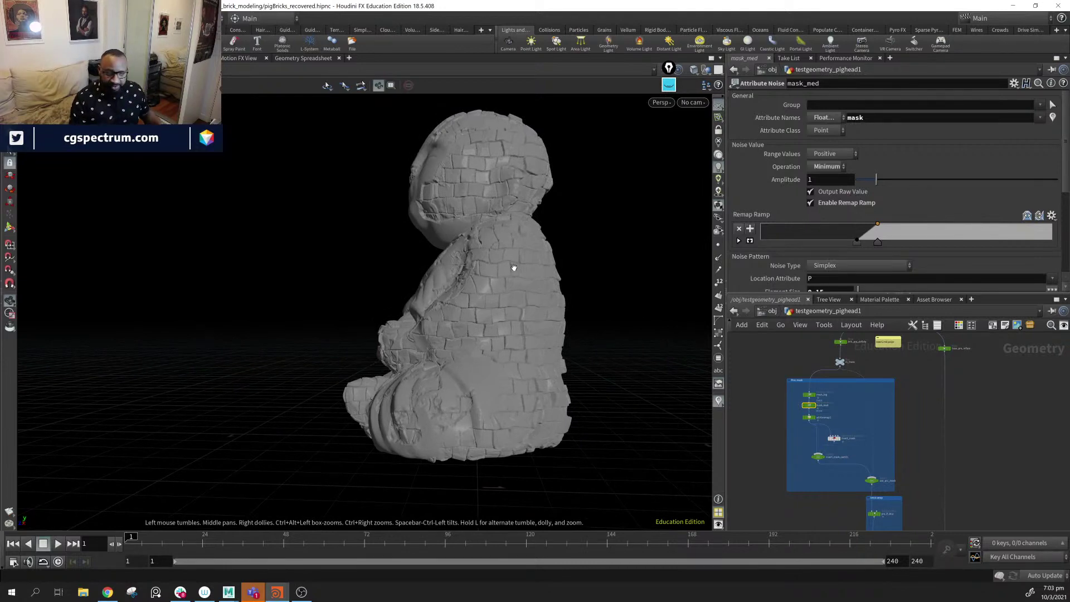
pyautogui.moveTo(531, 219)
pyautogui.mouseDown()
pyautogui.moveTo(542, 317)
pyautogui.moveTo(471, 323)
pyautogui.moveTo(336, 290)
pyautogui.moveTo(483, 392)
pyautogui.mouseUp()
pyautogui.moveTo(484, 391); pyautogui.dragTo(667, 353, button='right')
pyautogui.moveTo(666, 353)
pyautogui.mouseDown()
pyautogui.moveTo(375, 311)
pyautogui.moveTo(440, 298)
pyautogui.moveTo(451, 317)
pyautogui.moveTo(461, 303)
pyautogui.moveTo(554, 318)
pyautogui.mouseUp()
pyautogui.moveTo(554, 318)
pyautogui.mouseDown(button='right')
pyautogui.moveTo(286, 293)
pyautogui.moveTo(451, 321)
pyautogui.mouseUp(button='right')
pyautogui.moveTo(452, 321); pyautogui.dragTo(485, 294)
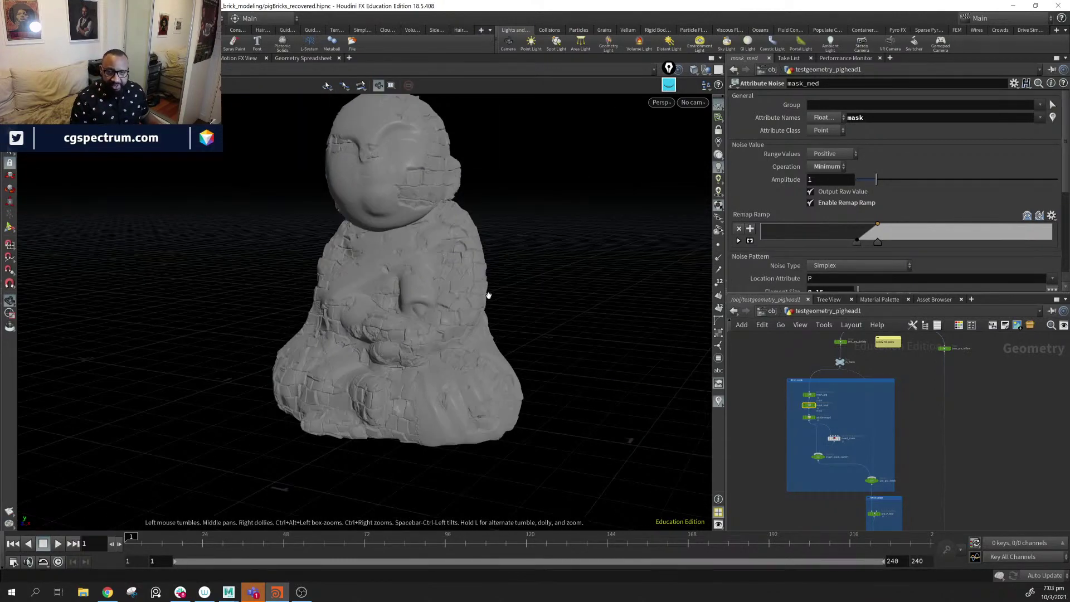
pyautogui.moveTo(485, 293); pyautogui.dragTo(435, 290, button='right')
pyautogui.moveTo(434, 289); pyautogui.dragTo(567, 318)
# - Widen the parameter and network panes by narrowing the 3D viewport
pyautogui.moveTo(842, 365)
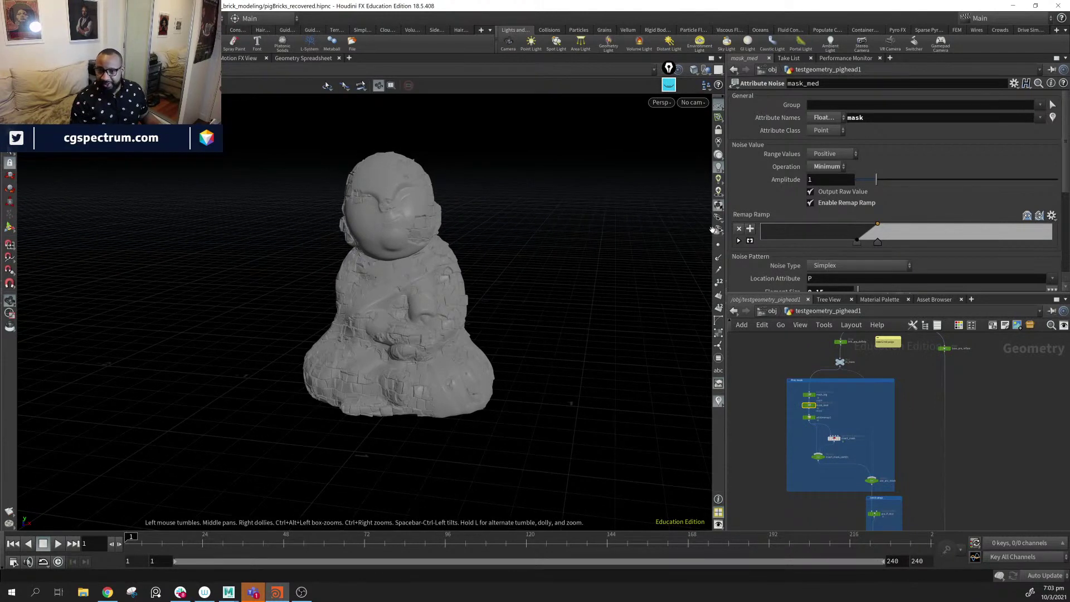
pyautogui.moveTo(726, 266); pyautogui.dragTo(582, 266)
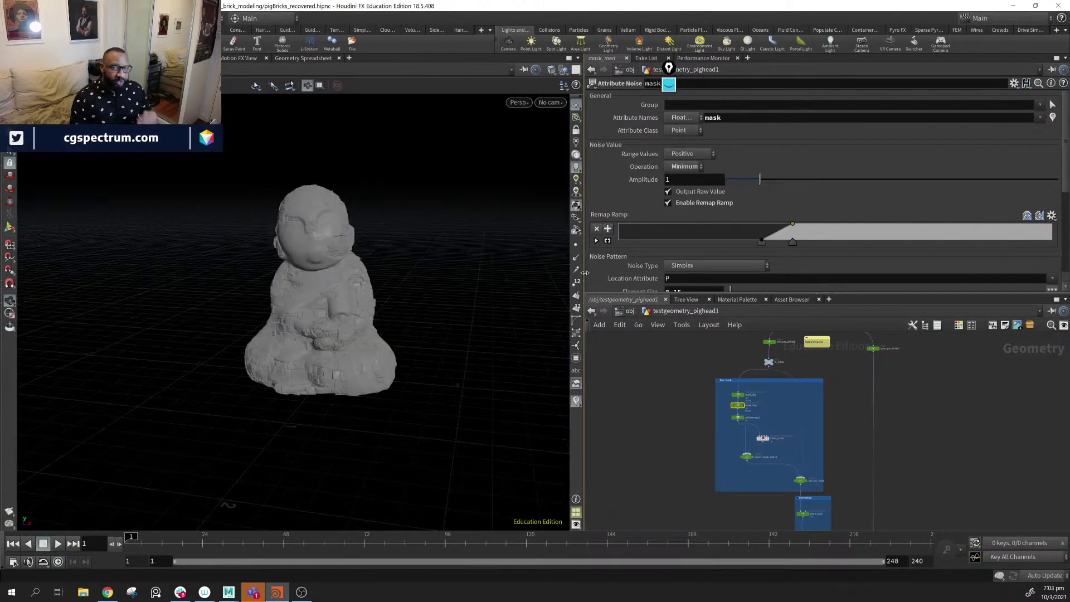
pyautogui.scroll(-4, 941, 456)
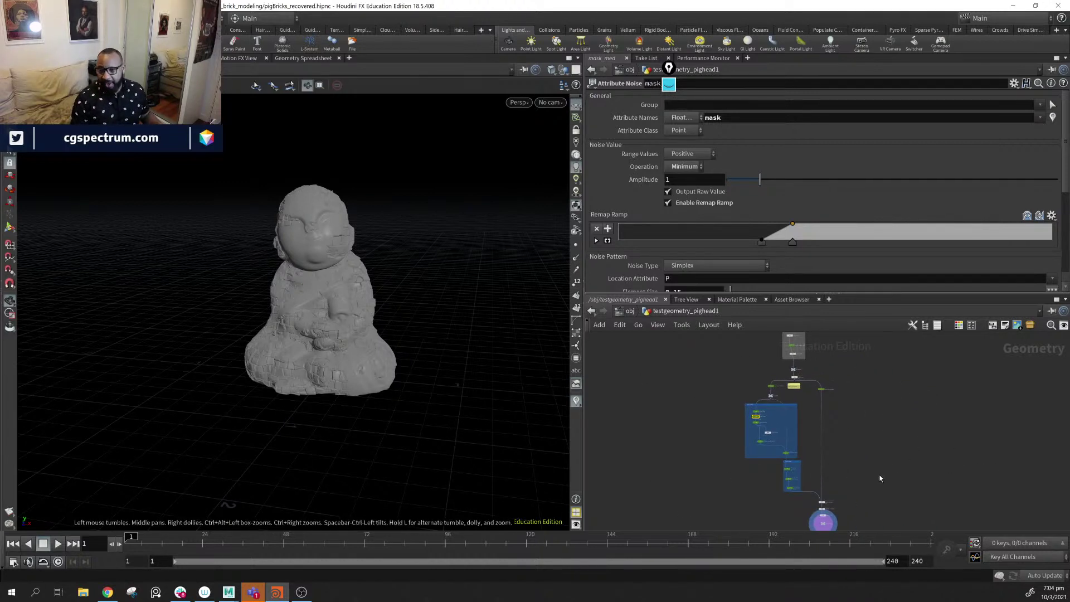
pyautogui.moveTo(880, 479); pyautogui.dragTo(872, 473, button='middle')
# - Inspect the brick detail on the statue up close and read the geometry information of the OUT_MESH null
pyautogui.scroll(8, 501, 318)
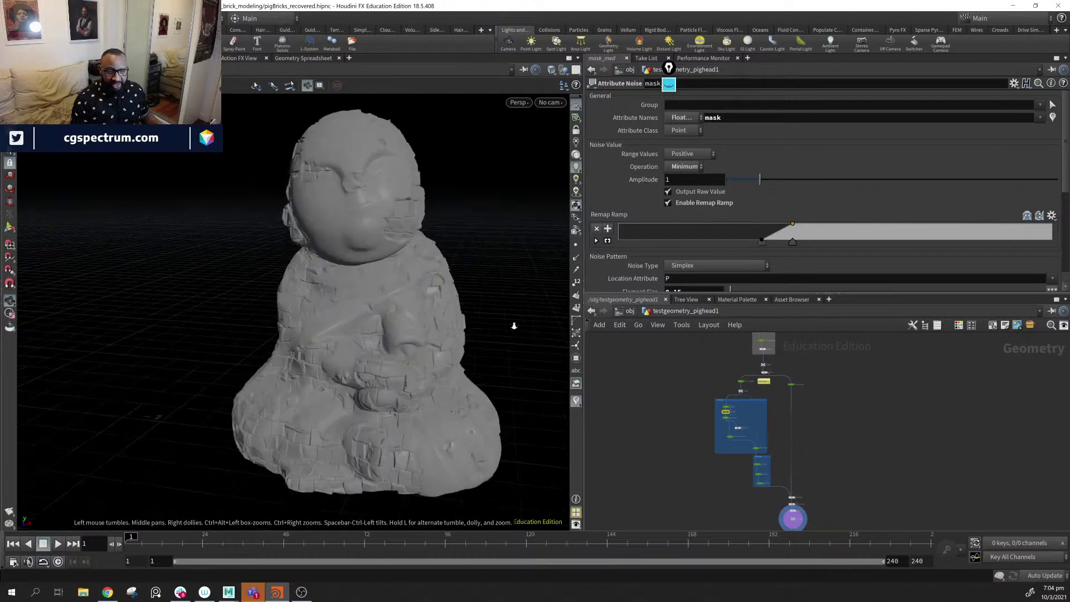
pyautogui.moveTo(865, 477); pyautogui.dragTo(863, 417, button='middle')
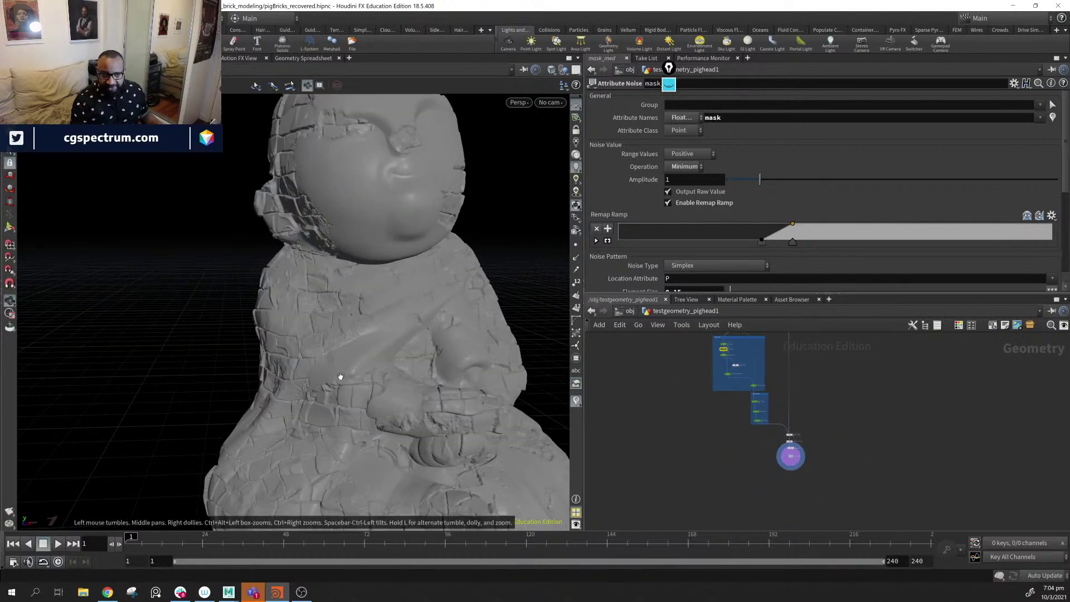
pyautogui.moveTo(451, 389); pyautogui.dragTo(461, 356, button='middle')
pyautogui.scroll(4, 749, 456)
pyautogui.scroll(3, 748, 457)
pyautogui.moveTo(771, 454); pyautogui.dragTo(761, 429, button='middle')
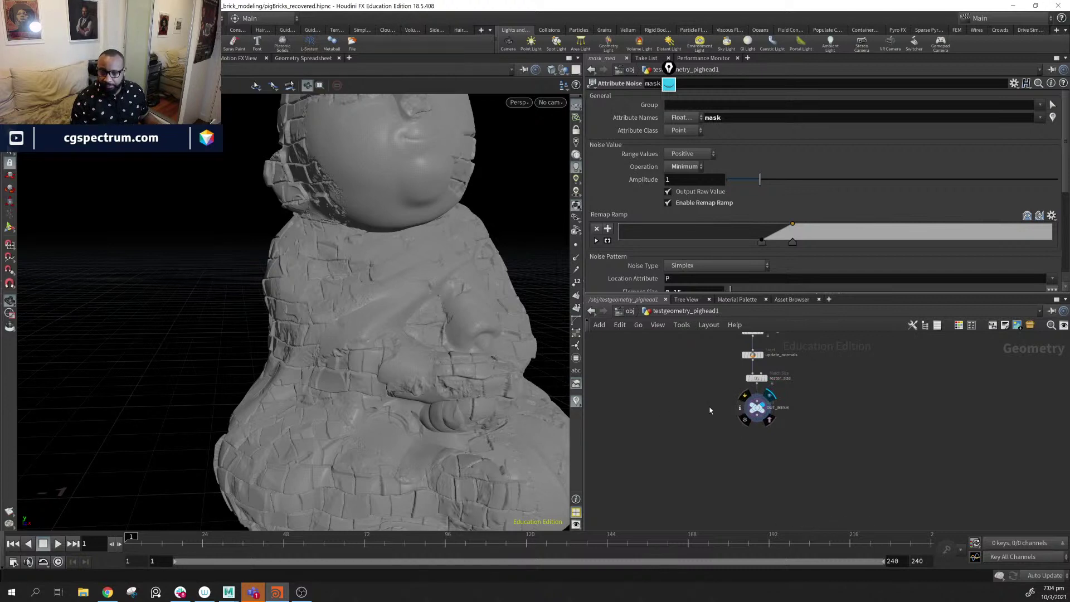
pyautogui.middleClick(756, 408)
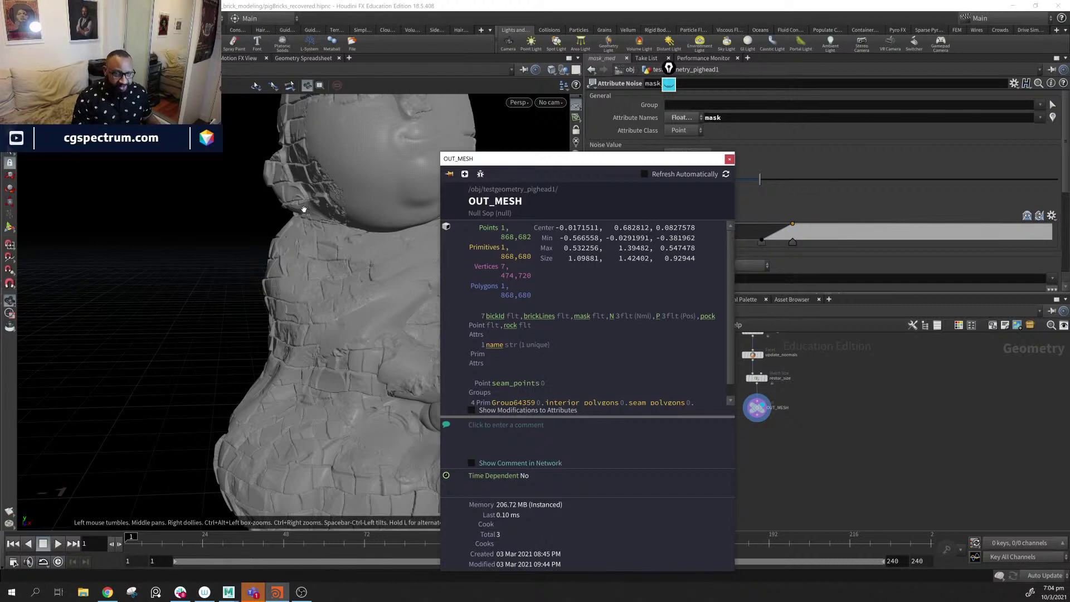
pyautogui.click(729, 159)
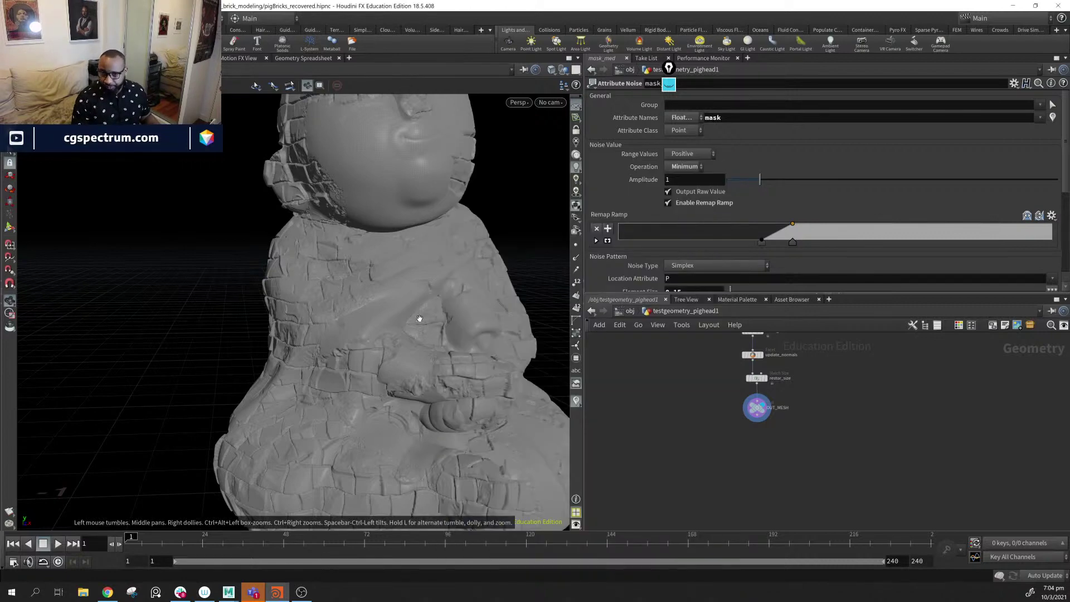
# - Select the bick_stone Attribute VOP in the brick setup and look into its Rock Pattern and Pock Marks parameter groups
pyautogui.scroll(-5, 419, 318)
pyautogui.moveTo(222, 284); pyautogui.dragTo(455, 364)
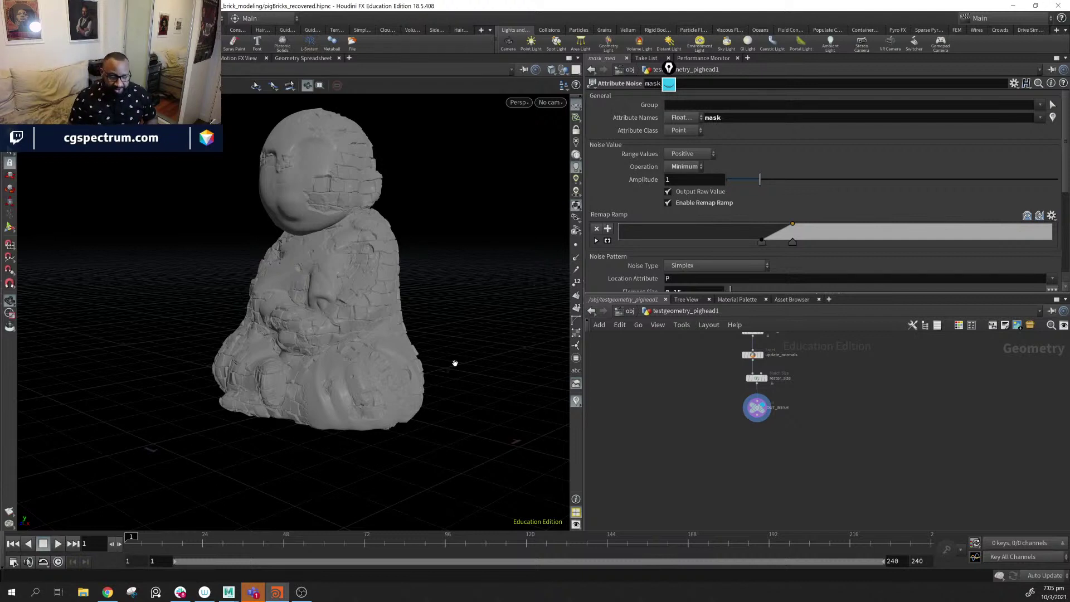
pyautogui.moveTo(799, 380); pyautogui.dragTo(820, 435, button='middle')
pyautogui.click(742, 454)
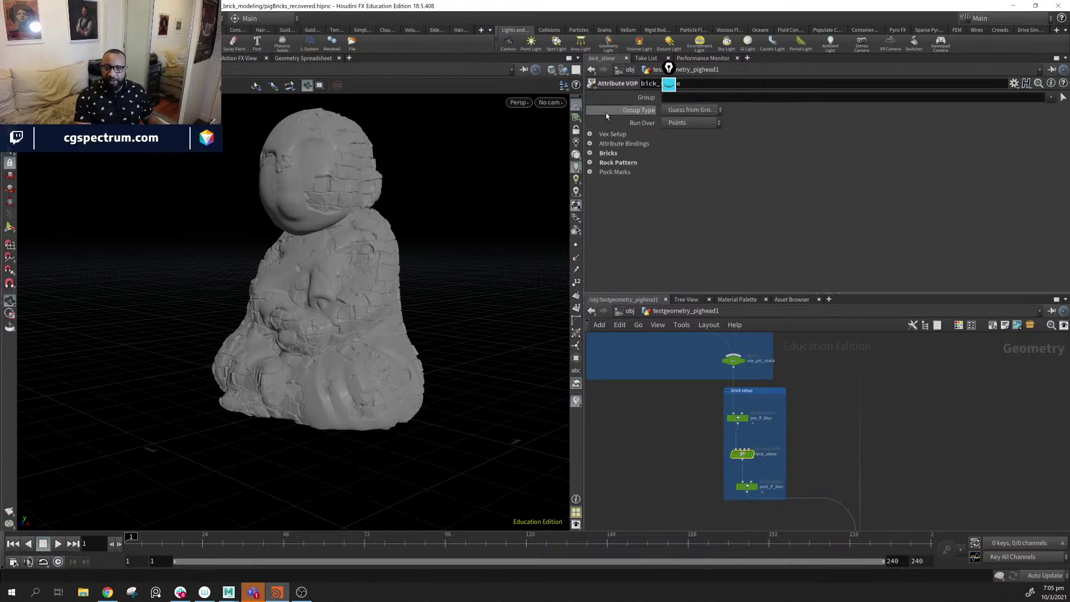
pyautogui.click(592, 162)
pyautogui.click(593, 162)
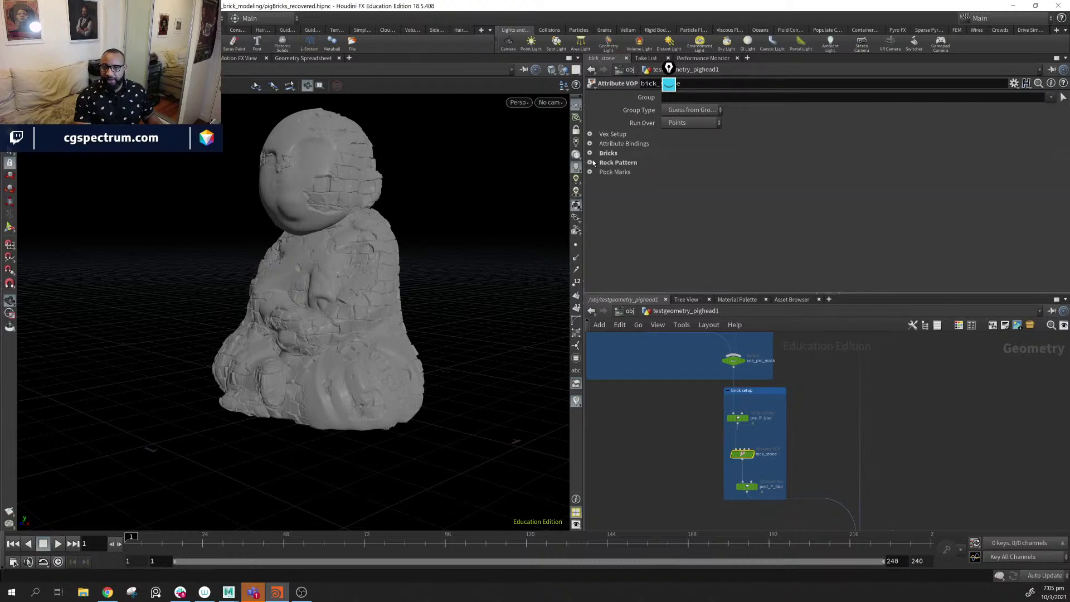
pyautogui.click(592, 161)
pyautogui.click(591, 160)
pyautogui.click(590, 172)
pyautogui.click(590, 173)
# - Nudge the pre-deform node that feeds the in_mask null slightly downward in the network
pyautogui.moveTo(830, 354); pyautogui.dragTo(827, 528, button='middle')
pyautogui.scroll(-3, 888, 484)
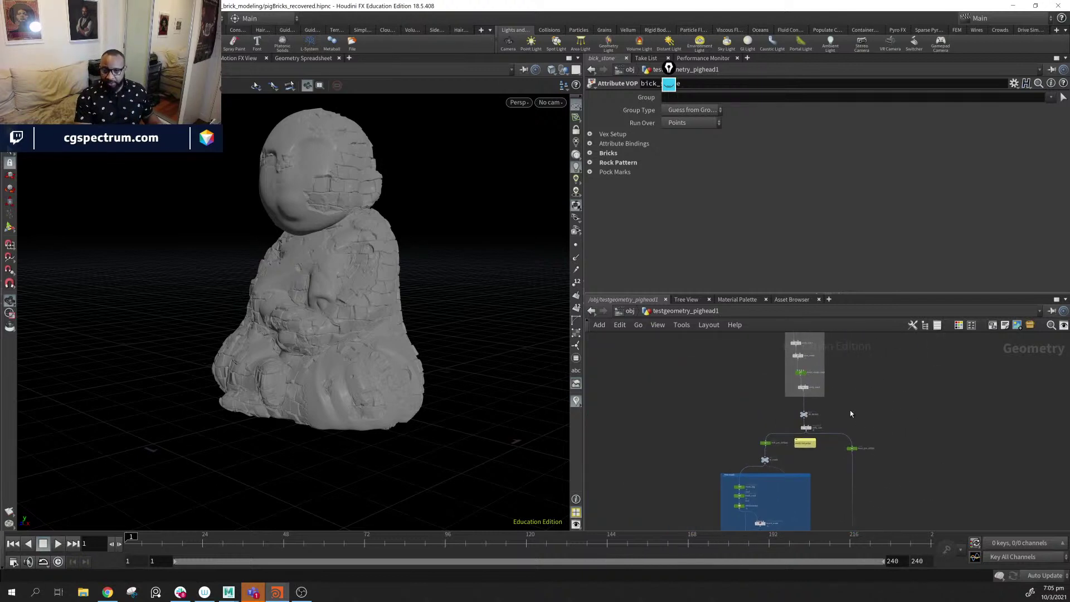
pyautogui.moveTo(914, 475); pyautogui.dragTo(898, 414, button='middle')
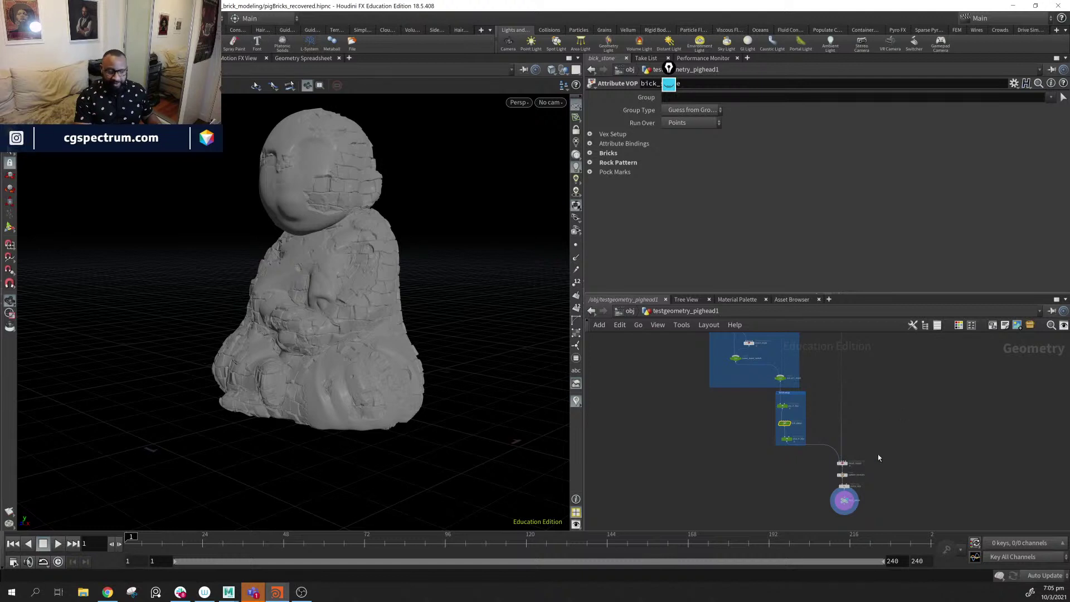
pyautogui.moveTo(829, 398); pyautogui.dragTo(777, 516, button='middle')
pyautogui.moveTo(728, 396); pyautogui.dragTo(729, 400)
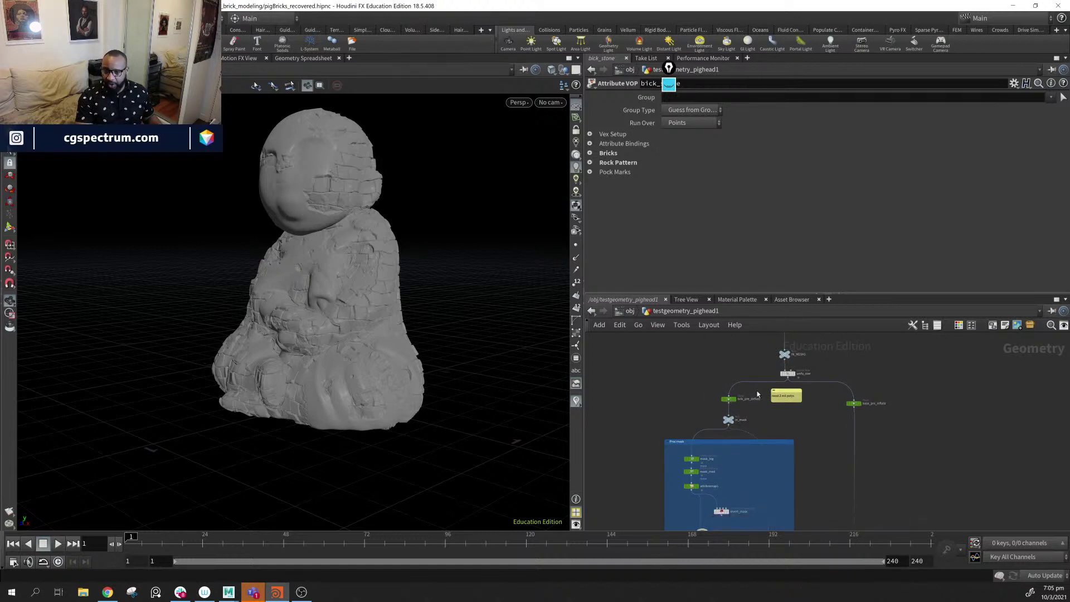
# - Rename the attribremap1 node below mask_med as mak_remap
pyautogui.moveTo(812, 485); pyautogui.dragTo(824, 409, button='middle')
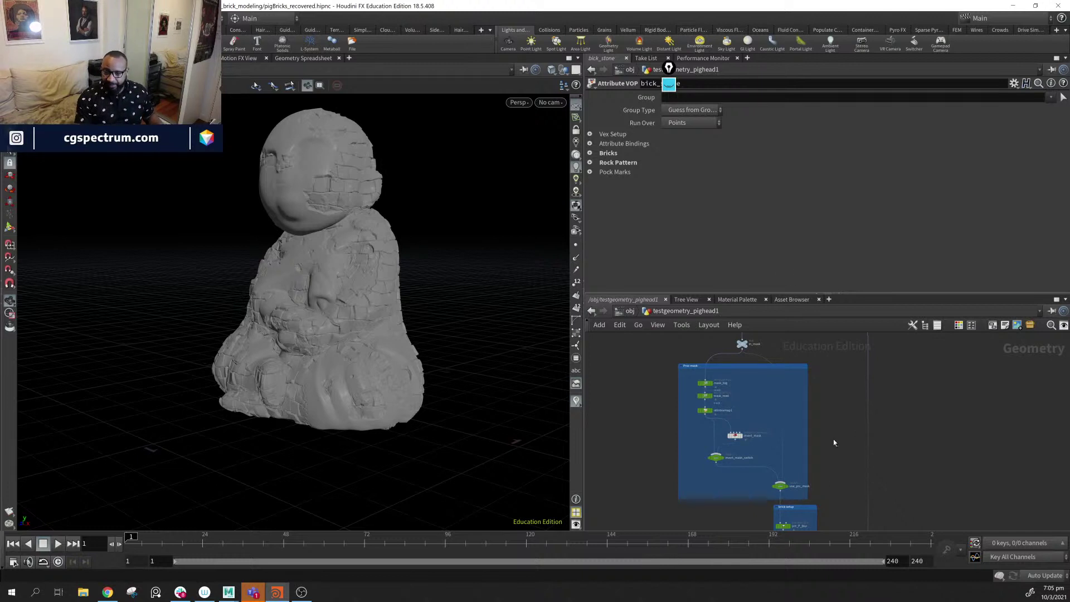
pyautogui.scroll(3, 761, 408)
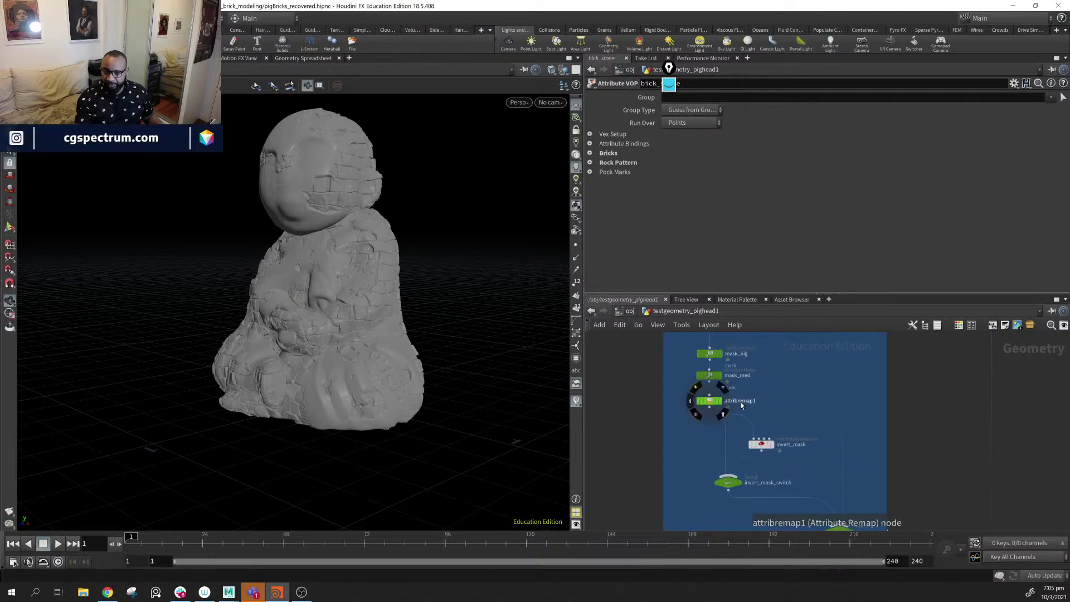
pyautogui.doubleClick(741, 402)
pyautogui.write('mak')
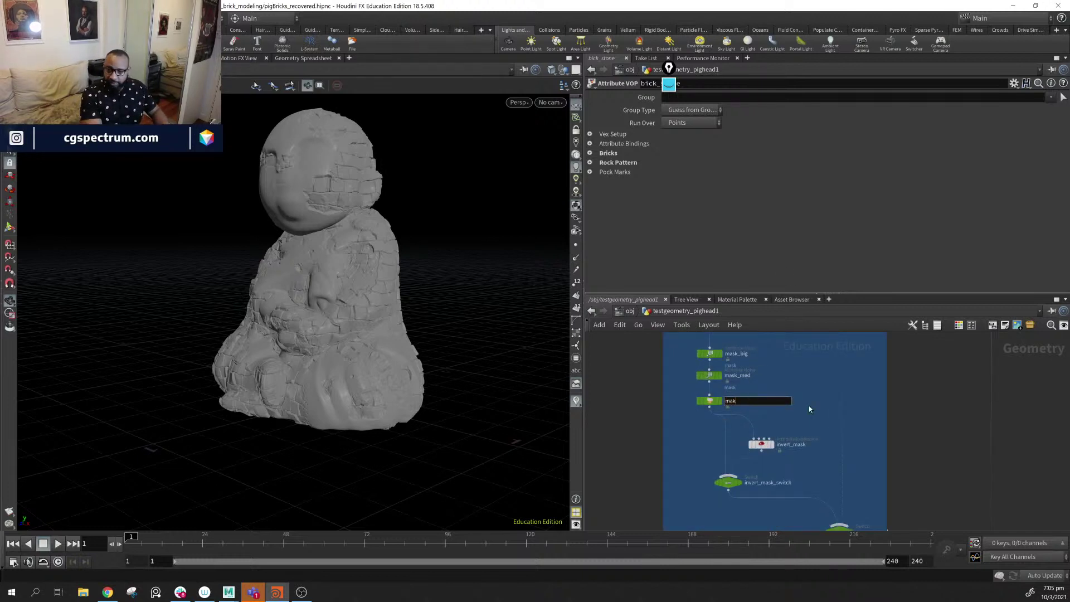
pyautogui.write('_re')
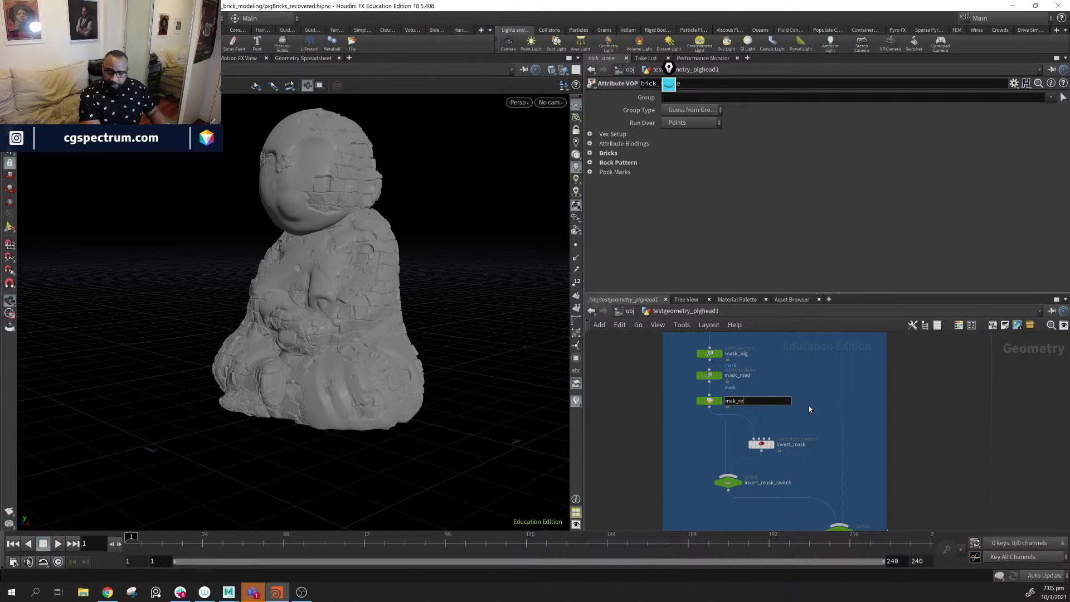
pyautogui.write('map')
pyautogui.press('Return')
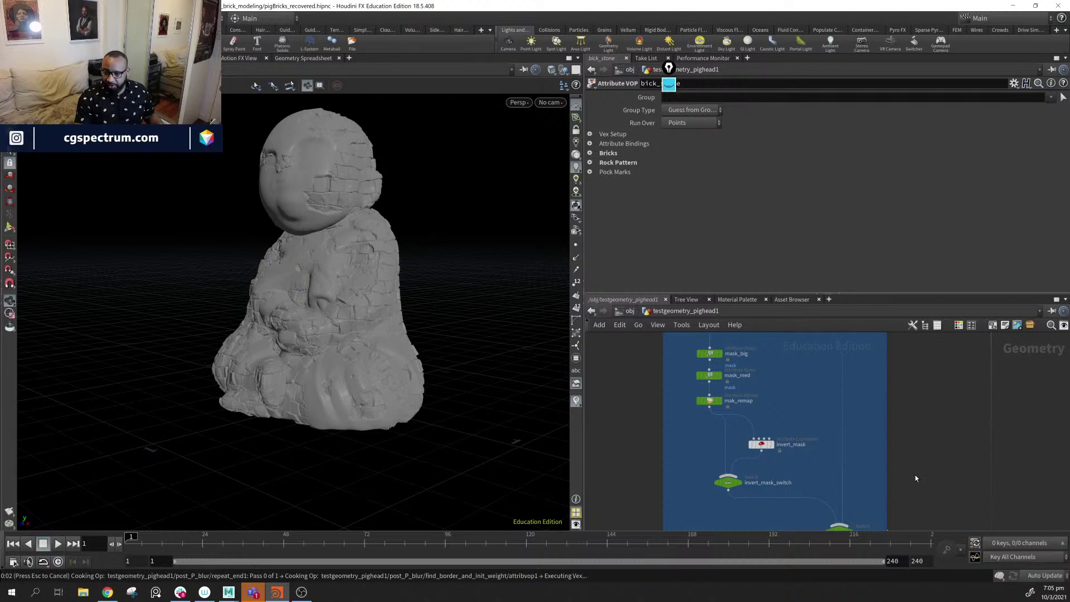
# - Review the mask and brick setup sections of the network together with the resulting statue
pyautogui.moveTo(914, 478); pyautogui.dragTo(892, 262, button='middle')
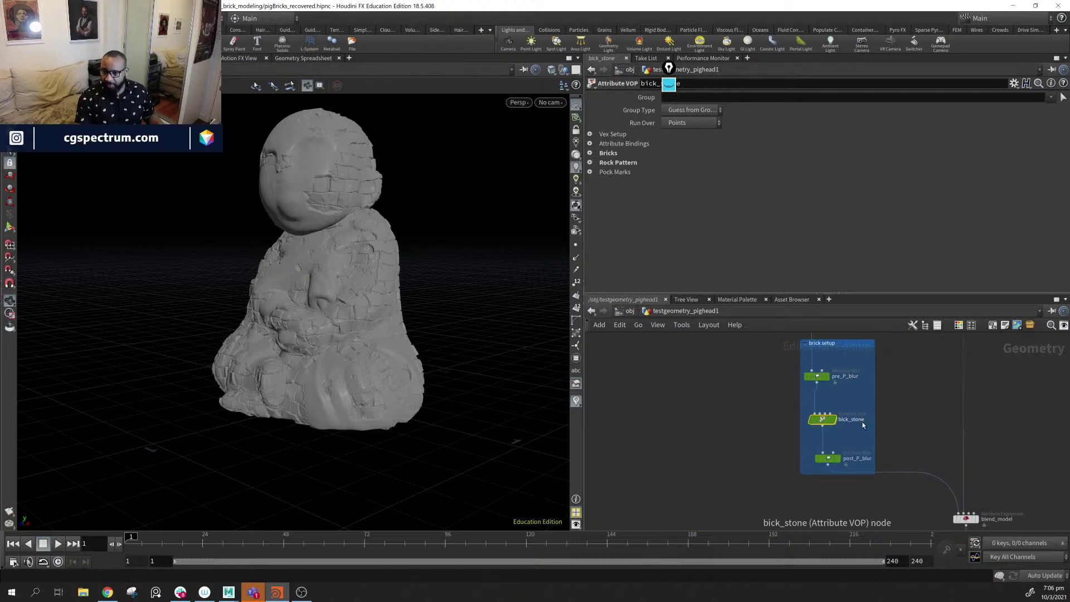
pyautogui.moveTo(877, 331); pyautogui.dragTo(882, 437, button='middle')
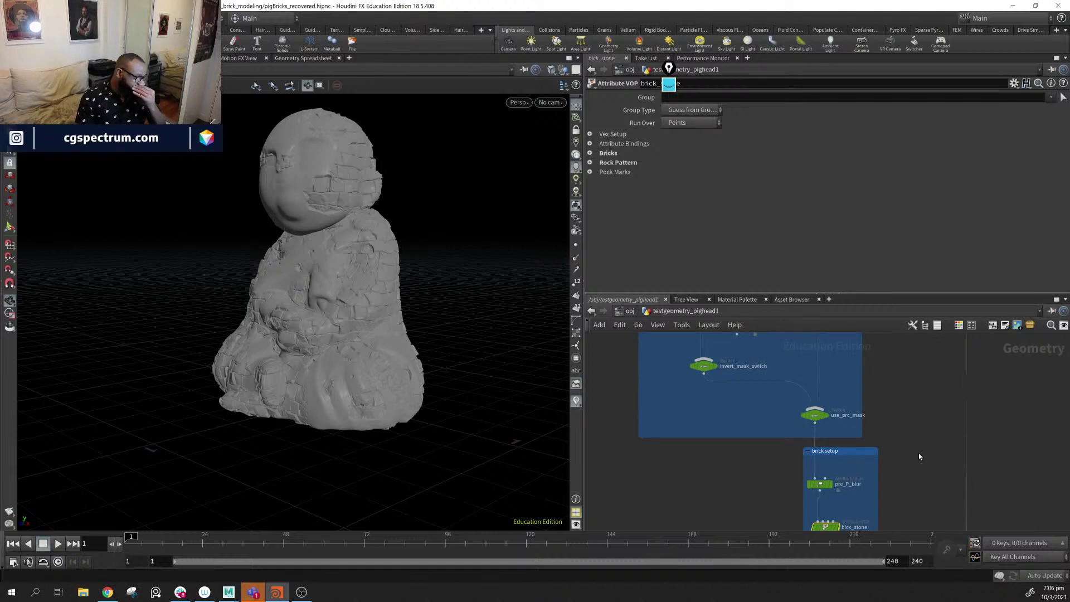
pyautogui.scroll(-3, 896, 419)
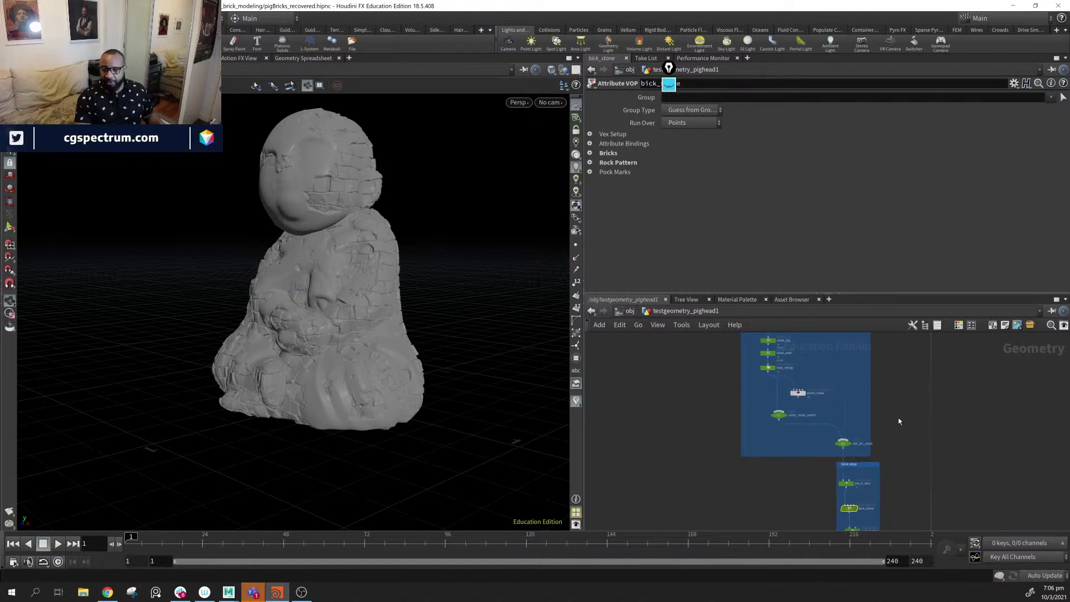
pyautogui.moveTo(899, 421); pyautogui.dragTo(676, 413, button='middle')
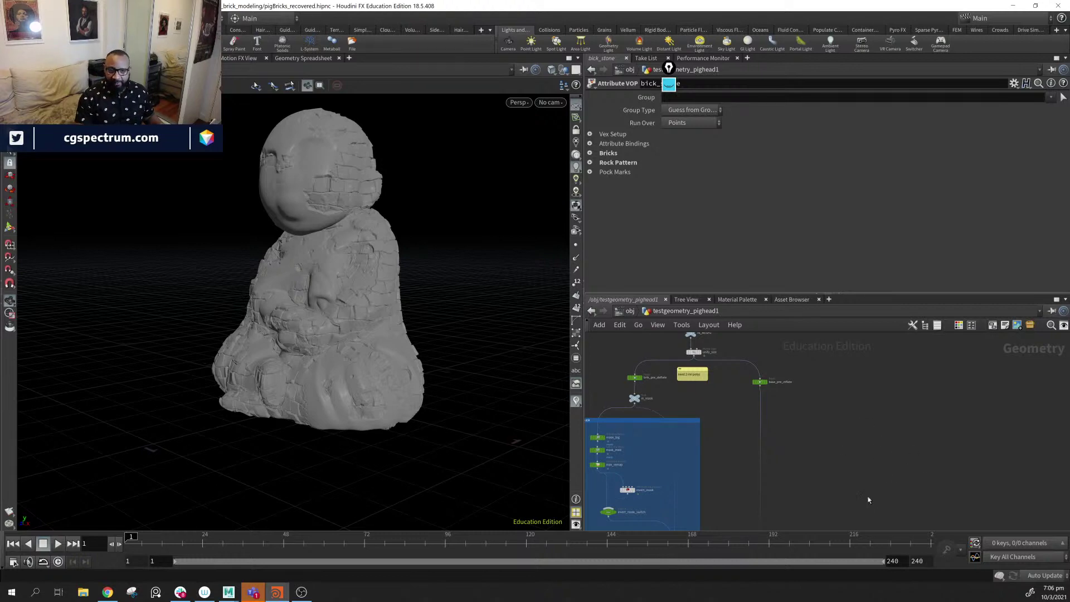
pyautogui.moveTo(334, 278); pyautogui.dragTo(316, 317)
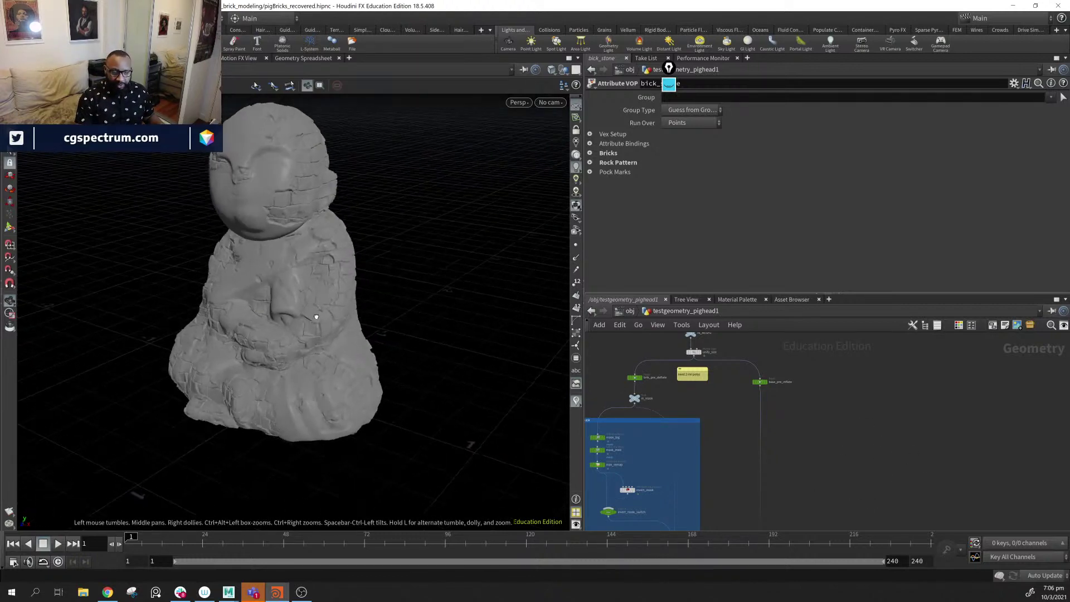
pyautogui.moveTo(350, 282); pyautogui.dragTo(313, 193)
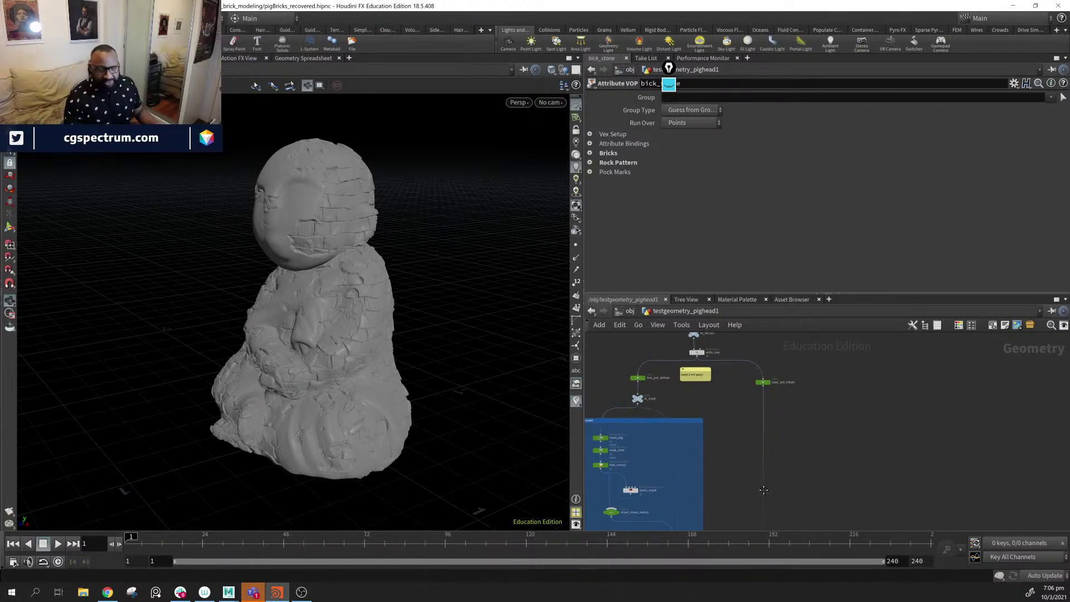
pyautogui.moveTo(756, 495); pyautogui.dragTo(856, 469, button='middle')
pyautogui.scroll(-6, 797, 452)
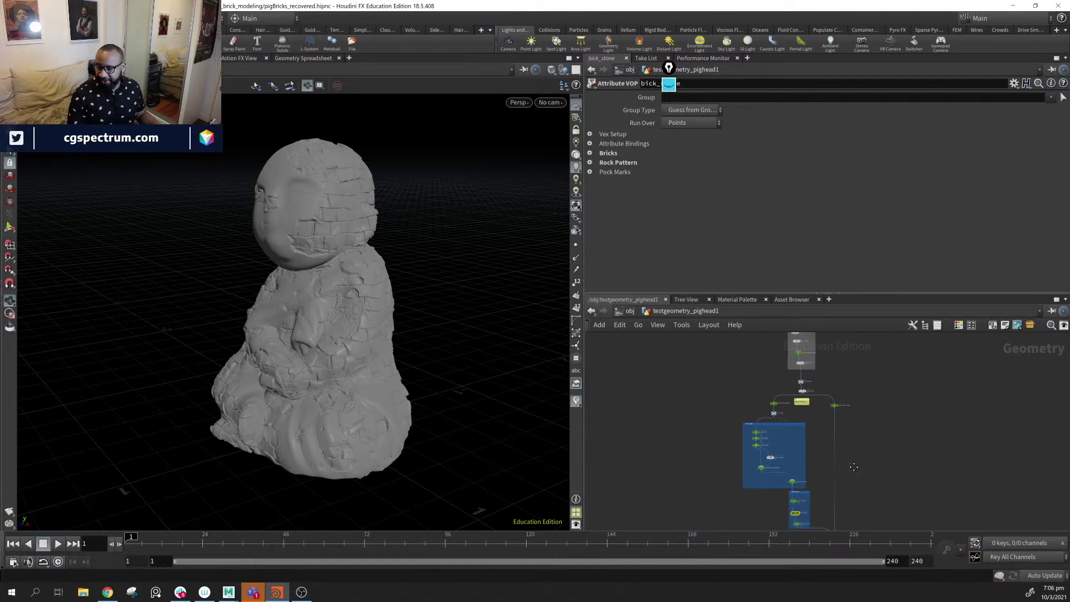
# - Move the IN_MESH1 null slightly upward, away from the node below it
pyautogui.scroll(6, 811, 457)
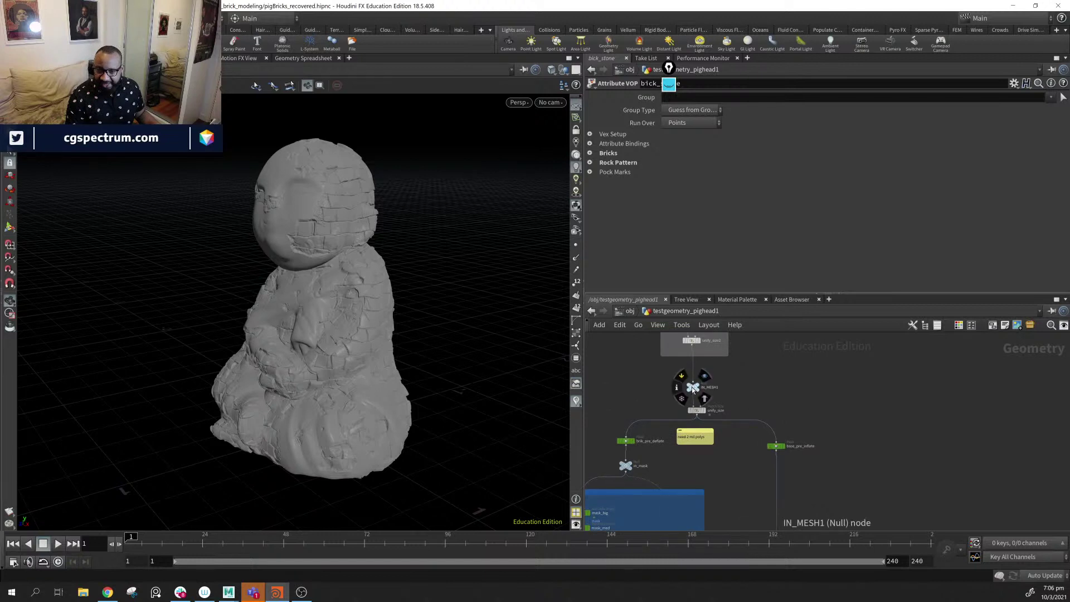
pyautogui.moveTo(691, 386); pyautogui.dragTo(691, 373)
pyautogui.scroll(-4, 875, 461)
pyautogui.scroll(-5, 830, 473)
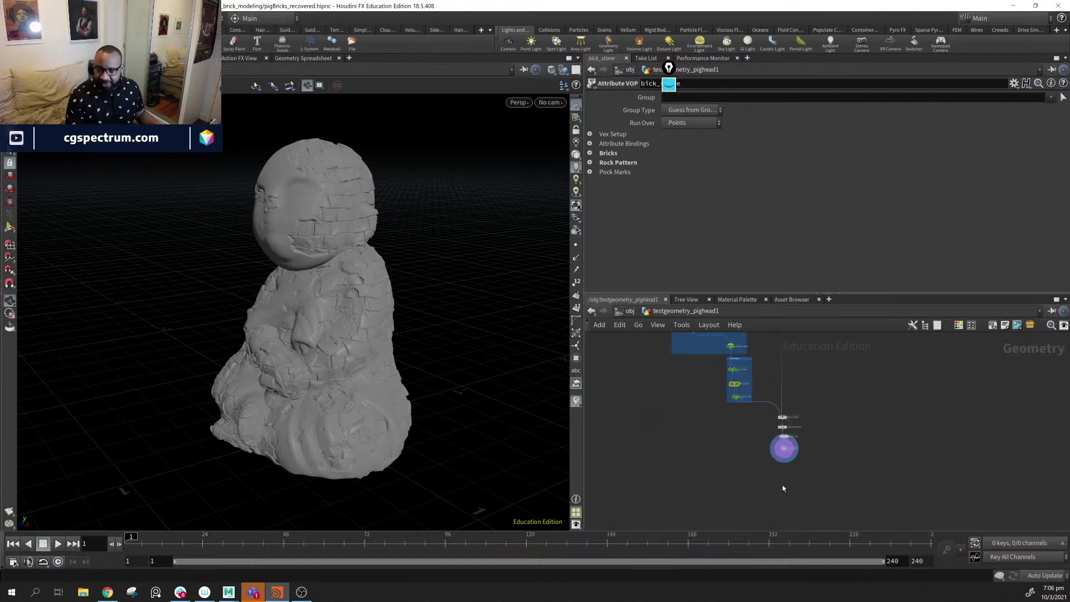
# - Move the OUT_MESH null further down and collapse the nodes between IN_MESH1 and OUT_MESH into a subnetwork
pyautogui.moveTo(782, 457); pyautogui.dragTo(783, 498)
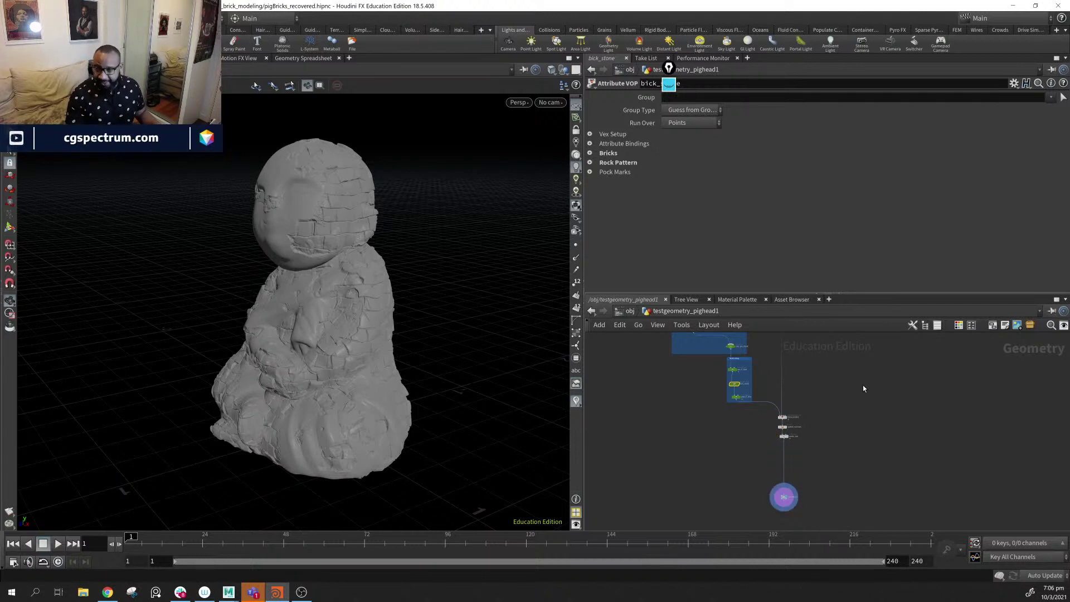
pyautogui.press('h')
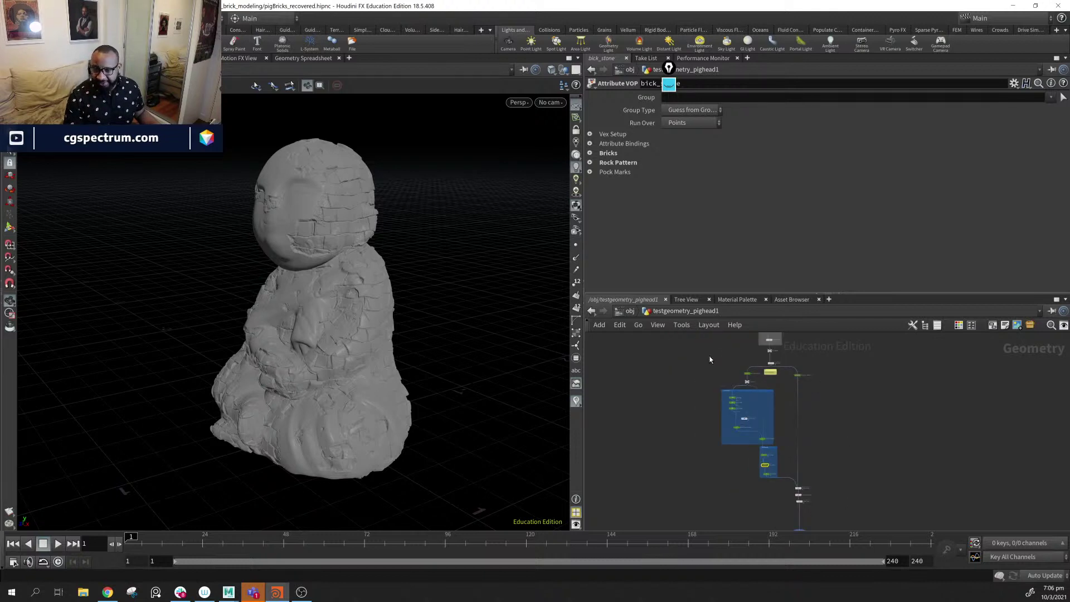
pyautogui.moveTo(709, 357); pyautogui.dragTo(832, 521)
pyautogui.moveTo(837, 423); pyautogui.dragTo(824, 429, button='middle')
pyautogui.moveTo(696, 358); pyautogui.dragTo(835, 521)
pyautogui.moveTo(807, 408); pyautogui.dragTo(800, 441, button='middle')
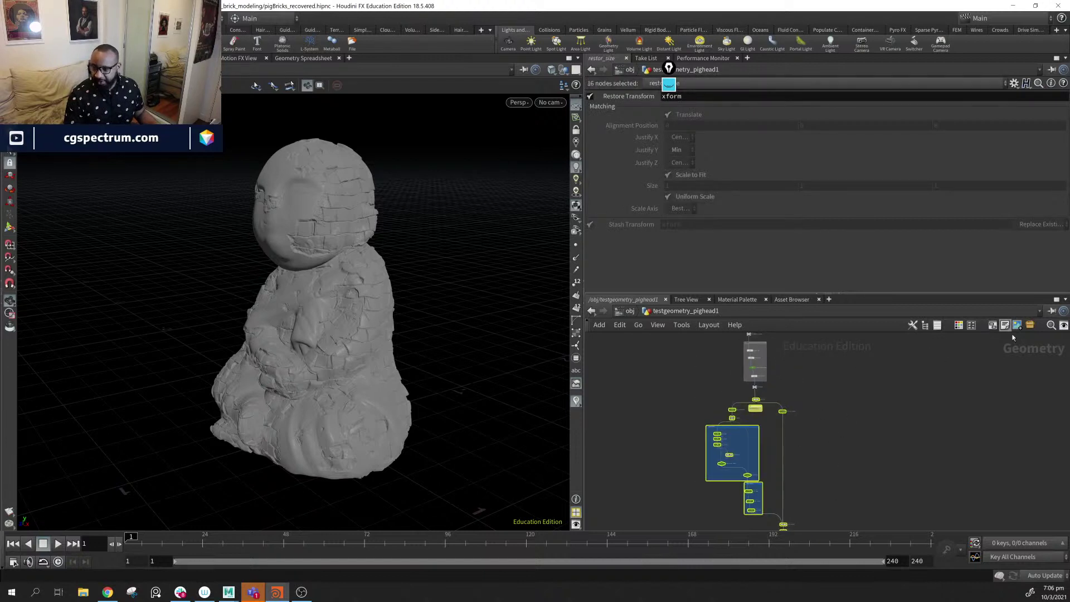
pyautogui.click(1030, 326)
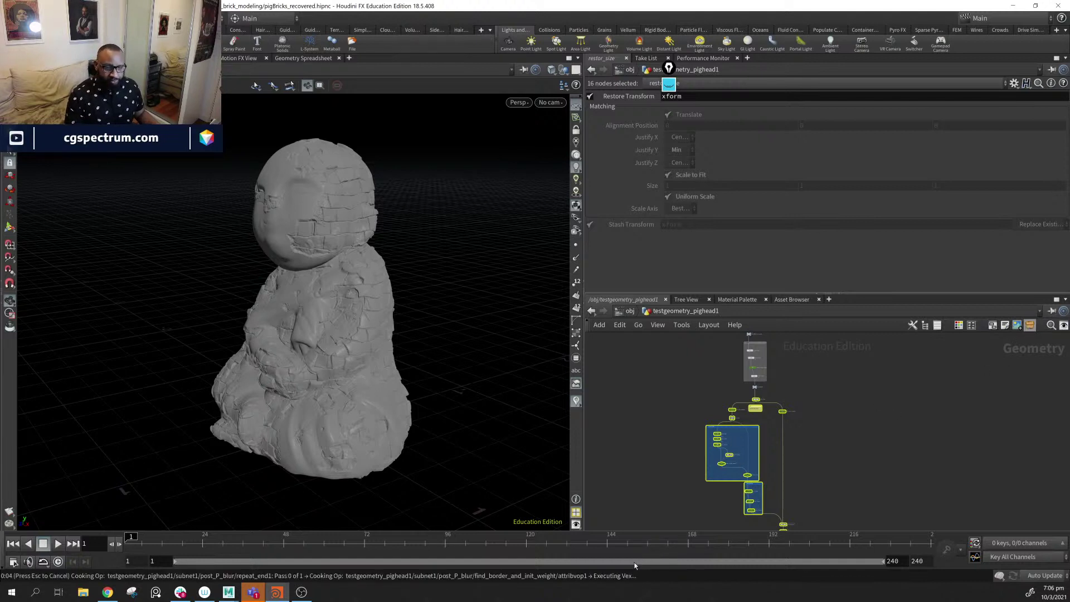
# - Reposition the new subnetwork and the OUT_MESH null so they sit close together in a line below IN_MESH1
pyautogui.moveTo(761, 407); pyautogui.dragTo(764, 341, button='middle')
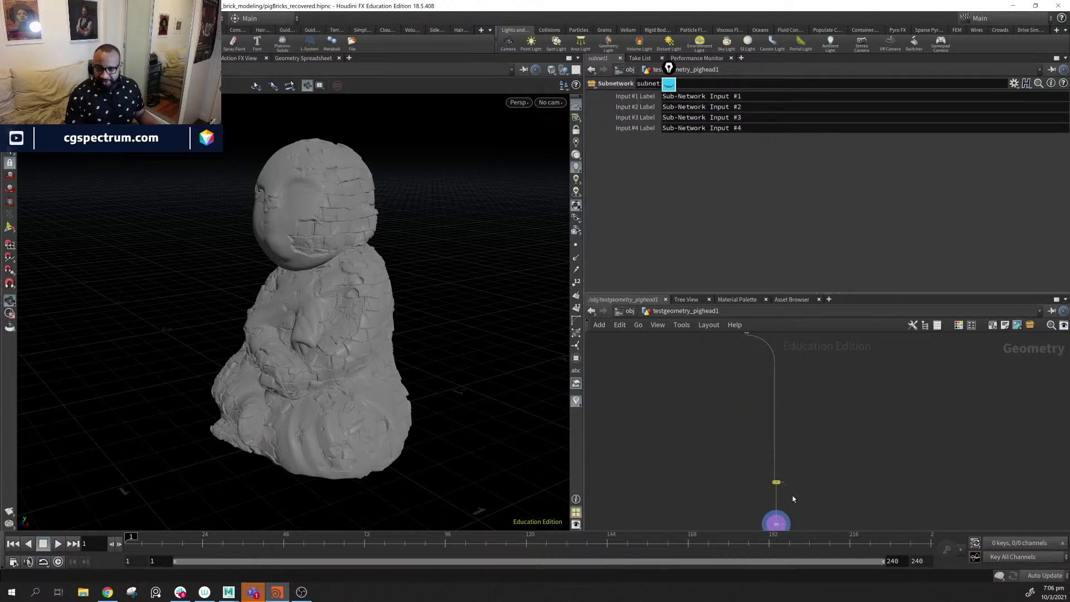
pyautogui.moveTo(728, 431); pyautogui.dragTo(761, 372)
pyautogui.moveTo(767, 371); pyautogui.dragTo(778, 486, button='middle')
pyautogui.moveTo(778, 486); pyautogui.dragTo(775, 449)
pyautogui.scroll(2, 780, 468)
pyautogui.moveTo(769, 520); pyautogui.dragTo(801, 460, button='middle')
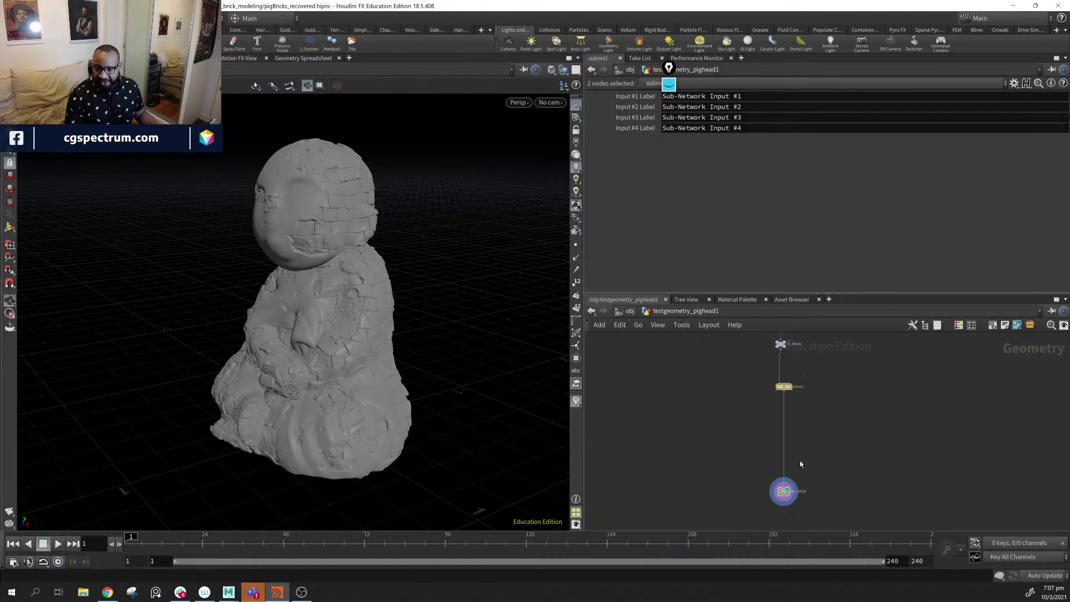
pyautogui.moveTo(784, 491); pyautogui.dragTo(784, 444)
pyautogui.scroll(2, 807, 405)
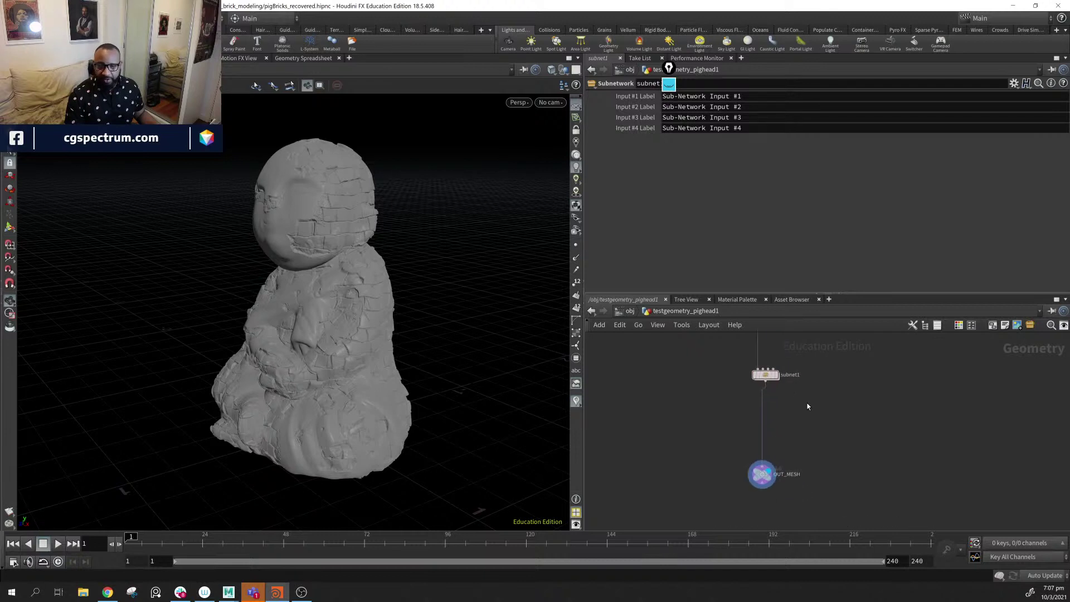
# - Inside subnet1, move sub-network input 1 up away from unify_size and move output0 down below the final size-restoring node
pyautogui.moveTo(807, 406); pyautogui.dragTo(810, 439, button='middle')
pyautogui.click(762, 411)
pyautogui.doubleClick(763, 411)
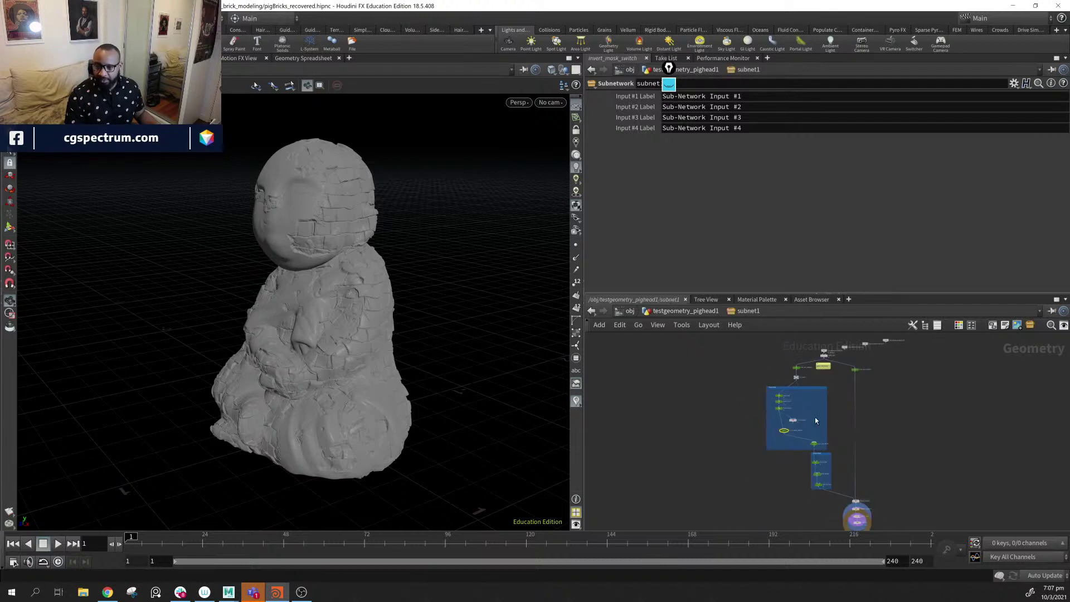
pyautogui.scroll(3, 813, 455)
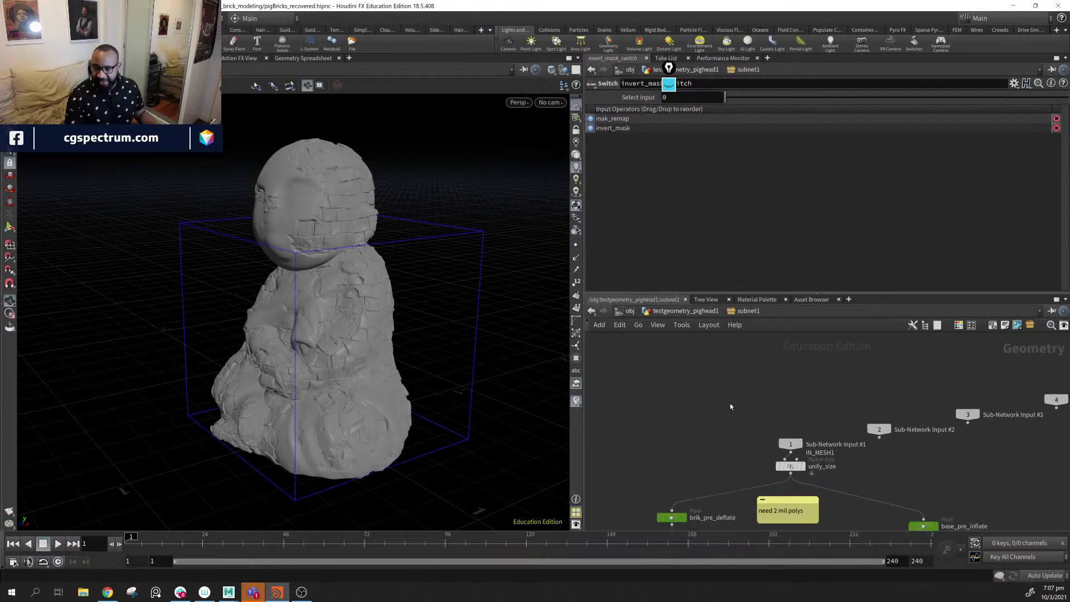
pyautogui.moveTo(797, 445); pyautogui.dragTo(786, 404)
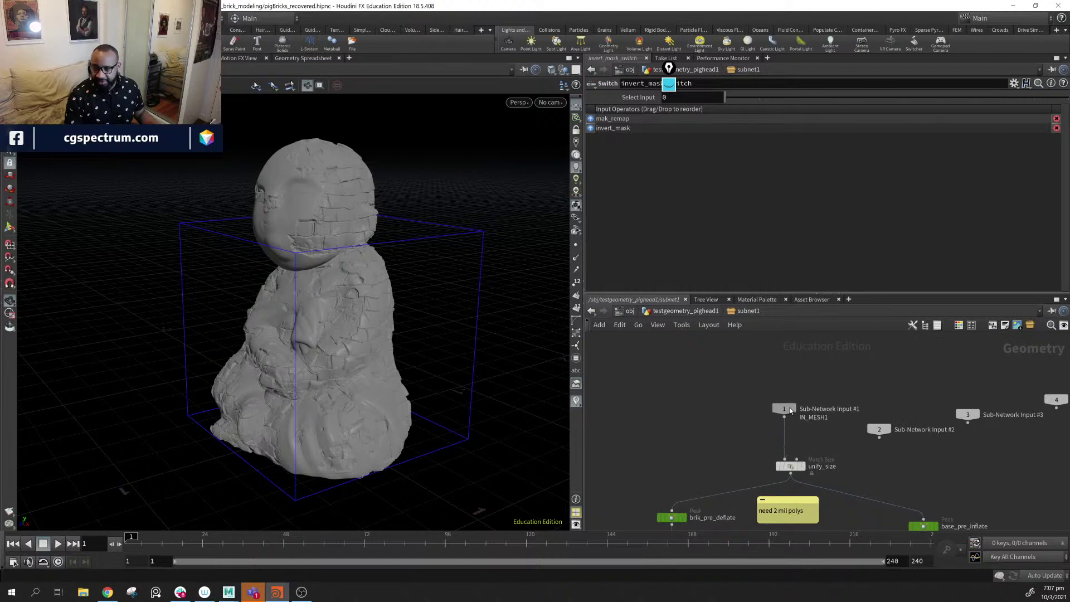
pyautogui.moveTo(995, 514); pyautogui.dragTo(961, 285, button='middle')
pyautogui.moveTo(919, 501); pyautogui.dragTo(912, 377, button='middle')
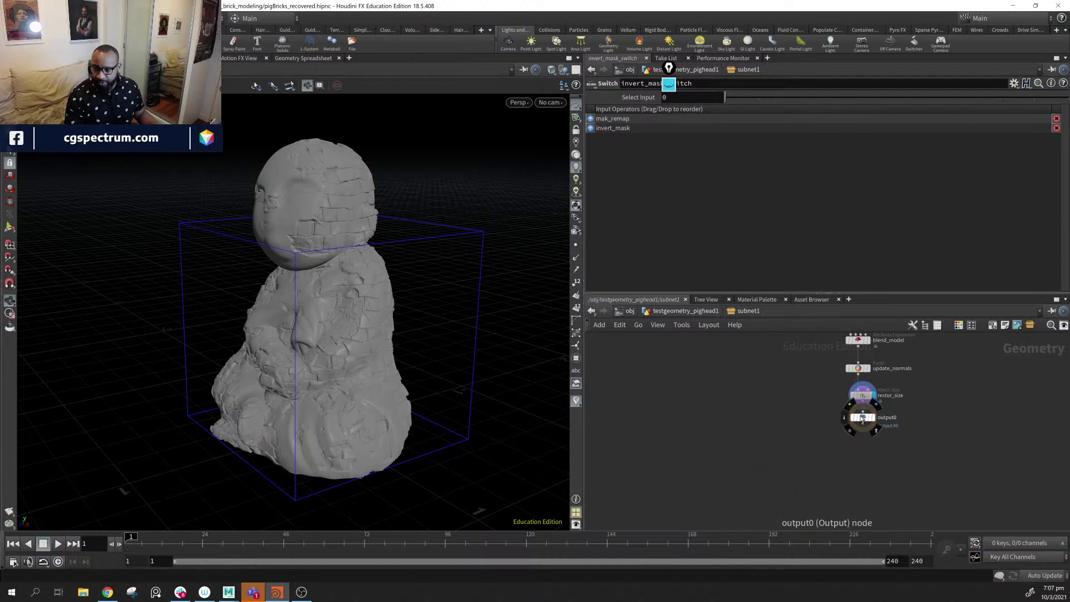
pyautogui.moveTo(861, 416); pyautogui.dragTo(861, 457)
# - Try to delete the unused sub-network inputs 2, 3 and 4 inside the subnetwork
pyautogui.moveTo(966, 342); pyautogui.dragTo(902, 508, button='middle')
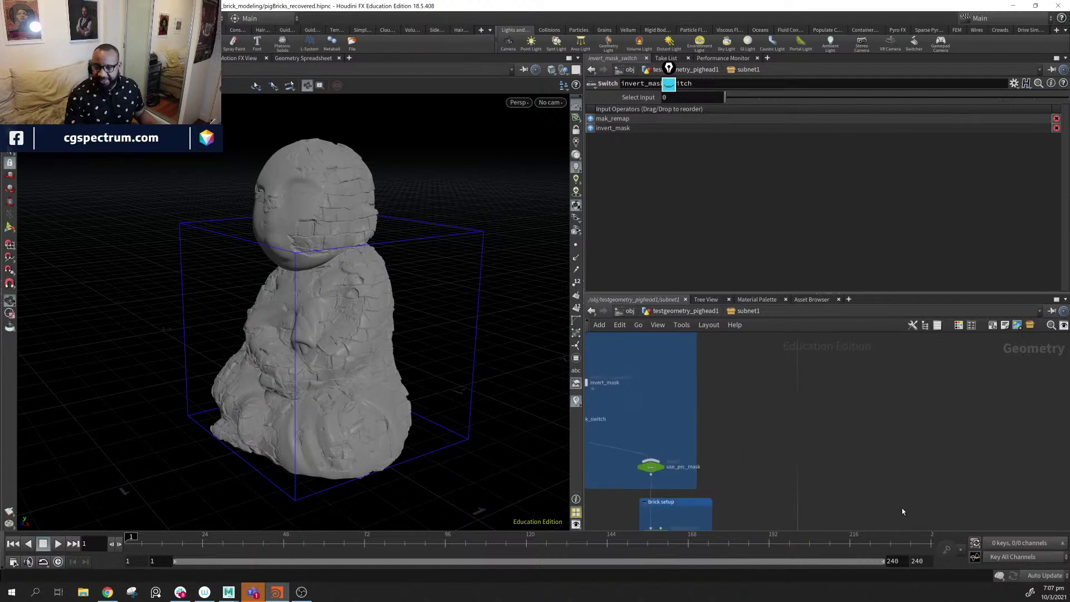
pyautogui.moveTo(903, 390); pyautogui.dragTo(902, 477, button='middle')
pyautogui.moveTo(942, 334); pyautogui.dragTo(943, 417, button='middle')
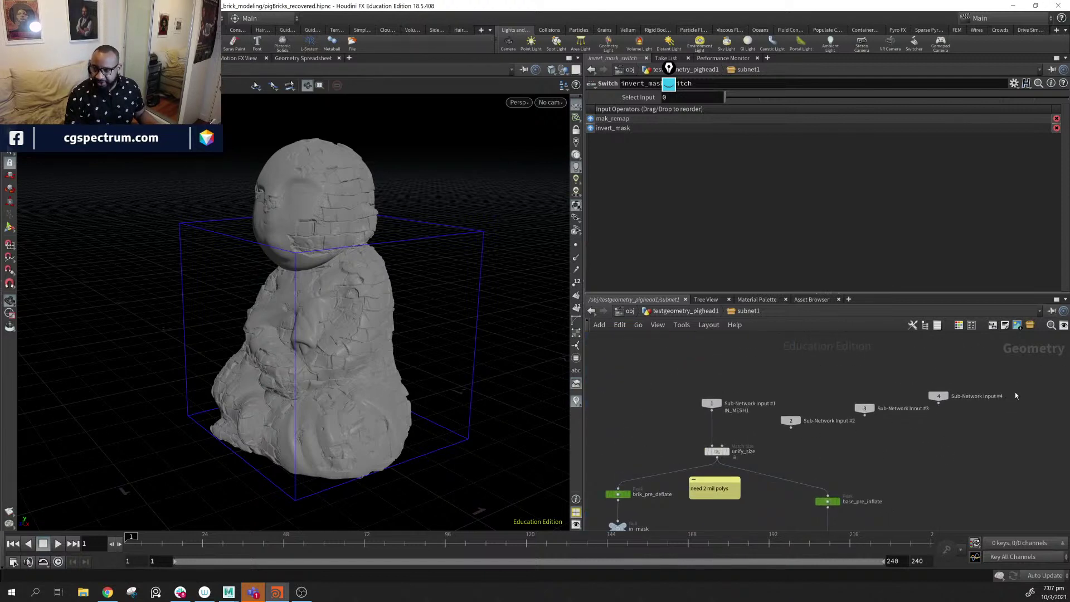
pyautogui.moveTo(1028, 376); pyautogui.dragTo(778, 448)
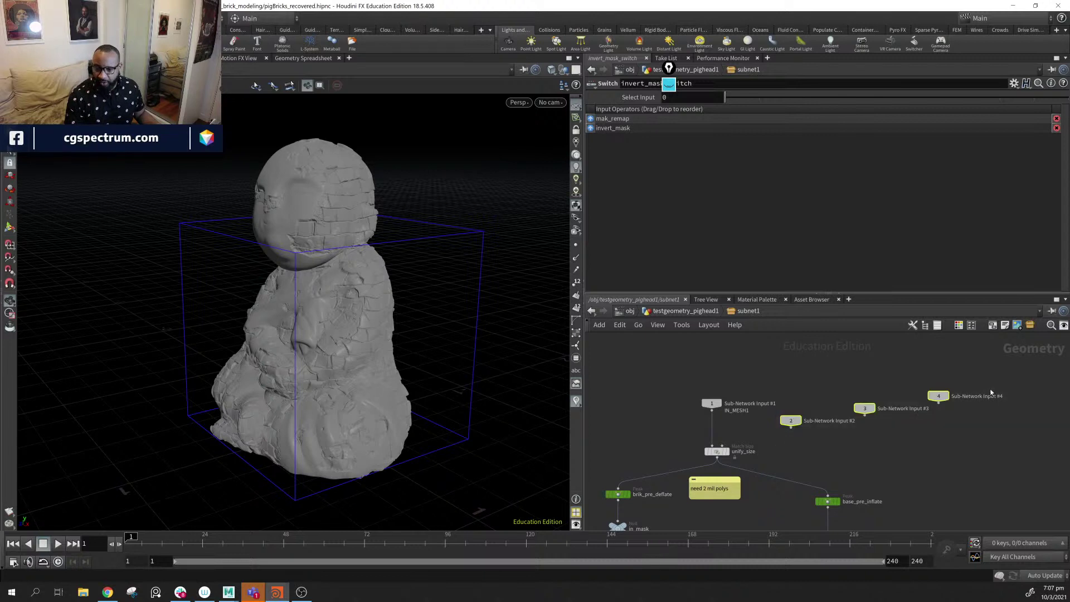
pyautogui.press('Delete')
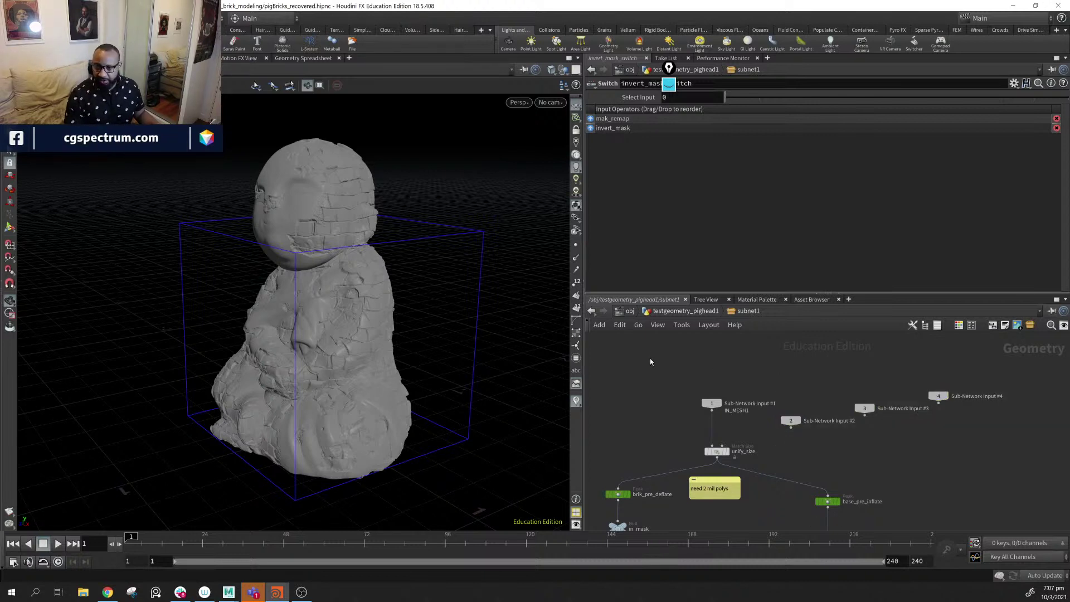
# - Return to the testgeometry_pighead1 network and rename the subnet1 node as ruins
pyautogui.click(690, 312)
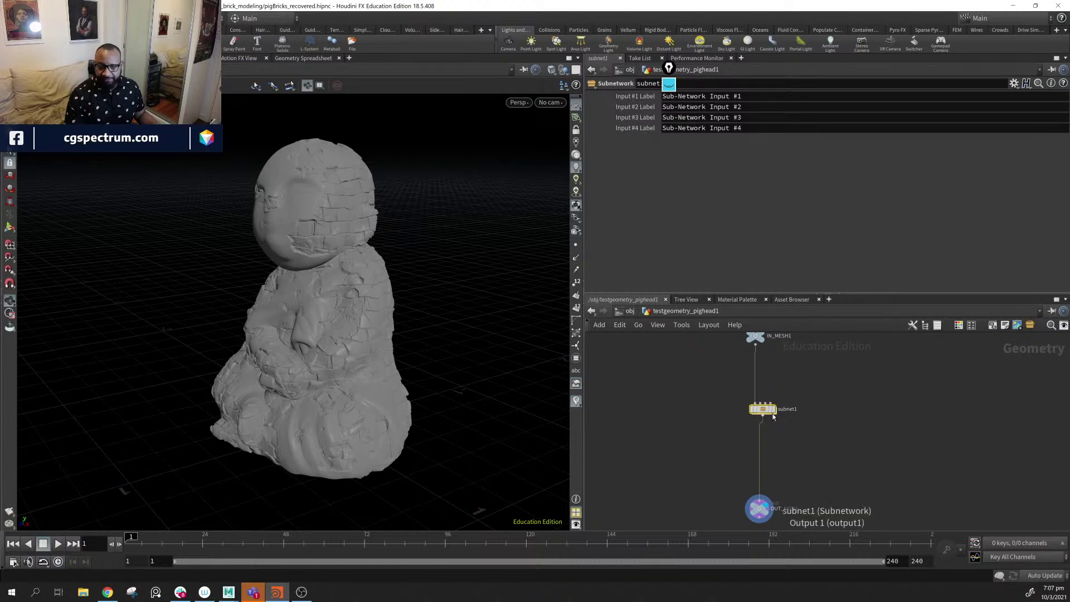
pyautogui.moveTo(772, 411); pyautogui.dragTo(764, 404)
pyautogui.doubleClick(798, 407)
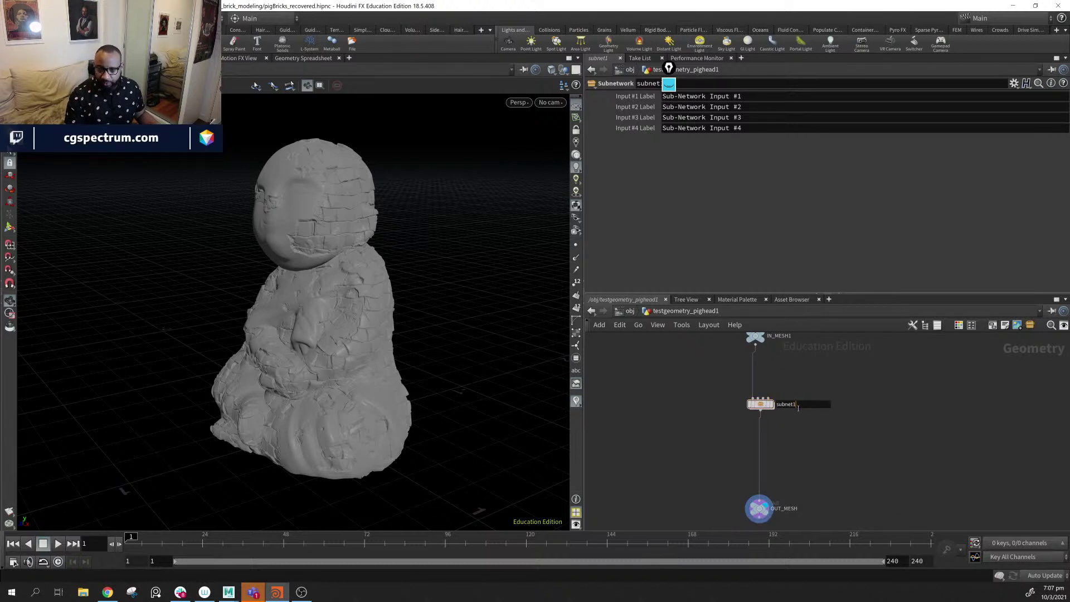
pyautogui.doubleClick(797, 406)
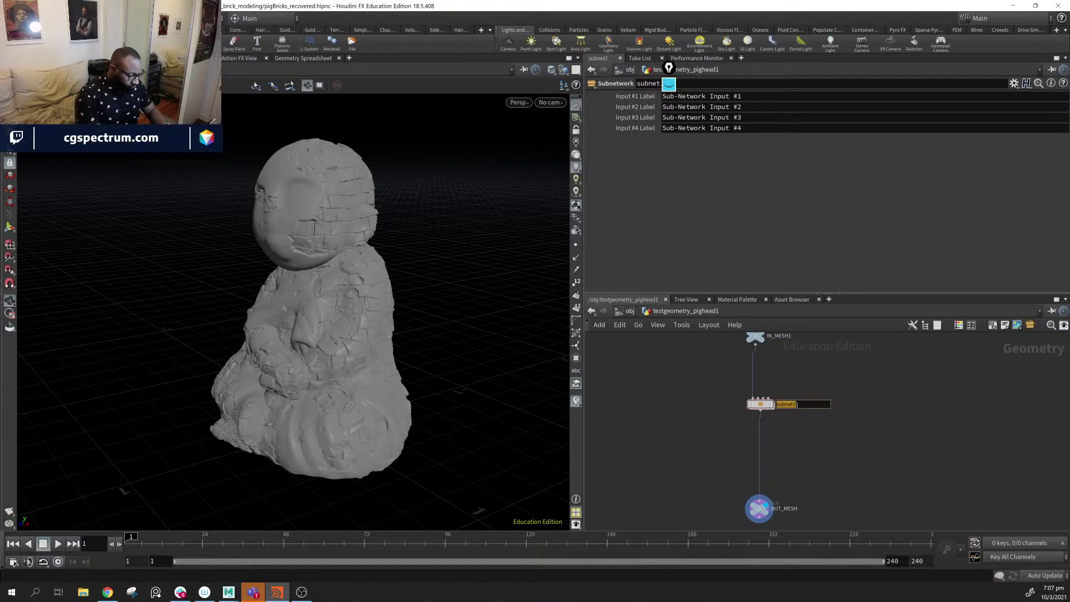
pyautogui.write('ruins_')
pyautogui.press('Return')
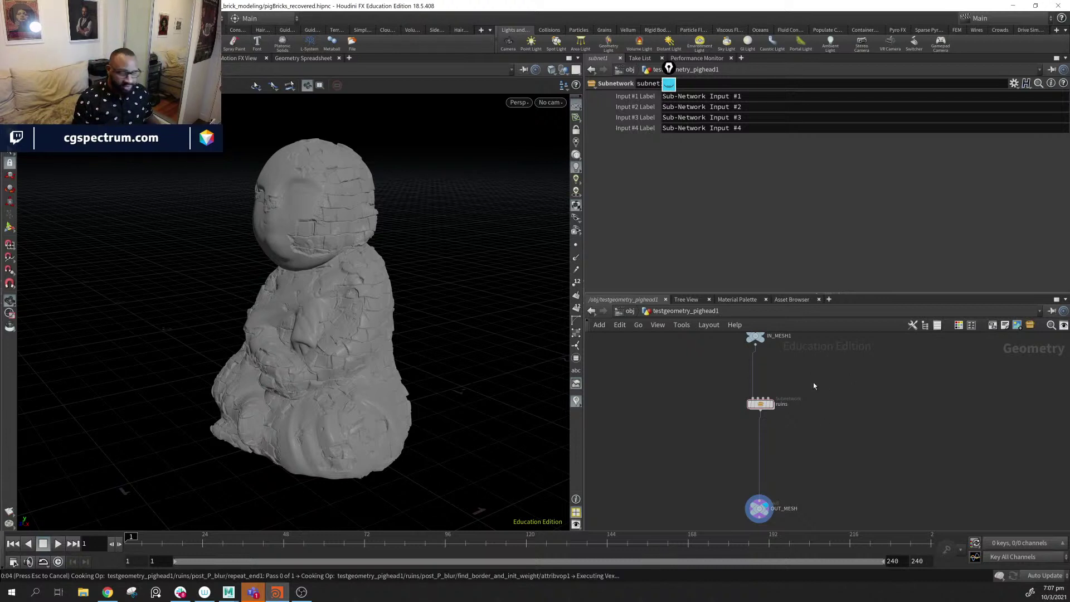
# - Start creating a digital asset from the ruins subnetwork and widen the dialog to show the full library path
pyautogui.moveTo(759, 405)
pyautogui.mouseDown()
pyautogui.moveTo(775, 398)
pyautogui.moveTo(758, 408)
pyautogui.mouseUp()
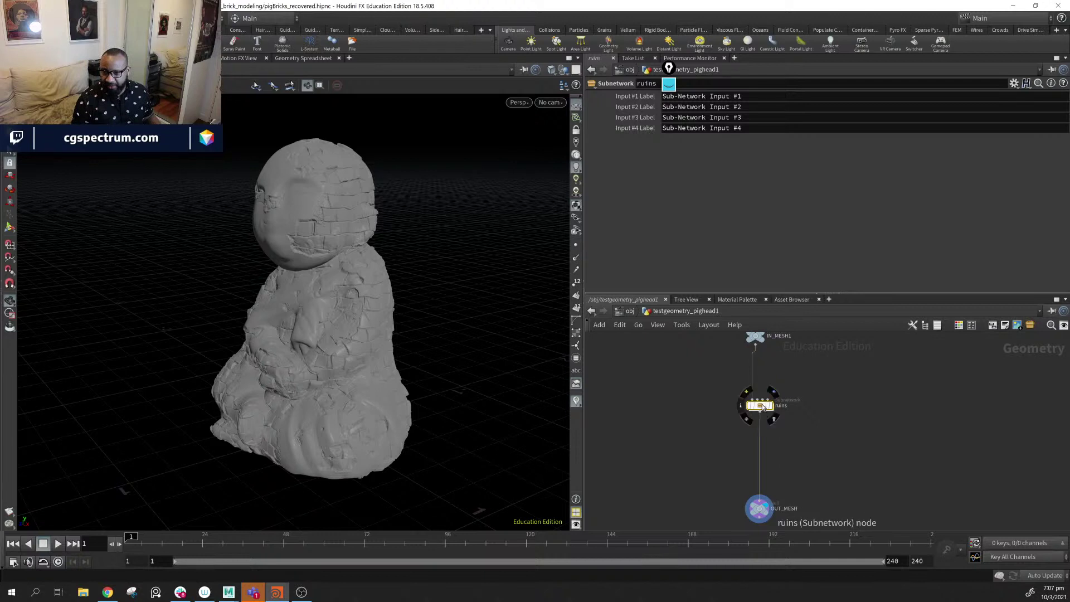
pyautogui.rightClick(758, 405)
pyautogui.moveTo(799, 483)
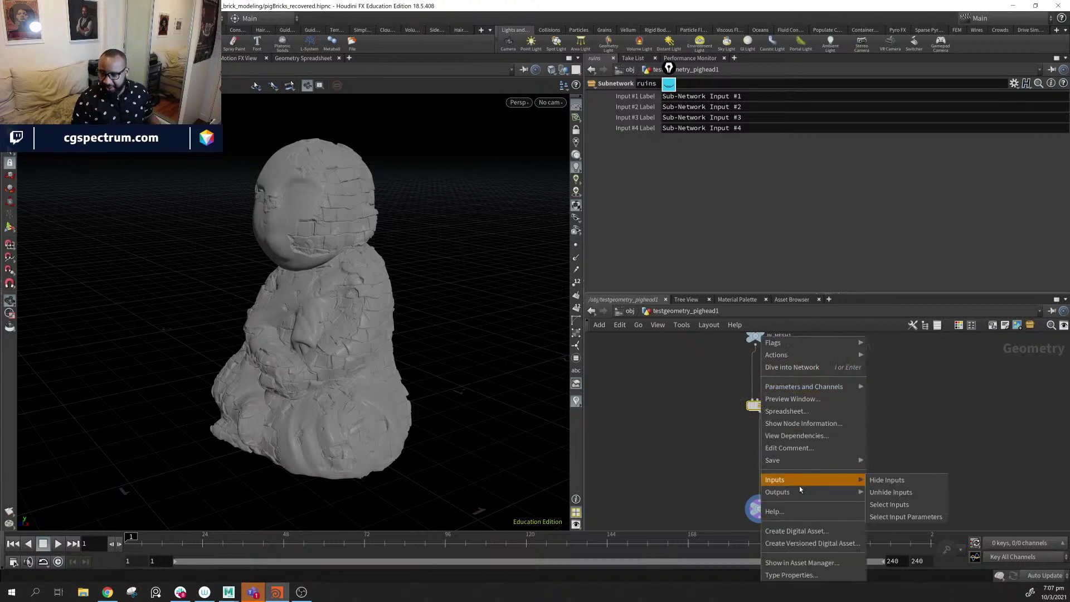
pyautogui.click(812, 533)
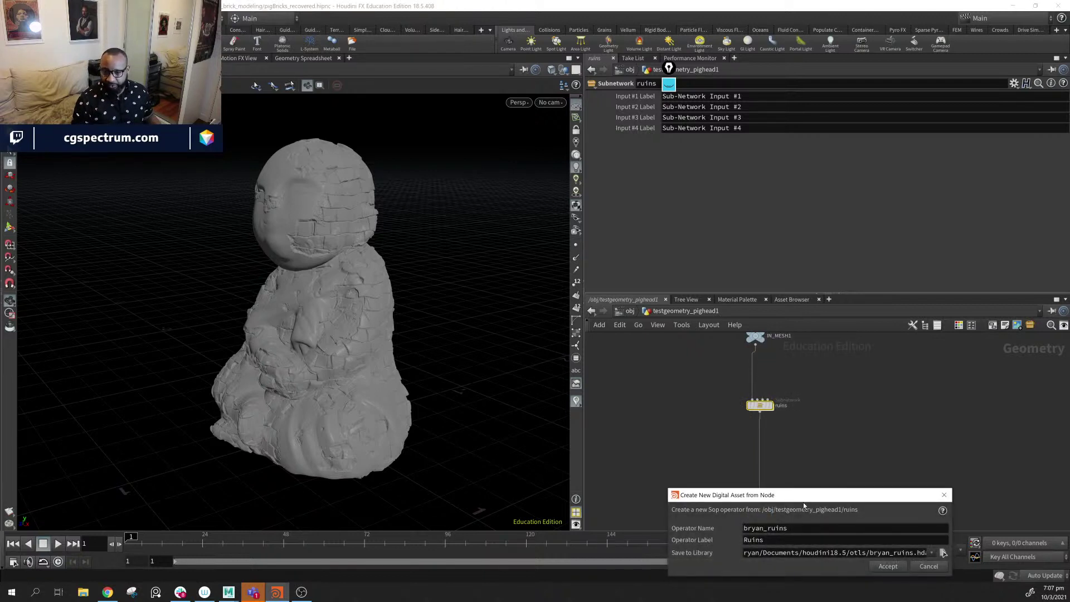
pyautogui.moveTo(806, 500); pyautogui.dragTo(471, 316)
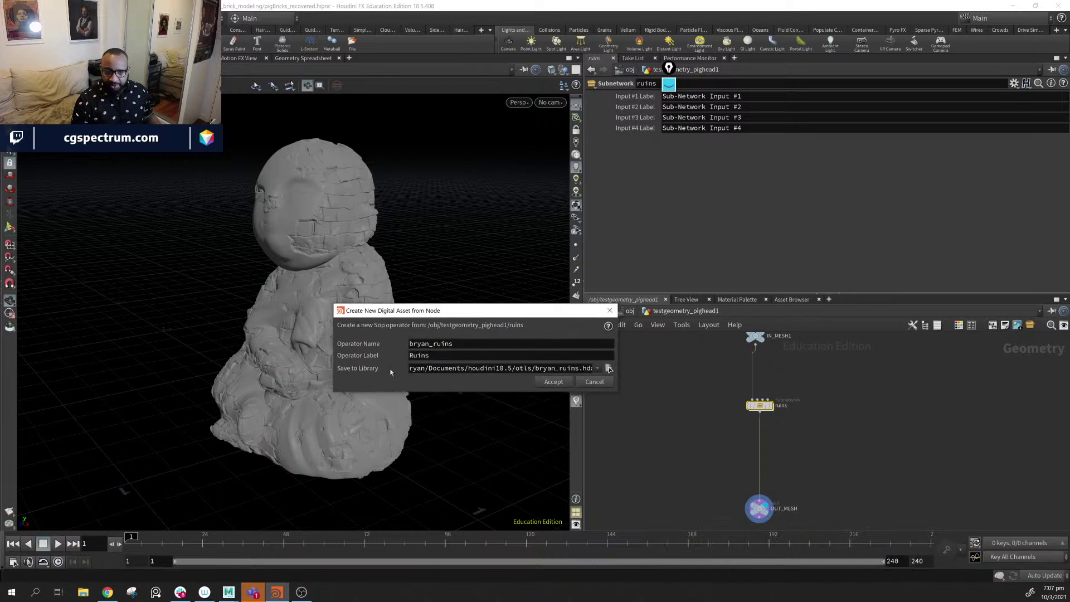
pyautogui.doubleClick(448, 347)
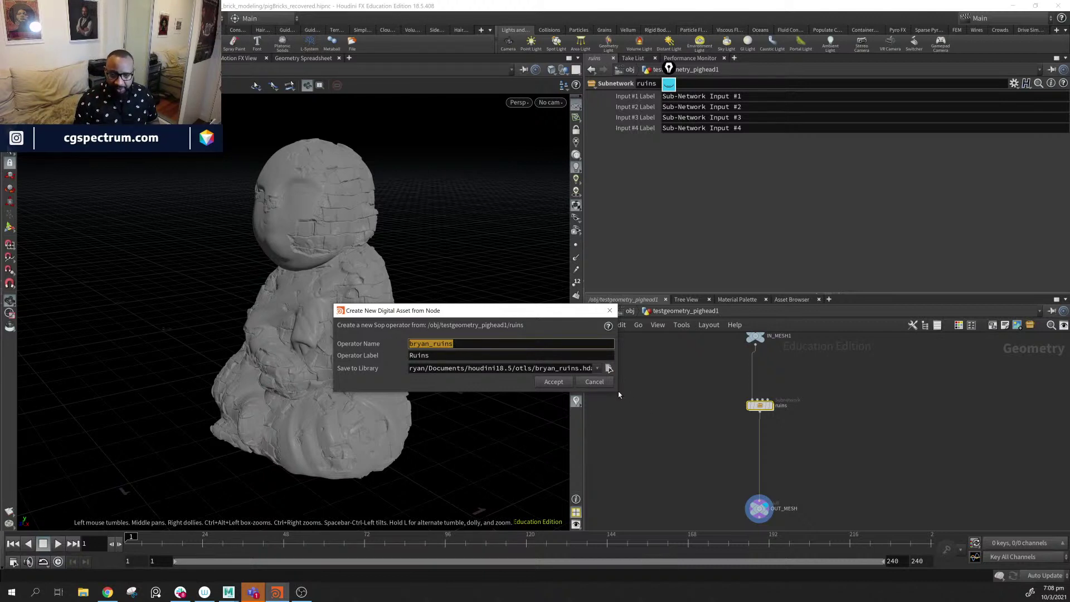
pyautogui.moveTo(617, 390); pyautogui.dragTo(737, 399)
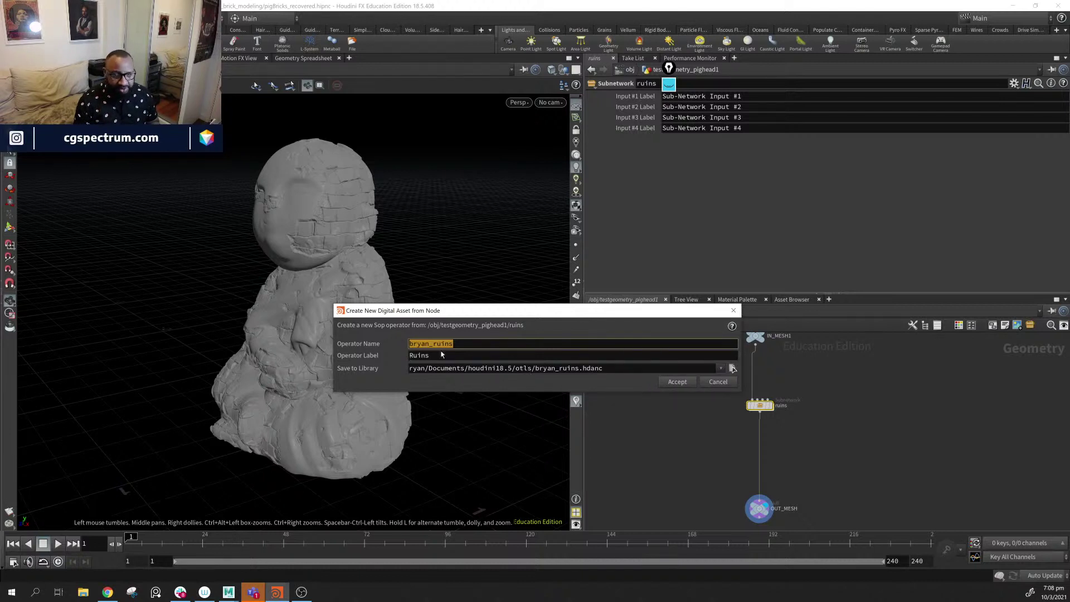
pyautogui.click(453, 372)
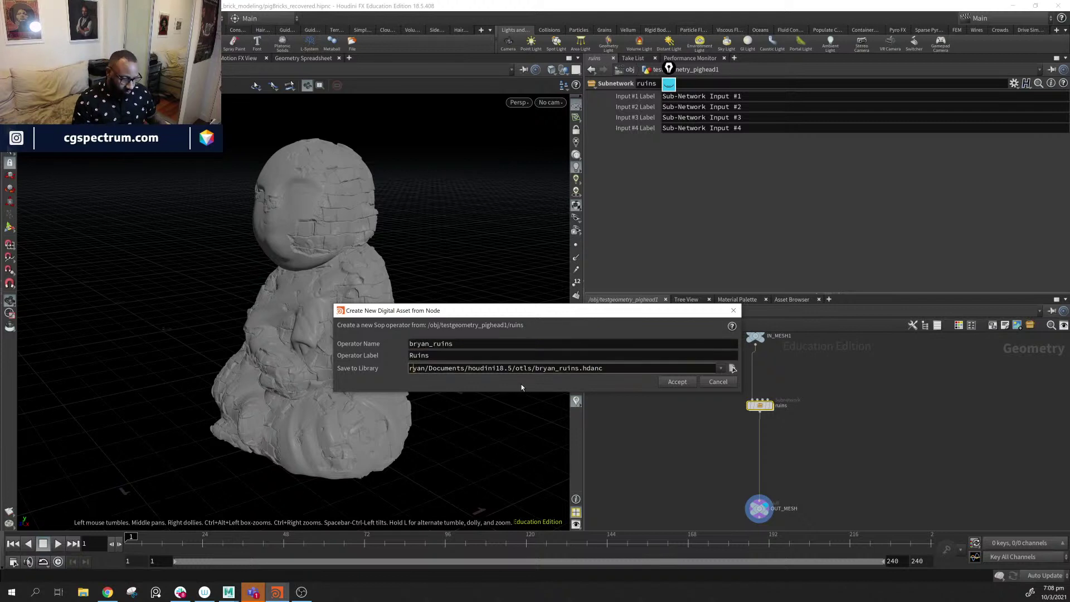
# - Set the new asset's operator name to bb_ruins
pyautogui.click(476, 344)
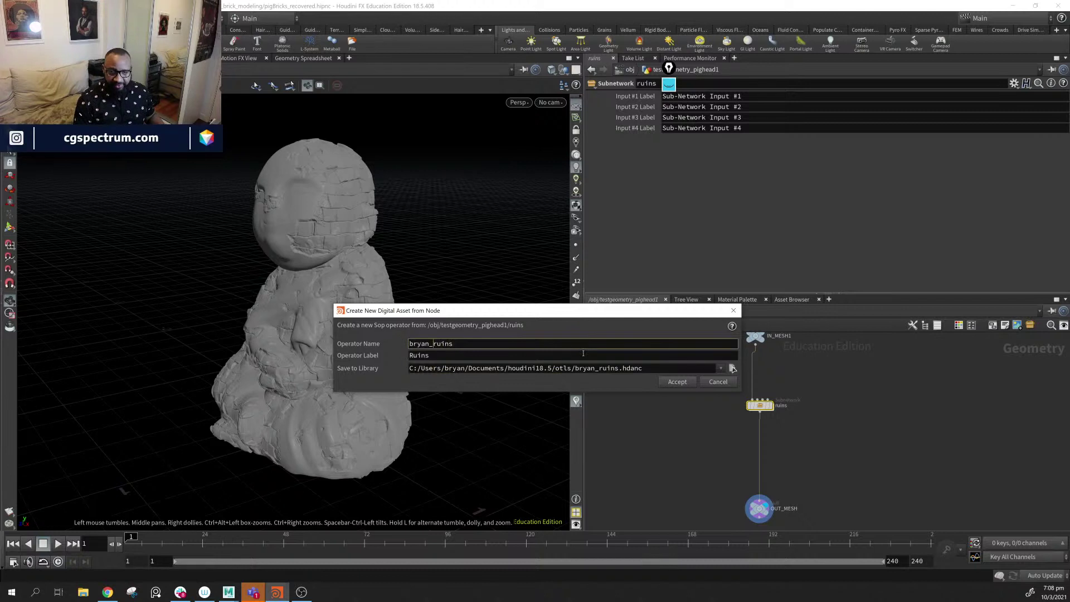
pyautogui.press('BackSpace')
pyautogui.press('BackSpace')
pyautogui.press('BackSpace')
pyautogui.press('BackSpace')
pyautogui.press('BackSpace')
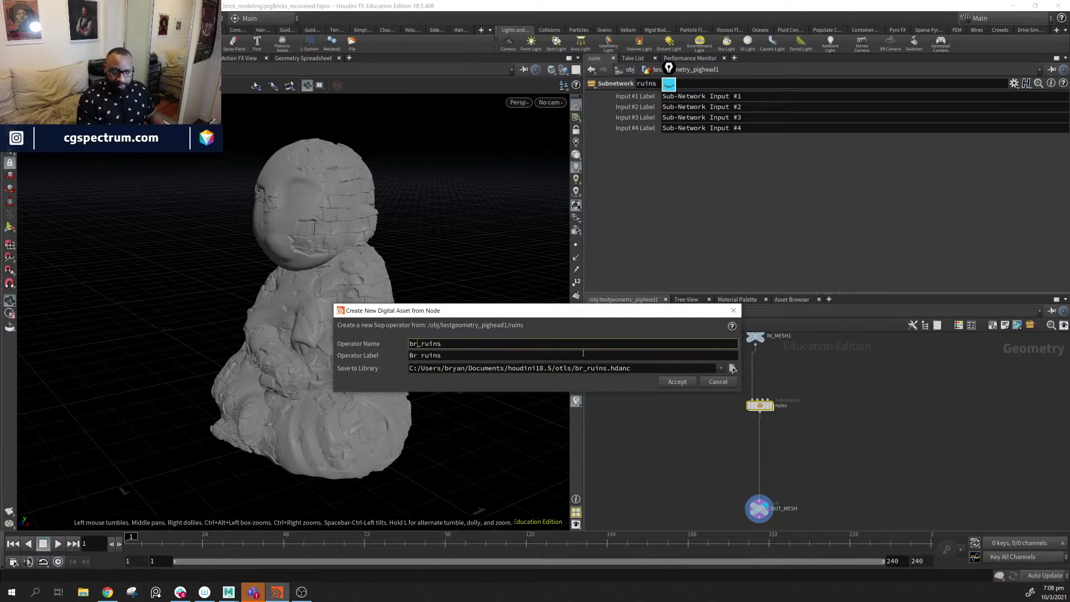
pyautogui.write('bb')
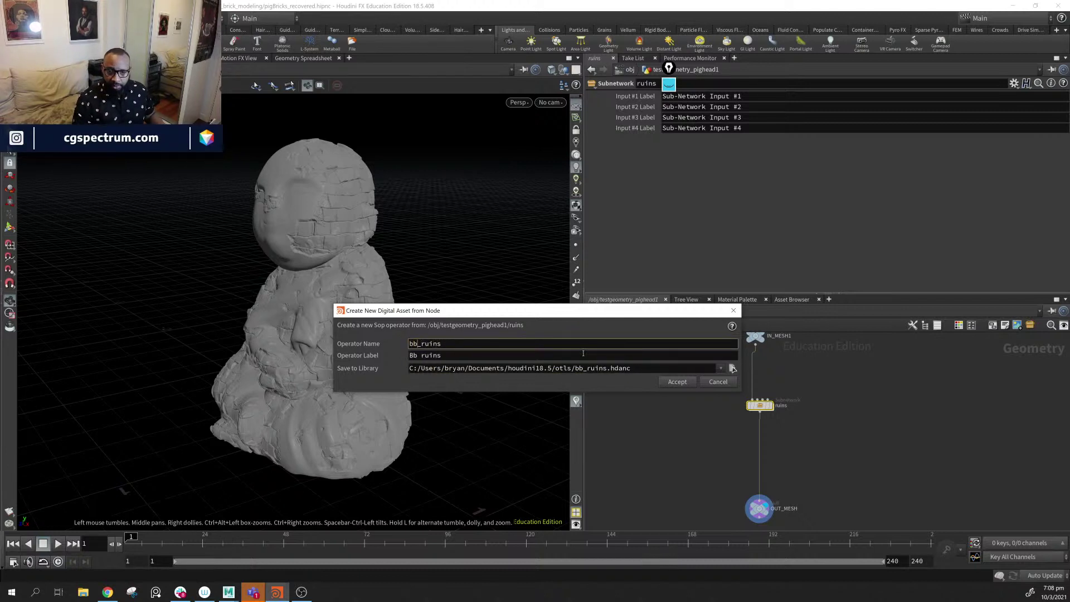
# - Set the operator label to Runis and create the digital asset
pyautogui.moveTo(445, 359); pyautogui.dragTo(371, 356)
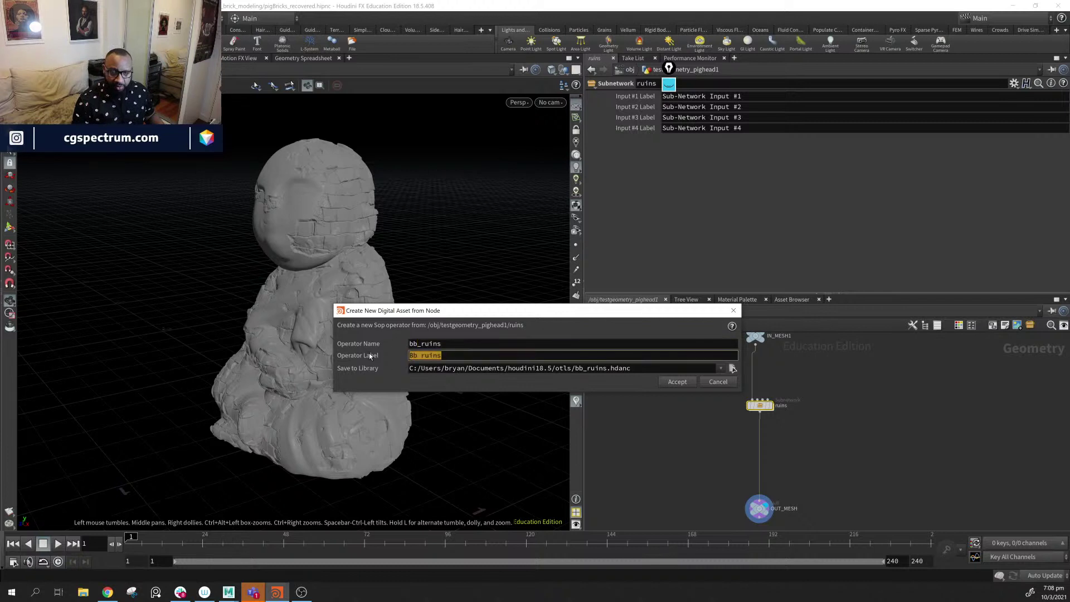
pyautogui.write('Runis')
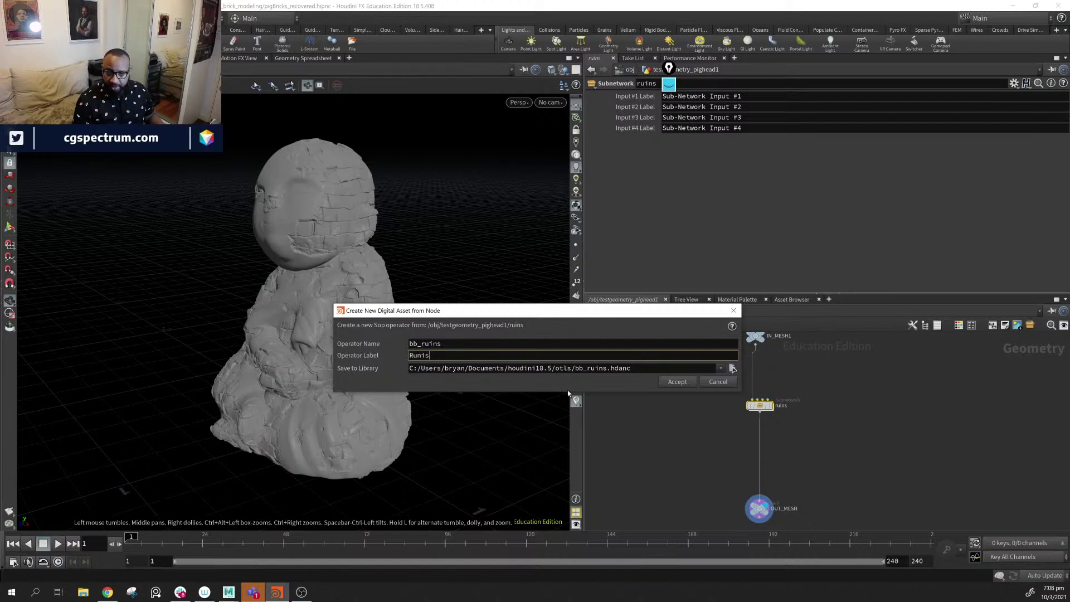
pyautogui.click(670, 383)
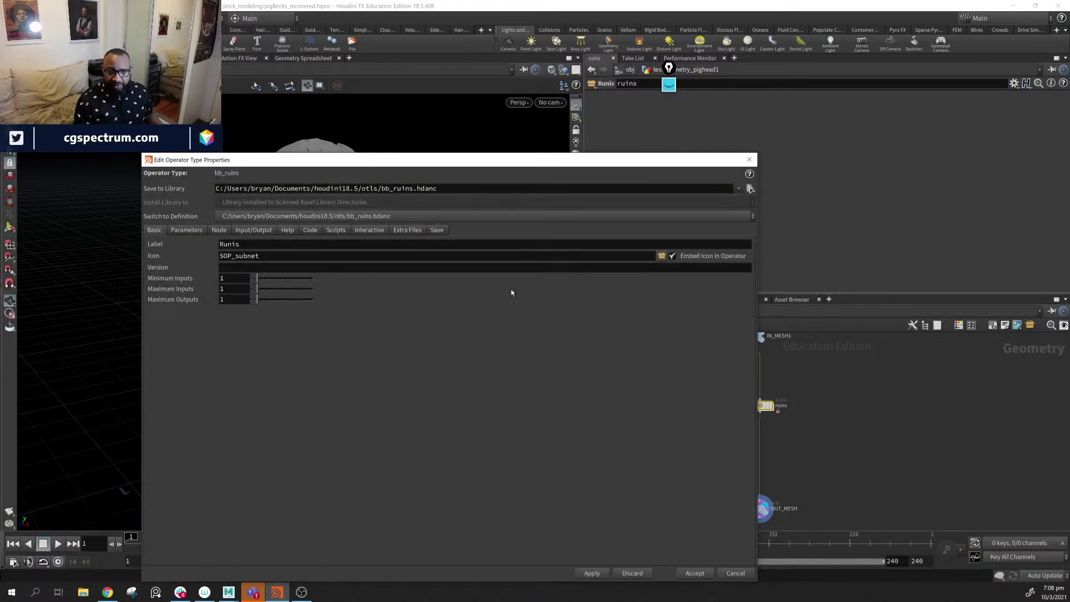
# - Move the type properties window clear of the network and look up the new asset in the Digital Assets node category
pyautogui.moveTo(559, 166); pyautogui.dragTo(490, 103)
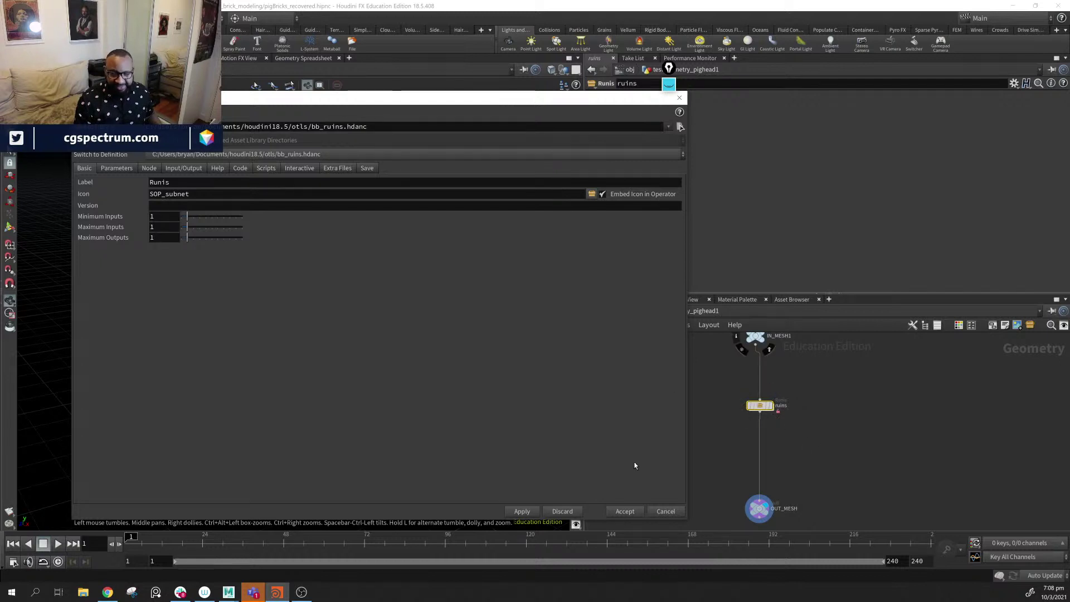
pyautogui.click(842, 422)
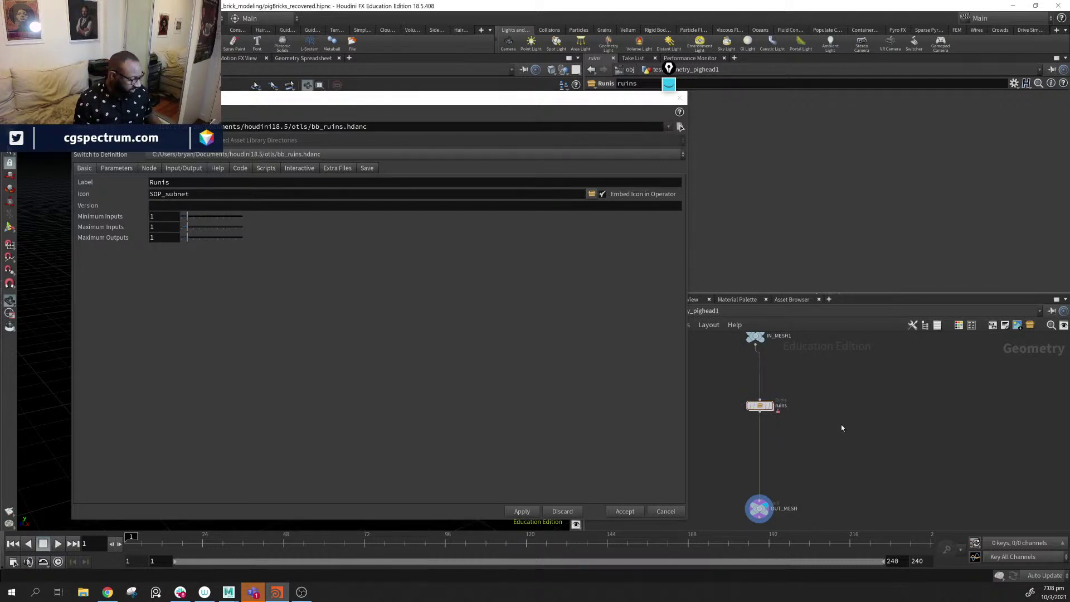
pyautogui.press('Tab')
pyautogui.moveTo(867, 128)
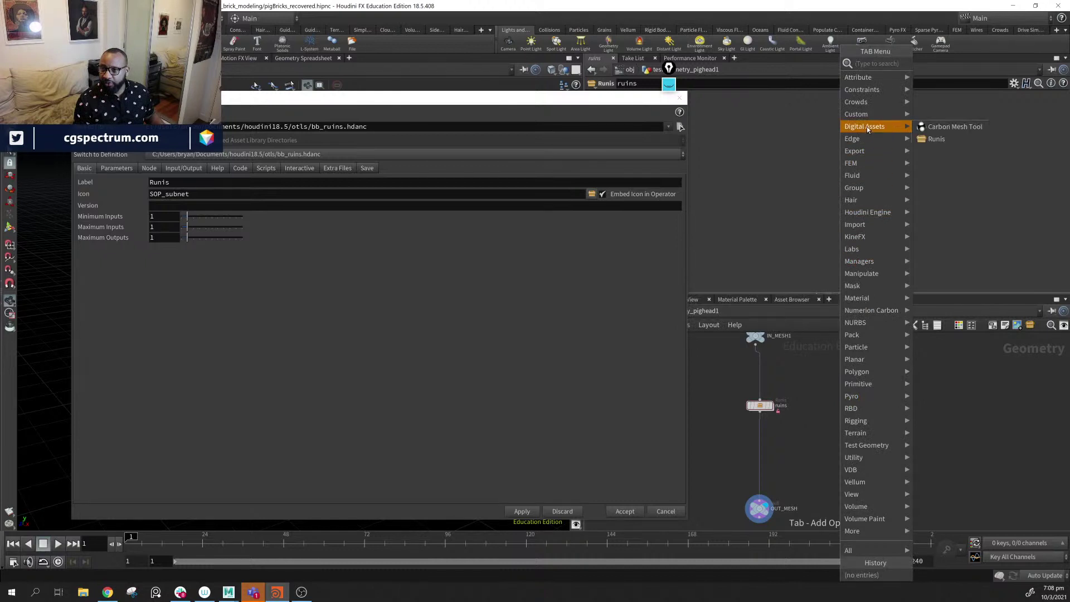
# - Add a Runis asset node beside the ruins node, display it and wire IN_MESH1 into its input
pyautogui.click(952, 144)
pyautogui.click(845, 437)
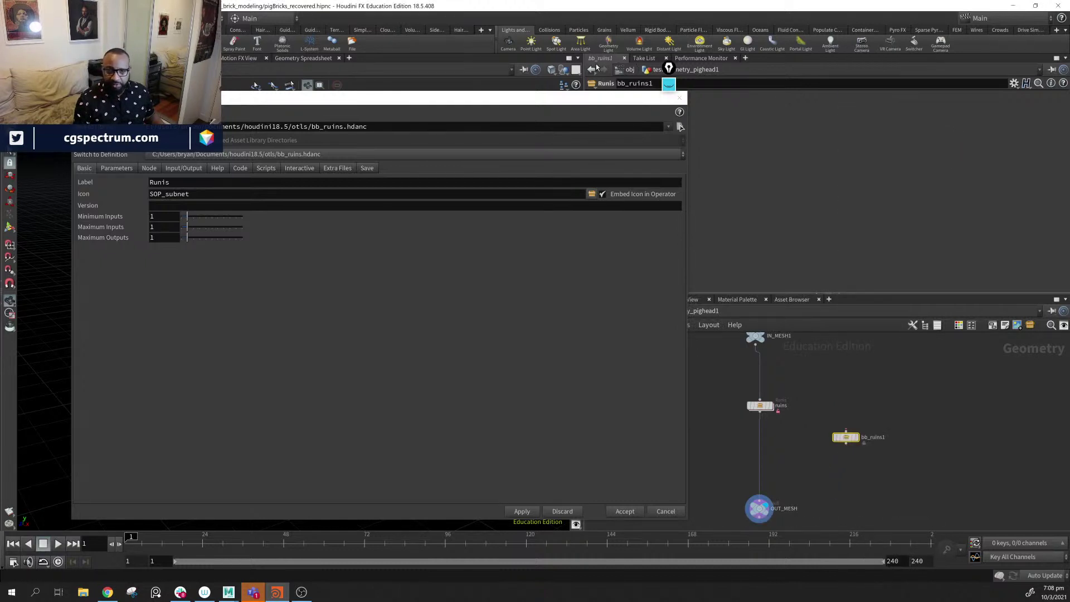
pyautogui.moveTo(568, 100); pyautogui.dragTo(444, 415)
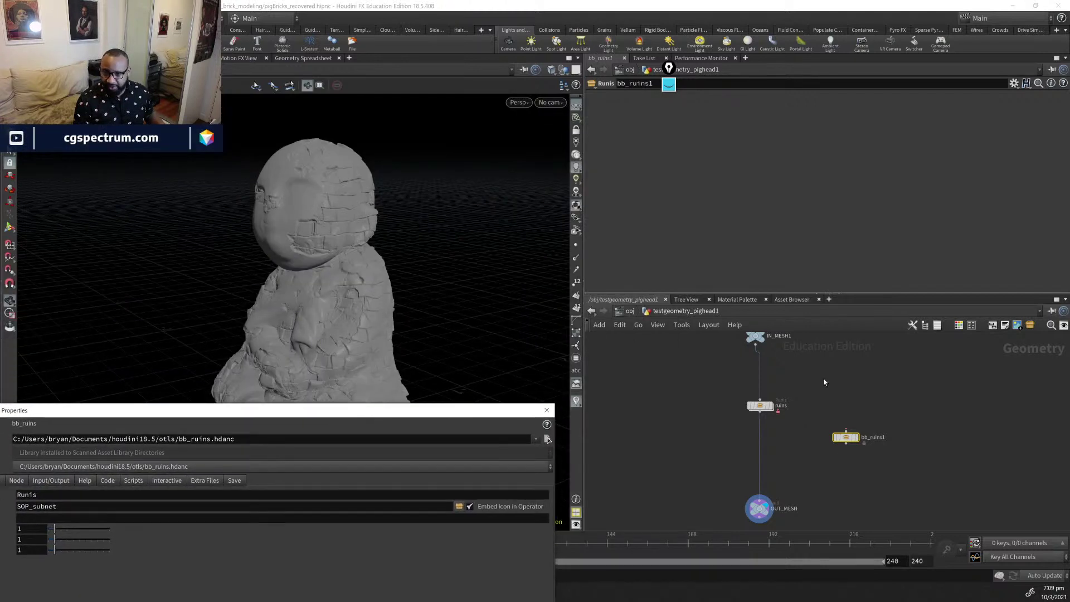
pyautogui.click(856, 437)
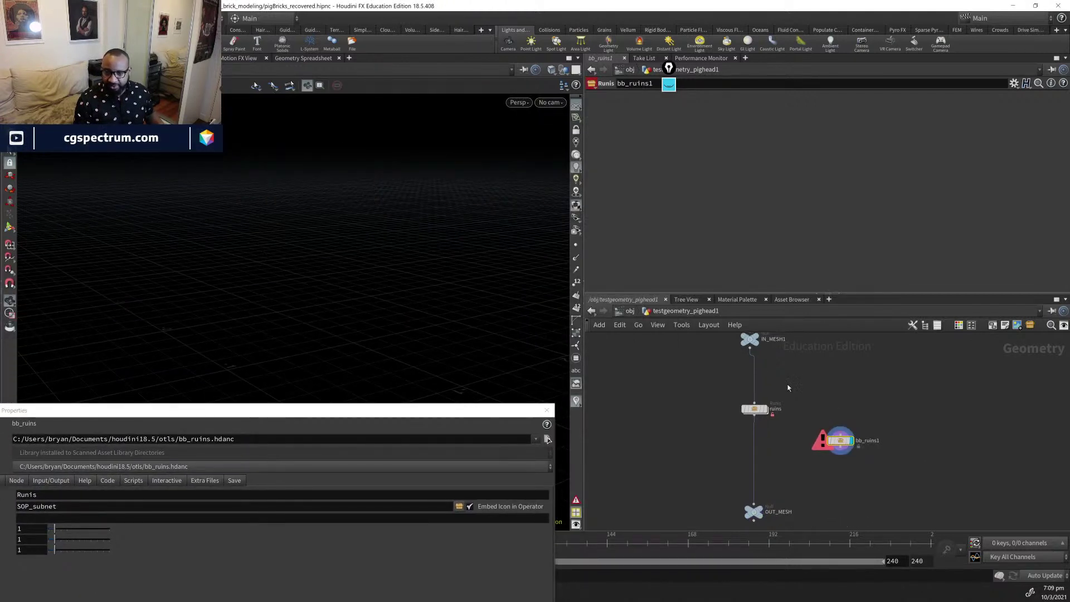
pyautogui.moveTo(750, 349); pyautogui.dragTo(817, 419)
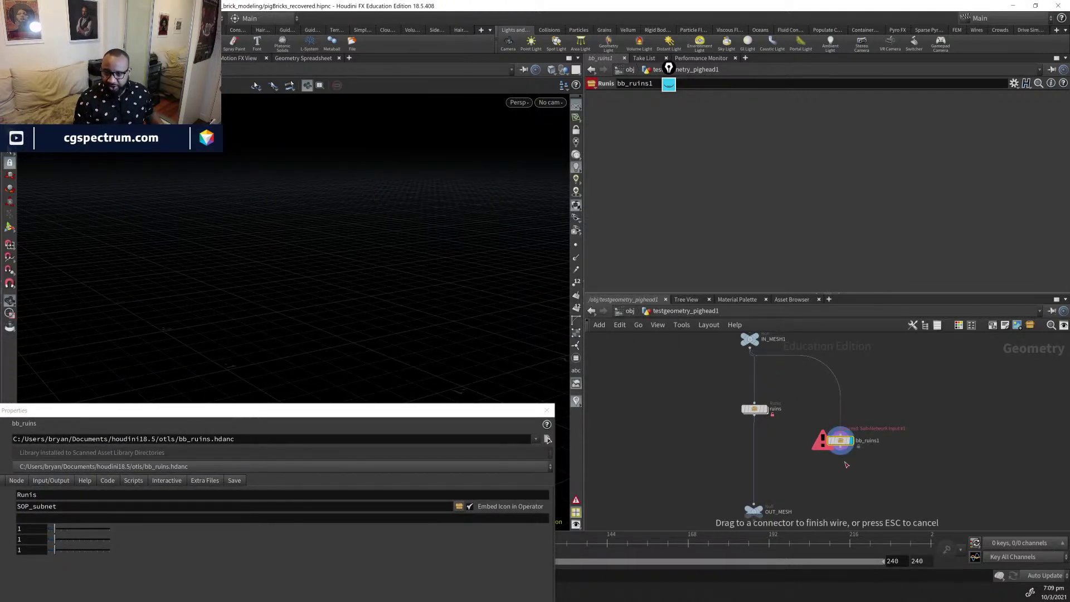
pyautogui.click(834, 439)
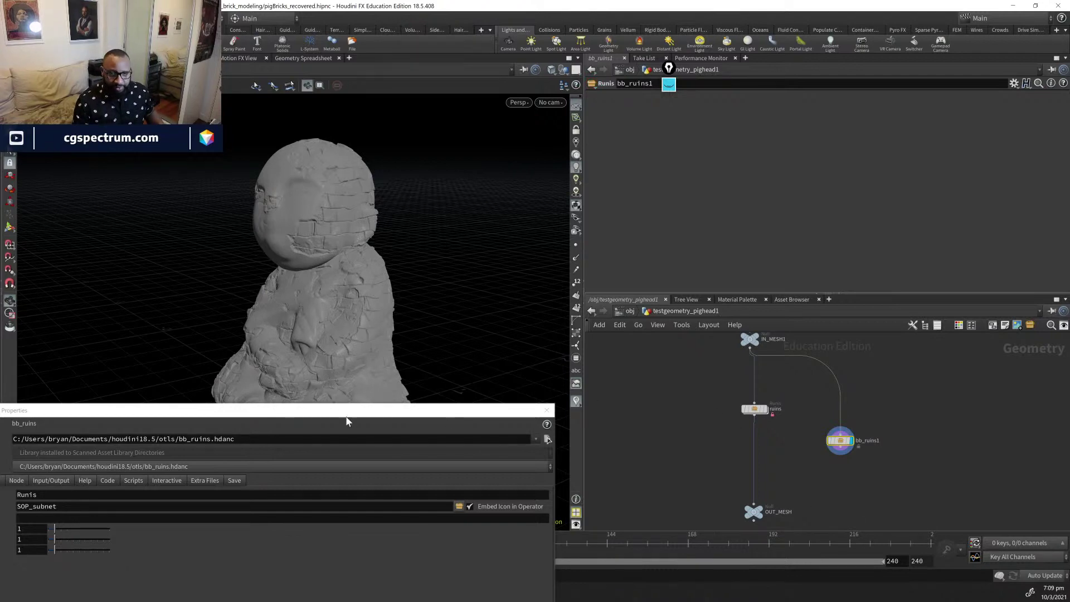
# - Select the original ruins node and show the parameter settings in the bb_ruins type properties
pyautogui.moveTo(359, 407); pyautogui.dragTo(466, 190)
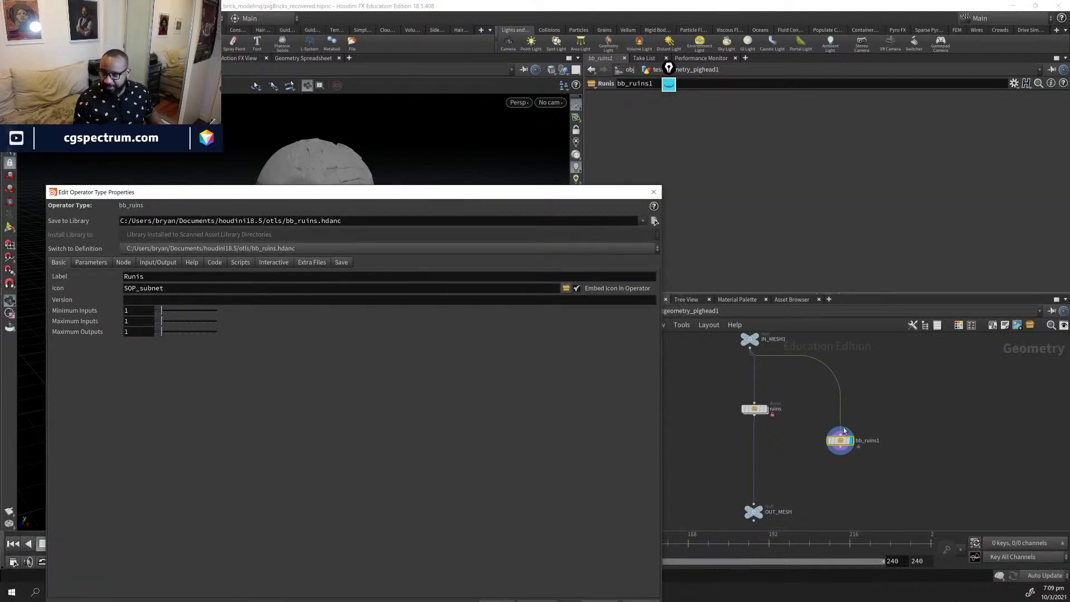
pyautogui.click(755, 409)
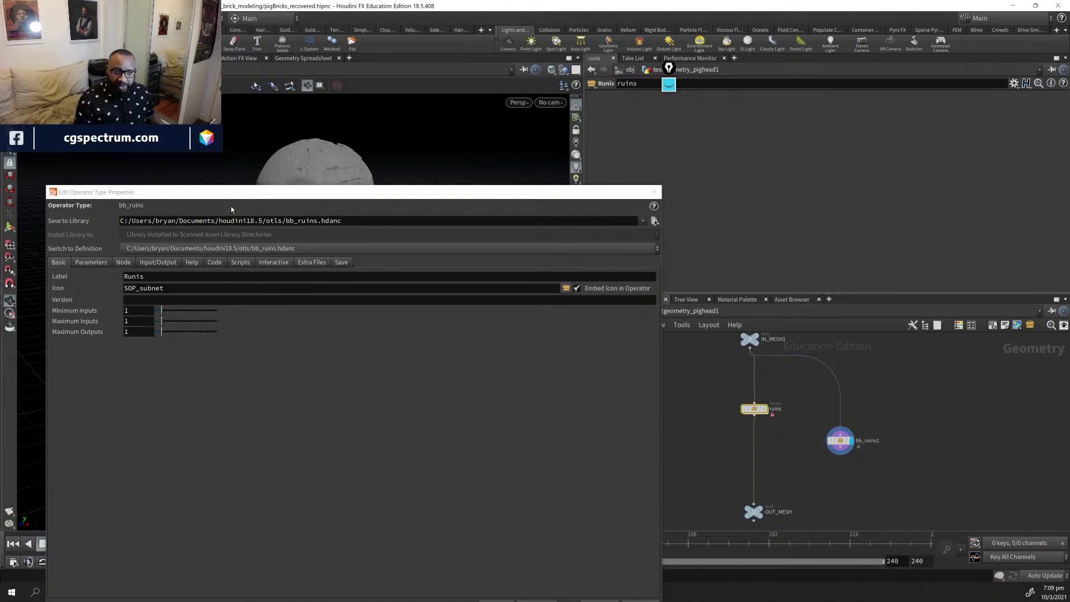
pyautogui.moveTo(237, 195); pyautogui.dragTo(287, 148)
pyautogui.click(153, 218)
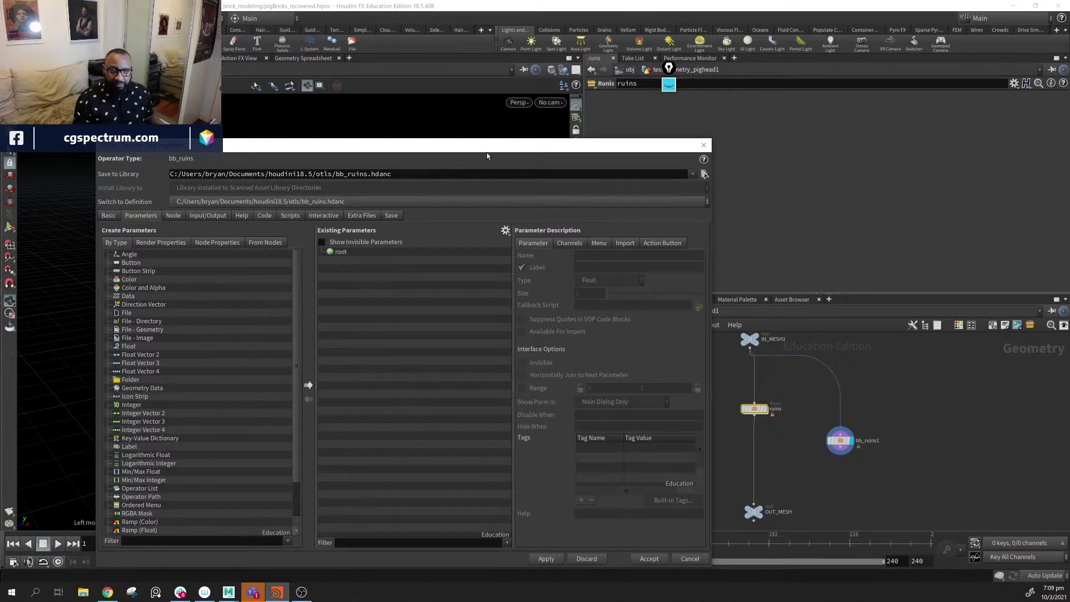
pyautogui.moveTo(478, 149); pyautogui.dragTo(442, 125)
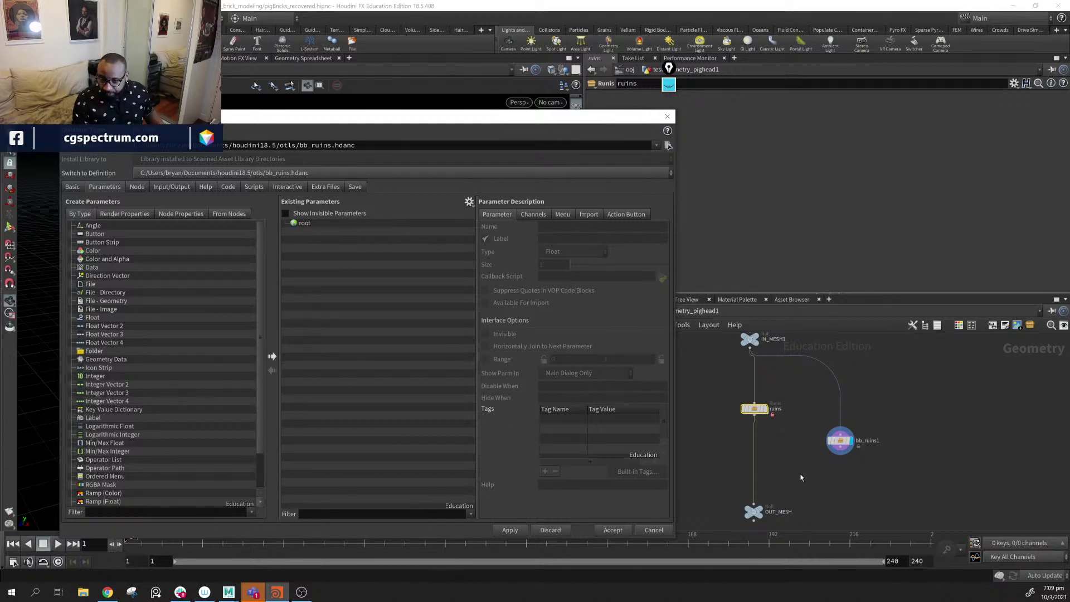
# - Examine the parameter types, source nodes and node properties that can be added to the asset's interface
pyautogui.moveTo(801, 477); pyautogui.dragTo(836, 475, button='middle')
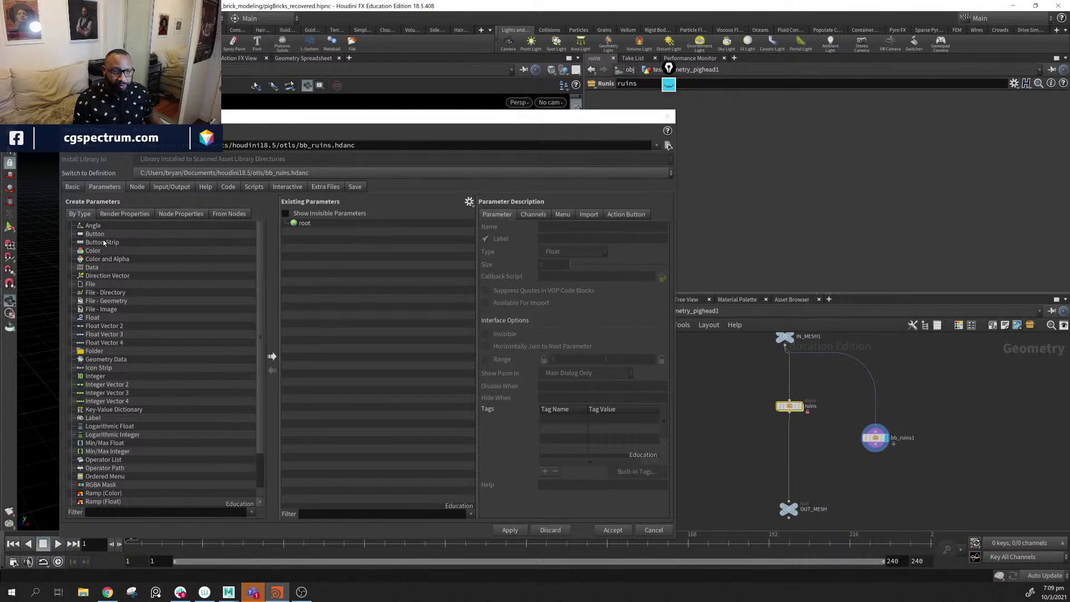
pyautogui.scroll(-2, 114, 445)
pyautogui.scroll(2, 120, 449)
pyautogui.click(228, 214)
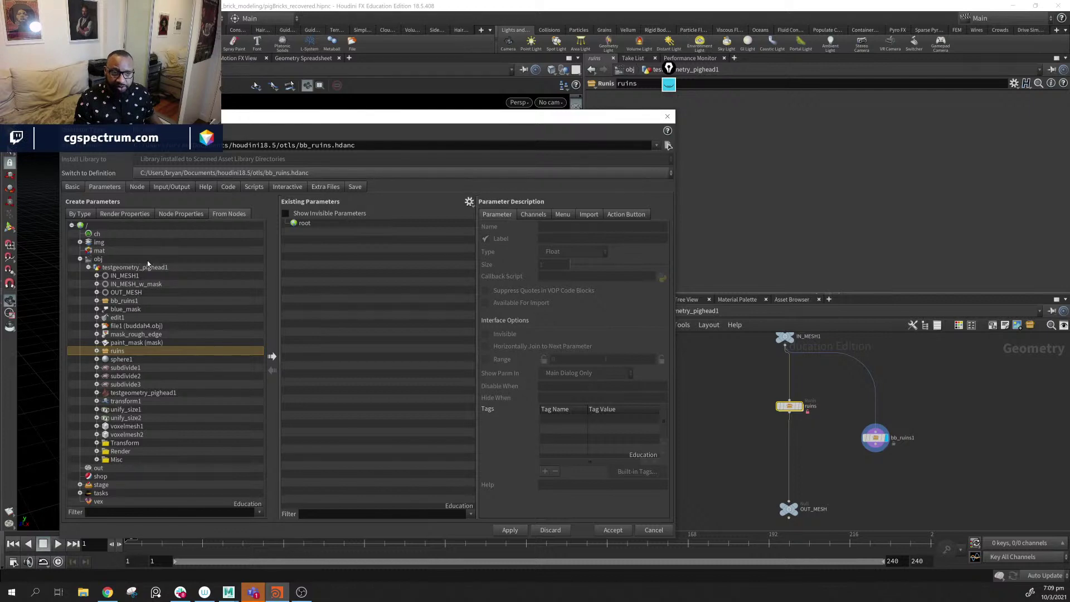
pyautogui.click(192, 215)
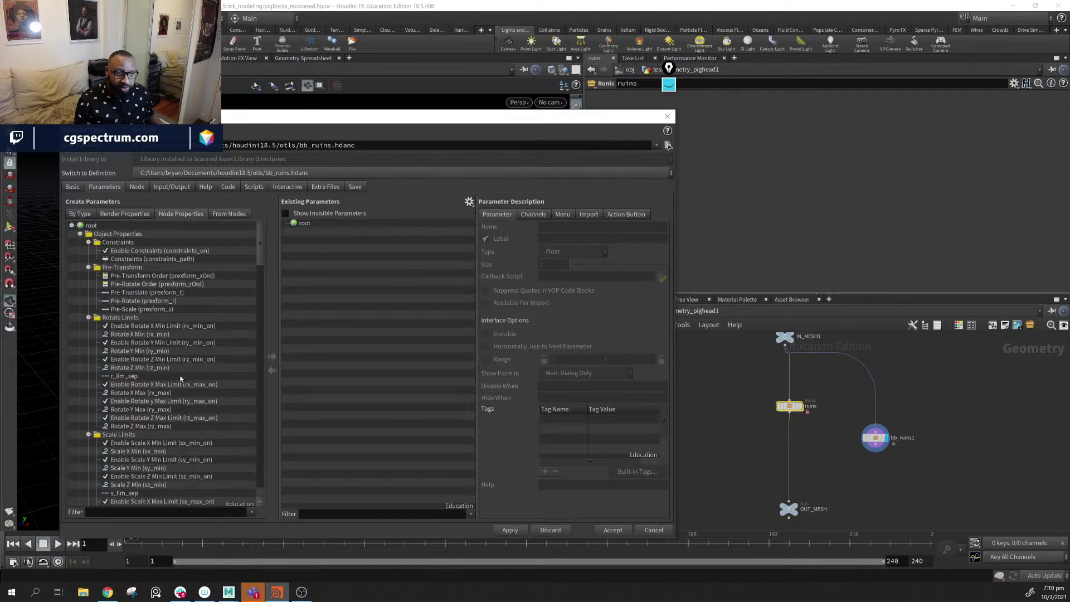
pyautogui.scroll(-10, 180, 379)
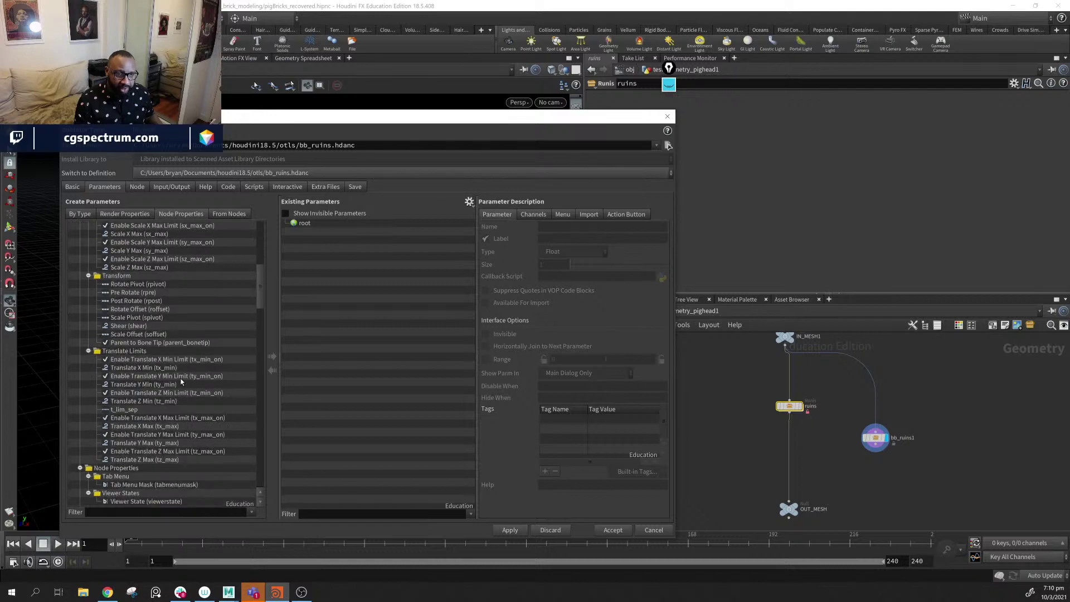
pyautogui.scroll(-3, 180, 382)
pyautogui.scroll(-4, 180, 381)
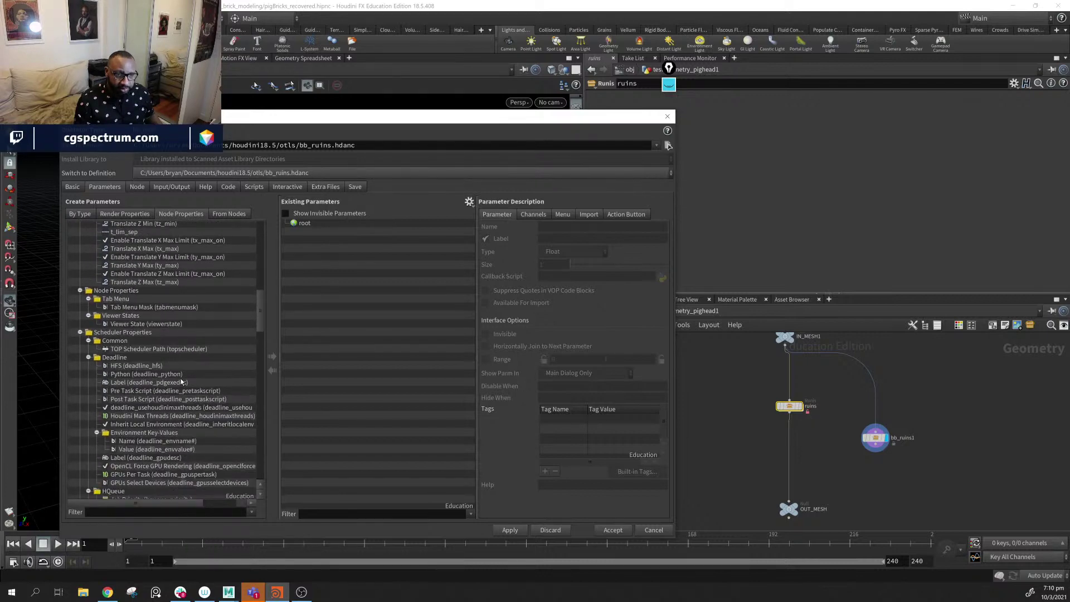
pyautogui.scroll(-13, 181, 381)
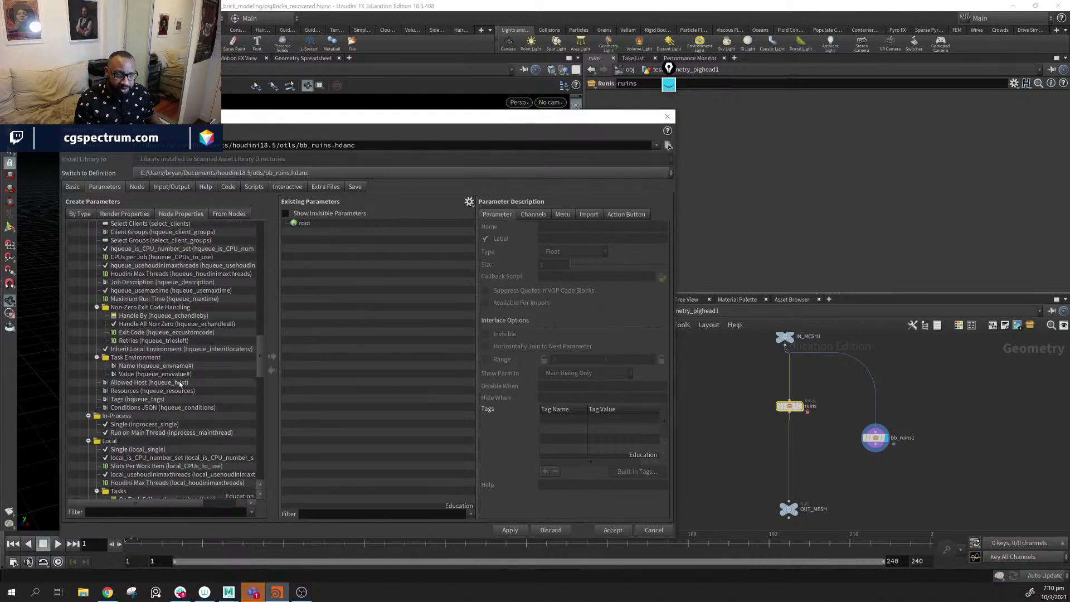
pyautogui.scroll(-2, 179, 381)
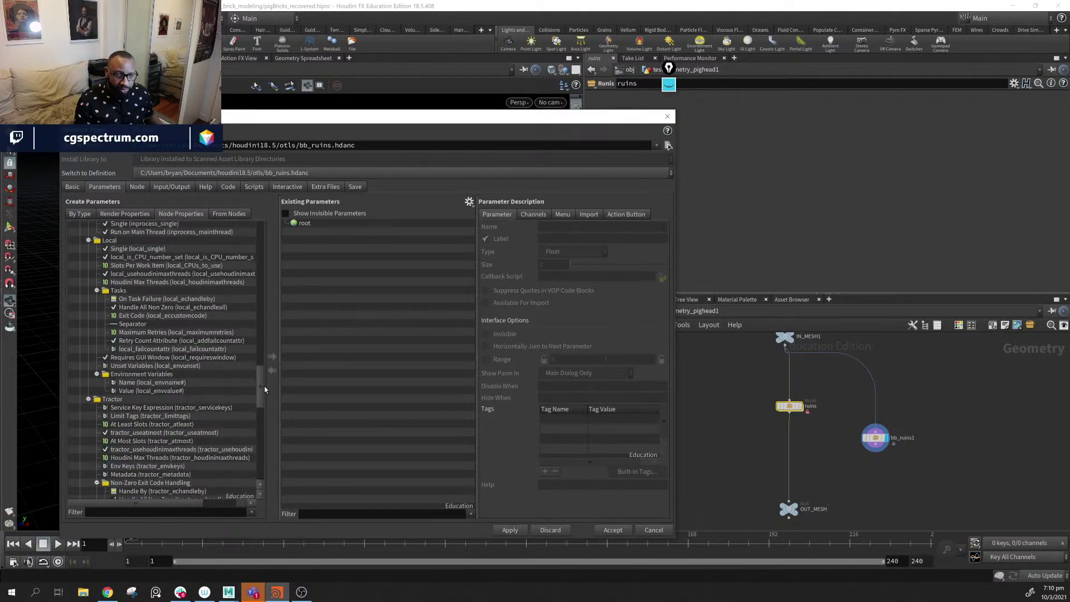
pyautogui.moveTo(264, 386); pyautogui.dragTo(252, 220)
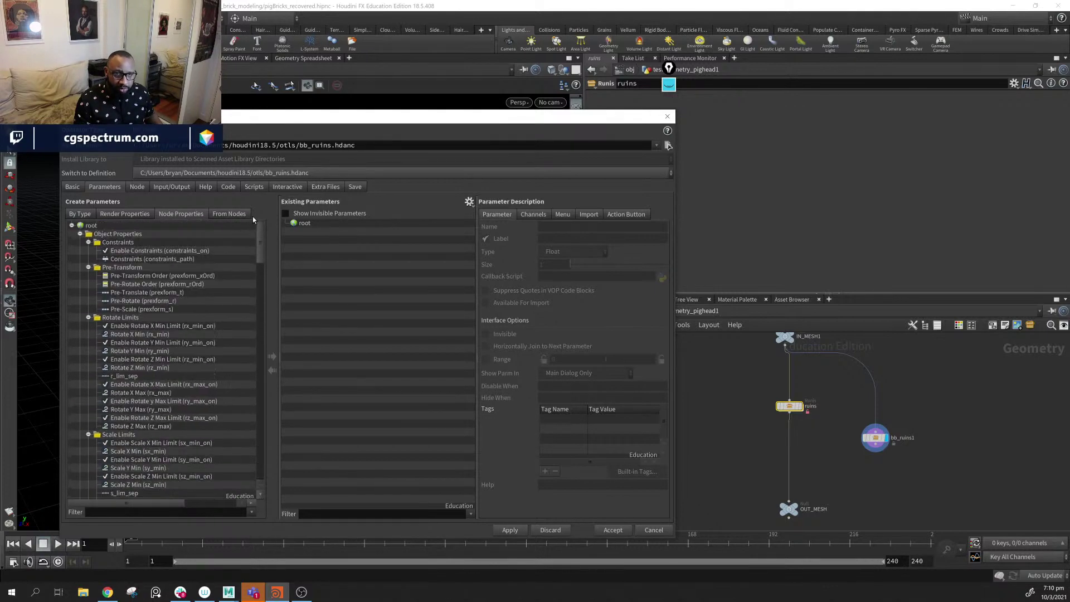
# - List the nodes inside ruins as parameter sources and compare them with the brick pattern on the statue
pyautogui.click(234, 215)
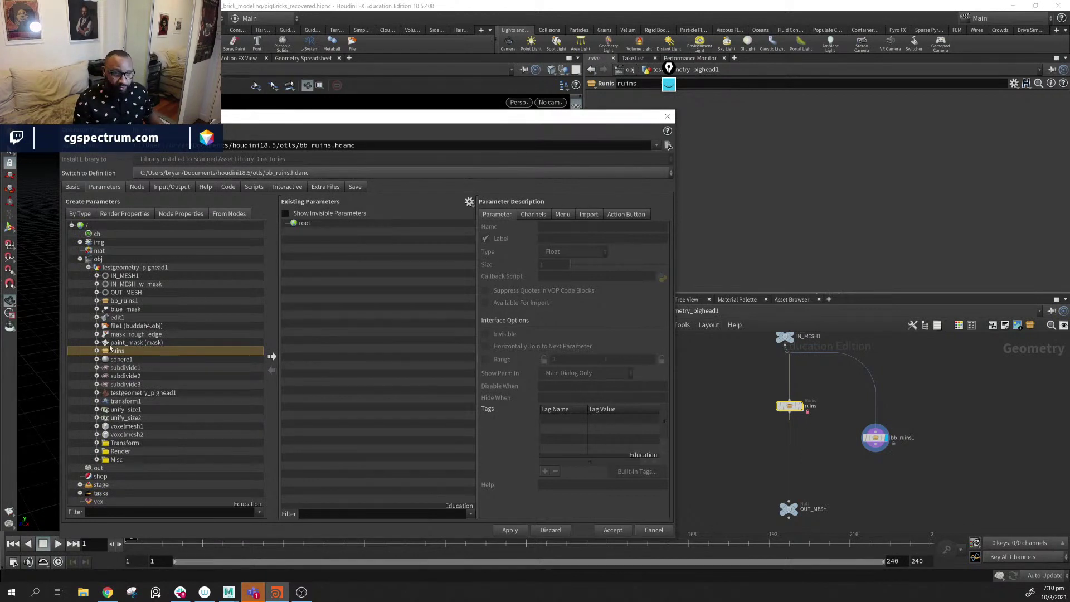
pyautogui.click(97, 351)
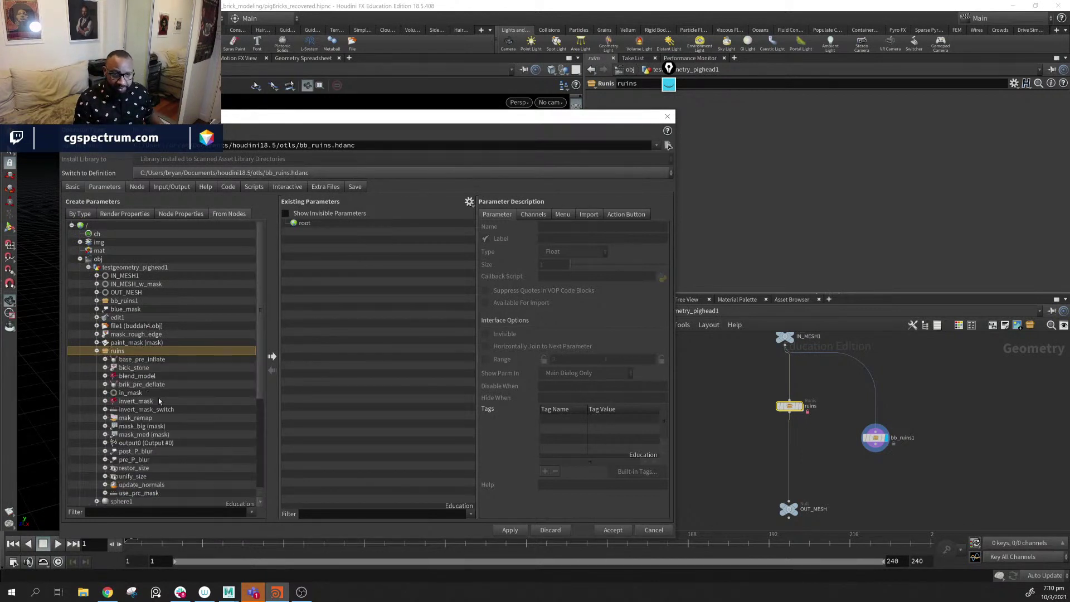
pyautogui.scroll(-3, 158, 398)
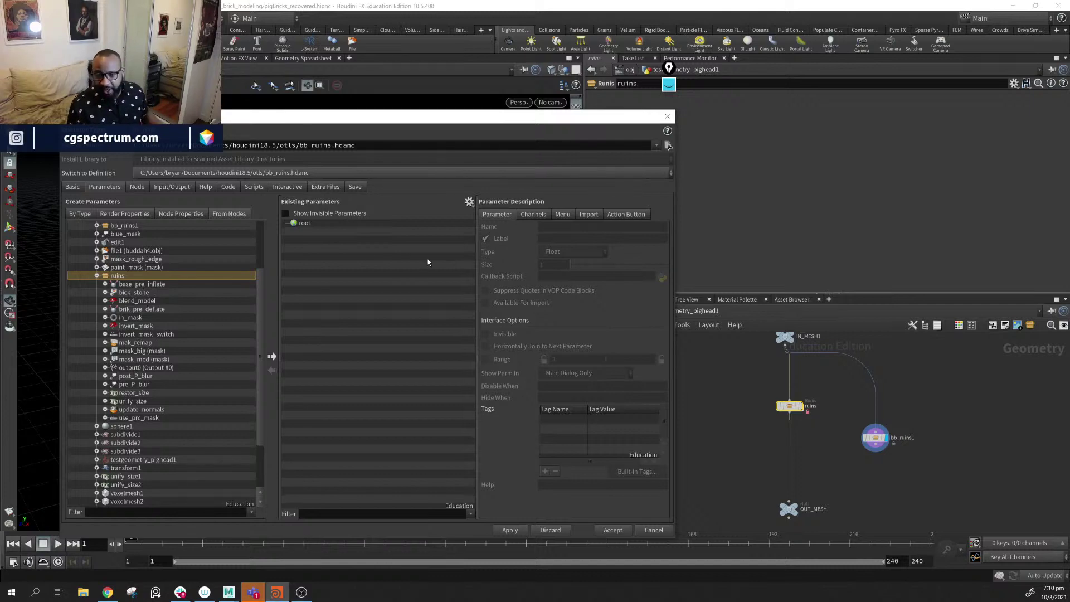
pyautogui.moveTo(501, 119); pyautogui.dragTo(515, 318)
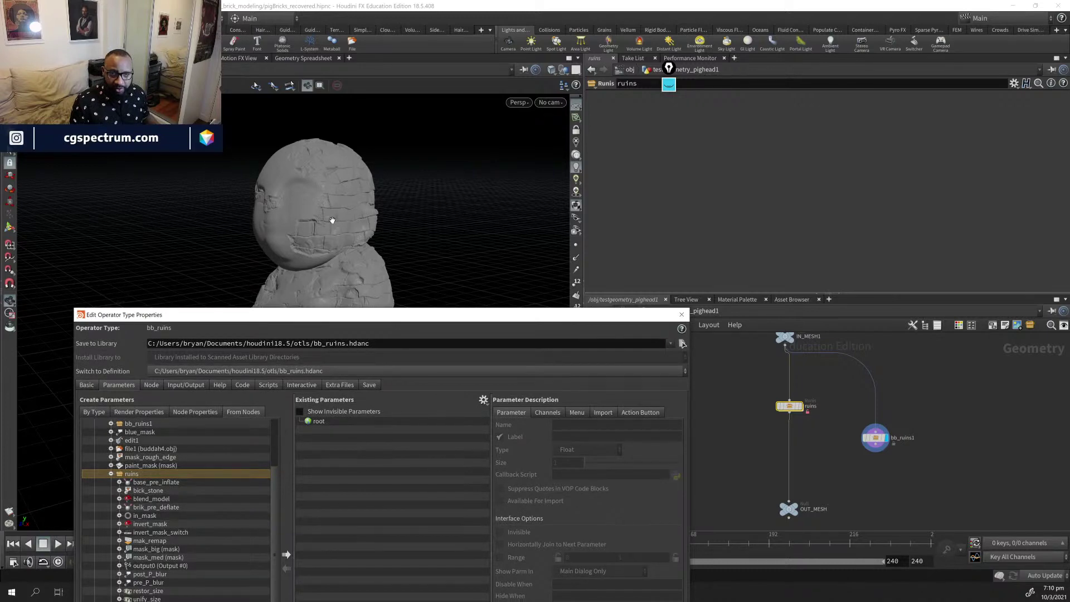
pyautogui.moveTo(403, 318); pyautogui.dragTo(373, 133)
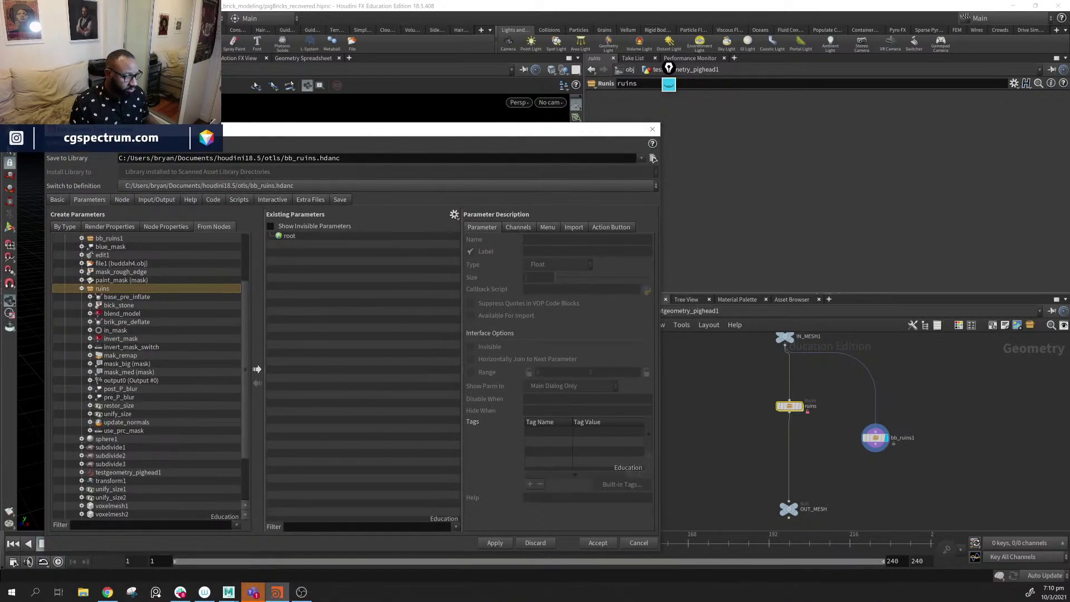
pyautogui.hotkey('alt', 'Tab')
pyautogui.hotkey('alt', 'Tab')
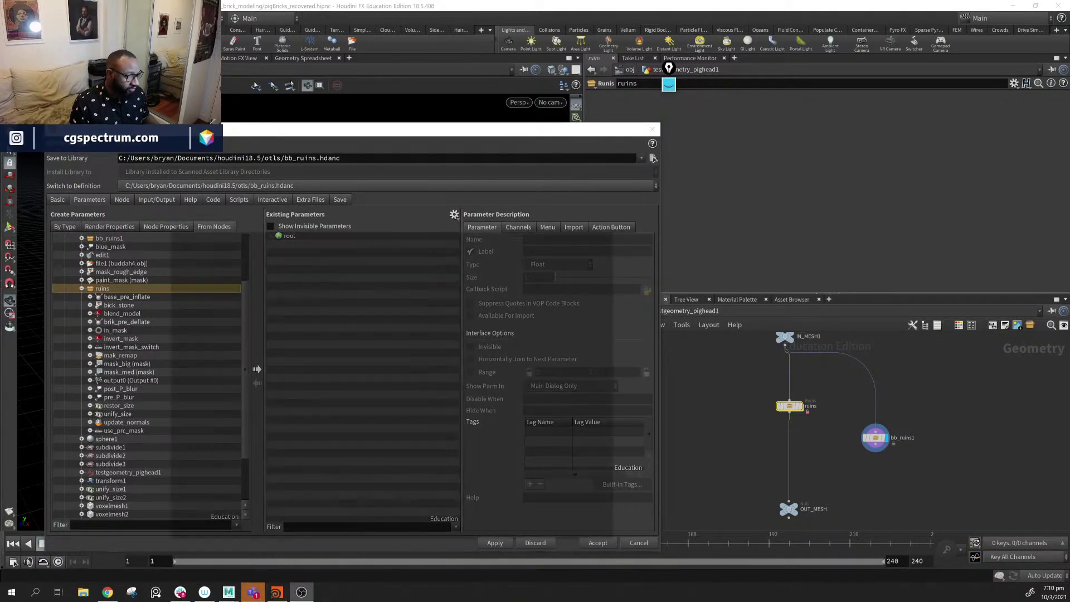
pyautogui.click(645, 158)
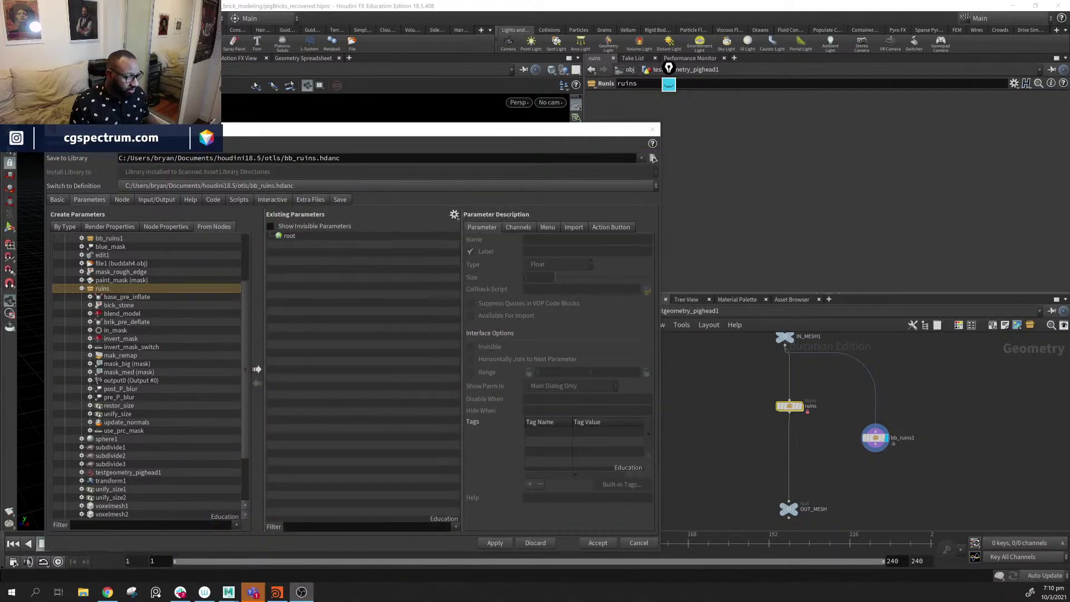
pyautogui.hotkey('alt', 'Tab')
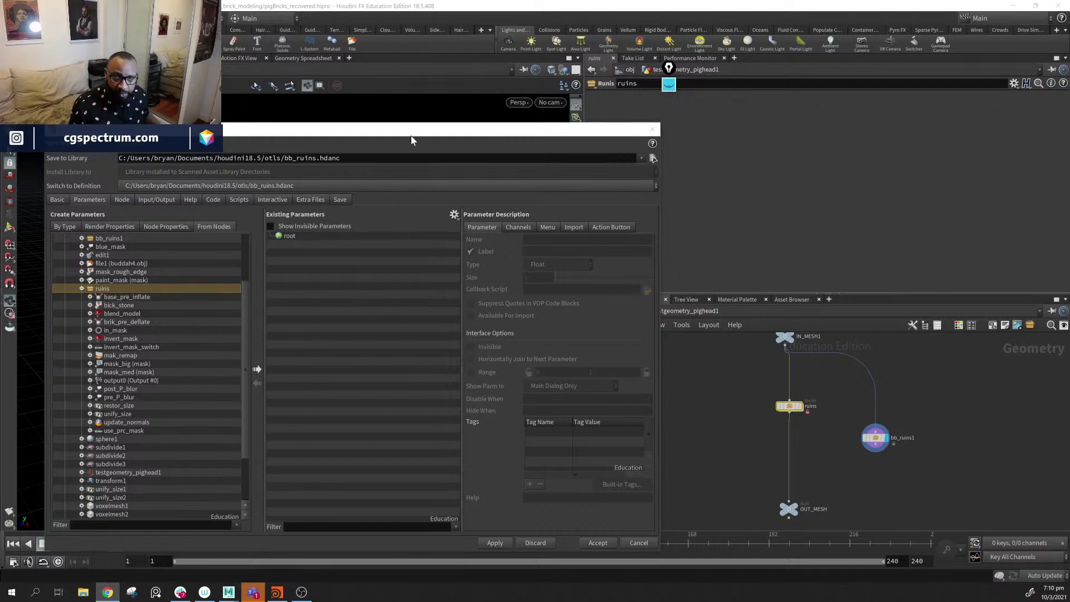
# - Expand bick_stone under ruins in the source node tree and look through the nodes it contains
pyautogui.moveTo(411, 140); pyautogui.dragTo(551, 96)
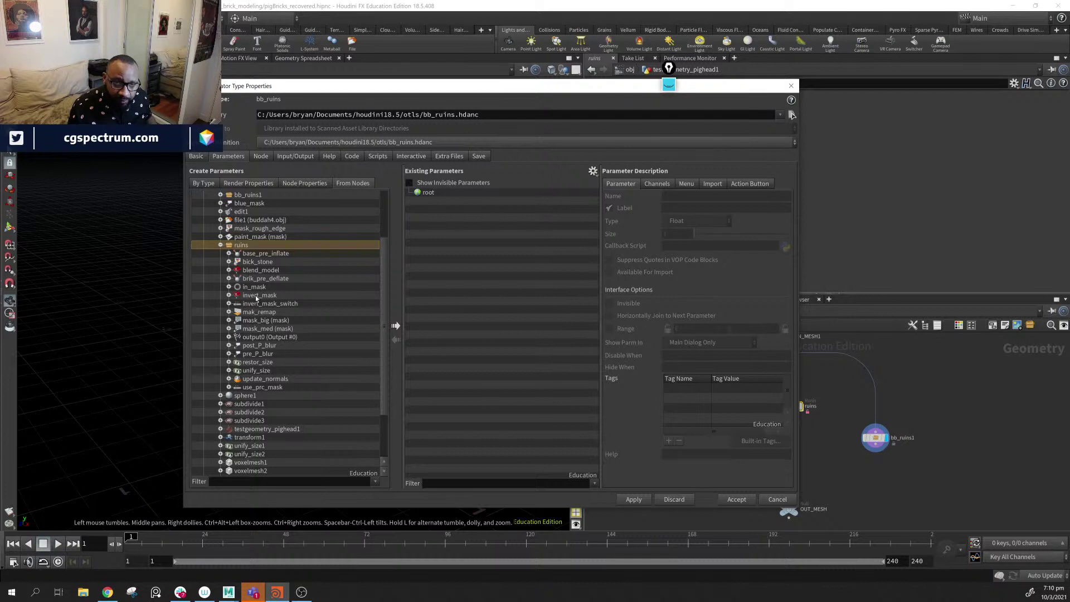
pyautogui.click(242, 262)
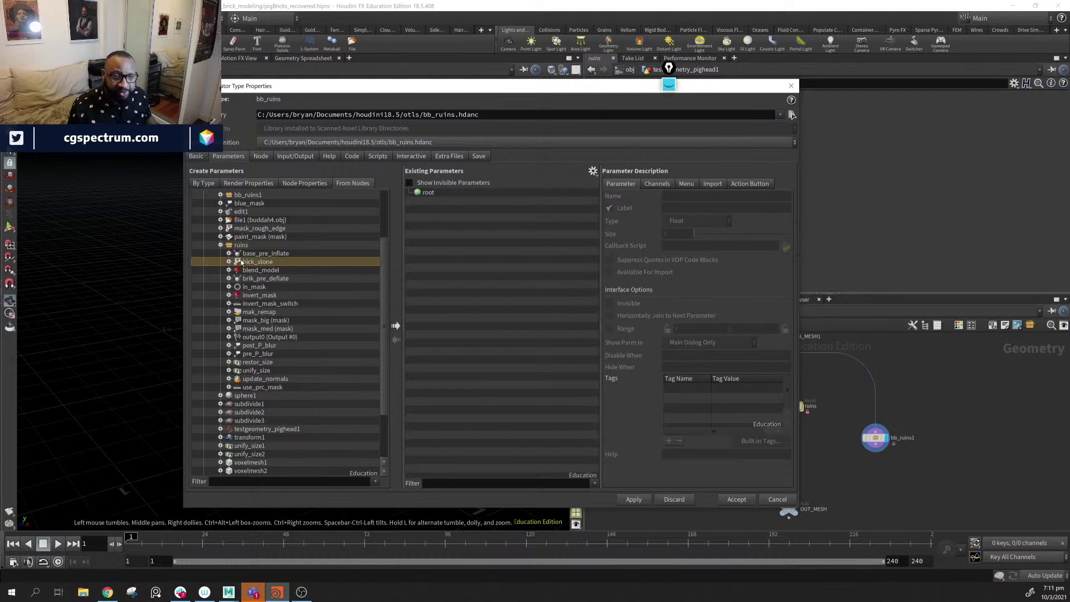
pyautogui.click(229, 262)
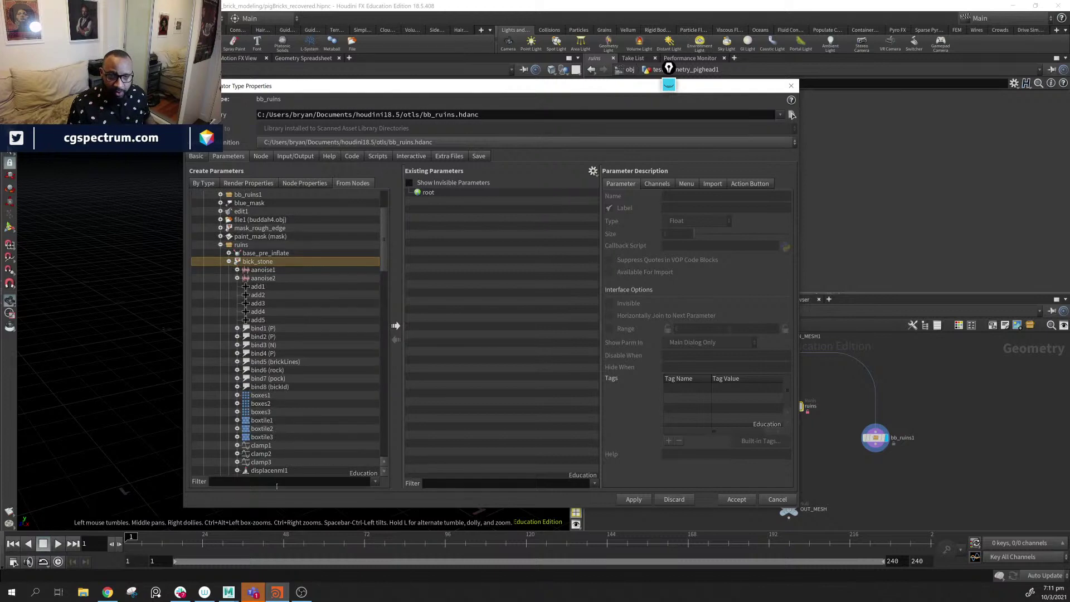
pyautogui.scroll(-6, 249, 286)
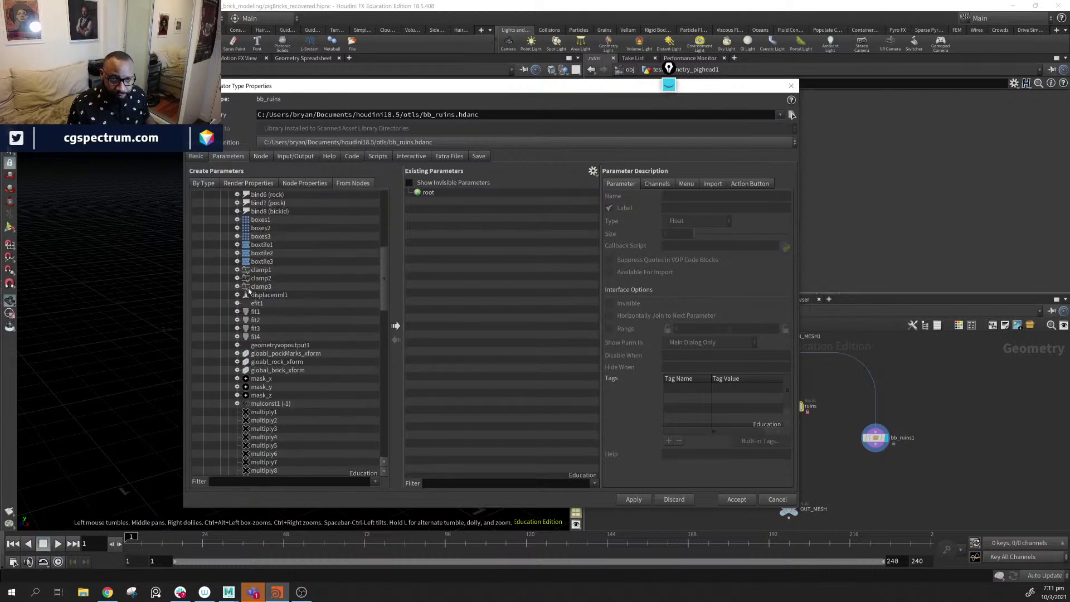
pyautogui.scroll(9, 249, 290)
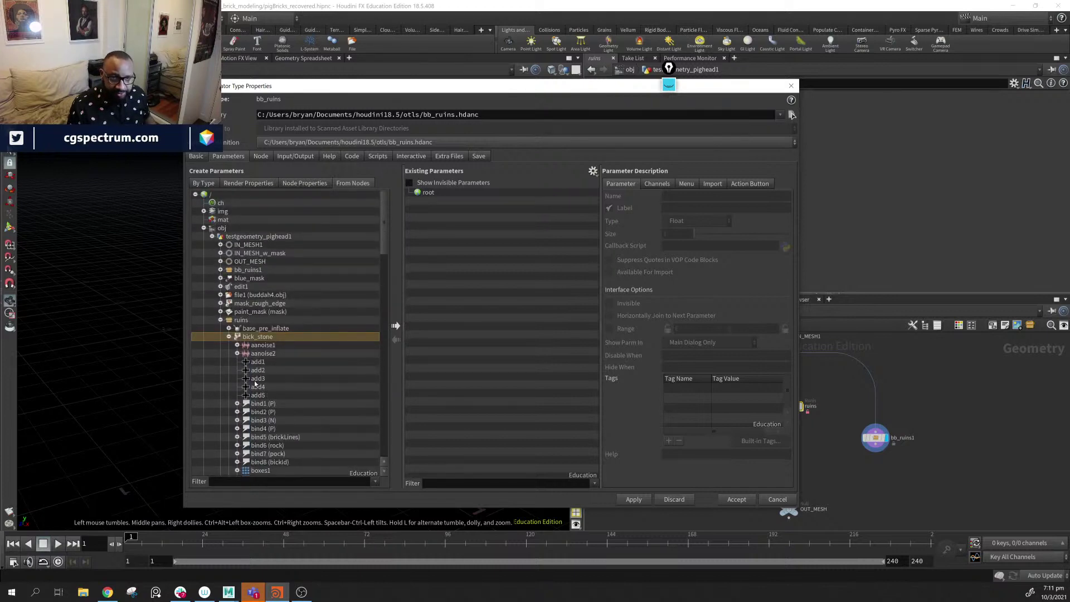
pyautogui.doubleClick(259, 337)
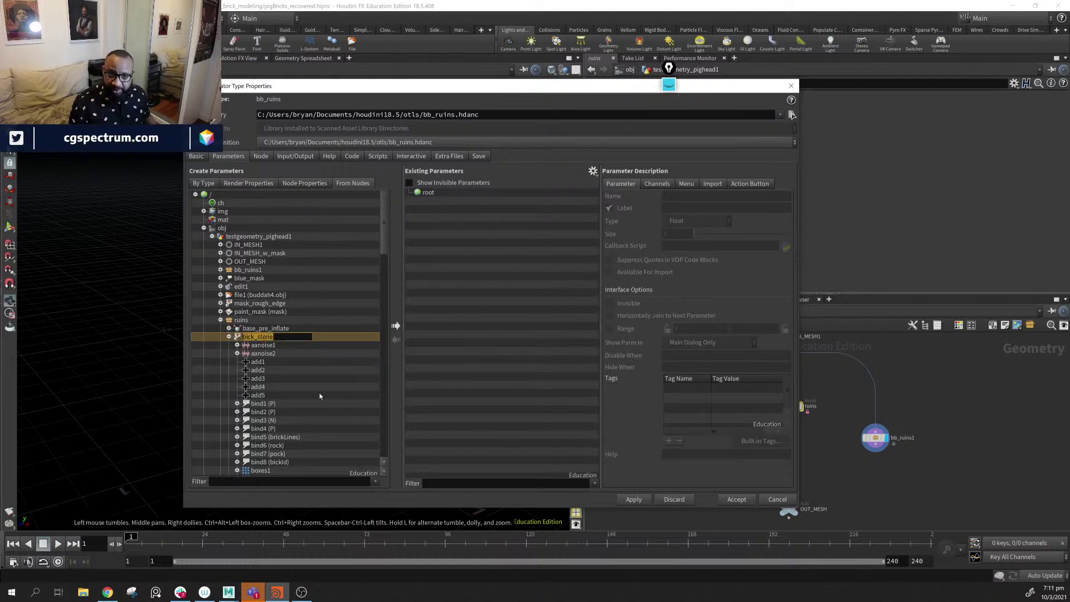
pyautogui.click(271, 354)
pyautogui.click(269, 354)
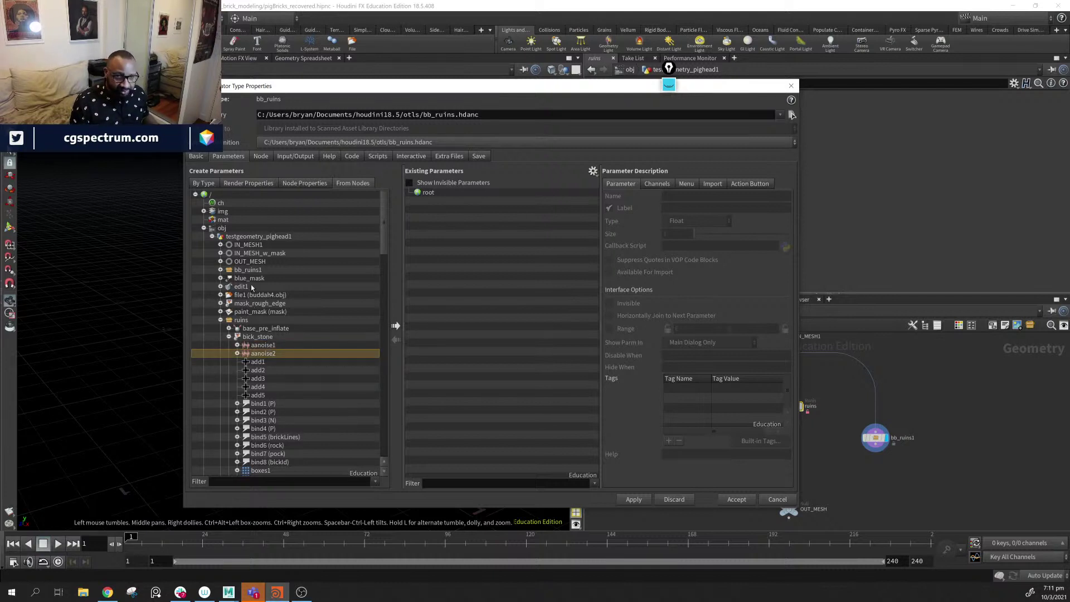
# - Enter the ruins network and select the bick_stone node in the brick setup group to show its parameters
pyautogui.moveTo(446, 86); pyautogui.dragTo(275, 93)
pyautogui.doubleClick(788, 408)
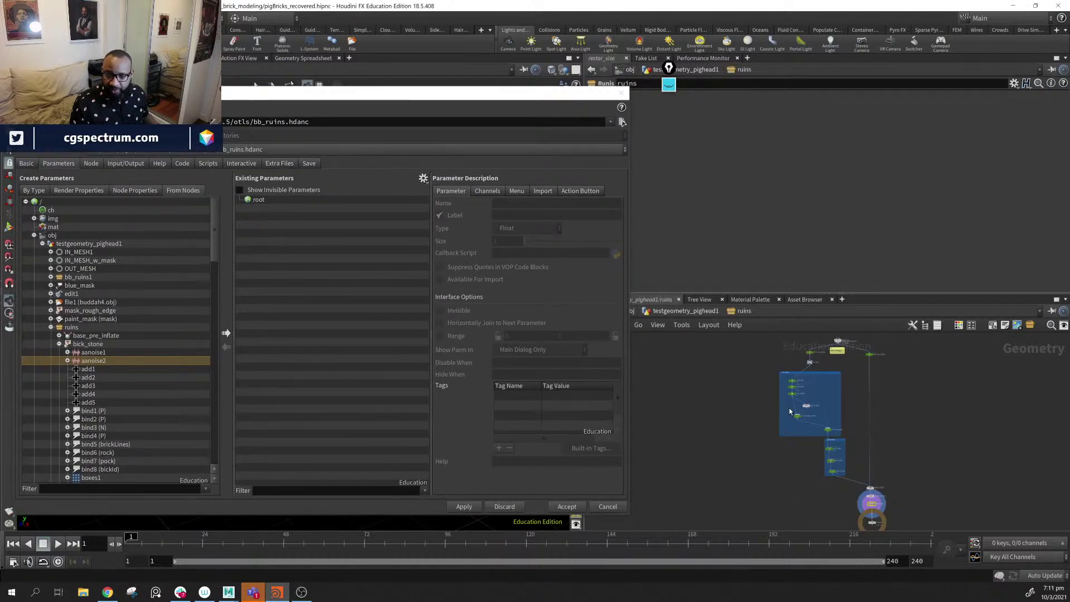
pyautogui.scroll(-3, 893, 441)
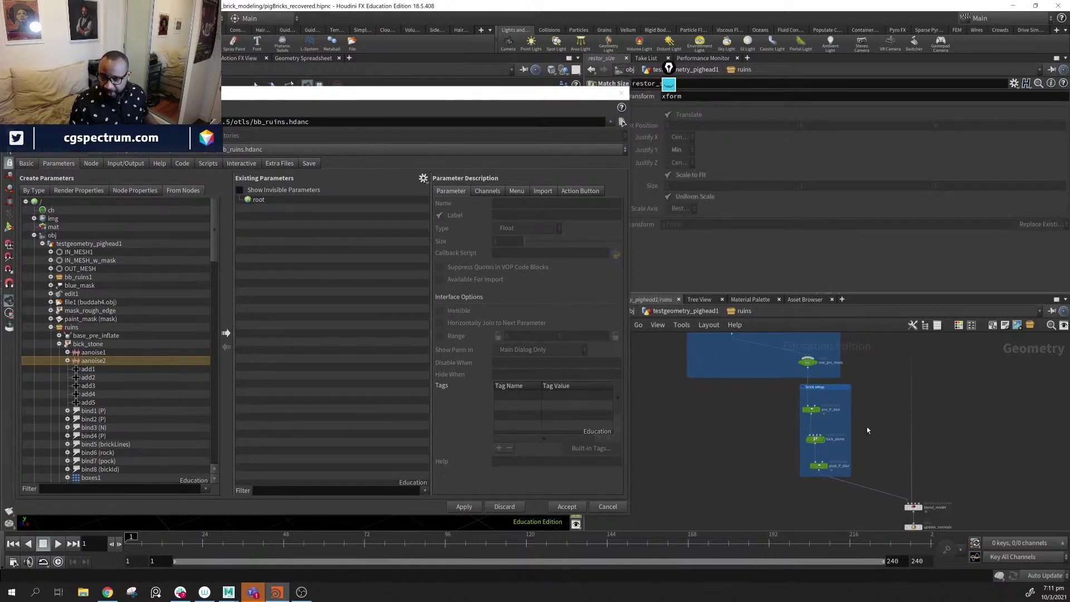
pyautogui.click(817, 445)
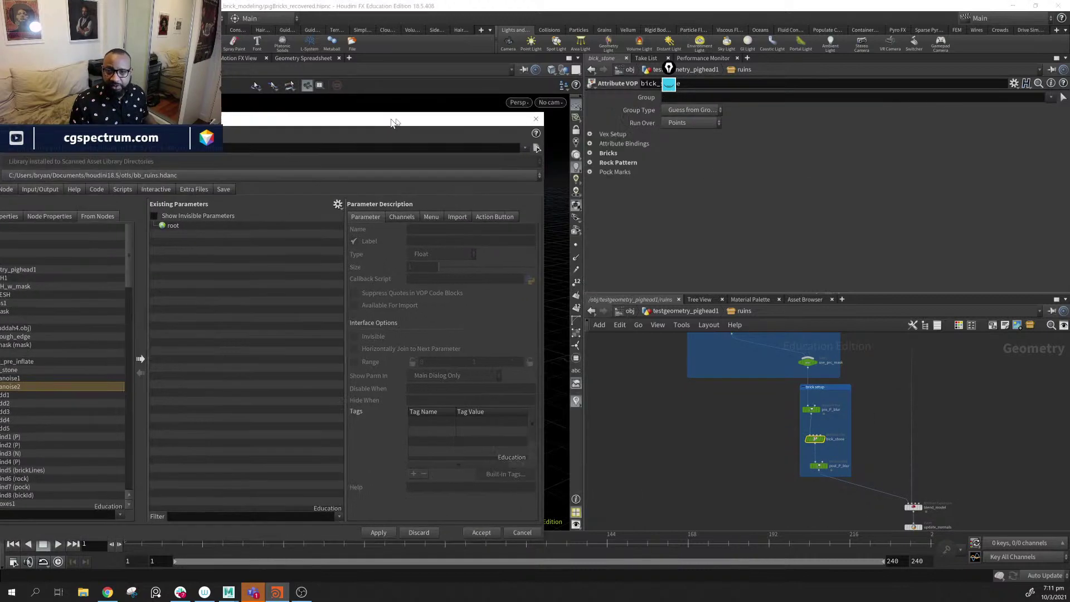
# - Add the Brick Displacment Amount parameter from bick_stone's Bricks section to the asset's root parameters and accept the interface change
pyautogui.moveTo(491, 96); pyautogui.dragTo(421, 126)
pyautogui.click(591, 143)
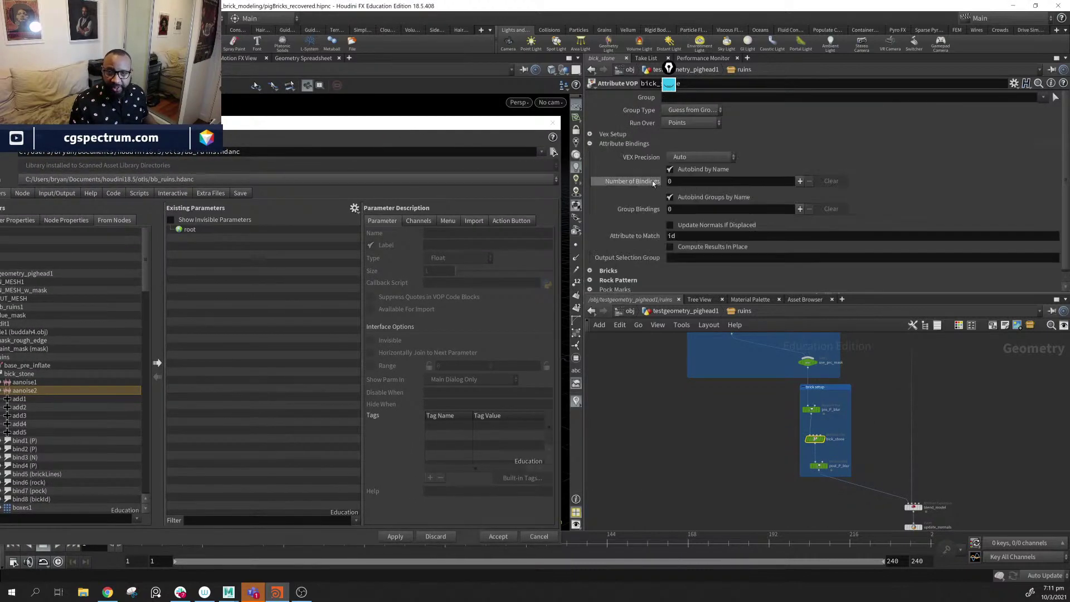
pyautogui.click(590, 144)
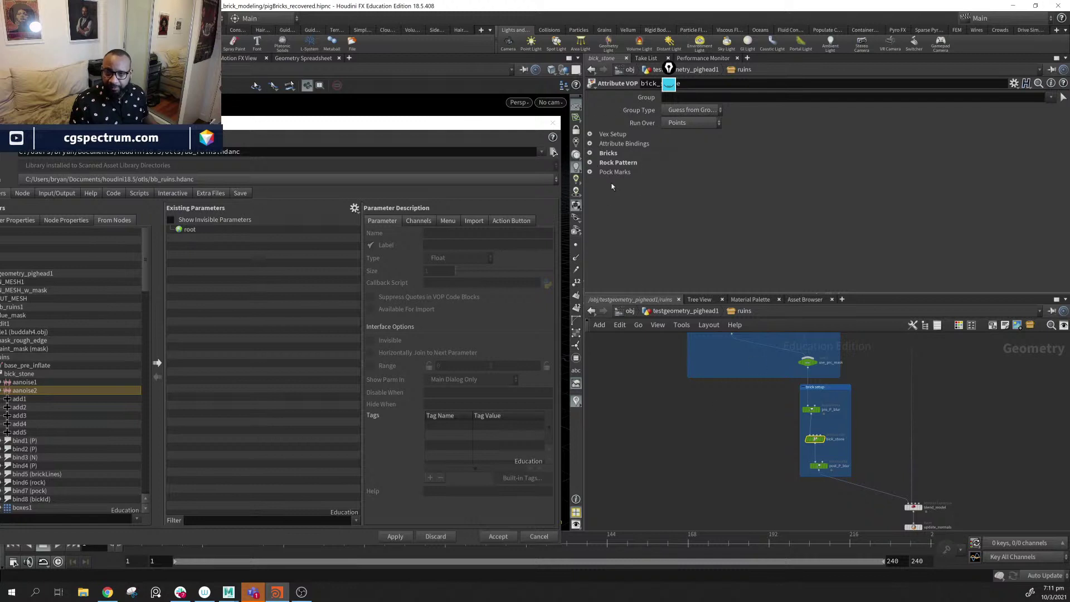
pyautogui.click(590, 153)
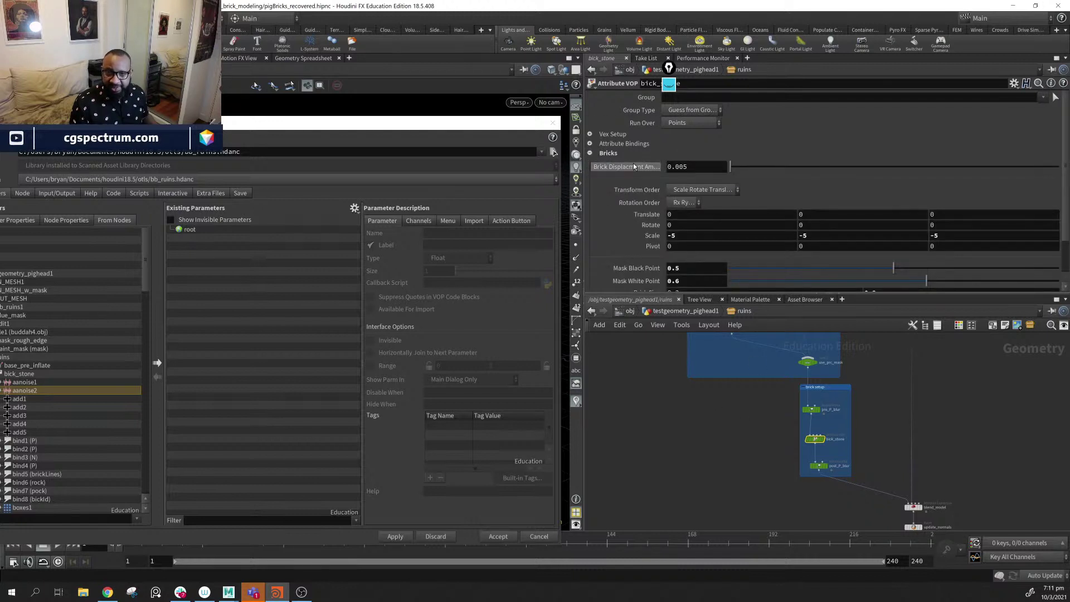
pyautogui.moveTo(634, 167); pyautogui.dragTo(221, 264)
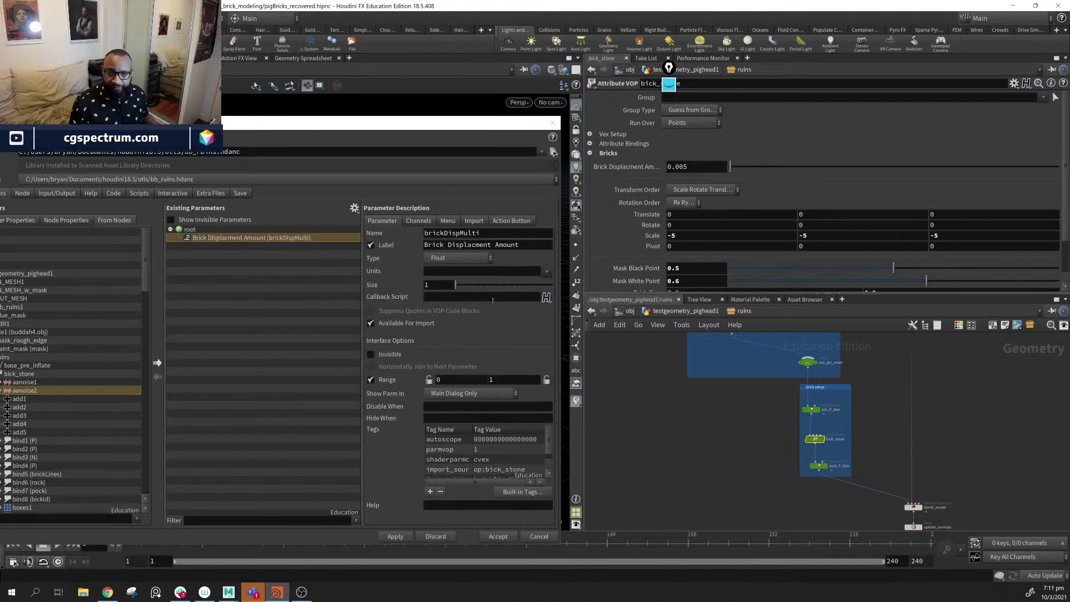
pyautogui.click(512, 537)
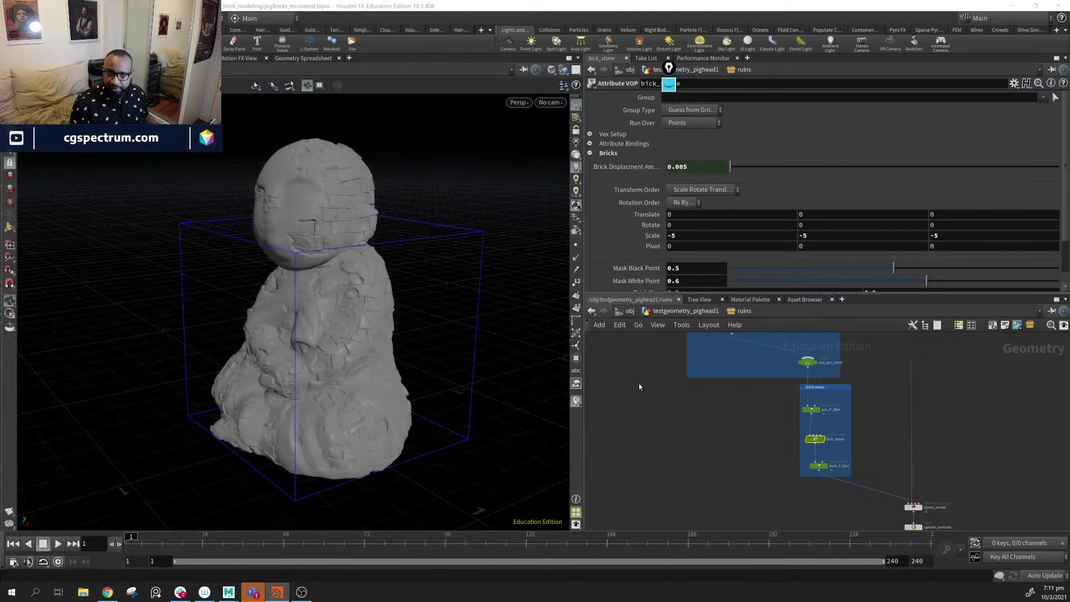
# - Check the channel expression on bick_stone's Brick Displacment Amount and return to the testgeometry_pighead1 network
pyautogui.click(645, 165)
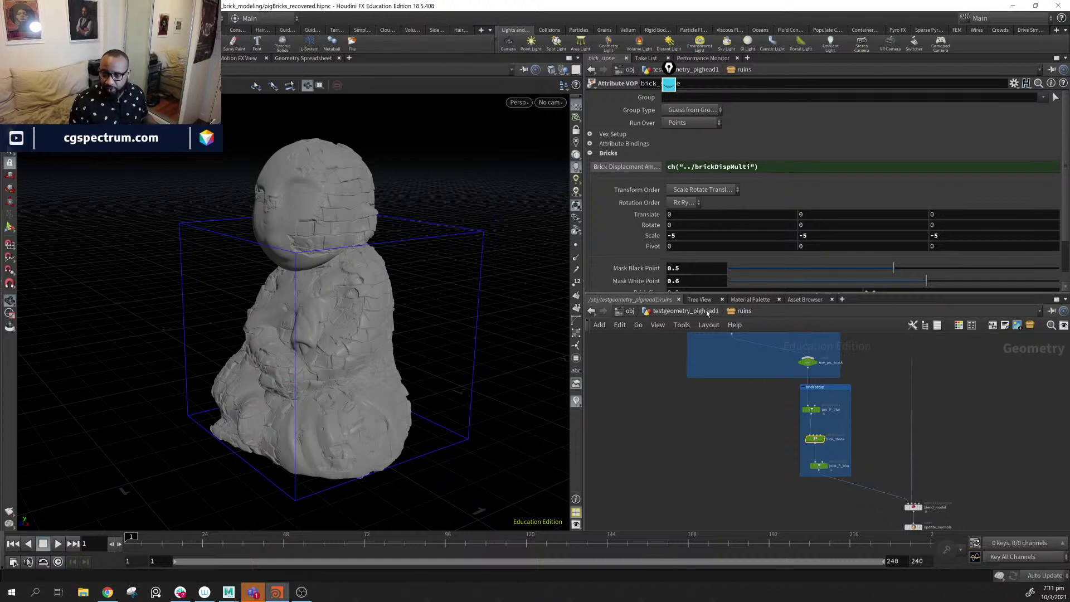
pyautogui.click(690, 311)
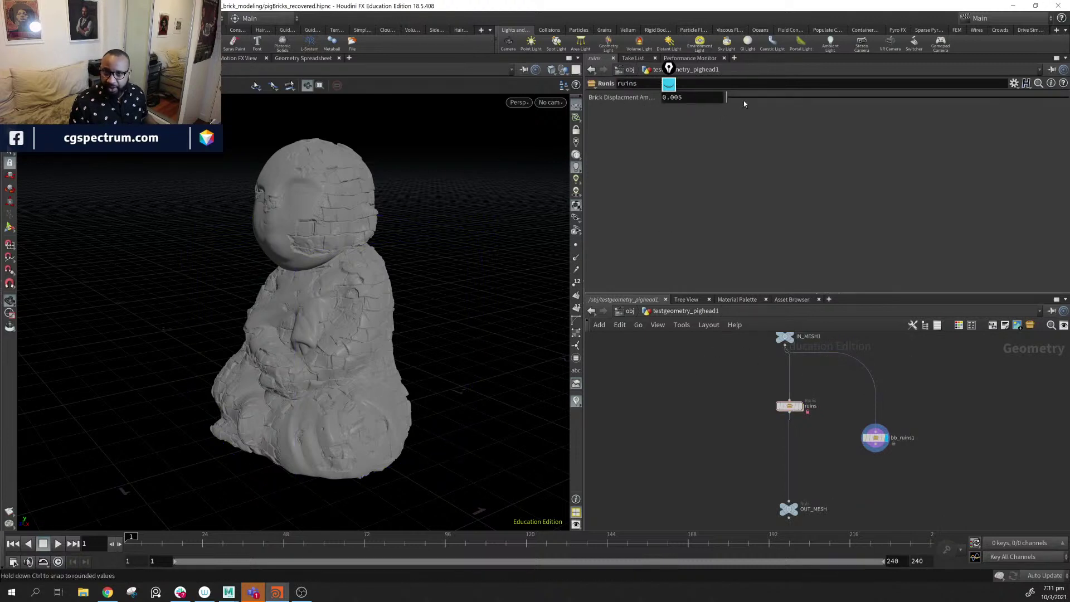
# - Raise the Brick Displacment Amount on the ruins node to 0.3141 and display that node
pyautogui.click(749, 97)
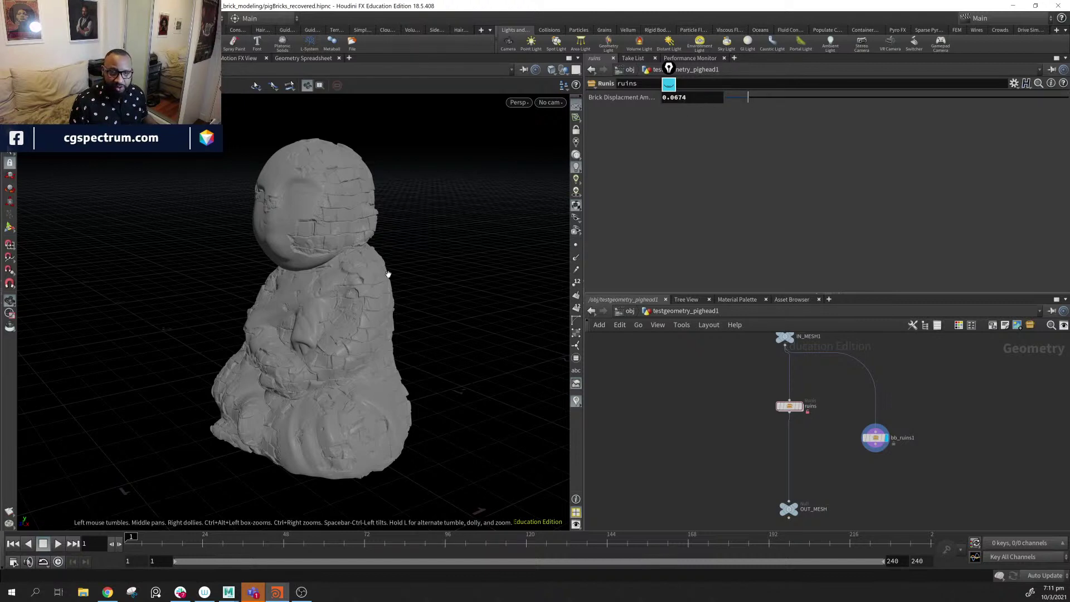
pyautogui.moveTo(382, 270); pyautogui.dragTo(463, 239)
pyautogui.moveTo(808, 98); pyautogui.dragTo(833, 97)
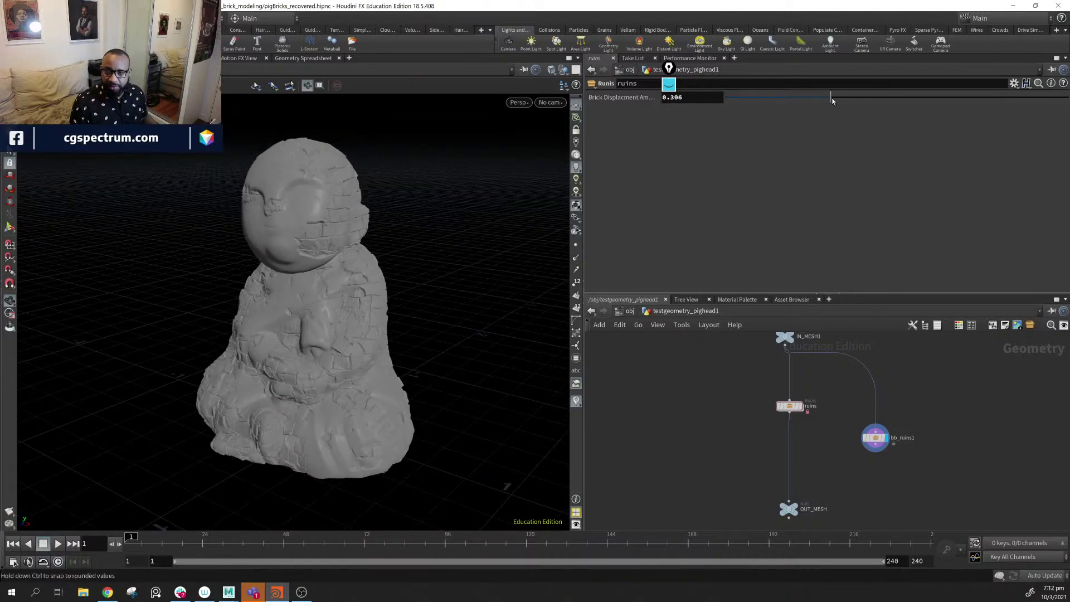
pyautogui.moveTo(807, 414)
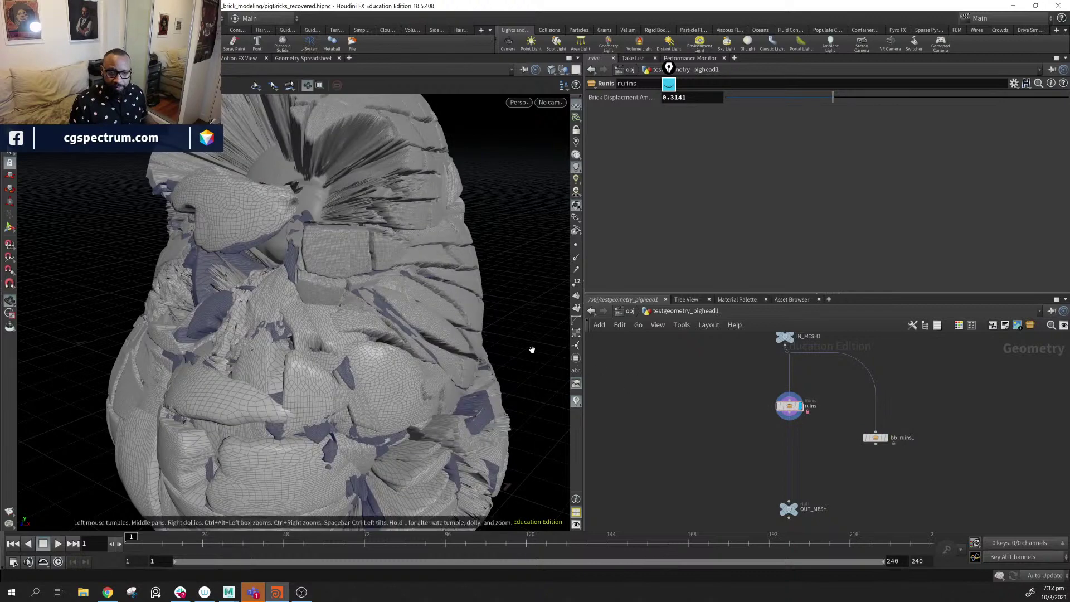
# - Set the Brick Displacment Amount on ruins to 0 and inspect the statue's surface
pyautogui.click(696, 100)
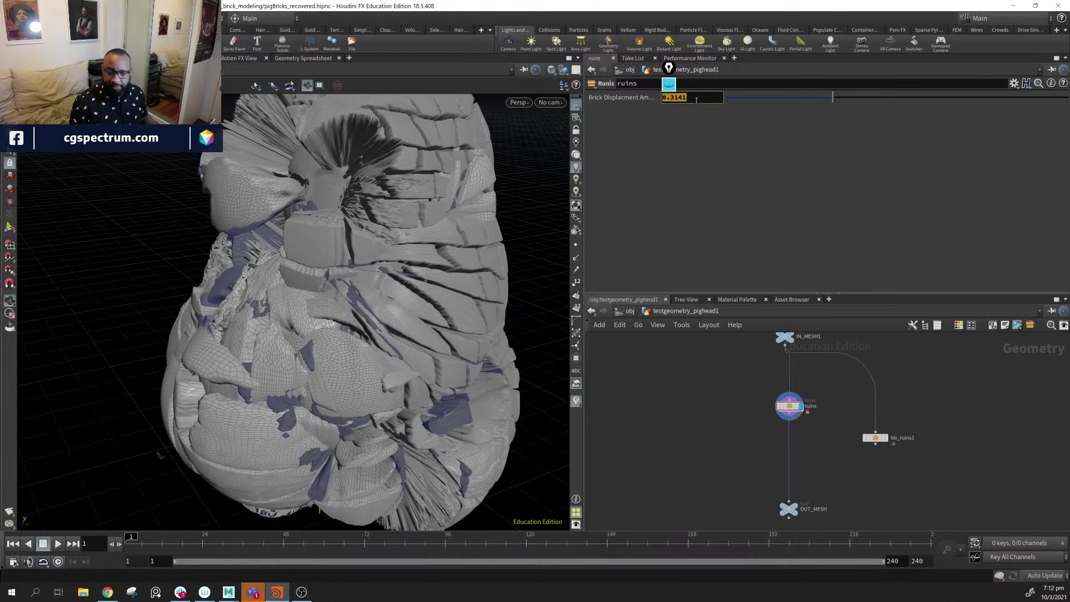
pyautogui.write('.0')
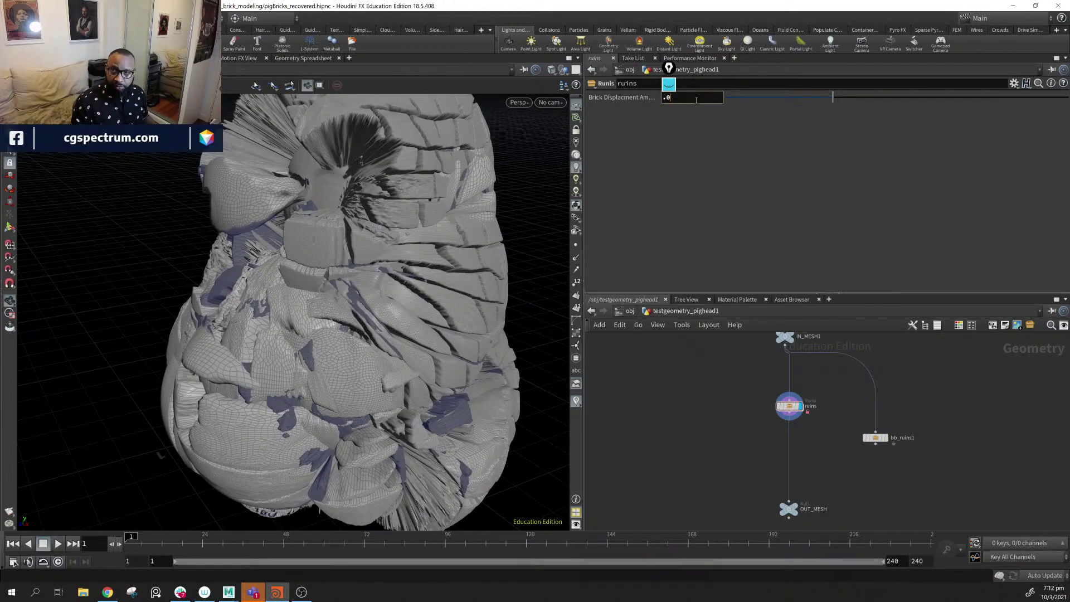
pyautogui.press('Return')
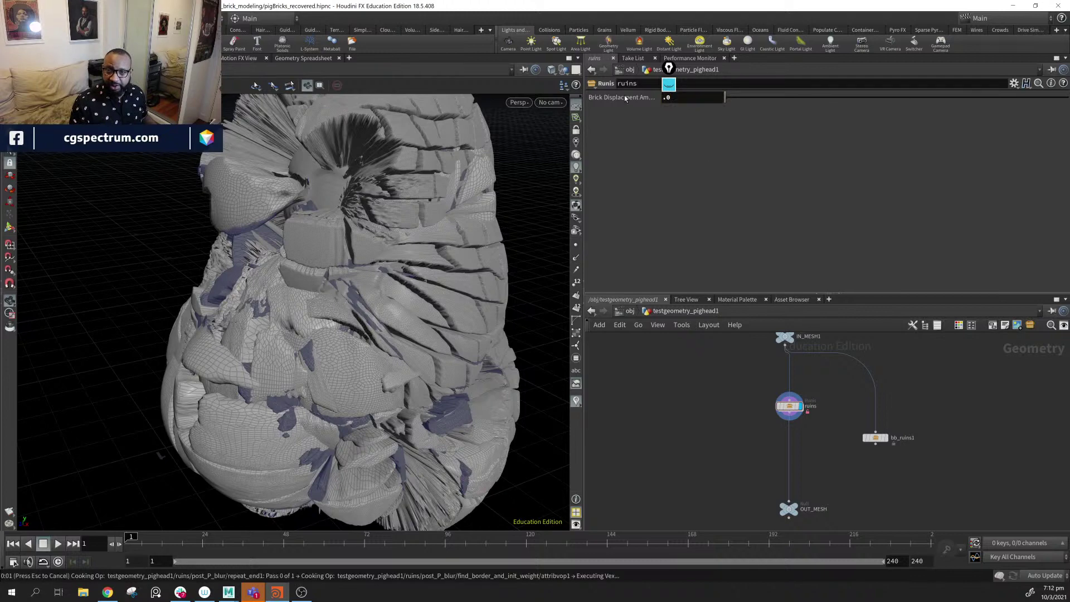
pyautogui.rightClick(537, 164)
pyautogui.click(456, 193)
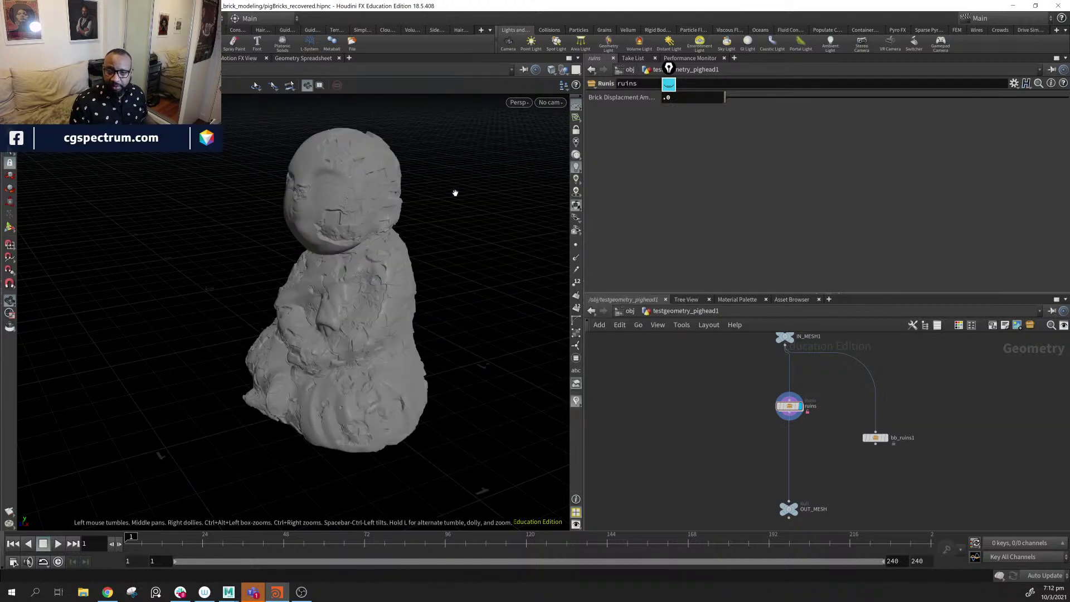
# - Undo the test changes to the brick displacement and the display flag
pyautogui.hotkey('ctrl', 'z')
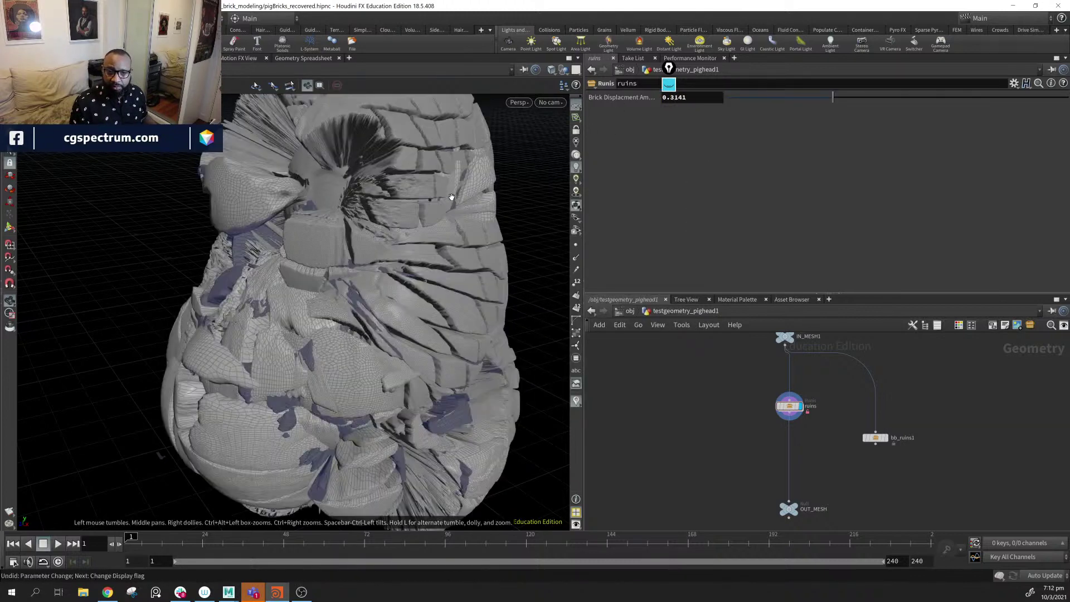
pyautogui.hotkey('ctrl', 'z')
pyautogui.hotkey('ctrl', 'z')
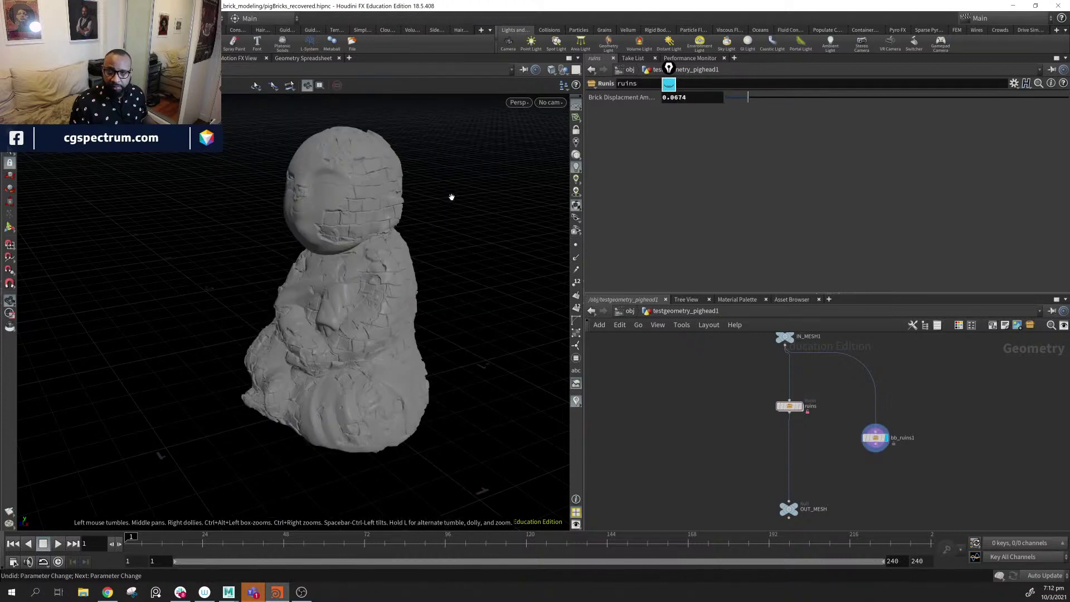
pyautogui.hotkey('ctrl', 'z')
# - Delete the bb_ruins1 node from the testgeometry_pighead1 network
pyautogui.moveTo(947, 419); pyautogui.dragTo(820, 473)
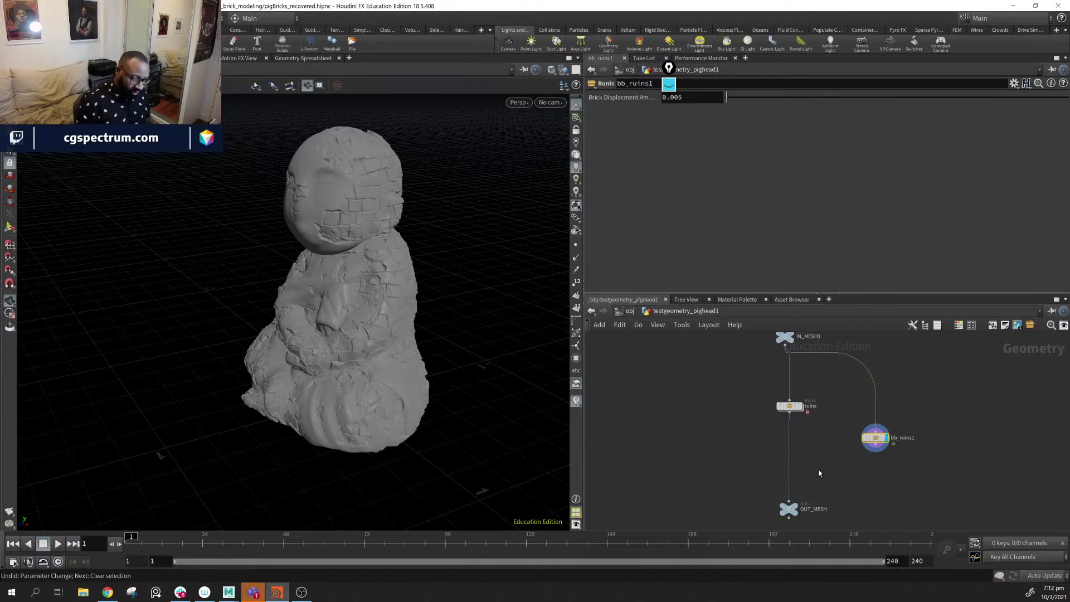
pyautogui.press('Delete')
# - Open the type properties of the ruins asset and select the bick_stone node inside its network
pyautogui.click(791, 409)
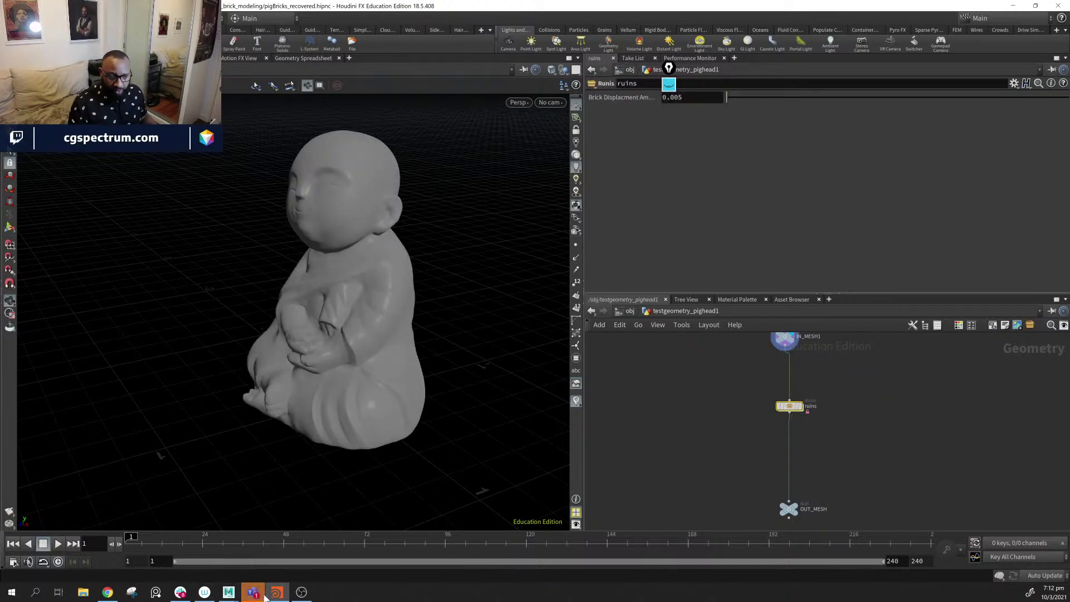
pyautogui.rightClick(793, 413)
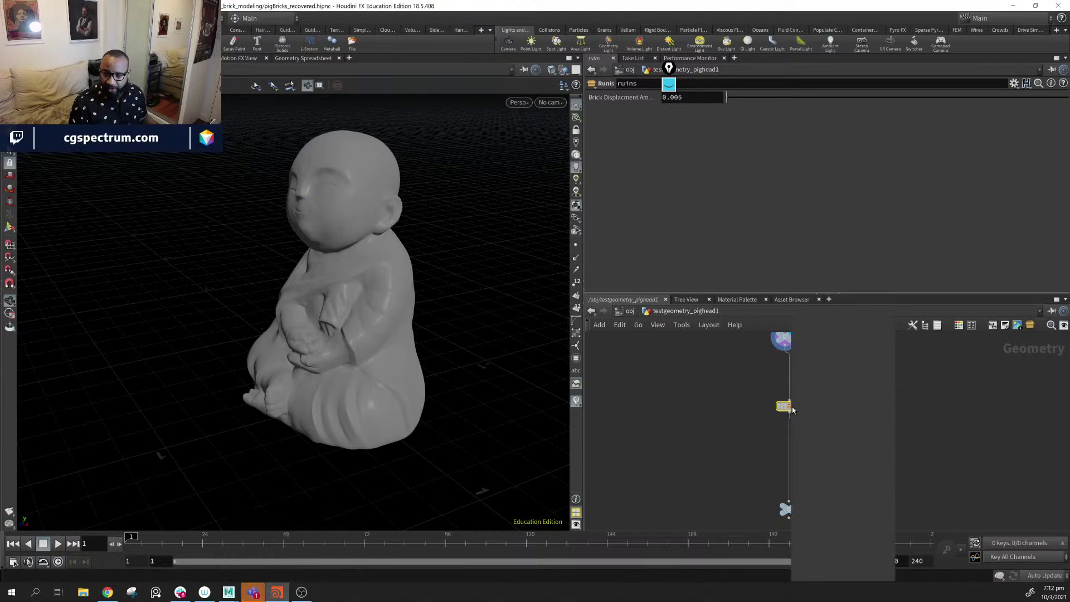
pyautogui.click(850, 576)
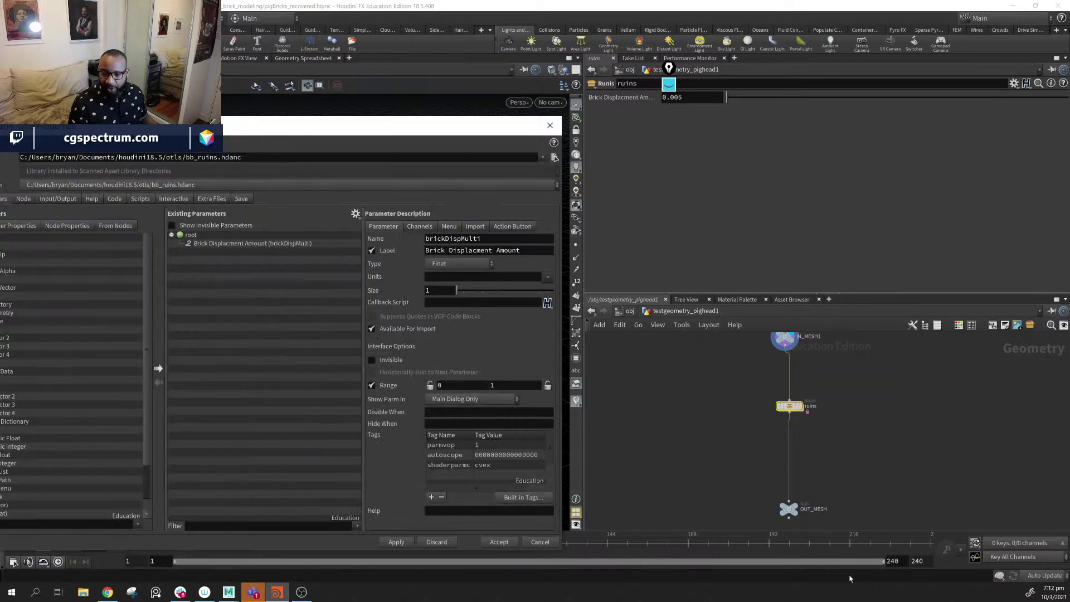
pyautogui.moveTo(325, 134); pyautogui.dragTo(430, 110)
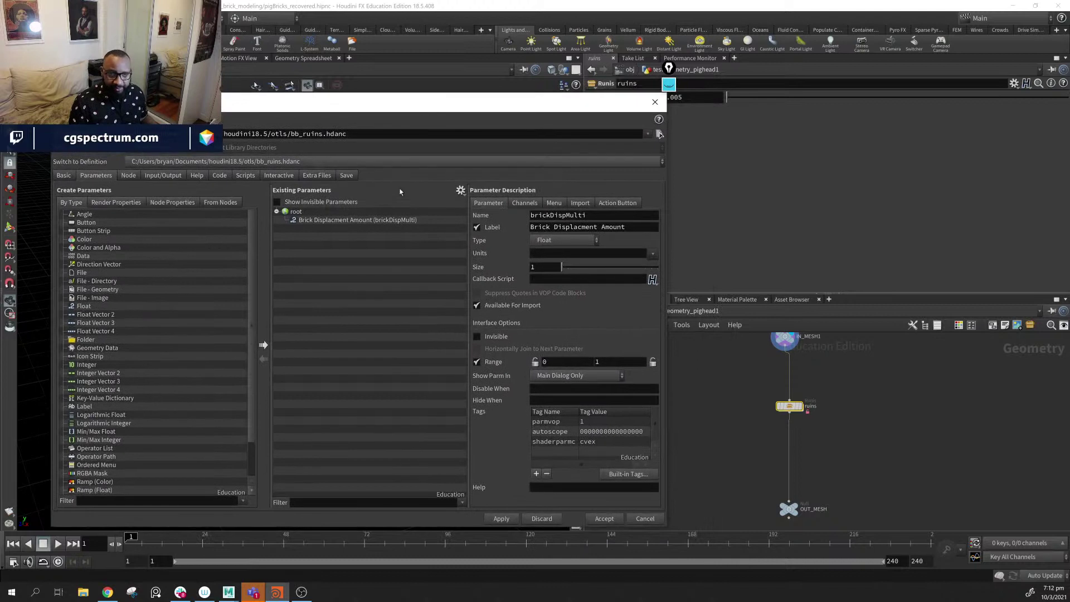
pyautogui.doubleClick(793, 409)
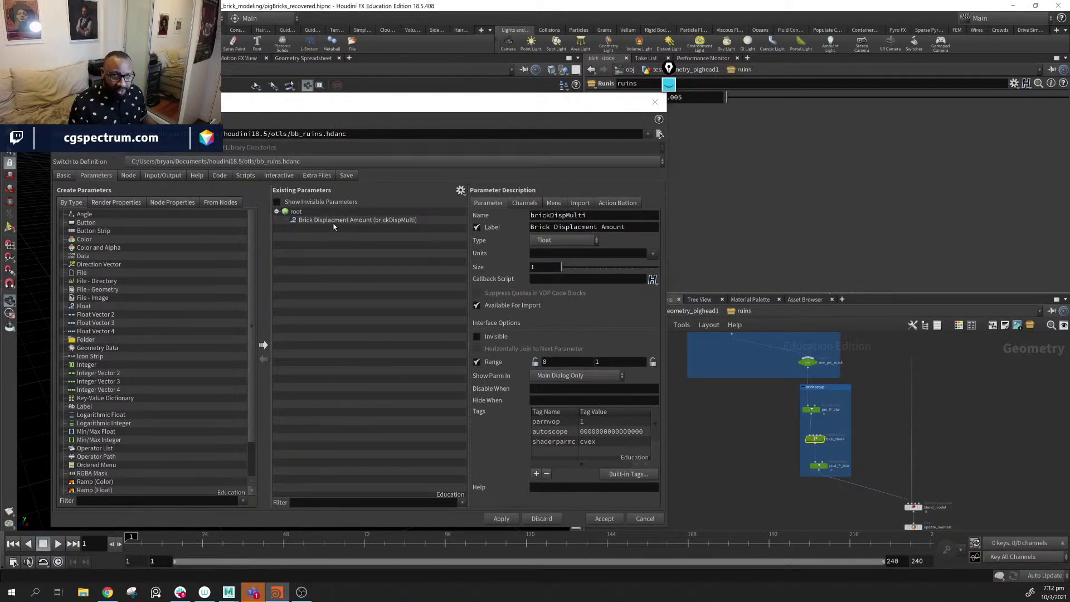
pyautogui.click(815, 438)
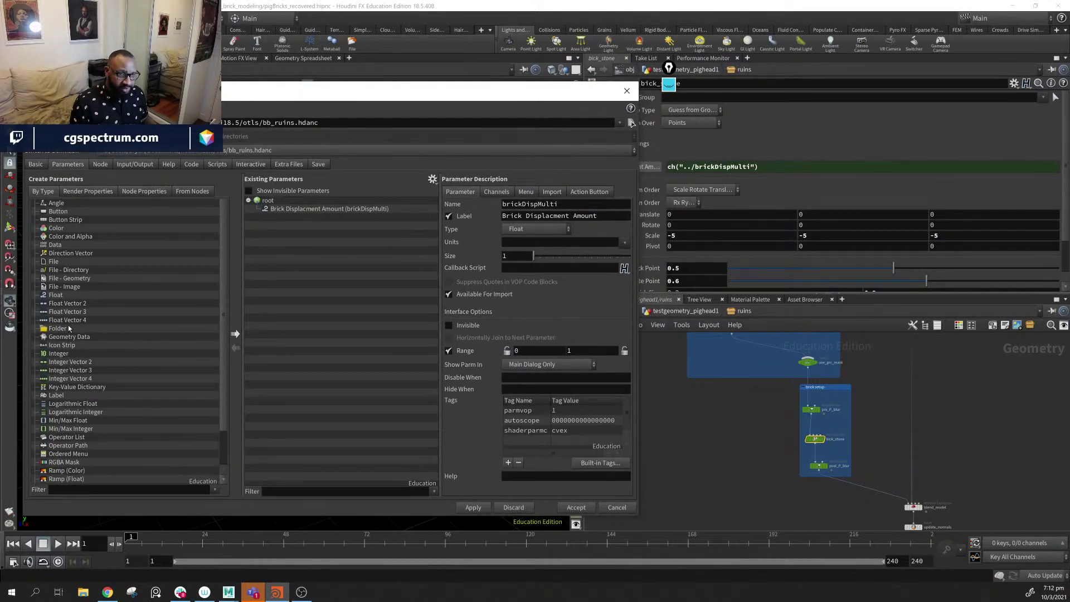
# - Add a folder parameter below Brick Displacment Amount in the asset's existing parameters
pyautogui.moveTo(69, 328); pyautogui.dragTo(287, 231)
pyautogui.doubleClick(549, 209)
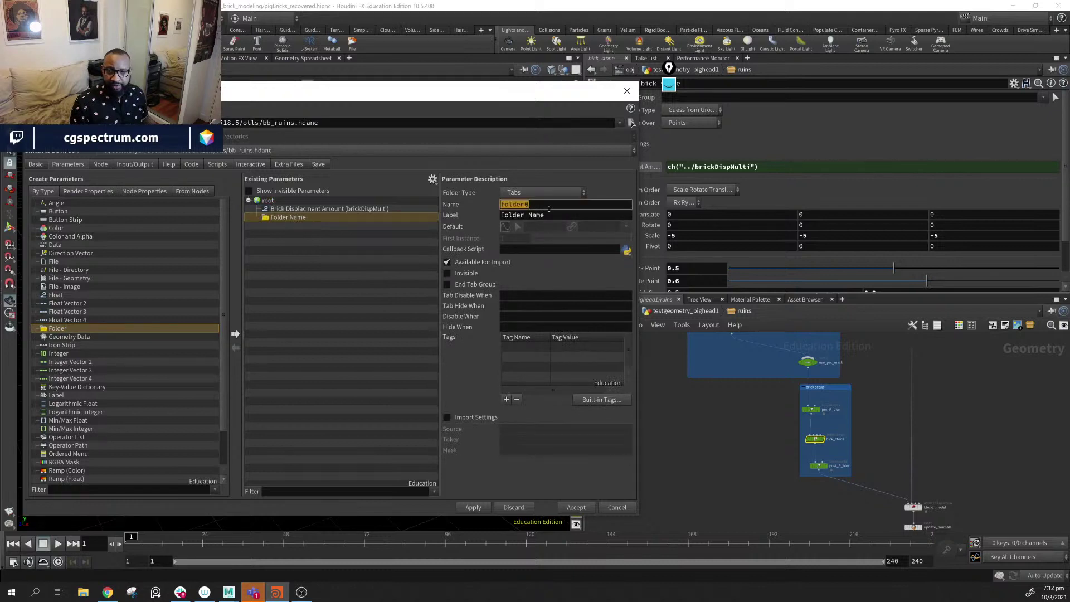
pyautogui.write('b')
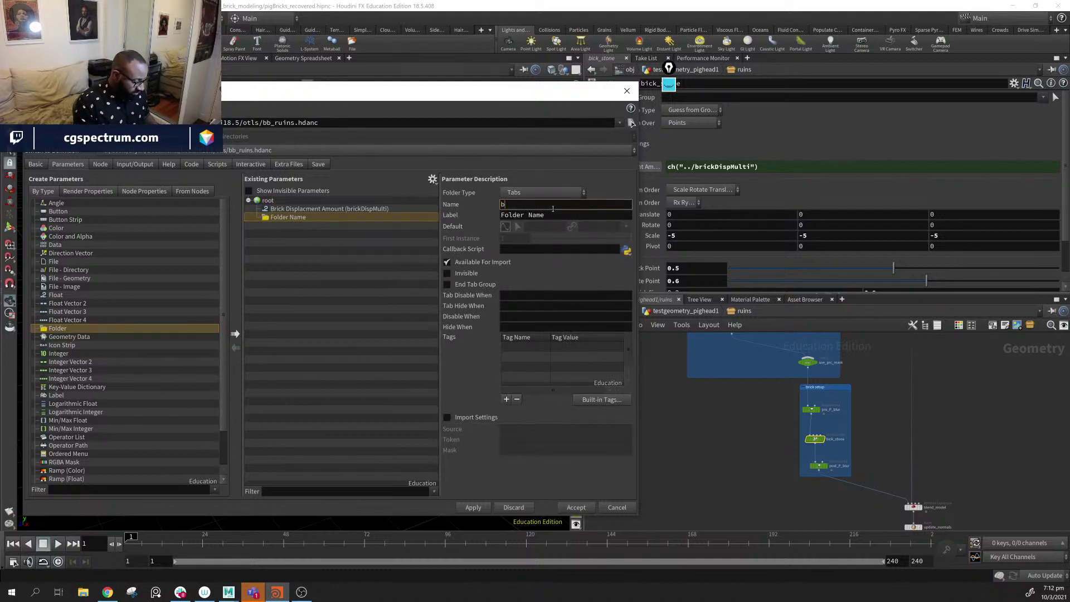
pyautogui.write('rock')
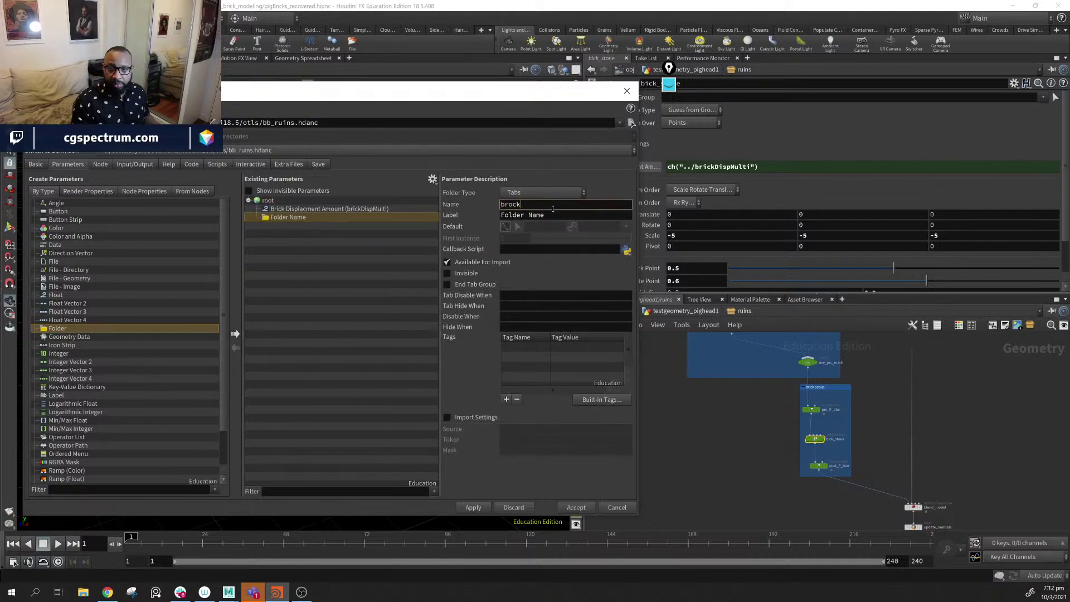
pyautogui.press('BackSpace')
pyautogui.press('BackSpace')
pyautogui.press('BackSpace')
pyautogui.press('BackSpace')
pyautogui.press('BackSpace')
pyautogui.write('br')
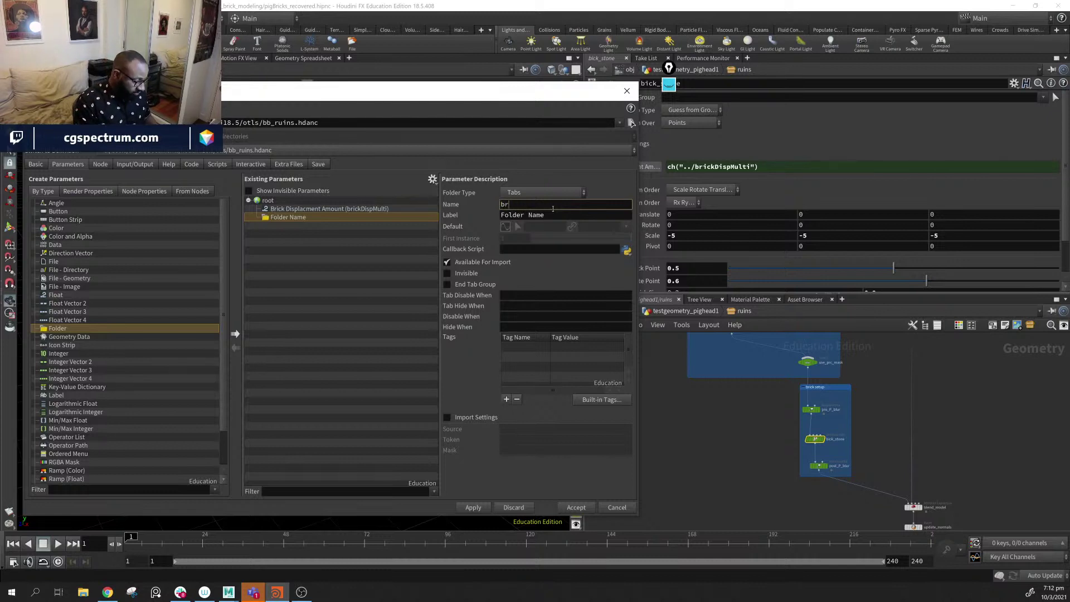
pyautogui.write('ickPattern')
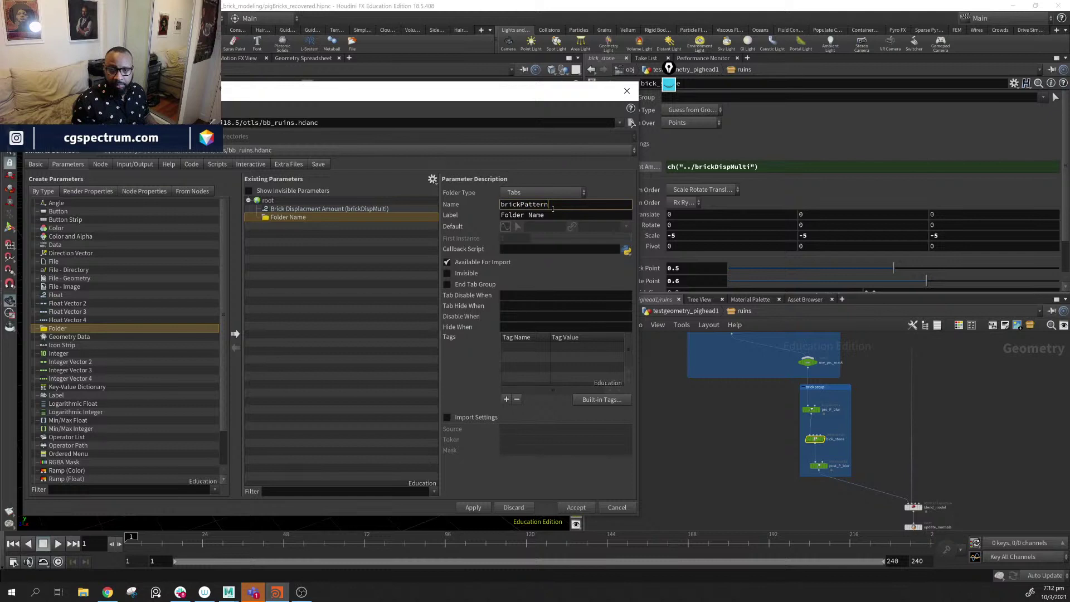
pyautogui.press('Escape')
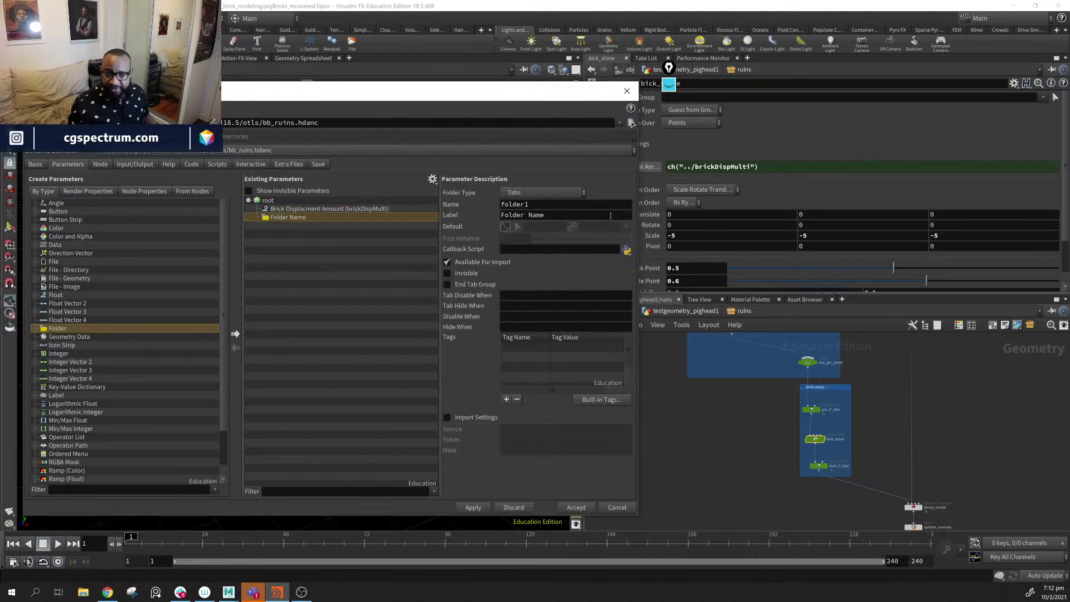
# - Set the new folder parameter's name to brickPattern
pyautogui.doubleClick(577, 209)
pyautogui.write('Bris')
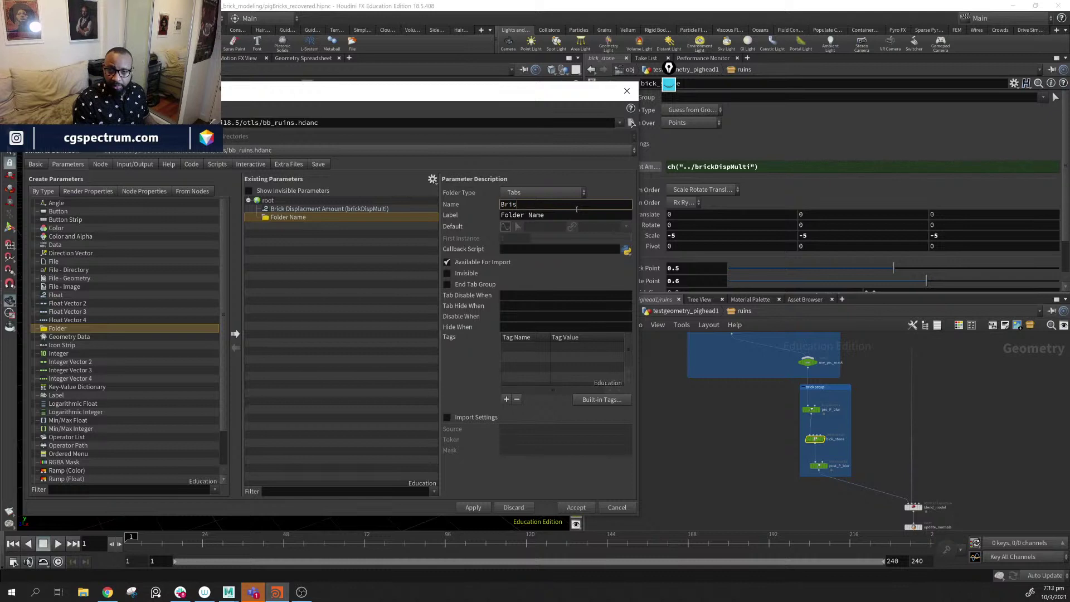
pyautogui.press('BackSpace')
pyautogui.write('k')
pyautogui.press('BackSpace')
pyautogui.press('BackSpace')
pyautogui.press('BackSpace')
pyautogui.press('BackSpace')
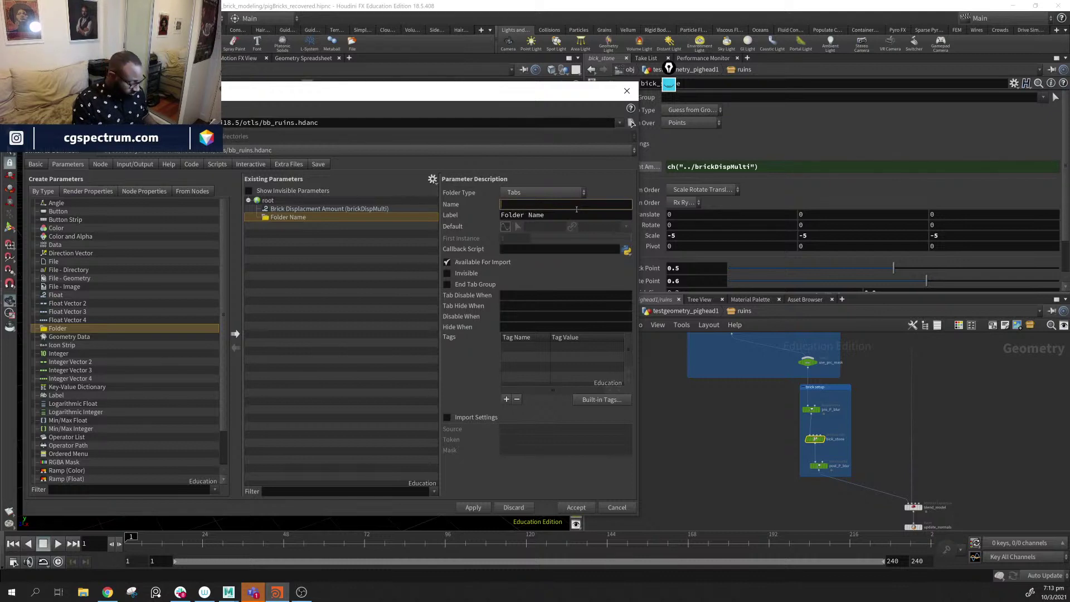
pyautogui.write('brisk')
pyautogui.press('BackSpace')
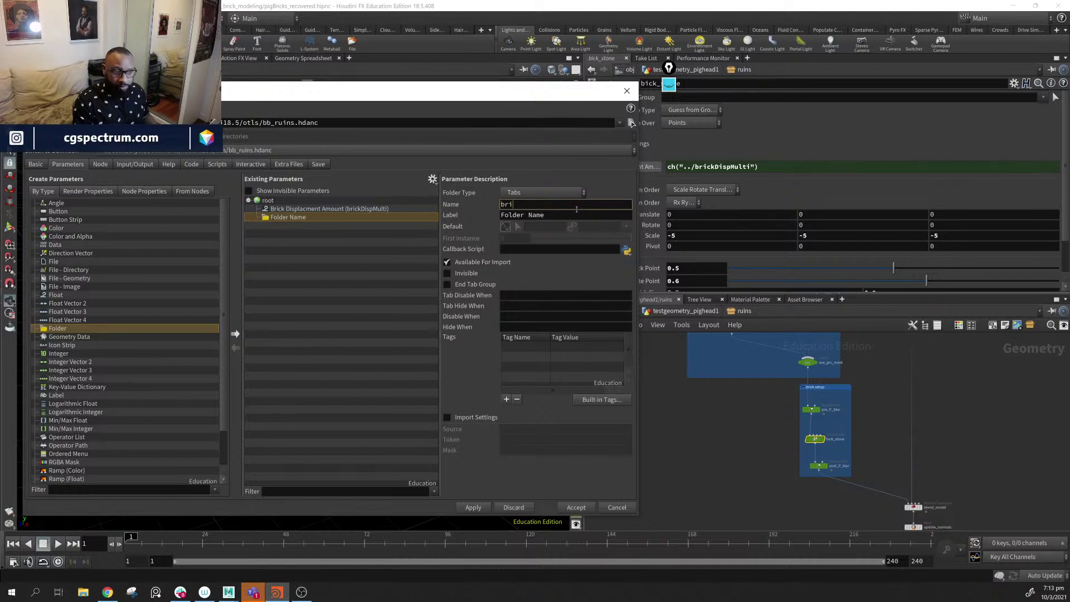
pyautogui.write('ckPattern')
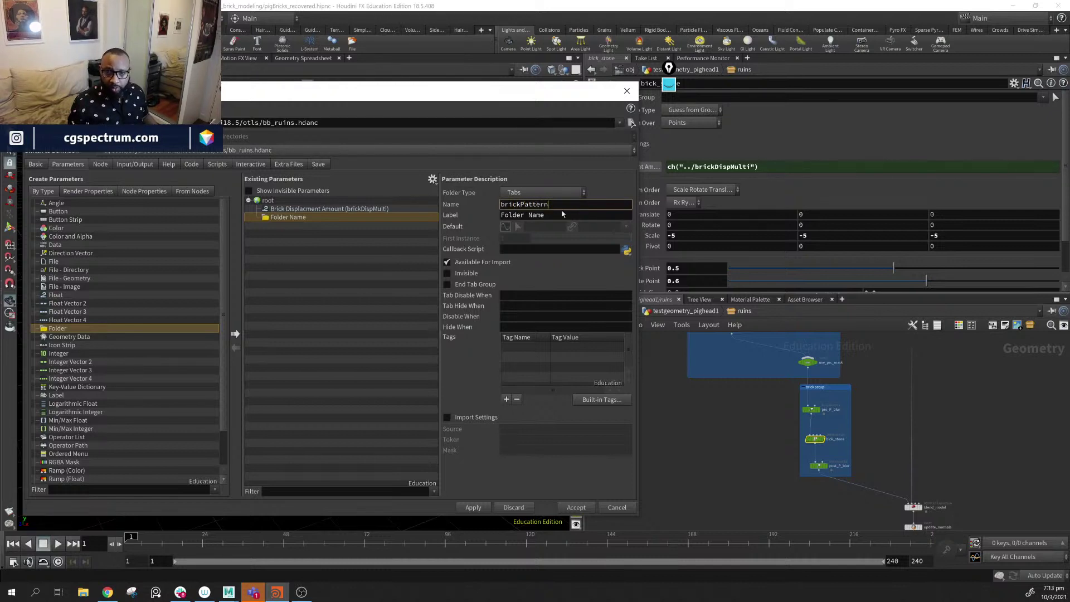
# - Set the new folder's label to Brick Pattern
pyautogui.press('Tab')
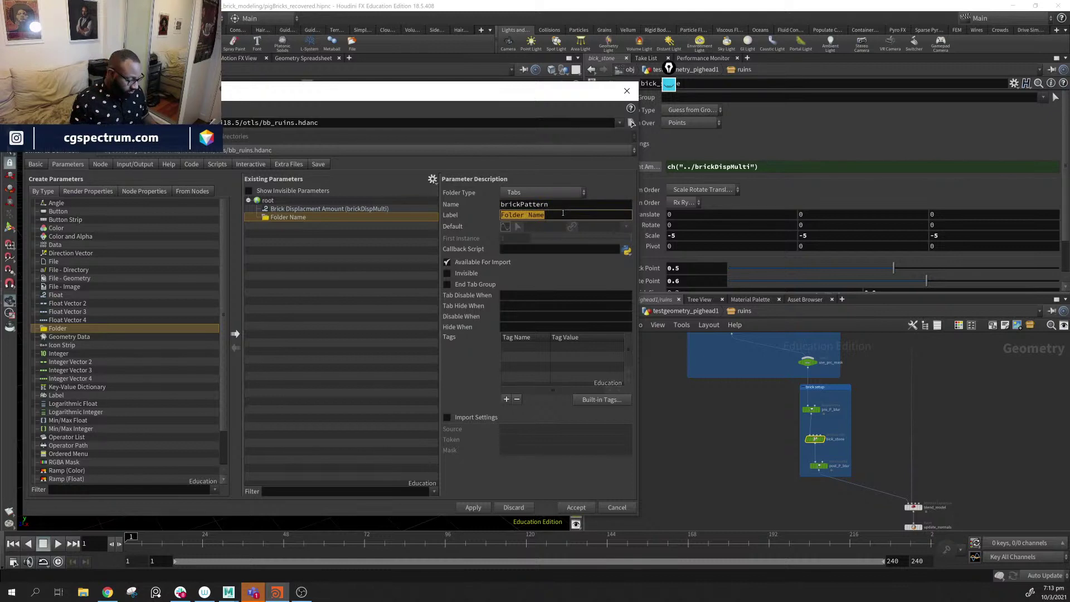
pyautogui.write('Briosk ')
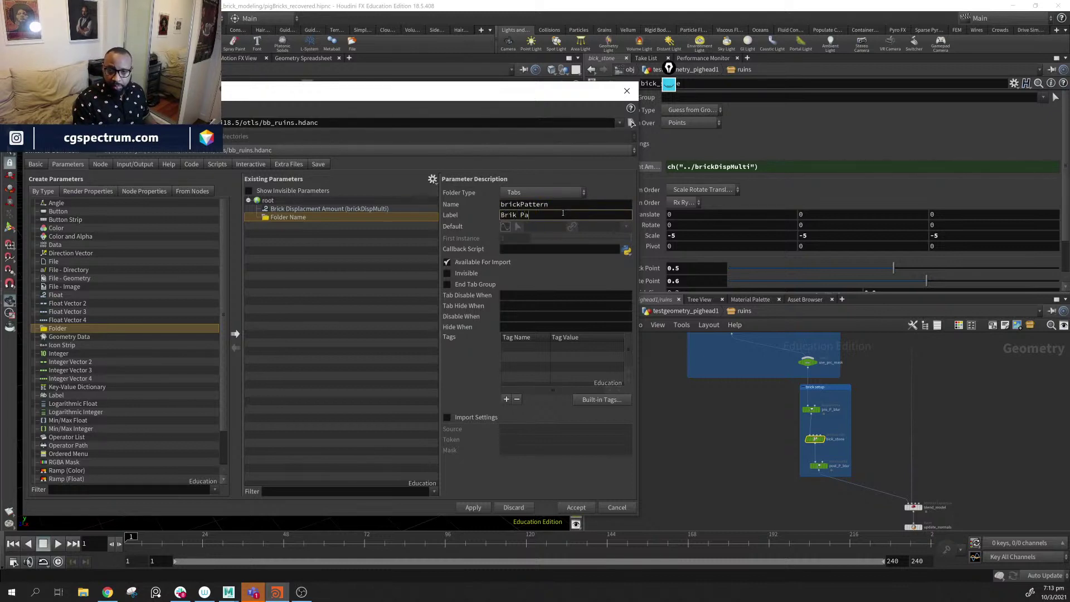
pyautogui.write('ttern')
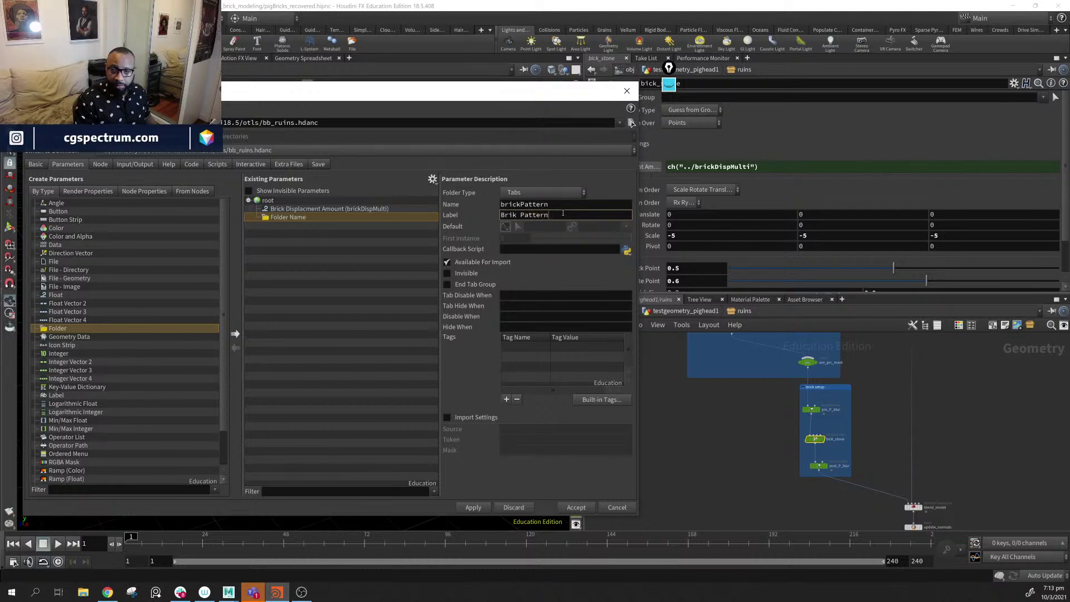
pyautogui.press('Return')
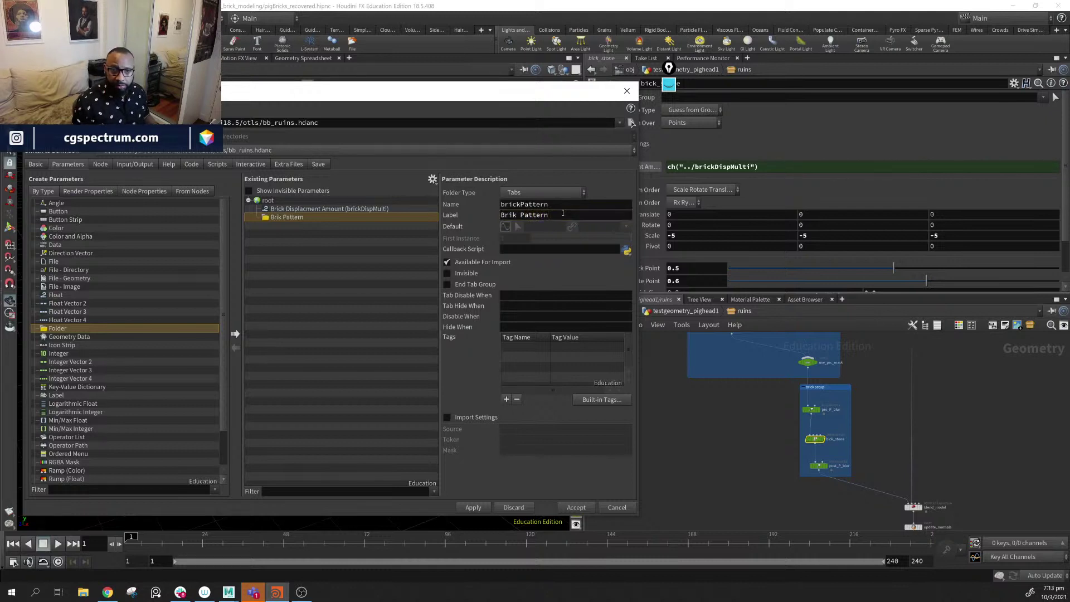
pyautogui.click(510, 214)
pyautogui.write('c')
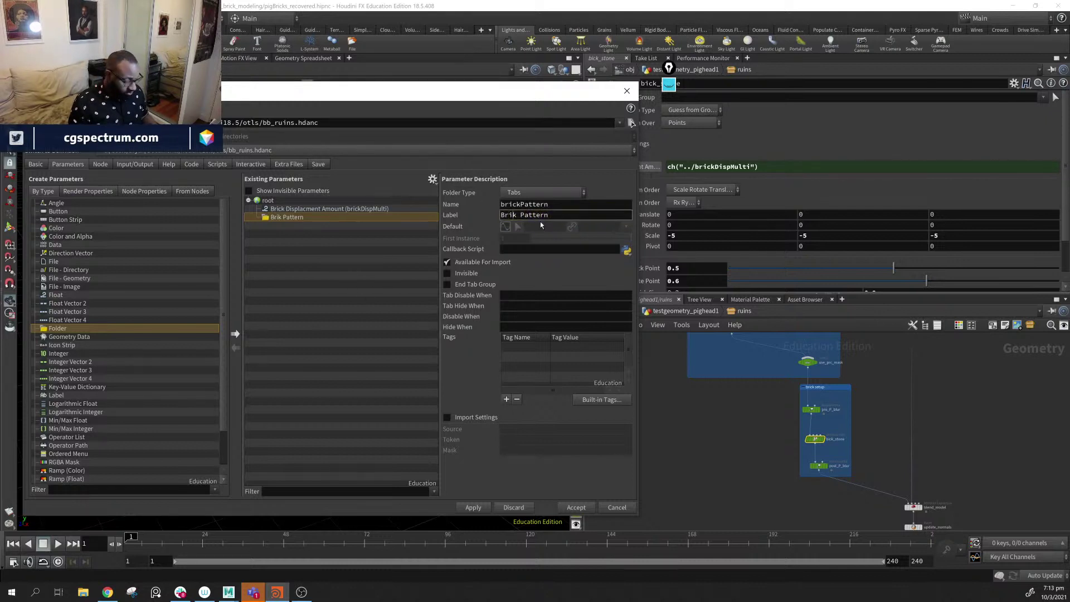
pyautogui.click(585, 204)
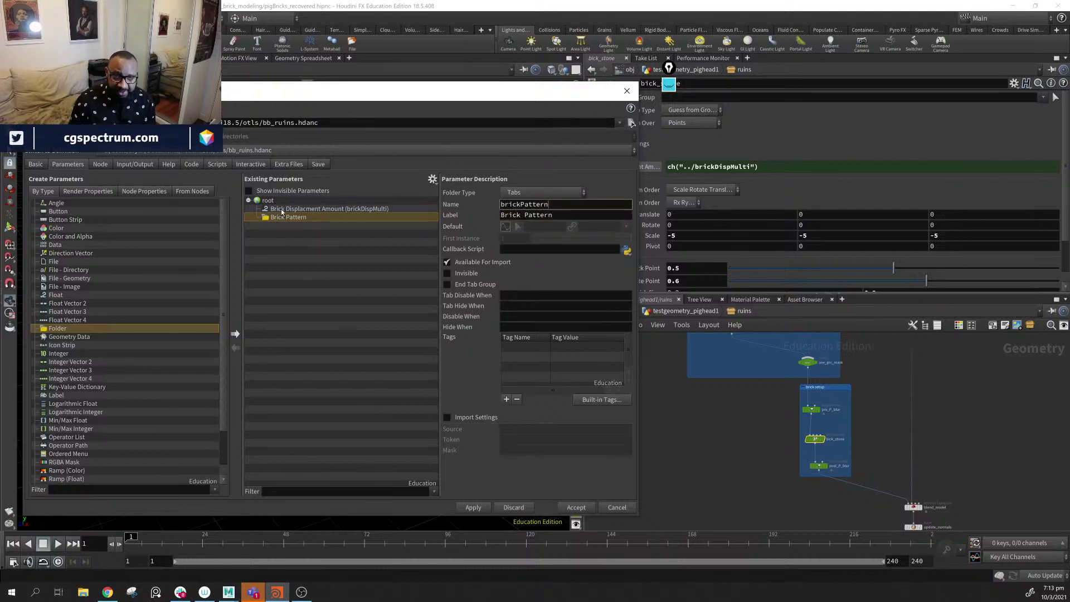
# - Move the Brick Displacment Amount parameter into the Brick Pattern folder and reposition the properties window clear of the node's parameters
pyautogui.moveTo(280, 210)
pyautogui.mouseDown()
pyautogui.moveTo(304, 211)
pyautogui.moveTo(271, 218)
pyautogui.mouseUp()
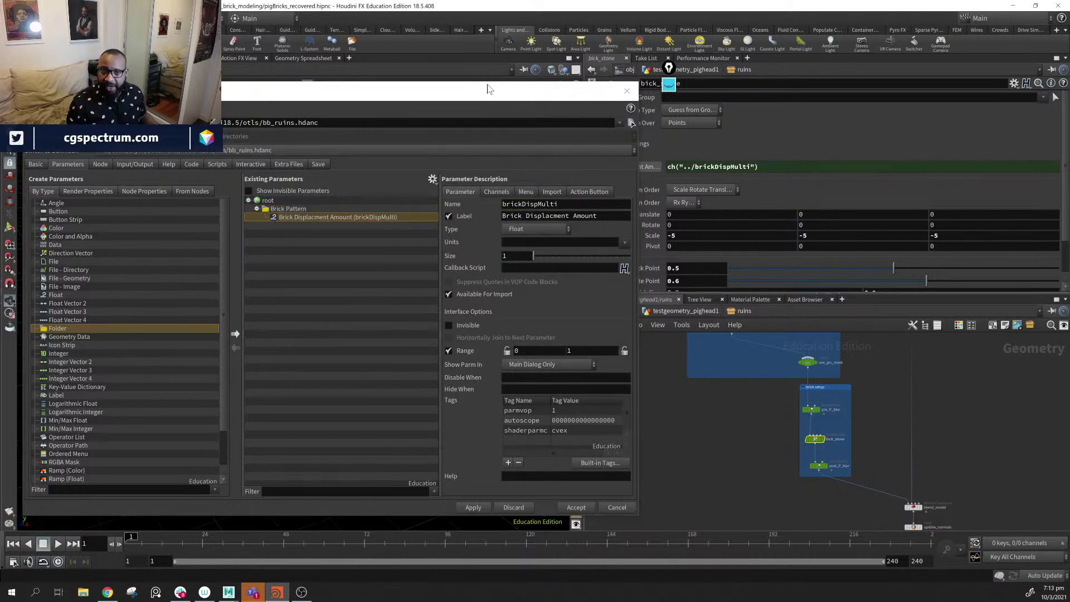
pyautogui.moveTo(487, 89); pyautogui.dragTo(526, 101)
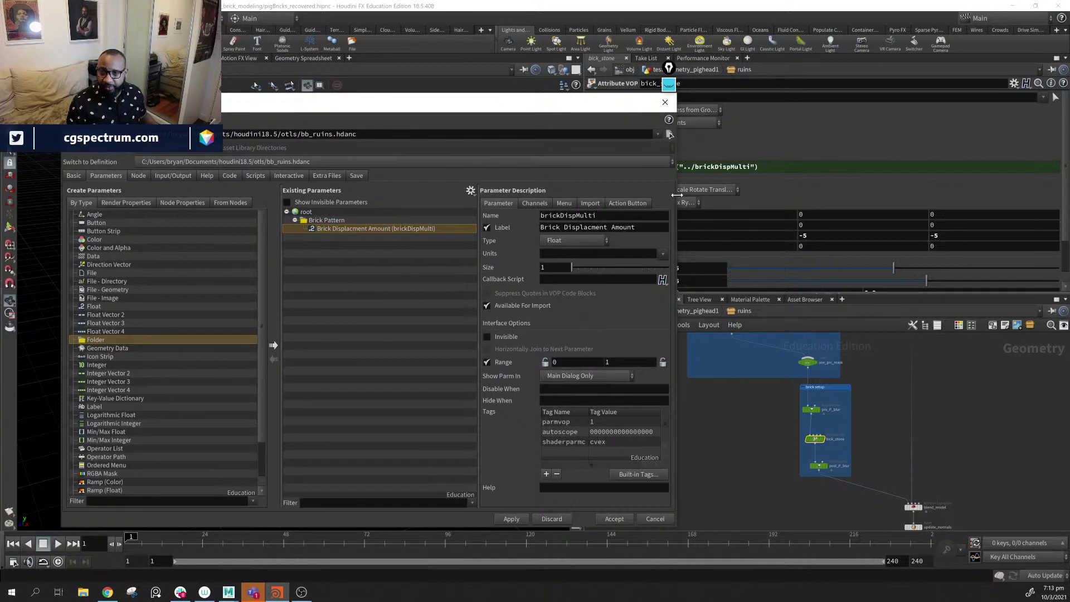
pyautogui.moveTo(676, 195); pyautogui.dragTo(543, 196)
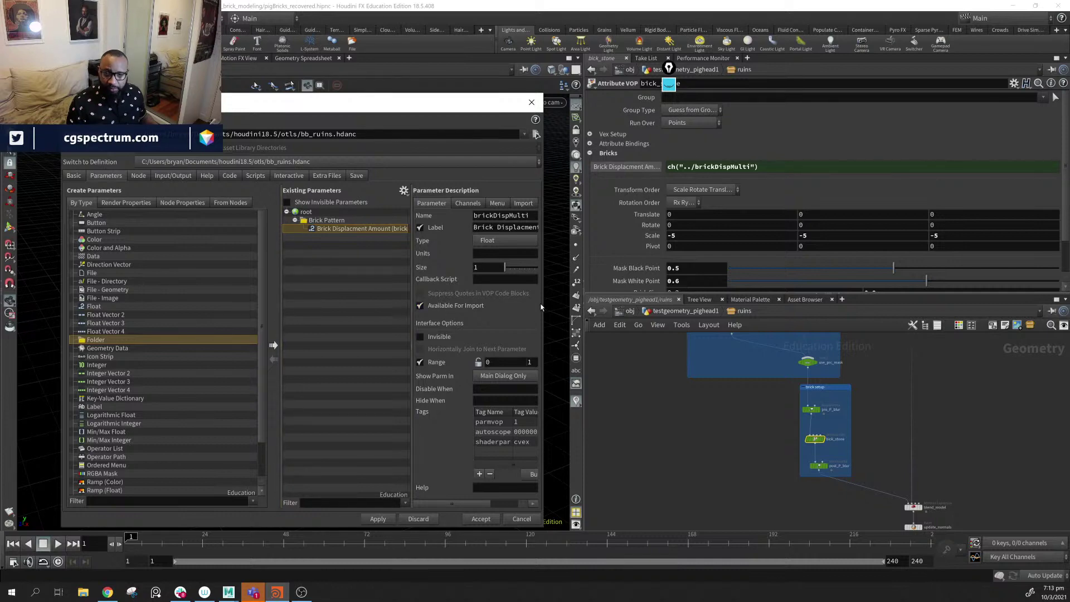
pyautogui.moveTo(544, 308); pyautogui.dragTo(636, 312)
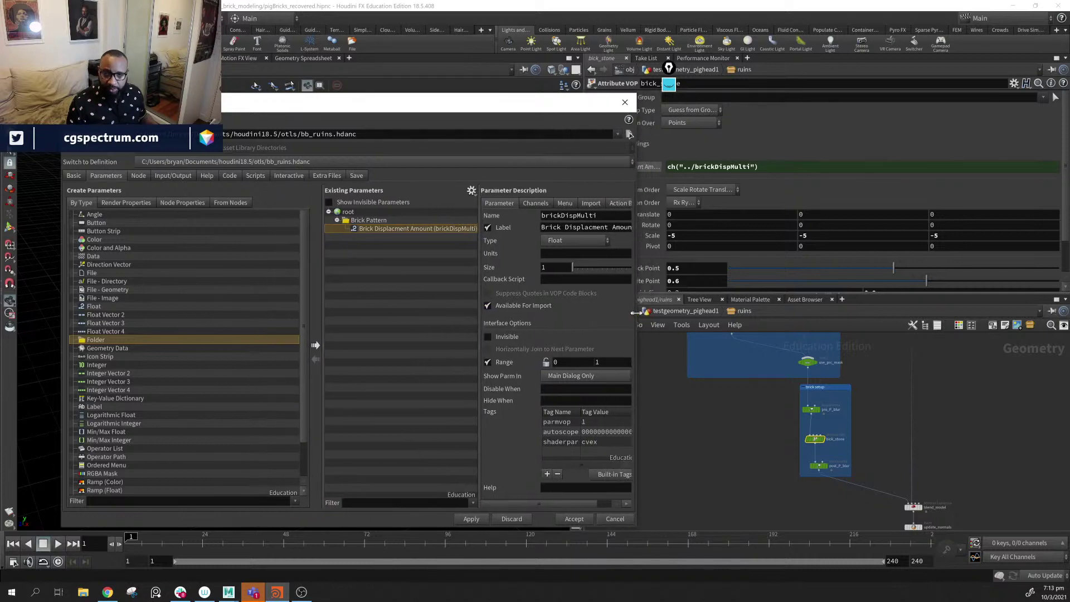
pyautogui.moveTo(453, 104); pyautogui.dragTo(397, 91)
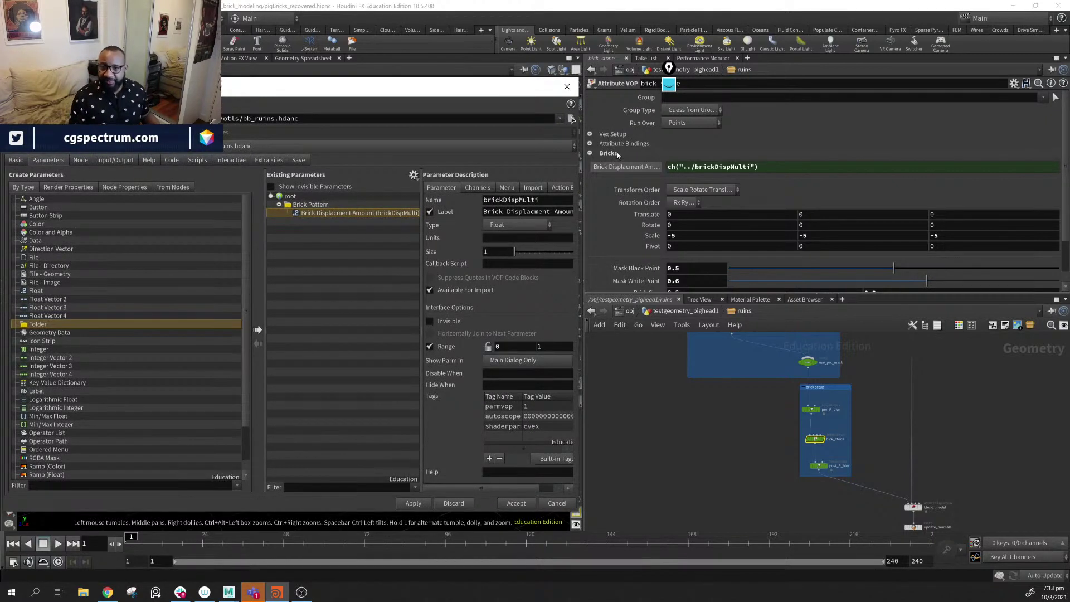
# - Add bick_stone's Transform Order, Translate, Rotate, Scale and Pivot parameters to the Brick Pattern folder
pyautogui.scroll(-3, 652, 173)
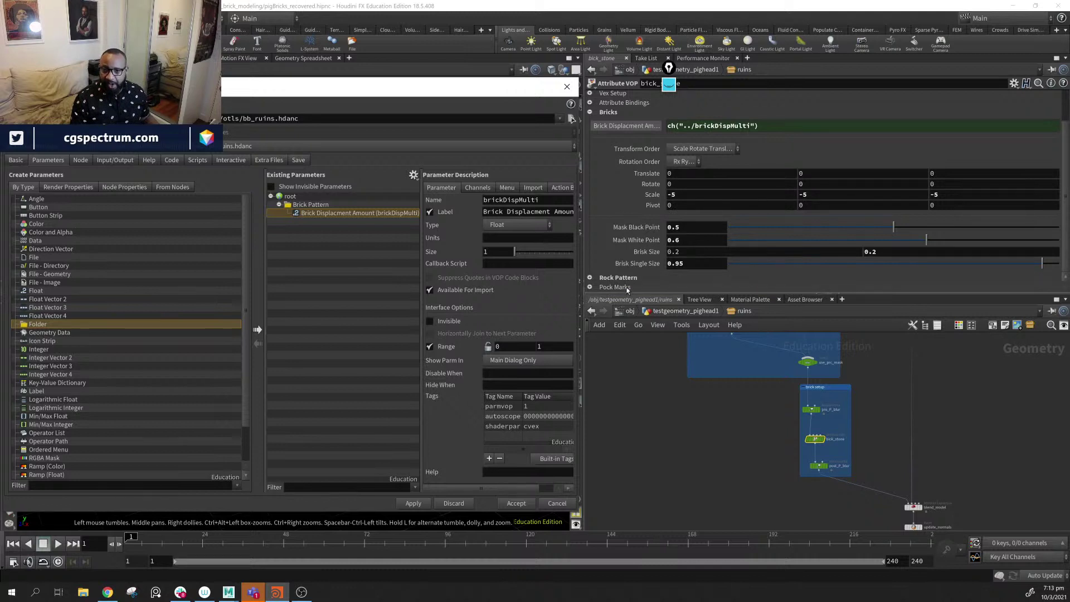
pyautogui.scroll(3, 626, 267)
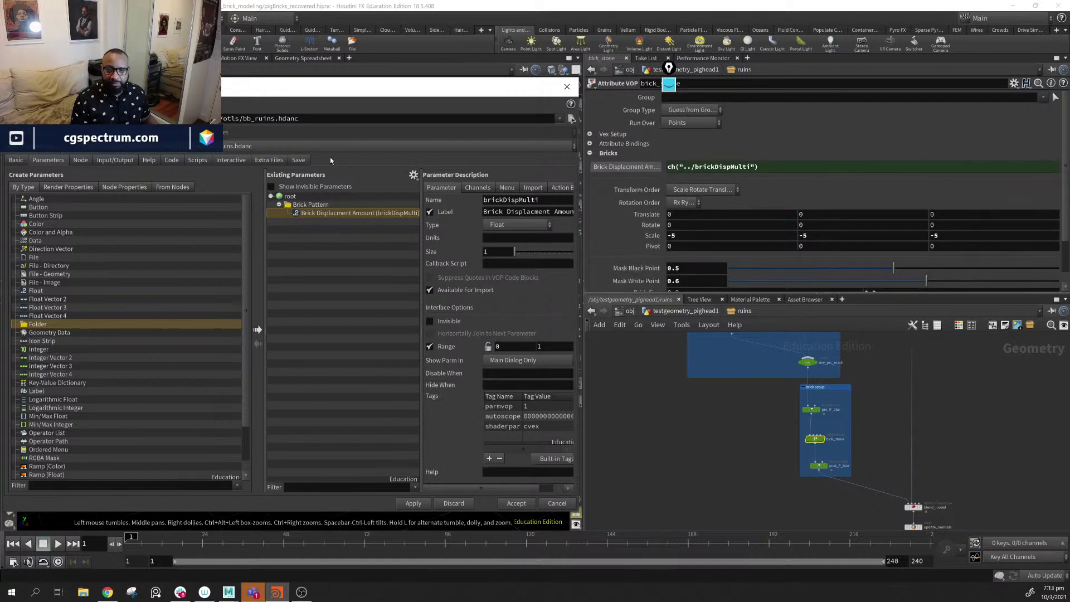
pyautogui.click(311, 204)
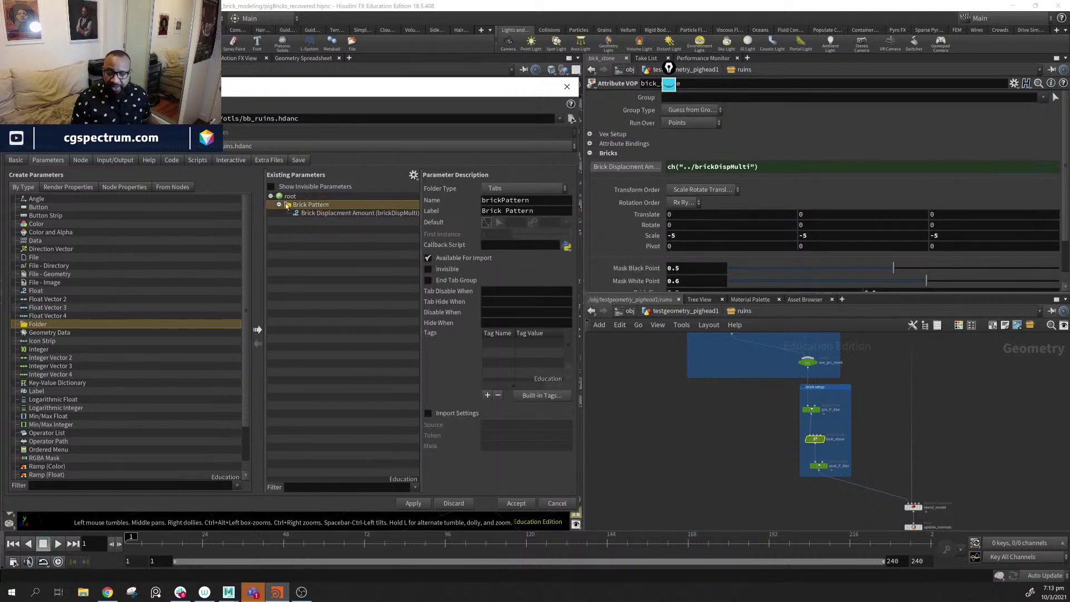
pyautogui.click(314, 215)
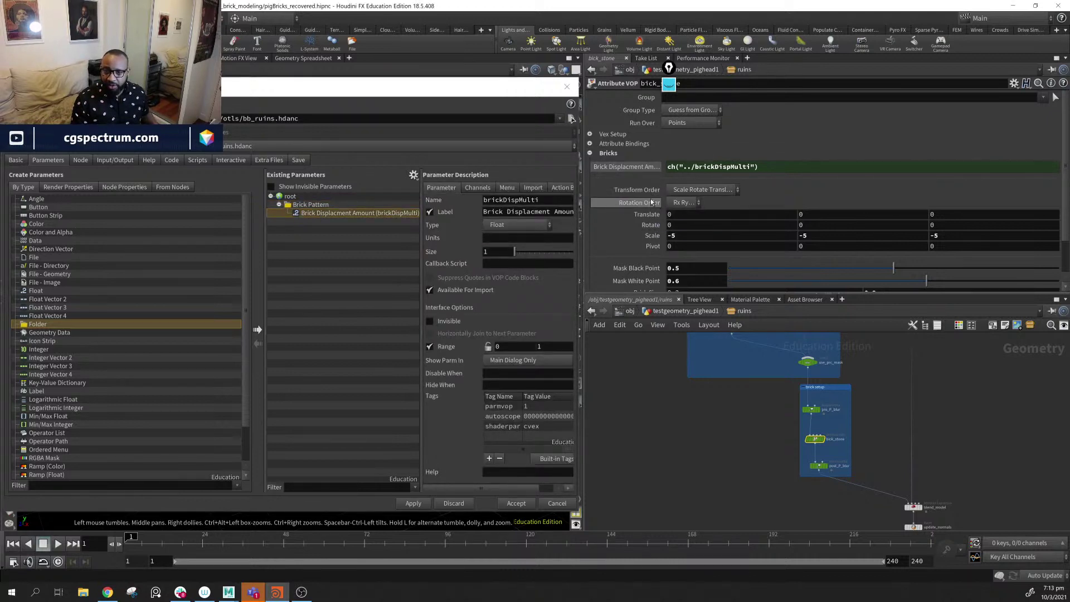
pyautogui.moveTo(638, 190); pyautogui.dragTo(311, 218)
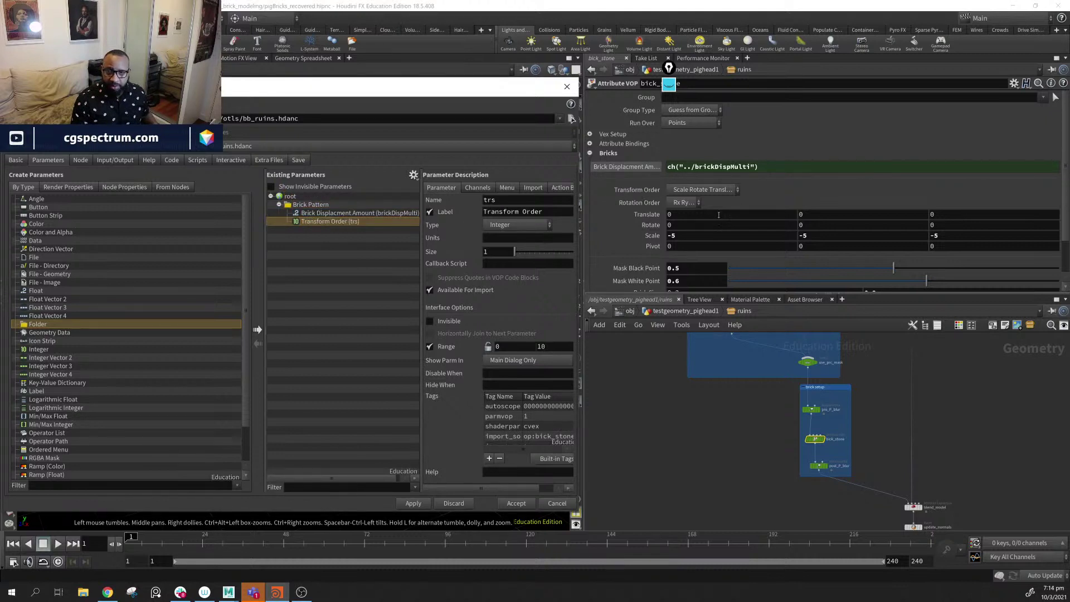
pyautogui.moveTo(322, 210)
pyautogui.mouseDown()
pyautogui.moveTo(334, 212)
pyautogui.moveTo(328, 235)
pyautogui.moveTo(312, 222)
pyautogui.moveTo(315, 205)
pyautogui.moveTo(337, 204)
pyautogui.mouseUp()
pyautogui.moveTo(649, 236); pyautogui.dragTo(329, 204)
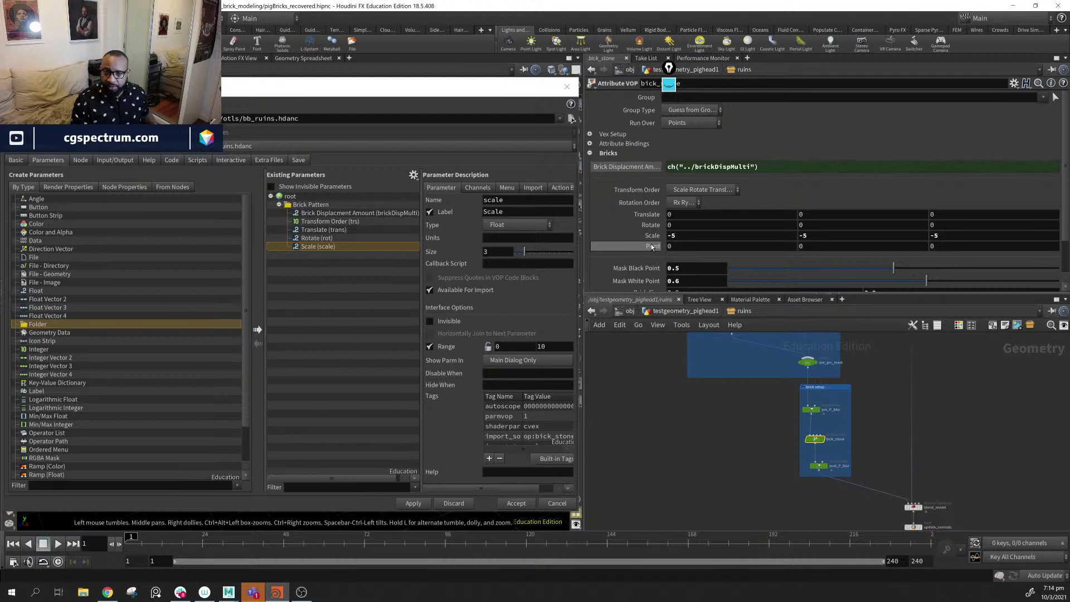
pyautogui.moveTo(652, 247); pyautogui.dragTo(327, 205)
# - Add a separator below Pivot in the Brick Pattern folder
pyautogui.scroll(-1, 674, 233)
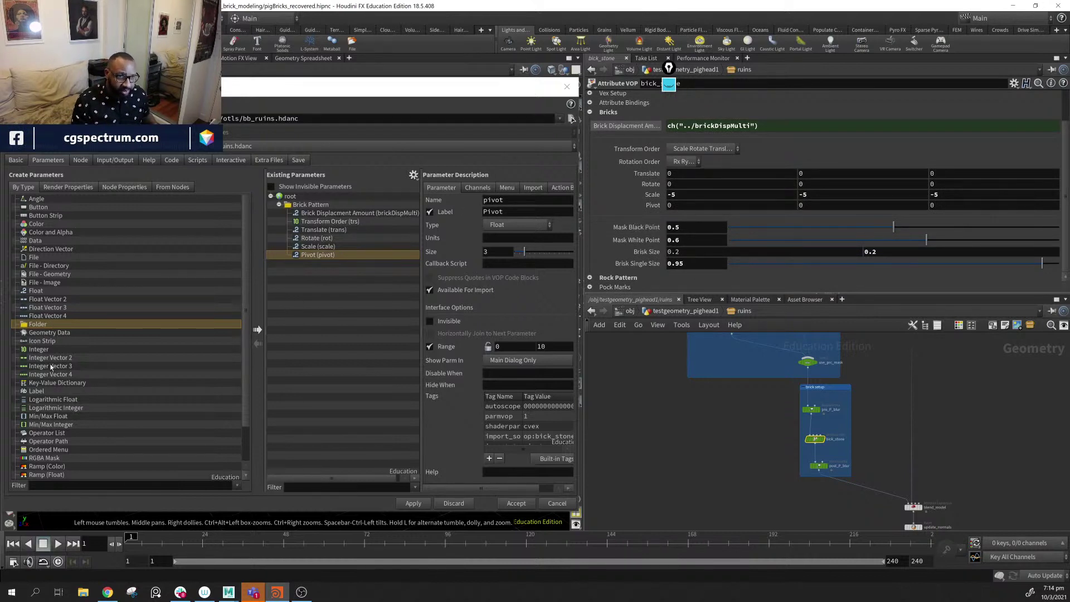
pyautogui.scroll(-2, 50, 366)
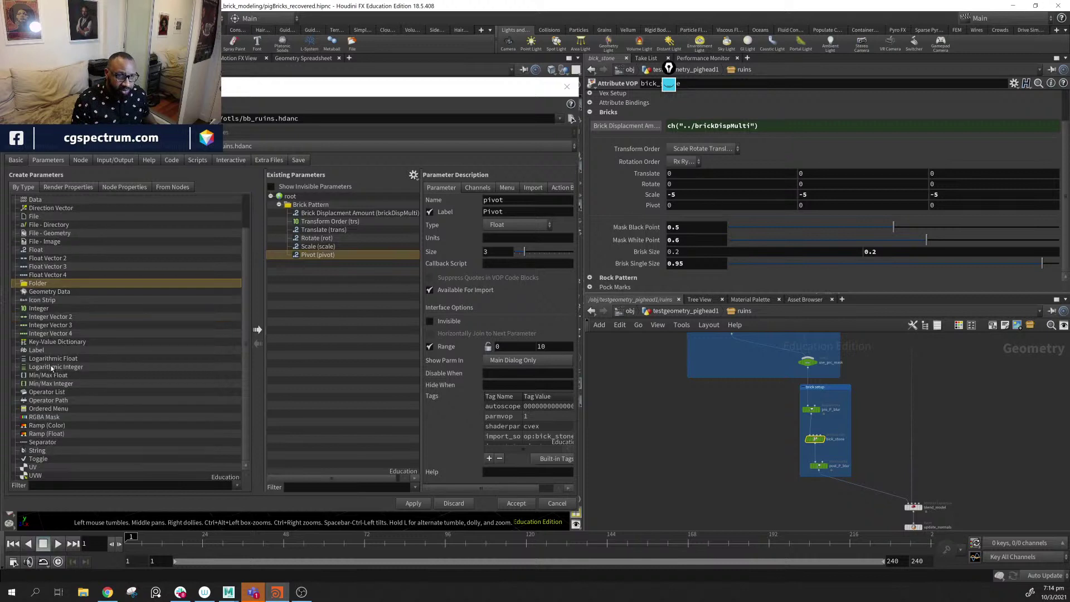
pyautogui.click(44, 443)
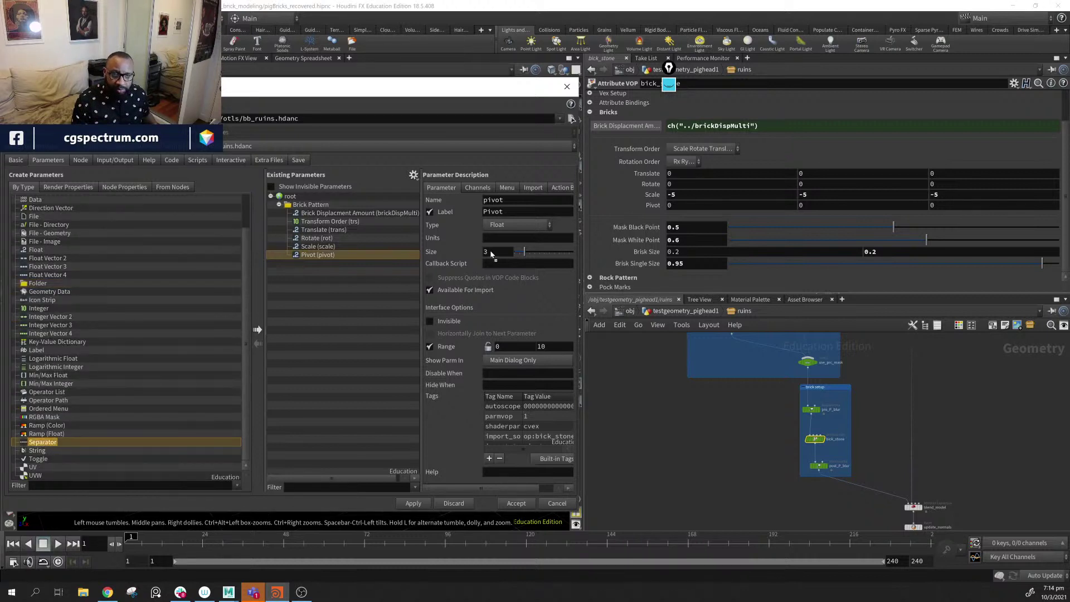
pyautogui.moveTo(328, 208); pyautogui.dragTo(329, 206)
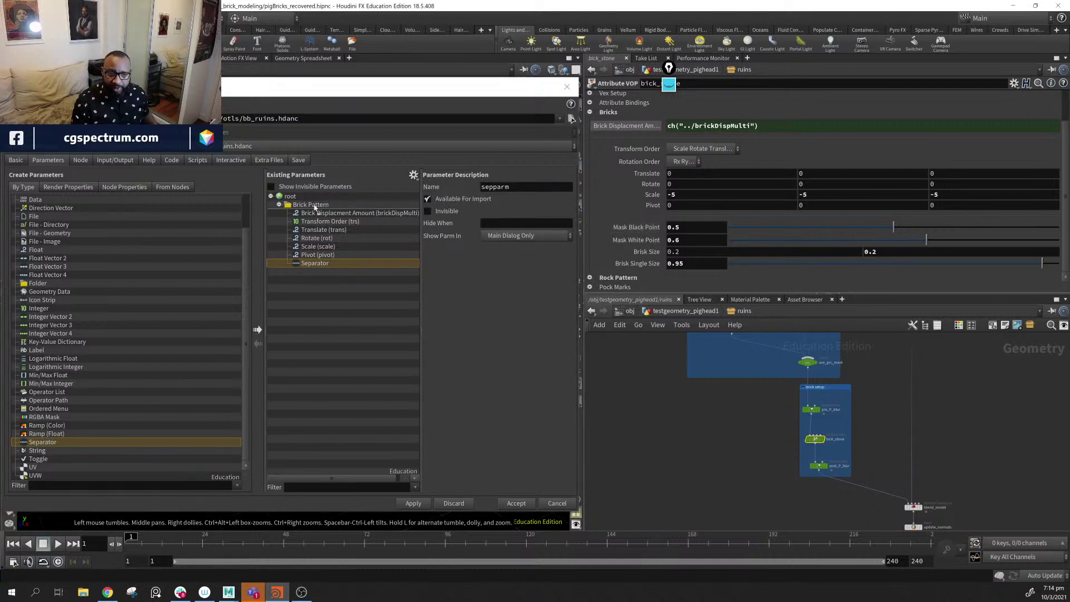
# - Add bick_stone's Mask Black Point, Mask White Point, Brisk Size and Brisk Single Size to the Brick Pattern folder and accept the interface changes
pyautogui.moveTo(283, 204); pyautogui.dragTo(311, 206)
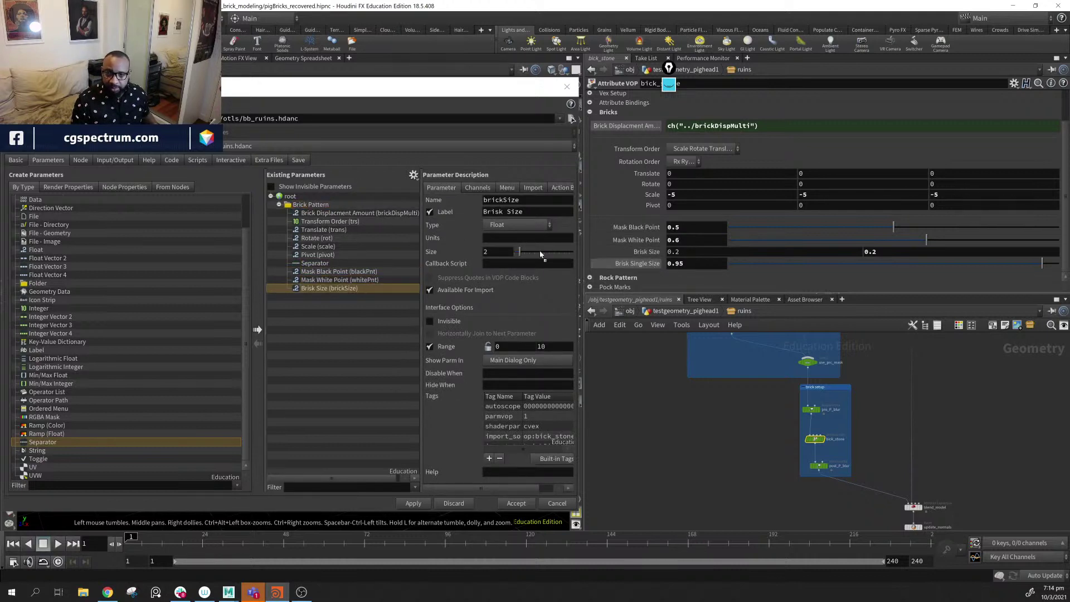
pyautogui.moveTo(654, 268); pyautogui.dragTo(310, 205)
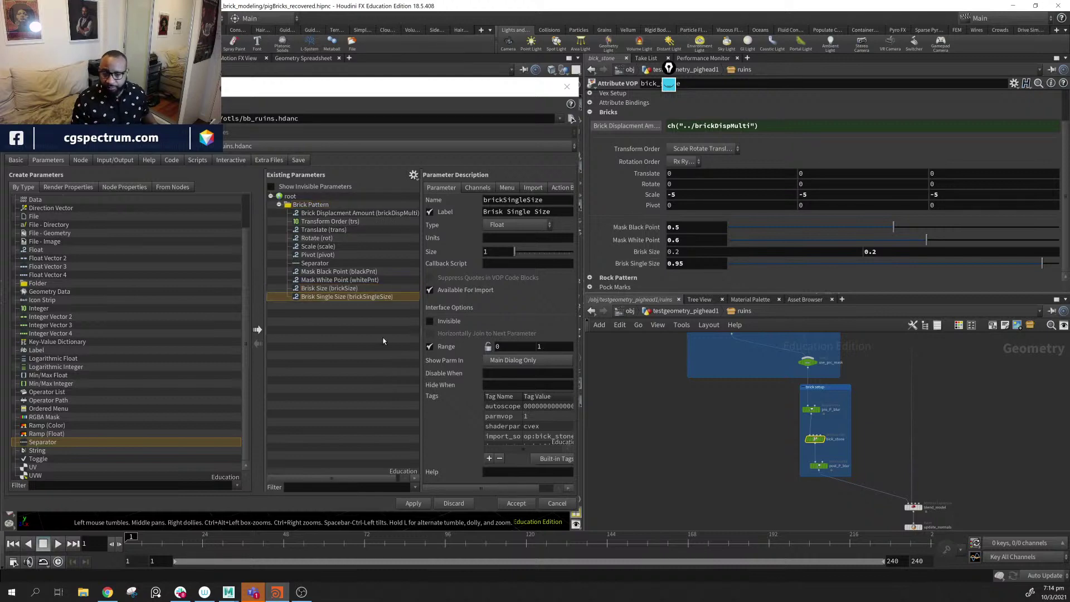
pyautogui.click(516, 503)
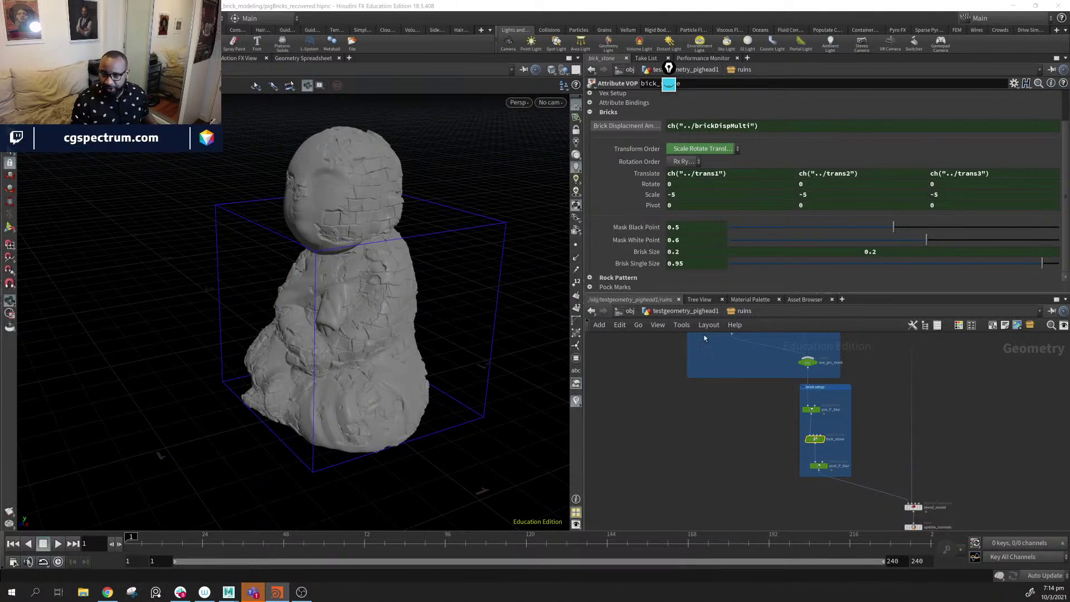
# - Reopen the type properties of the ruins asset and go back inside its network to the bick_stone node
pyautogui.click(646, 315)
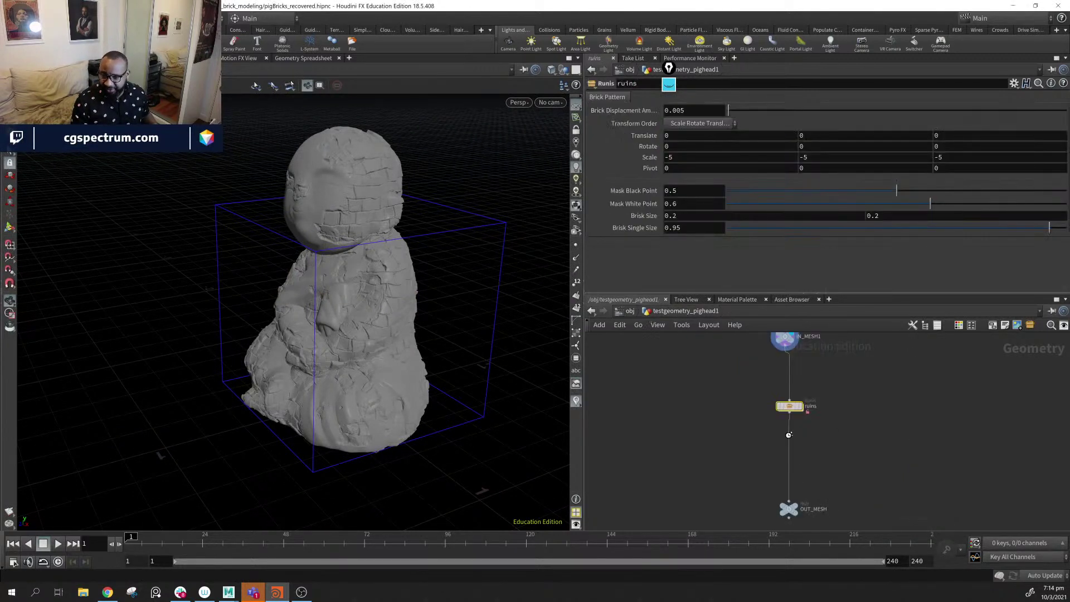
pyautogui.rightClick(790, 410)
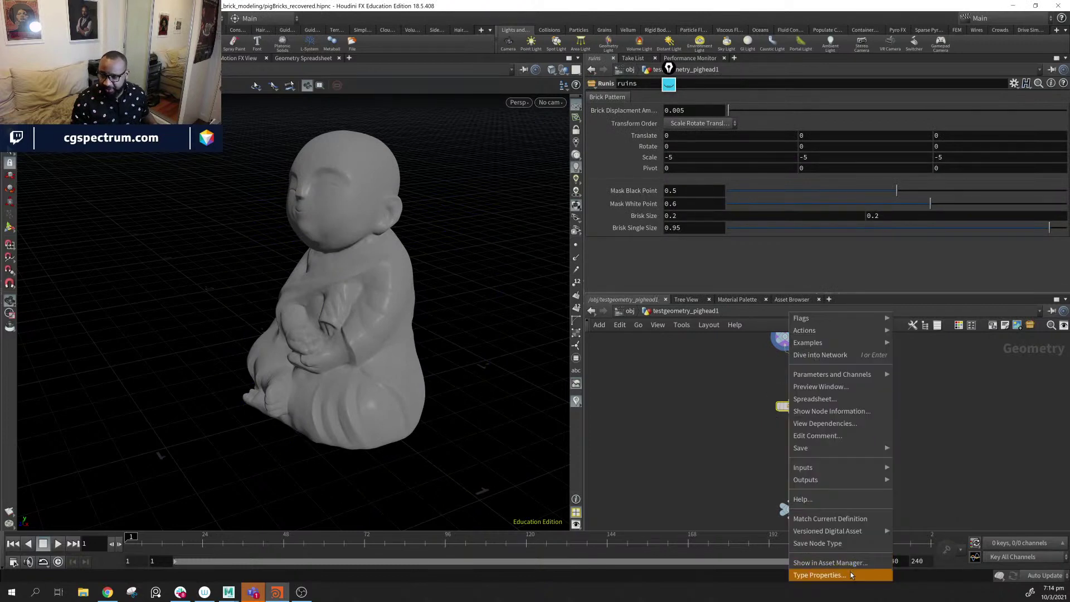
pyautogui.click(819, 575)
pyautogui.doubleClick(790, 405)
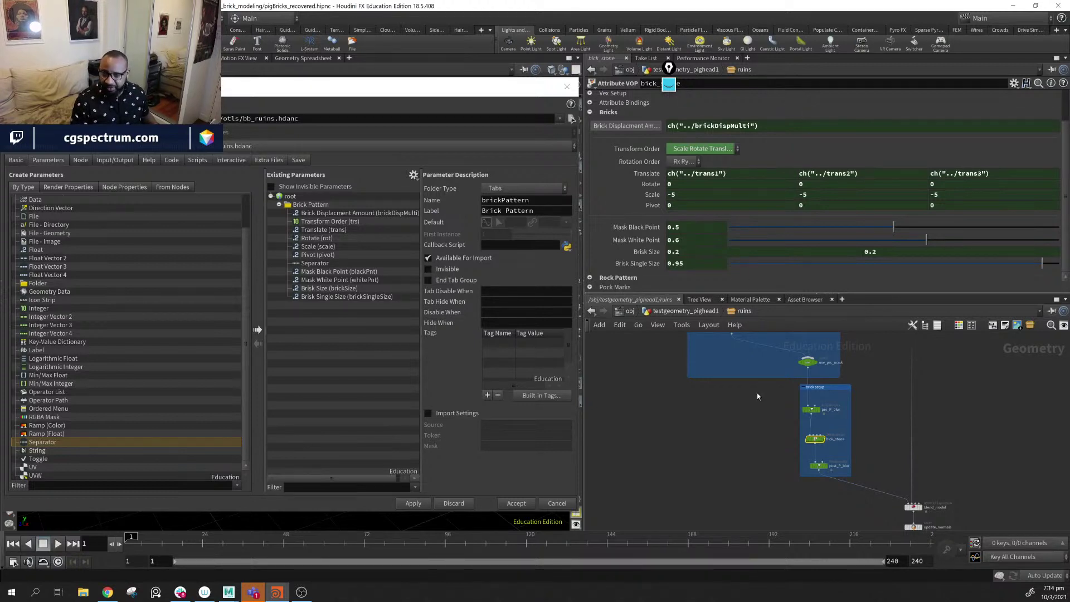
# - Collapse the Brick Pattern folder and add a second folder parameter below it at the same level
pyautogui.click(279, 204)
pyautogui.click(283, 205)
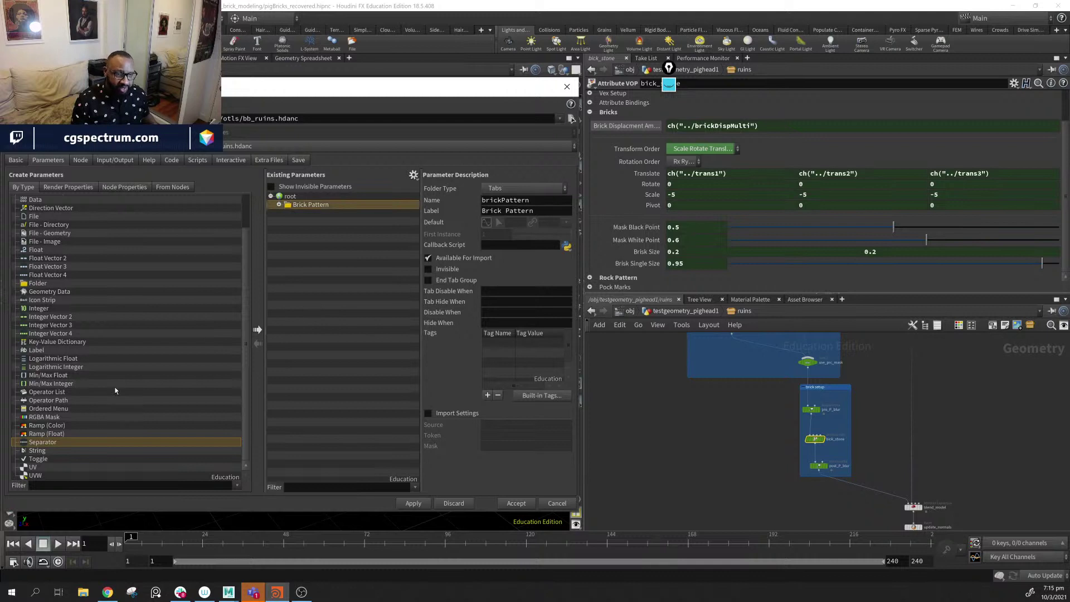
pyautogui.moveTo(48, 288); pyautogui.dragTo(295, 211)
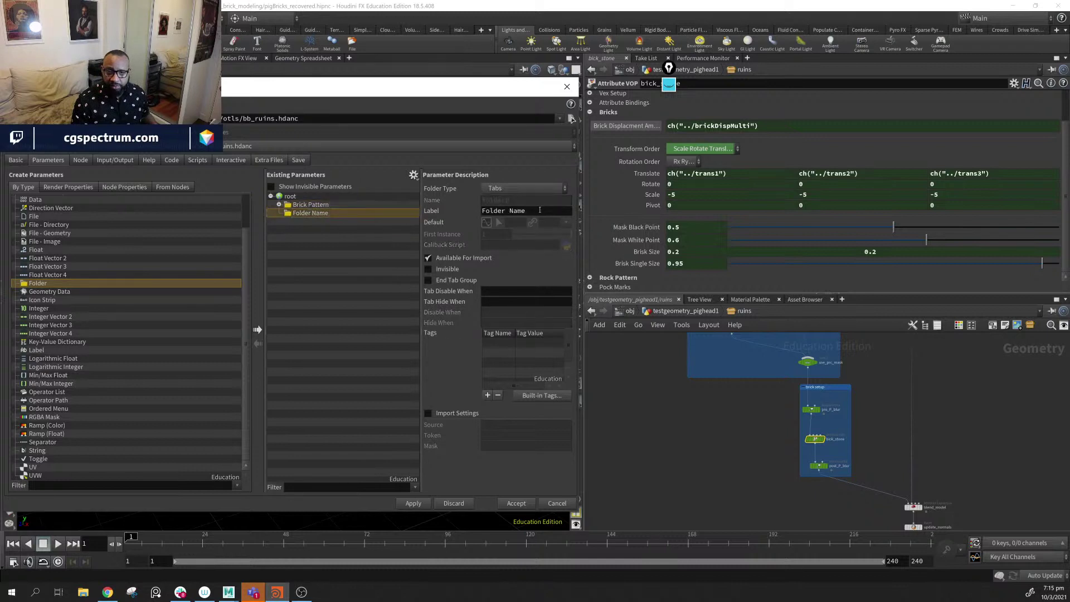
# - Set the second folder's label to Rock Pattern
pyautogui.click(530, 211)
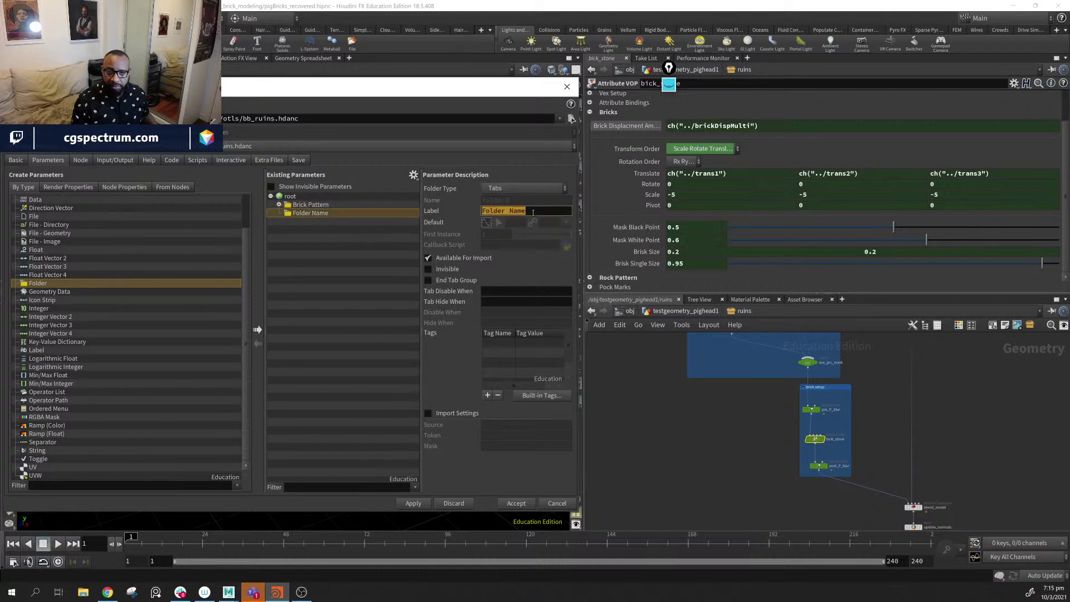
pyautogui.click(533, 212)
pyautogui.tripleClick(541, 212)
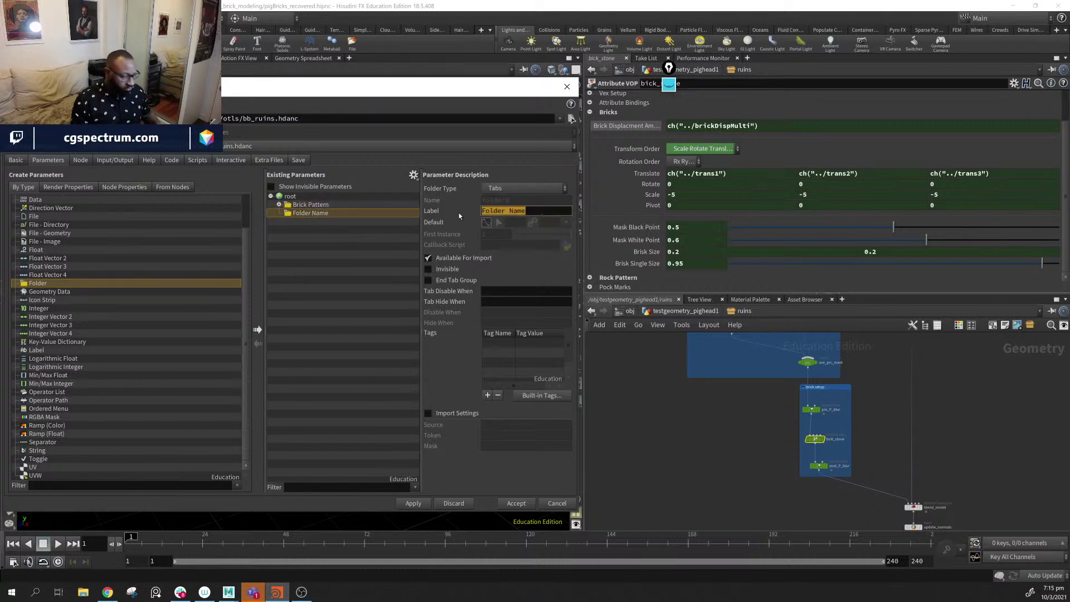
pyautogui.write('rock')
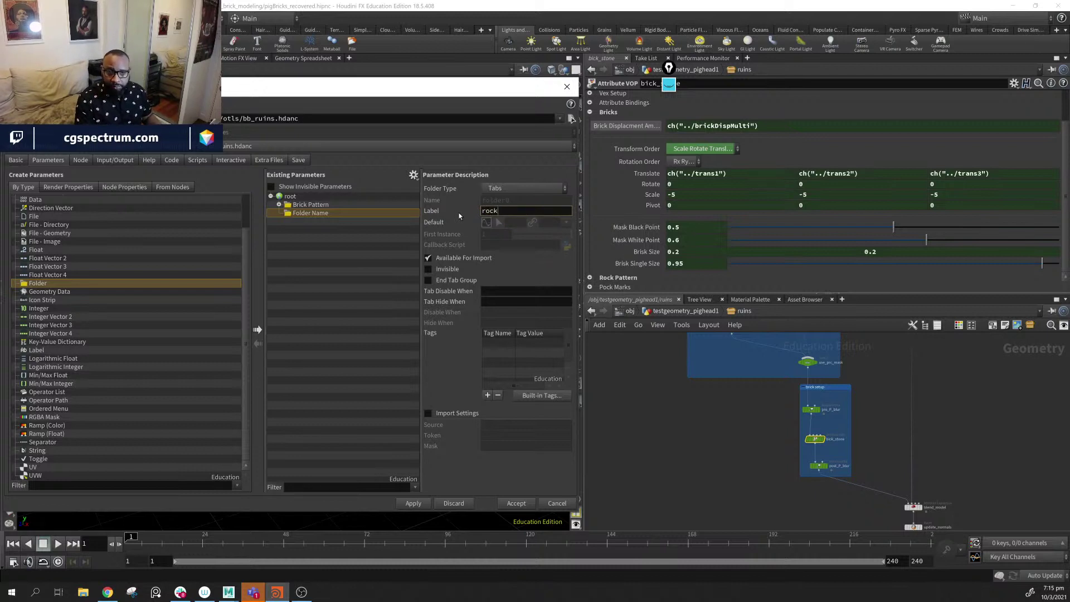
pyautogui.press('BackSpace')
pyautogui.press('BackSpace')
pyautogui.press('BackSpace')
pyautogui.press('BackSpace')
pyautogui.write('R')
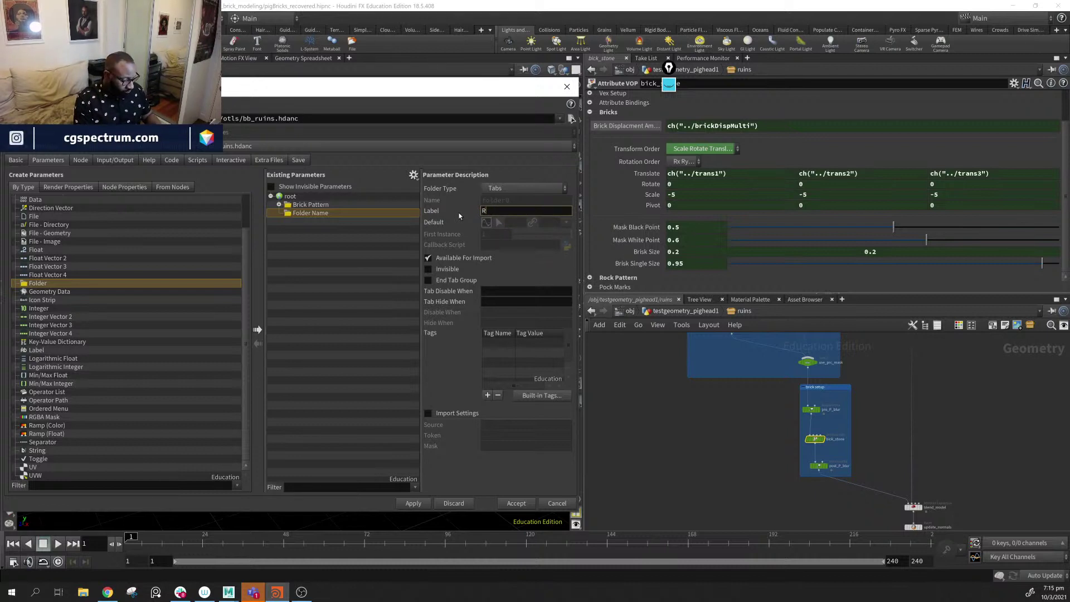
pyautogui.write('ock Pat')
pyautogui.write('tern')
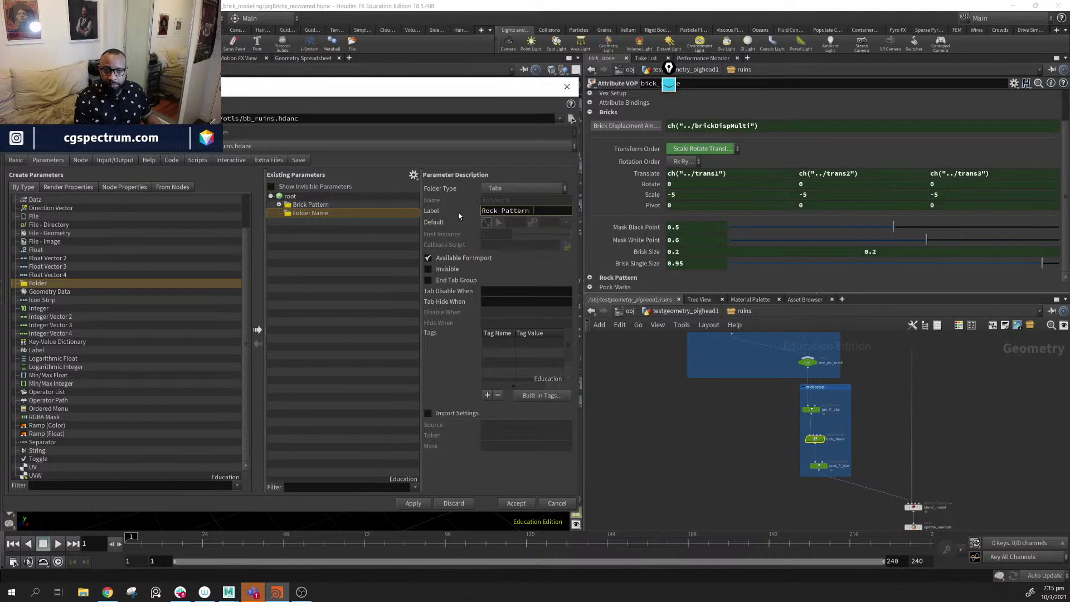
pyautogui.press('Return')
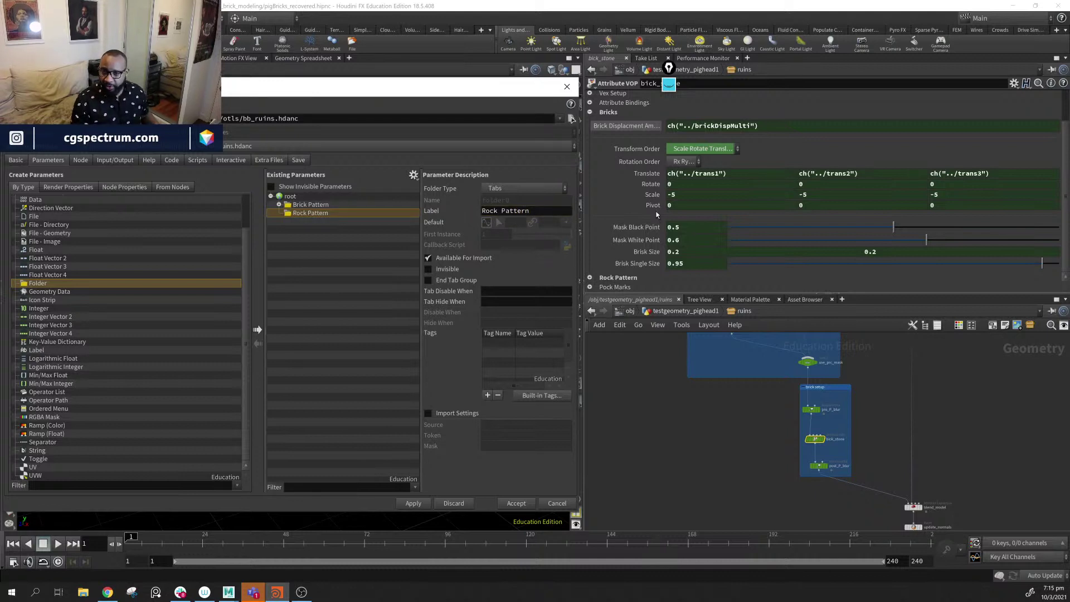
# - Add bick_stone's Rock Displacment Amount, Transform Order, Rotation Order, Translate, Rotate, Scale and Pivot from its Rock Pattern section to the Rock Pattern folder
pyautogui.click(601, 277)
pyautogui.scroll(-2, 615, 259)
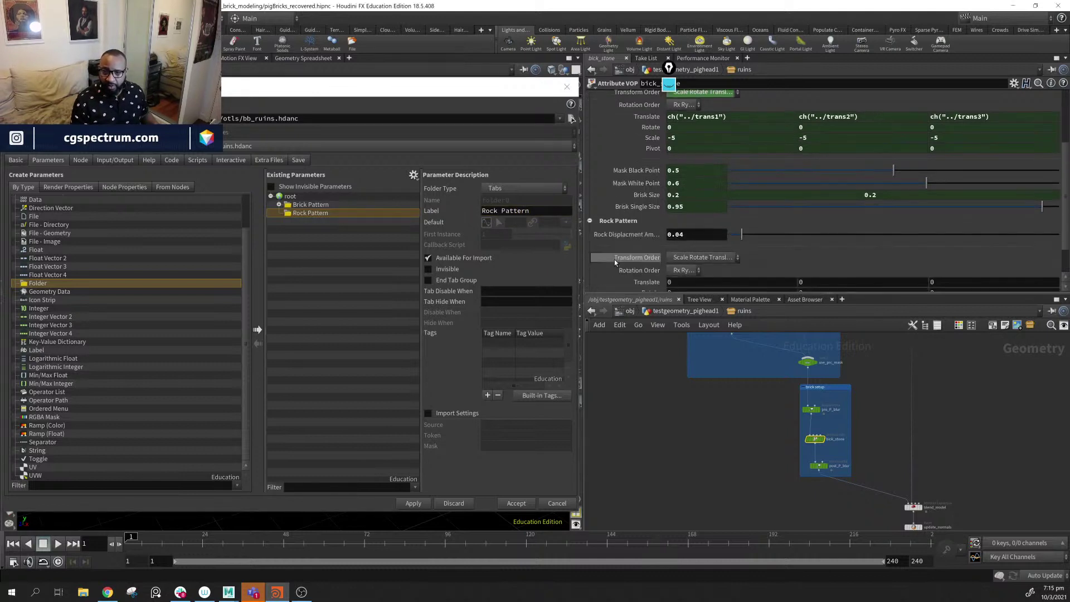
pyautogui.scroll(-1, 615, 259)
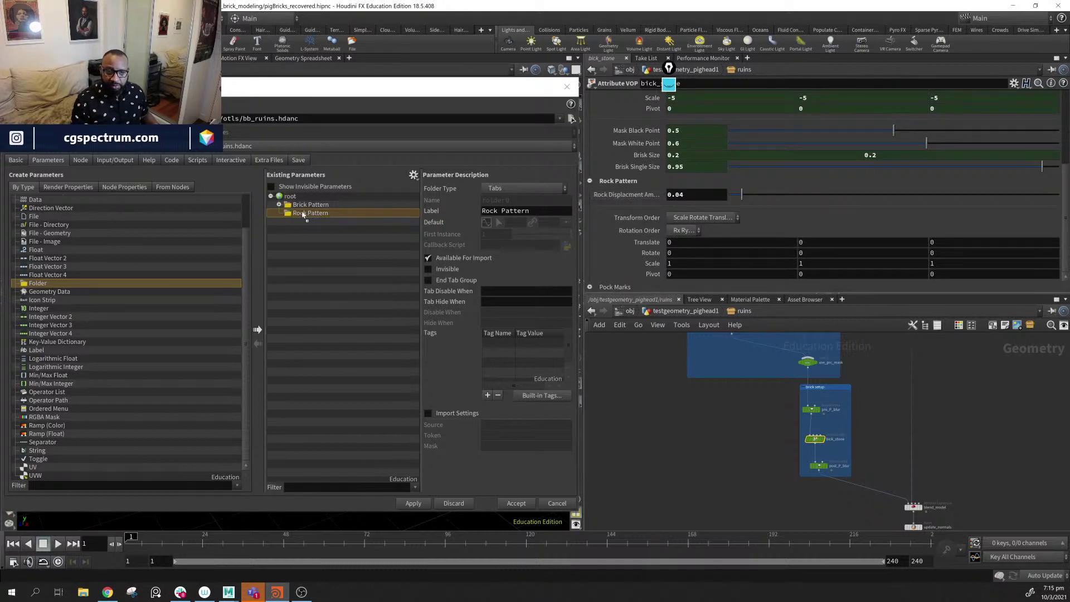
pyautogui.moveTo(303, 214); pyautogui.dragTo(304, 215)
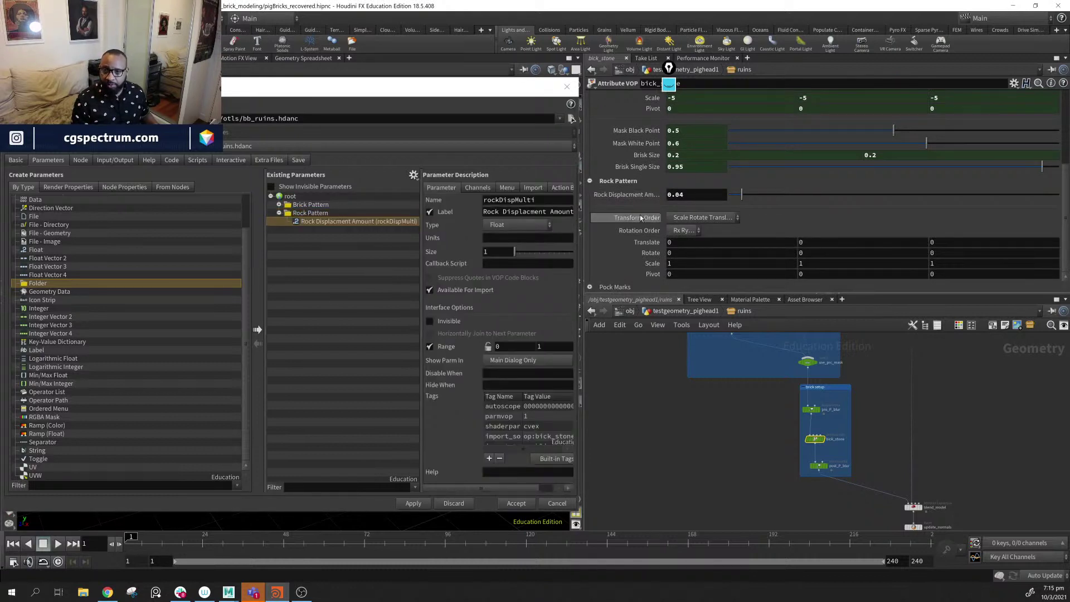
pyautogui.moveTo(651, 218); pyautogui.dragTo(357, 223)
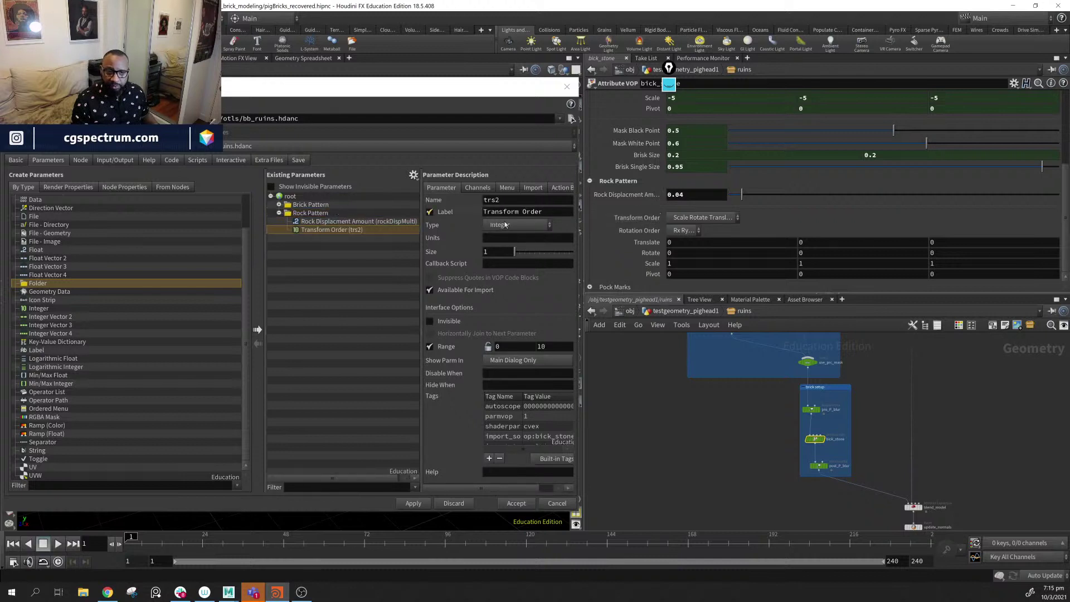
pyautogui.moveTo(656, 230); pyautogui.dragTo(331, 207)
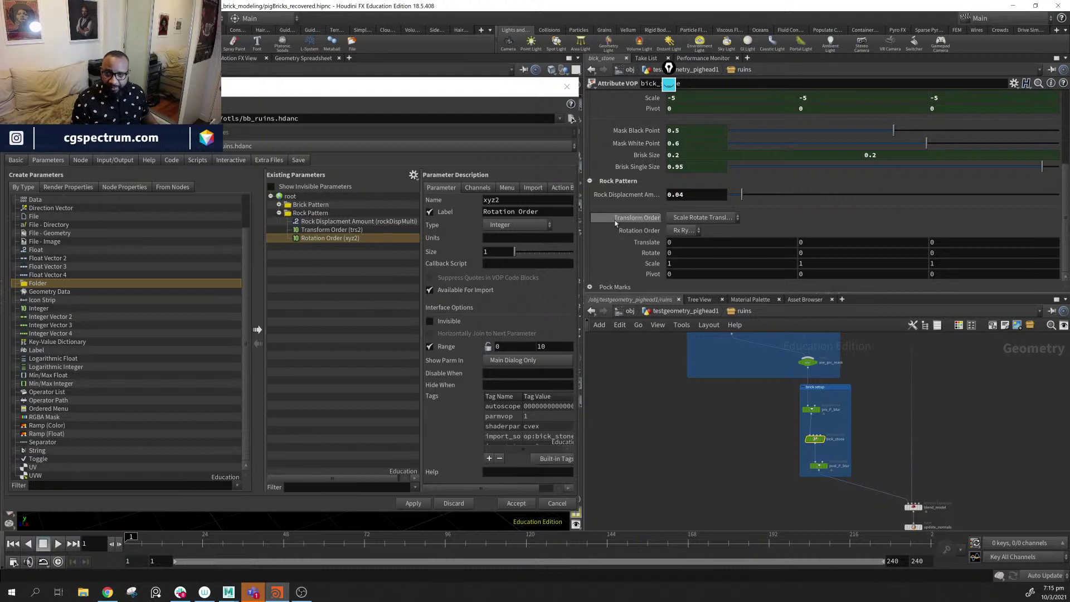
pyautogui.moveTo(635, 239); pyautogui.dragTo(312, 213)
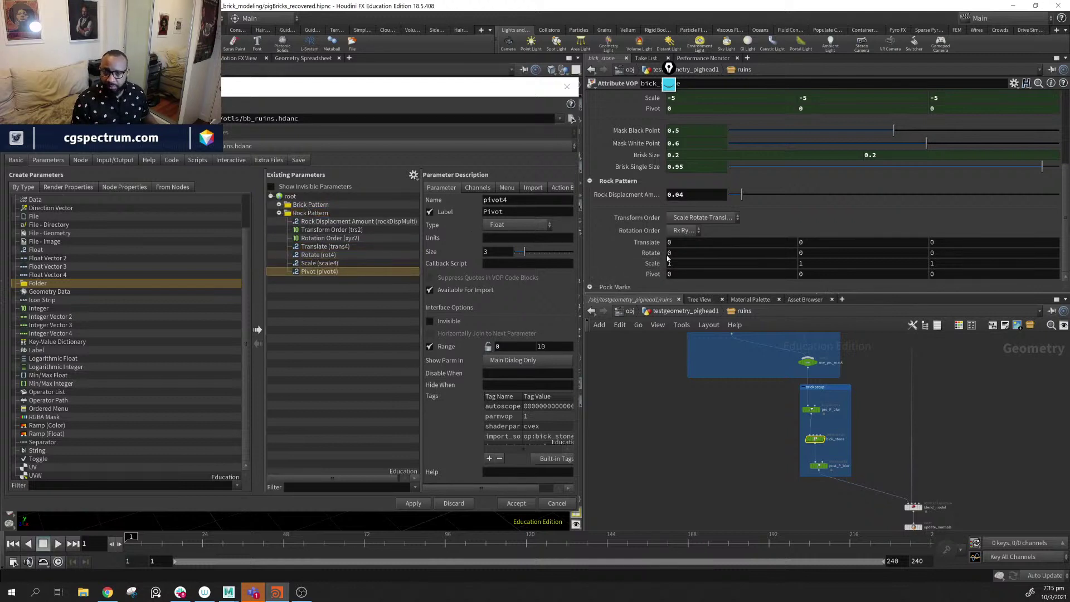
# - Collapse the Rock Pattern folder and add a folder parameter labelled Pock Marks below it at the same level
pyautogui.click(279, 214)
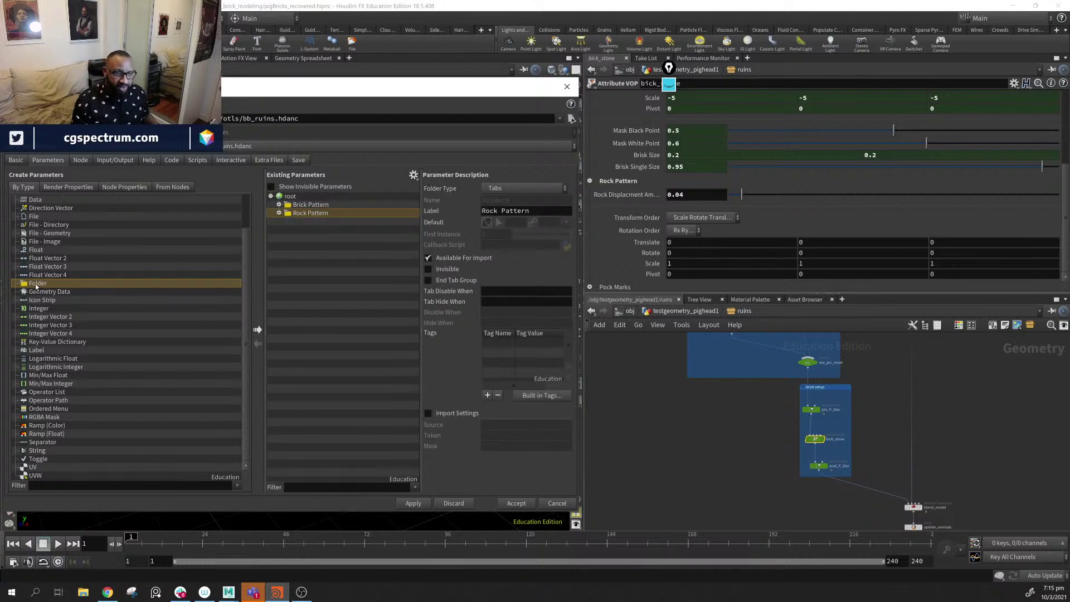
pyautogui.moveTo(36, 285); pyautogui.dragTo(330, 258)
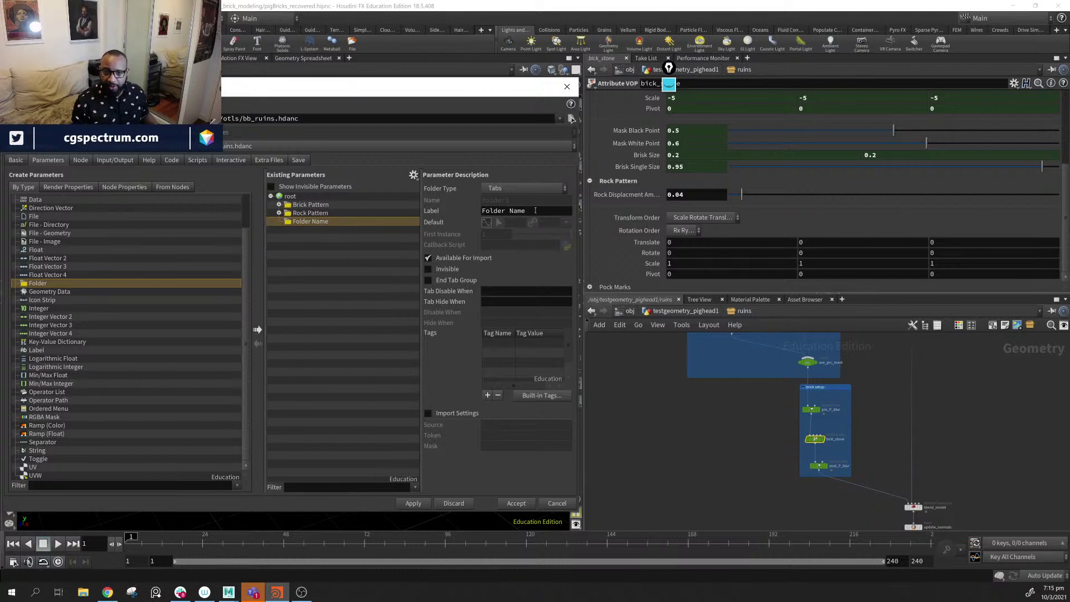
pyautogui.tripleClick(535, 210)
pyautogui.write('Pock ')
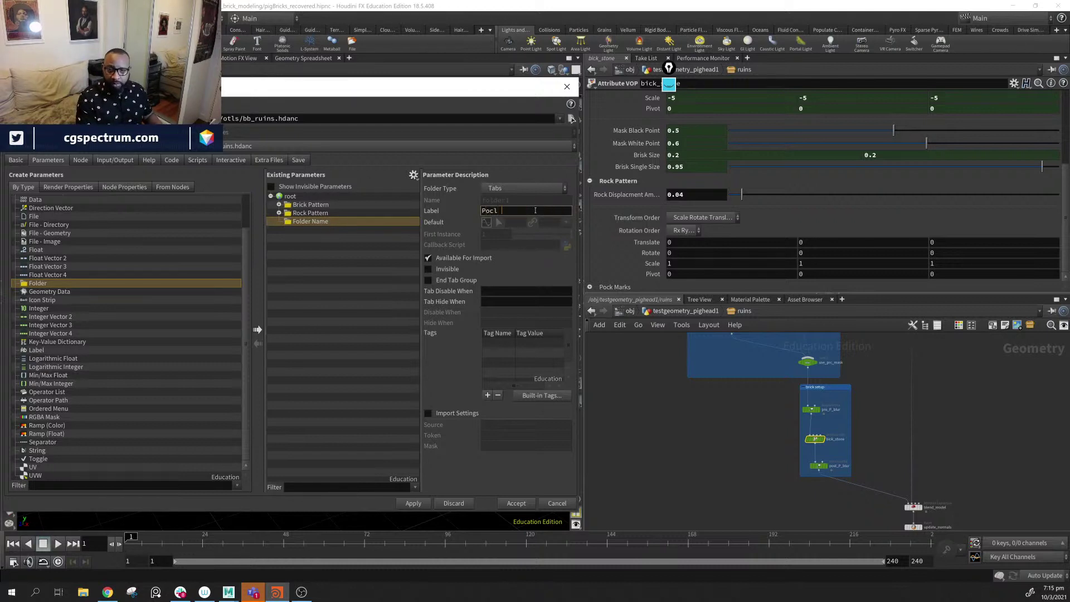
pyautogui.write('MNar')
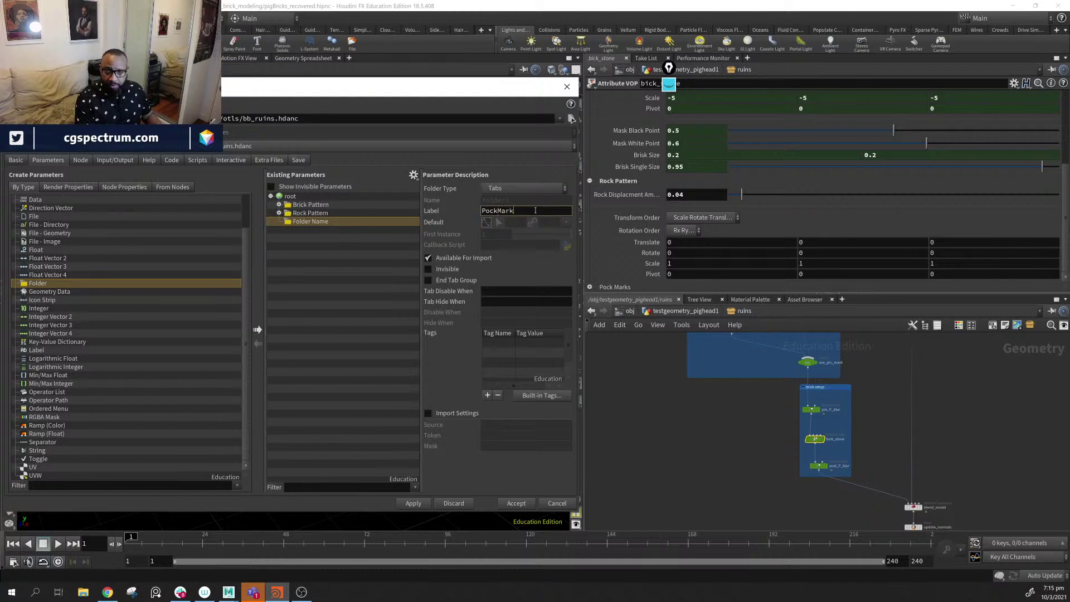
pyautogui.press('BackSpace')
pyautogui.press('BackSpace')
pyautogui.press('BackSpace')
pyautogui.write('MNar')
pyautogui.press('BackSpace')
pyautogui.press('BackSpace')
pyautogui.press('Return')
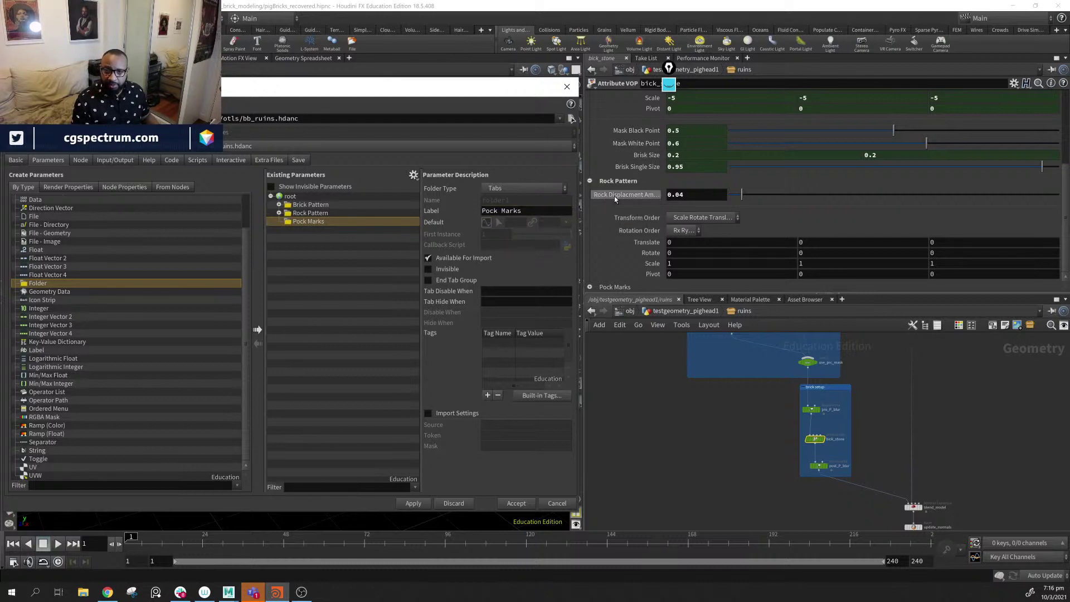
# - Add bick_stone's Pock Mark Displacment Amount, Transform Order, Rotation Order, Translate, Rotate, Scale and Pivot to the Pock Marks folder and apply the changes
pyautogui.click(589, 181)
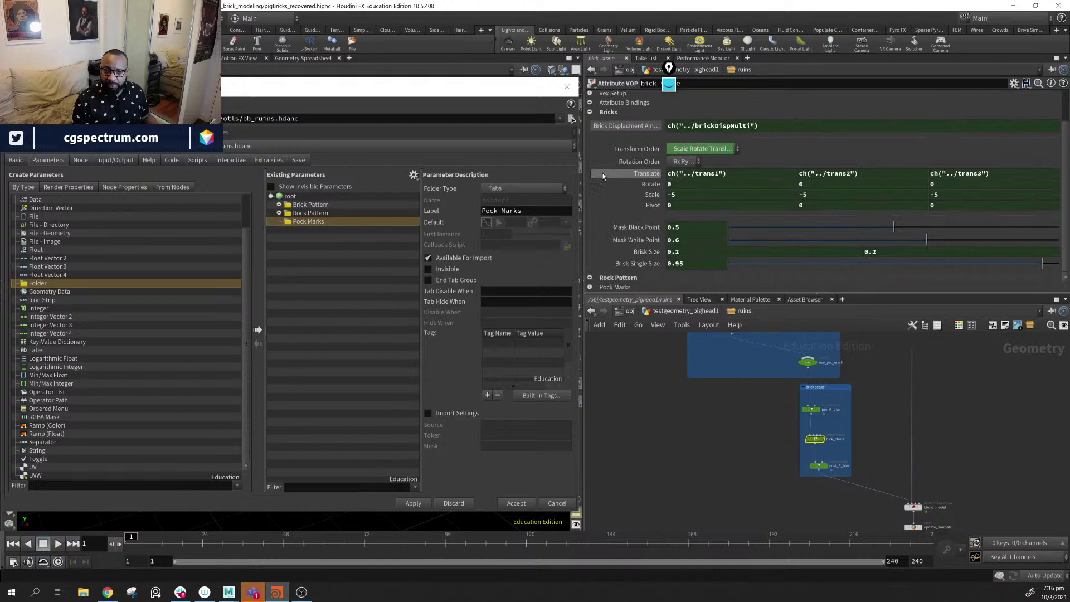
pyautogui.click(589, 119)
pyautogui.click(590, 171)
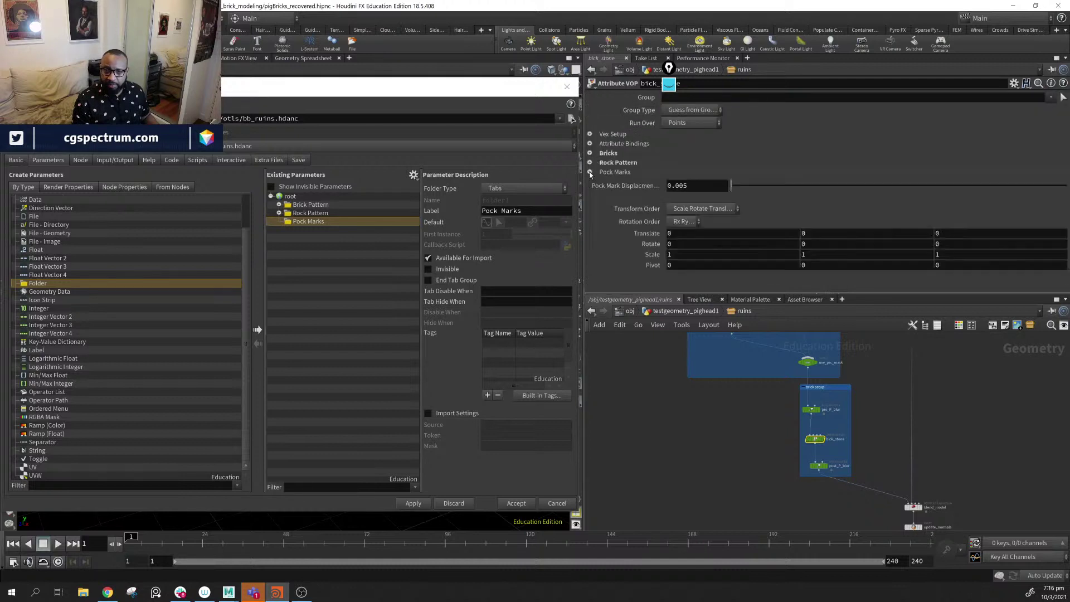
pyautogui.moveTo(399, 220); pyautogui.dragTo(327, 222)
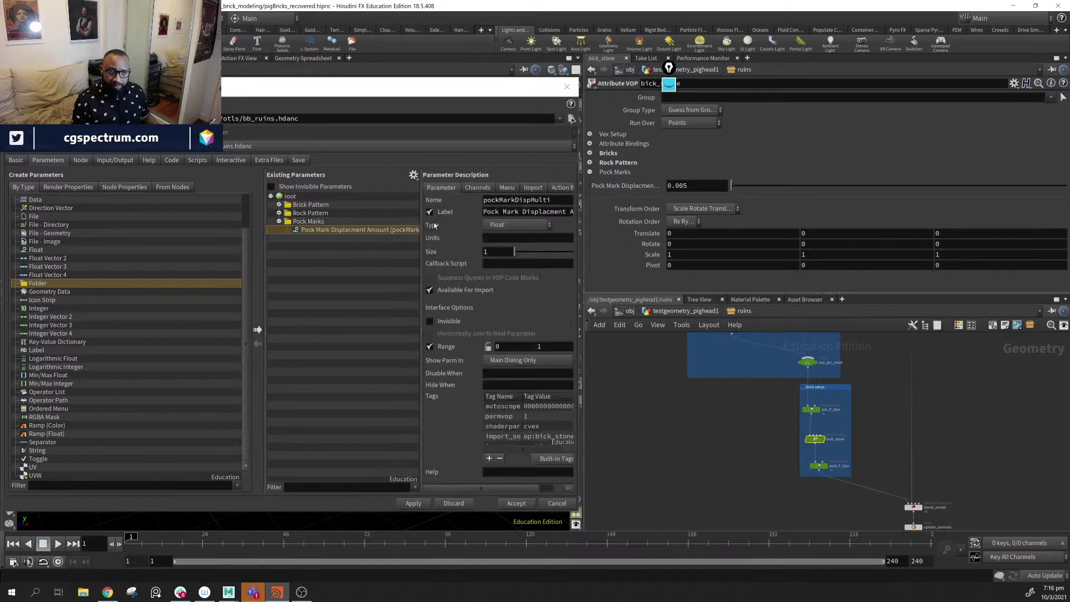
pyautogui.moveTo(656, 204); pyautogui.dragTo(315, 221)
pyautogui.moveTo(638, 223); pyautogui.dragTo(332, 222)
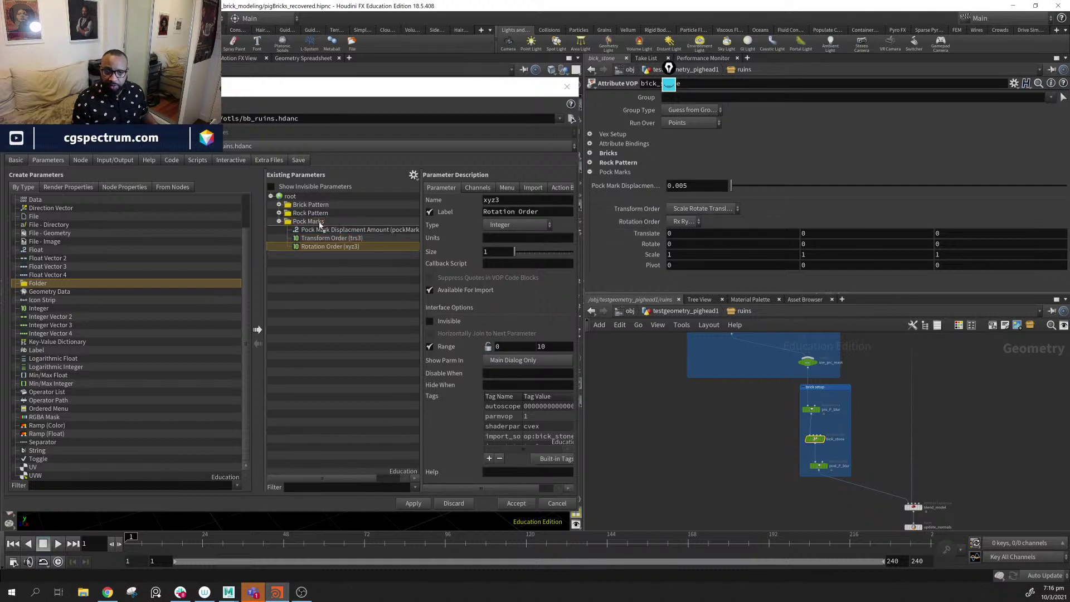
pyautogui.moveTo(646, 233); pyautogui.dragTo(309, 222)
pyautogui.moveTo(652, 254); pyautogui.dragTo(330, 228)
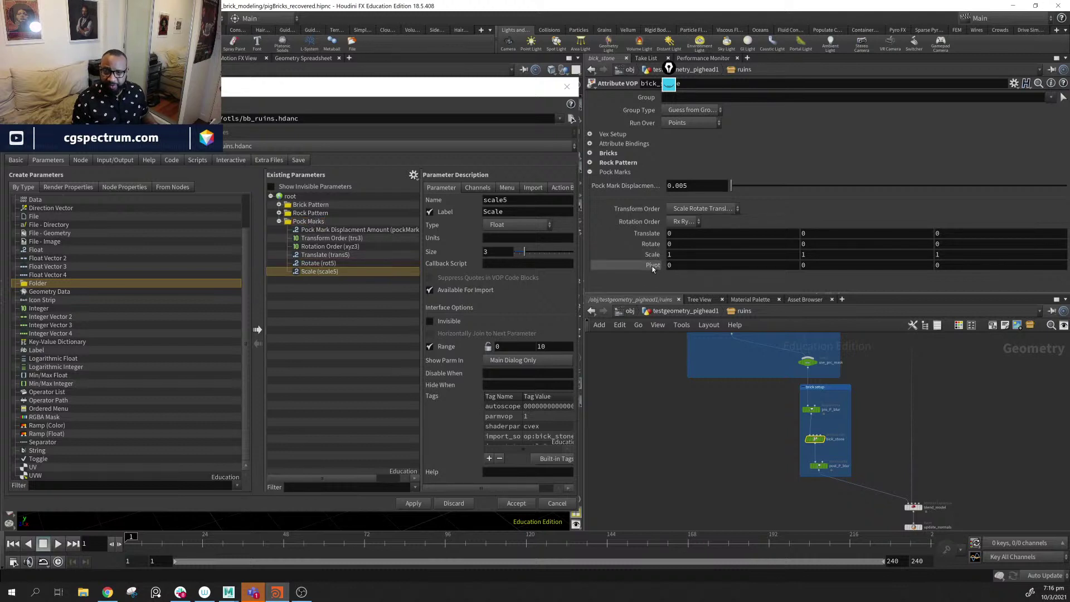
pyautogui.click(308, 221)
pyautogui.click(280, 222)
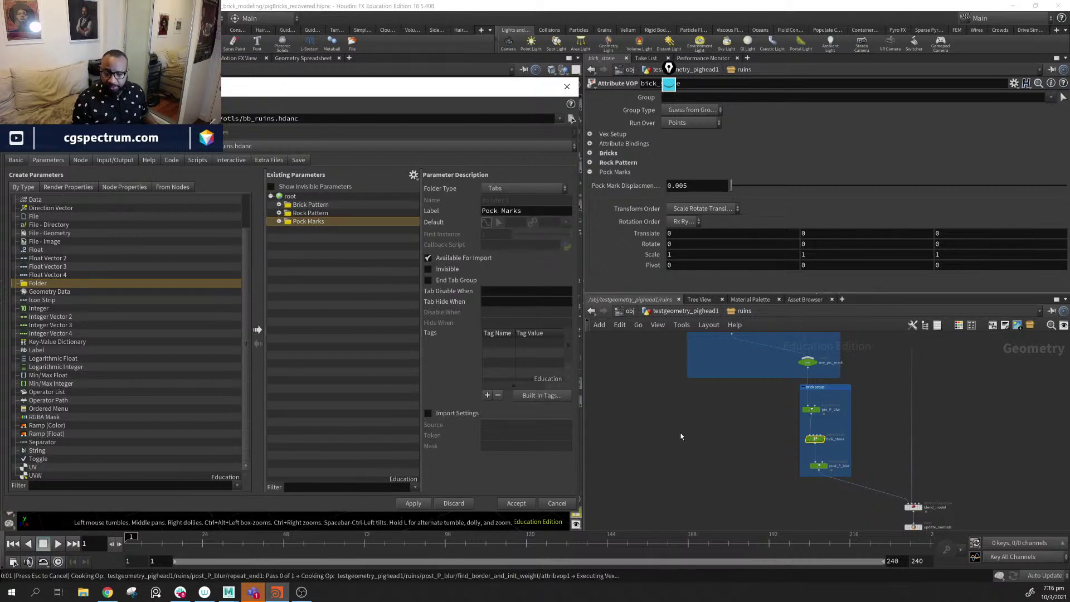
# - Return to the testgeometry_pighead1 network and review the ruins asset's Brick Pattern, Rock Pattern and Pock Marks parameters
pyautogui.click(694, 311)
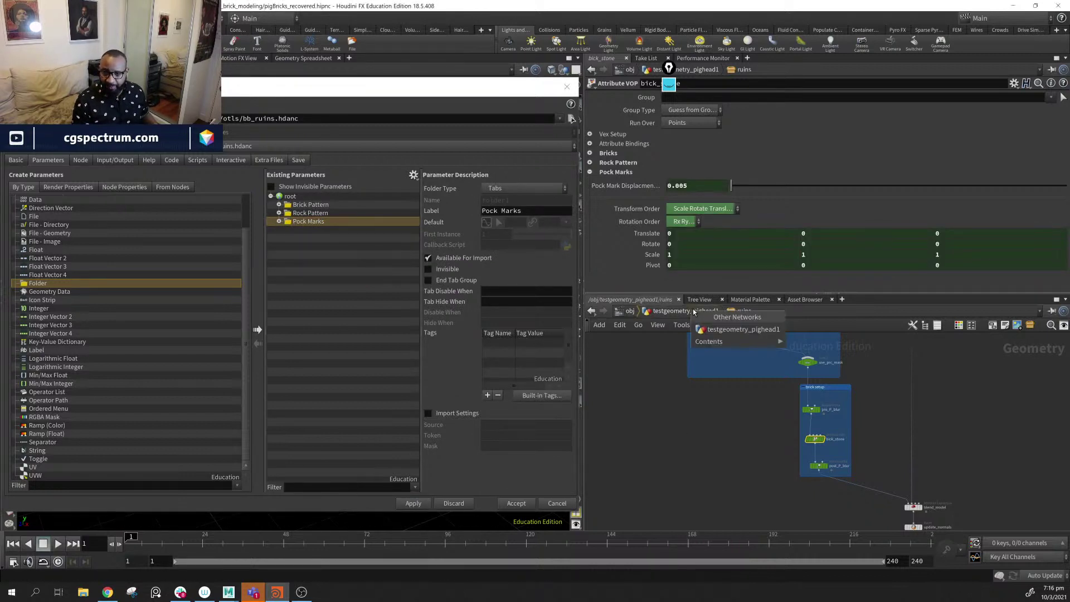
pyautogui.click(743, 329)
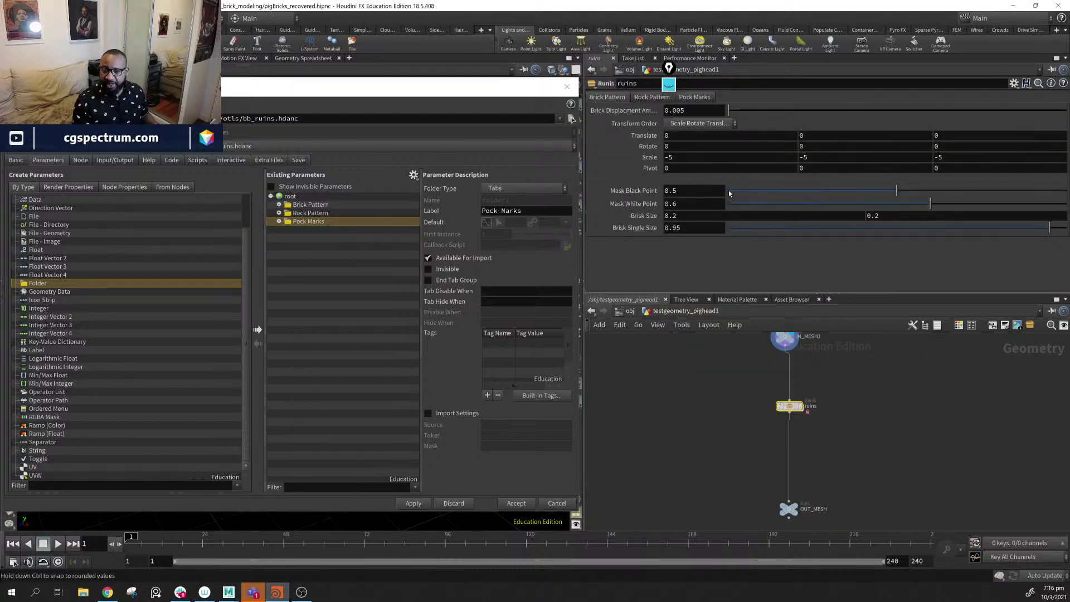
pyautogui.click(651, 97)
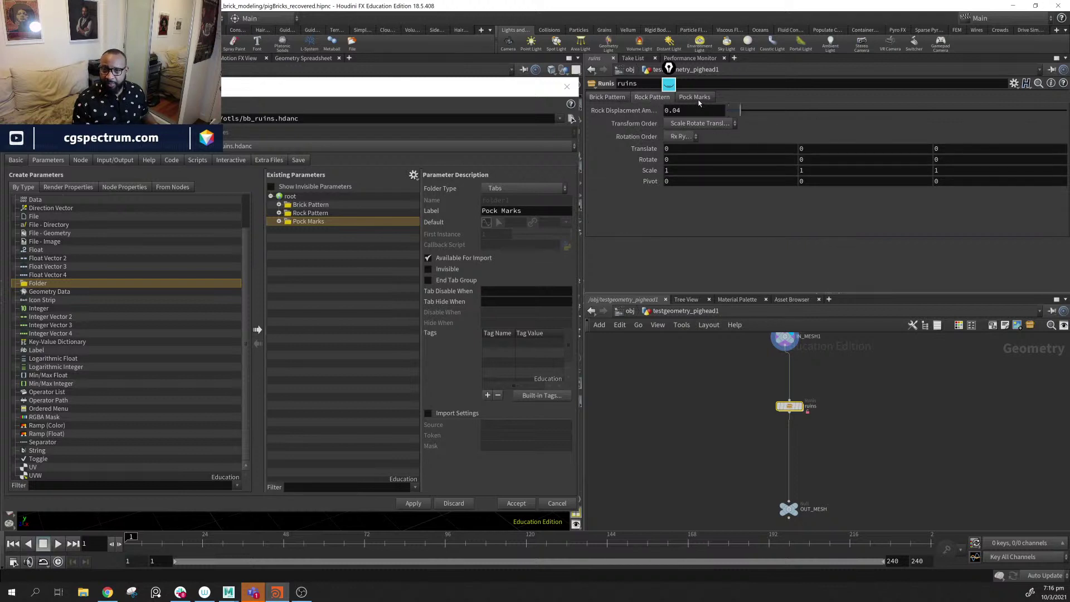
pyautogui.click(693, 97)
pyautogui.click(652, 97)
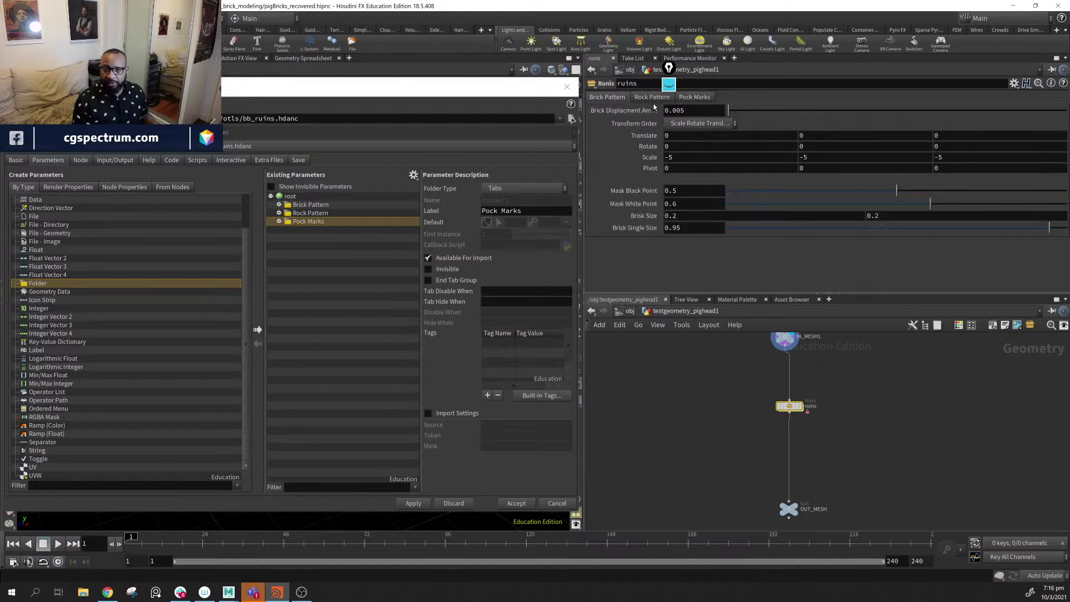
pyautogui.click(694, 97)
pyautogui.click(611, 100)
pyautogui.click(694, 97)
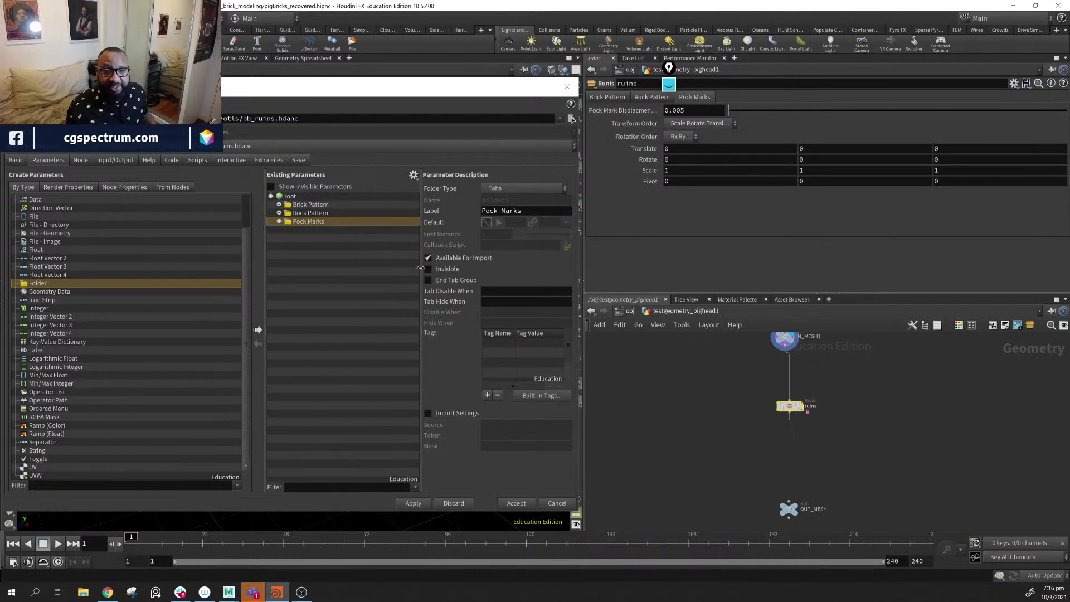
# - Go back inside the ruins network to the mask nodes above the brick setup
pyautogui.scroll(5, 903, 425)
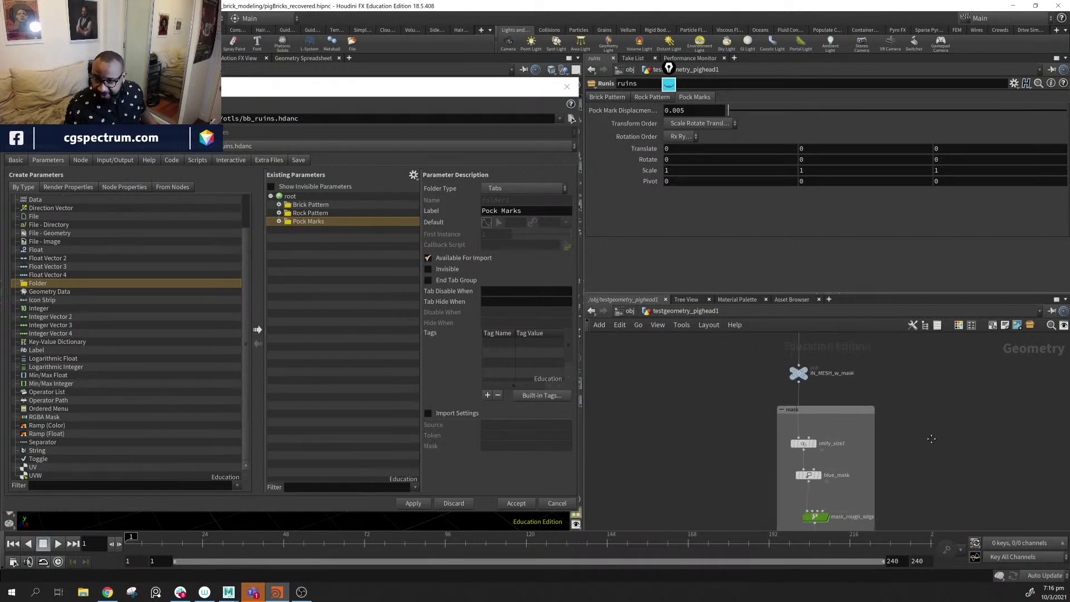
pyautogui.scroll(-5, 891, 440)
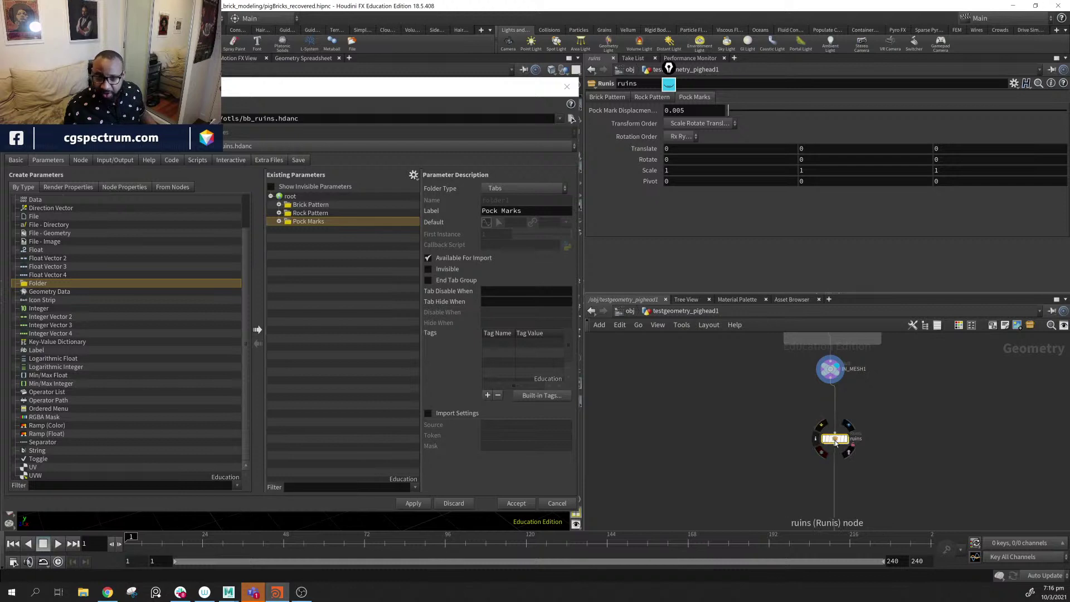
pyautogui.doubleClick(834, 440)
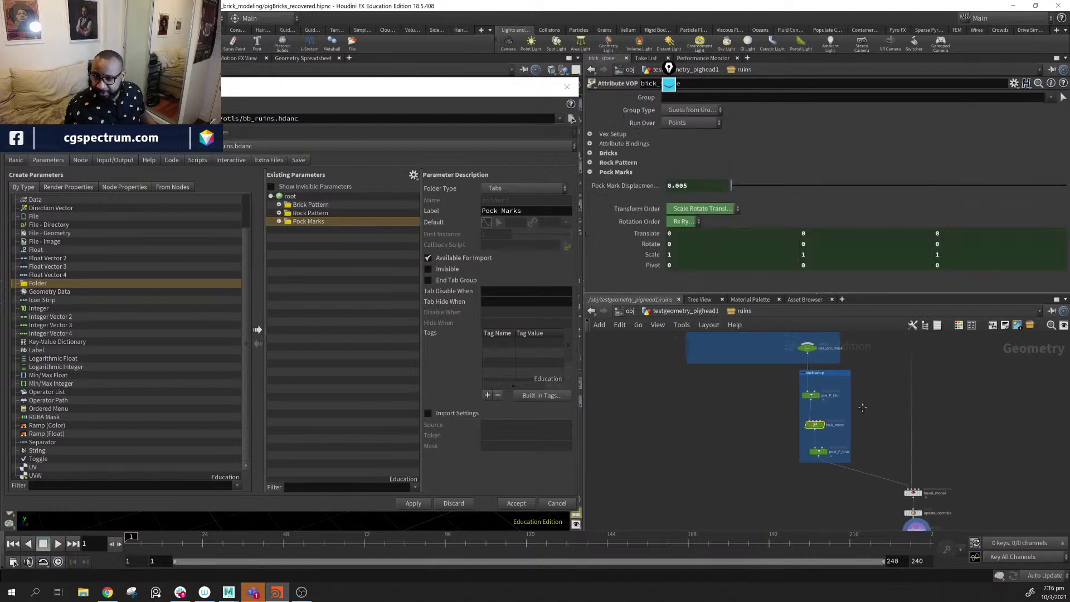
pyautogui.scroll(3, 876, 469)
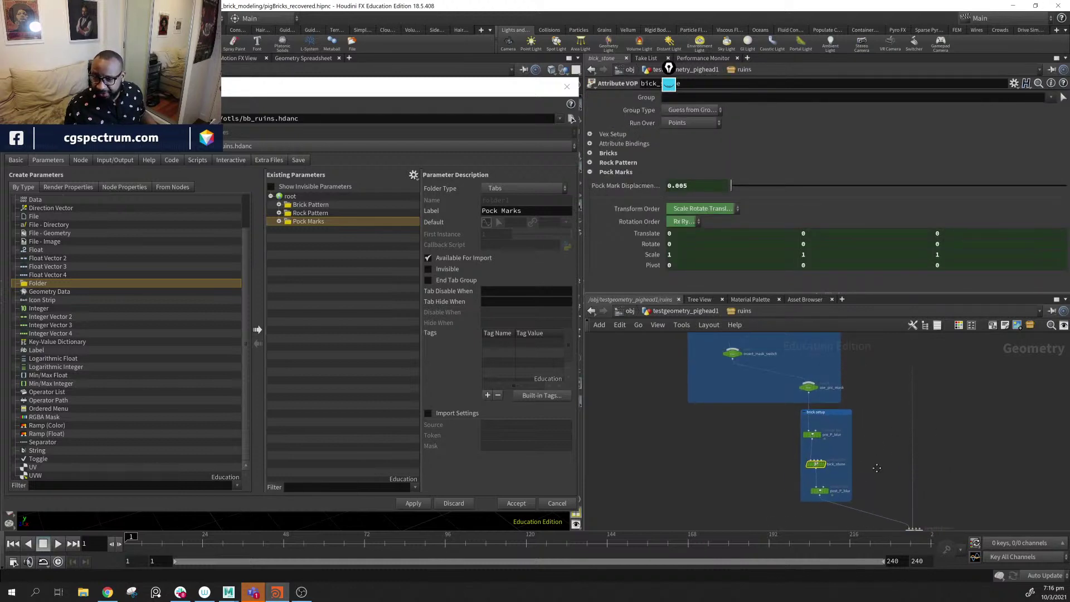
pyautogui.scroll(8, 773, 450)
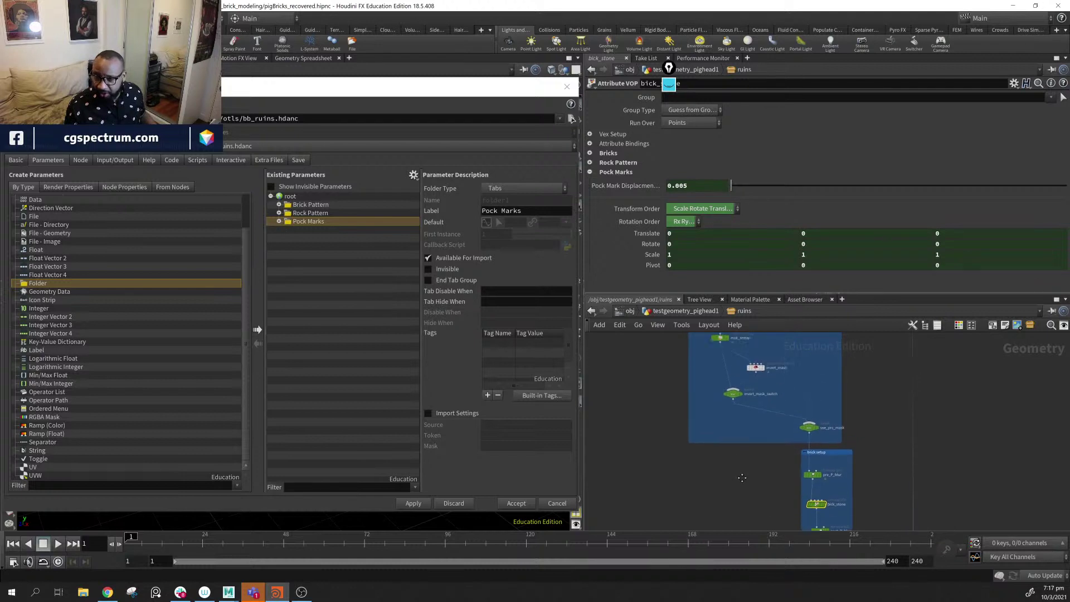
pyautogui.moveTo(840, 430); pyautogui.dragTo(830, 471, button='middle')
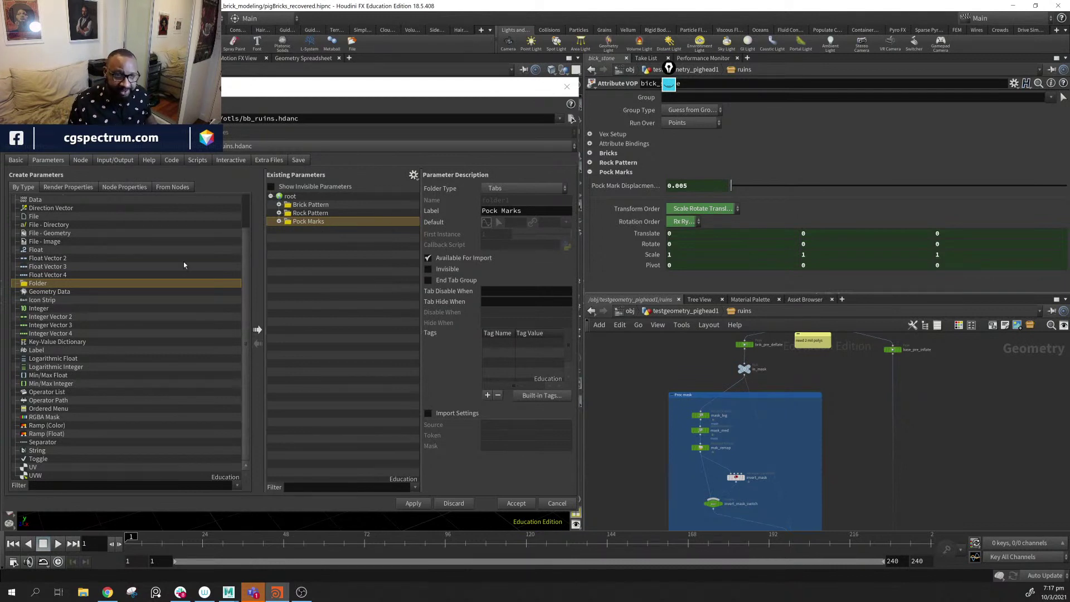
# - Add a folder parameter above Brick Pattern at the same level and name it prePro
pyautogui.moveTo(35, 286); pyautogui.dragTo(332, 204)
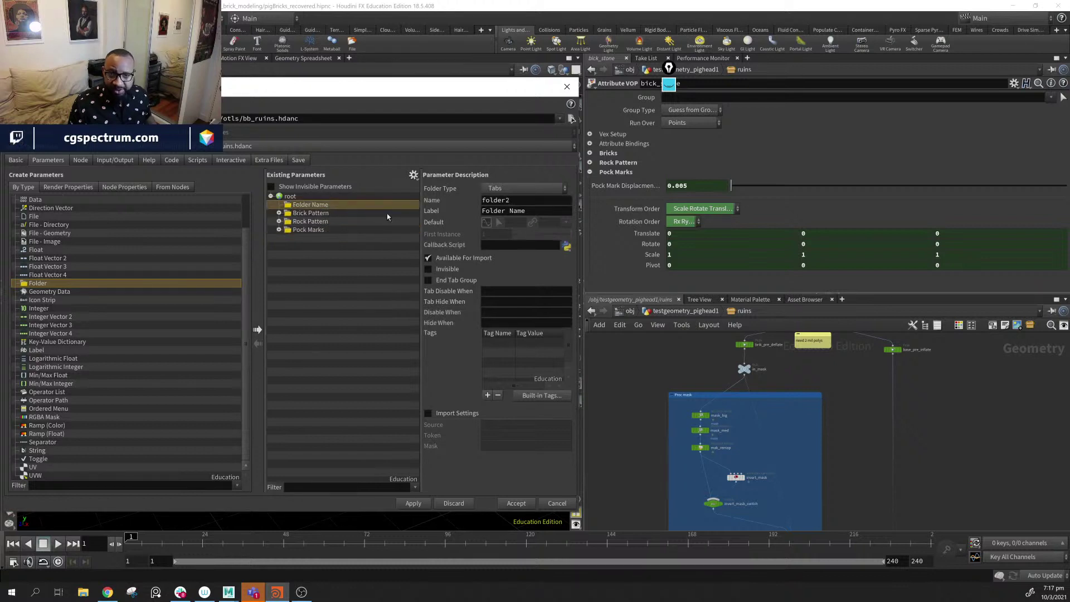
pyautogui.doubleClick(533, 204)
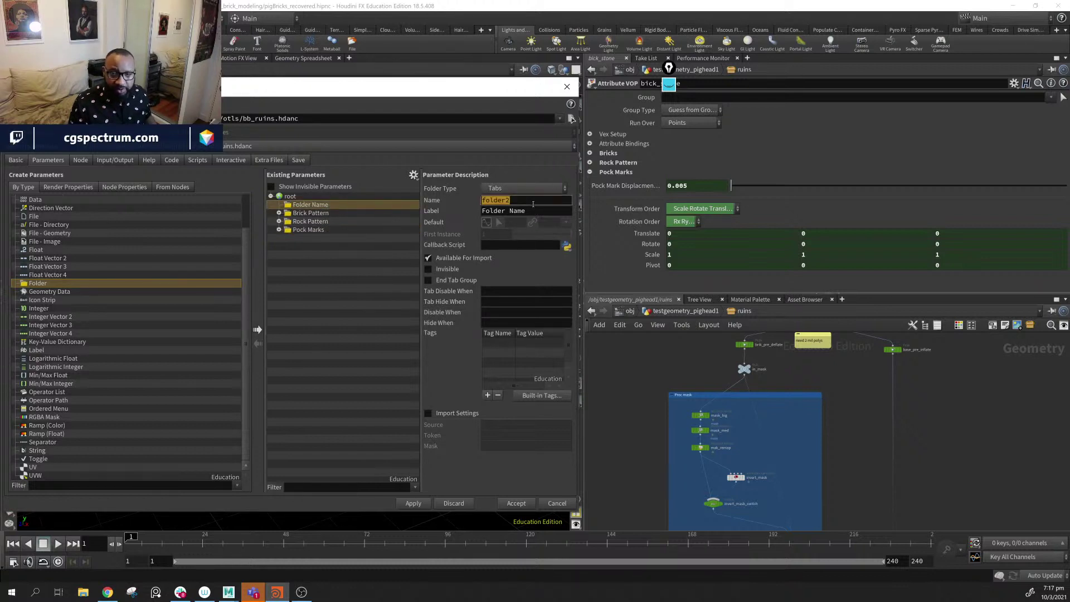
pyautogui.write('prepr')
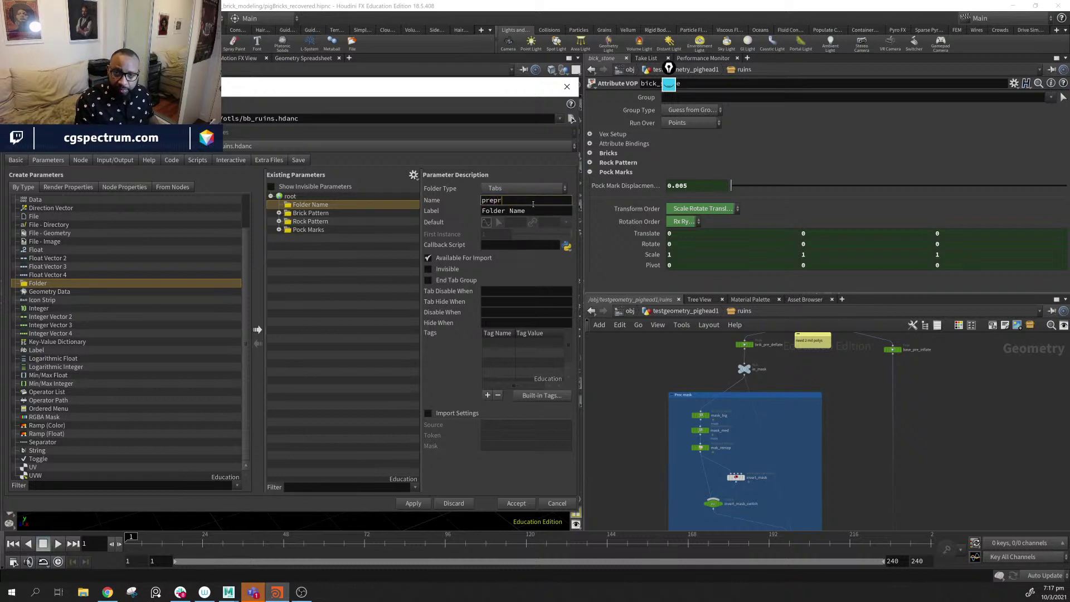
pyautogui.press('BackSpace')
pyautogui.press('BackSpace')
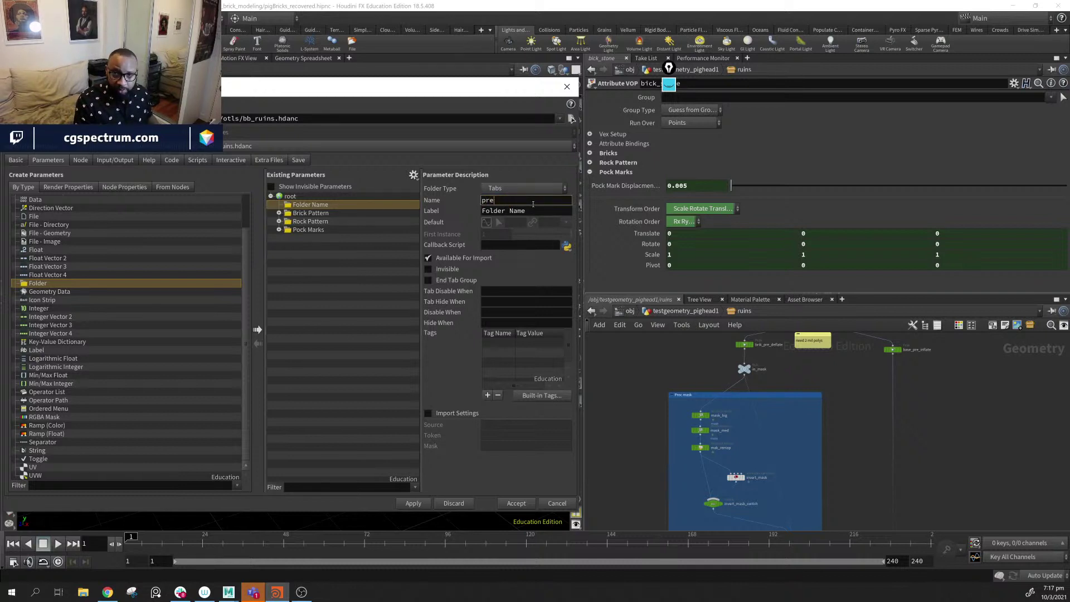
pyautogui.write('P{ro')
pyautogui.press('BackSpace')
pyautogui.press('BackSpace')
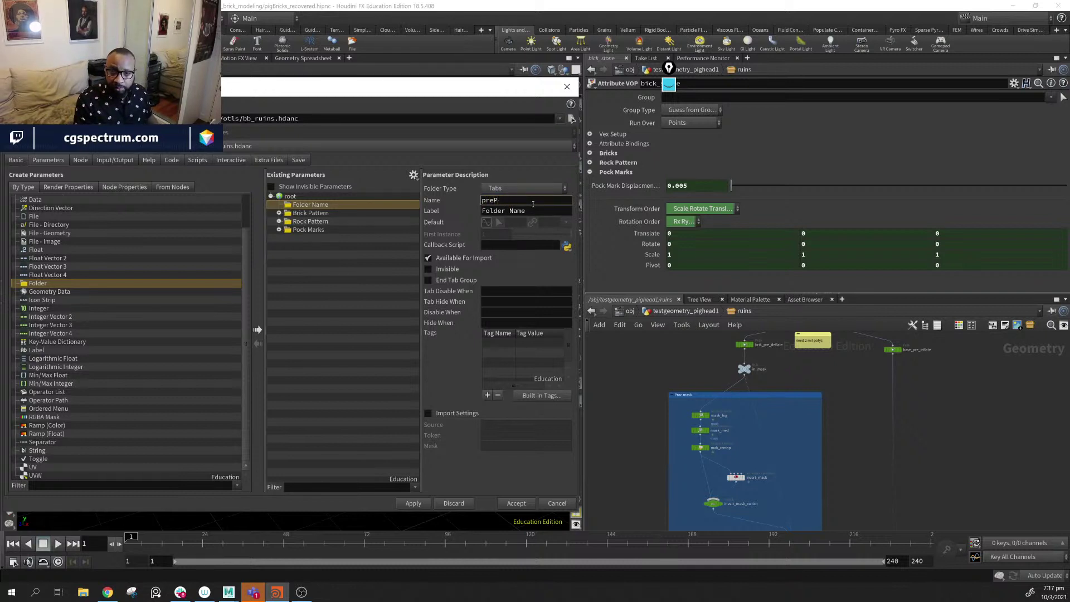
pyautogui.write('ro')
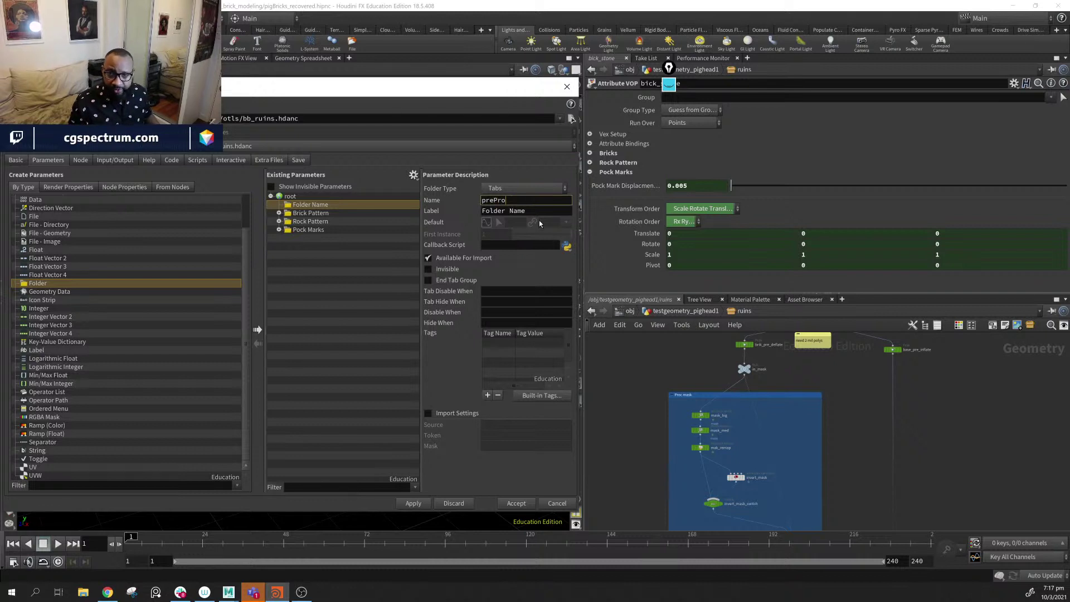
# - Label the prePro folder Pre Process
pyautogui.press('Tab')
pyautogui.write('Pre ')
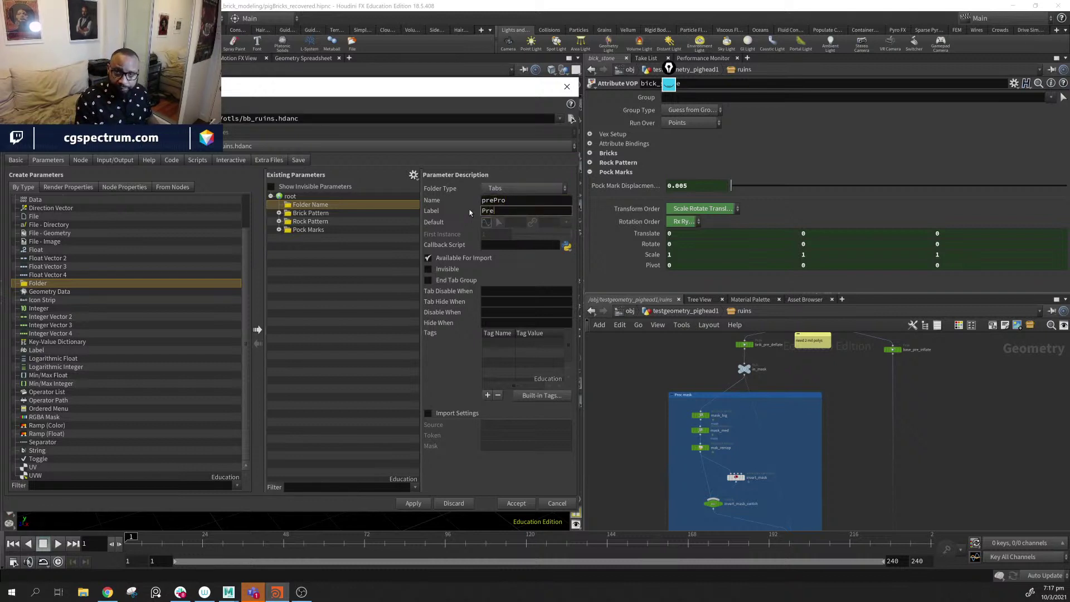
pyautogui.write('P')
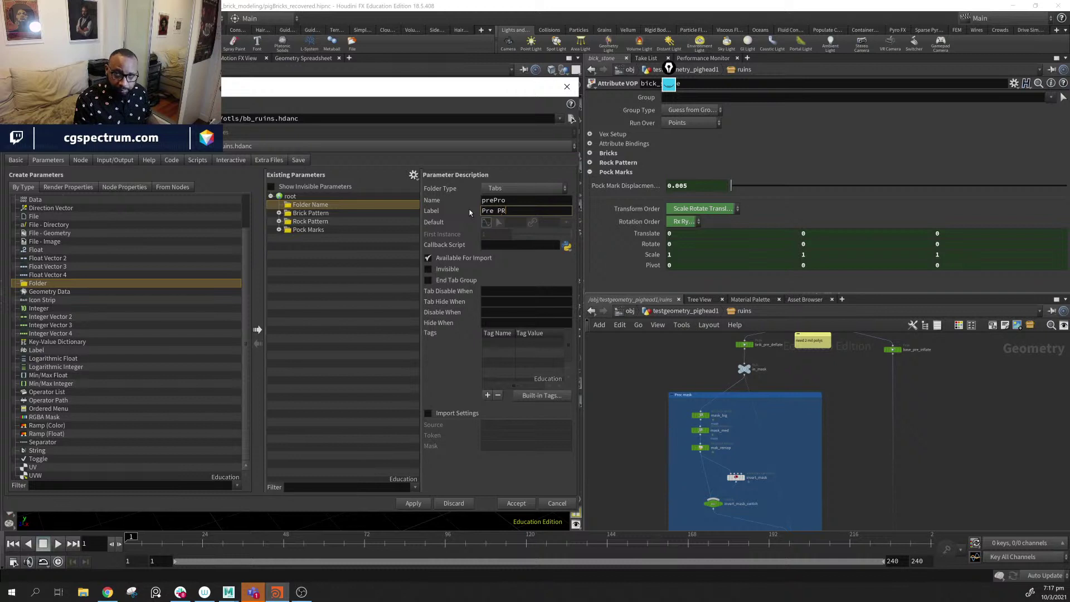
pyautogui.write('rocess')
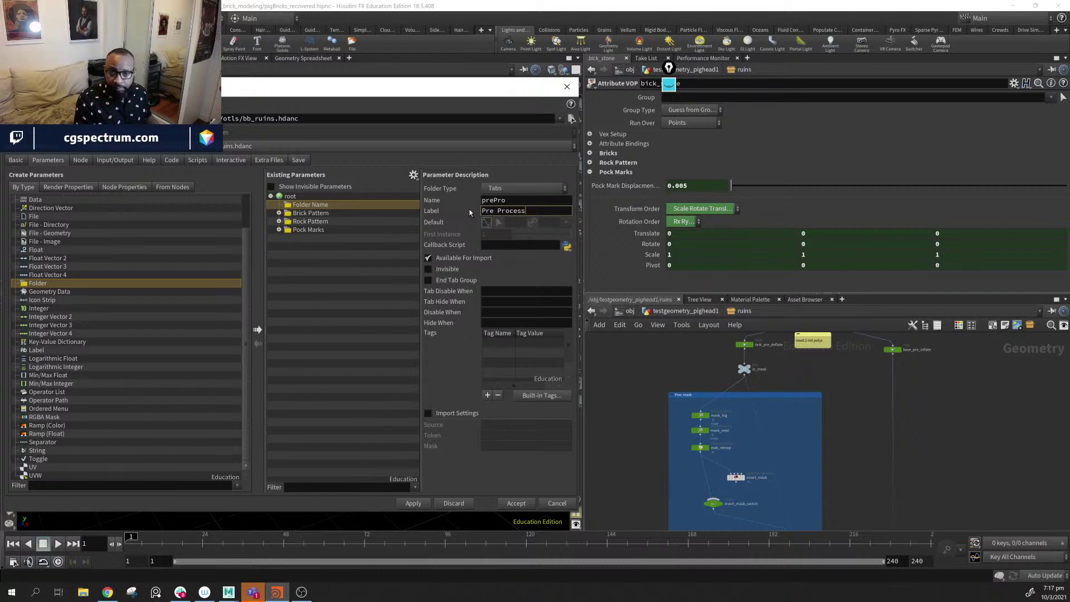
pyautogui.press('Return')
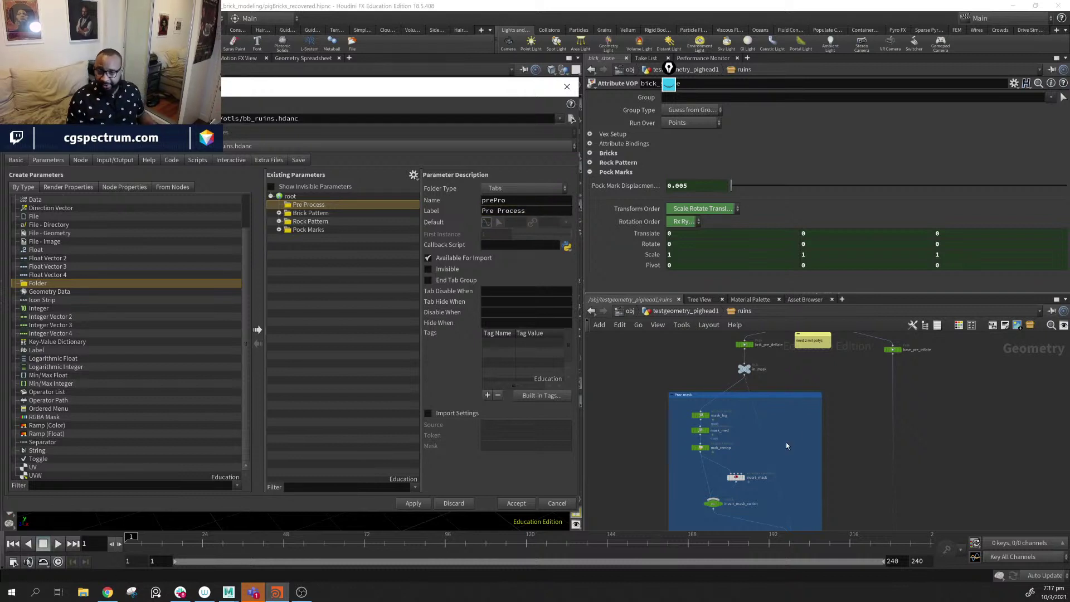
# - Add the Distance parameter of the brik_pre_deflate Peak node to the asset's parameters, directly below the Pre Process folder
pyautogui.moveTo(785, 442); pyautogui.dragTo(788, 402, button='middle')
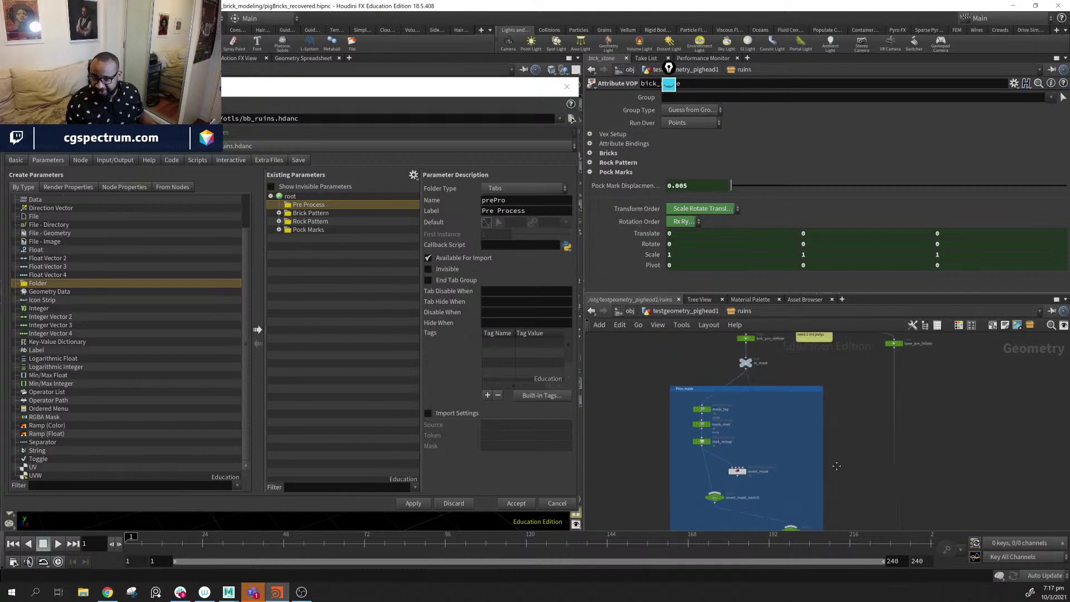
pyautogui.moveTo(828, 350); pyautogui.dragTo(816, 332, button='middle')
pyautogui.moveTo(831, 491); pyautogui.dragTo(832, 446, button='middle')
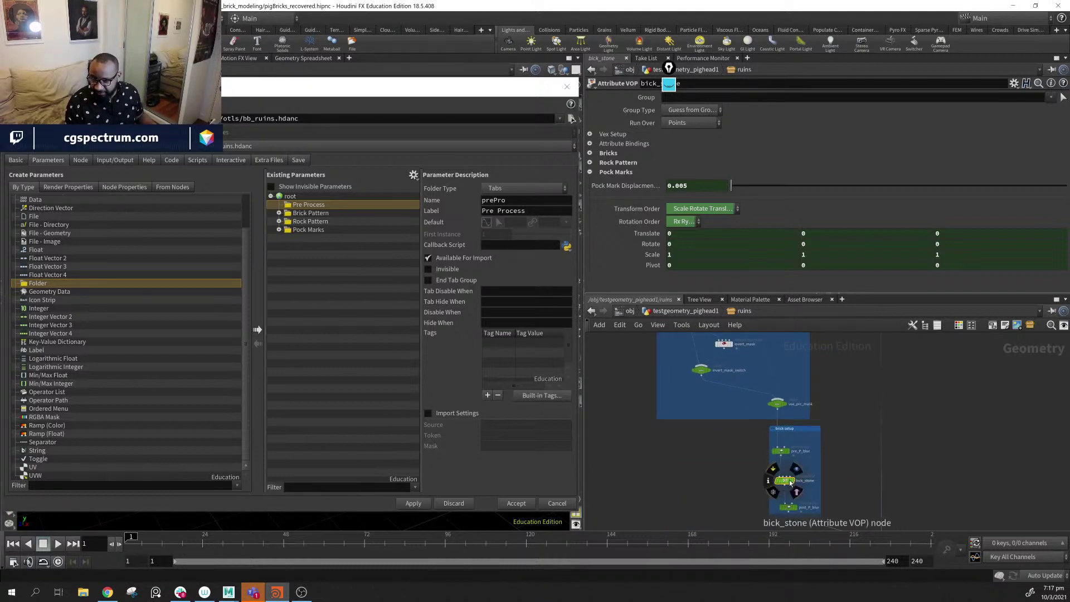
pyautogui.moveTo(843, 441); pyautogui.dragTo(855, 527, button='middle')
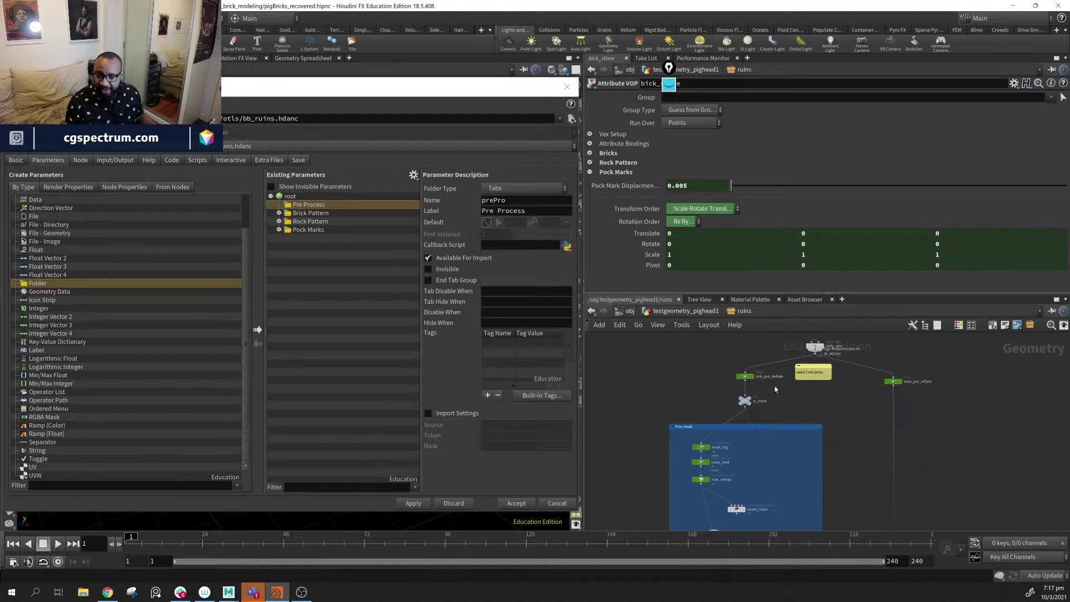
pyautogui.click(745, 376)
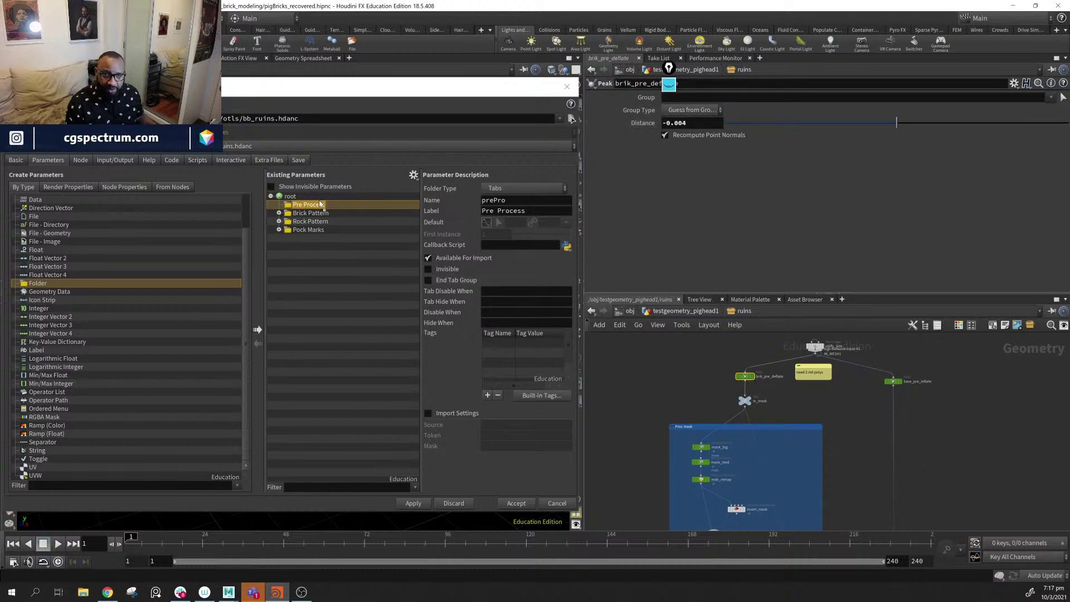
pyautogui.moveTo(320, 204); pyautogui.dragTo(367, 217)
pyautogui.doubleClick(329, 215)
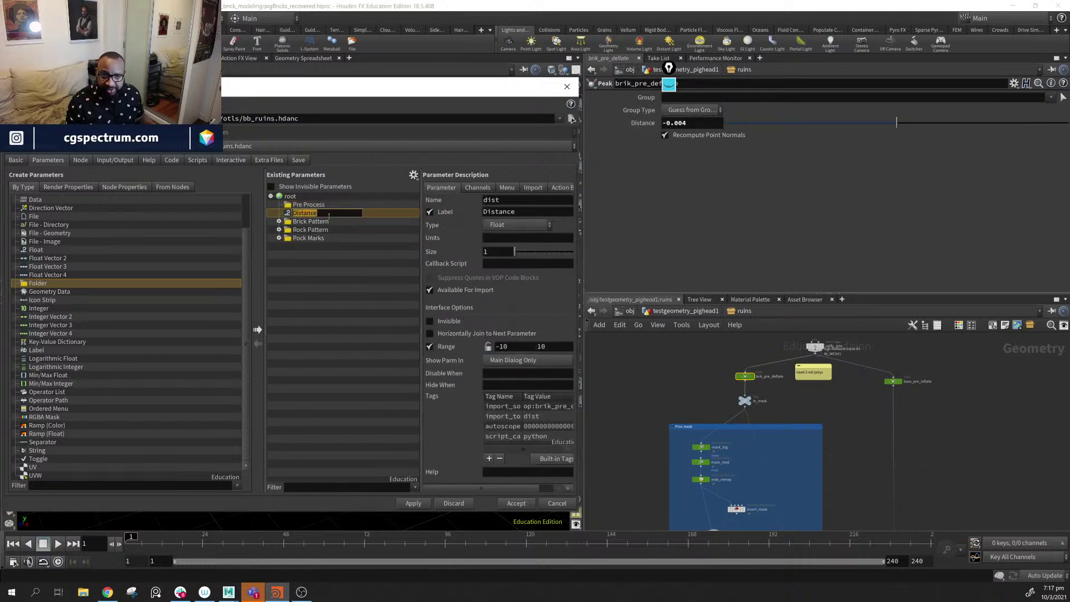
pyautogui.press('Return')
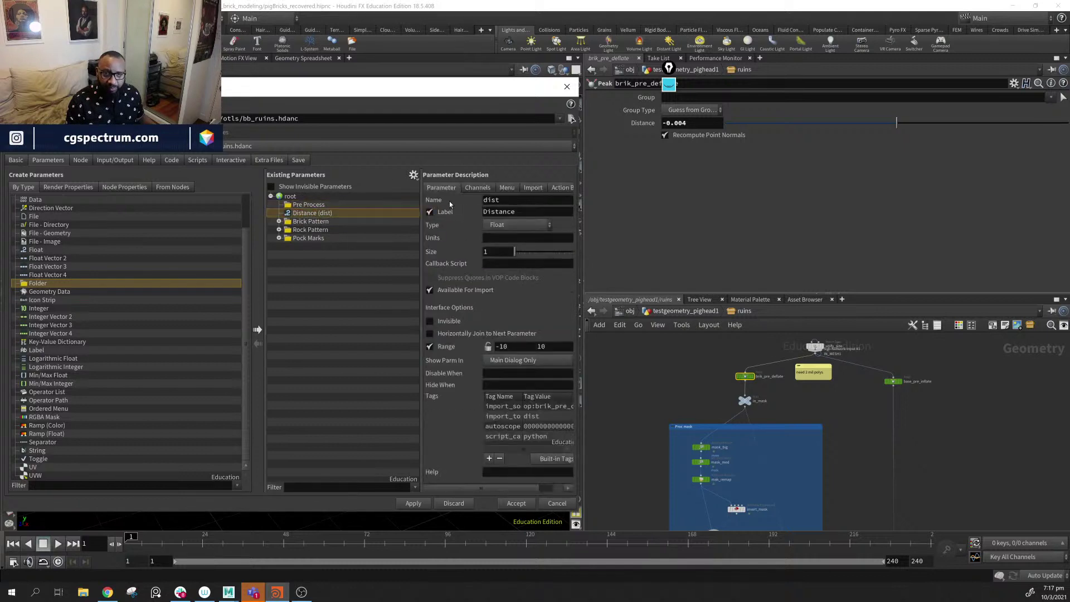
# - Name the added Distance parameter preDeflate and label it Pre Deflate
pyautogui.doubleClick(515, 201)
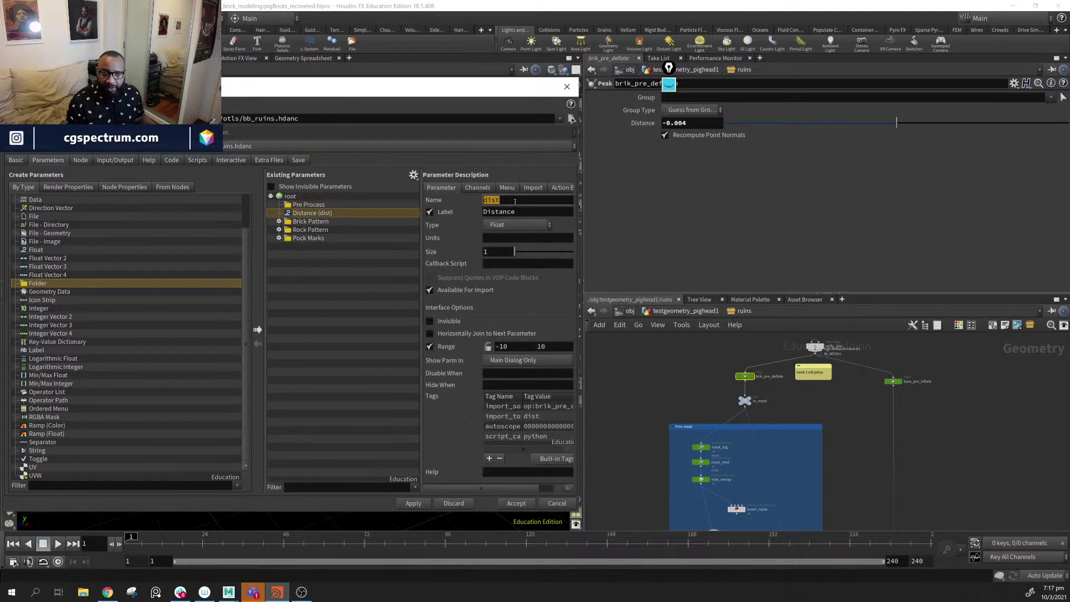
pyautogui.write('pr')
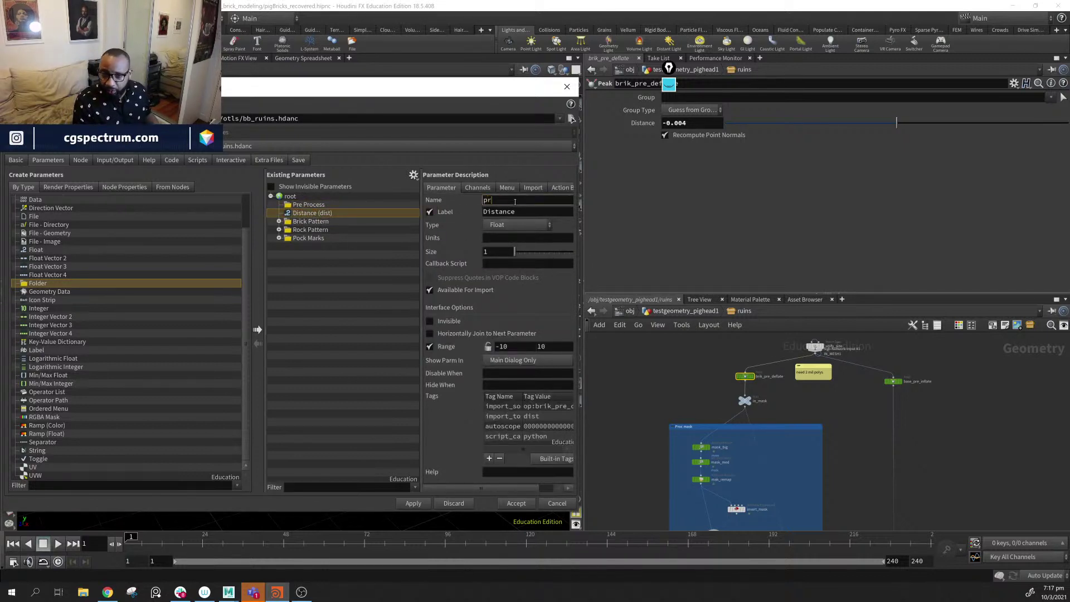
pyautogui.write('eDeflate')
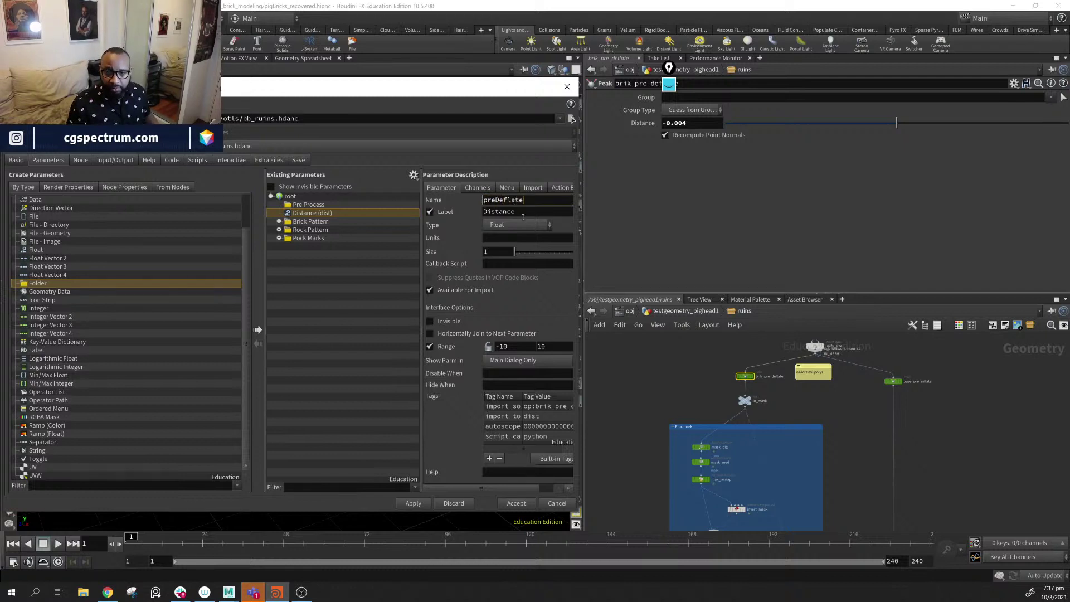
pyautogui.press('Tab')
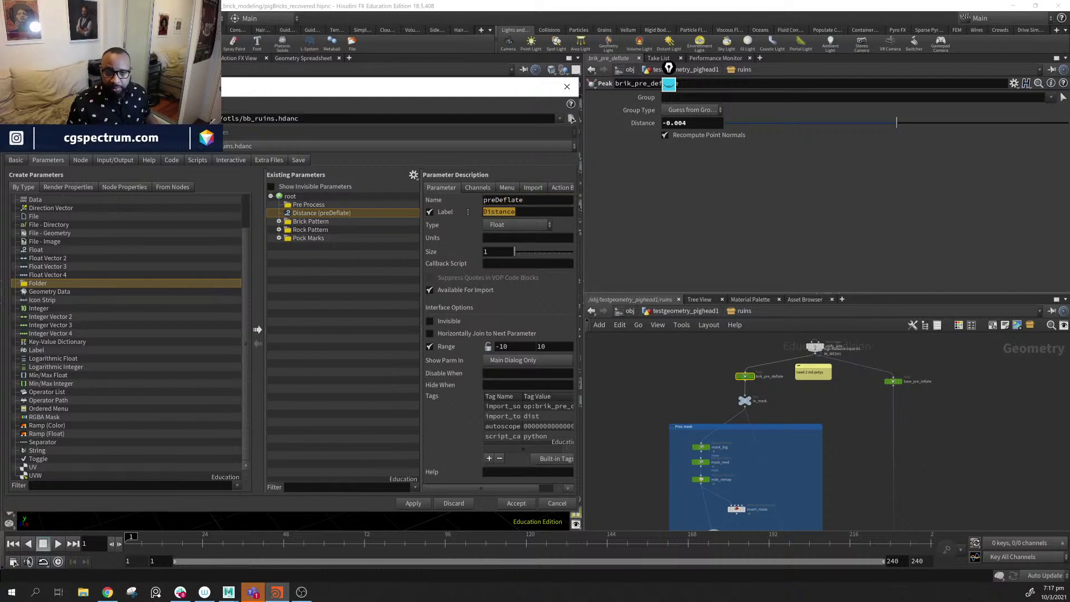
pyautogui.write('Pre')
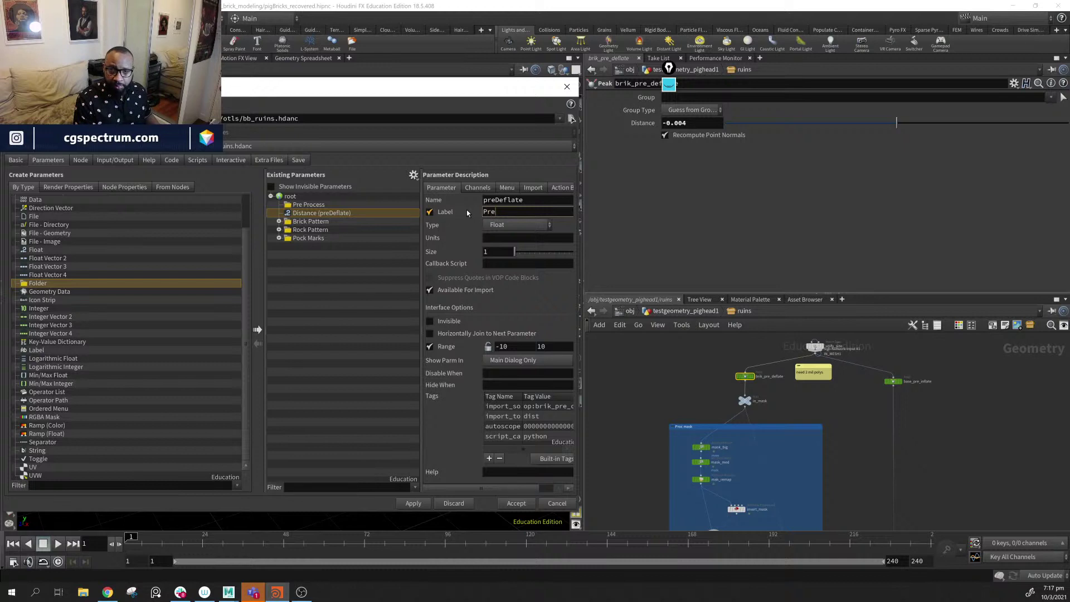
pyautogui.write(' Defl')
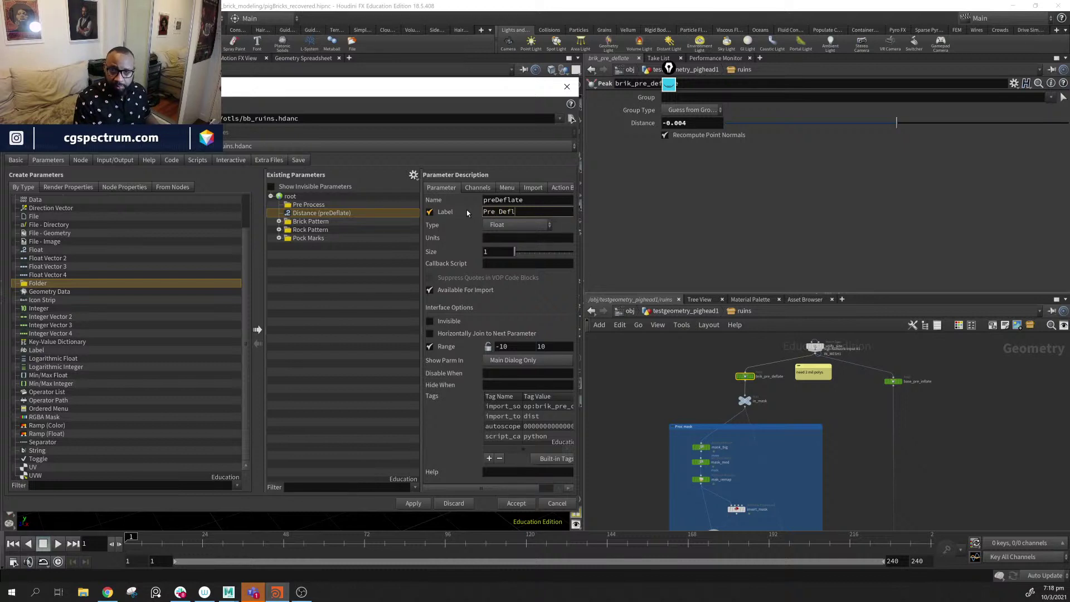
pyautogui.write('ate')
pyautogui.press('Return')
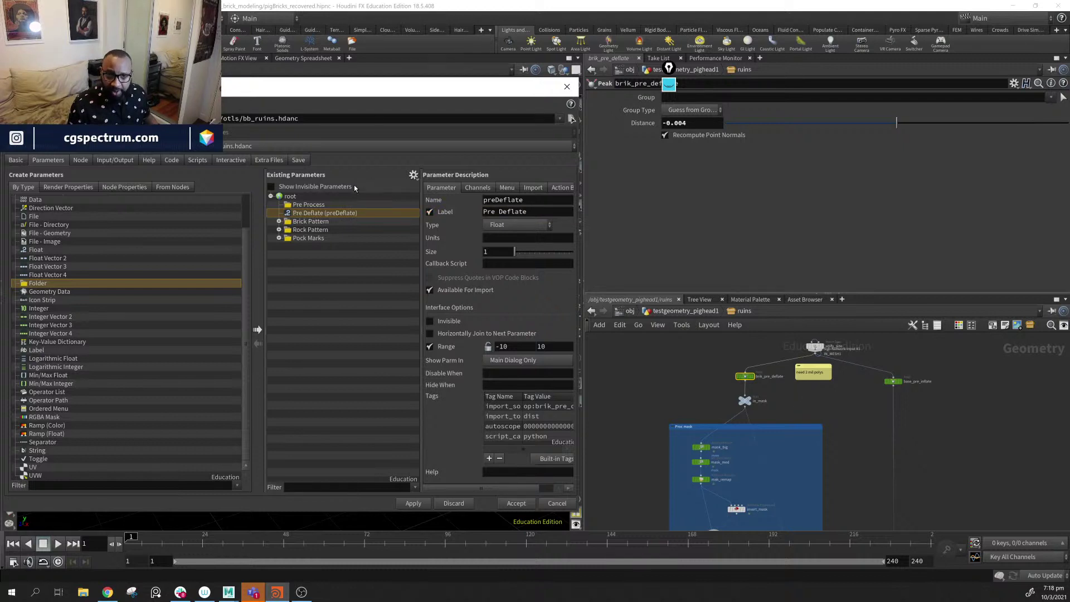
# - Add base_pre_inflate's Distance to the Pre Process folder and move Pre Deflate into the same folder below it
pyautogui.click(892, 382)
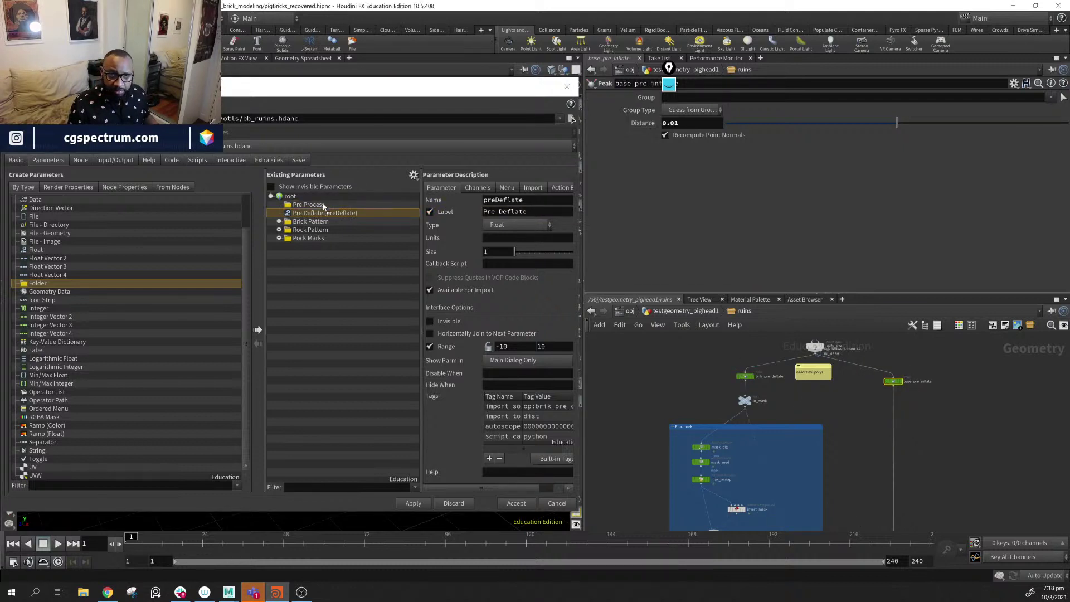
pyautogui.moveTo(314, 205); pyautogui.dragTo(314, 205)
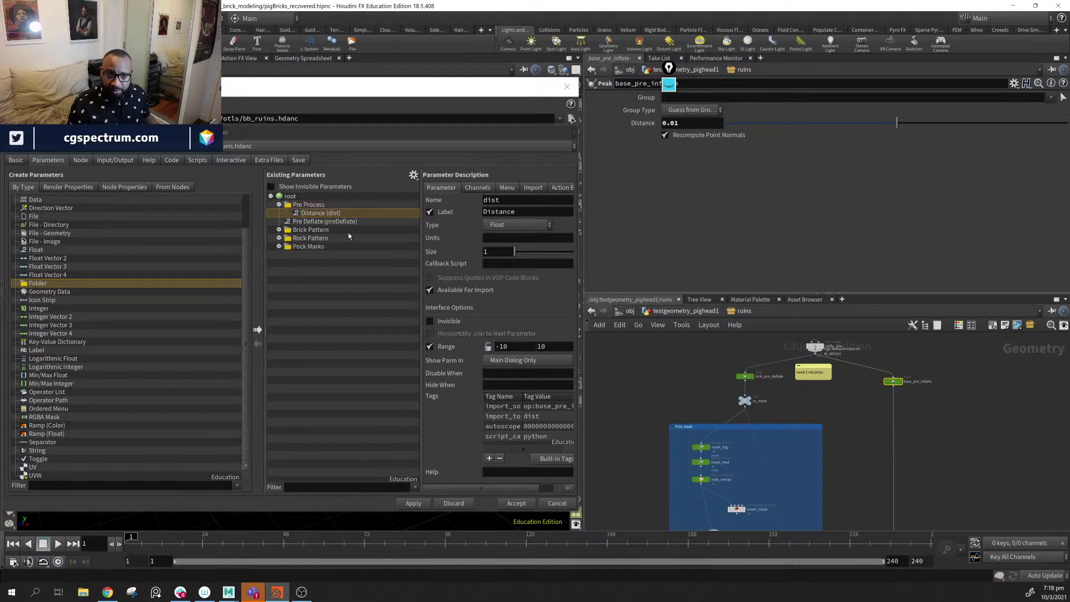
pyautogui.click(329, 221)
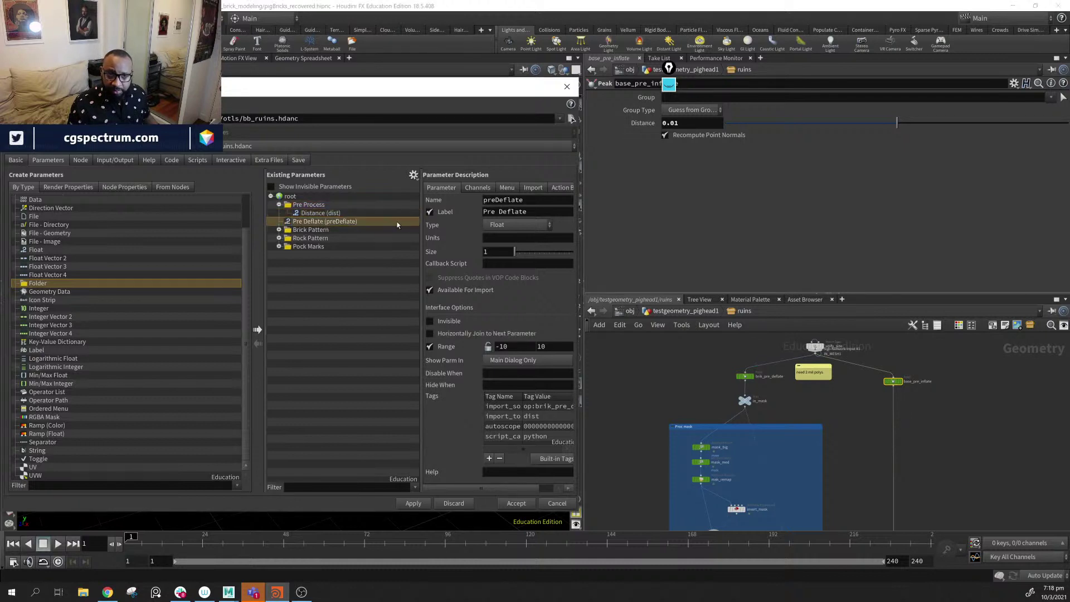
pyautogui.click(279, 205)
pyautogui.click(279, 204)
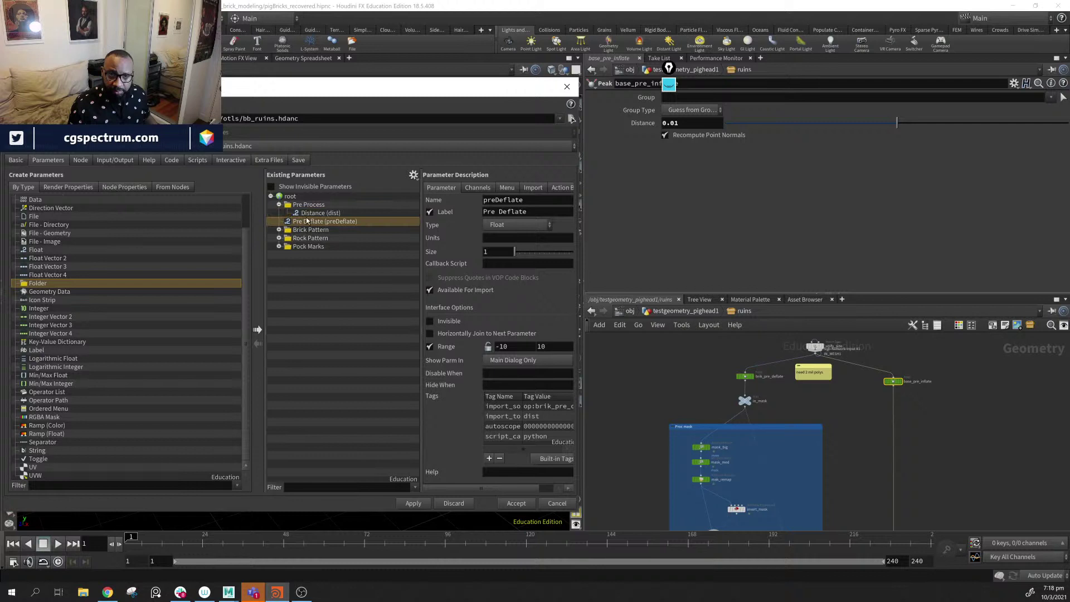
pyautogui.moveTo(328, 223); pyautogui.dragTo(334, 216)
pyautogui.click(337, 223)
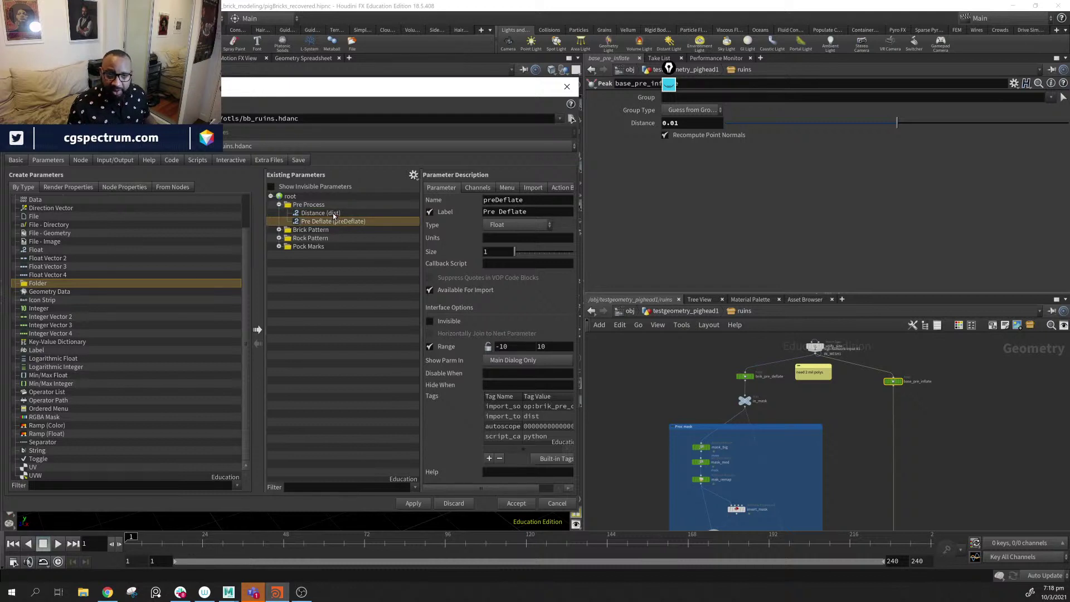
# - Name the base_pre_inflate Distance parameter preInflate and label it Pre Inflate
pyautogui.click(333, 213)
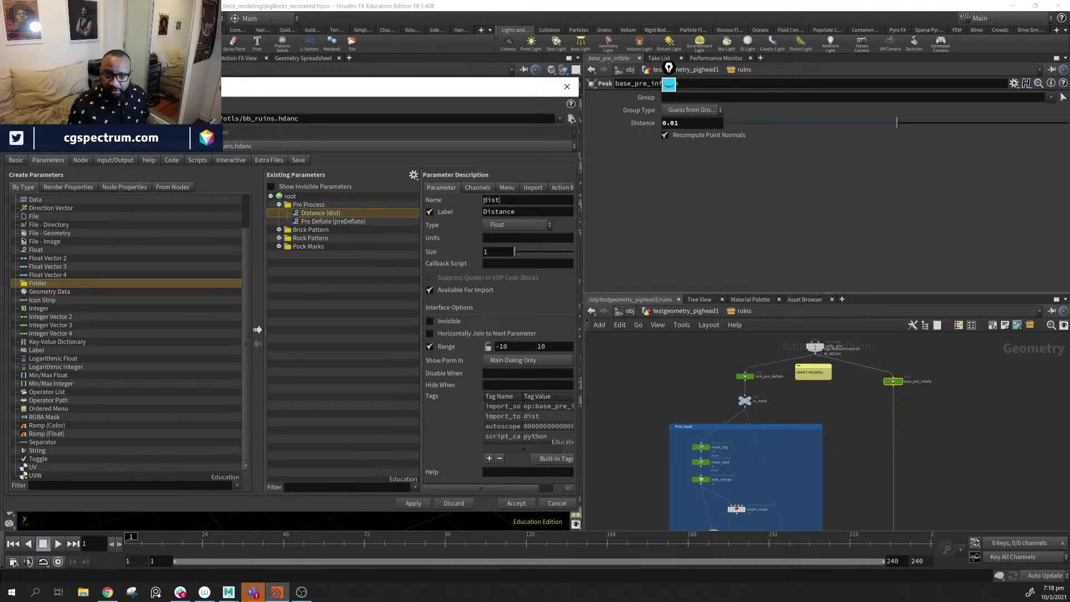
pyautogui.doubleClick(484, 200)
pyautogui.write('preI')
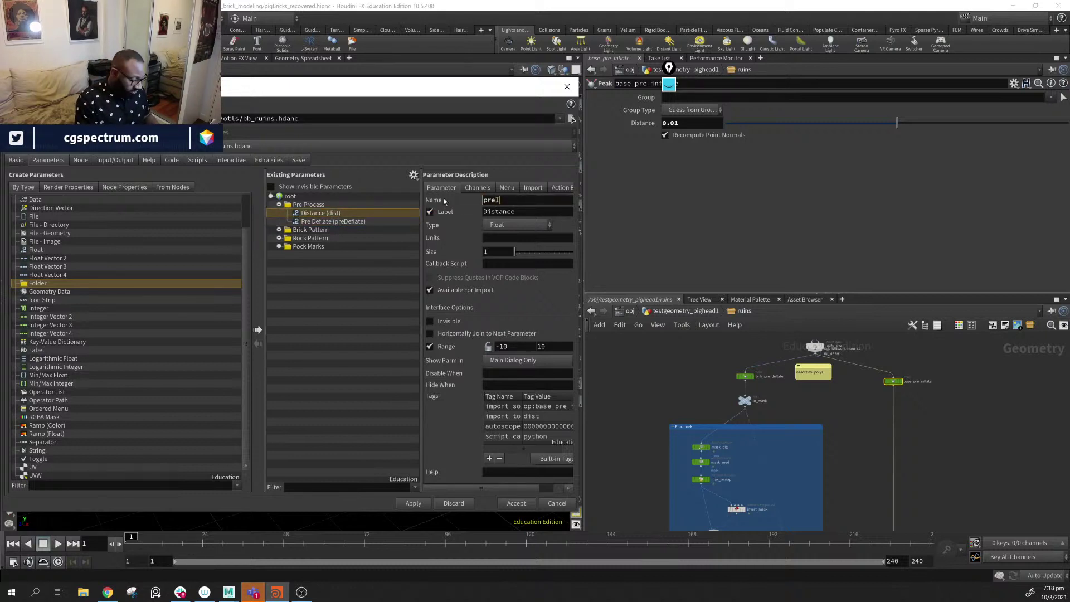
pyautogui.write('nflate')
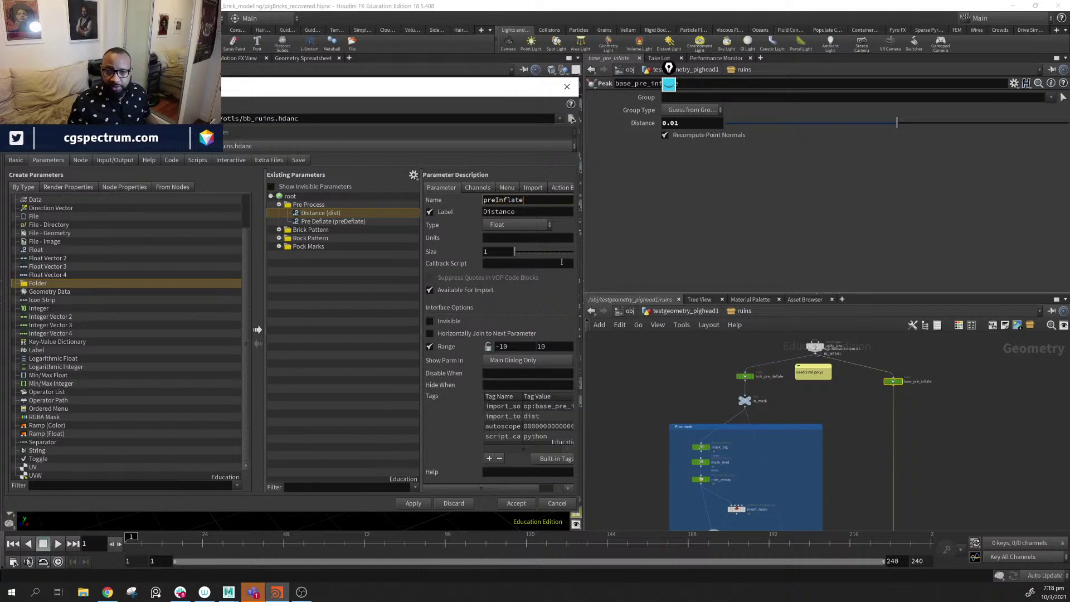
pyautogui.press('Tab')
pyautogui.write('P')
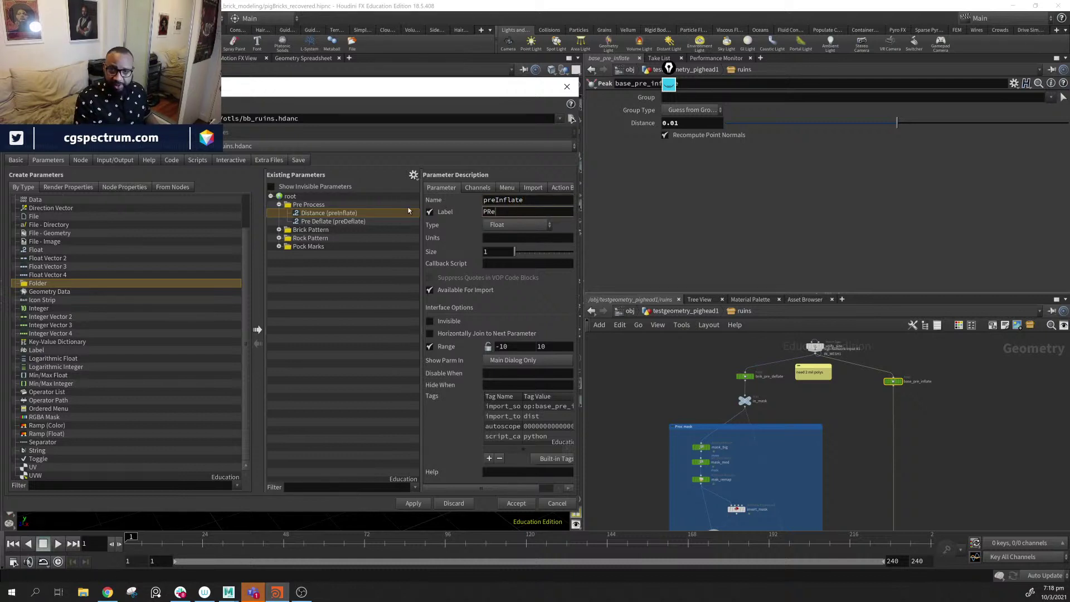
pyautogui.write('re Inflate')
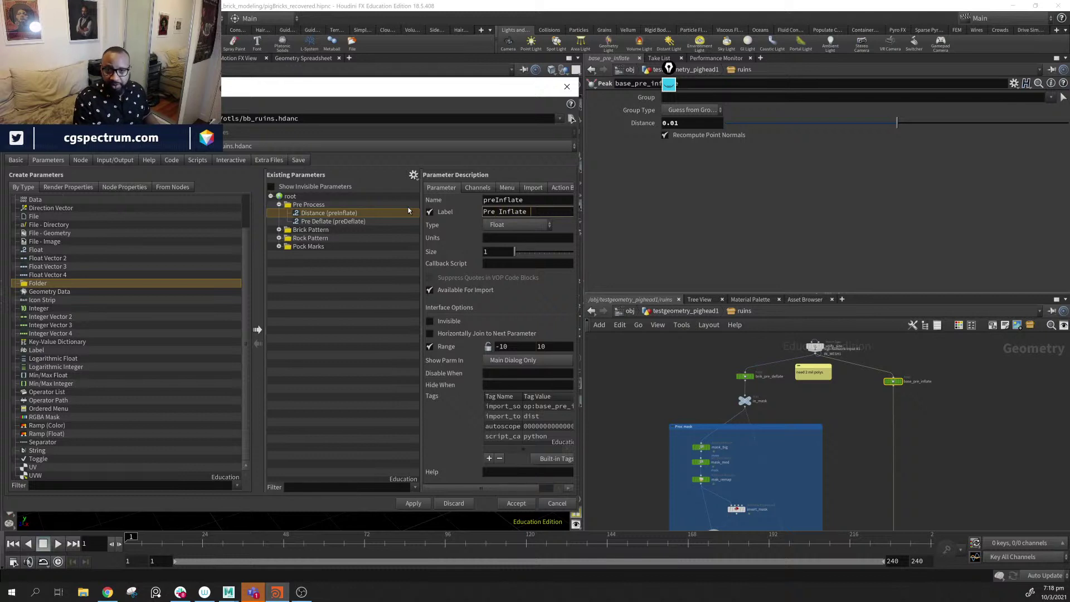
pyautogui.press('Return')
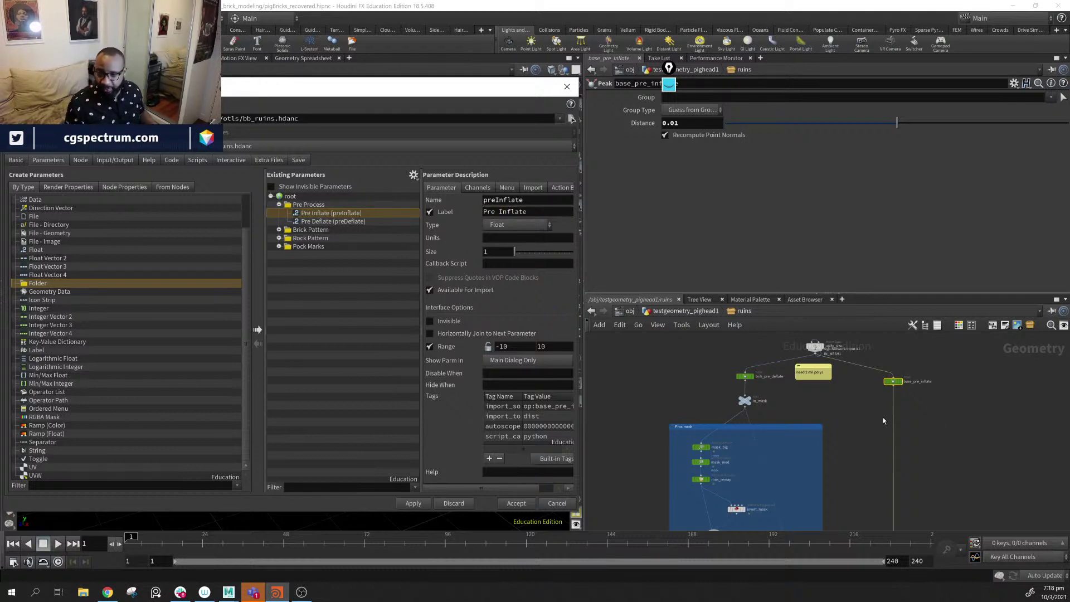
pyautogui.moveTo(843, 428); pyautogui.dragTo(855, 384, button='middle')
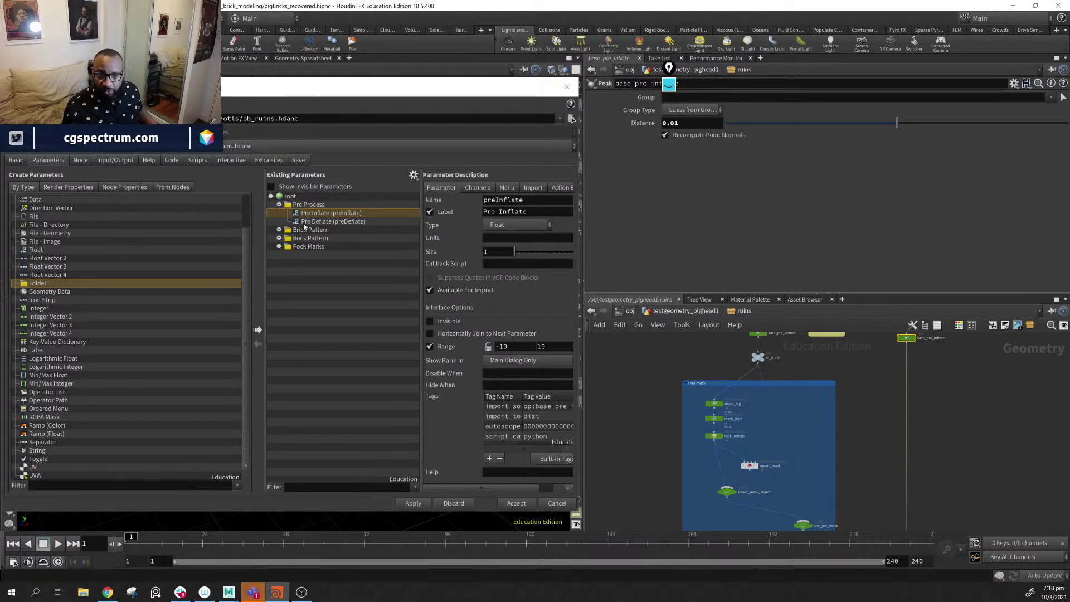
# - Add the Blurring Iterations parameter of the pre_P_blur node to the Pre Process folder, below Pre Deflate
pyautogui.moveTo(792, 435); pyautogui.dragTo(778, 517, button='middle')
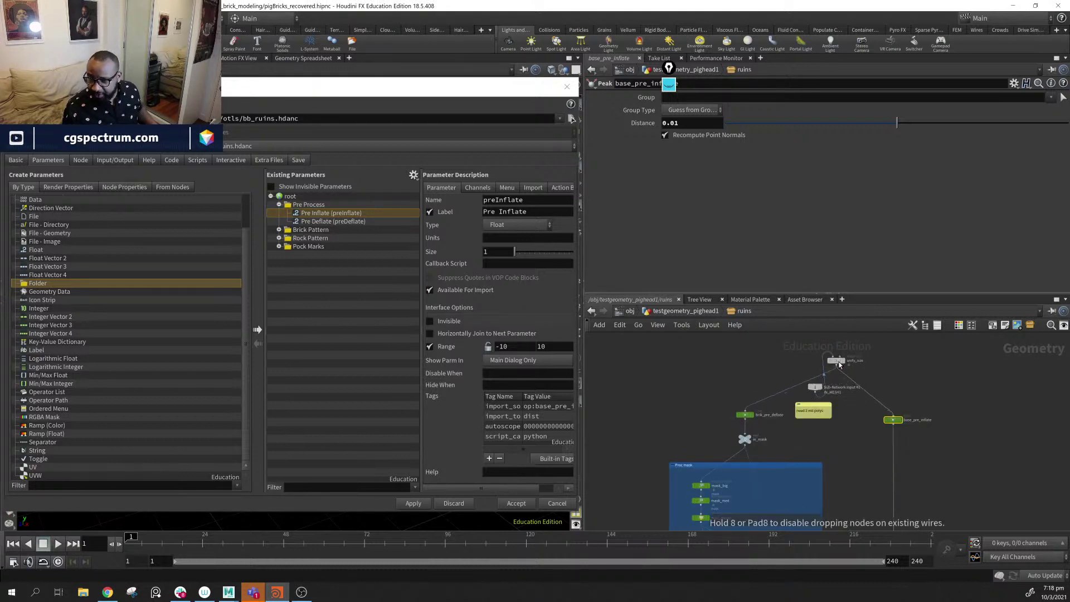
pyautogui.moveTo(831, 361); pyautogui.dragTo(827, 382)
pyautogui.moveTo(845, 419); pyautogui.dragTo(824, 357, button='middle')
pyautogui.moveTo(802, 479); pyautogui.dragTo(765, 440, button='middle')
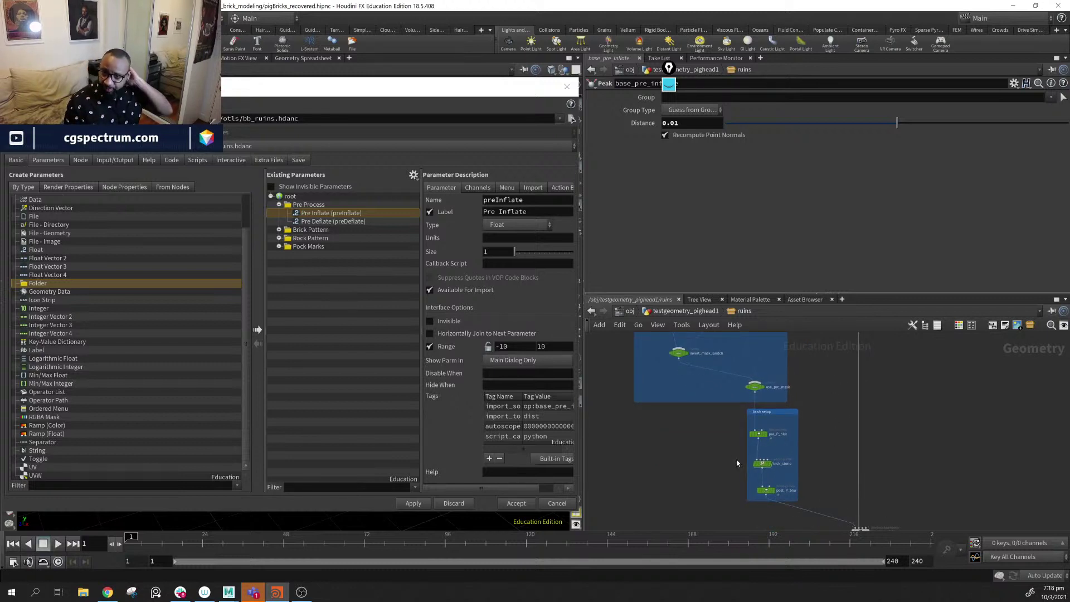
pyautogui.click(758, 435)
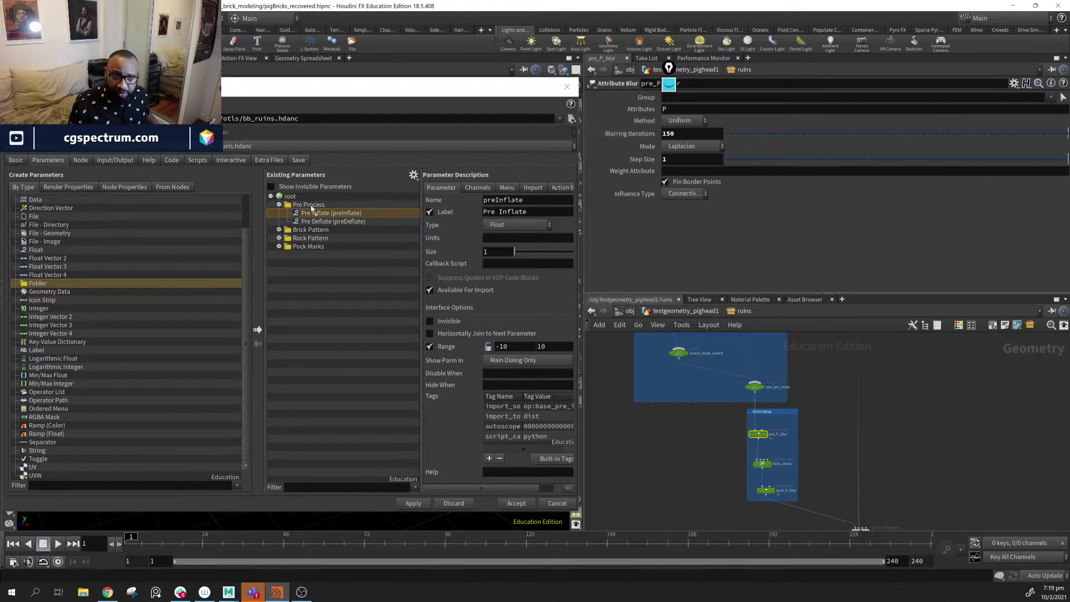
pyautogui.moveTo(311, 209); pyautogui.dragTo(343, 233)
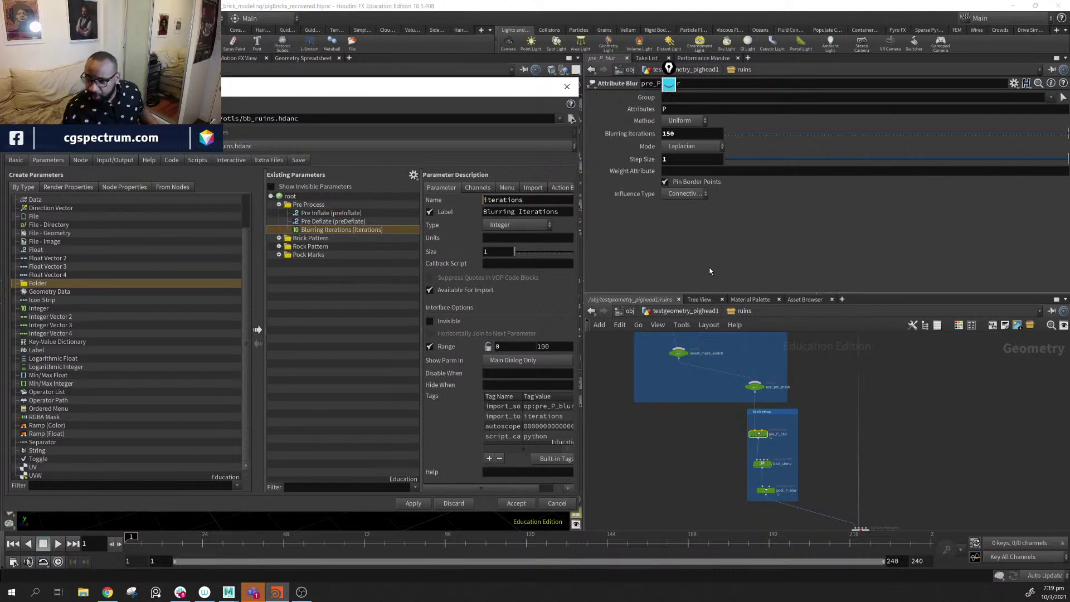
# - Name the Blurring Iterations parameter taken from pre_P_blur preBlurIterations
pyautogui.write('preBl')
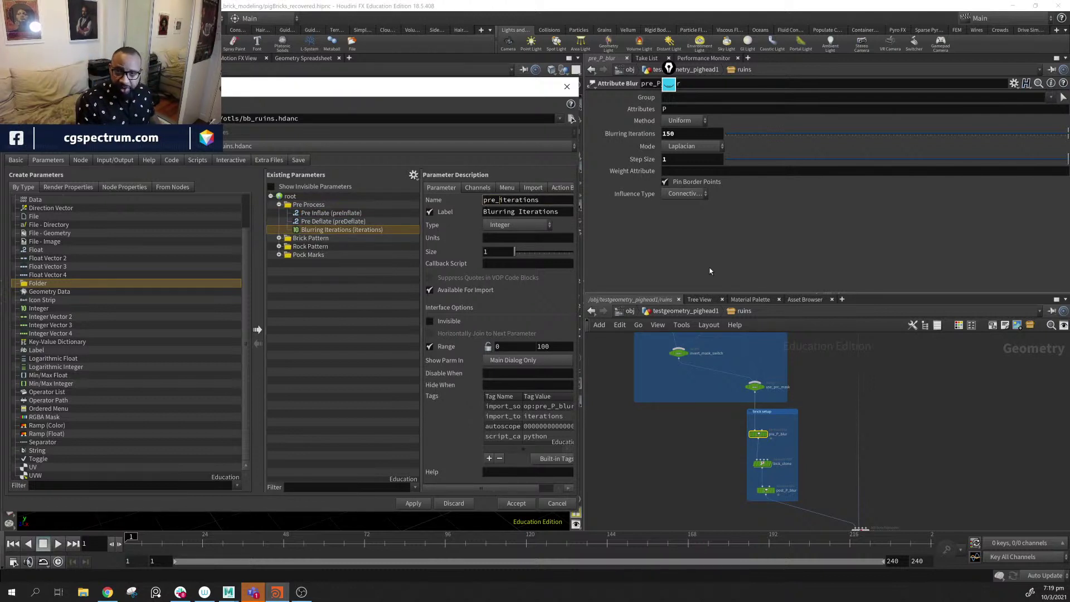
pyautogui.write('u')
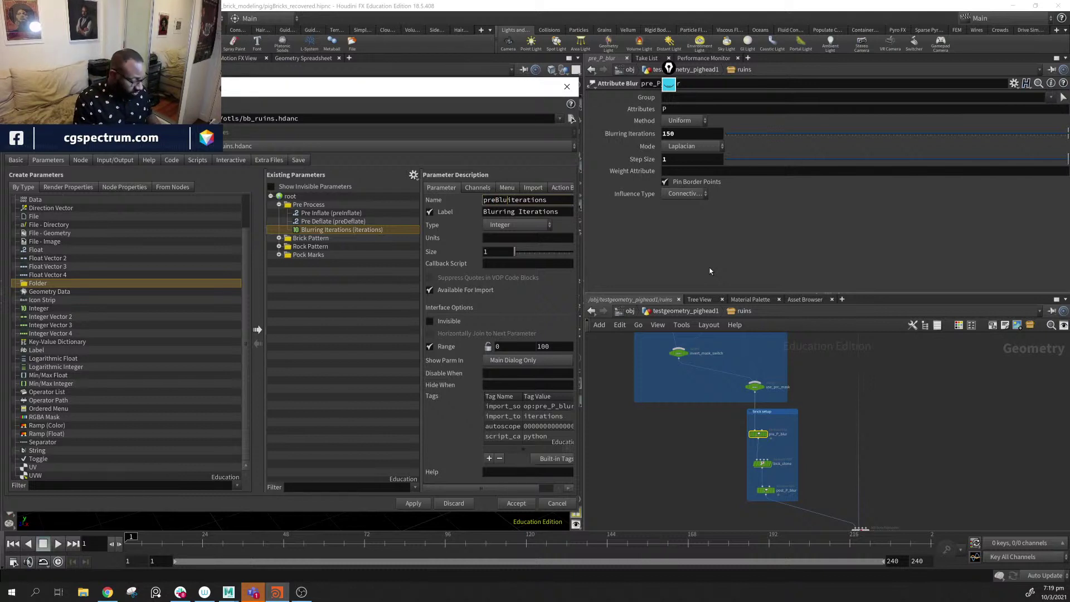
pyautogui.write('r')
pyautogui.press('Delete')
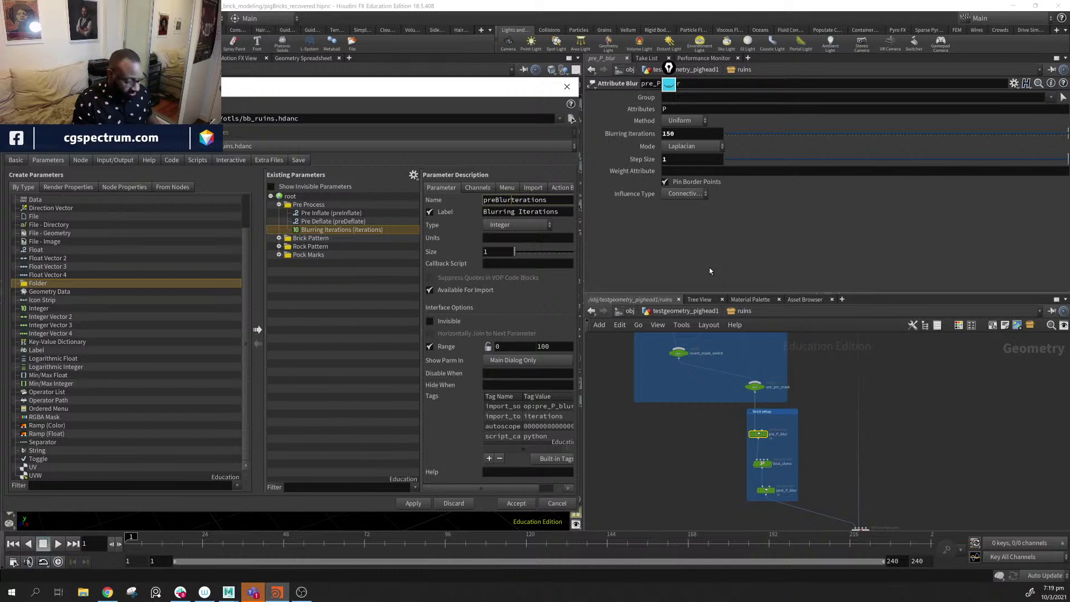
pyautogui.write('I')
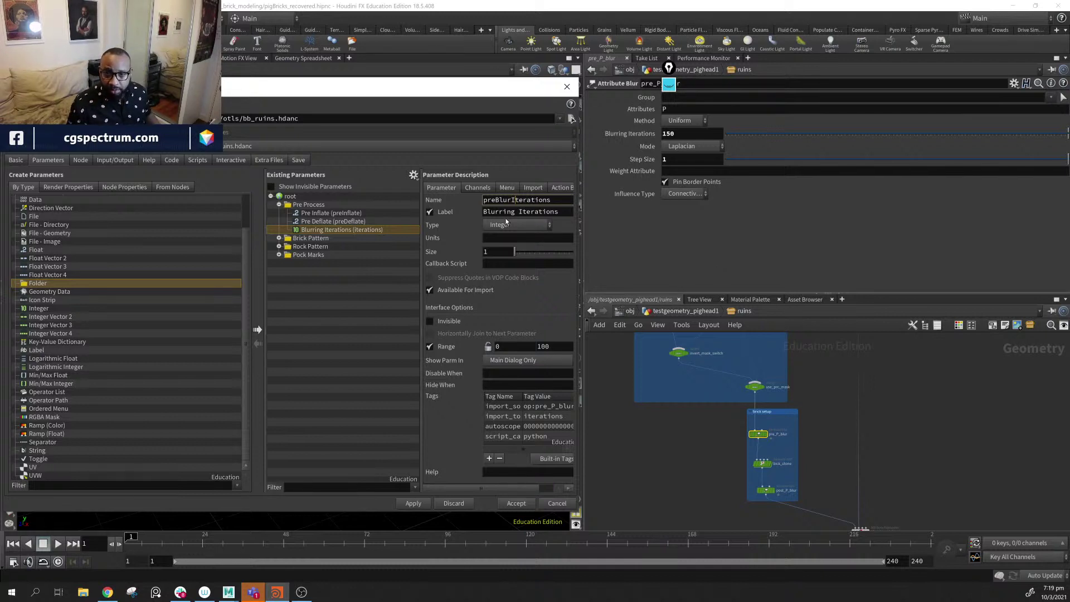
pyautogui.press('Return')
# - Label the preBlurIterations parameter Pre Blurring Iterations
pyautogui.click(484, 212)
pyautogui.write('PRe')
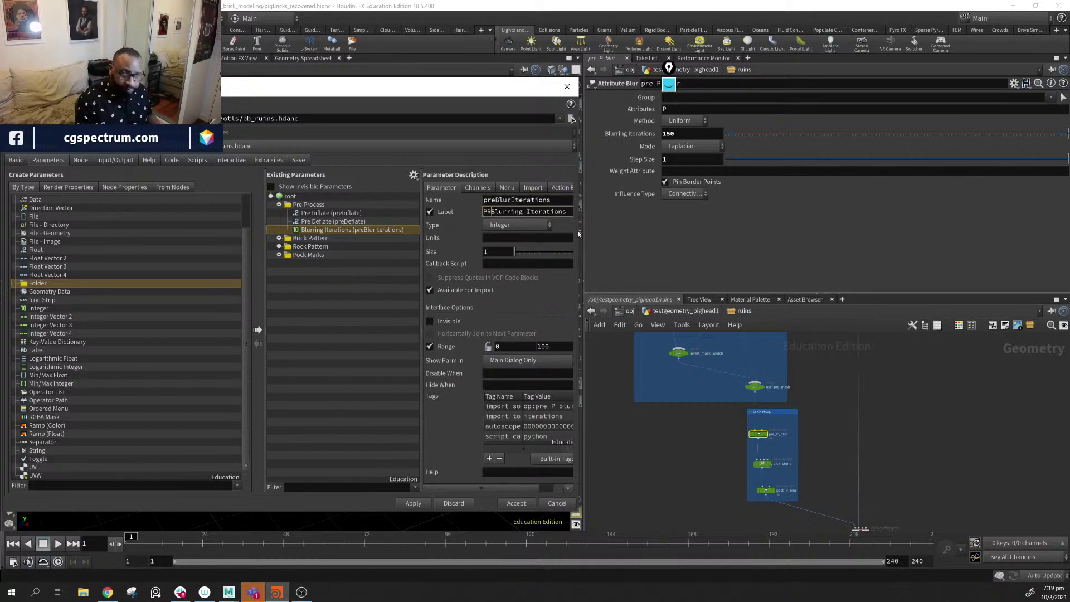
pyautogui.press('BackSpace')
pyautogui.press('BackSpace')
pyautogui.press('BackSpace')
pyautogui.write('re')
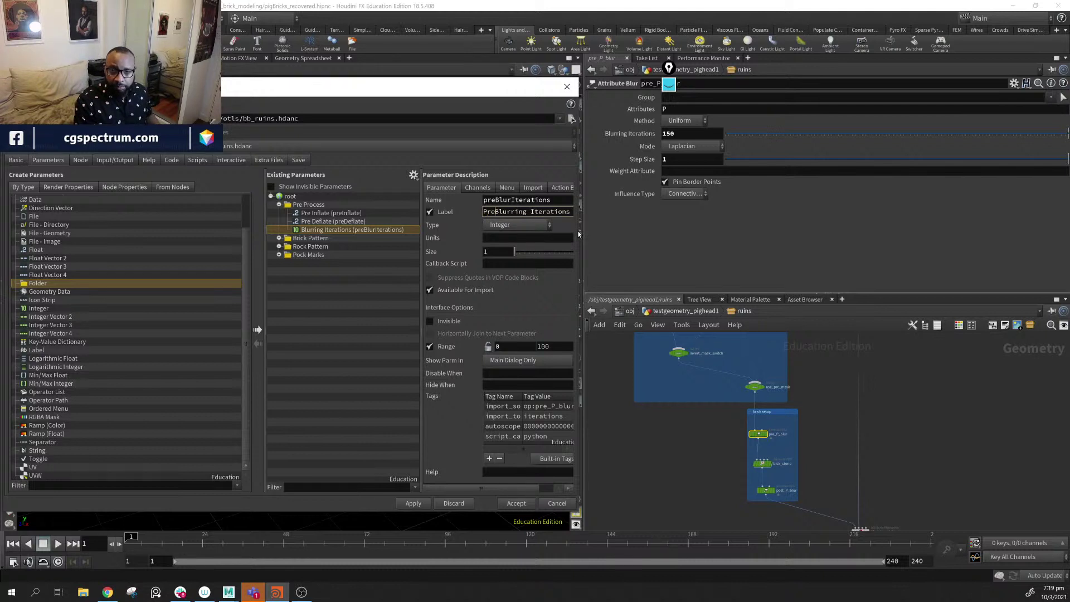
pyautogui.press('Return')
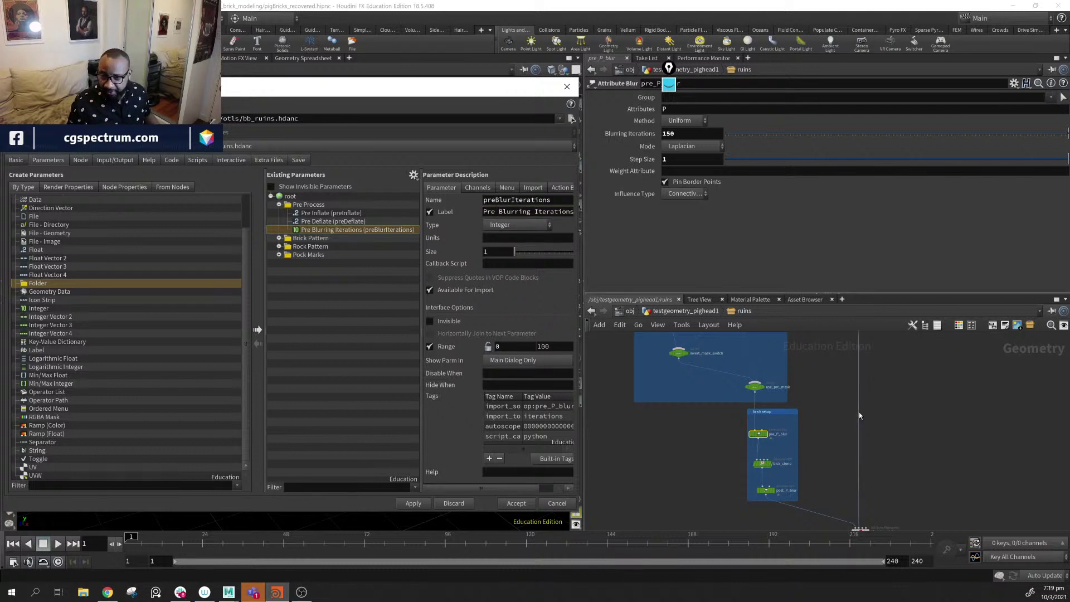
# - Add the Step Size parameter of the pre_P_blur node to the Pre Process folder, below Pre Blurring Iterations
pyautogui.moveTo(773, 500); pyautogui.dragTo(772, 474, button='middle')
pyautogui.moveTo(767, 466)
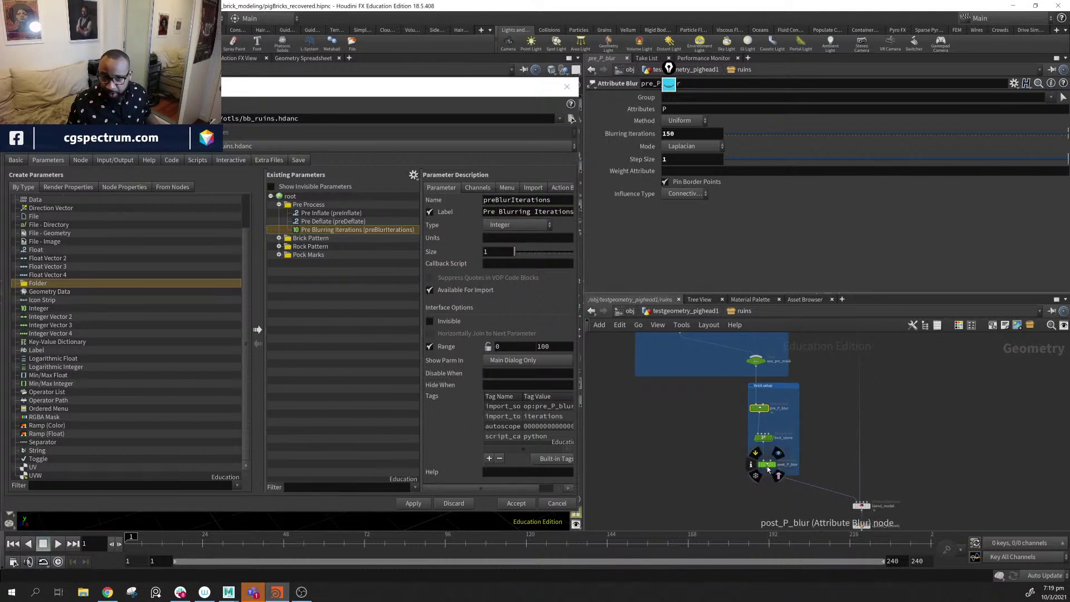
pyautogui.click(767, 466)
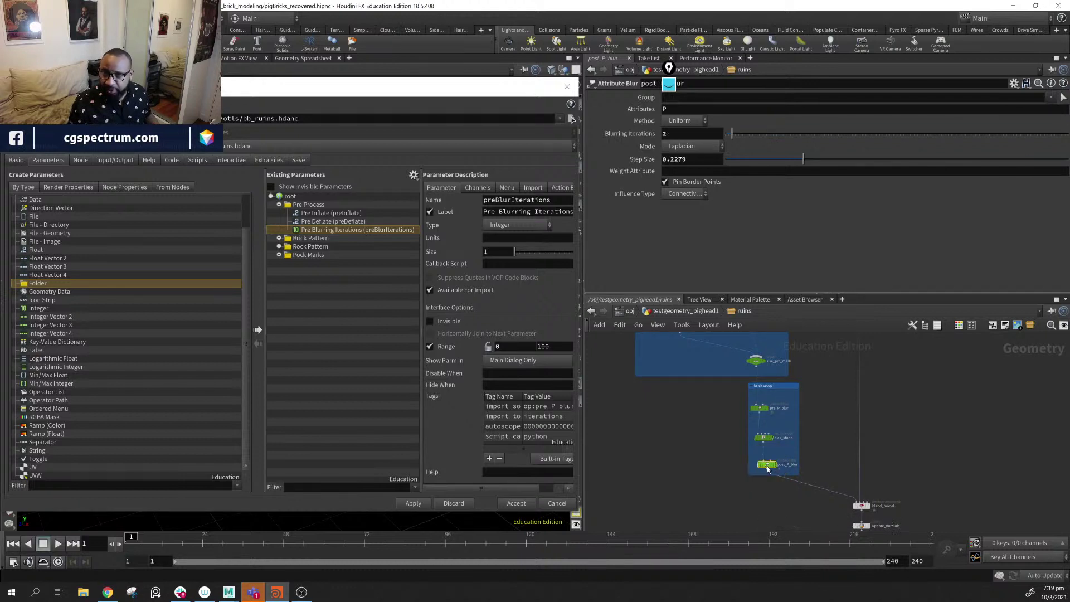
pyautogui.click(759, 407)
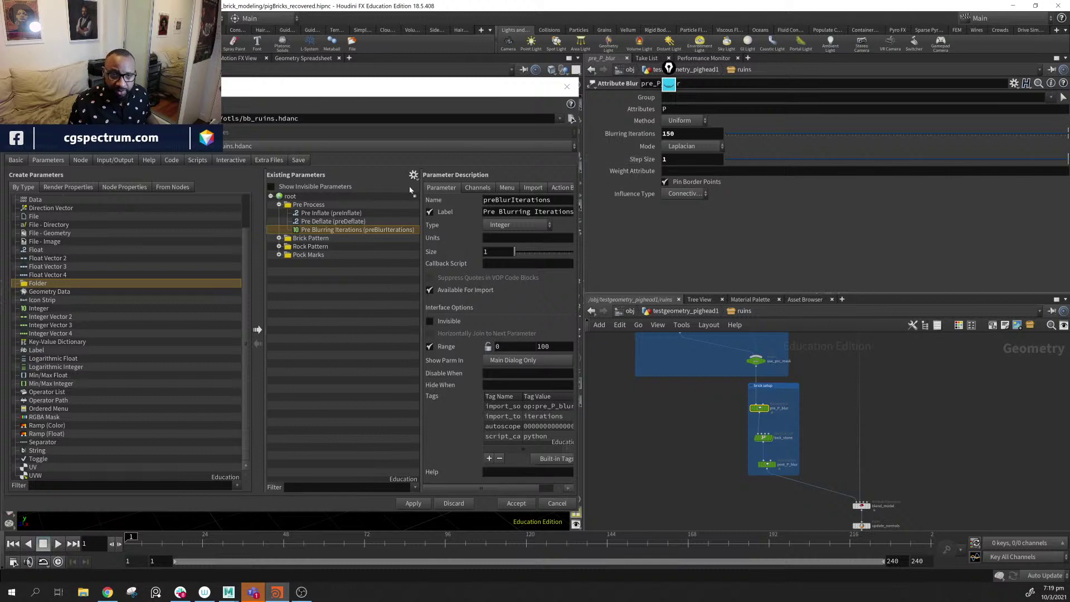
pyautogui.moveTo(356, 230); pyautogui.dragTo(322, 205)
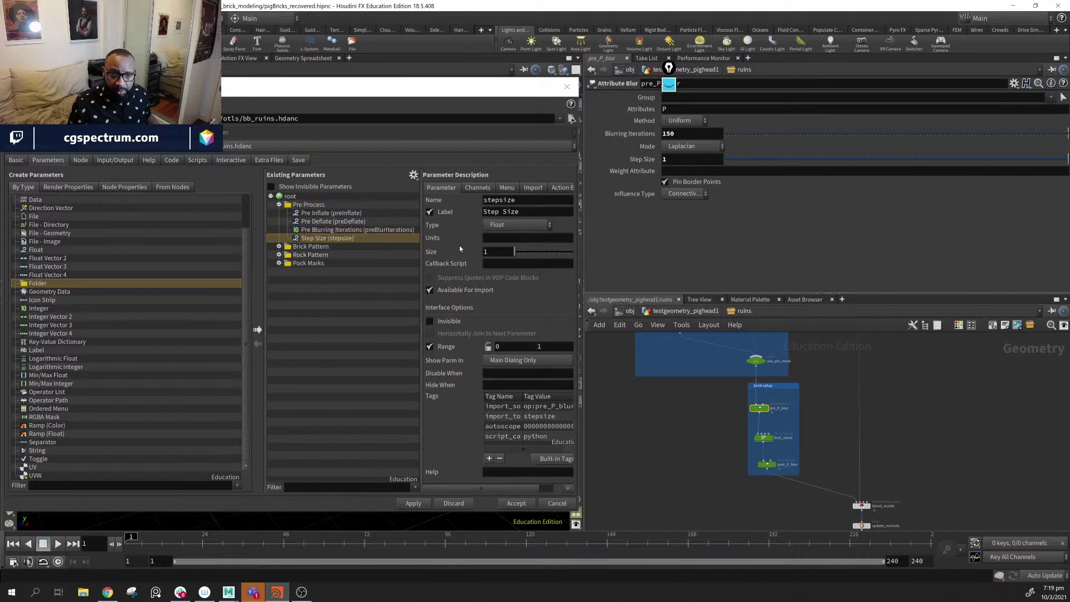
# - Name the added Step Size parameter preBlurstepsize, reusing the preBlur prefix from preBlurIterations
pyautogui.click(344, 229)
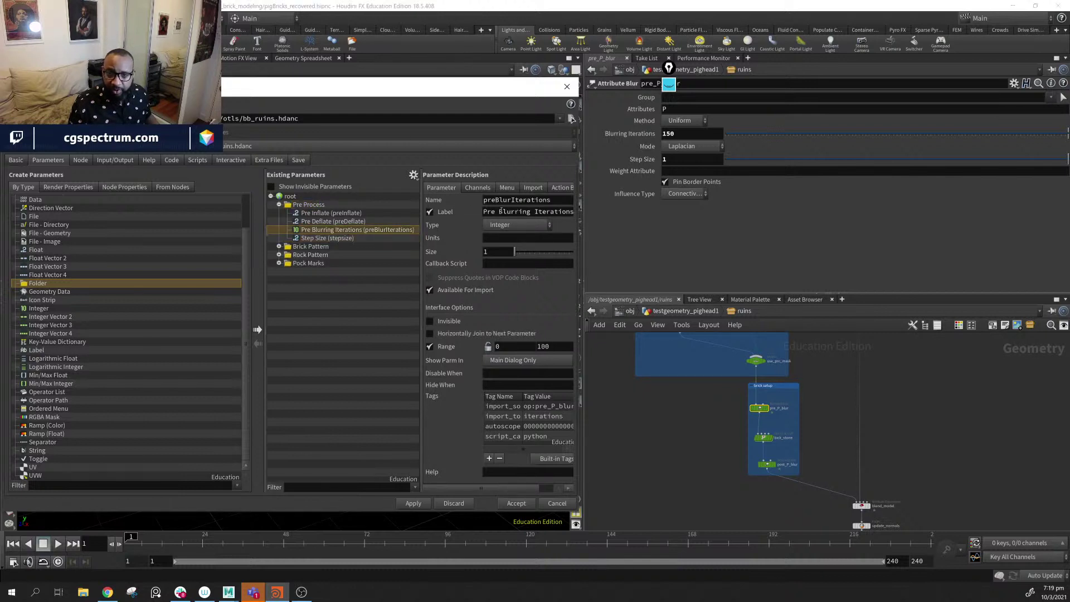
pyautogui.moveTo(514, 201); pyautogui.dragTo(481, 201)
pyautogui.hotkey('ctrl', 'c')
pyautogui.click(344, 238)
pyautogui.click(483, 201)
pyautogui.hotkey('ctrl', 'v')
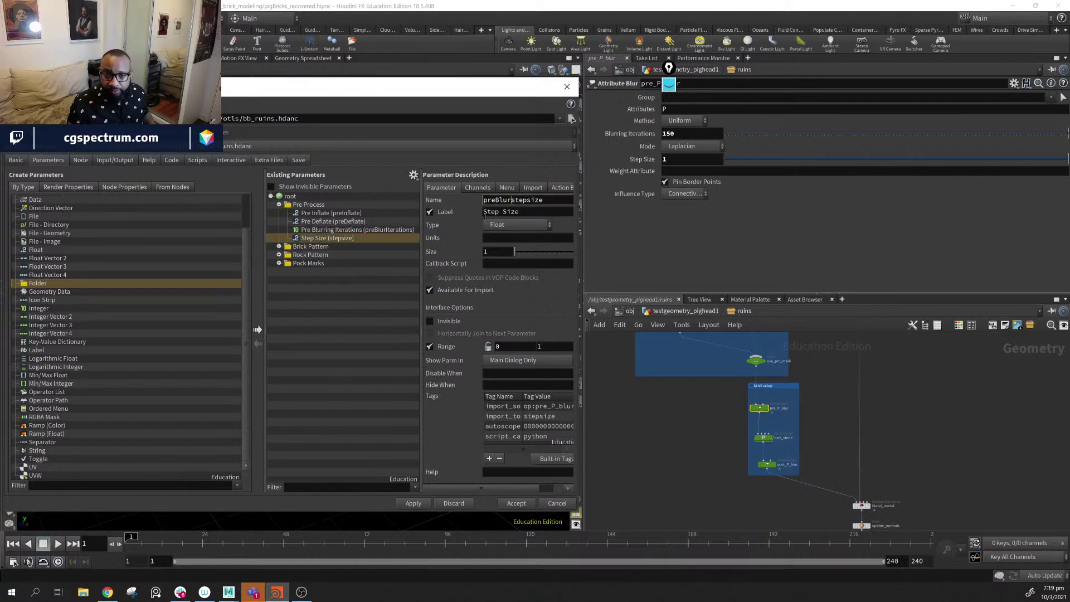
# - Label the preBlurstepsize parameter Pre Blur Step Size
pyautogui.click(503, 213)
pyautogui.press('Home')
pyautogui.write('PR')
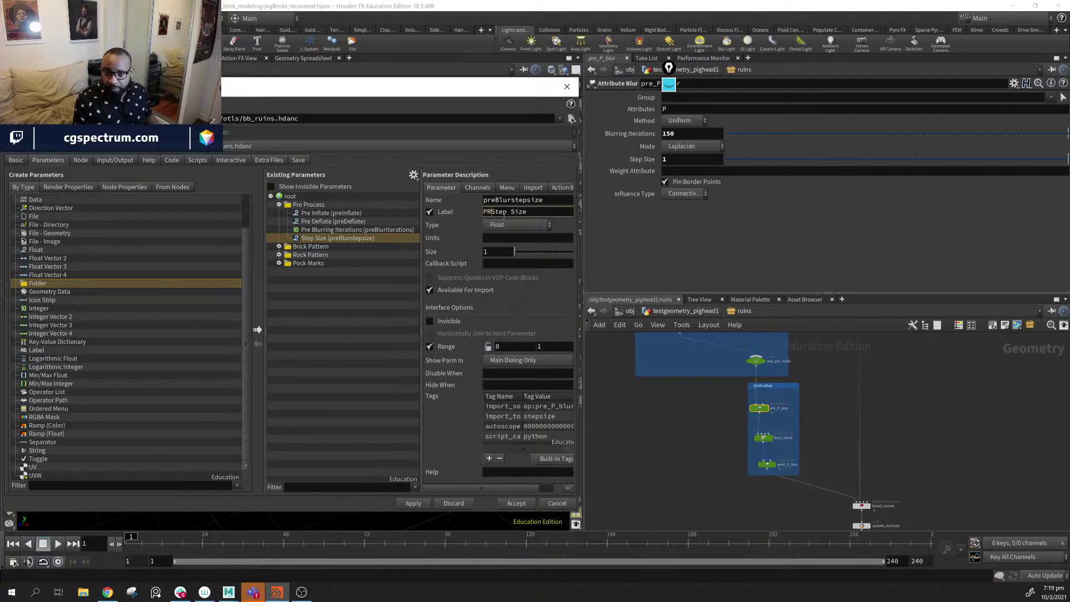
pyautogui.press('BackSpace')
pyautogui.write('re ')
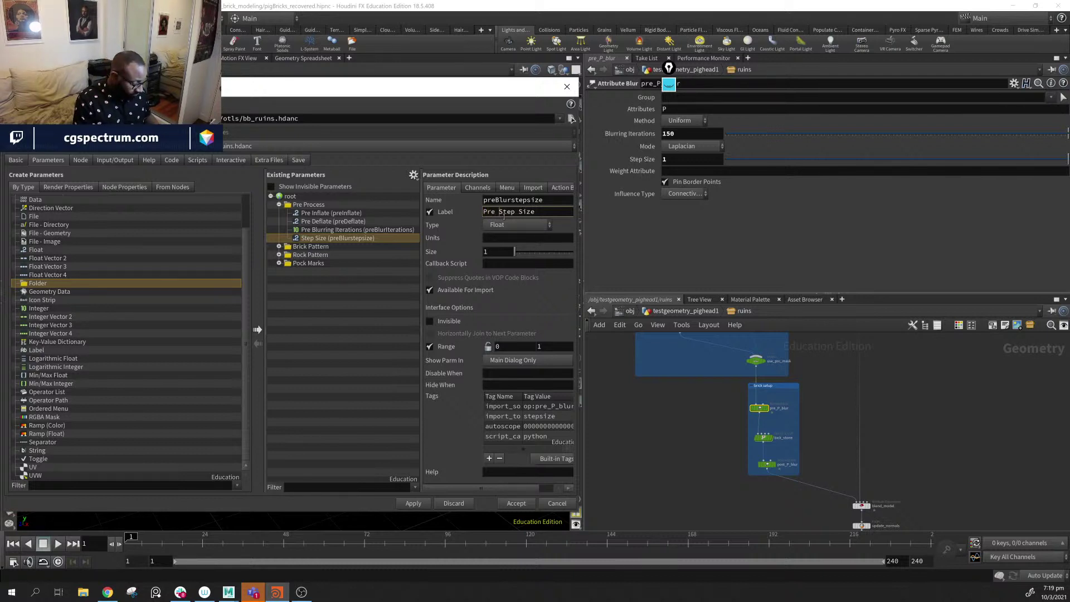
pyautogui.write('Blur')
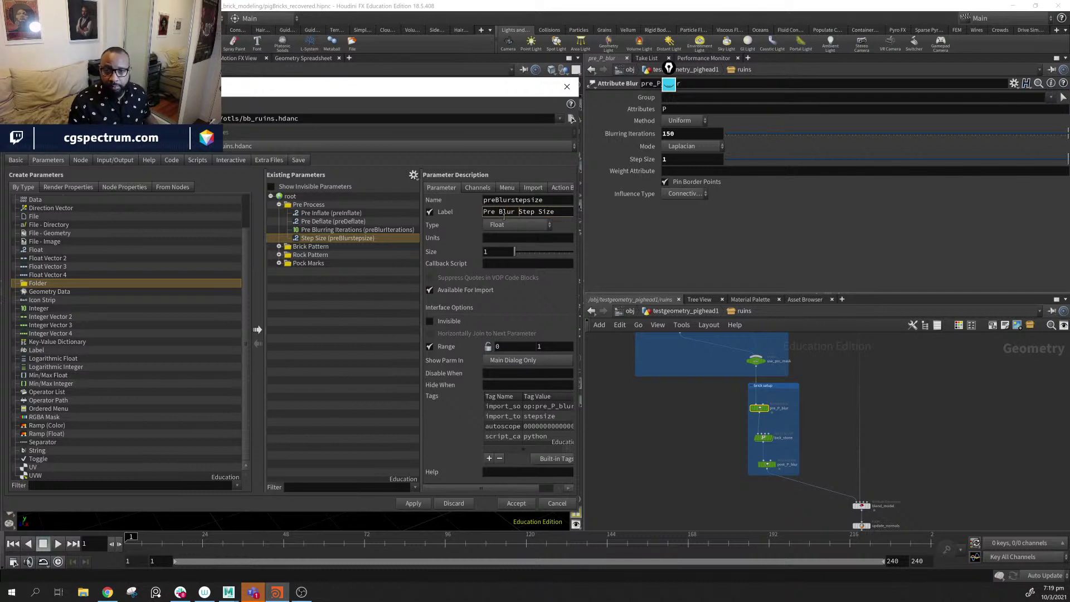
pyautogui.press('BackSpace')
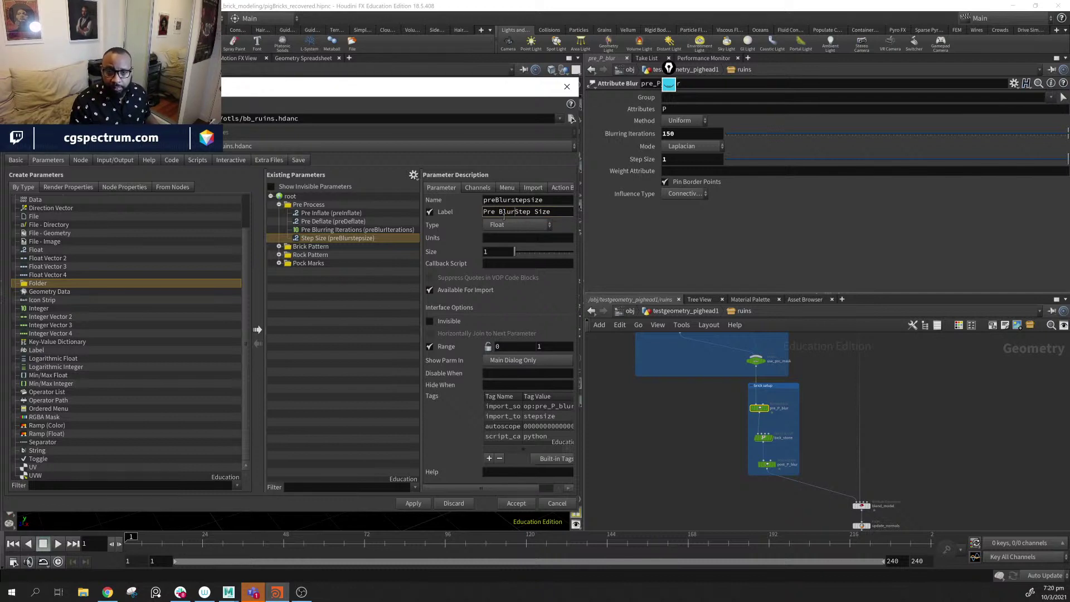
pyautogui.press('Return')
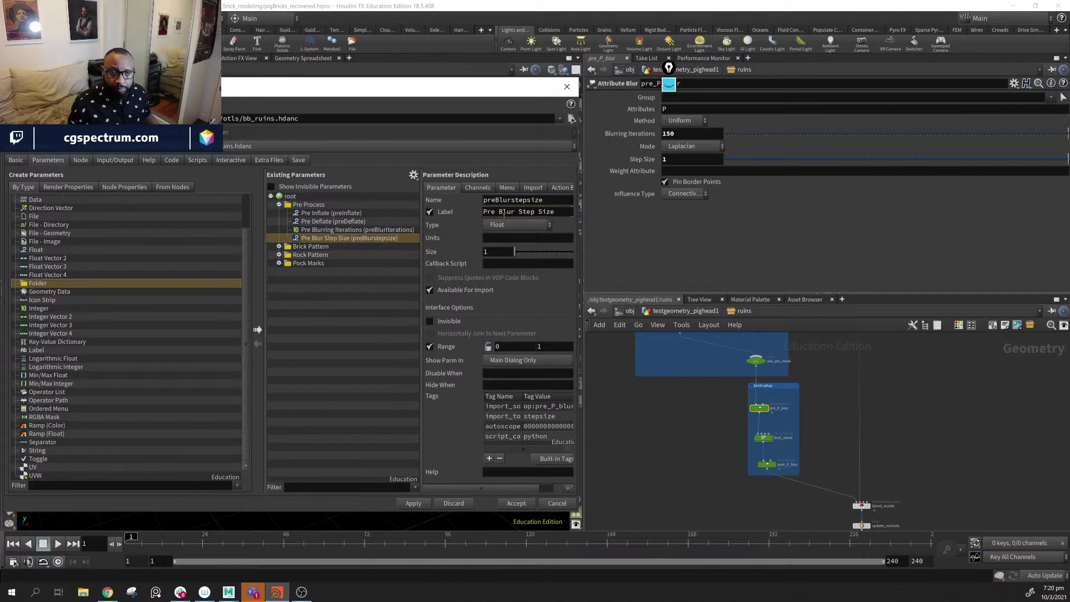
# - Apply the new Pre Process parameters to the bb_ruins asset definition
pyautogui.click(341, 230)
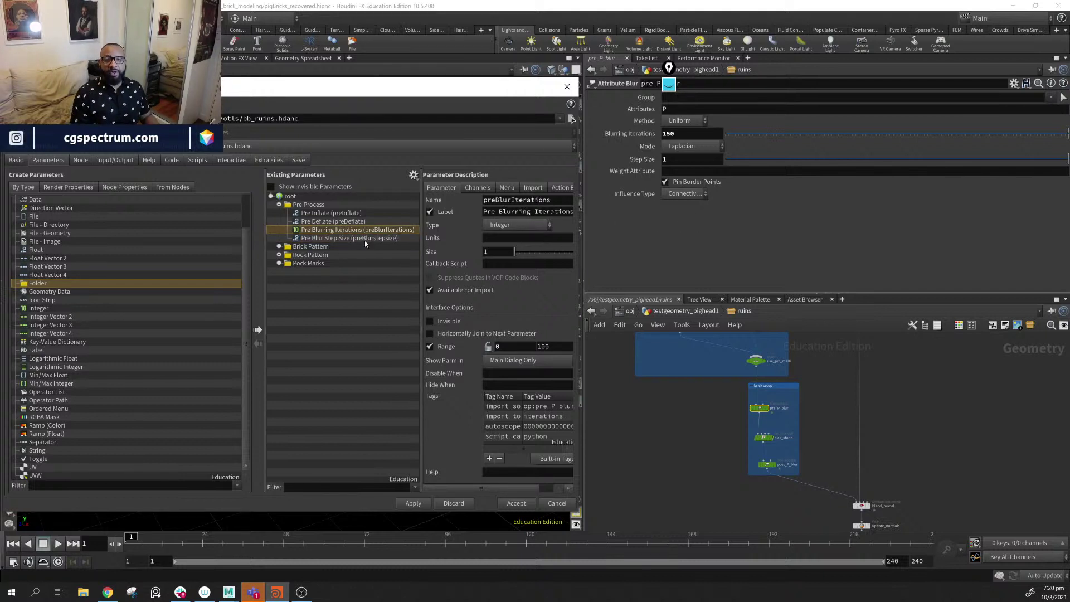
pyautogui.moveTo(364, 240)
pyautogui.mouseDown()
pyautogui.moveTo(312, 239)
pyautogui.moveTo(356, 239)
pyautogui.mouseUp()
pyautogui.click(354, 240)
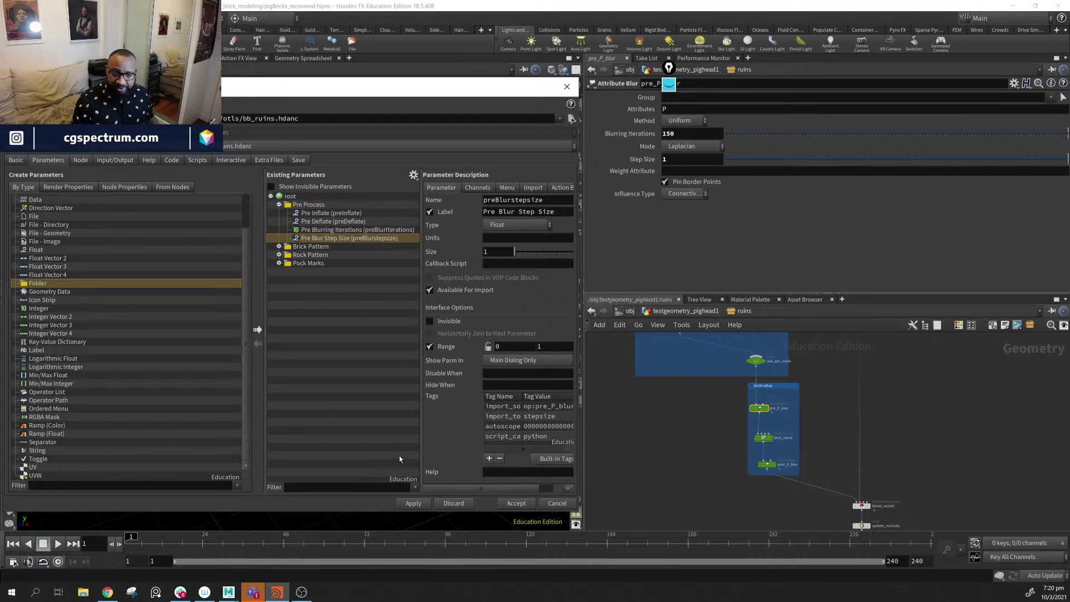
pyautogui.click(414, 503)
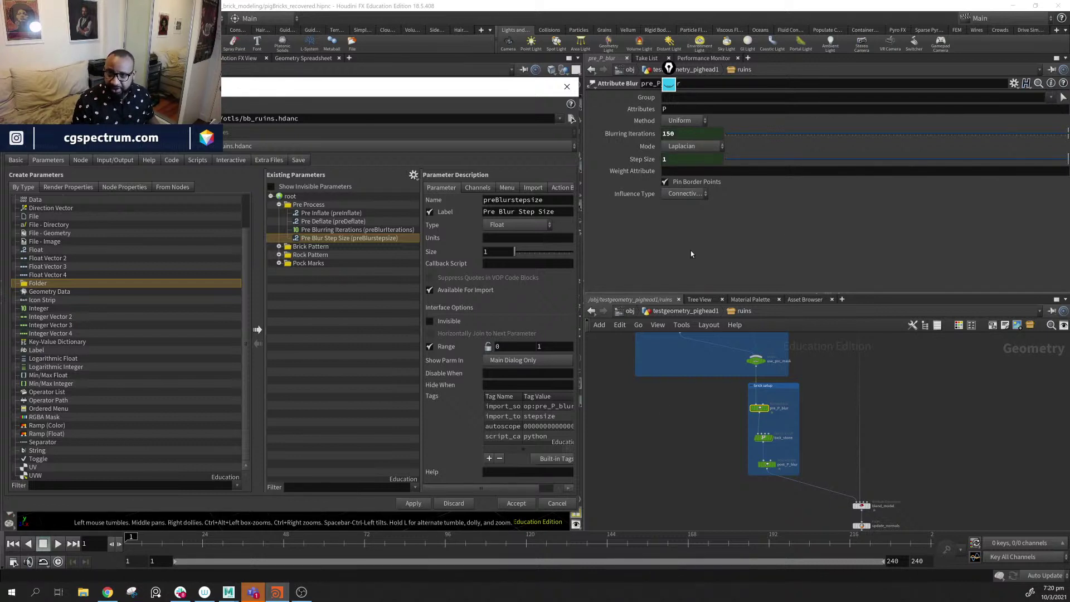
# - Return to the testgeometry_pighead1 network and review the ruins node's Pre Process, Brick Pattern, Rock Pattern and Pock Marks folders
pyautogui.click(684, 311)
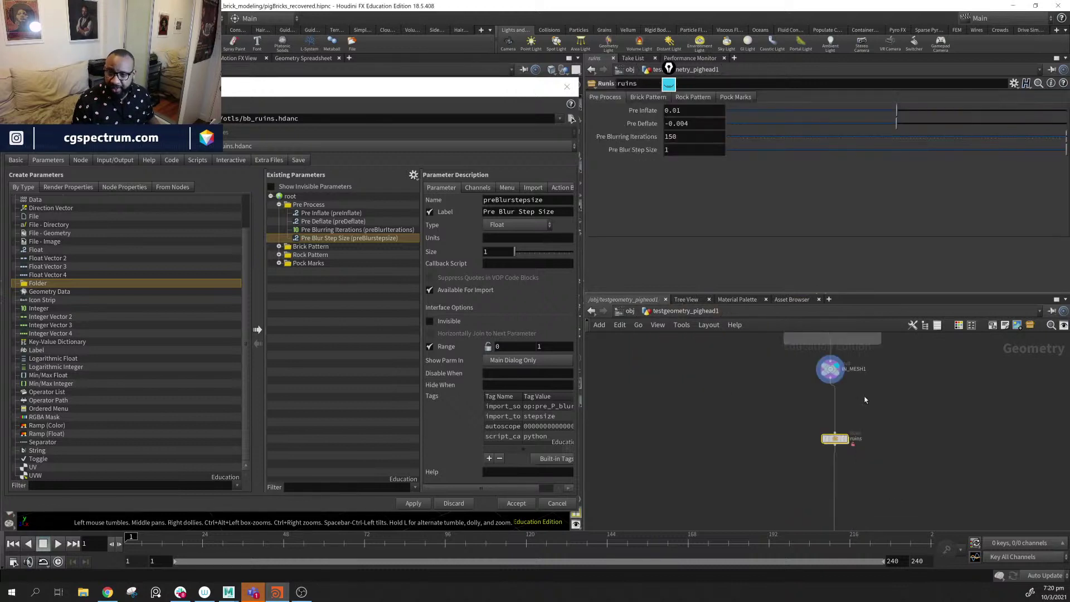
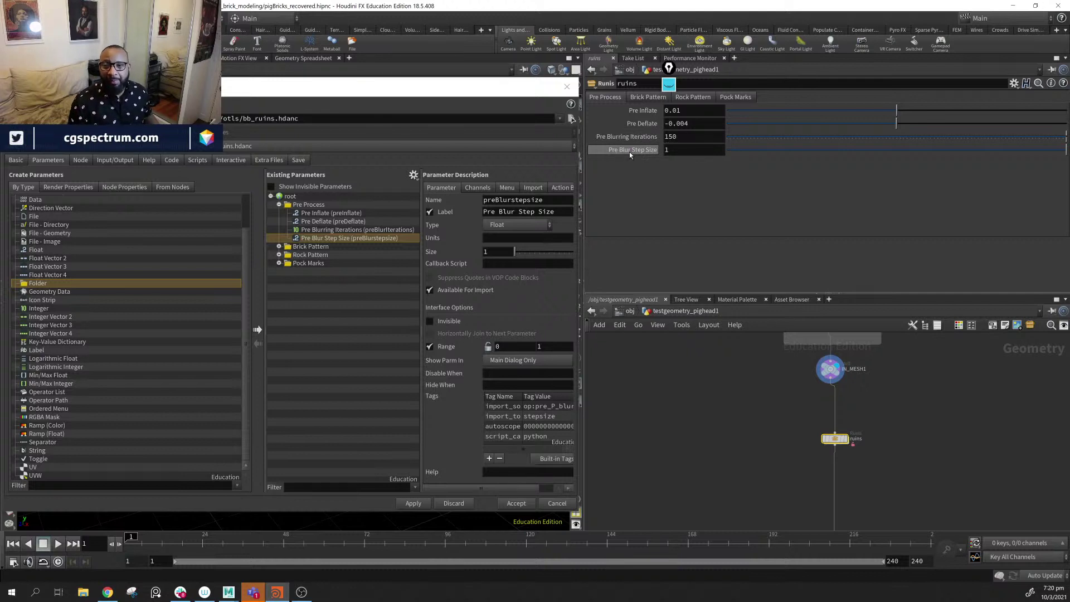
pyautogui.click(641, 97)
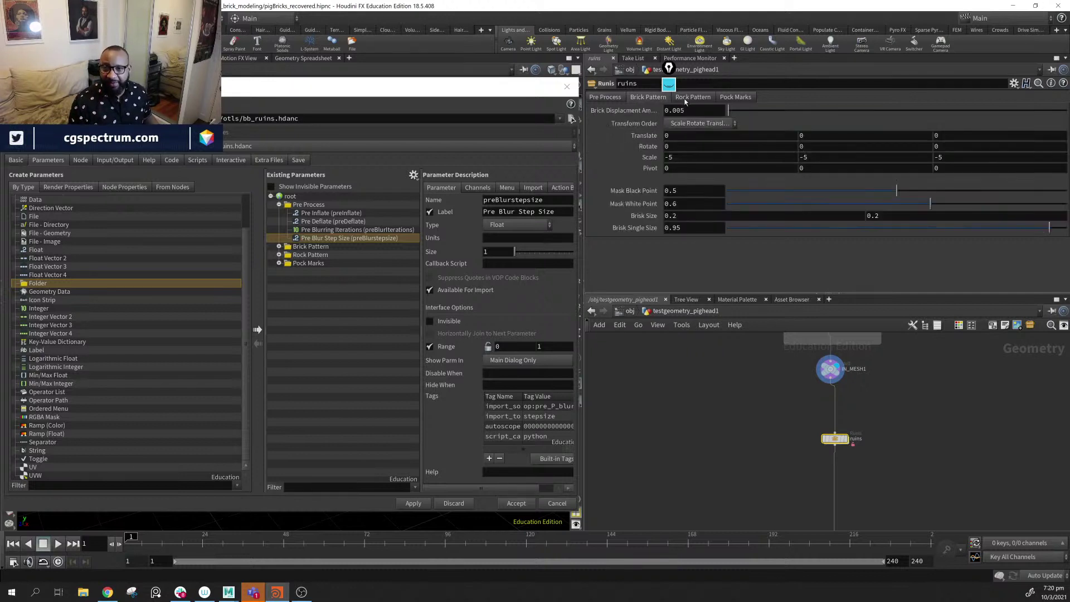
pyautogui.click(686, 98)
pyautogui.click(741, 96)
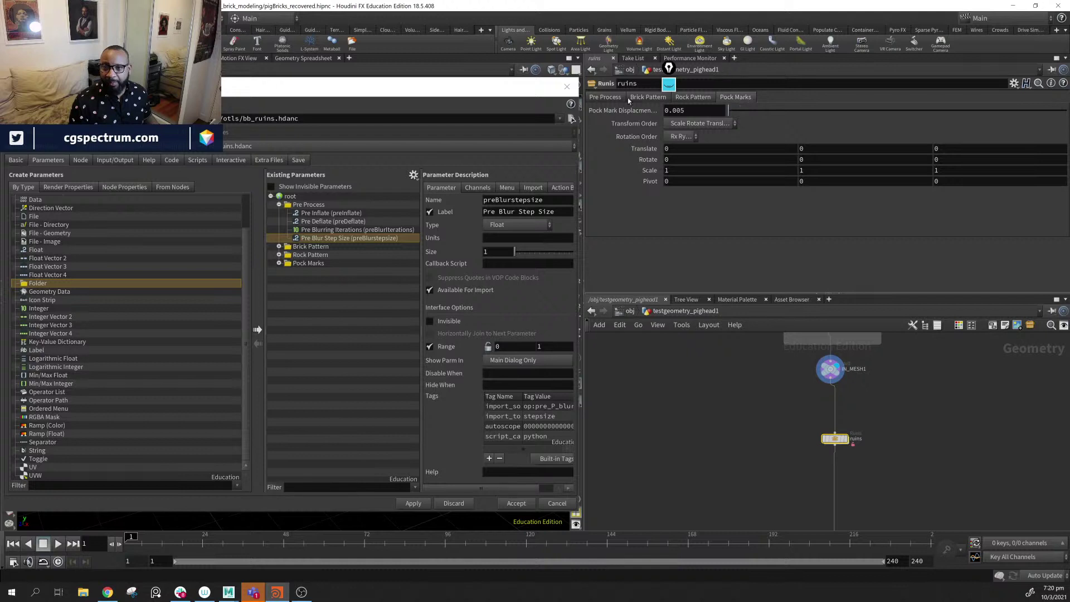
pyautogui.click(602, 97)
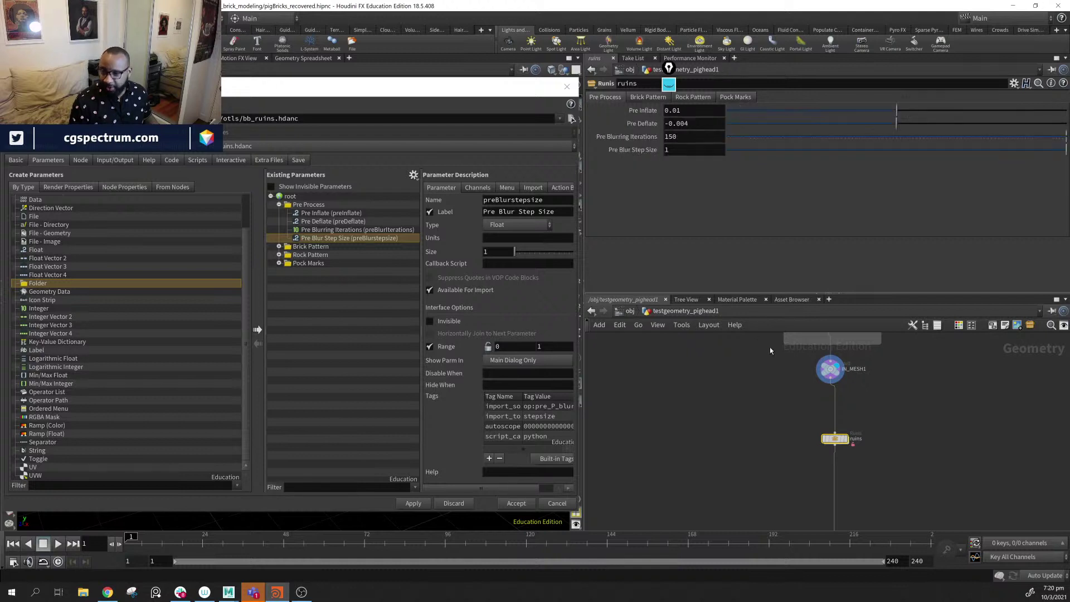
# - Go back inside the ruins asset and add post_P_blur's Blurring Iterations to the Pre Process folder, below Pre Blur Step Size
pyautogui.doubleClick(837, 437)
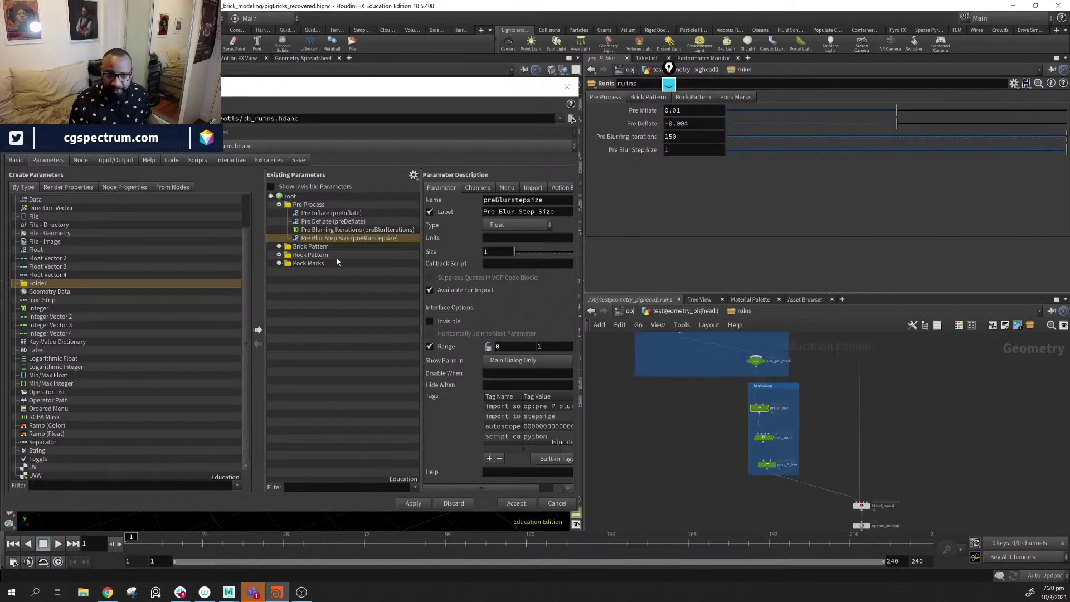
pyautogui.click(767, 463)
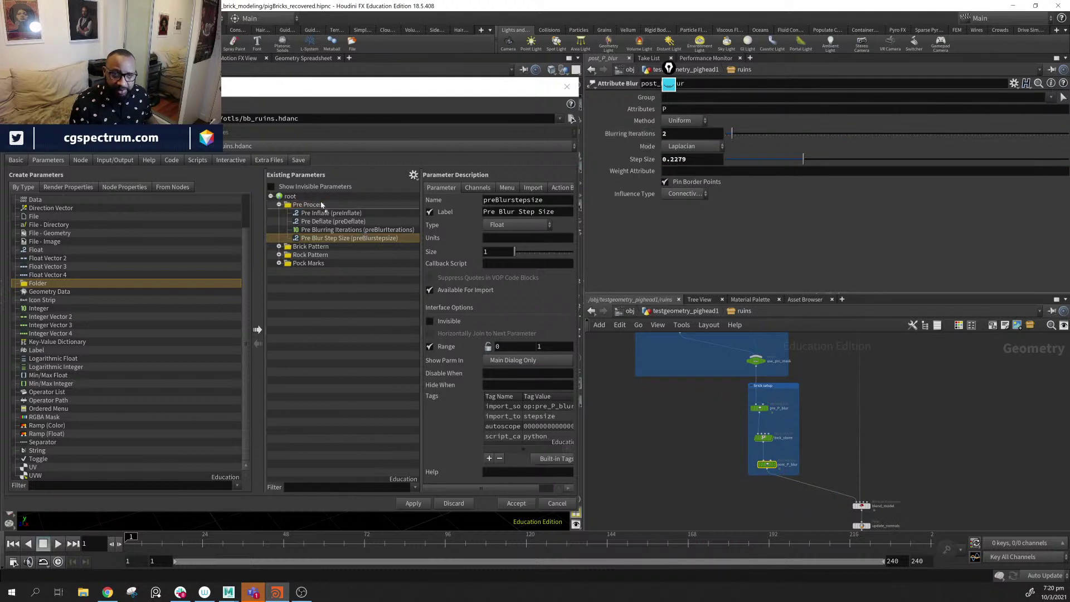
pyautogui.moveTo(630, 133); pyautogui.dragTo(310, 204)
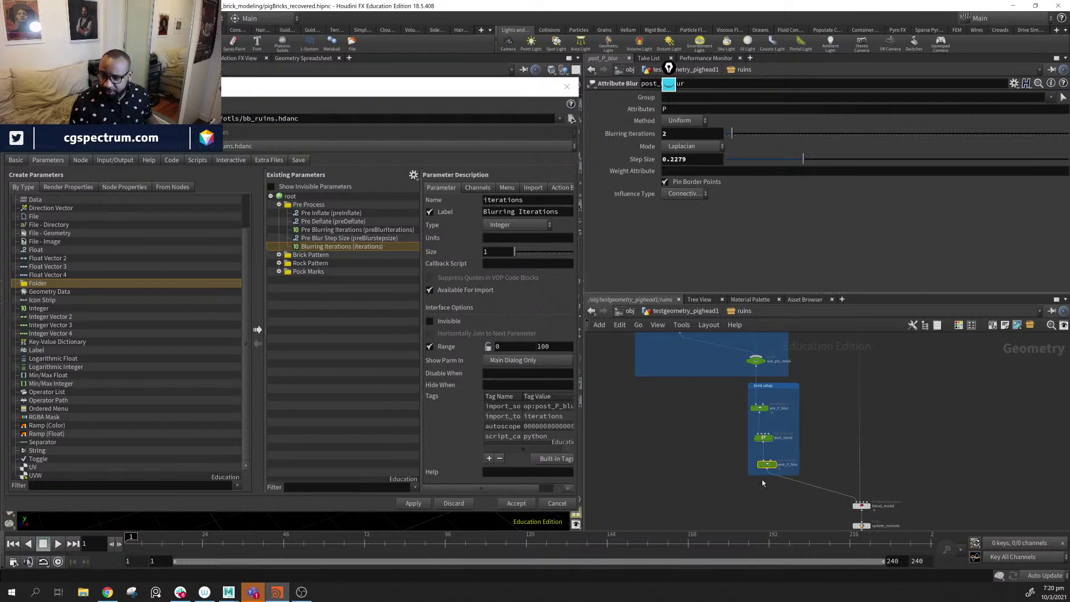
# - Rename the newly added Blurring Iterations parameter postBlurIterations and label it Post Blurring Iterations
pyautogui.moveTo(944, 497); pyautogui.dragTo(925, 462, button='middle')
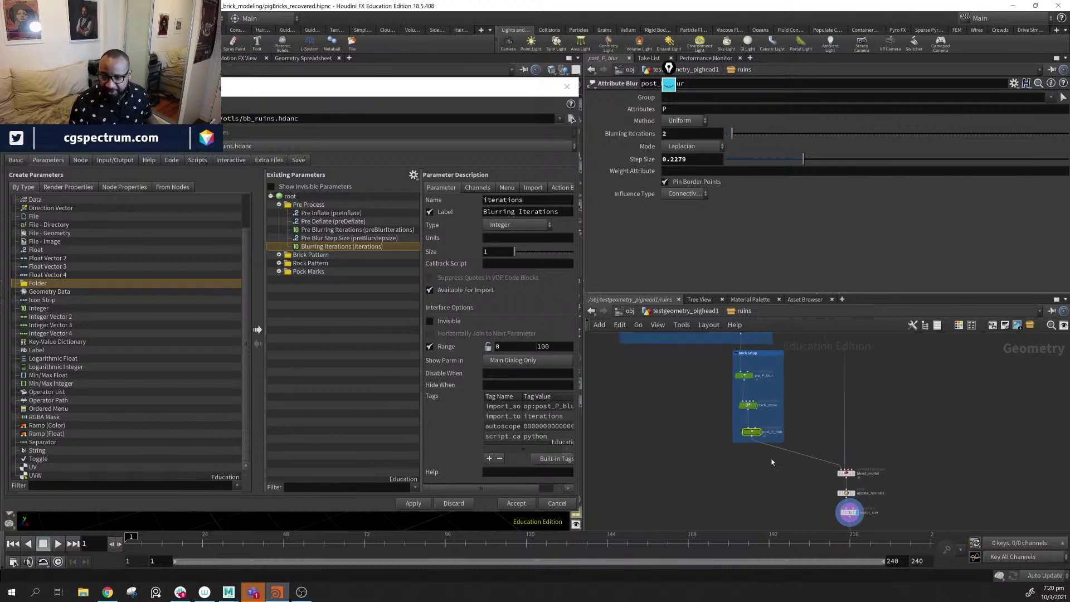
pyautogui.click(485, 202)
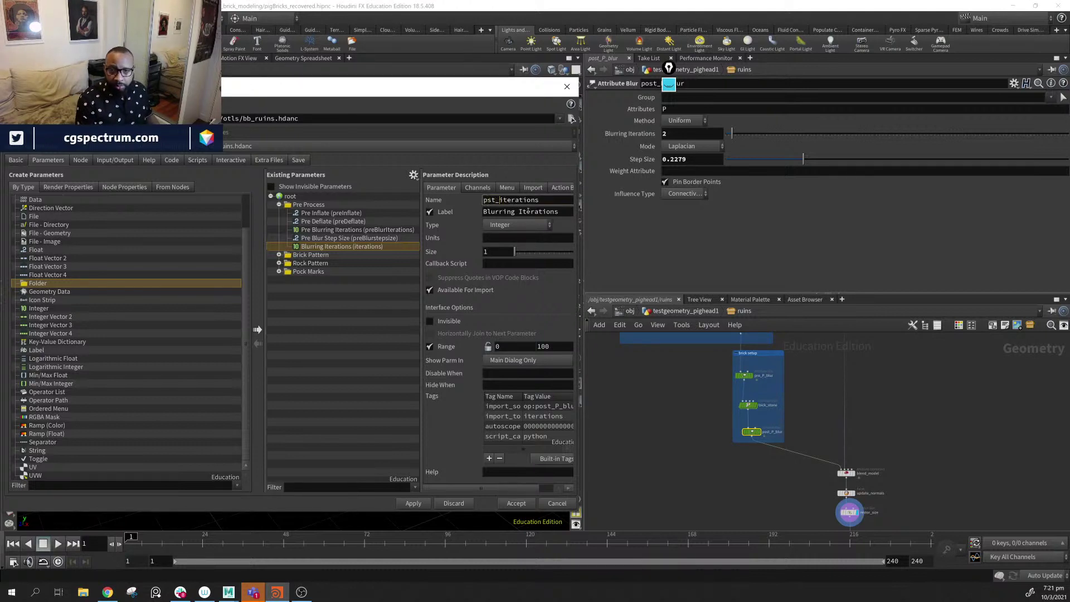
pyautogui.write('postBlur')
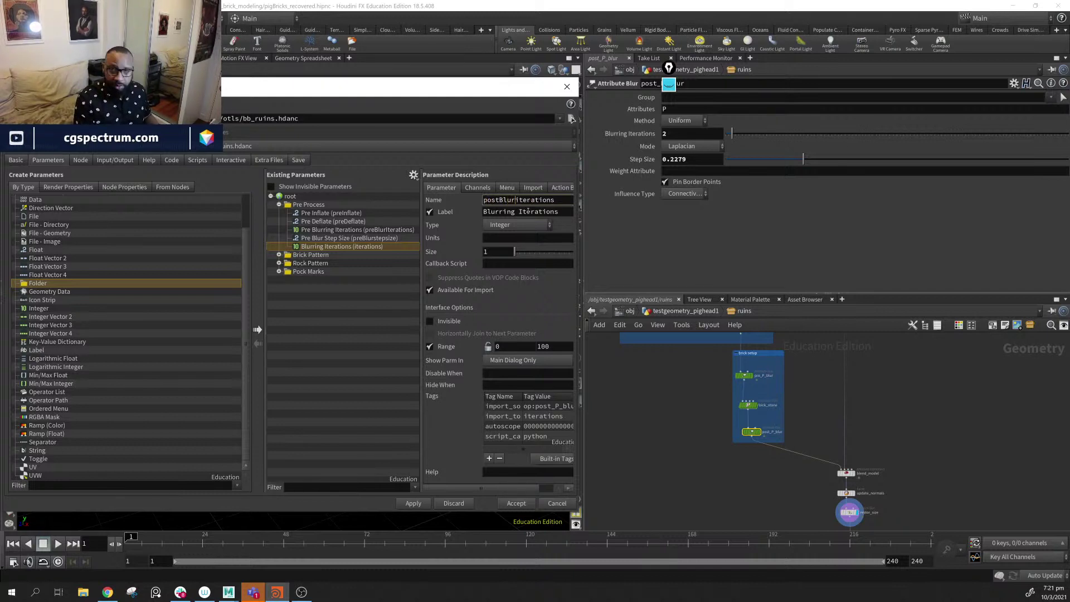
pyautogui.press('Delete')
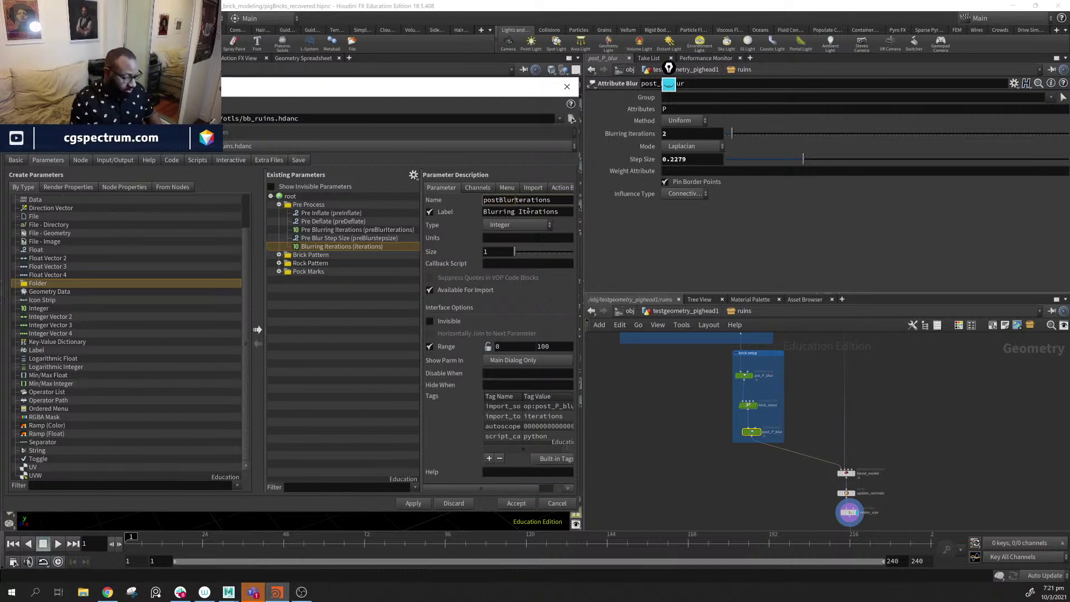
pyautogui.write('I')
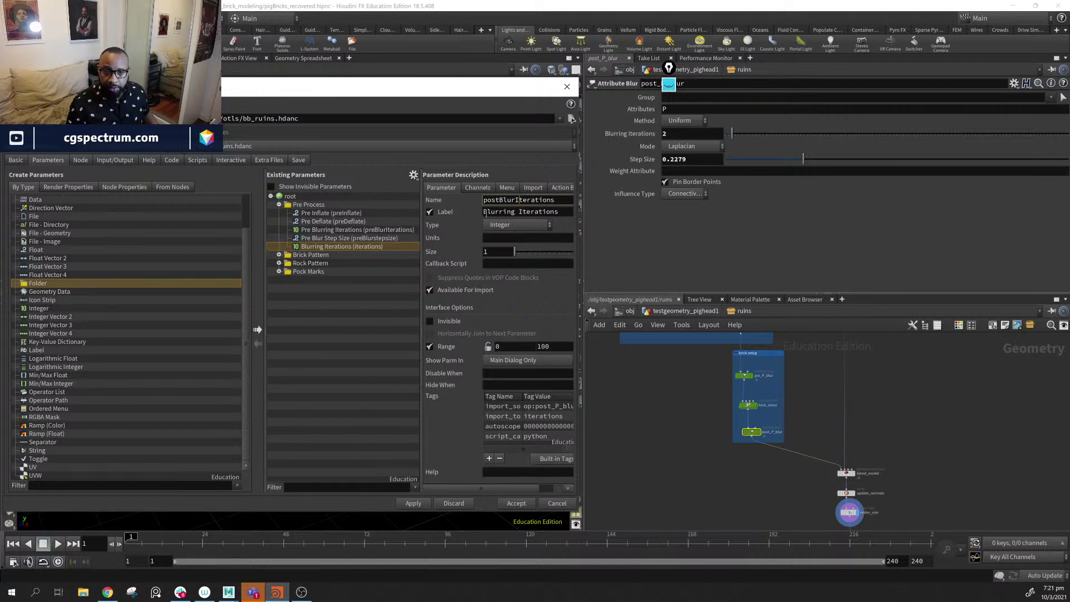
pyautogui.click(483, 211)
pyautogui.write('Post')
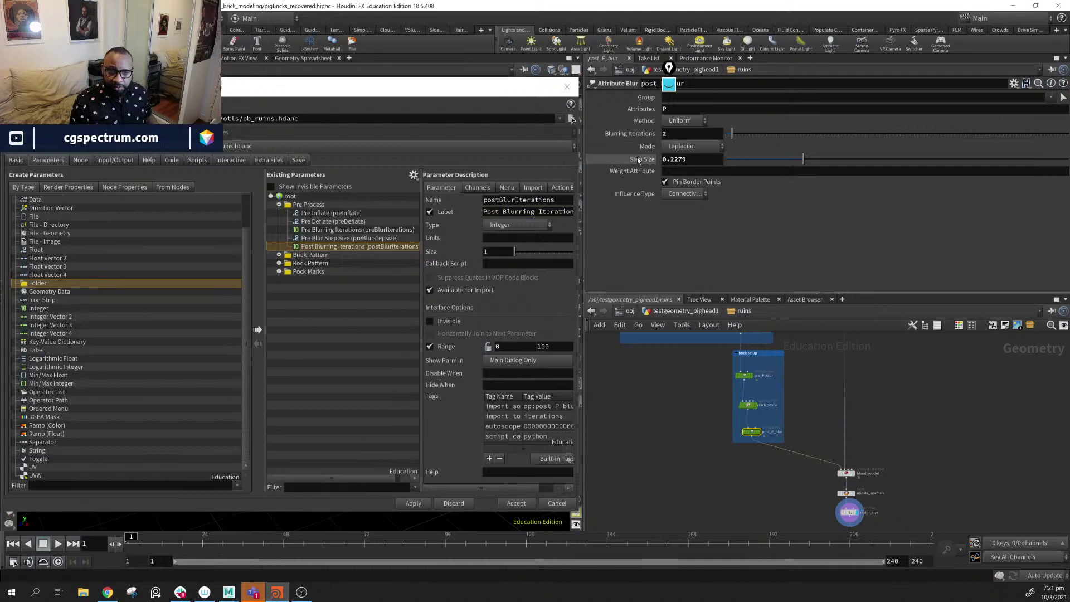
# - Add post_P_blur's Step Size to the end of the Pre Process folder and name the parameter postBlurStepsize
pyautogui.moveTo(299, 206); pyautogui.dragTo(304, 219)
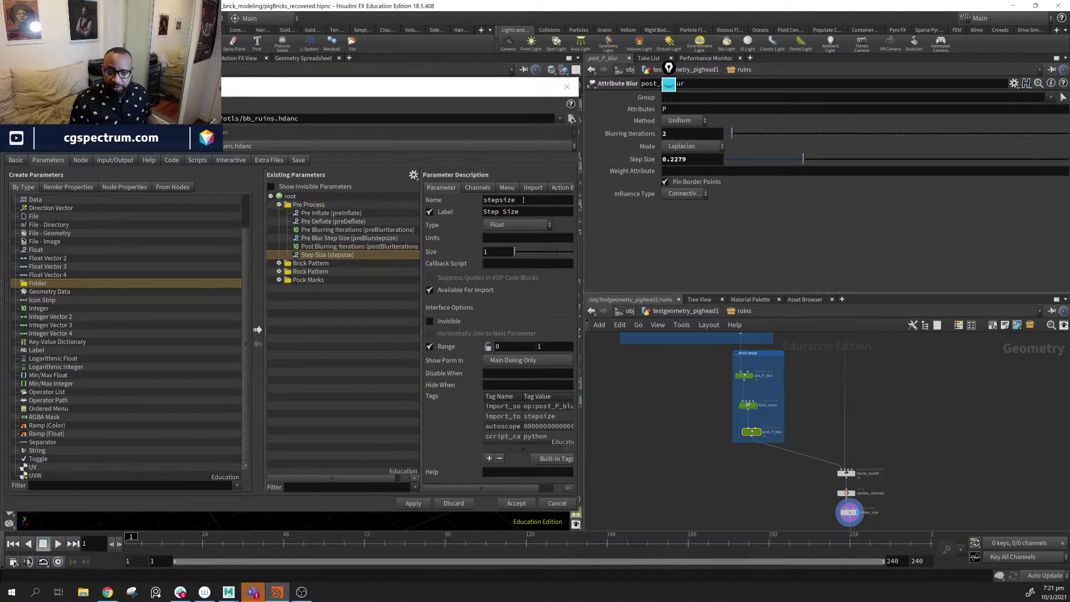
pyautogui.click(483, 200)
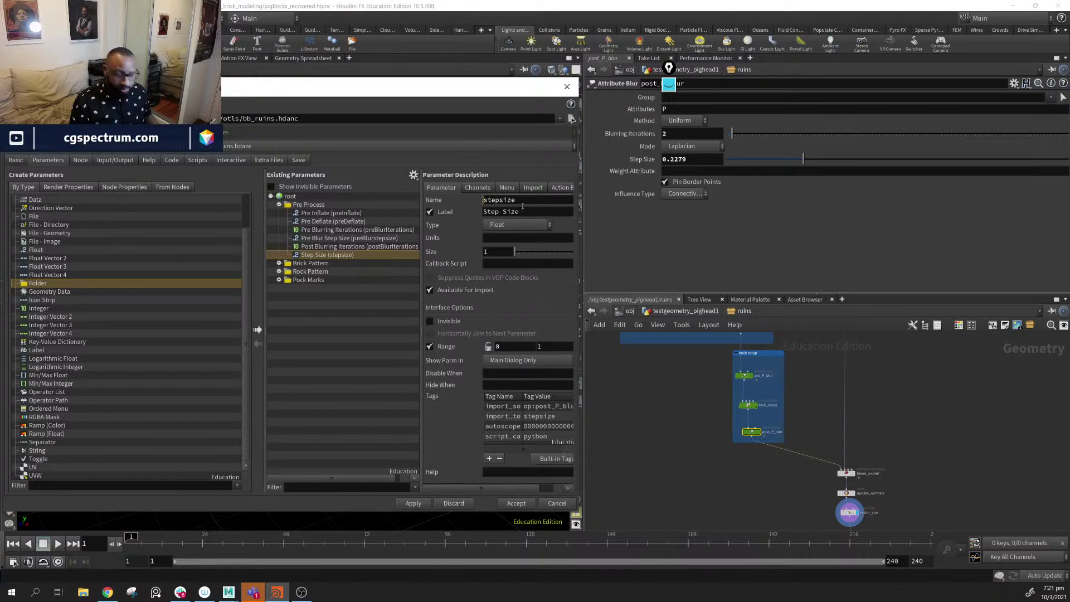
pyautogui.write('postBl')
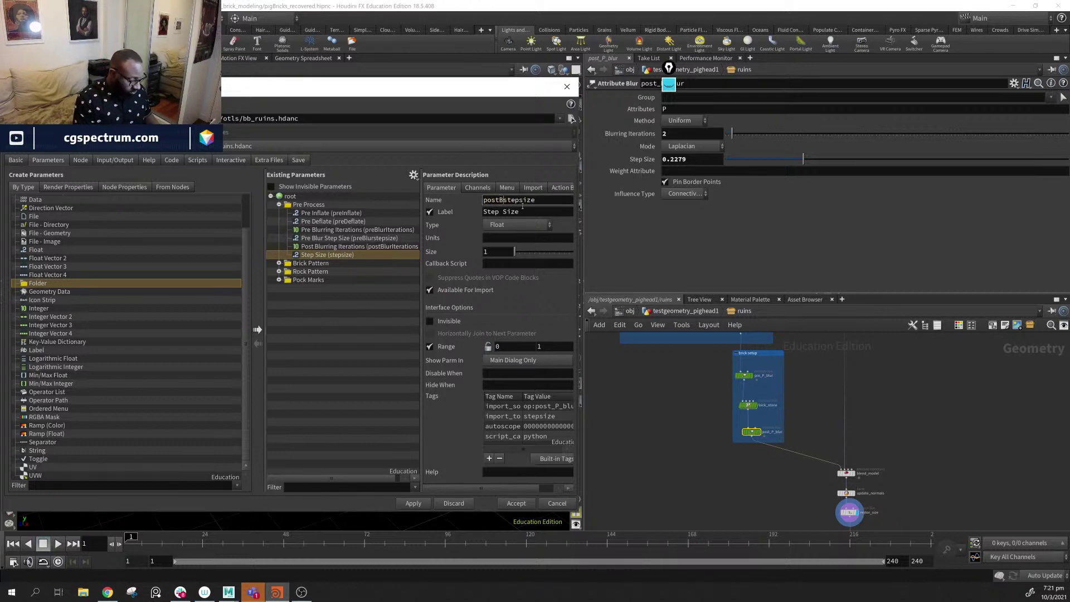
pyautogui.write('ur')
pyautogui.press('Delete')
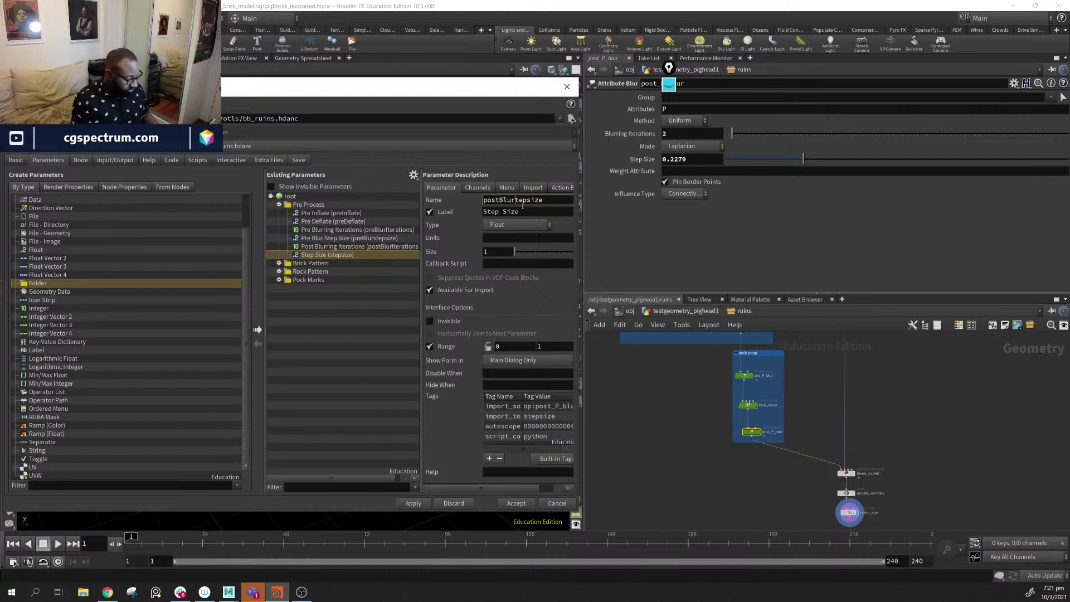
pyautogui.write('S')
# - Label the postBlurStepsize parameter Post Blur Step Size and apply the post blur parameters to the asset definition
pyautogui.click(485, 214)
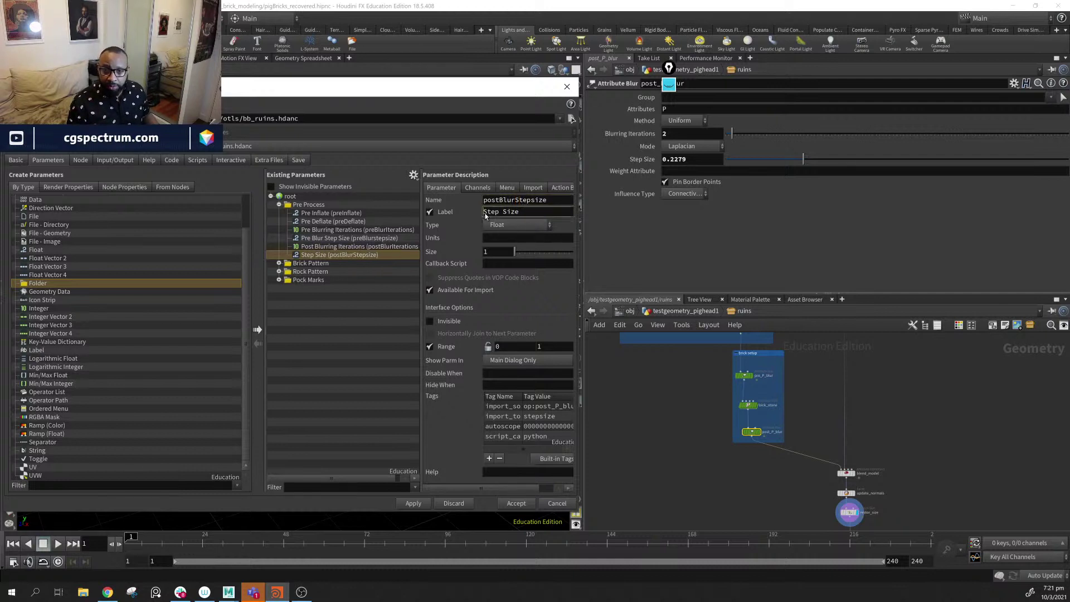
pyautogui.write('Post ')
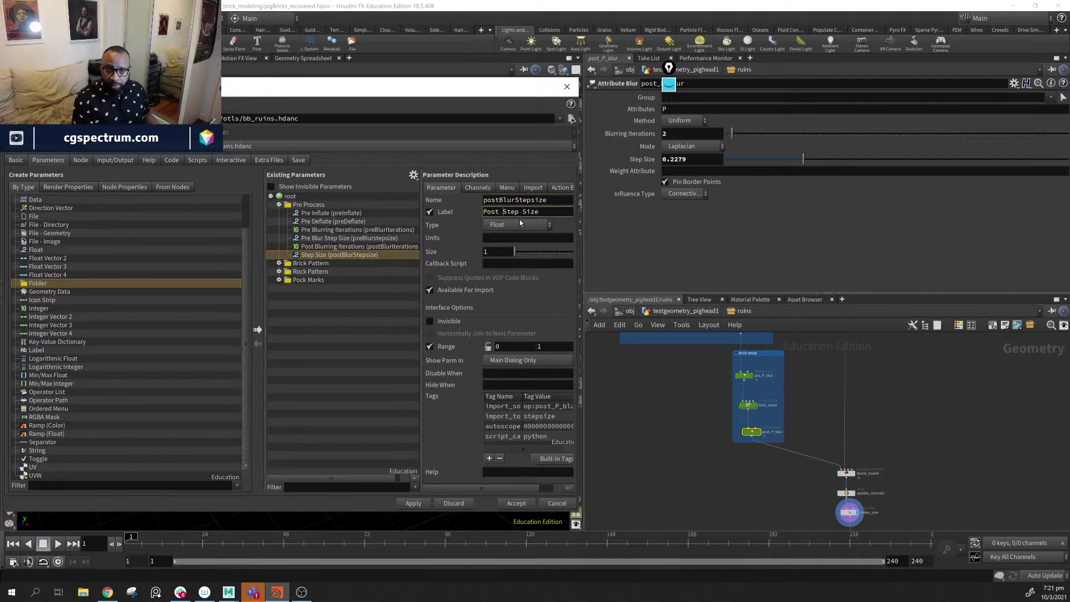
pyautogui.write('Bl')
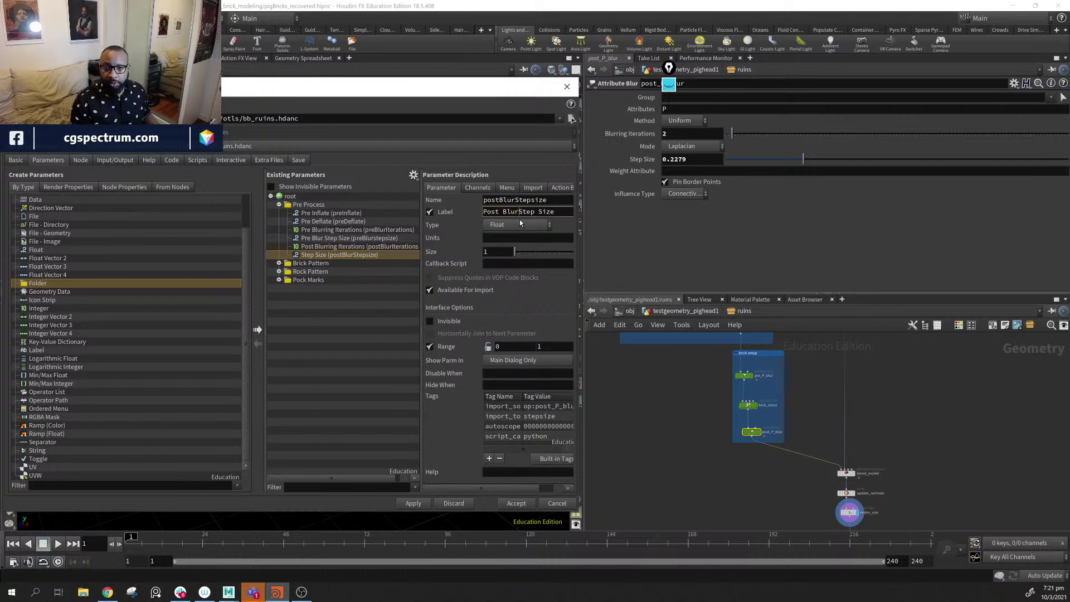
pyautogui.write('ur')
pyautogui.click(414, 503)
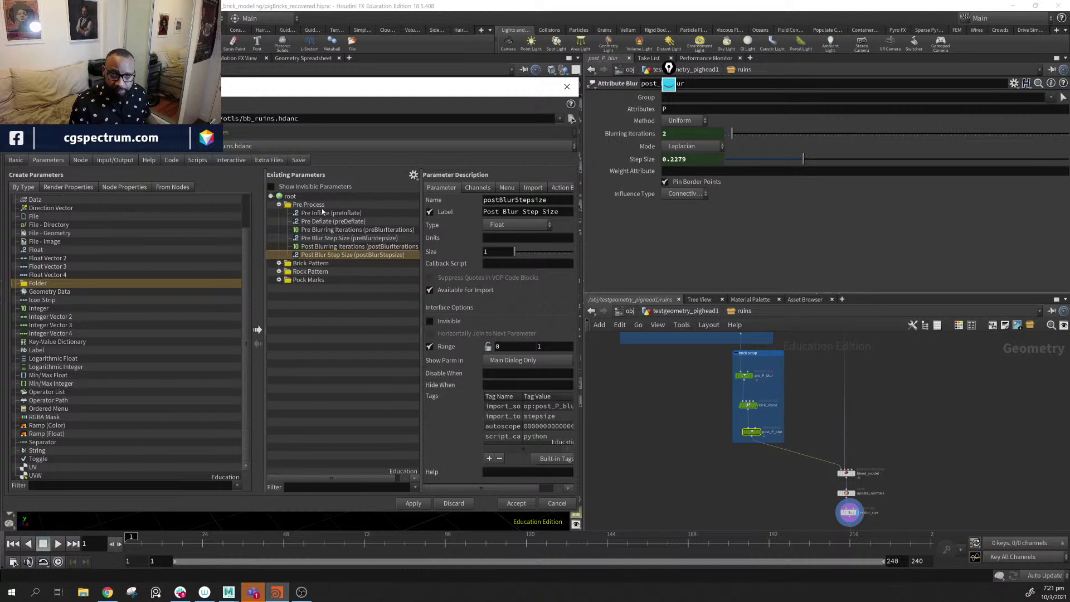
# - Rename the Pre Process folder prePostPro, label it Pre.Post Process, and apply the change to the asset
pyautogui.click(349, 205)
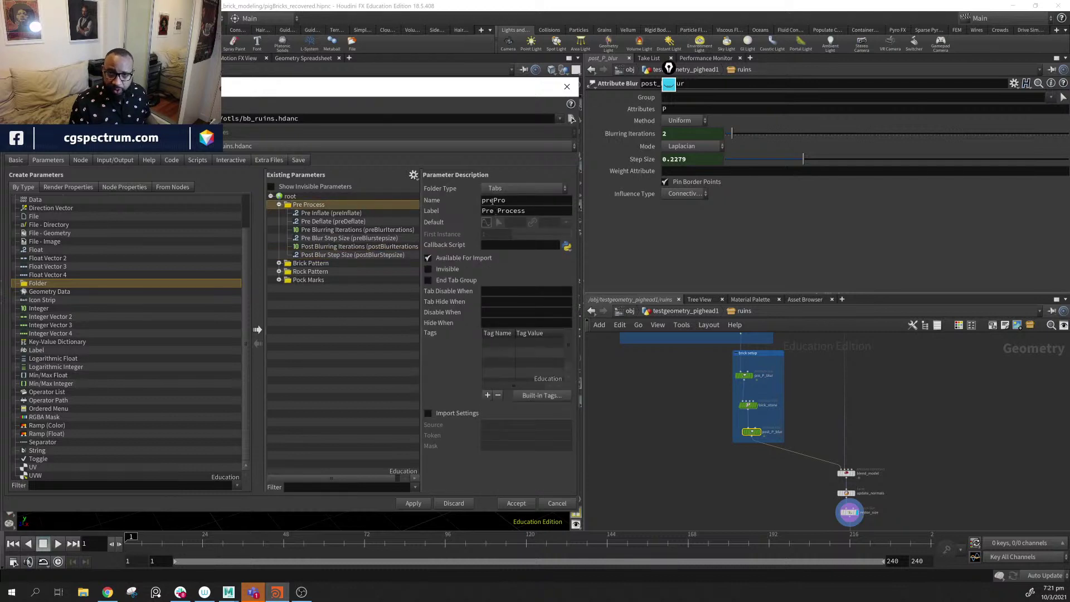
pyautogui.click(512, 204)
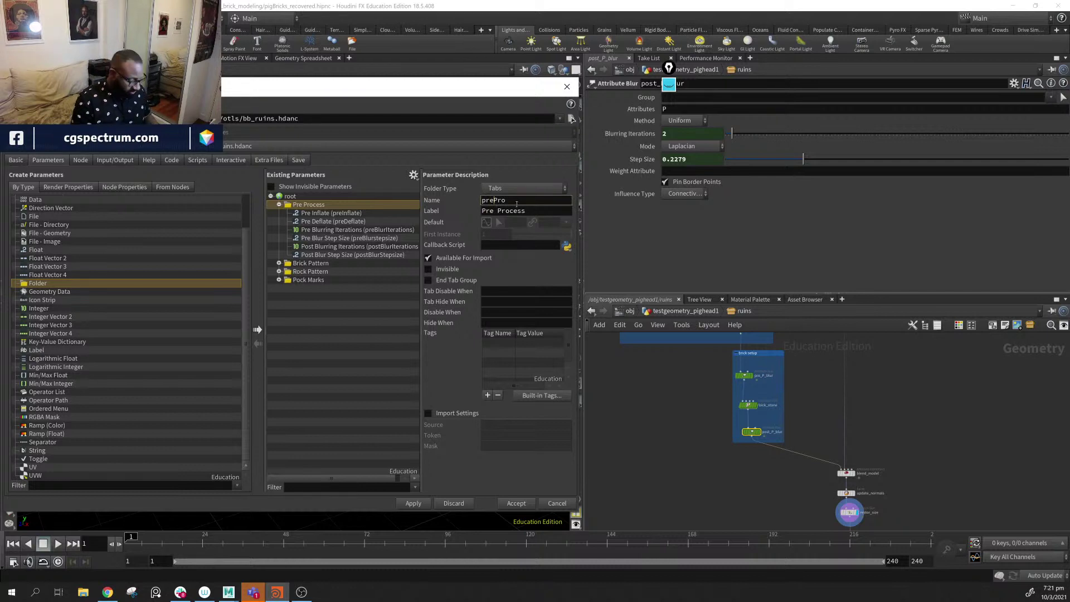
pyautogui.write('Post')
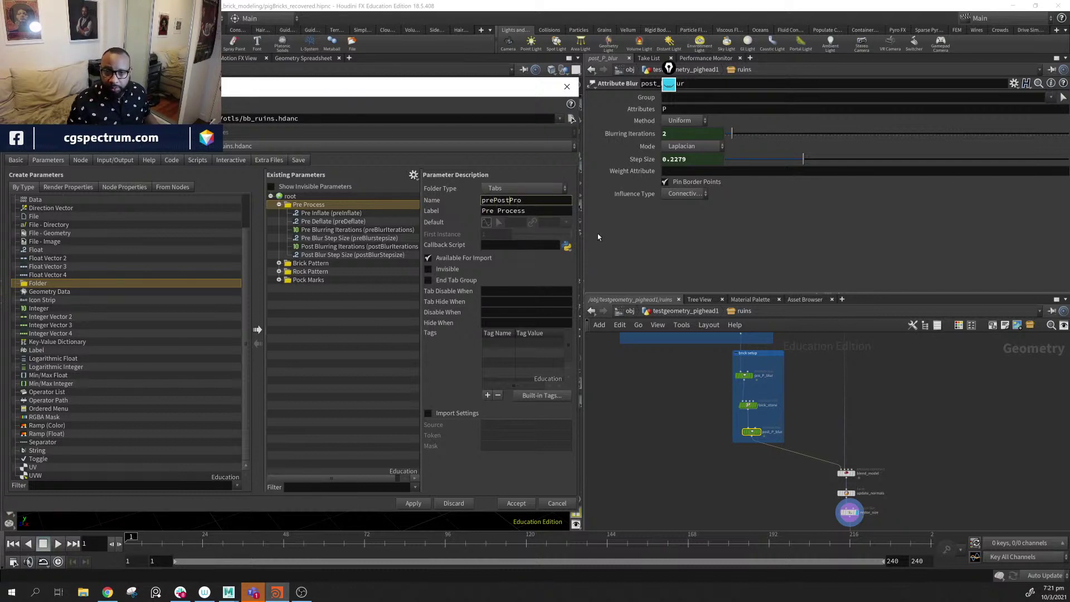
pyautogui.click(495, 212)
pyautogui.write('/P')
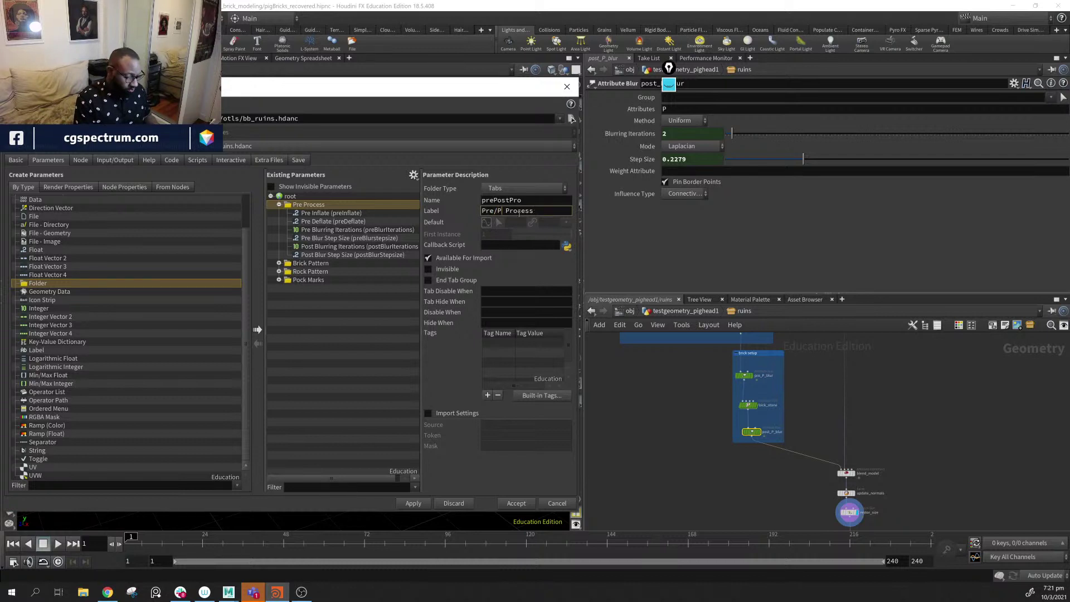
pyautogui.write('ost')
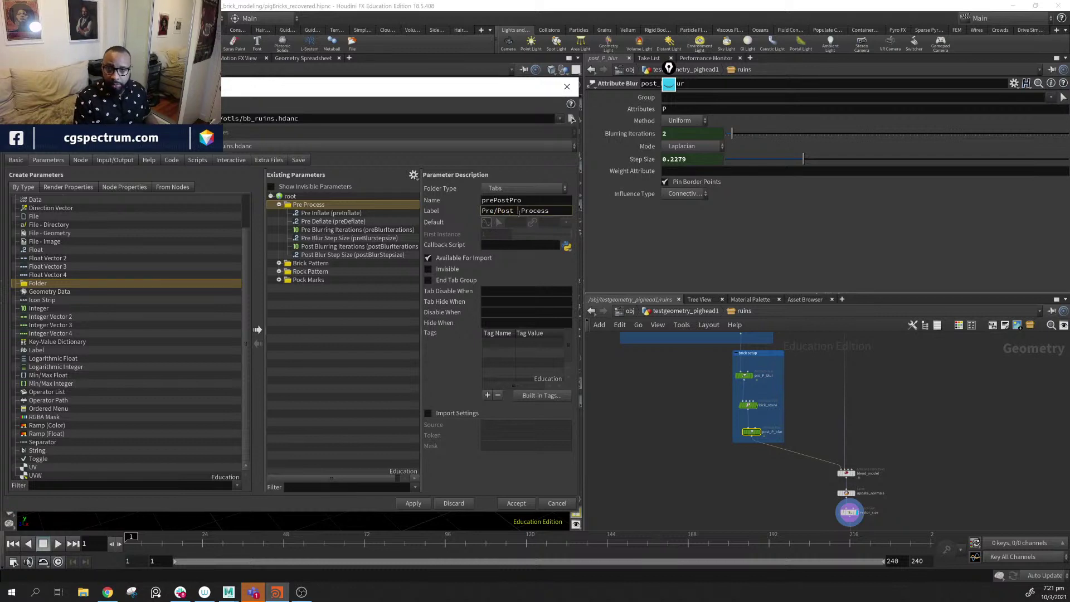
pyautogui.click(413, 503)
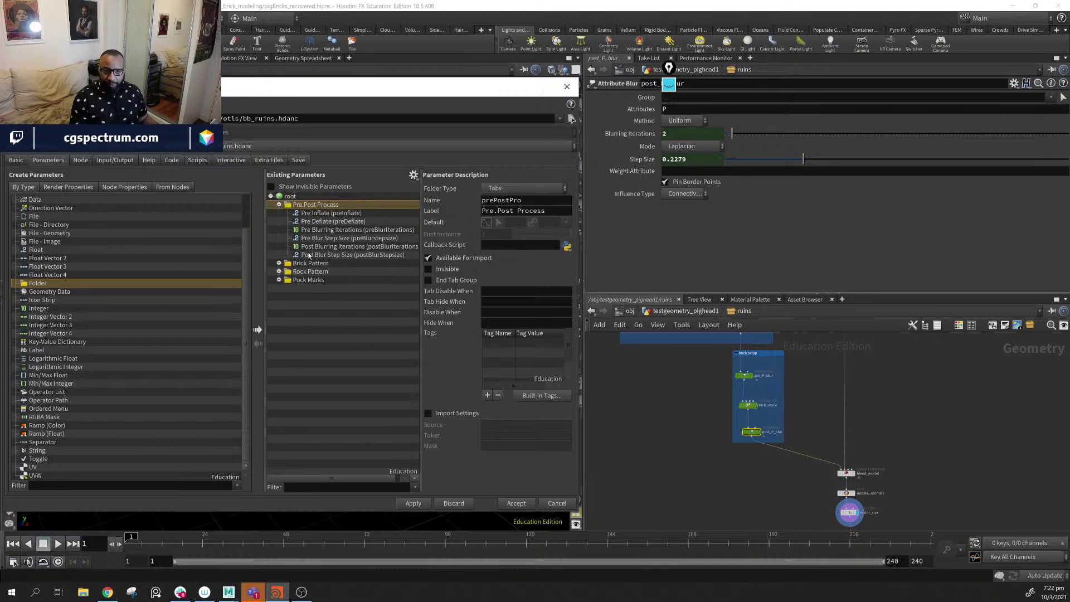
# - Collapse the Pre.Post Process folder and add a folder labelled masking between it and Brick Pattern
pyautogui.click(279, 205)
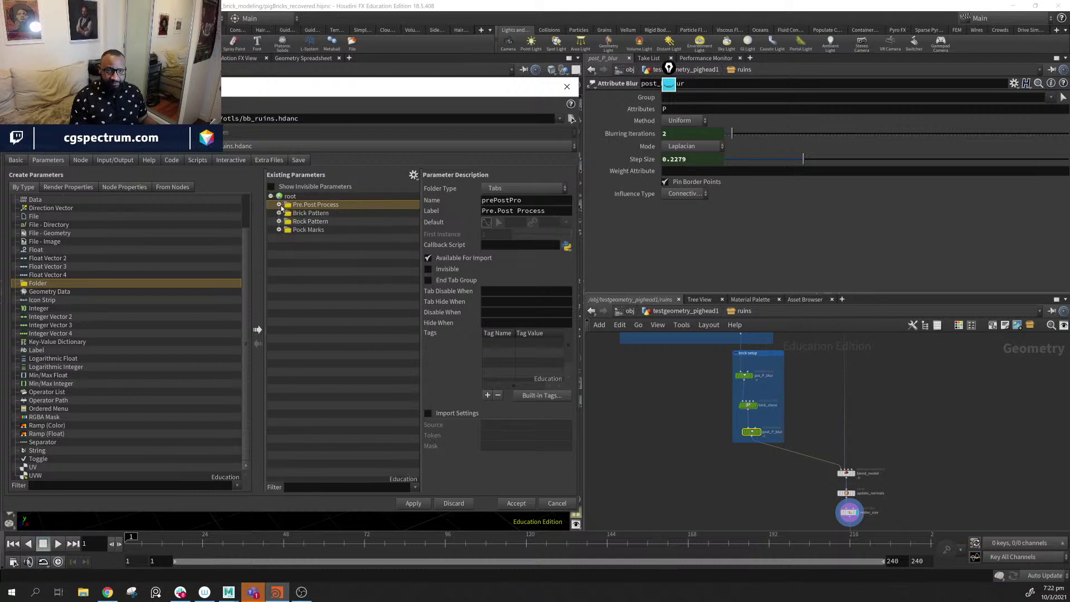
pyautogui.moveTo(801, 416); pyautogui.dragTo(808, 422, button='middle')
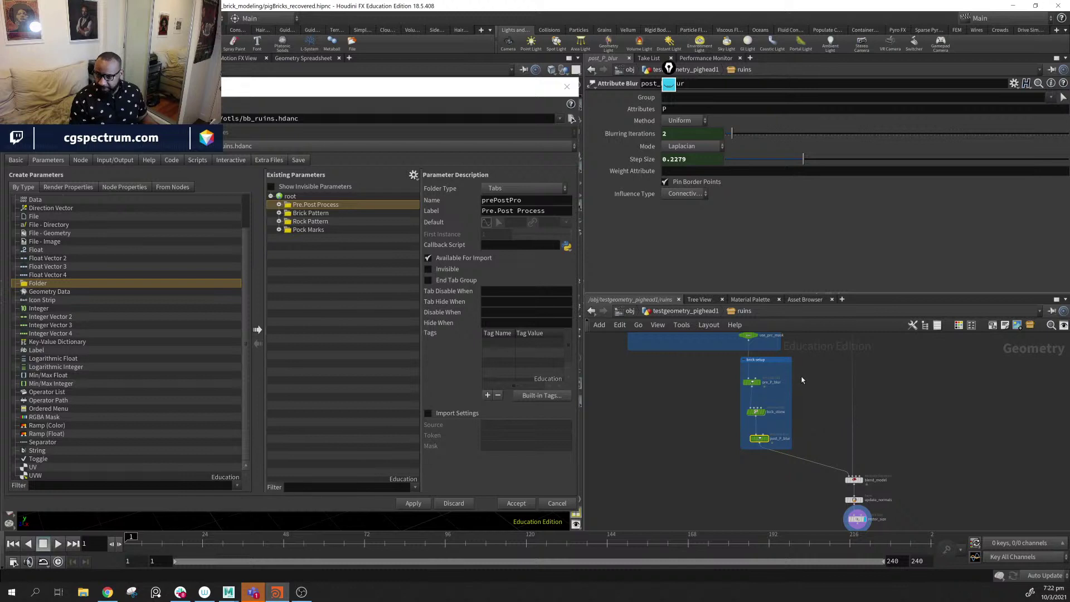
pyautogui.moveTo(802, 380); pyautogui.dragTo(843, 494, button='middle')
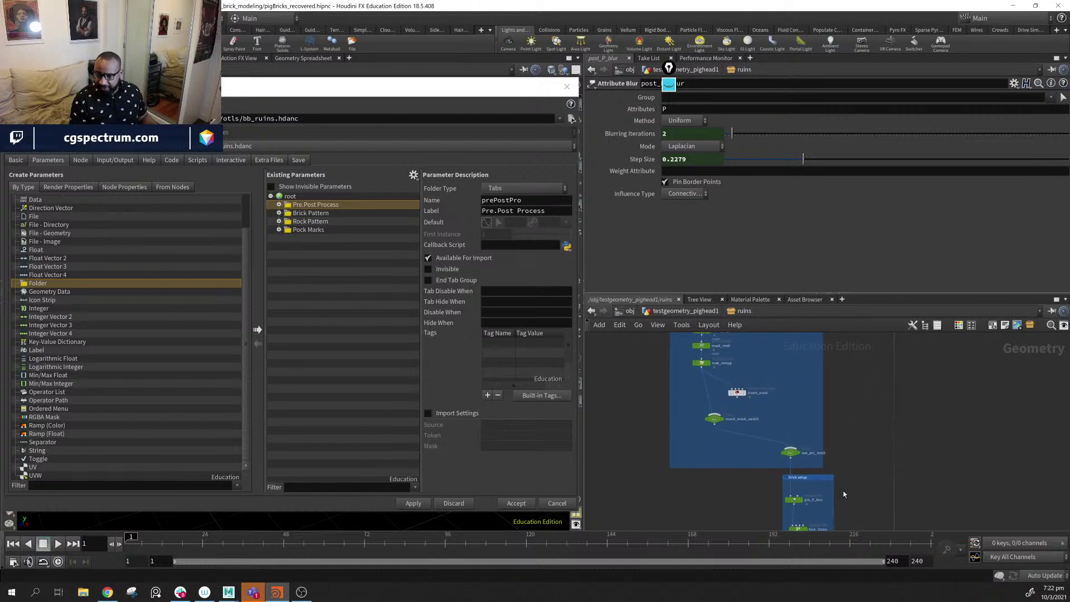
pyautogui.scroll(-2, 718, 386)
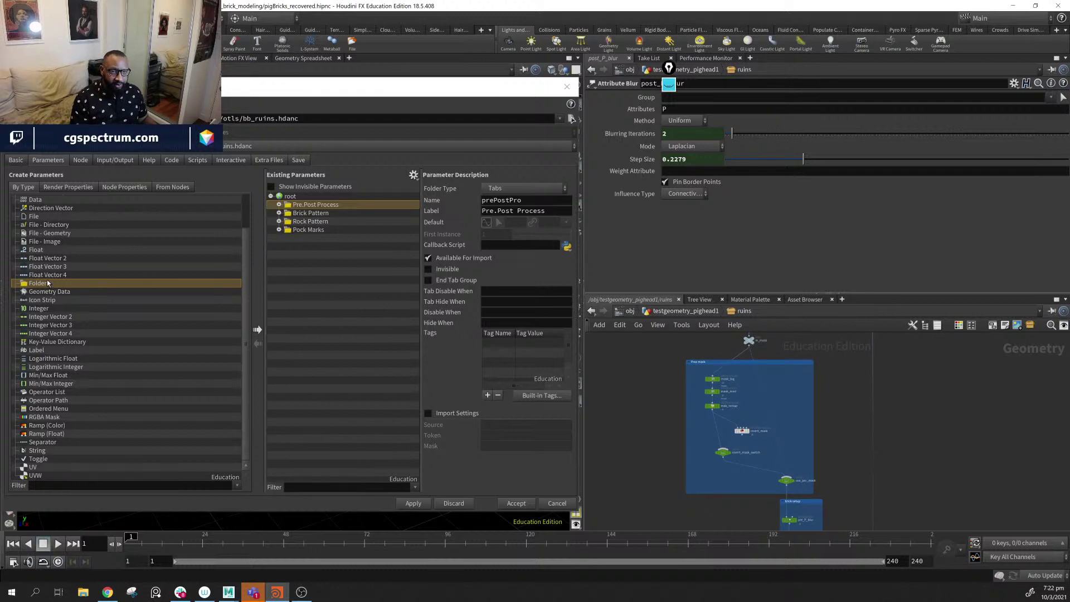
pyautogui.moveTo(48, 283); pyautogui.dragTo(311, 212)
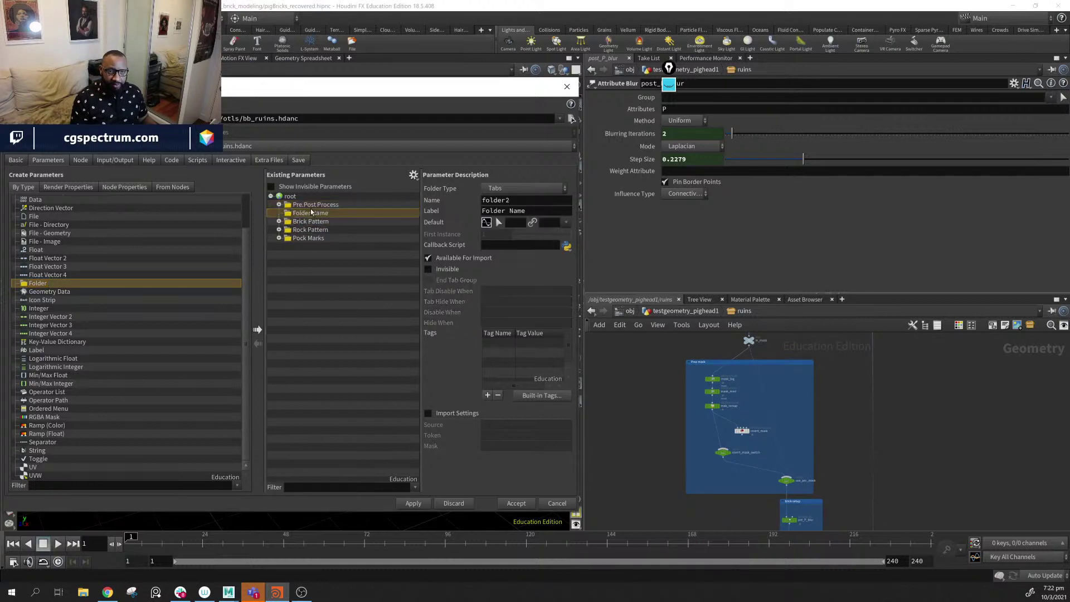
pyautogui.tripleClick(555, 213)
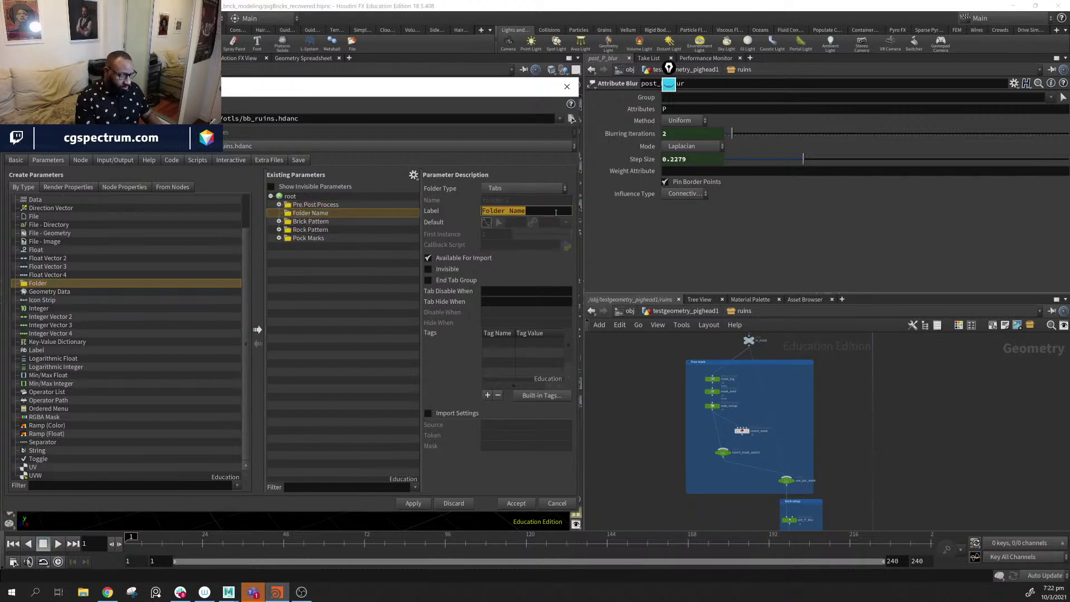
pyautogui.write('masking')
pyautogui.press('Return')
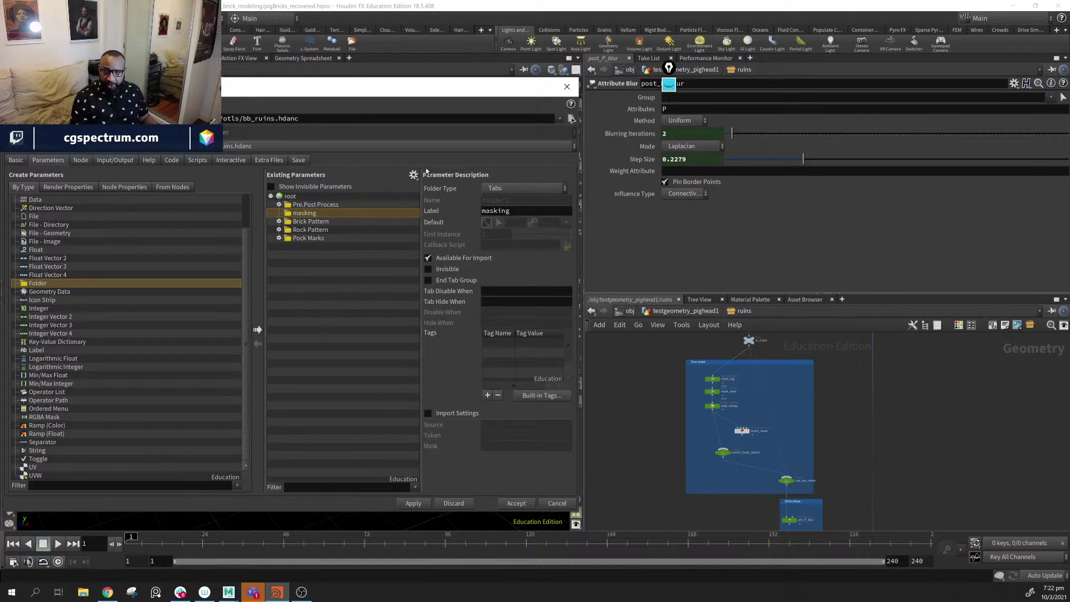
# - Add a subfolder labelled Larg Mask inside the masking folder
pyautogui.scroll(3, 737, 407)
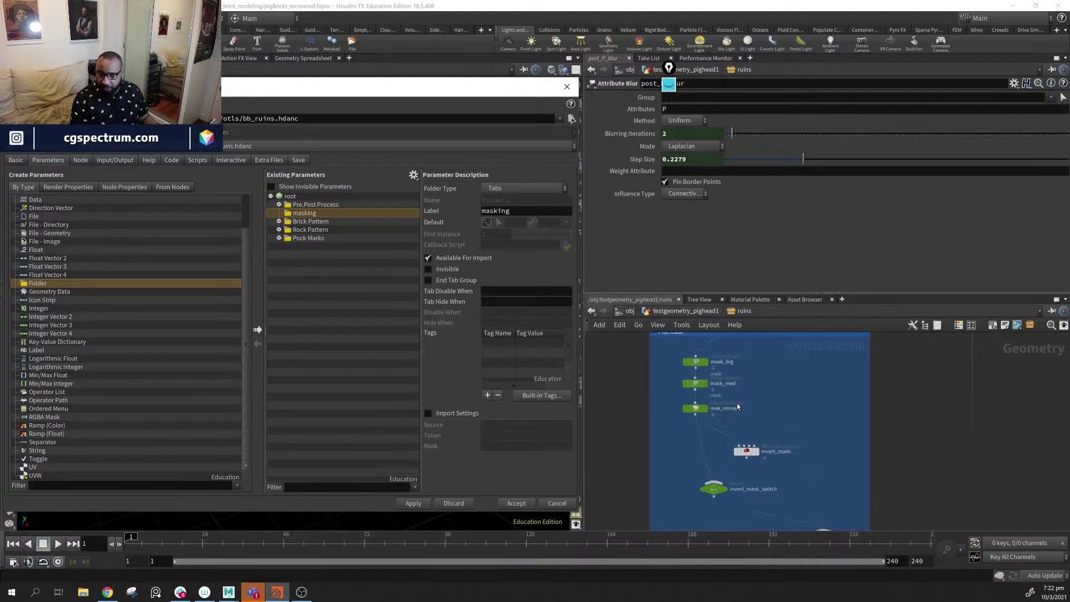
pyautogui.moveTo(917, 385); pyautogui.dragTo(931, 435, button='middle')
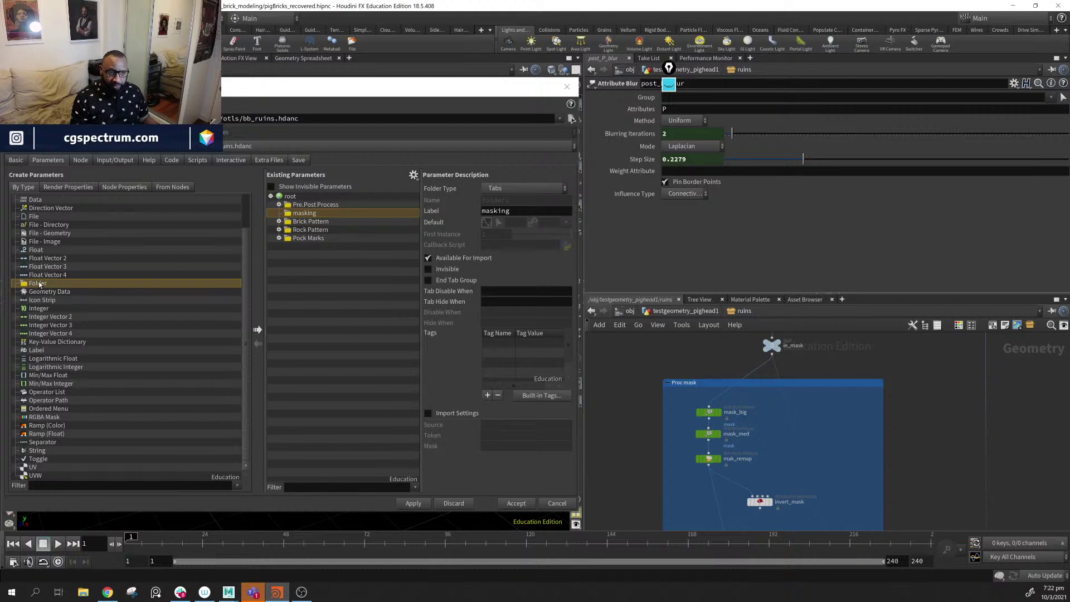
pyautogui.moveTo(39, 285); pyautogui.dragTo(317, 215)
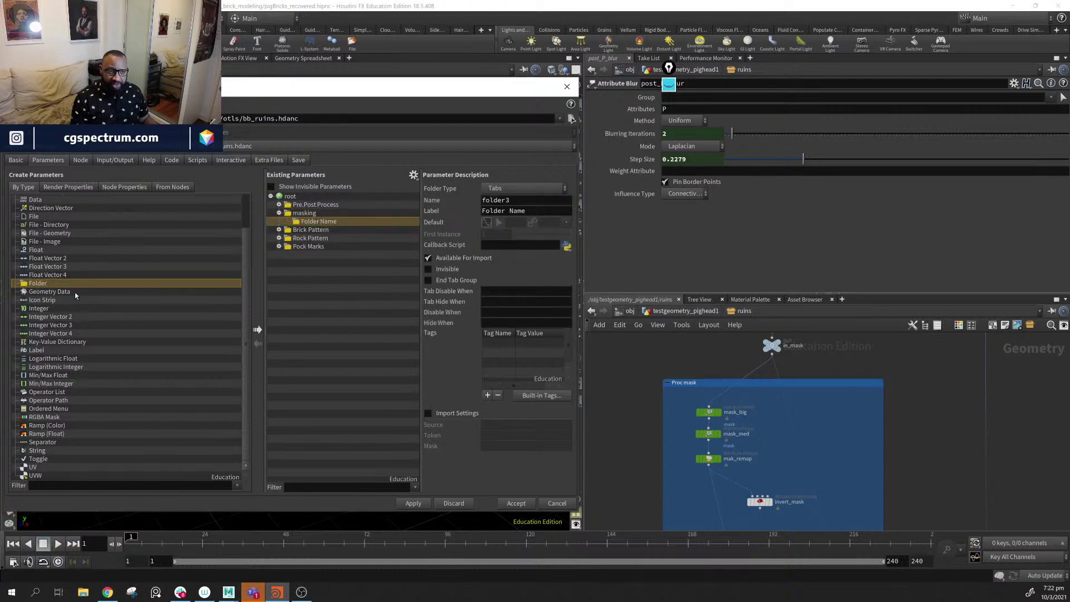
pyautogui.doubleClick(329, 221)
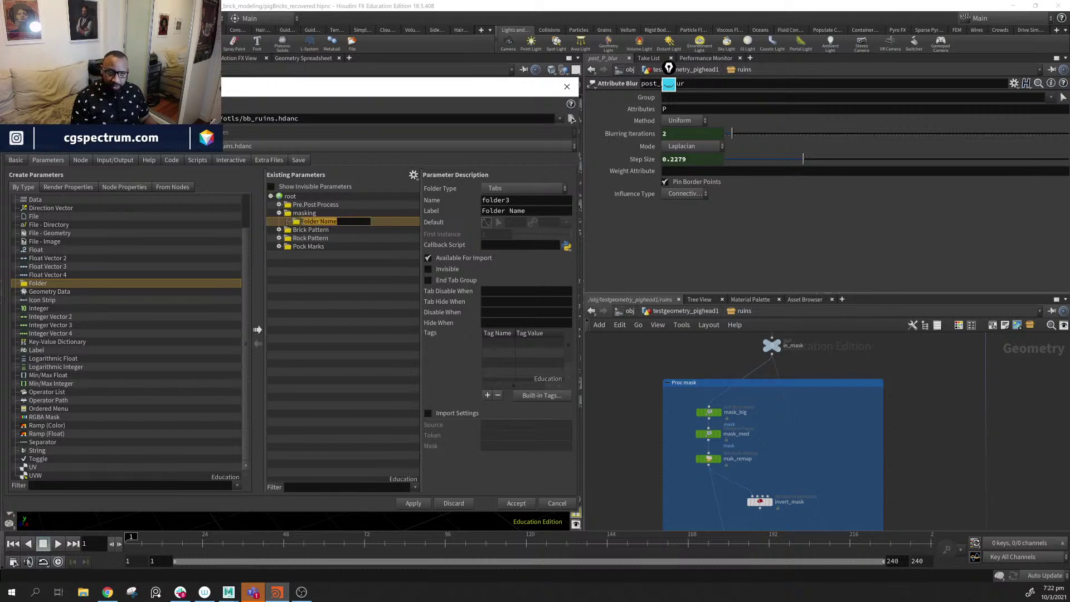
pyautogui.write('LAr')
pyautogui.press('BackSpace')
pyautogui.press('BackSpace')
pyautogui.press('BackSpace')
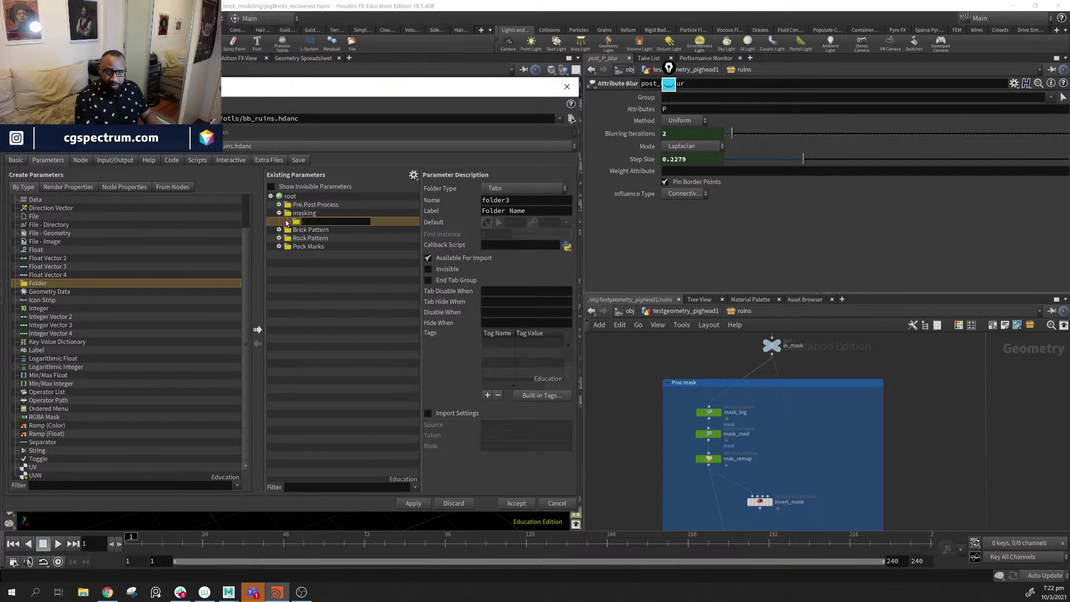
pyautogui.write('L')
pyautogui.write('lar')
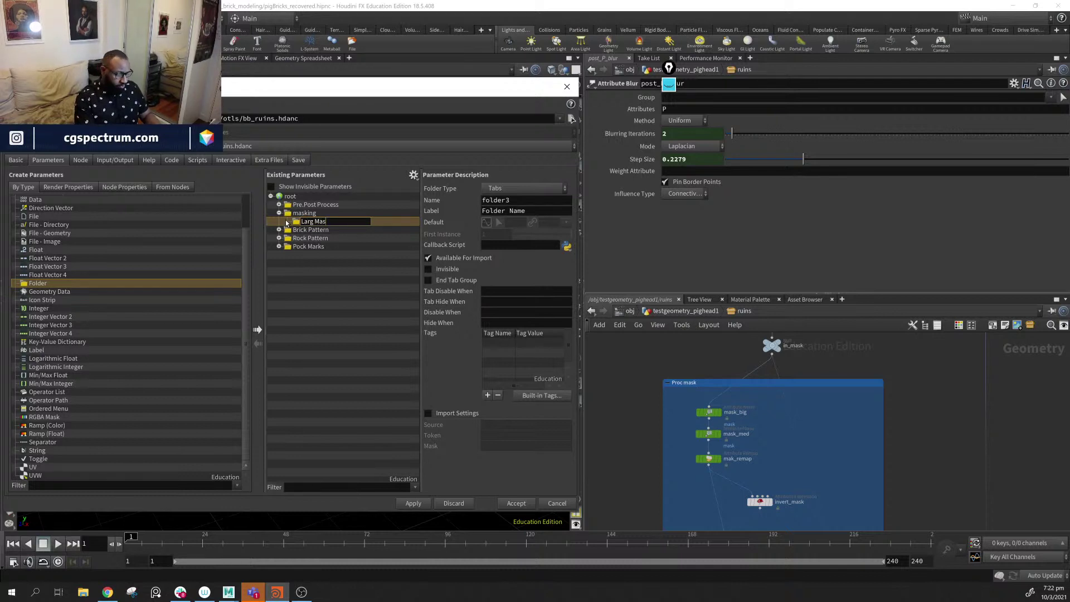
pyautogui.press('Return')
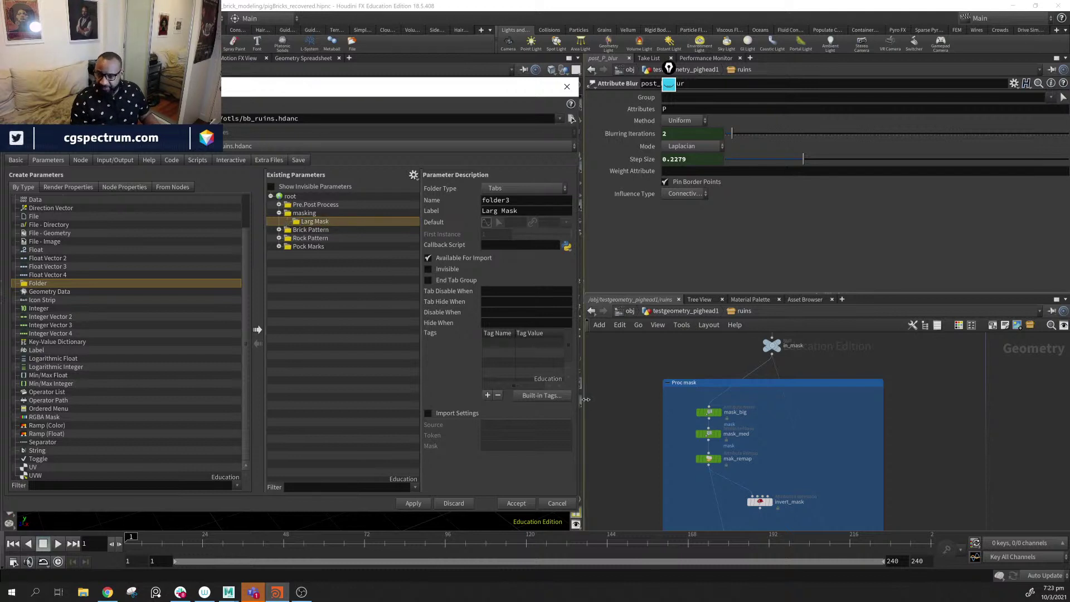
# - Add a second subfolder labelled Medium Mask inside the masking folder, below Larg Mask
pyautogui.moveTo(41, 284); pyautogui.dragTo(358, 238)
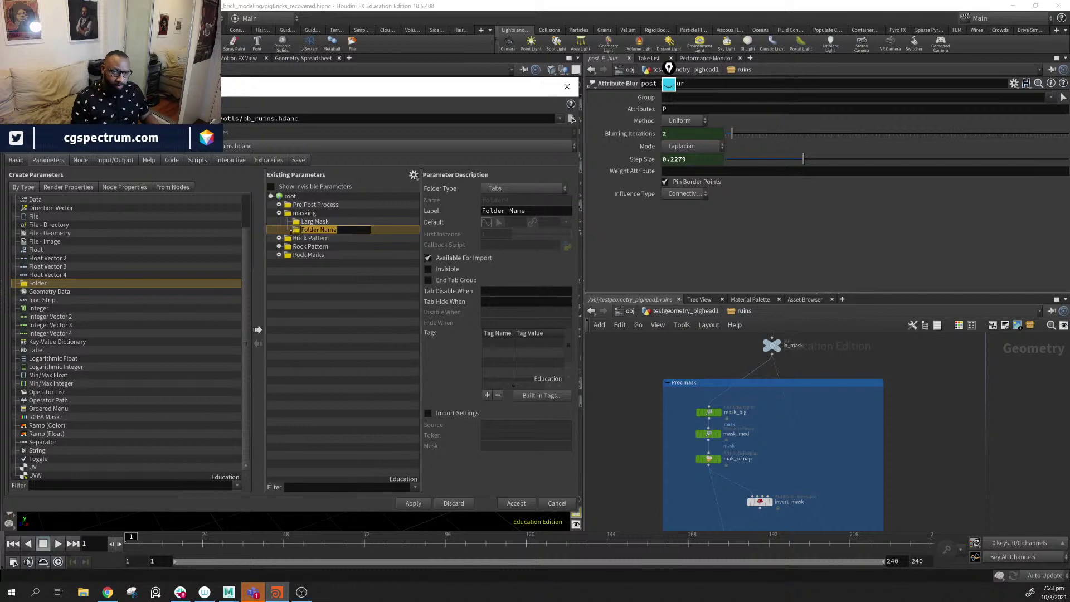
pyautogui.write('Medium Mask')
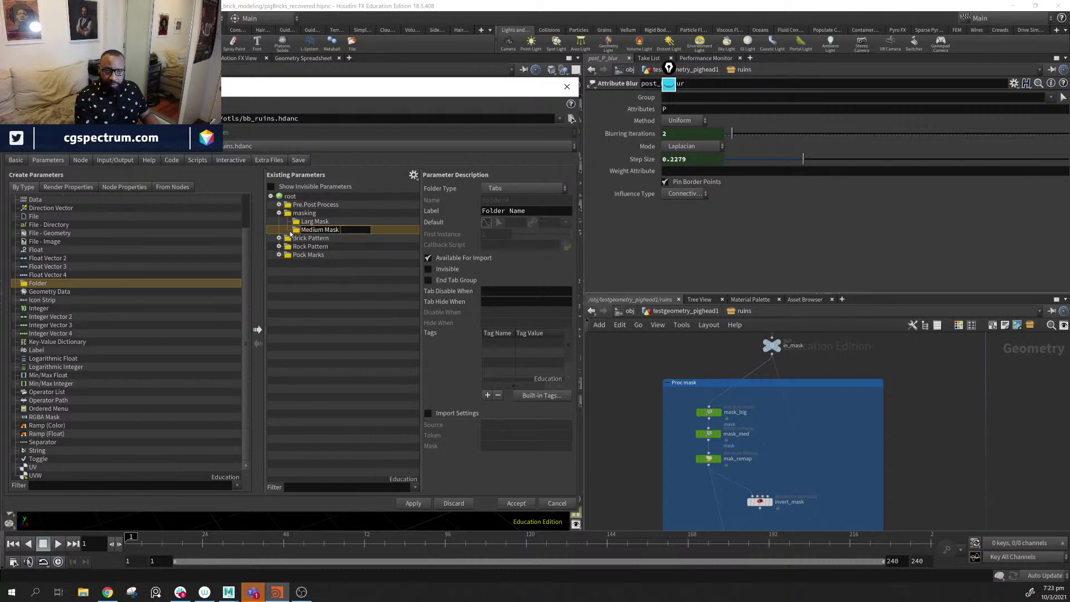
pyautogui.press('Return')
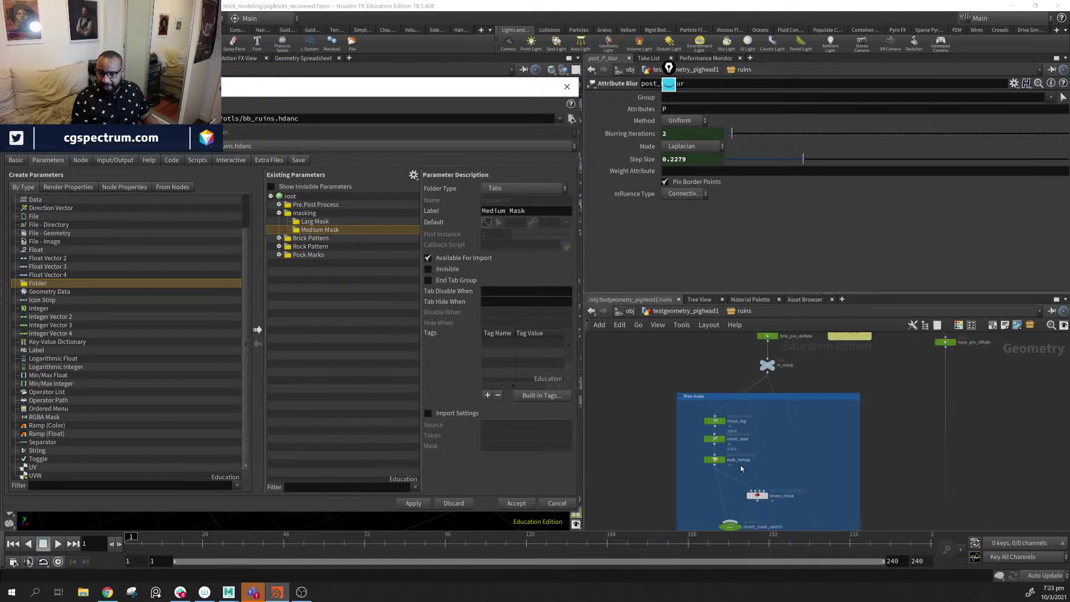
# - Add a third subfolder labelled Mask Remap inside the masking folder, below Medium Mask
pyautogui.moveTo(744, 465); pyautogui.dragTo(781, 436, button='middle')
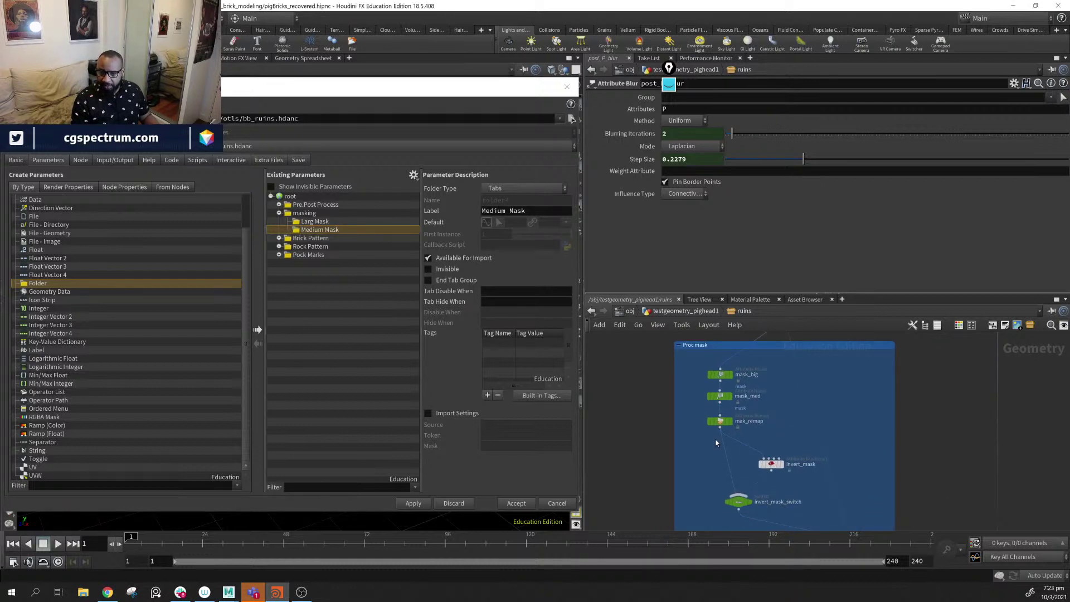
pyautogui.moveTo(38, 287); pyautogui.dragTo(317, 215)
pyautogui.doubleClick(328, 239)
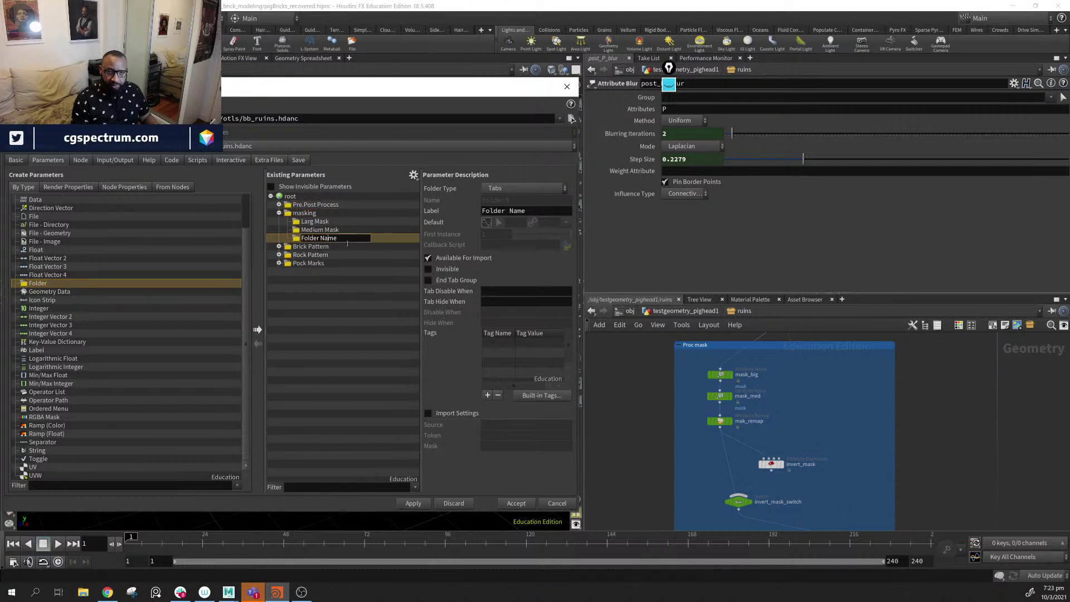
pyautogui.write('Mask')
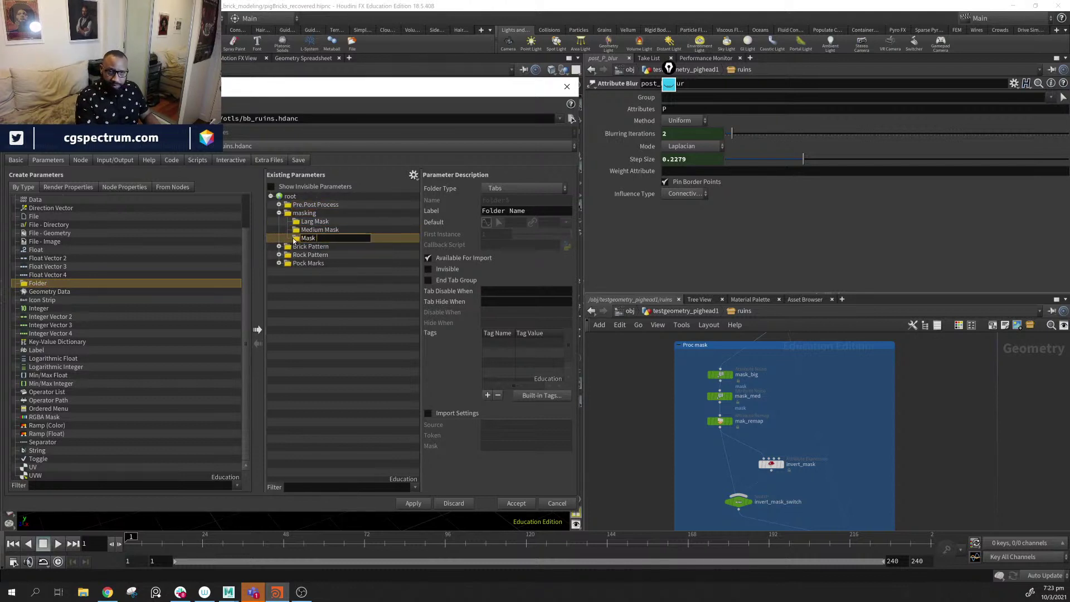
pyautogui.write(' RE')
pyautogui.write('mao')
pyautogui.write('p')
pyautogui.press('Return')
# - Expose the mask_big node's Range Values, Operation, Amplitude and Remap Ramp parameters in the Larg Mask folder
pyautogui.moveTo(822, 504); pyautogui.dragTo(819, 457, button='middle')
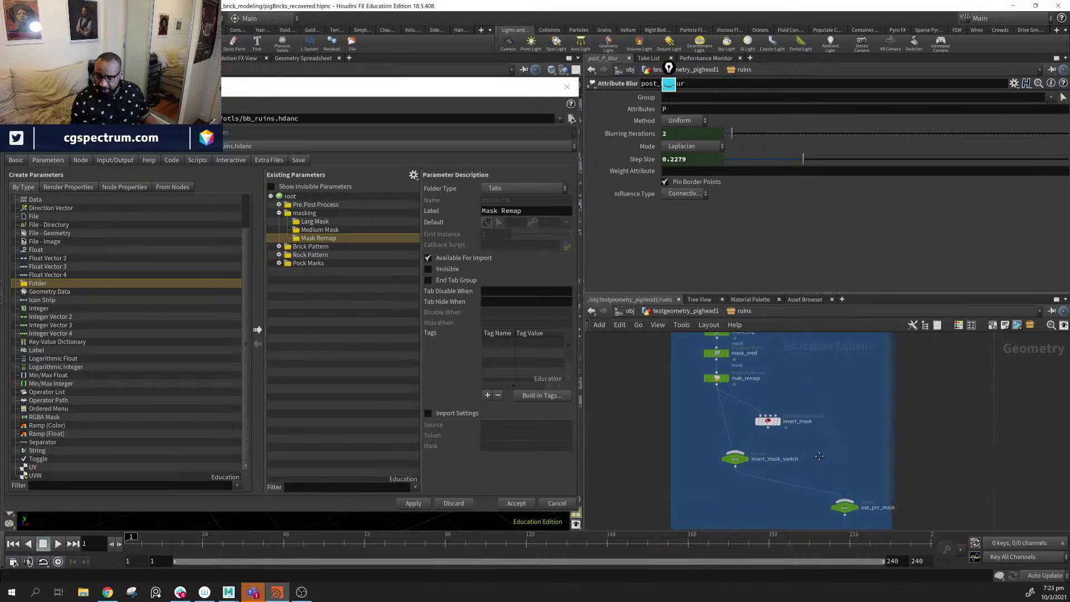
pyautogui.moveTo(737, 461)
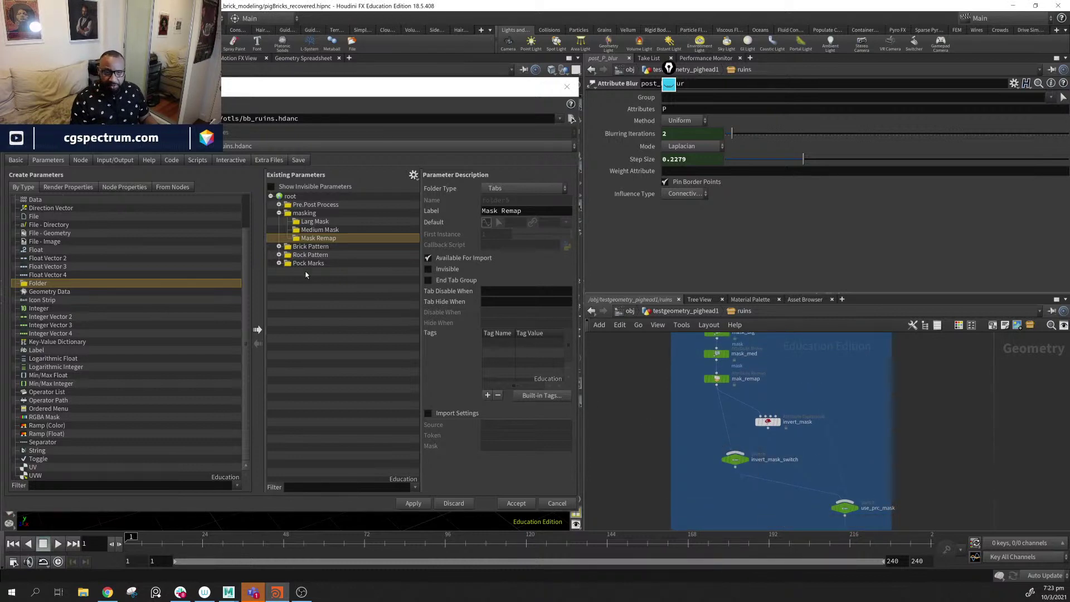
pyautogui.moveTo(802, 339); pyautogui.dragTo(796, 395, button='middle')
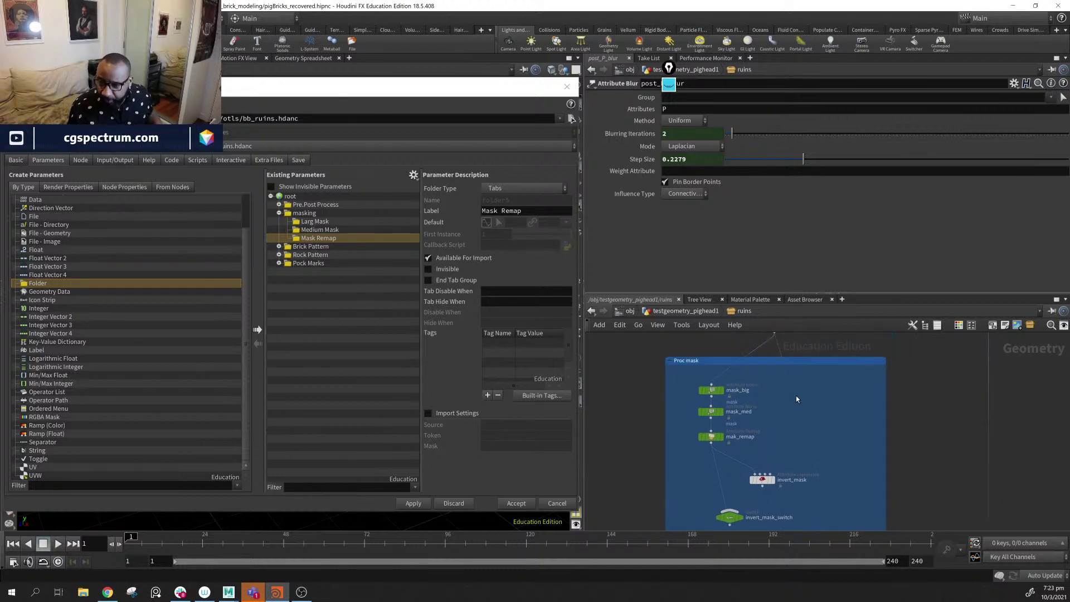
pyautogui.click(711, 390)
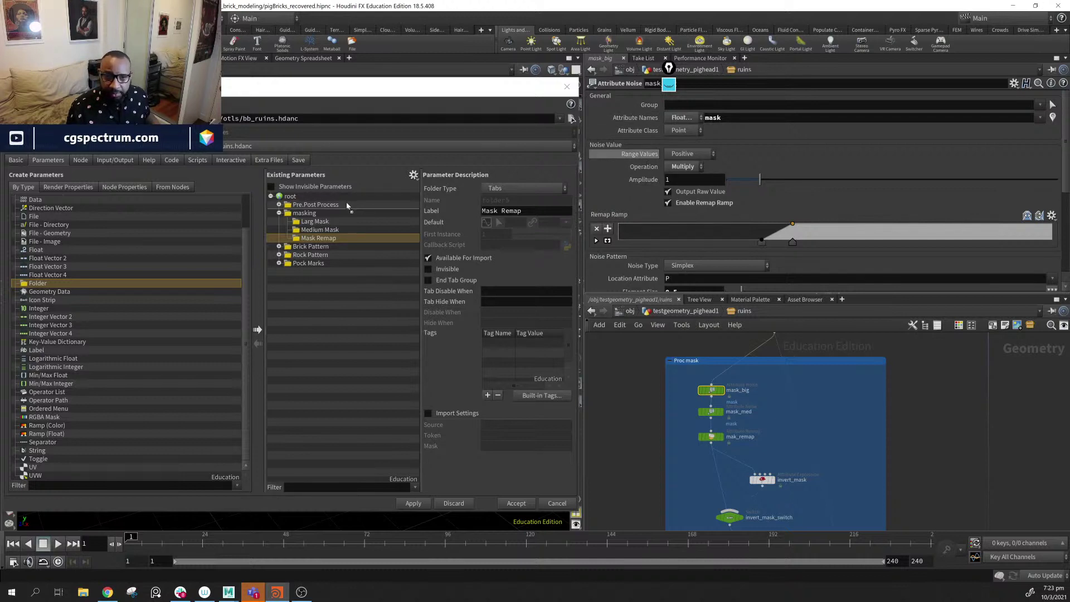
pyautogui.moveTo(315, 225); pyautogui.dragTo(327, 225)
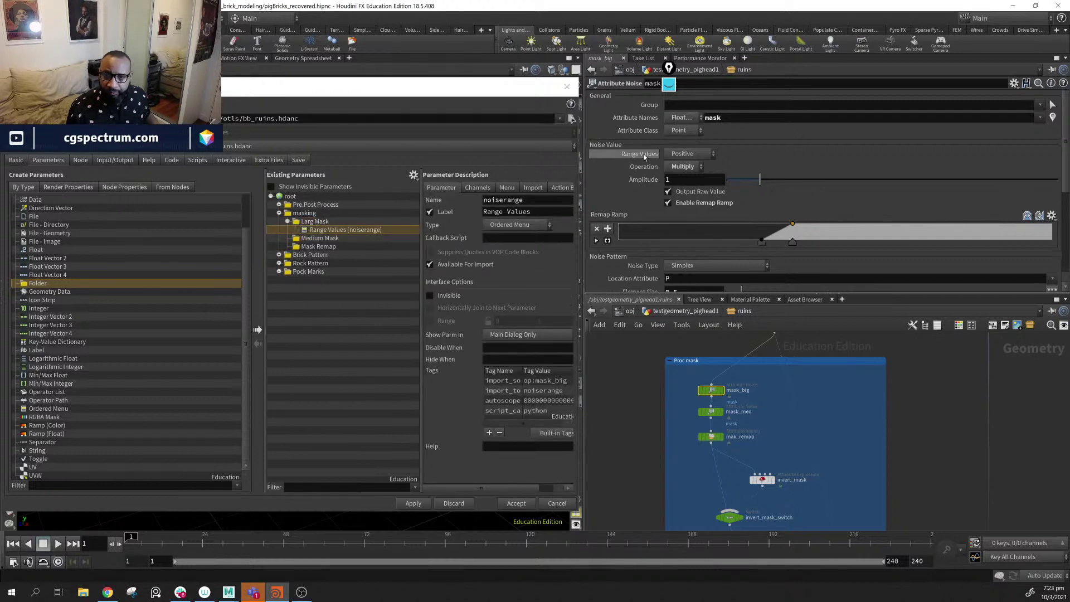
pyautogui.moveTo(650, 169); pyautogui.dragTo(318, 231)
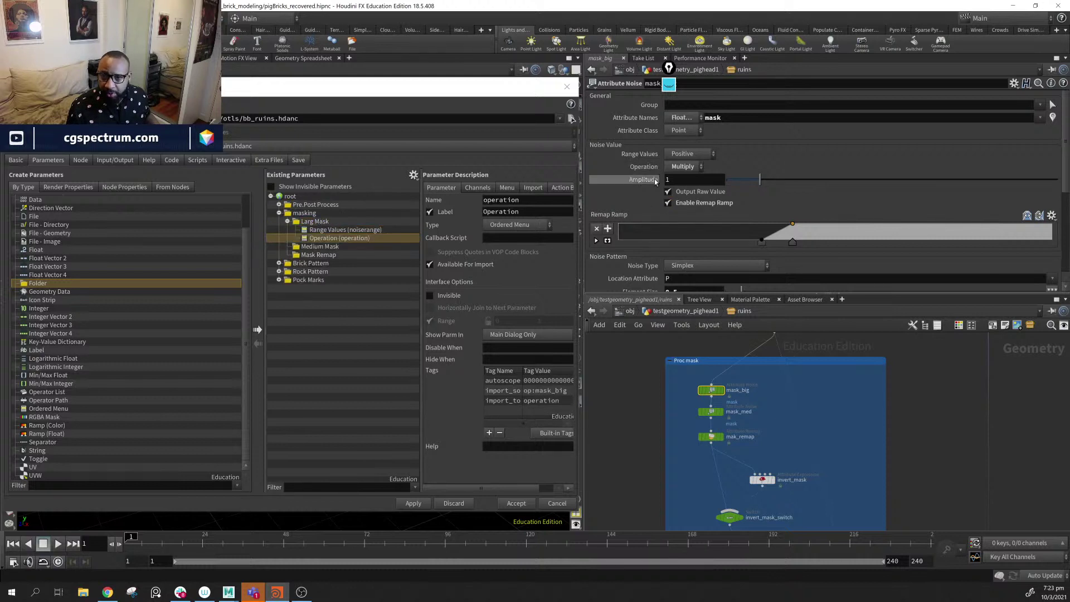
pyautogui.moveTo(650, 182); pyautogui.dragTo(326, 221)
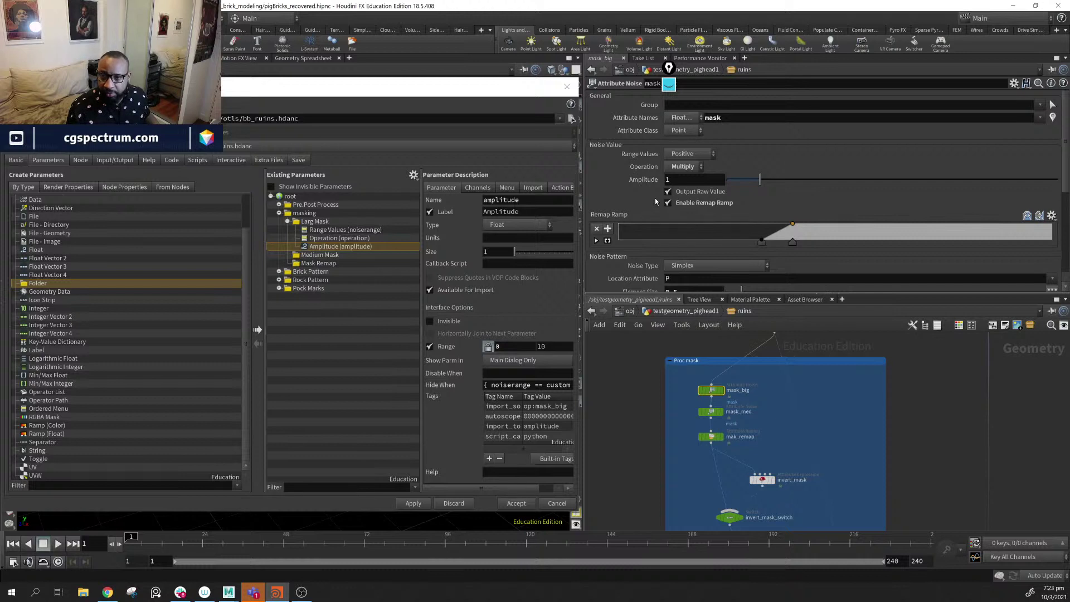
pyautogui.scroll(-3, 655, 193)
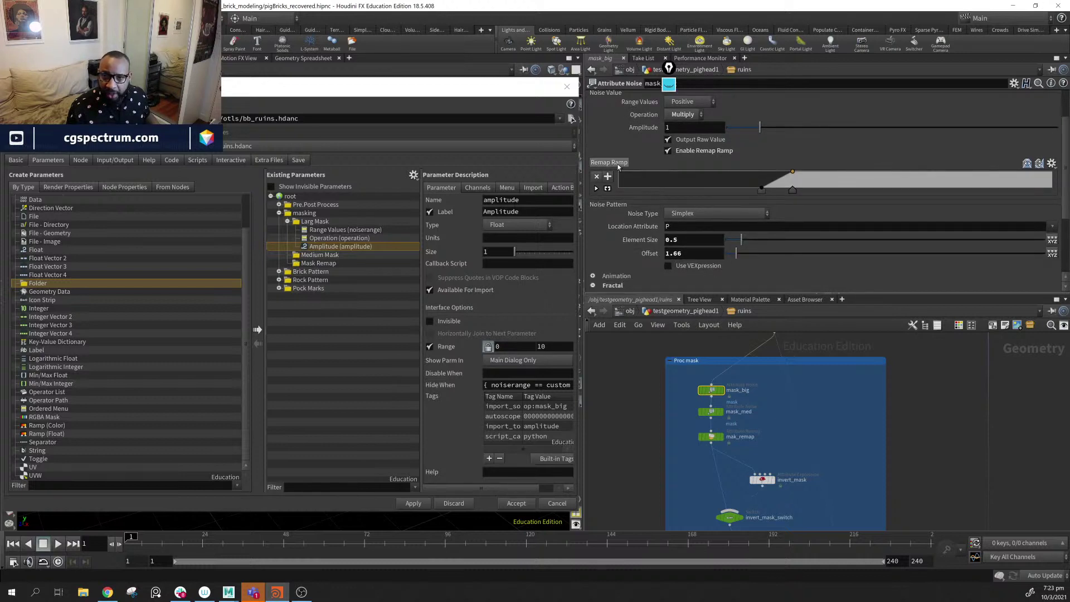
pyautogui.moveTo(618, 166); pyautogui.dragTo(329, 220)
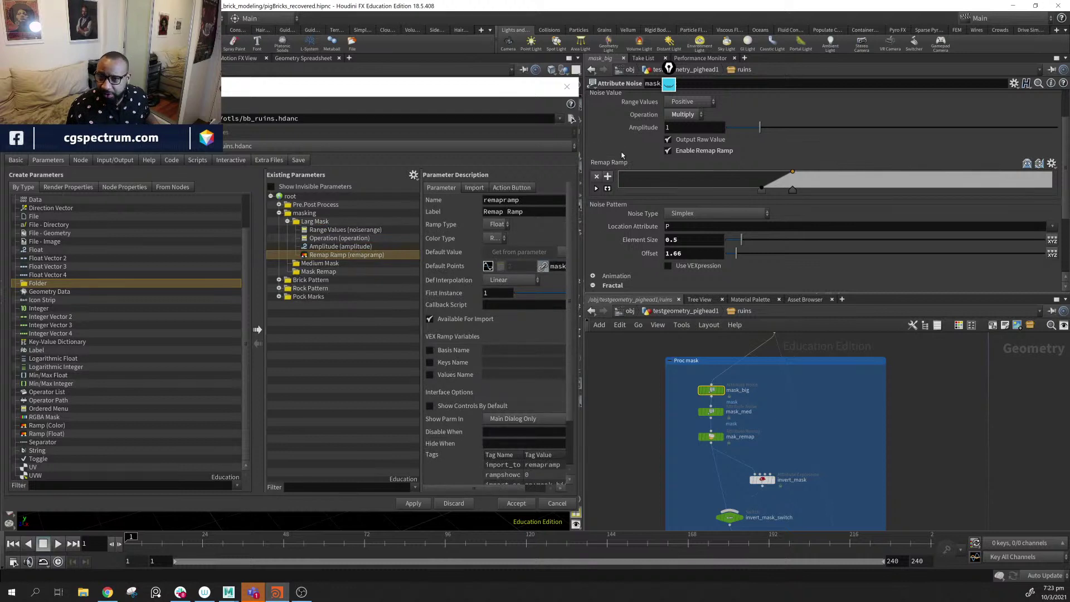
# - Add mask_big's Noise Type, Element Size and Offset parameters to the Larg Mask folder
pyautogui.scroll(-1, 641, 192)
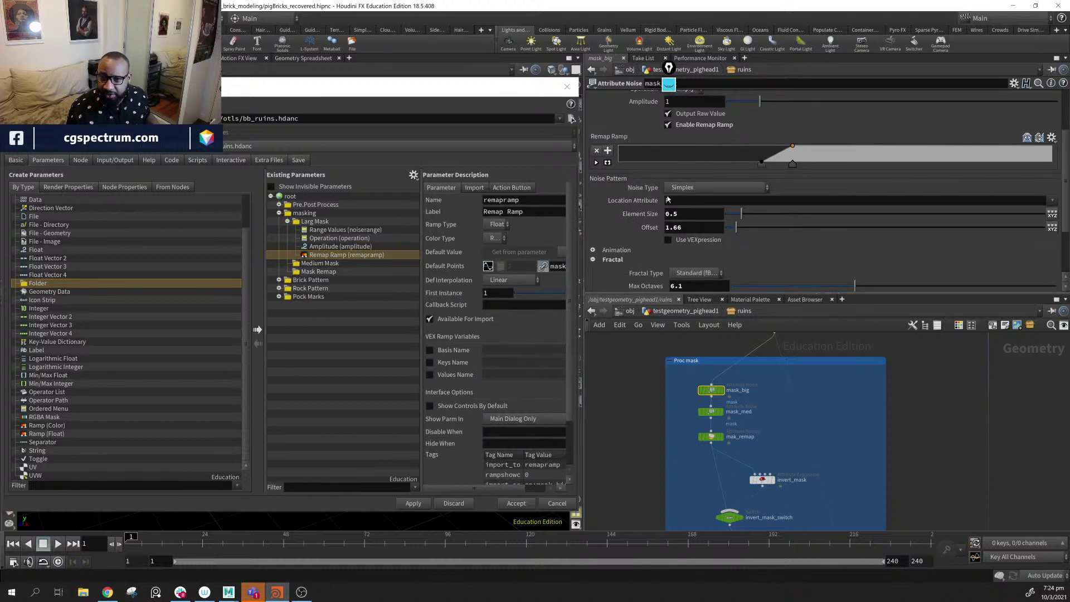
pyautogui.scroll(-2, 650, 251)
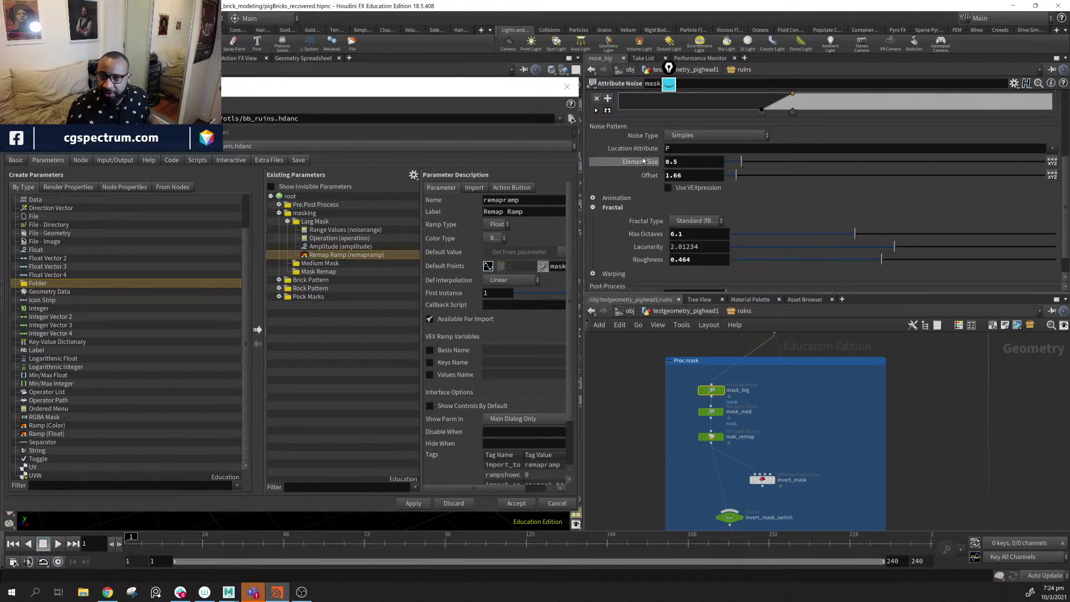
pyautogui.scroll(1, 643, 156)
pyautogui.moveTo(643, 149); pyautogui.dragTo(316, 222)
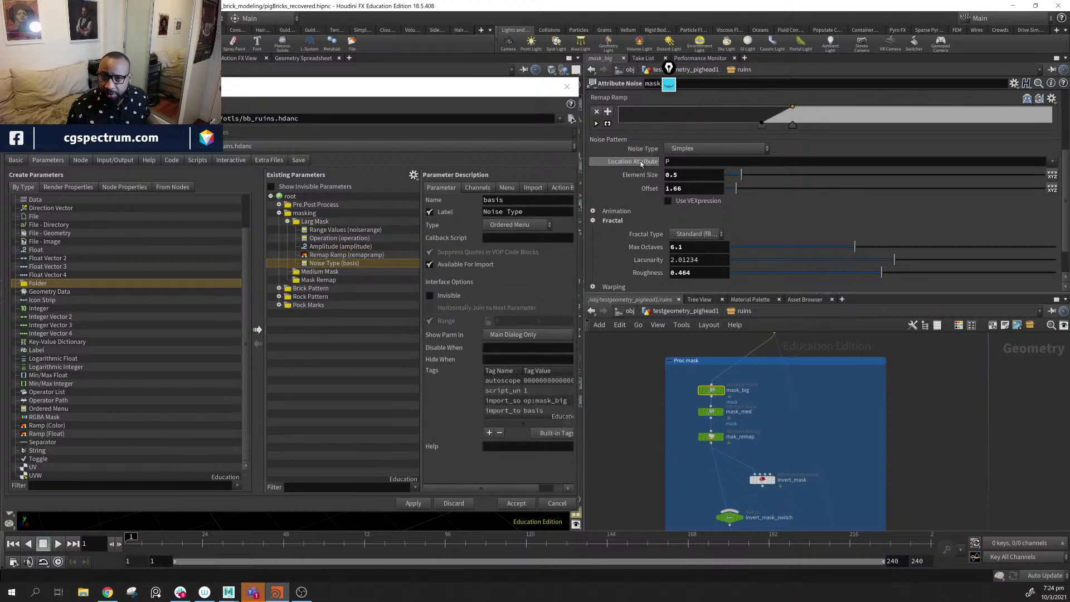
pyautogui.moveTo(641, 175); pyautogui.dragTo(324, 221)
pyautogui.moveTo(647, 188); pyautogui.dragTo(336, 220)
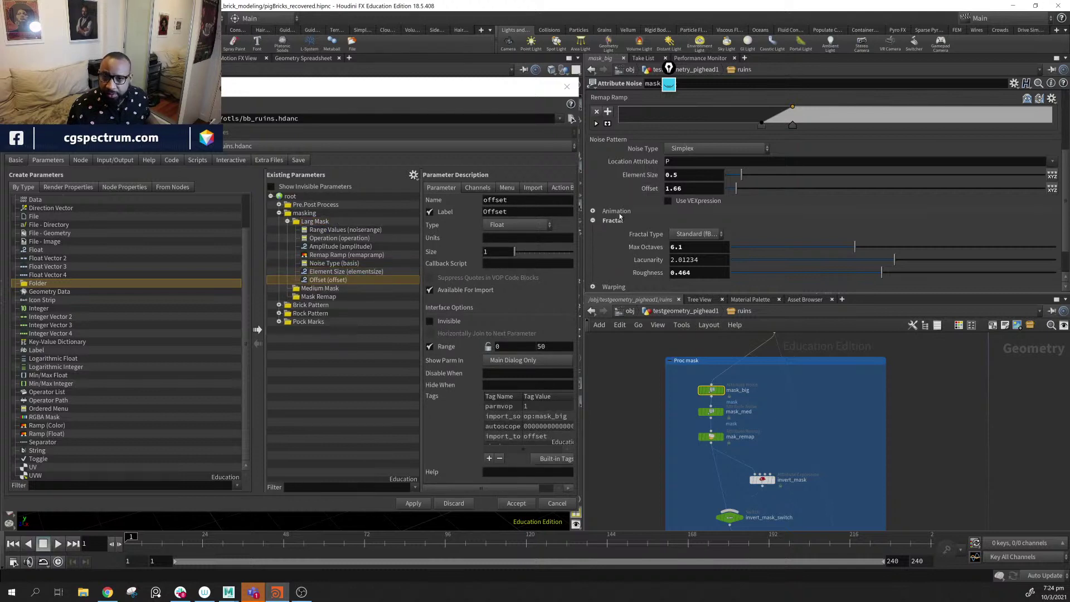
# - Add a separator to the Larg Mask folder, followed by mask_big's Fractal Type, Max Octaves, Lacunarity and Roughness parameters
pyautogui.scroll(-2, 646, 226)
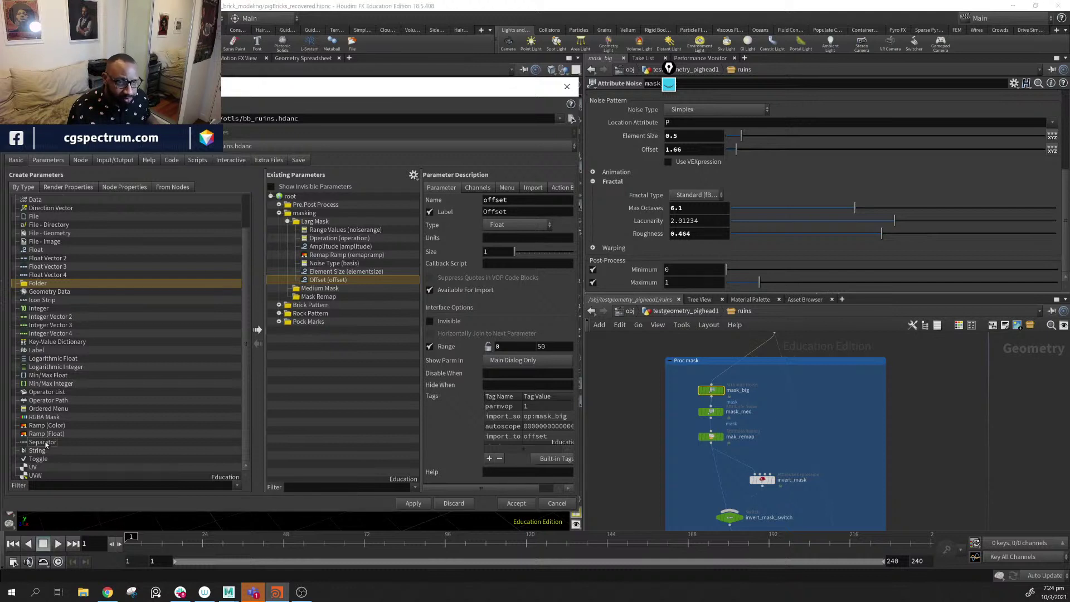
pyautogui.moveTo(45, 444); pyautogui.dragTo(321, 225)
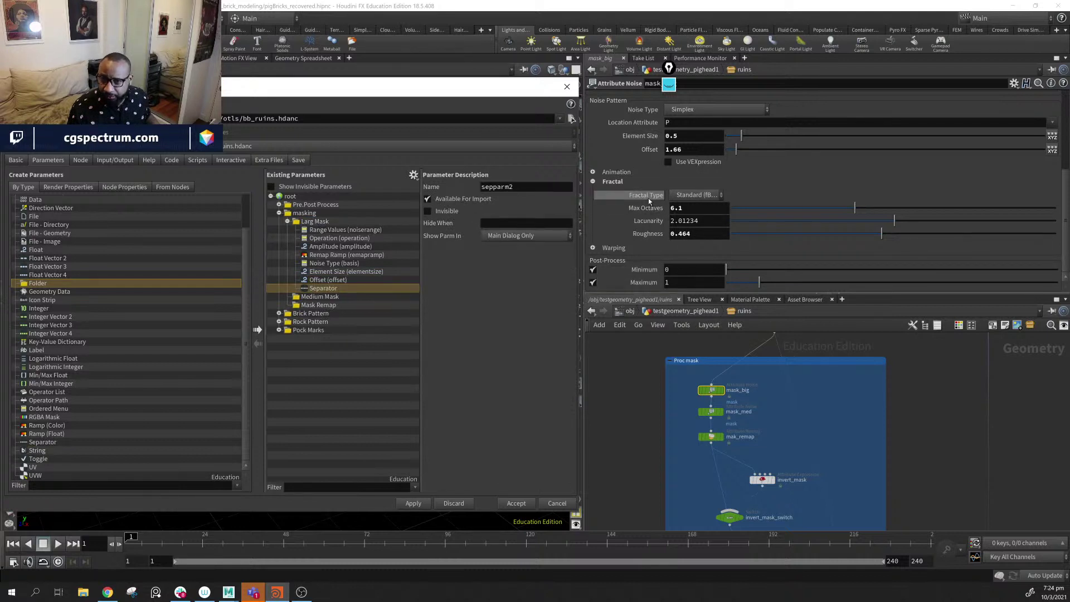
pyautogui.click(697, 195)
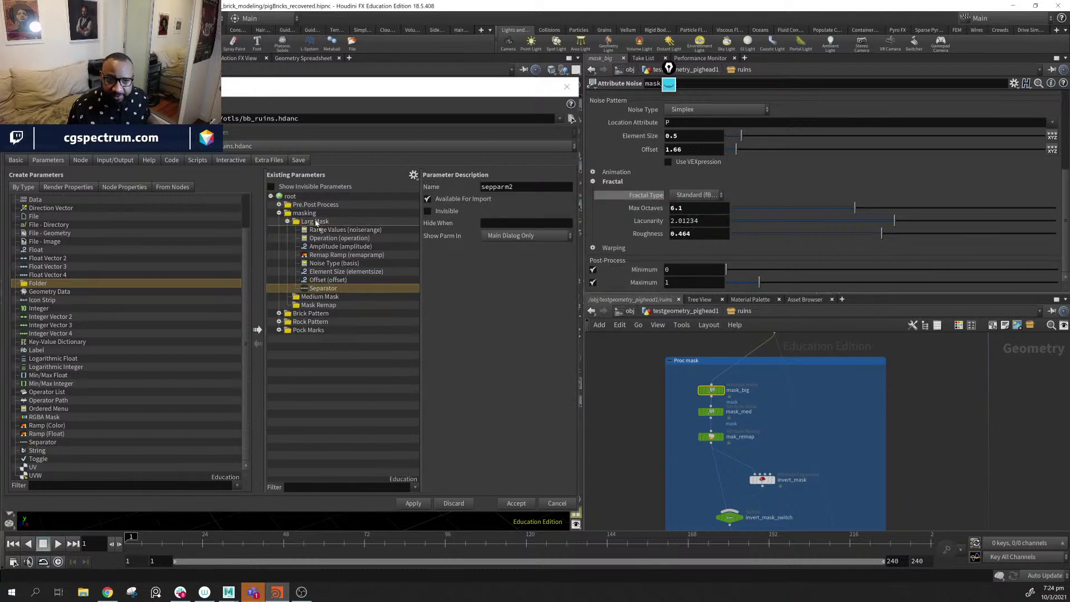
pyautogui.moveTo(316, 223); pyautogui.dragTo(316, 224)
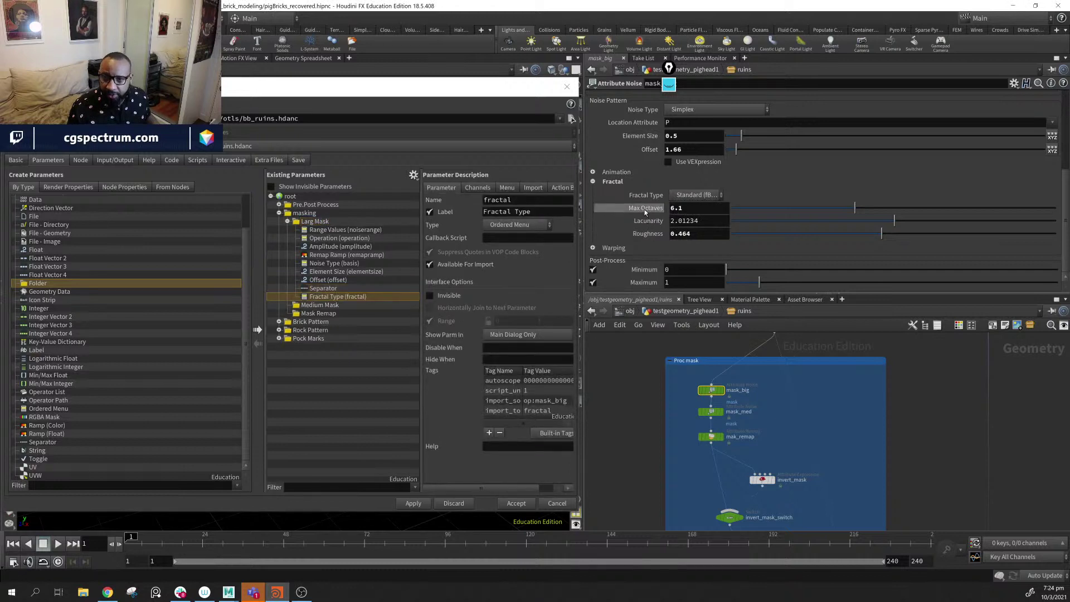
pyautogui.moveTo(645, 209); pyautogui.dragTo(325, 222)
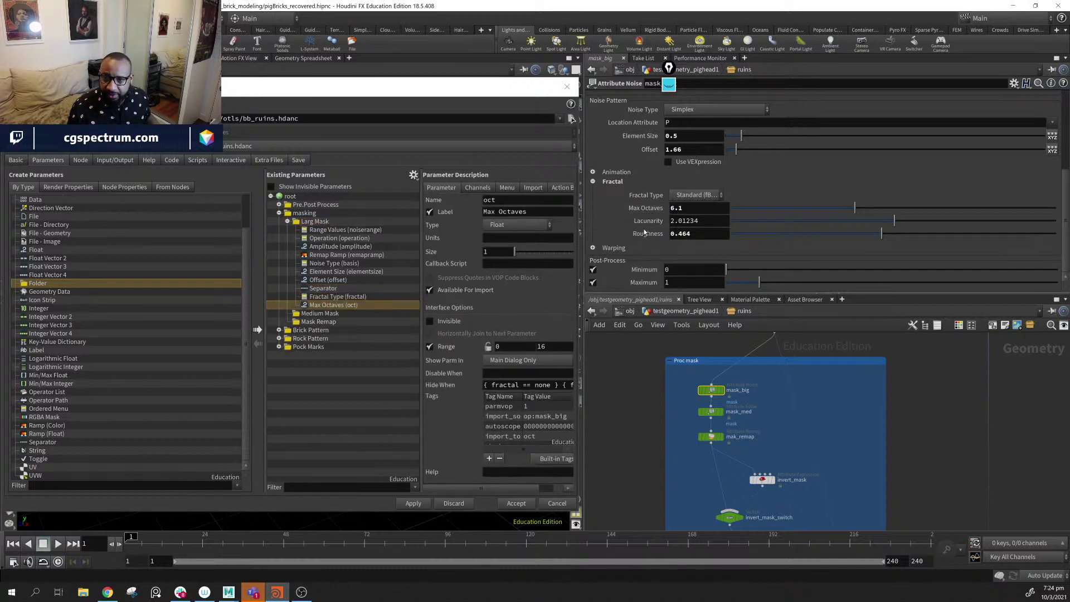
pyautogui.moveTo(645, 232); pyautogui.dragTo(303, 221)
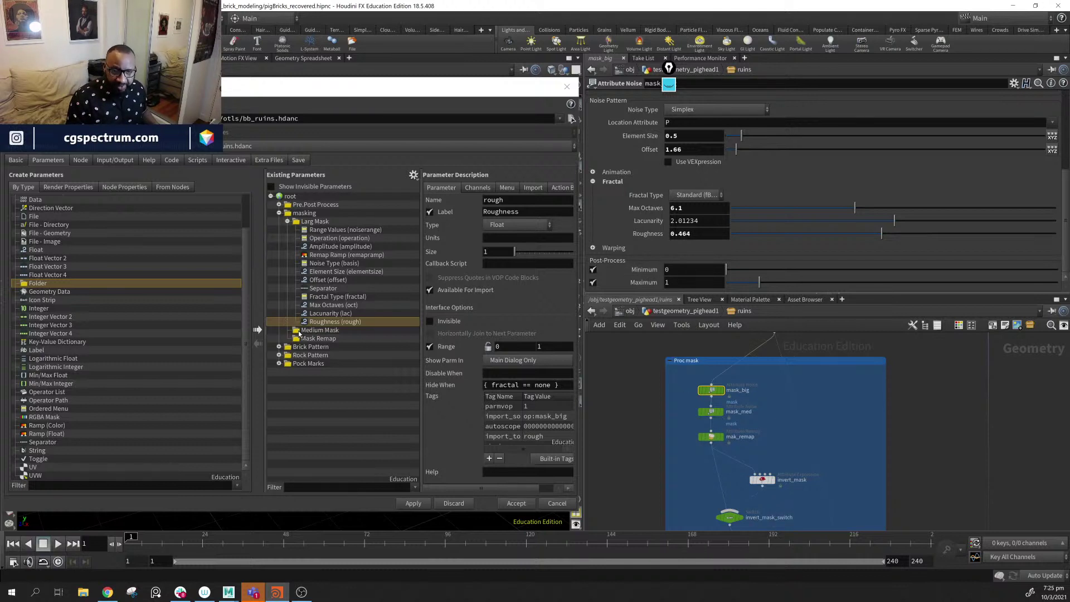
# - Expose the mask_med node's Range Values, Operation, Amplitude and Remap Ramp parameters in the Medium Mask folder
pyautogui.click(711, 411)
pyautogui.scroll(5, 646, 199)
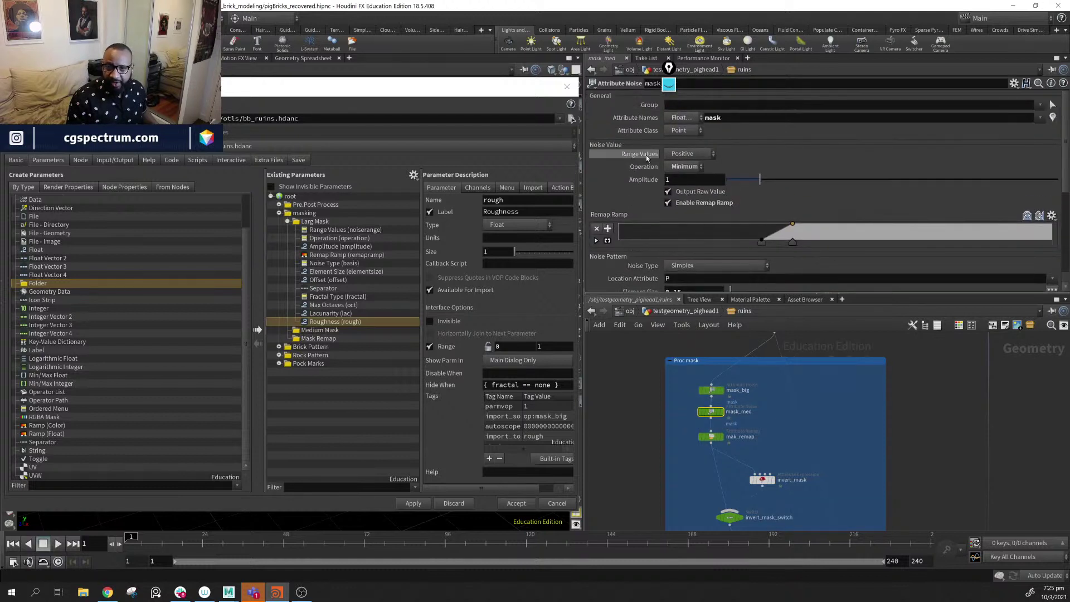
pyautogui.moveTo(400, 276); pyautogui.dragTo(320, 330)
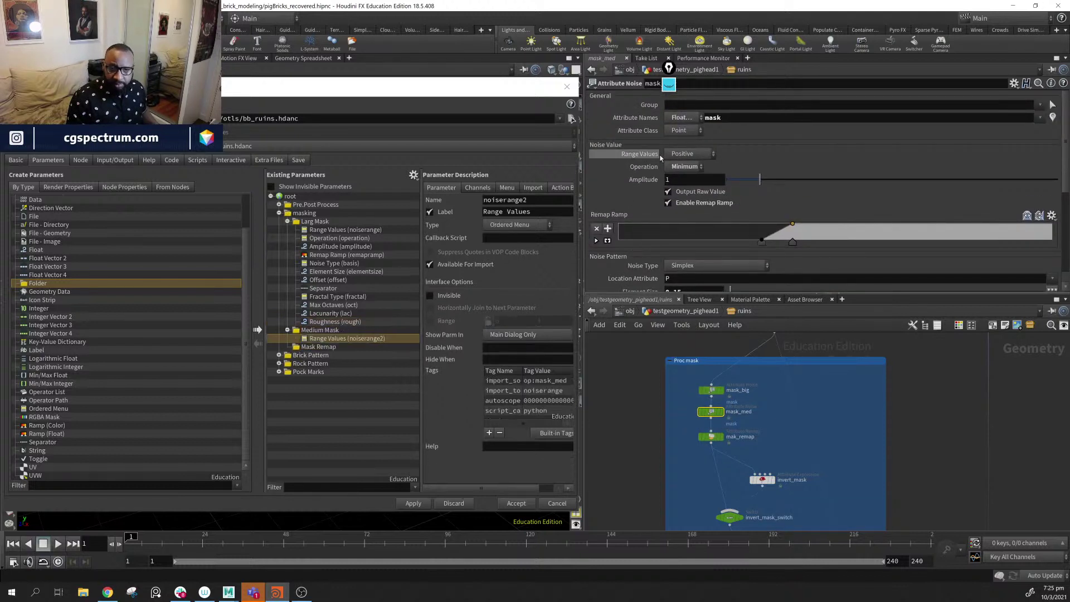
pyautogui.moveTo(646, 166); pyautogui.dragTo(330, 334)
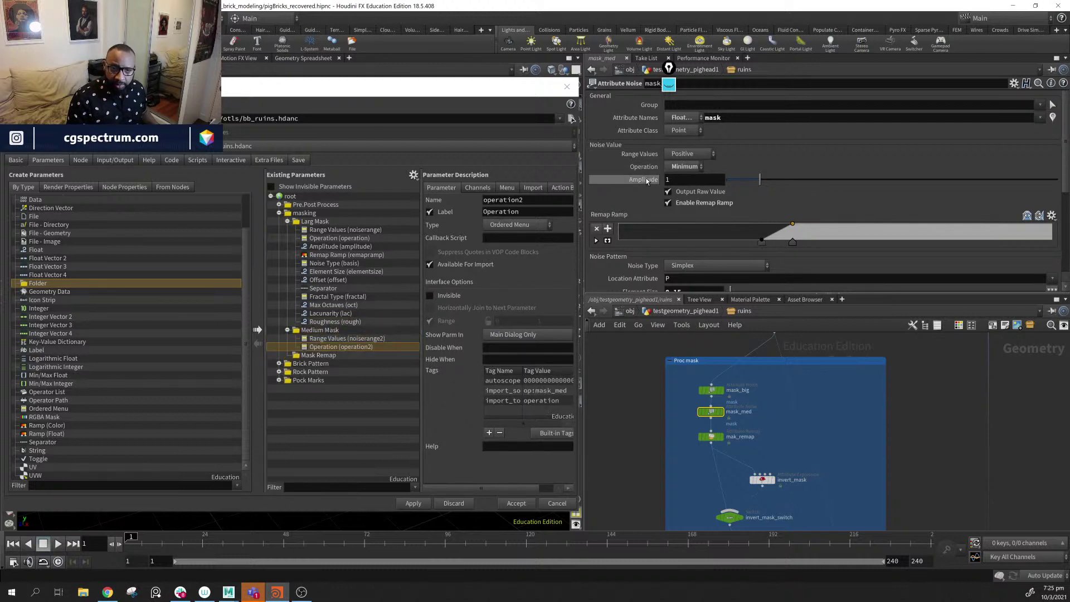
pyautogui.moveTo(646, 179); pyautogui.dragTo(306, 330)
pyautogui.scroll(-2, 651, 218)
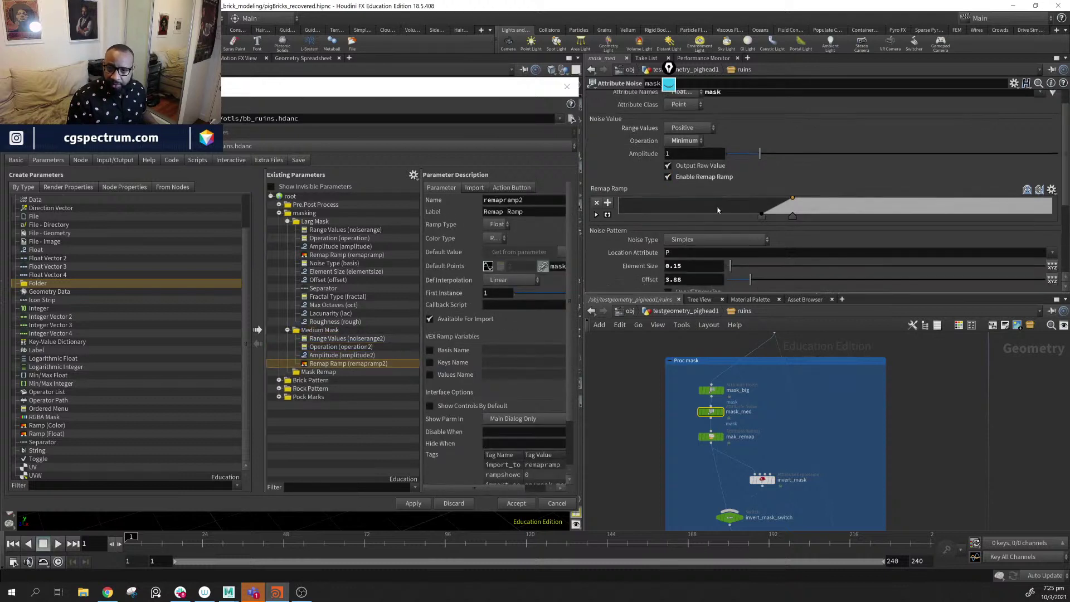
# - Add mask_med's Noise Type, Element Size and Offset parameters to the Medium Mask folder
pyautogui.moveTo(574, 233); pyautogui.dragTo(314, 330)
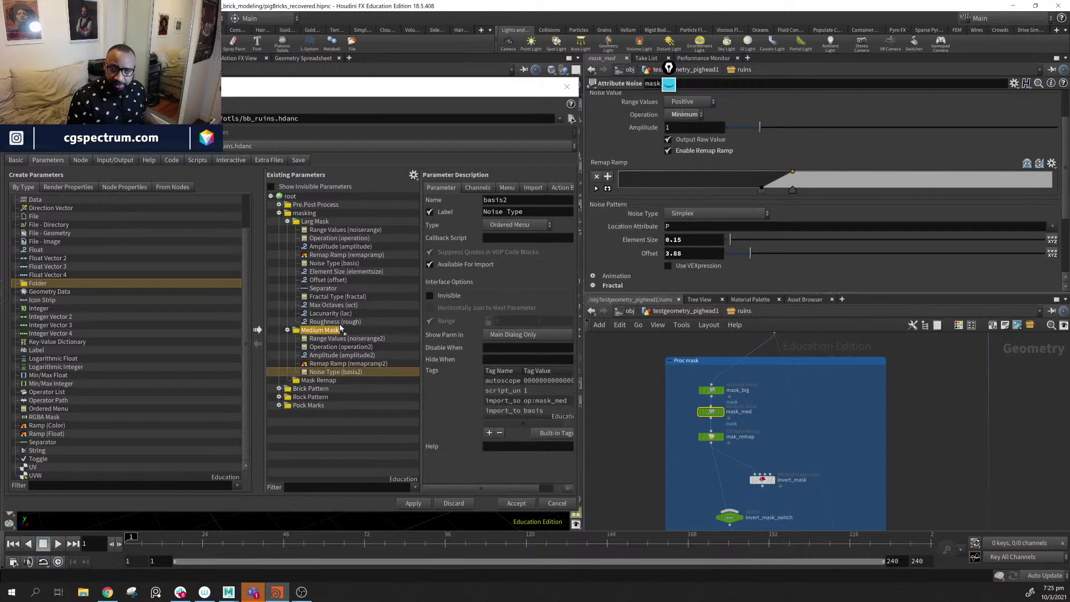
pyautogui.moveTo(340, 328); pyautogui.dragTo(340, 330)
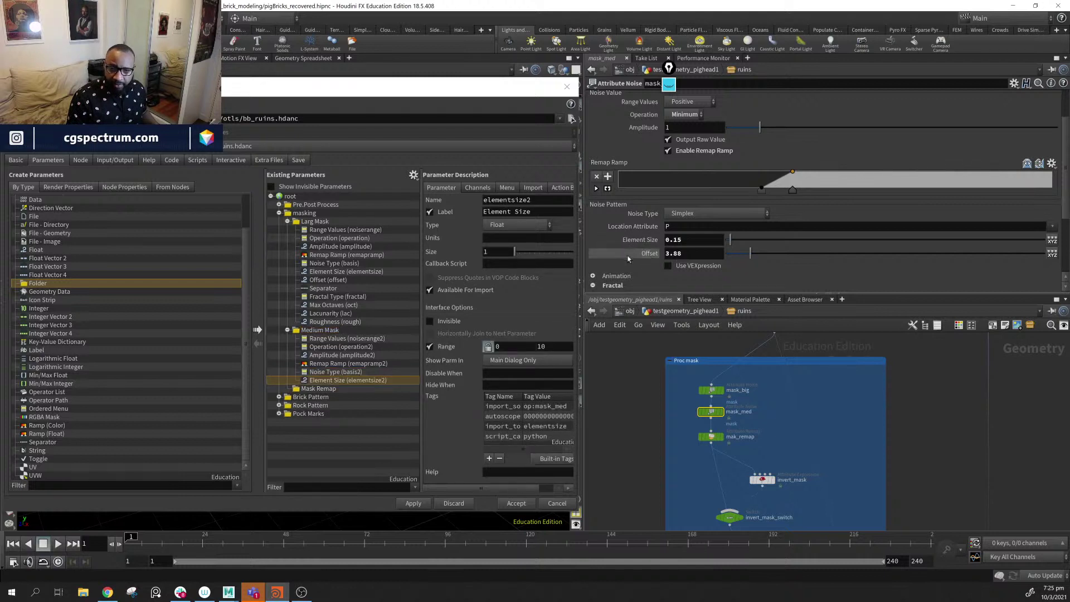
pyautogui.moveTo(649, 253); pyautogui.dragTo(268, 332)
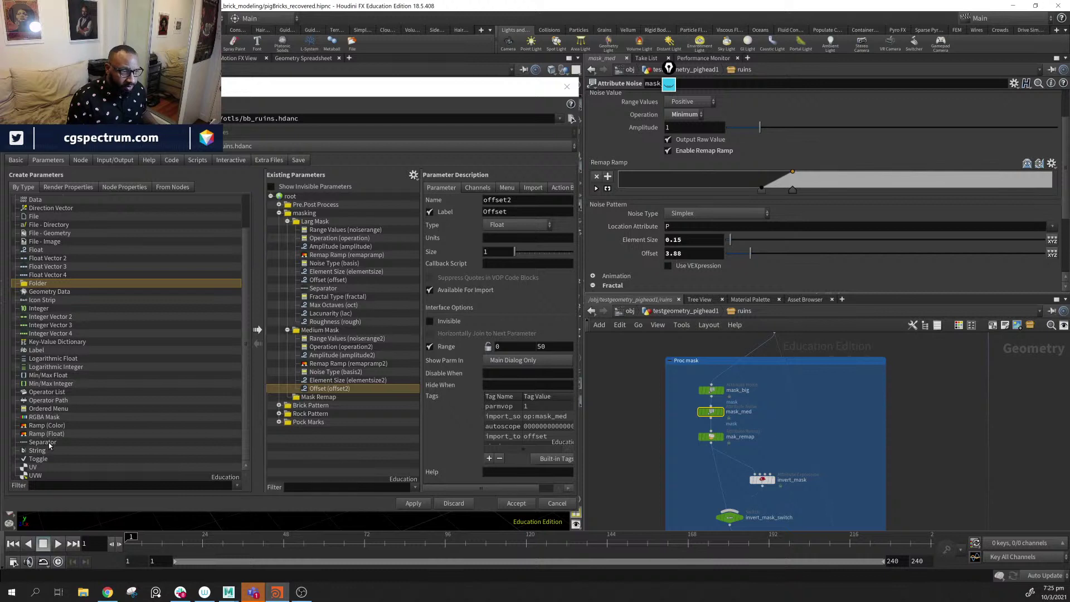
# - Add a separator to the Medium Mask folder, followed by mask_med's Fractal Type, Max Octaves, Lacunarity and Roughness parameters
pyautogui.moveTo(49, 444); pyautogui.dragTo(331, 333)
pyautogui.scroll(-3, 647, 253)
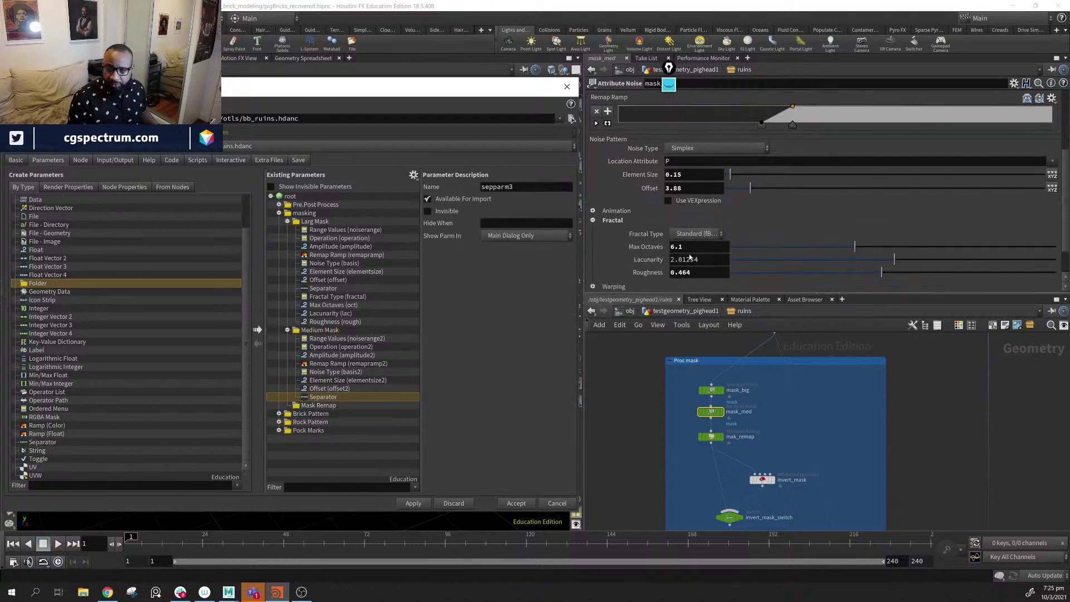
pyautogui.moveTo(649, 197); pyautogui.dragTo(328, 330)
pyautogui.moveTo(647, 208); pyautogui.dragTo(346, 330)
pyautogui.moveTo(649, 220); pyautogui.dragTo(347, 329)
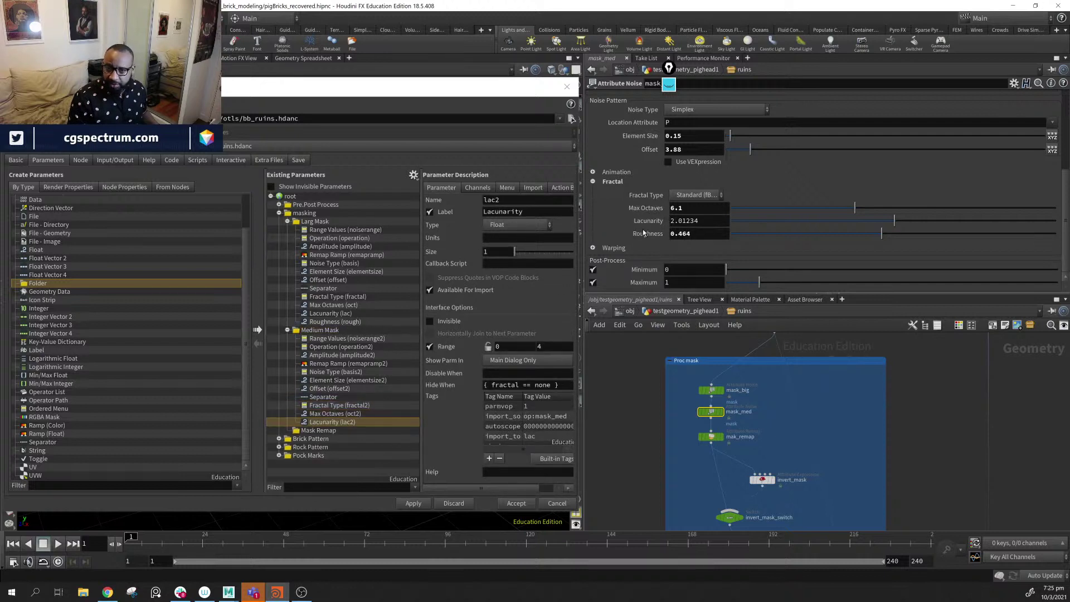
pyautogui.moveTo(645, 233); pyautogui.dragTo(334, 329)
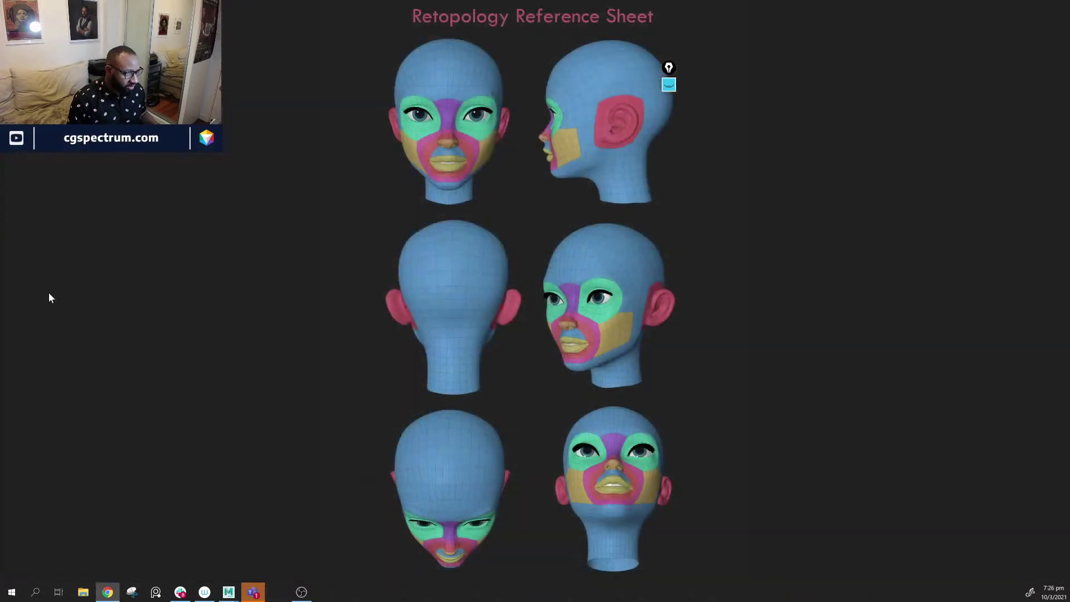
# - Launch Houdini FX 18.5.408 and maximize its window
pyautogui.click(37, 592)
pyautogui.write('hou')
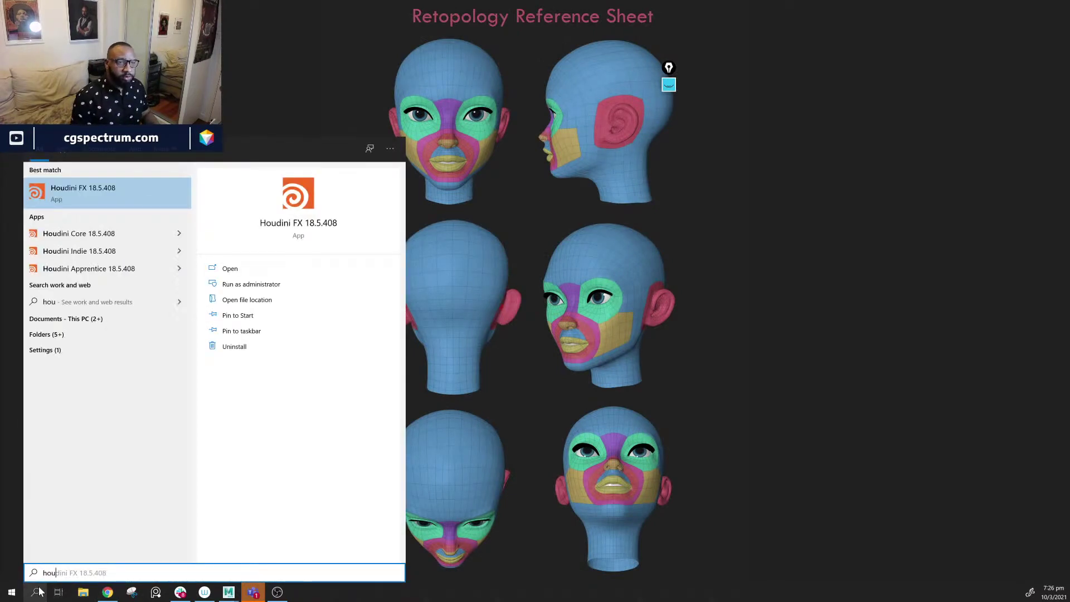
pyautogui.click(115, 188)
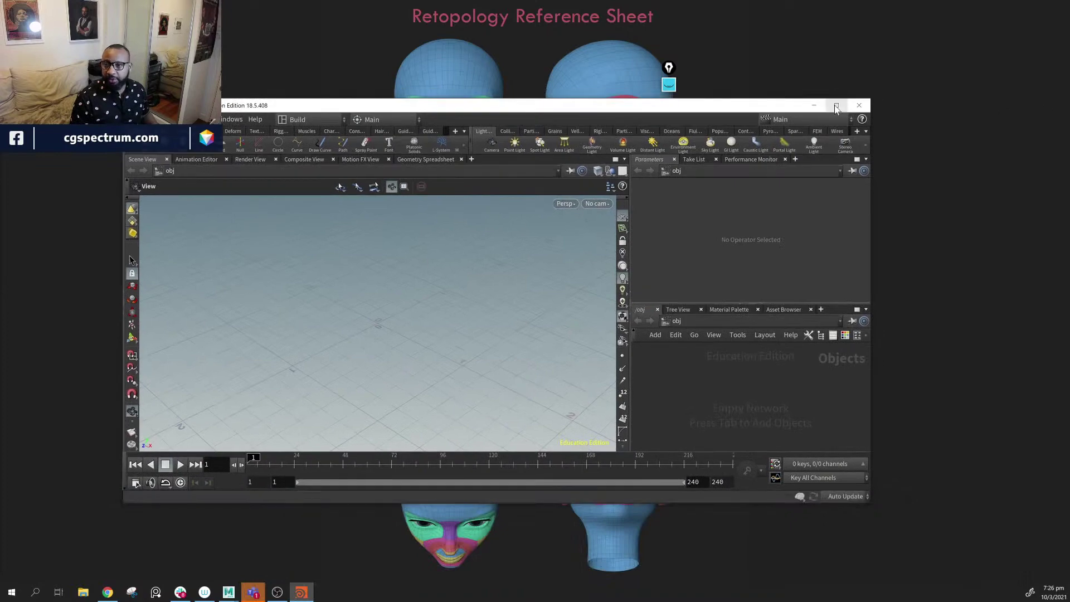
pyautogui.click(837, 102)
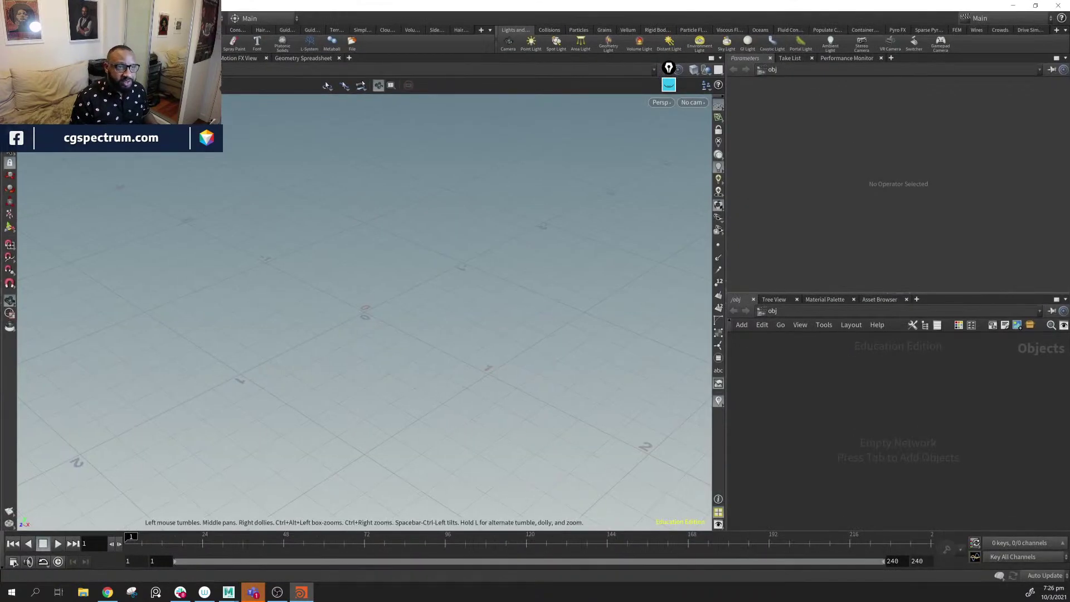
# - Reopen the recent pigBricks scene, restoring its recovered version and acknowledging the load warnings
pyautogui.click(11, 18)
pyautogui.moveTo(56, 56)
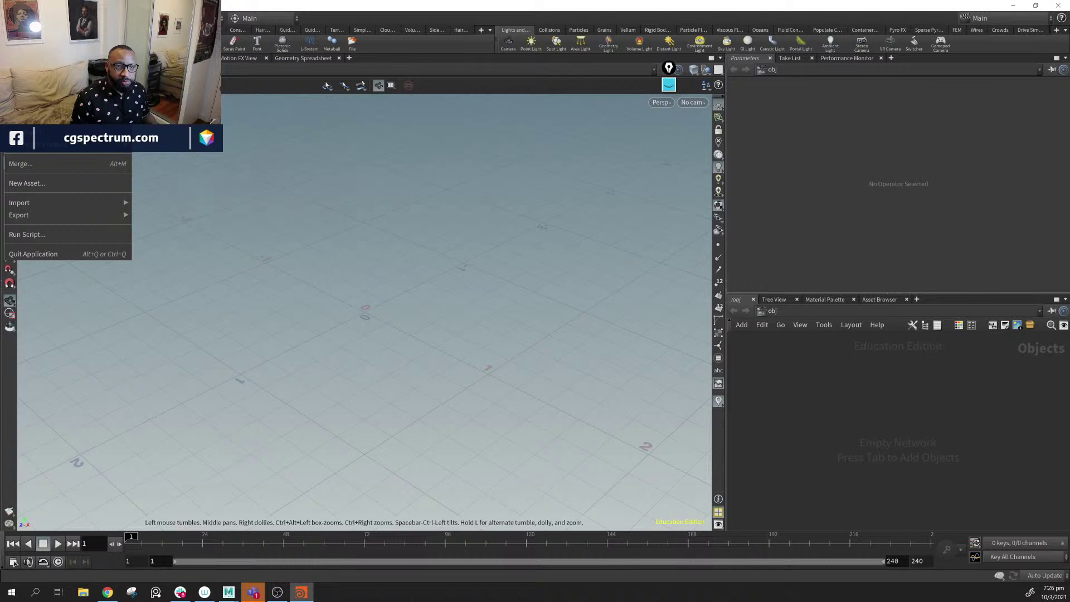
pyautogui.click(167, 57)
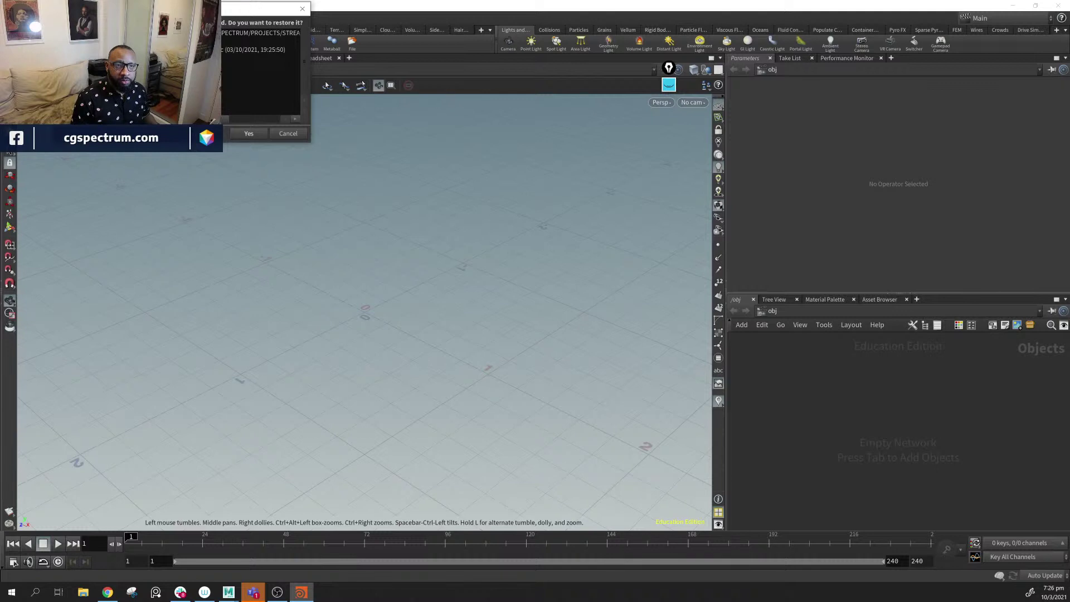
pyautogui.click(249, 134)
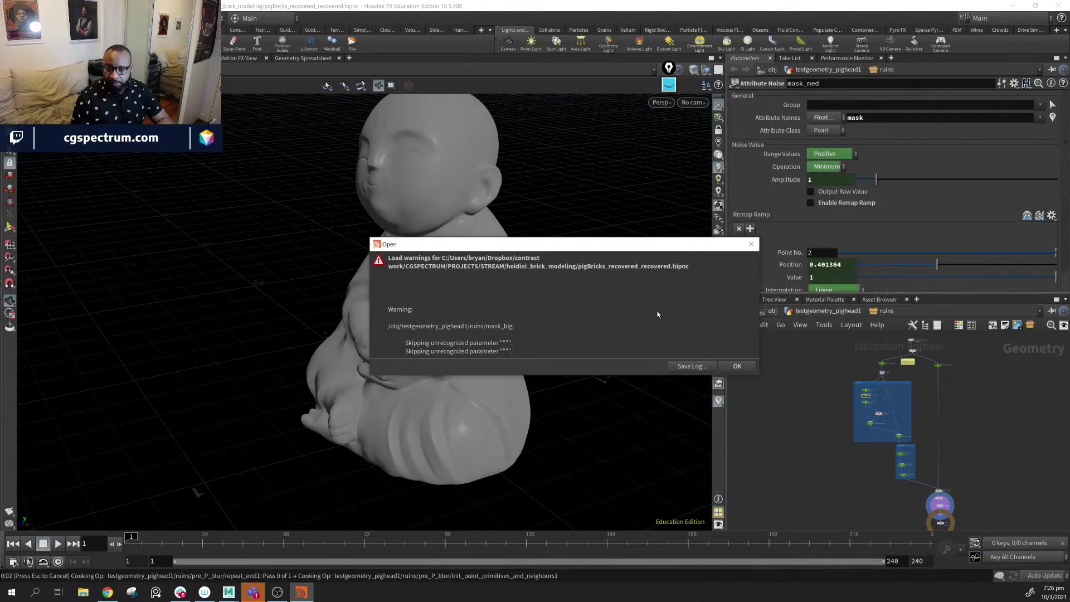
pyautogui.click(736, 366)
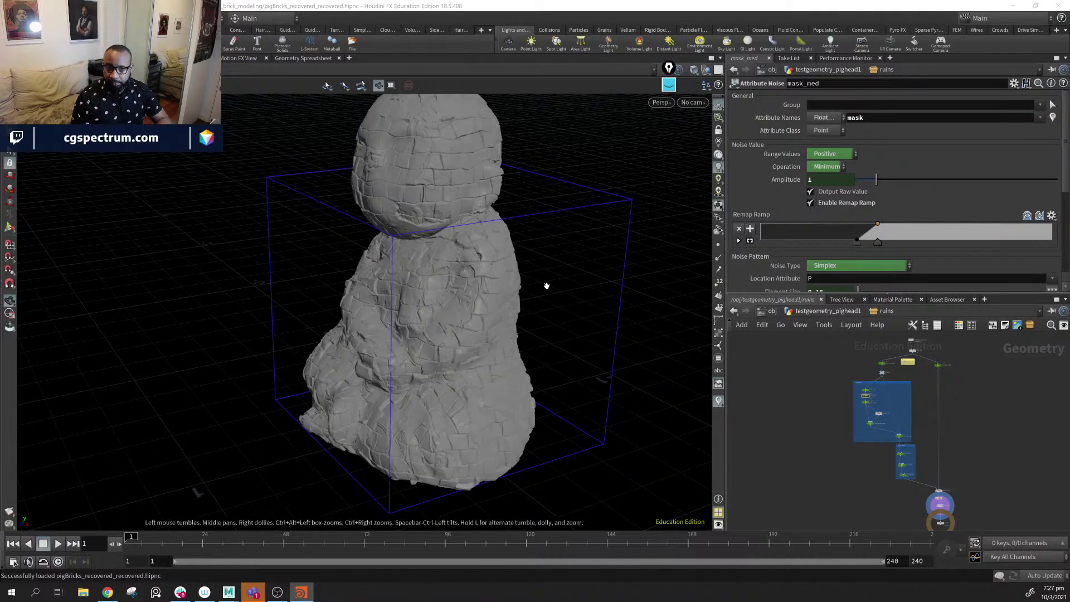
# - Go up from the ruins network to testgeometry_pighead1, select the ruins node and display its output
pyautogui.moveTo(540, 282); pyautogui.dragTo(597, 280, button='middle')
pyautogui.moveTo(598, 281); pyautogui.dragTo(525, 270)
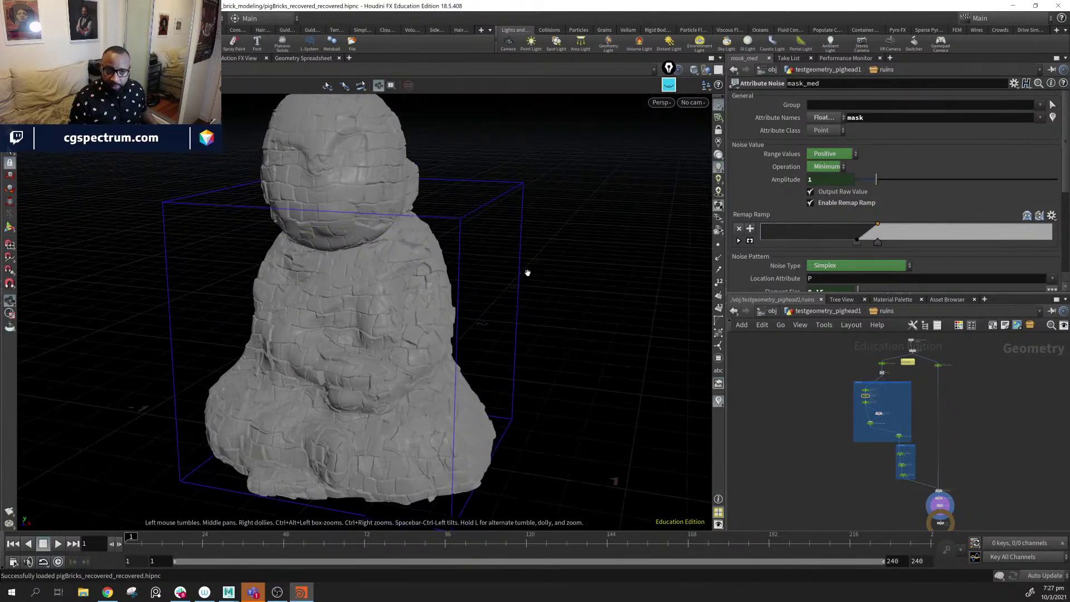
pyautogui.scroll(-3, 990, 376)
pyautogui.moveTo(990, 376); pyautogui.dragTo(986, 533, button='middle')
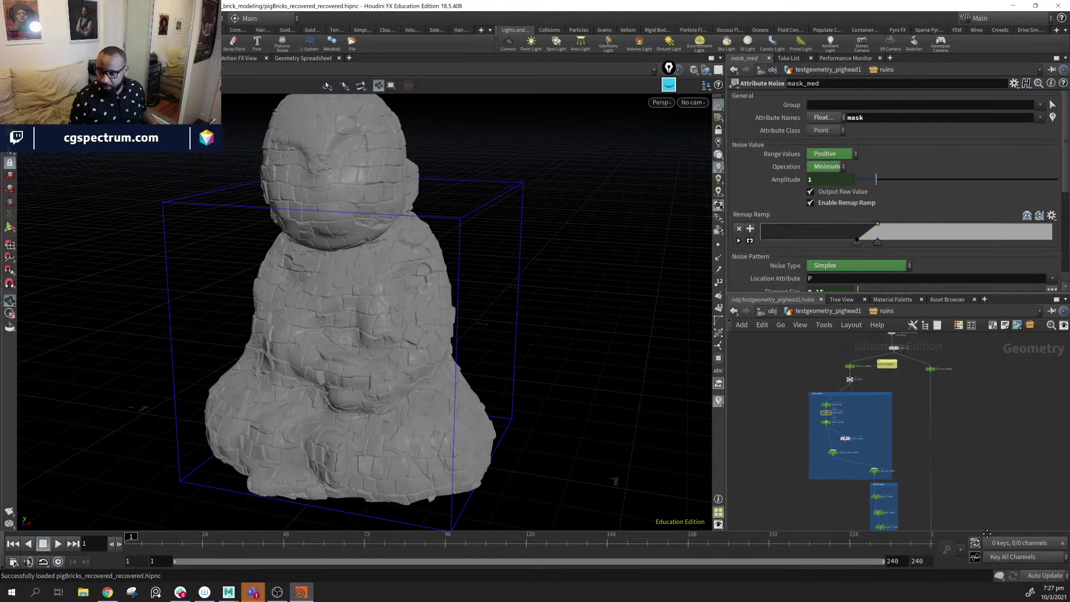
pyautogui.moveTo(936, 418); pyautogui.dragTo(948, 421, button='middle')
pyautogui.click(844, 313)
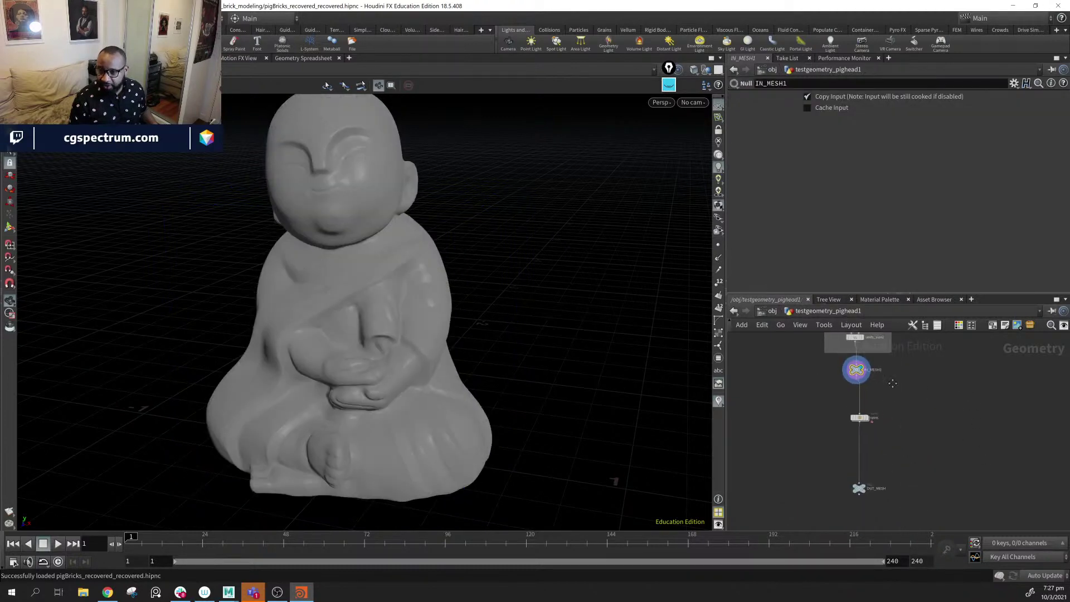
pyautogui.moveTo(913, 438); pyautogui.dragTo(917, 510, button='middle')
pyautogui.moveTo(920, 429); pyautogui.dragTo(928, 366, button='middle')
pyautogui.click(885, 429)
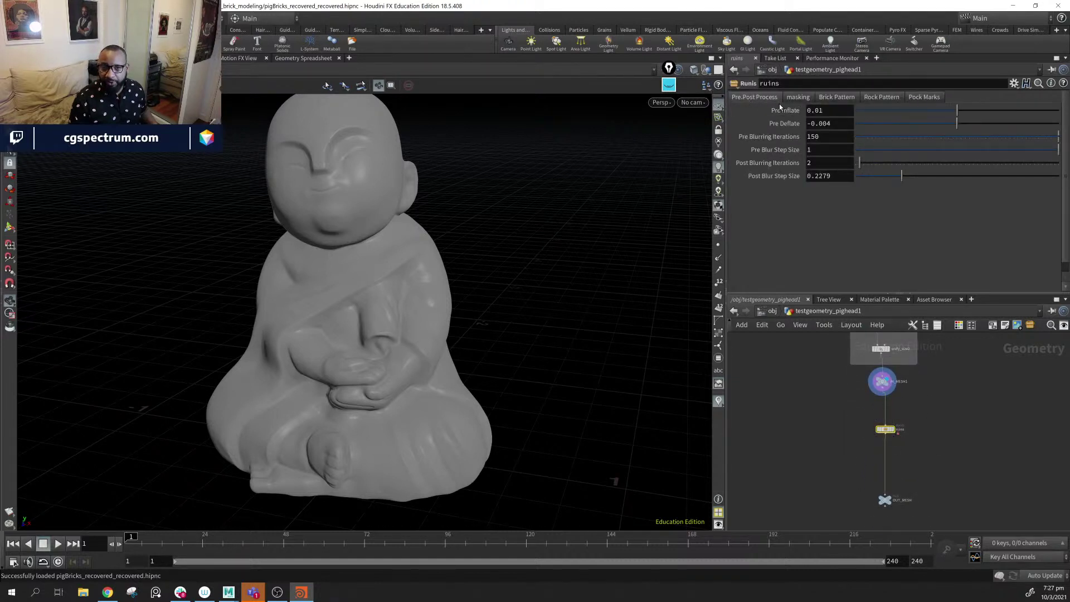
pyautogui.click(896, 430)
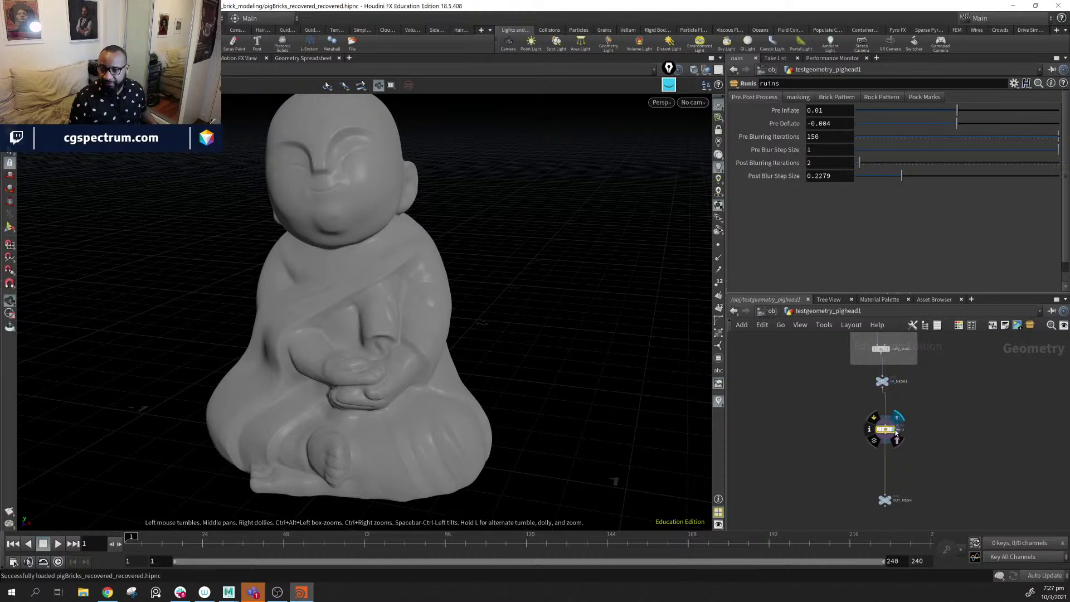
# - Examine the statue's brick surface up close and review the ruins asset's Larg Mask parameters
pyautogui.moveTo(329, 274); pyautogui.dragTo(446, 268)
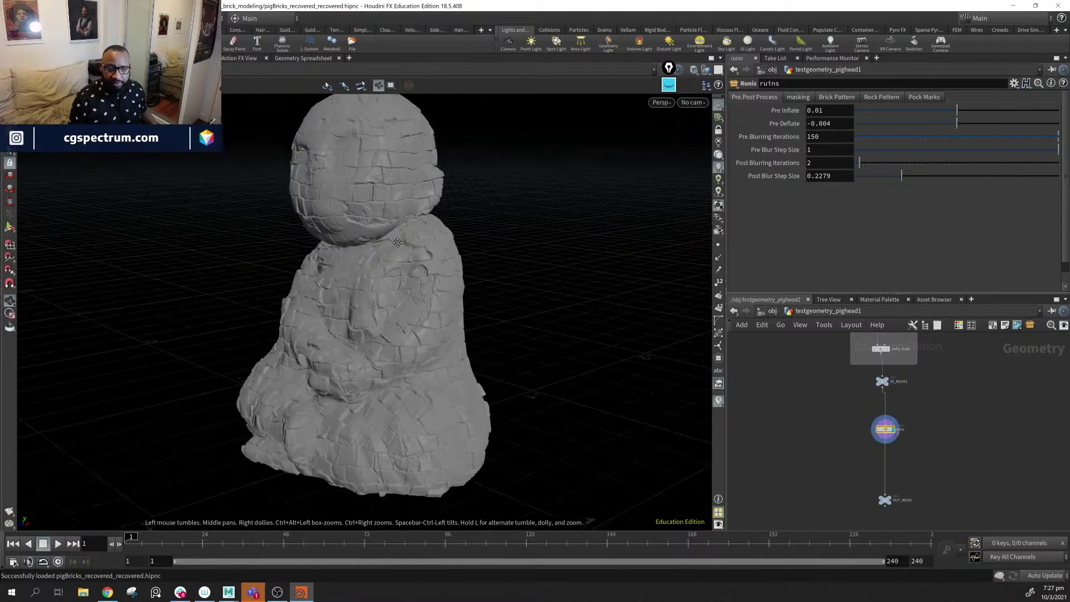
pyautogui.moveTo(446, 268); pyautogui.dragTo(401, 292, button='right')
pyautogui.moveTo(401, 291); pyautogui.dragTo(416, 255)
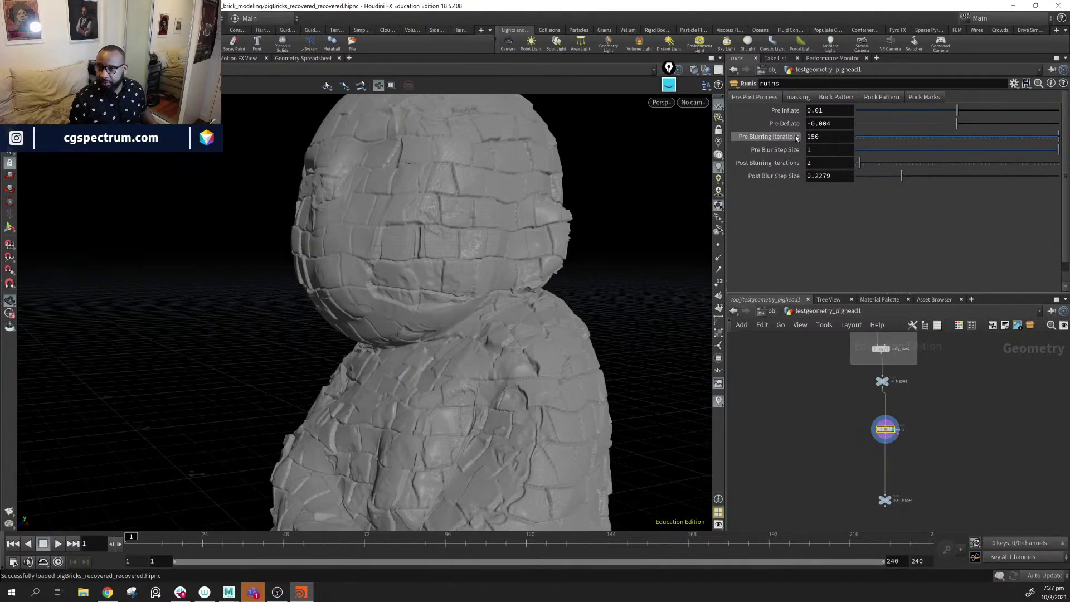
pyautogui.click(798, 97)
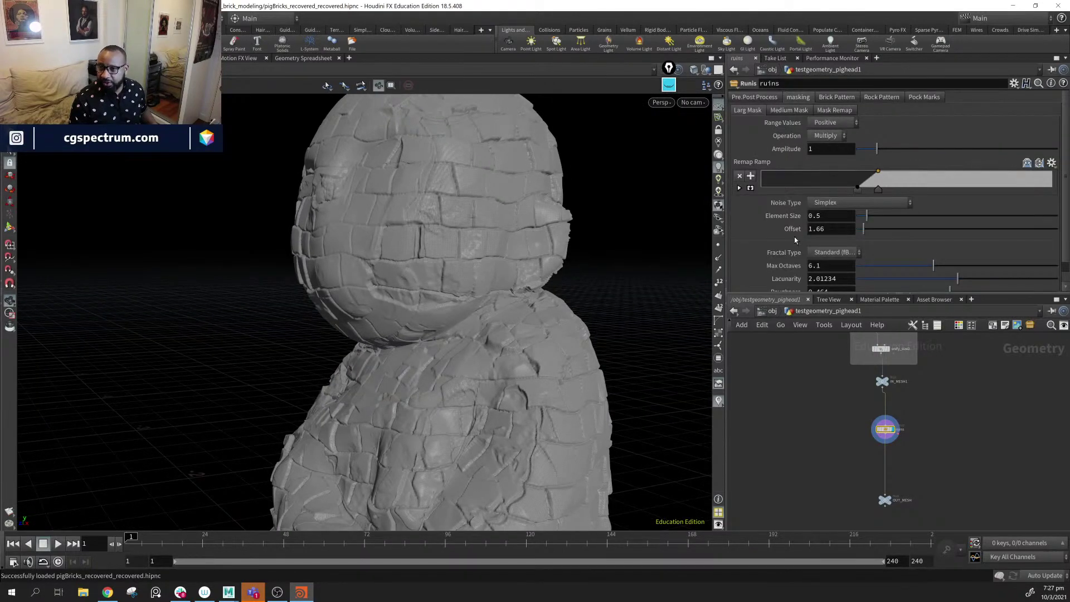
pyautogui.scroll(-1, 756, 215)
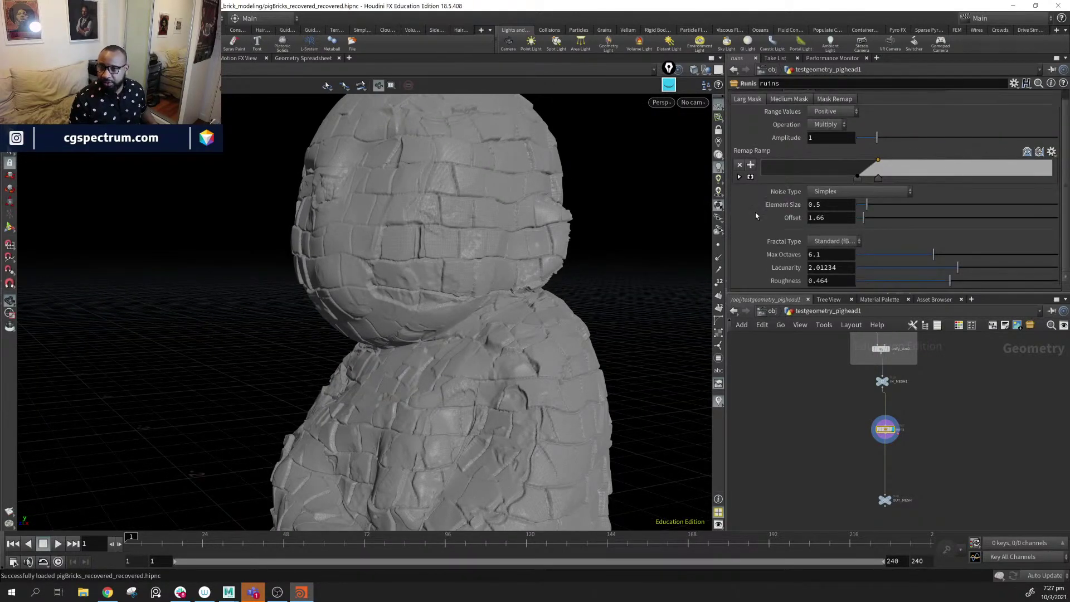
pyautogui.moveTo(375, 287); pyautogui.dragTo(418, 233, button='middle')
pyautogui.moveTo(417, 233); pyautogui.dragTo(425, 296)
pyautogui.moveTo(425, 296); pyautogui.dragTo(454, 177, button='middle')
pyautogui.moveTo(454, 176); pyautogui.dragTo(442, 294)
pyautogui.moveTo(442, 293); pyautogui.dragTo(526, 303, button='right')
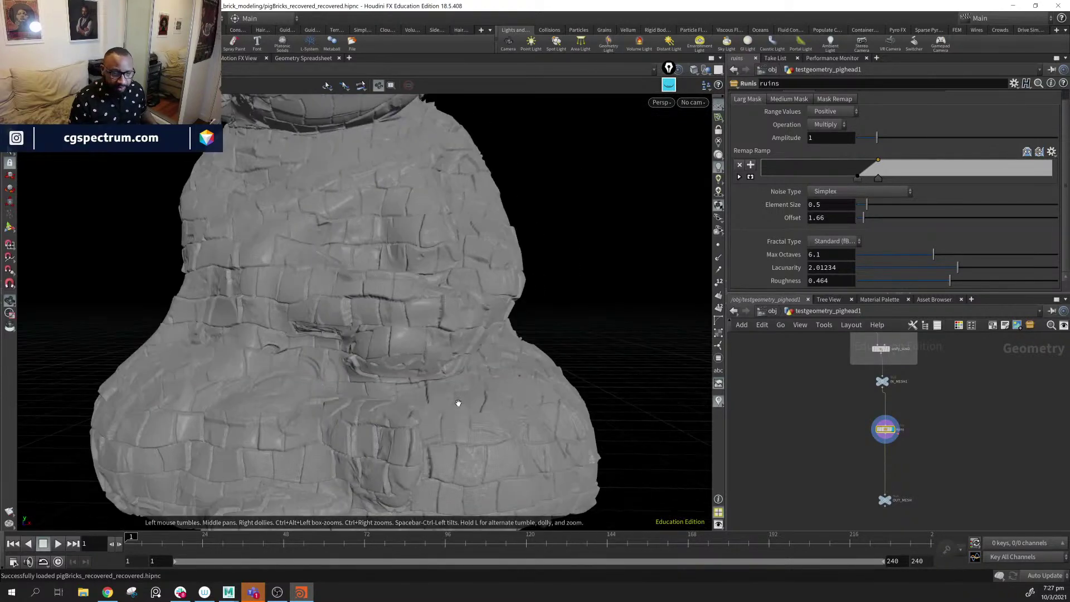
# - Inside the ruins asset, compare the displayed results of post_P_blur, the base pre-inflate node and blend_model
pyautogui.doubleClick(885, 429)
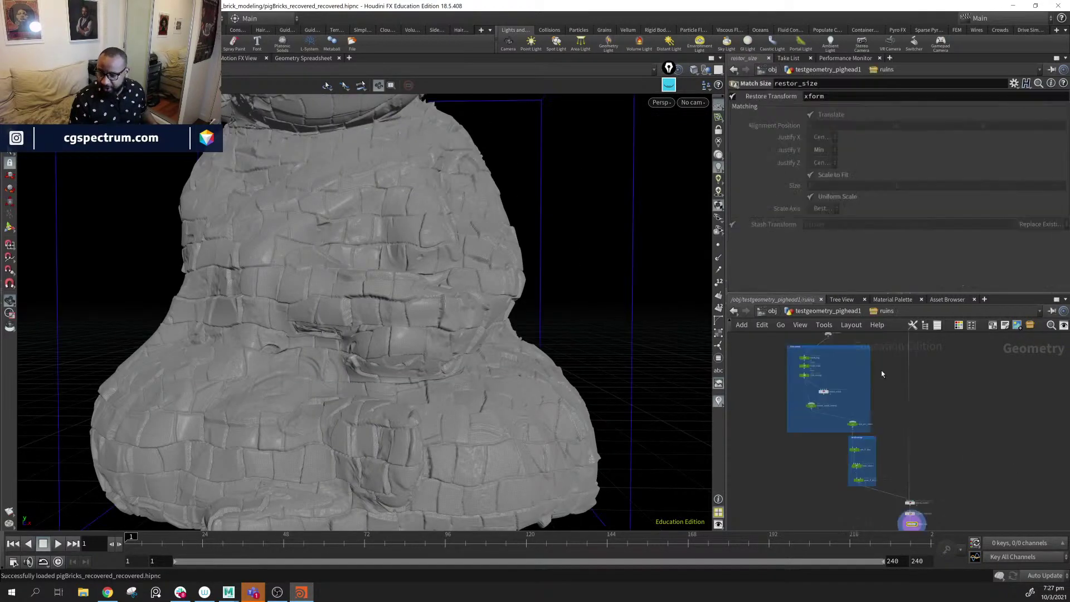
pyautogui.scroll(3, 841, 403)
pyautogui.moveTo(844, 479); pyautogui.dragTo(815, 351, button='middle')
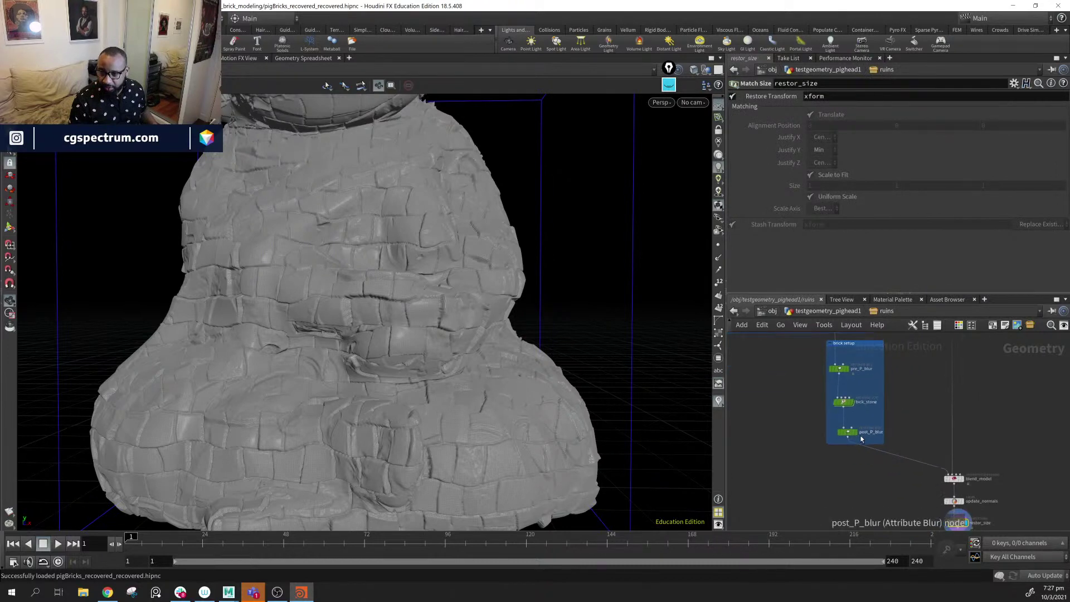
pyautogui.click(855, 433)
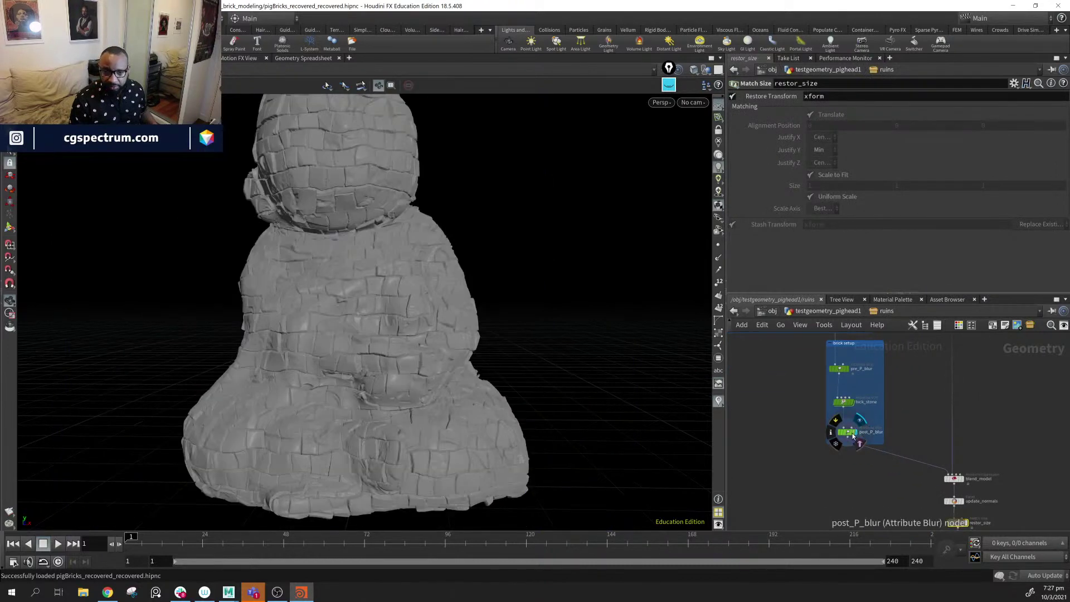
pyautogui.moveTo(454, 353); pyautogui.dragTo(324, 312)
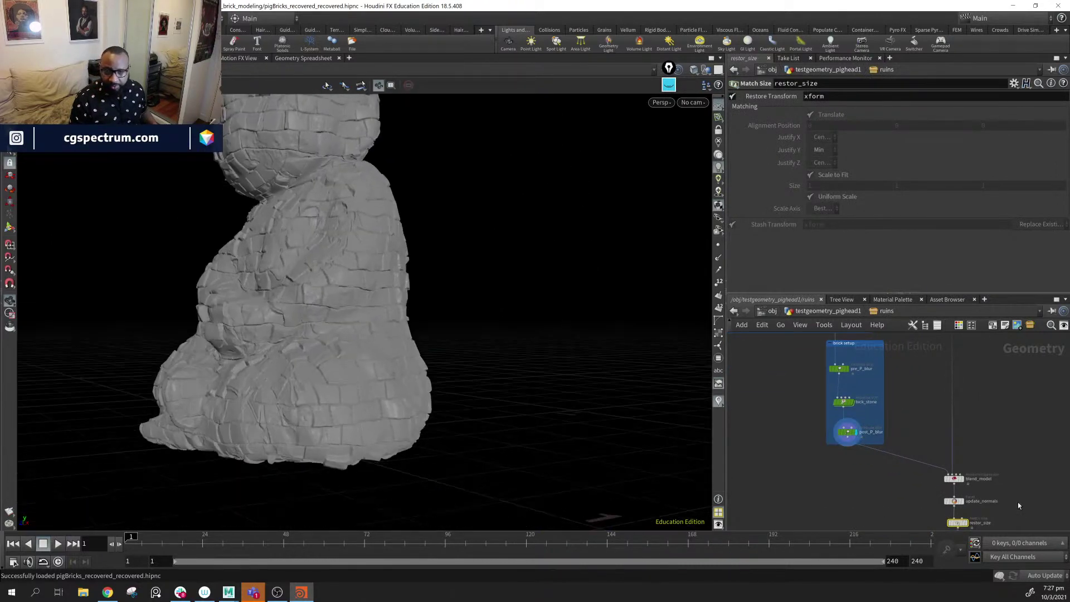
pyautogui.moveTo(981, 368); pyautogui.dragTo(923, 504, button='middle')
pyautogui.moveTo(927, 353); pyautogui.dragTo(919, 446, button='middle')
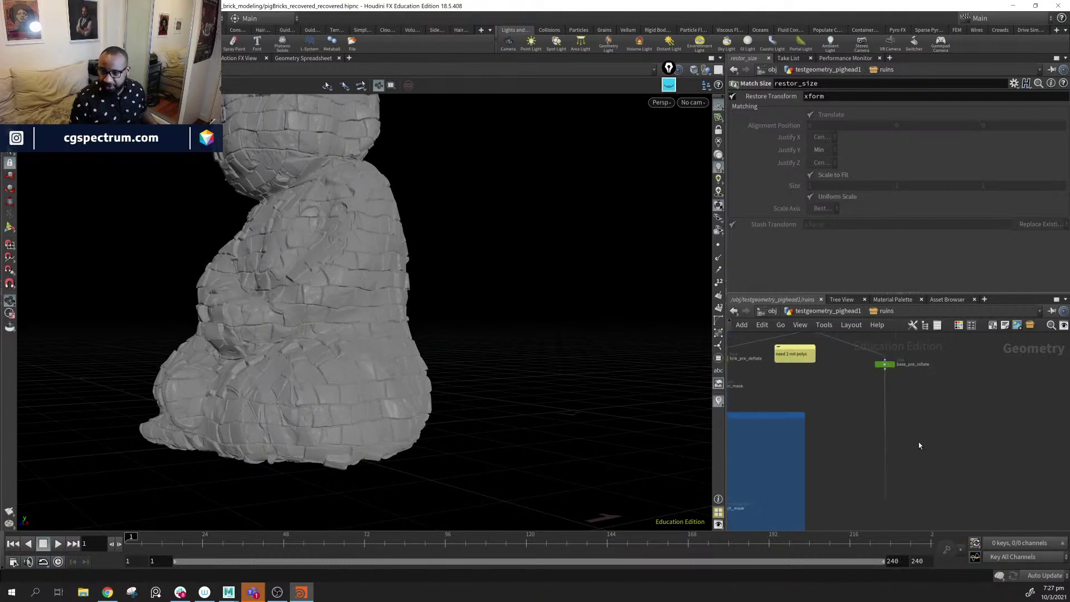
pyautogui.click(894, 365)
pyautogui.moveTo(897, 400); pyautogui.dragTo(885, 224, button='middle')
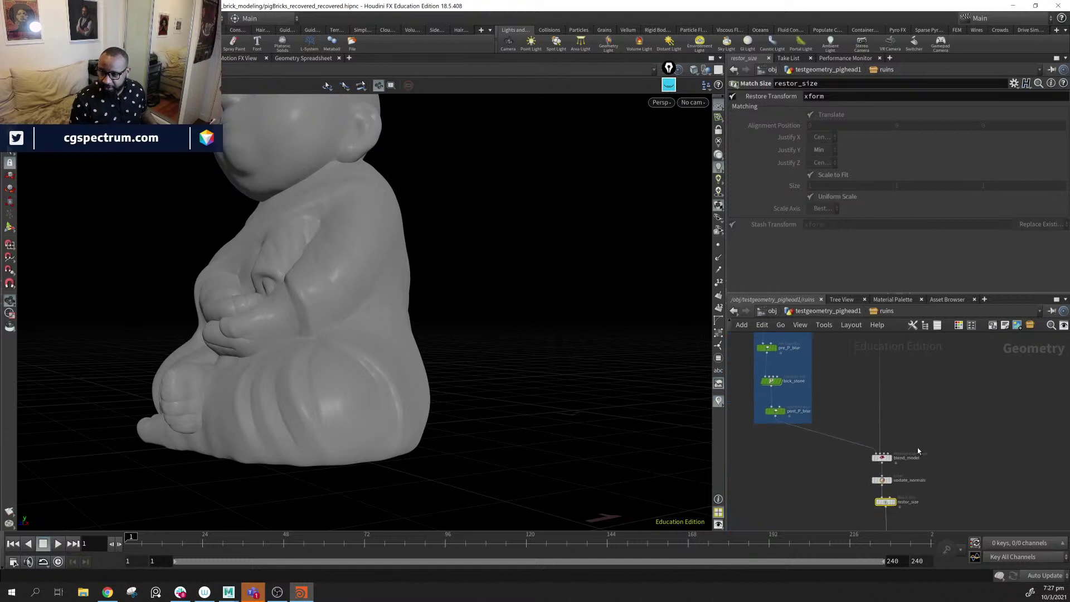
pyautogui.click(891, 464)
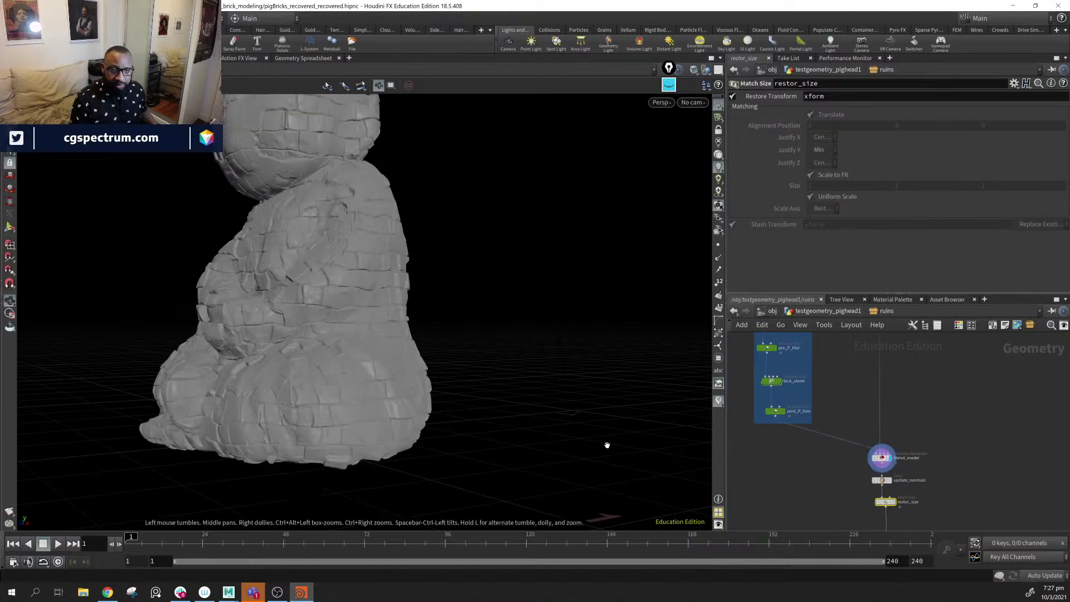
# - Examine the blended brick model and locate the mask_med node in the Proc mask network box
pyautogui.moveTo(440, 336); pyautogui.dragTo(452, 312)
pyautogui.moveTo(825, 368); pyautogui.dragTo(914, 518, button='middle')
pyautogui.scroll(3, 808, 404)
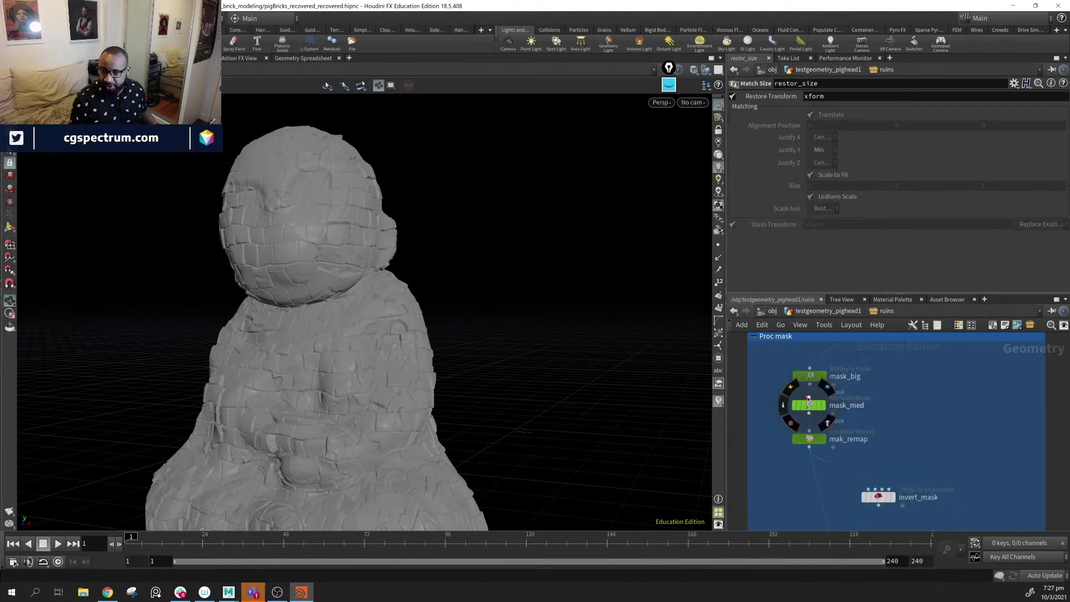
# - Review the noise settings of the mask_big and mask_med nodes in the Proc mask group
pyautogui.click(811, 379)
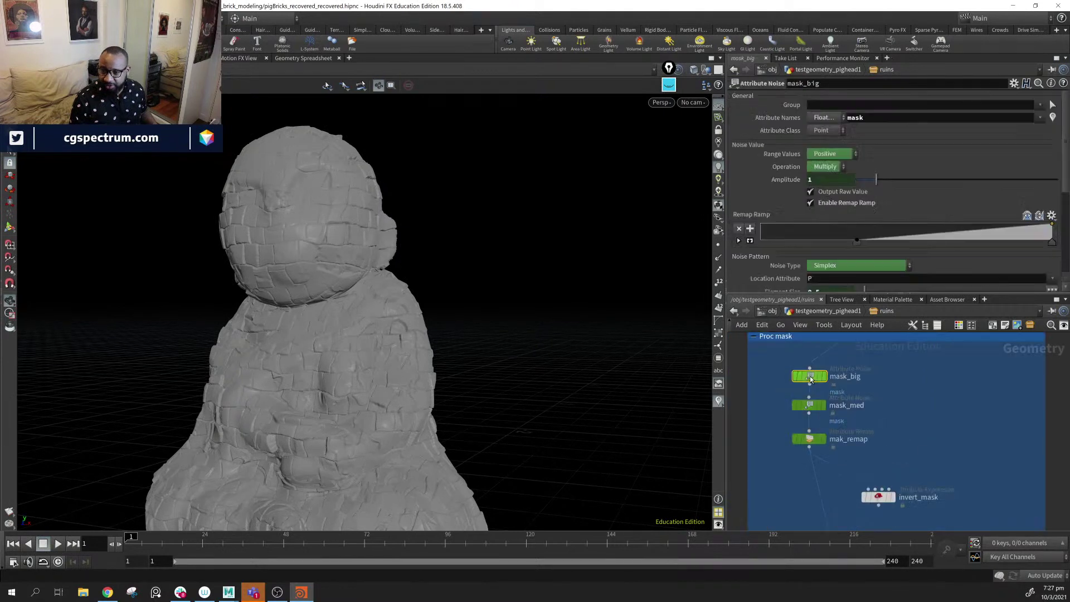
pyautogui.click(811, 407)
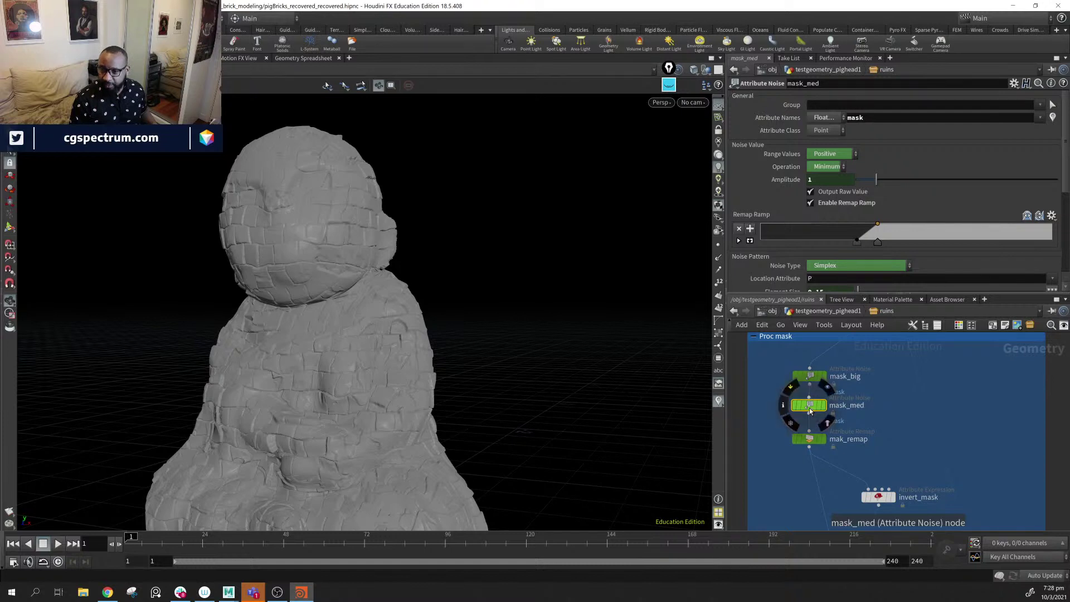
pyautogui.moveTo(863, 440); pyautogui.dragTo(819, 335, button='middle')
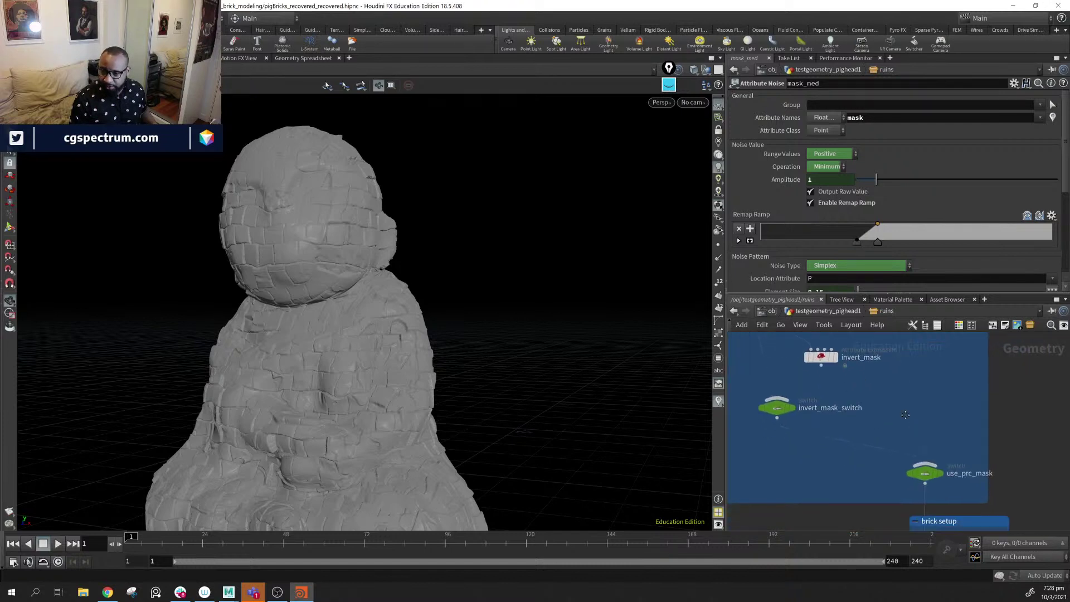
pyautogui.moveTo(942, 485); pyautogui.dragTo(860, 390, button='middle')
pyautogui.moveTo(929, 519); pyautogui.dragTo(750, 294, button='middle')
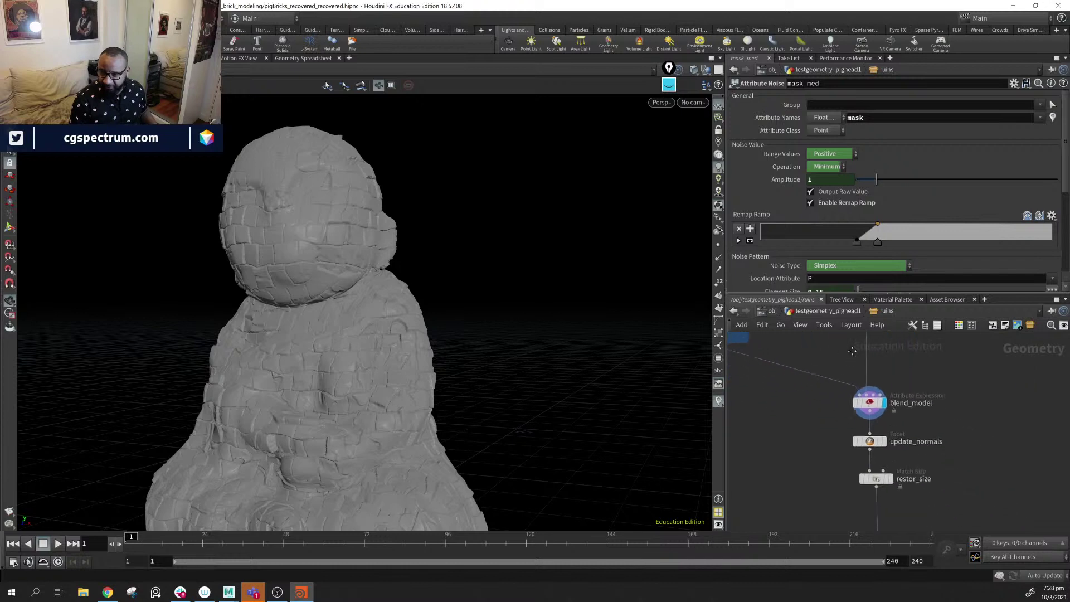
# - Visualize the mask point attribute from the blend_model node's info on the model in the viewport
pyautogui.click(868, 396)
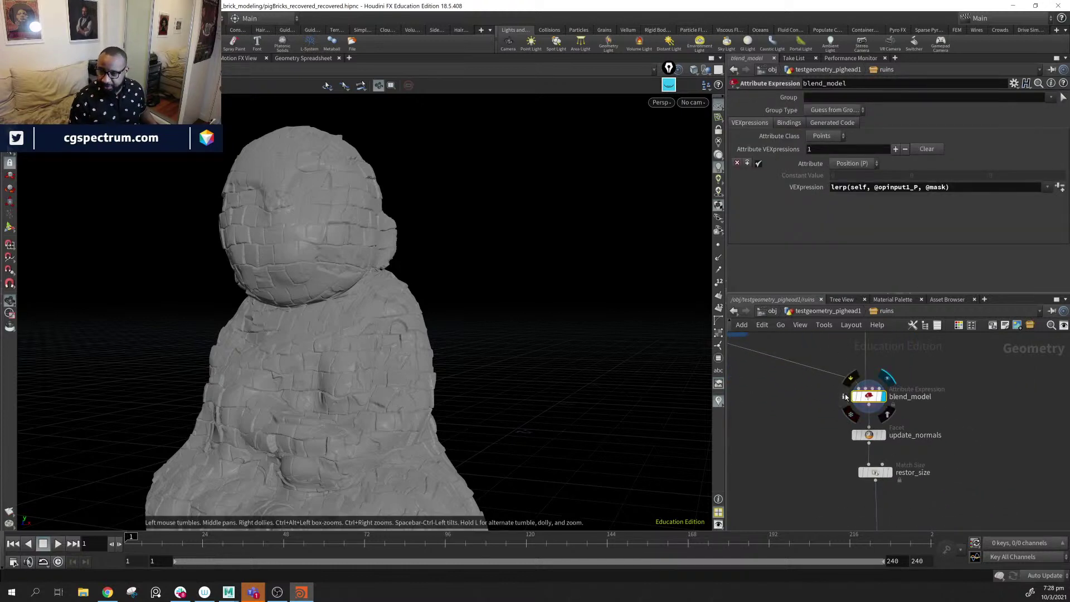
pyautogui.click(843, 396)
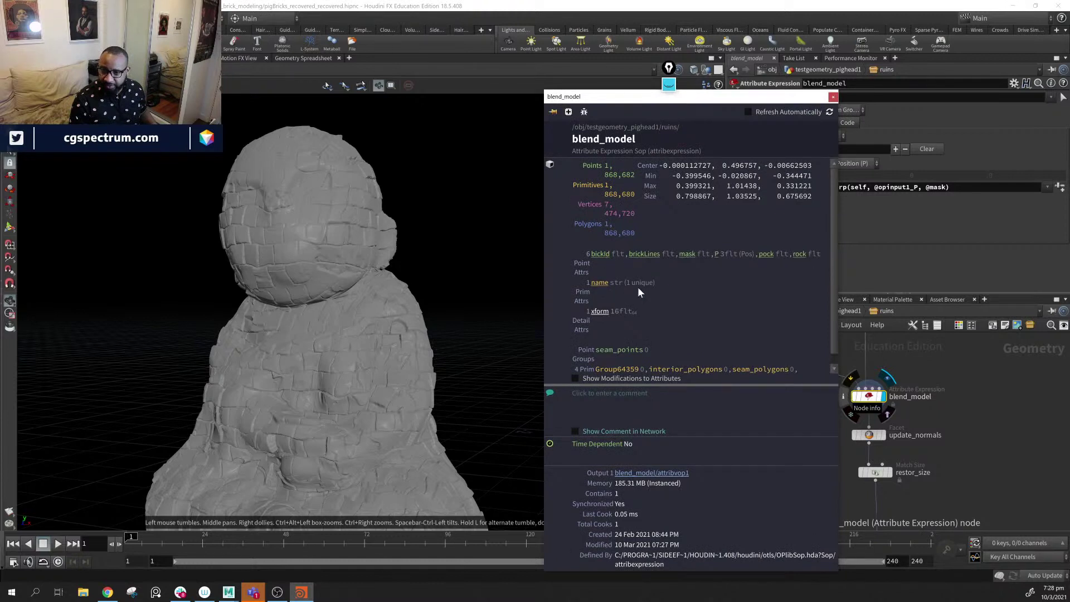
pyautogui.scroll(-1, 618, 315)
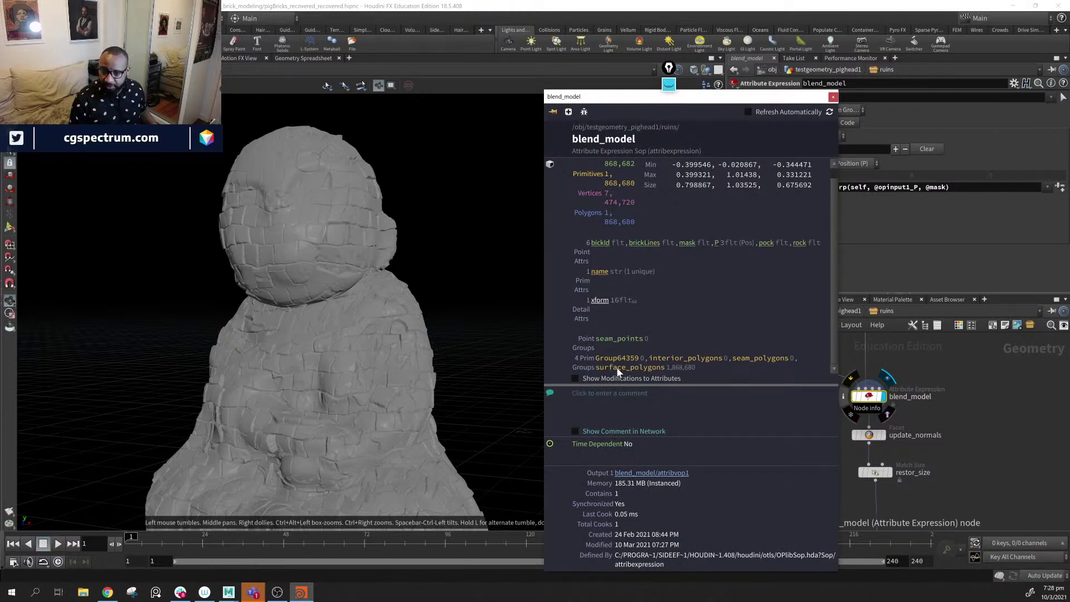
pyautogui.click(686, 244)
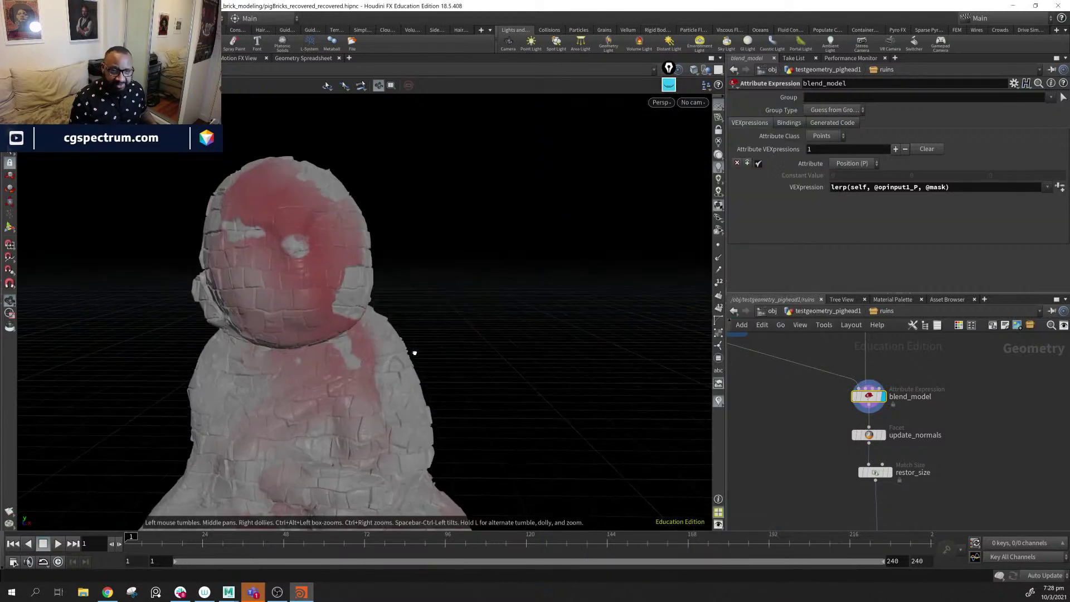
pyautogui.moveTo(762, 335); pyautogui.dragTo(895, 443, button='middle')
pyautogui.moveTo(393, 360); pyautogui.dragTo(449, 310)
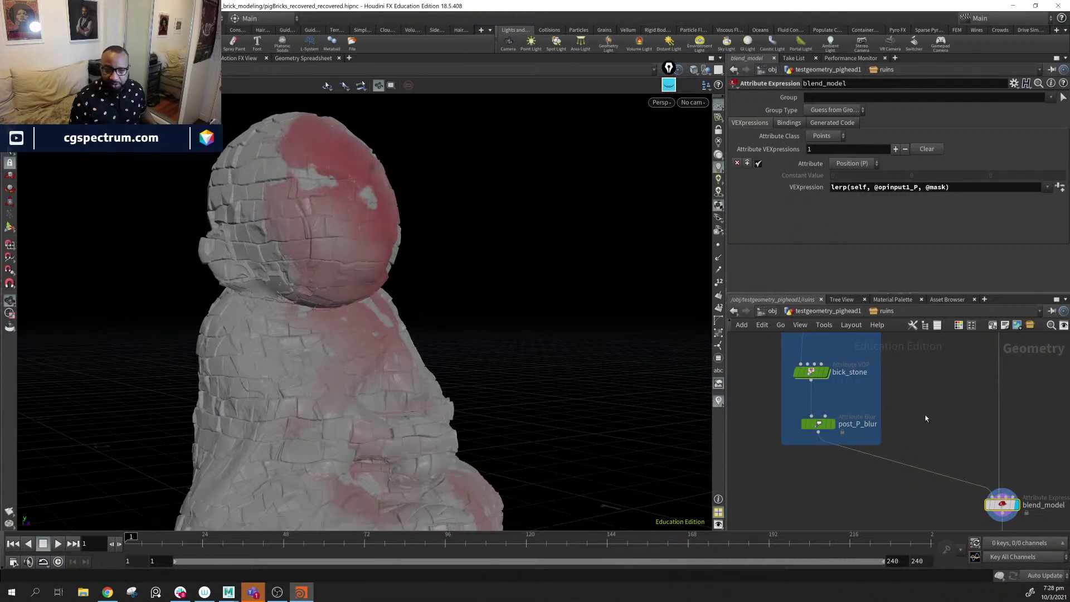
# - Go up to the testgeometry_pighead1 network and review the ruins node's Mask Remap, Medium Mask and Larg Mask settings
pyautogui.moveTo(933, 411); pyautogui.dragTo(942, 457, button='middle')
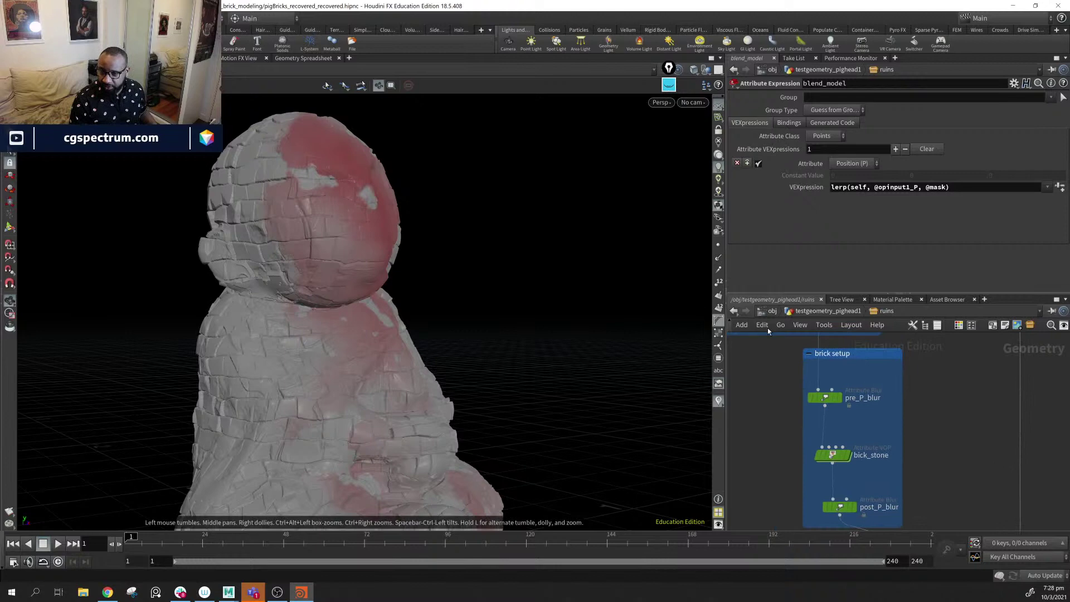
pyautogui.click(806, 311)
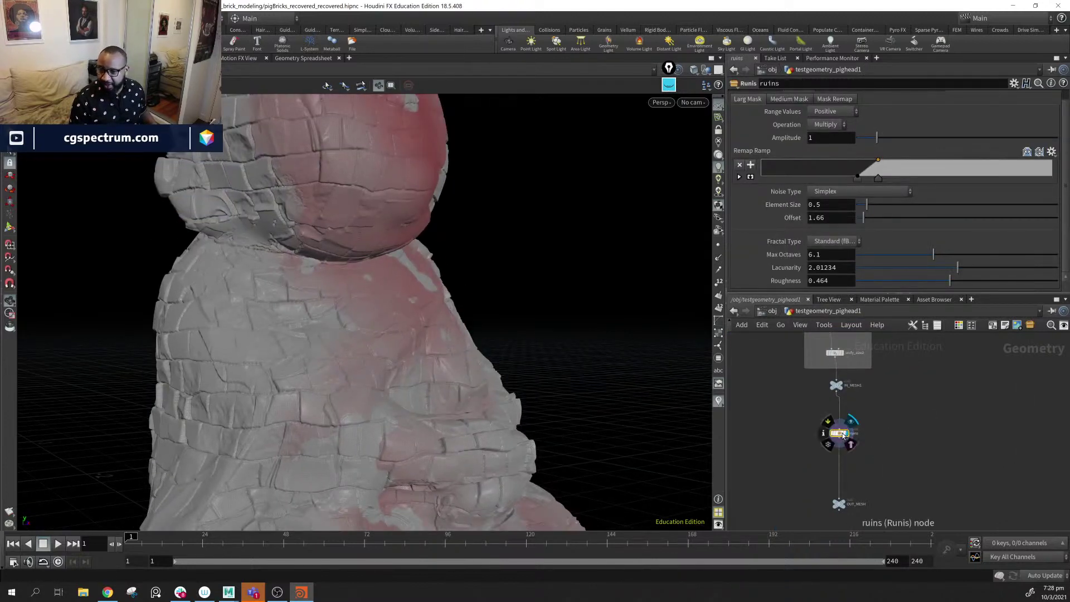
pyautogui.scroll(1, 769, 148)
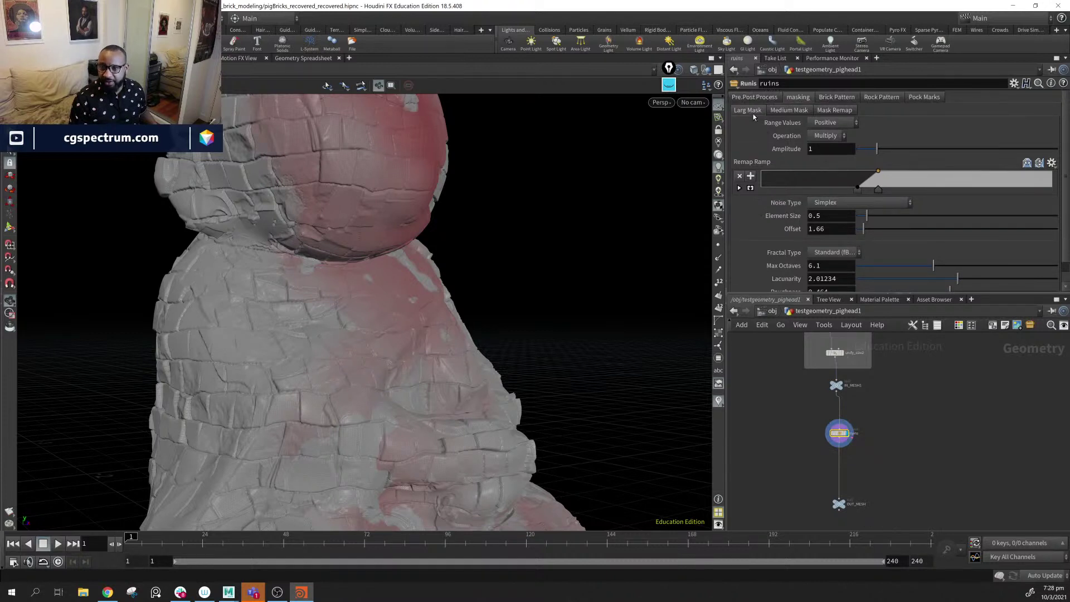
pyautogui.click(834, 112)
pyautogui.click(789, 111)
pyautogui.click(747, 111)
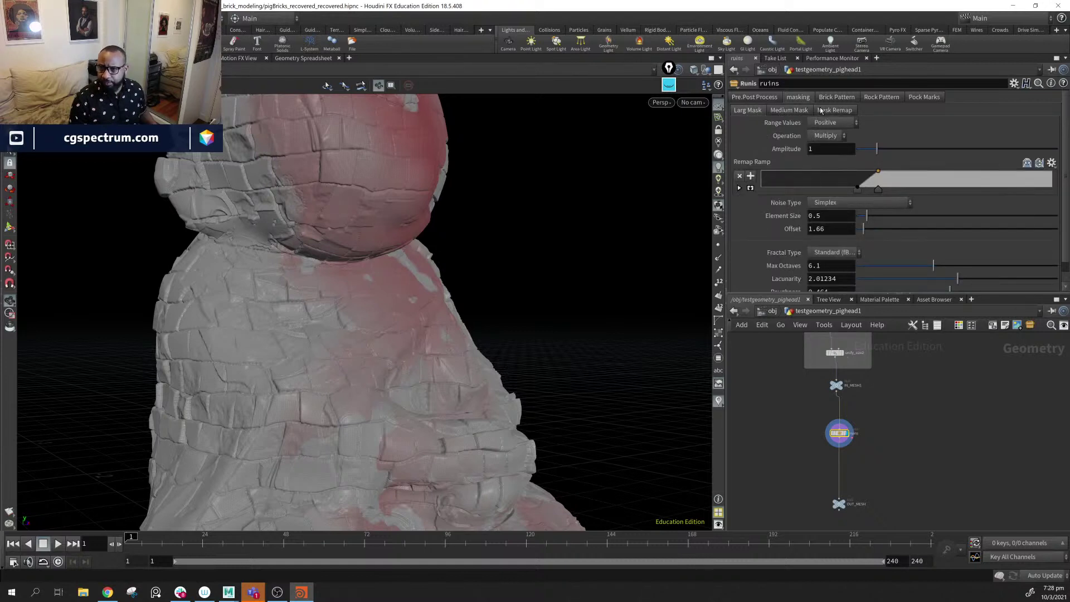
# - In the ruins asset's type properties, relabel the masking parameter folder as Masking and apply the change
pyautogui.rightClick(836, 435)
pyautogui.click(898, 578)
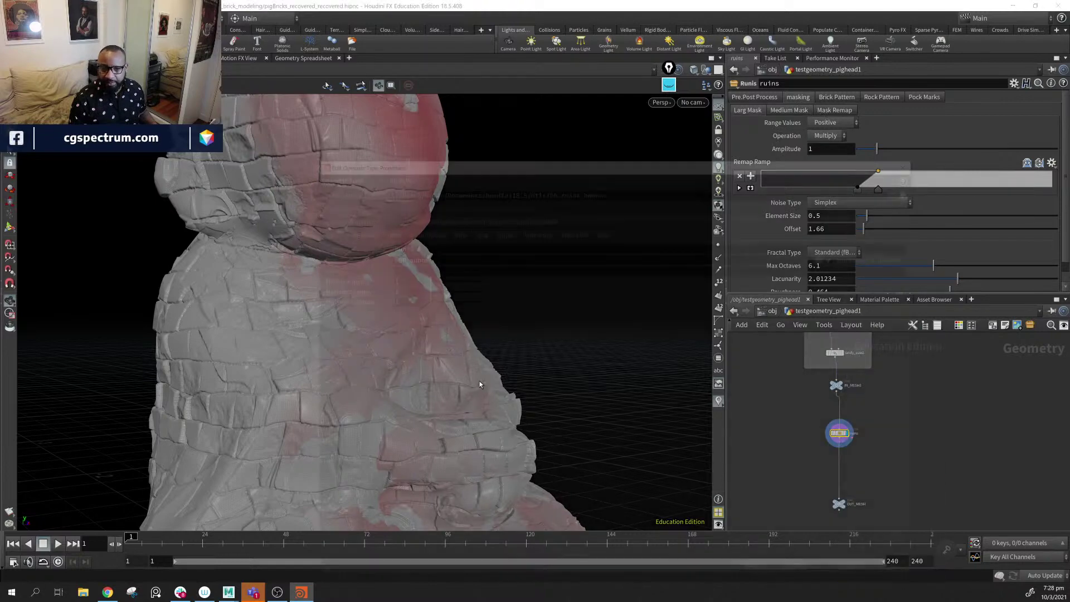
pyautogui.click(352, 229)
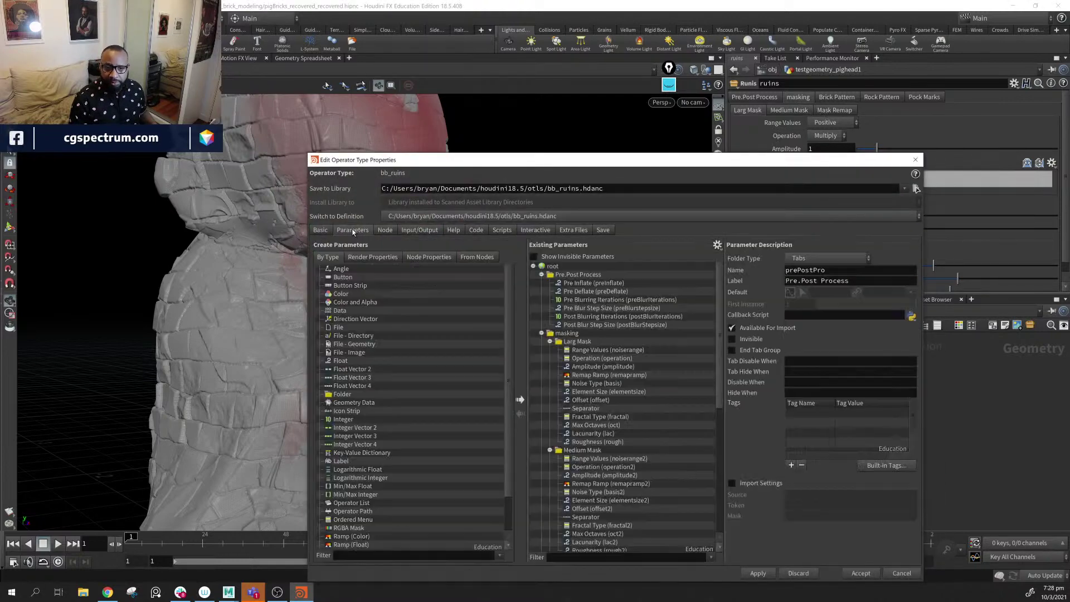
pyautogui.moveTo(669, 165); pyautogui.dragTo(432, 104)
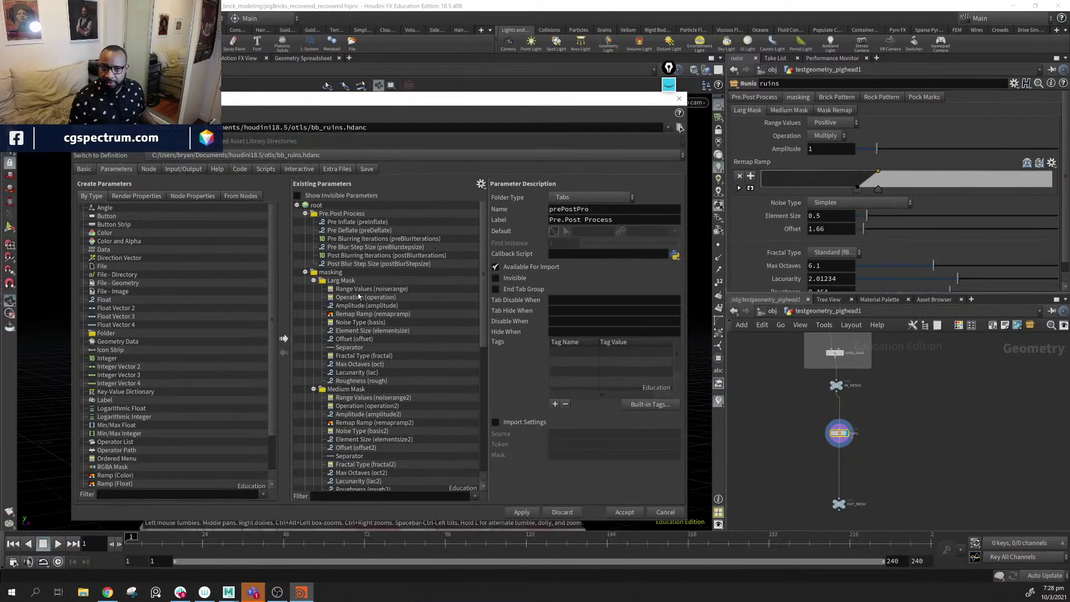
pyautogui.click(330, 272)
pyautogui.click(554, 220)
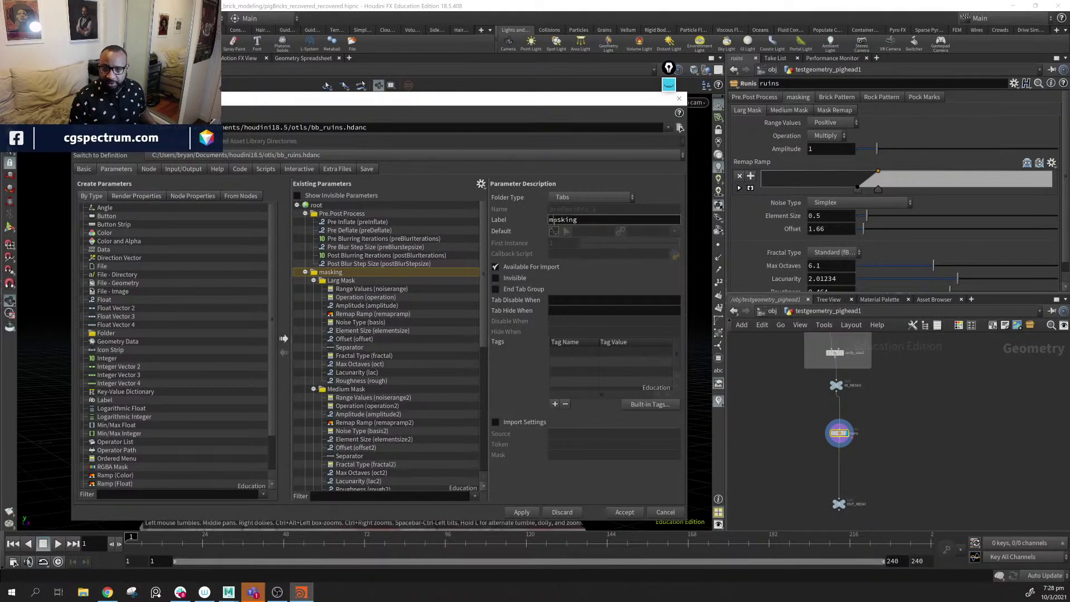
pyautogui.press('Delete')
pyautogui.write('M')
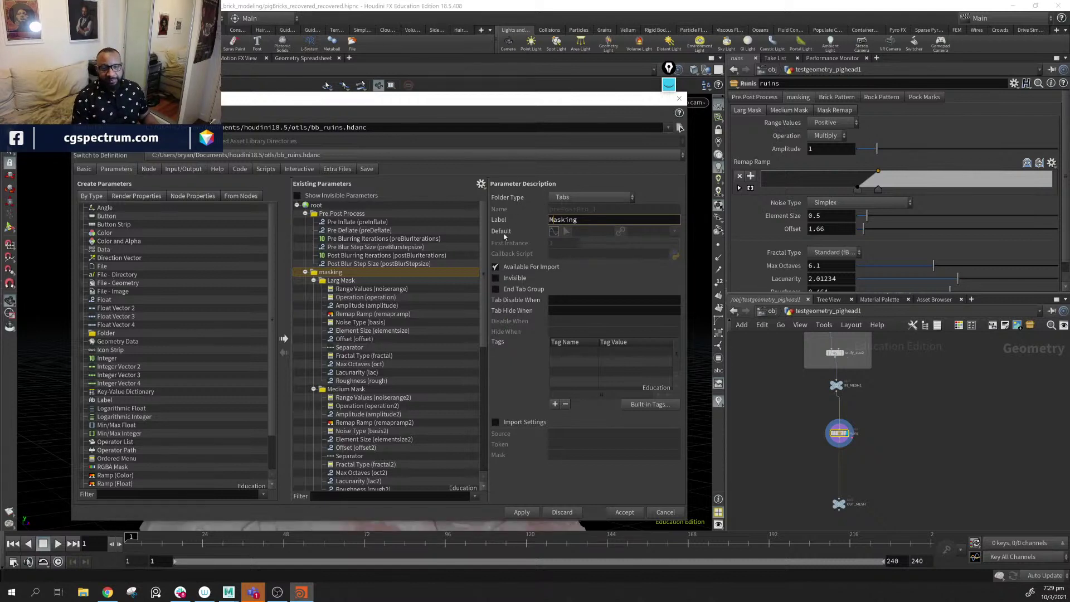
pyautogui.click(521, 512)
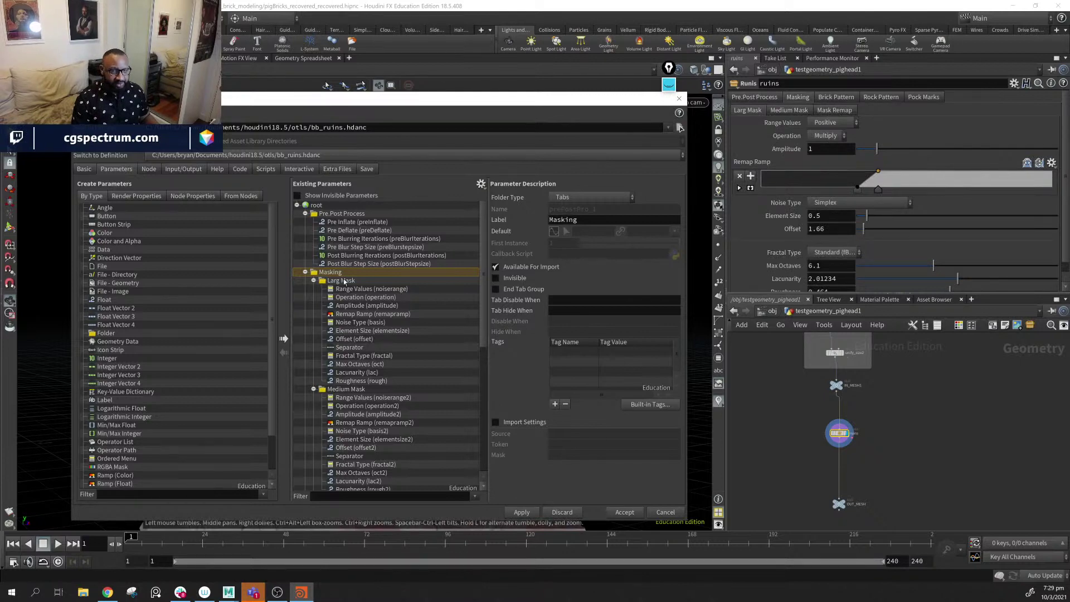
# - Collapse the Masking, Brick Pattern, Rock Pattern, Pock Marks and Pre.Post Process folders in the existing parameters
pyautogui.click(304, 272)
pyautogui.click(305, 280)
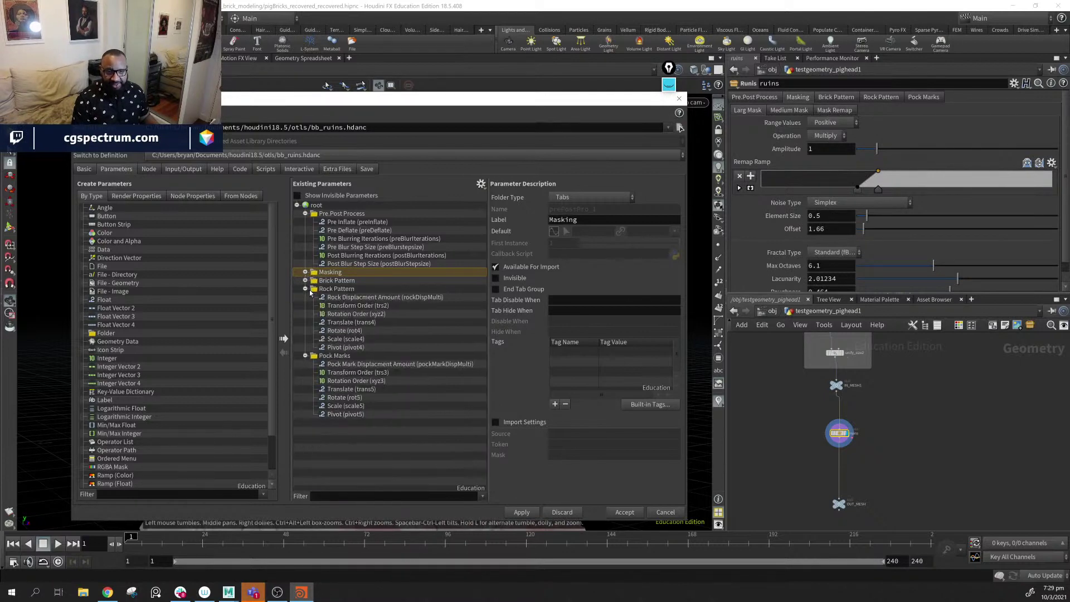
pyautogui.click(304, 289)
pyautogui.click(305, 297)
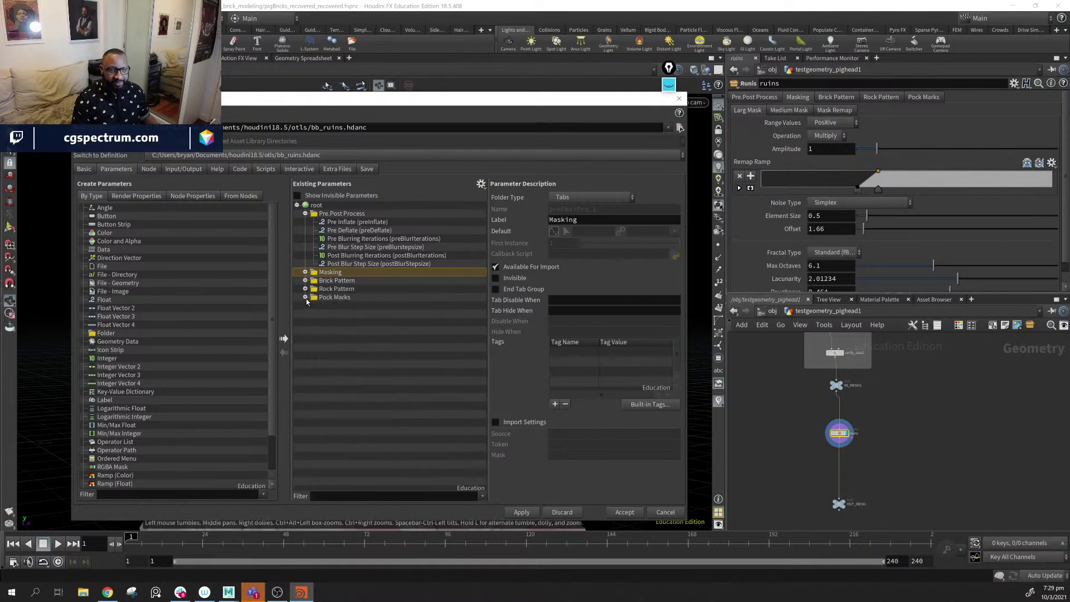
pyautogui.click(305, 213)
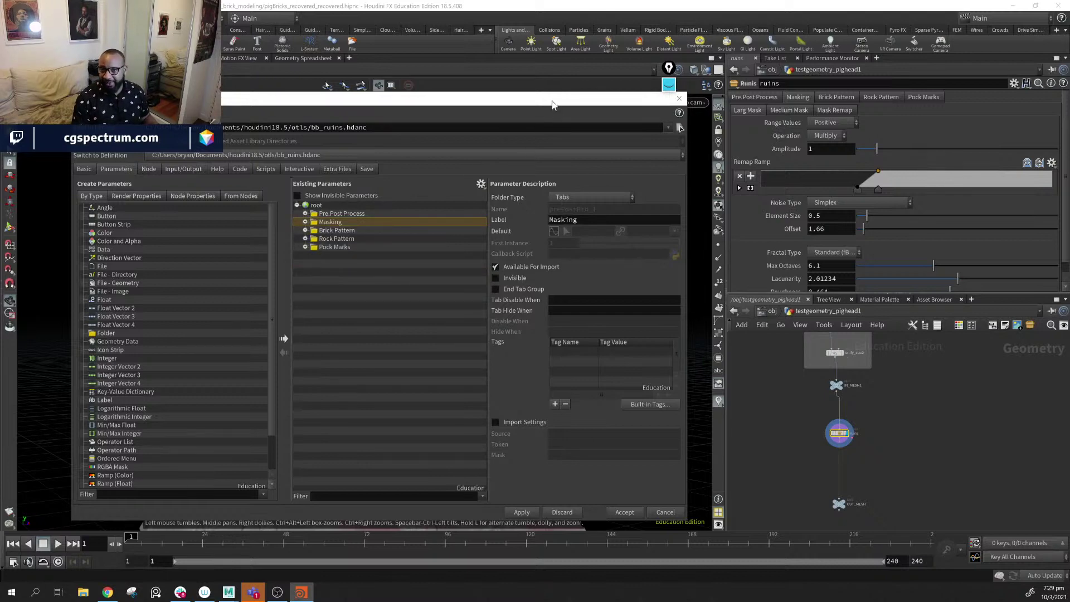
# - Reposition the type properties window and expand the Masking folder, keeping its Larg Mask and Medium Mask subfolders collapsed
pyautogui.moveTo(553, 104); pyautogui.dragTo(576, 96)
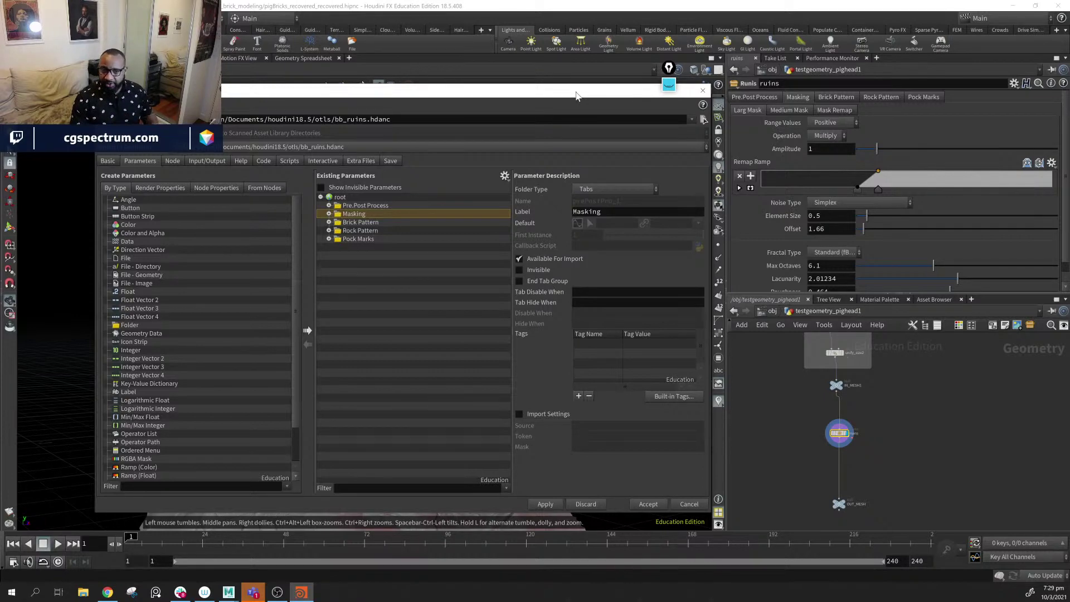
pyautogui.moveTo(577, 96); pyautogui.dragTo(487, 292)
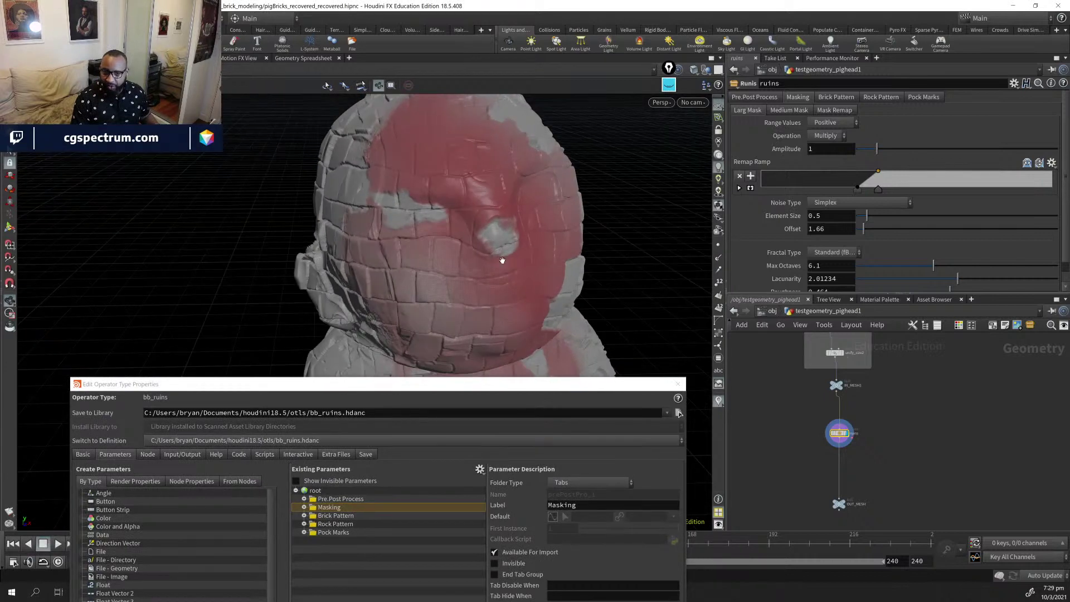
pyautogui.moveTo(518, 388); pyautogui.dragTo(520, 216)
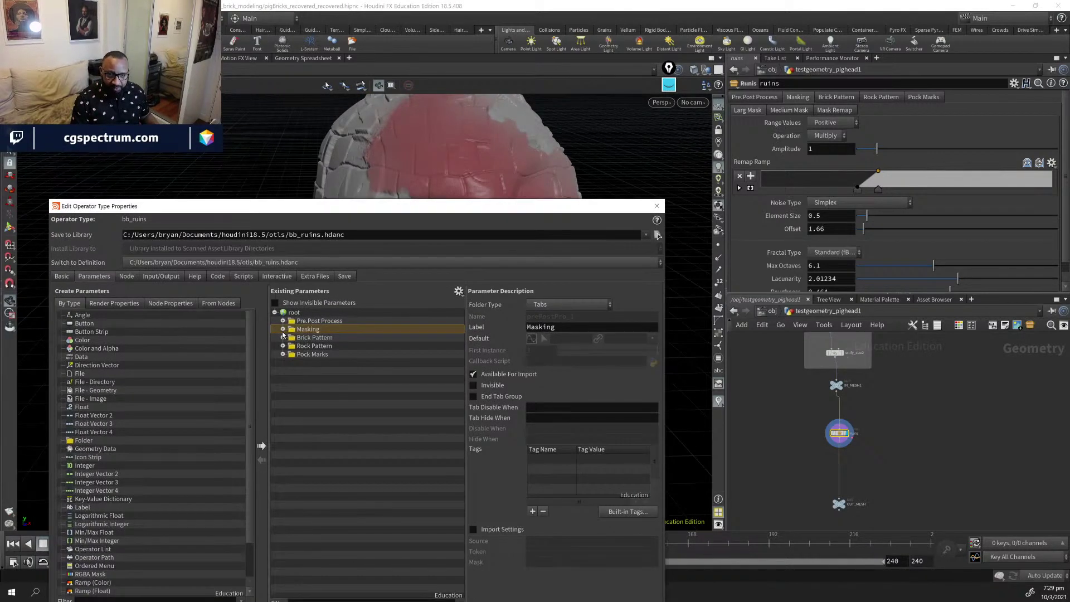
pyautogui.click(283, 329)
pyautogui.click(291, 446)
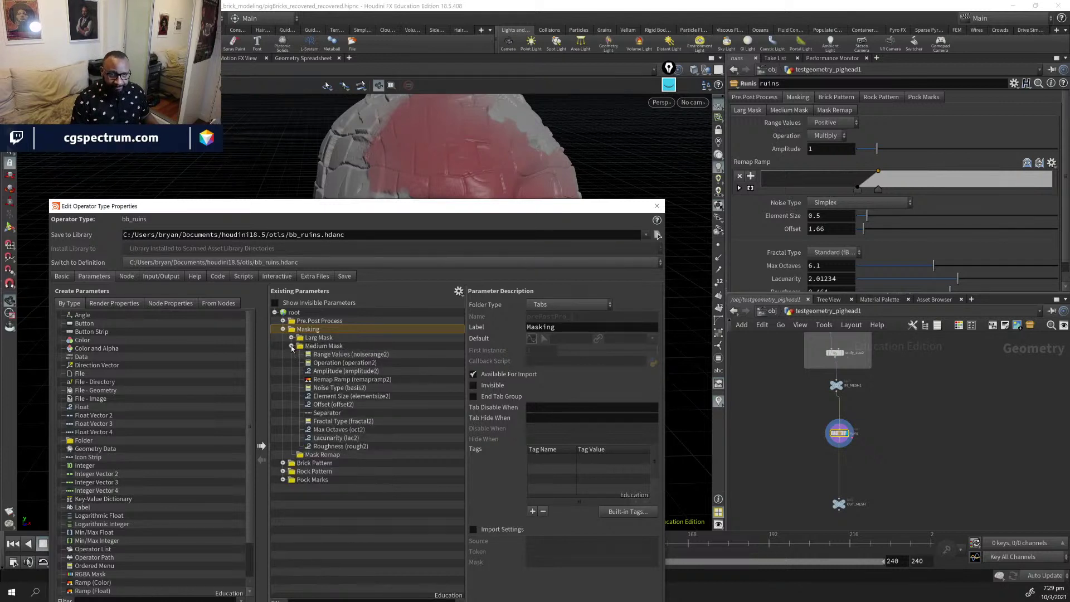
pyautogui.click(291, 337)
# - Go inside the ruins asset and locate its procedural mask nodes beside the type properties window
pyautogui.moveTo(871, 433); pyautogui.dragTo(895, 445, button='middle')
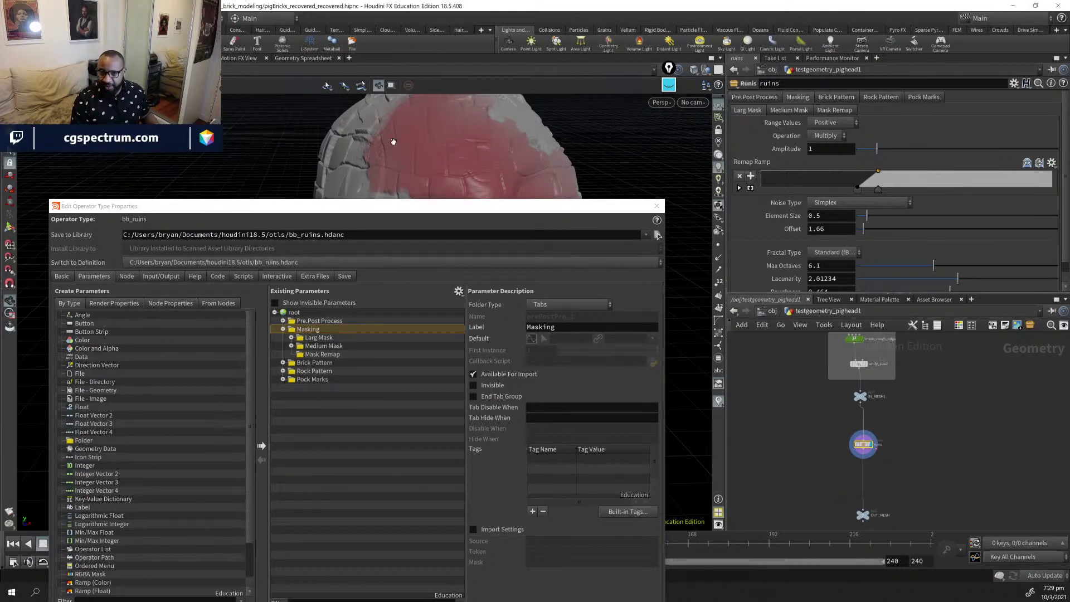
pyautogui.doubleClick(864, 445)
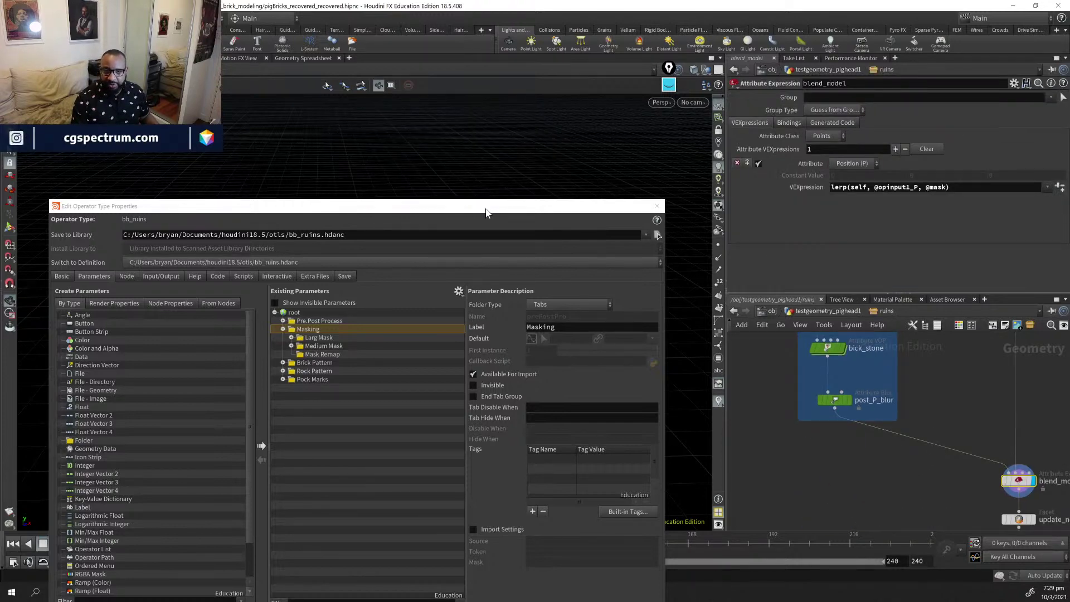
pyautogui.moveTo(486, 211)
pyautogui.mouseDown()
pyautogui.moveTo(458, 475)
pyautogui.moveTo(495, 245)
pyautogui.moveTo(480, 225)
pyautogui.mouseUp()
pyautogui.moveTo(964, 412); pyautogui.dragTo(1039, 521, button='middle')
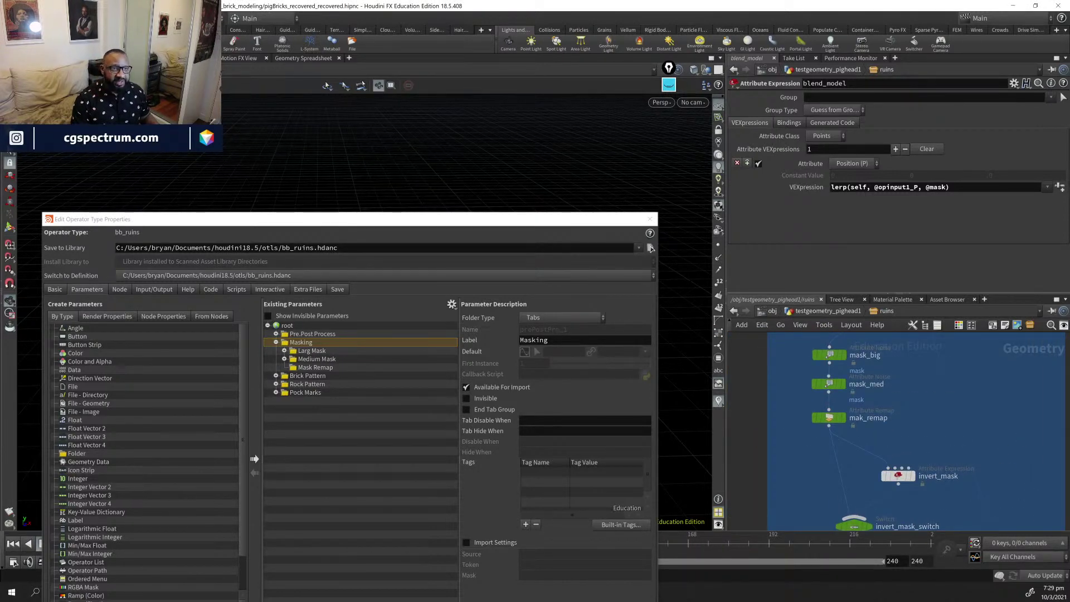
# - Save the scene as a new file named runisHDA_v01.hipnc in the same project folder
pyautogui.click(11, 19)
pyautogui.click(34, 119)
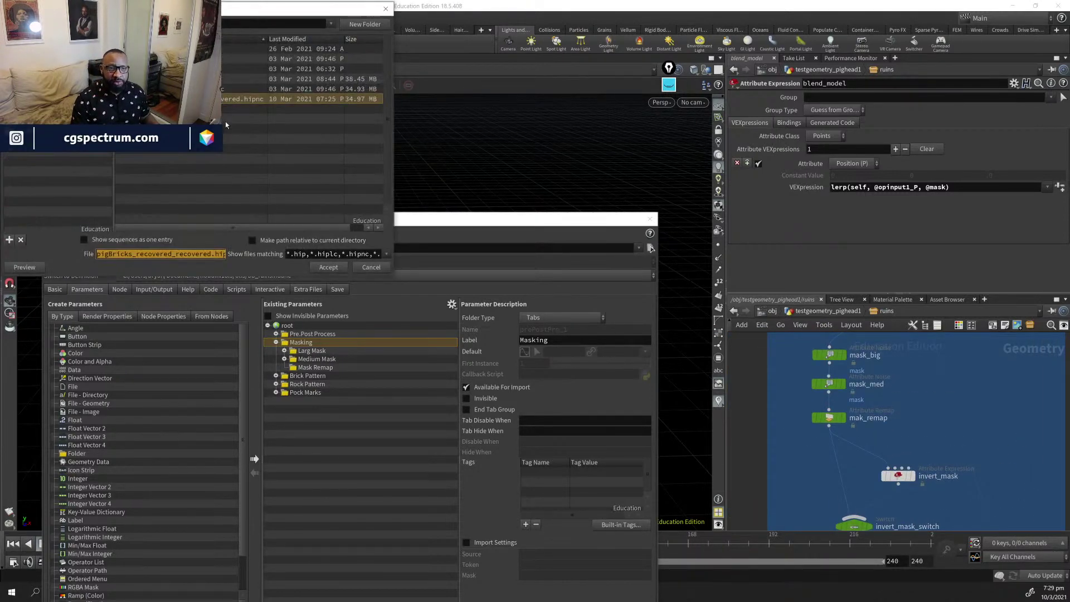
pyautogui.click(530, 124)
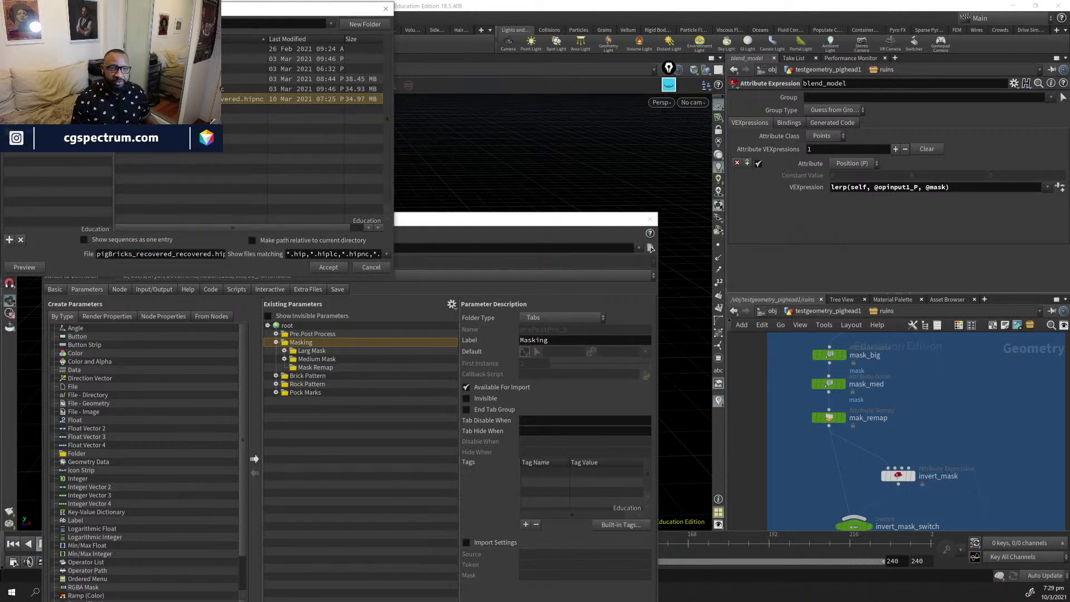
pyautogui.click(172, 257)
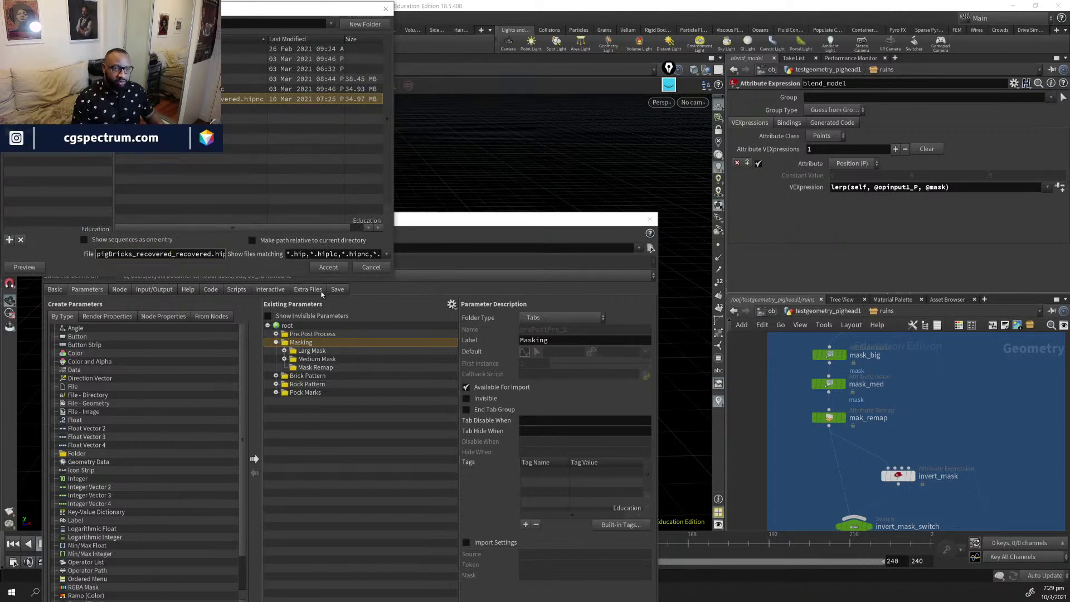
pyautogui.press('End')
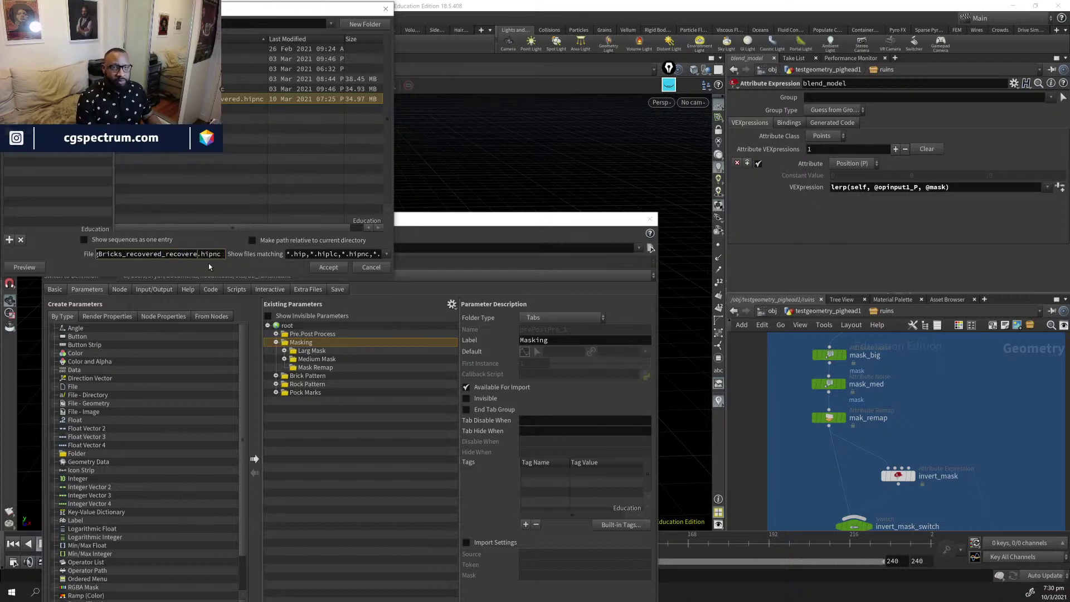
pyautogui.press('BackSpace')
pyautogui.press('BackSpace')
pyautogui.press('BackSpace')
pyautogui.press('BackSpace')
pyautogui.press('BackSpace')
pyautogui.press('BackSpace')
pyautogui.press('BackSpace')
pyautogui.press('BackSpace')
pyautogui.press('BackSpace')
pyautogui.press('BackSpace')
pyautogui.press('BackSpace')
pyautogui.press('BackSpace')
pyautogui.press('BackSpace')
pyautogui.press('BackSpace')
pyautogui.press('BackSpace')
pyautogui.press('BackSpace')
pyautogui.press('BackSpace')
pyautogui.press('BackSpace')
pyautogui.press('BackSpace')
pyautogui.press('BackSpace')
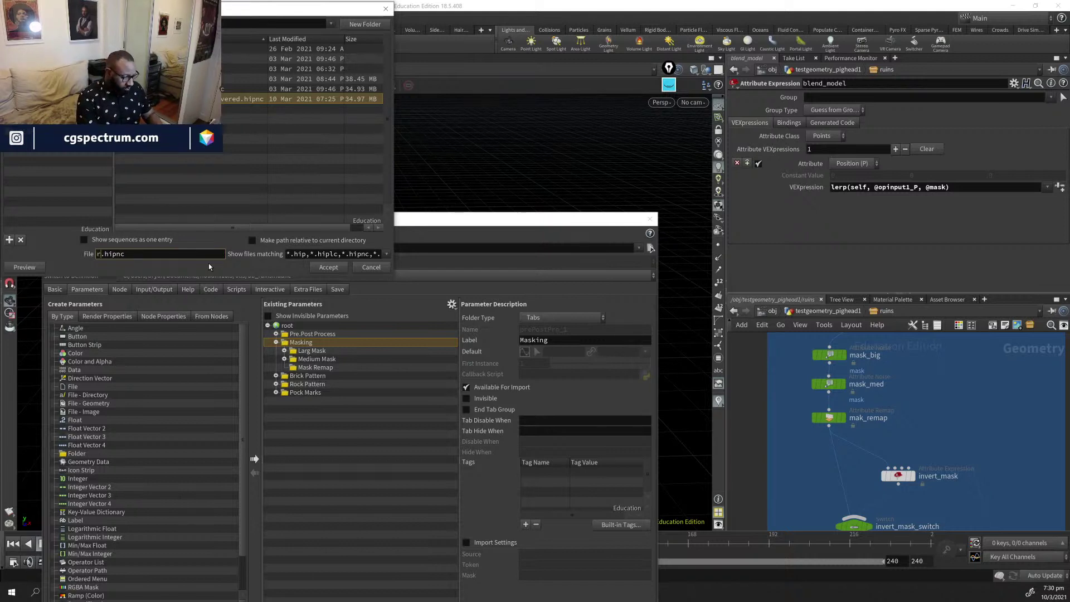
pyautogui.write('unis')
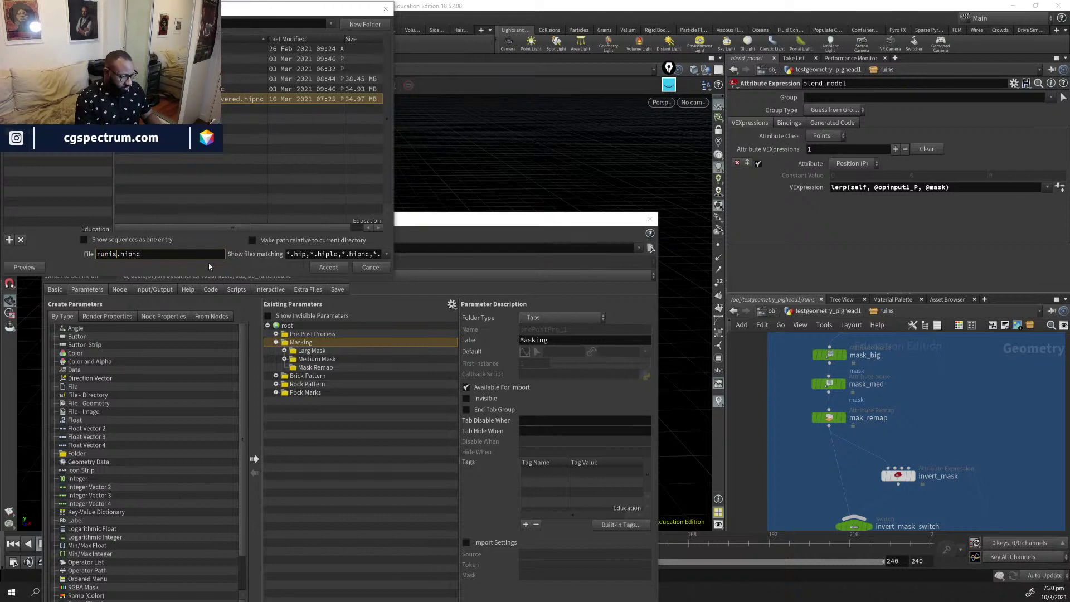
pyautogui.write('HDA')
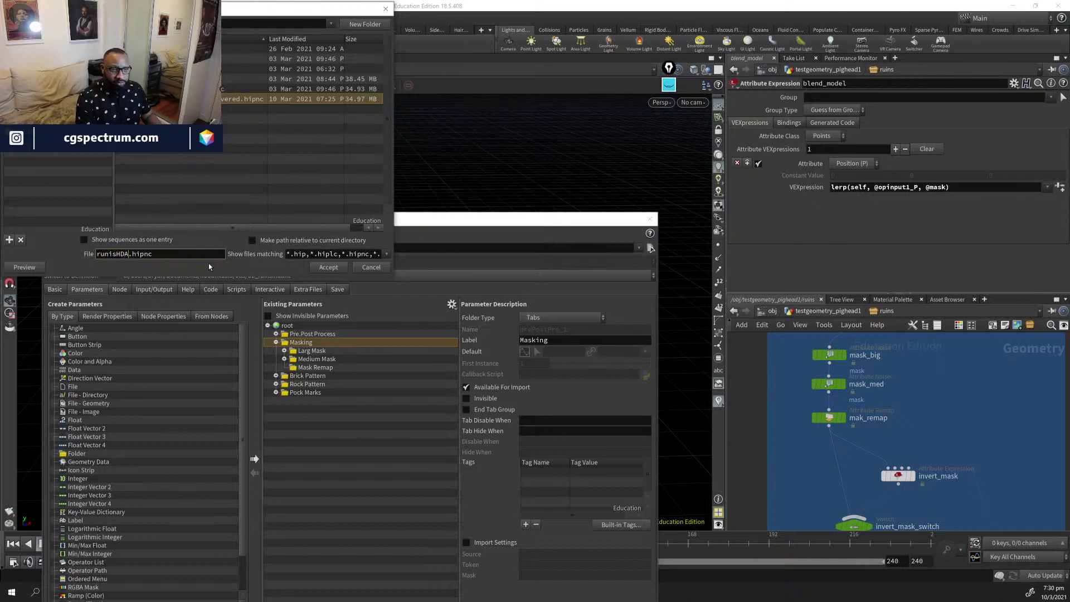
pyautogui.write('_v01')
pyautogui.press('Return')
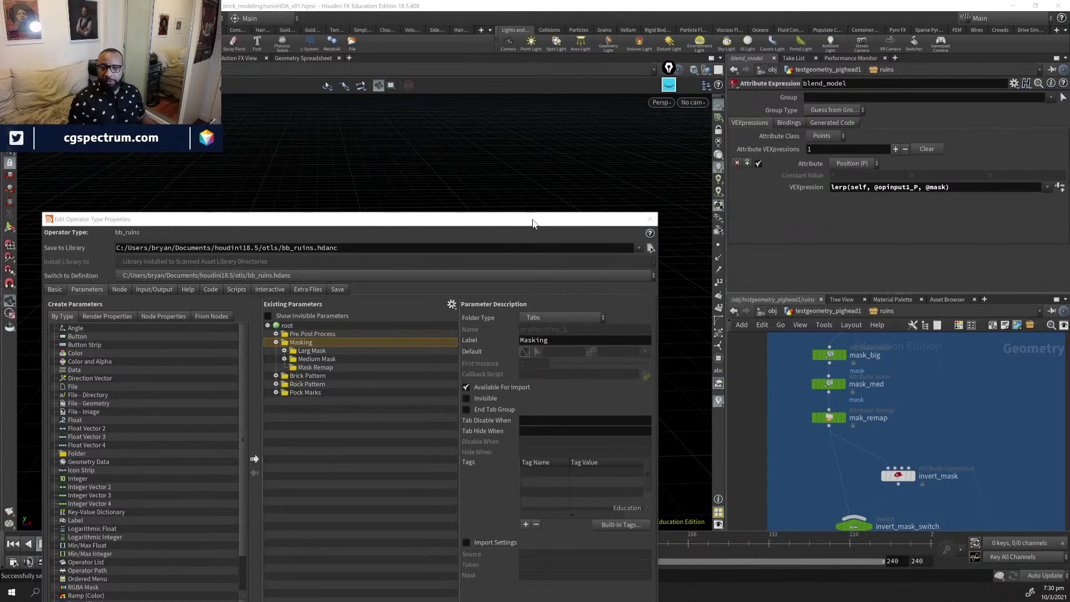
# - Promote the Remap ramp of the mak_remap node into the Mask Remap folder of the asset's parameters
pyautogui.moveTo(533, 223); pyautogui.dragTo(490, 109)
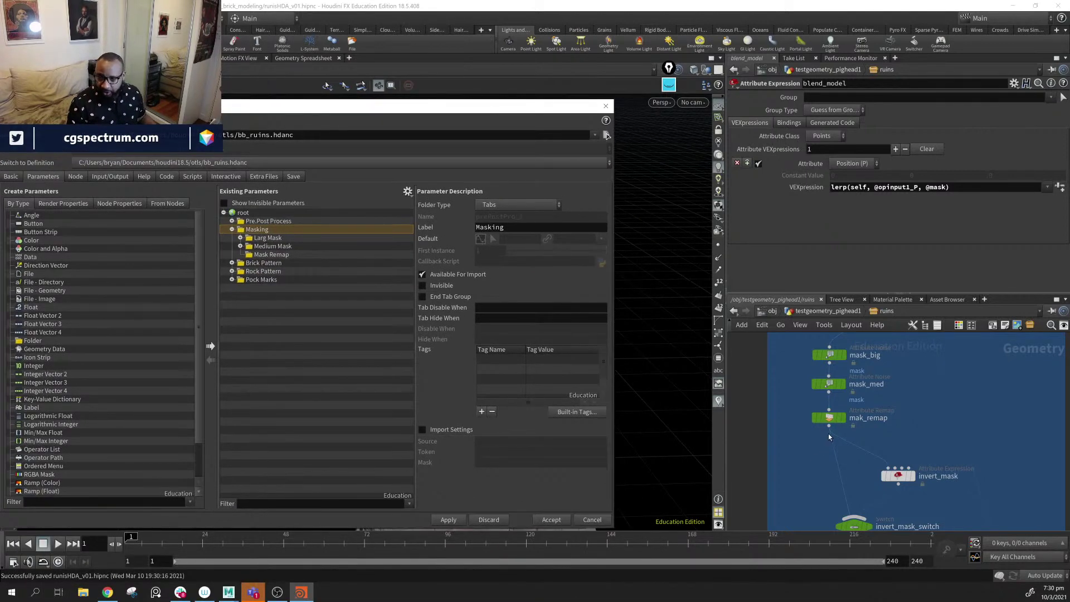
pyautogui.click(828, 417)
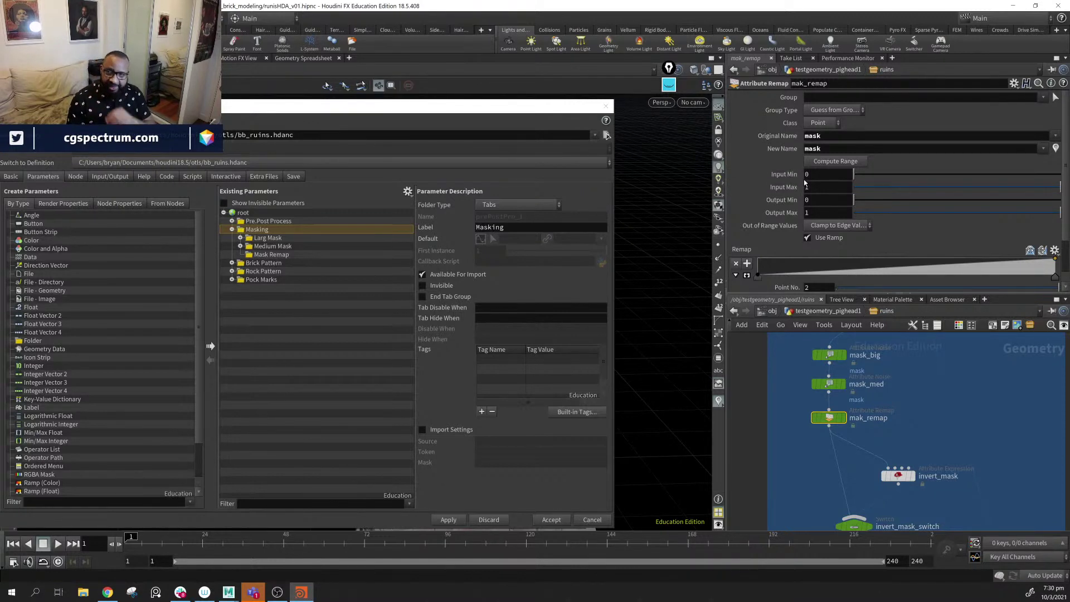
pyautogui.scroll(-2, 814, 230)
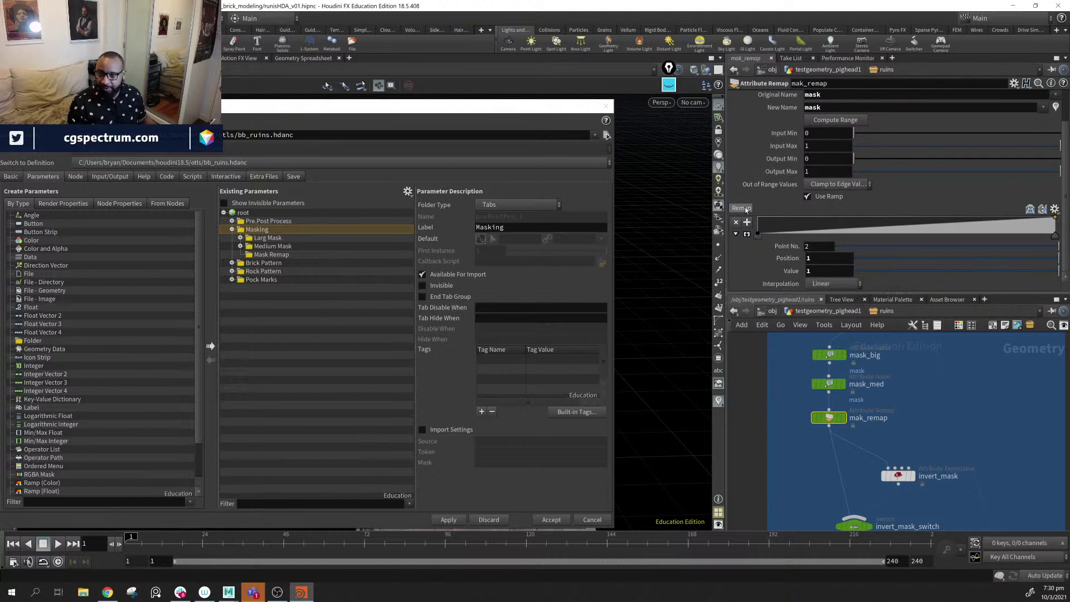
pyautogui.moveTo(251, 224); pyautogui.dragTo(272, 254)
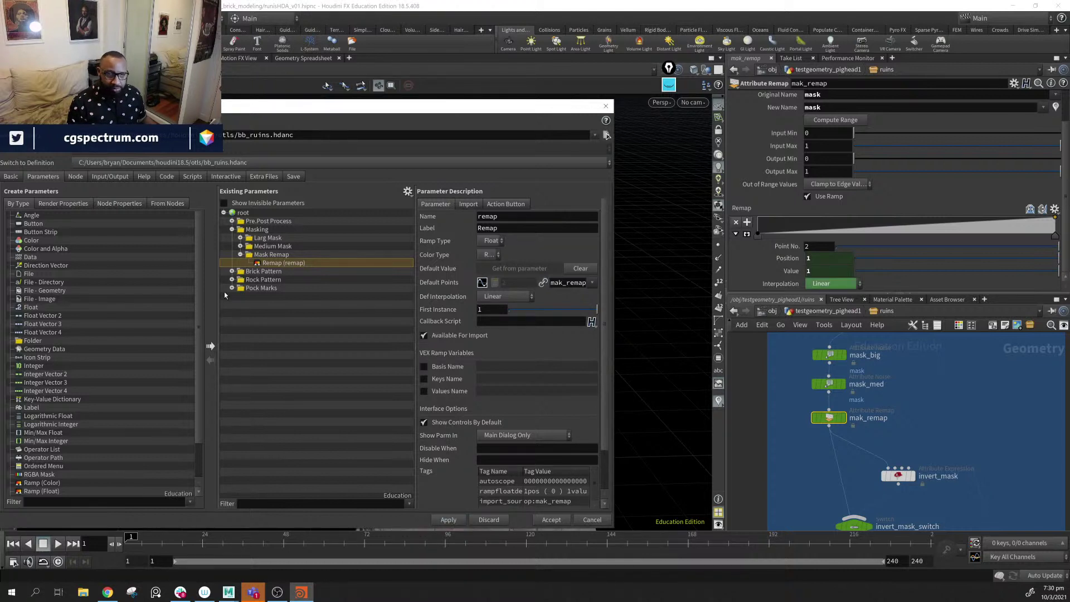
# - On the ruins asset, try out the Mask Remap ramp by shifting its first point and returning it to position 0
pyautogui.click(787, 313)
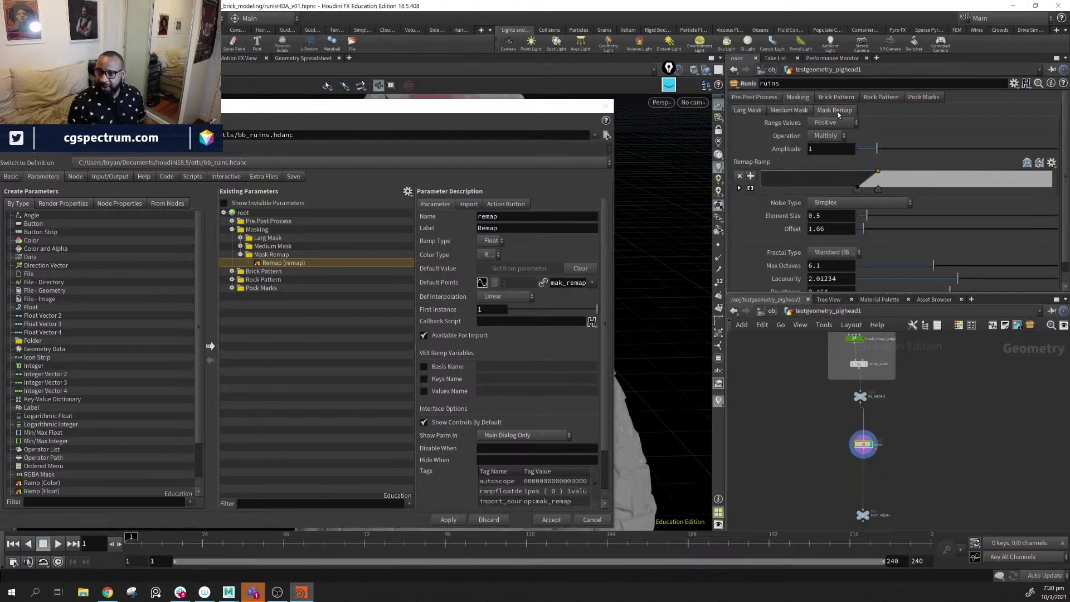
pyautogui.click(819, 113)
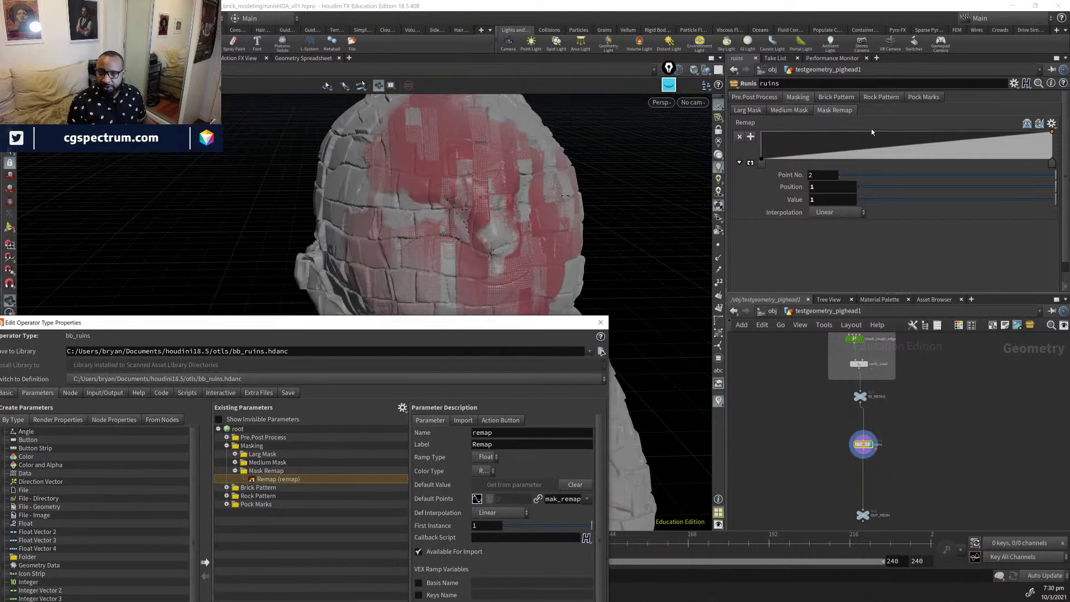
pyautogui.click(763, 166)
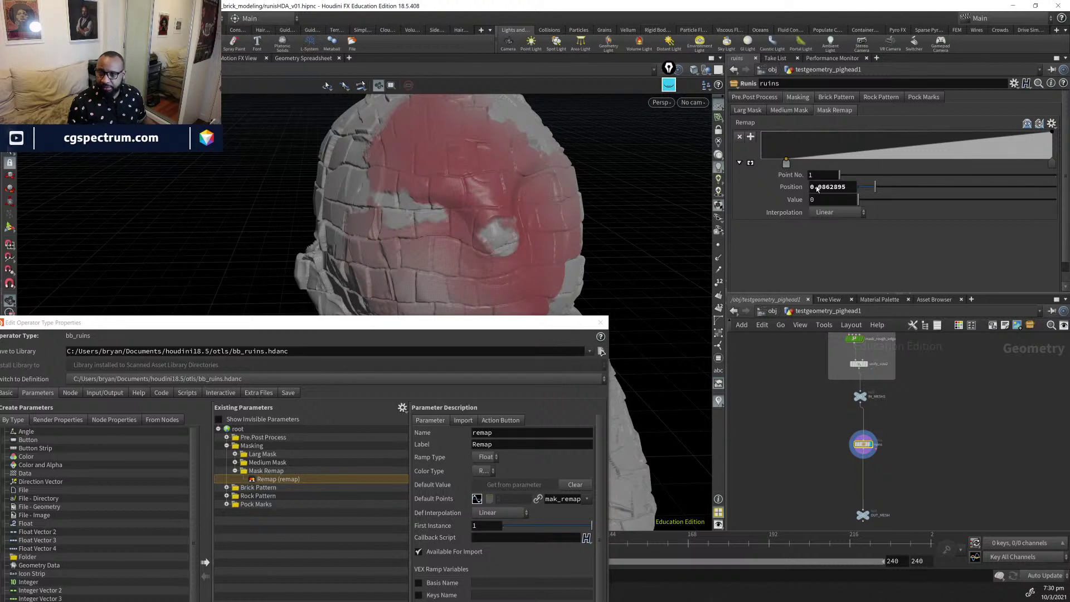
pyautogui.moveTo(787, 165); pyautogui.dragTo(784, 167)
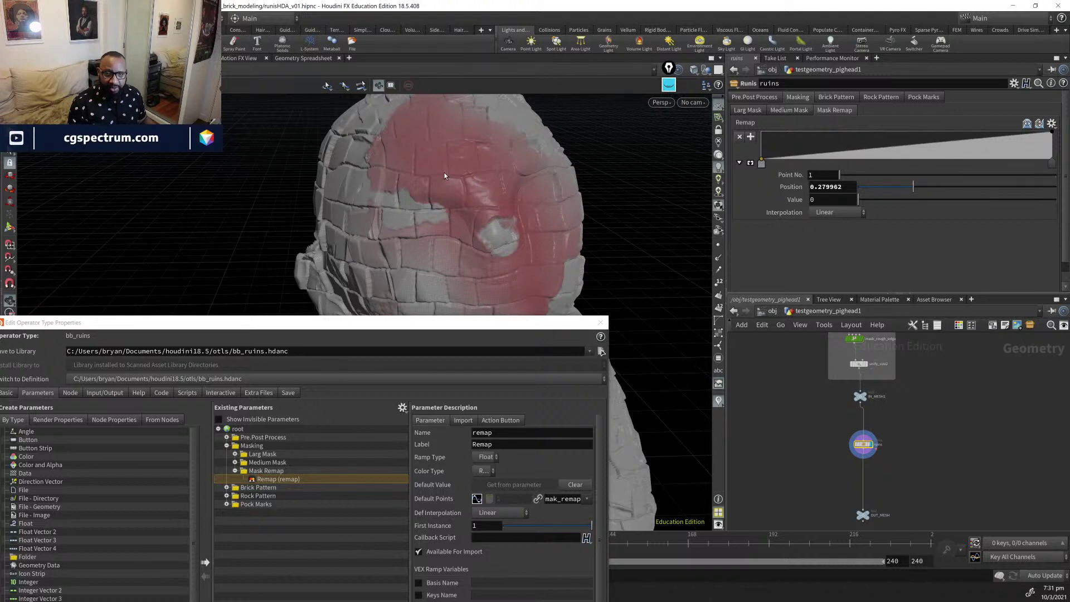
# - Set the Larg Mask operation of the ruins asset to Add
pyautogui.click(750, 110)
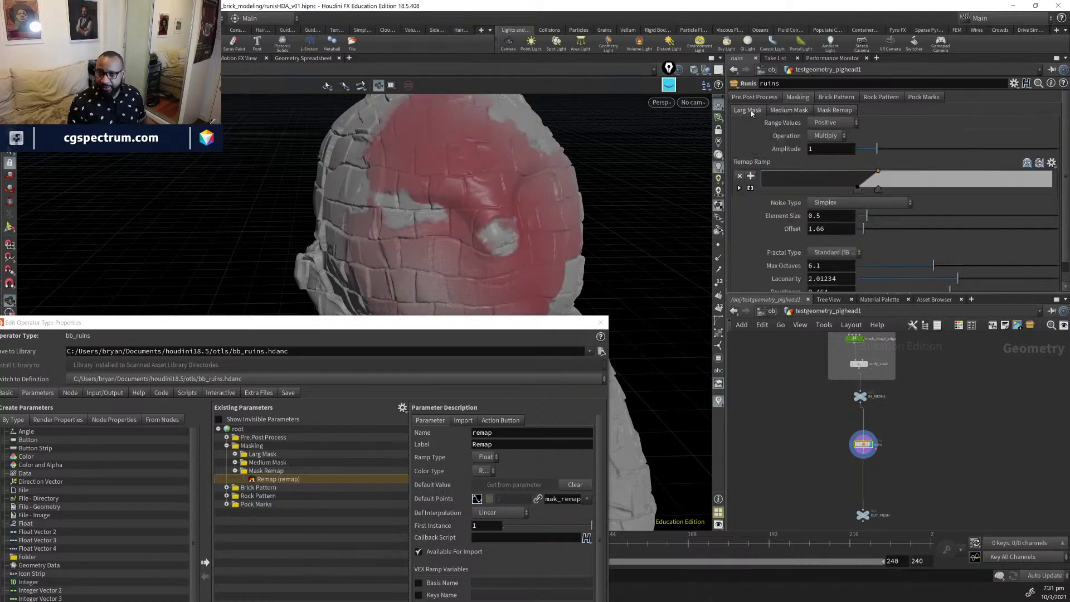
pyautogui.click(839, 123)
pyautogui.click(840, 124)
pyautogui.click(828, 135)
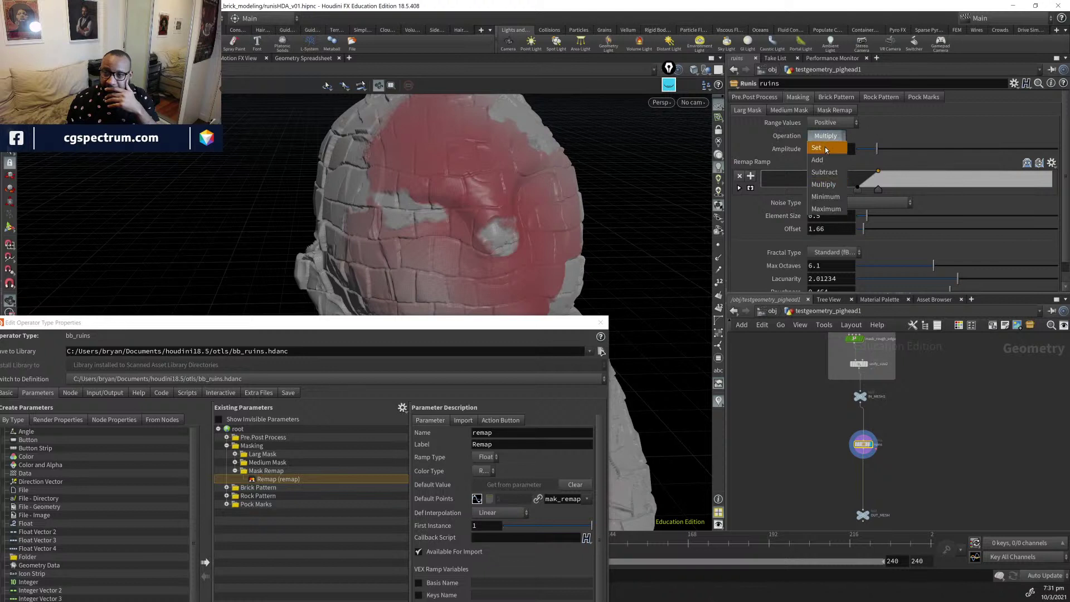
pyautogui.click(829, 161)
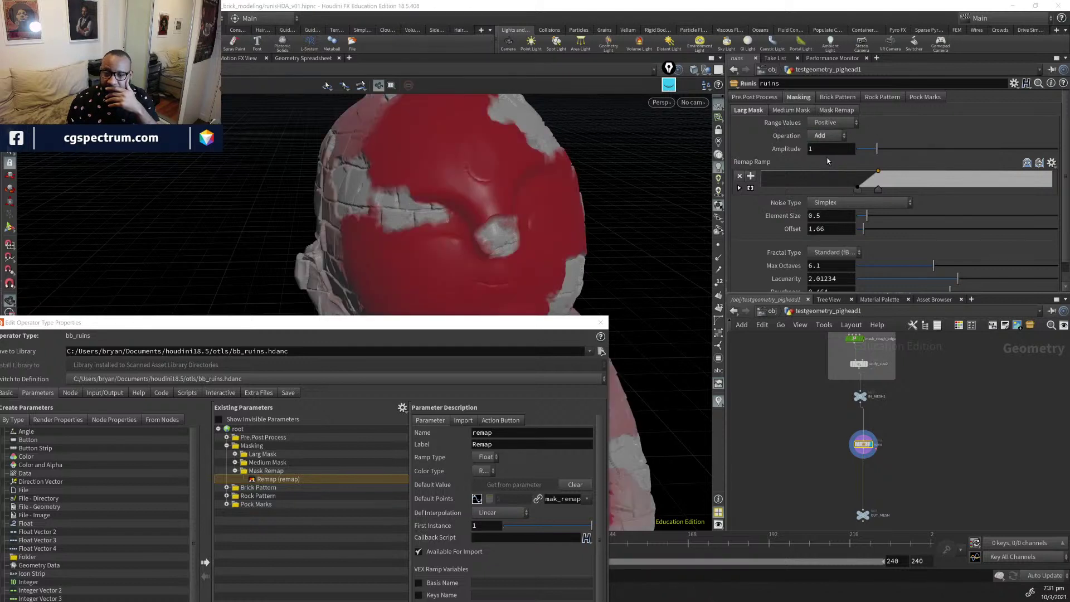
# - Move the lower point of the Larg Mask remap ramp slightly toward the upper point and inspect the mask on the statue
pyautogui.moveTo(495, 322); pyautogui.dragTo(286, 285)
pyautogui.moveTo(560, 292); pyautogui.dragTo(549, 149)
pyautogui.moveTo(534, 188); pyautogui.dragTo(613, 258)
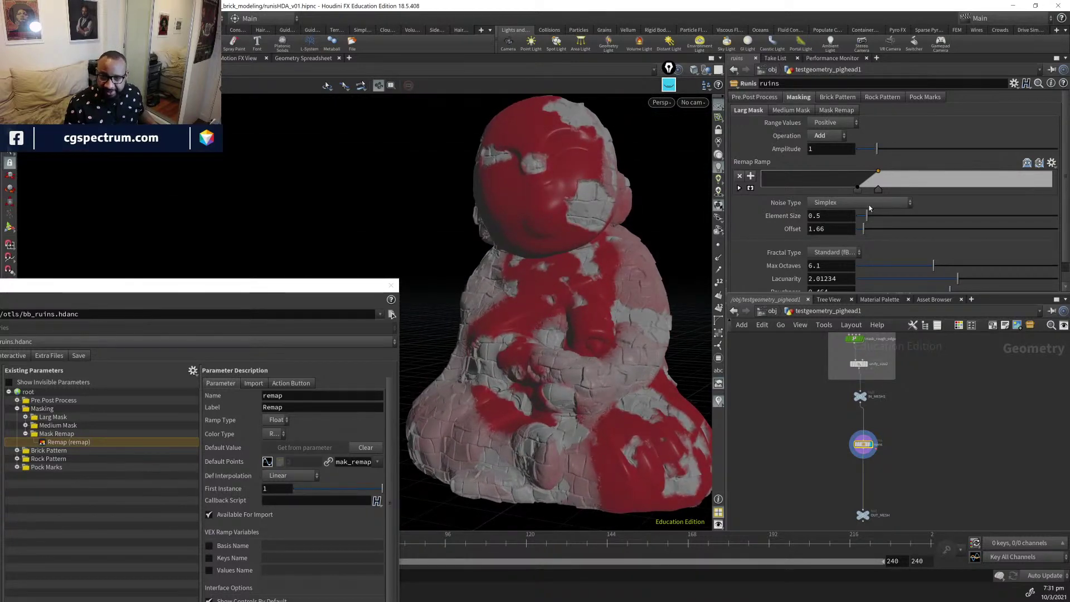
pyautogui.click(858, 189)
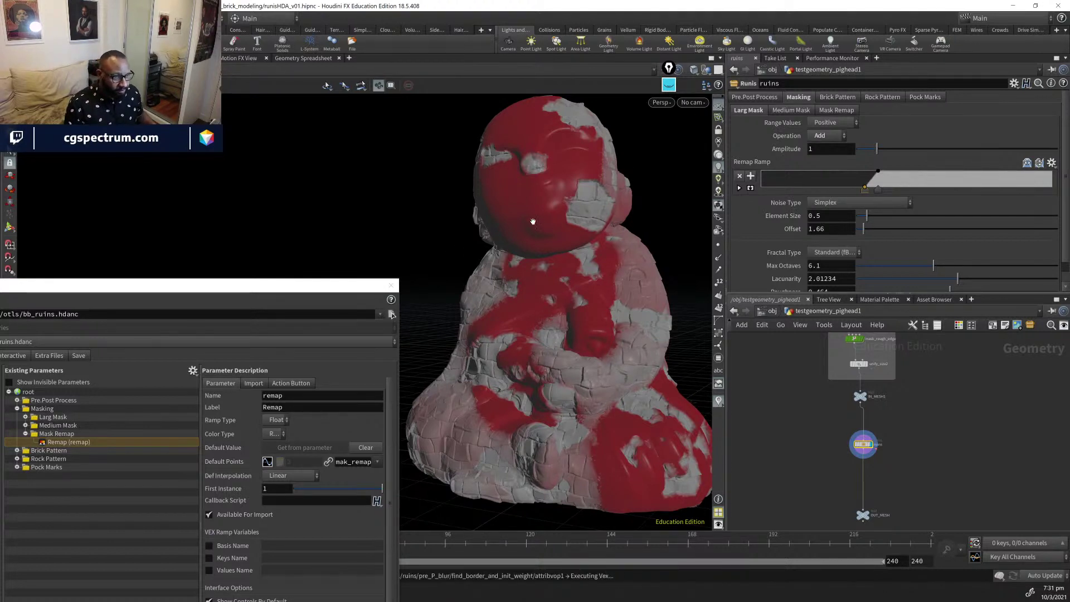
pyautogui.moveTo(167, 285); pyautogui.dragTo(117, 274)
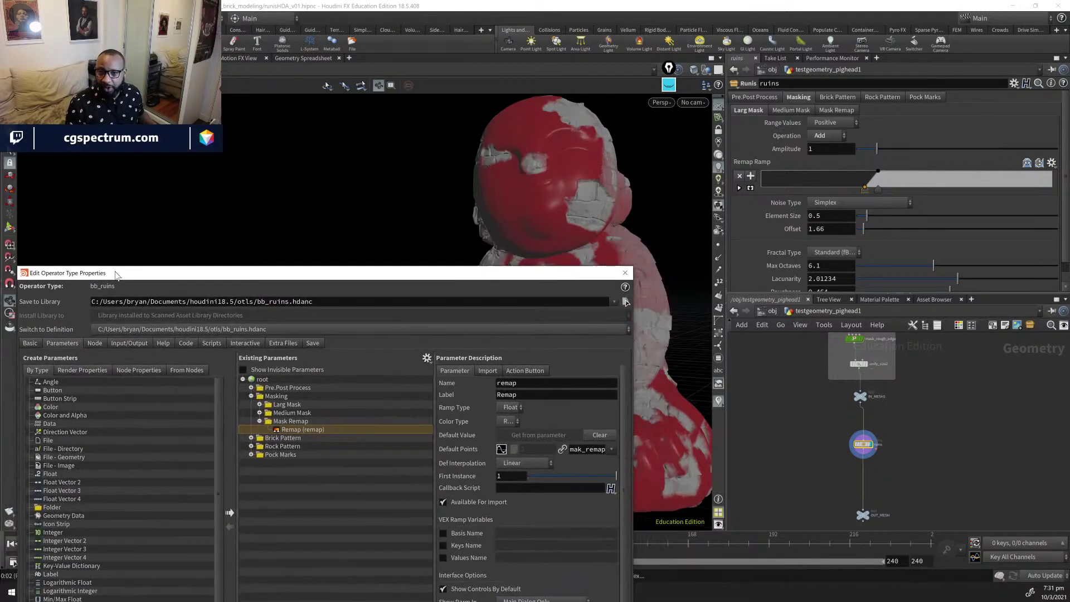
pyautogui.moveTo(610, 189); pyautogui.dragTo(669, 169)
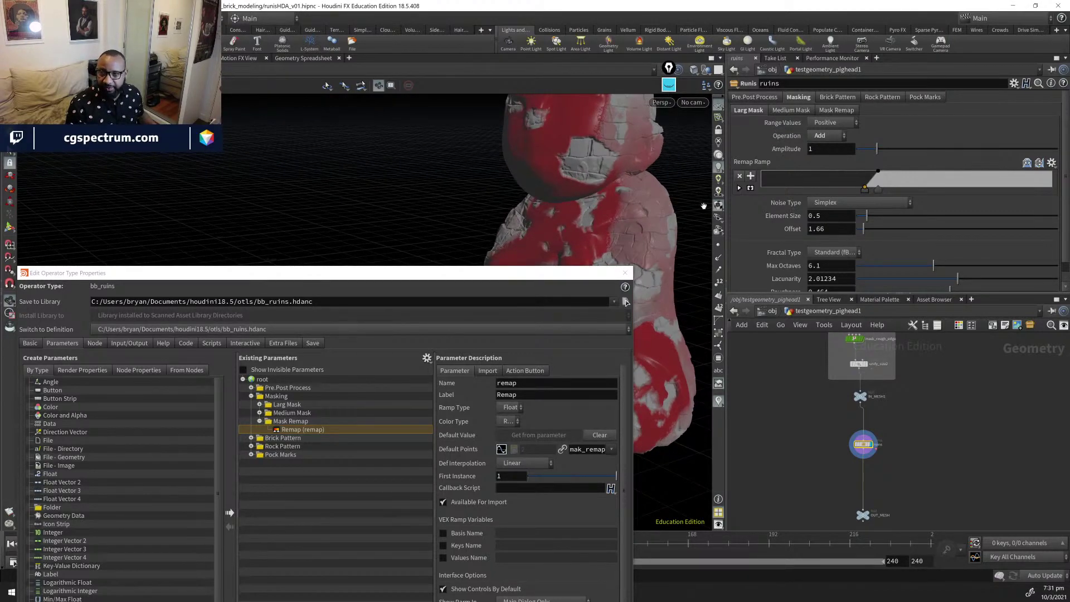
# - Review the Medium Mask, Mask Remap and Larg Mask settings in the ruins asset's Masking parameters
pyautogui.moveTo(427, 274); pyautogui.dragTo(438, 133)
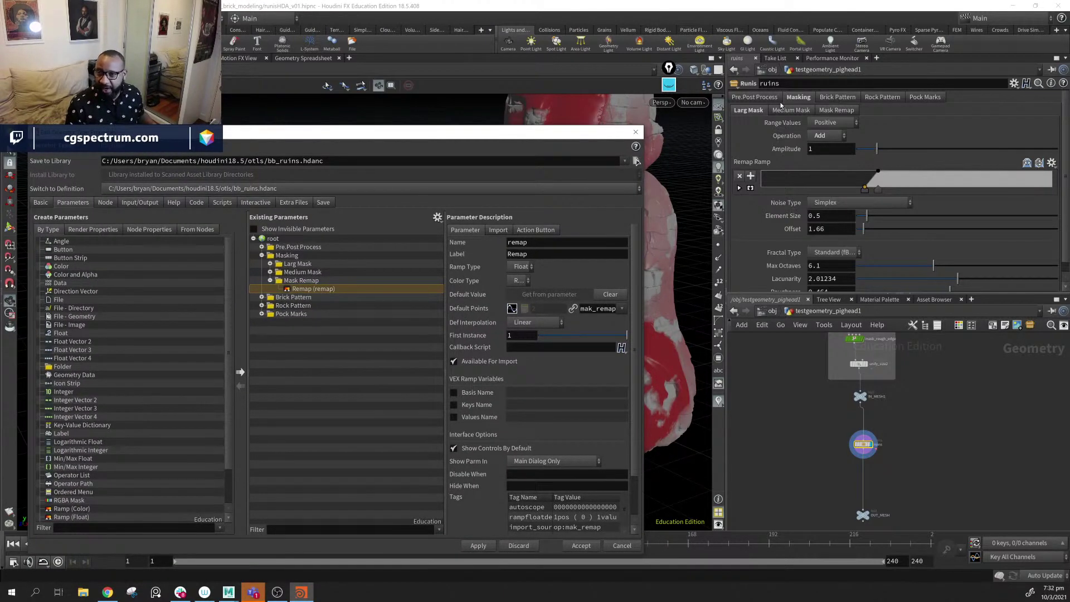
pyautogui.click(785, 111)
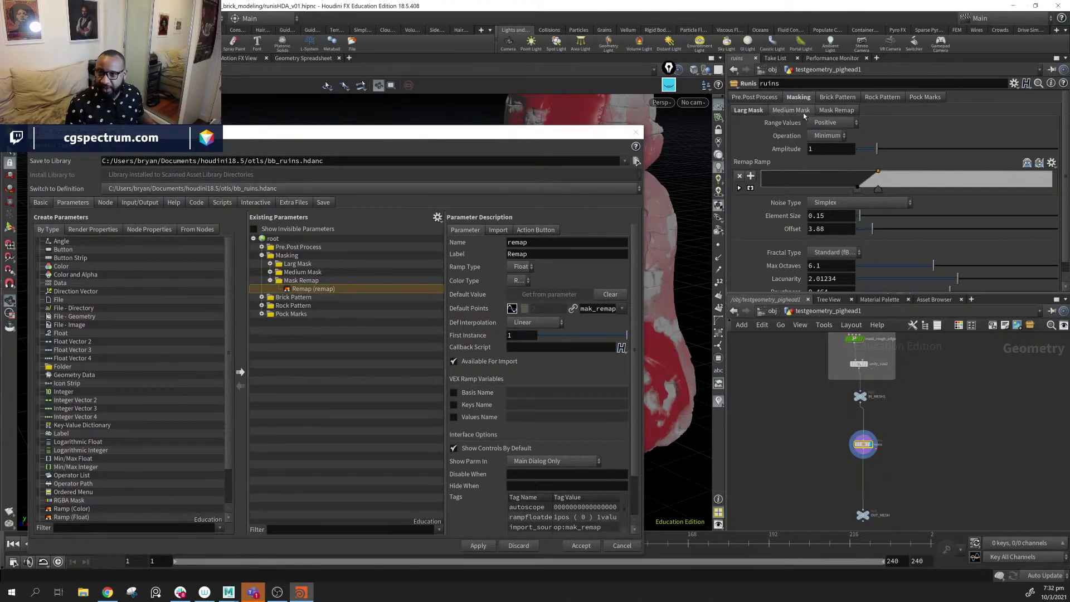
pyautogui.click(840, 111)
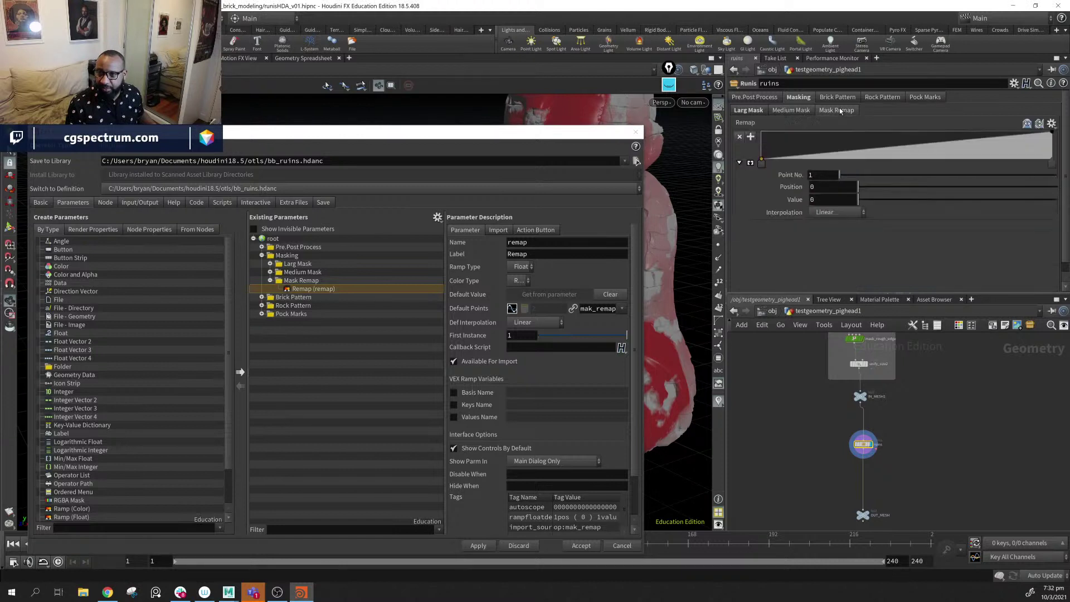
pyautogui.click(748, 110)
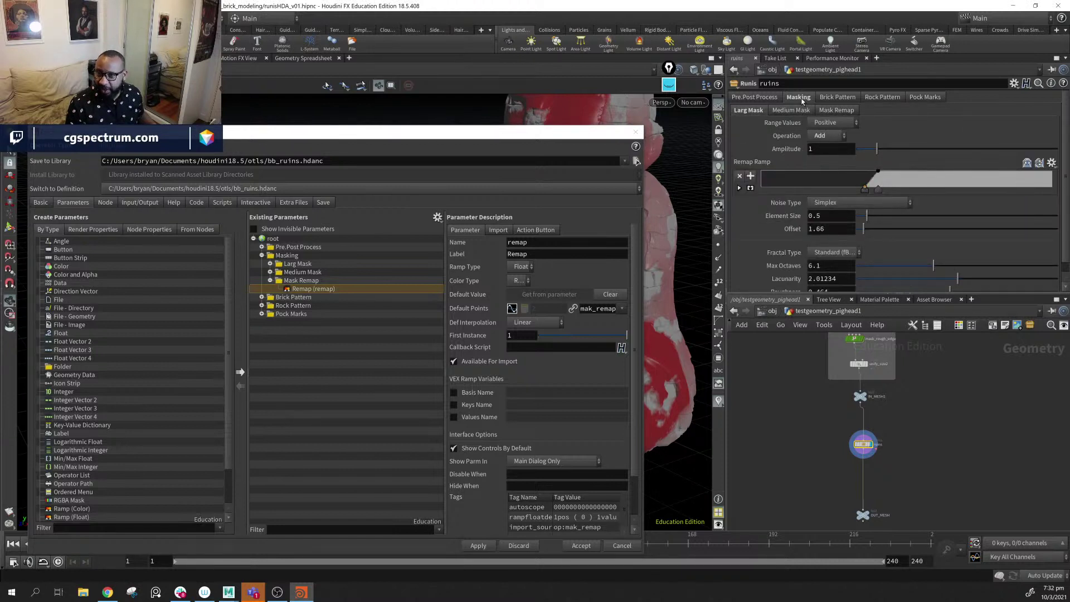
# - Go inside the ruins asset, collapse the Mask Remap folder in the type properties and select the invert_mask_switch node
pyautogui.scroll(3, 918, 472)
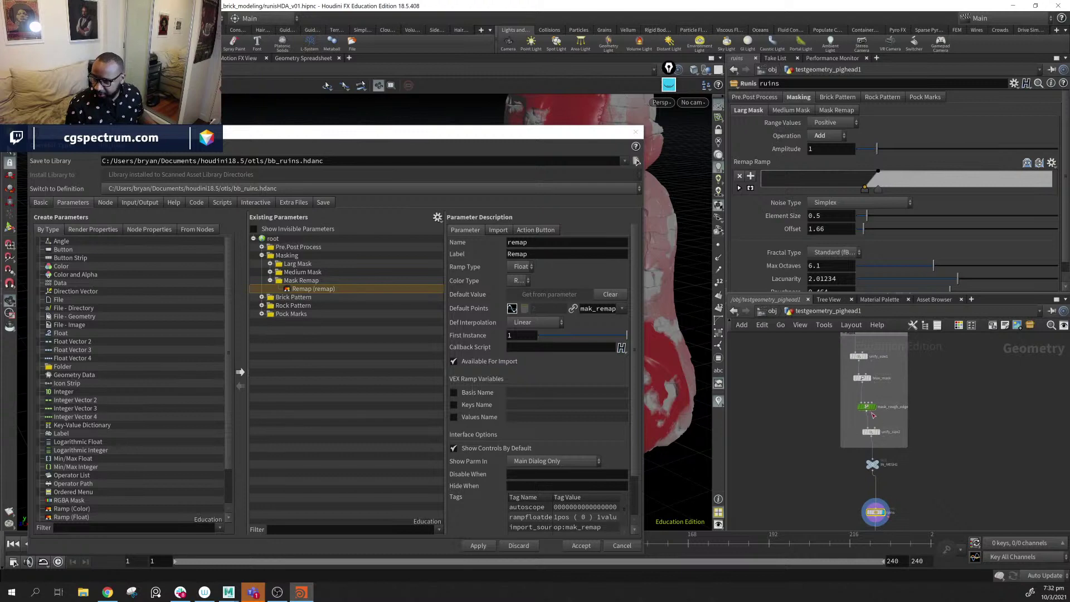
pyautogui.doubleClick(876, 513)
pyautogui.scroll(-3, 947, 446)
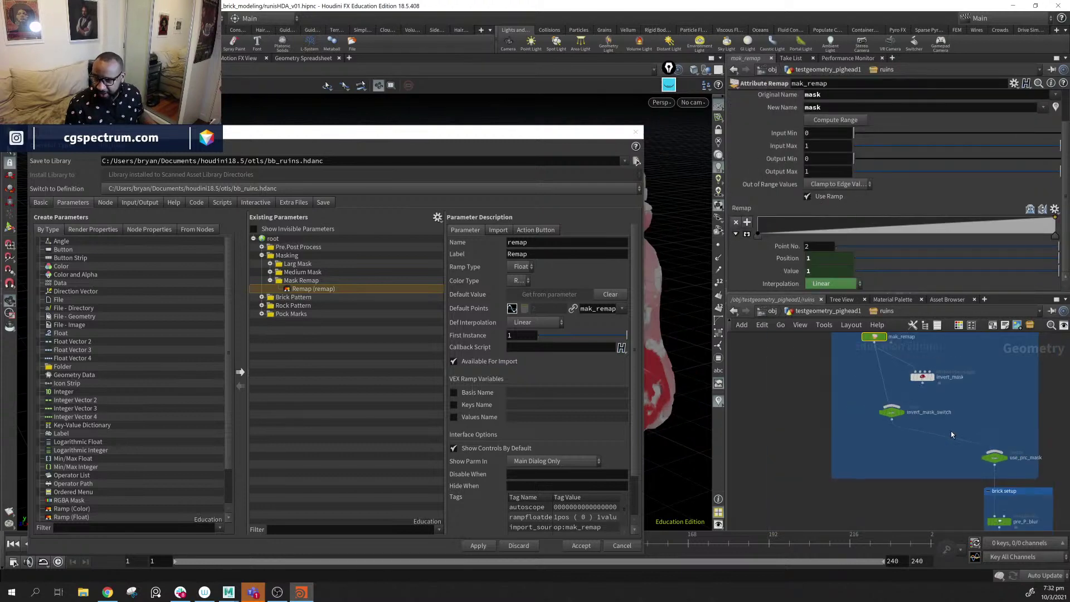
pyautogui.moveTo(890, 417)
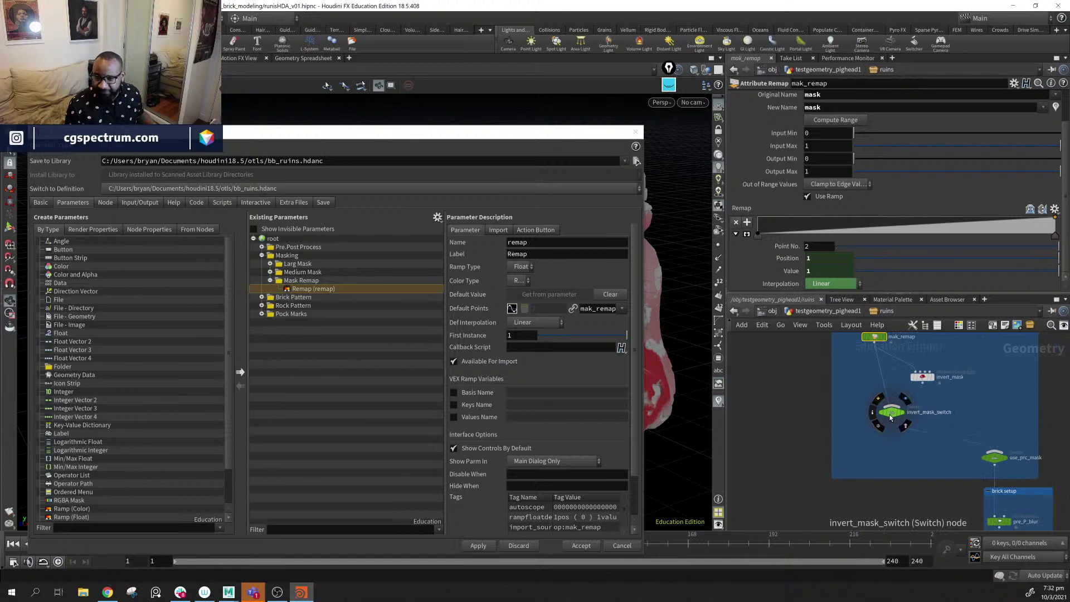
pyautogui.click(271, 282)
pyautogui.click(892, 412)
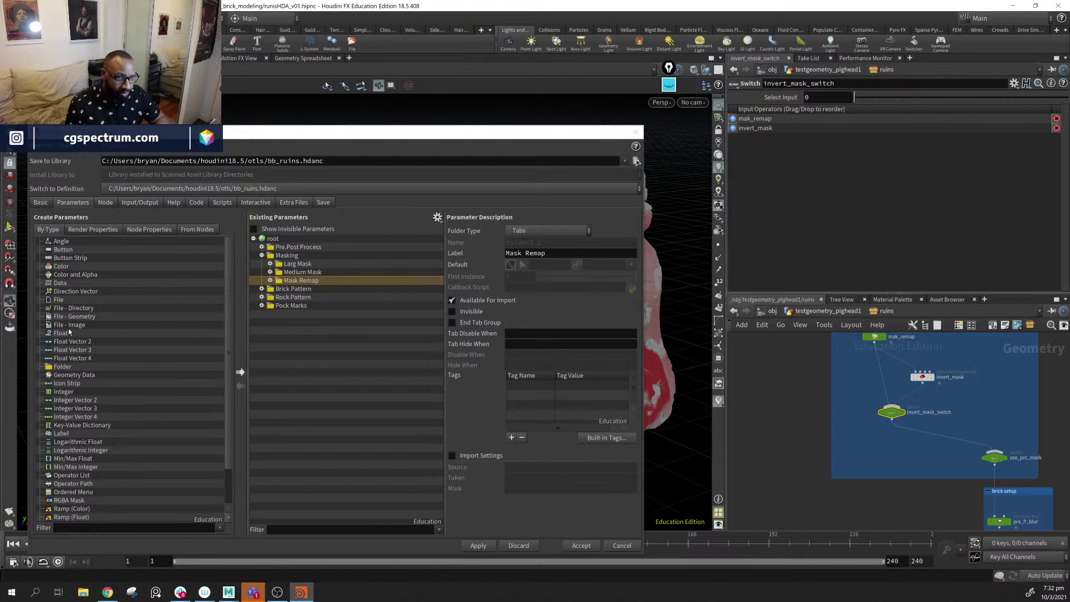
# - Add a toggle parameter to the Masking folder above Larg Mask and name it invertMask
pyautogui.scroll(-2, 89, 445)
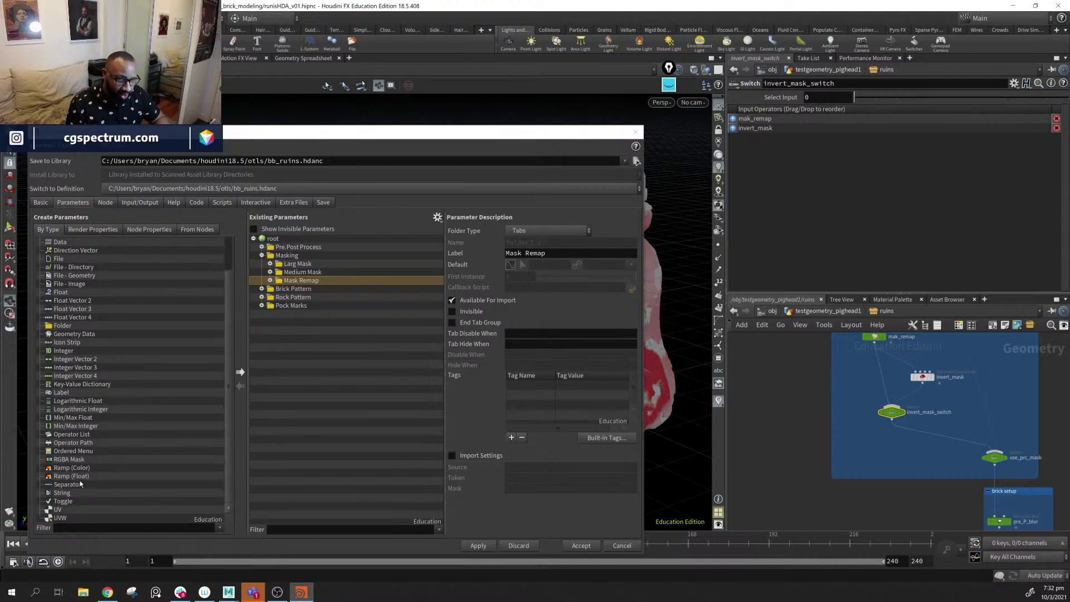
pyautogui.moveTo(63, 501); pyautogui.dragTo(332, 263)
pyautogui.click(584, 243)
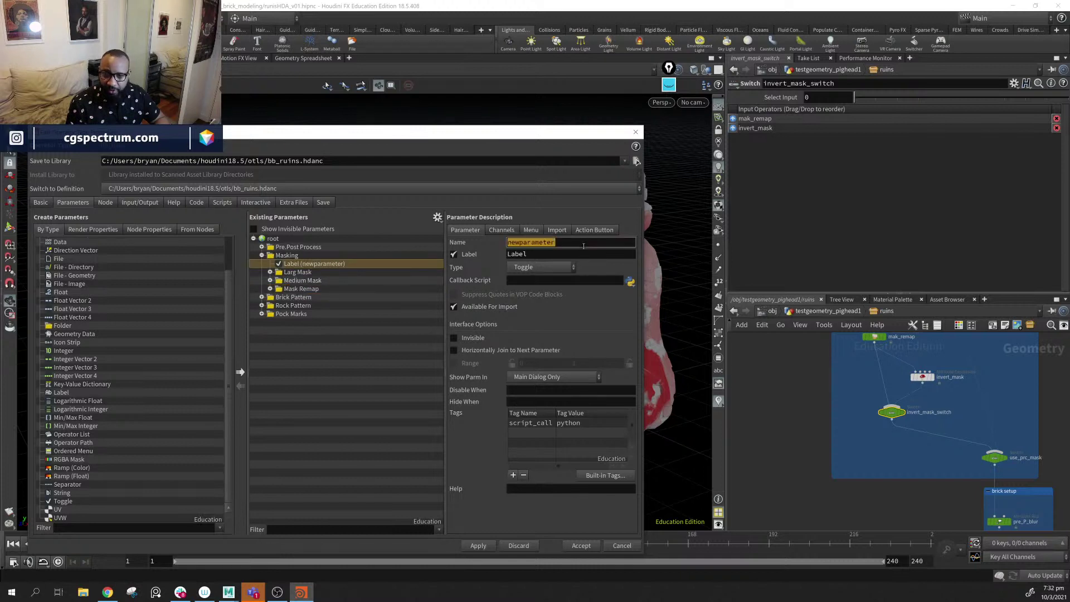
pyautogui.write('invert')
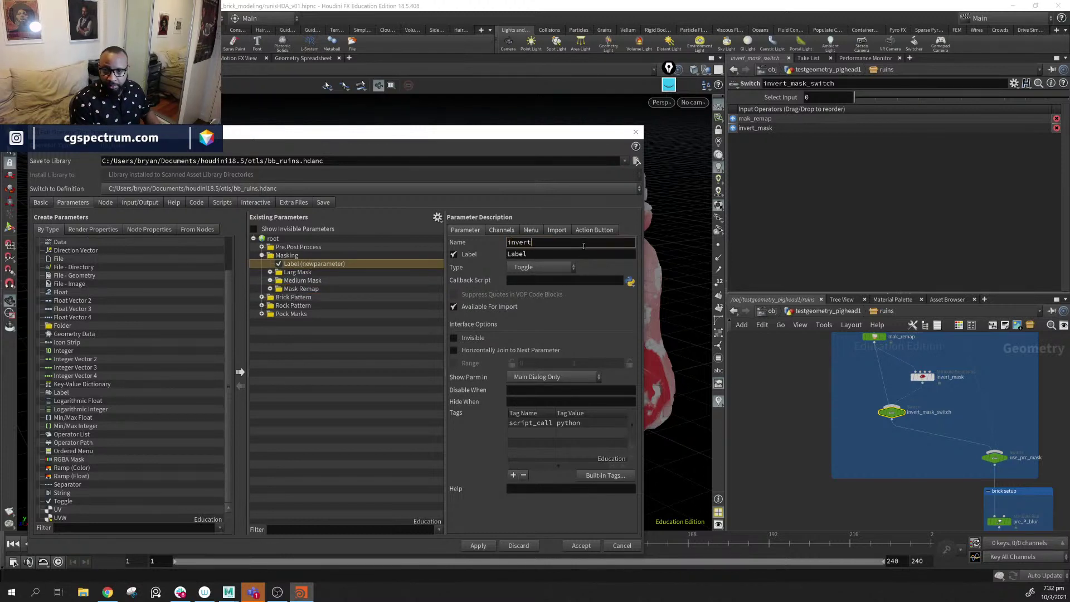
pyautogui.write('Mask')
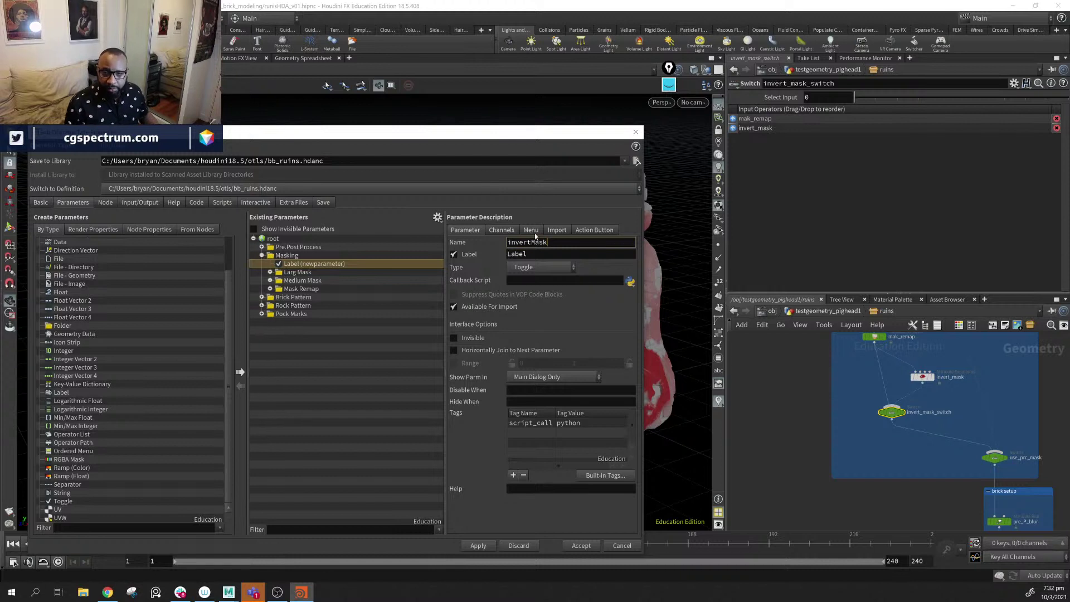
# - Label the invertMask toggle "Invert Mask"
pyautogui.click(537, 256)
pyautogui.doubleClick(536, 256)
pyautogui.write('In')
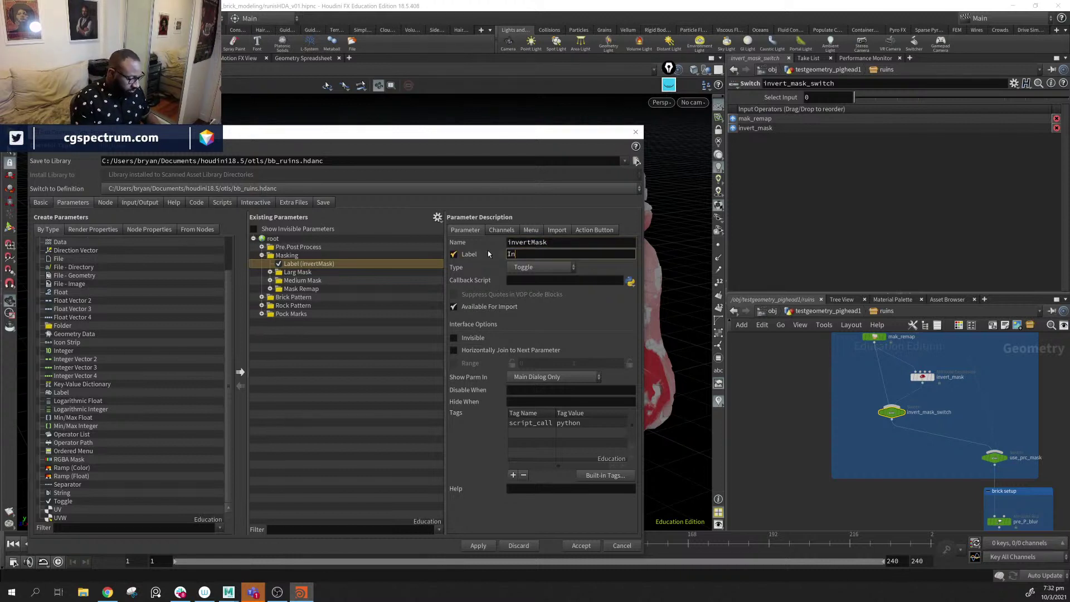
pyautogui.write('vert Mask')
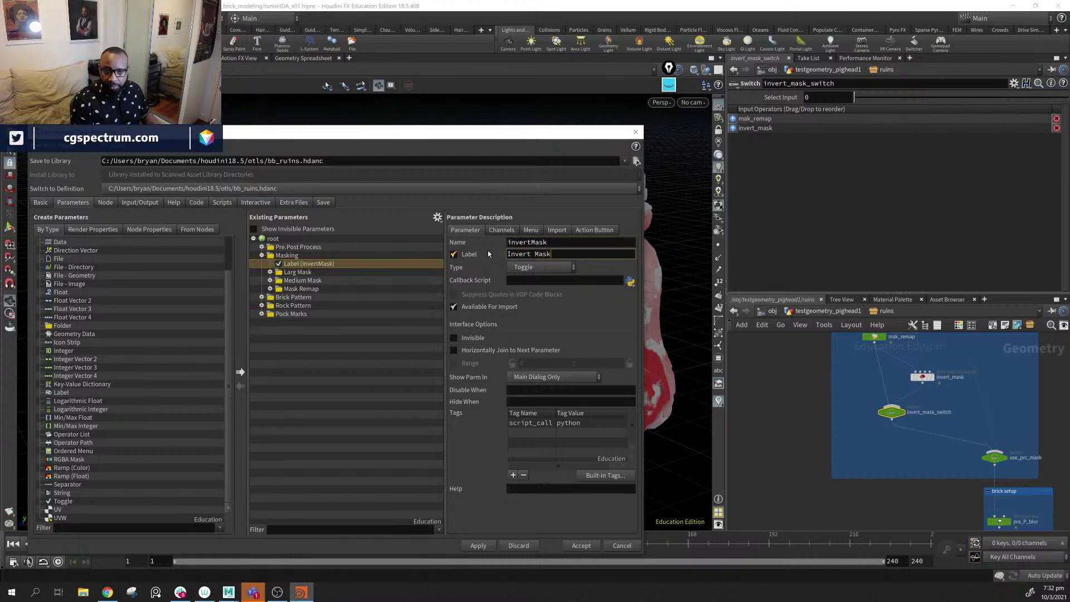
pyautogui.press('Return')
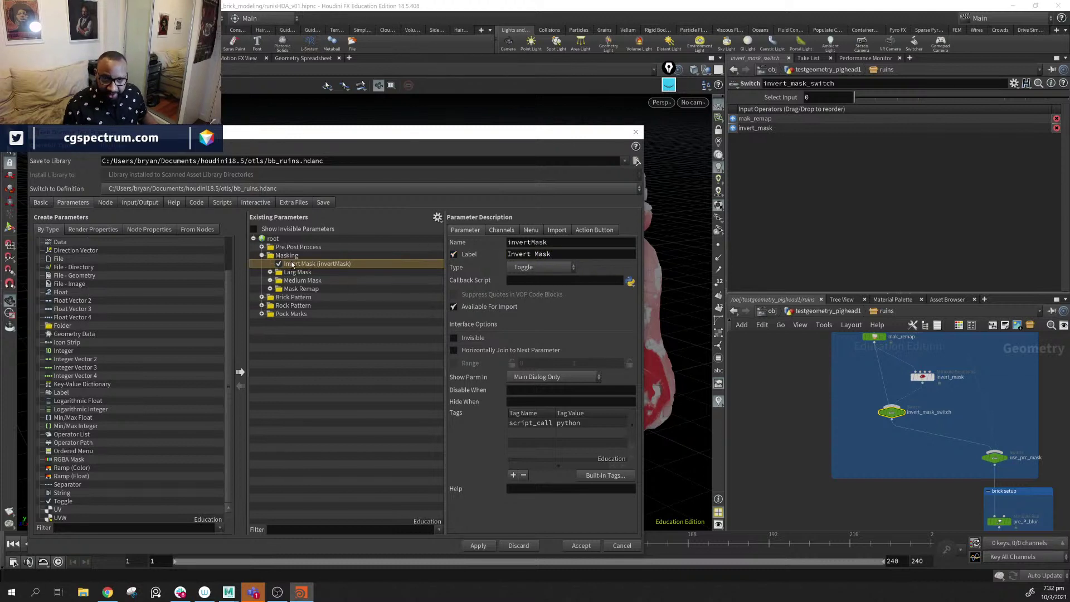
# - Try to link the Invert Mask parameter directly to invert_mask_switch's Select Input, and clear the inserted path from the field
pyautogui.click(292, 264)
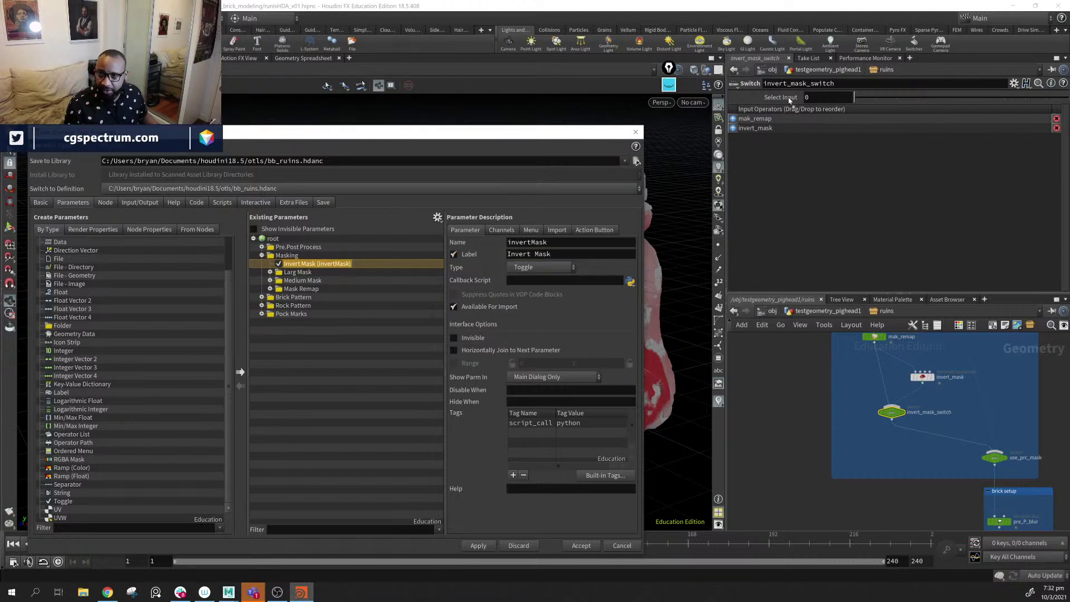
pyautogui.moveTo(789, 100); pyautogui.dragTo(811, 99)
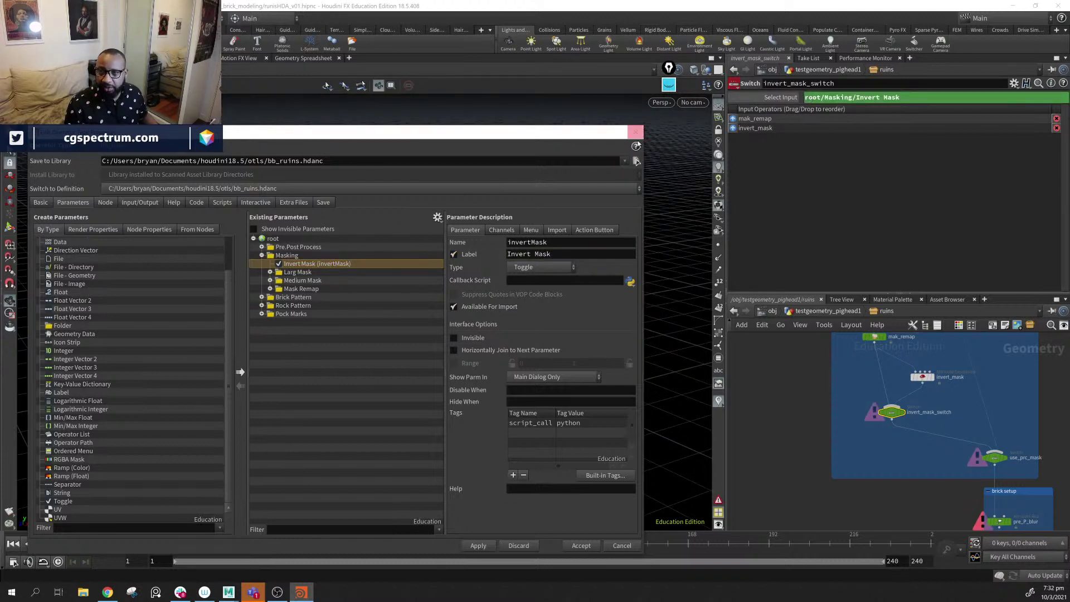
pyautogui.moveTo(482, 136); pyautogui.dragTo(481, 186)
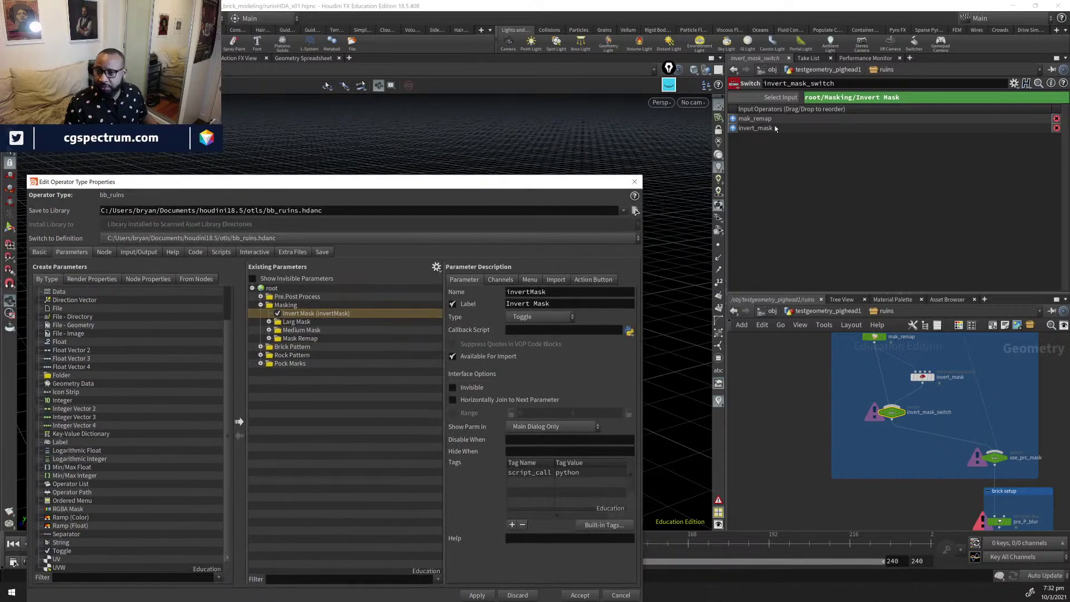
pyautogui.keyDown('ctrl'); pyautogui.middleClick(786, 98); pyautogui.keyUp('ctrl')
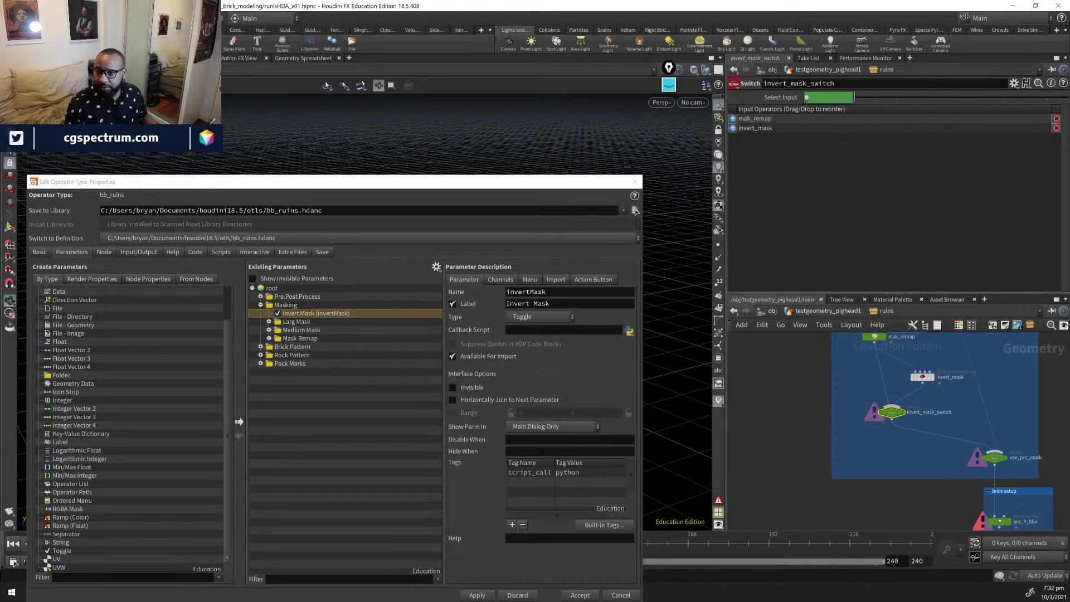
pyautogui.hotkey('ctrl', 'z')
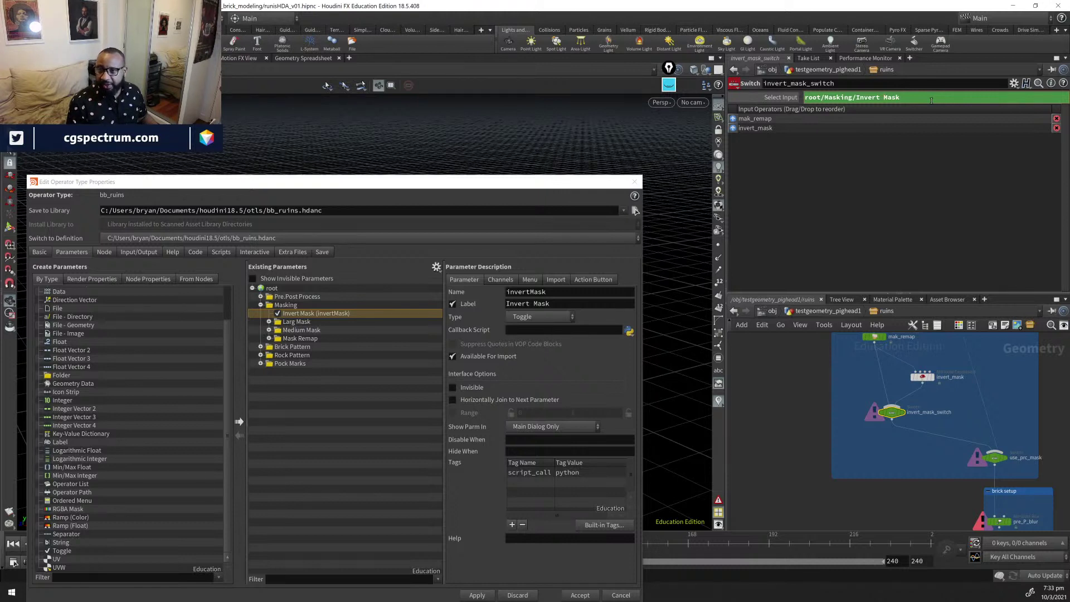
pyautogui.press('BackSpace')
pyautogui.press('BackSpace')
pyautogui.press('BackSpace')
pyautogui.press('BackSpace')
pyautogui.press('BackSpace')
pyautogui.press('BackSpace')
pyautogui.press('BackSpace')
pyautogui.press('BackSpace')
pyautogui.press('BackSpace')
pyautogui.press('BackSpace')
pyautogui.press('BackSpace')
pyautogui.press('BackSpace')
pyautogui.press('BackSpace')
pyautogui.press('BackSpace')
pyautogui.press('BackSpace')
pyautogui.press('BackSpace')
pyautogui.press('BackSpace')
pyautogui.press('BackSpace')
pyautogui.press('BackSpace')
pyautogui.press('BackSpace')
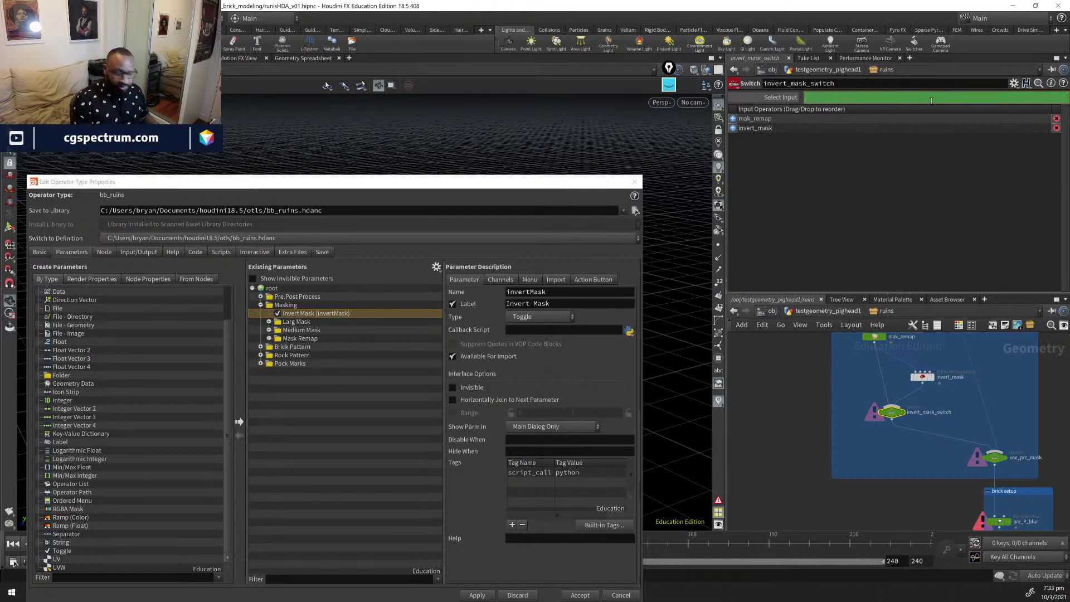
# - Set the Select Input of invert_mask_switch to the expression ch("../invertMask"), reusing the toggle's parameter name
pyautogui.write('ch(')
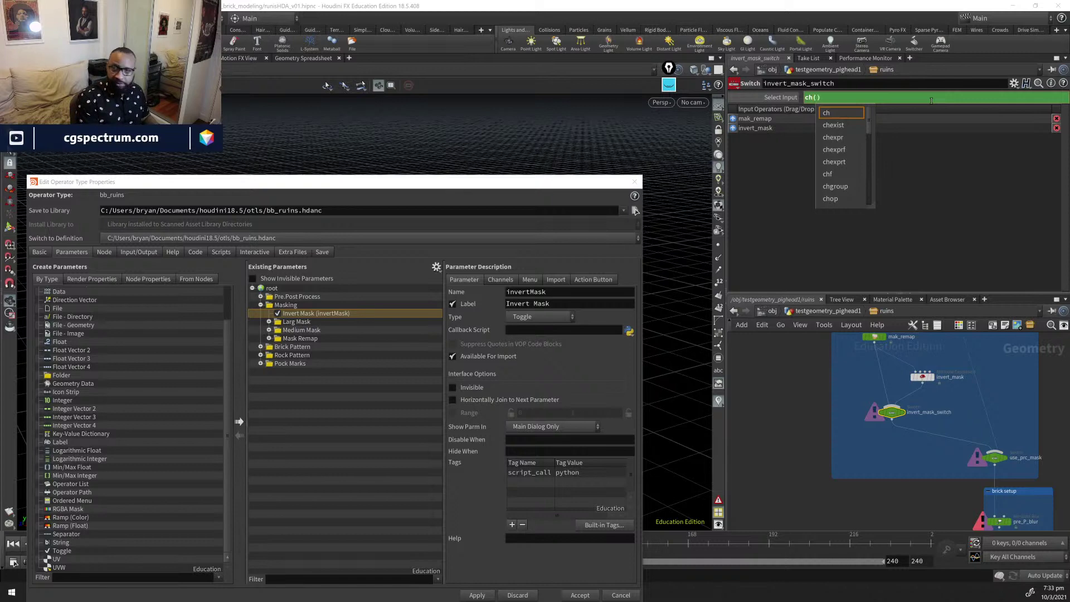
pyautogui.write('"')
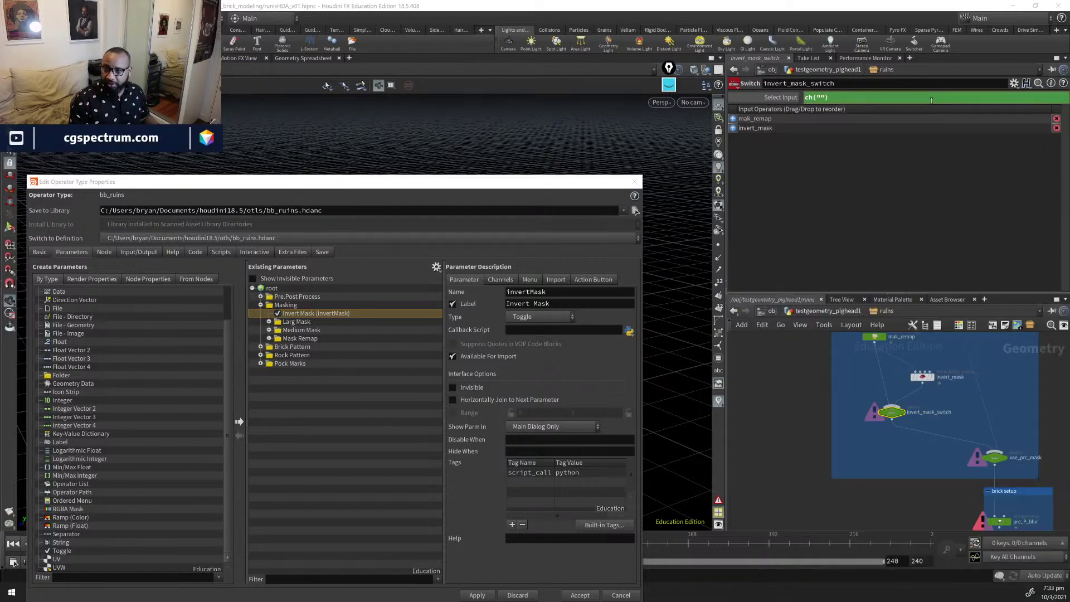
pyautogui.write('../')
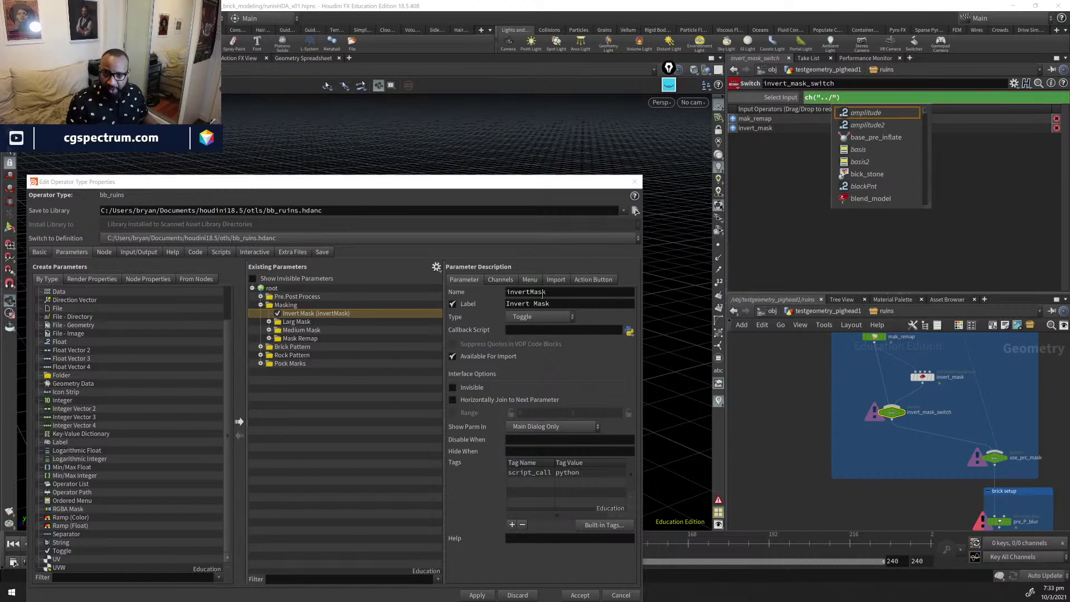
pyautogui.click(564, 294)
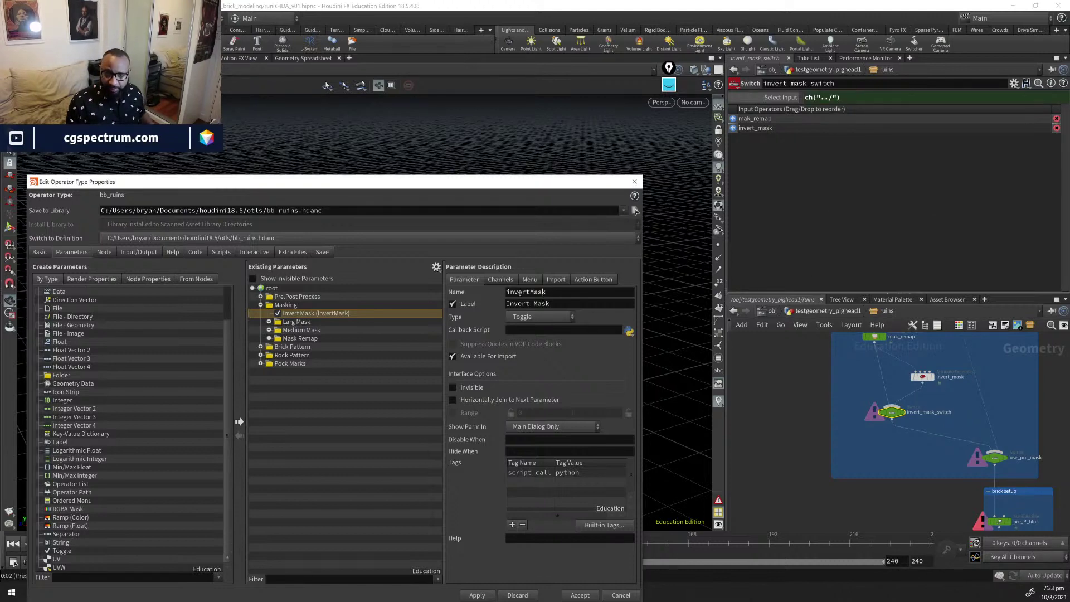
pyautogui.doubleClick(553, 297)
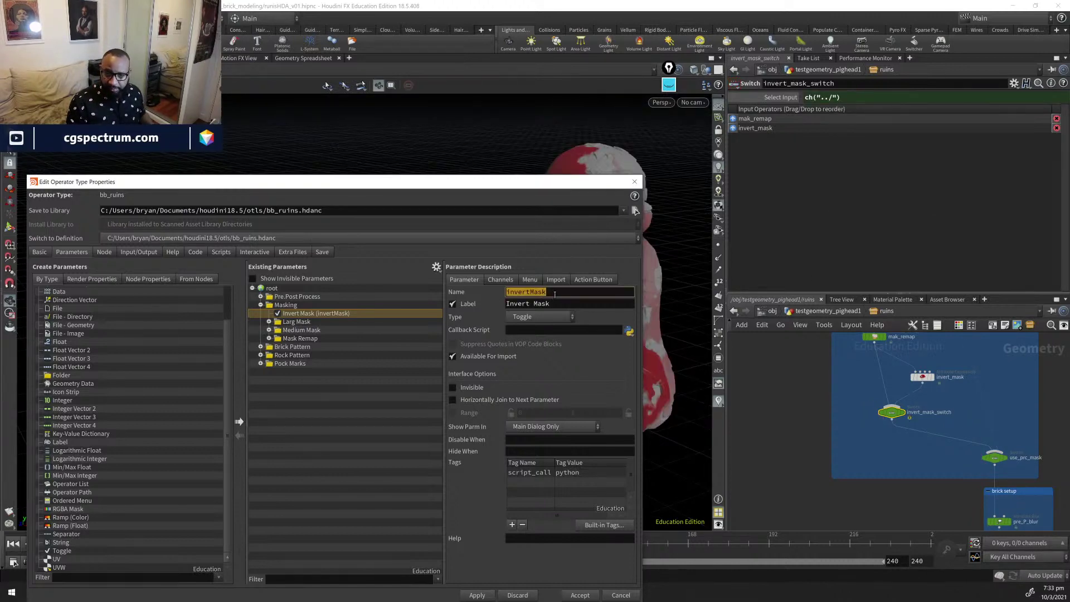
pyautogui.click(556, 304)
pyautogui.moveTo(552, 293); pyautogui.dragTo(502, 292)
pyautogui.hotkey('ctrl', 'c')
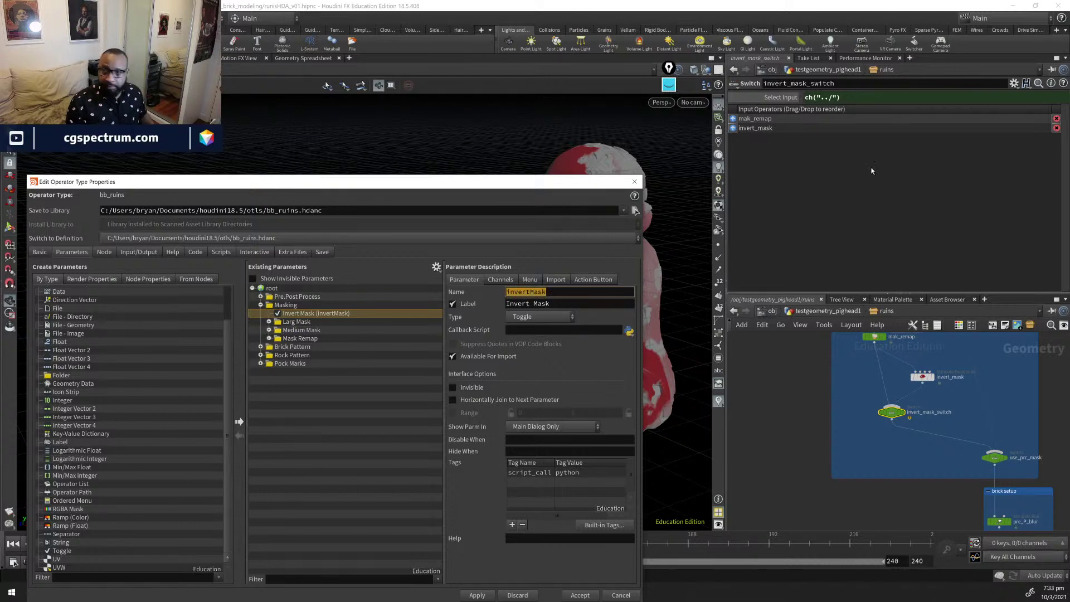
pyautogui.click(834, 98)
pyautogui.hotkey('ctrl', 'v')
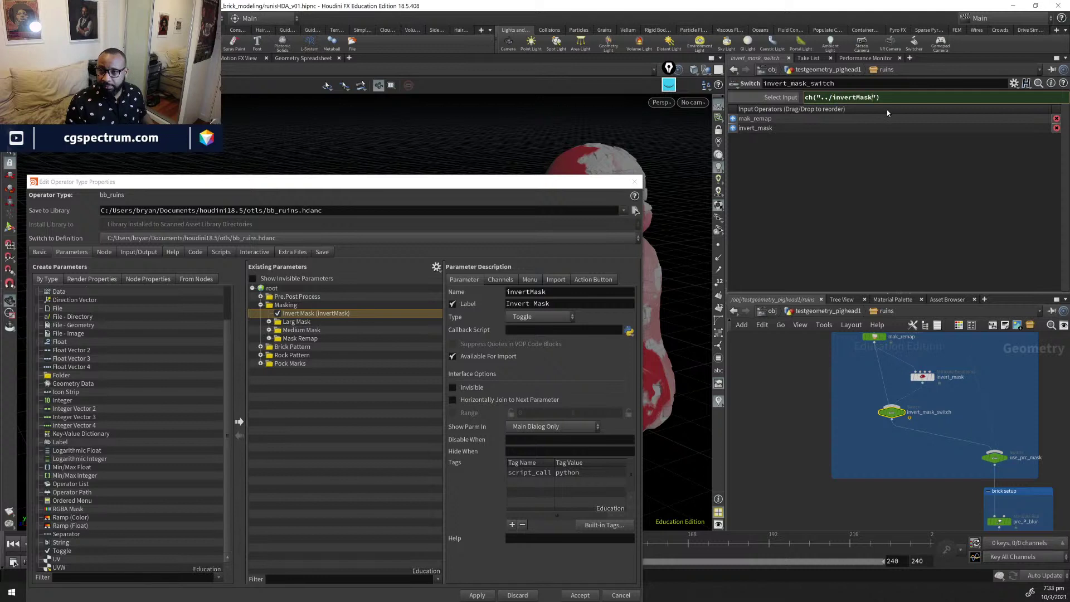
pyautogui.press('Return')
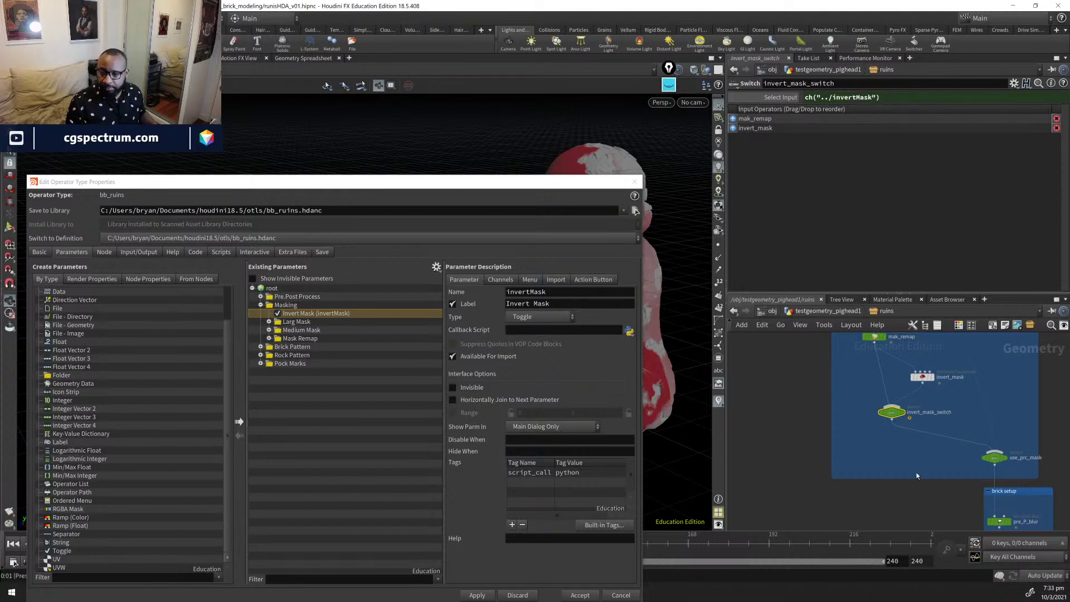
# - Examine how the mak_remap and mask_med node parameters reference the asset's parameters, comparing them with the Remap entry in Mask Remap
pyautogui.moveTo(768, 394); pyautogui.dragTo(734, 425, button='middle')
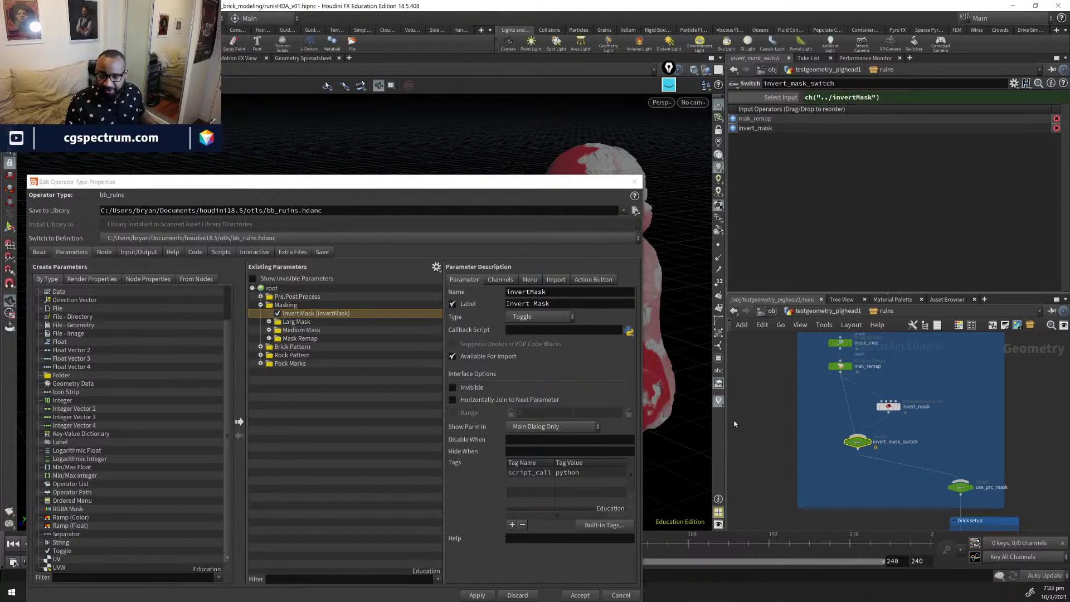
pyautogui.click(841, 366)
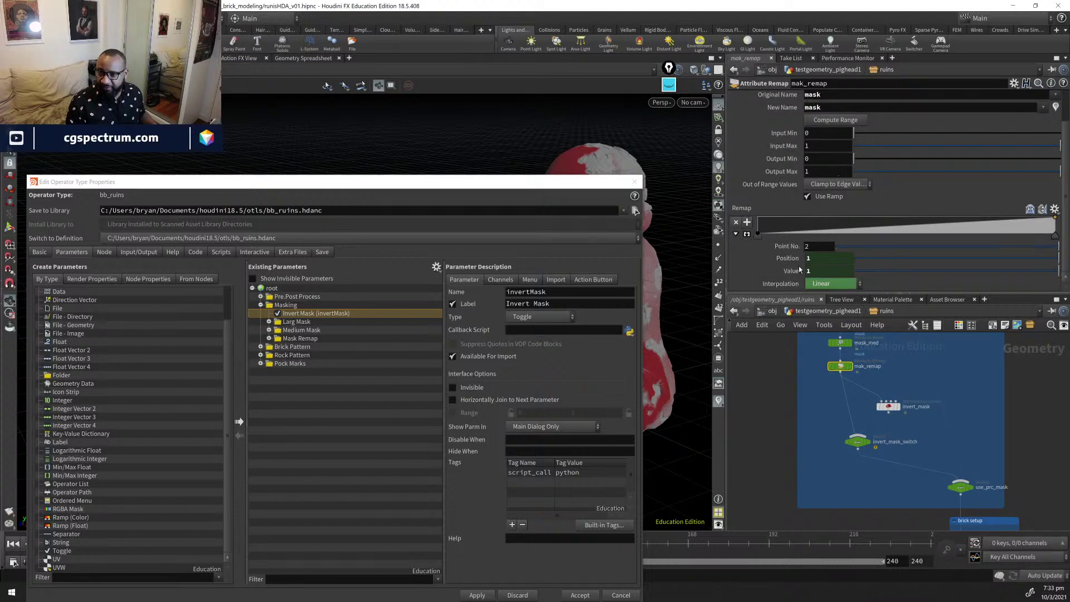
pyautogui.click(830, 258)
pyautogui.write('ch("../remap2pos")')
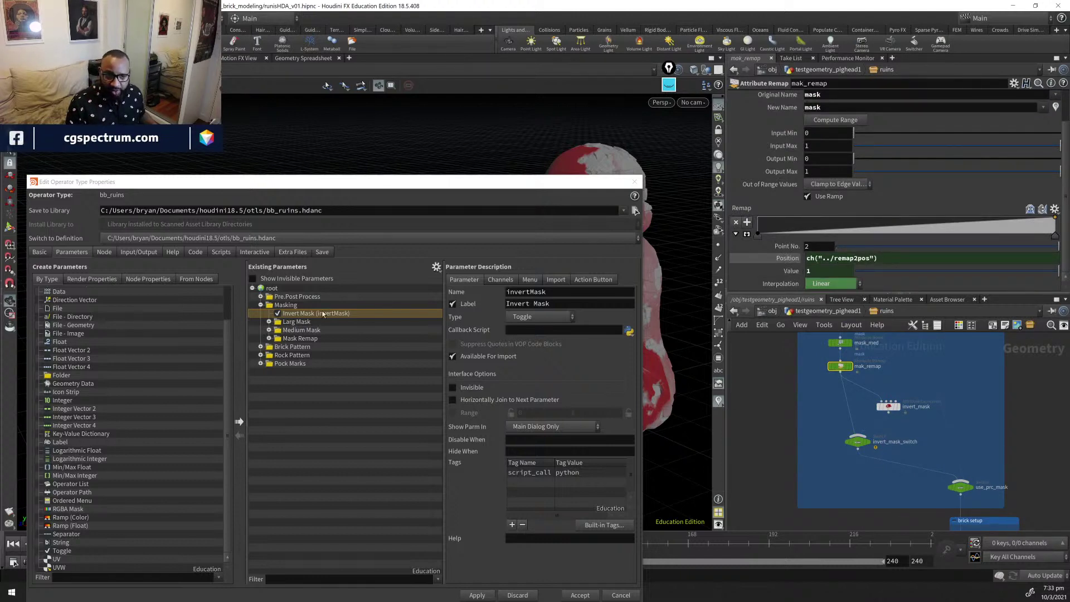
pyautogui.click(269, 338)
pyautogui.click(311, 347)
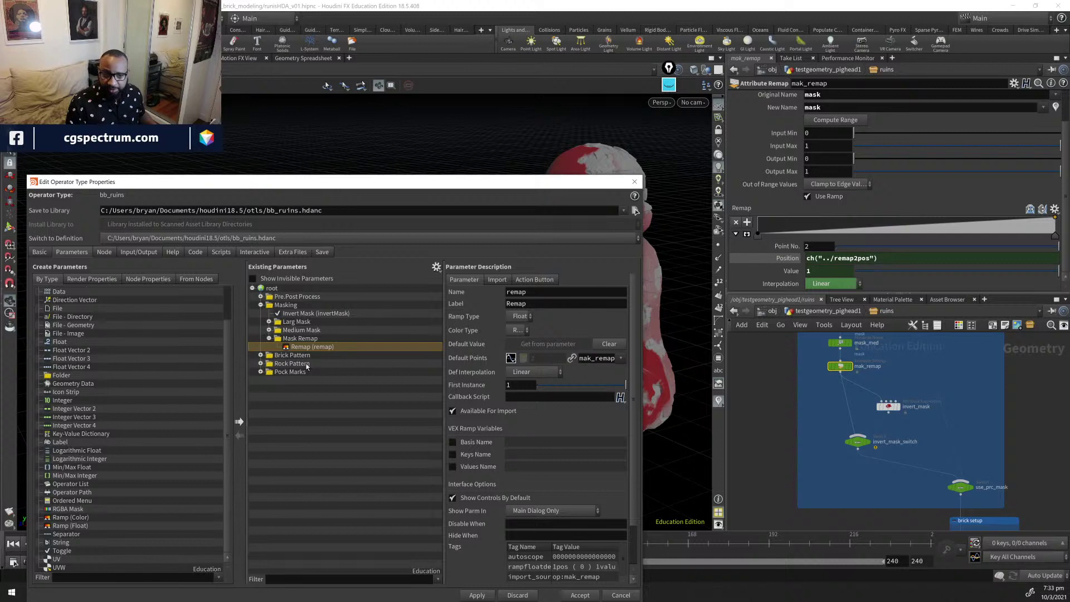
pyautogui.scroll(2, 825, 234)
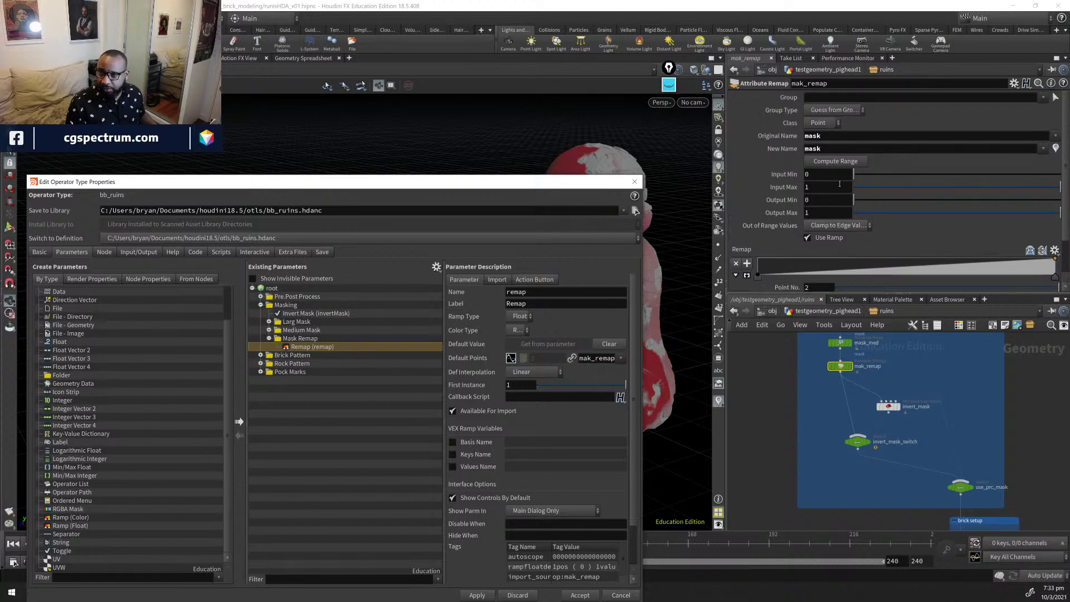
pyautogui.click(842, 345)
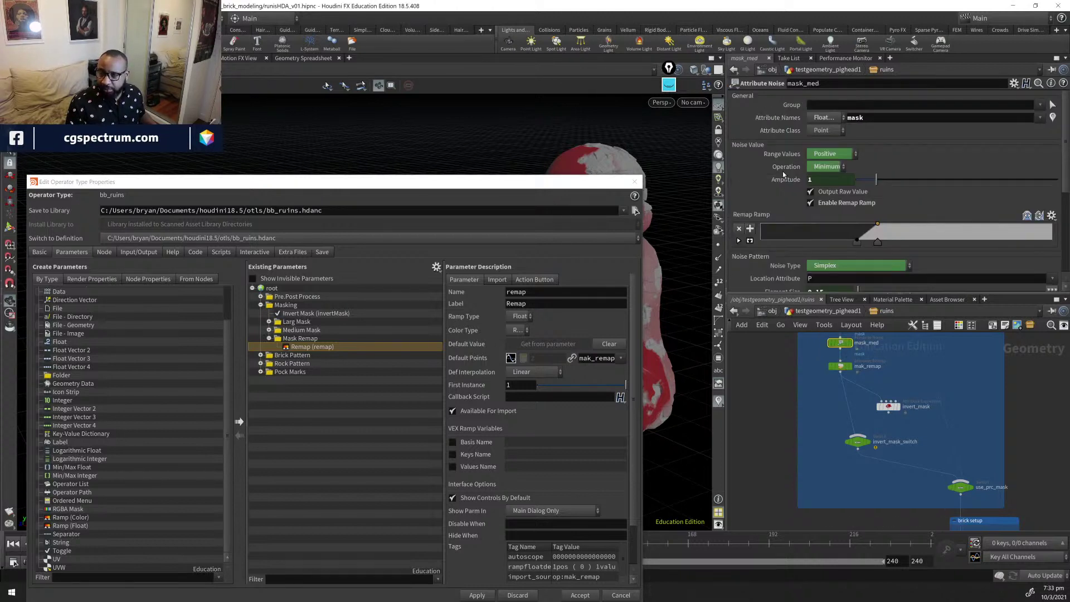
pyautogui.scroll(-2, 788, 240)
pyautogui.scroll(-1, 788, 240)
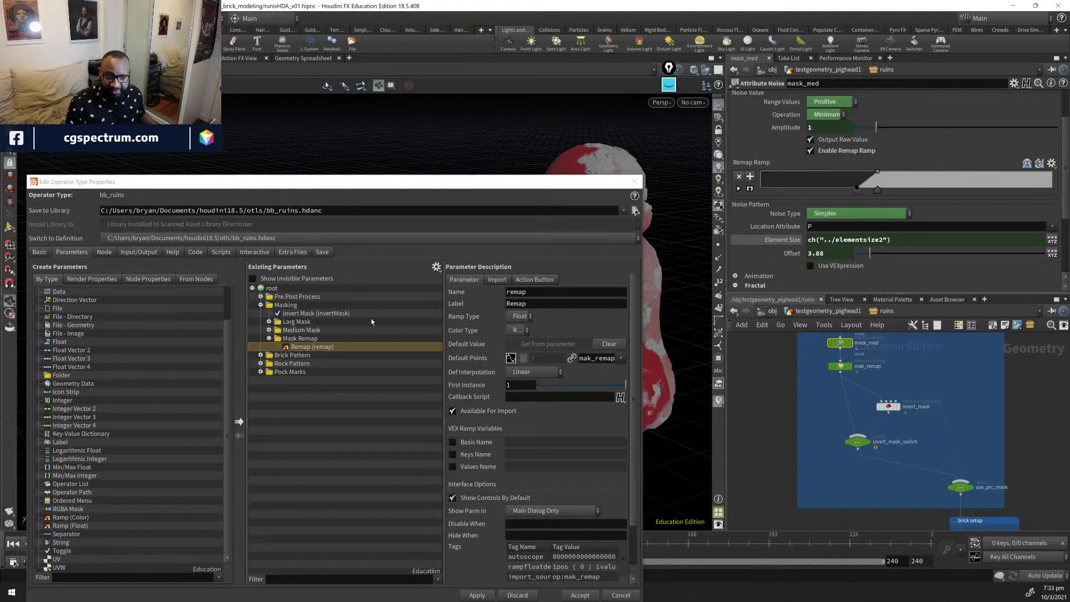
# - Reselect the invert_mask_switch node and apply the changes to the asset's type properties
pyautogui.click(857, 442)
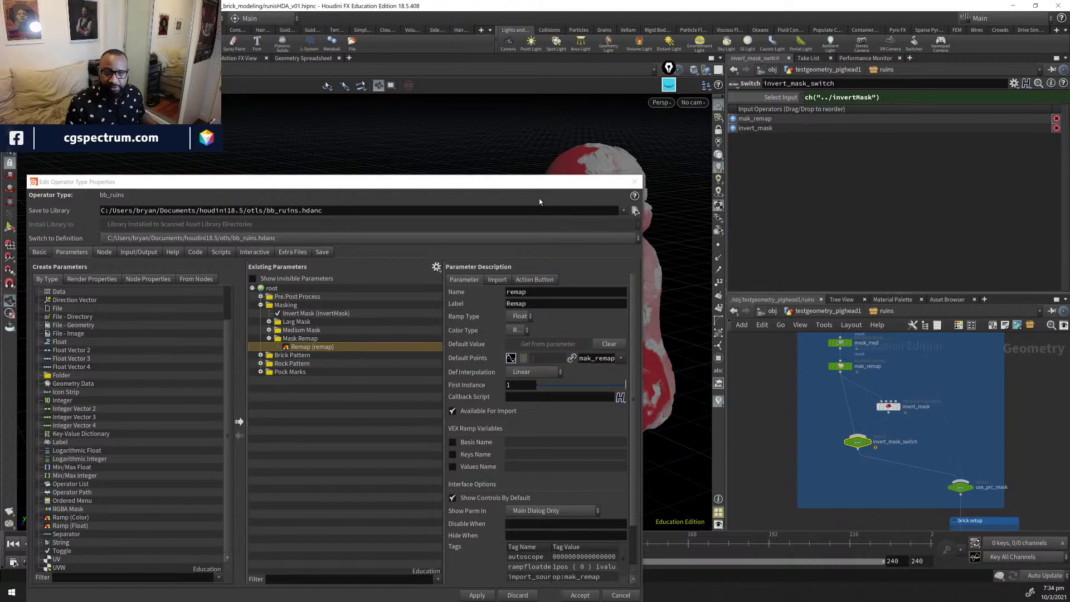
pyautogui.moveTo(543, 186)
pyautogui.mouseDown()
pyautogui.moveTo(504, 194)
pyautogui.moveTo(544, 169)
pyautogui.mouseUp()
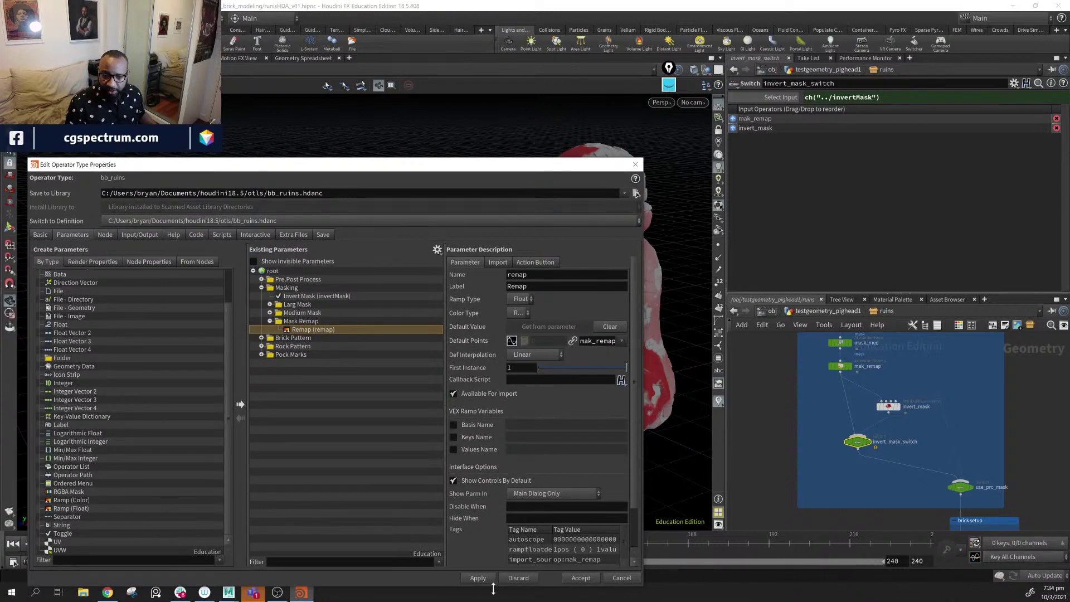
pyautogui.click(478, 578)
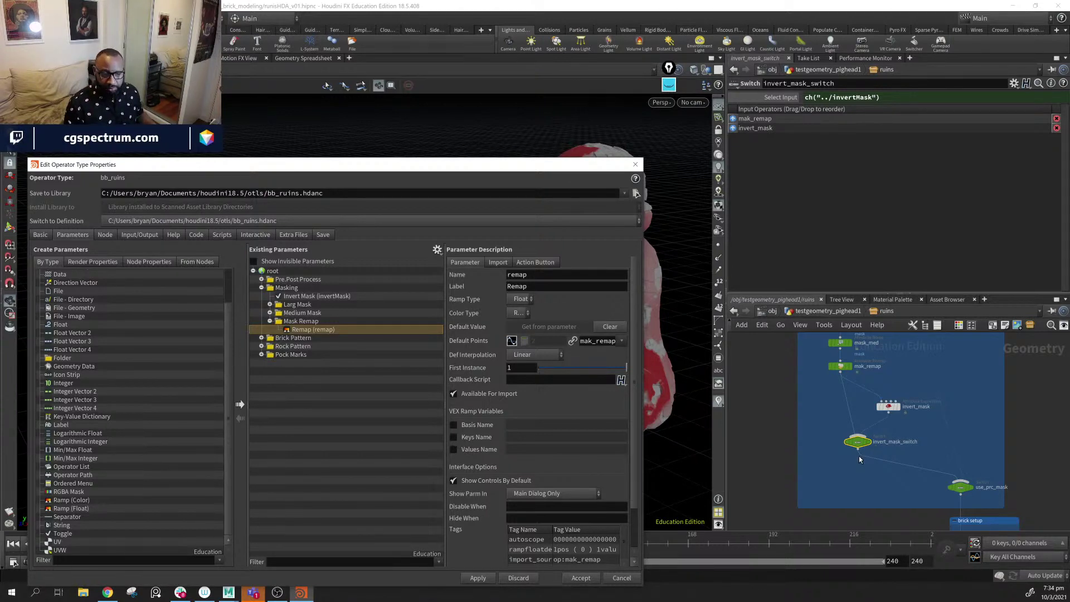
pyautogui.moveTo(494, 168); pyautogui.dragTo(403, 229)
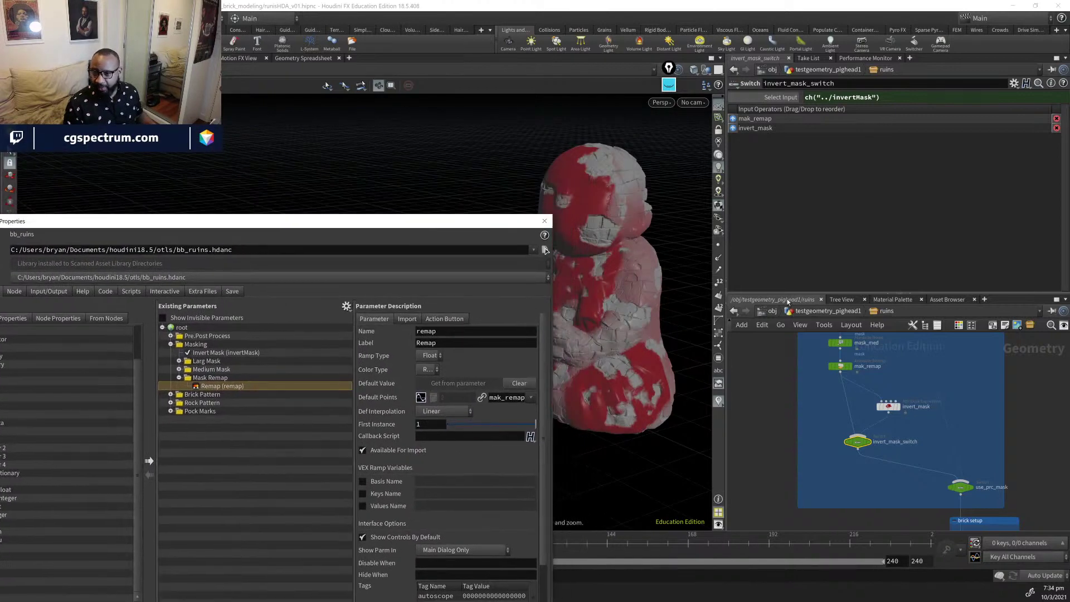
# - Check the Invert Mask toggle in the ruins asset's Masking parameters and return inside the asset to the use_prc_mask node
pyautogui.click(824, 312)
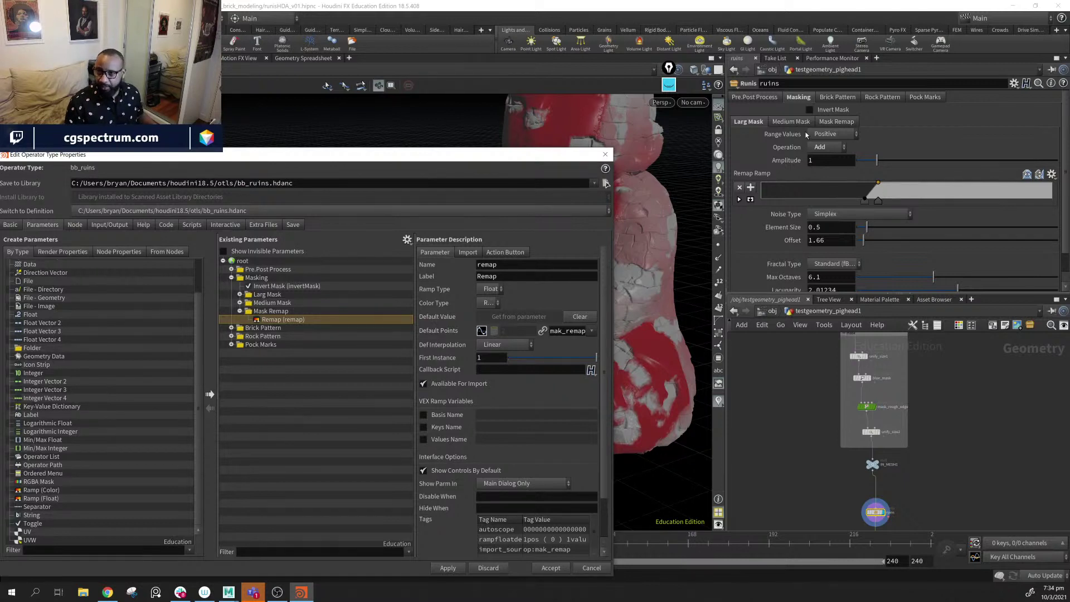
pyautogui.doubleClick(875, 514)
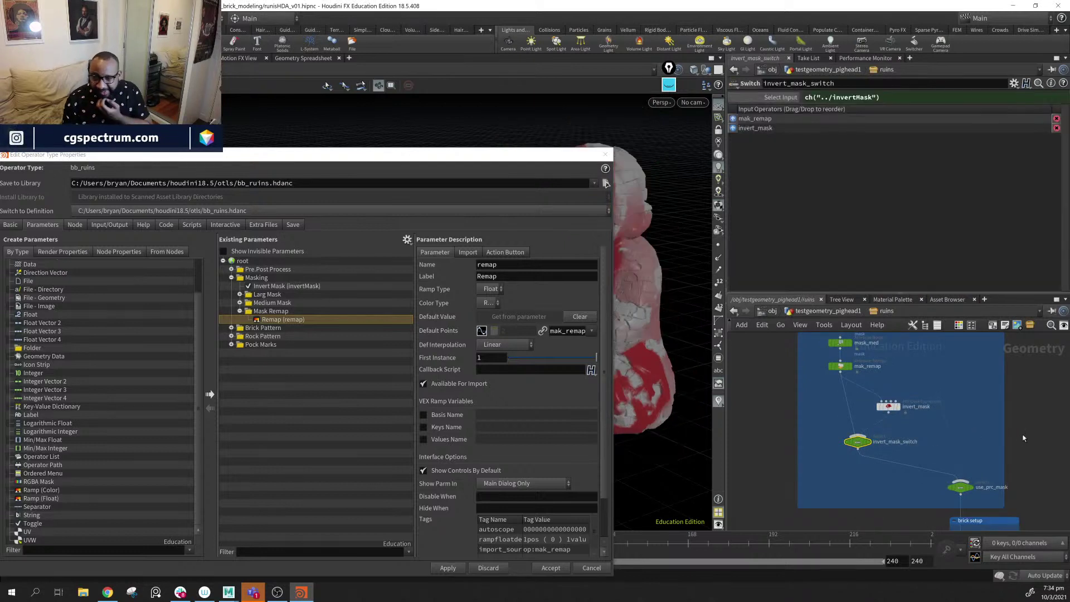
pyautogui.moveTo(950, 433); pyautogui.dragTo(914, 322, button='middle')
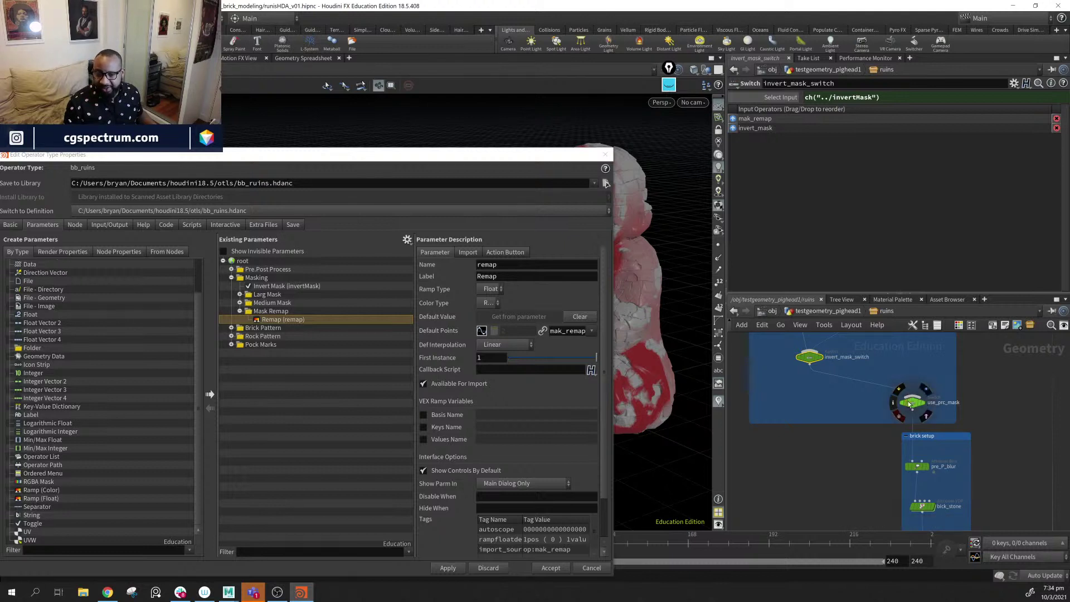
# - Add a toggle parameter to the Masking folder, directly below Invert Mask
pyautogui.moveTo(908, 402); pyautogui.dragTo(962, 496, button='middle')
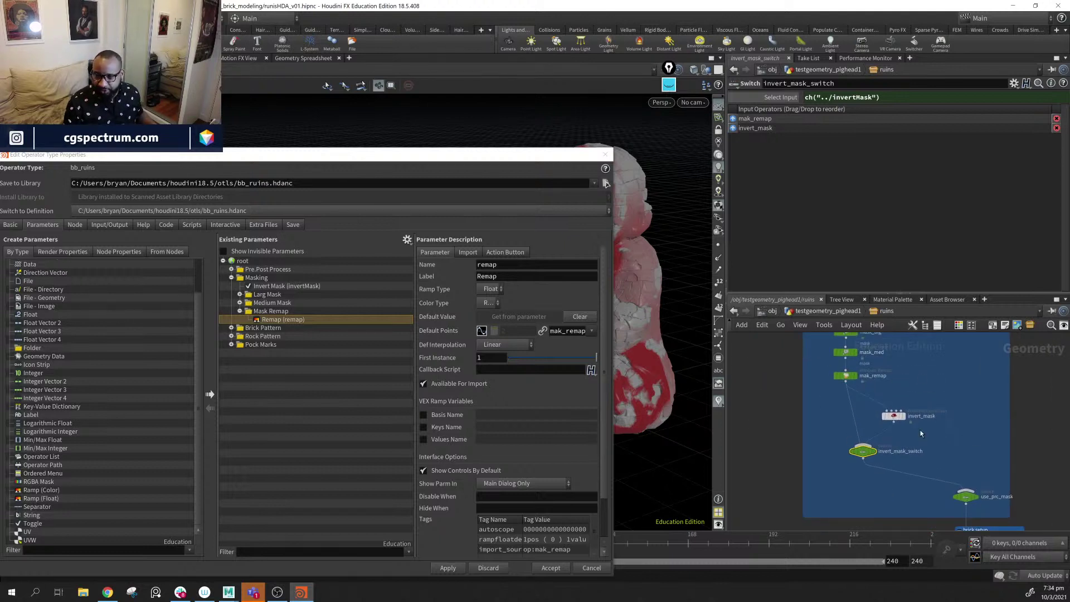
pyautogui.moveTo(921, 433); pyautogui.dragTo(841, 446, button='middle')
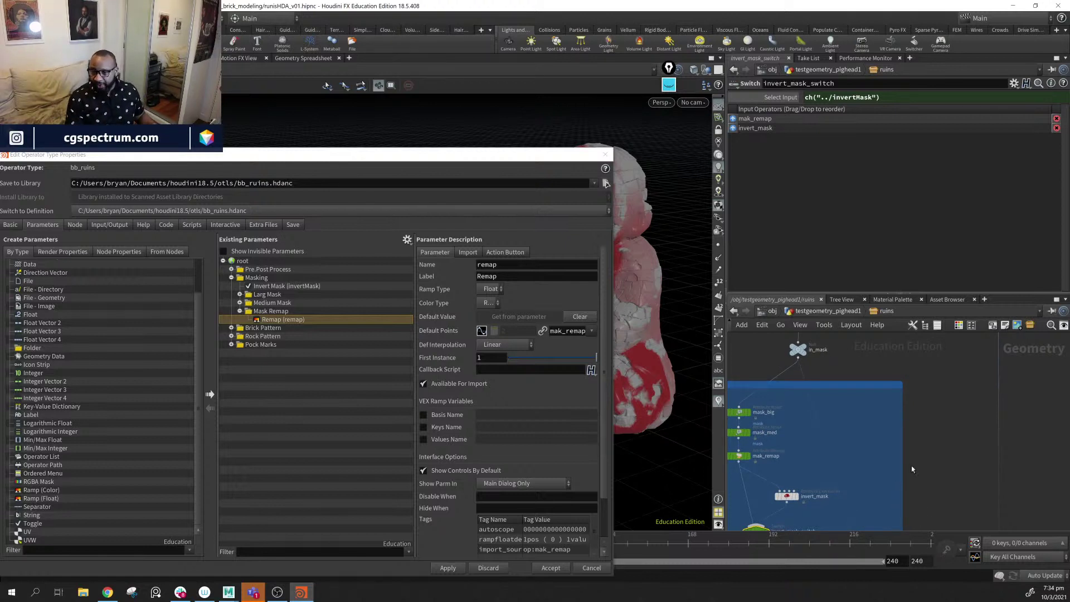
pyautogui.moveTo(801, 435); pyautogui.dragTo(804, 353, button='middle')
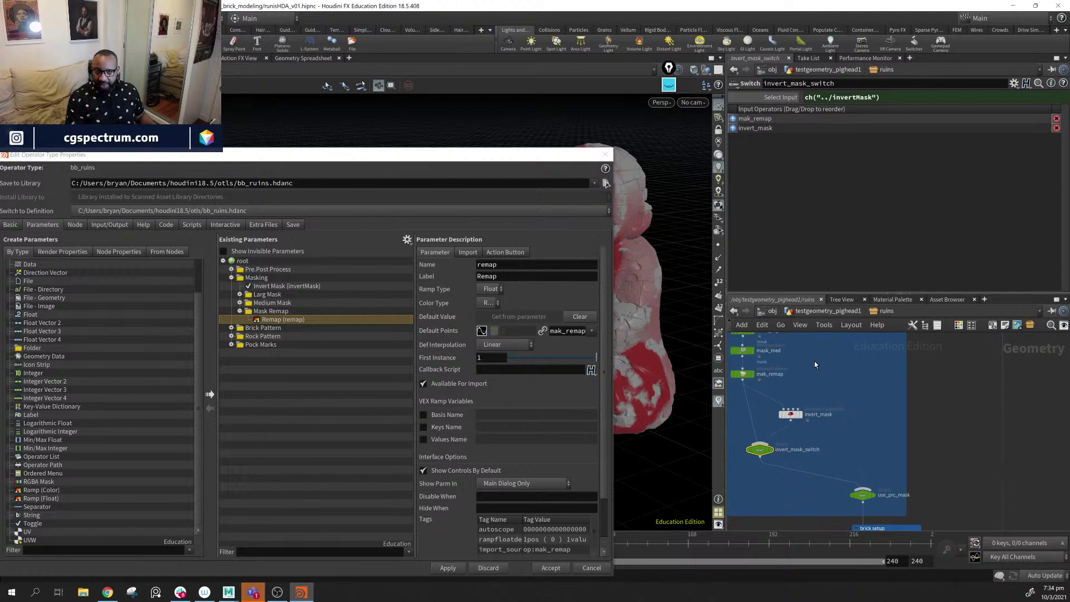
pyautogui.moveTo(941, 439); pyautogui.dragTo(951, 459, button='middle')
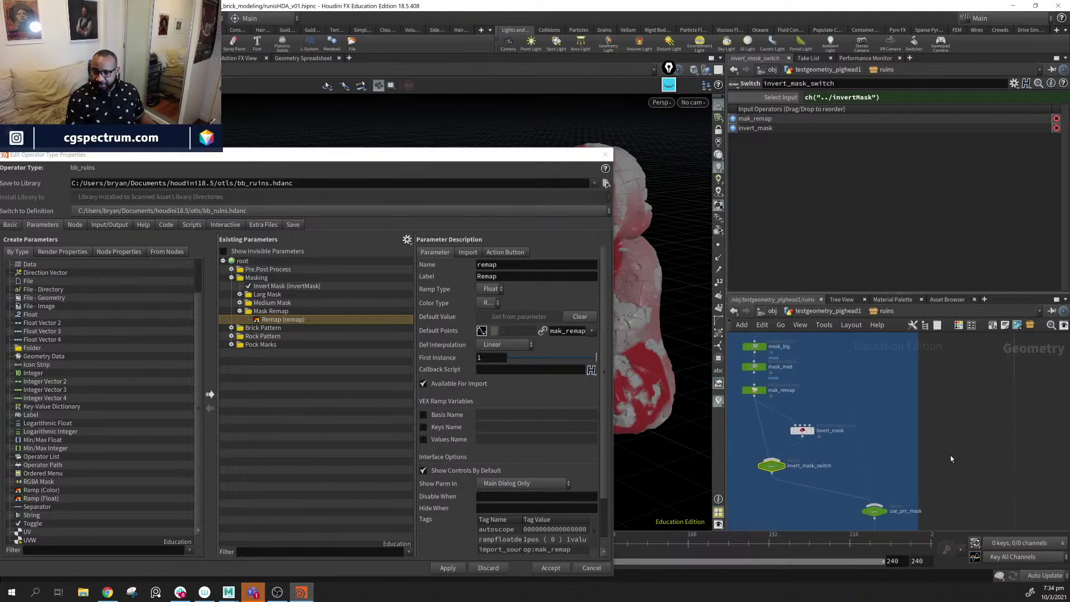
pyautogui.click(240, 311)
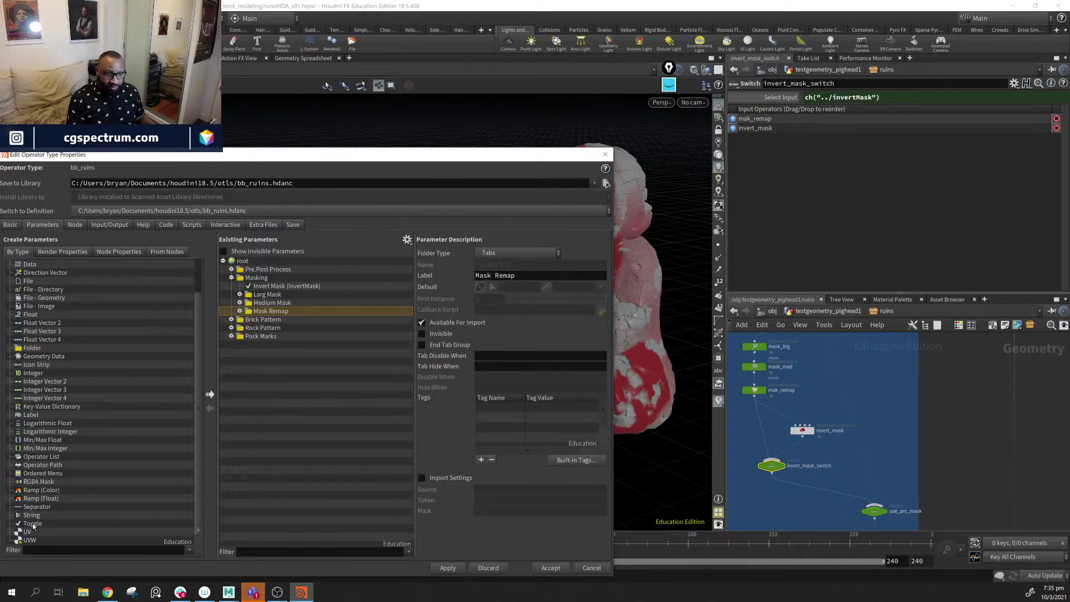
pyautogui.click(93, 525)
pyautogui.moveTo(36, 525); pyautogui.dragTo(306, 291)
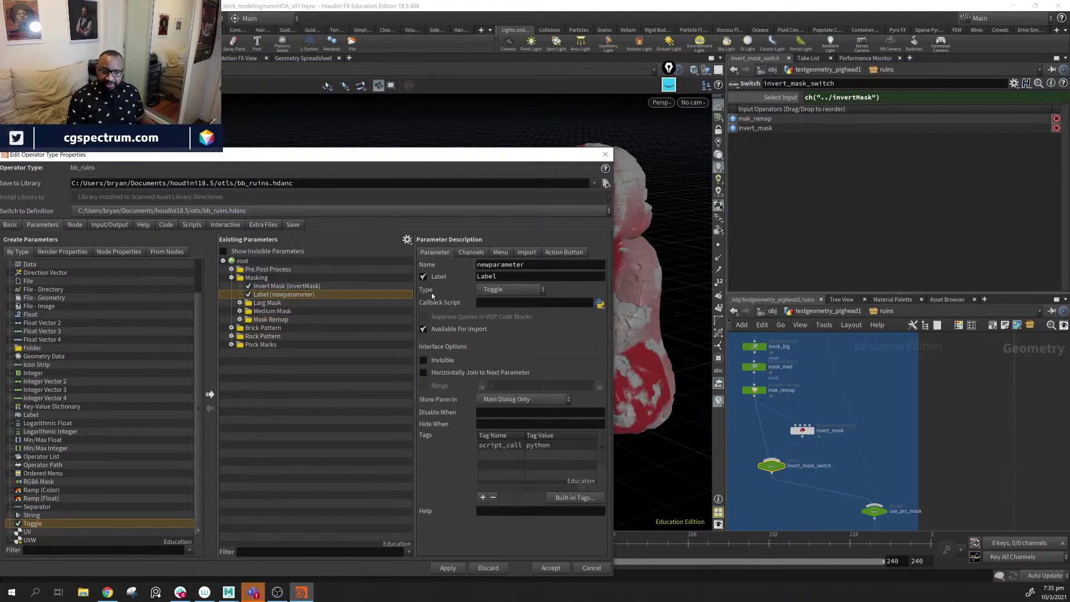
# - Name the new toggle useProcMask and label it Use Procedural Mask
pyautogui.doubleClick(548, 269)
pyautogui.write('use')
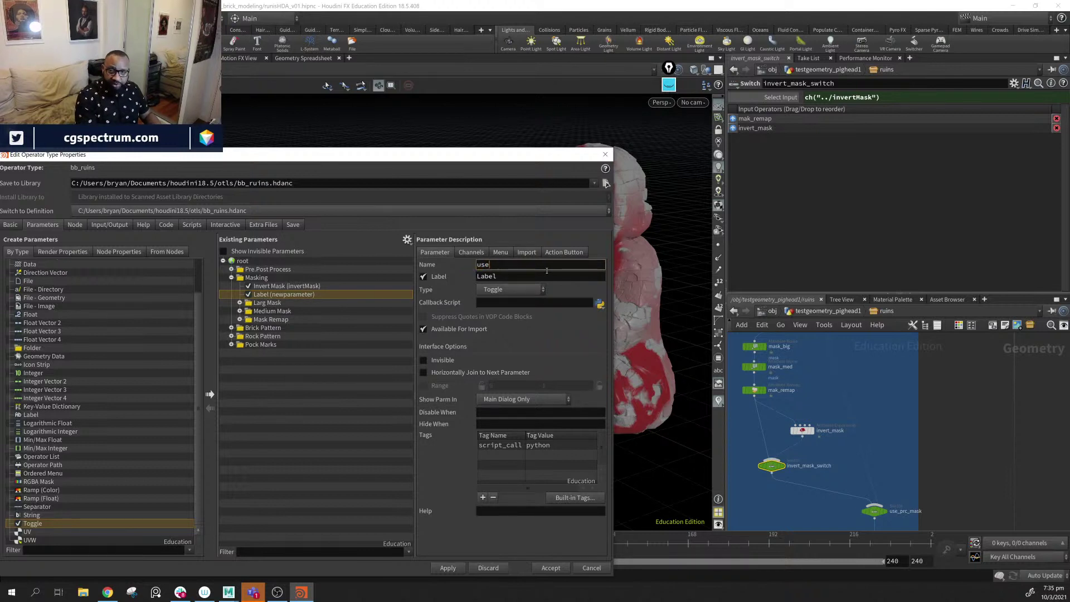
pyautogui.write('P')
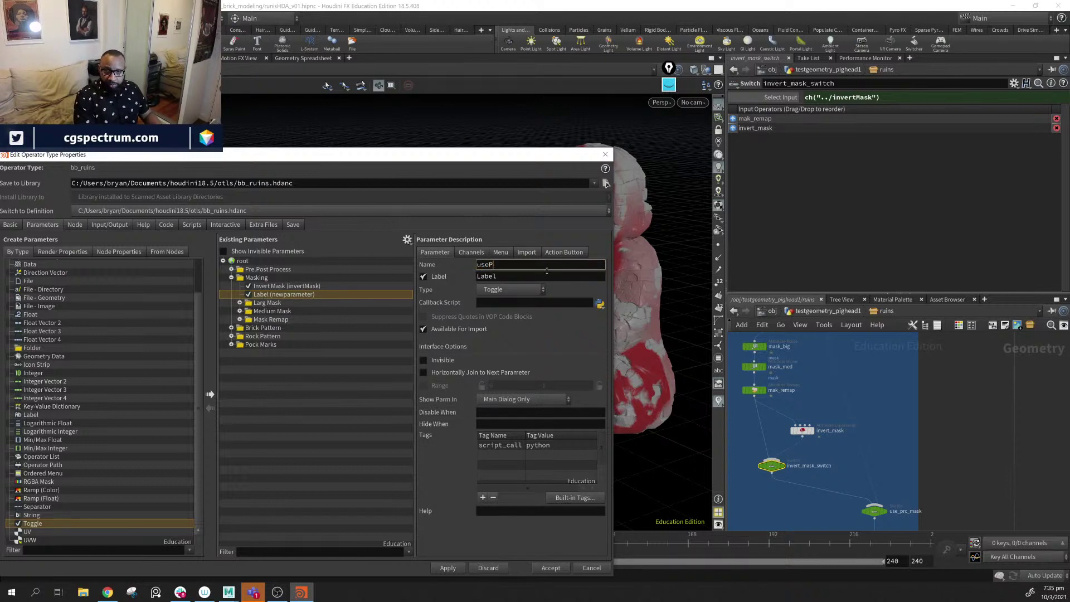
pyautogui.write('rocM')
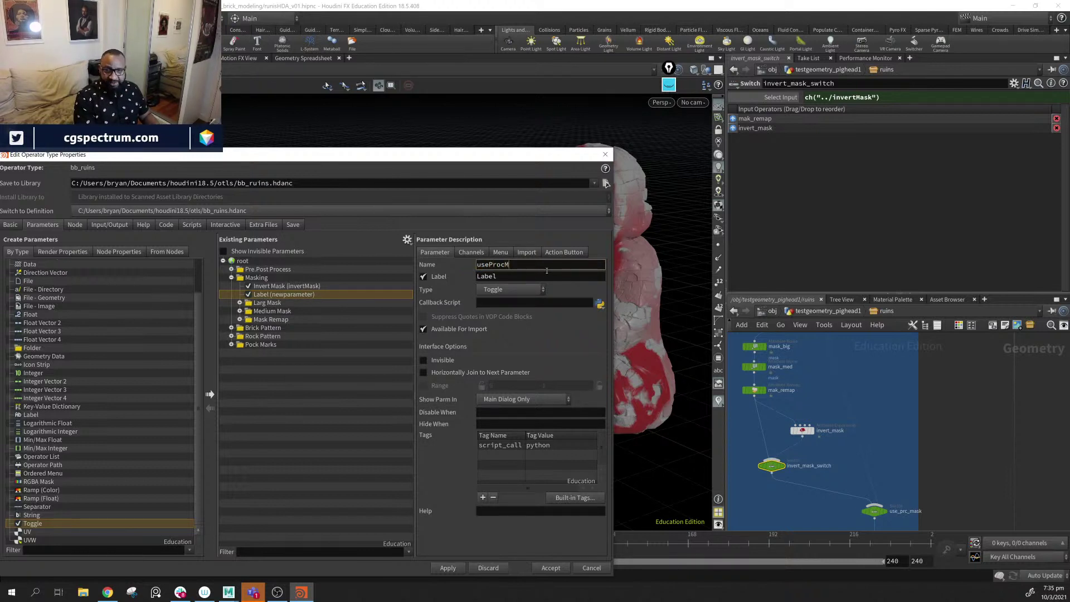
pyautogui.write('ask_')
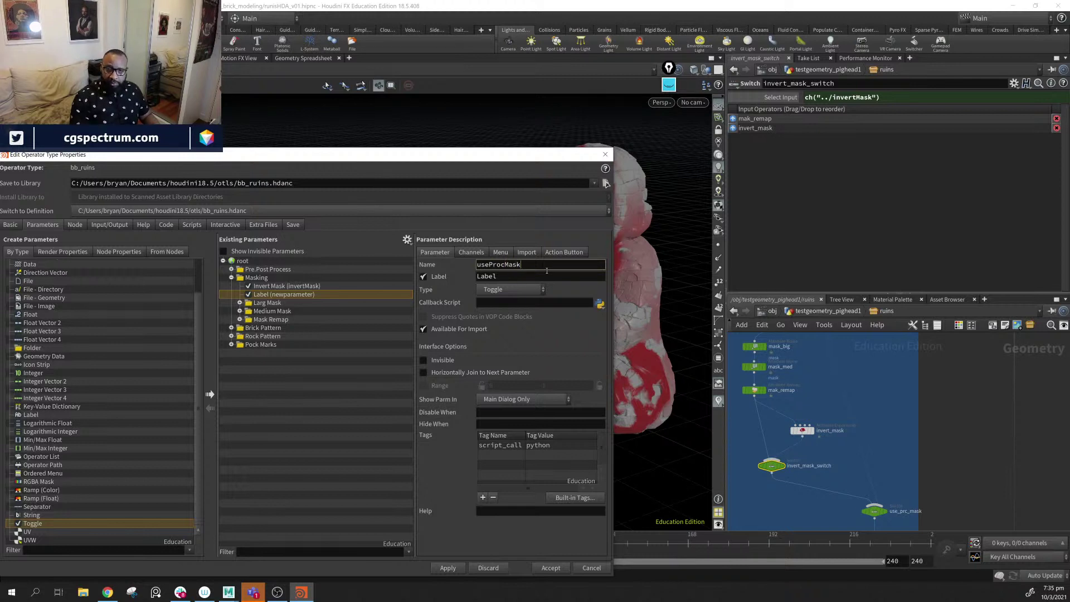
pyautogui.press('Tab')
pyautogui.write('Use')
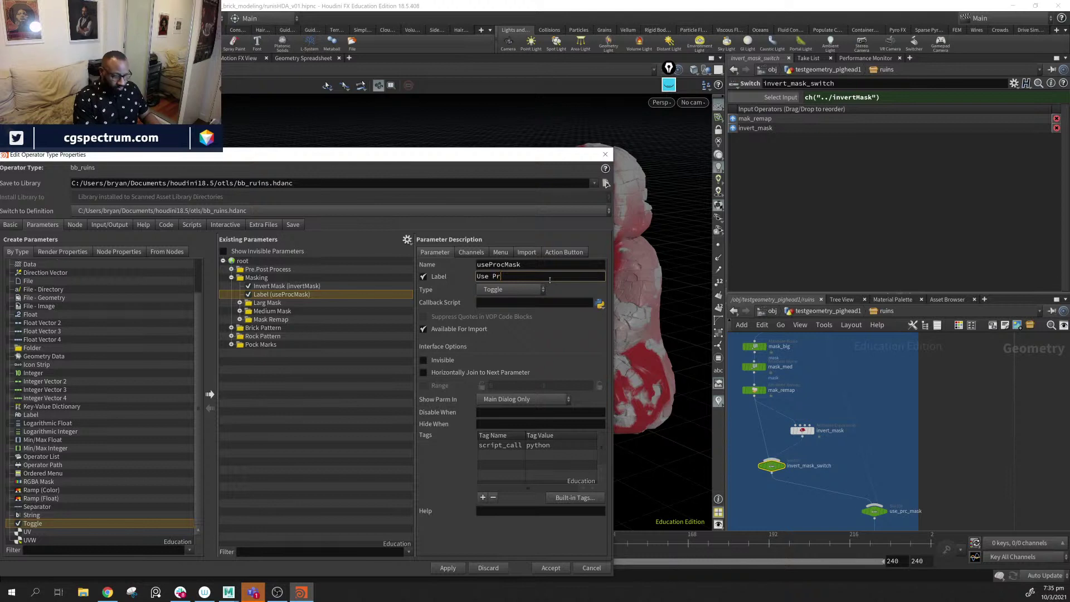
pyautogui.write('ocedur')
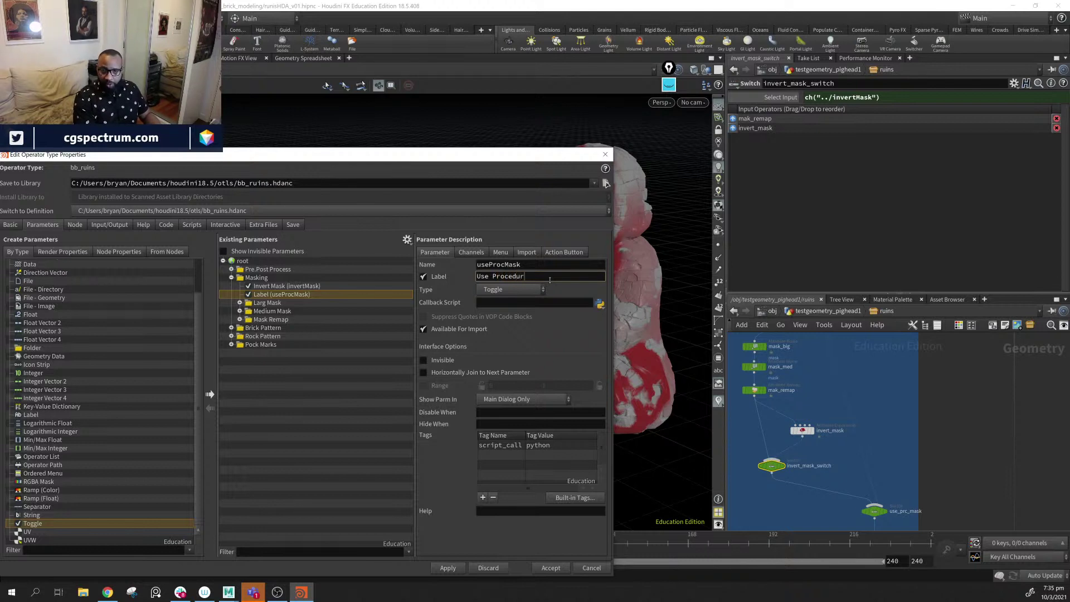
pyautogui.write('al Mask')
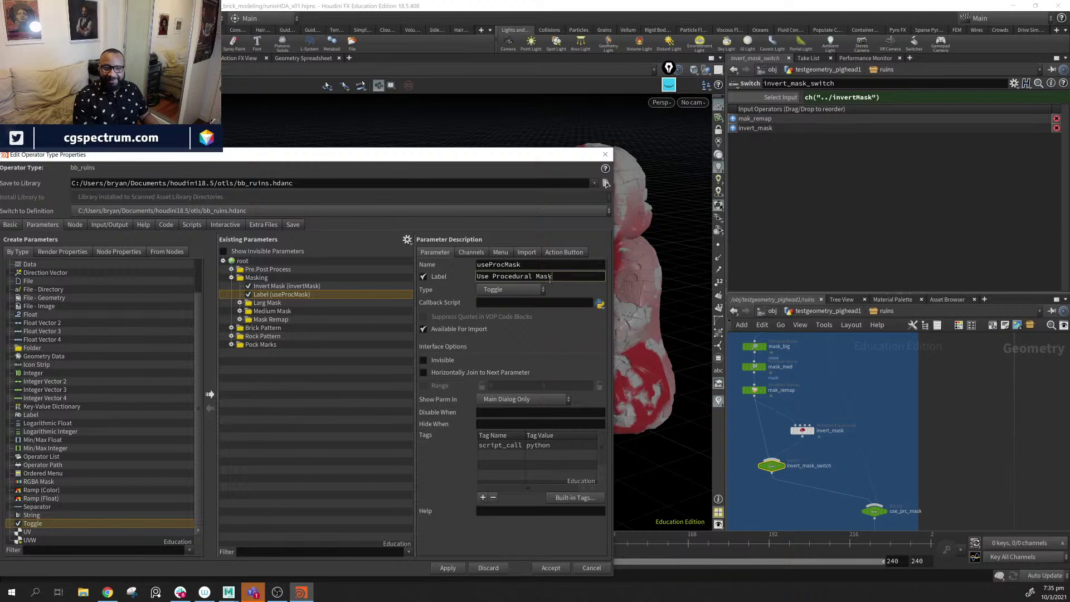
pyautogui.press('Return')
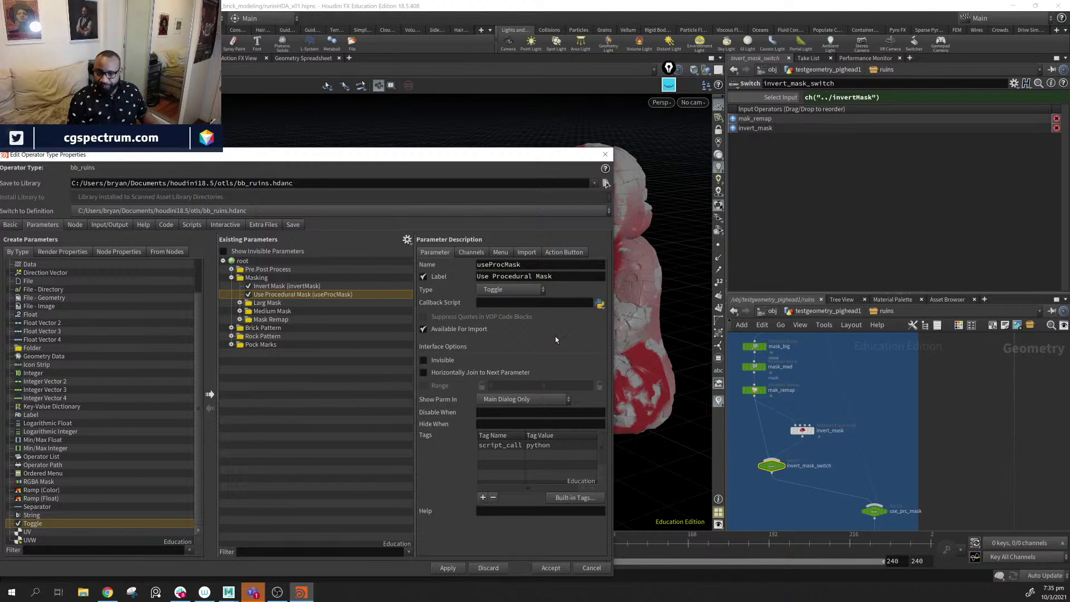
# - Set the Select Input of use_prc_mask to the expression ch("../useProcMask"), reusing the toggle's parameter name
pyautogui.doubleClick(539, 263)
pyautogui.hotkey('ctrl', 'c')
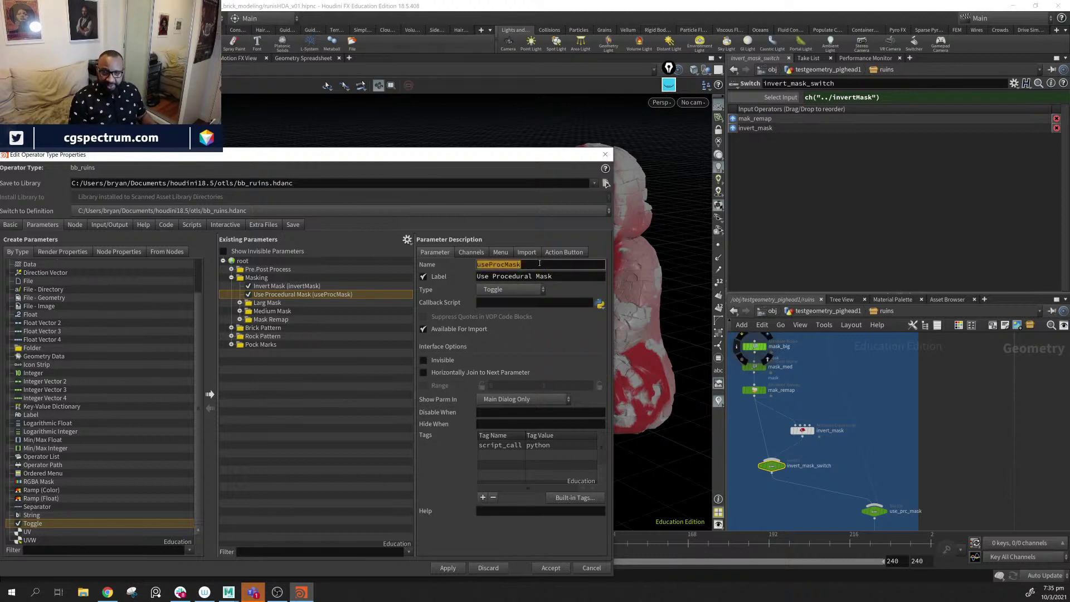
pyautogui.click(874, 510)
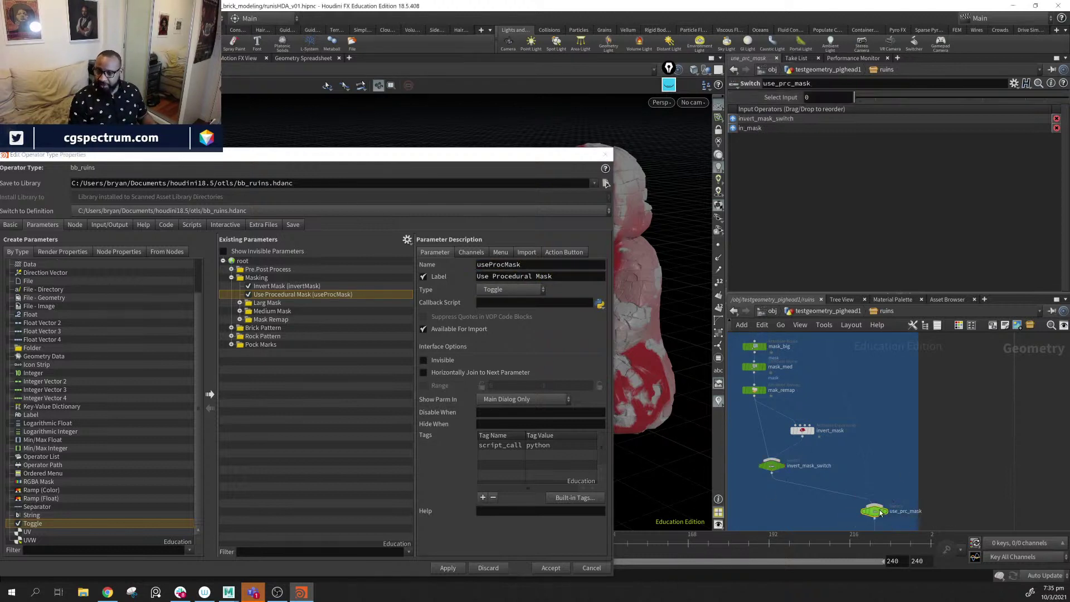
pyautogui.click(829, 99)
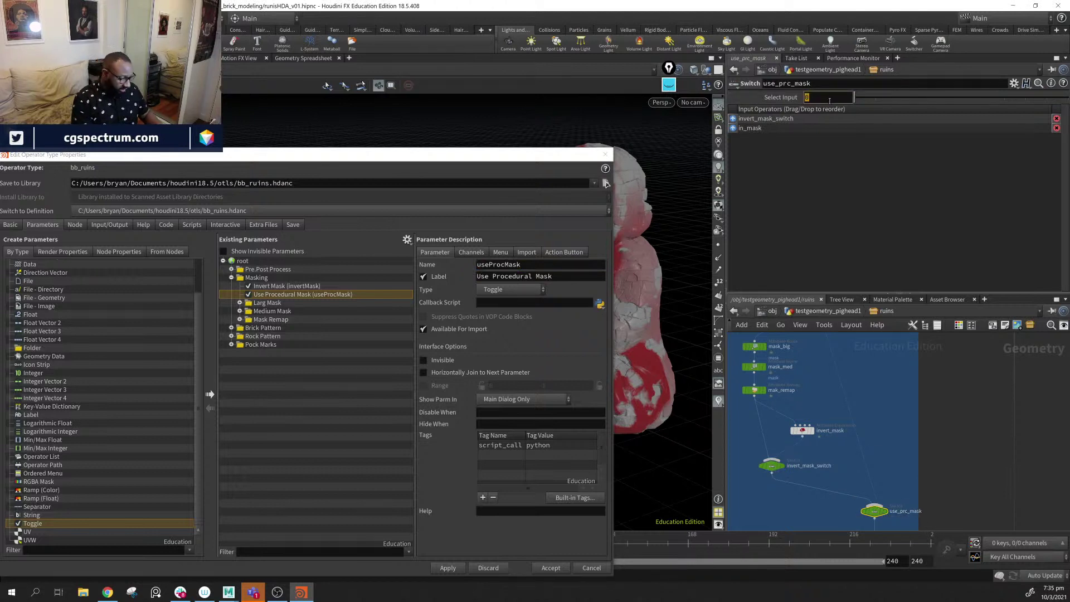
pyautogui.write('ch()')
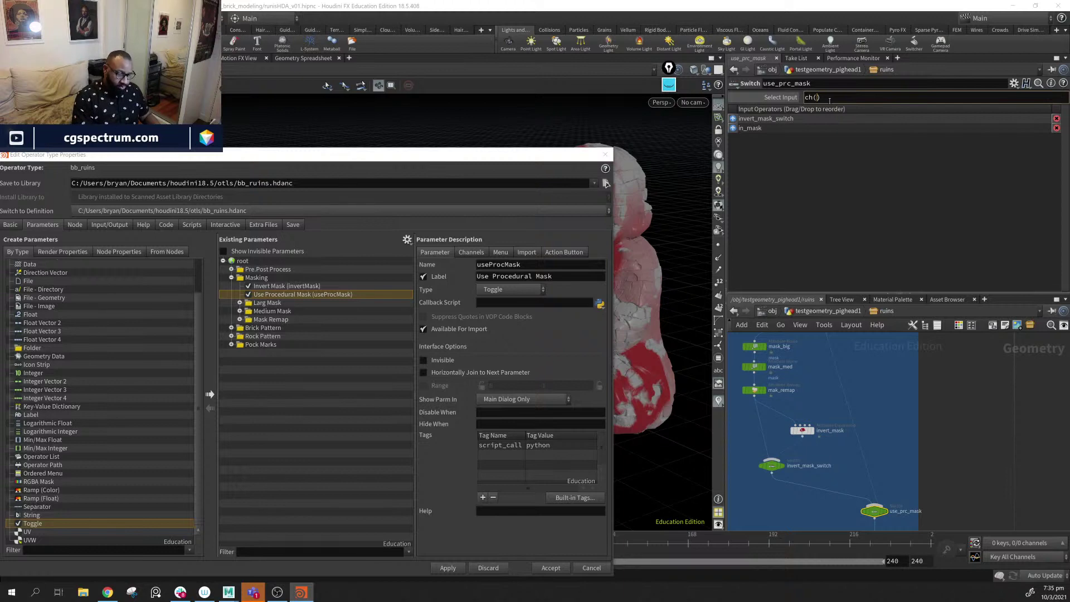
pyautogui.write('""')
pyautogui.write('../')
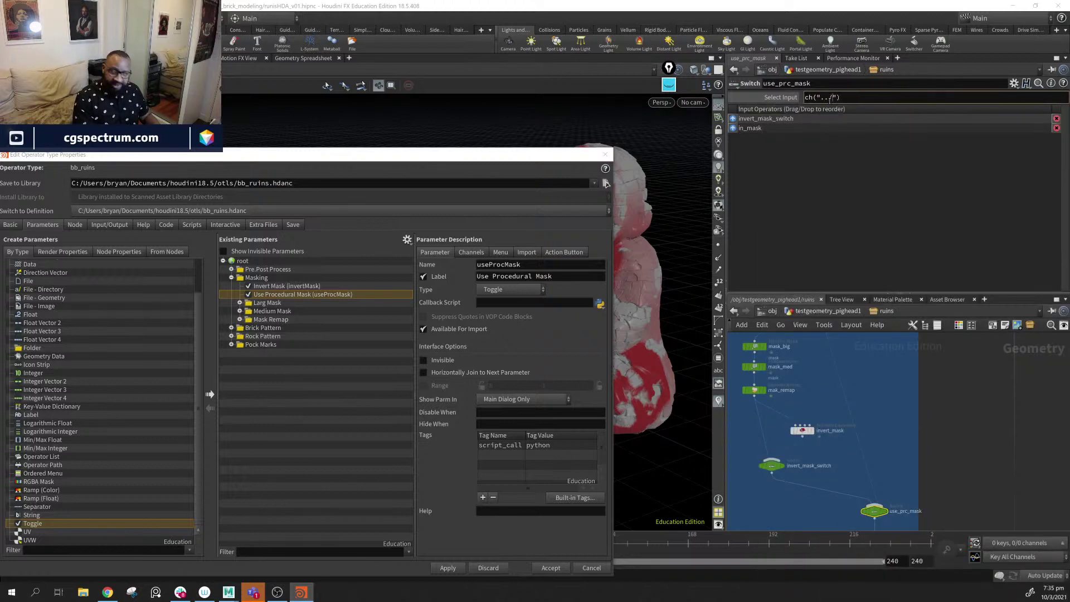
pyautogui.hotkey('ctrl', 'v')
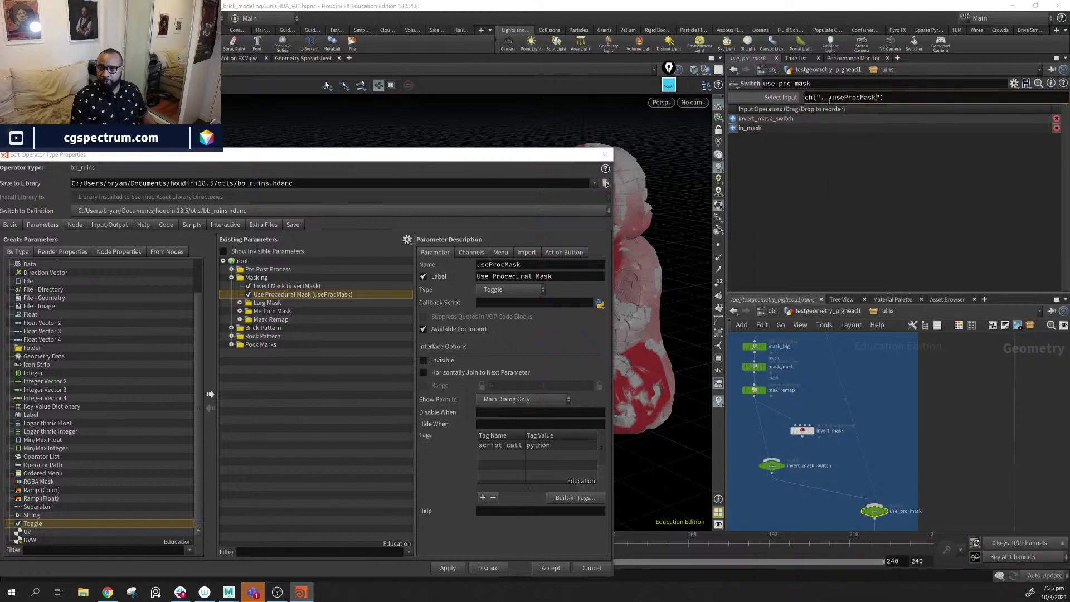
pyautogui.press('Return')
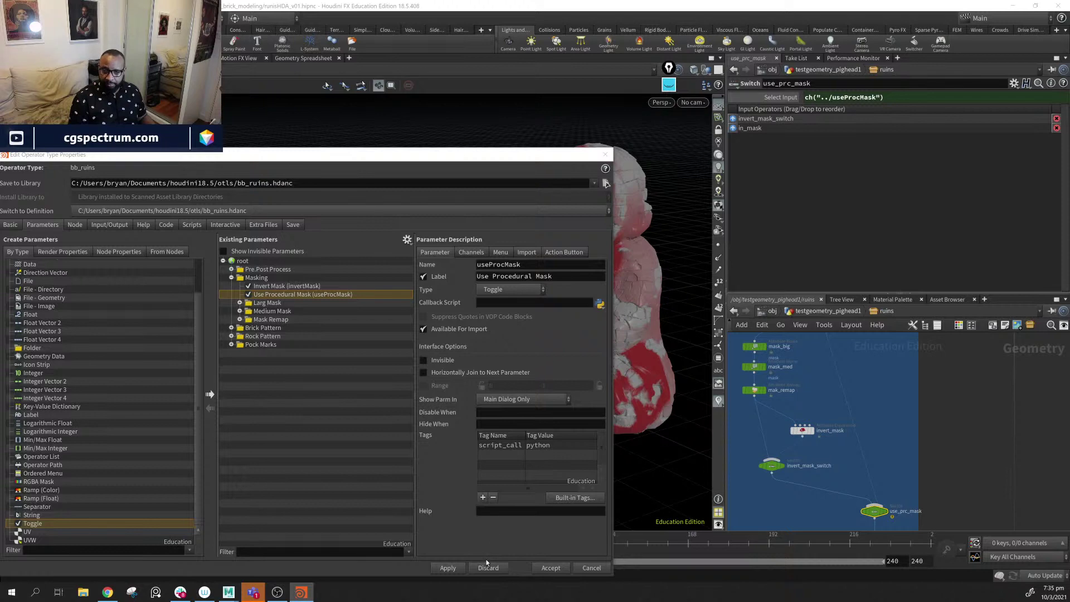
# - Apply the new toggle to the asset's type properties and save the scene file
pyautogui.moveTo(415, 157); pyautogui.dragTo(444, 114)
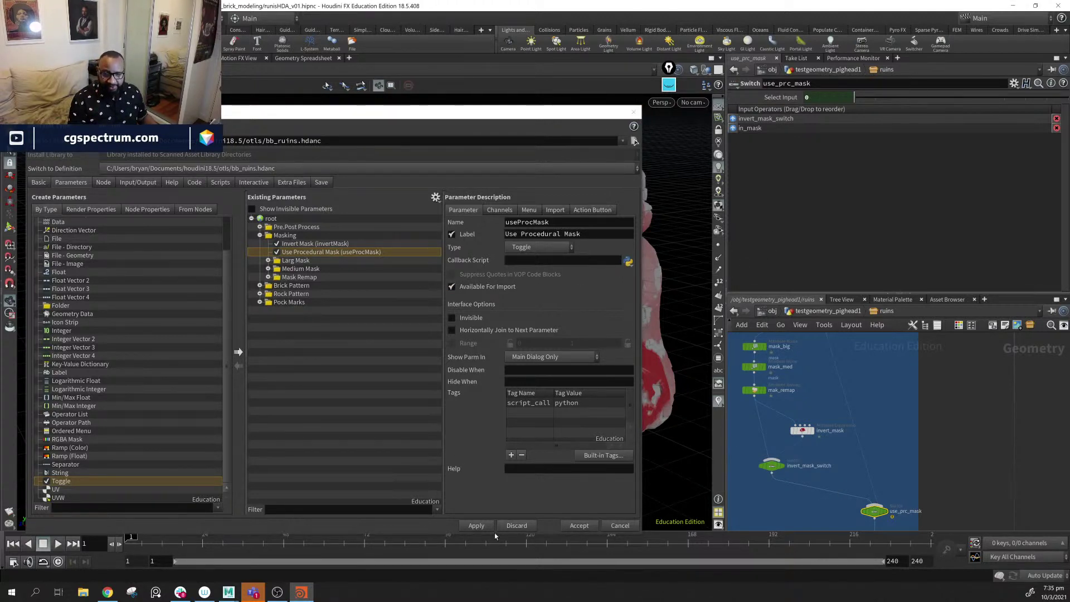
pyautogui.click(506, 379)
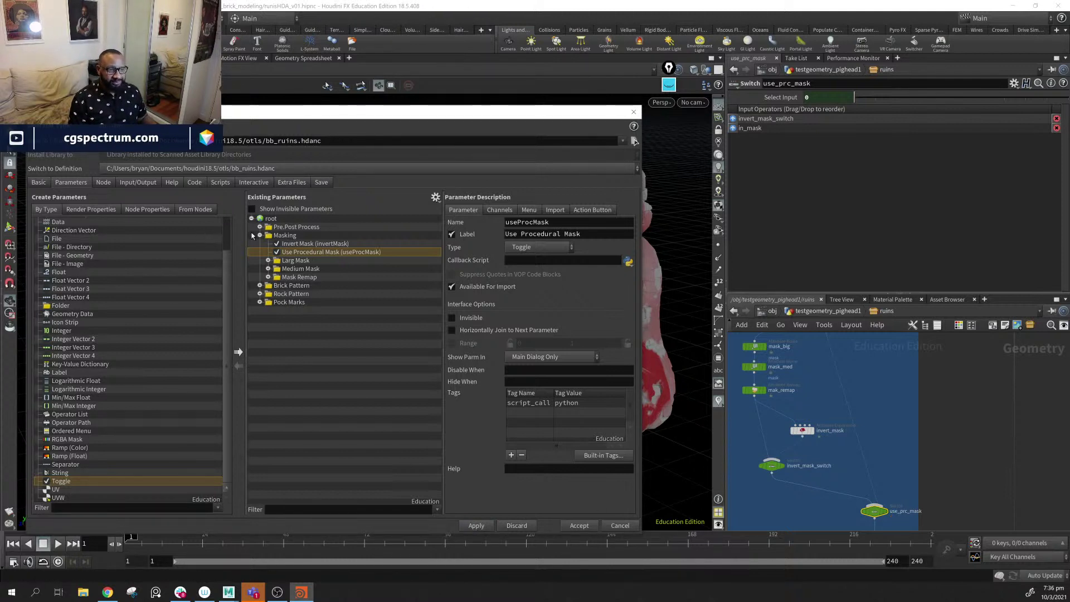
pyautogui.moveTo(415, 116); pyautogui.dragTo(449, 112)
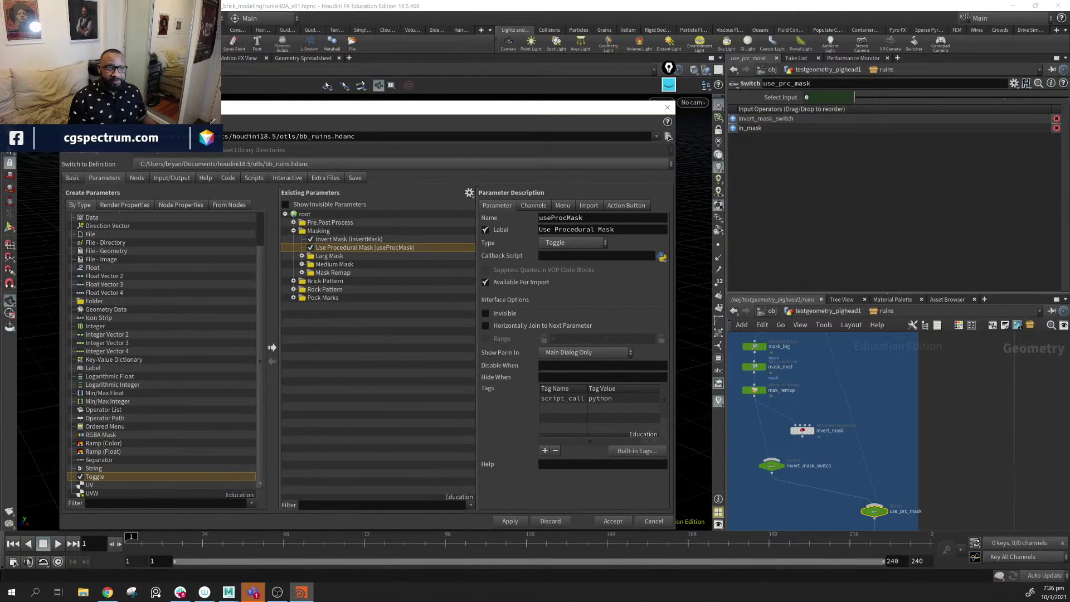
pyautogui.hotkey('ctrl', 's')
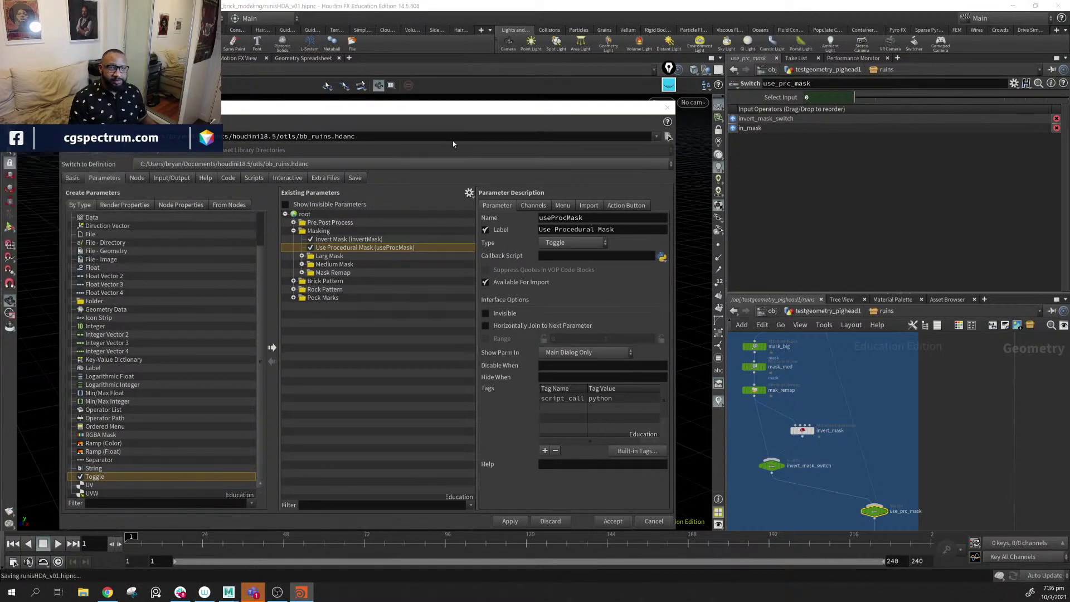
pyautogui.moveTo(491, 113); pyautogui.dragTo(454, 102)
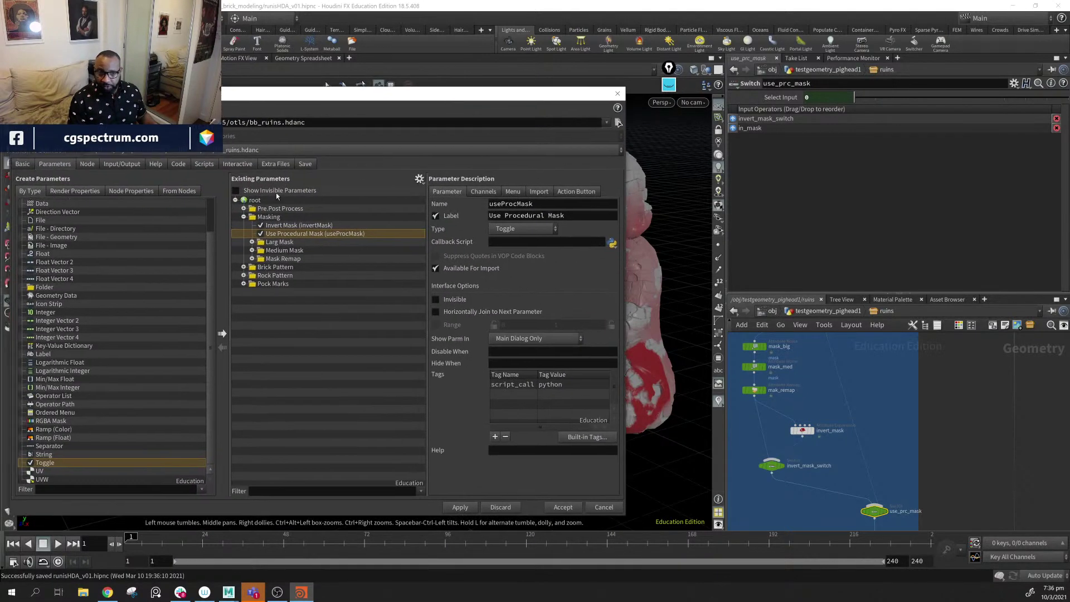
# - Examine the Larg Mask, Medium Mask and Mask Remap folder settings, including the Tab Disable When and Tab Hide When conditions
pyautogui.click(287, 242)
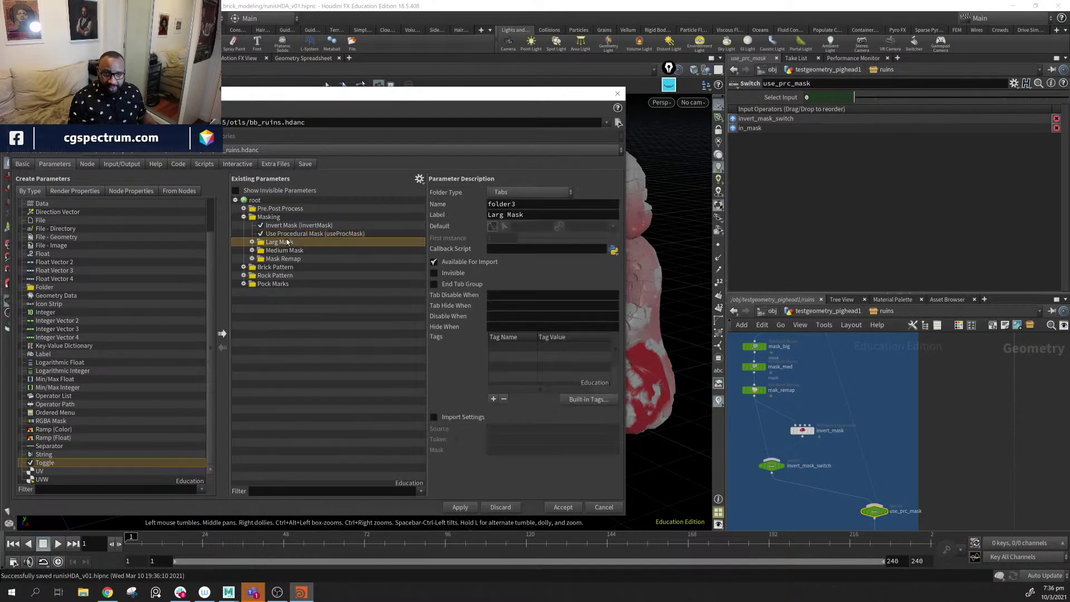
pyautogui.click(300, 235)
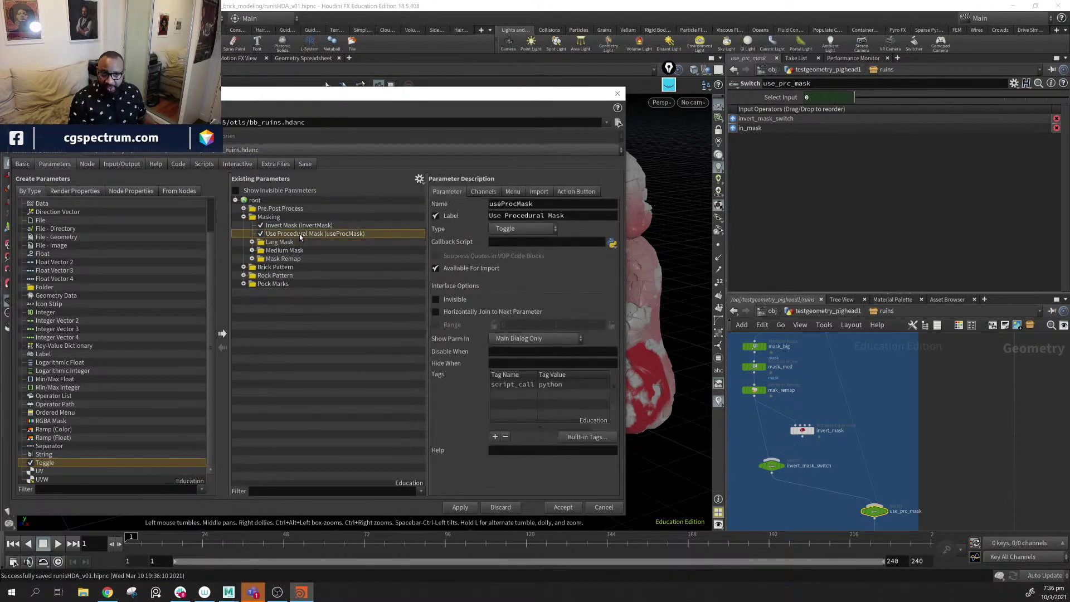
pyautogui.click(284, 250)
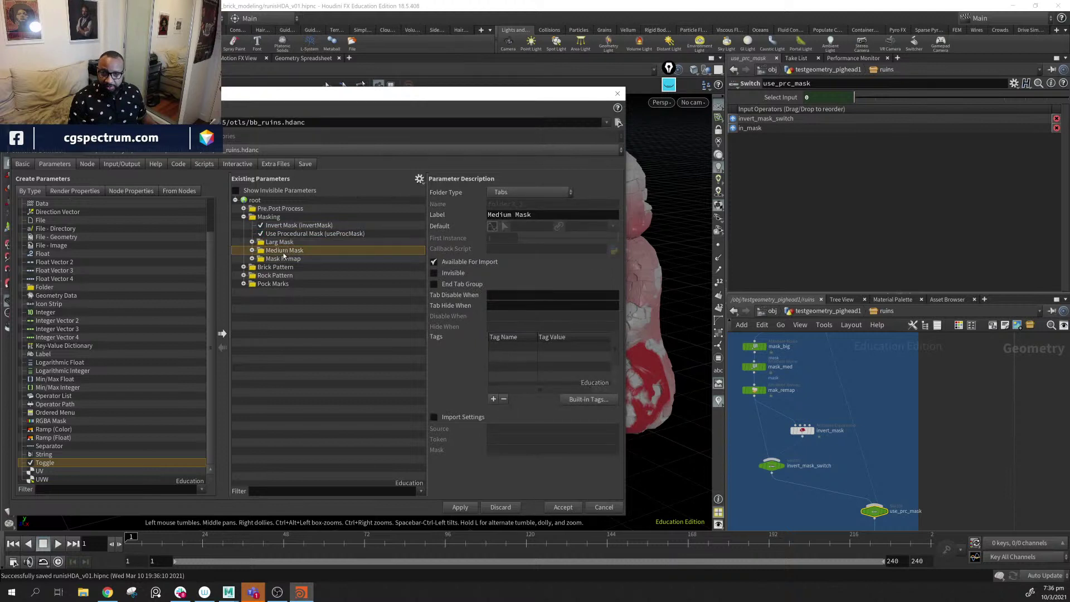
pyautogui.click(283, 258)
pyautogui.click(301, 234)
pyautogui.click(290, 244)
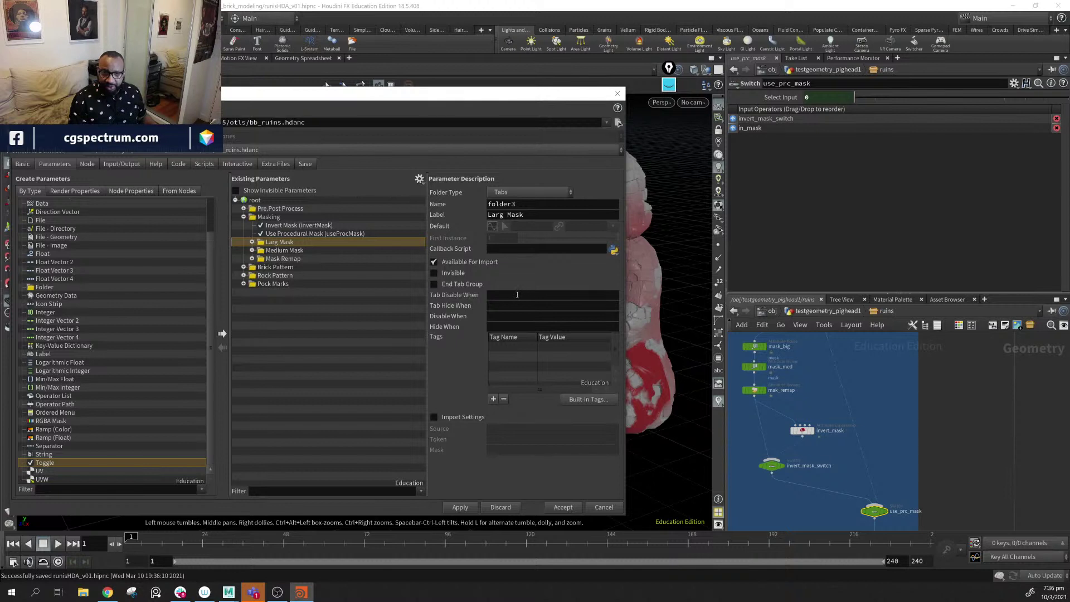
pyautogui.click(517, 295)
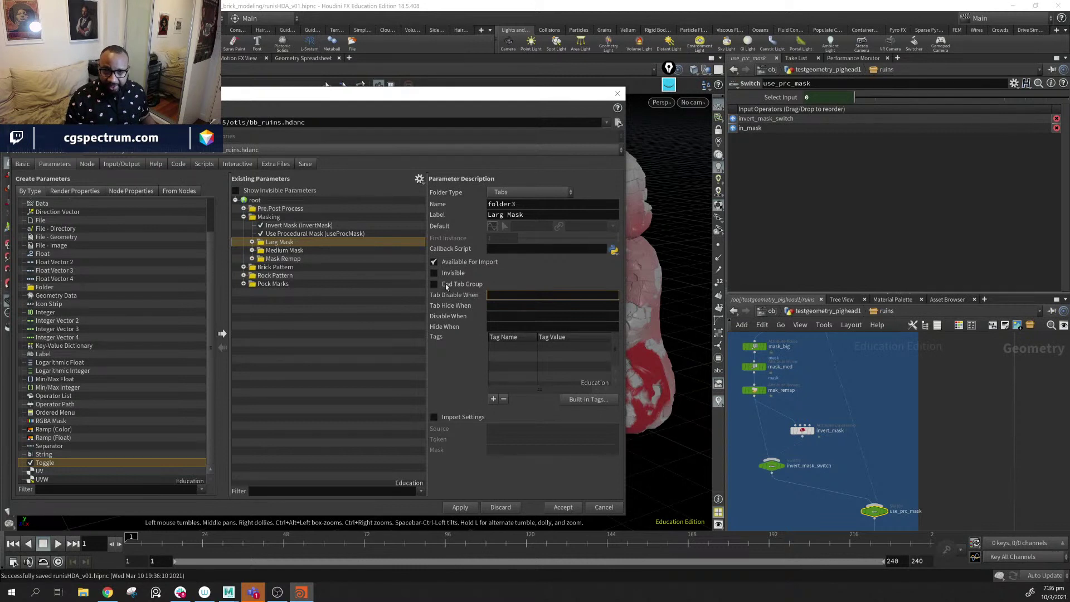
pyautogui.click(511, 307)
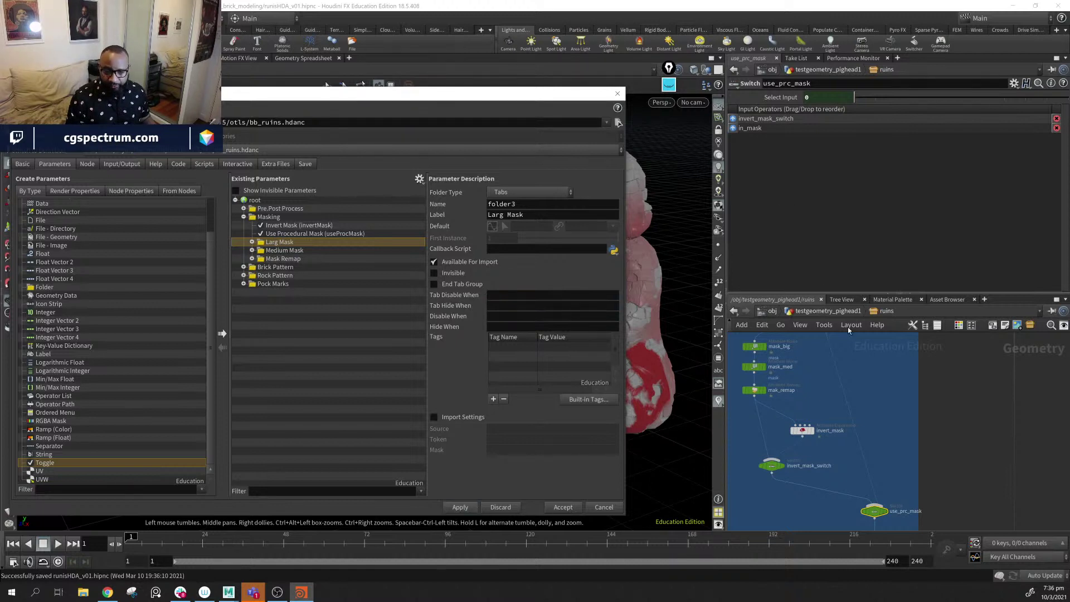
# - Return to the ruins asset's Masking parameters, turn on Use Procedural Mask and uncover the model to check the mask
pyautogui.click(824, 312)
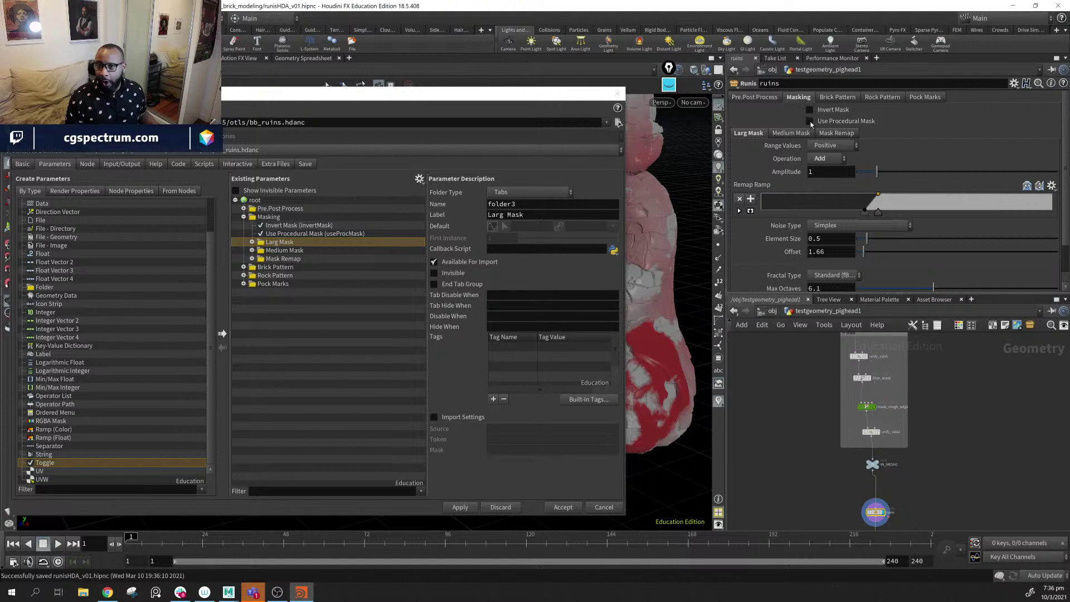
pyautogui.click(809, 122)
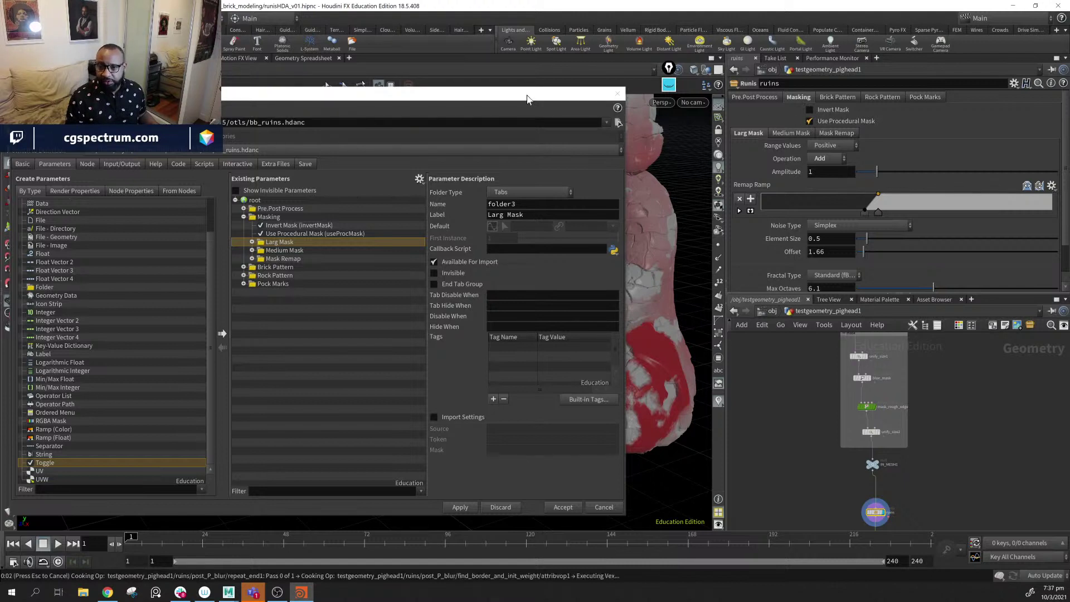
pyautogui.moveTo(527, 99); pyautogui.dragTo(497, 223)
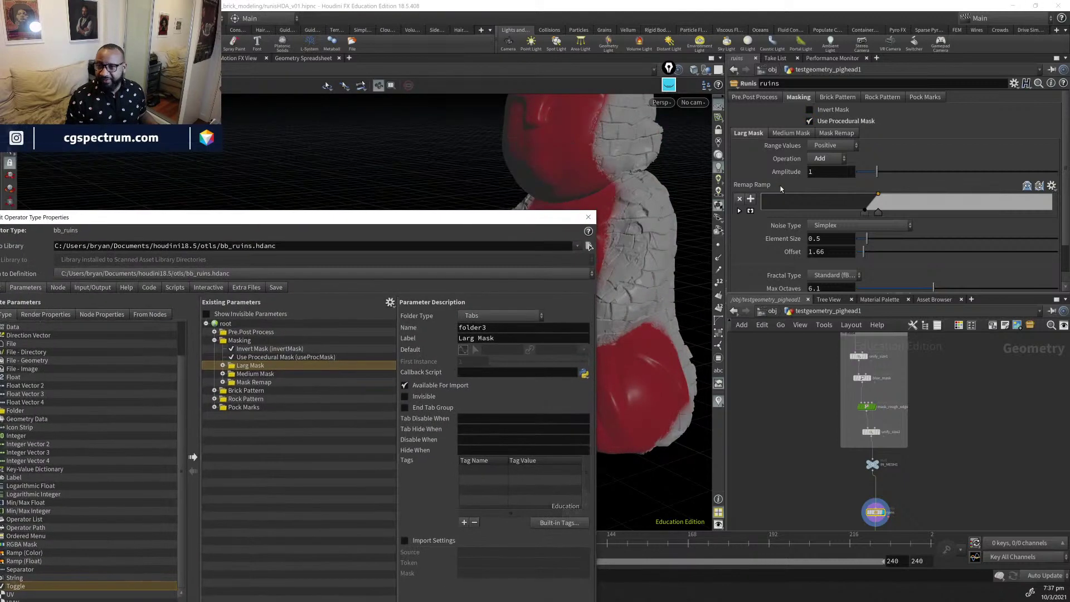
# - Switch Use Procedural Mask off and on to compare the masks, and check the toggle's parameter name in the type properties
pyautogui.click(809, 122)
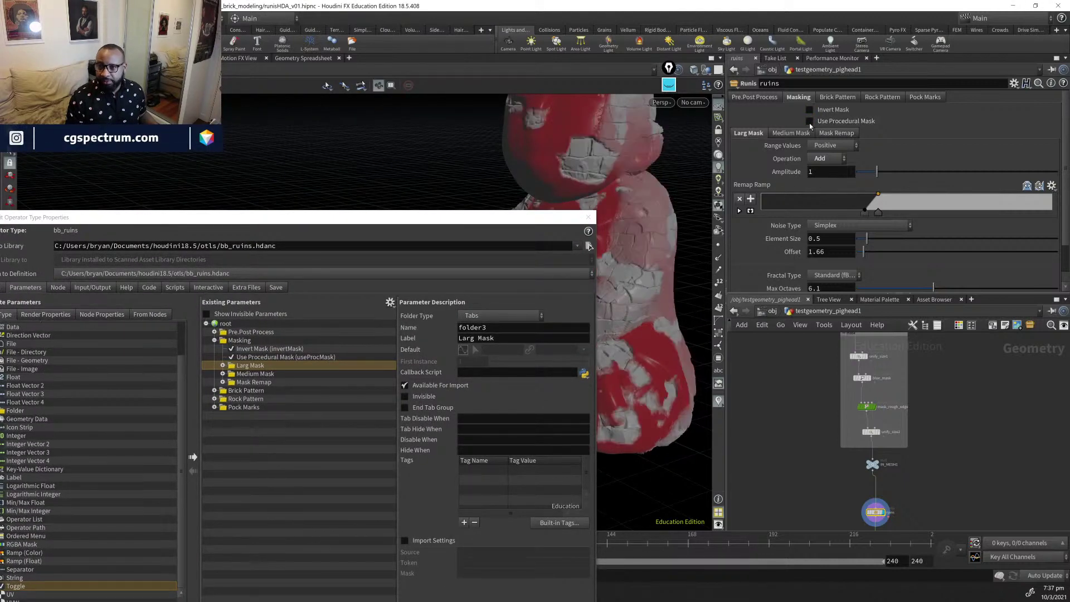
pyautogui.moveTo(448, 225); pyautogui.dragTo(424, 304)
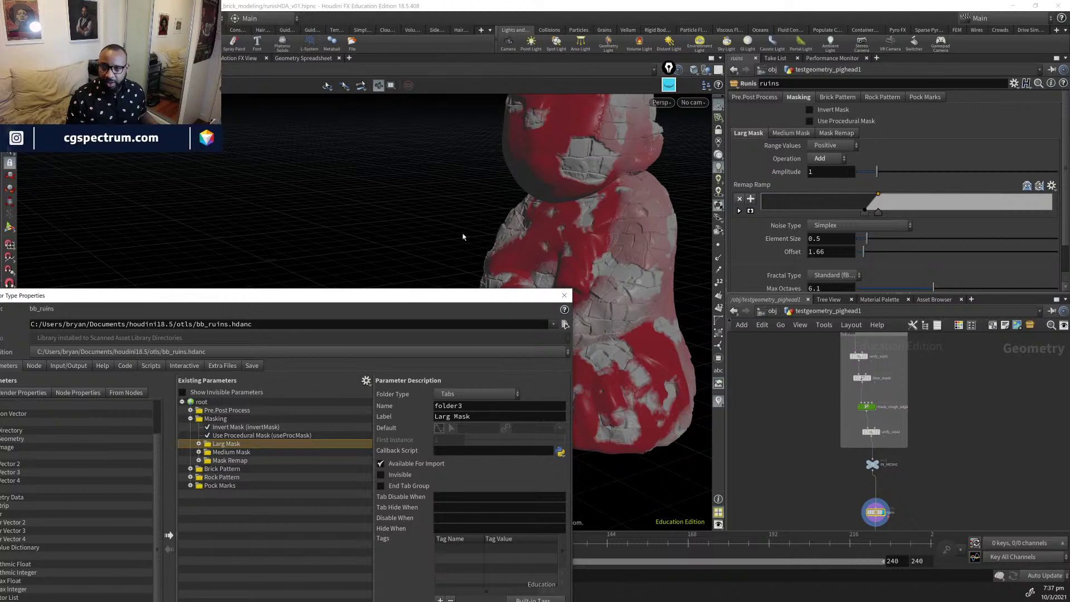
pyautogui.moveTo(374, 301); pyautogui.dragTo(461, 190)
pyautogui.click(336, 324)
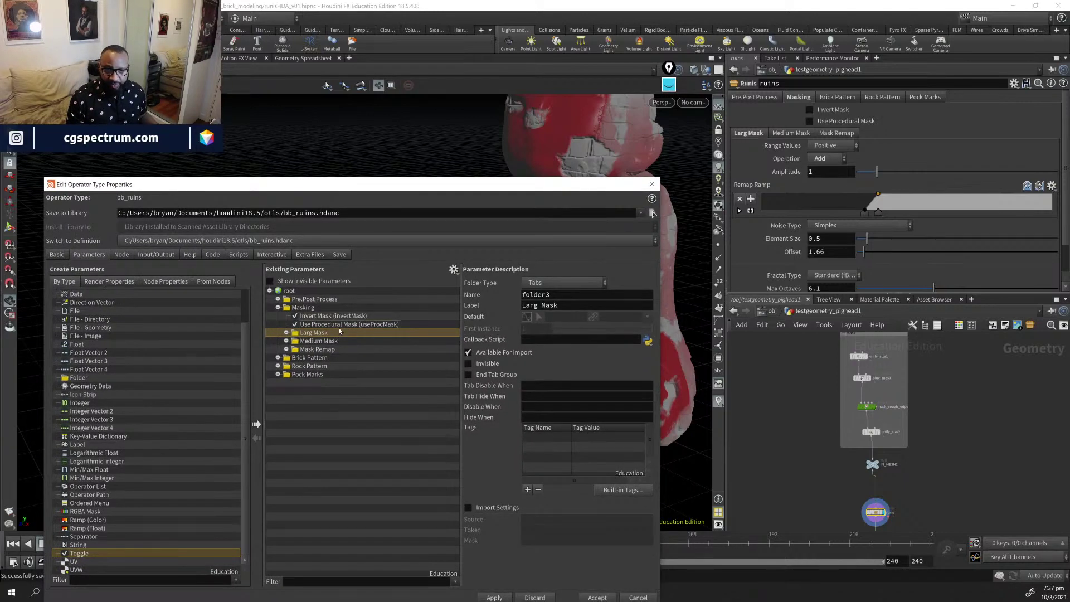
pyautogui.click(589, 297)
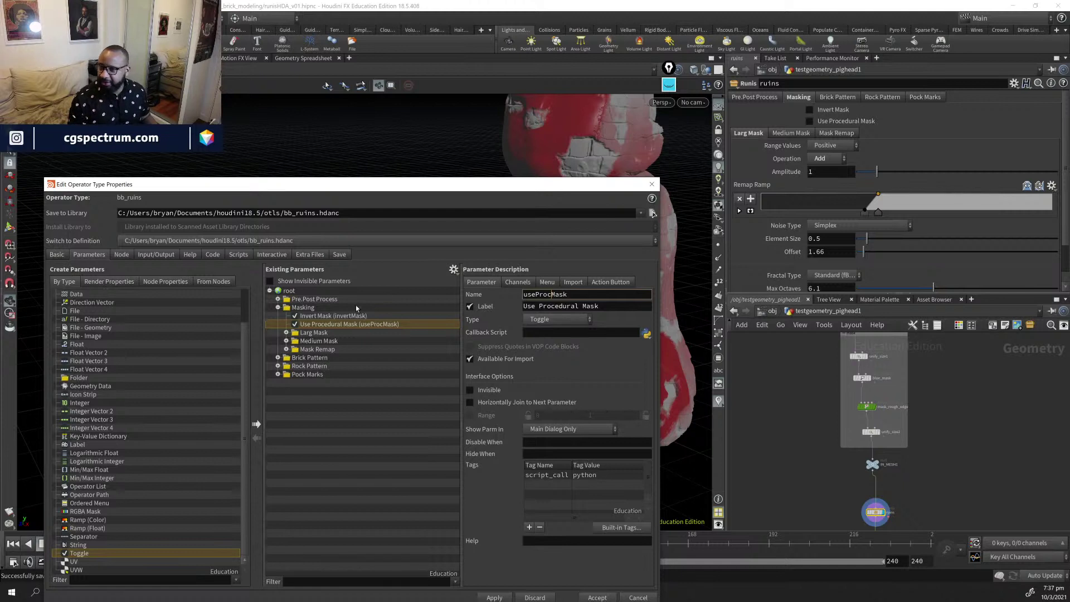
pyautogui.click(809, 122)
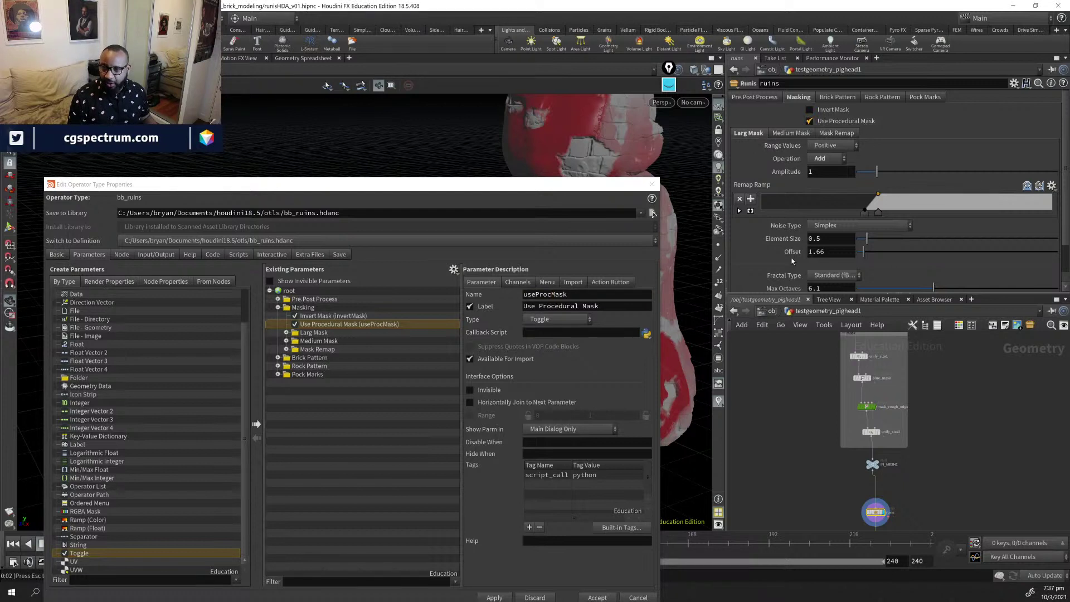
pyautogui.click(809, 122)
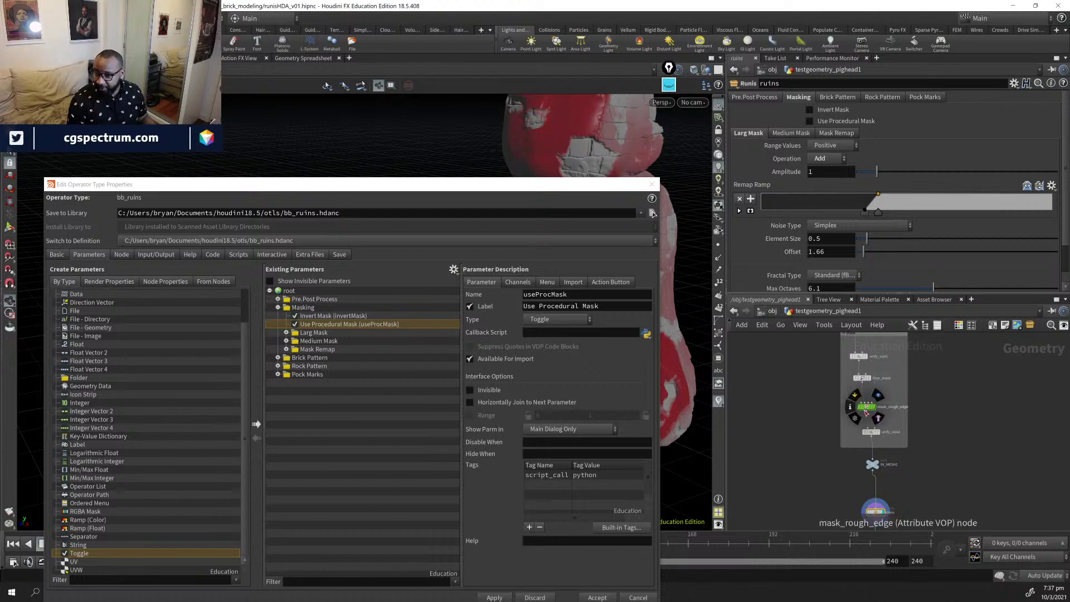
# - Inside the ruins asset, invert the use_prc_mask switch by setting its Select Input expression to 1-ch("../useProcMask")
pyautogui.doubleClick(876, 511)
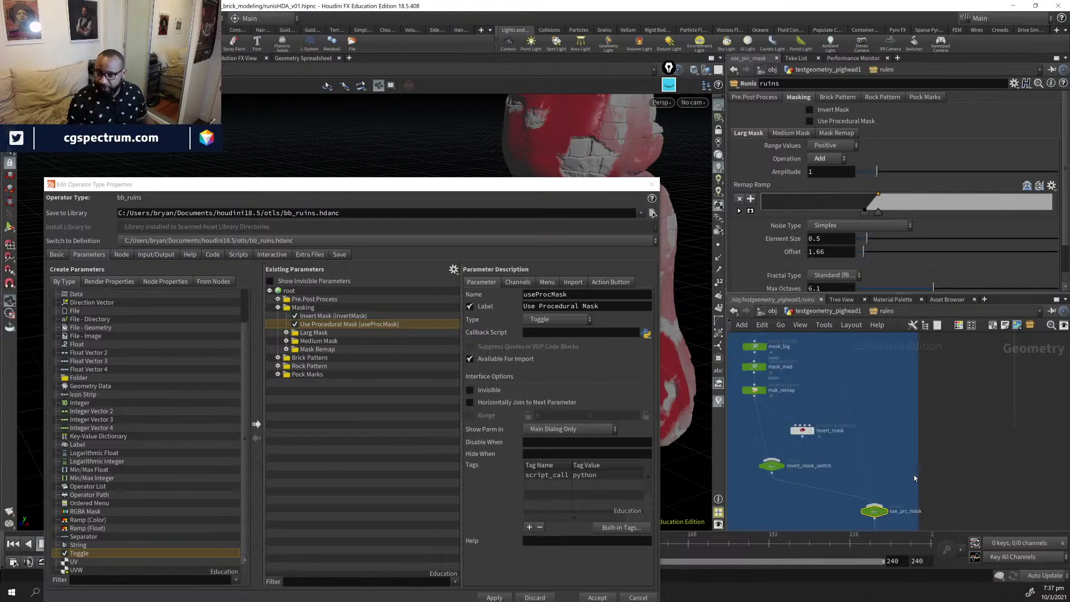
pyautogui.click(836, 97)
pyautogui.write('ch("../useProcMask")')
pyautogui.press('Return')
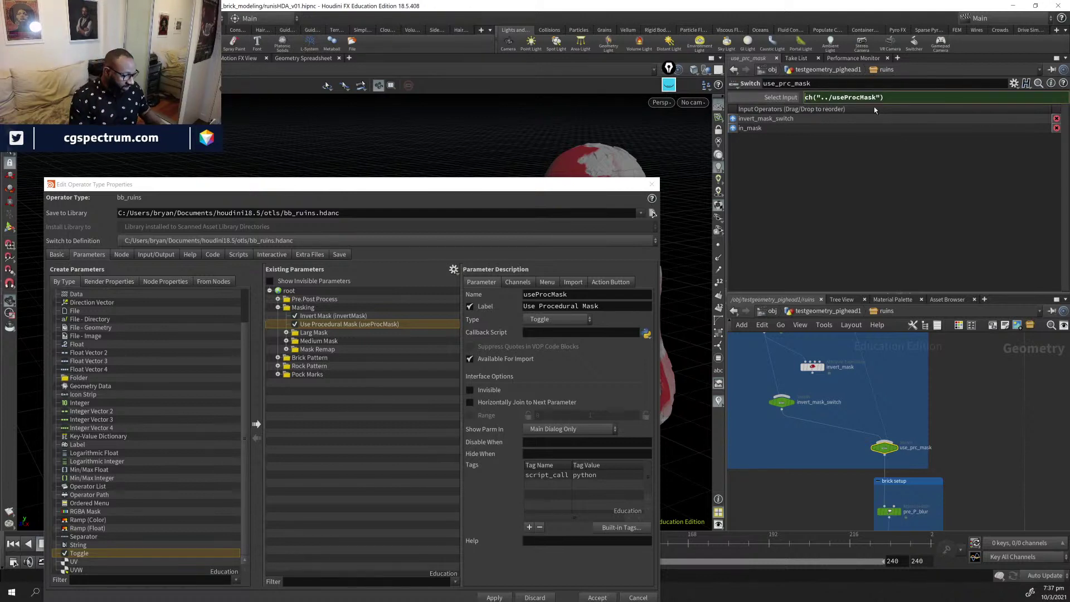
pyautogui.press('Home')
pyautogui.write('1-')
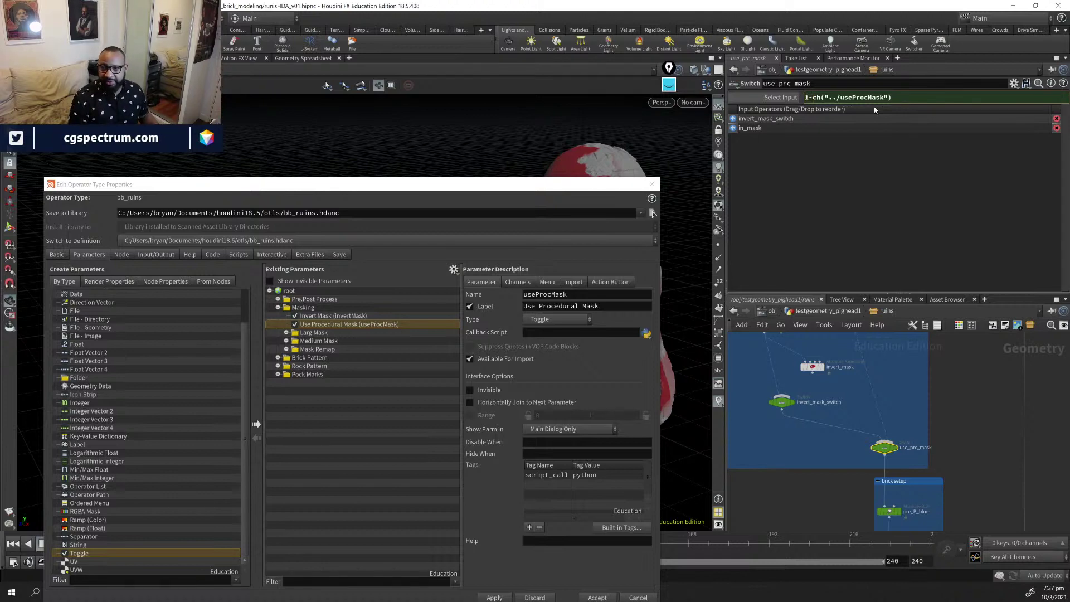
pyautogui.press('Return')
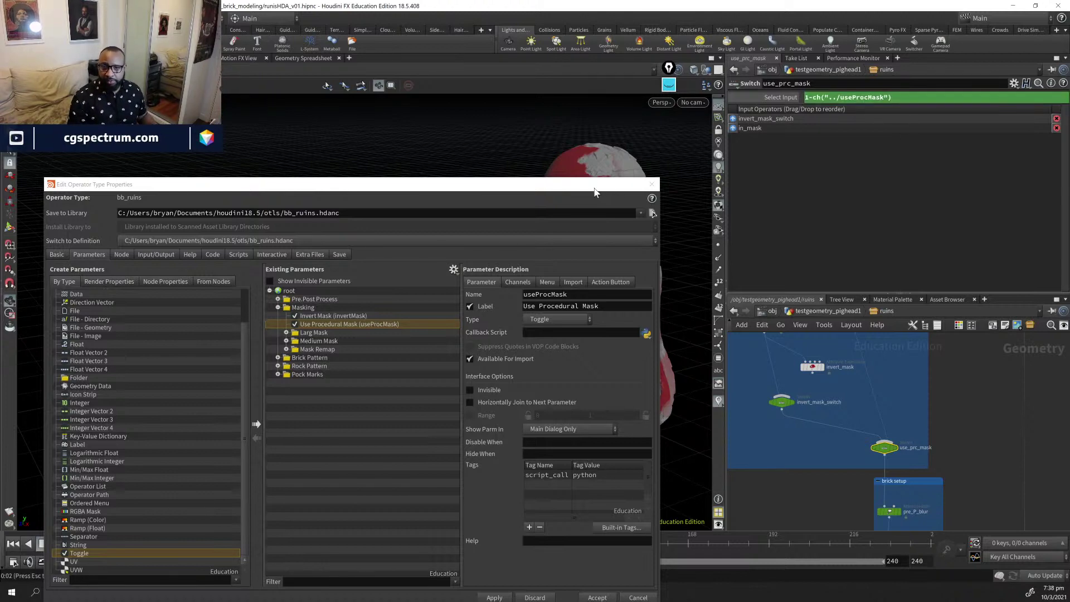
# - Apply the ruins asset's type properties and go back up to the testgeometry_pighead1 network level
pyautogui.moveTo(594, 193); pyautogui.dragTo(487, 155)
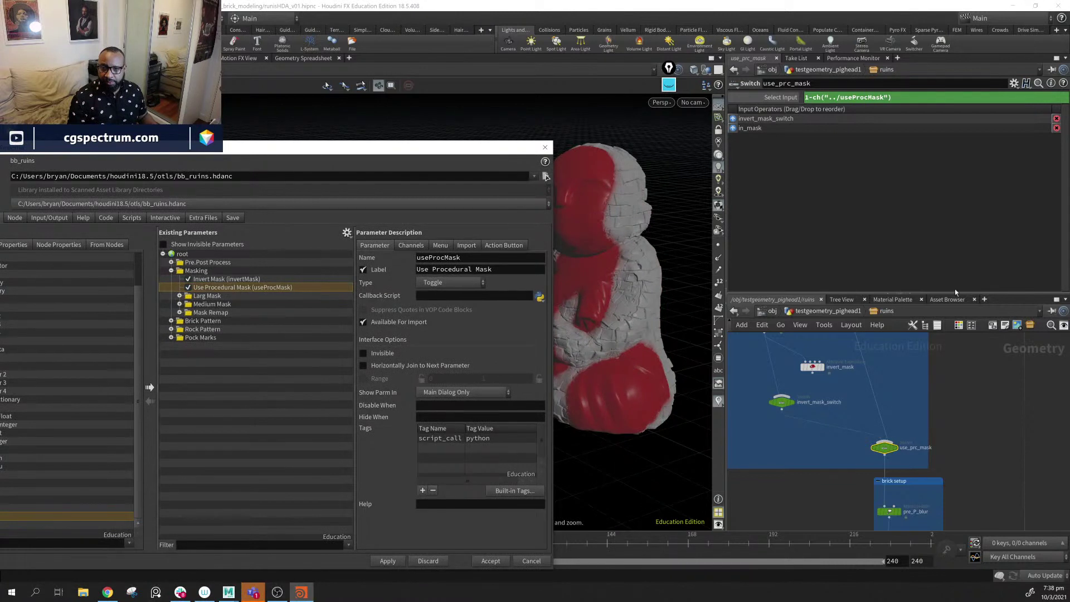
pyautogui.click(388, 561)
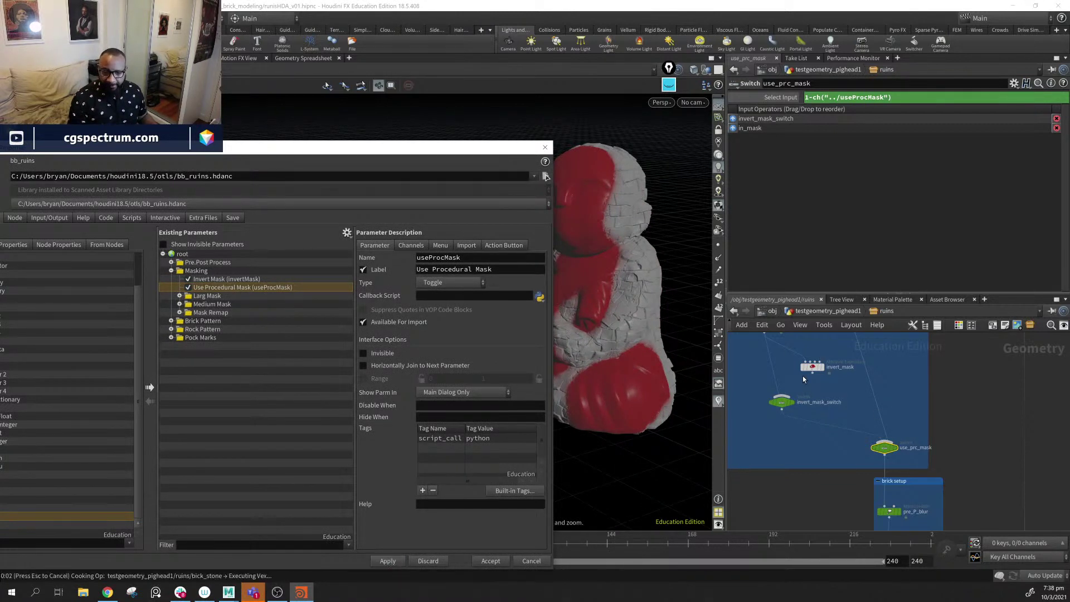
pyautogui.click(820, 314)
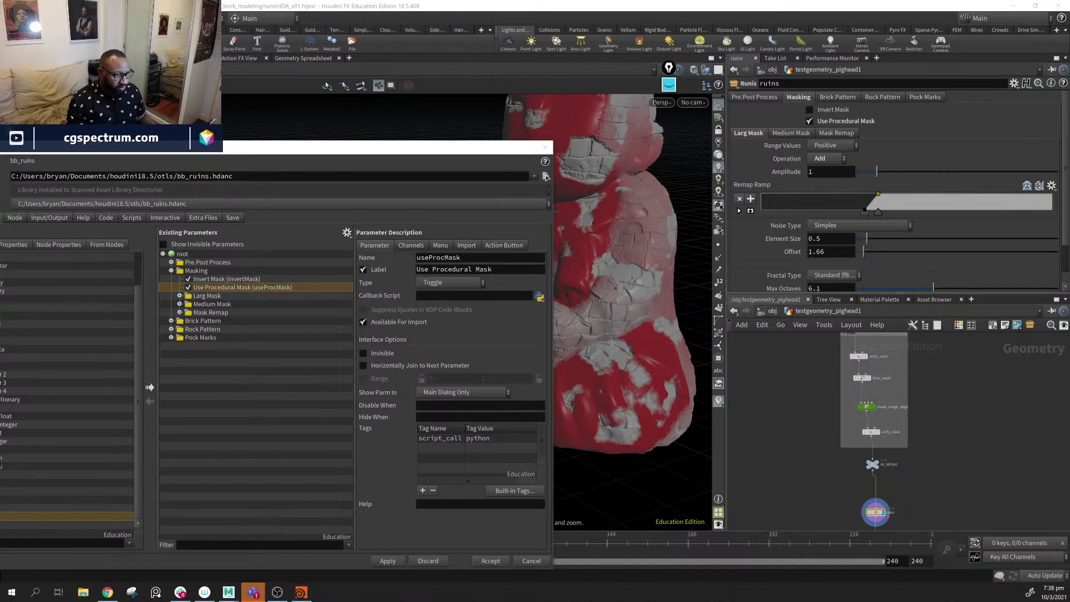
# - Annotate the screen with the range a = 0 - 1 and the inversion formula (1-a)
pyautogui.hotkey('ctrl', 'shift', '3')
pyautogui.moveTo(677, 69); pyautogui.dragTo(839, 56)
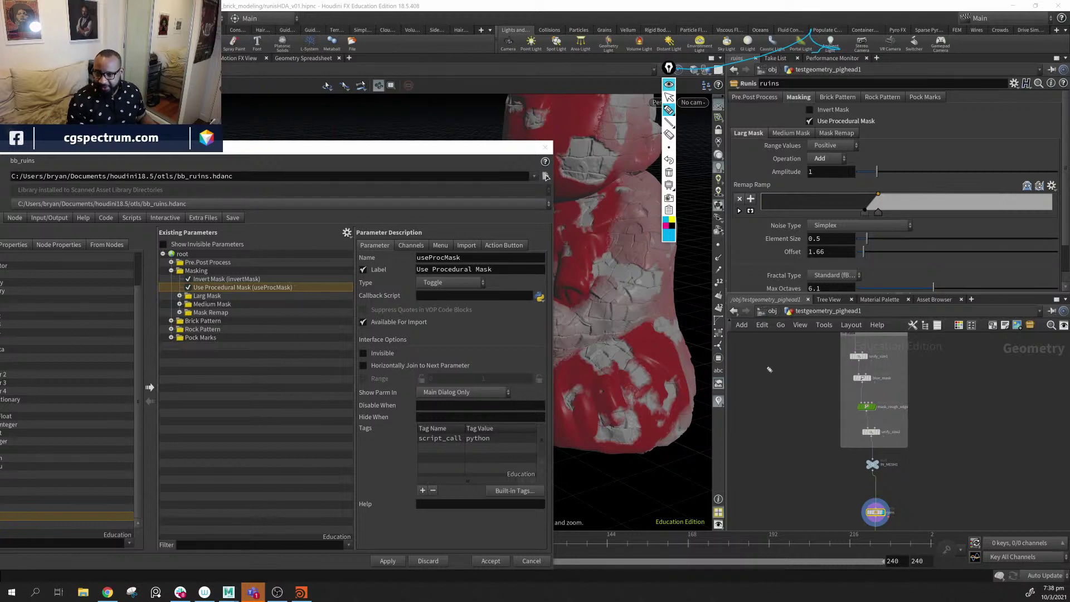
pyautogui.moveTo(750, 381); pyautogui.dragTo(753, 366)
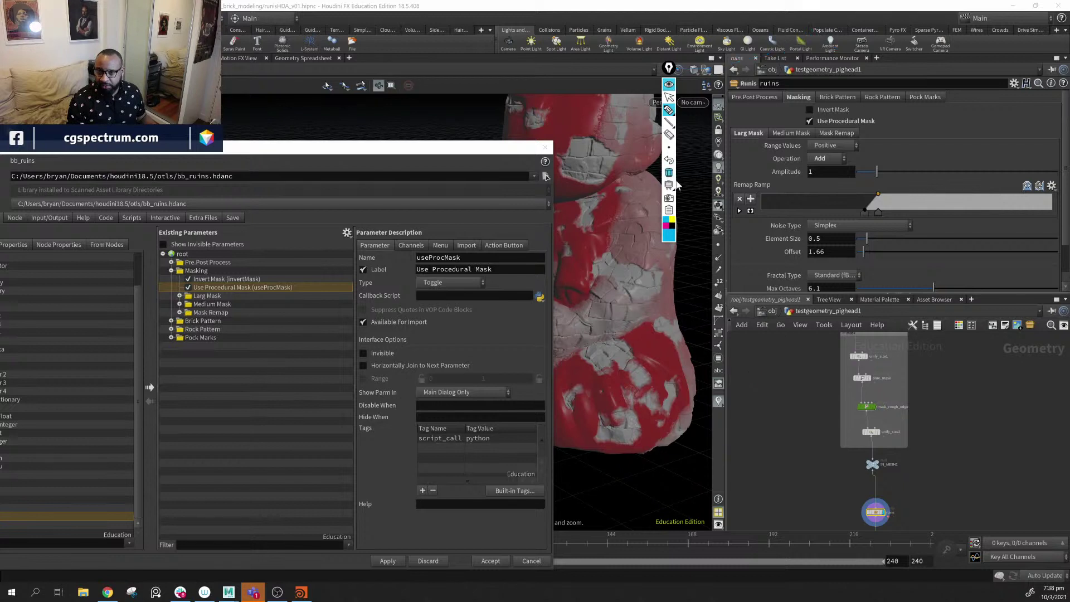
pyautogui.moveTo(748, 359); pyautogui.dragTo(818, 378)
pyautogui.moveTo(714, 372)
pyautogui.mouseDown()
pyautogui.moveTo(734, 379)
pyautogui.moveTo(711, 383)
pyautogui.mouseUp()
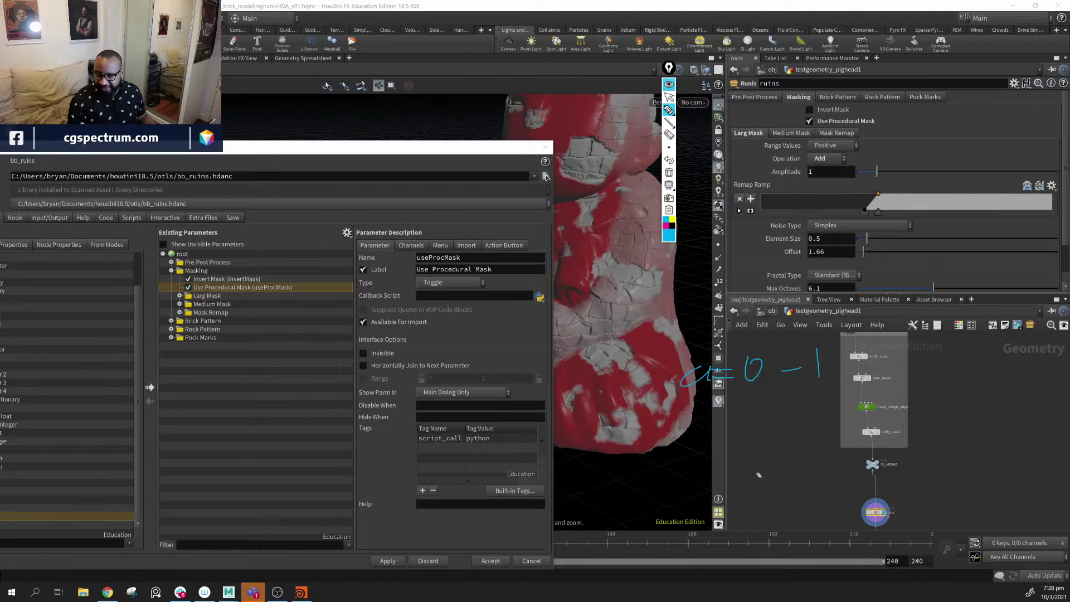
pyautogui.moveTo(747, 450)
pyautogui.mouseDown()
pyautogui.moveTo(749, 478)
pyautogui.moveTo(776, 460)
pyautogui.mouseUp()
pyautogui.moveTo(794, 452); pyautogui.dragTo(805, 452)
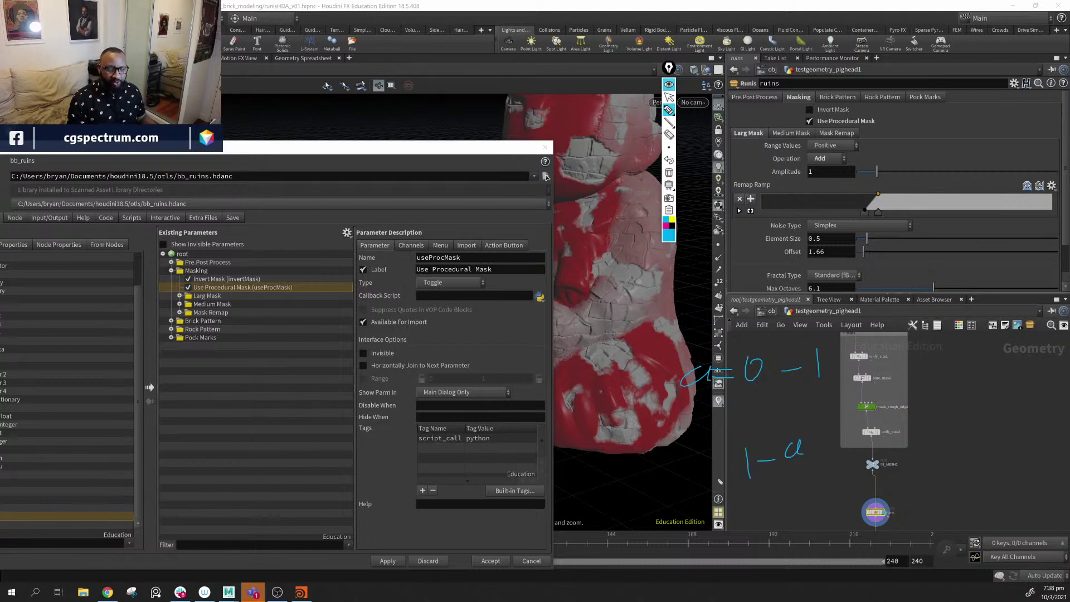
pyautogui.moveTo(742, 444); pyautogui.dragTo(786, 493)
pyautogui.moveTo(791, 428); pyautogui.dragTo(806, 462)
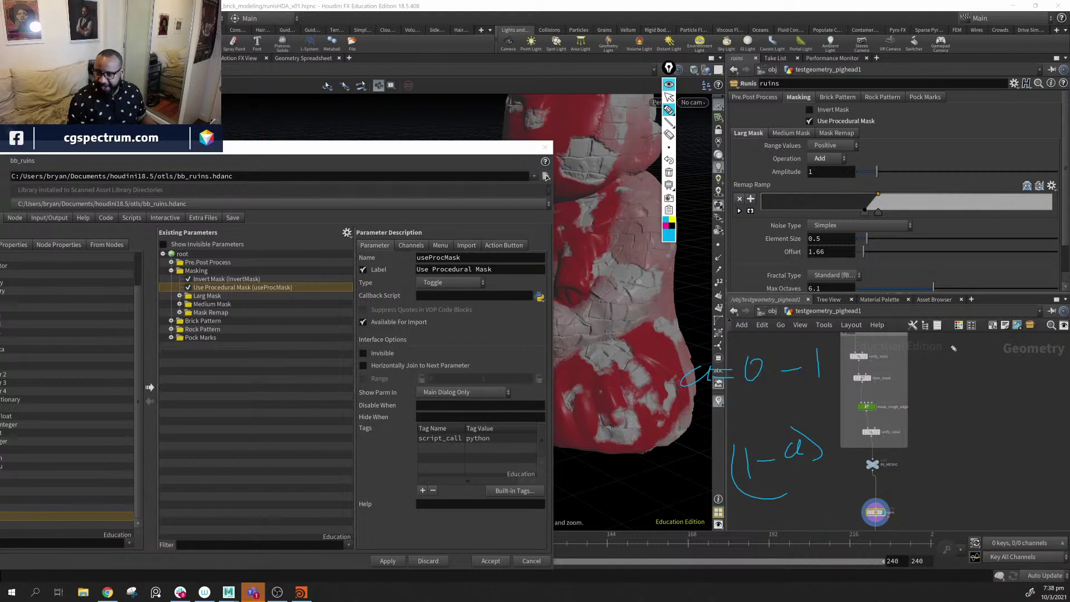
# - Annotate worked examples of the inversion formula for input values of 1, 0 and 0.5
pyautogui.moveTo(951, 345)
pyautogui.mouseDown()
pyautogui.moveTo(948, 364)
pyautogui.moveTo(1005, 362)
pyautogui.mouseUp()
pyautogui.moveTo(944, 379)
pyautogui.mouseDown()
pyautogui.moveTo(944, 399)
pyautogui.moveTo(980, 389)
pyautogui.moveTo(984, 399)
pyautogui.moveTo(1007, 382)
pyautogui.mouseUp()
pyautogui.moveTo(997, 392); pyautogui.dragTo(1035, 388)
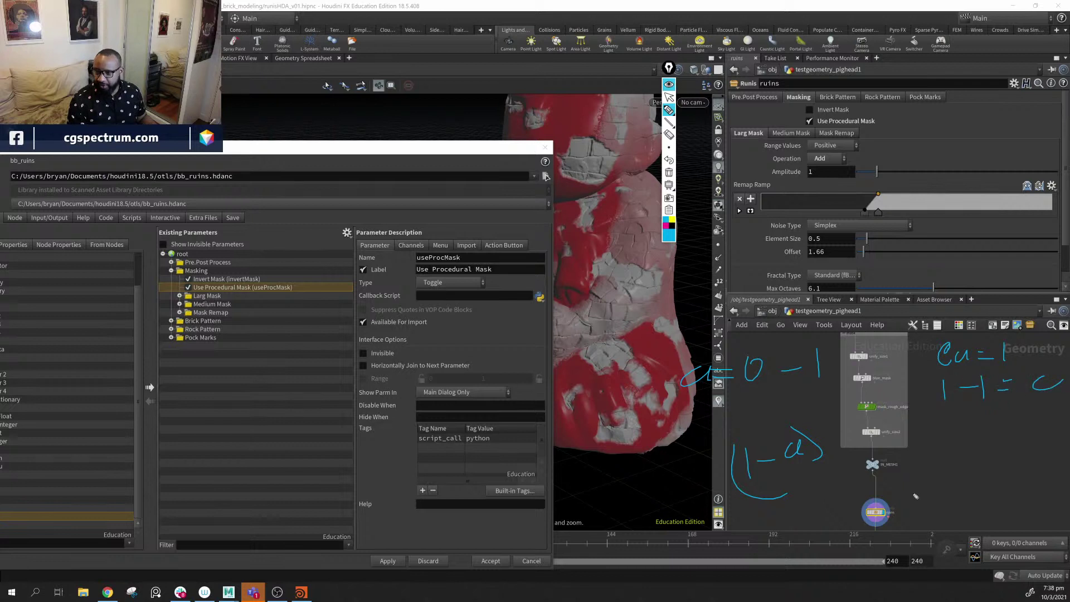
pyautogui.moveTo(945, 448)
pyautogui.mouseDown()
pyautogui.moveTo(954, 437)
pyautogui.moveTo(972, 456)
pyautogui.moveTo(986, 441)
pyautogui.moveTo(1006, 443)
pyautogui.mouseUp()
pyautogui.moveTo(1033, 428); pyautogui.dragTo(1020, 447)
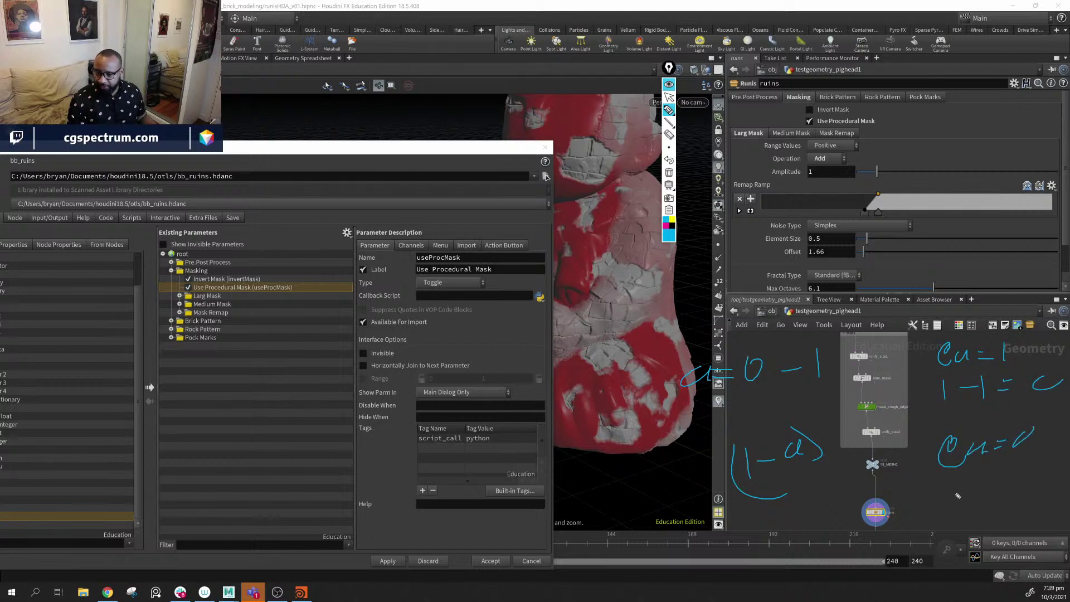
pyautogui.moveTo(955, 480)
pyautogui.mouseDown()
pyautogui.moveTo(956, 497)
pyautogui.moveTo(1049, 473)
pyautogui.mouseUp()
pyautogui.moveTo(1032, 480); pyautogui.dragTo(1056, 484)
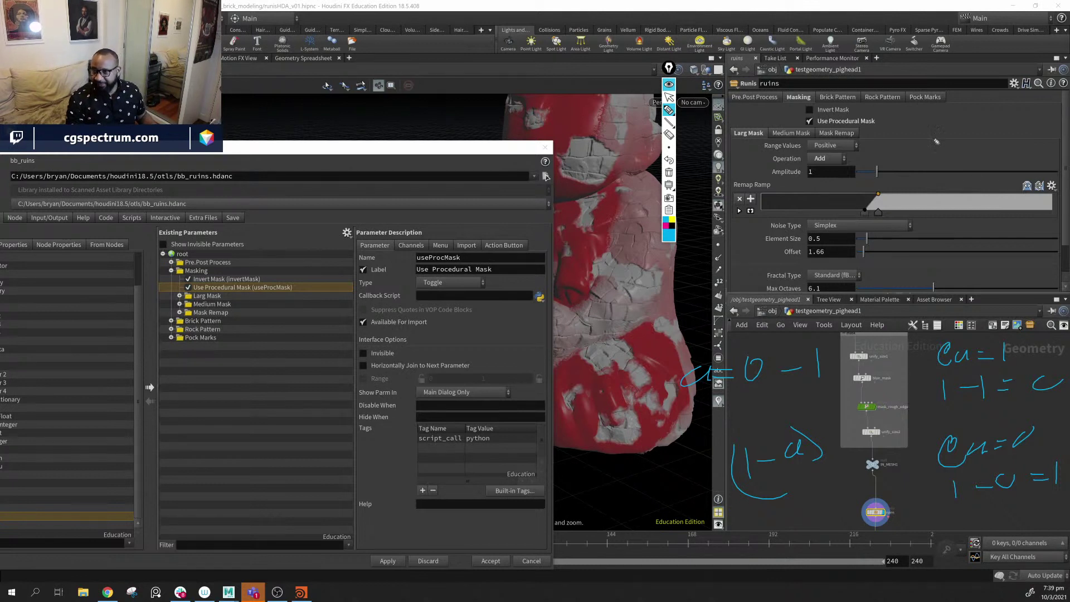
pyautogui.moveTo(922, 123)
pyautogui.mouseDown()
pyautogui.moveTo(1036, 109)
pyautogui.moveTo(1058, 120)
pyautogui.mouseUp()
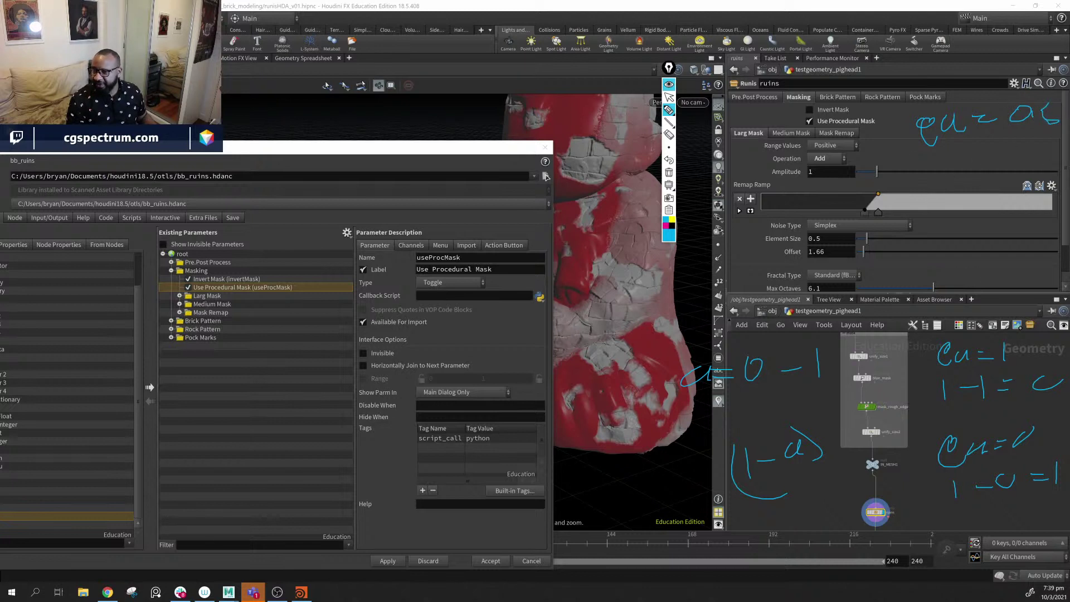
pyautogui.moveTo(928, 162); pyautogui.dragTo(927, 177)
pyautogui.moveTo(958, 169); pyautogui.dragTo(985, 151)
pyautogui.moveTo(996, 163)
pyautogui.mouseDown()
pyautogui.moveTo(1041, 163)
pyautogui.moveTo(1065, 142)
pyautogui.moveTo(1065, 155)
pyautogui.mouseUp()
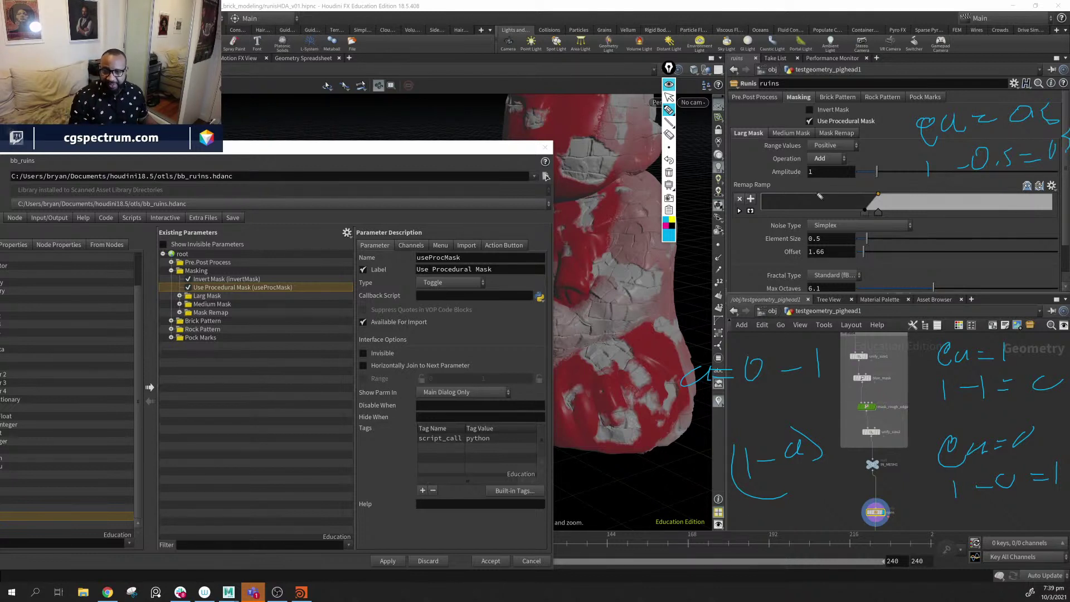
# - Circle the noted 0 - 1 range, clear all annotations and move the collapsed annotation toolbar over the network view
pyautogui.moveTo(816, 357); pyautogui.dragTo(676, 392)
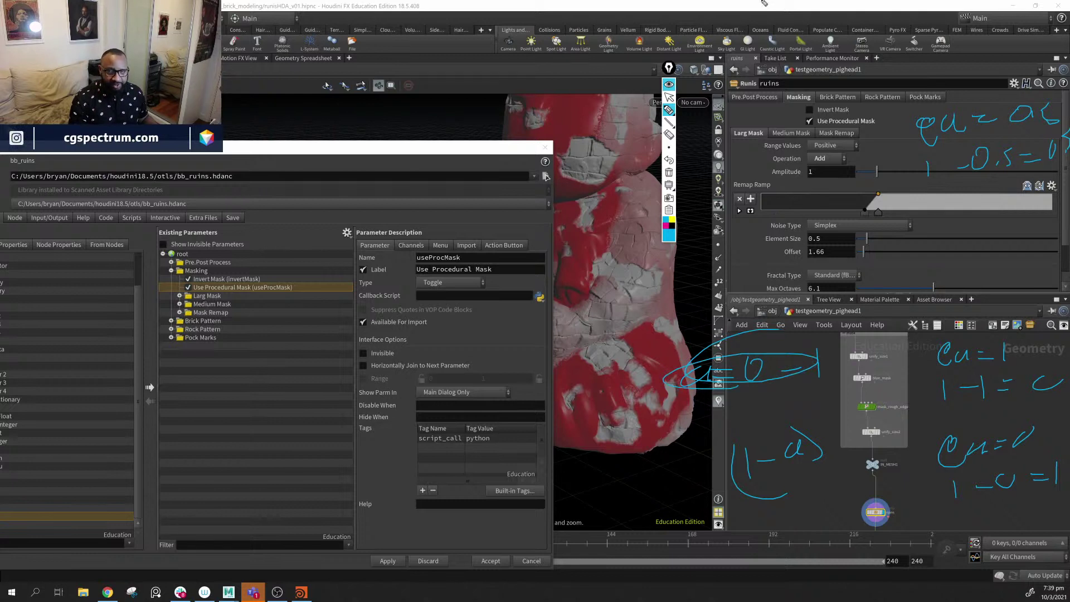
pyautogui.click(669, 172)
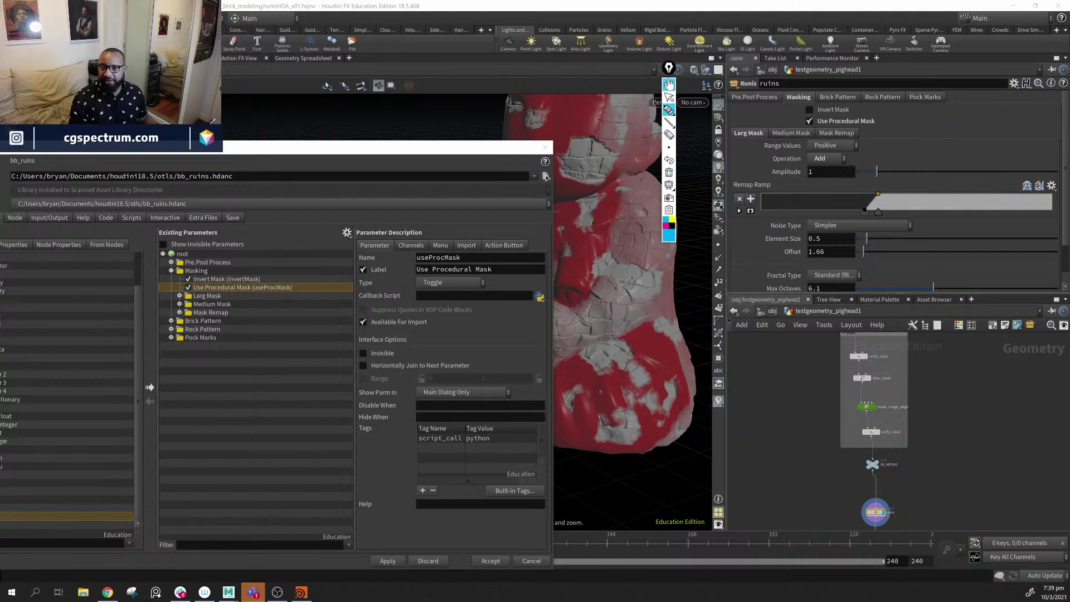
pyautogui.moveTo(668, 68)
pyautogui.mouseDown()
pyautogui.moveTo(956, 158)
pyautogui.moveTo(1002, 334)
pyautogui.moveTo(1027, 385)
pyautogui.moveTo(1049, 355)
pyautogui.mouseUp()
pyautogui.click(1002, 334)
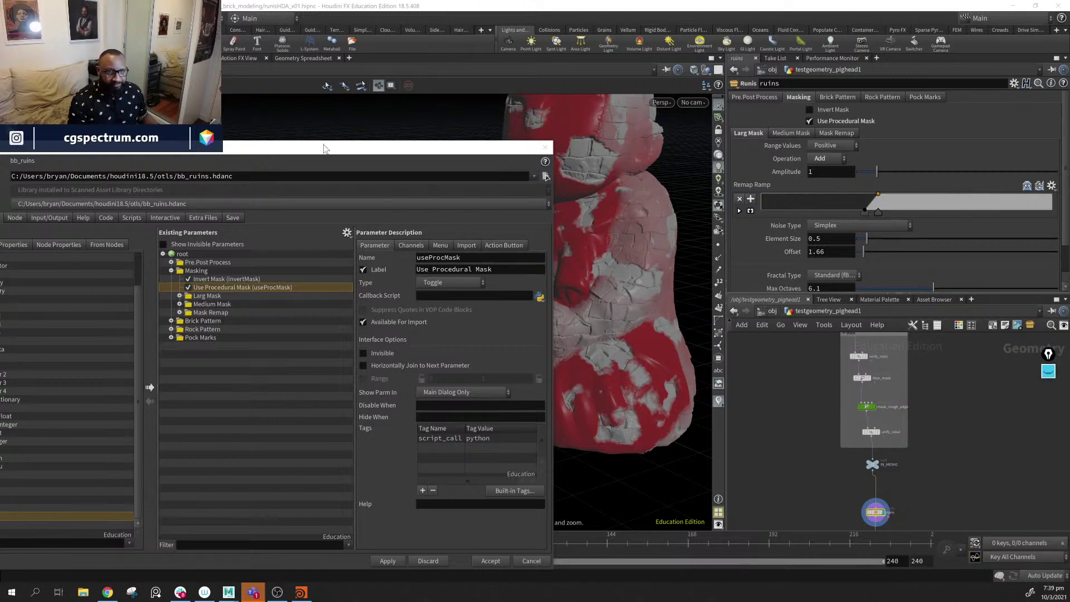
# - Bring up the Operator Type Properties help page in an enlarged window, view it and minimize it
pyautogui.moveTo(322, 153); pyautogui.dragTo(428, 116)
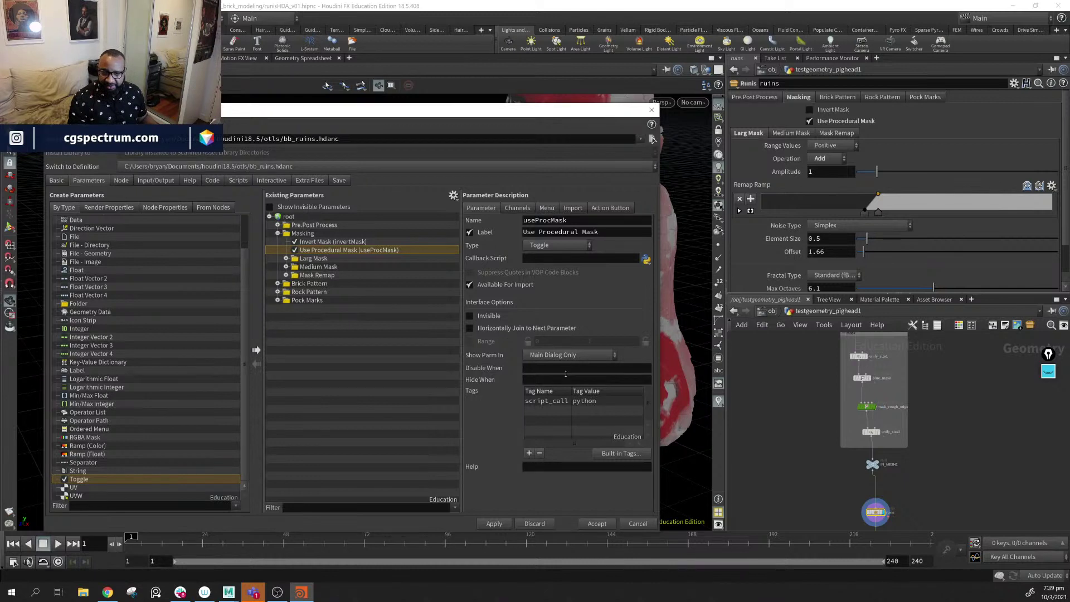
pyautogui.click(565, 369)
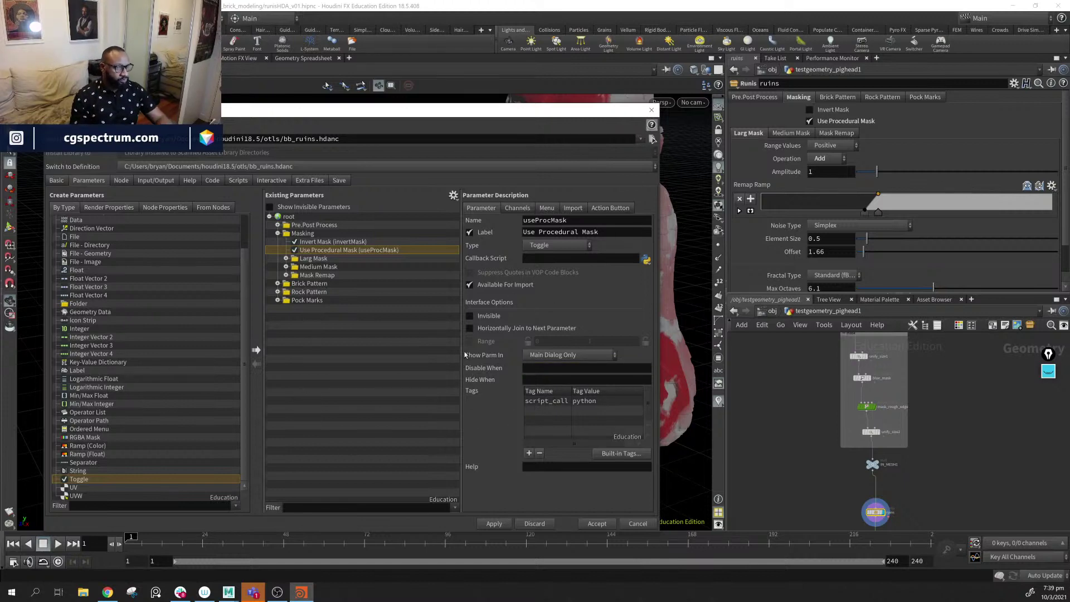
pyautogui.click(651, 124)
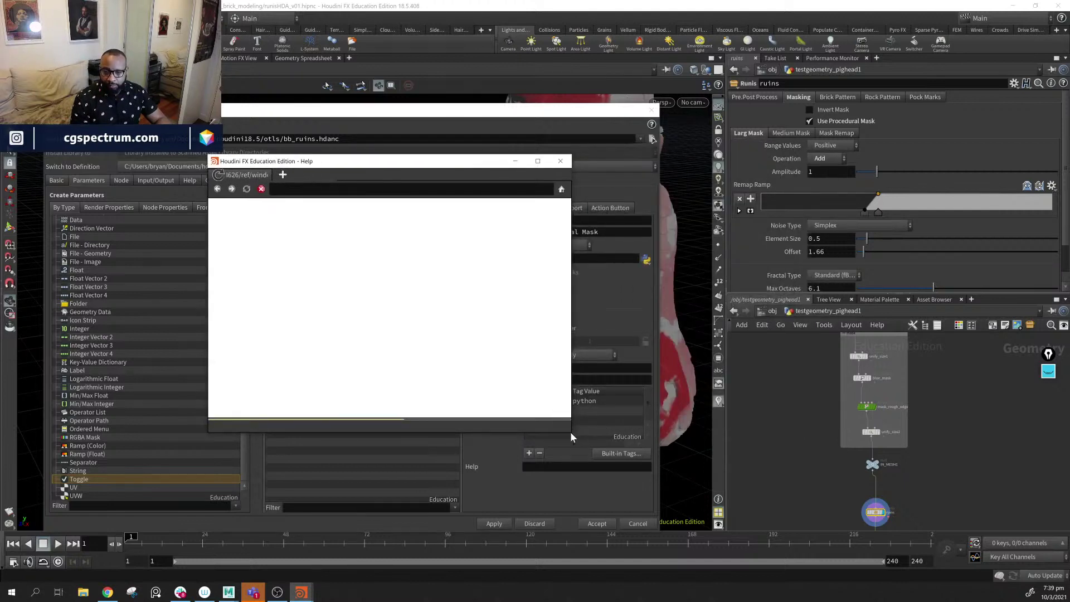
pyautogui.moveTo(572, 433); pyautogui.dragTo(745, 544)
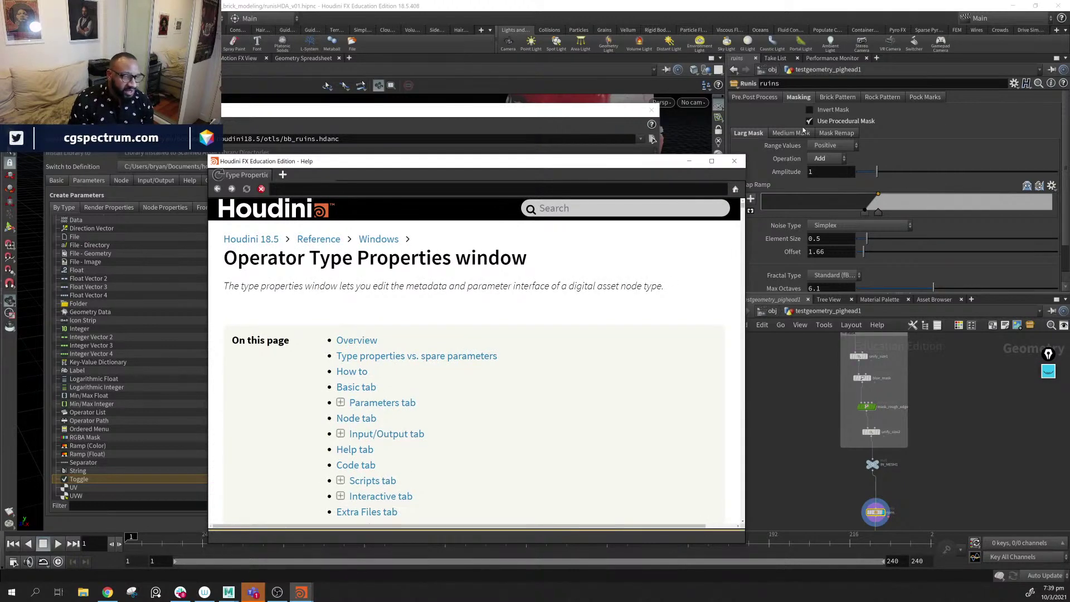
pyautogui.click(689, 161)
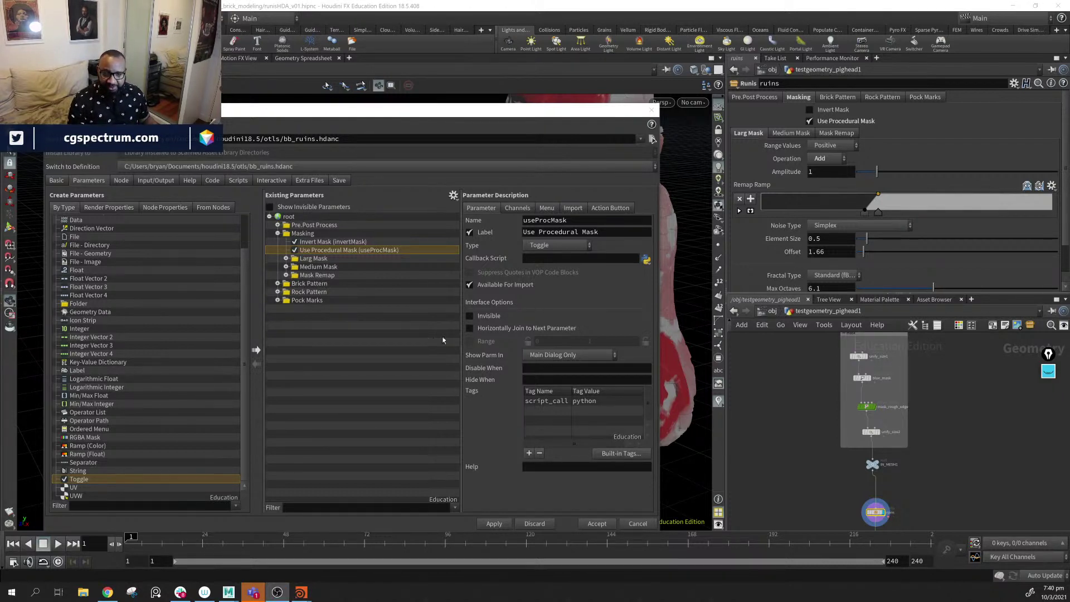
# - Set the Larg Mask folder's Tab Hide When condition to { useProcMask == off } and apply it to the asset
pyautogui.click(311, 258)
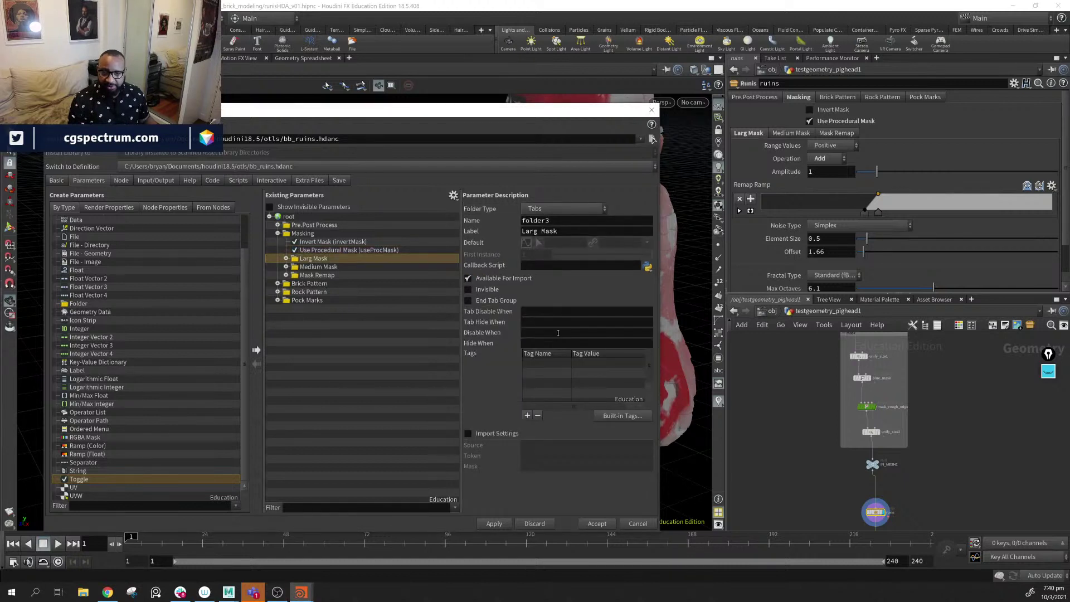
pyautogui.click(551, 311)
pyautogui.click(544, 323)
pyautogui.write('{ useProcMask == off }')
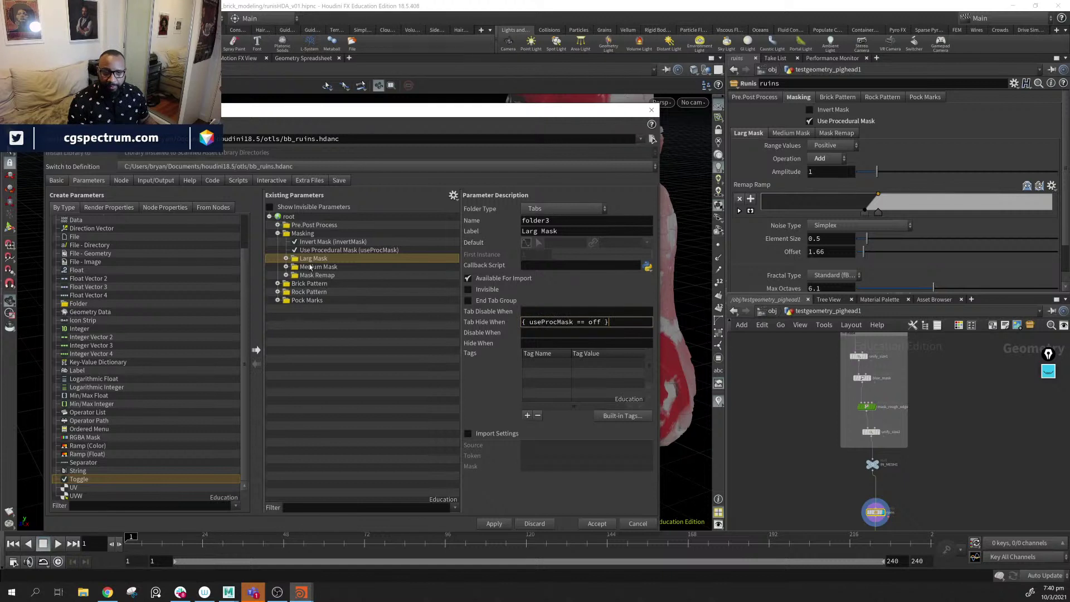
pyautogui.click(309, 267)
pyautogui.click(318, 259)
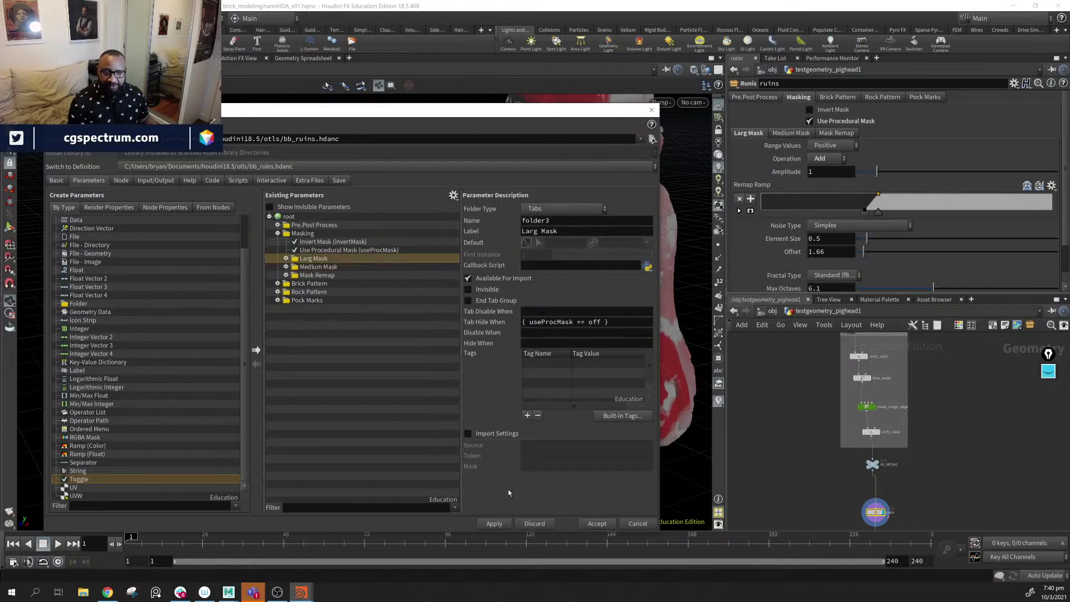
pyautogui.click(494, 524)
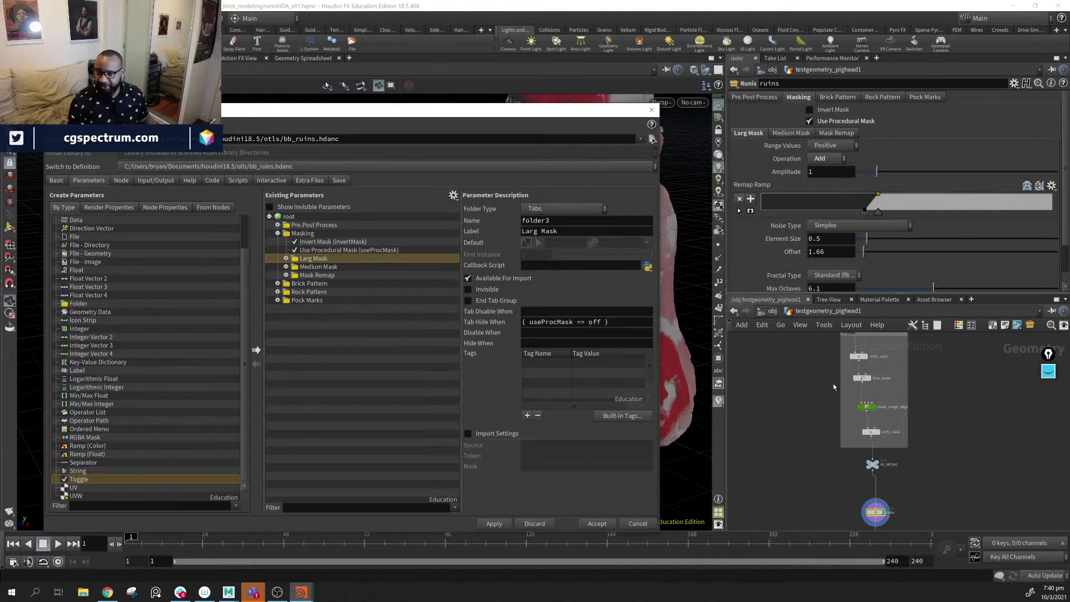
# - Turn off Use Procedural Mask on the ruins asset and copy Larg Mask's Tab Hide When condition { useProcMask == off } to the Medium Mask folder
pyautogui.click(874, 510)
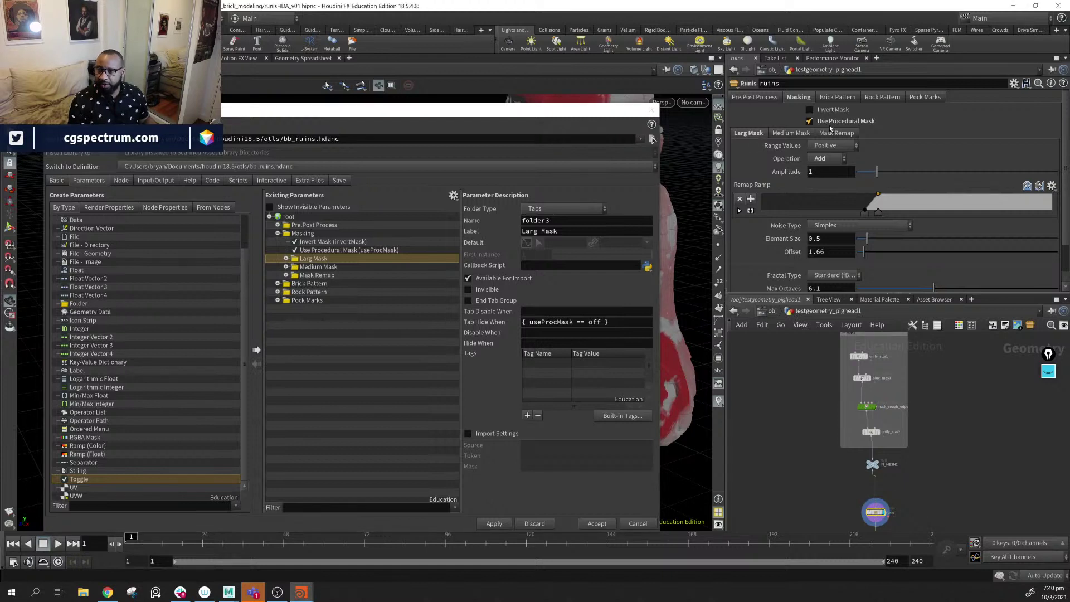
pyautogui.click(809, 121)
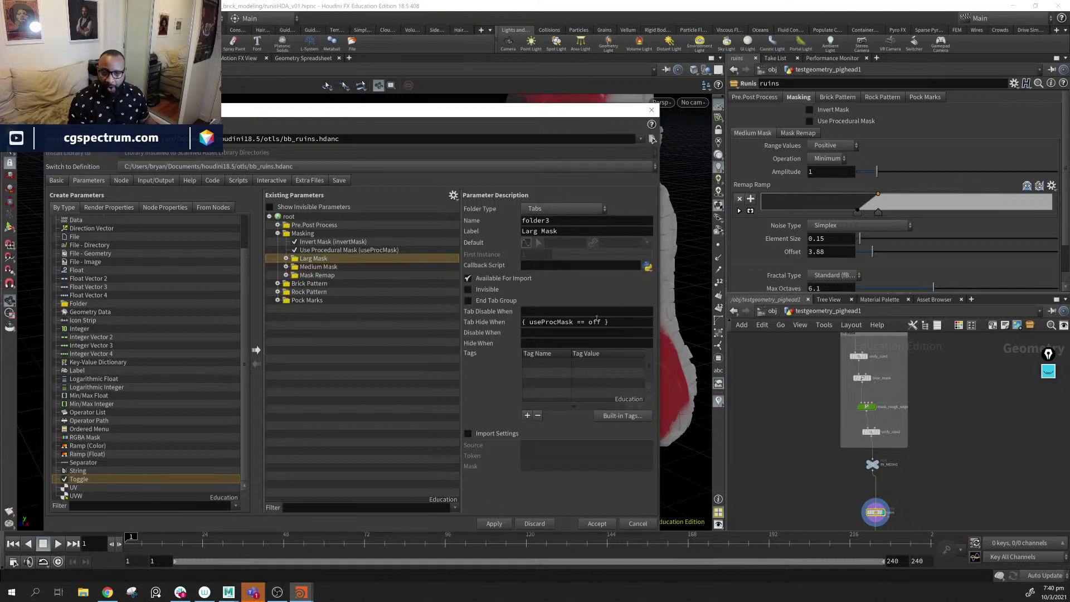
pyautogui.moveTo(622, 322); pyautogui.dragTo(523, 323)
pyautogui.hotkey('ctrl', 'c')
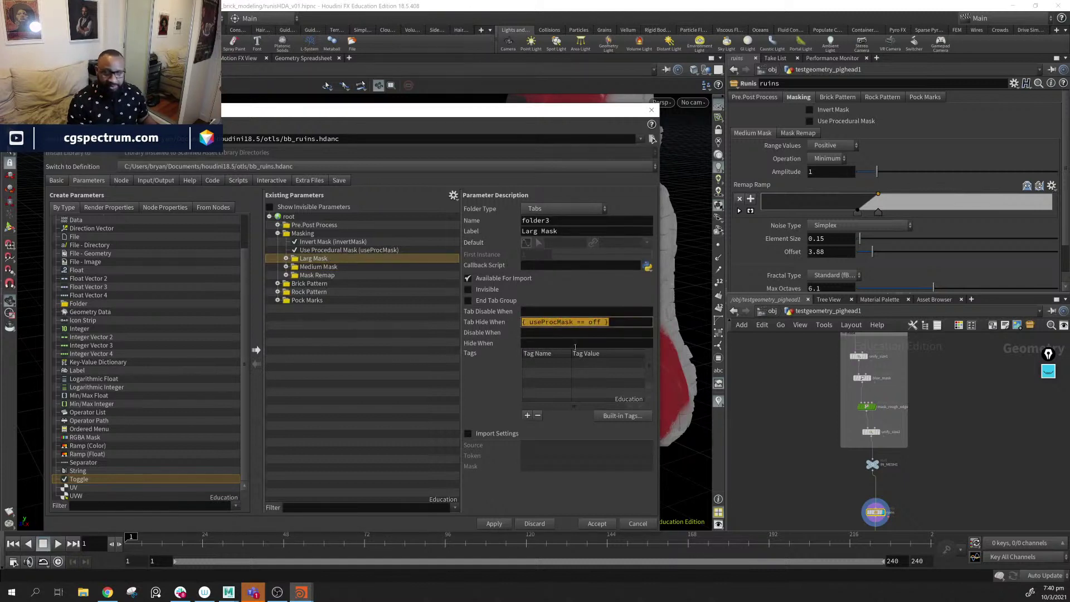
pyautogui.click(319, 266)
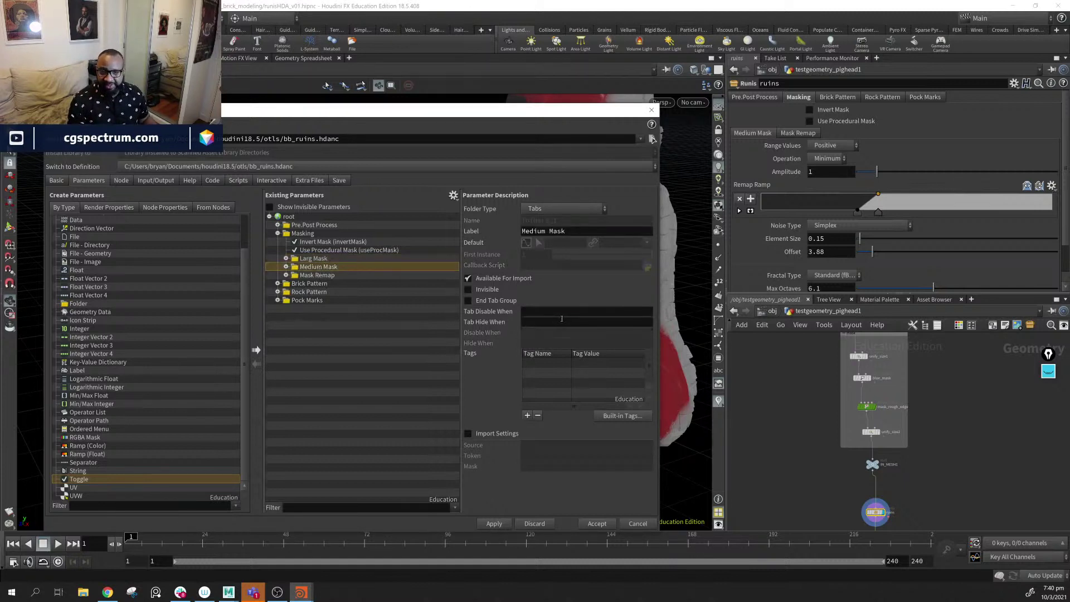
pyautogui.click(532, 323)
pyautogui.hotkey('ctrl', 'v')
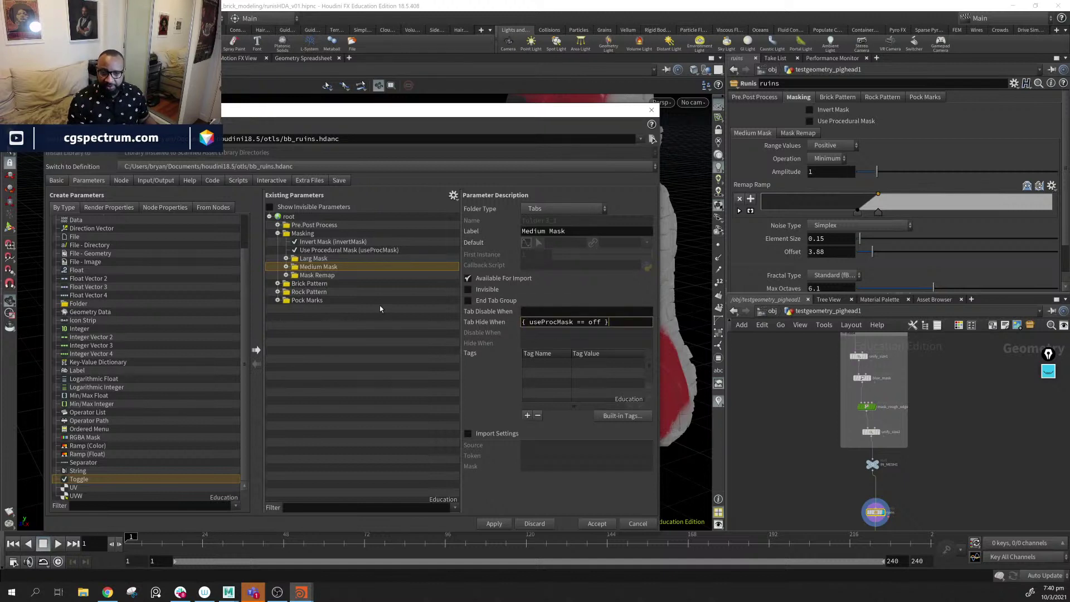
# - Set the Mask Remap folder's Tab Hide When condition to { useProcMask == off } and apply the changes to the asset
pyautogui.click(328, 275)
pyautogui.click(574, 322)
pyautogui.hotkey('ctrl', 'v')
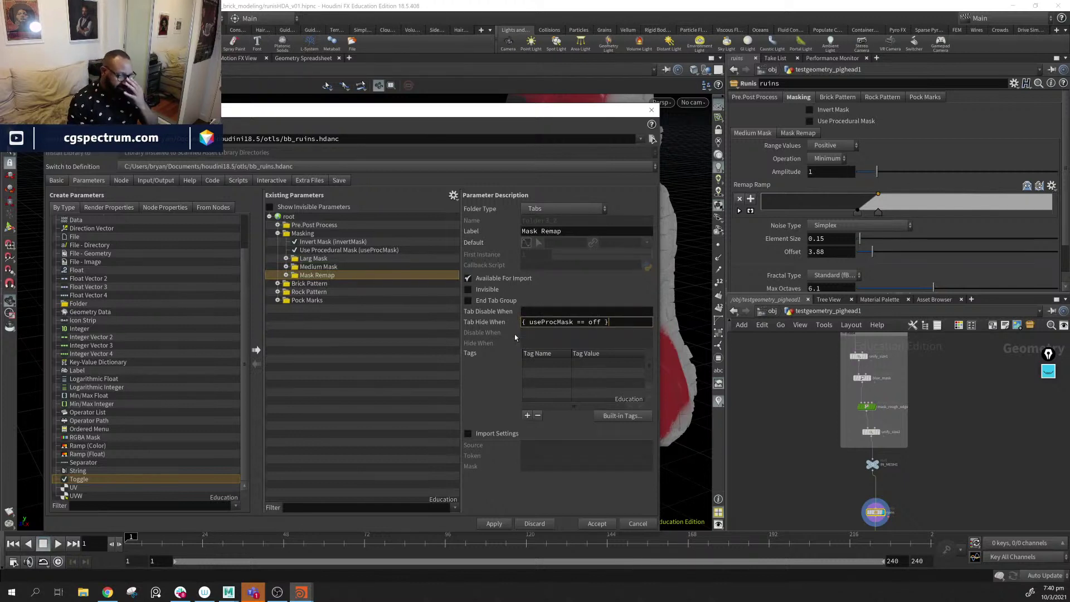
pyautogui.click(497, 523)
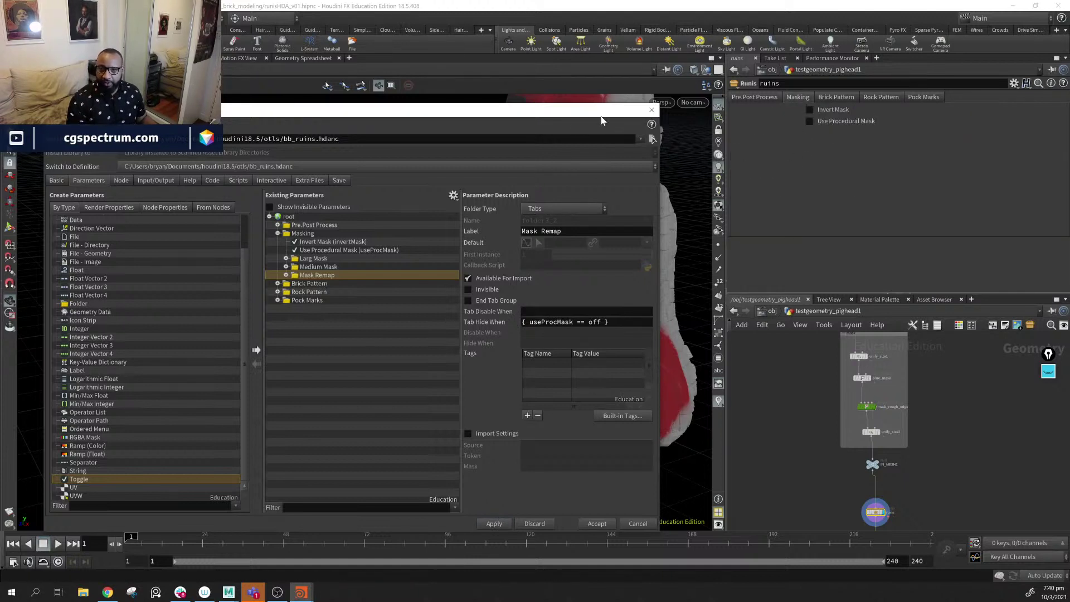
# - Move the type properties window off the statue, inspect the unmasked result and turn Use Procedural Mask back on
pyautogui.moveTo(585, 114); pyautogui.dragTo(415, 237)
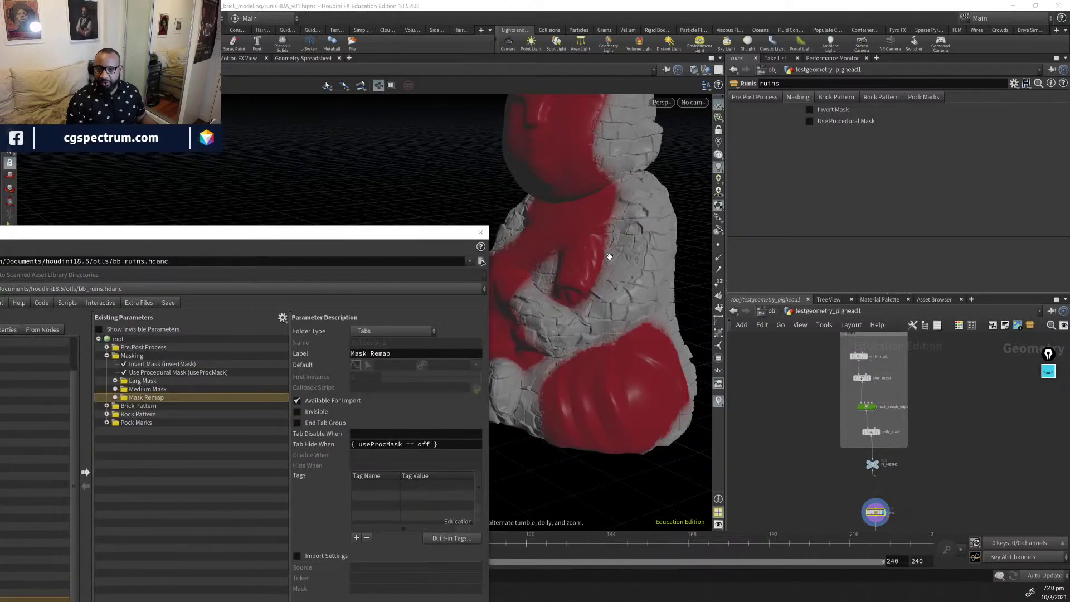
pyautogui.keyDown('alt'); pyautogui.moveTo(630, 313); pyautogui.dragTo(630, 112); pyautogui.keyUp('alt')
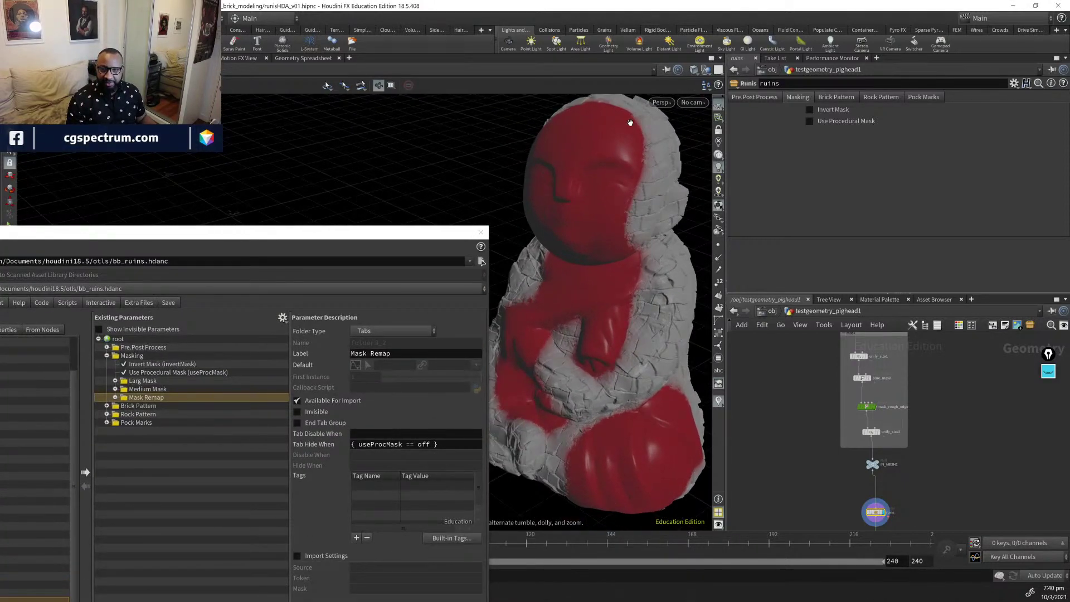
pyautogui.scroll(3, 633, 284)
pyautogui.keyDown('alt'); pyautogui.moveTo(632, 284); pyautogui.dragTo(607, 368); pyautogui.keyUp('alt')
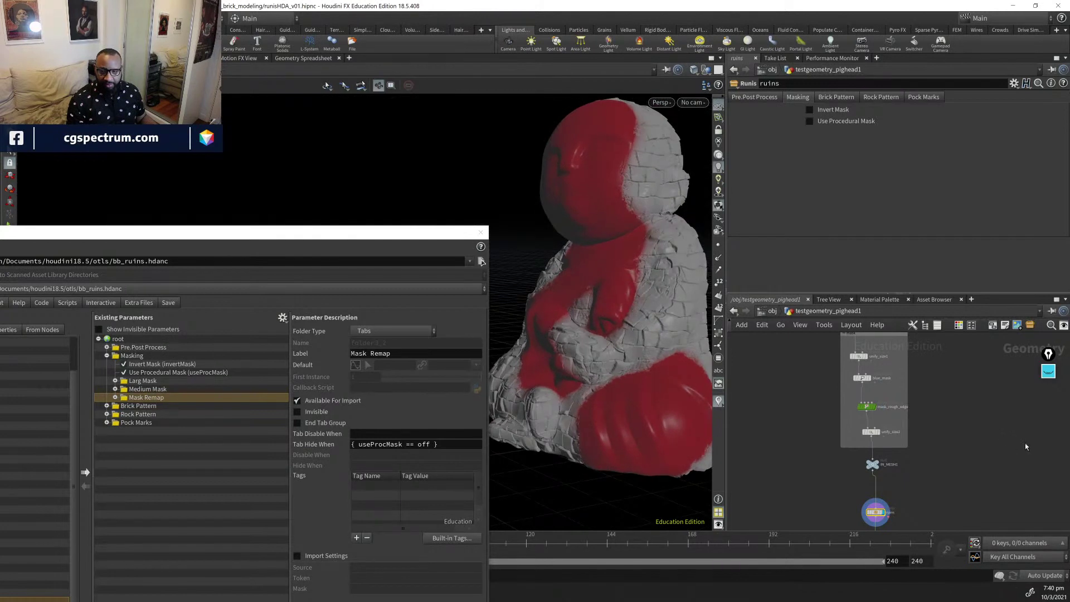
pyautogui.moveTo(865, 483); pyautogui.dragTo(850, 437, button='middle')
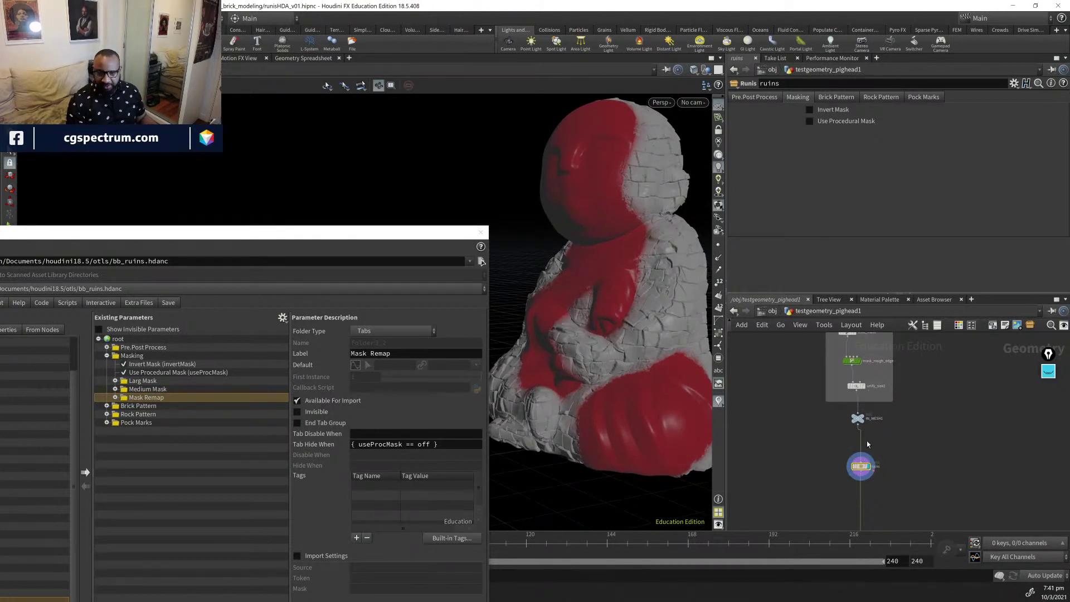
pyautogui.click(810, 122)
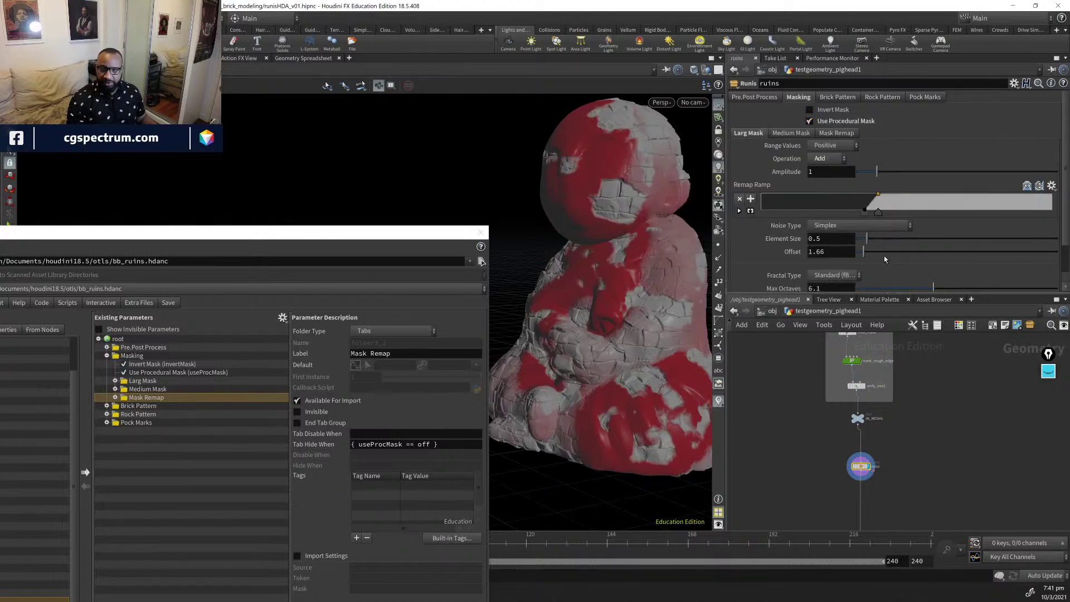
pyautogui.scroll(-3, 875, 212)
pyautogui.scroll(3, 868, 231)
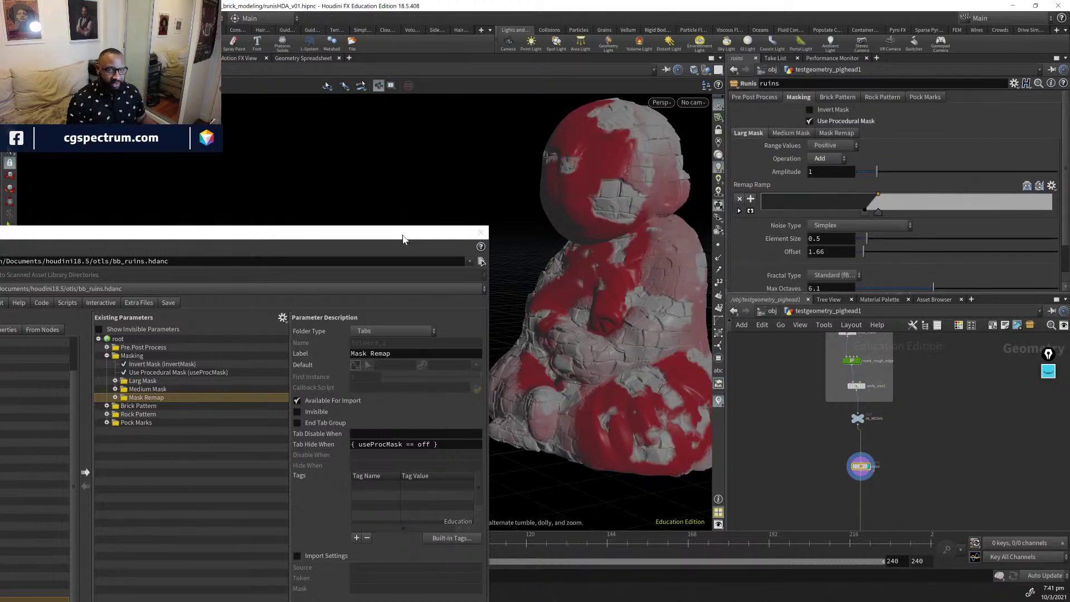
# - Move the type properties window back up, narrow it to uncover the statue and collapse the Masking folder in the parameter list
pyautogui.moveTo(404, 232); pyautogui.dragTo(579, 89)
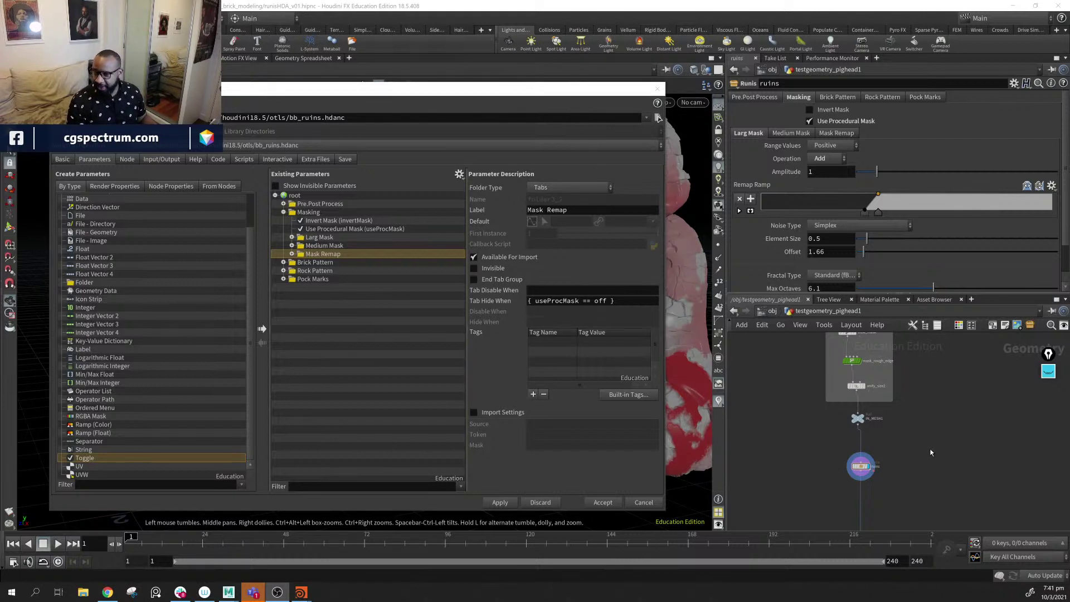
pyautogui.moveTo(930, 453); pyautogui.dragTo(1021, 470, button='middle')
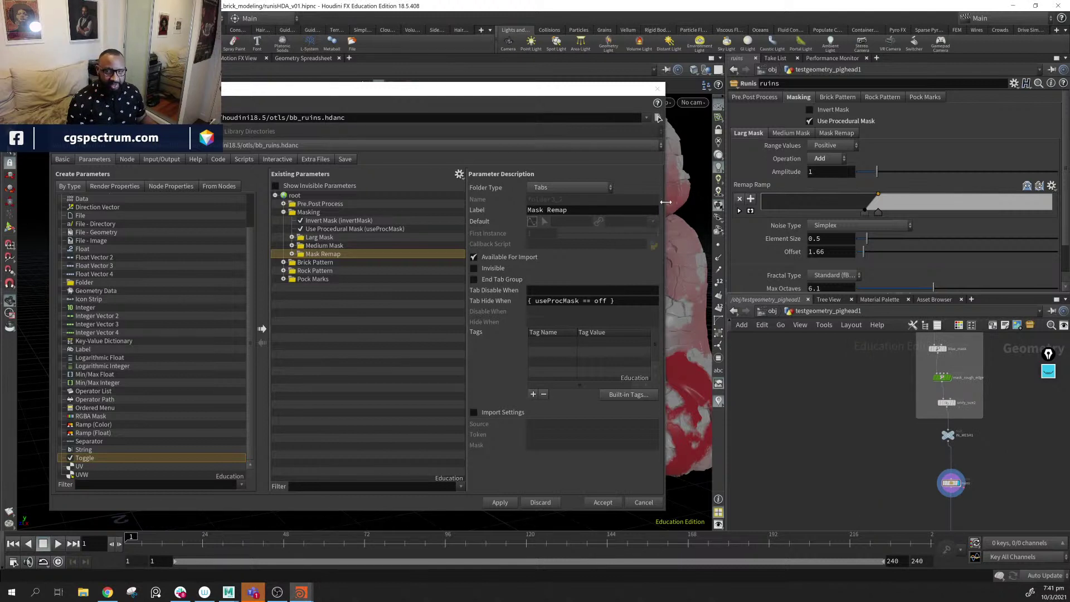
pyautogui.moveTo(664, 205); pyautogui.dragTo(576, 203)
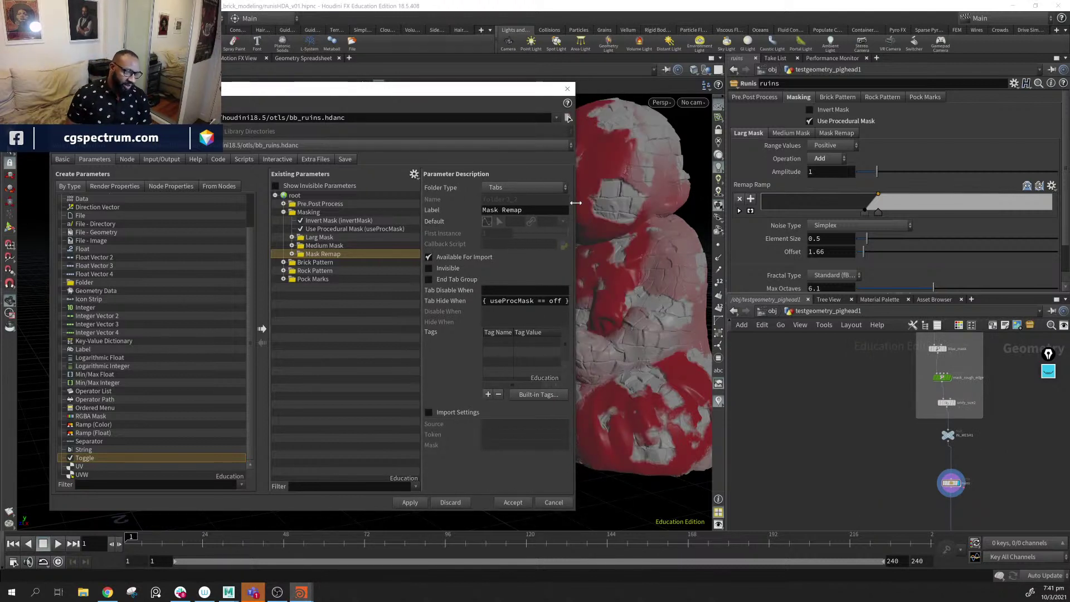
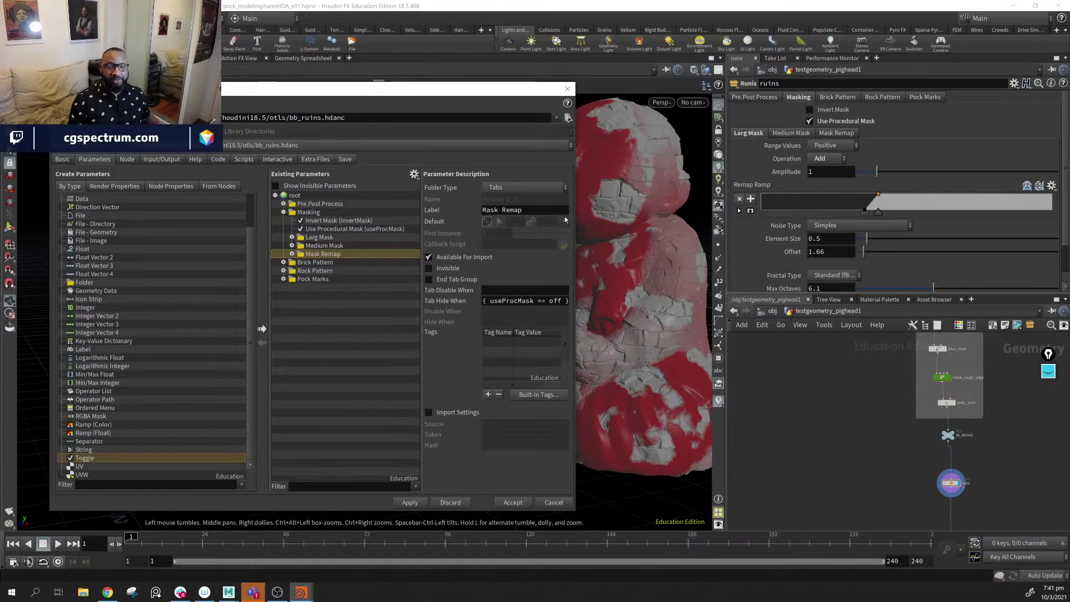
pyautogui.moveTo(581, 216); pyautogui.dragTo(604, 223)
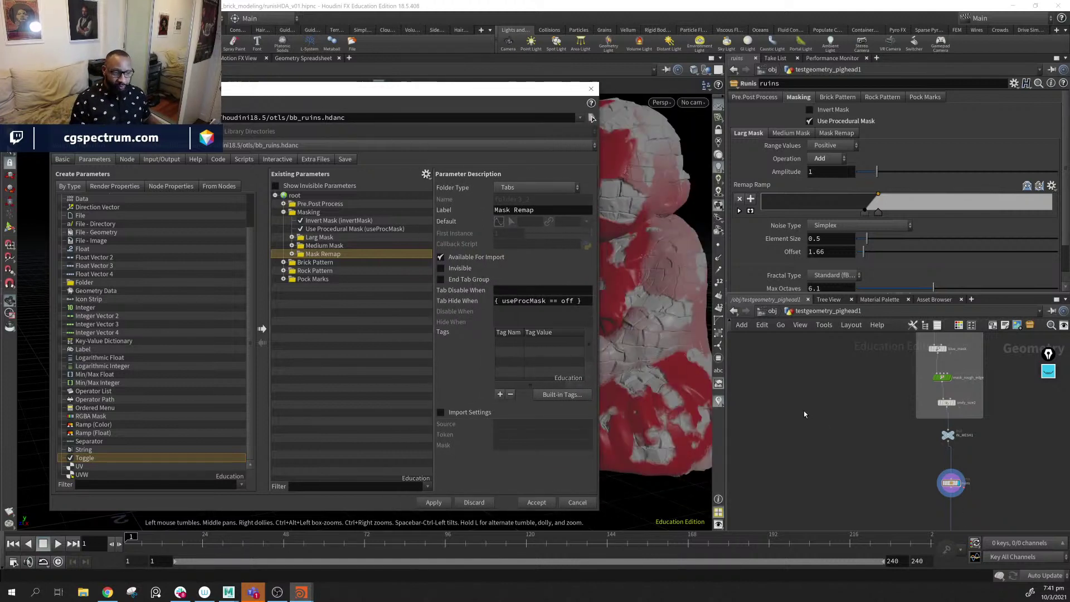
pyautogui.moveTo(859, 389); pyautogui.dragTo(795, 411, button='middle')
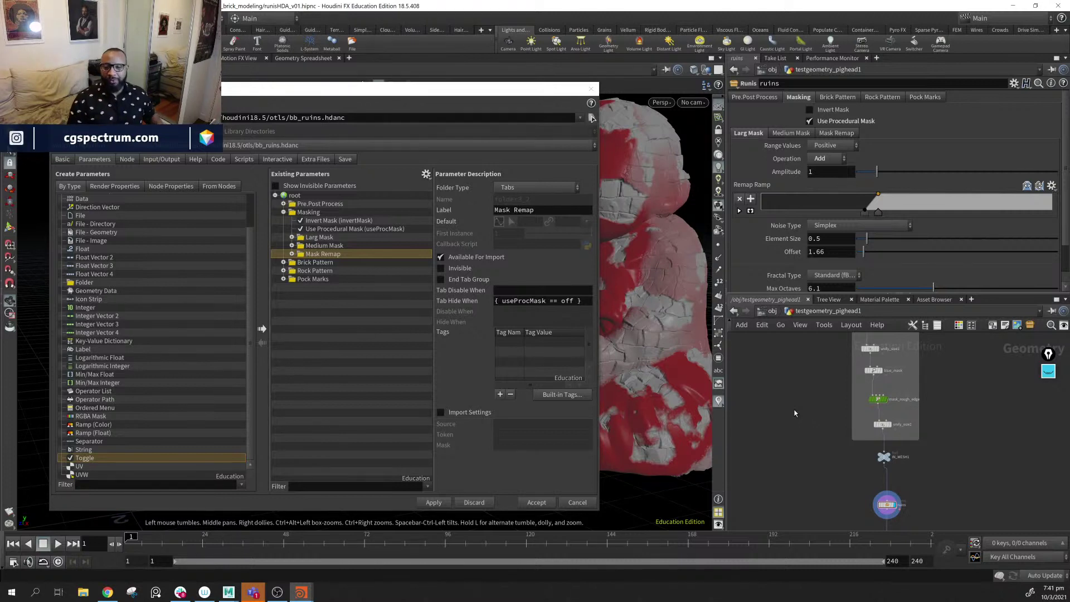
pyautogui.moveTo(991, 403); pyautogui.dragTo(994, 417, button='middle')
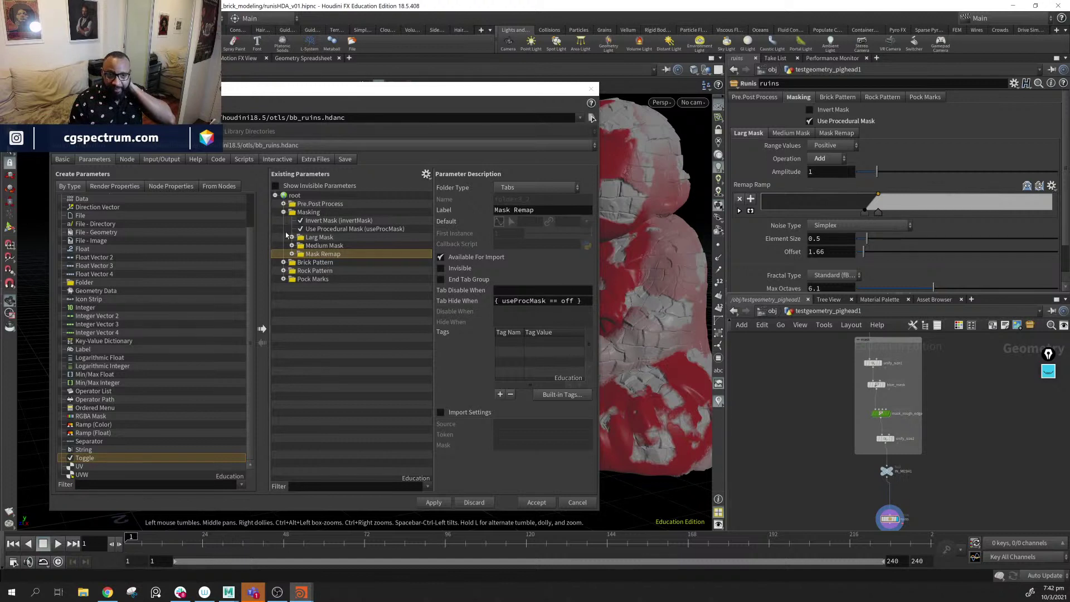
pyautogui.click(286, 213)
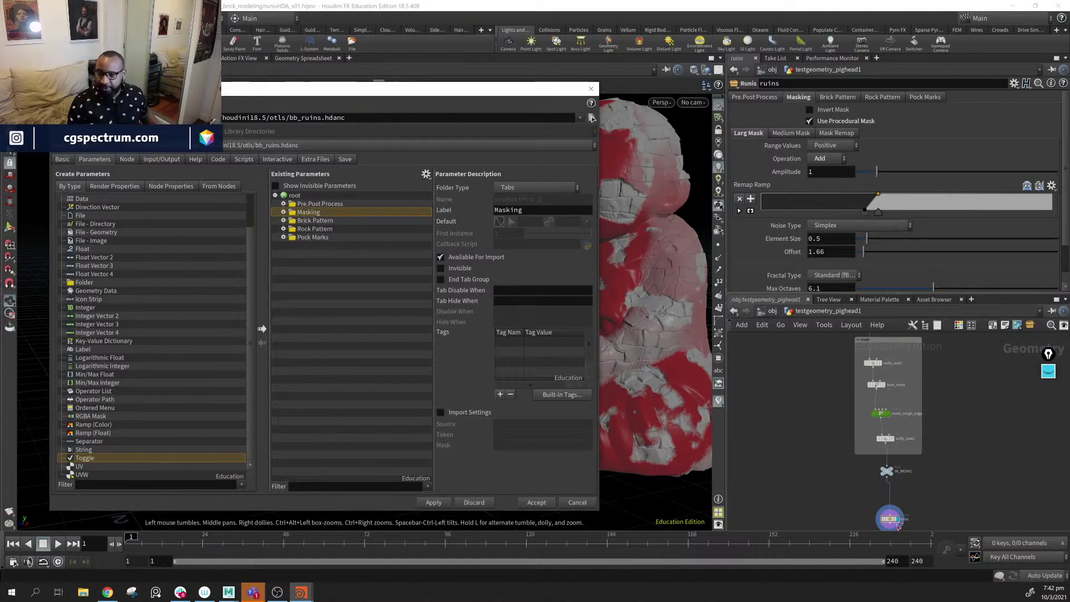
# - Enter the ruins asset's network and review the use_prc_mask switch and the brik_pre_deflate and base_pre_inflate peak nodes
pyautogui.moveTo(951, 504); pyautogui.dragTo(950, 445, button='middle')
pyautogui.doubleClick(888, 462)
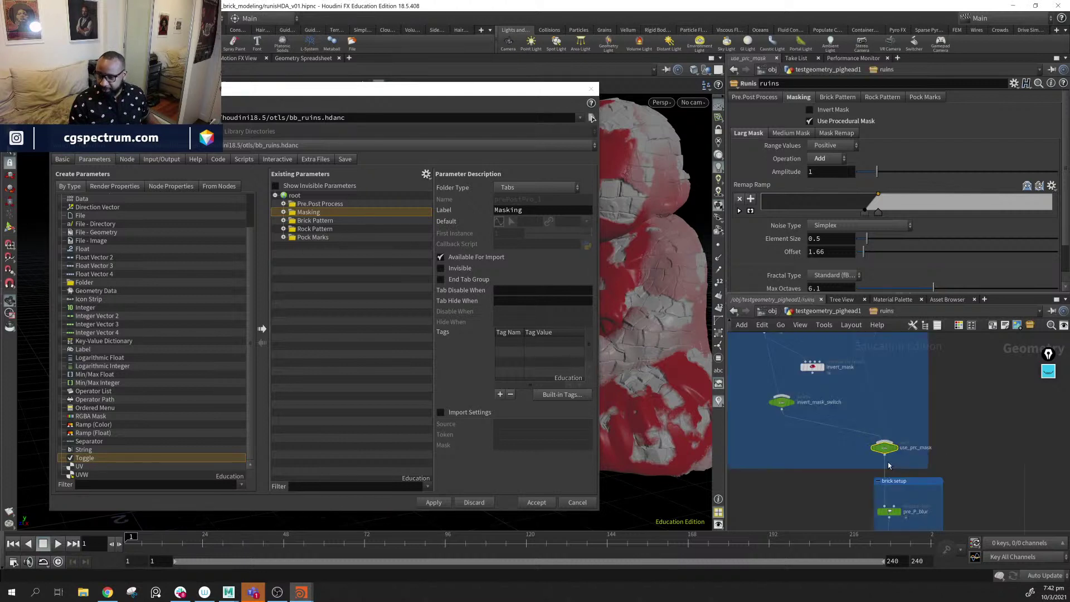
pyautogui.click(886, 447)
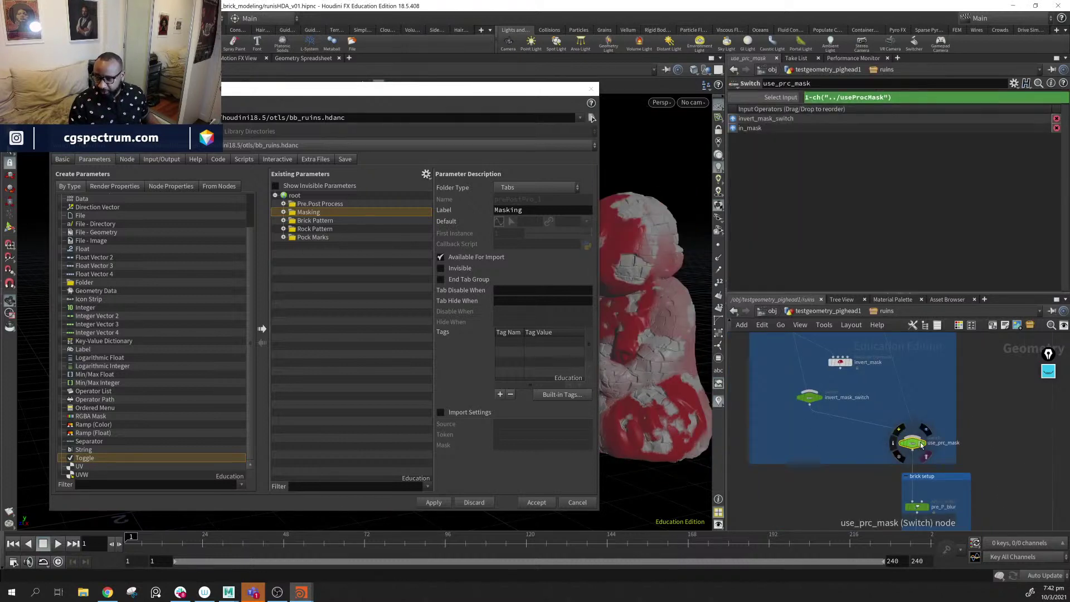
pyautogui.scroll(3, 794, 390)
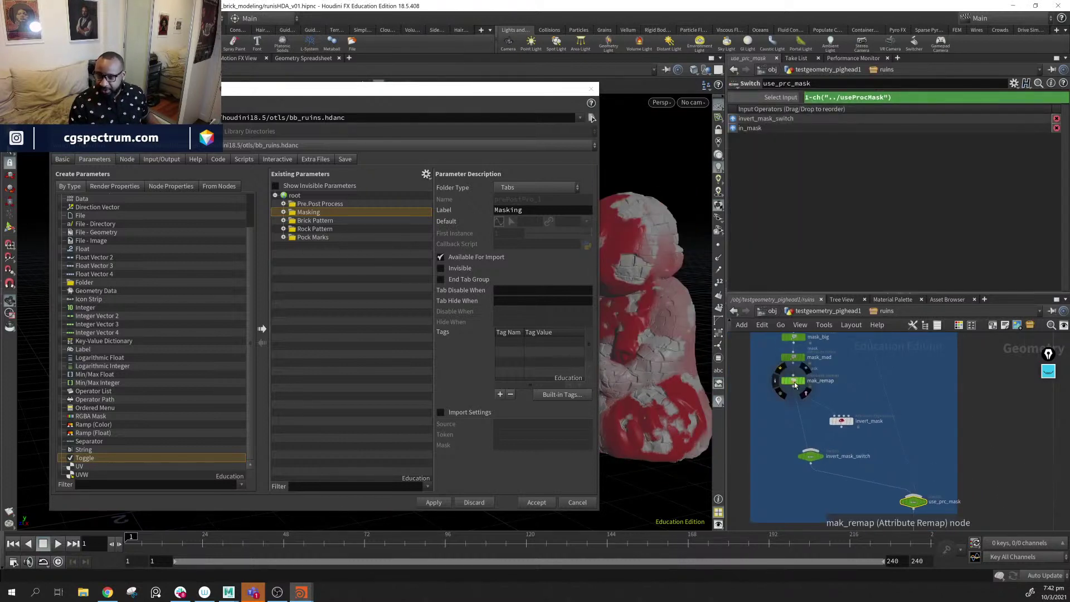
pyautogui.scroll(3, 796, 385)
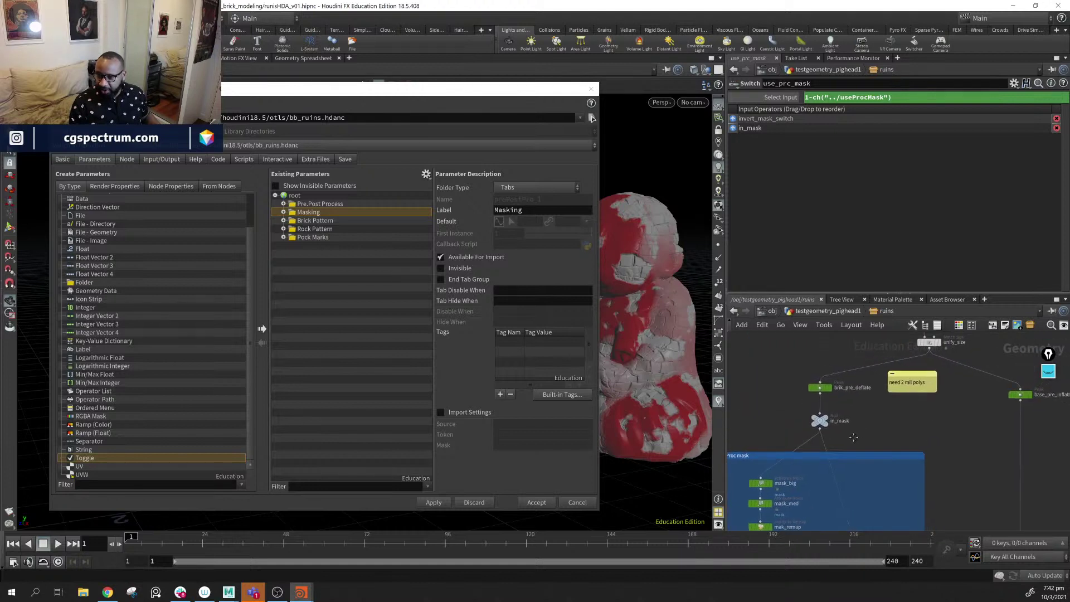
pyautogui.scroll(1, 1013, 413)
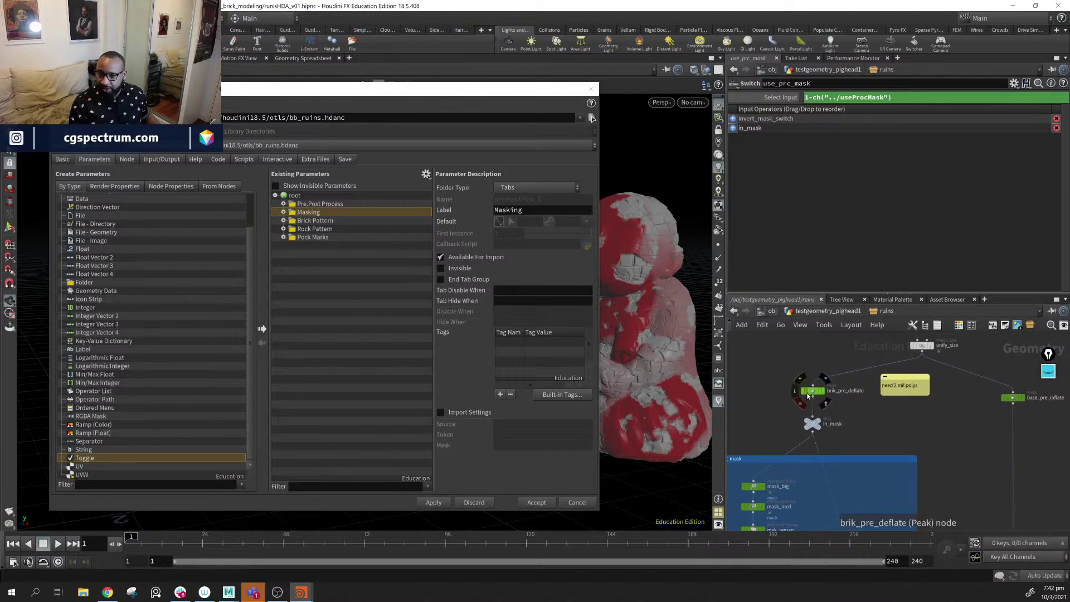
pyautogui.click(813, 390)
pyautogui.click(1013, 398)
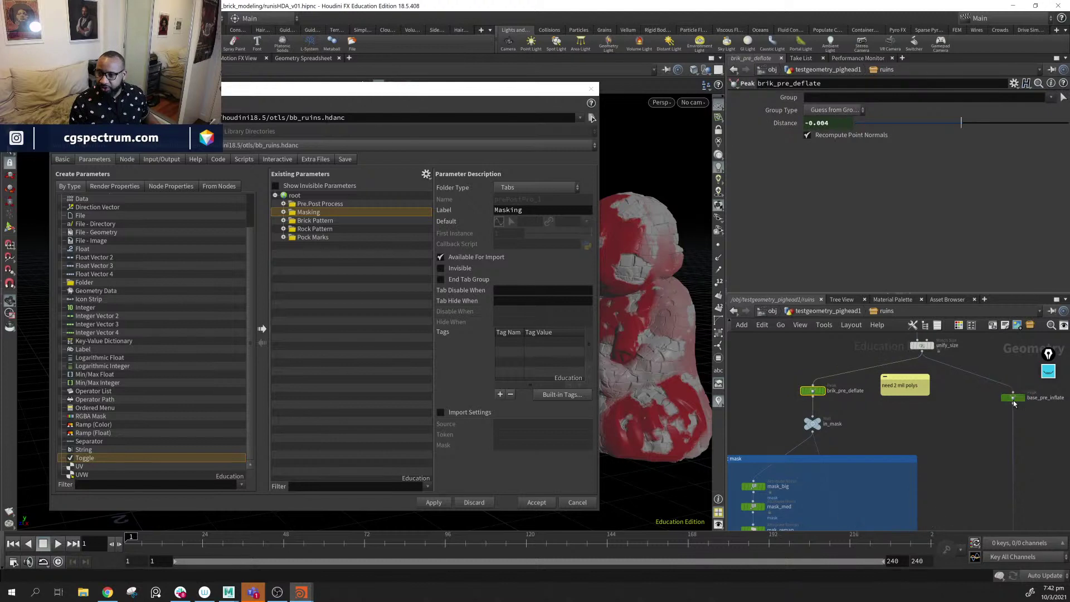
pyautogui.scroll(-4, 938, 344)
pyautogui.scroll(1, 912, 413)
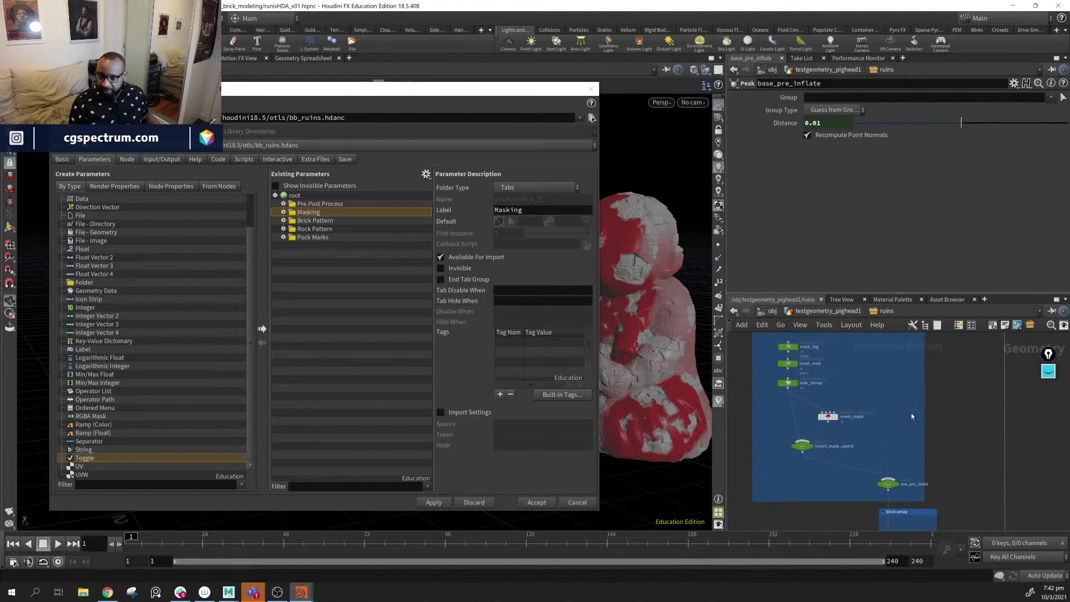
# - Review the mask chain's mask_big, mask_med and mak_remap settings, plus the invert_mask_switch and use_prc_mask input expressions
pyautogui.click(787, 346)
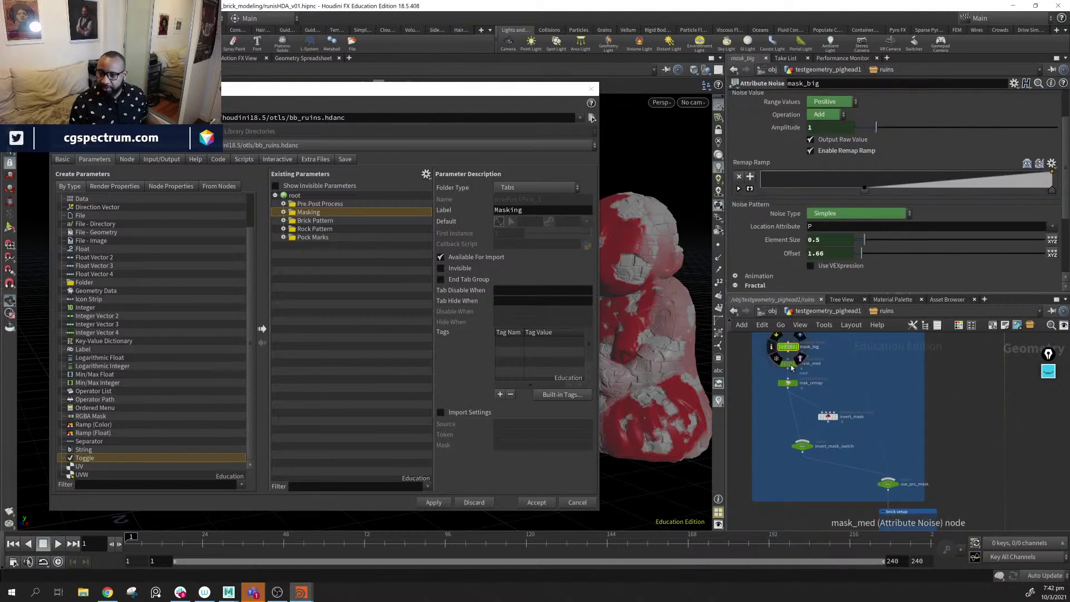
pyautogui.click(789, 364)
pyautogui.click(787, 385)
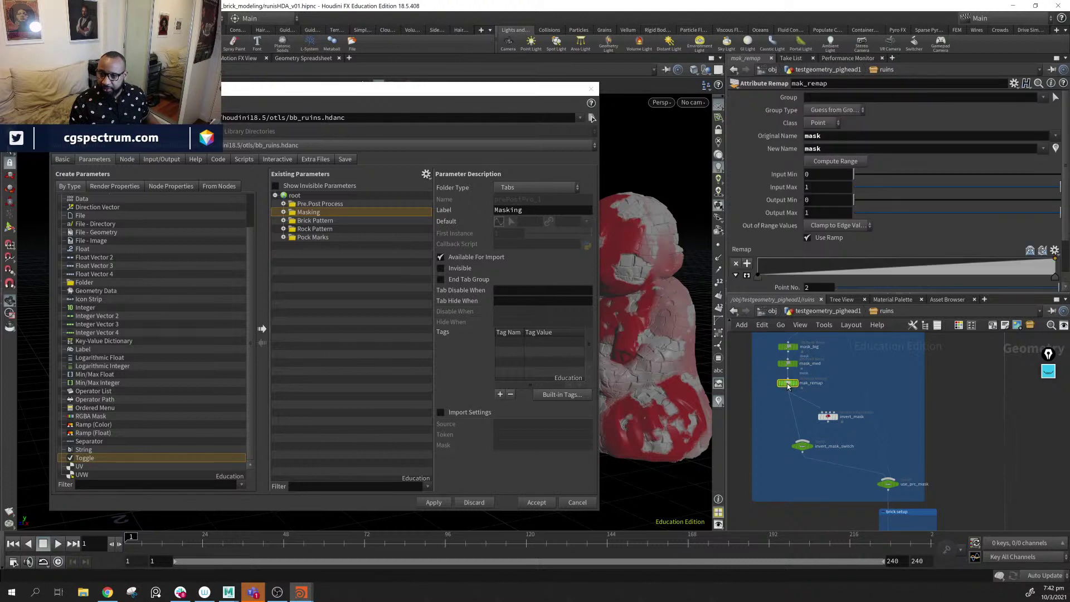
pyautogui.scroll(-1, 794, 392)
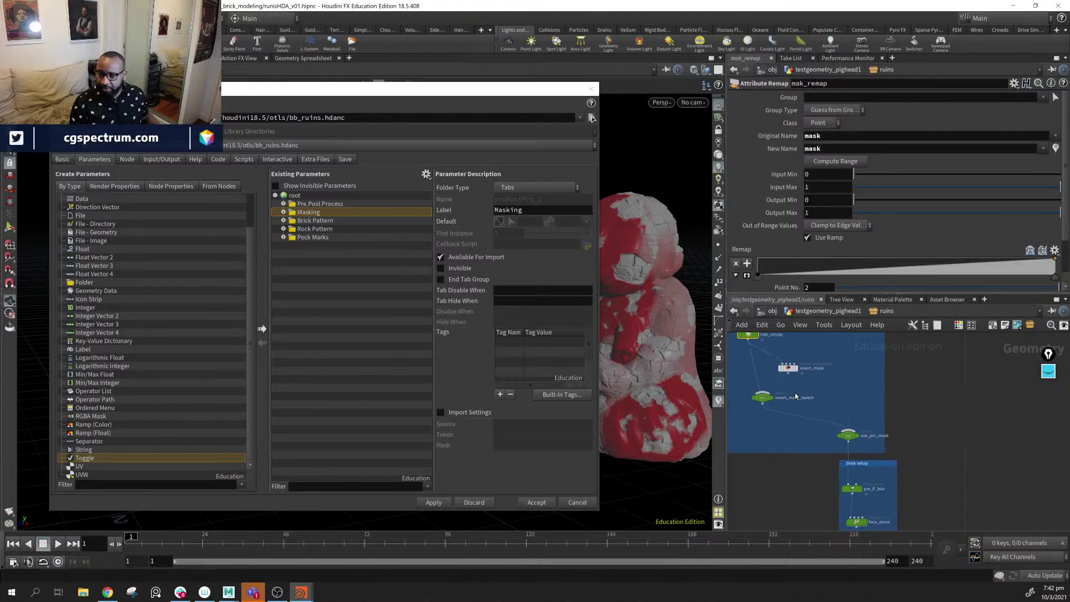
pyautogui.click(764, 399)
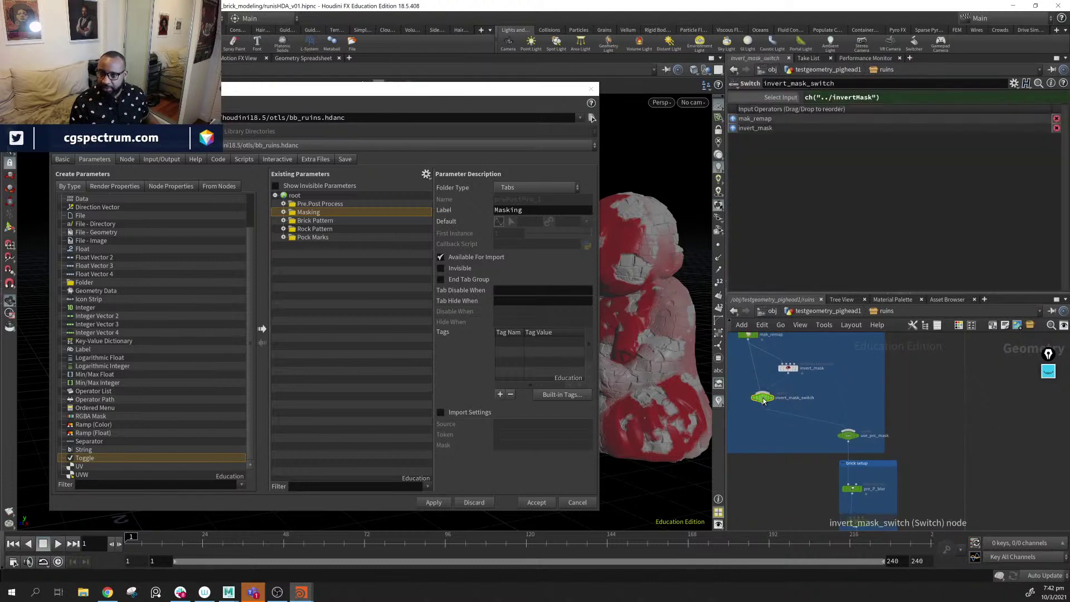
pyautogui.click(848, 437)
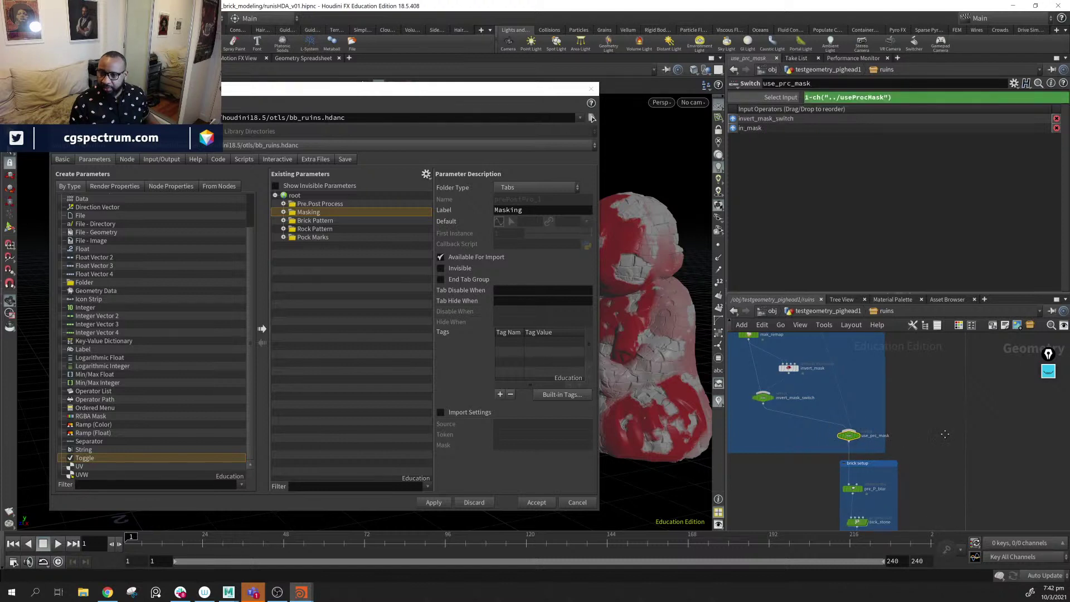
# - Review the settings of the pre_P_blur and bick_stone nodes in the brick setup group
pyautogui.scroll(-1, 852, 432)
pyautogui.click(854, 425)
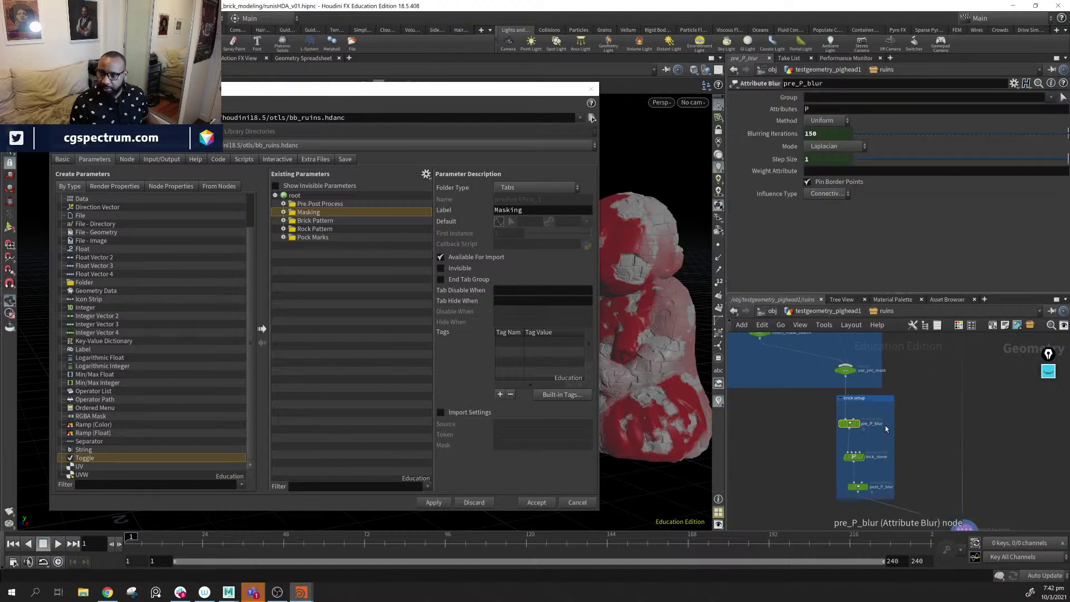
pyautogui.scroll(-1, 841, 415)
pyautogui.click(836, 406)
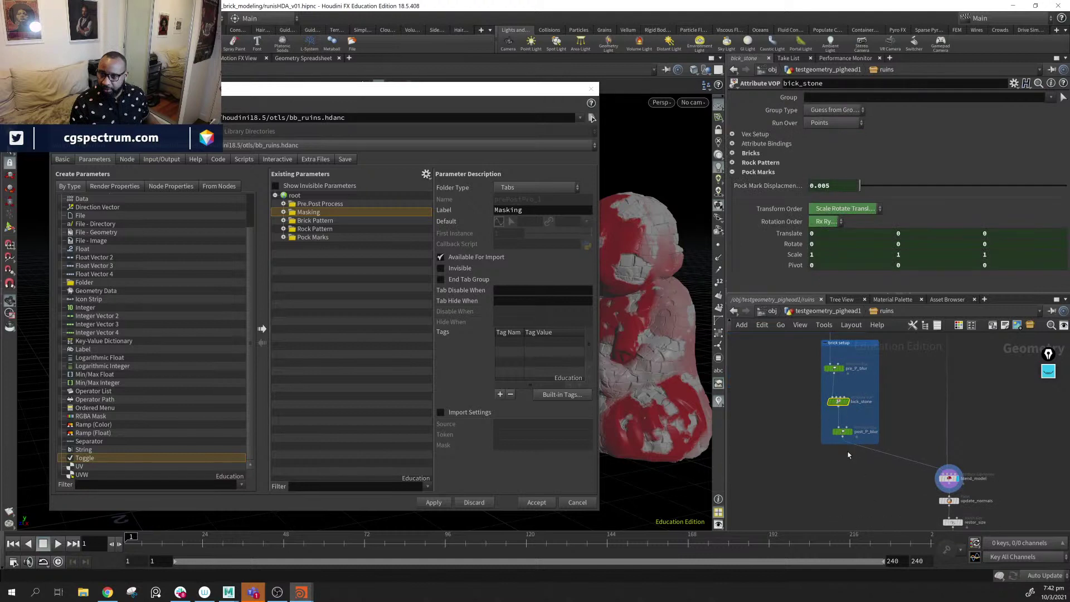
# - Review the post_P_blur node's settings in the brick setup group and the nodes that follow it
pyautogui.click(844, 433)
pyautogui.scroll(-2, 892, 413)
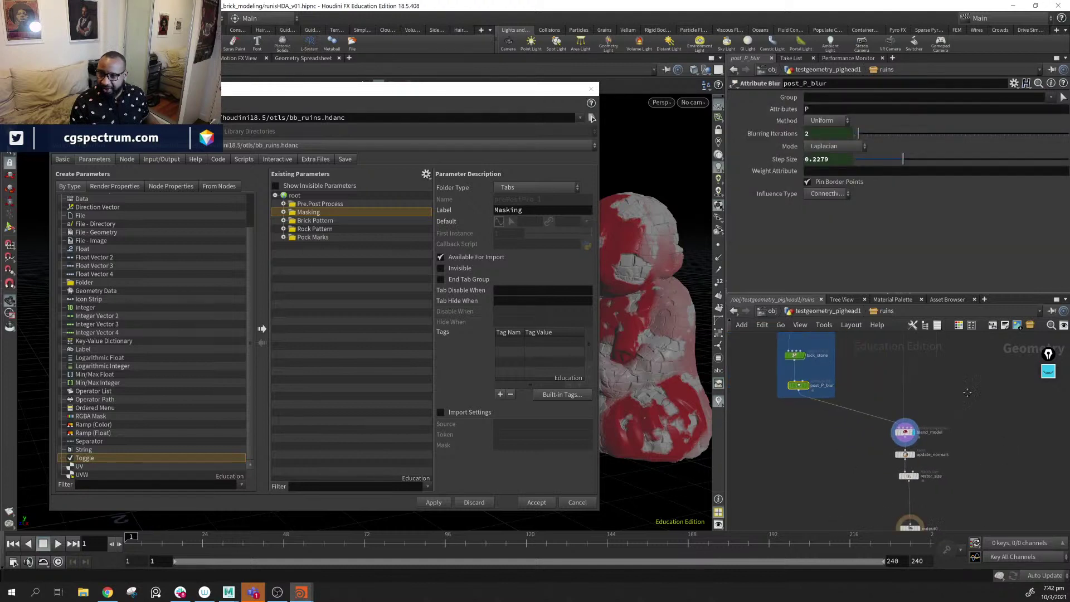
pyautogui.scroll(2, 923, 388)
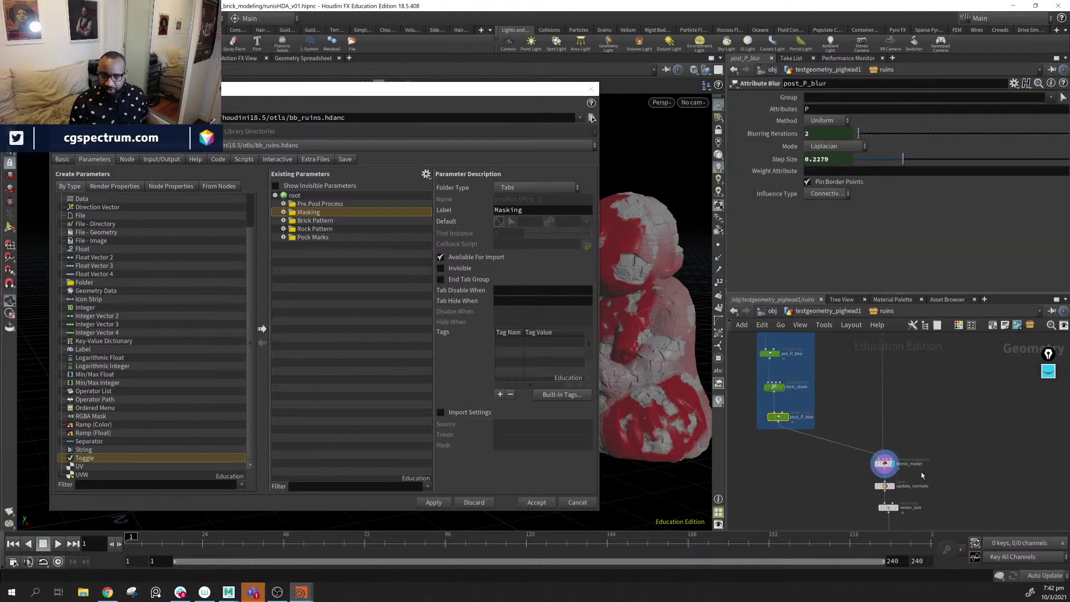
pyautogui.moveTo(639, 322); pyautogui.dragTo(660, 158)
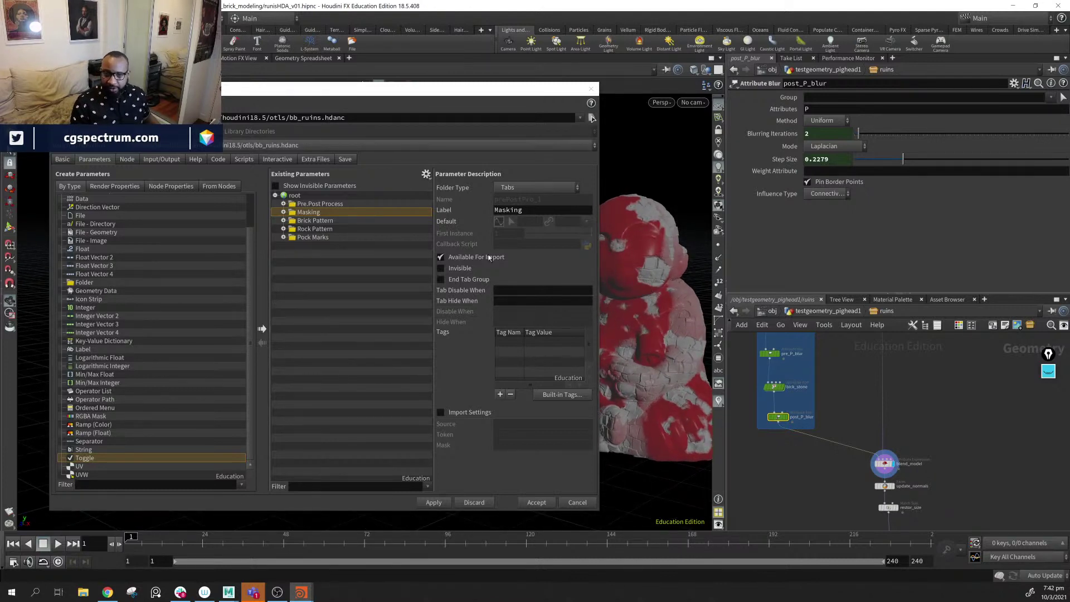
# - Accept the ruins asset's type property changes and return to the testgeometry_pighead1 network
pyautogui.click(534, 504)
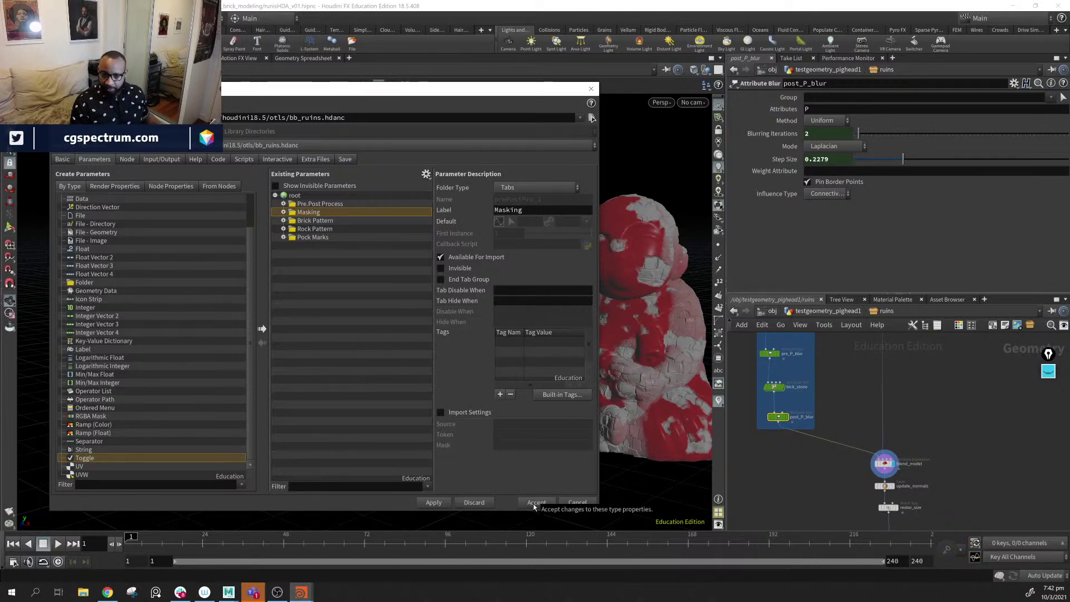
pyautogui.click(535, 502)
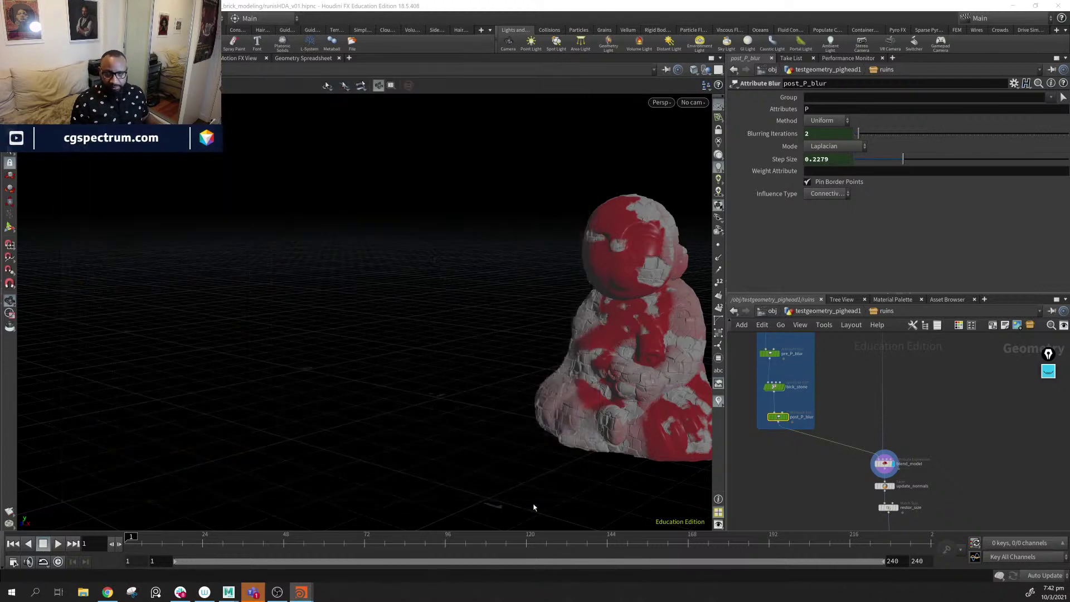
pyautogui.moveTo(586, 328); pyautogui.dragTo(443, 337, button='middle')
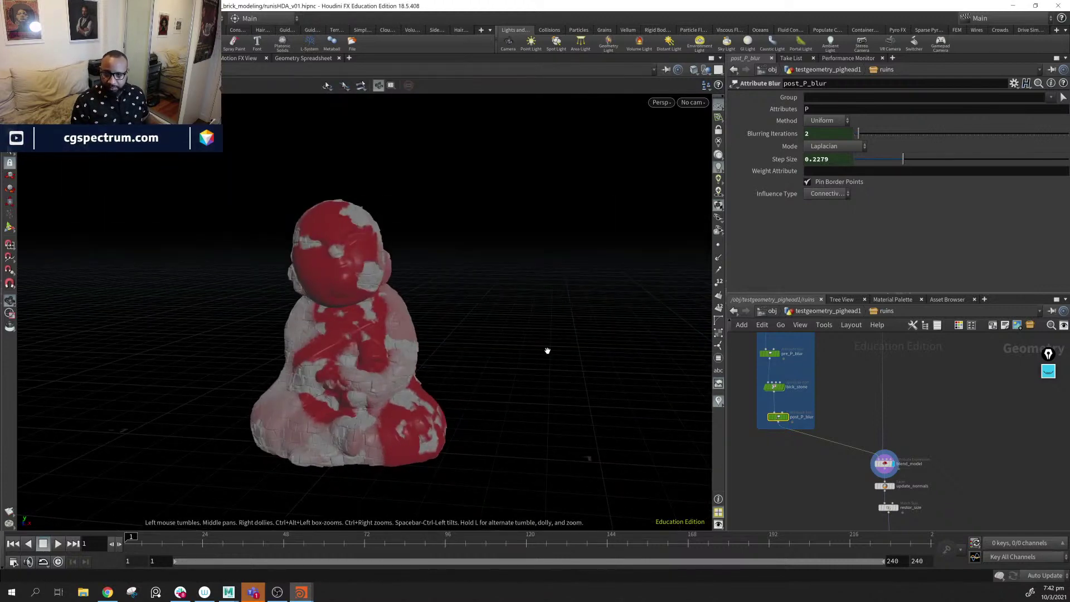
pyautogui.click(807, 312)
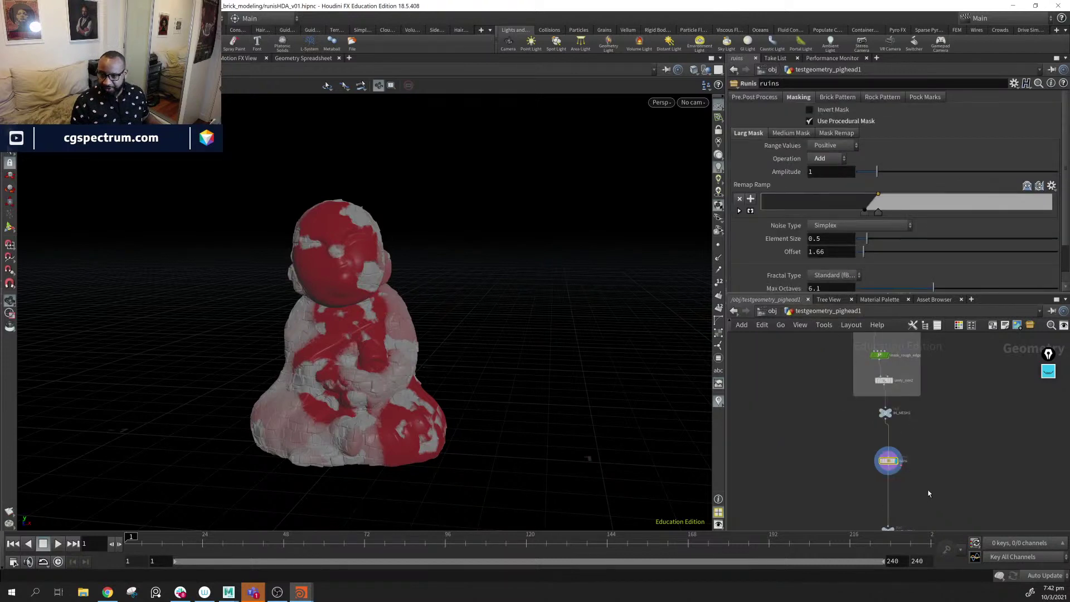
# - Lock the ruins asset by matching it to its current definition
pyautogui.moveTo(928, 494)
pyautogui.mouseDown(button='middle')
pyautogui.moveTo(847, 530)
pyautogui.moveTo(869, 406)
pyautogui.mouseUp(button='middle')
pyautogui.scroll(3, 798, 456)
pyautogui.moveTo(886, 401); pyautogui.dragTo(695, 486)
pyautogui.moveTo(852, 464); pyautogui.dragTo(910, 437, button='middle')
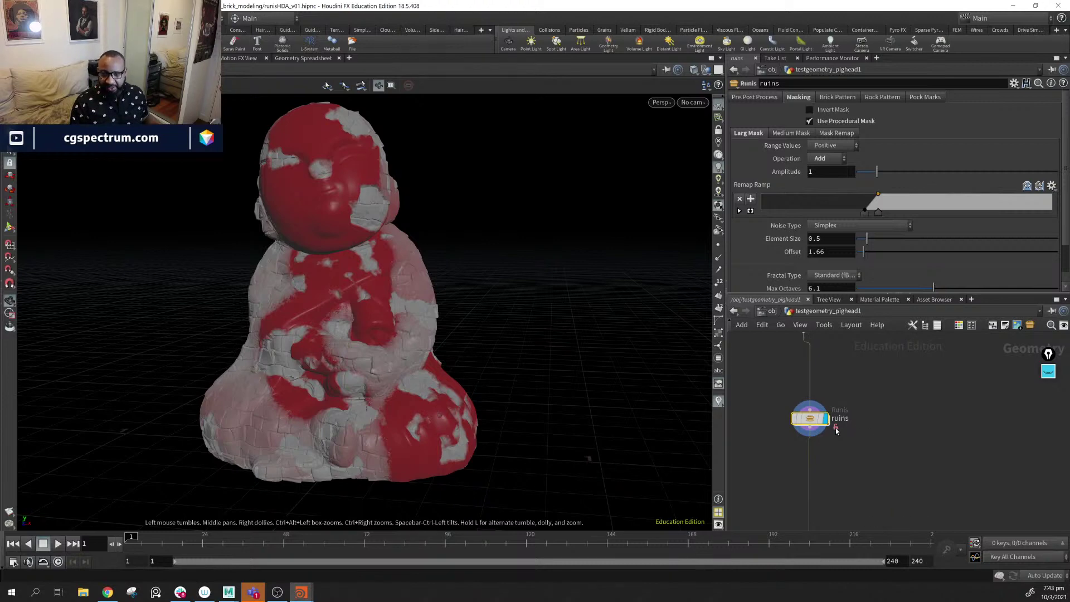
pyautogui.moveTo(810, 418); pyautogui.dragTo(795, 406)
pyautogui.moveTo(370, 363); pyautogui.dragTo(607, 375)
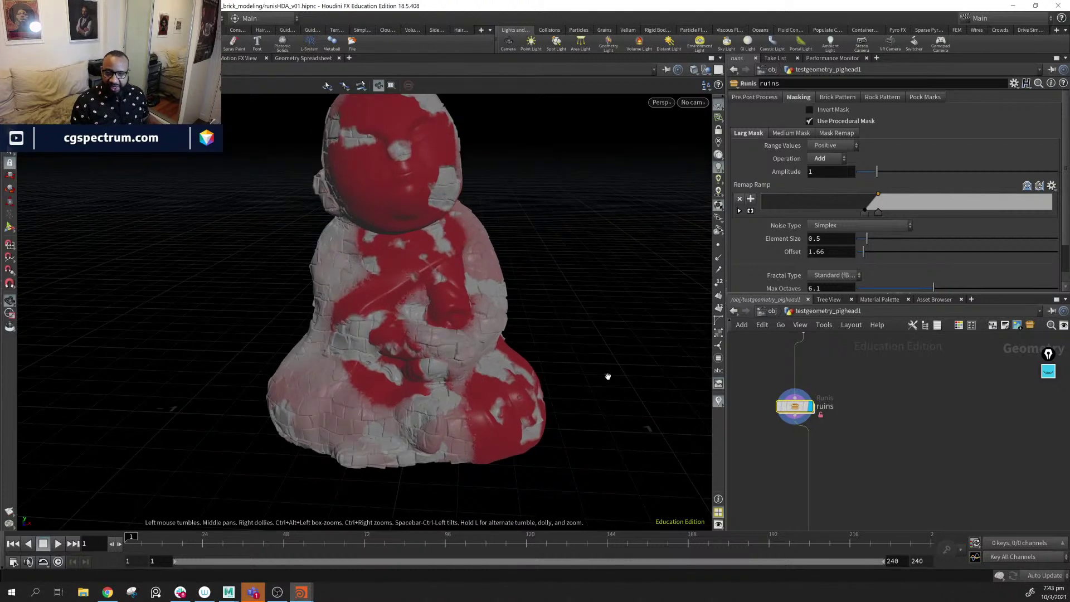
pyautogui.moveTo(566, 346); pyautogui.dragTo(527, 367)
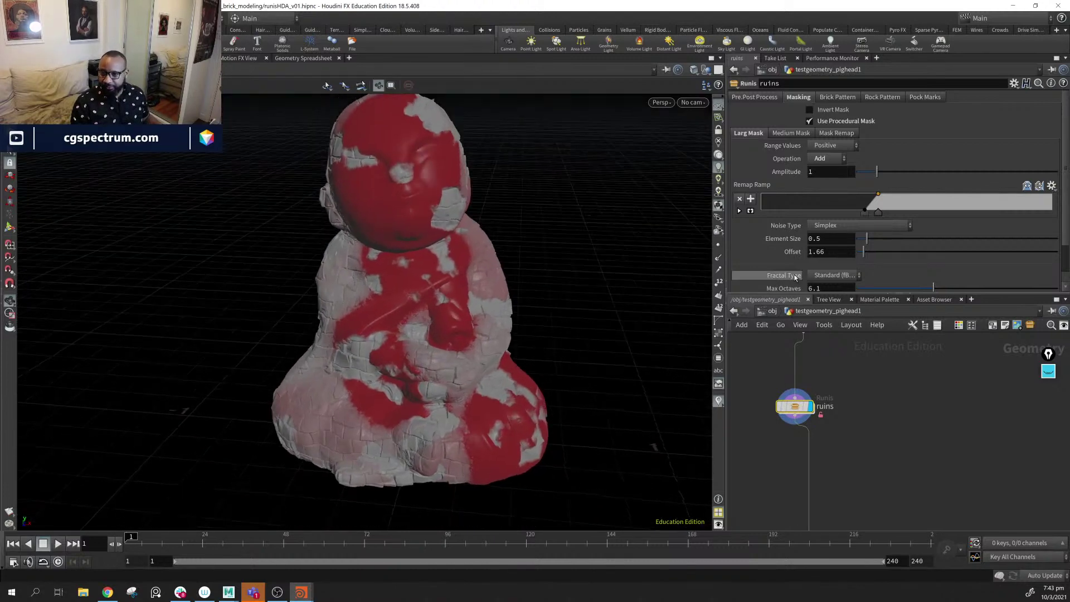
pyautogui.rightClick(797, 408)
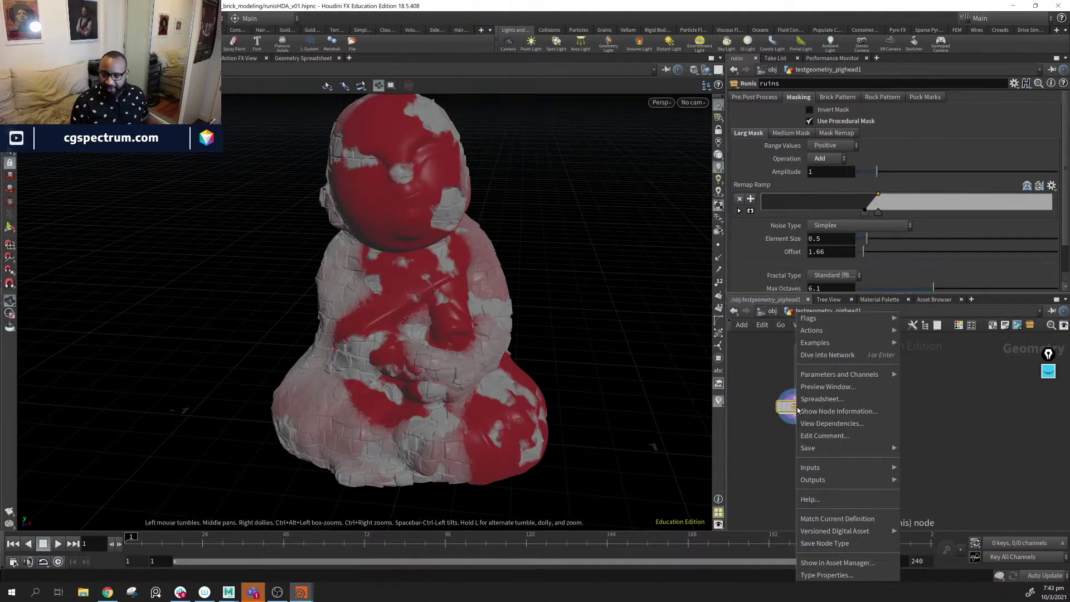
pyautogui.click(864, 519)
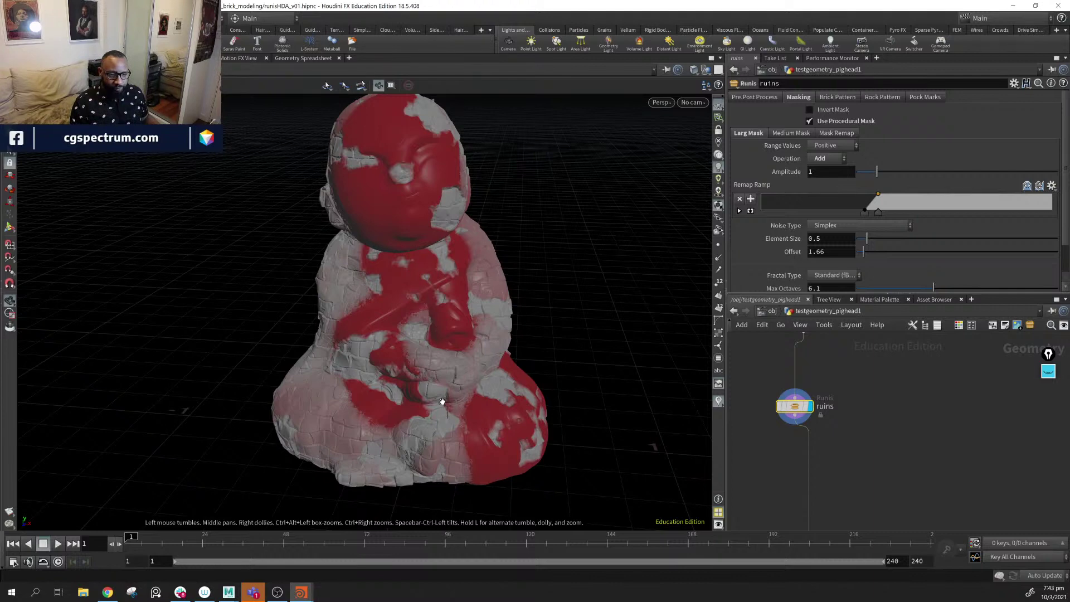
# - Enter the blue_mask blur node, examine its internal network as an example of a built-in asset, and return to testgeometry_pighead1
pyautogui.moveTo(503, 340); pyautogui.dragTo(491, 401)
pyautogui.moveTo(876, 423); pyautogui.dragTo(917, 510, button='middle')
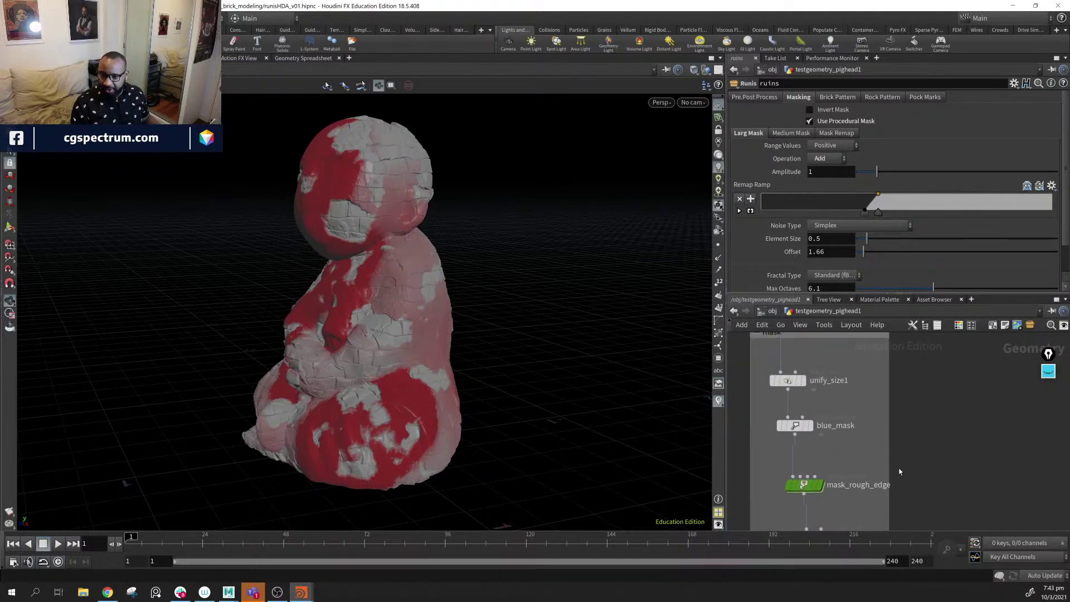
pyautogui.moveTo(806, 468)
pyautogui.mouseDown(button='middle')
pyautogui.moveTo(802, 373)
pyautogui.moveTo(802, 472)
pyautogui.mouseUp(button='middle')
pyautogui.doubleClick(788, 429)
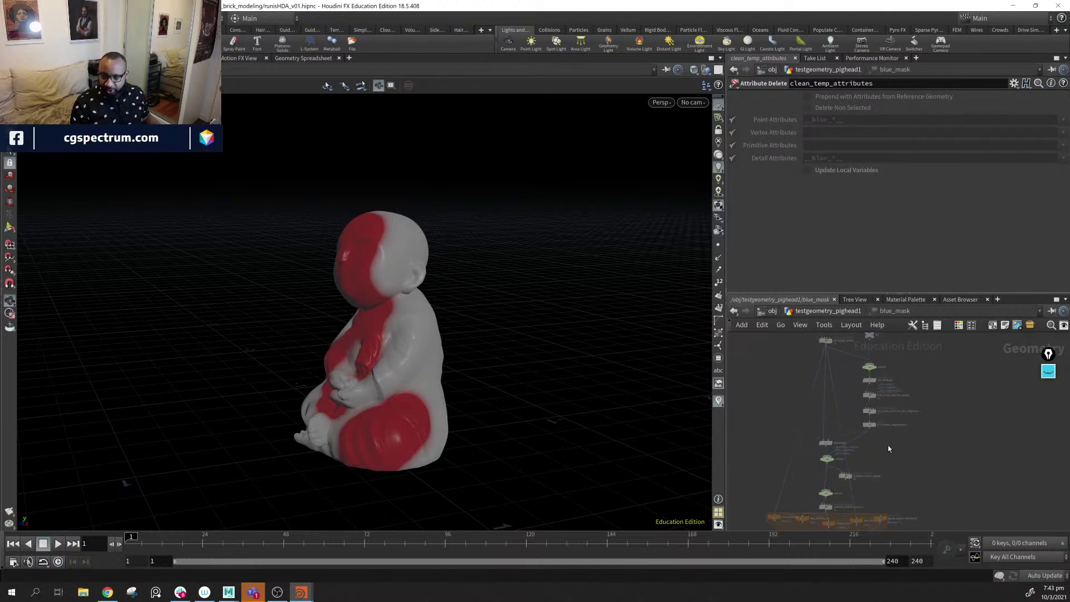
pyautogui.scroll(5, 888, 445)
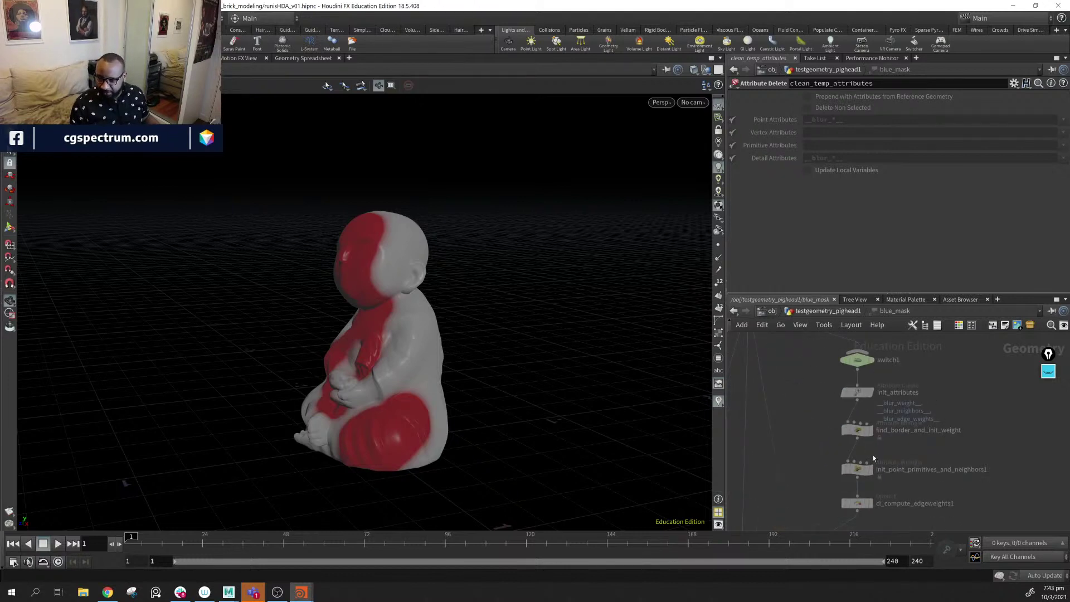
pyautogui.moveTo(874, 458); pyautogui.dragTo(882, 426, button='middle')
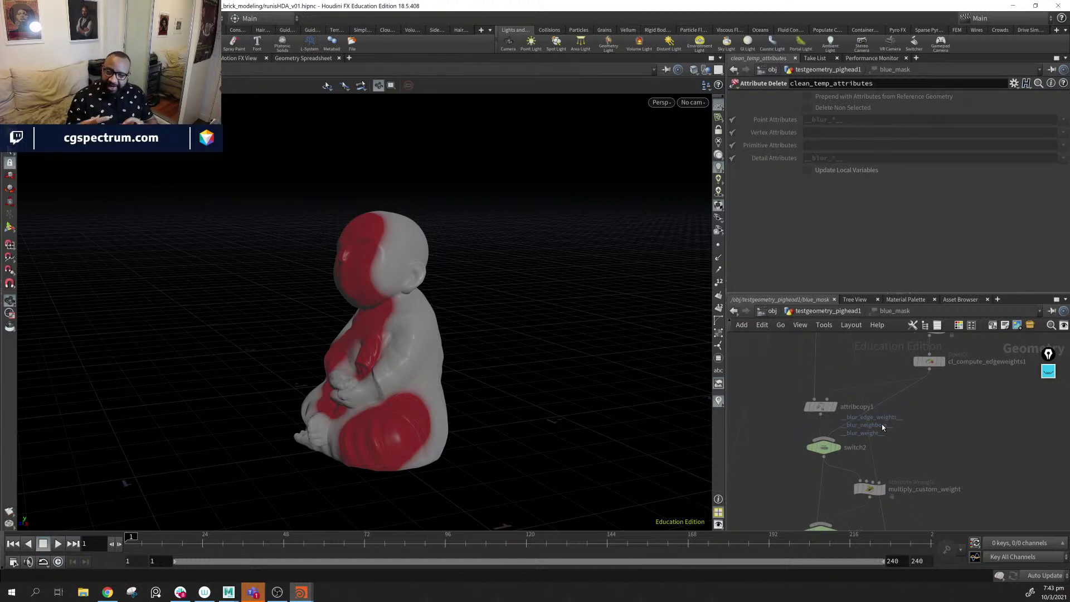
pyautogui.scroll(-5, 918, 470)
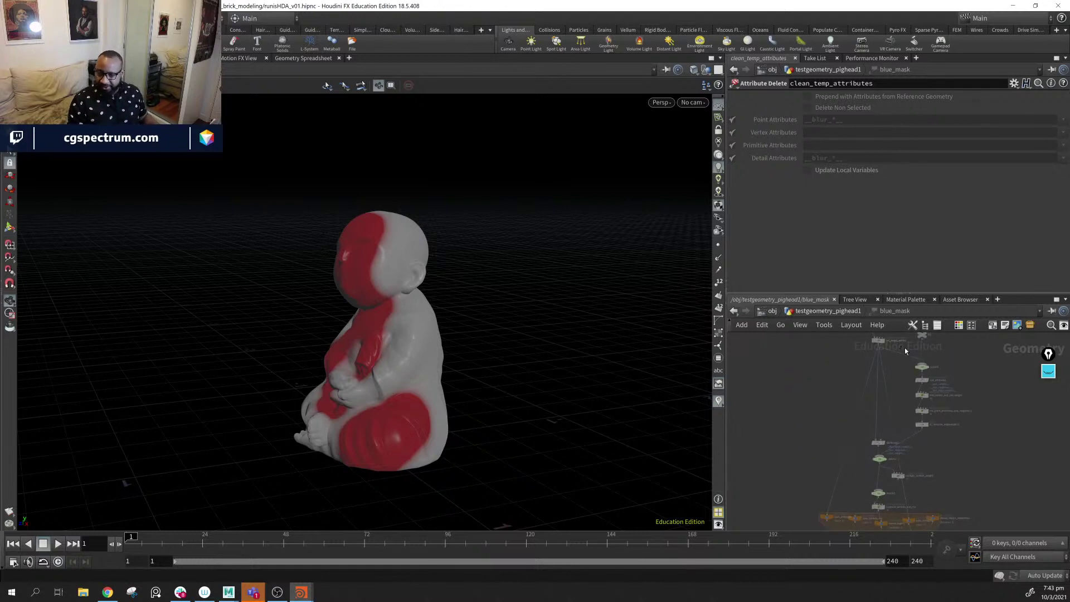
pyautogui.moveTo(931, 474); pyautogui.dragTo(909, 400, button='middle')
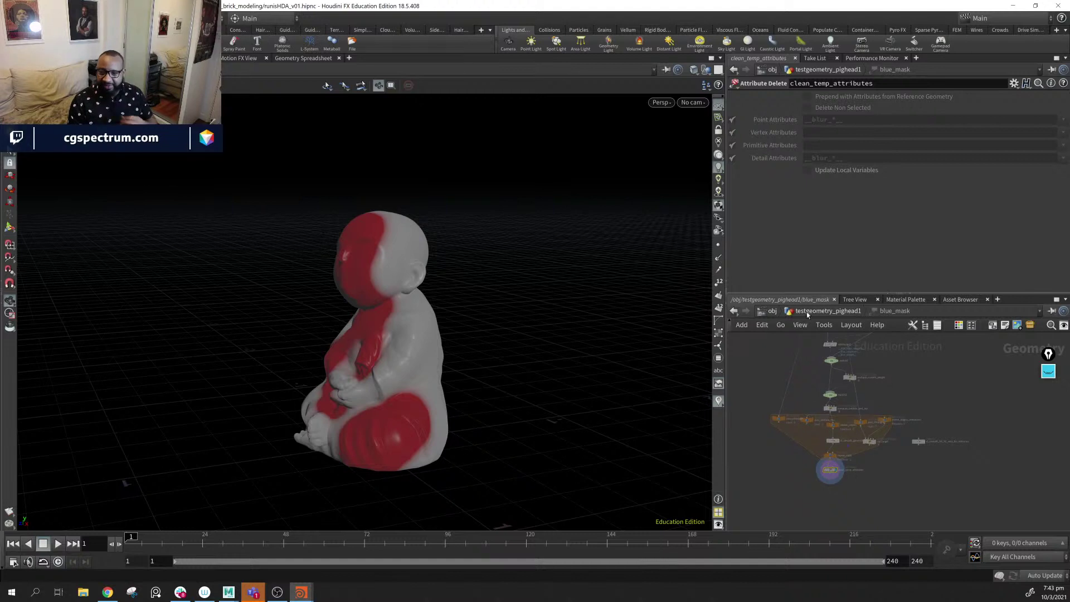
pyautogui.click(848, 311)
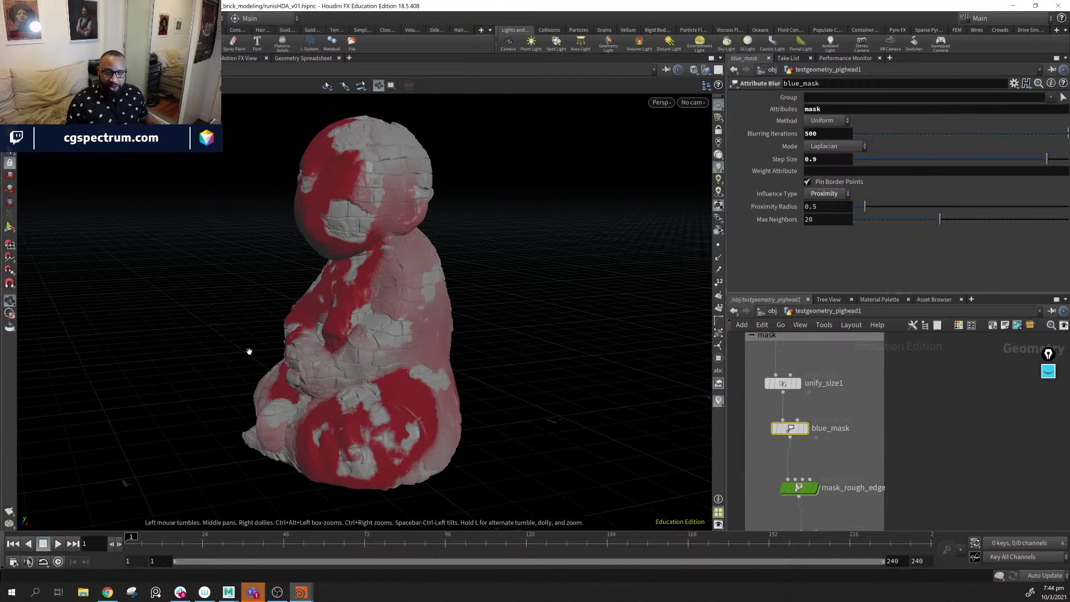
# - Select the ruins node and review its Pre.Post Process and Brick Pattern parameters
pyautogui.moveTo(248, 351); pyautogui.dragTo(606, 395)
pyautogui.moveTo(871, 510); pyautogui.dragTo(888, 373, button='middle')
pyautogui.moveTo(895, 471); pyautogui.dragTo(861, 334, button='middle')
pyautogui.click(795, 432)
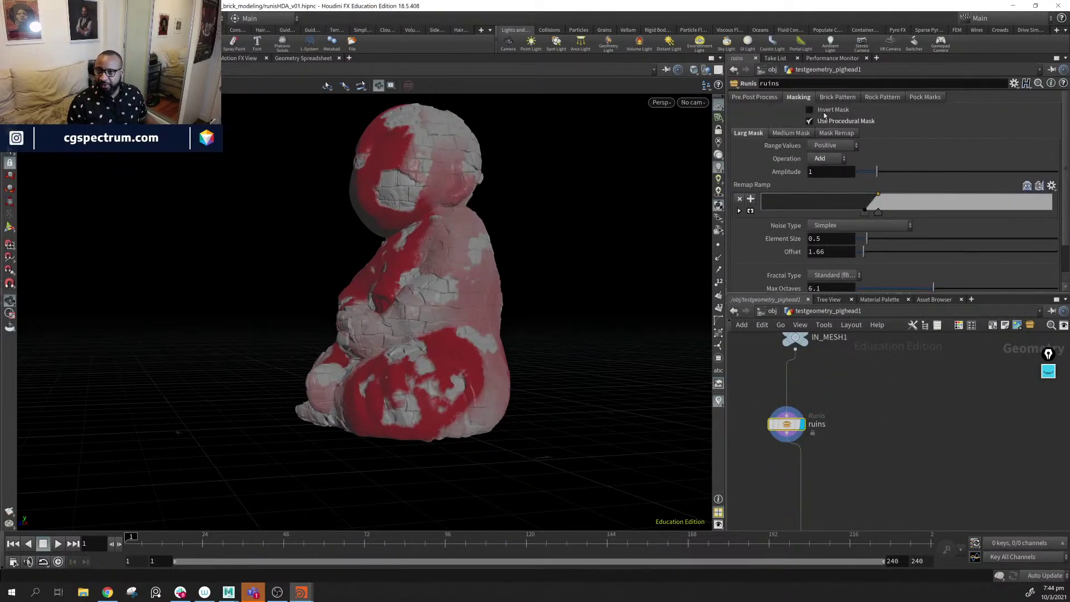
pyautogui.click(753, 99)
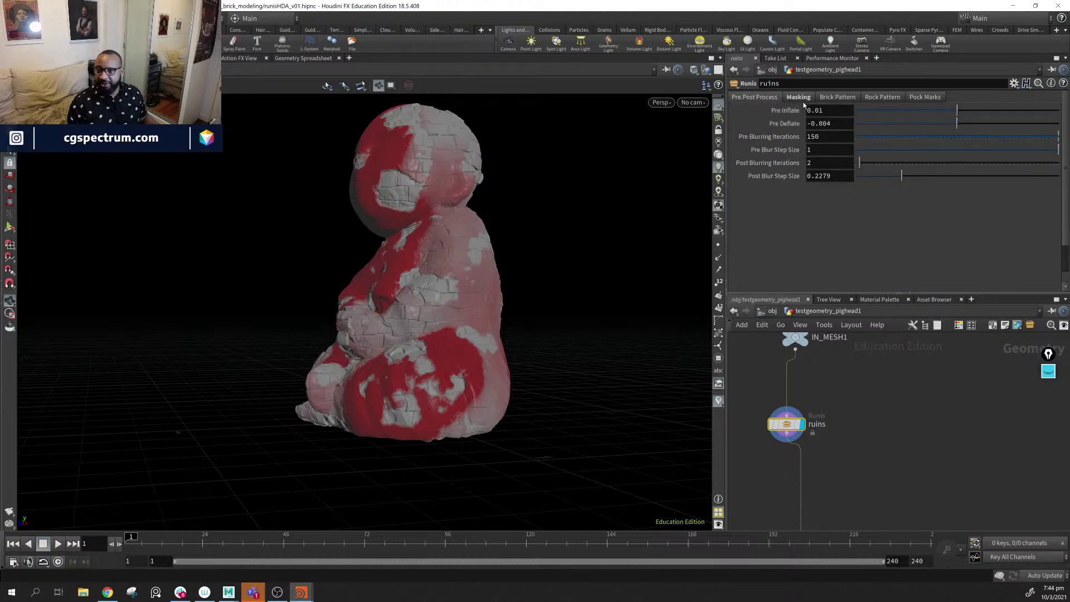
pyautogui.click(844, 98)
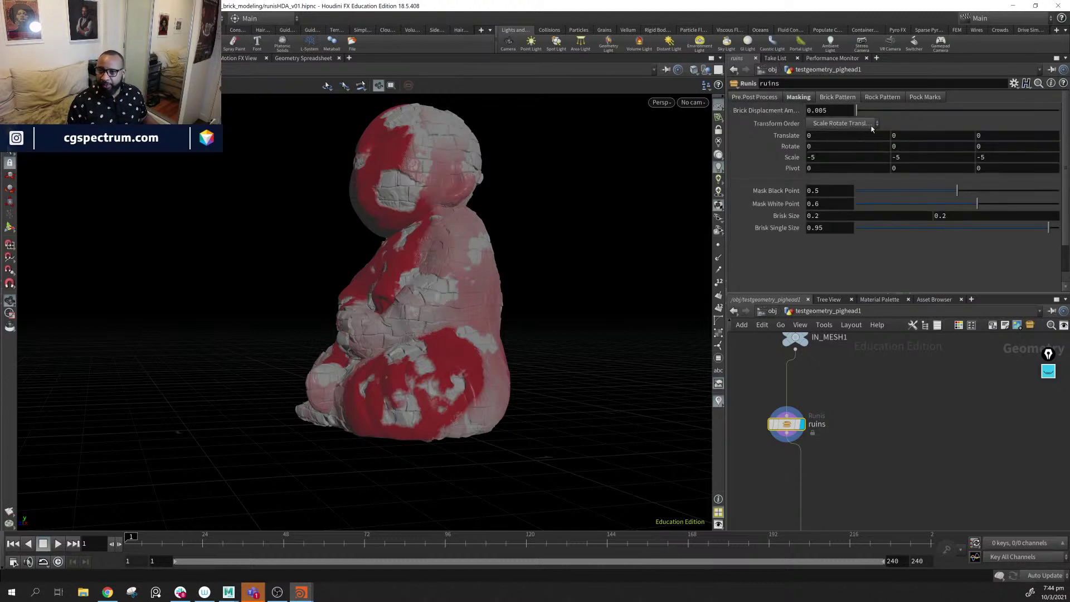
# - Inspect the bricked statue from several sides, temporarily turning off the red mask visualization and restoring it
pyautogui.keyDown('alt'); pyautogui.moveTo(478, 282); pyautogui.dragTo(595, 353); pyautogui.keyUp('alt')
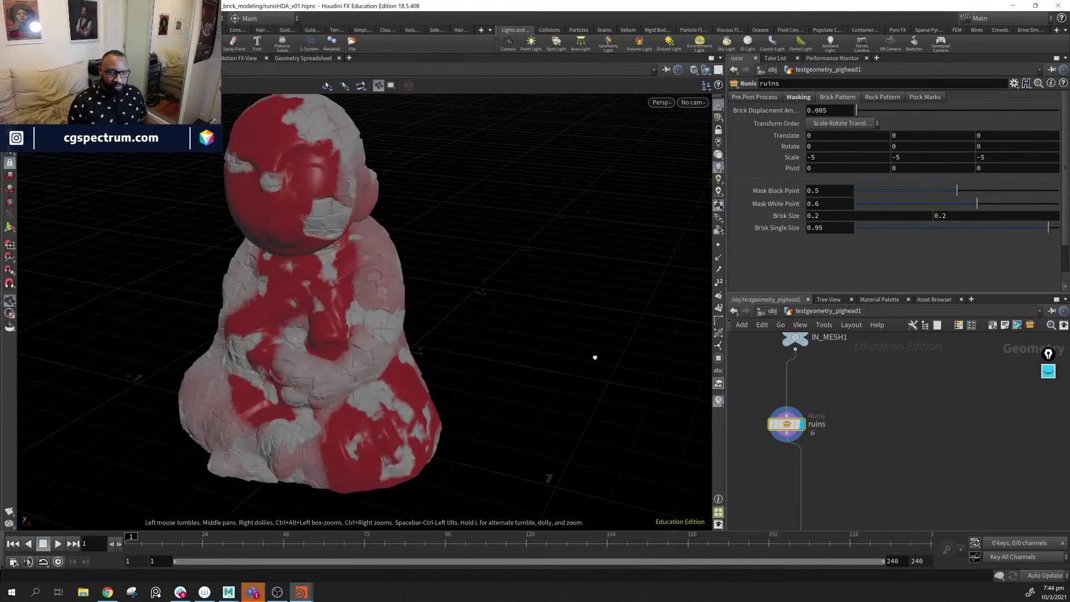
pyautogui.moveTo(884, 388); pyautogui.dragTo(942, 486, button='middle')
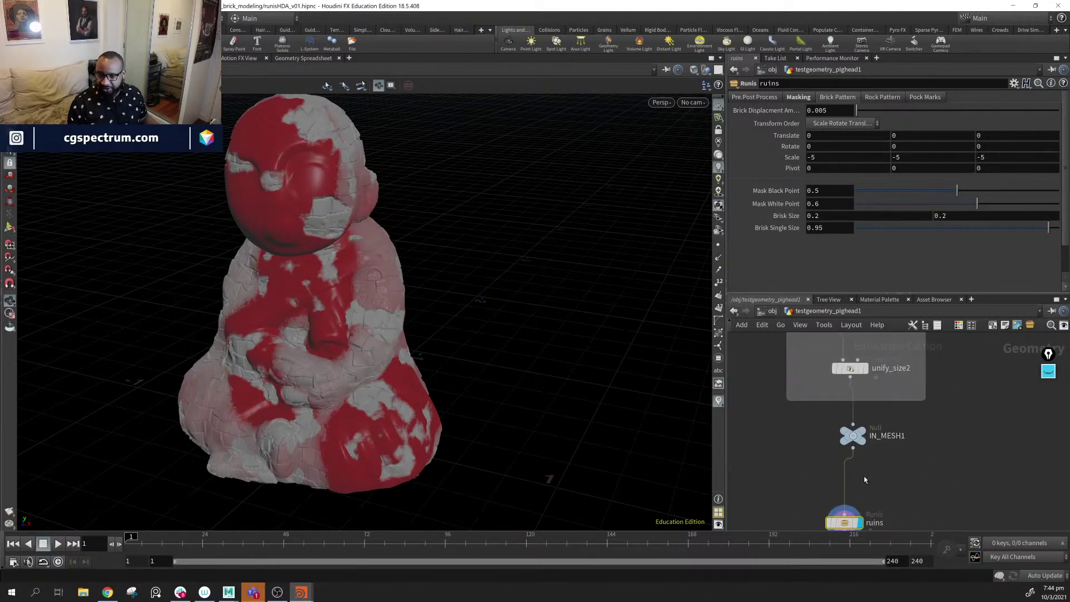
pyautogui.moveTo(864, 476); pyautogui.dragTo(869, 407, button='middle')
pyautogui.keyDown('alt'); pyautogui.moveTo(405, 286); pyautogui.dragTo(378, 315); pyautogui.keyUp('alt')
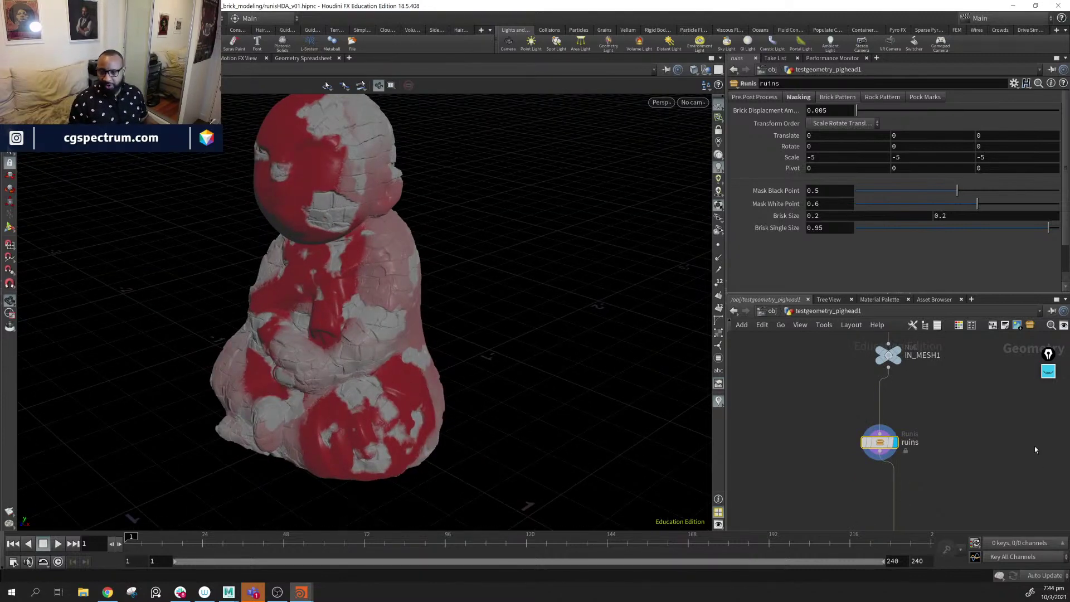
pyautogui.keyDown('alt'); pyautogui.moveTo(447, 275); pyautogui.dragTo(440, 202); pyautogui.keyUp('alt')
pyautogui.keyDown('alt'); pyautogui.moveTo(433, 276); pyautogui.dragTo(613, 425); pyautogui.keyUp('alt')
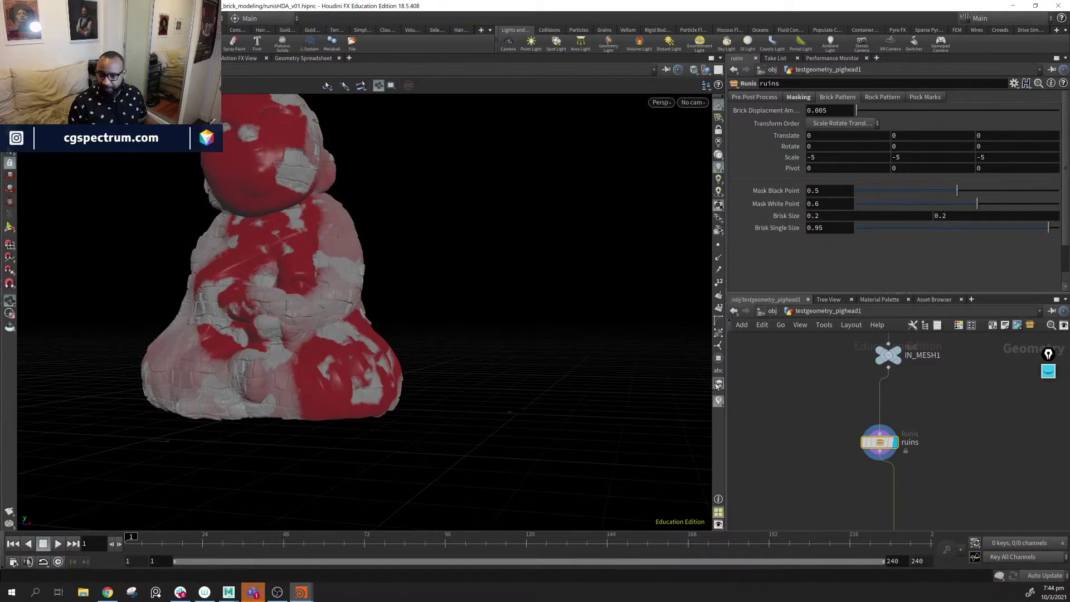
pyautogui.click(718, 400)
pyautogui.moveTo(344, 353); pyautogui.dragTo(425, 352)
pyautogui.moveTo(934, 498); pyautogui.dragTo(900, 477, button='middle')
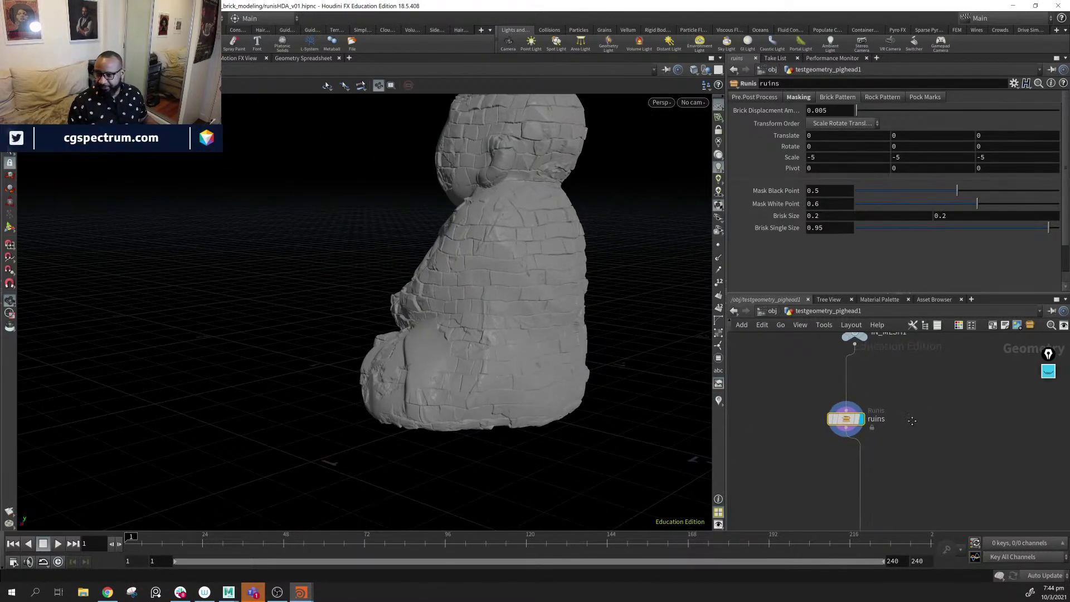
pyautogui.moveTo(616, 396)
pyautogui.mouseDown()
pyautogui.moveTo(484, 355)
pyautogui.moveTo(424, 360)
pyautogui.moveTo(618, 382)
pyautogui.mouseUp()
pyautogui.click(718, 400)
pyautogui.moveTo(466, 294); pyautogui.dragTo(523, 298)
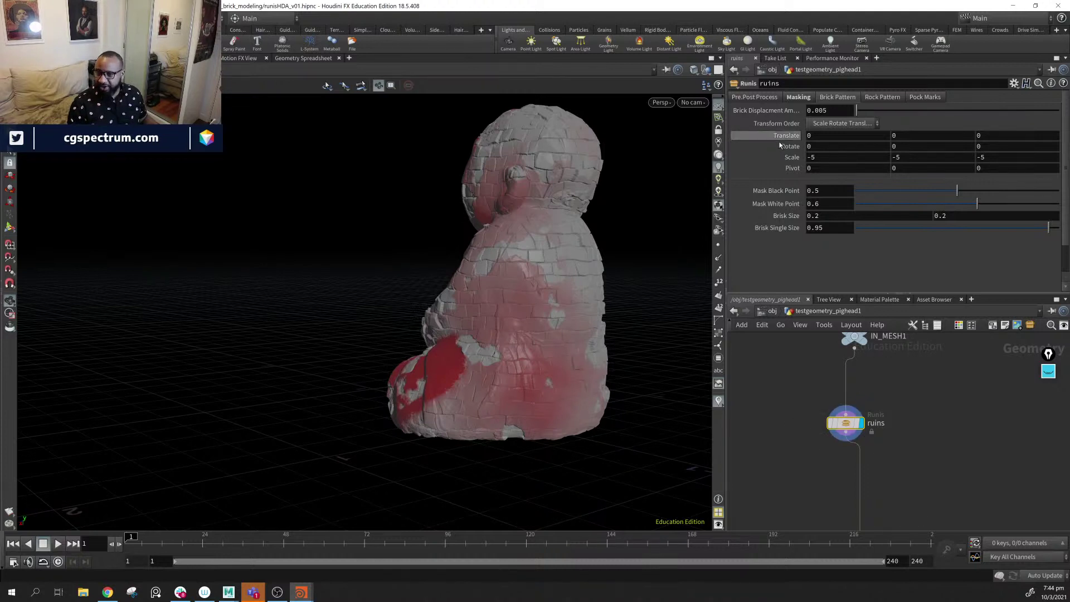
# - Tighten the ruins Mask Remap ramp by moving point 1 to position 0.396932 and point 2 to position 0.526366
pyautogui.click(805, 98)
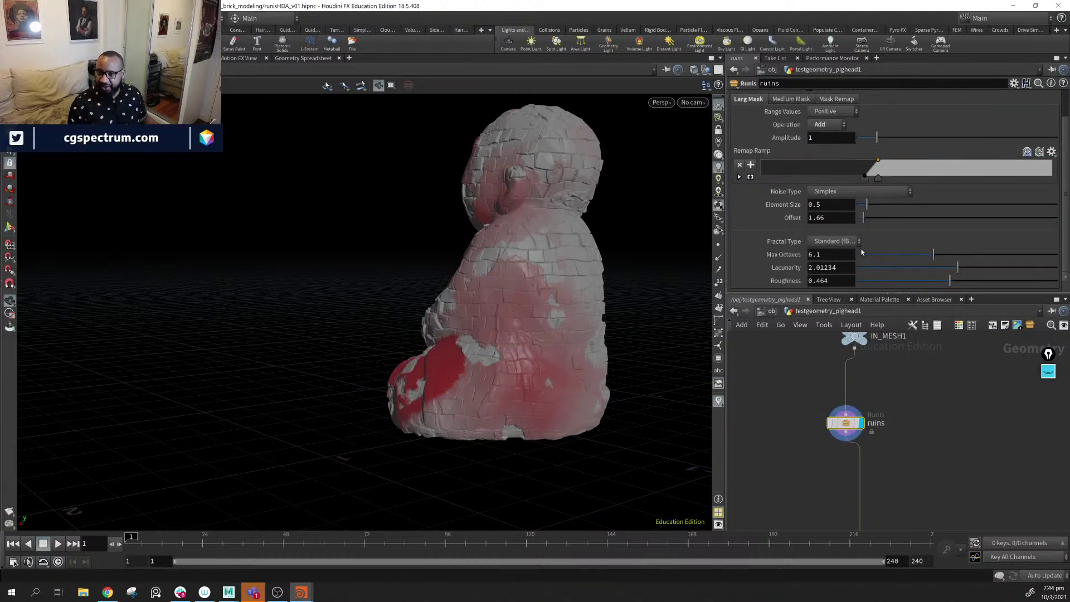
pyautogui.scroll(-3, 836, 116)
pyautogui.scroll(1, 836, 116)
pyautogui.click(838, 119)
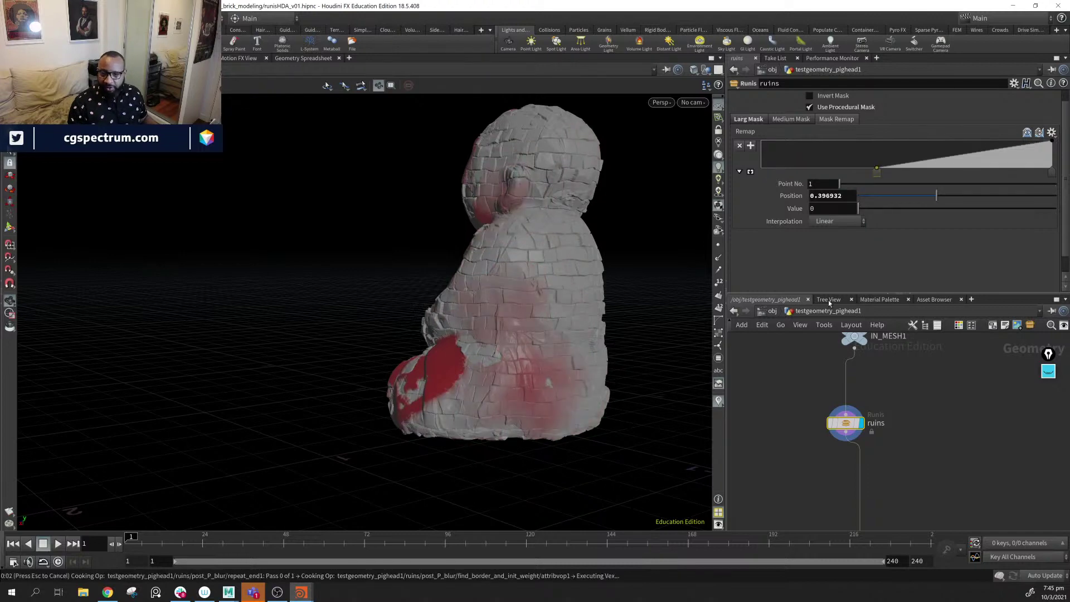
pyautogui.moveTo(435, 301); pyautogui.dragTo(423, 329)
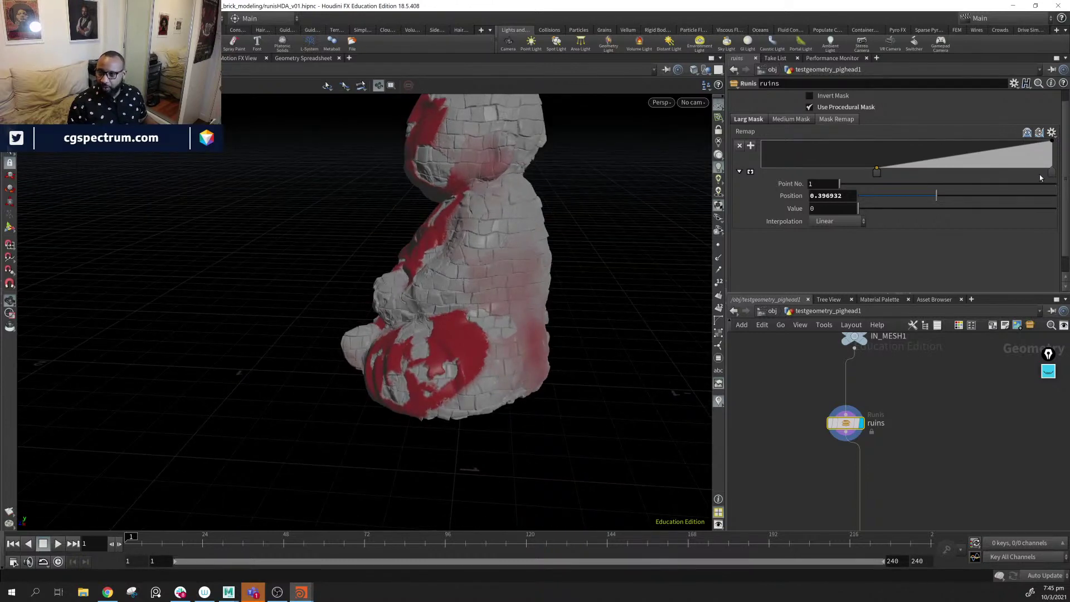
pyautogui.moveTo(1051, 172); pyautogui.dragTo(1047, 172)
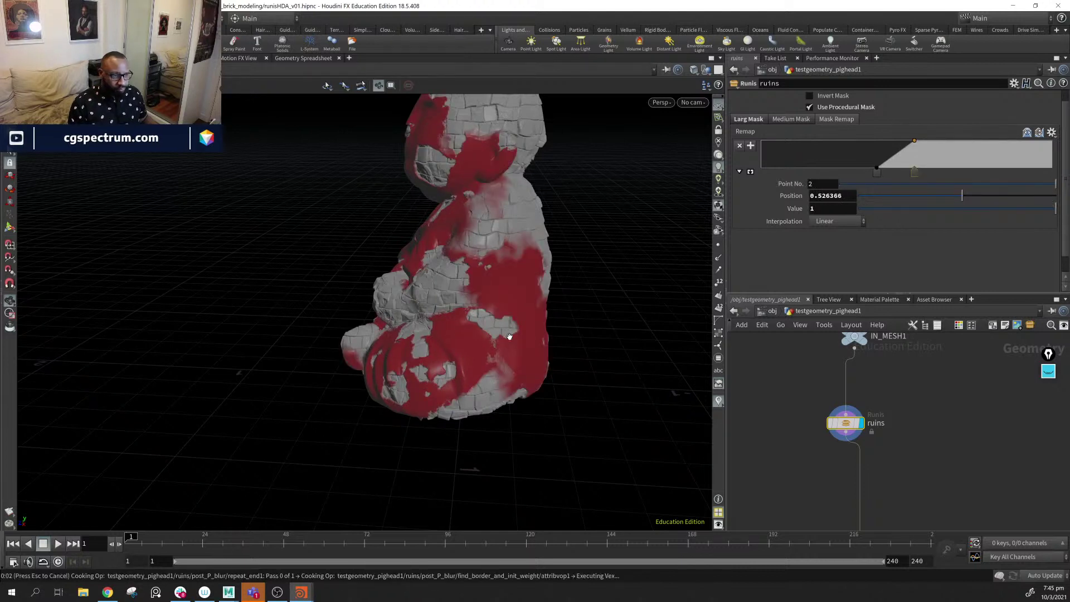
# - Turn off the red mask visualization and inspect the remapped brick areas on the statue's head up close
pyautogui.moveTo(509, 336); pyautogui.dragTo(555, 348)
pyautogui.moveTo(516, 326); pyautogui.dragTo(707, 362)
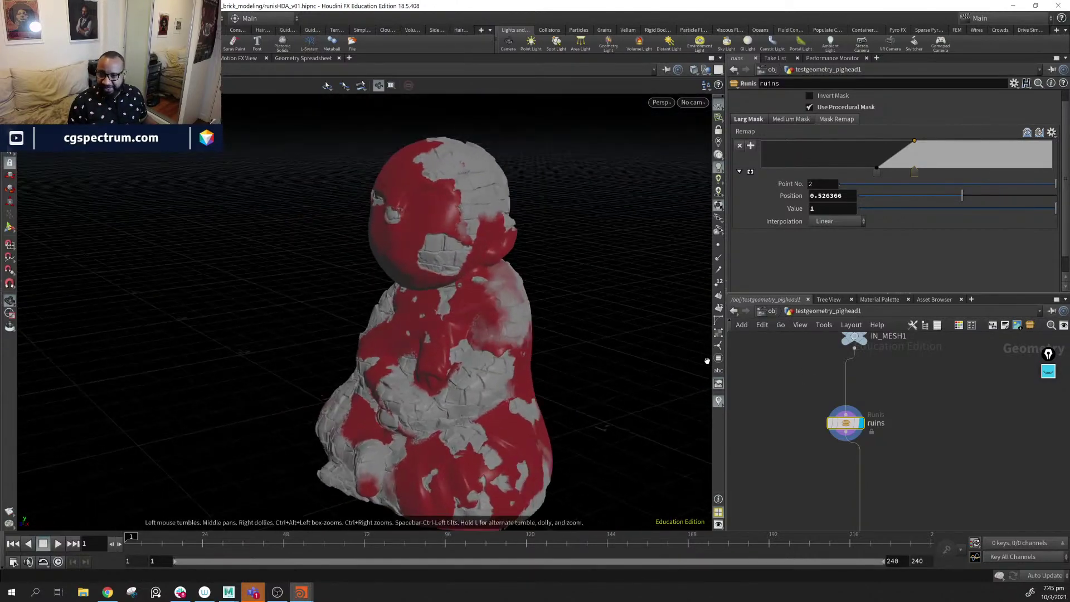
pyautogui.click(719, 397)
pyautogui.moveTo(556, 335); pyautogui.dragTo(390, 221)
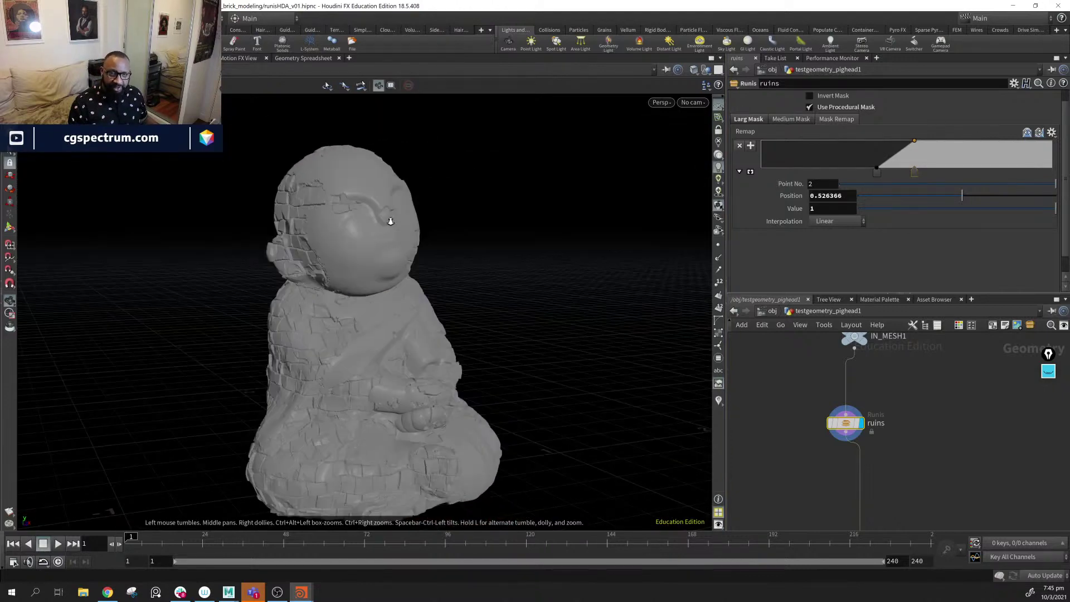
pyautogui.scroll(3, 391, 223)
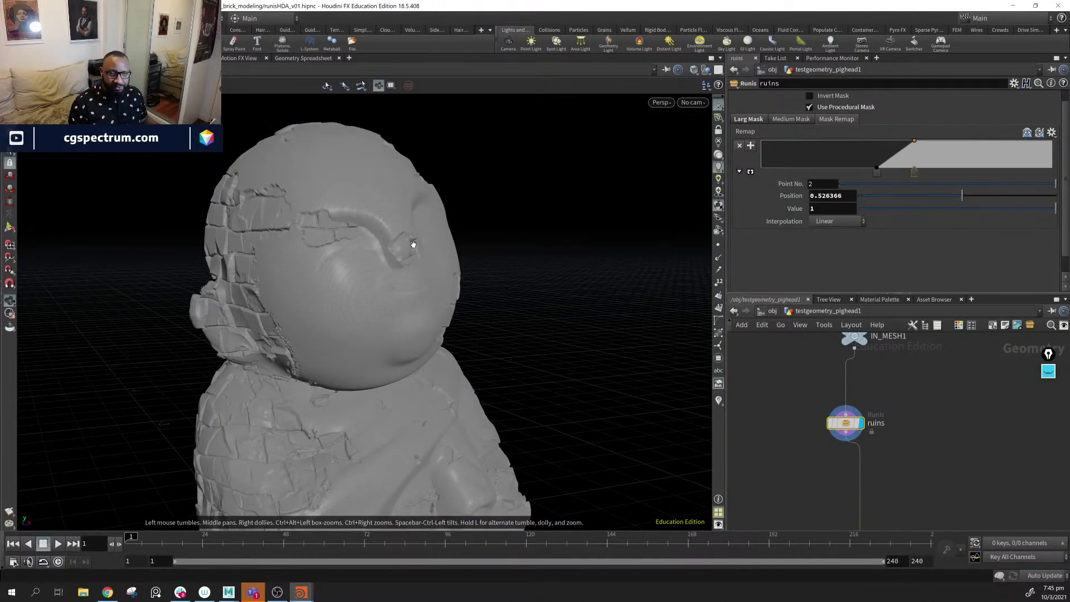
# - Inspect the brick and crack detail across the statue's torso, hands and base up close
pyautogui.moveTo(397, 258); pyautogui.dragTo(424, 204, button='middle')
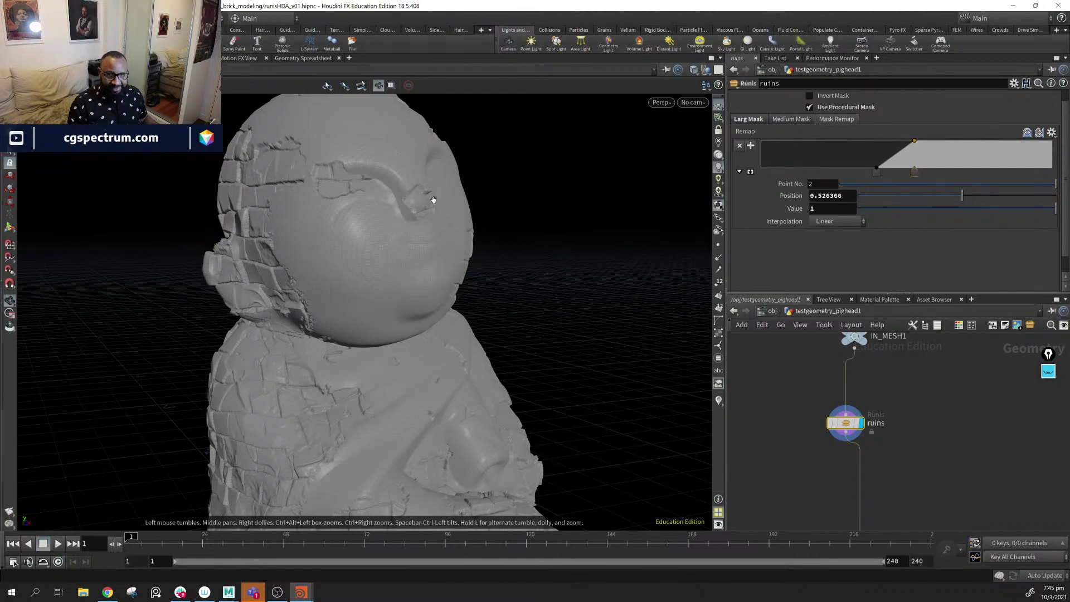
pyautogui.moveTo(434, 199); pyautogui.dragTo(477, 183)
pyautogui.moveTo(539, 325); pyautogui.dragTo(574, 246)
pyautogui.moveTo(607, 355); pyautogui.dragTo(552, 368)
# - Add a second Ruins digital asset node beside the existing ruins node
pyautogui.moveTo(921, 423); pyautogui.dragTo(835, 456, button='middle')
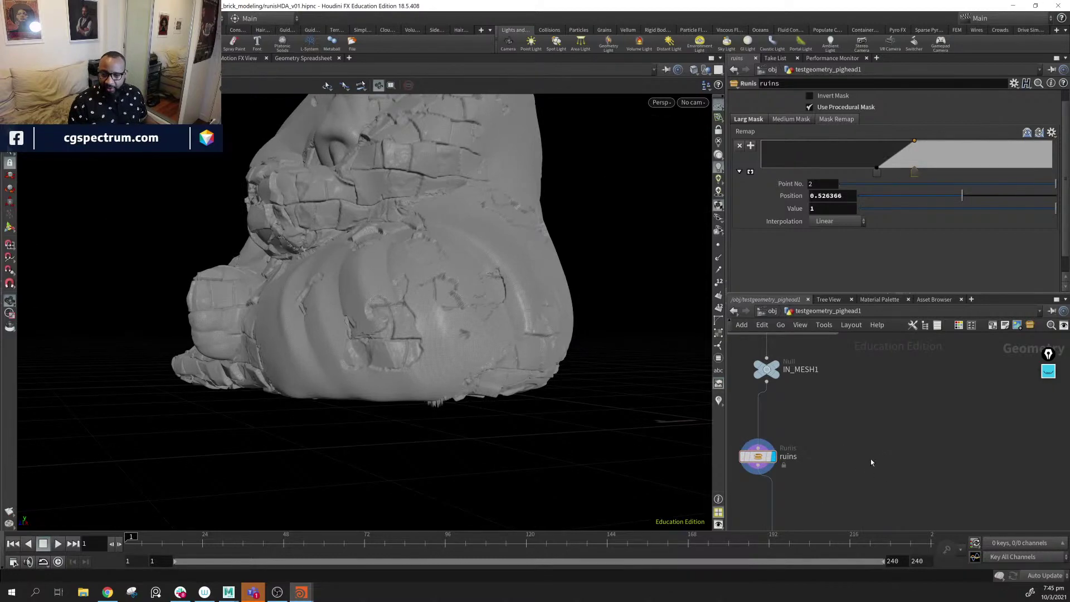
pyautogui.press('Tab')
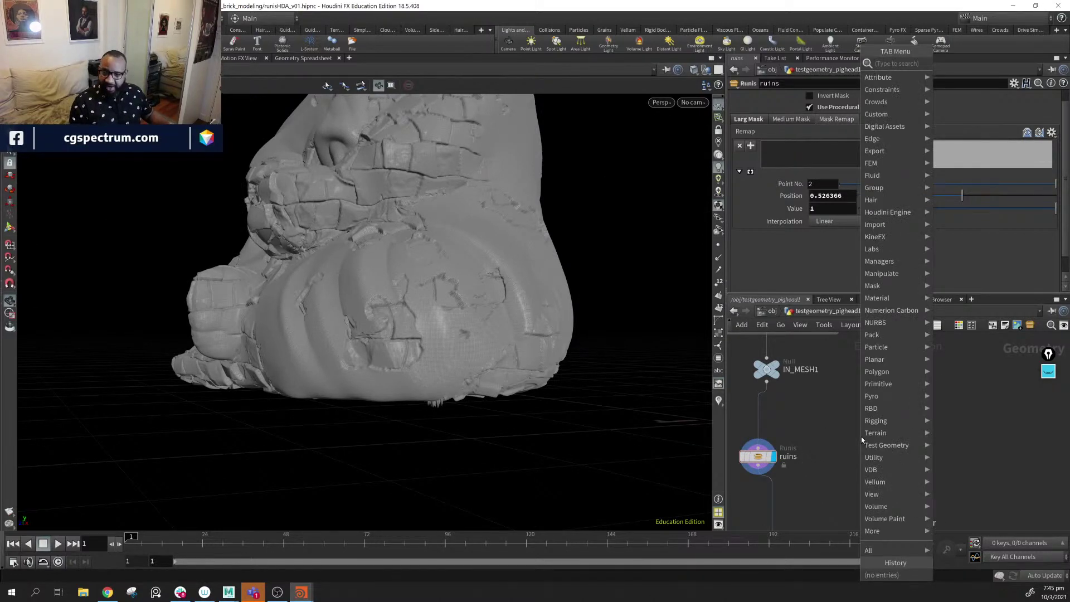
pyautogui.write('u')
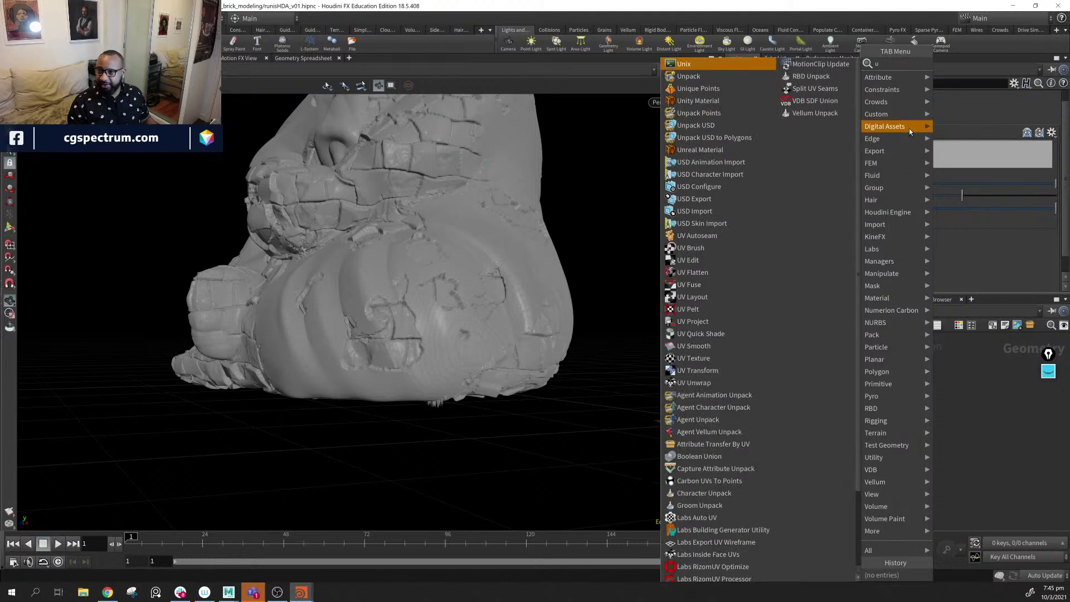
pyautogui.moveTo(908, 128)
pyautogui.click(974, 139)
pyautogui.click(848, 458)
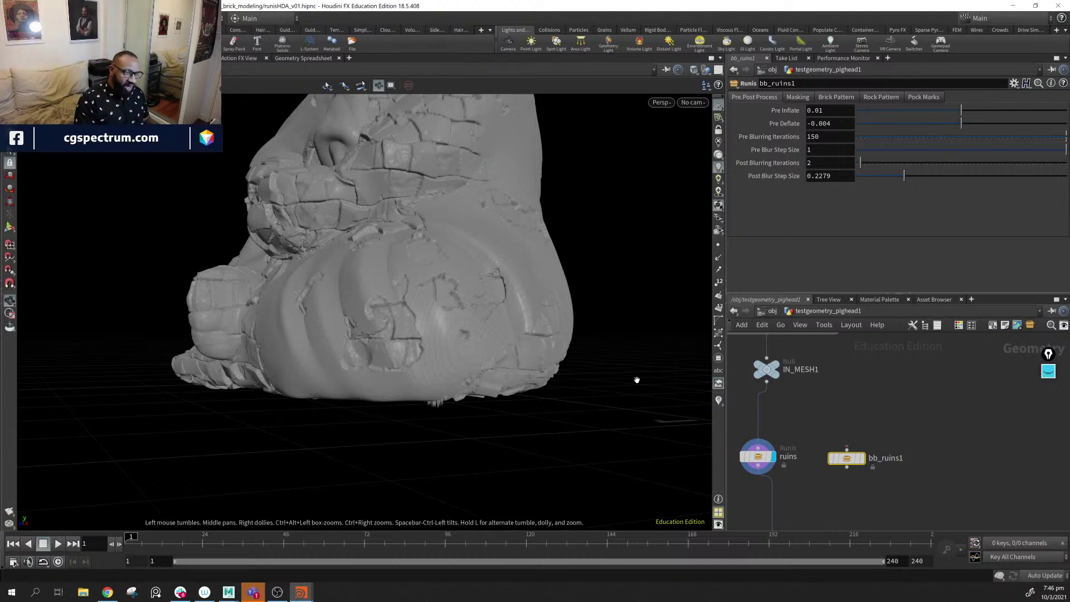
# - Examine the bricked statue from the front, sides and back, and move the ruins node slightly closer to IN_MESH1
pyautogui.moveTo(670, 397); pyautogui.dragTo(425, 314)
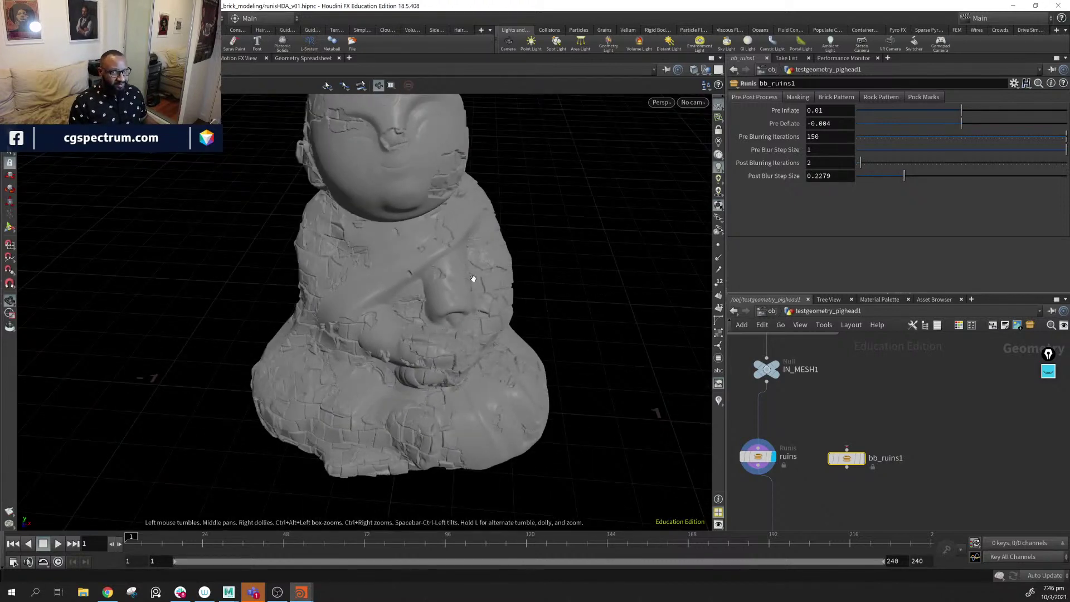
pyautogui.moveTo(473, 279); pyautogui.dragTo(560, 290)
pyautogui.moveTo(560, 290); pyautogui.dragTo(430, 315, button='middle')
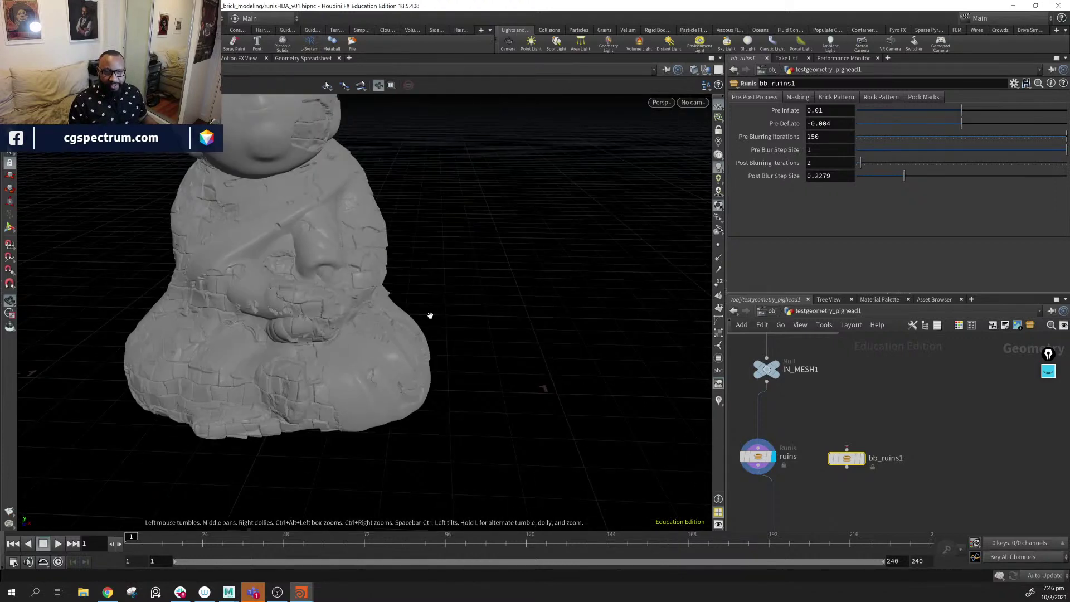
pyautogui.moveTo(430, 316); pyautogui.dragTo(427, 357)
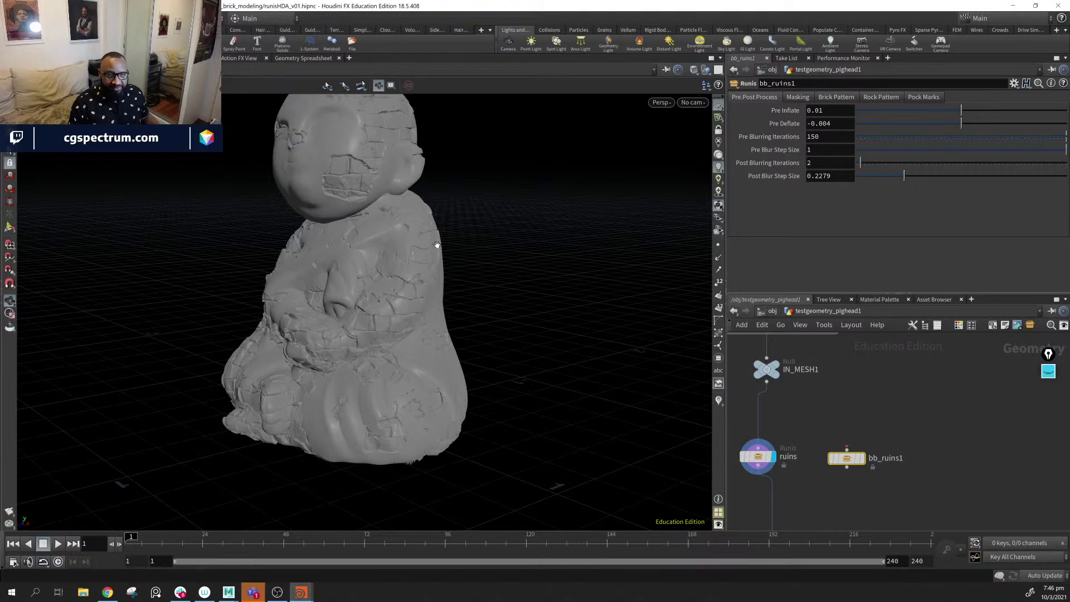
pyautogui.moveTo(437, 245); pyautogui.dragTo(405, 208)
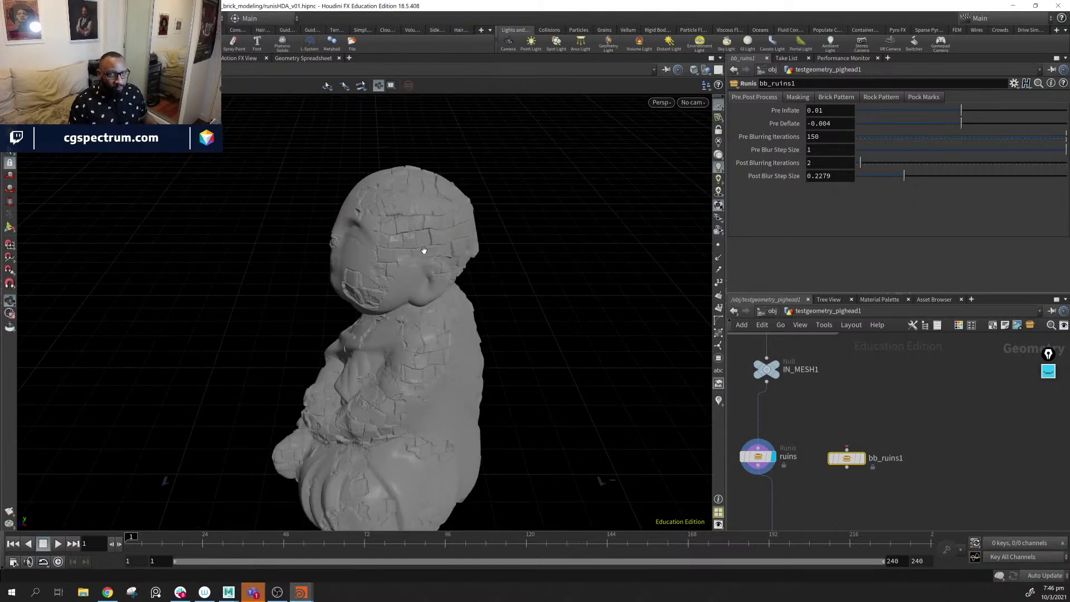
pyautogui.moveTo(423, 250); pyautogui.dragTo(492, 420)
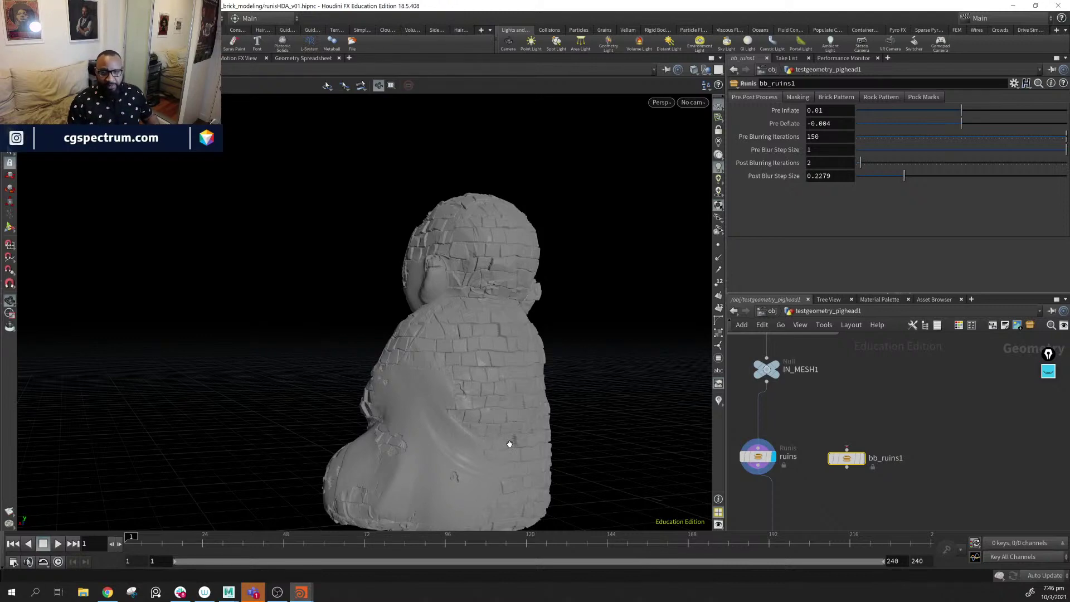
pyautogui.moveTo(611, 428); pyautogui.dragTo(670, 403)
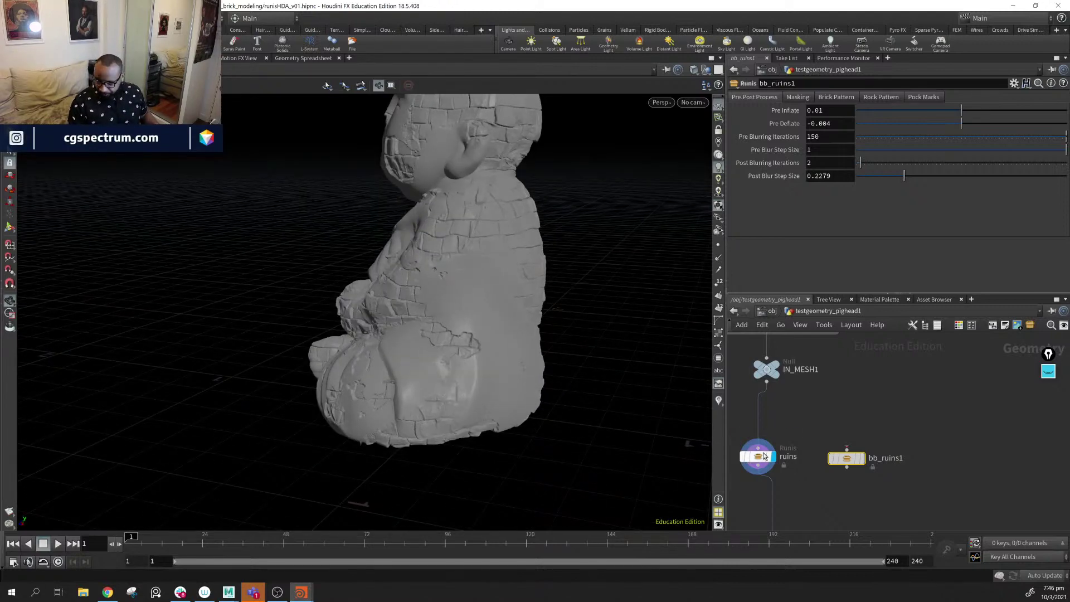
pyautogui.moveTo(765, 462); pyautogui.dragTo(792, 433)
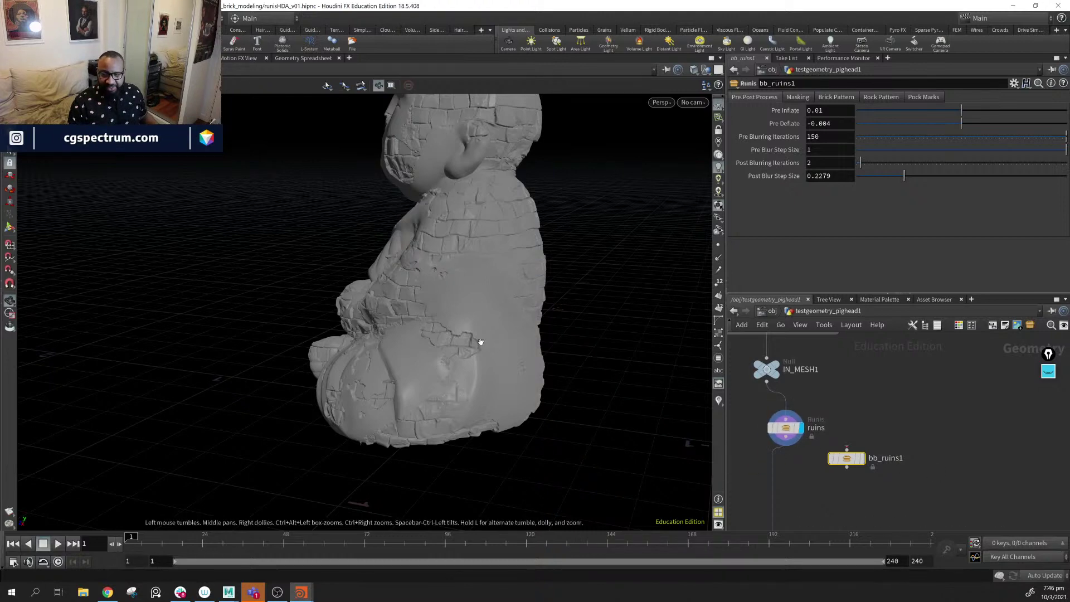
pyautogui.moveTo(478, 342); pyautogui.dragTo(551, 327)
pyautogui.moveTo(394, 183); pyautogui.dragTo(367, 176)
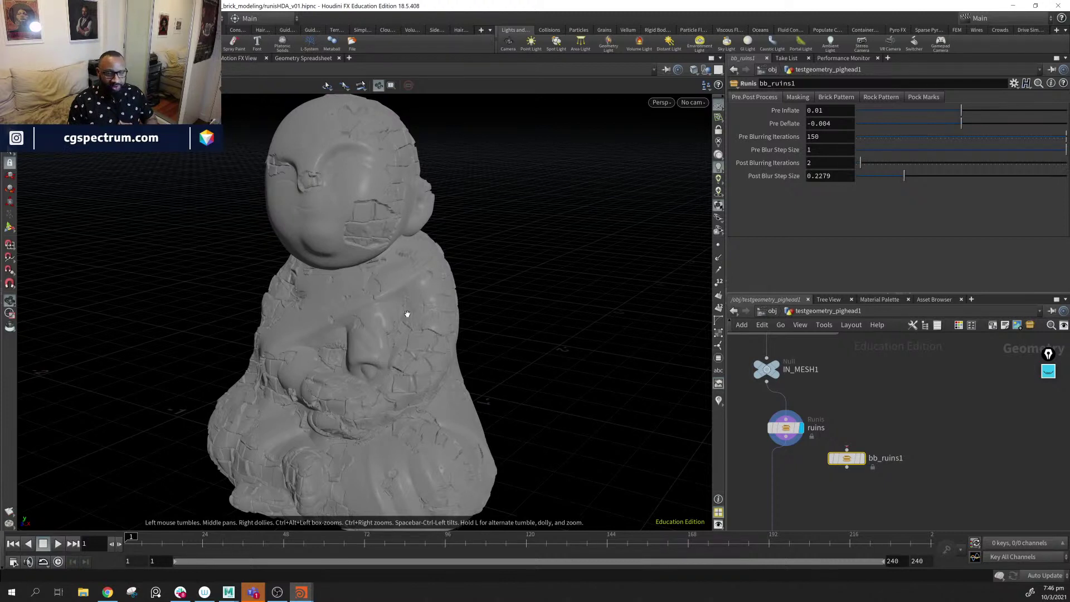
# - Visualize the ruins node's bickId attribute on the statue and inspect the coloured bricks from the back and front
pyautogui.click(754, 430)
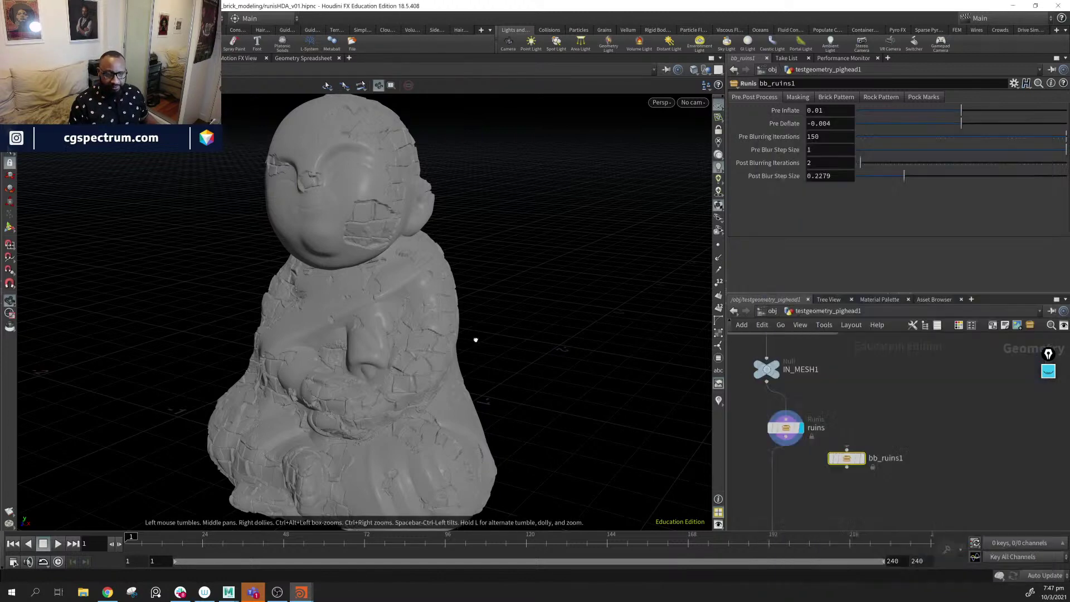
pyautogui.moveTo(473, 339); pyautogui.dragTo(454, 353)
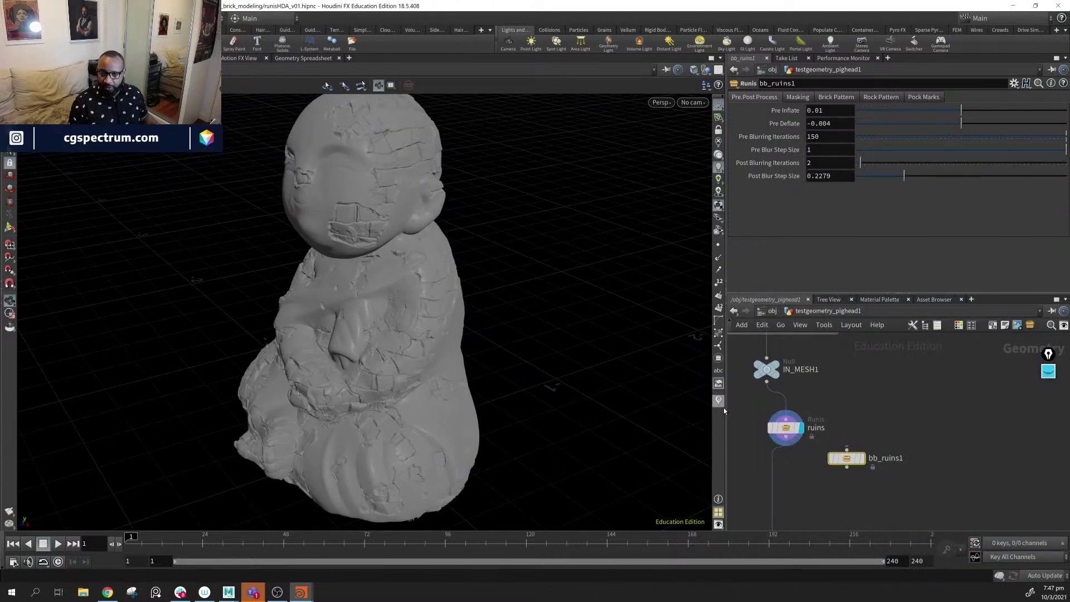
pyautogui.moveTo(454, 346); pyautogui.dragTo(536, 239)
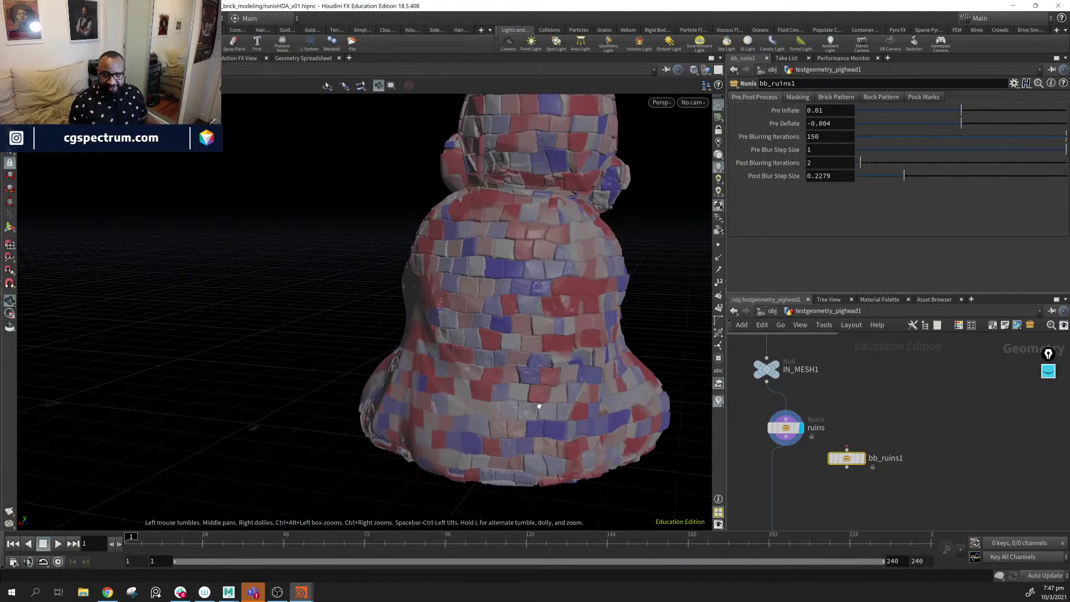
pyautogui.moveTo(539, 405); pyautogui.dragTo(480, 232)
pyautogui.moveTo(590, 305); pyautogui.dragTo(442, 331)
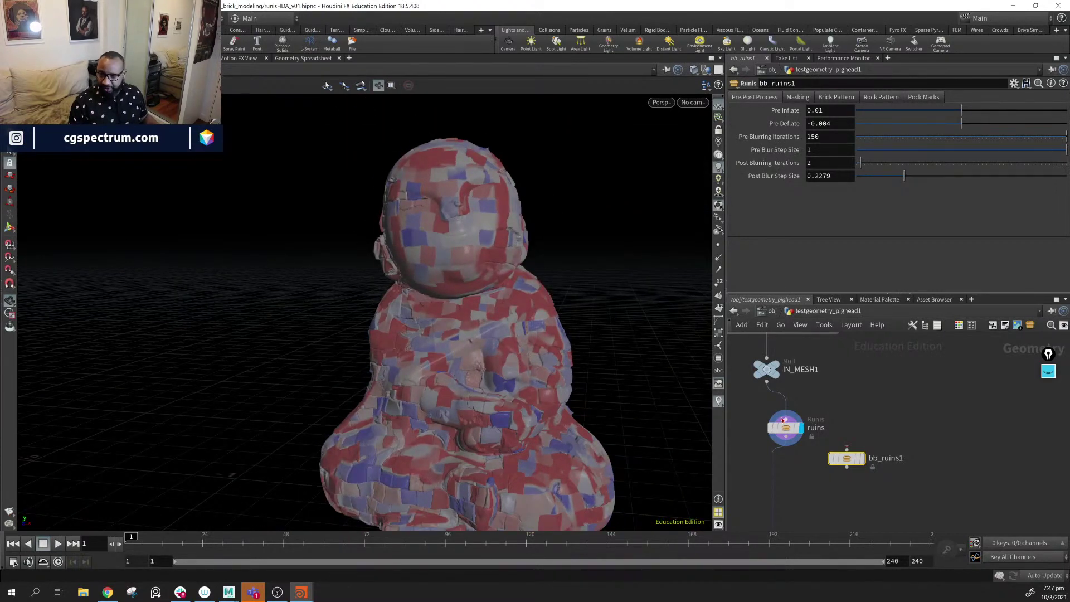
# - Switch the visualization to the brickLines attribute of the ruins node and inspect the lines around the statue
pyautogui.click(758, 427)
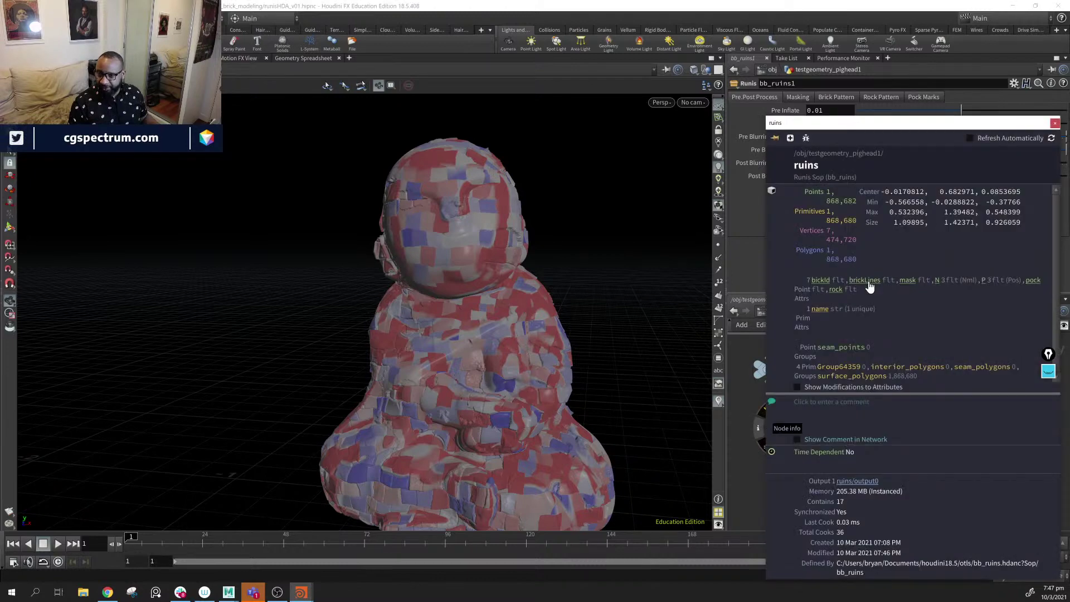
pyautogui.click(867, 280)
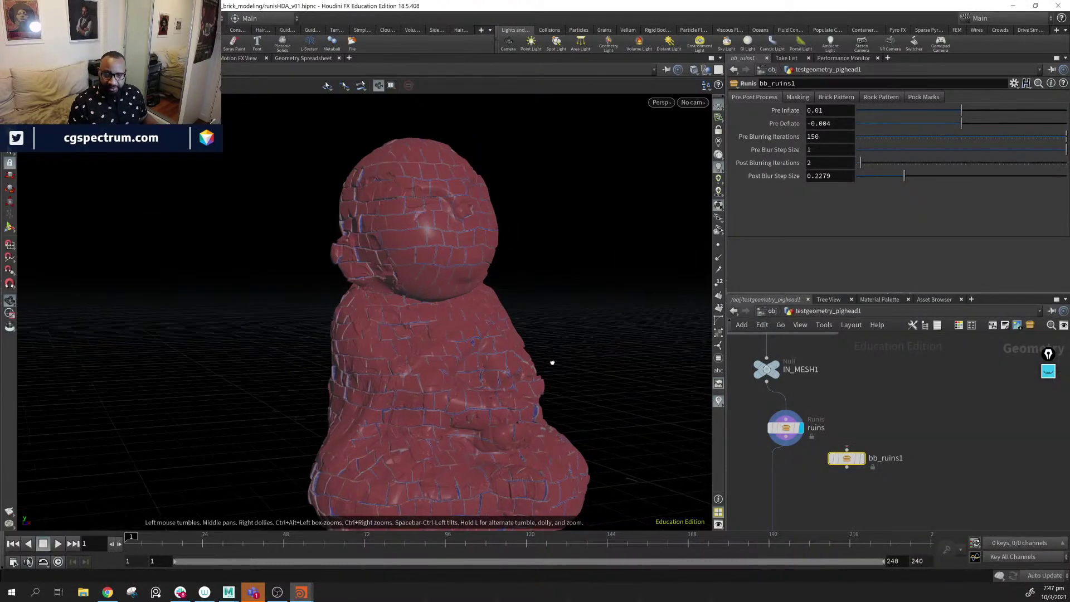
pyautogui.moveTo(449, 373); pyautogui.dragTo(240, 439)
# - Select the ruins node and visualize its mask attribute followed by its pock attribute on the statue
pyautogui.click(786, 434)
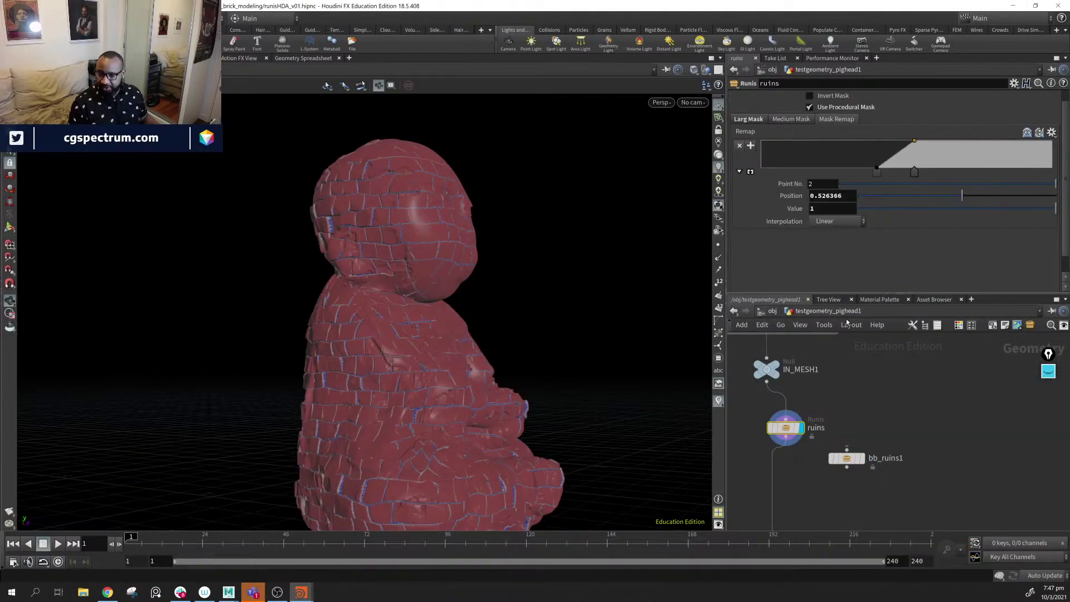
pyautogui.click(757, 428)
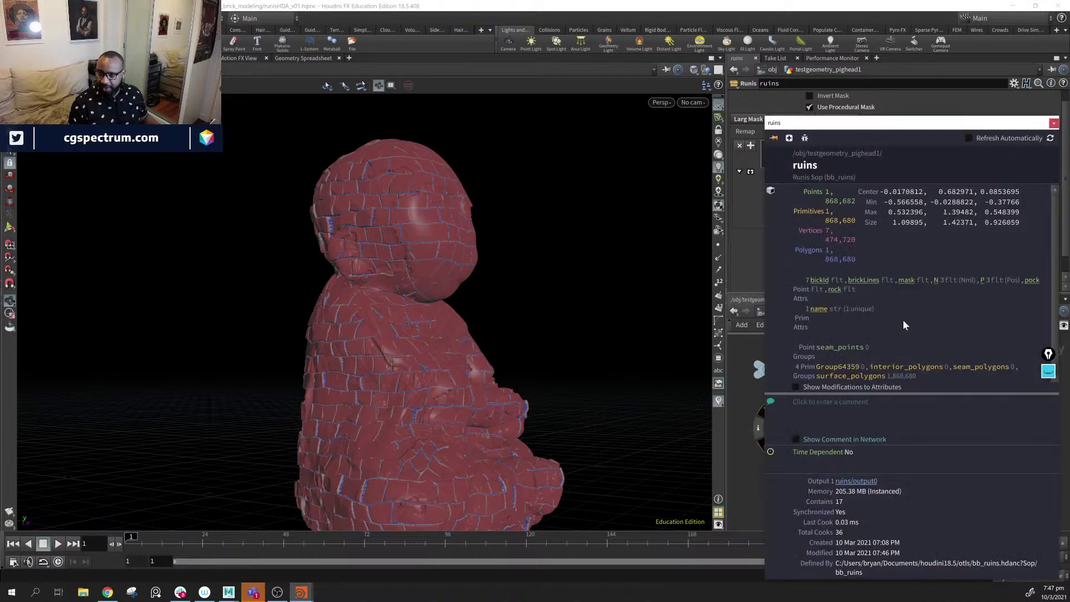
pyautogui.click(907, 281)
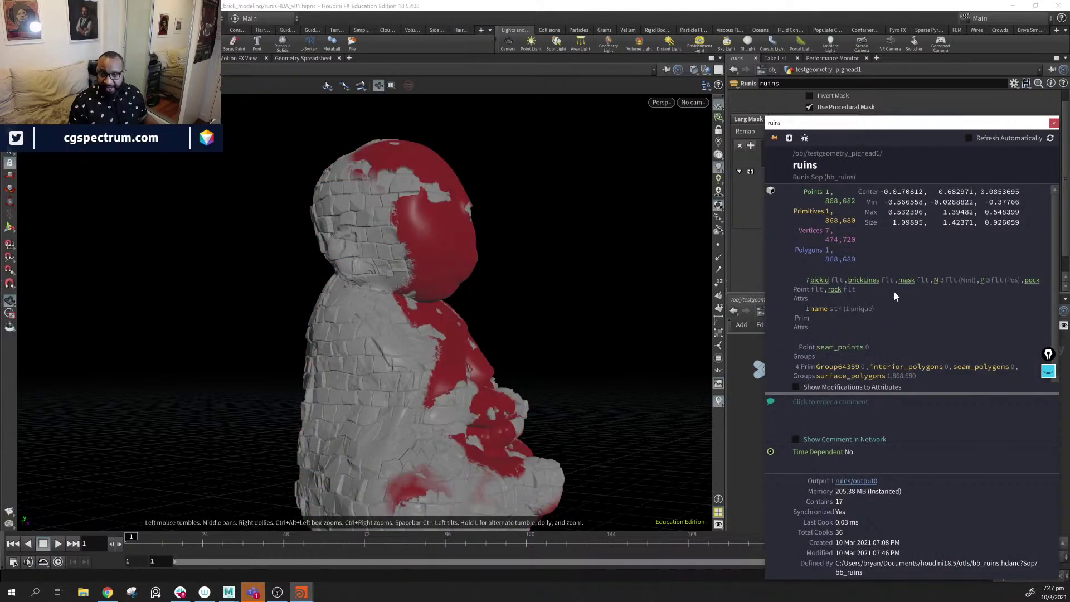
pyautogui.click(1031, 280)
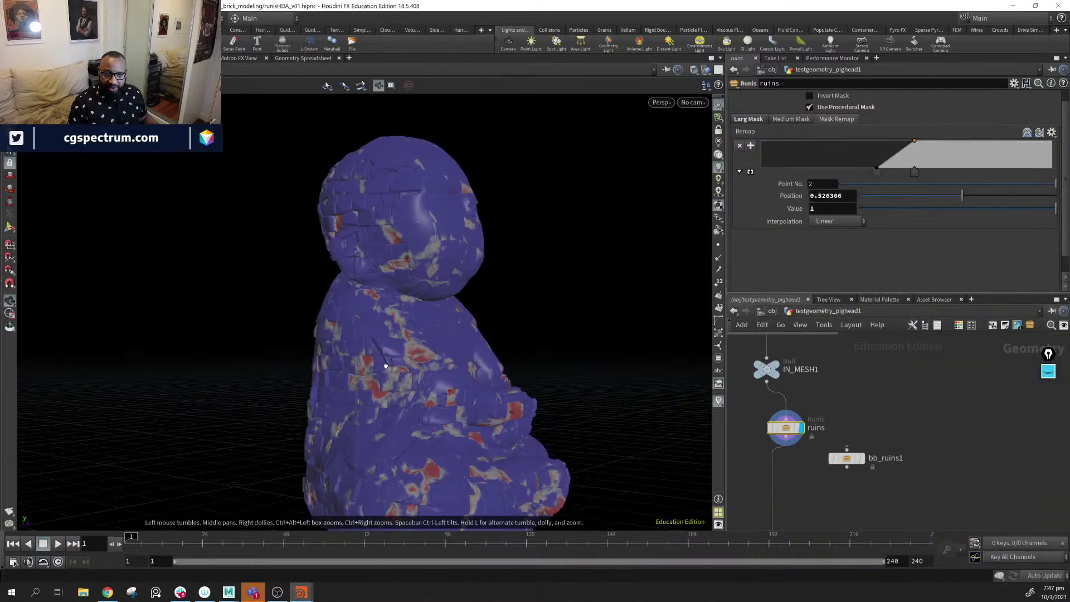
pyautogui.moveTo(424, 357); pyautogui.dragTo(393, 367)
# - Visualize the ruins node's rock attribute, inspect the statue from the front, and turn the attribute visualization off
pyautogui.click(758, 427)
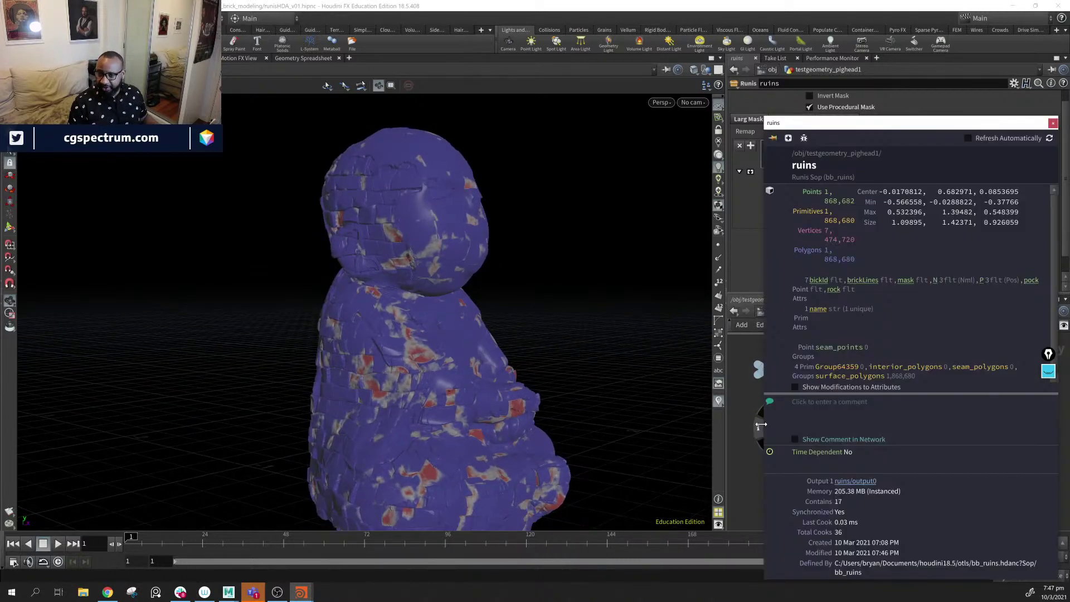
pyautogui.click(834, 289)
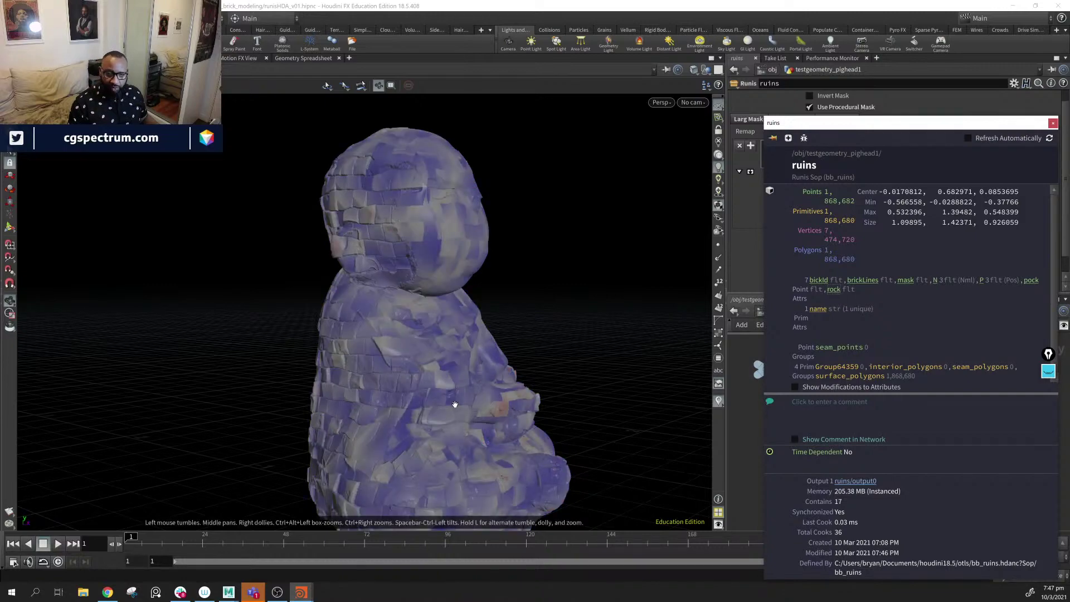
pyautogui.scroll(5, 454, 401)
pyautogui.moveTo(312, 357); pyautogui.dragTo(583, 377)
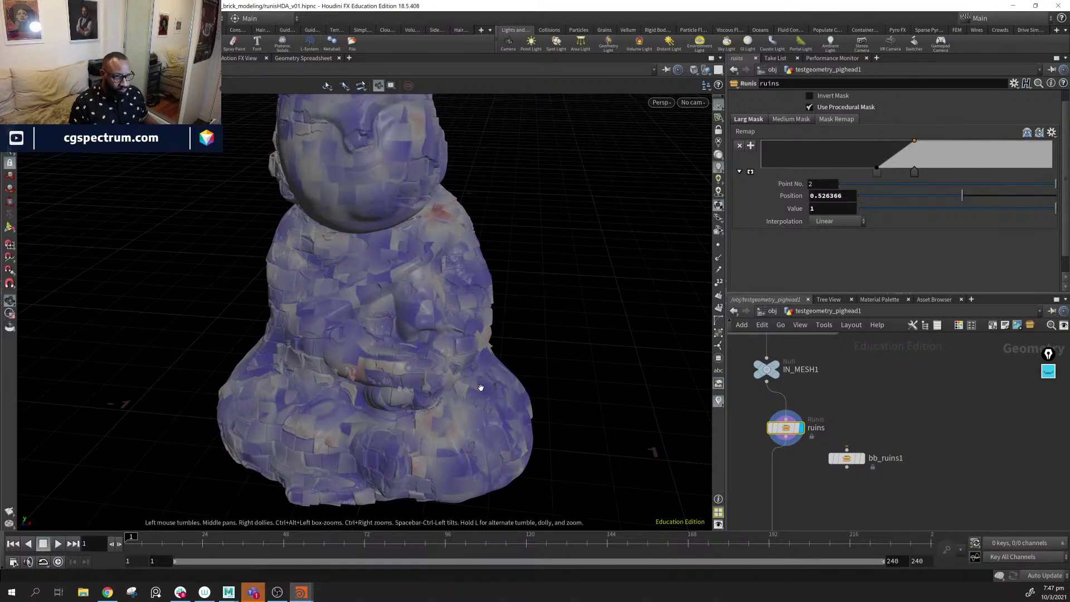
pyautogui.moveTo(480, 388); pyautogui.dragTo(506, 377, button='middle')
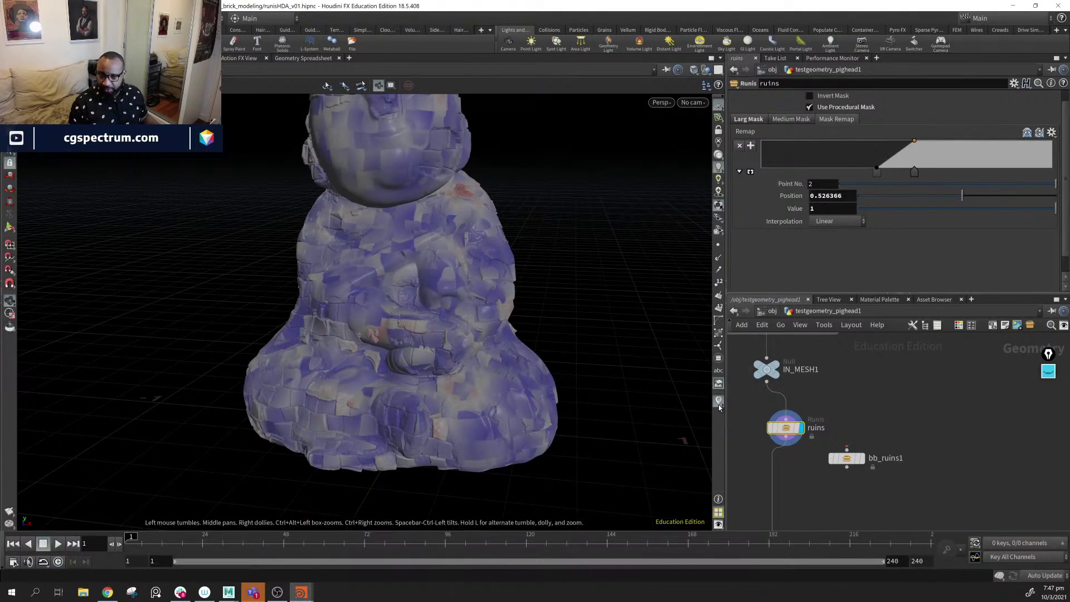
pyautogui.moveTo(499, 381); pyautogui.dragTo(544, 390)
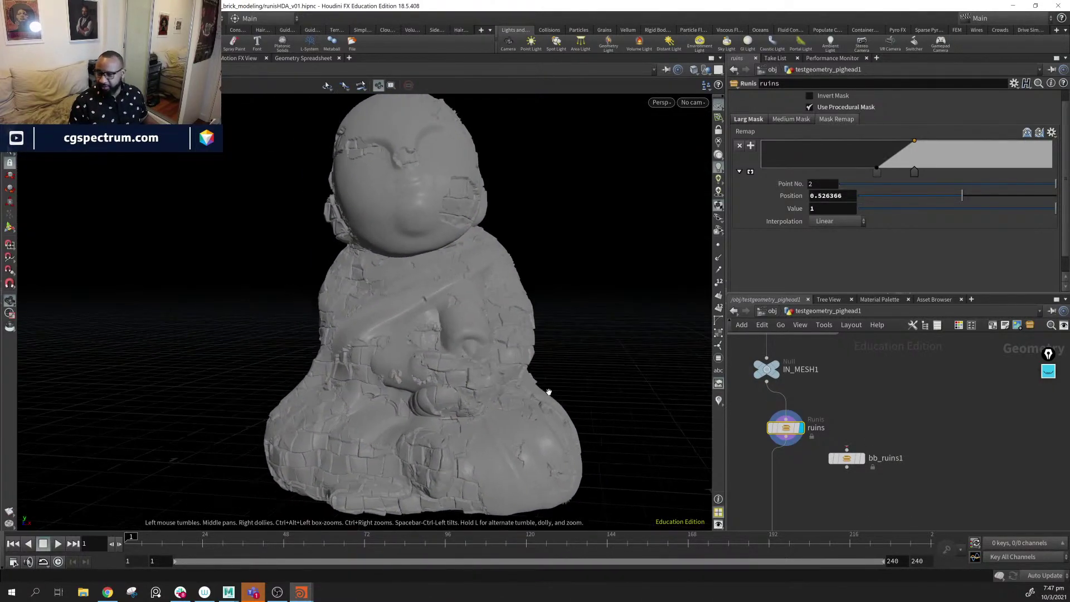
# - Delete the unconnected bb_ruins1 node
pyautogui.moveTo(942, 429); pyautogui.dragTo(826, 491)
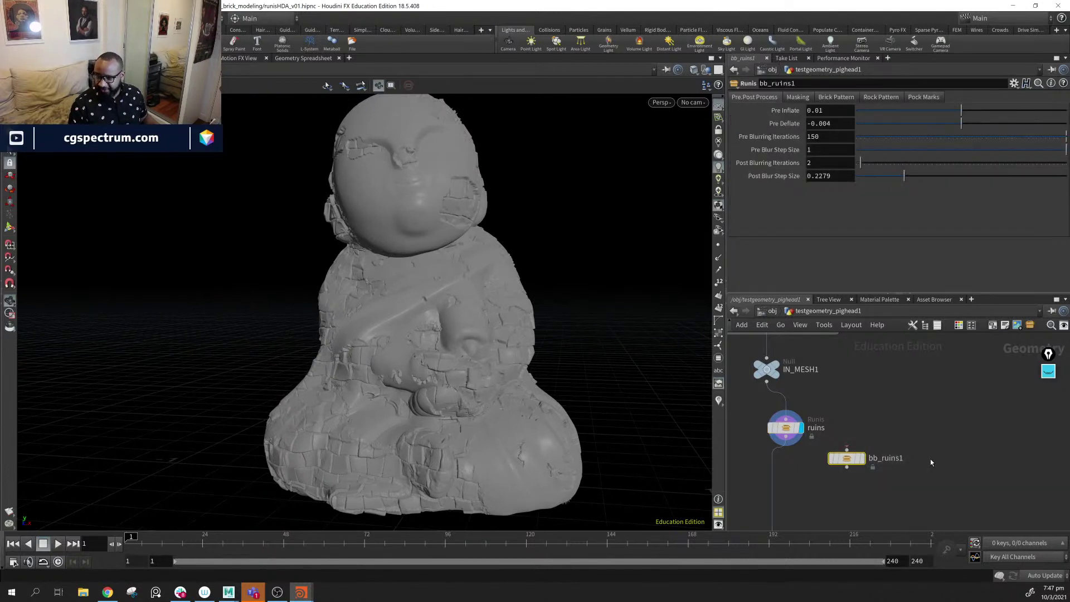
pyautogui.moveTo(930, 462); pyautogui.dragTo(824, 491)
pyautogui.press('Delete')
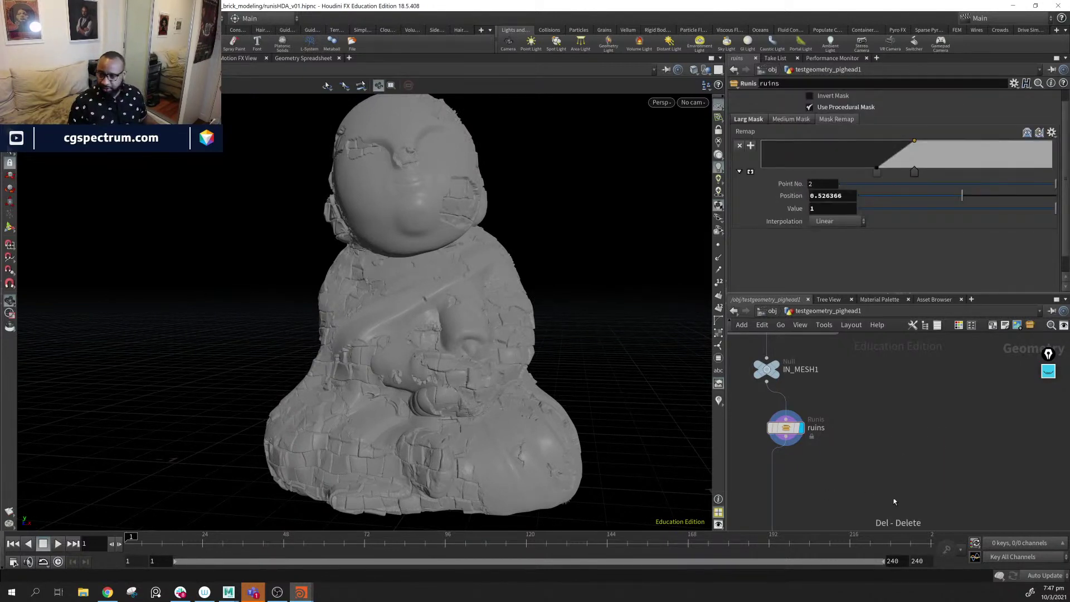
# - Widen the parameter and network panes and bring the mask network box into view
pyautogui.moveTo(894, 502); pyautogui.dragTo(964, 311, button='middle')
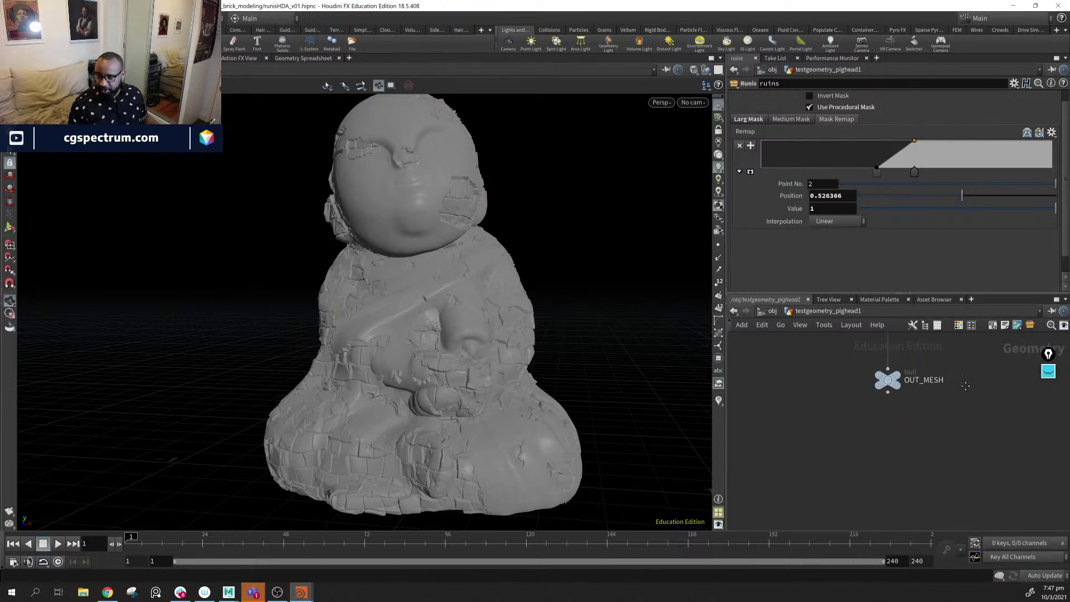
pyautogui.moveTo(915, 470); pyautogui.dragTo(918, 491, button='middle')
pyautogui.moveTo(779, 260); pyautogui.dragTo(759, 341, button='middle')
pyautogui.moveTo(726, 360); pyautogui.dragTo(555, 362)
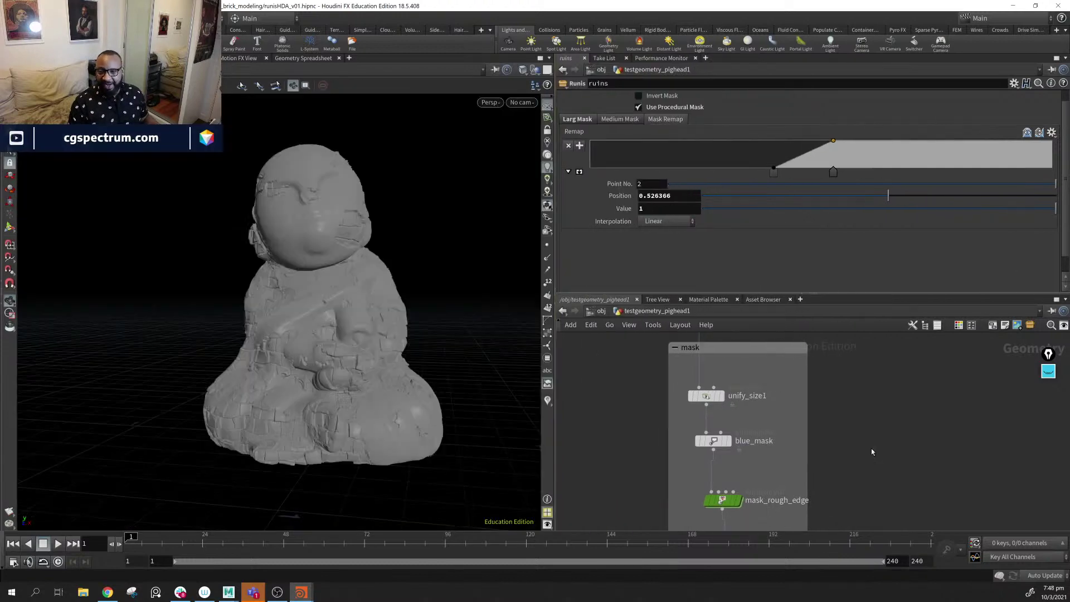
# - Rename the mask network box as "mask rough edge"
pyautogui.scroll(-5, 871, 448)
pyautogui.moveTo(917, 446); pyautogui.dragTo(898, 457, button='middle')
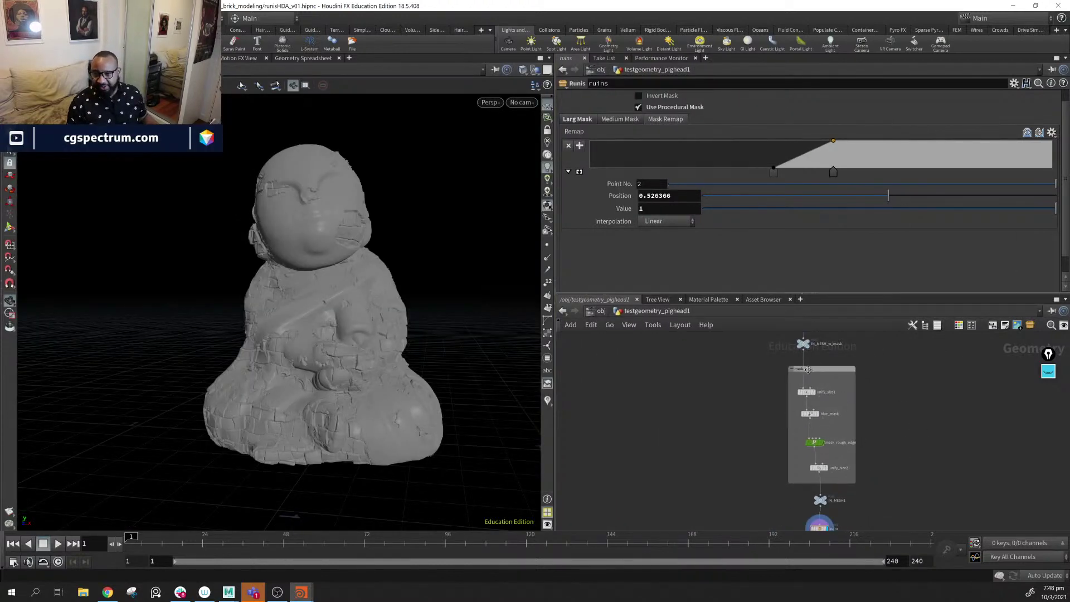
pyautogui.click(836, 368)
pyautogui.doubleClick(846, 369)
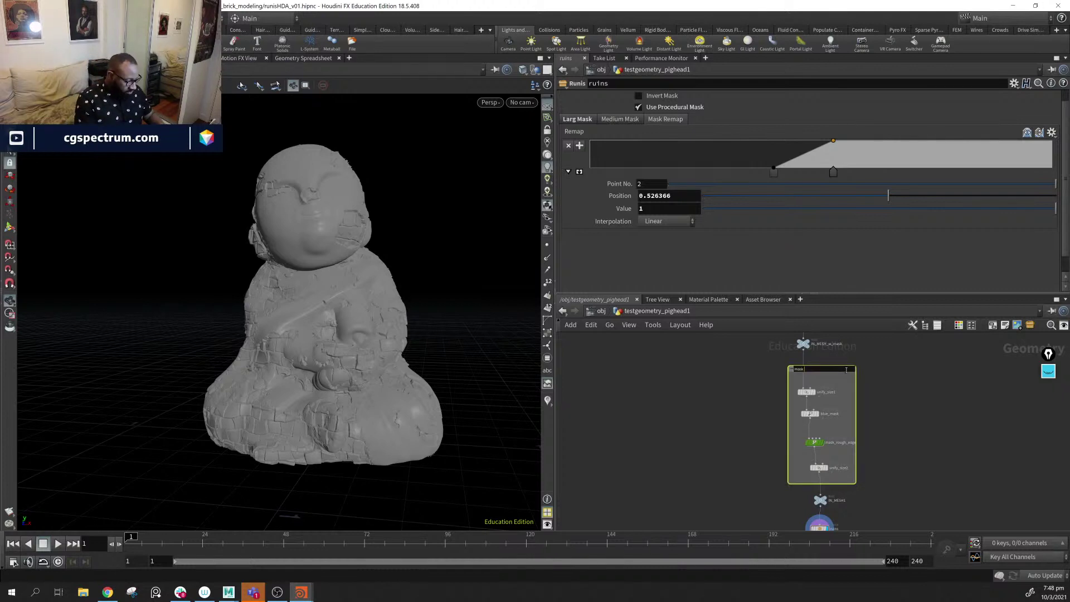
pyautogui.write('rough edge')
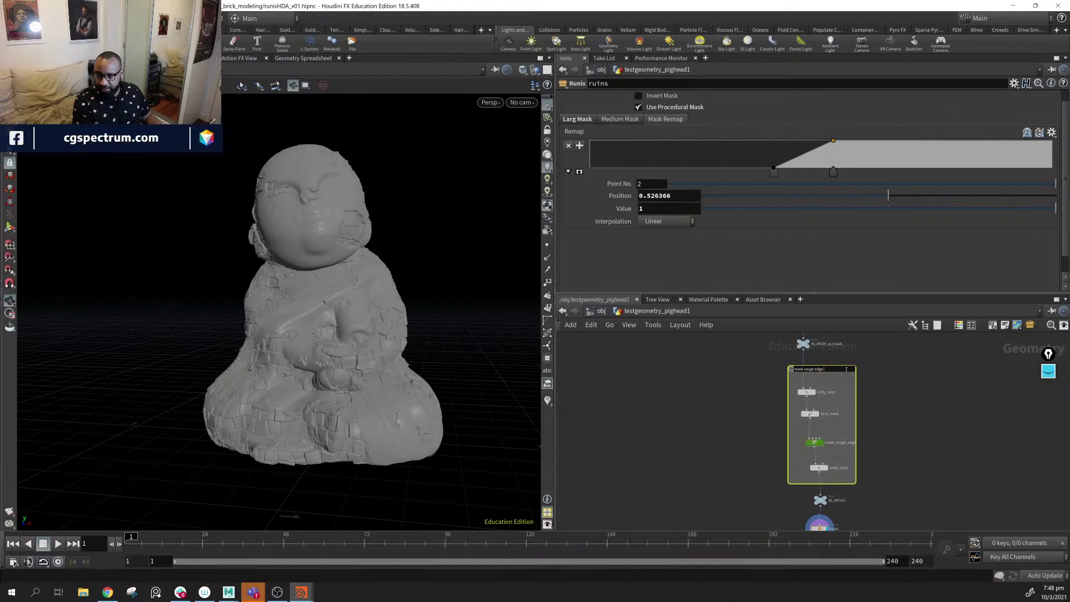
pyautogui.press('Return')
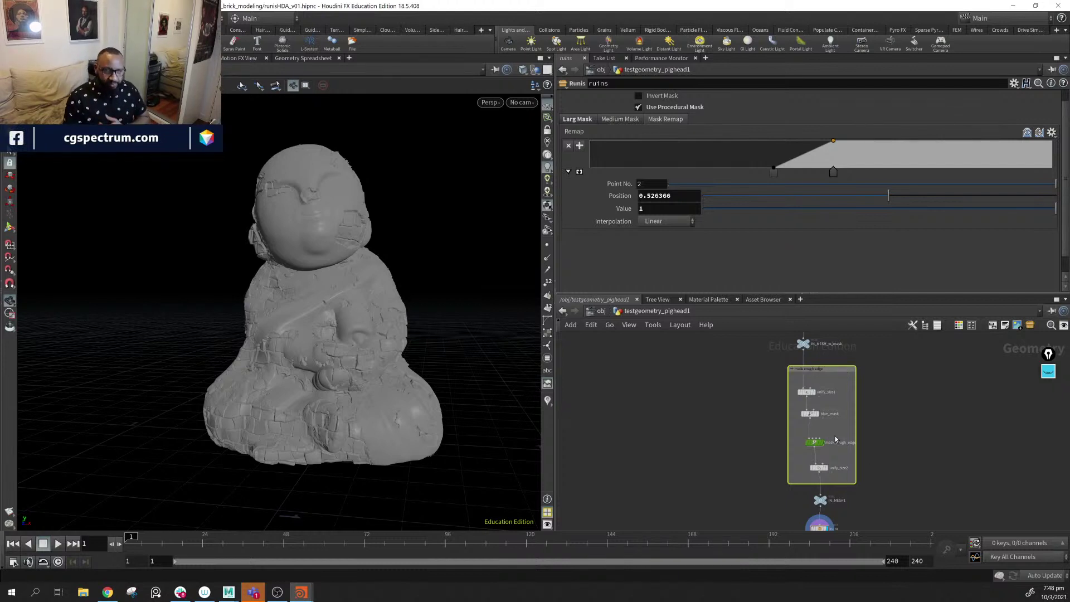
# - Enable the mask visualizer in the scene's visualizer list to colour the statue by its mask attribute
pyautogui.moveTo(955, 439); pyautogui.dragTo(944, 442, button='middle')
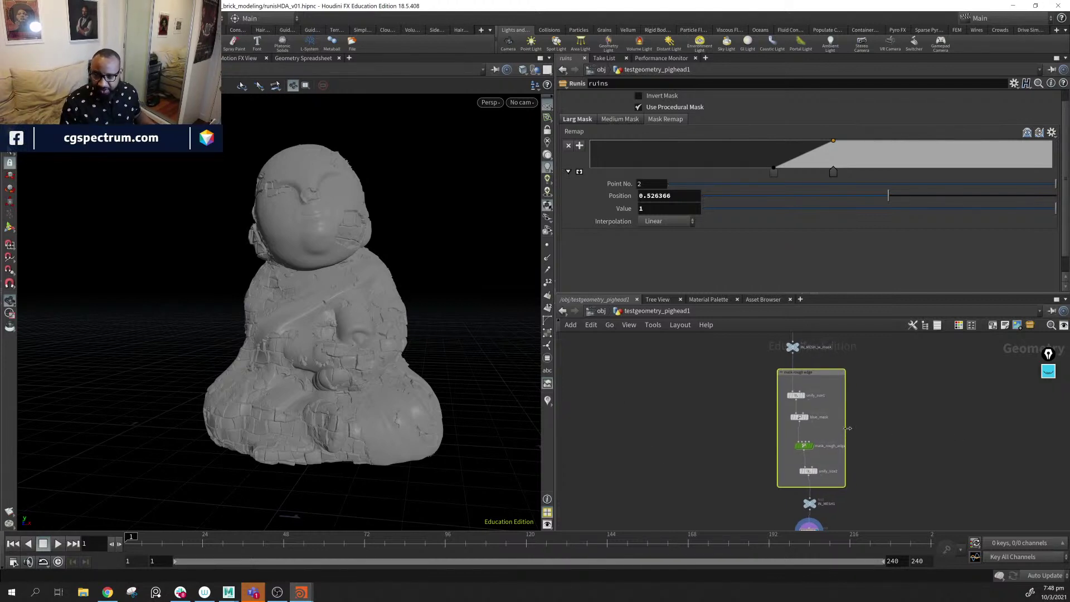
pyautogui.click(547, 400)
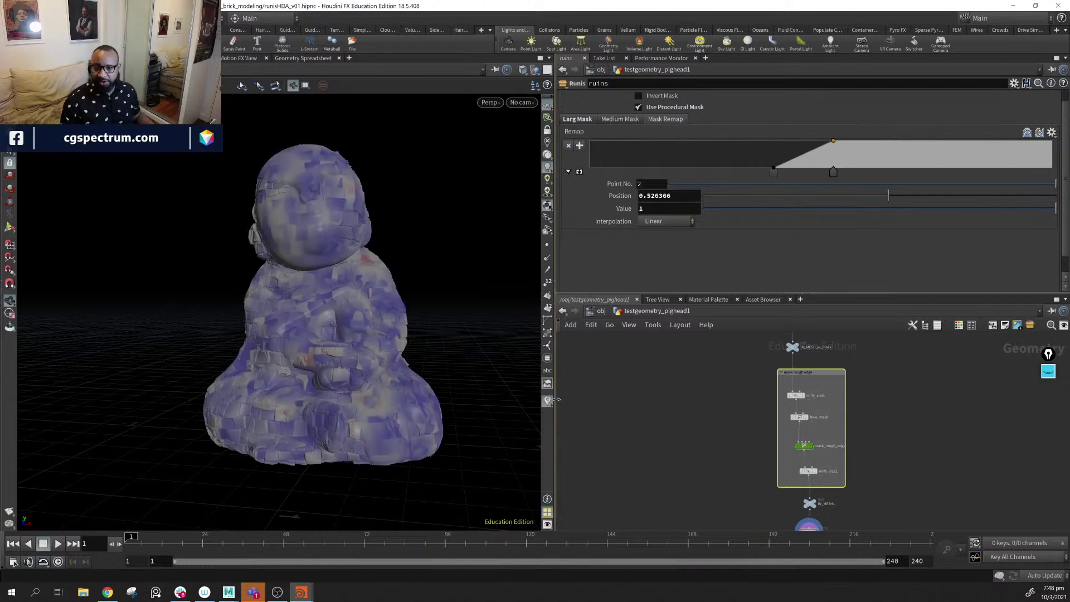
pyautogui.click(547, 400)
pyautogui.rightClick(548, 401)
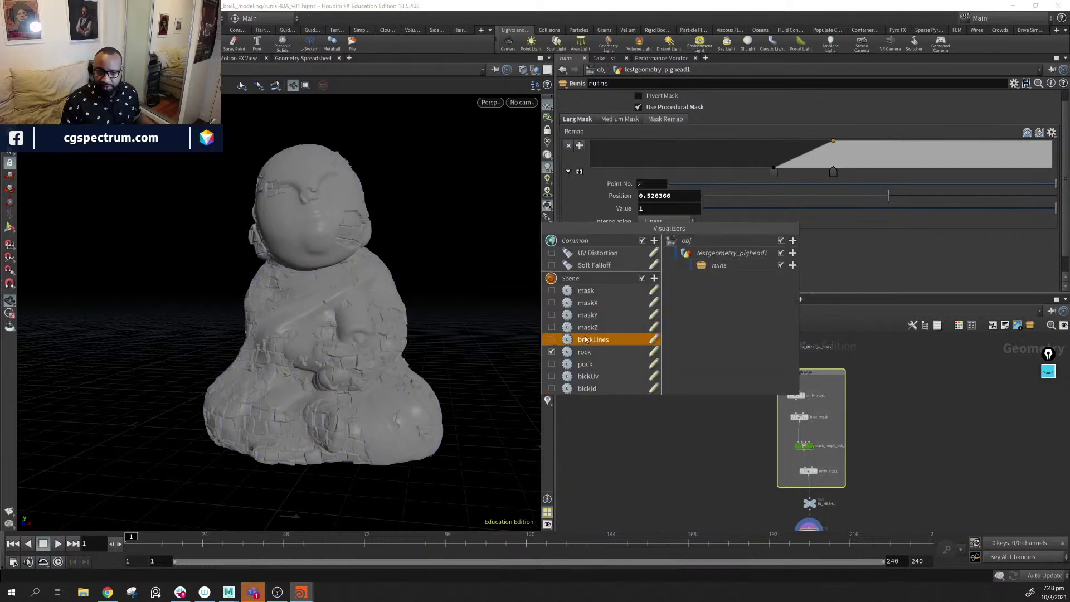
pyautogui.click(552, 294)
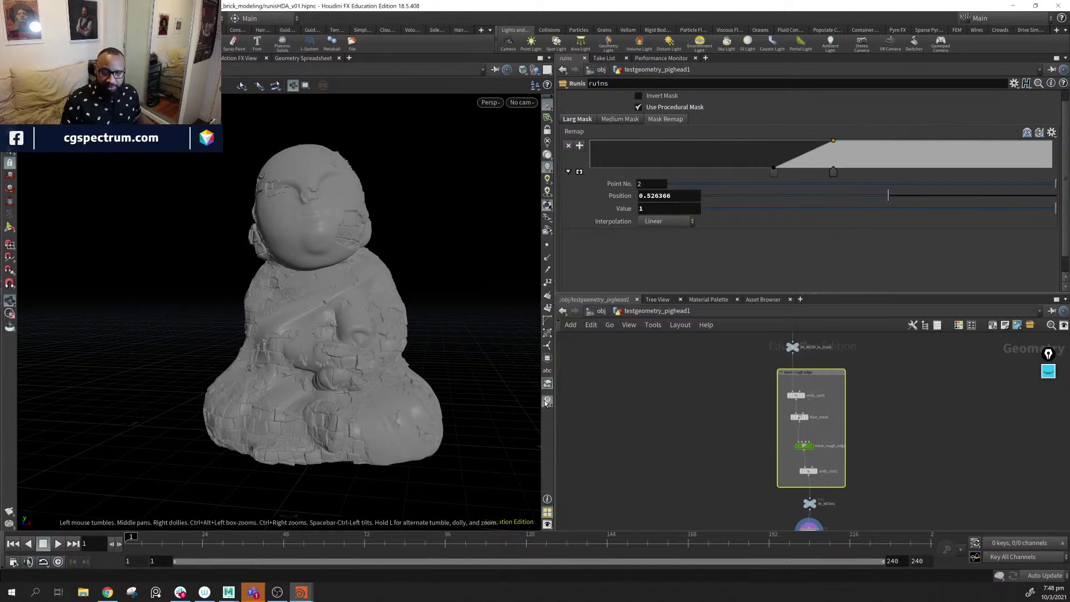
# - Display IN_MESH_w_mask followed by IN_MESH1 and examine the mask's borders on the statue from several sides
pyautogui.moveTo(400, 360); pyautogui.dragTo(491, 384)
pyautogui.moveTo(807, 357); pyautogui.dragTo(778, 409, button='middle')
pyautogui.scroll(3, 778, 408)
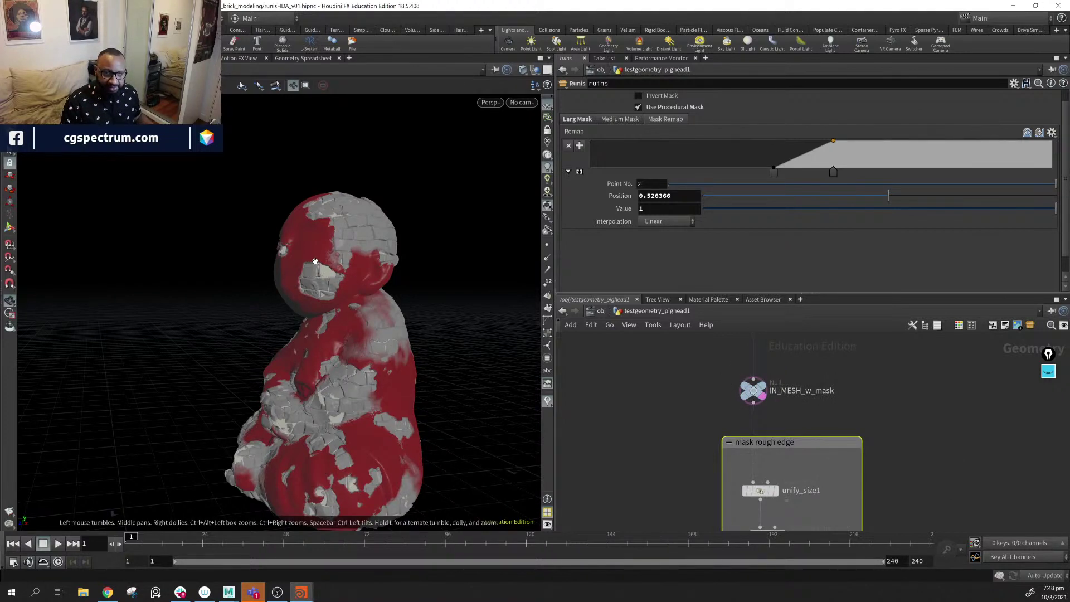
pyautogui.click(769, 393)
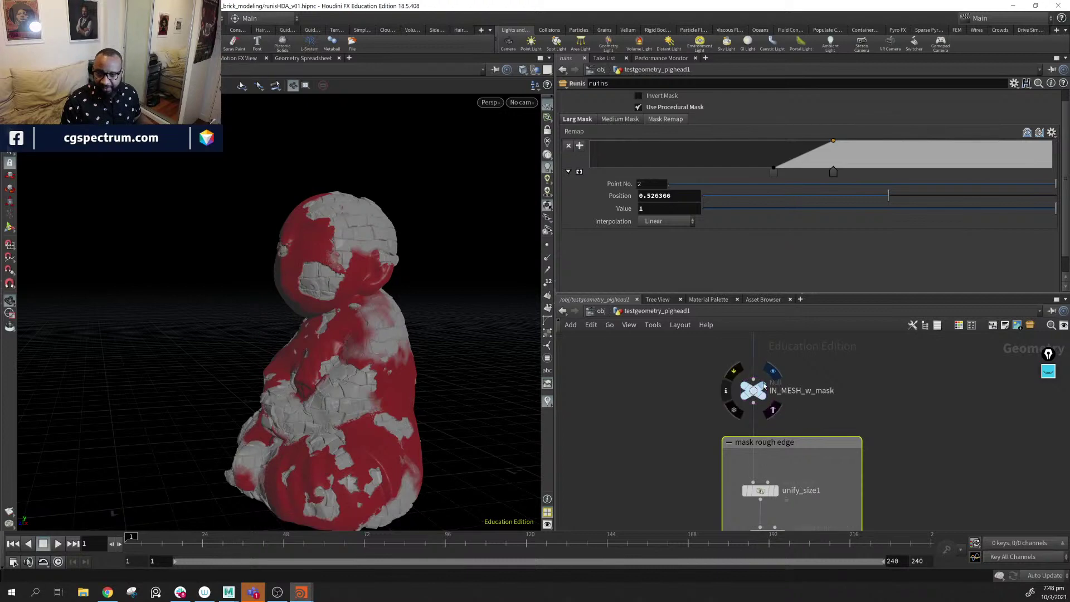
pyautogui.moveTo(393, 367); pyautogui.dragTo(420, 387)
pyautogui.scroll(-3, 943, 455)
pyautogui.scroll(-5, 944, 454)
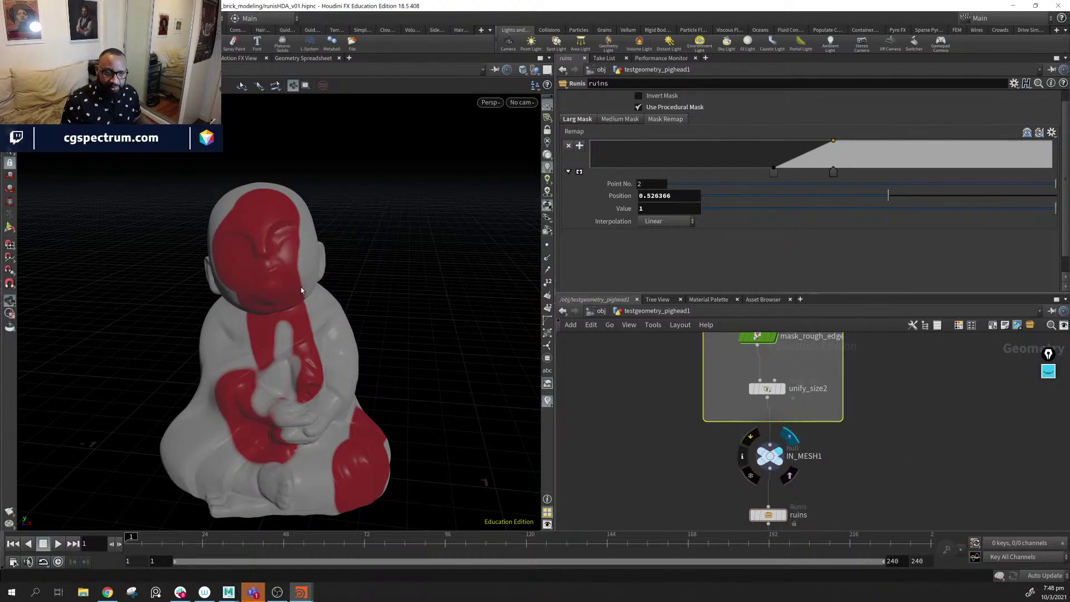
pyautogui.moveTo(171, 349); pyautogui.dragTo(310, 354)
pyautogui.scroll(5, 274, 319)
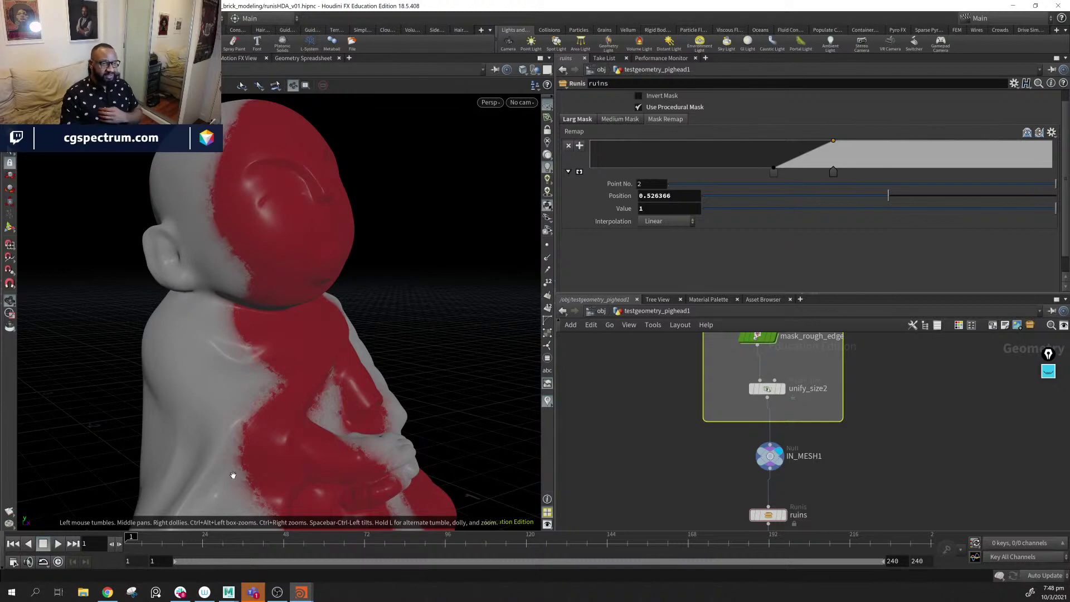
pyautogui.moveTo(354, 372); pyautogui.dragTo(331, 312)
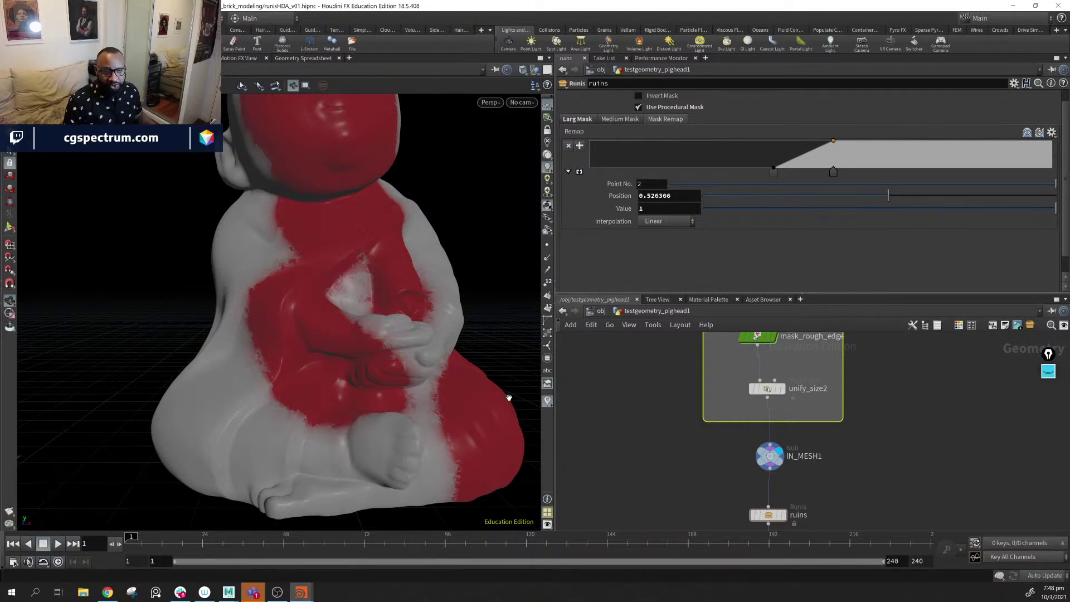
pyautogui.moveTo(342, 374); pyautogui.dragTo(446, 450)
# - Open the mask_rough_edge VOP network and examine its position bind, mask bind and turbulent noise nodes
pyautogui.moveTo(791, 390); pyautogui.dragTo(766, 454, button='middle')
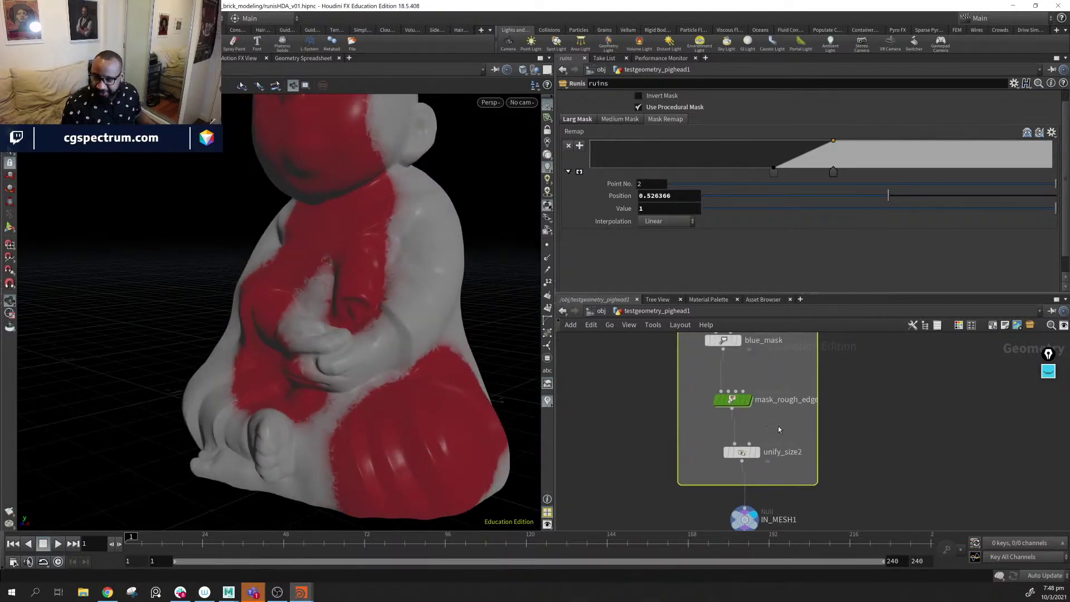
pyautogui.doubleClick(734, 399)
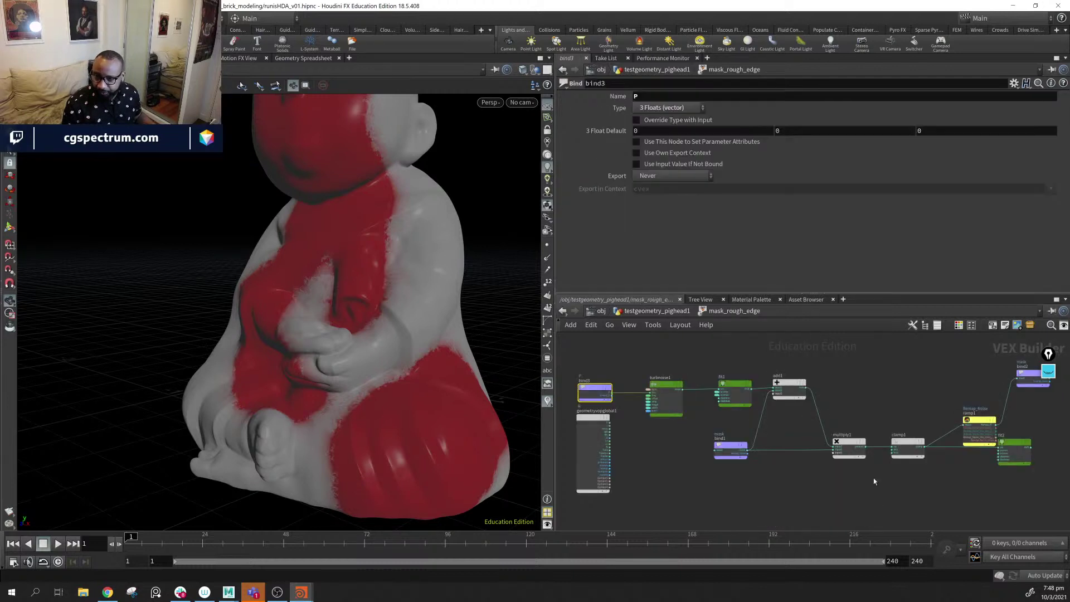
pyautogui.scroll(5, 630, 384)
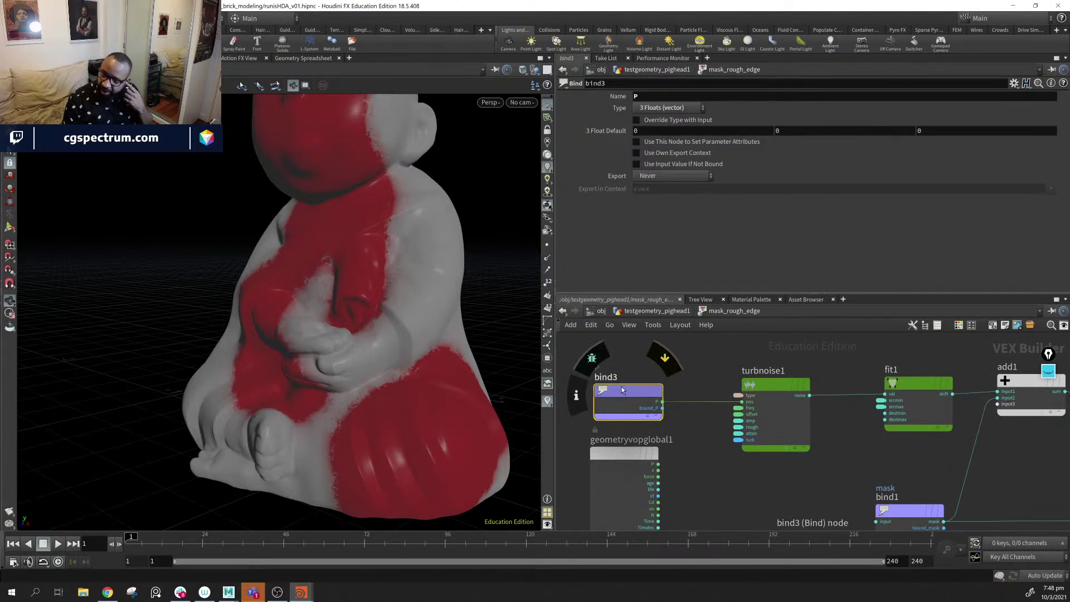
pyautogui.moveTo(853, 466); pyautogui.dragTo(689, 407, button='middle')
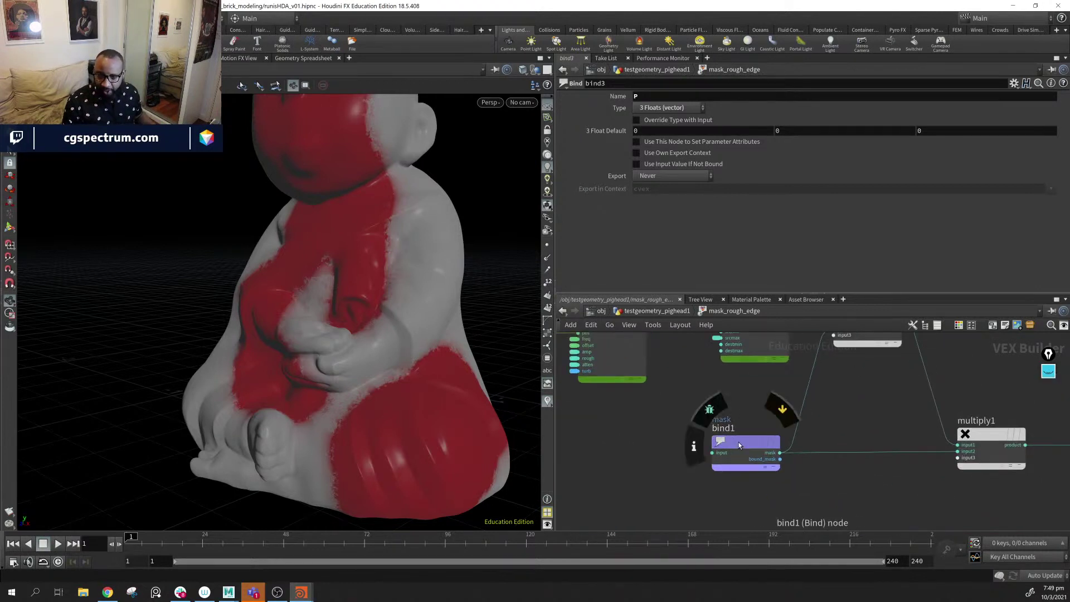
pyautogui.moveTo(772, 436); pyautogui.dragTo(836, 529, button='middle')
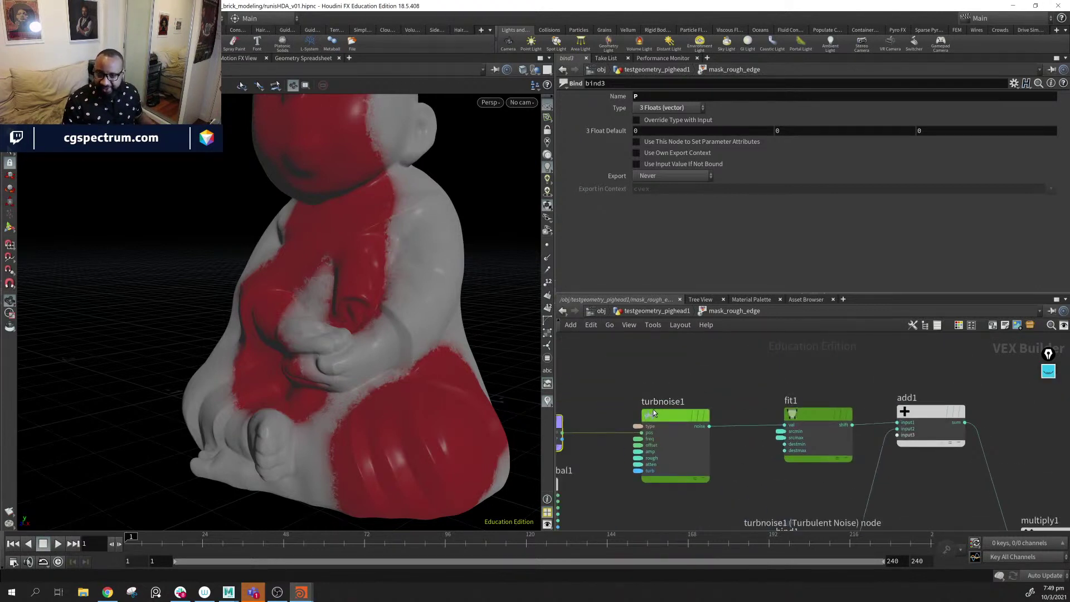
# - Move the fit1 node closer to turbnoise1 and review its Fit Range parameters
pyautogui.moveTo(818, 424); pyautogui.dragTo(781, 420)
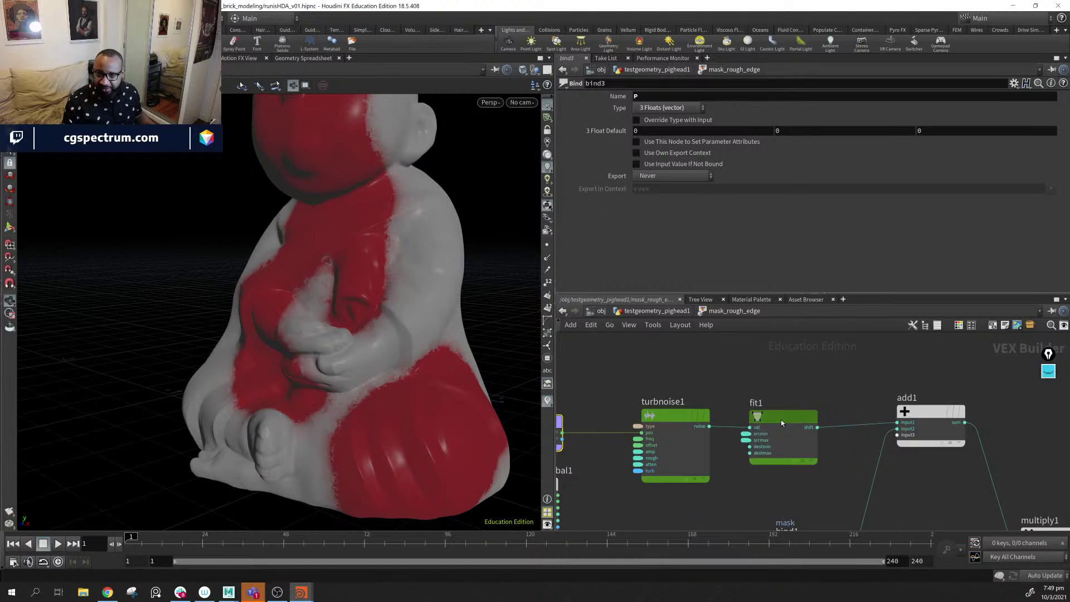
pyautogui.moveTo(783, 461); pyautogui.dragTo(697, 454, button='middle')
pyautogui.scroll(-2, 697, 454)
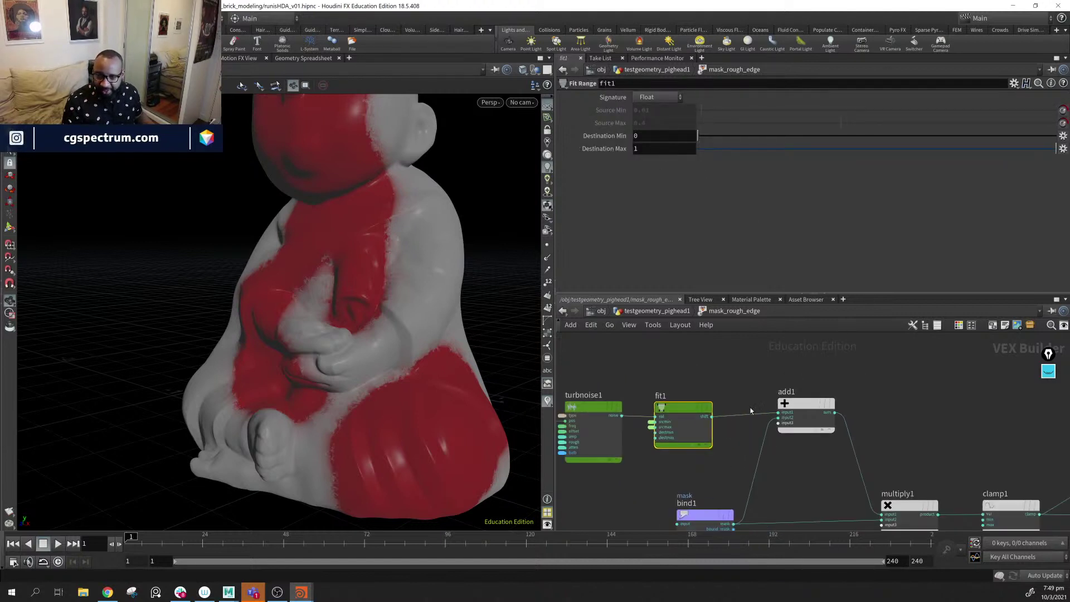
pyautogui.moveTo(894, 418); pyautogui.dragTo(857, 372, button='middle')
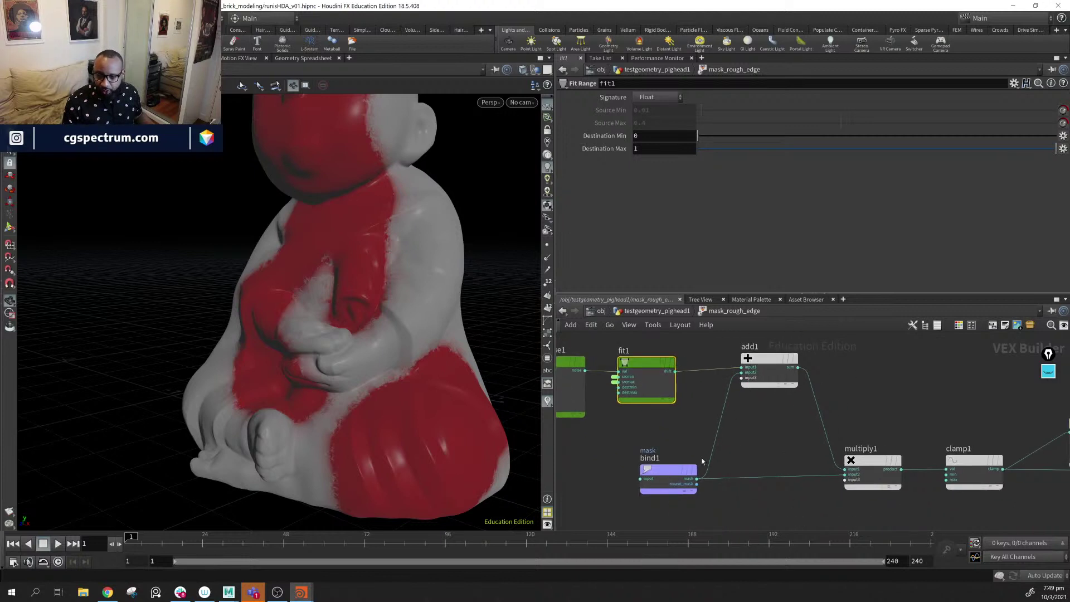
# - Try a visualizer node on add1's output, turn off the viewport's attribute visualization, and delete the visualizer node
pyautogui.click(771, 360)
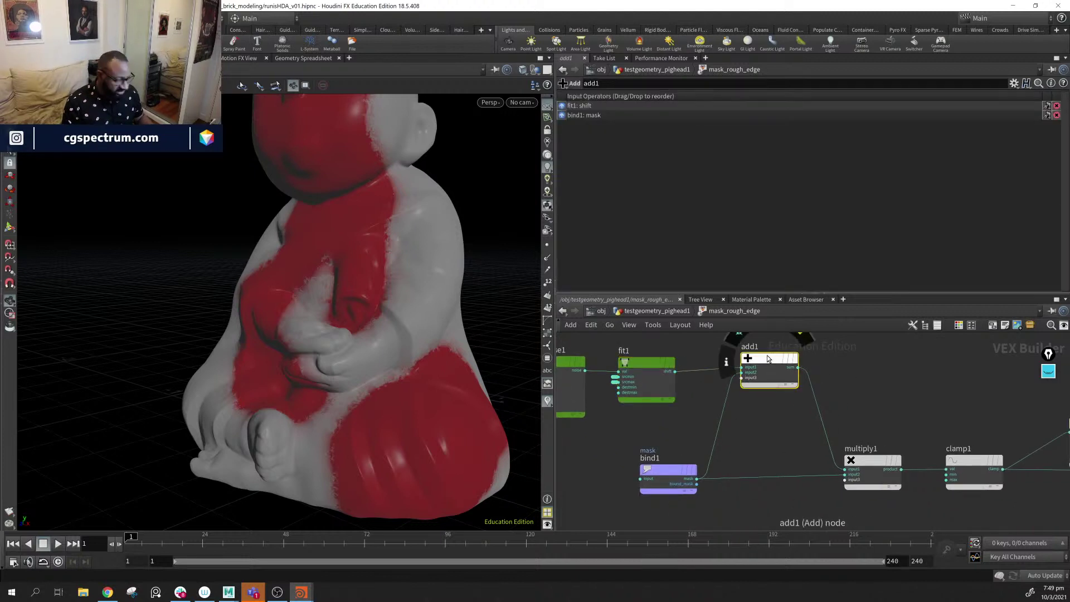
pyautogui.click(769, 359)
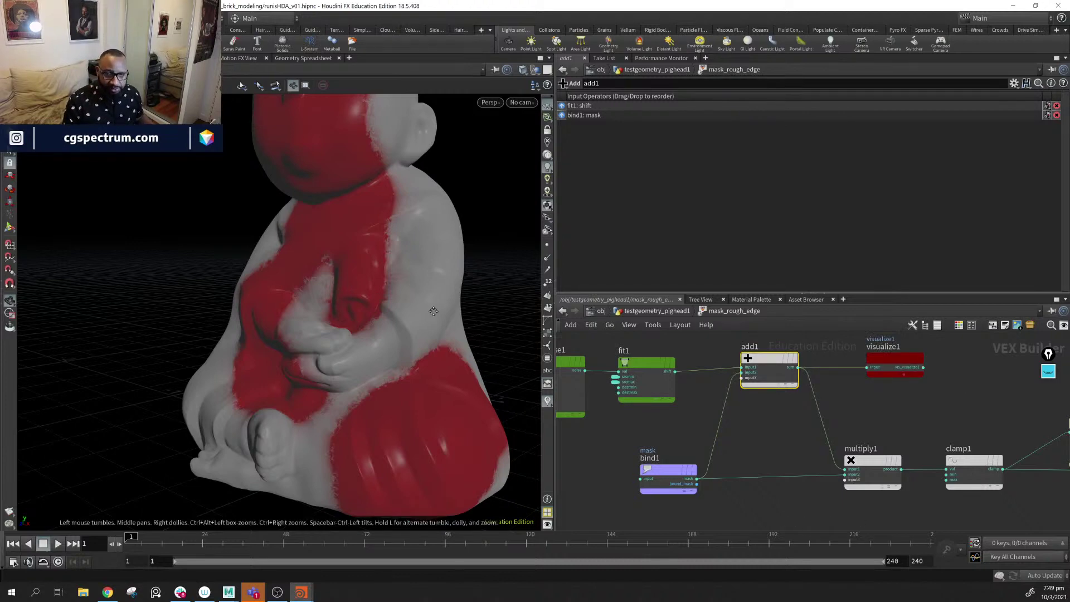
pyautogui.moveTo(434, 311); pyautogui.dragTo(409, 351)
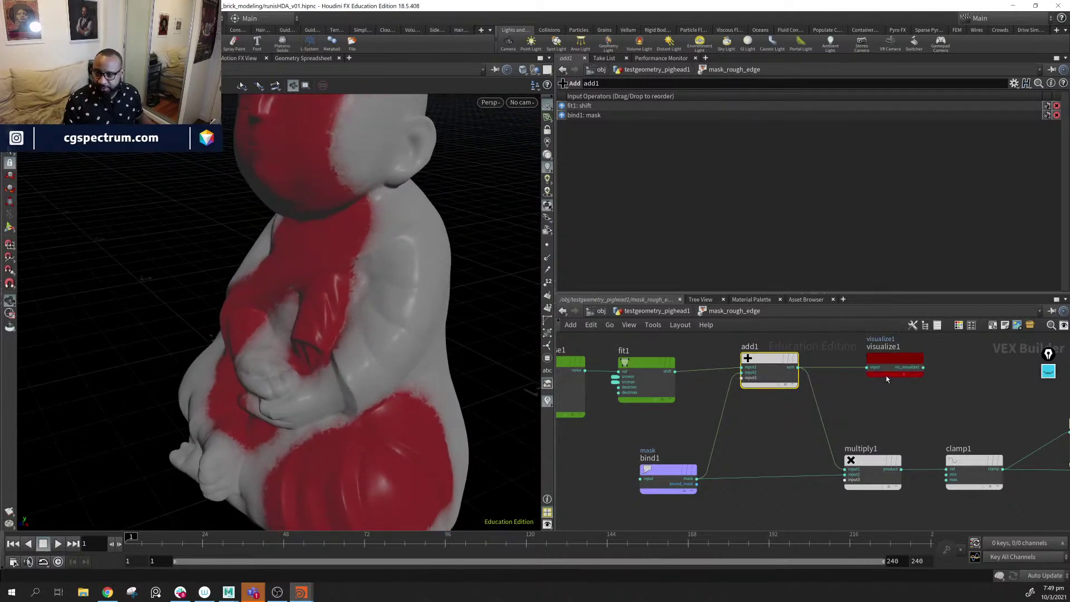
pyautogui.click(894, 359)
pyautogui.moveTo(971, 407); pyautogui.dragTo(737, 411, button='middle')
pyautogui.click(548, 401)
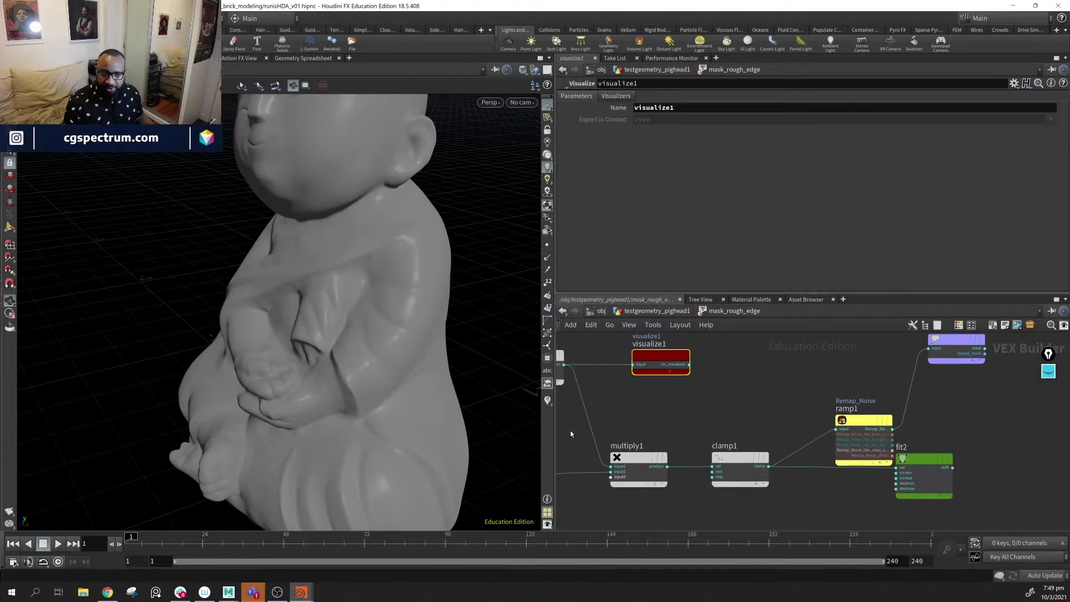
pyautogui.moveTo(423, 384); pyautogui.dragTo(603, 366)
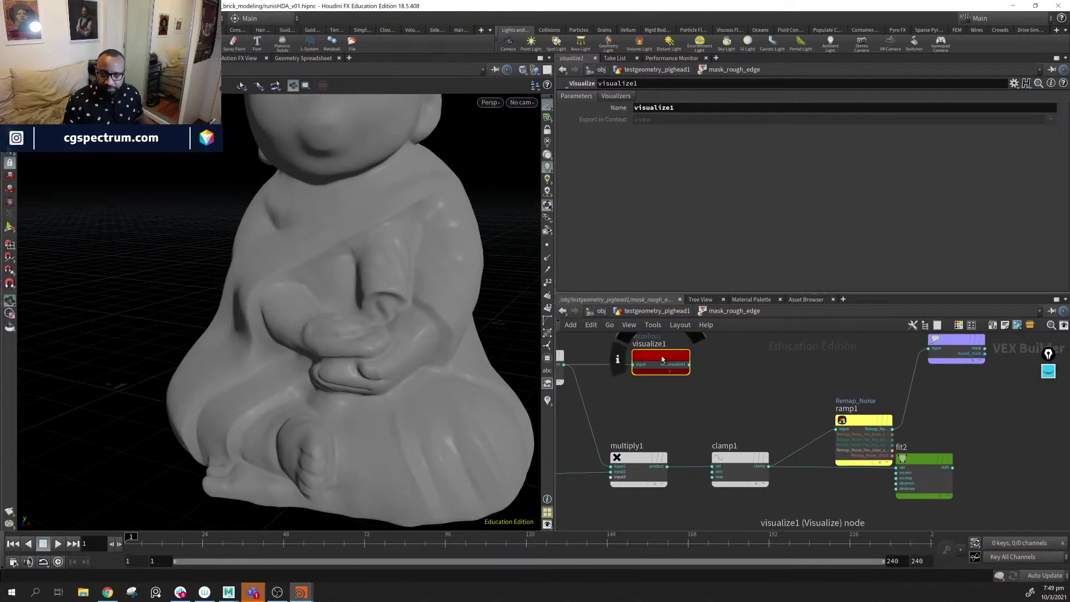
pyautogui.press('Delete')
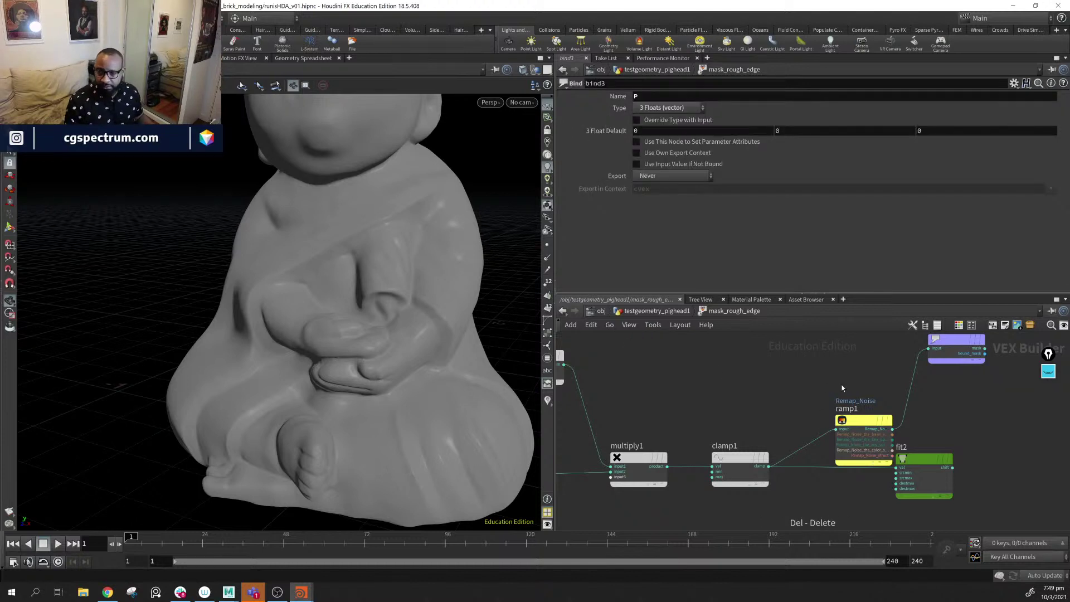
# - Review the inputs of the multiply1 node and the minimum and maximum of the clamp1 node
pyautogui.moveTo(842, 388); pyautogui.dragTo(908, 385, button='middle')
pyautogui.middleClick(741, 374)
pyautogui.moveTo(596, 418); pyautogui.dragTo(774, 399, button='middle')
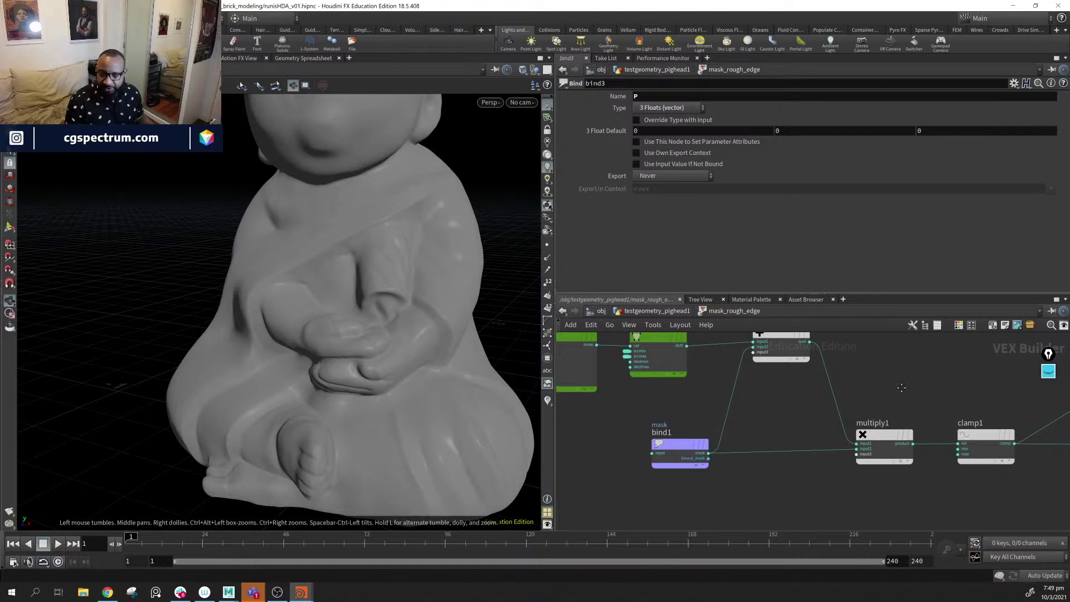
pyautogui.moveTo(869, 437); pyautogui.dragTo(741, 411, button='middle')
pyautogui.click(741, 411)
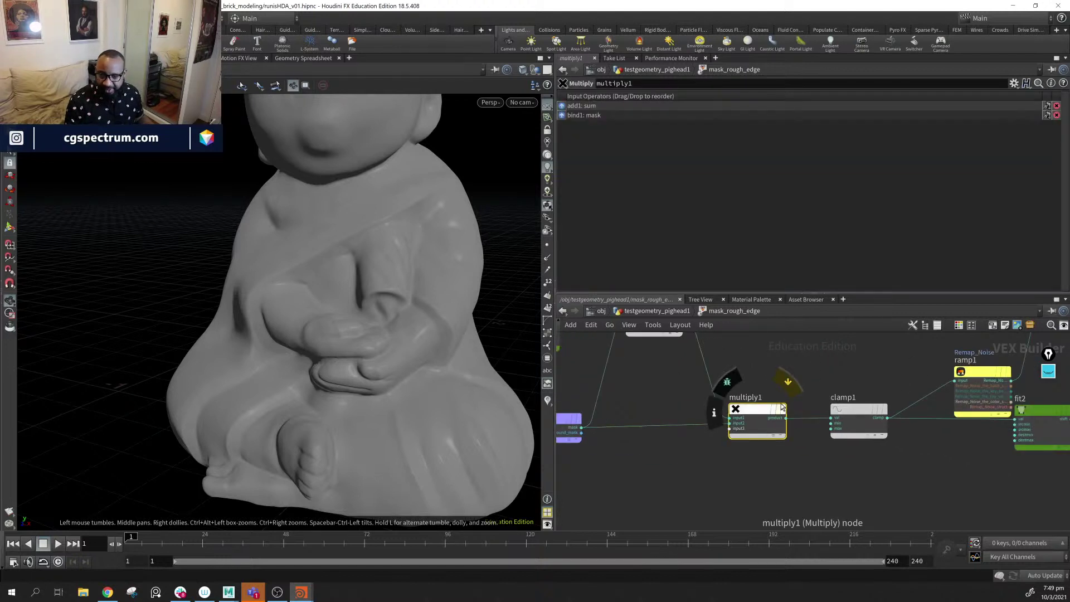
pyautogui.moveTo(908, 386); pyautogui.dragTo(850, 390, button='middle')
pyautogui.click(800, 414)
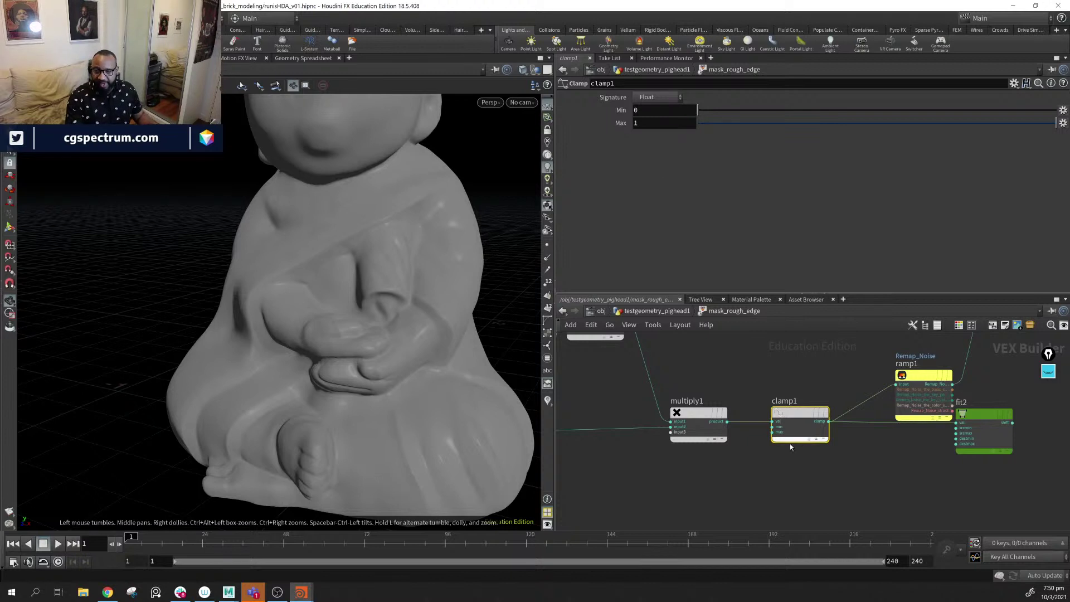
# - Move clamp1 closer to multiply1, separate ramp1 from fit2, and delete the unused fit2 node
pyautogui.moveTo(806, 416); pyautogui.dragTo(784, 413)
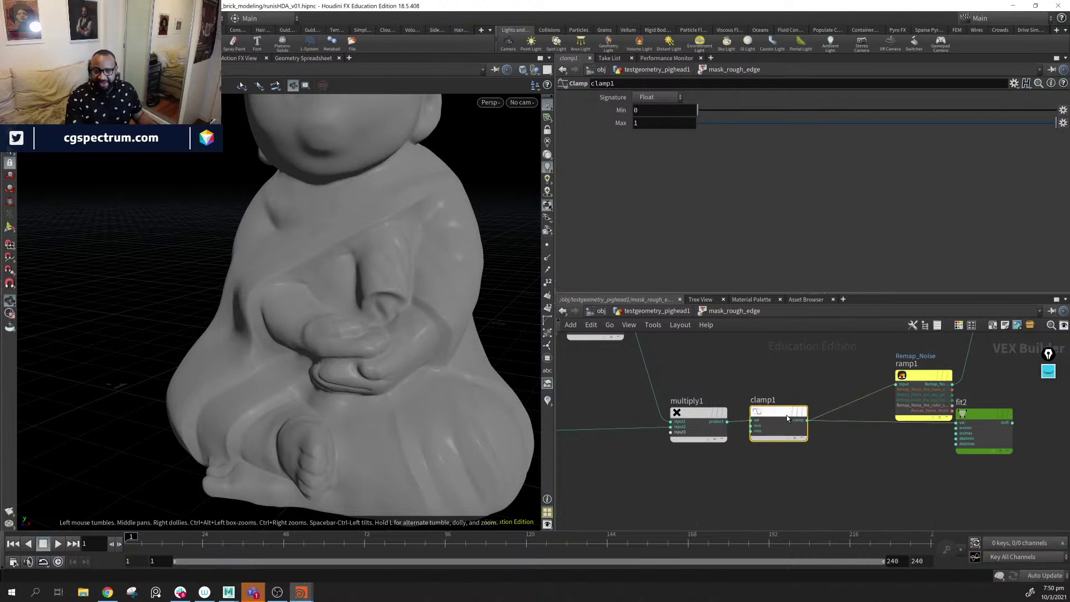
pyautogui.moveTo(785, 413); pyautogui.dragTo(679, 434, button='middle')
pyautogui.moveTo(872, 436); pyautogui.dragTo(870, 461)
pyautogui.moveTo(869, 461)
pyautogui.mouseDown(button='middle')
pyautogui.moveTo(831, 503)
pyautogui.moveTo(877, 452)
pyautogui.mouseUp(button='middle')
pyautogui.moveTo(824, 384); pyautogui.dragTo(795, 378)
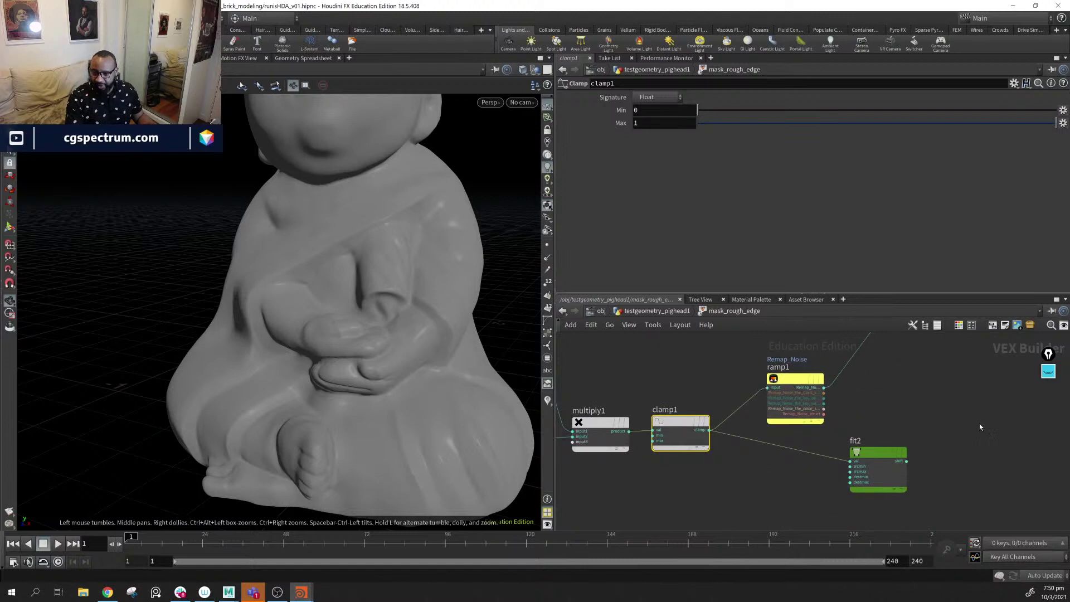
pyautogui.click(880, 454)
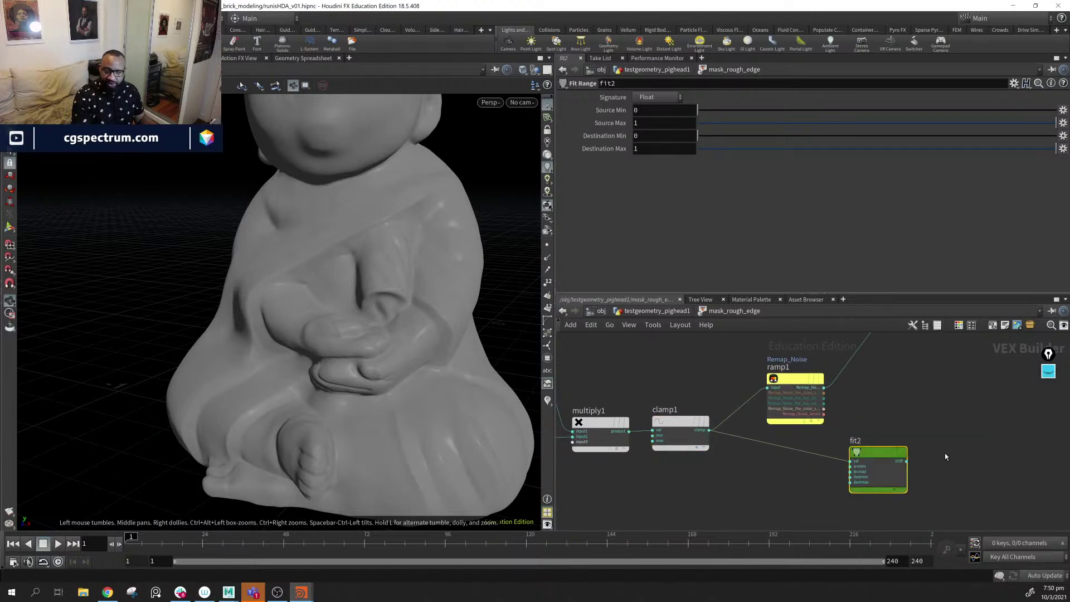
pyautogui.press('Delete')
# - Line up ramp1 and bind2 in a row after clamp1, and return to the testgeometry_pighead1 network
pyautogui.moveTo(798, 383); pyautogui.dragTo(771, 426)
pyautogui.moveTo(875, 437); pyautogui.dragTo(793, 532, button='middle')
pyautogui.moveTo(837, 403); pyautogui.dragTo(781, 517)
pyautogui.moveTo(811, 474); pyautogui.dragTo(963, 378, button='middle')
pyautogui.moveTo(935, 412)
pyautogui.mouseDown()
pyautogui.moveTo(909, 426)
pyautogui.moveTo(916, 419)
pyautogui.mouseUp()
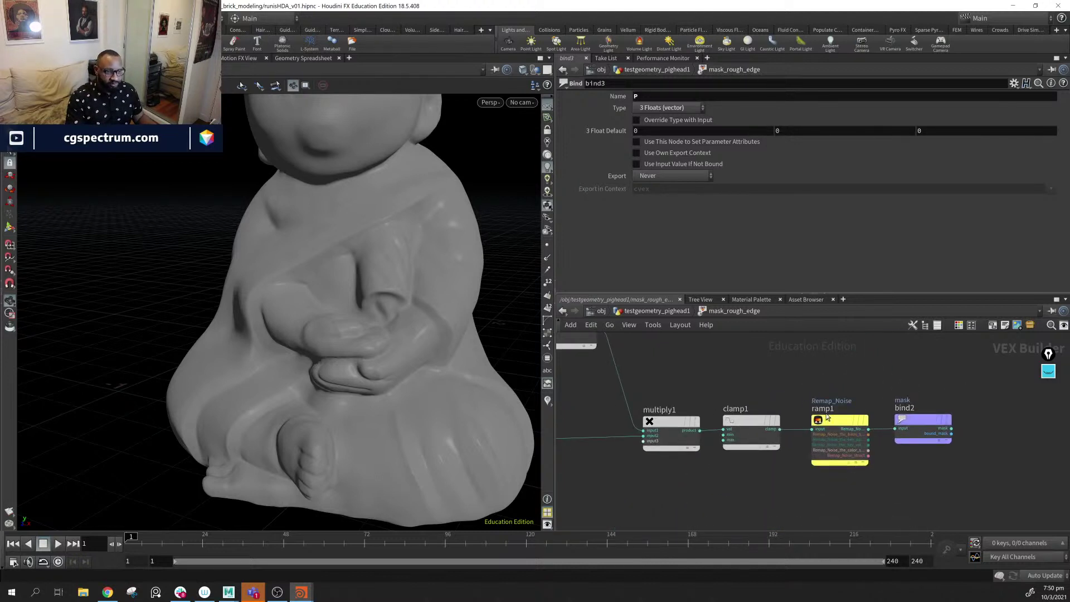
pyautogui.click(669, 311)
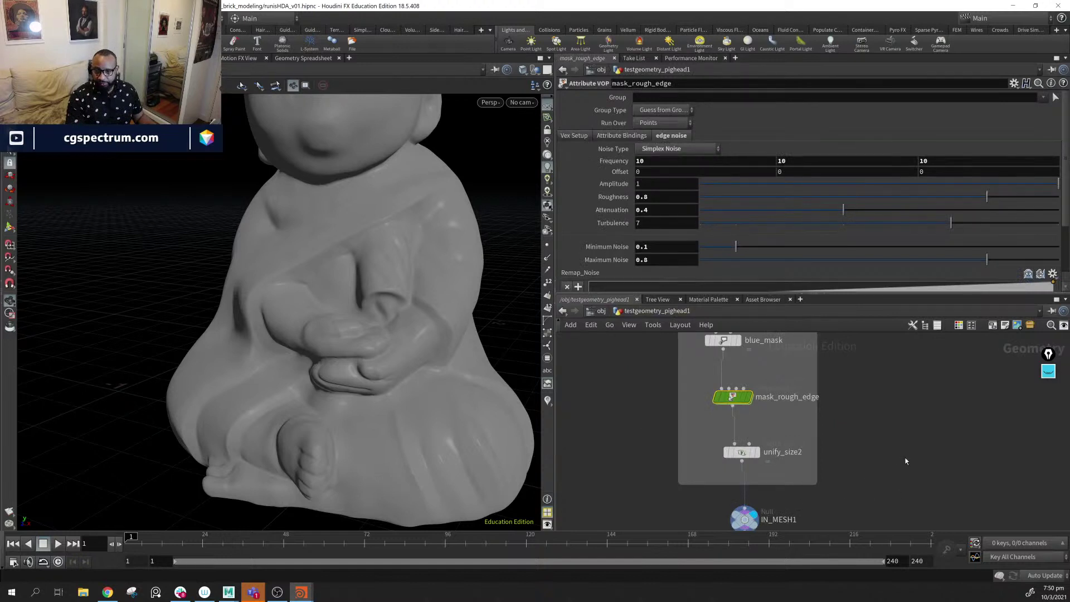
# - Colour the blue_mask node in the mask rough edge box green
pyautogui.moveTo(905, 461); pyautogui.dragTo(858, 434, button='middle')
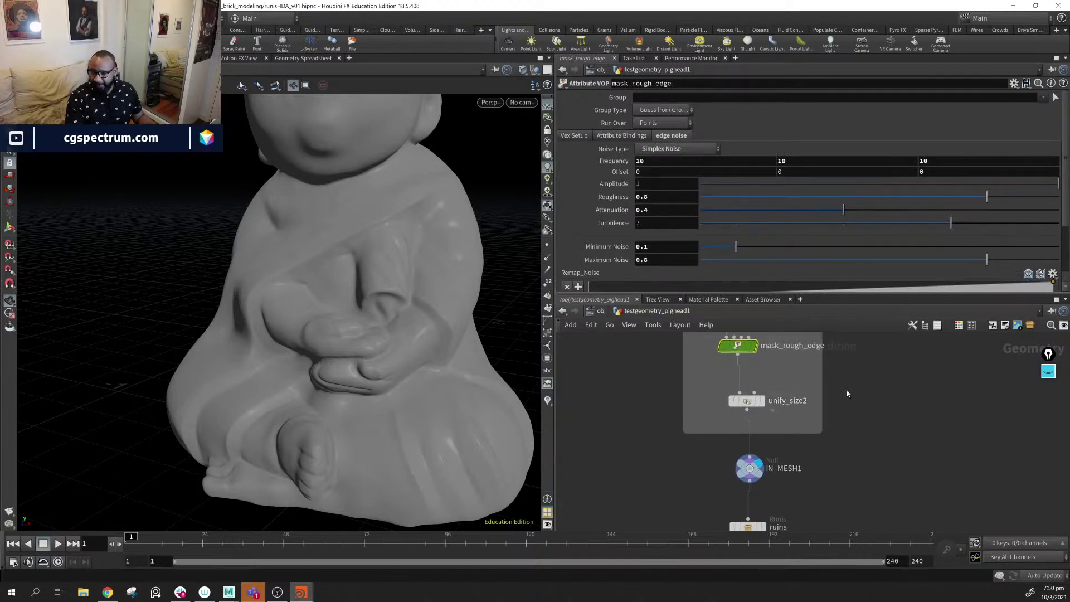
pyautogui.moveTo(847, 394); pyautogui.dragTo(862, 467, button='middle')
pyautogui.scroll(-4, 870, 462)
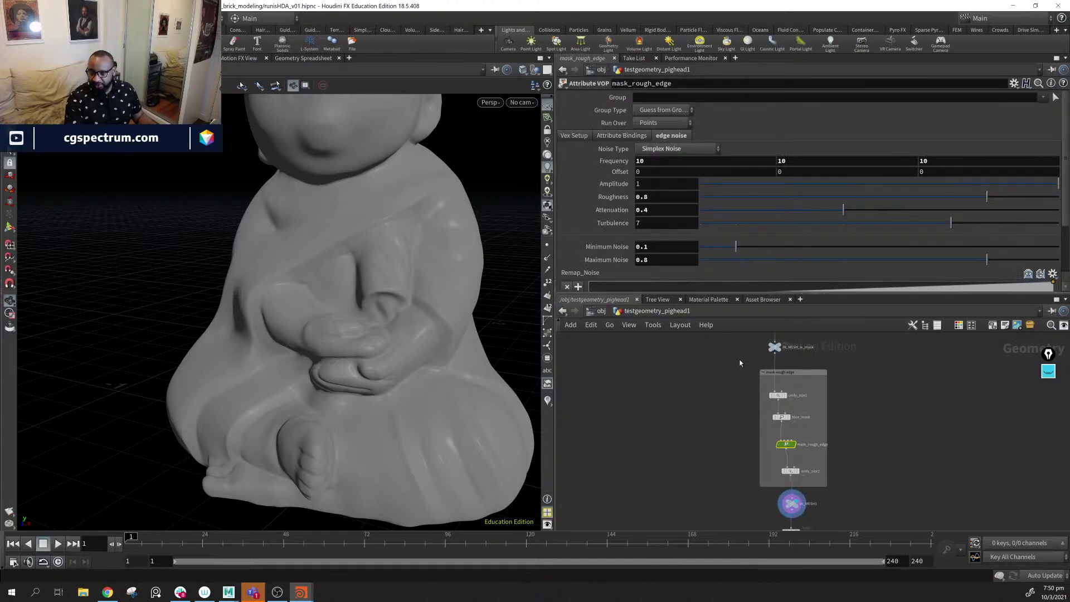
pyautogui.moveTo(735, 365); pyautogui.dragTo(859, 491)
pyautogui.moveTo(860, 492); pyautogui.dragTo(857, 502, button='middle')
pyautogui.click(799, 391)
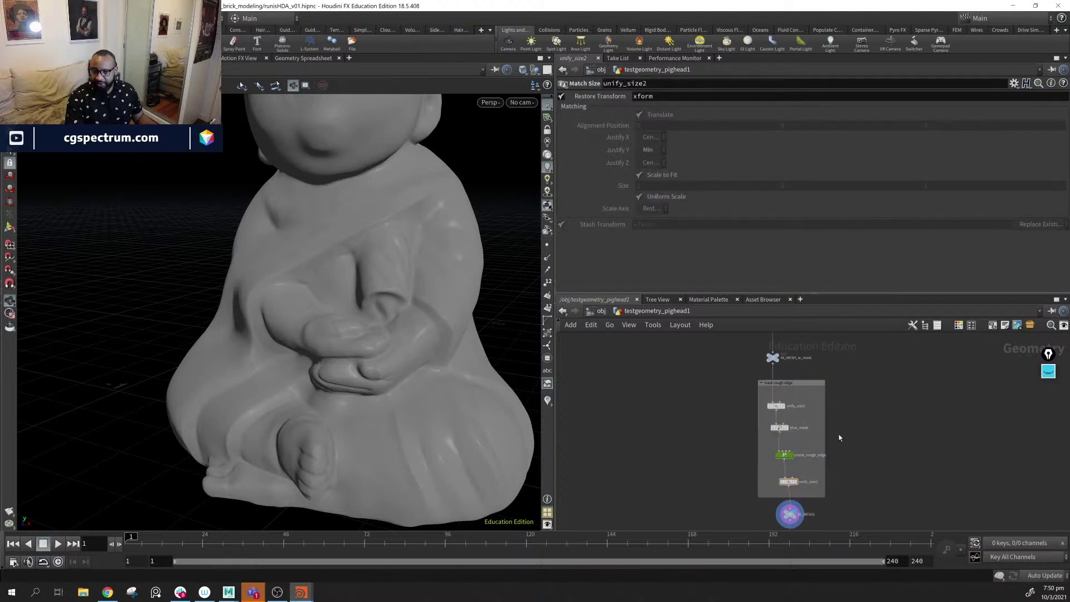
pyautogui.scroll(3, 814, 429)
pyautogui.click(745, 422)
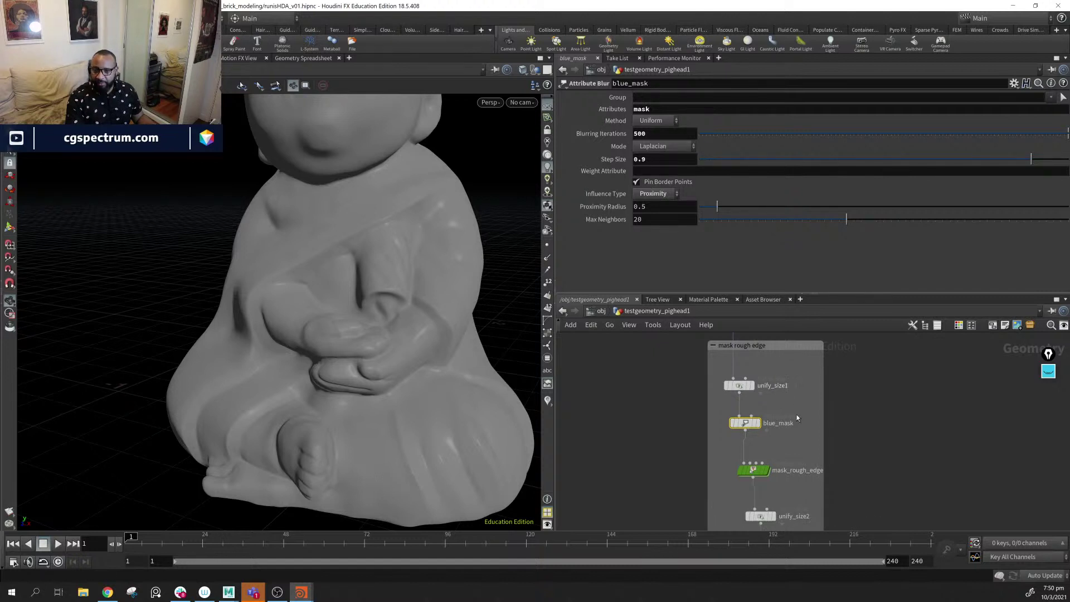
pyautogui.moveTo(755, 428)
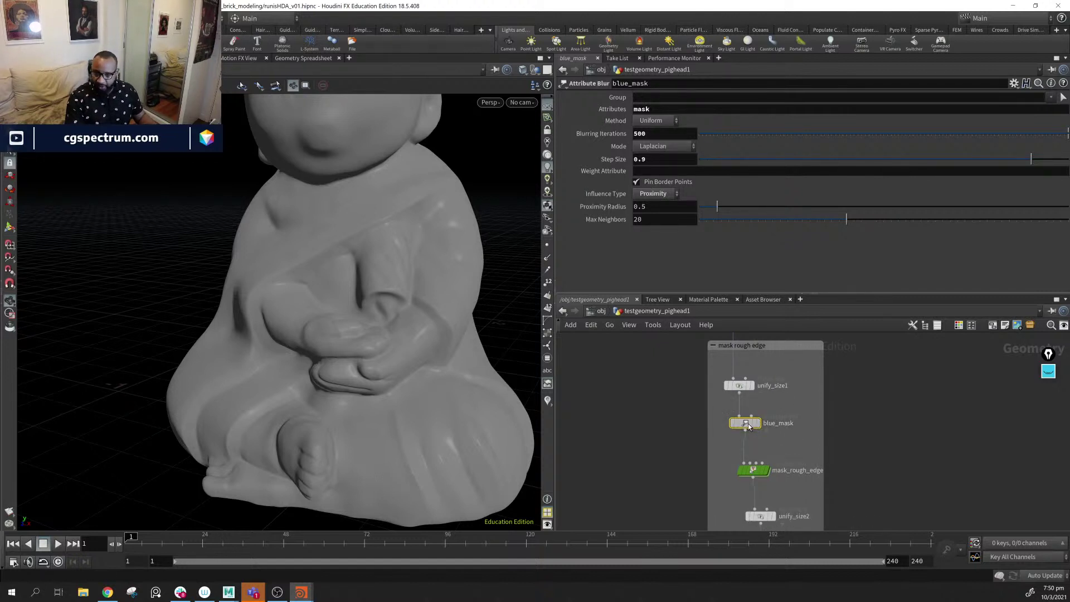
pyautogui.press('c')
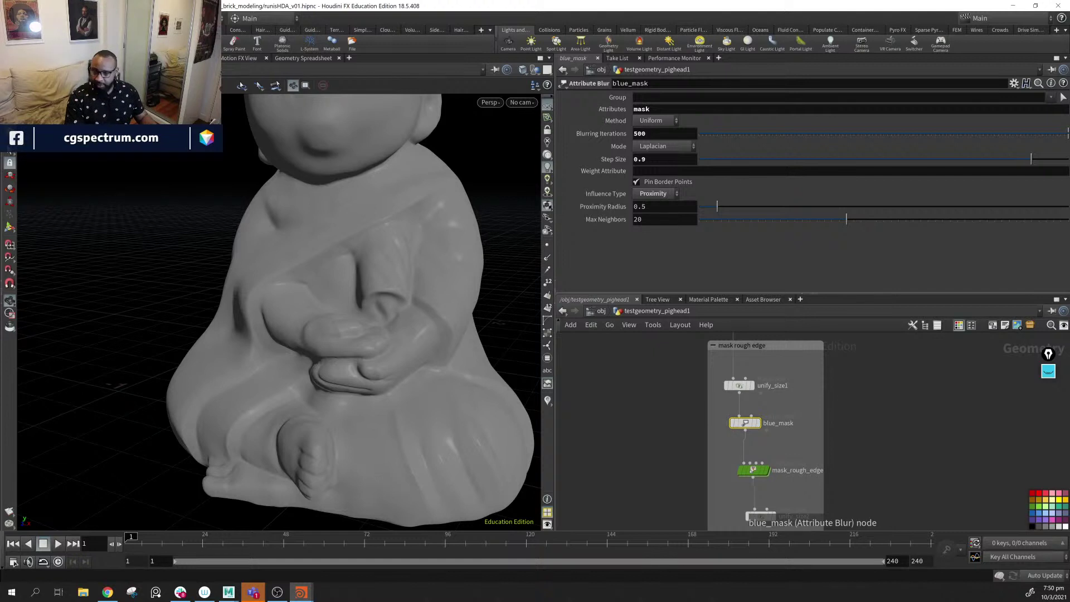
pyautogui.click(1032, 509)
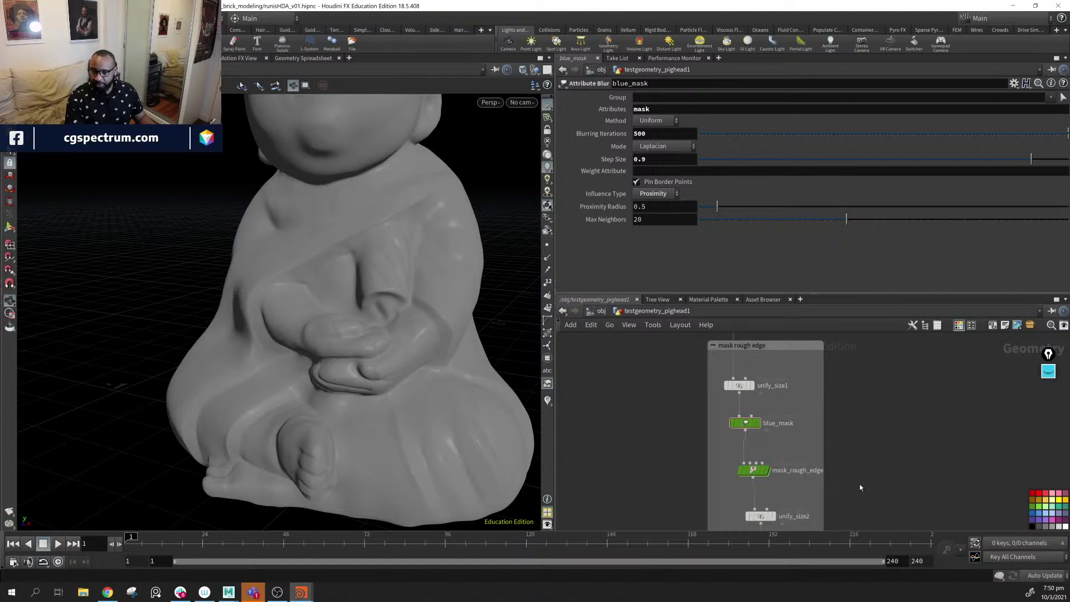
pyautogui.moveTo(860, 490); pyautogui.dragTo(876, 451, button='middle')
# - Review the edge noise parameters and the noise remap ramp of the mask_rough_edge node
pyautogui.moveTo(769, 385)
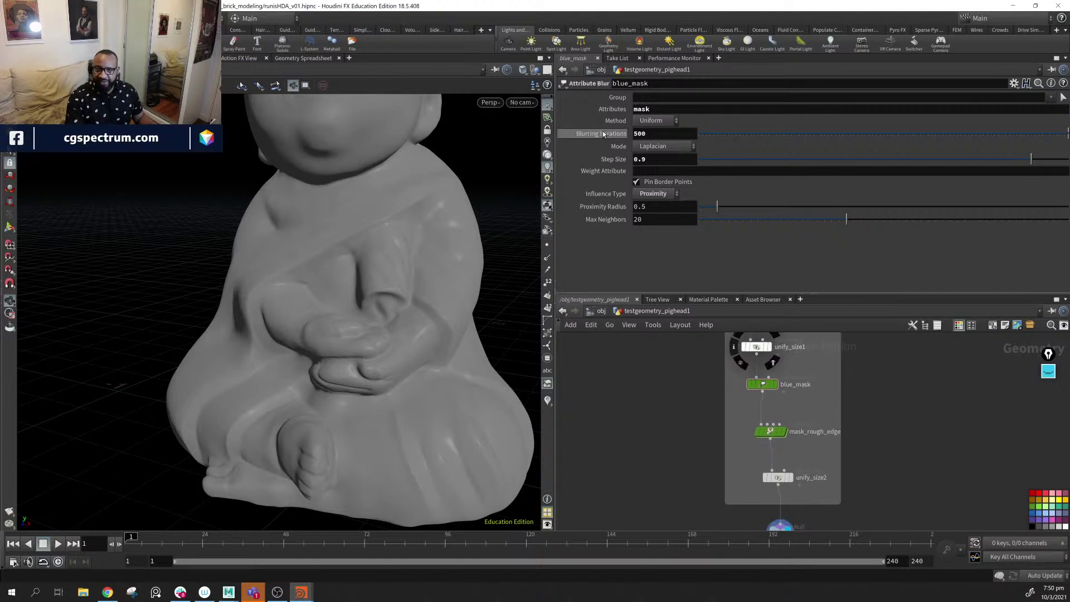
pyautogui.click(770, 432)
pyautogui.scroll(-3, 665, 177)
pyautogui.scroll(3, 664, 178)
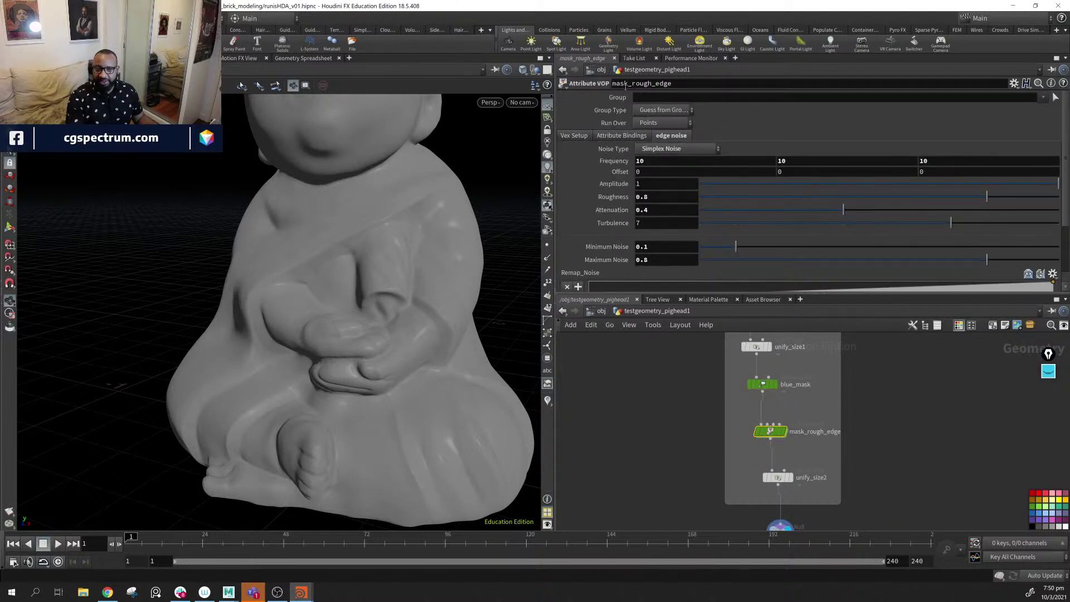
pyautogui.scroll(-3, 638, 197)
pyautogui.scroll(3, 638, 196)
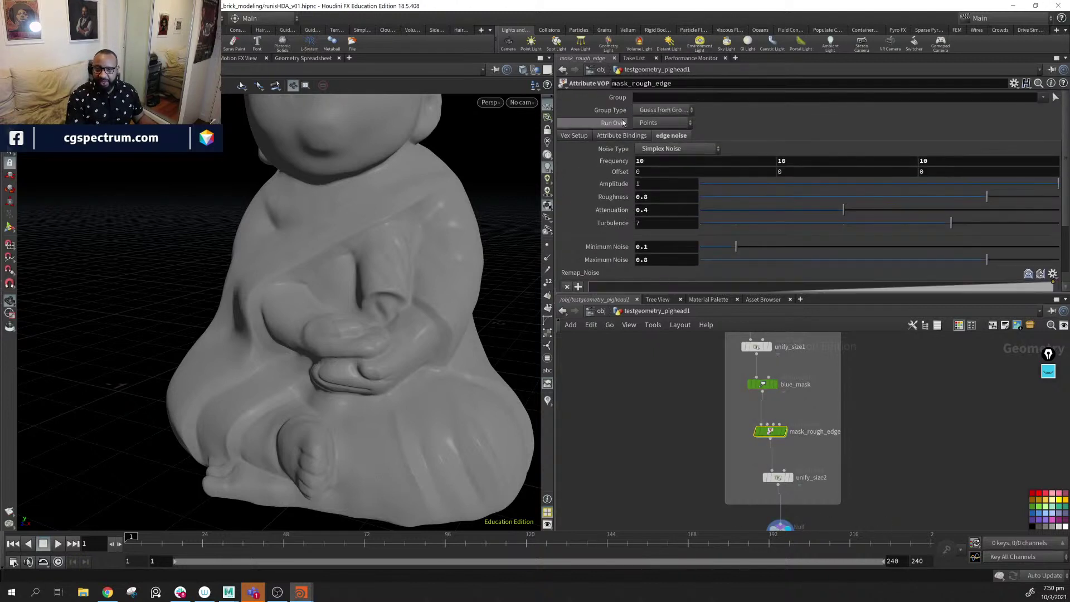
pyautogui.scroll(-3, 621, 204)
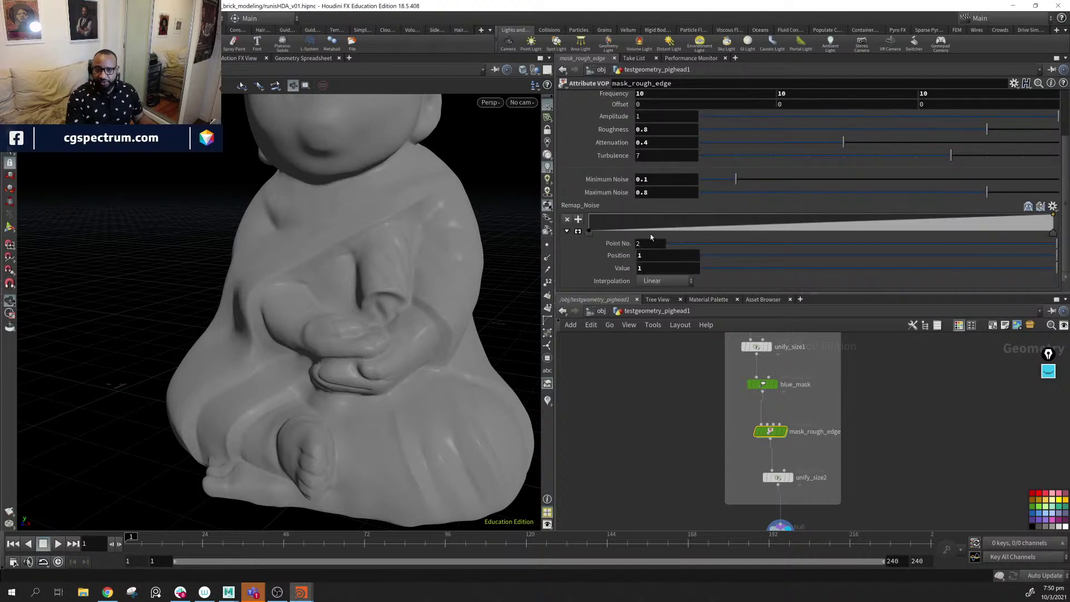
pyautogui.scroll(3, 651, 236)
pyautogui.scroll(-3, 651, 237)
pyautogui.scroll(3, 684, 277)
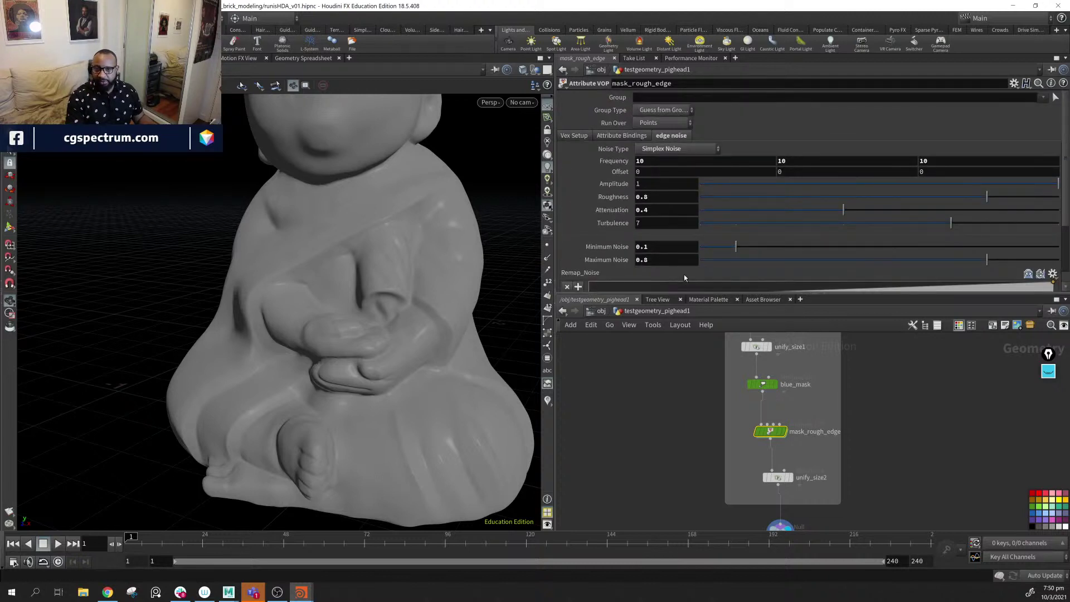
# - Collapse the four nodes of the mask rough edge box into a subnetwork
pyautogui.scroll(-4, 904, 487)
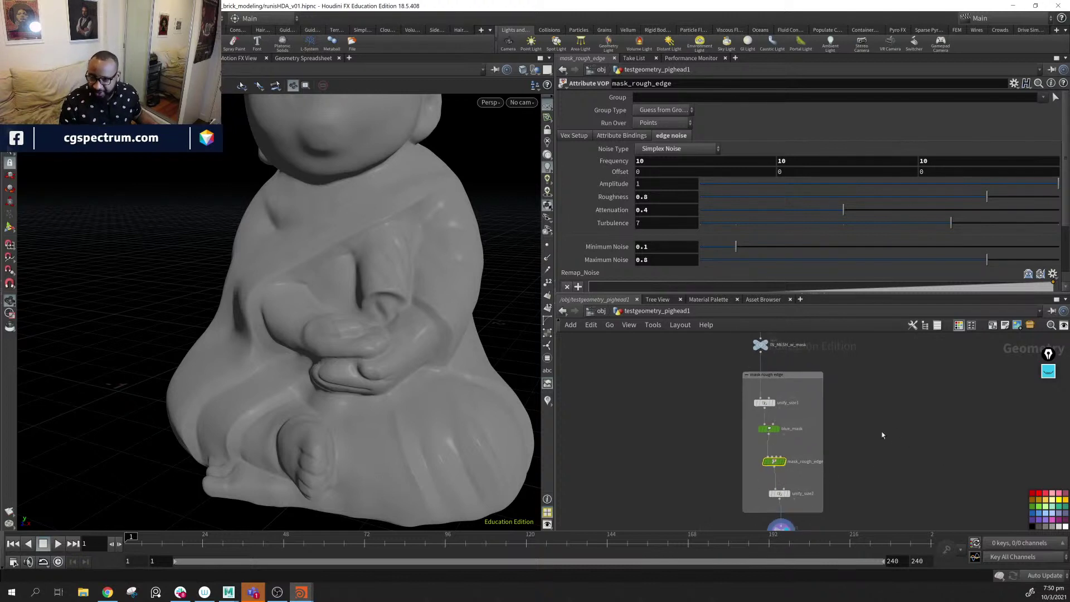
pyautogui.moveTo(713, 366); pyautogui.dragTo(863, 519)
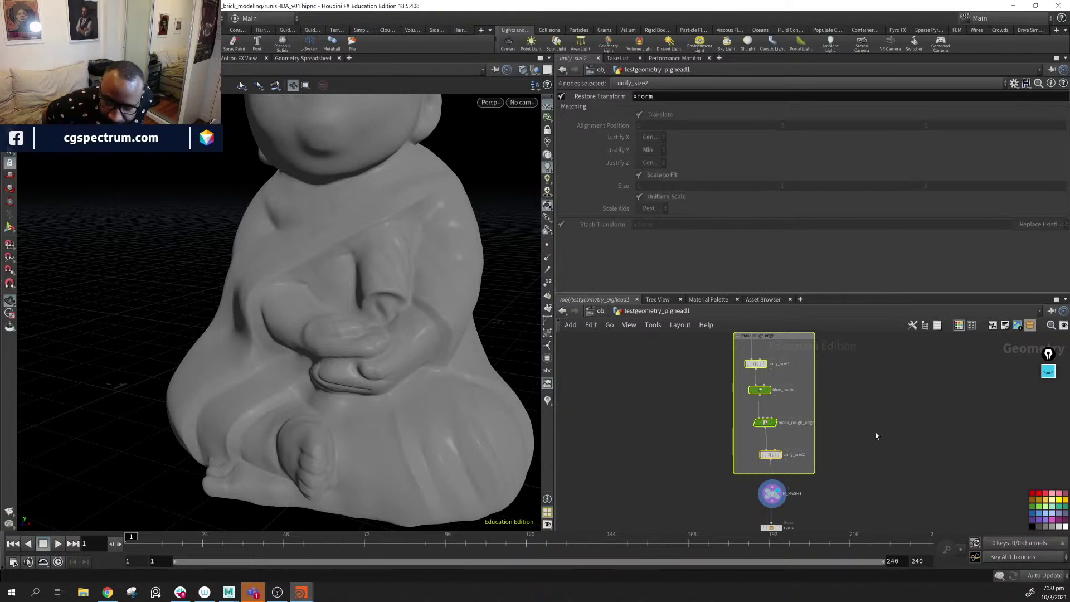
pyautogui.hotkey('shift', 'c')
# - Move the subnetwork, IN_MESH1, ruins and OUT_MESH up beneath IN_MESH_w_mask, and bring OUT_MESH closer to ruins
pyautogui.scroll(-5, 865, 479)
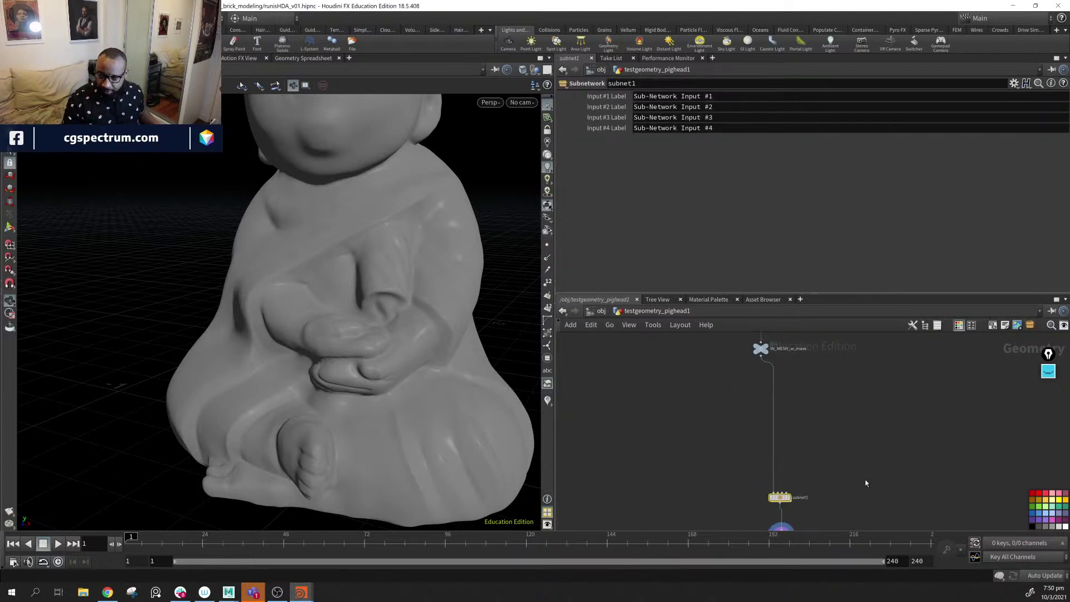
pyautogui.moveTo(759, 499); pyautogui.dragTo(896, 362)
pyautogui.moveTo(835, 377)
pyautogui.mouseDown()
pyautogui.moveTo(835, 411)
pyautogui.moveTo(823, 389)
pyautogui.mouseUp()
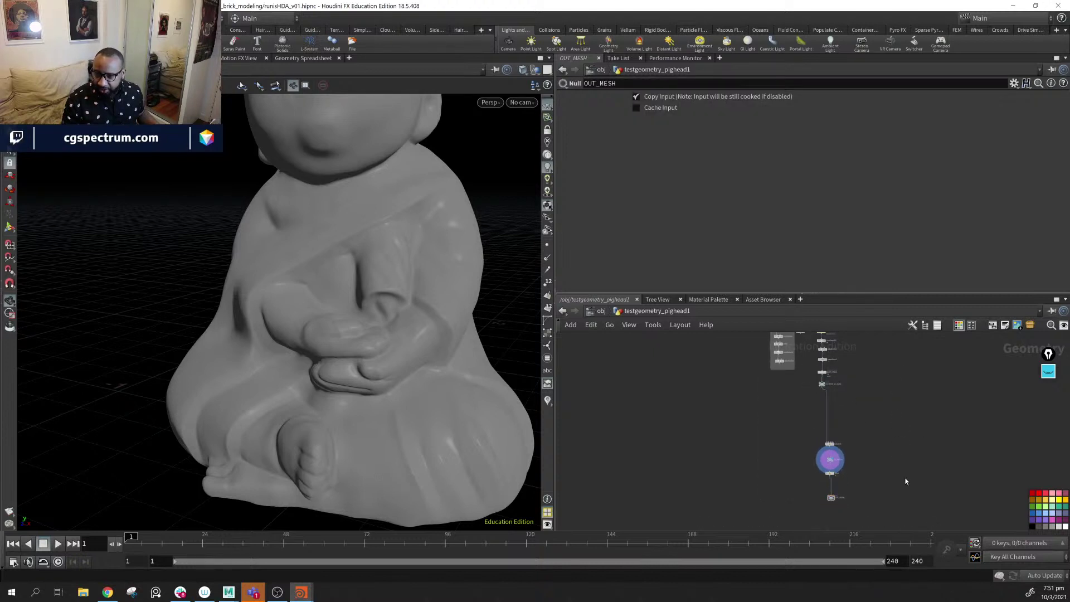
pyautogui.moveTo(914, 432); pyautogui.dragTo(788, 530)
pyautogui.moveTo(831, 447); pyautogui.dragTo(824, 407)
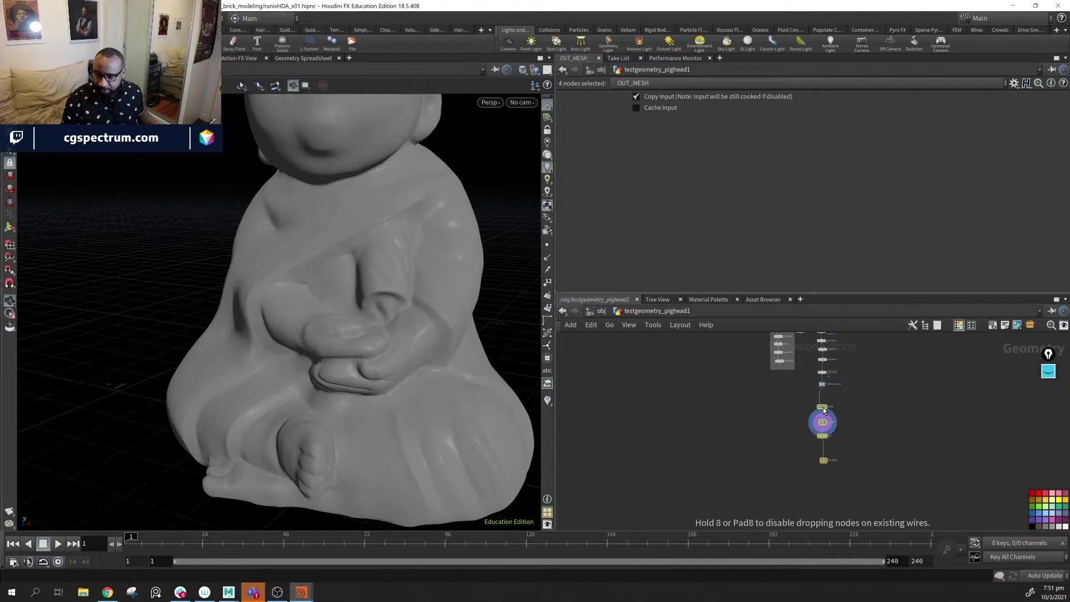
pyautogui.press('f')
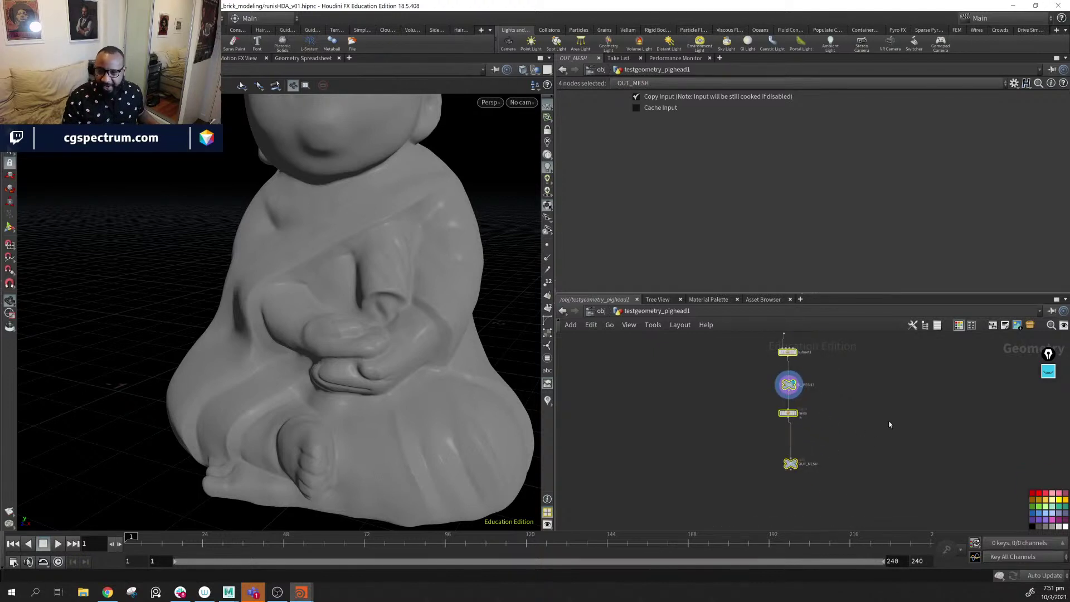
pyautogui.click(828, 483)
pyautogui.moveTo(789, 465); pyautogui.dragTo(786, 442)
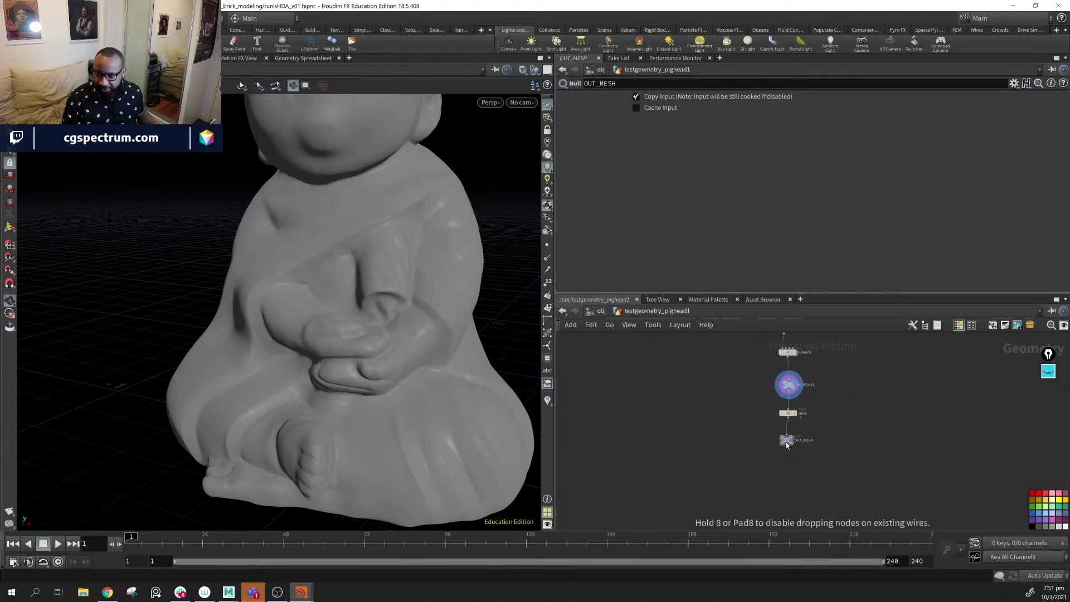
# - Rename the new subnetwork as maksEdgeRough and save the scene
pyautogui.moveTo(798, 343)
pyautogui.mouseDown(button='middle')
pyautogui.moveTo(780, 394)
pyautogui.moveTo(802, 411)
pyautogui.mouseUp(button='middle')
pyautogui.doubleClick(787, 408)
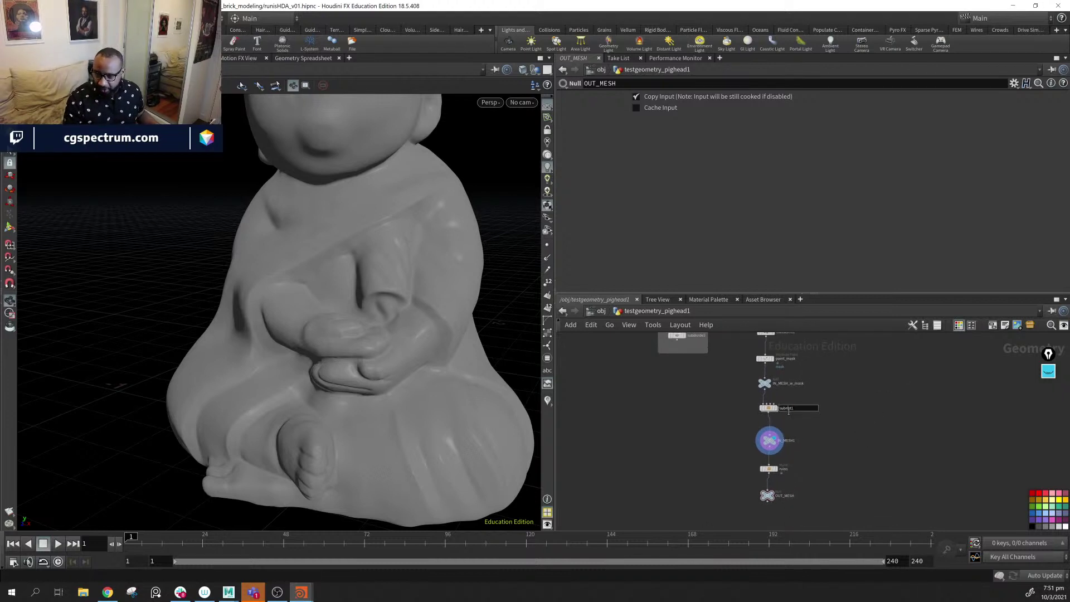
pyautogui.write('mask')
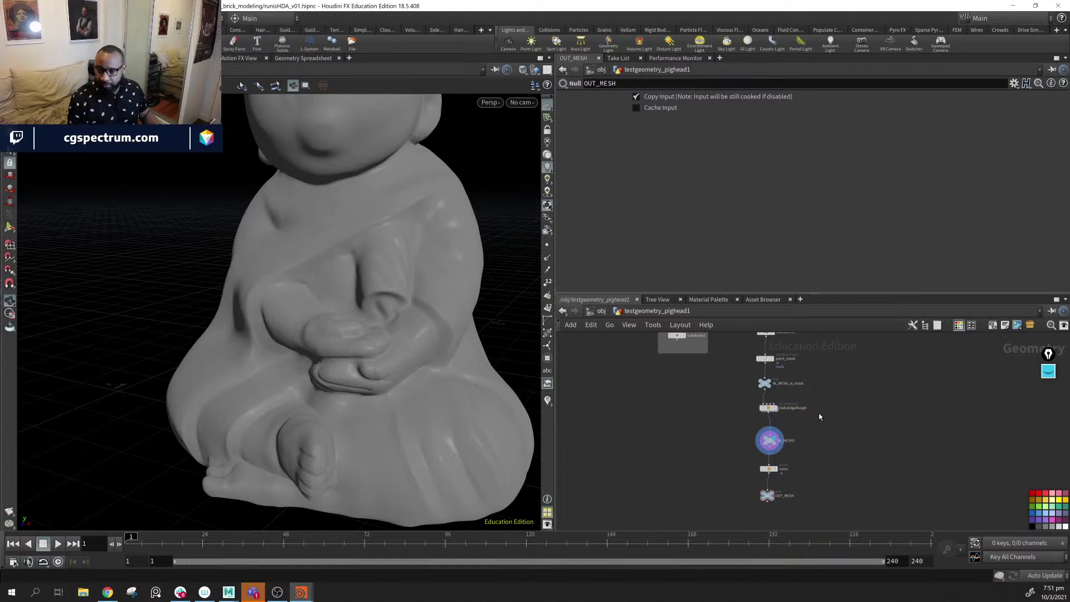
pyautogui.click(774, 409)
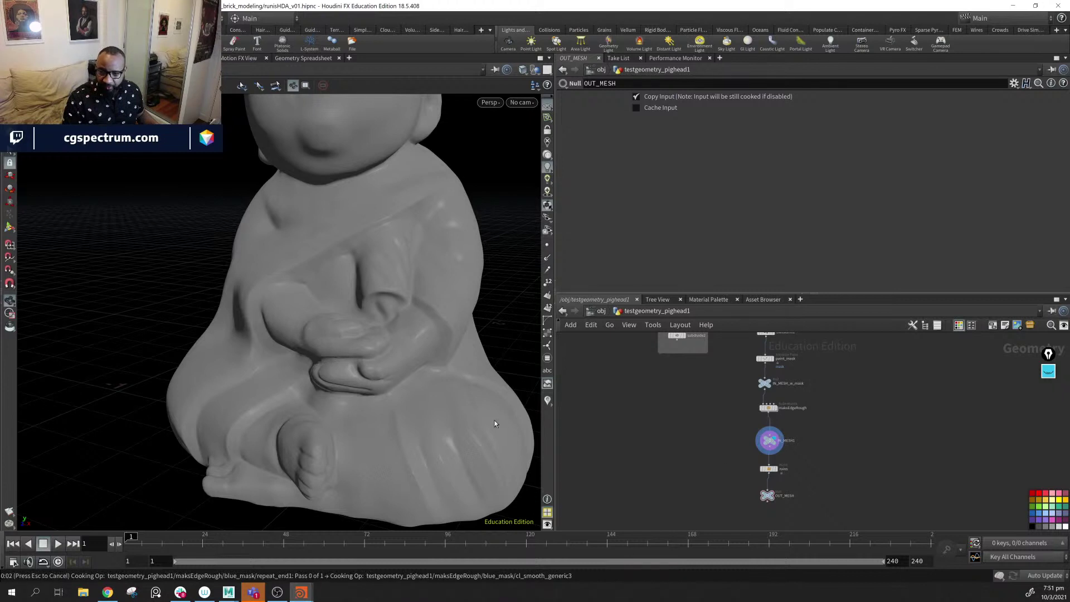
pyautogui.hotkey('ctrl', 's')
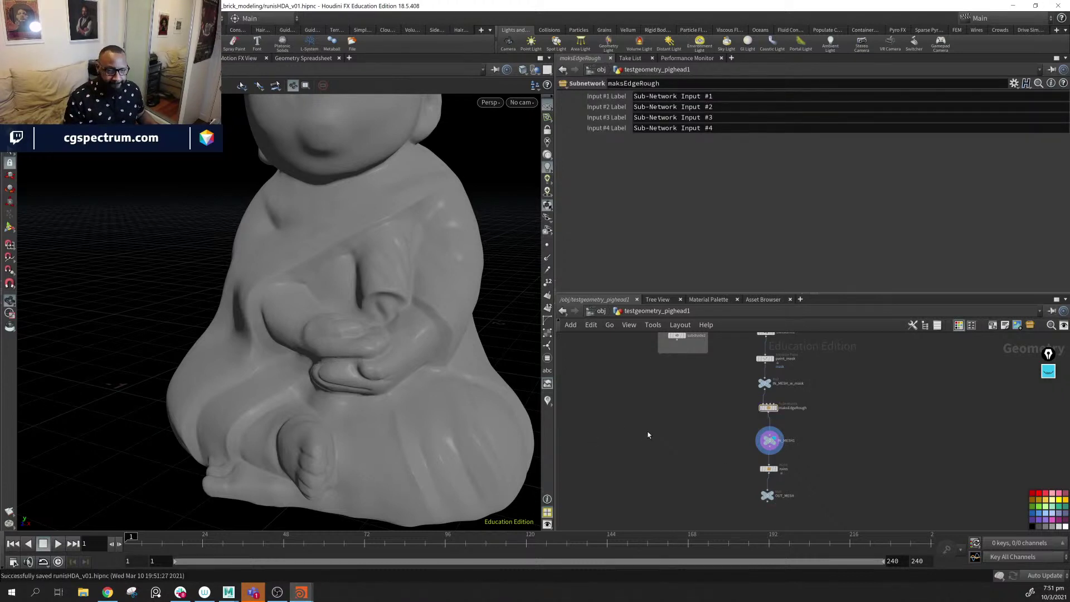
# - Start creating a digital asset from the maksEdgeRough subnetwork, with bbmaksedgerough as the operator name
pyautogui.moveTo(737, 422); pyautogui.dragTo(684, 447, button='middle')
pyautogui.scroll(2, 685, 447)
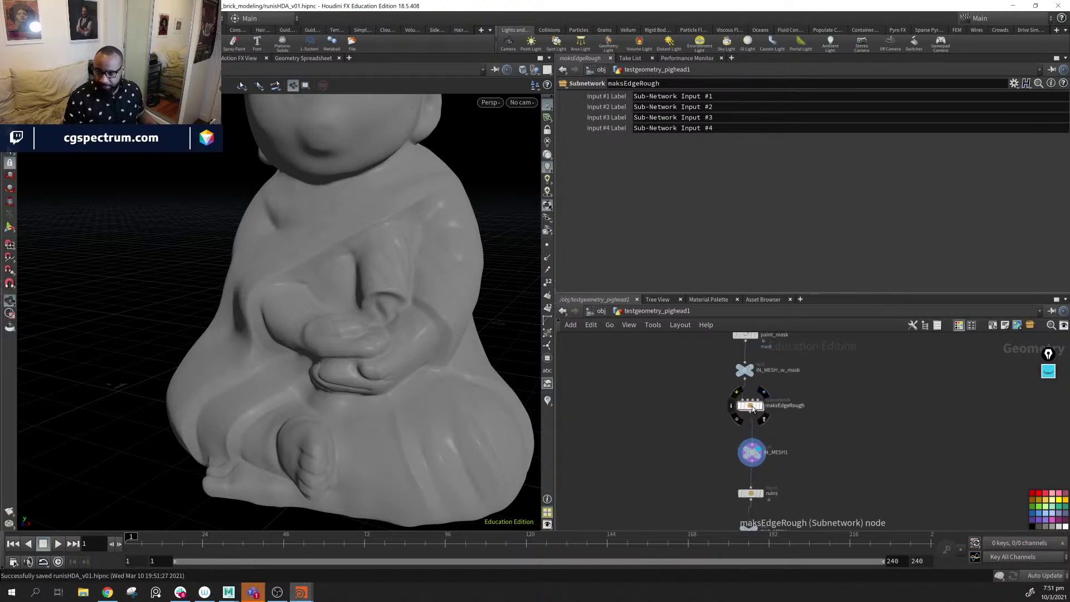
pyautogui.moveTo(751, 404); pyautogui.dragTo(754, 409)
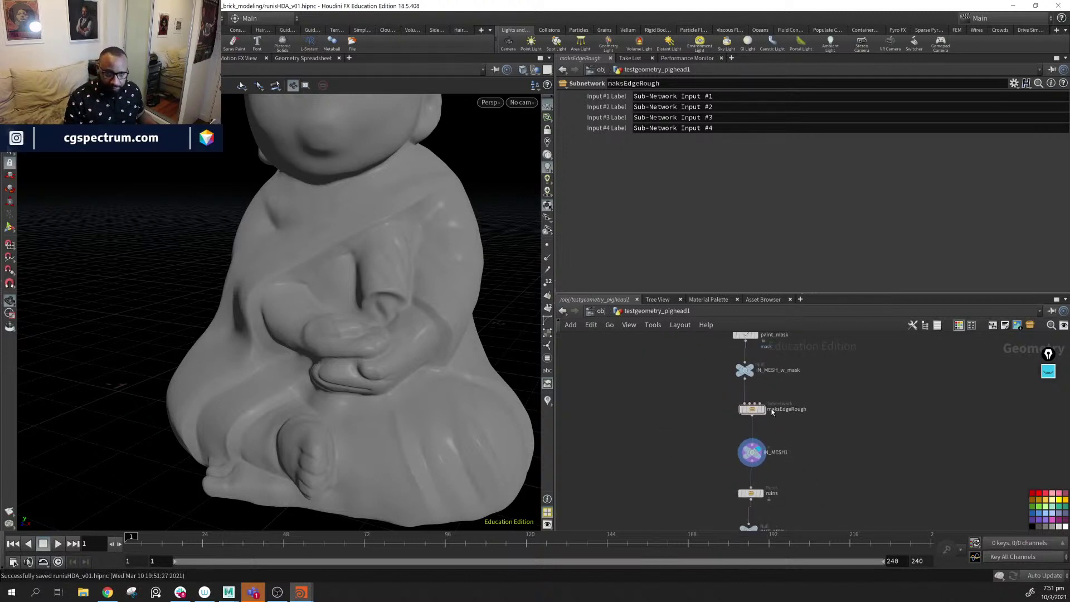
pyautogui.click(747, 413)
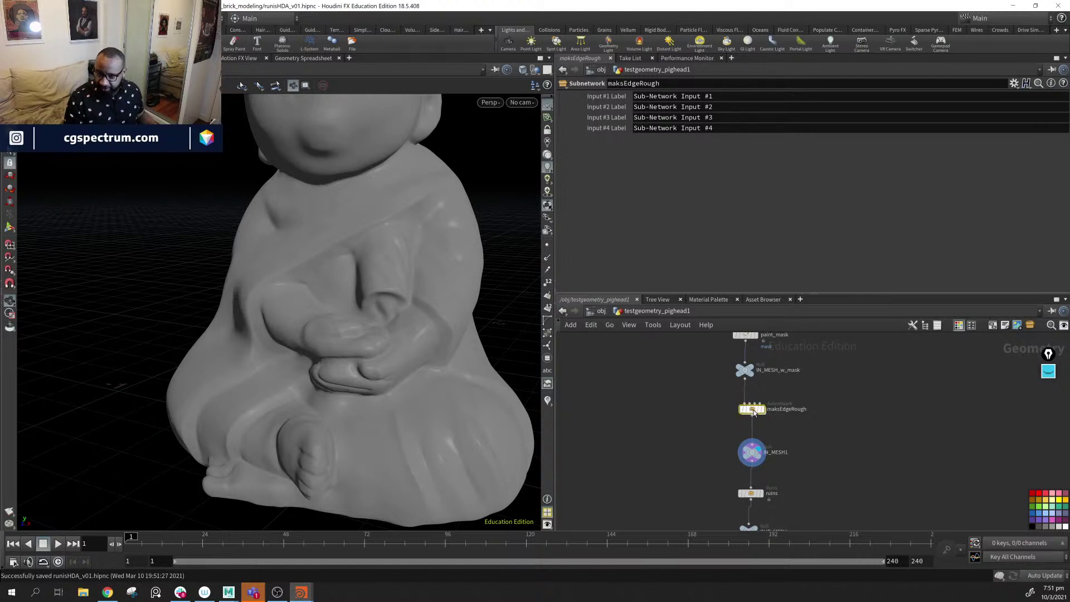
pyautogui.rightClick(753, 412)
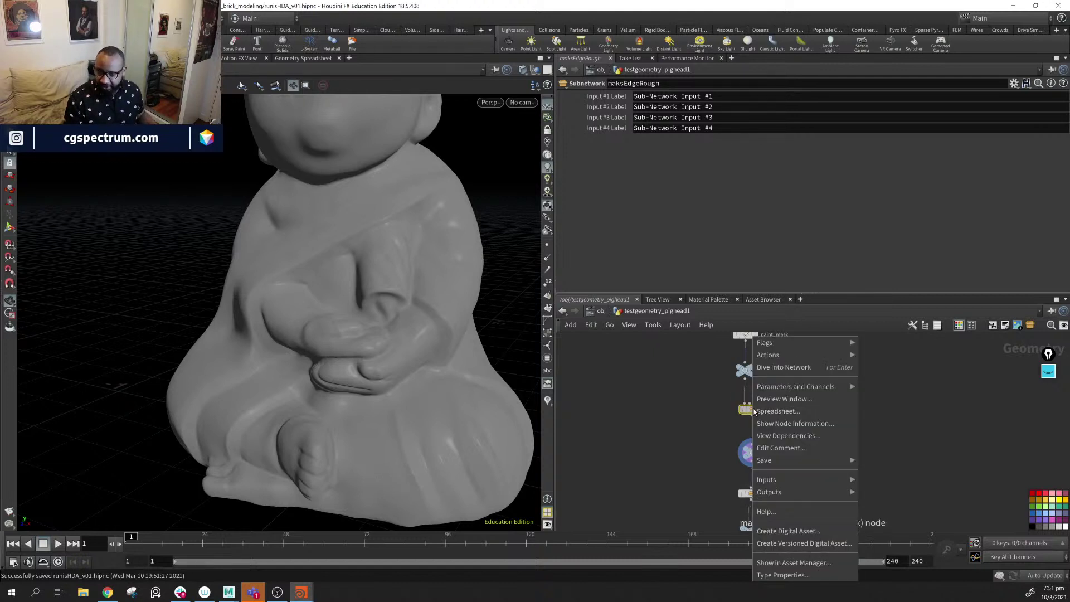
pyautogui.click(808, 530)
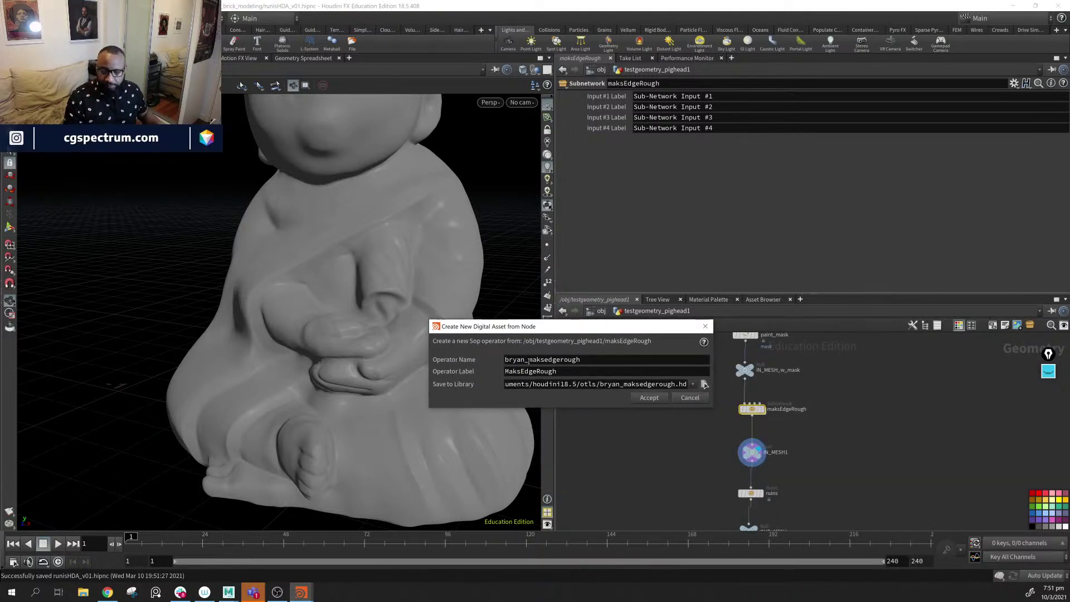
pyautogui.moveTo(529, 360); pyautogui.dragTo(458, 360)
pyautogui.write('bb')
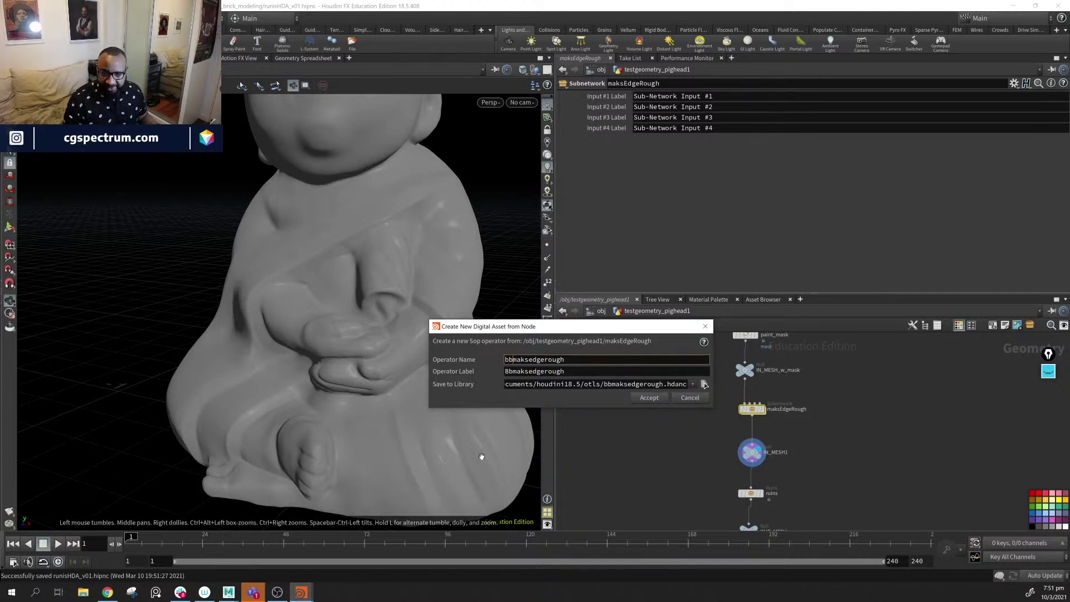
# - Set the operator label to Maks Edge Rough and create the digital asset
pyautogui.click(513, 372)
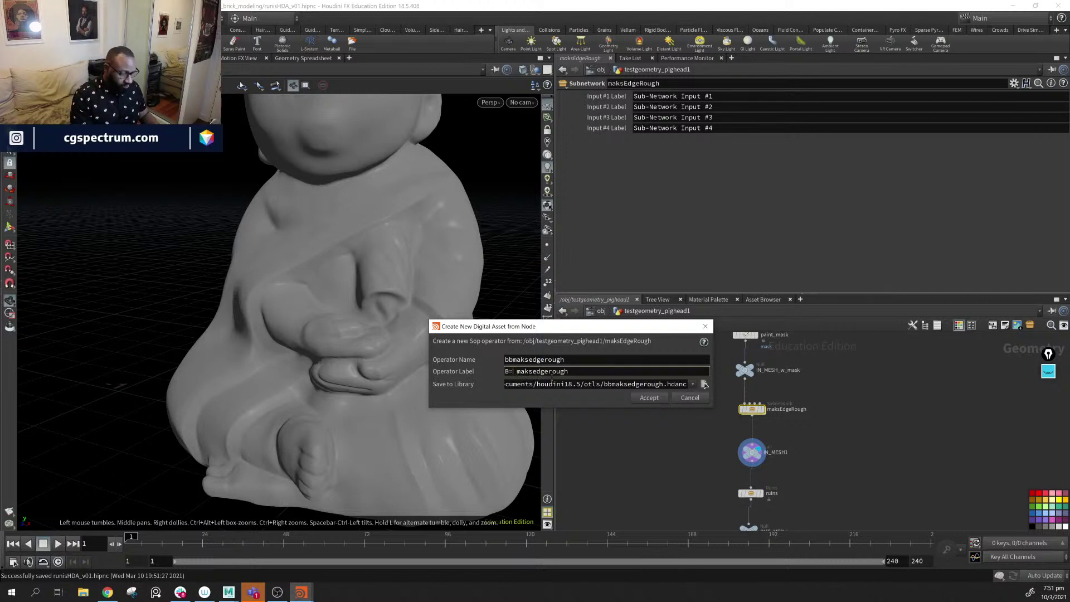
pyautogui.press('BackSpace')
pyautogui.press('BackSpace')
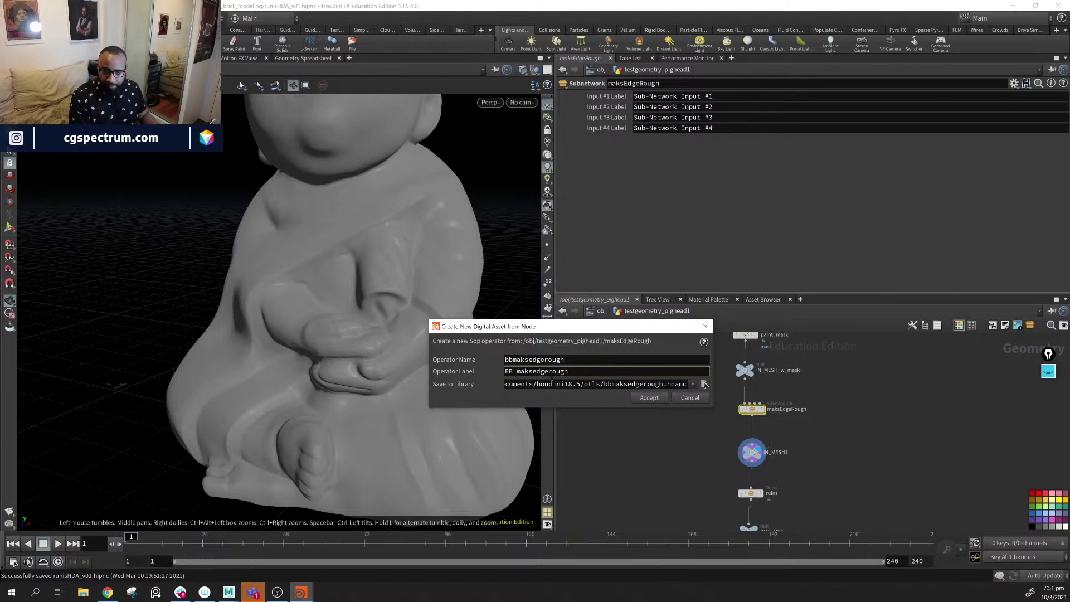
pyautogui.press('Delete')
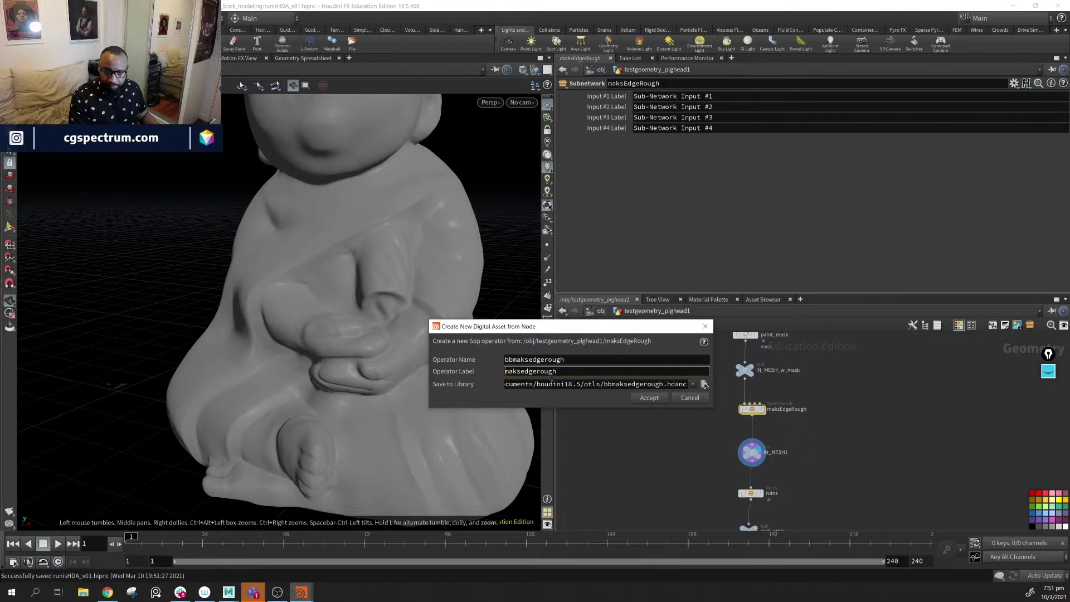
pyautogui.press('Delete')
pyautogui.write('M')
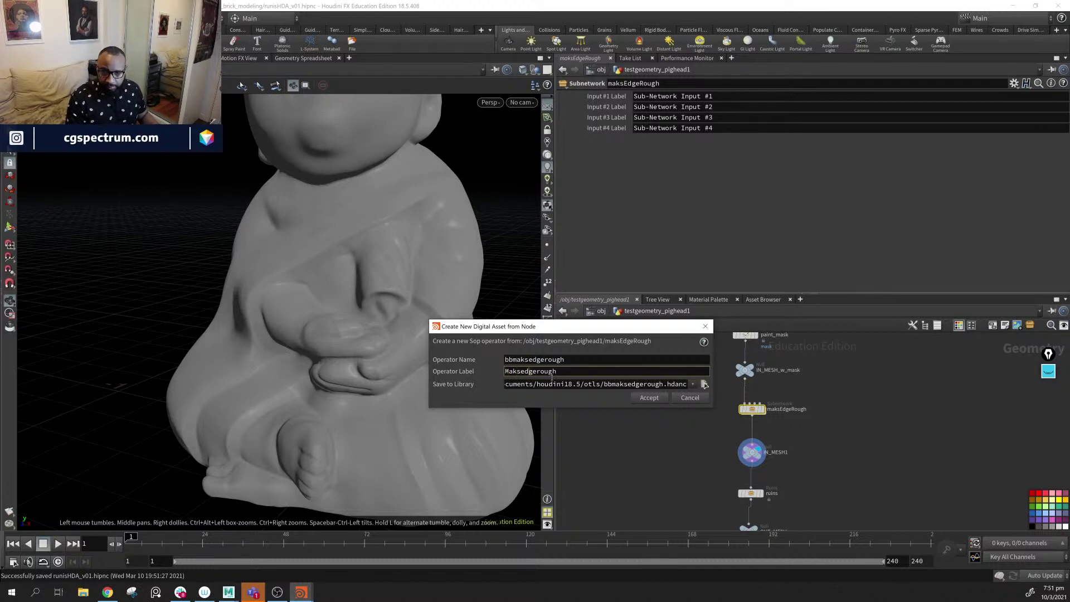
pyautogui.press('Right')
pyautogui.press('Right')
pyautogui.press('Right')
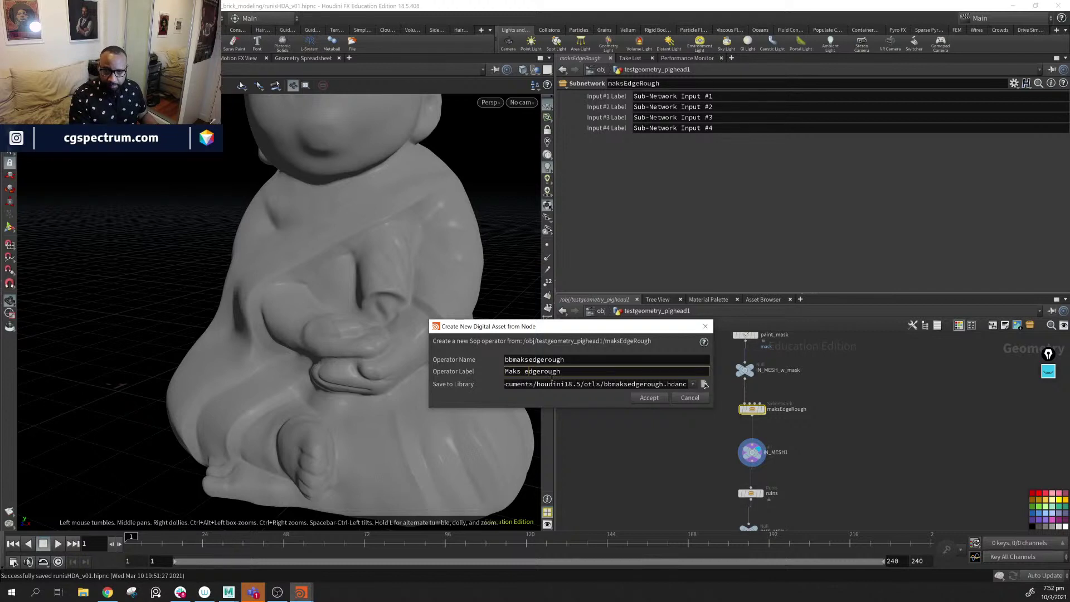
pyautogui.press('Delete')
pyautogui.write('S')
pyautogui.write('E')
pyautogui.press('Right')
pyautogui.press('Delete')
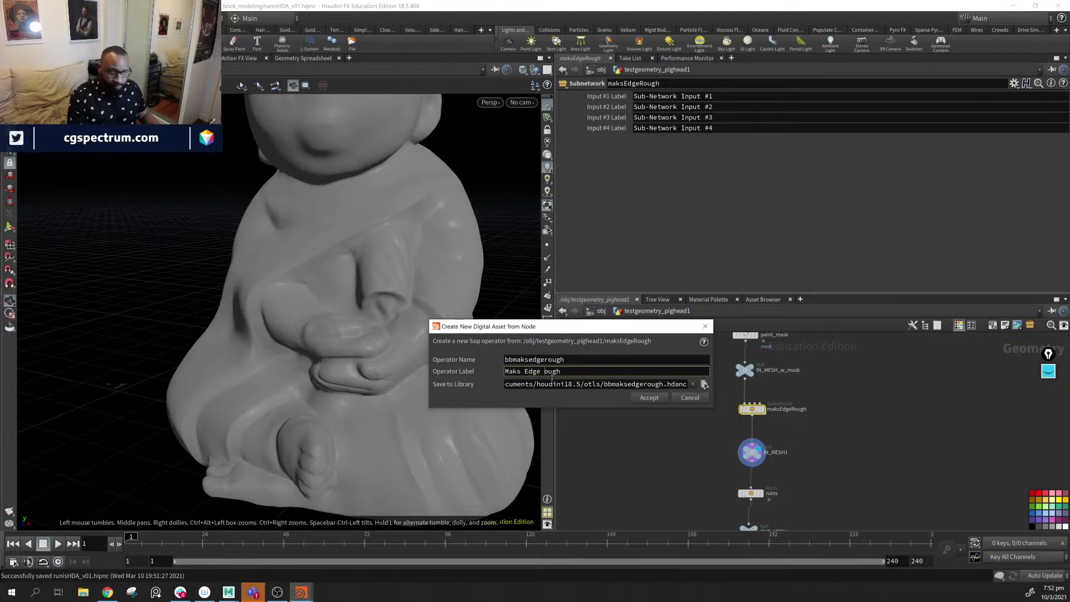
pyautogui.write('R')
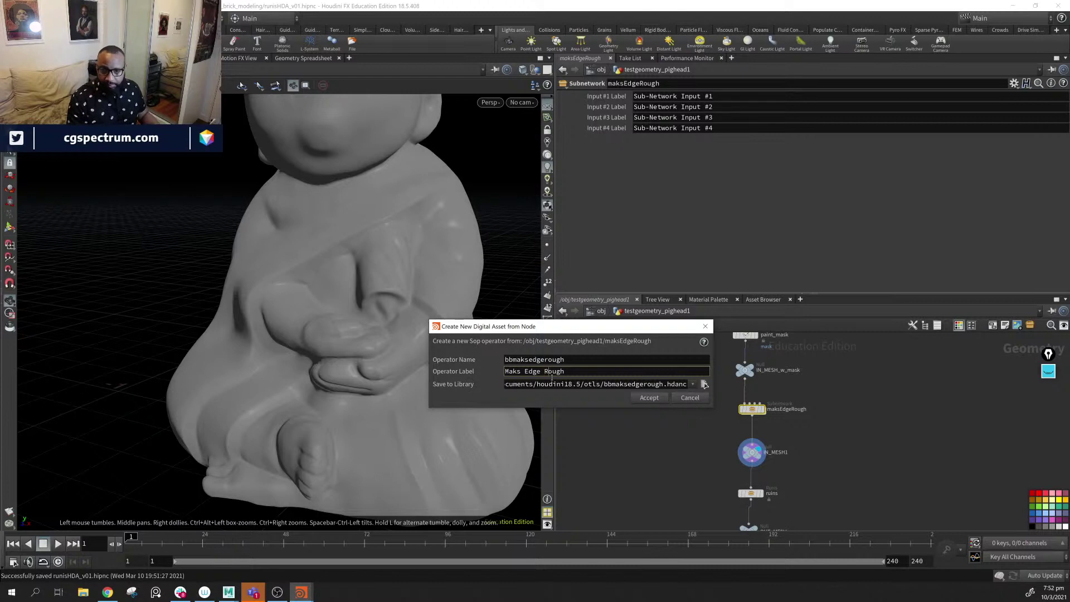
pyautogui.click(649, 398)
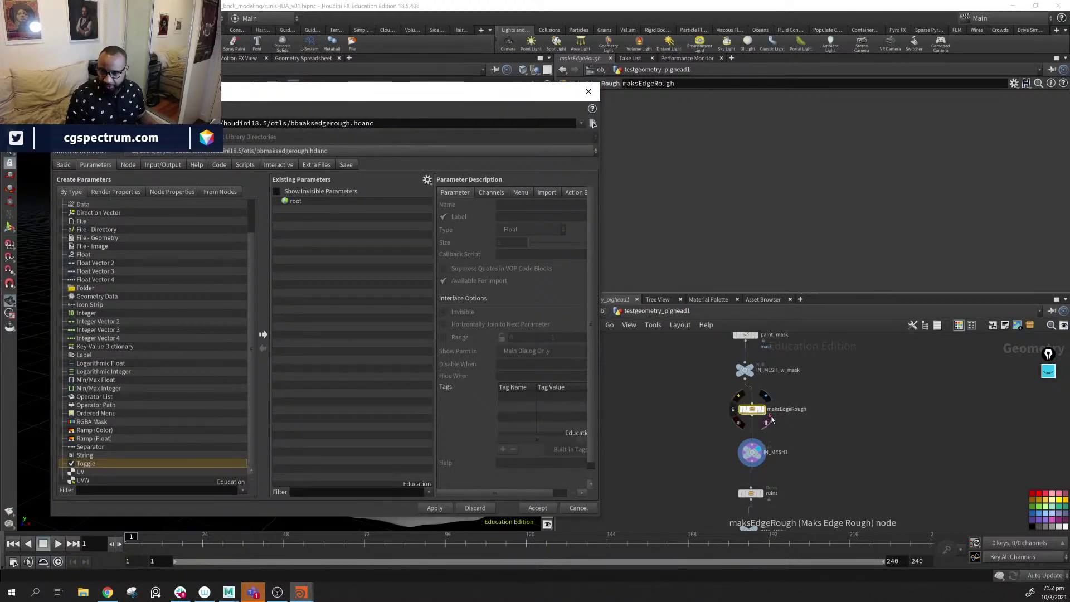
# - Add all parameters of the mask_rough_edge node inside maksEdgeRough to the asset's existing parameters
pyautogui.scroll(2, 246, 326)
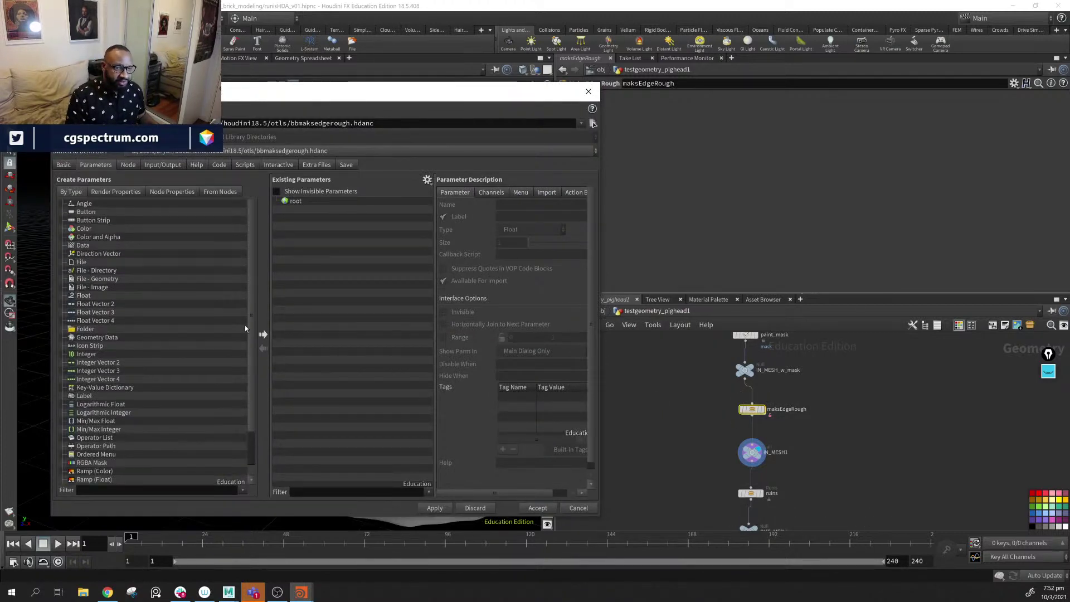
pyautogui.click(183, 193)
pyautogui.click(221, 191)
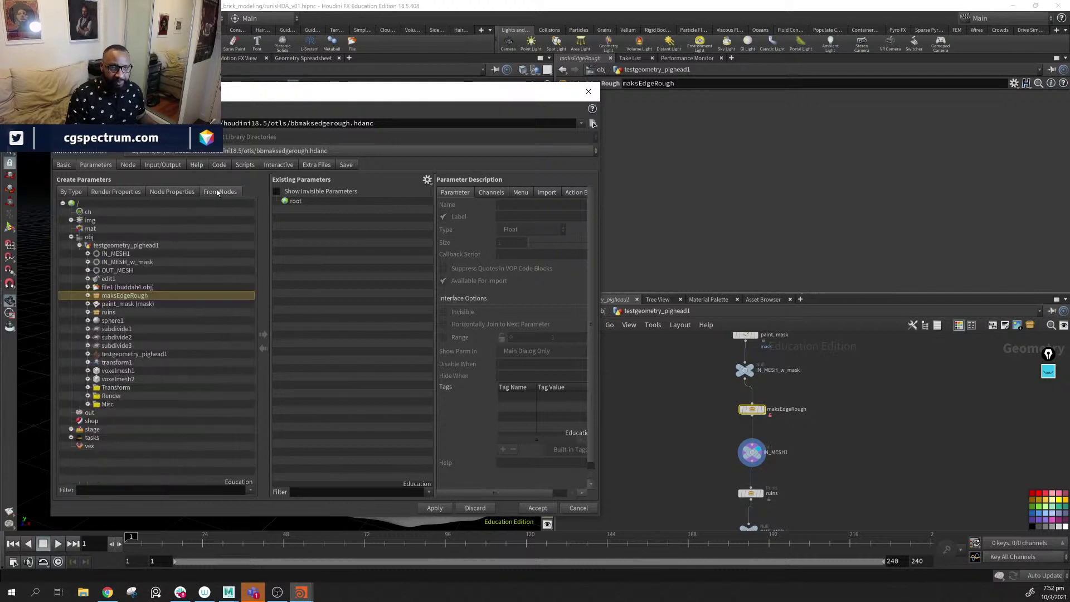
pyautogui.click(88, 296)
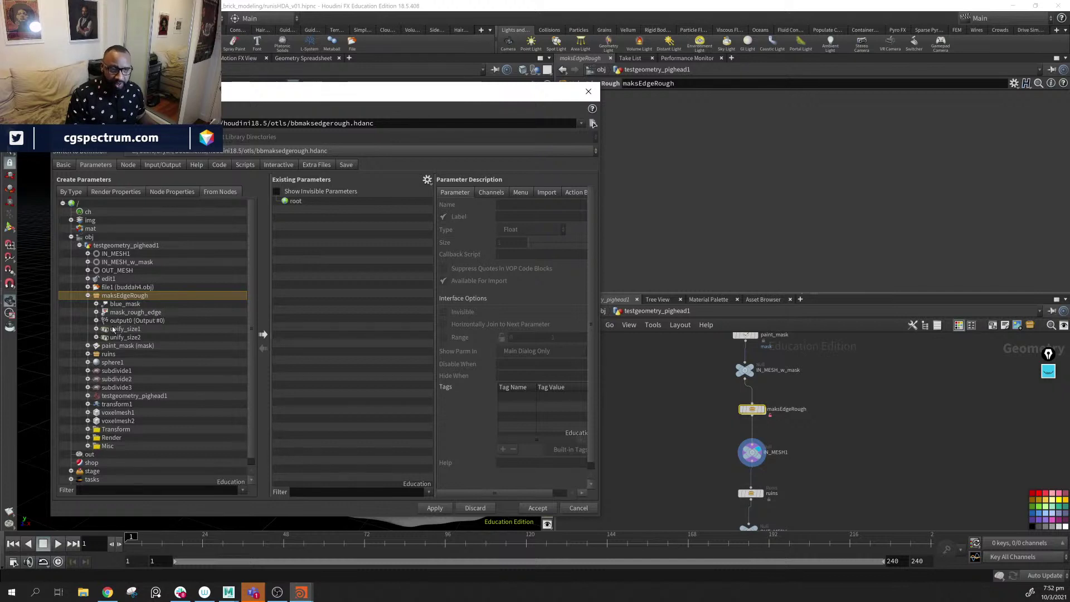
pyautogui.click(148, 312)
pyautogui.click(95, 312)
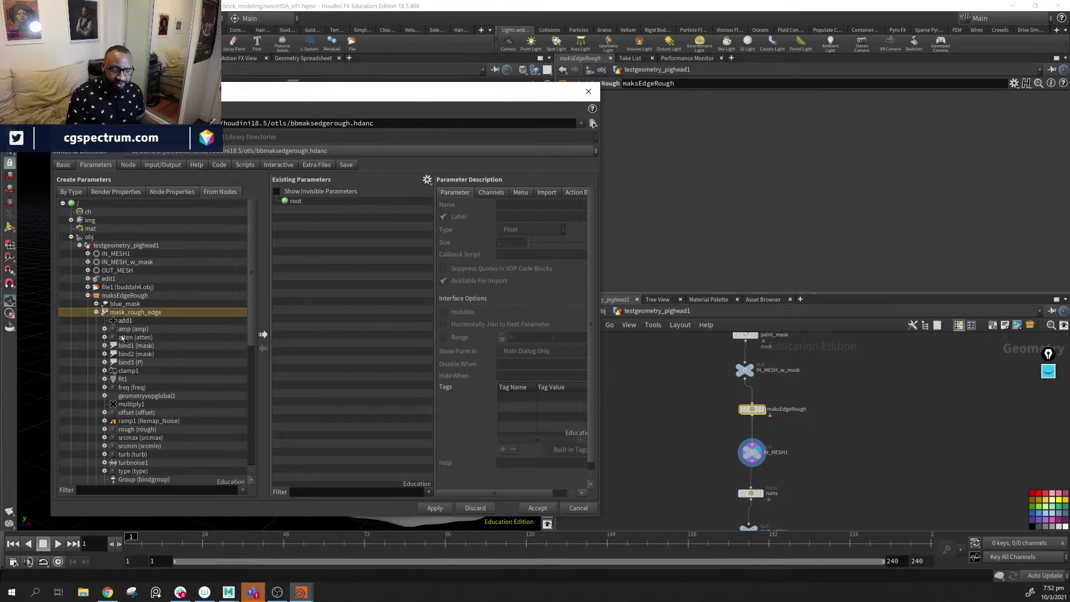
pyautogui.scroll(-5, 128, 347)
pyautogui.scroll(3, 128, 347)
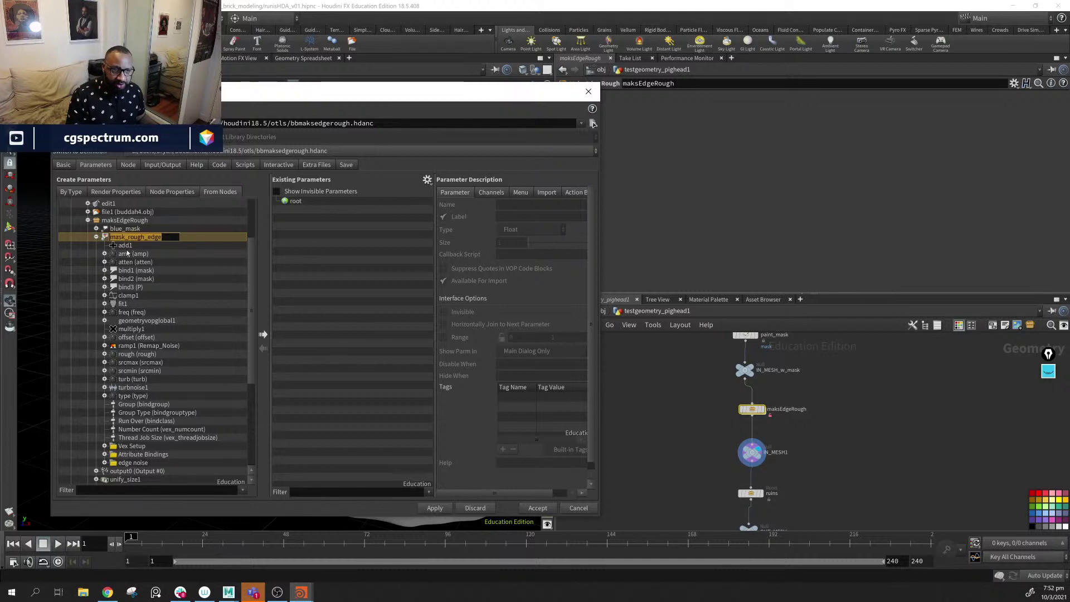
pyautogui.moveTo(139, 239); pyautogui.dragTo(357, 293)
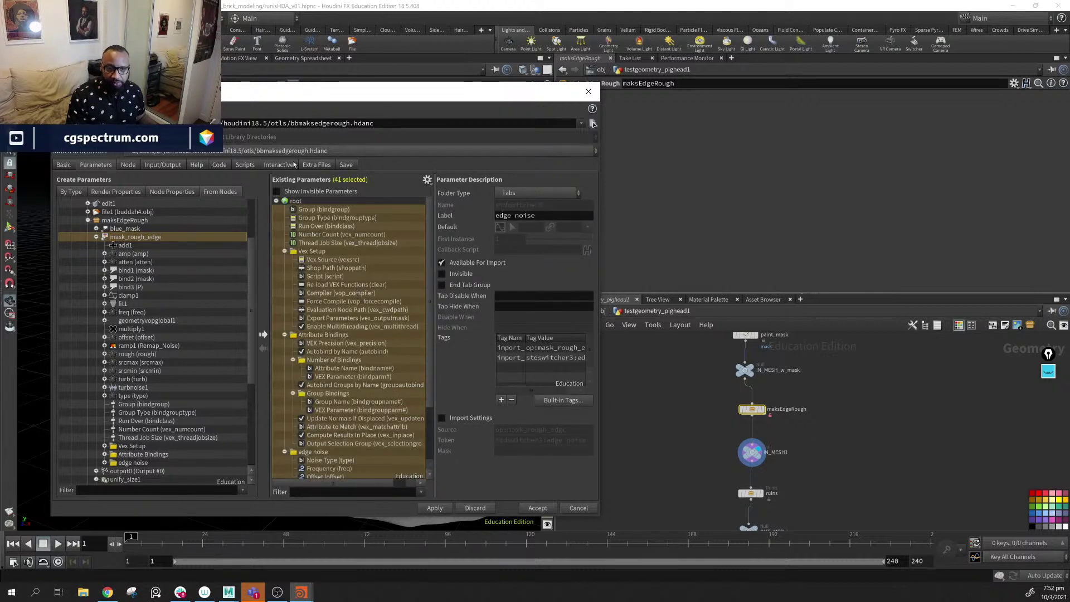
# - Remove the parameters from Group to Thread Job Size and the Vex Setup and Attribute Bindings folders from the asset's interface
pyautogui.click(284, 251)
pyautogui.click(284, 260)
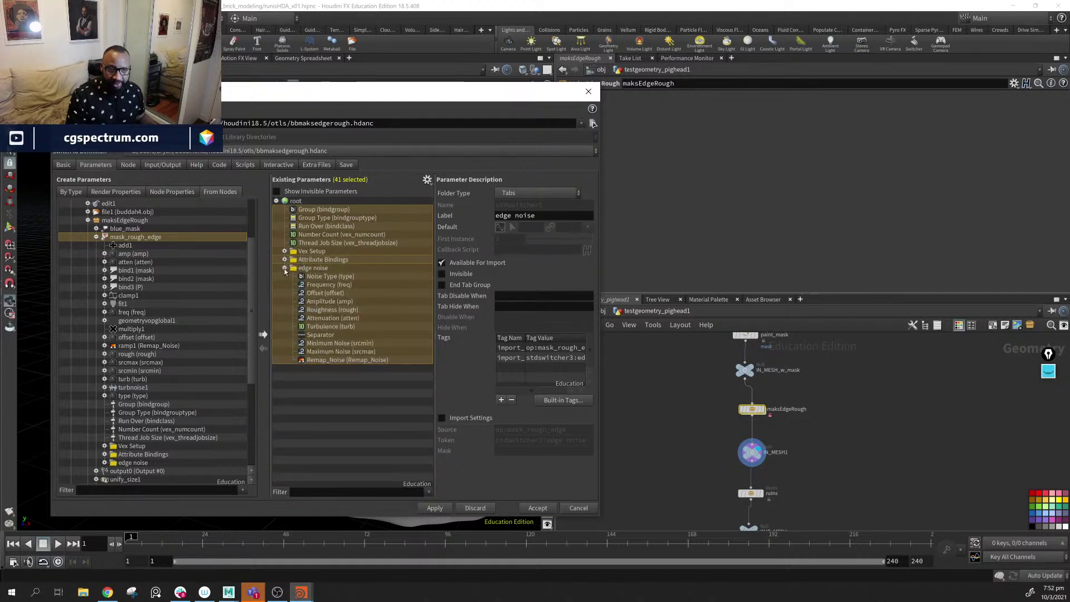
pyautogui.click(285, 268)
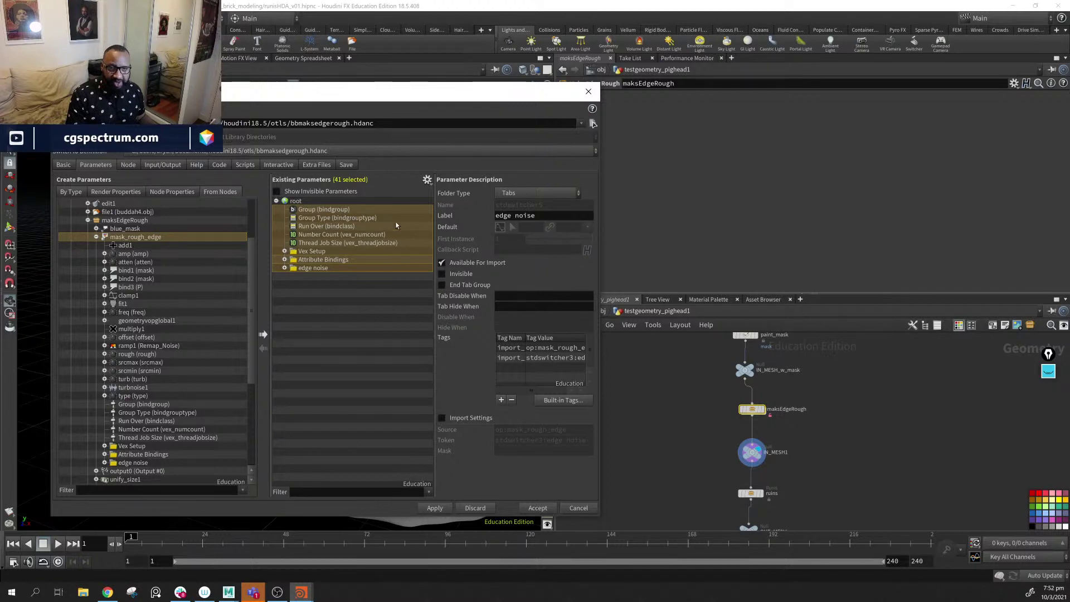
pyautogui.click(329, 211)
pyautogui.hotkey('shift', 'Down')
pyautogui.hotkey('shift', 'Down')
pyautogui.hotkey('shift', 'Down')
pyautogui.hotkey('shift', 'Down')
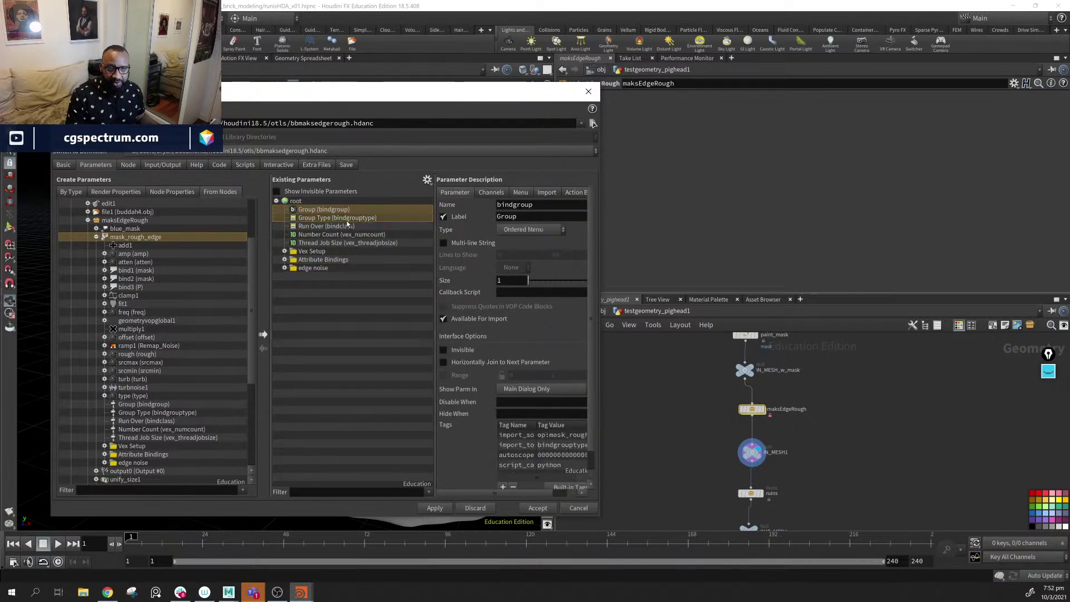
pyautogui.hotkey('shift', 'Up')
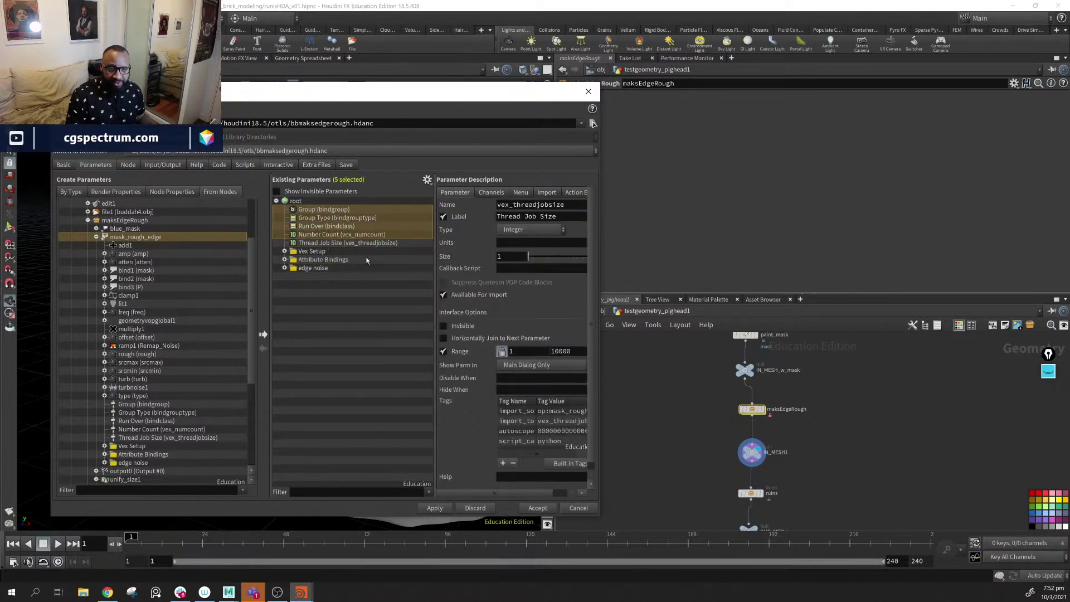
pyautogui.hotkey('shift', 'Down')
pyautogui.hotkey('shift', 'Down')
pyautogui.hotkey('shift', 'Down')
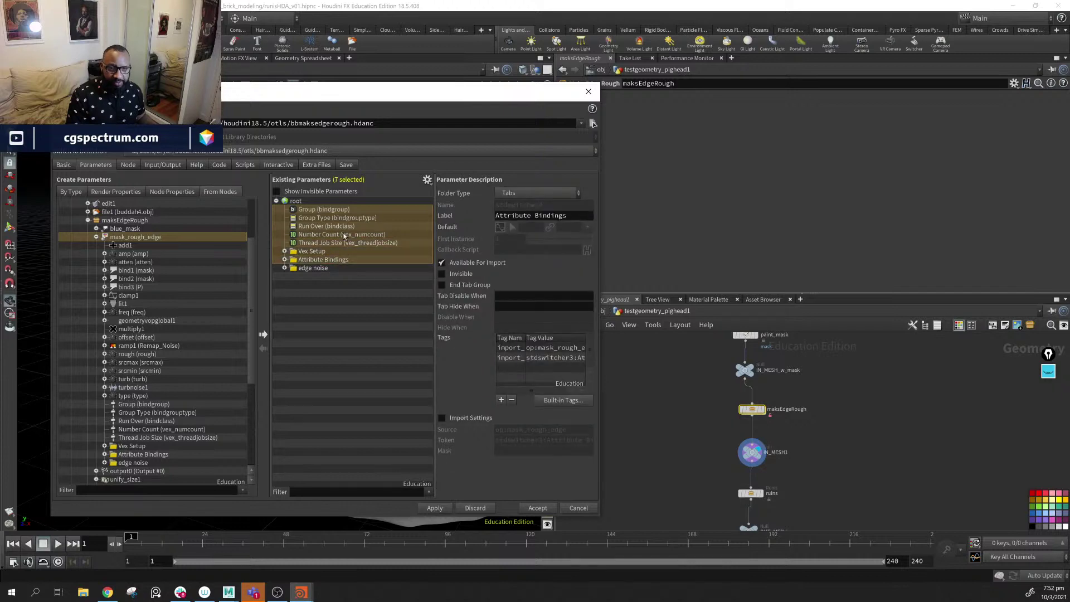
pyautogui.hotkey('ctrl', 'z')
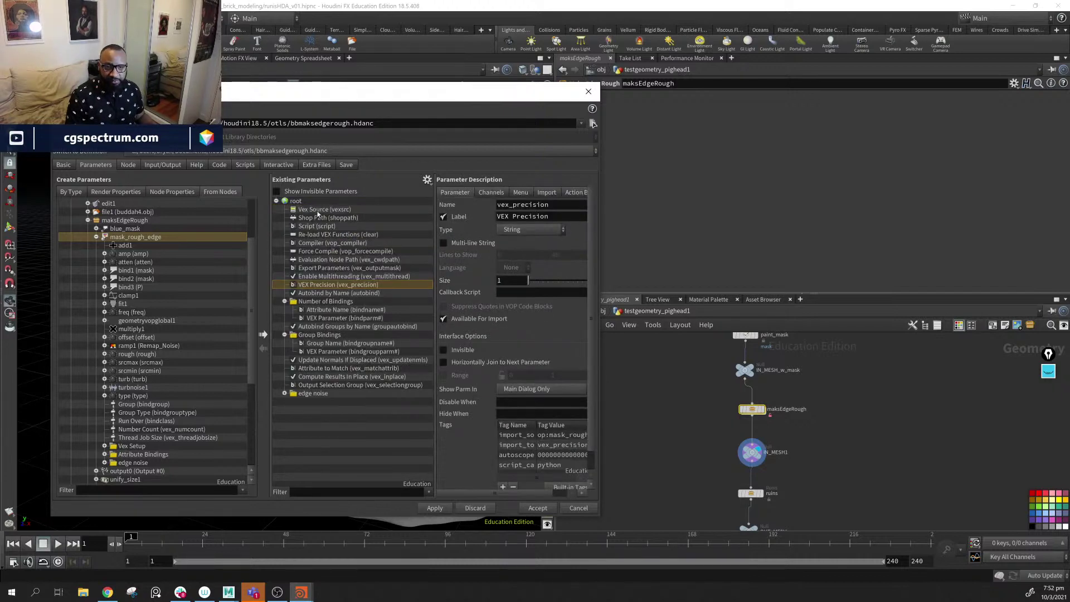
# - Delete the leftover parameters from Vex Source to Output Selection Group, keeping the edge noise folder, and check that folder's contents
pyautogui.click(322, 211)
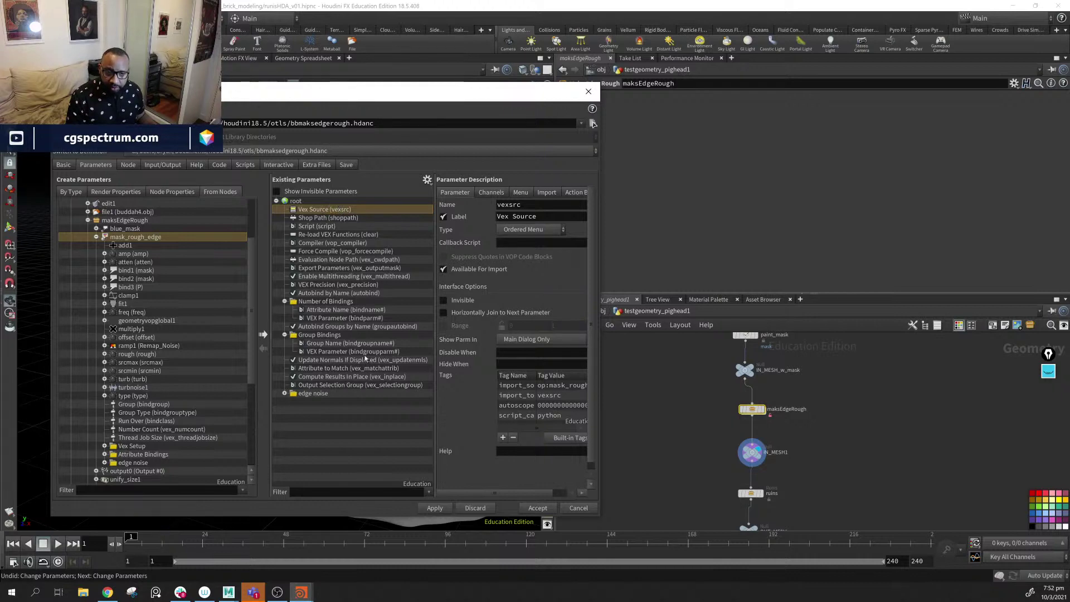
pyautogui.keyDown('shift'); pyautogui.click(368, 385); pyautogui.keyUp('shift')
pyautogui.press('Delete')
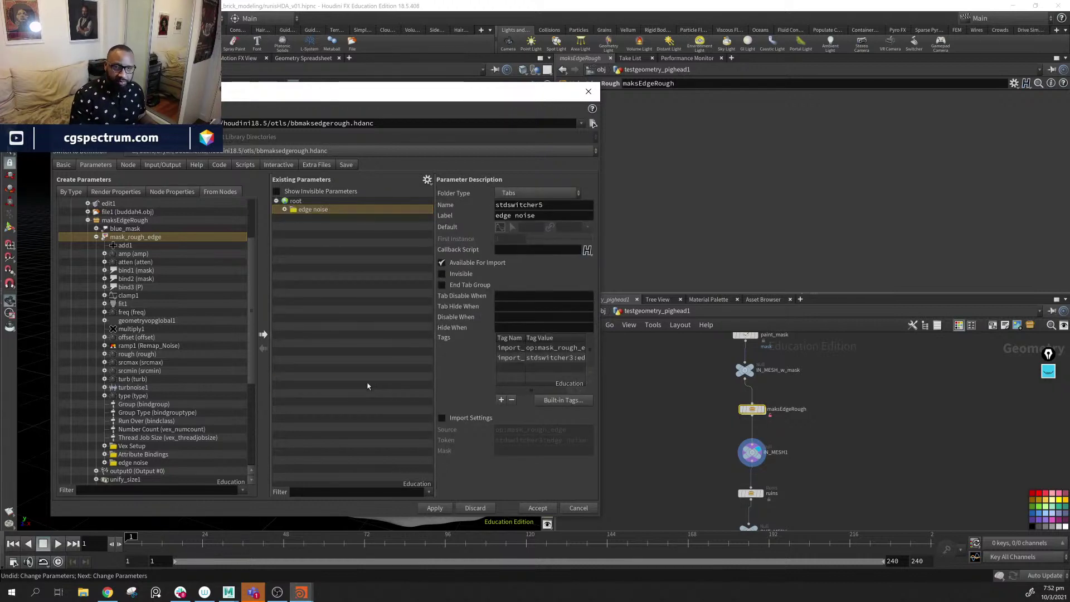
pyautogui.click(285, 210)
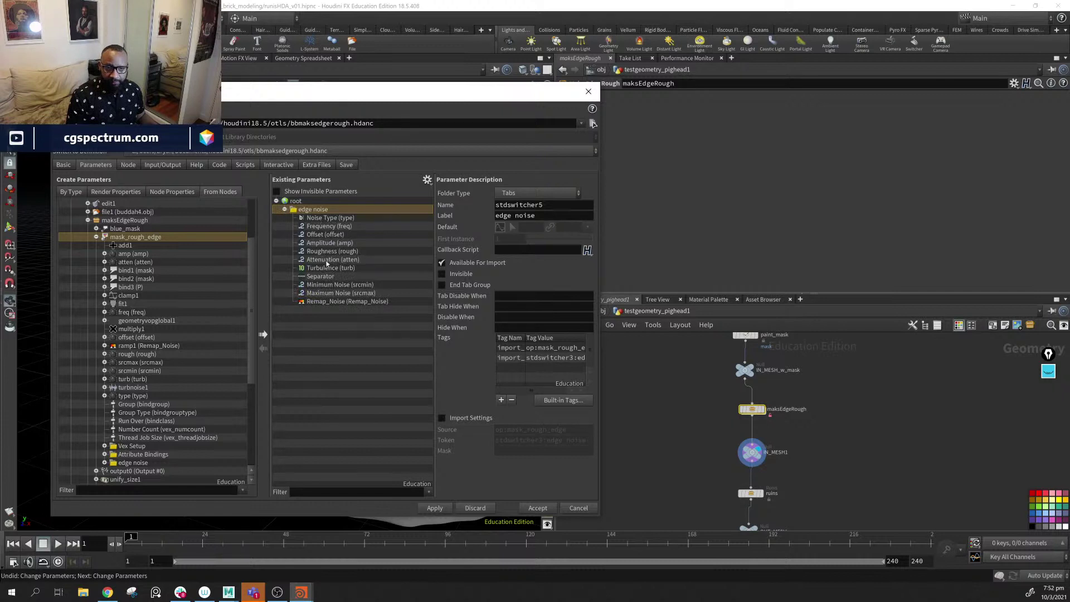
pyautogui.click(284, 209)
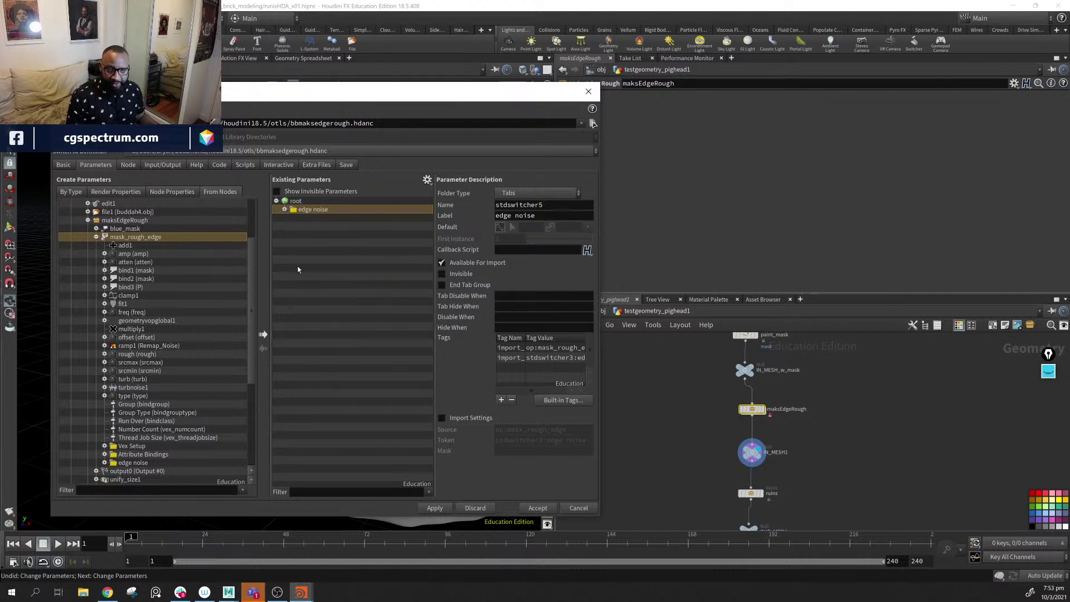
# - Add all parameters of the blue_mask node to the asset's interface beneath the edge noise folder, and collapse that folder
pyautogui.click(97, 238)
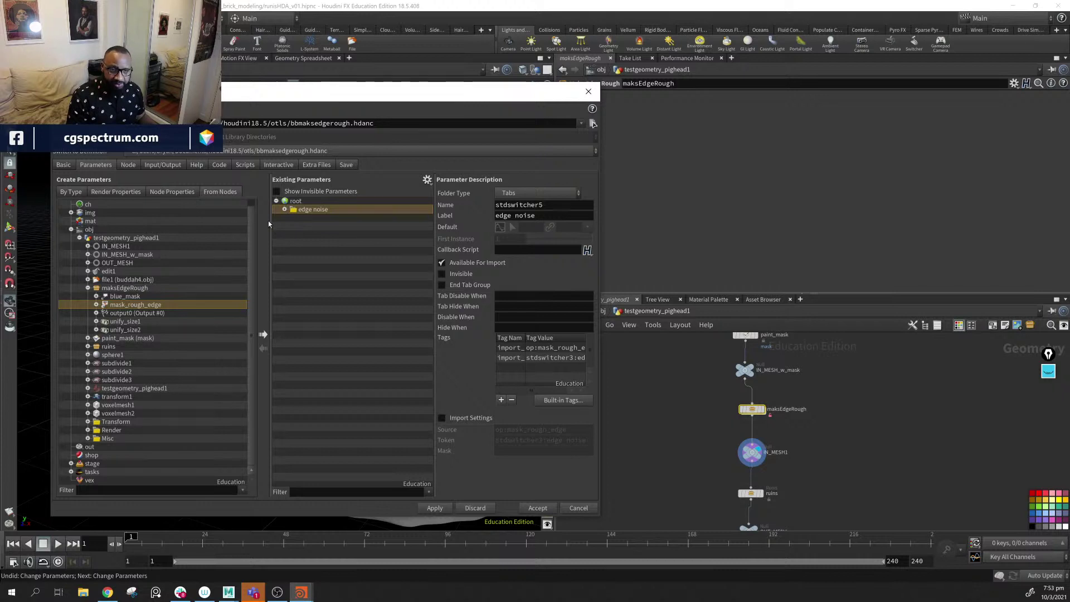
pyautogui.click(135, 297)
pyautogui.doubleClick(109, 300)
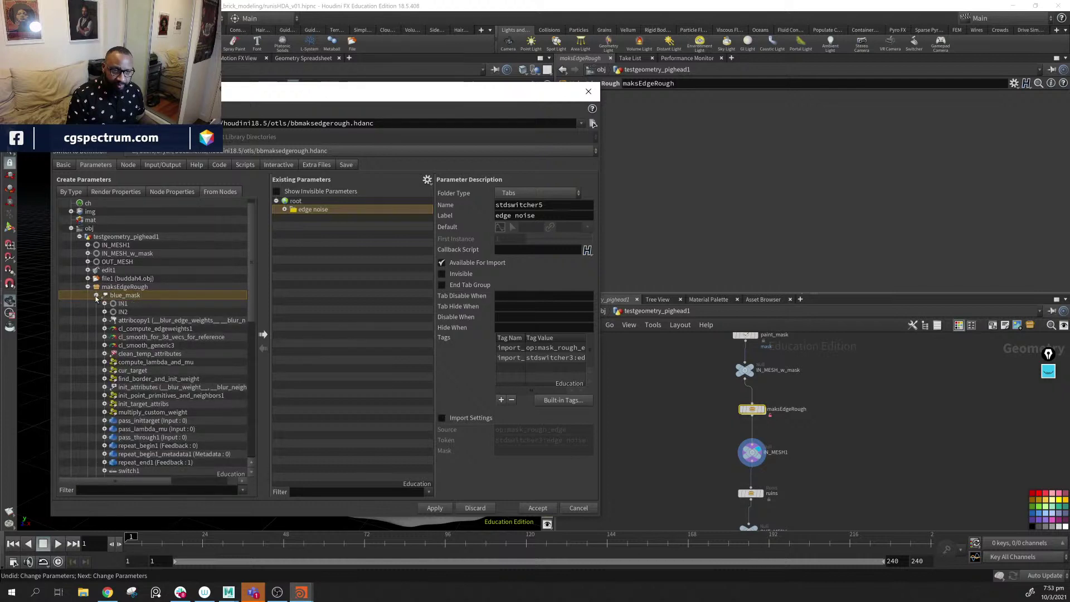
pyautogui.doubleClick(120, 302)
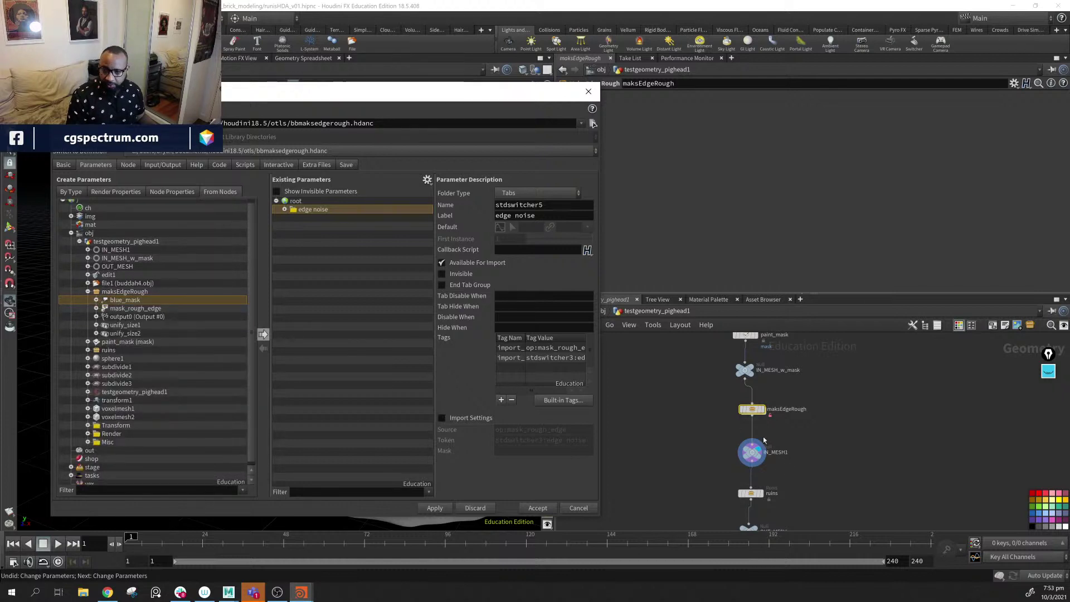
pyautogui.doubleClick(753, 412)
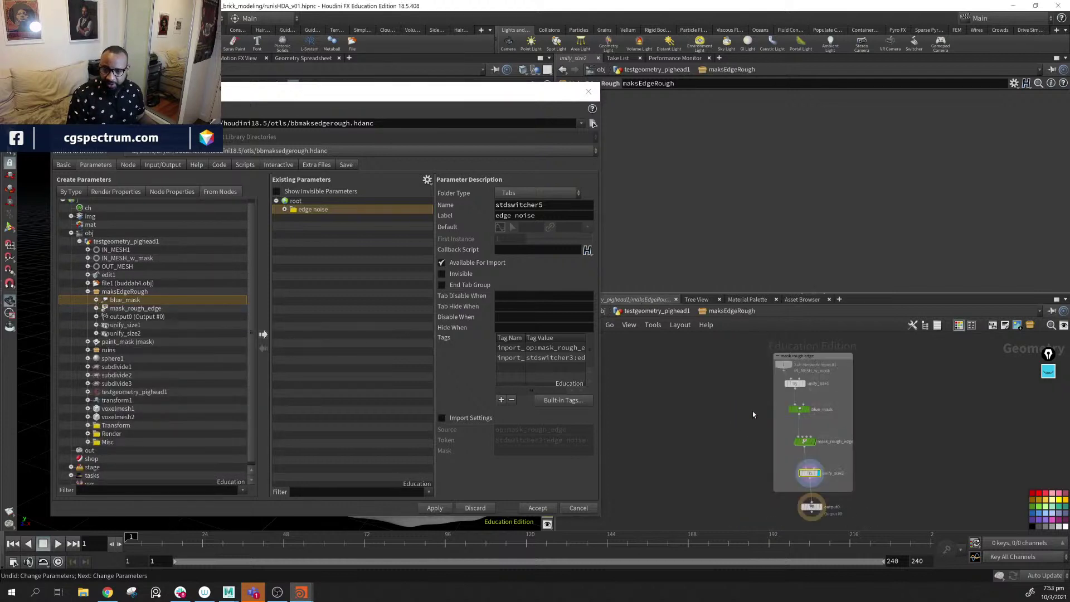
pyautogui.doubleClick(816, 410)
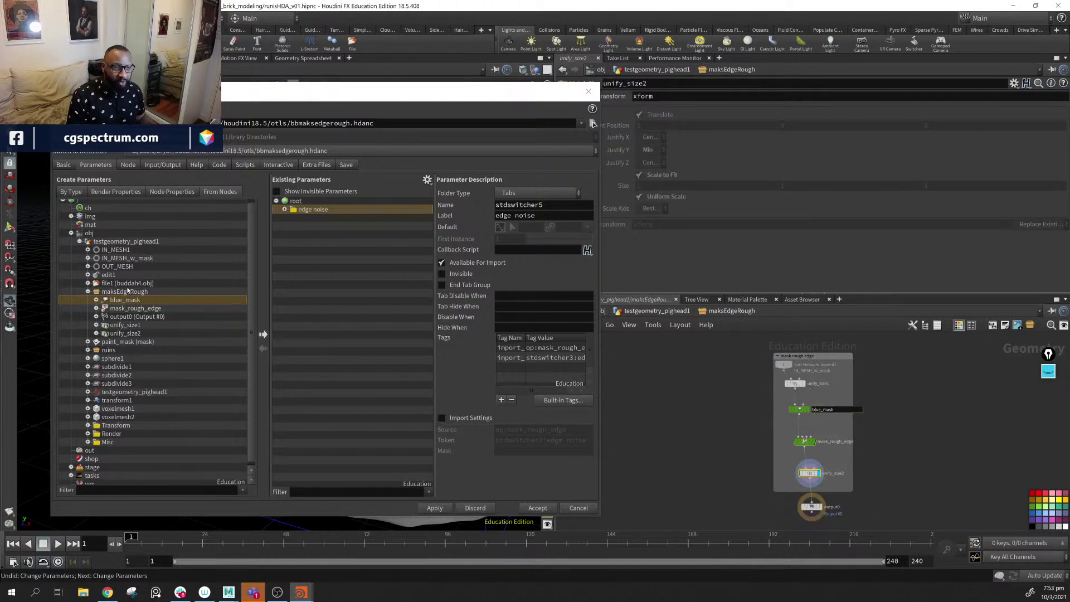
pyautogui.click(142, 301)
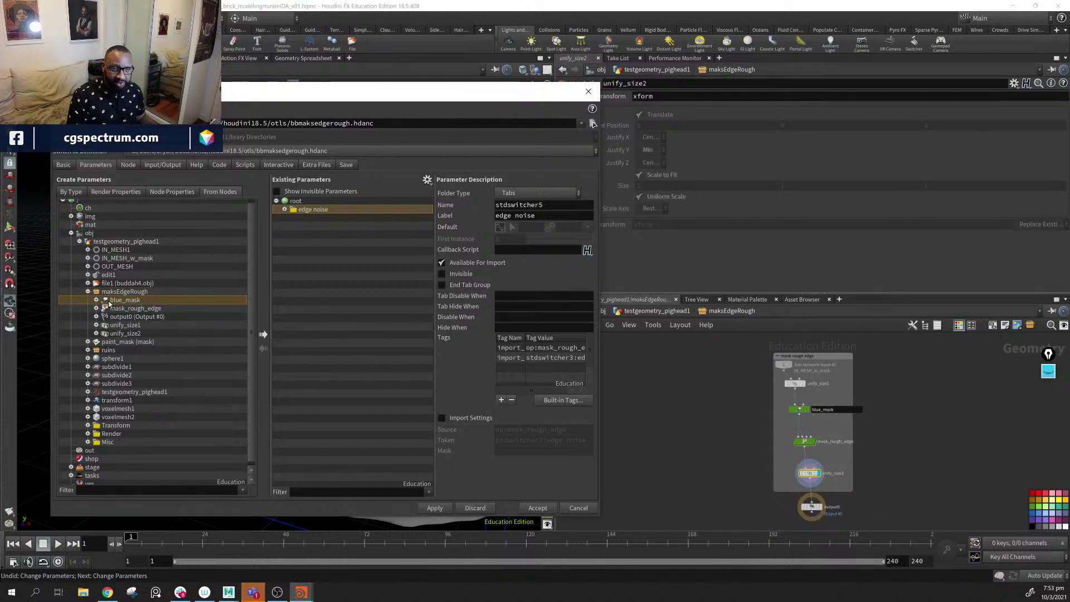
pyautogui.moveTo(110, 305); pyautogui.dragTo(337, 263)
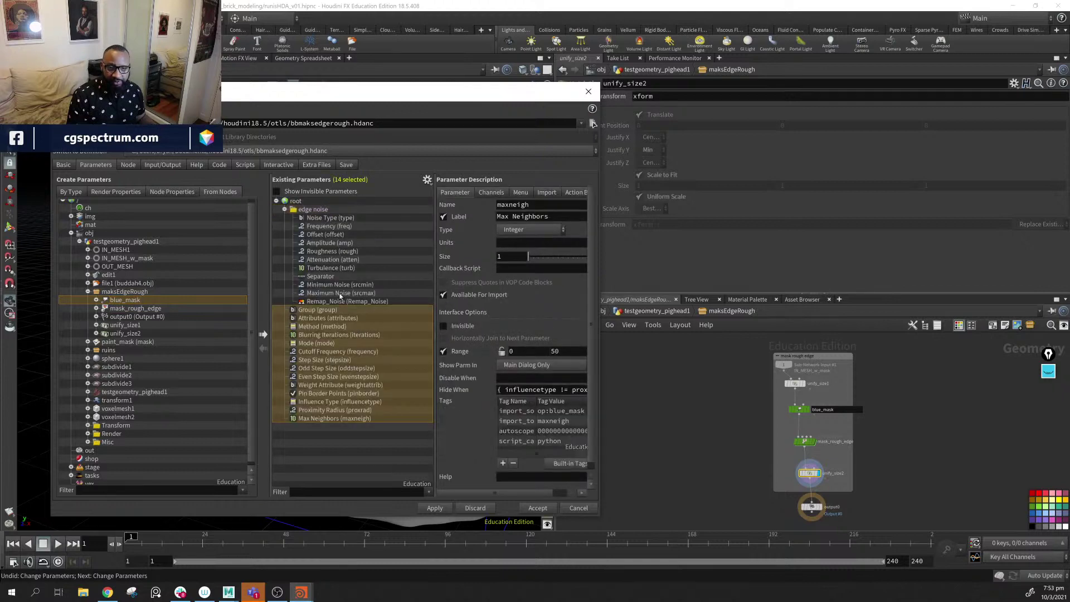
pyautogui.click(285, 209)
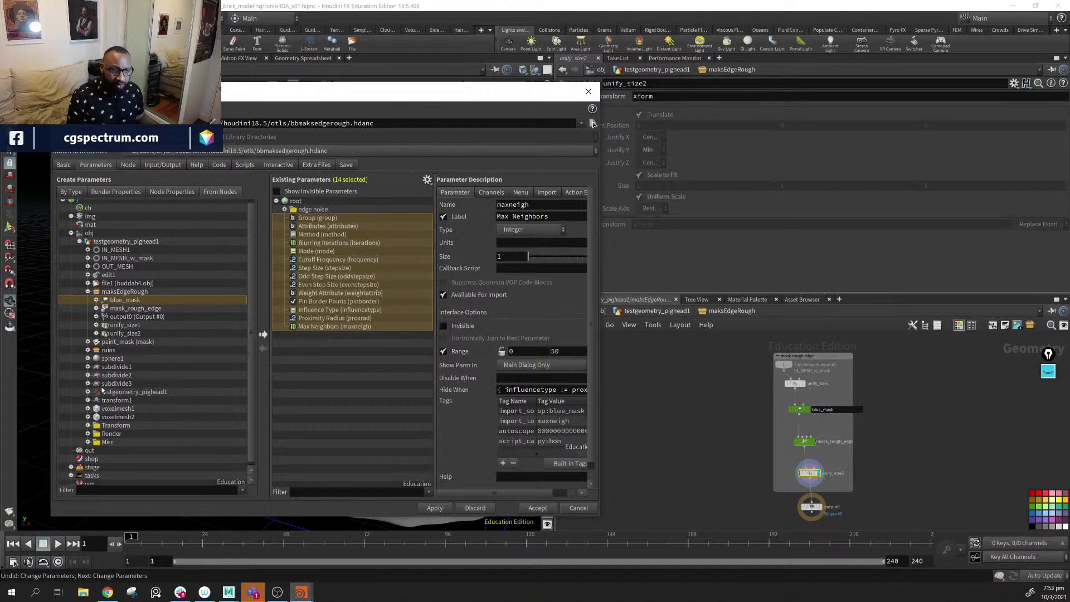
# - Add a new folder parameter directly below the edge noise folder, above the blue_mask blur parameters
pyautogui.click(76, 192)
pyautogui.click(86, 329)
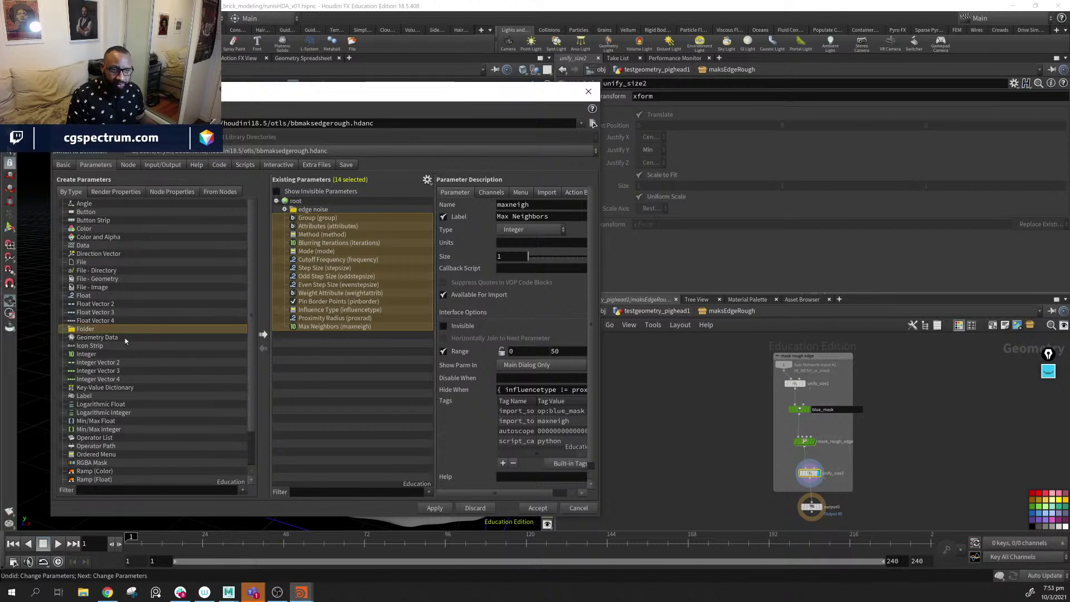
pyautogui.moveTo(337, 221); pyautogui.dragTo(336, 215)
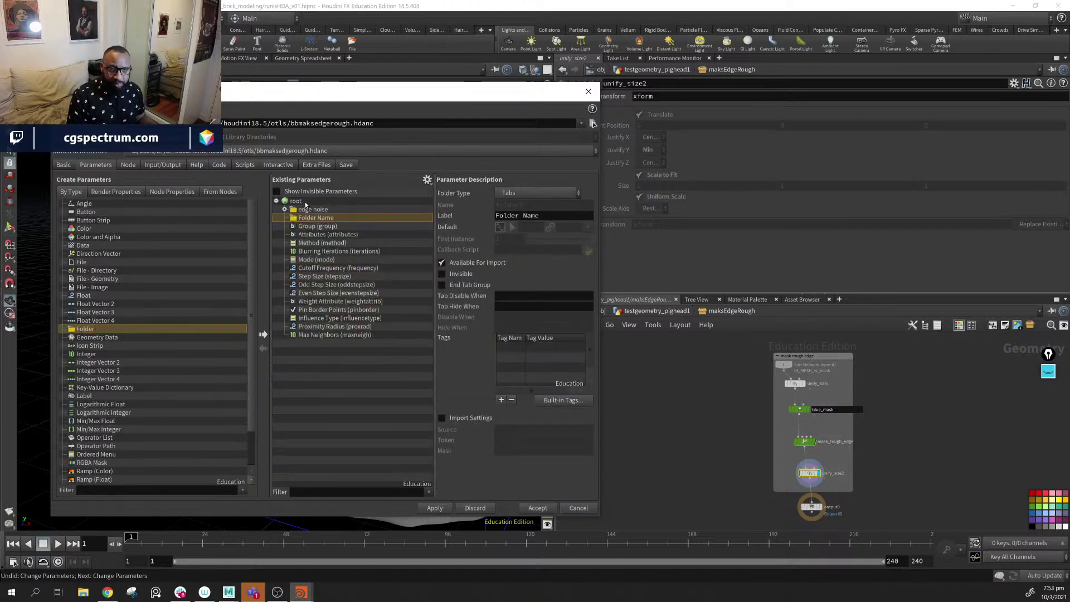
# - Label the new parameter folder "mask pre blur"
pyautogui.click(552, 213)
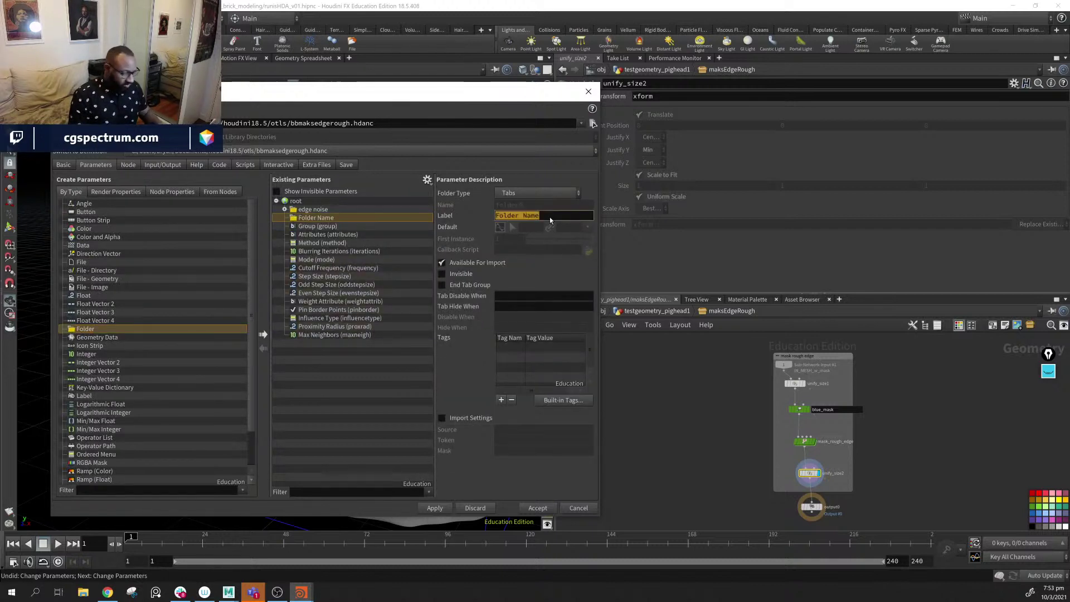
pyautogui.write('maskl')
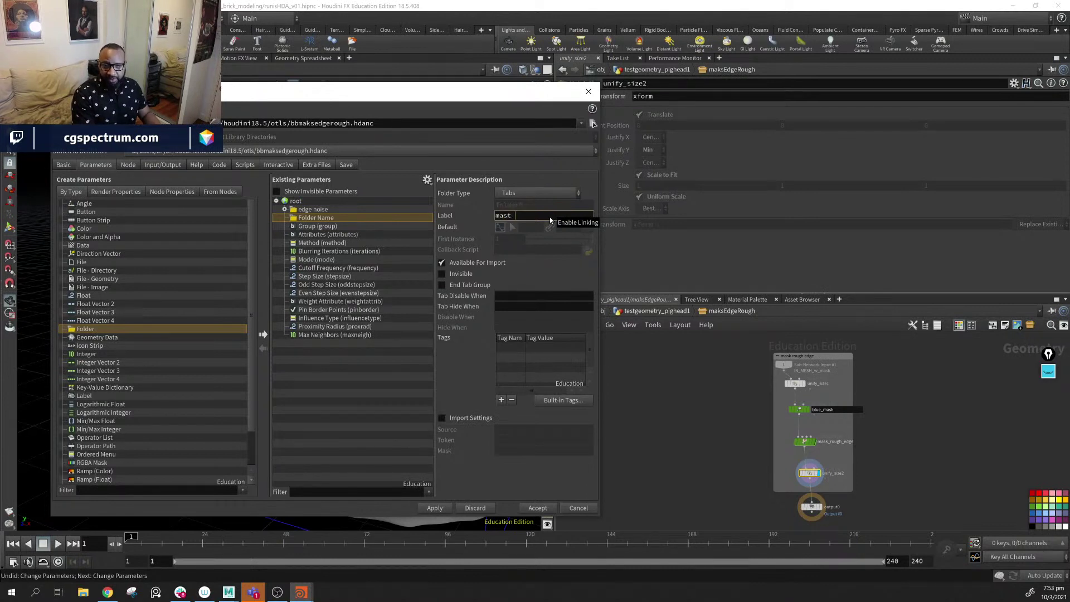
pyautogui.press('BackSpace')
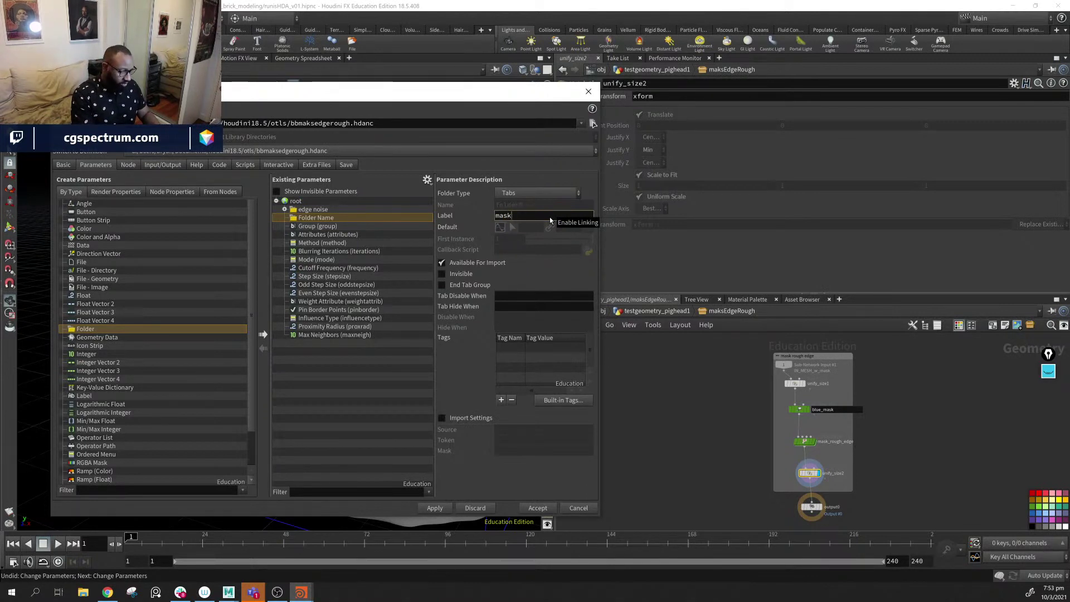
pyautogui.write('k re')
pyautogui.press('BackSpace')
pyautogui.press('BackSpace')
pyautogui.press('BackSpace')
pyautogui.press('BackSpace')
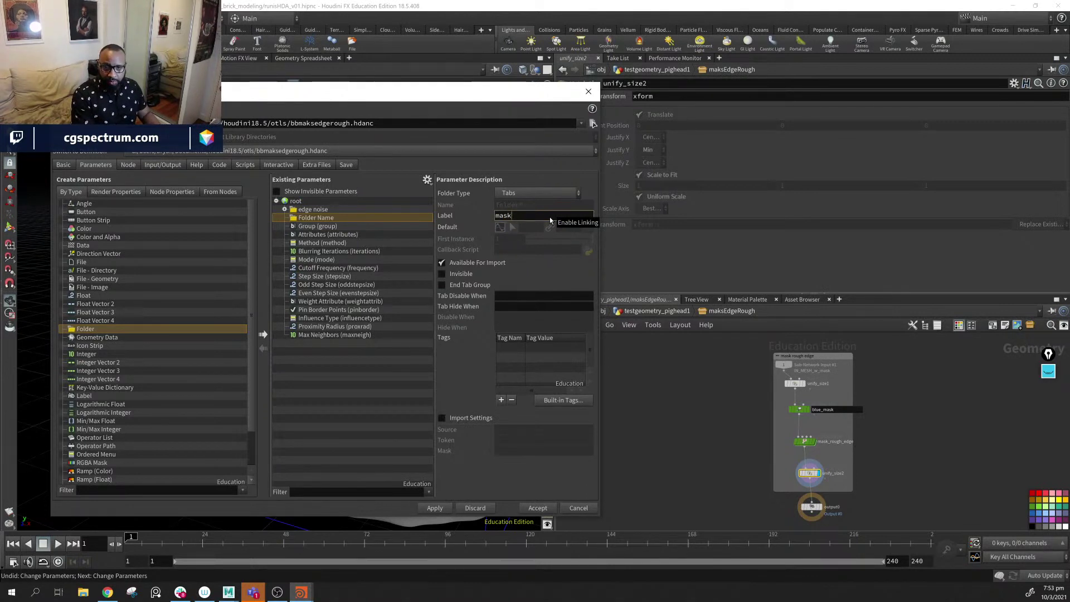
pyautogui.write('pre blue')
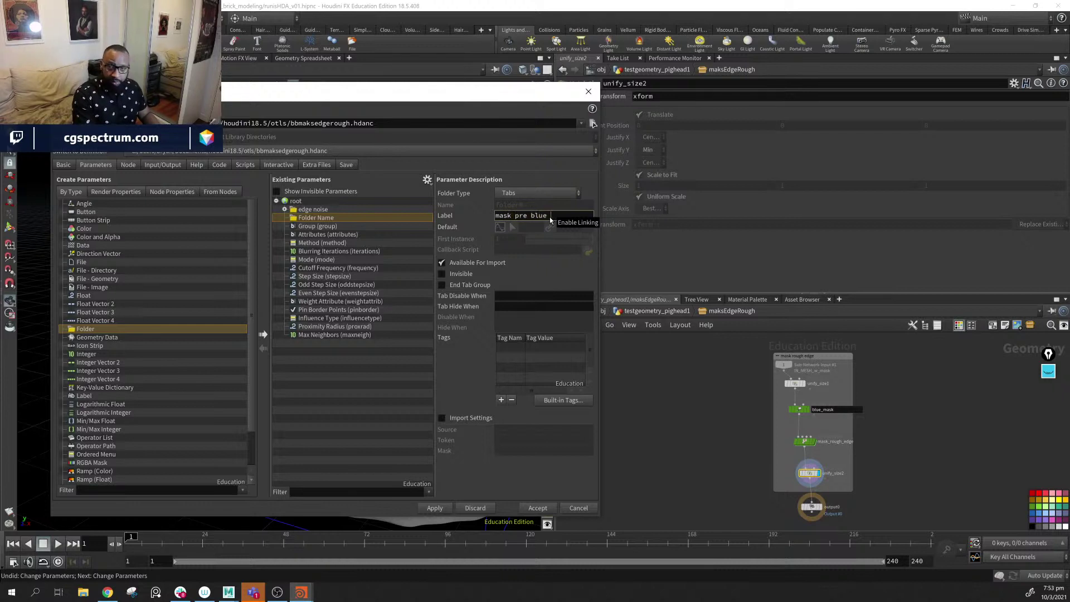
pyautogui.press('Return')
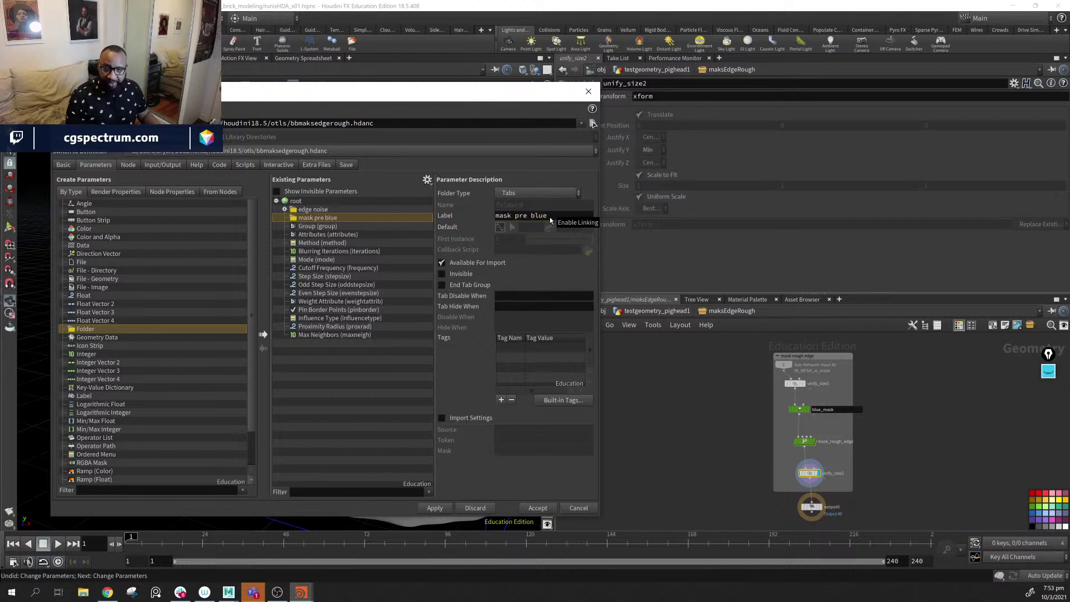
pyautogui.click(551, 218)
pyautogui.press('Return')
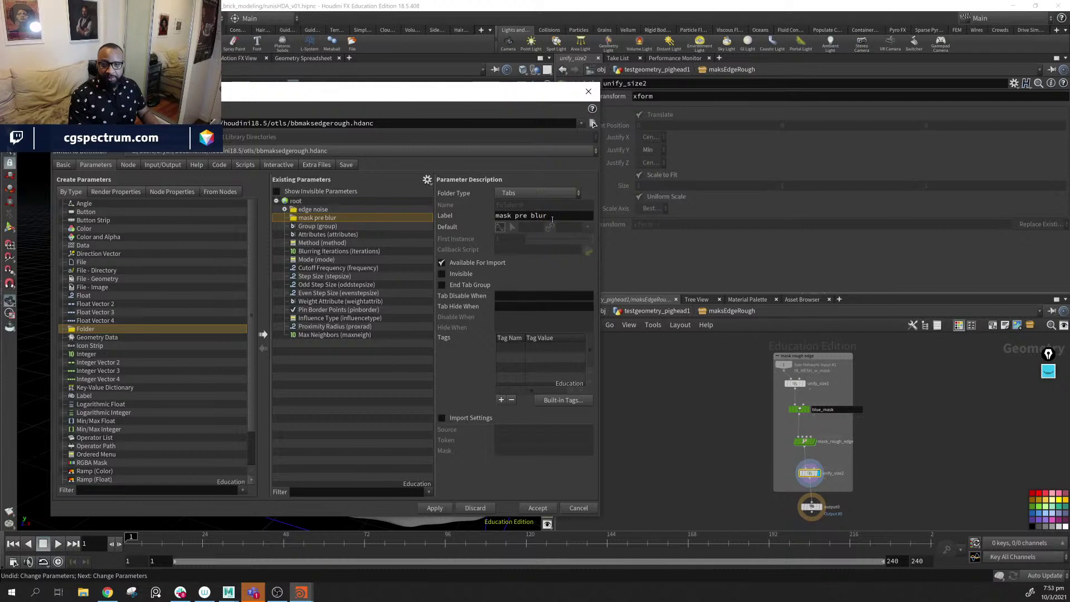
# - Show the blue_mask node's settings for reference and delete the Group and Attributes parameters from the asset's existing parameters
pyautogui.click(324, 227)
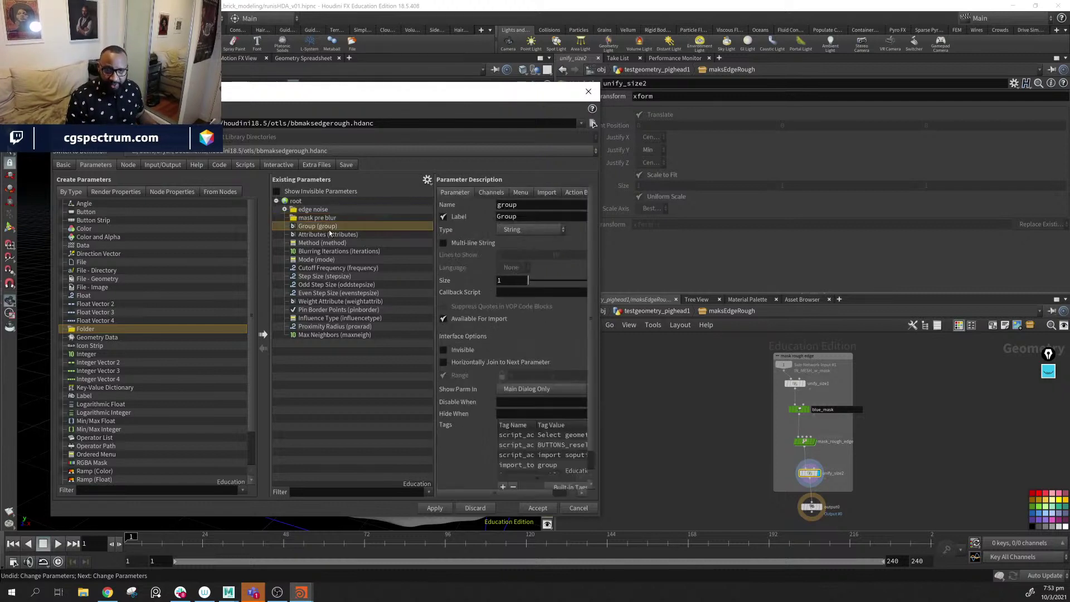
pyautogui.click(801, 411)
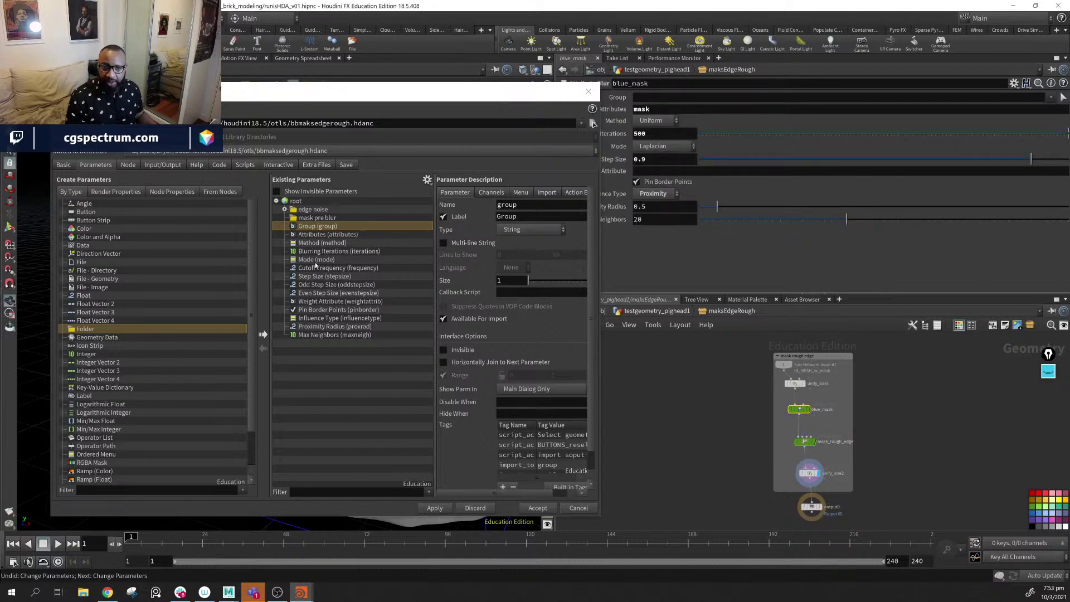
pyautogui.press('Delete')
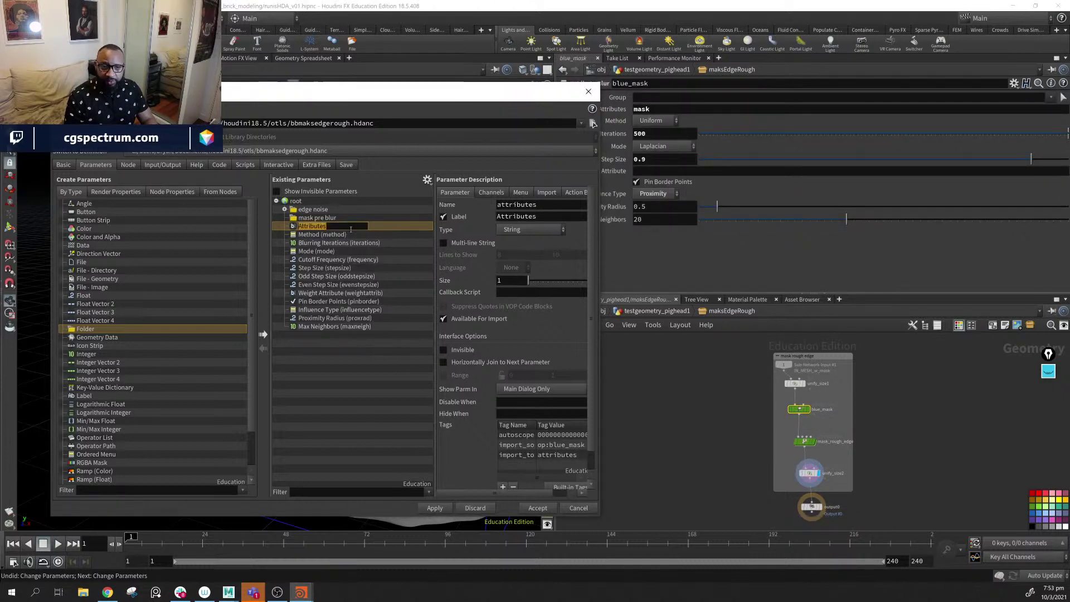
pyautogui.press('Delete')
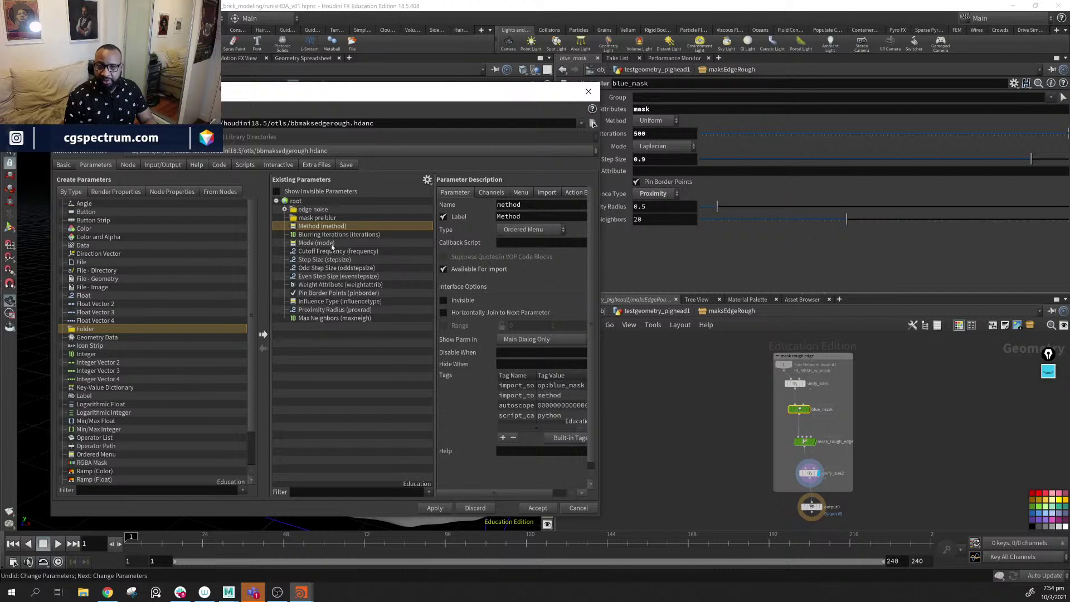
# - Delete the Mode, Cutoff Frequency, Odd Step Size and Even Step Size parameters from the asset
pyautogui.click(330, 243)
pyautogui.press('Delete')
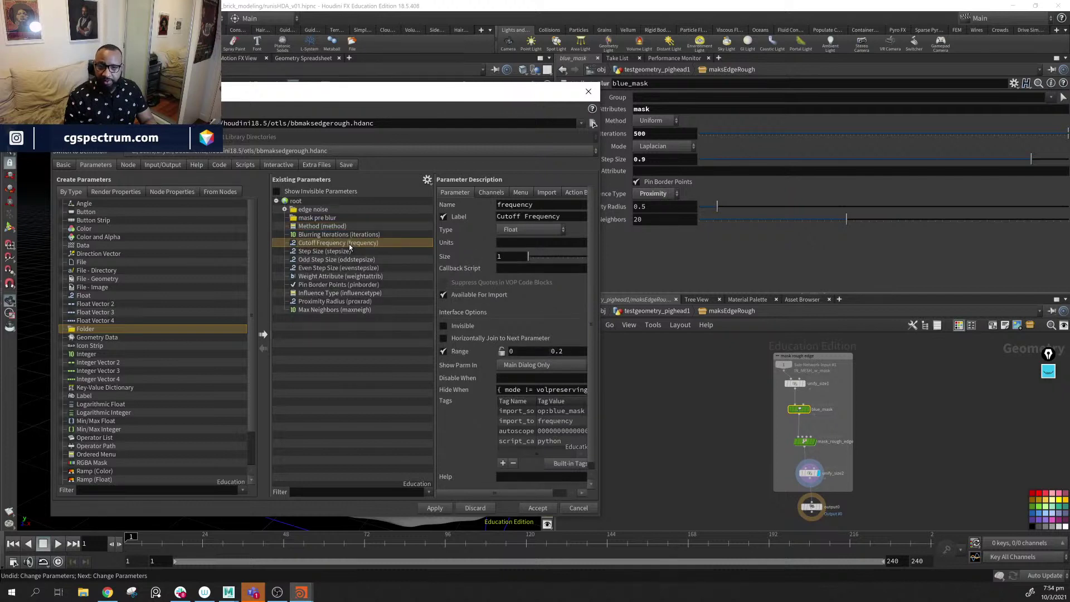
pyautogui.press('Delete')
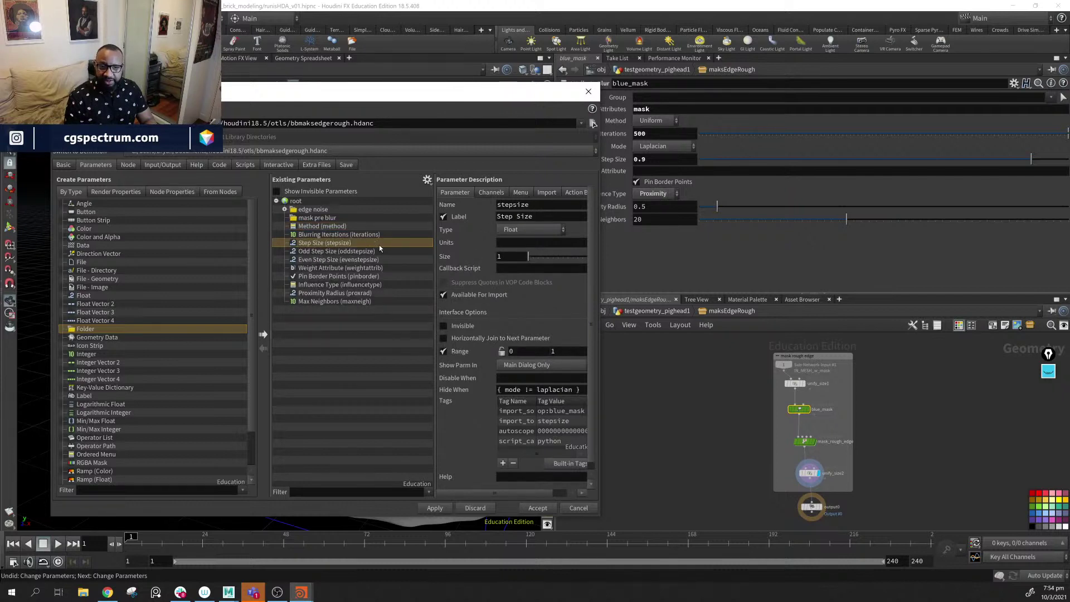
pyautogui.click(386, 252)
pyautogui.press('Delete')
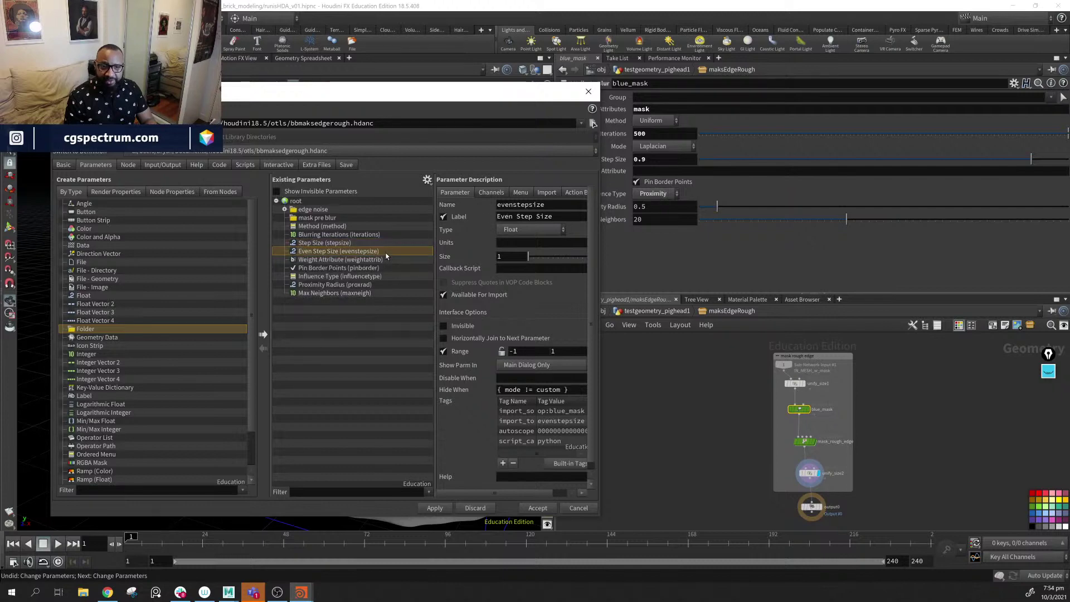
pyautogui.press('Delete')
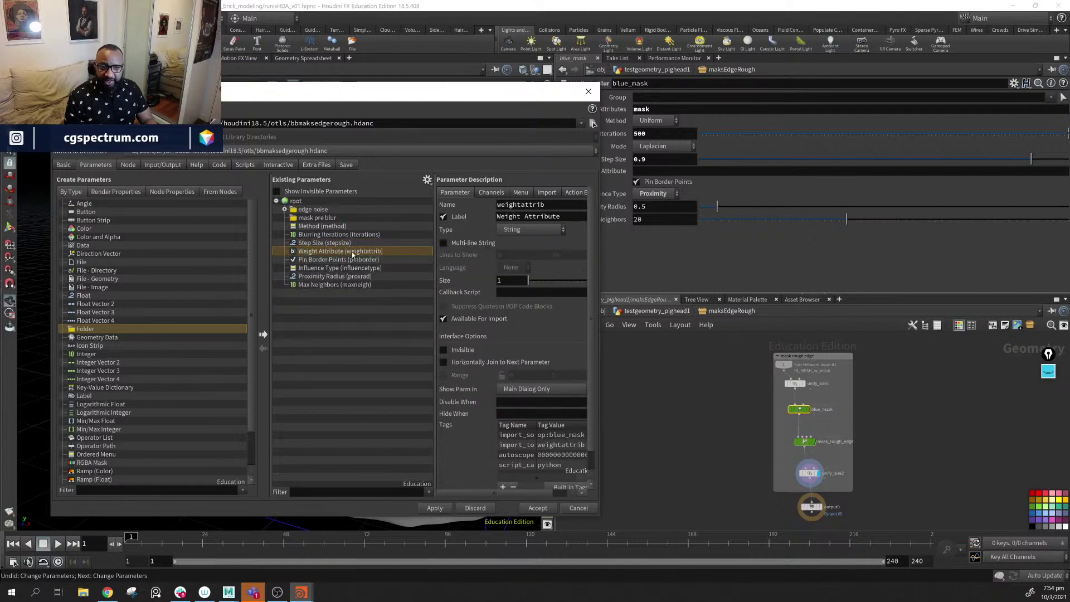
# - Delete the Weight Attribute, Pin Border Points, Influence Type, Proximity Radius, Max Neighbors and Method parameters from the asset
pyautogui.moveTo(467, 98); pyautogui.dragTo(419, 101)
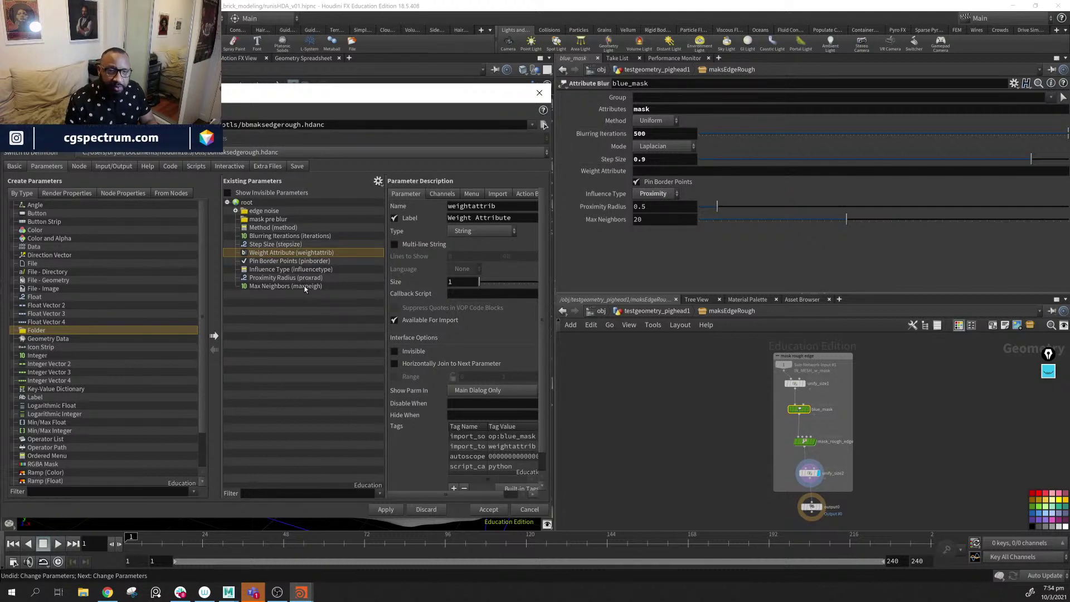
pyautogui.press('Delete')
pyautogui.click(303, 255)
pyautogui.press('Escape')
pyautogui.press('Delete')
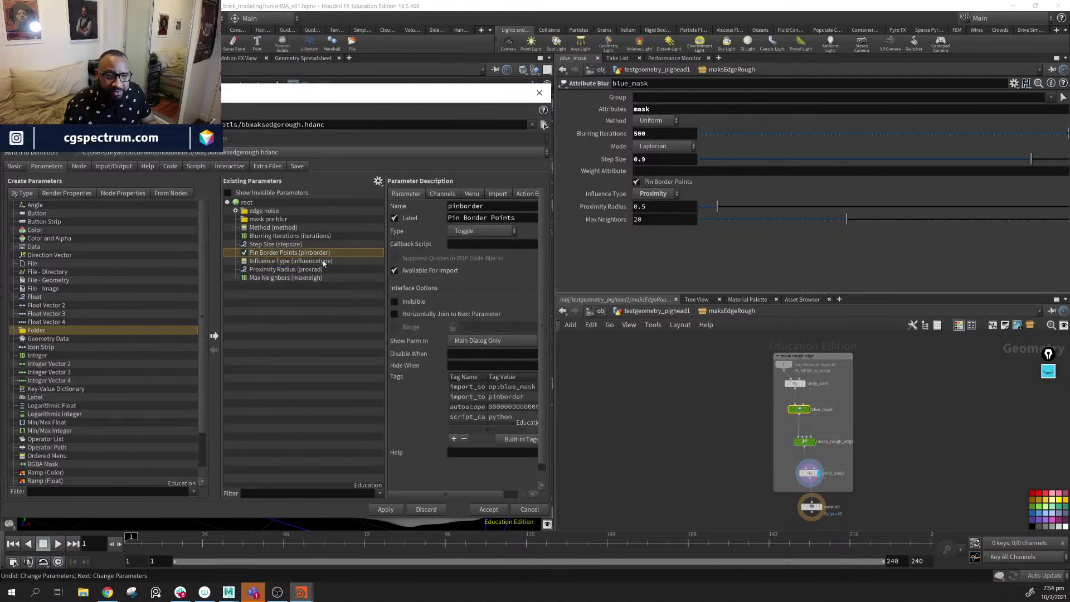
pyautogui.press('Delete')
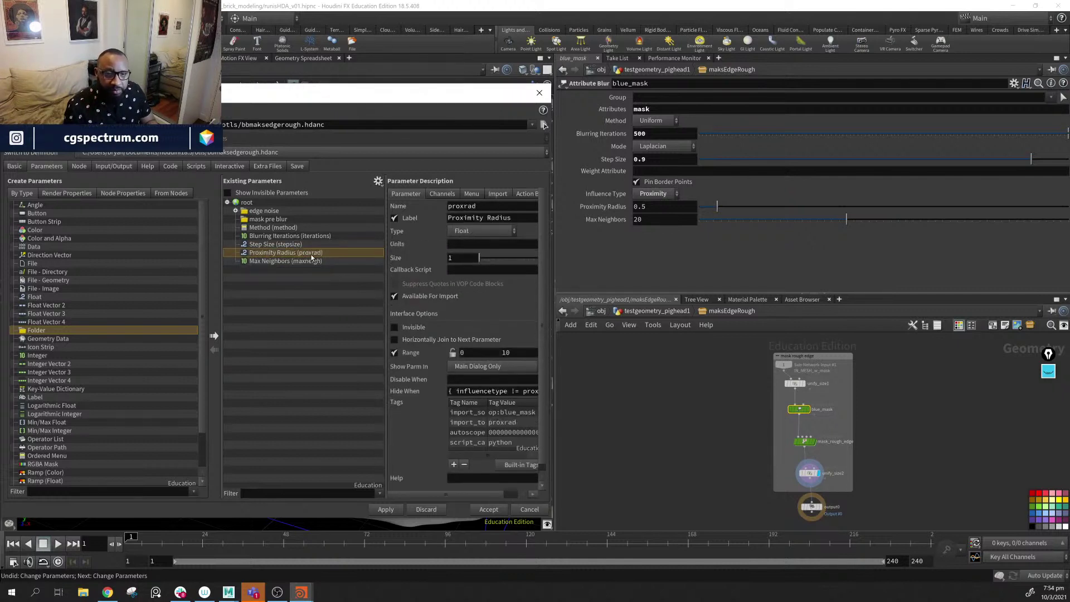
pyautogui.press('Delete')
pyautogui.press('Delete')
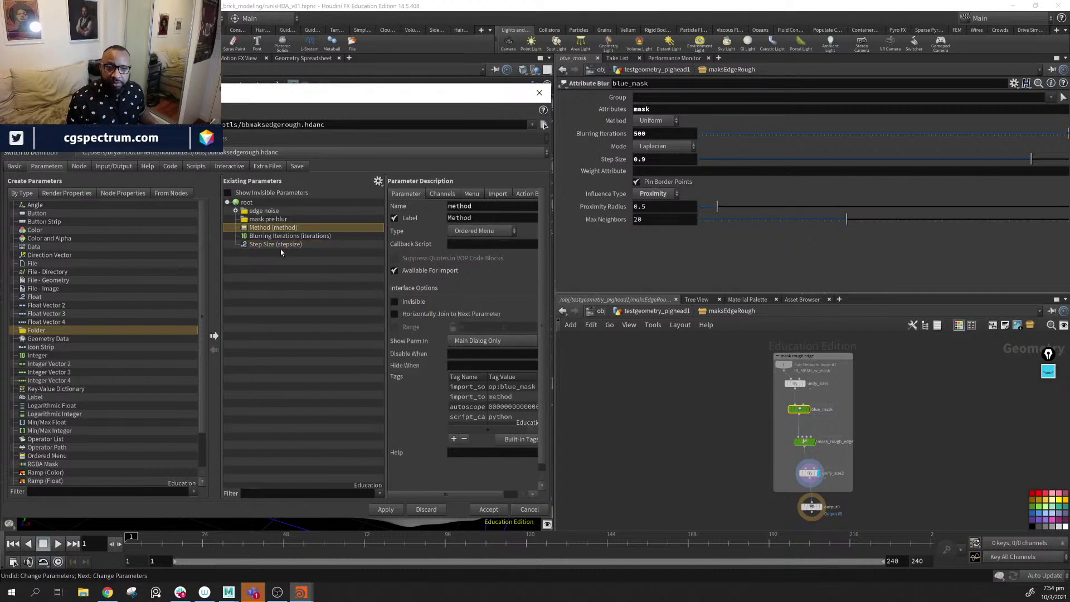
pyautogui.click(279, 228)
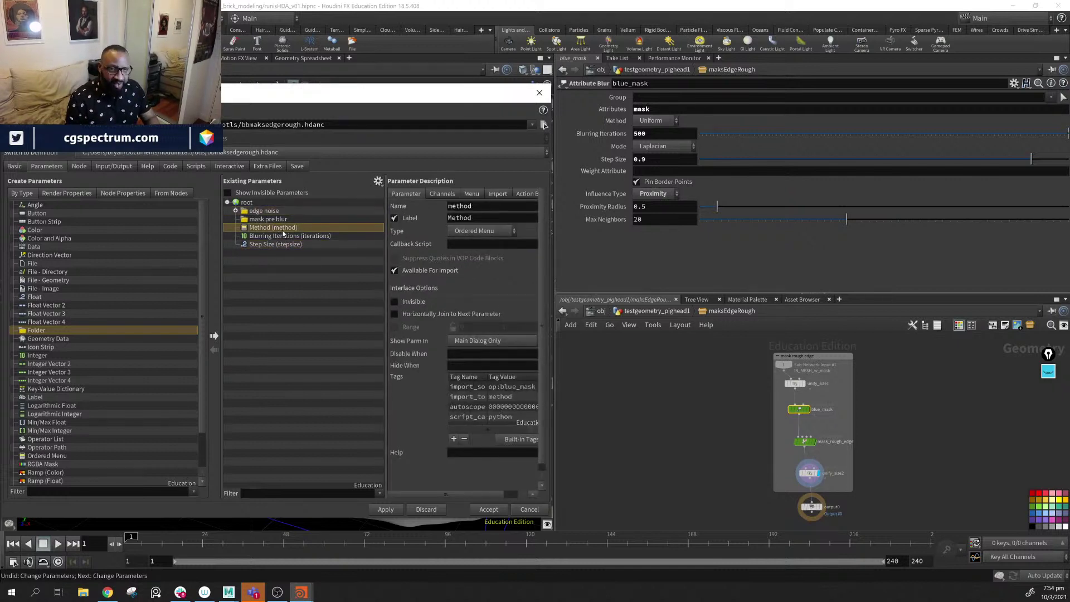
pyautogui.press('Delete')
# - Move Blurring Iterations and Step Size together into the mask pre blur folder and apply the changes to the asset
pyautogui.keyDown('shift'); pyautogui.click(281, 237); pyautogui.keyUp('shift')
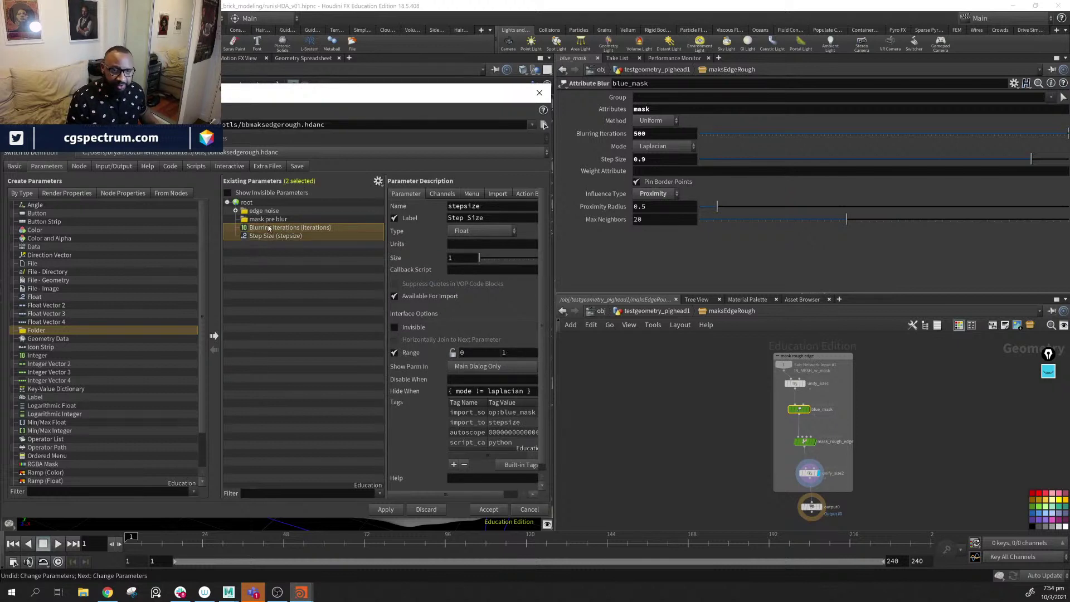
pyautogui.moveTo(272, 228); pyautogui.dragTo(263, 223)
pyautogui.click(235, 220)
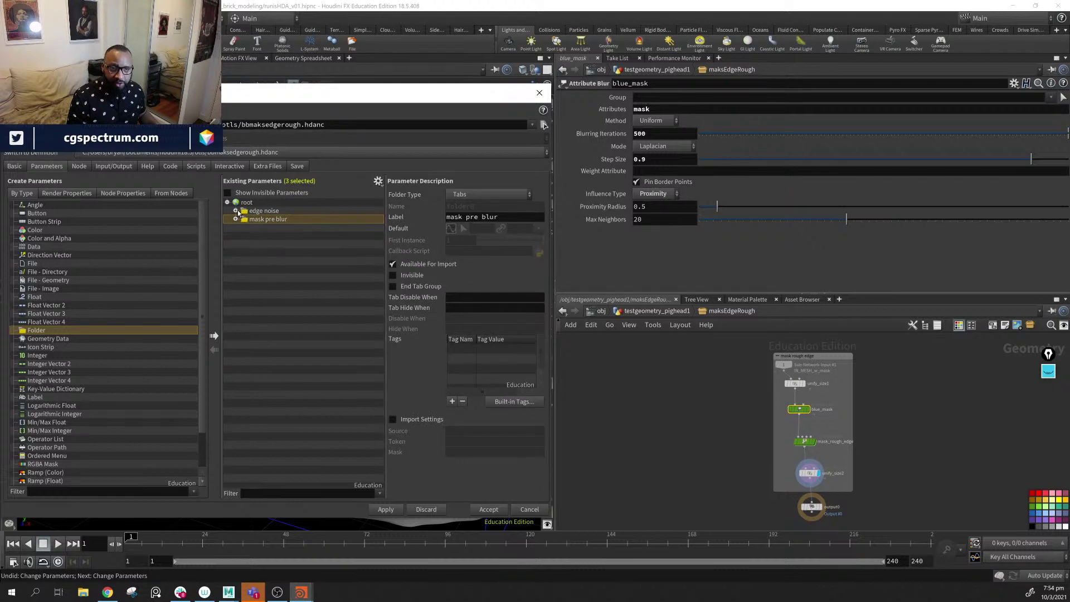
pyautogui.click(384, 509)
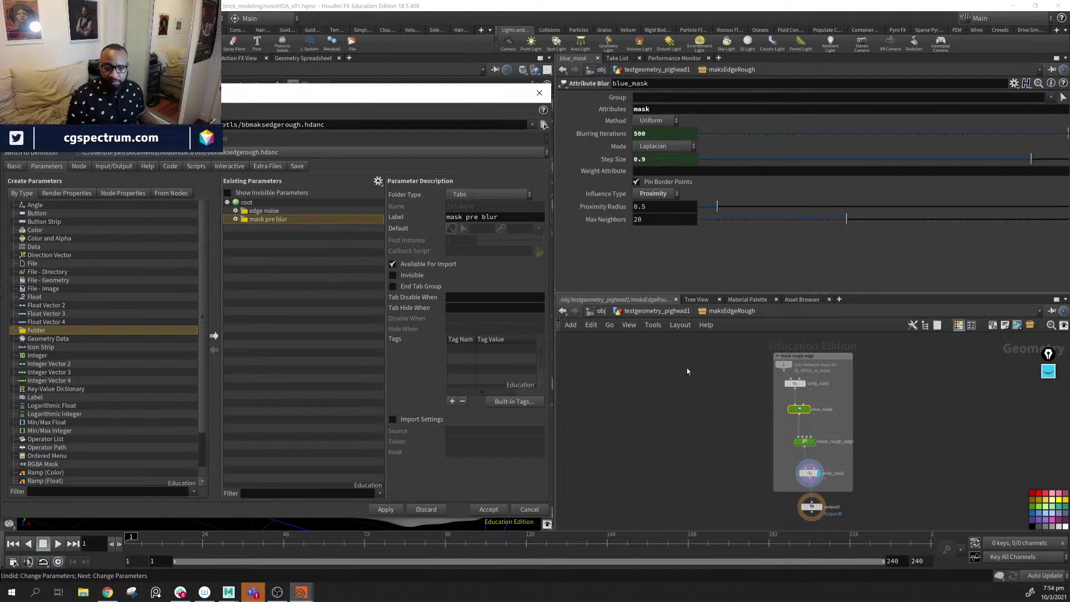
# - Go back up to testgeometry_pighead1 and examine the edge noise and mask pre blur folders on the maksEdgeRough node
pyautogui.click(646, 312)
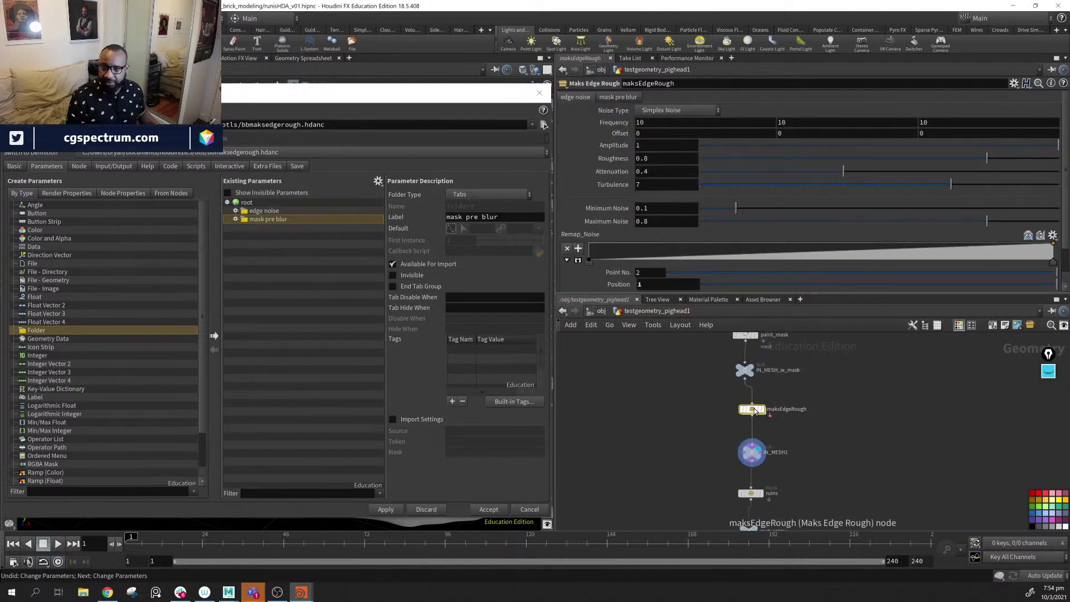
pyautogui.click(622, 97)
pyautogui.click(575, 96)
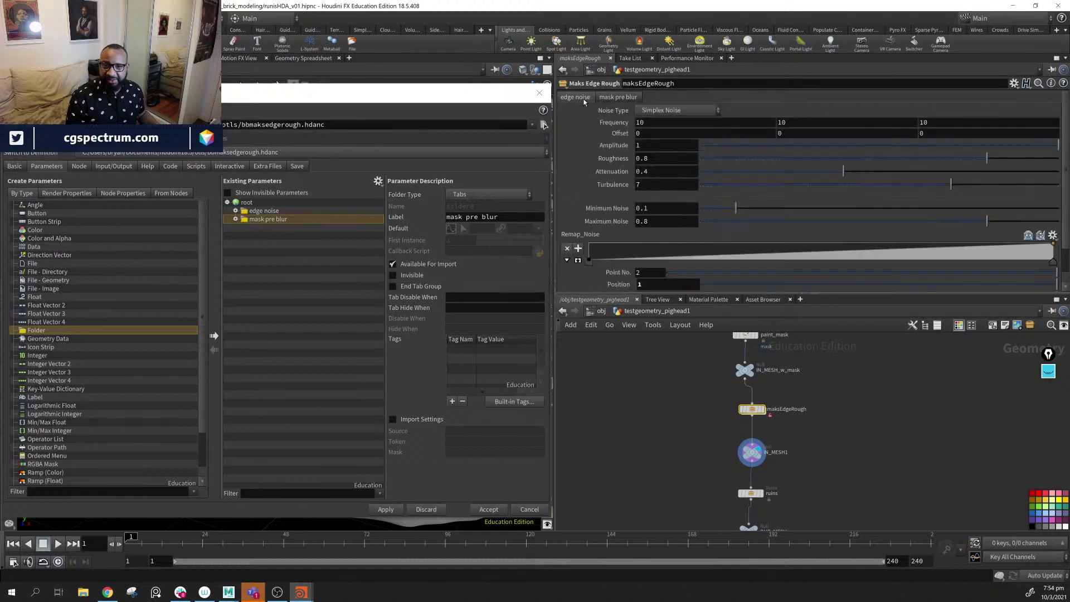
pyautogui.click(619, 98)
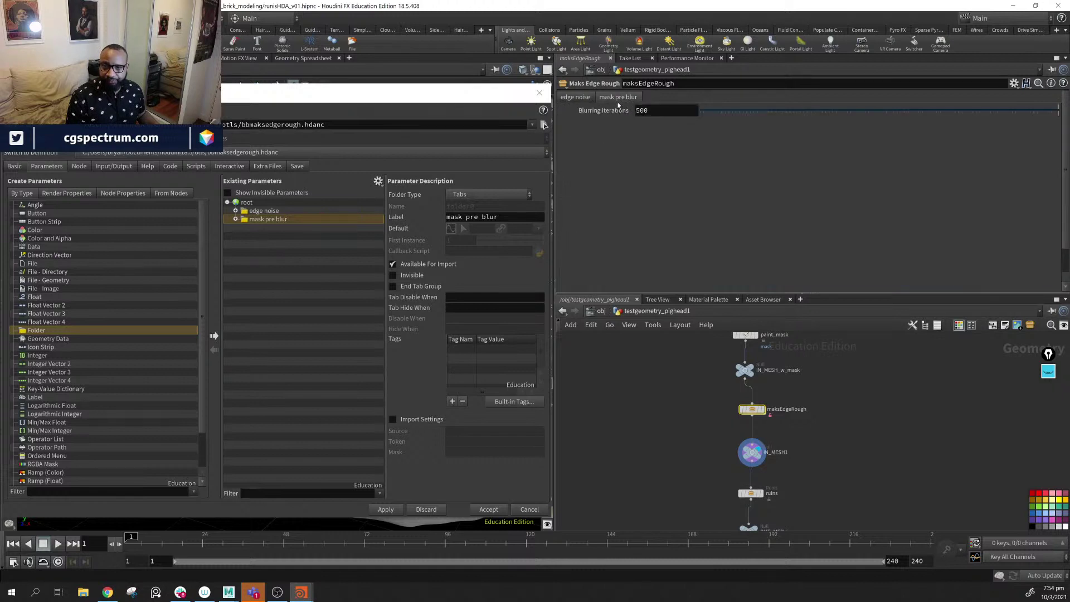
# - Delete the Step Size parameter from the mask pre blur folder and apply the change to the asset
pyautogui.click(235, 219)
pyautogui.click(276, 236)
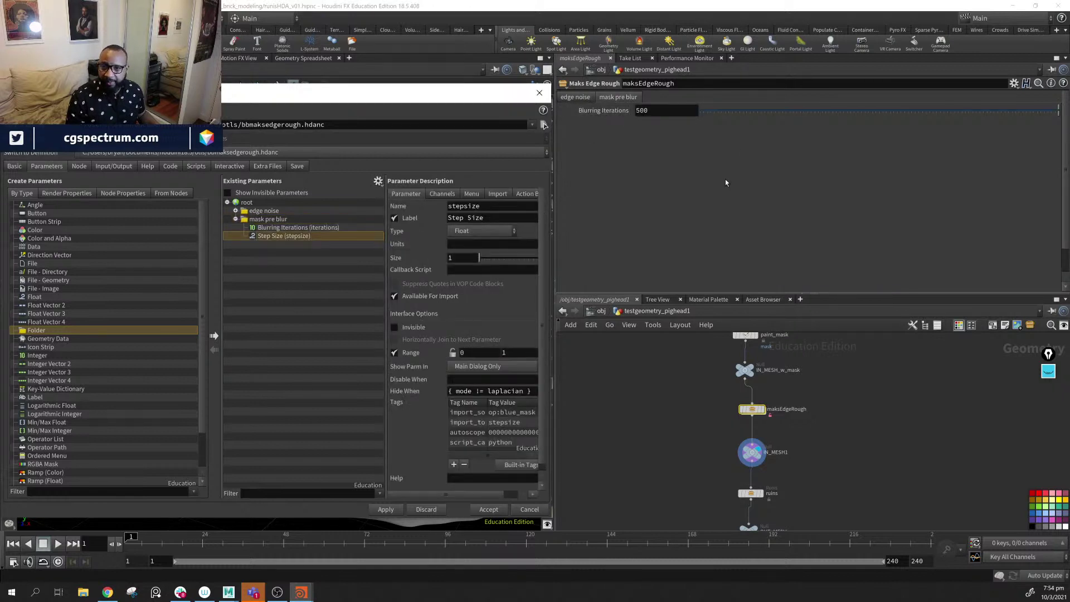
pyautogui.click(301, 227)
pyautogui.click(298, 237)
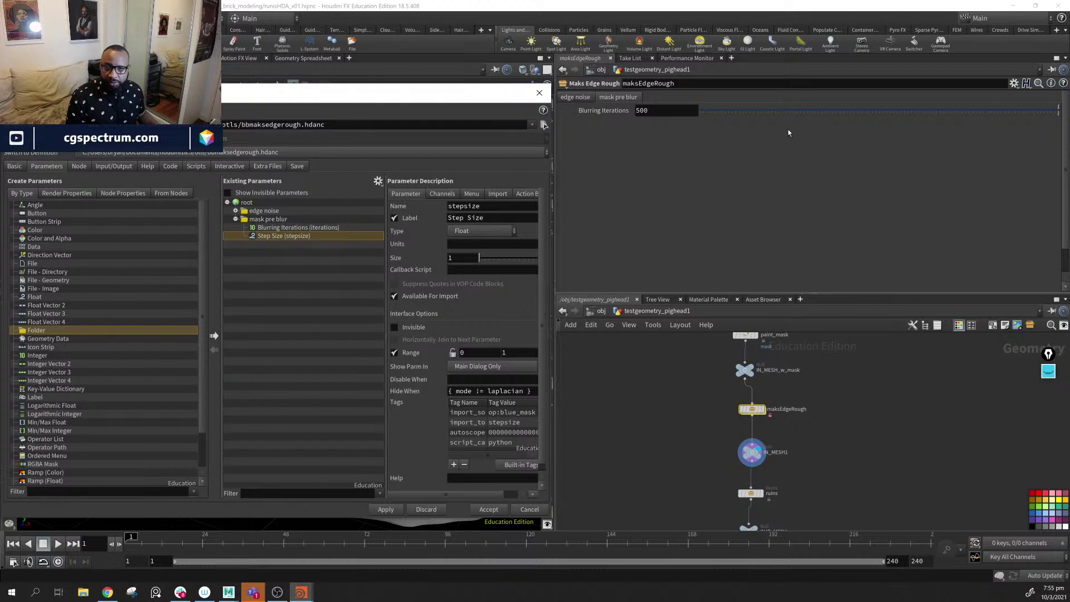
pyautogui.click(287, 228)
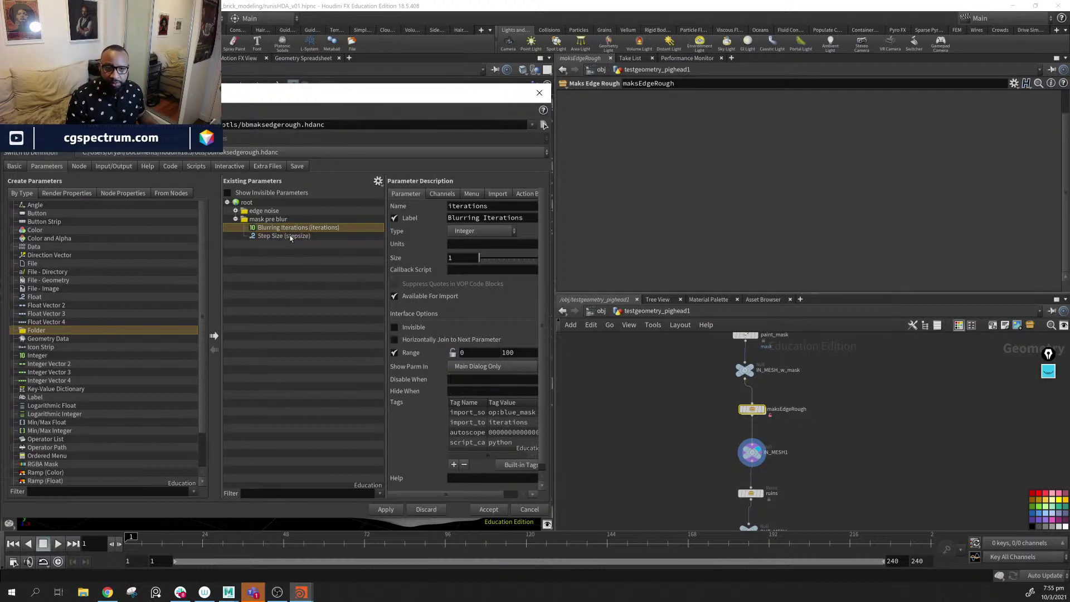
pyautogui.click(289, 236)
pyautogui.press('Delete')
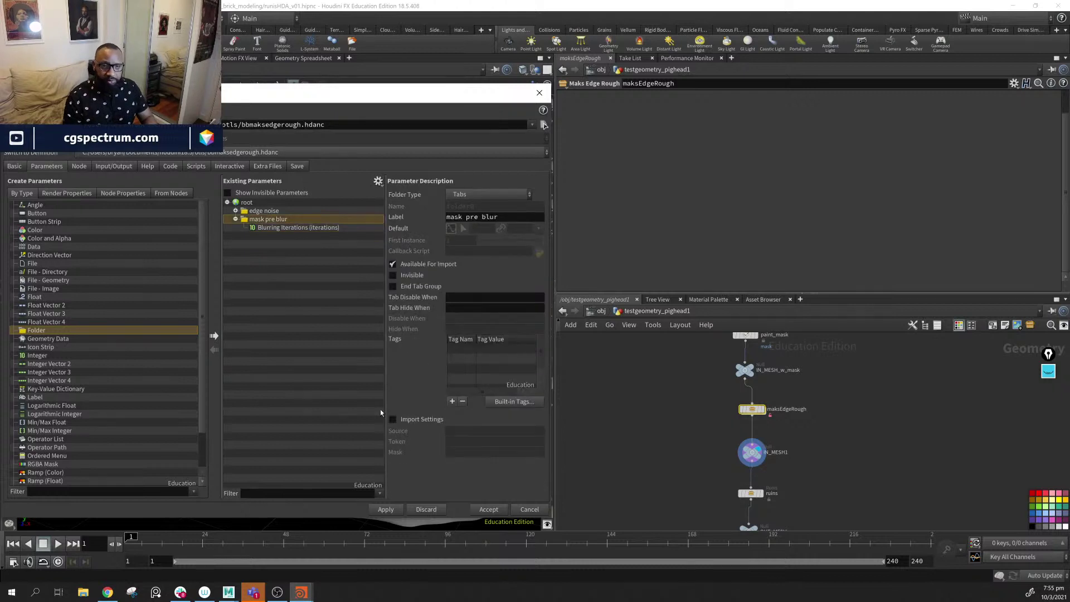
pyautogui.click(386, 509)
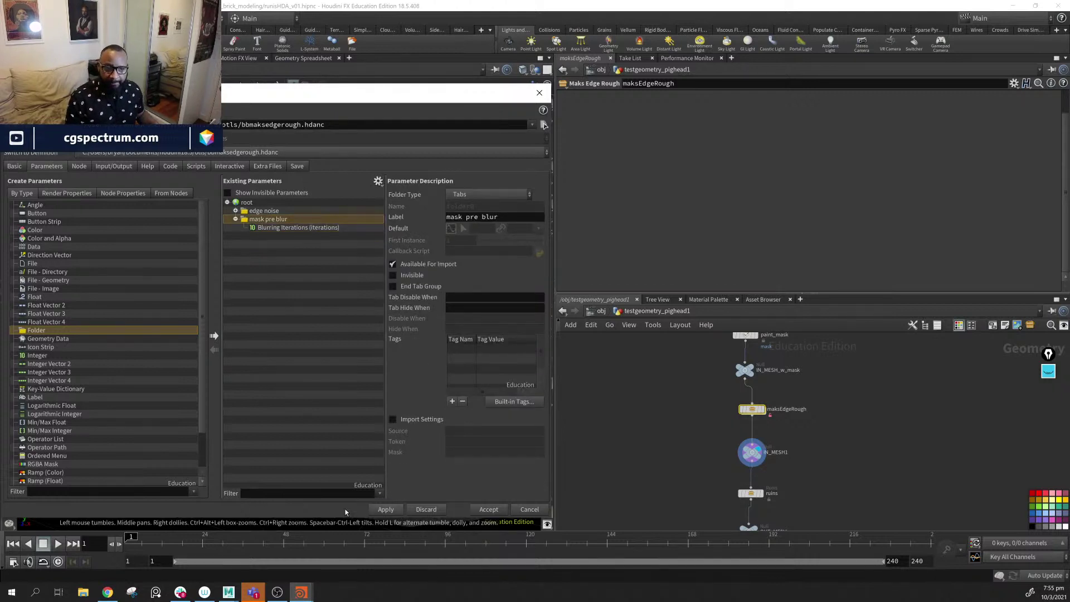
# - Add the blue_mask node's Step Size parameter to the mask pre blur folder and apply the change to the asset
pyautogui.click(171, 193)
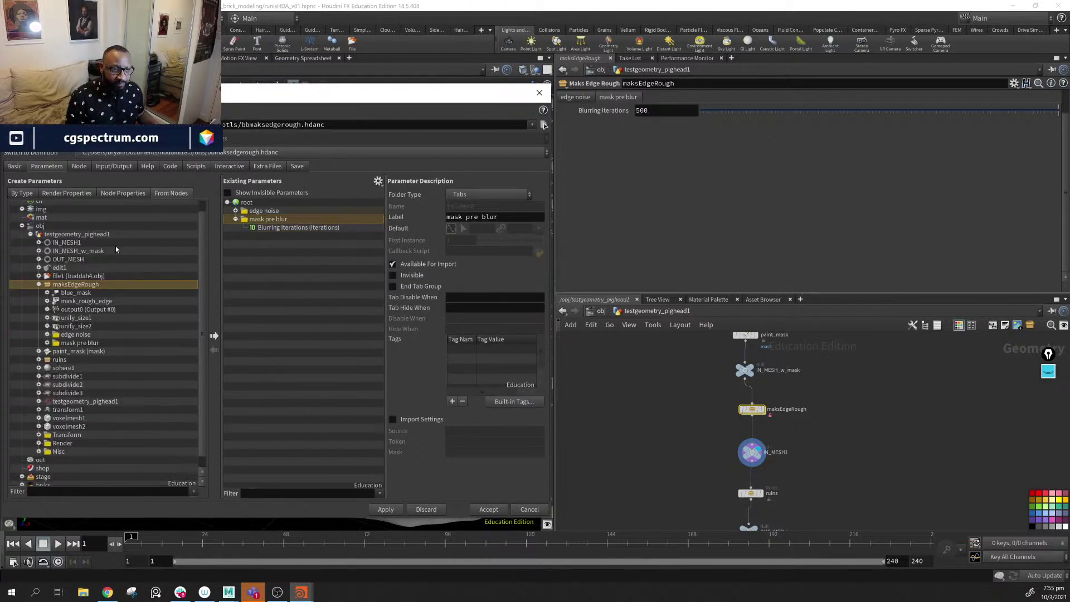
pyautogui.click(81, 293)
pyautogui.click(47, 292)
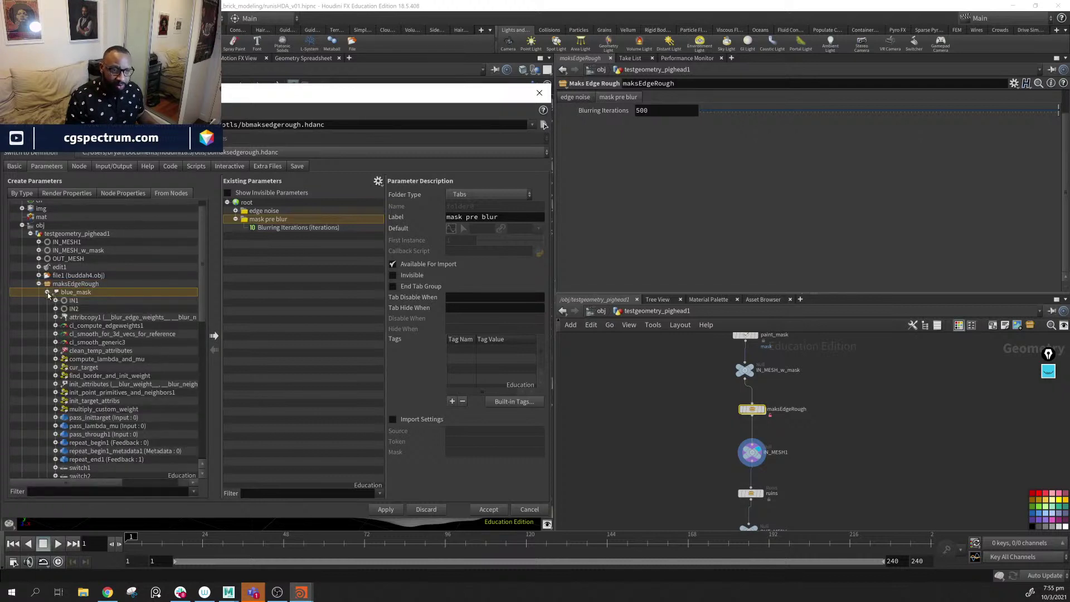
pyautogui.scroll(-5, 122, 363)
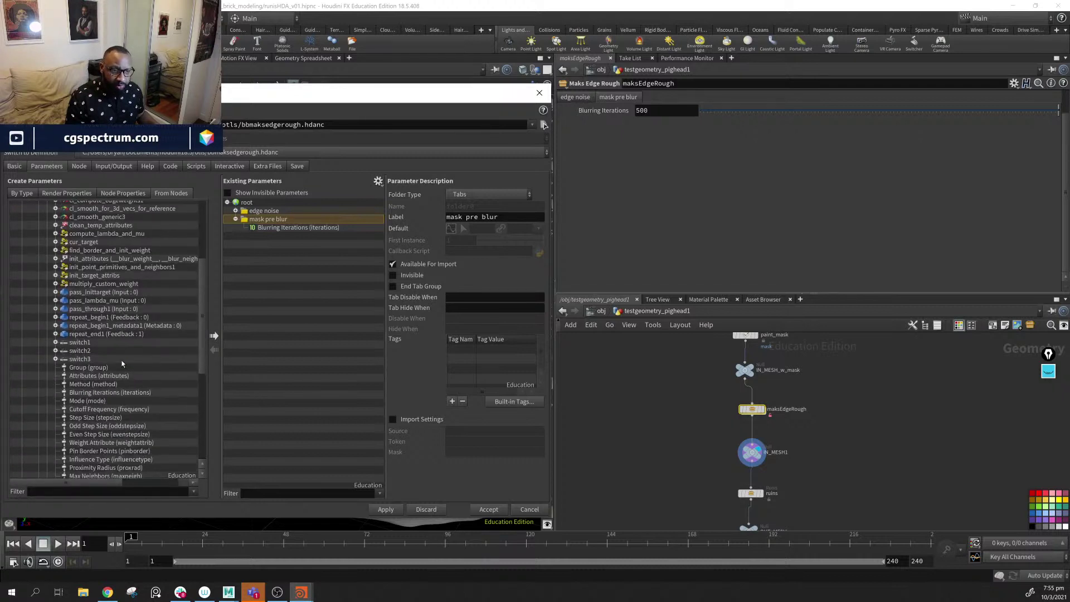
pyautogui.scroll(5, 122, 362)
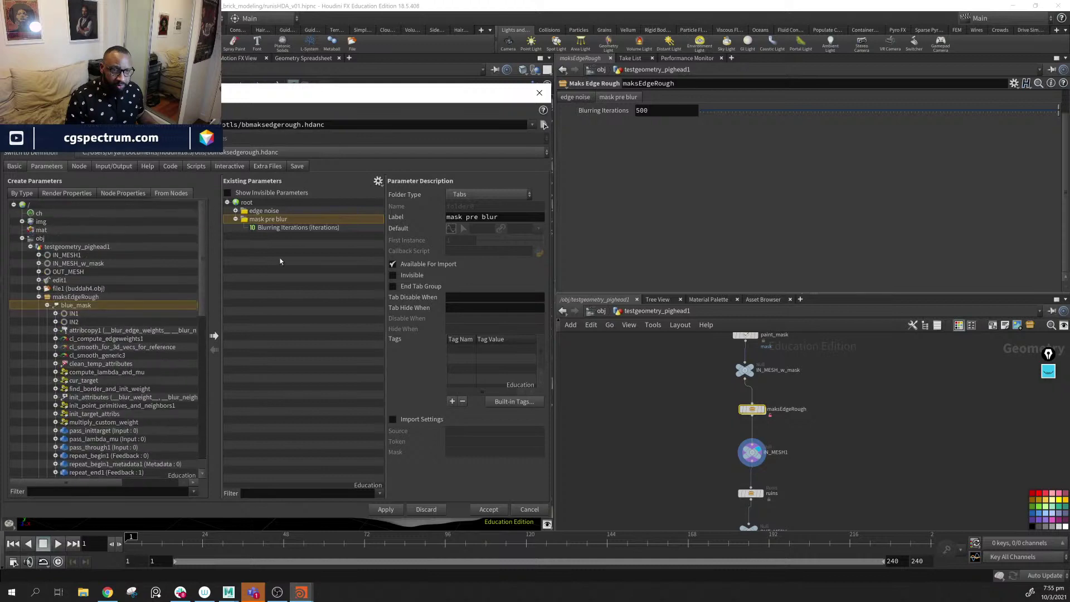
pyautogui.doubleClick(752, 409)
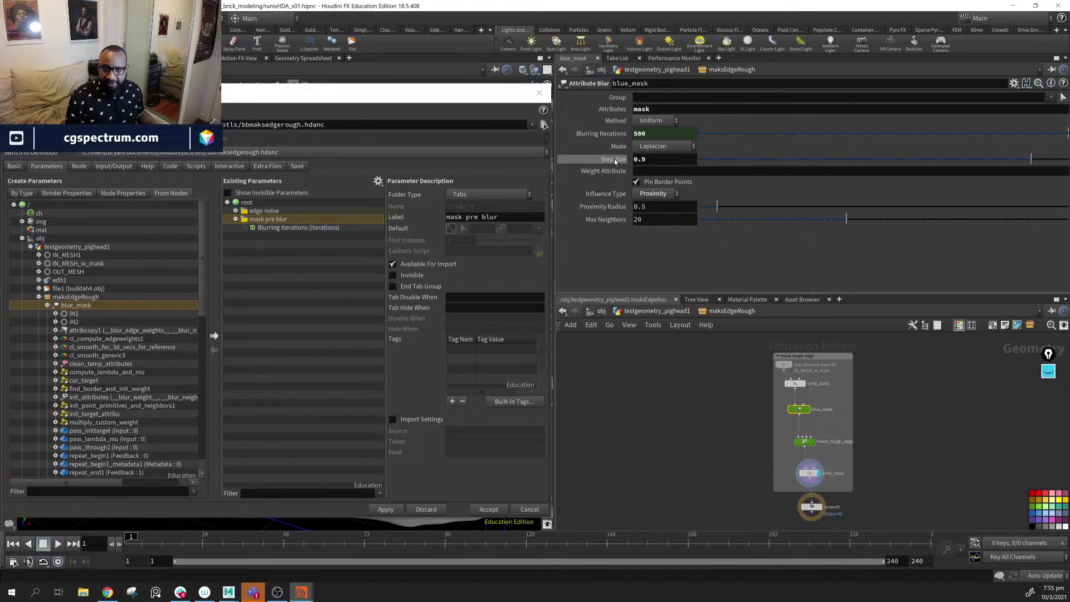
pyautogui.moveTo(280, 220); pyautogui.dragTo(278, 223)
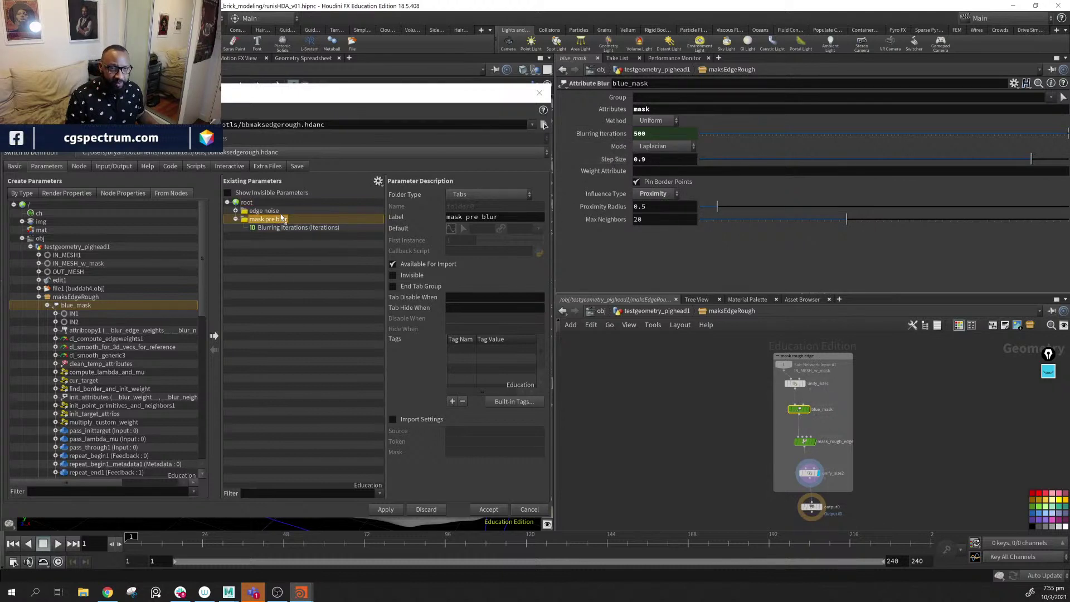
pyautogui.click(380, 510)
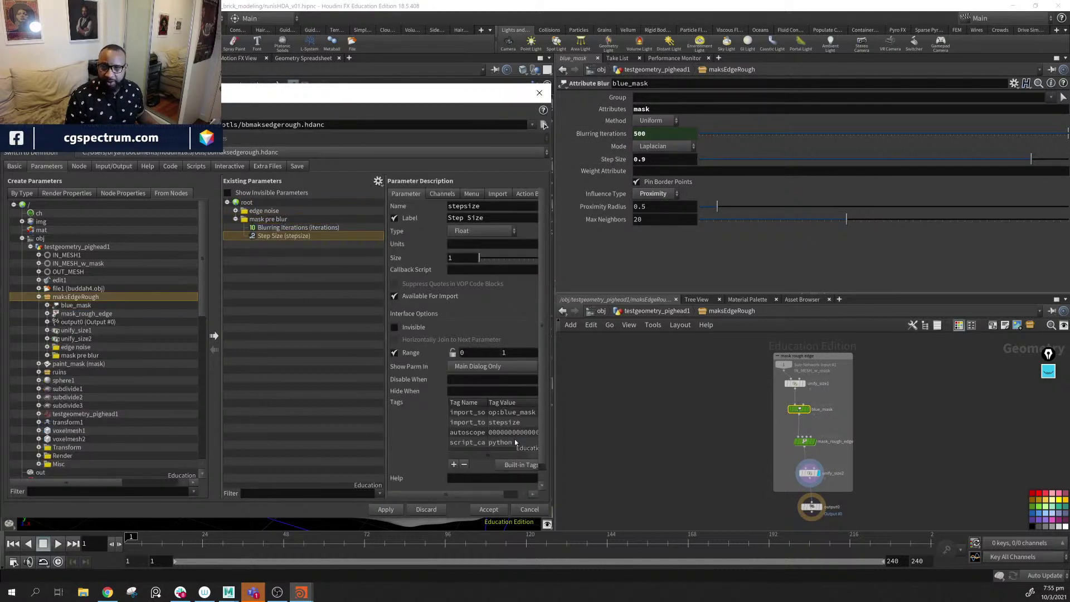
# - Return to testgeometry_pighead1, examine the edge noise parameters on maksEdgeRough, and close the type properties window
pyautogui.click(653, 312)
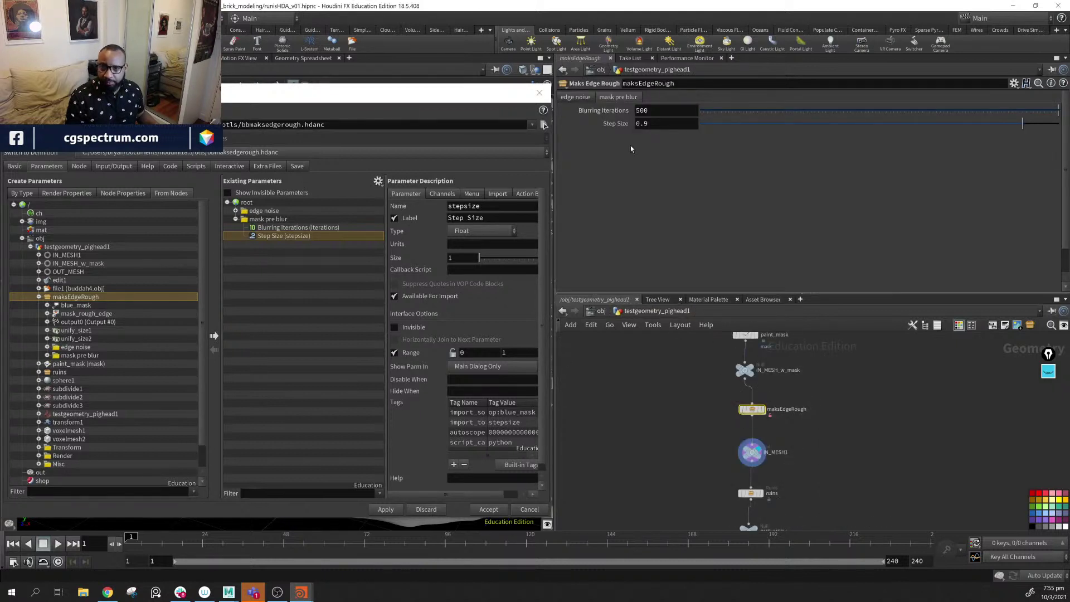
pyautogui.click(574, 97)
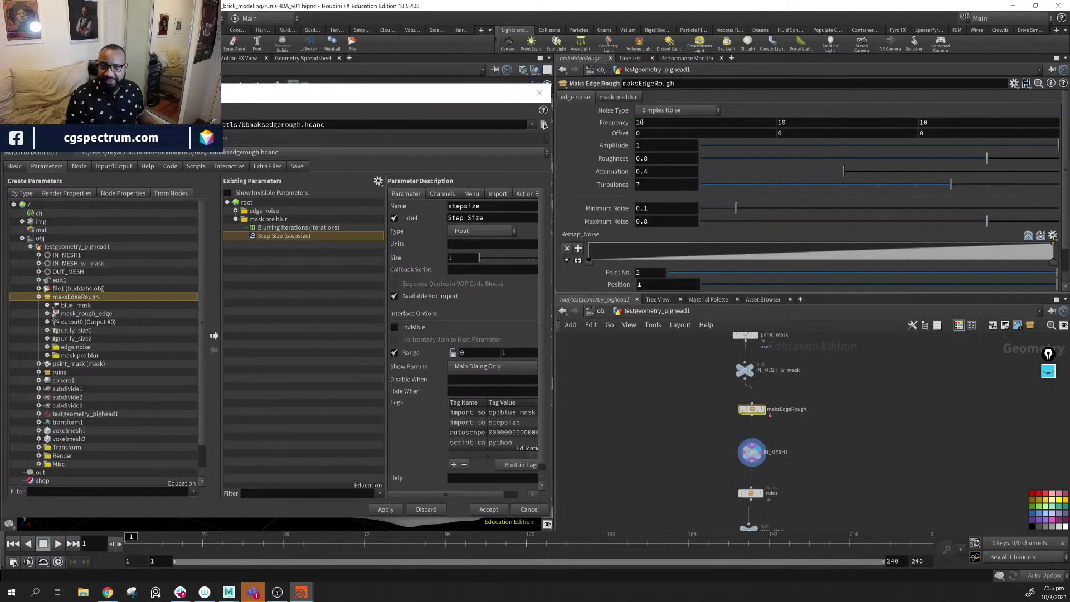
pyautogui.scroll(-1, 660, 222)
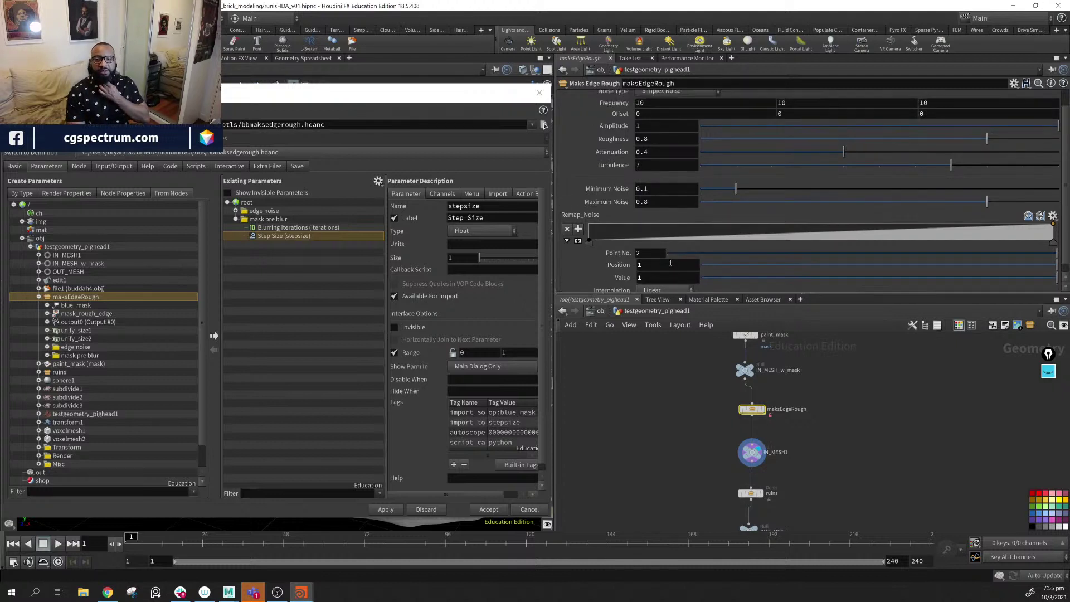
pyautogui.scroll(1, 662, 228)
pyautogui.scroll(-2, 661, 231)
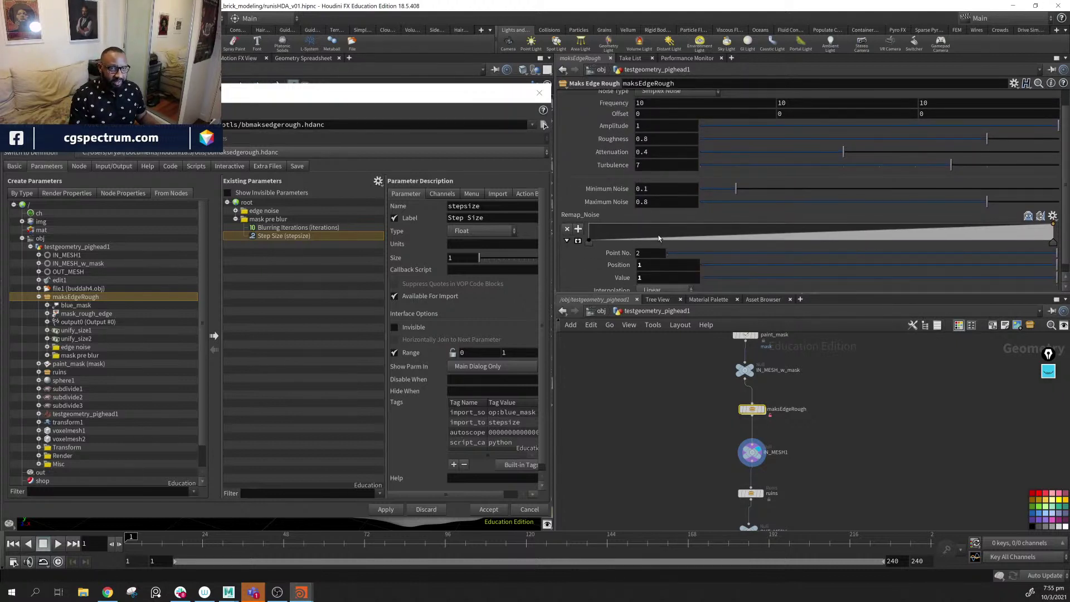
pyautogui.scroll(2, 685, 211)
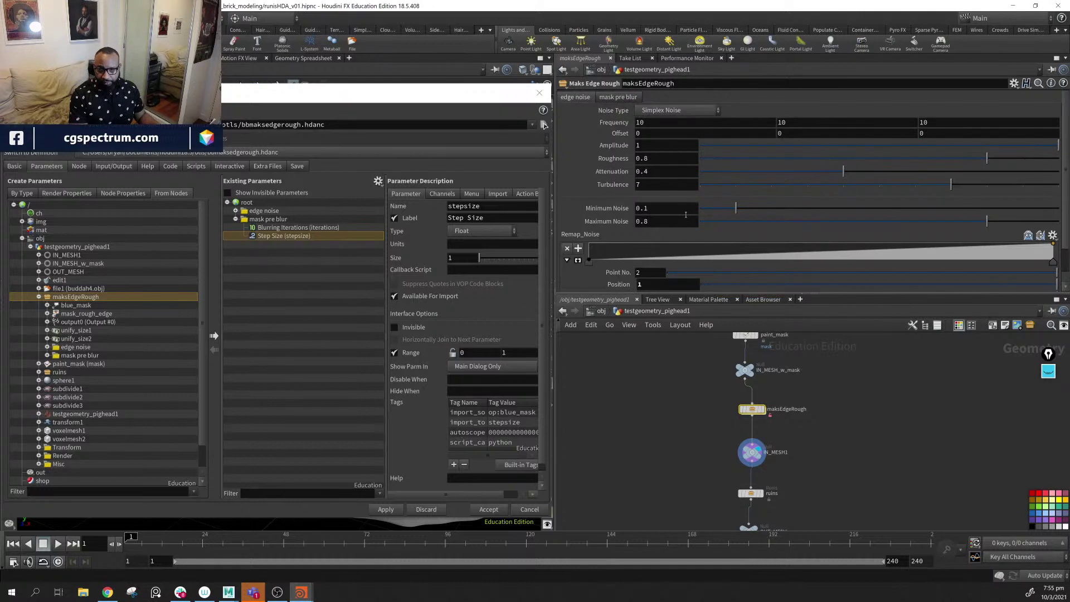
pyautogui.scroll(-2, 684, 217)
pyautogui.click(236, 220)
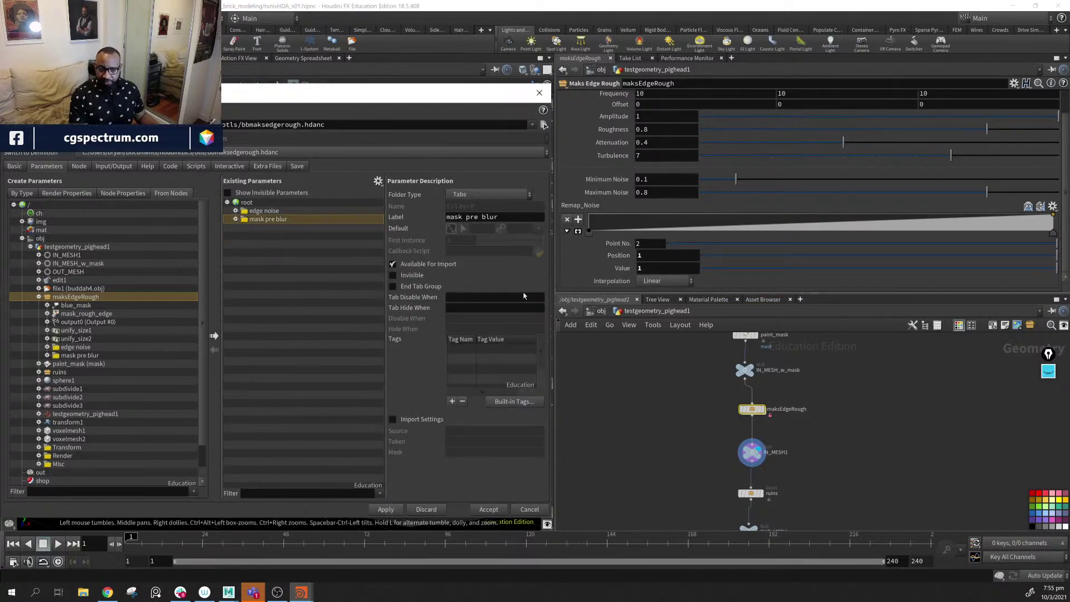
pyautogui.click(539, 93)
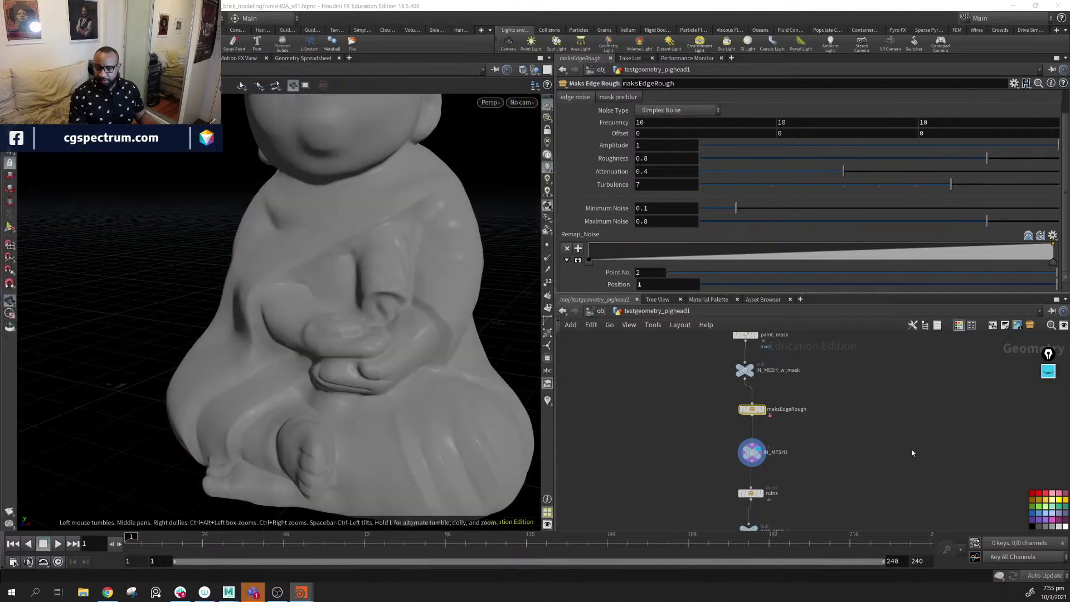
# - Place a second Maks Edge Rough digital asset node in the empty area beside the existing maksEdgeRough node
pyautogui.press('Tab')
pyautogui.moveTo(880, 126)
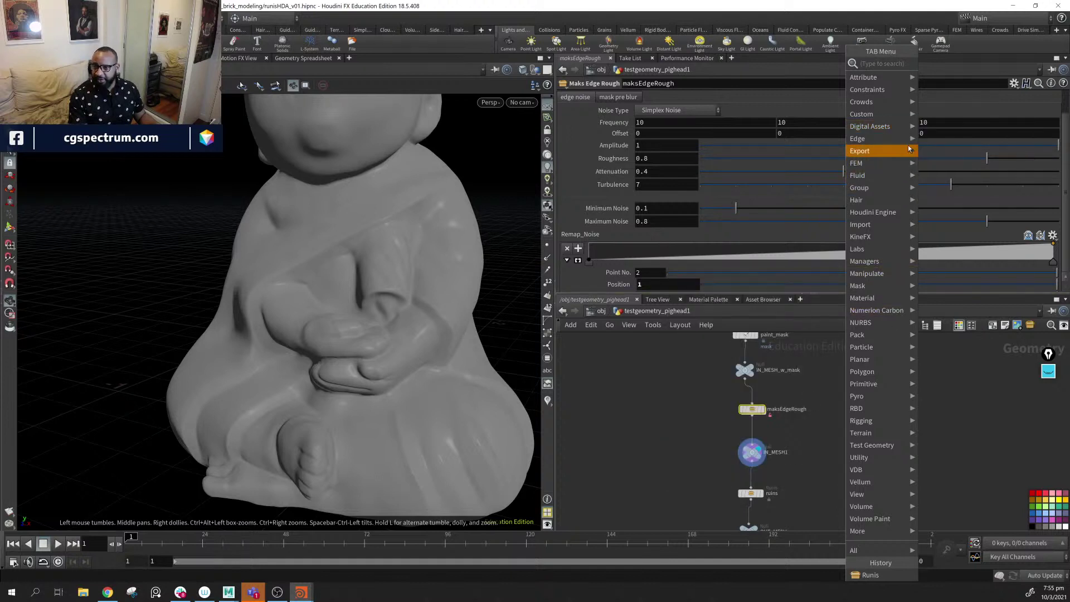
pyautogui.moveTo(907, 155)
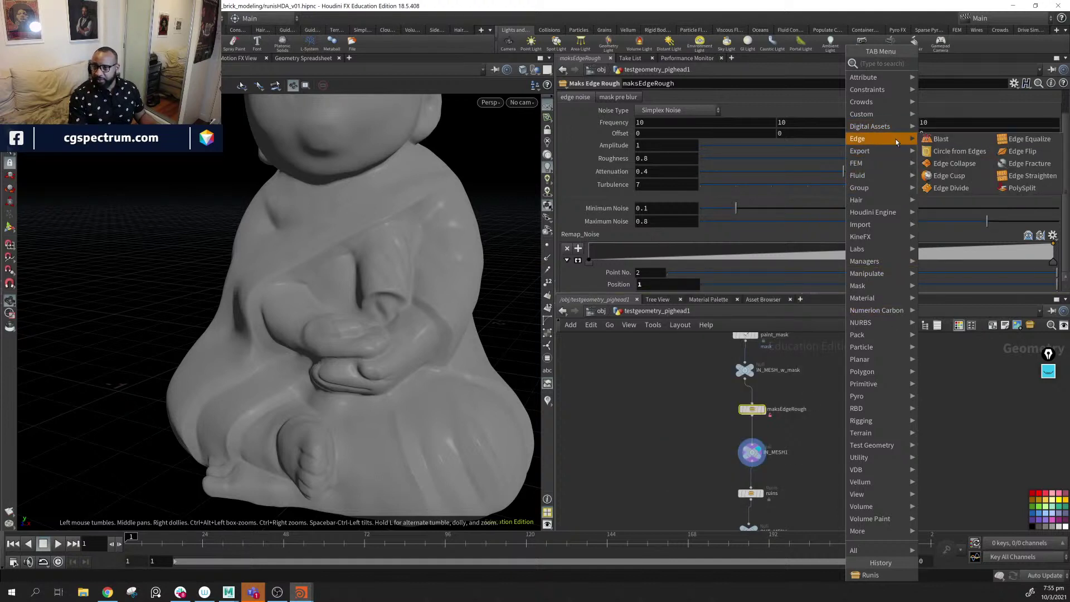
pyautogui.click(950, 127)
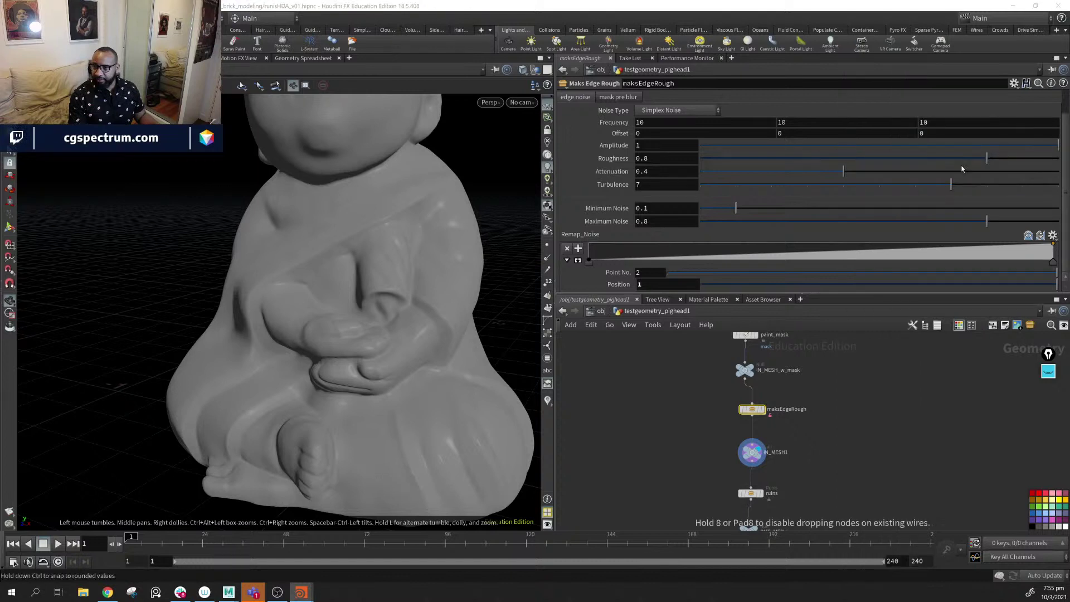
pyautogui.click(864, 427)
pyautogui.moveTo(864, 427); pyautogui.dragTo(882, 412)
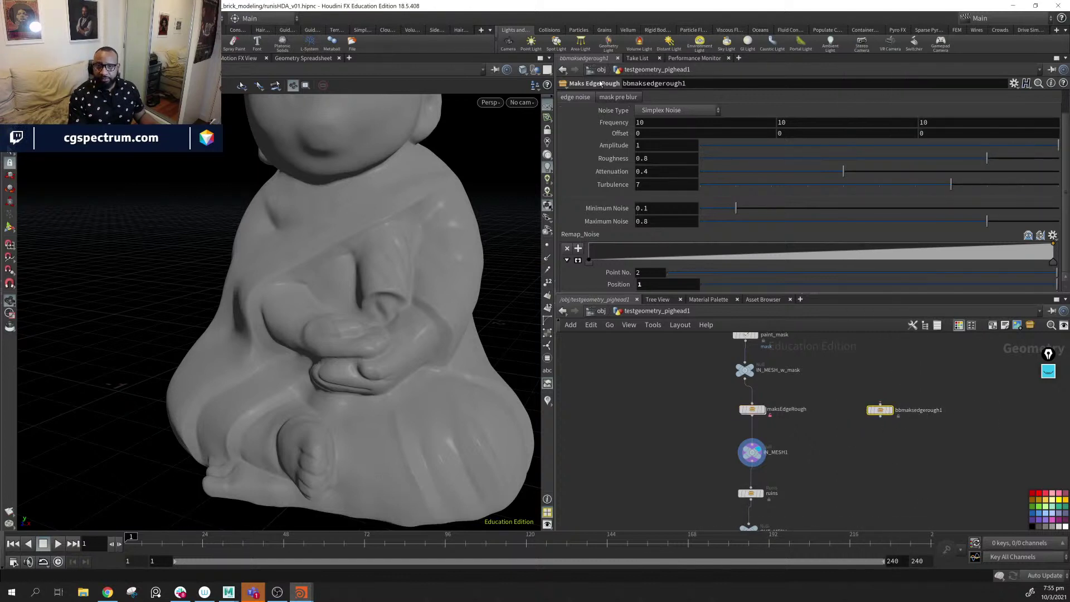
# - Compare the new asset copy with maksEdgeRough and delete the unconnected copy
pyautogui.click(752, 409)
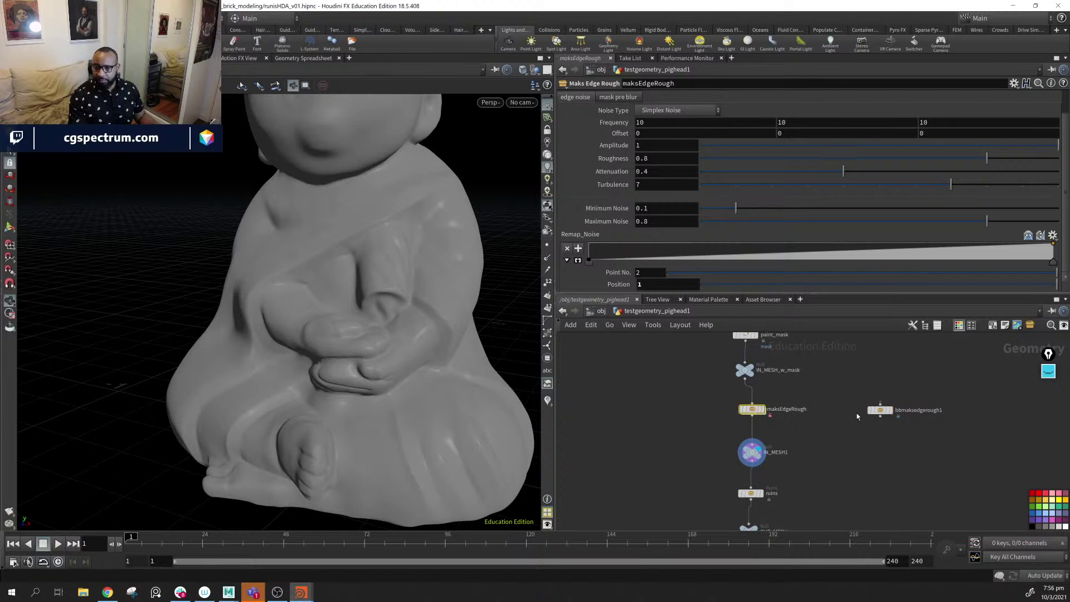
pyautogui.click(882, 413)
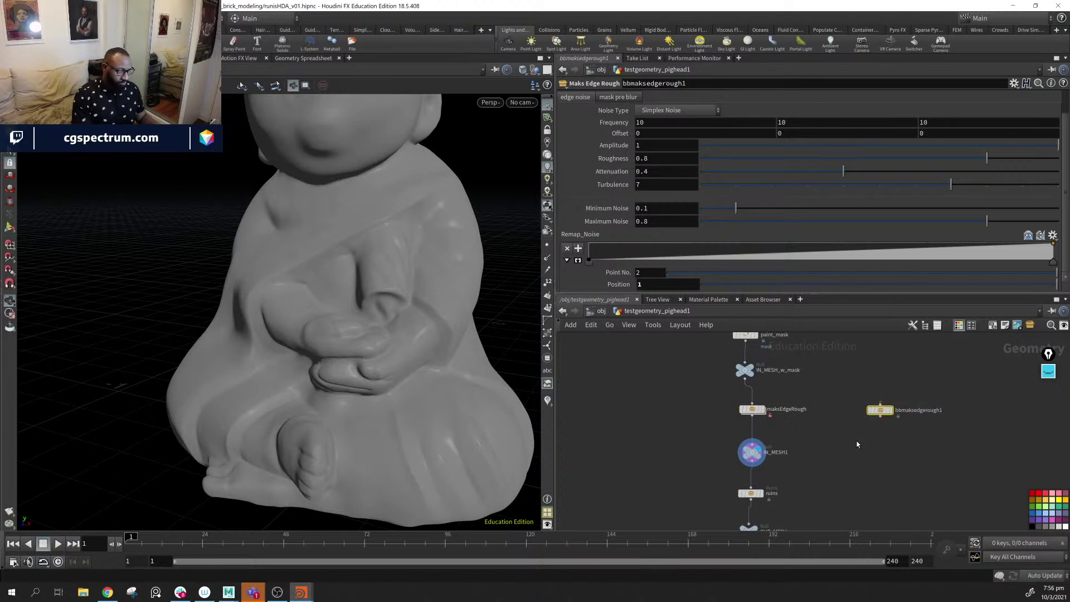
pyautogui.press('Delete')
# - Match the maksEdgeRough node to its current asset definition
pyautogui.click(747, 411)
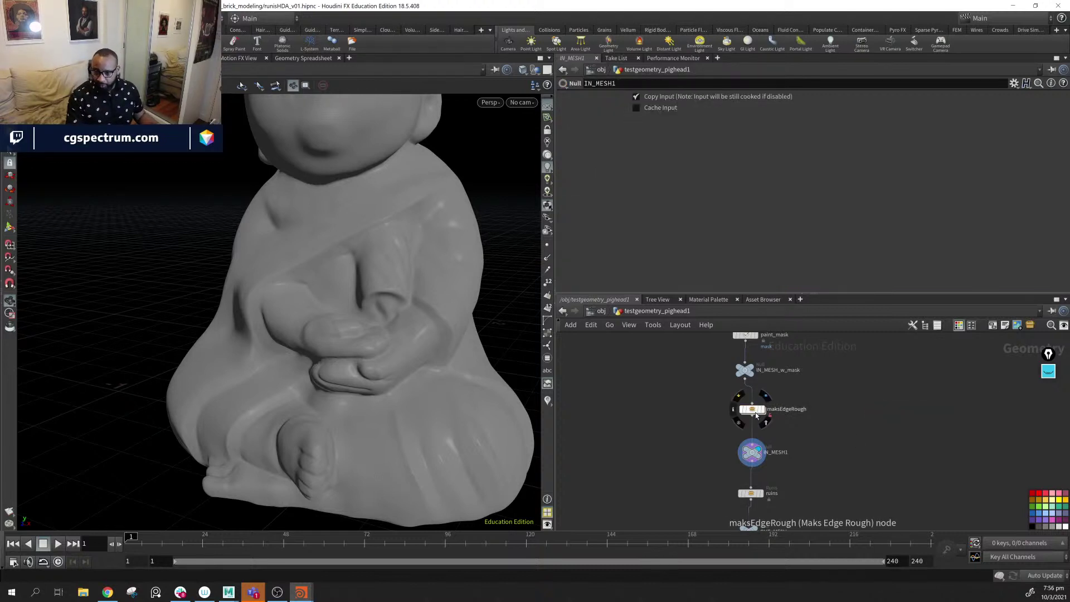
pyautogui.rightClick(749, 410)
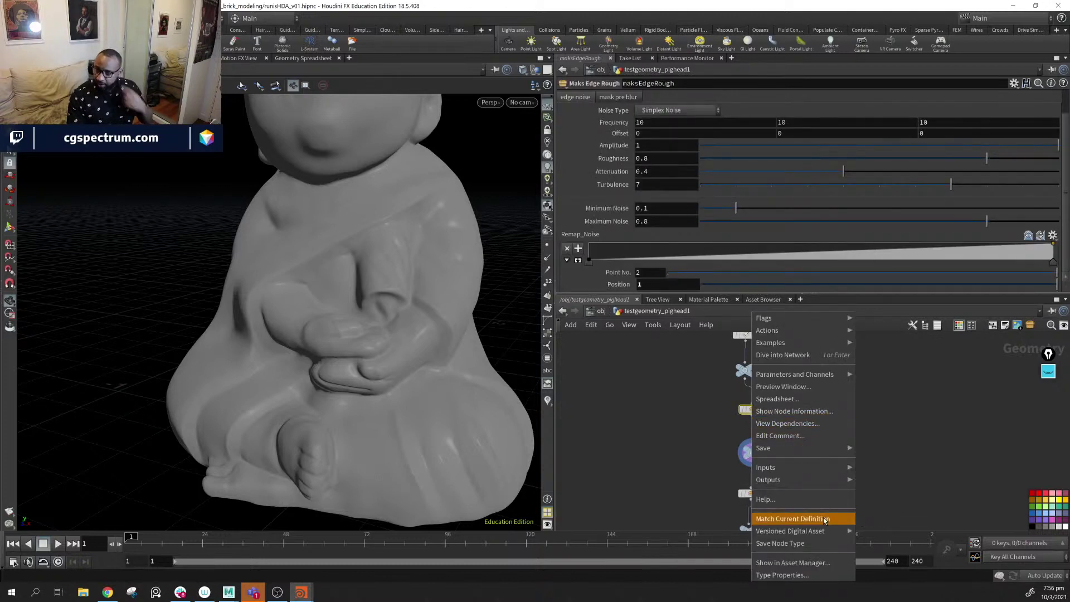
pyautogui.click(827, 519)
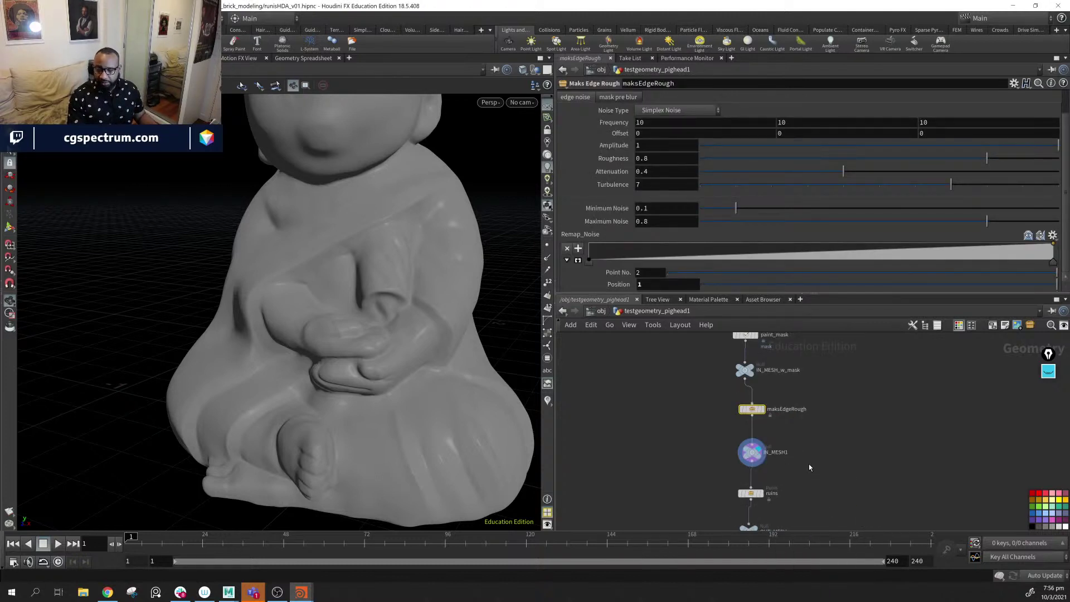
# - Display the OUT_MESH node and inspect the ruined Buddha statue in the viewport
pyautogui.scroll(-3, 754, 450)
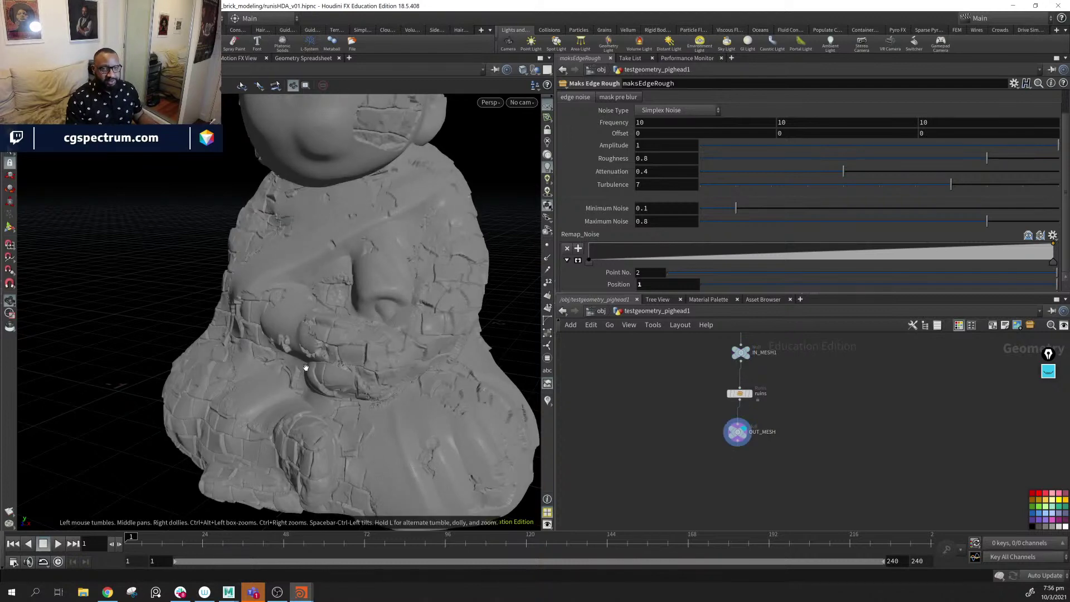
pyautogui.moveTo(306, 368); pyautogui.dragTo(357, 317)
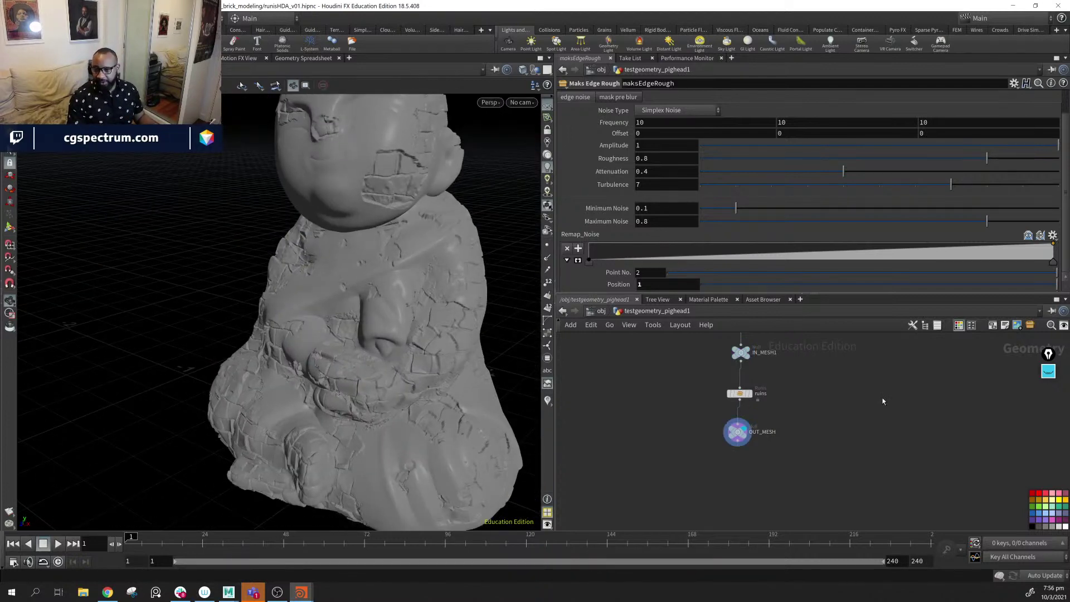
pyautogui.scroll(3, 883, 401)
# - Delete the IN_MESH1 and IN_MESH_w_mask null nodes from the node chain
pyautogui.click(732, 429)
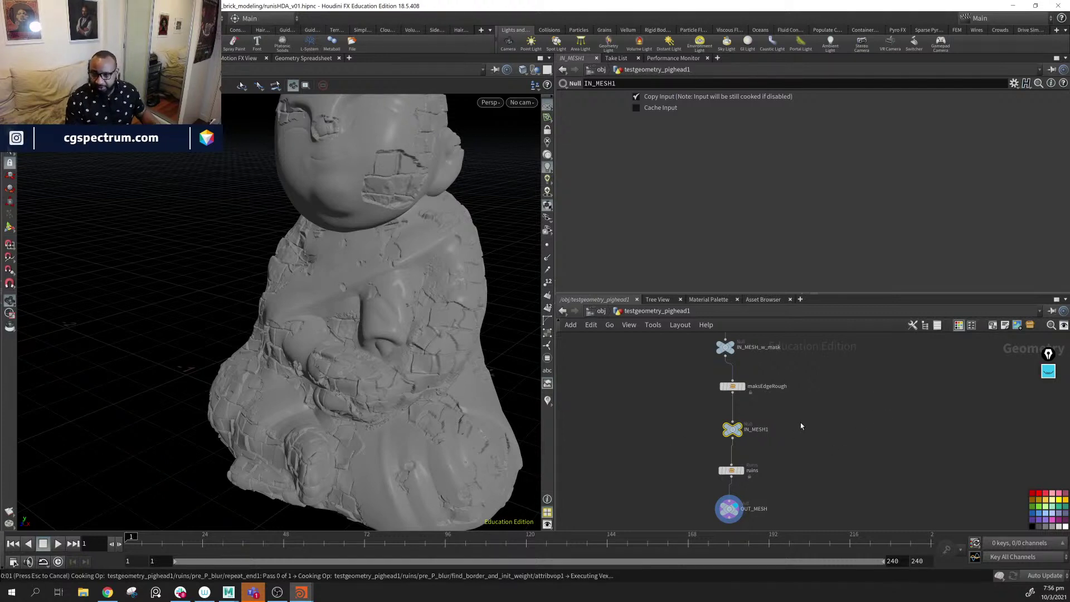
pyautogui.press('Delete')
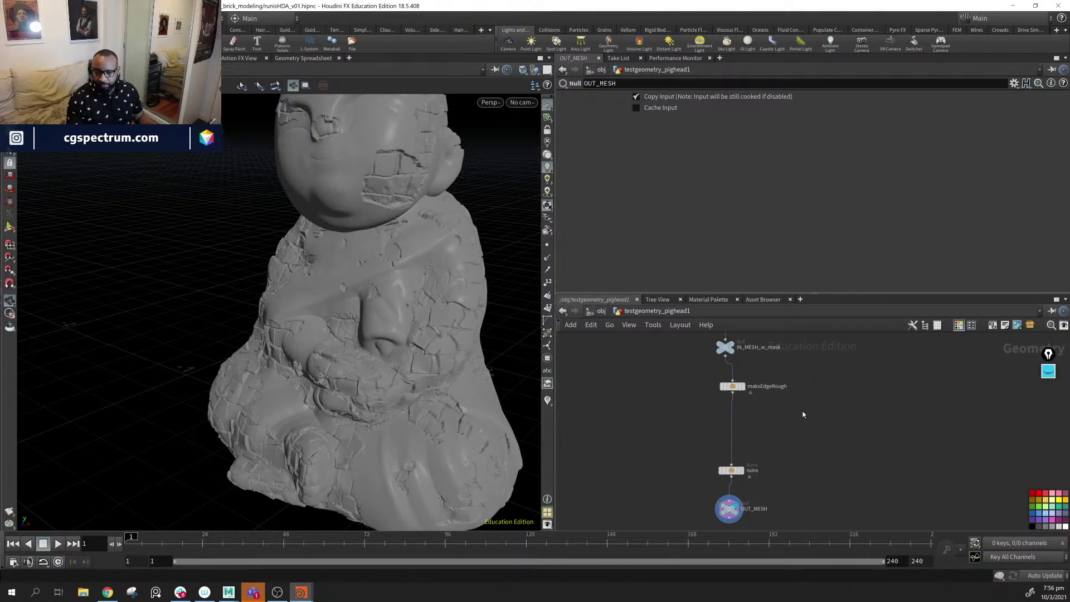
pyautogui.scroll(3, 800, 434)
pyautogui.moveTo(722, 445); pyautogui.dragTo(718, 440)
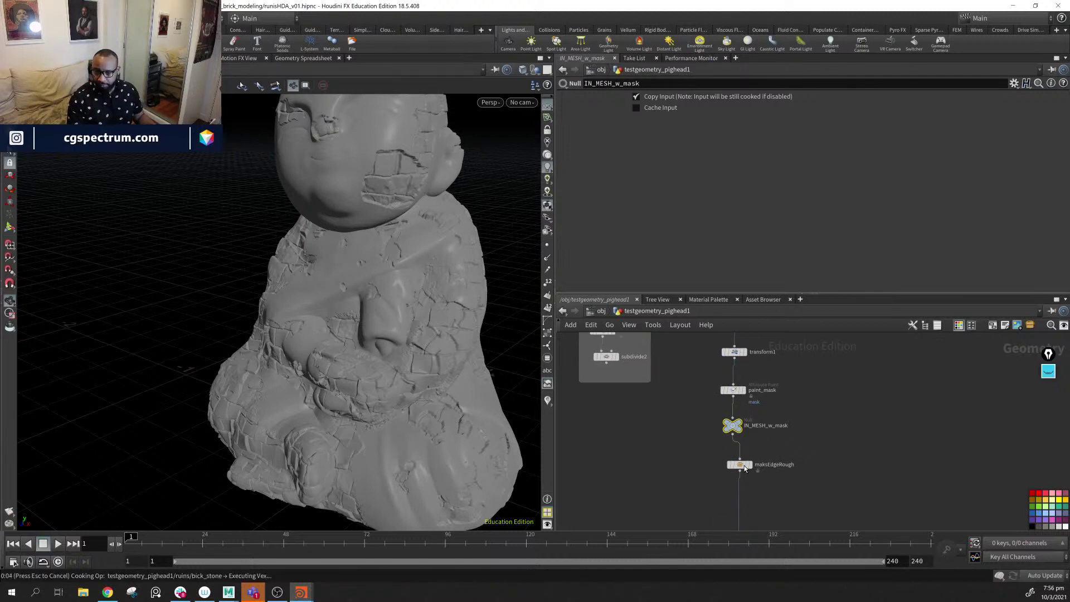
pyautogui.press('Delete')
# - Move maksEdgeRough, ruins and OUT_MESH closer together into one tidy vertical column
pyautogui.moveTo(745, 467); pyautogui.dragTo(736, 456)
pyautogui.moveTo(794, 496); pyautogui.dragTo(847, 373, button='middle')
pyautogui.moveTo(798, 431); pyautogui.dragTo(794, 369)
pyautogui.moveTo(841, 408); pyautogui.dragTo(822, 425, button='middle')
pyautogui.moveTo(778, 484); pyautogui.dragTo(776, 423)
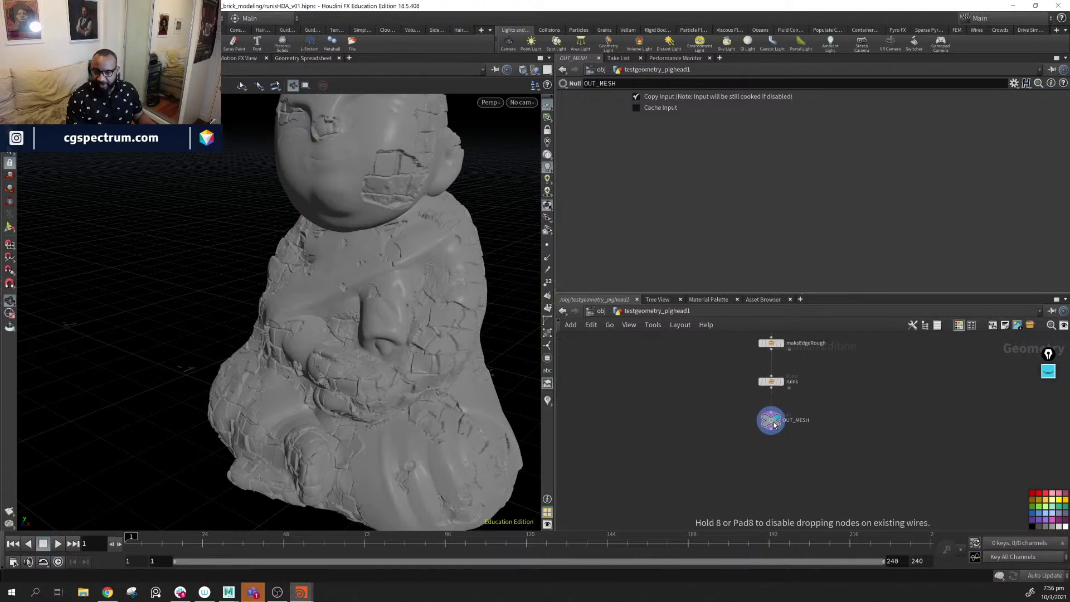
# - Delete the sphere1 node and the test network box with all the nodes inside it
pyautogui.moveTo(857, 397)
pyautogui.mouseDown(button='middle')
pyautogui.moveTo(814, 406)
pyautogui.moveTo(813, 419)
pyautogui.moveTo(765, 442)
pyautogui.mouseUp(button='middle')
pyautogui.click(656, 386)
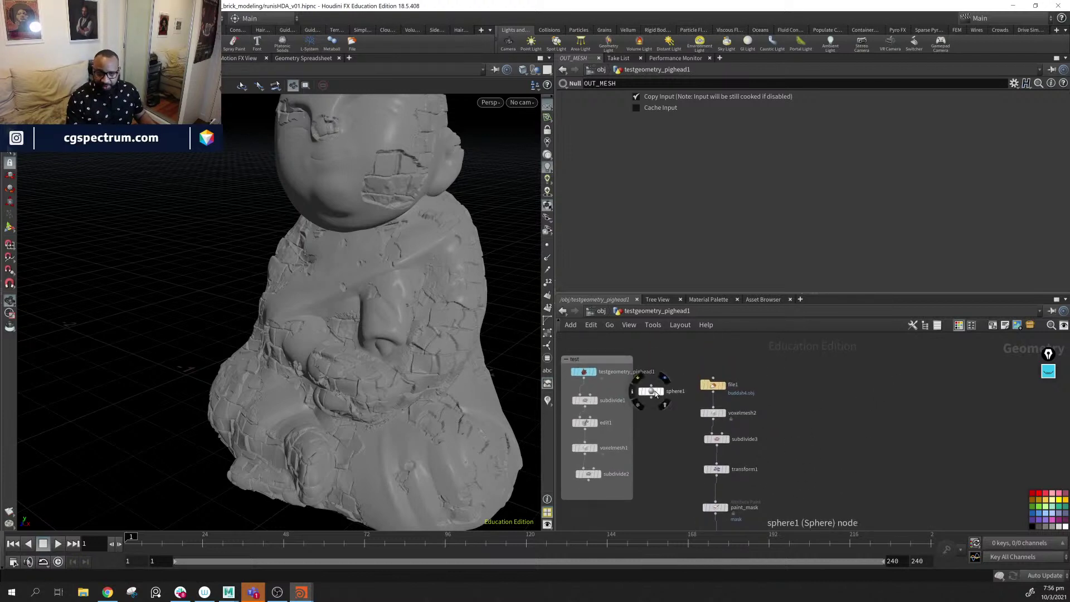
pyautogui.press('Delete')
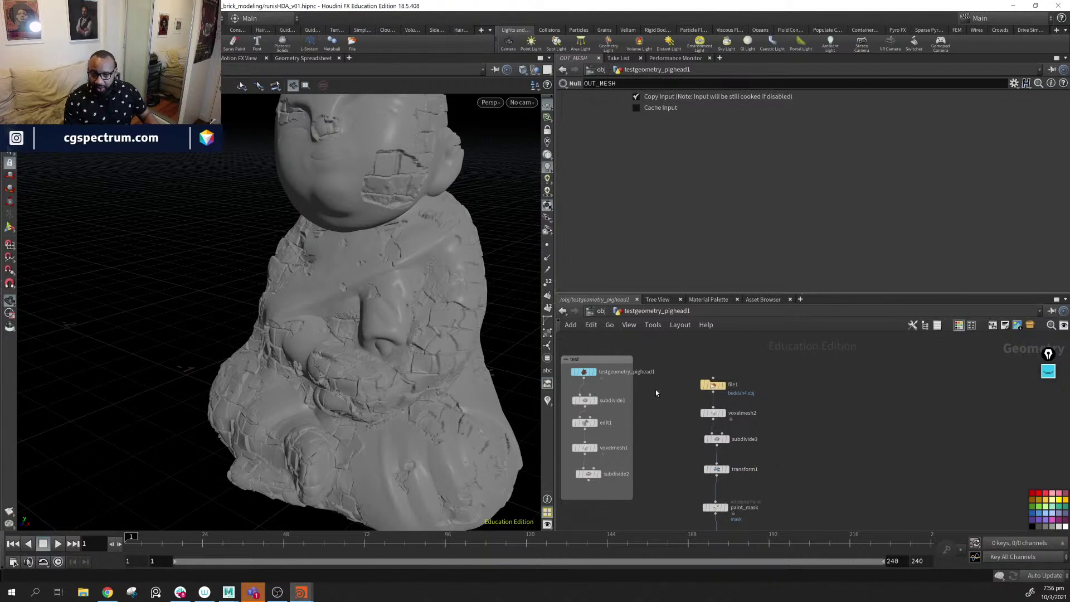
pyautogui.moveTo(656, 390); pyautogui.dragTo(714, 356, button='middle')
pyautogui.moveTo(714, 356); pyautogui.dragTo(619, 496)
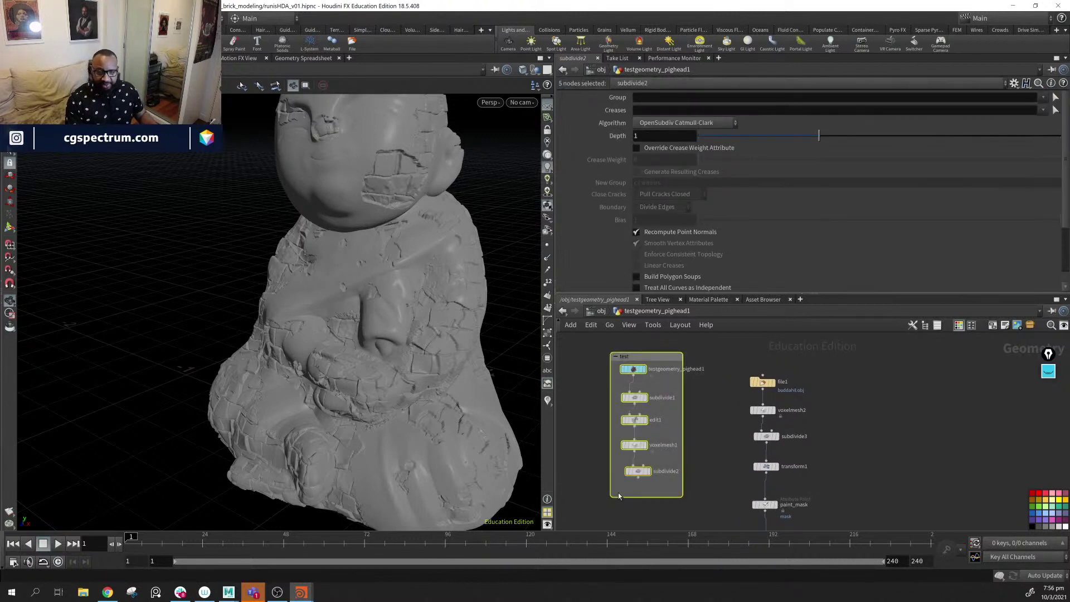
pyautogui.press('Delete')
pyautogui.moveTo(790, 464)
pyautogui.mouseDown(button='middle')
pyautogui.moveTo(819, 420)
pyautogui.moveTo(816, 467)
pyautogui.mouseUp(button='middle')
pyautogui.moveTo(700, 351); pyautogui.dragTo(814, 525)
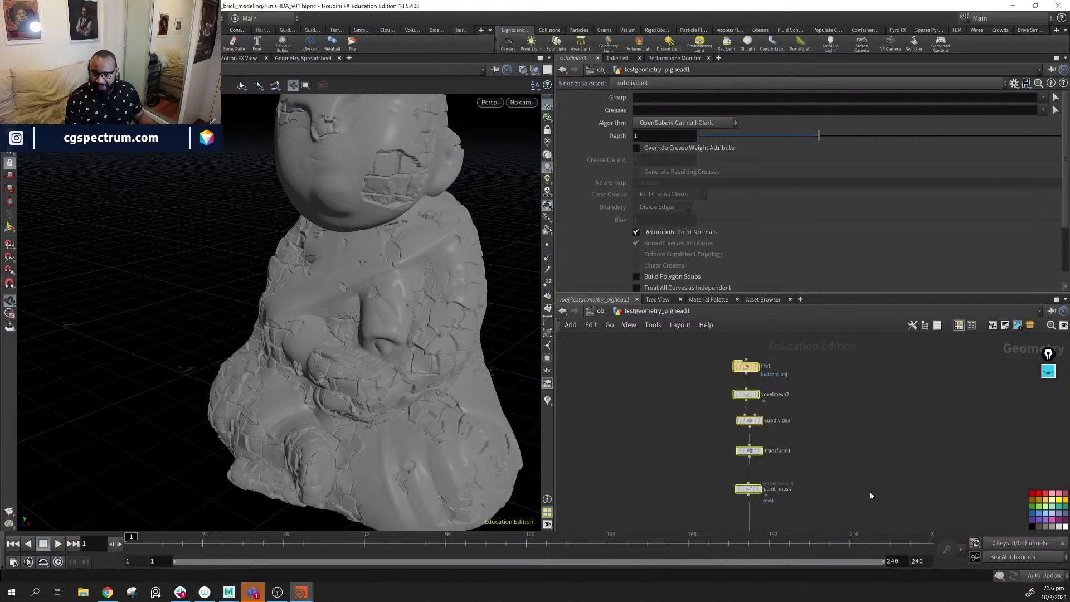
pyautogui.moveTo(870, 522); pyautogui.dragTo(870, 535, button='middle')
pyautogui.click(747, 401)
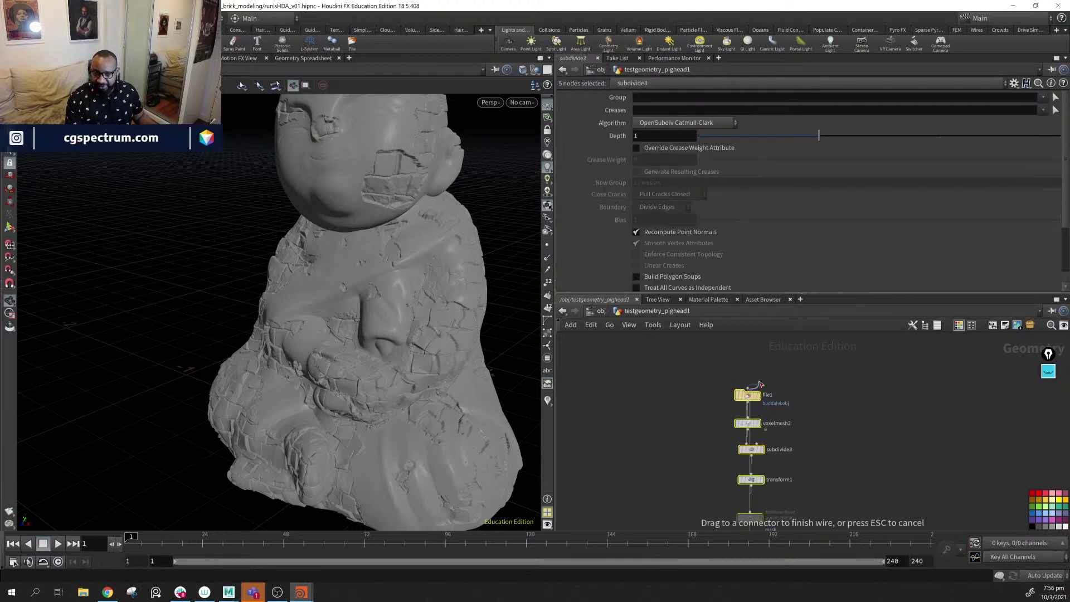
pyautogui.moveTo(757, 398); pyautogui.dragTo(886, 394)
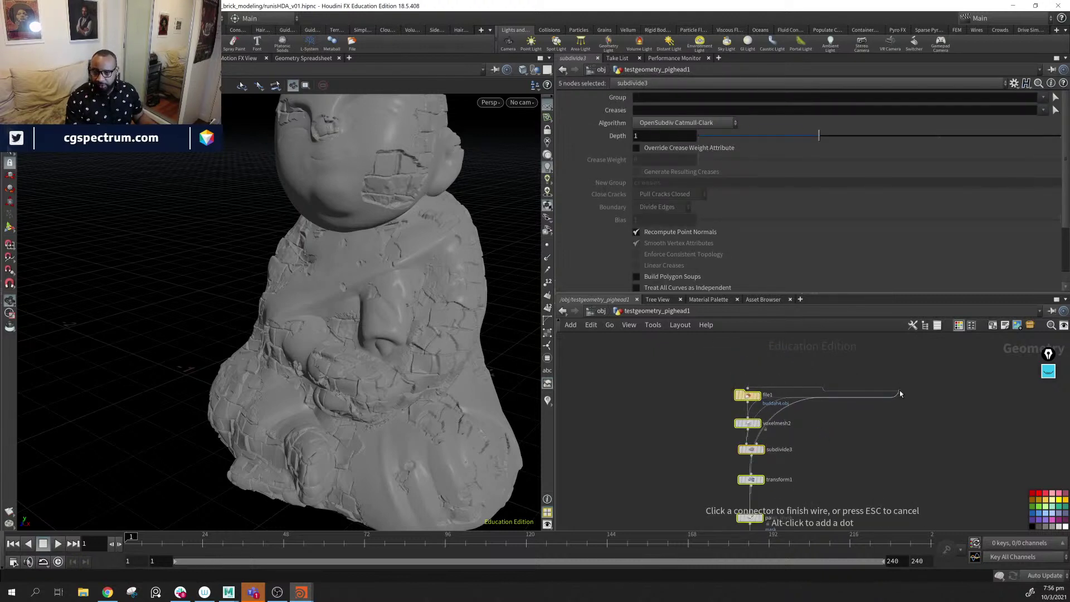
pyautogui.press('Escape')
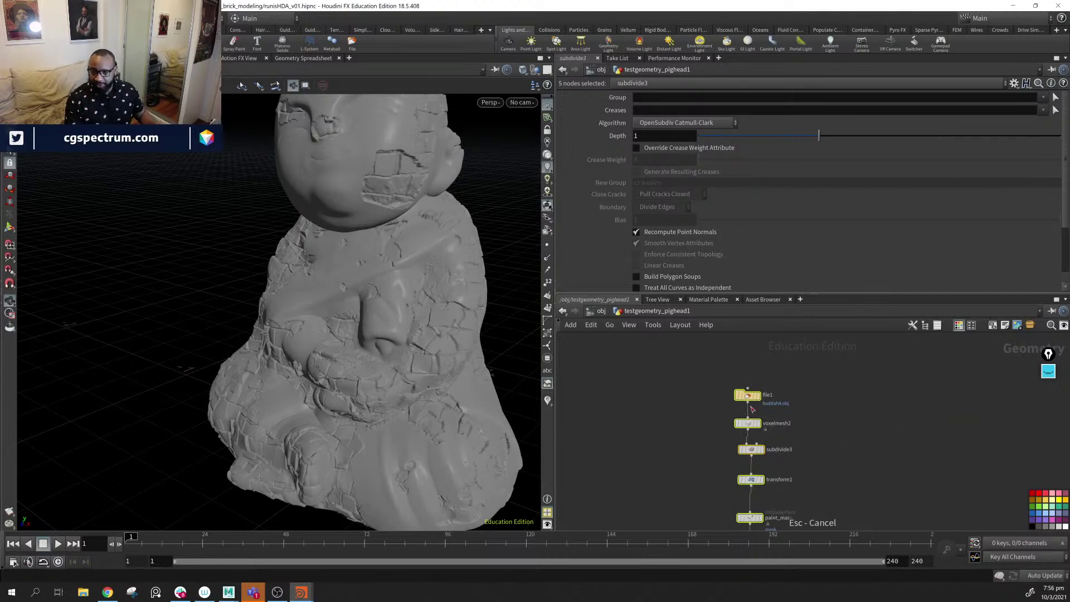
pyautogui.moveTo(753, 425); pyautogui.dragTo(755, 424)
pyautogui.click(754, 449)
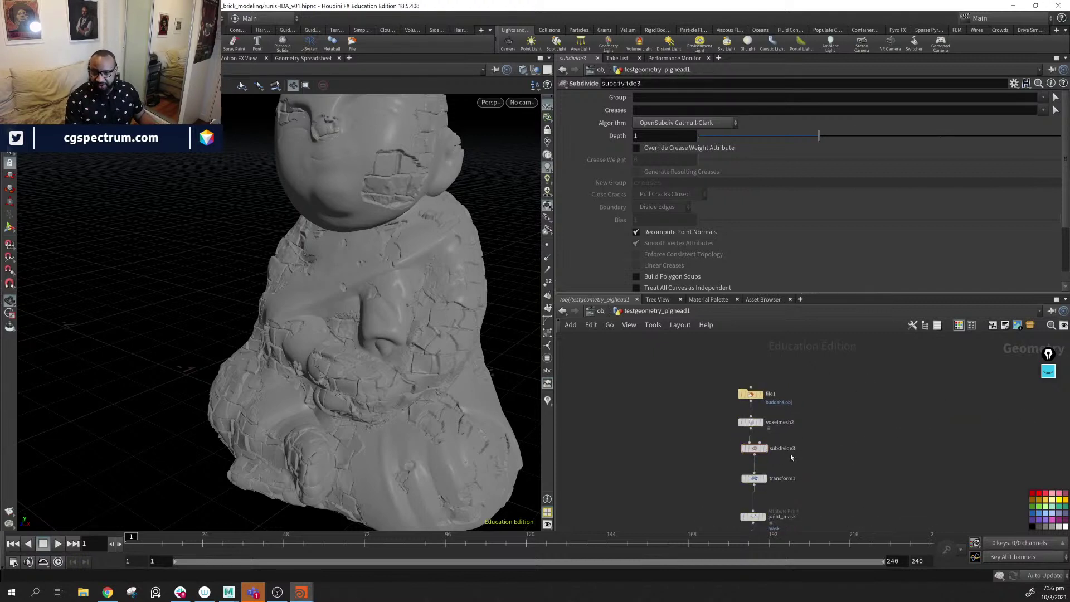
# - Move the maksEdgeRough node out to one side of the node chain
pyautogui.moveTo(741, 469); pyautogui.dragTo(737, 437, button='middle')
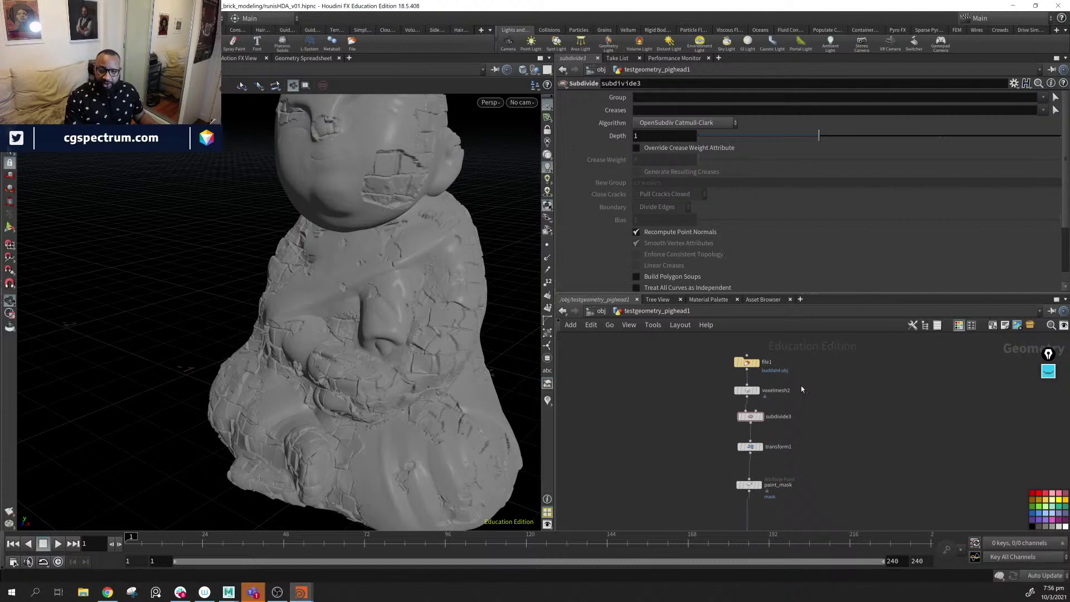
pyautogui.moveTo(850, 355); pyautogui.dragTo(742, 506)
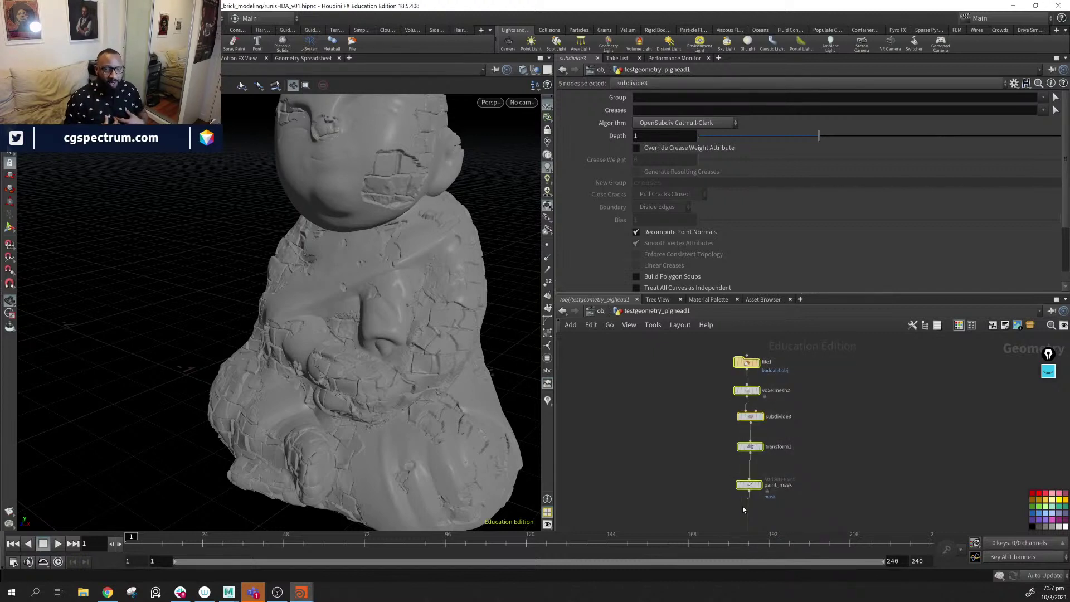
pyautogui.moveTo(419, 500); pyautogui.dragTo(296, 334)
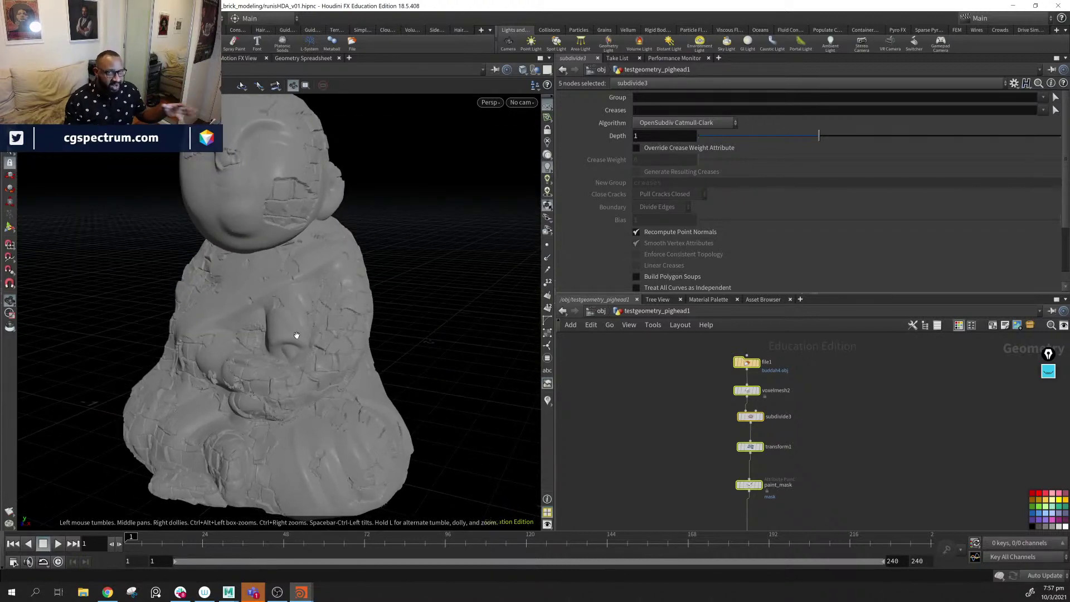
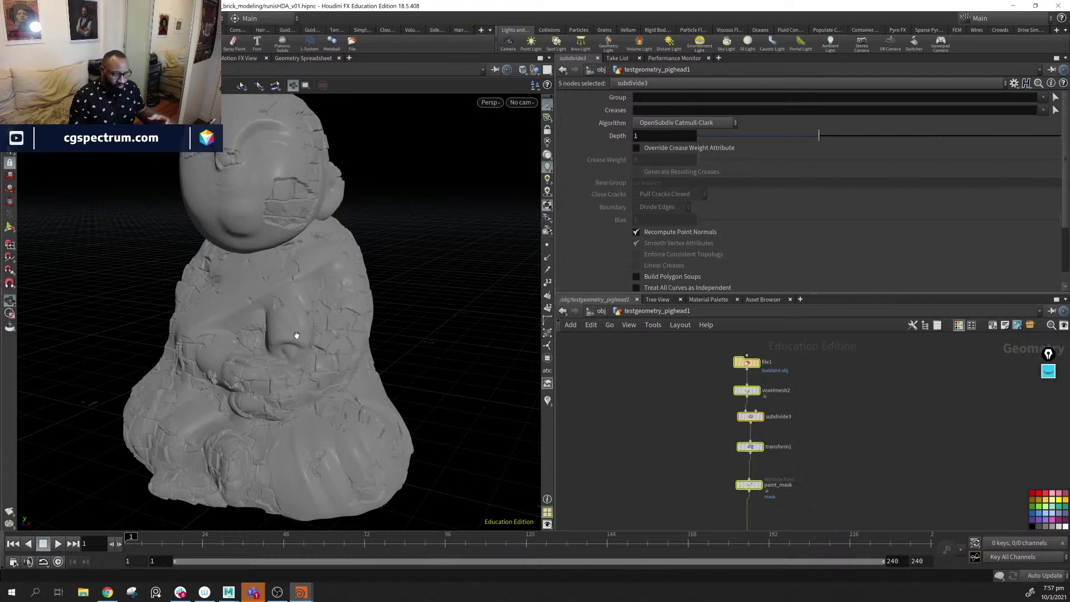
pyautogui.scroll(-3, 963, 440)
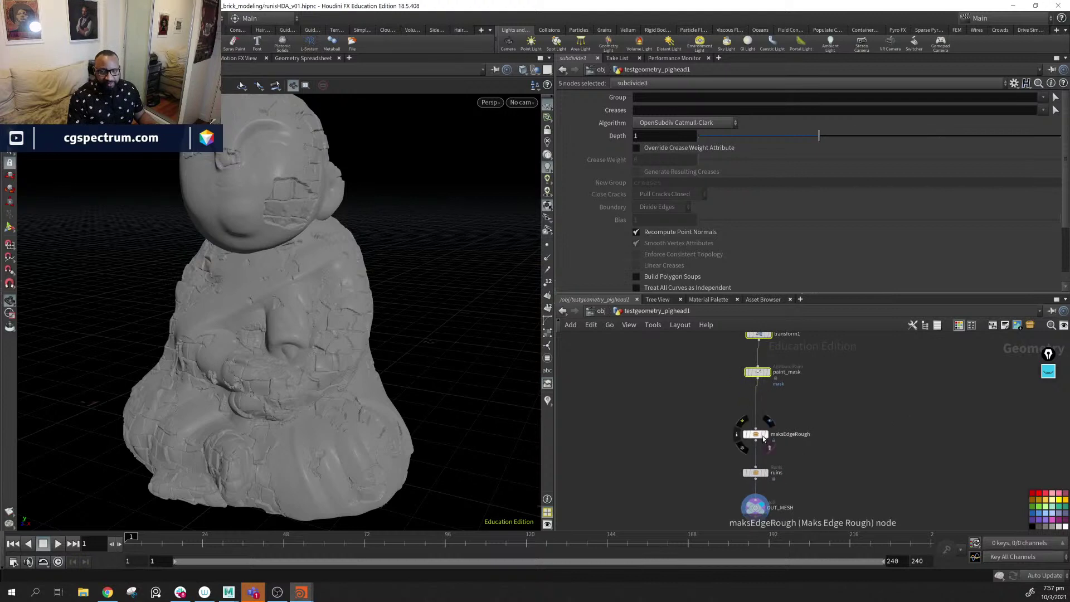
pyautogui.moveTo(759, 436)
pyautogui.mouseDown()
pyautogui.moveTo(788, 424)
pyautogui.moveTo(725, 427)
pyautogui.moveTo(726, 440)
pyautogui.mouseUp()
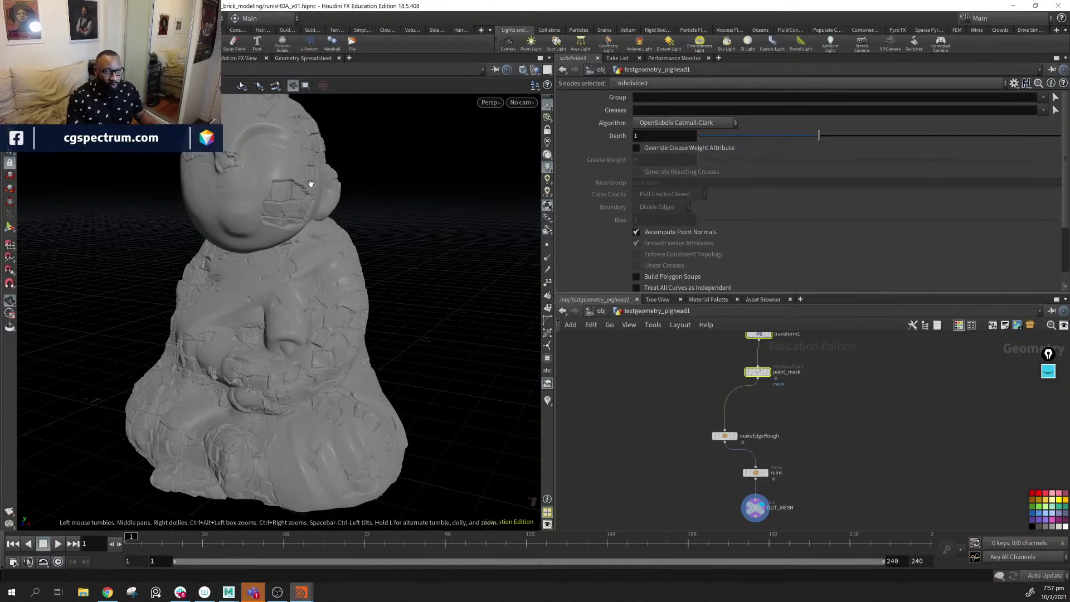
# - Enclose the file1, voxelmesh2, subdivide3, transform1 and paint_mask nodes in a network box titled "goem prep"
pyautogui.scroll(-3, 869, 424)
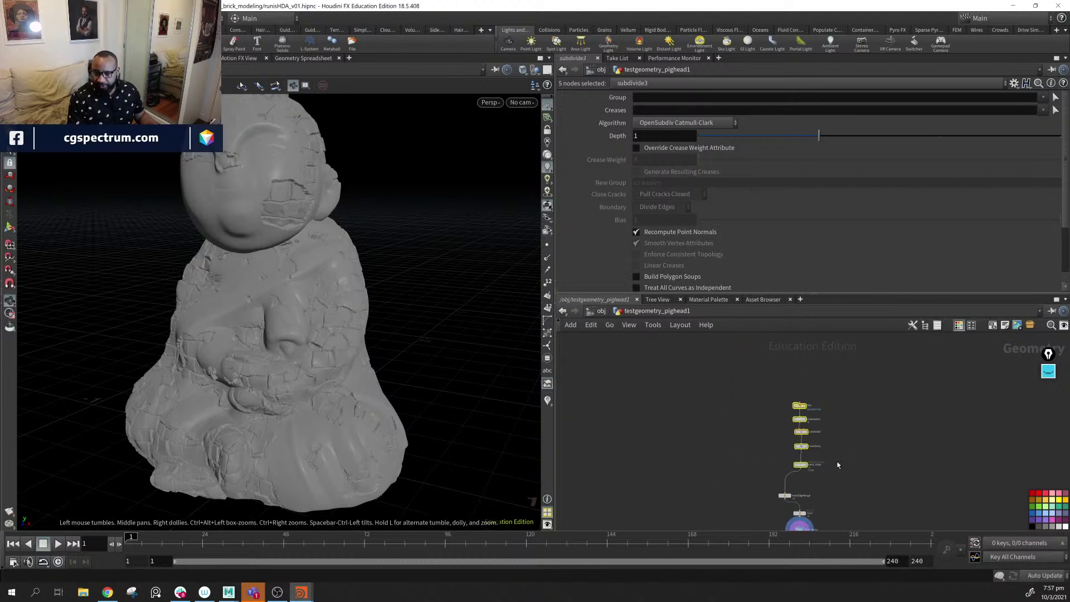
pyautogui.scroll(3, 838, 429)
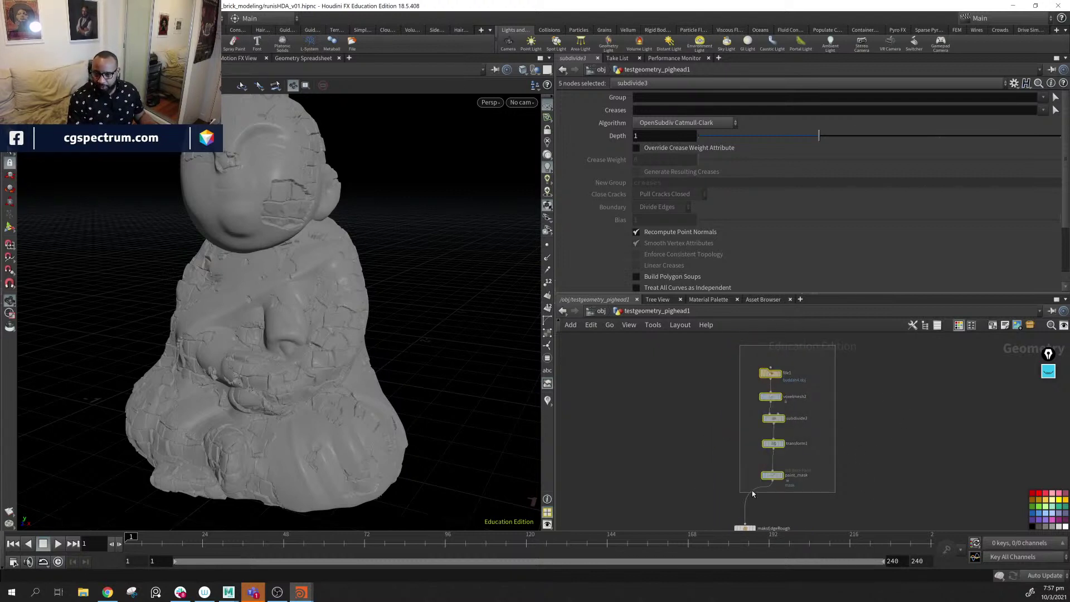
pyautogui.click(992, 327)
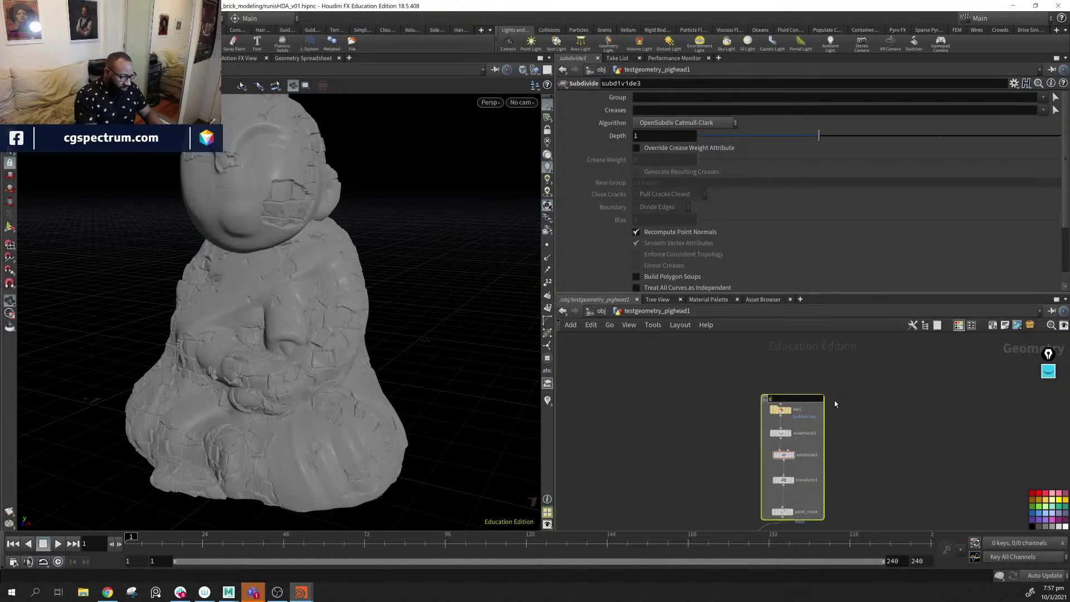
pyautogui.write('goem prep')
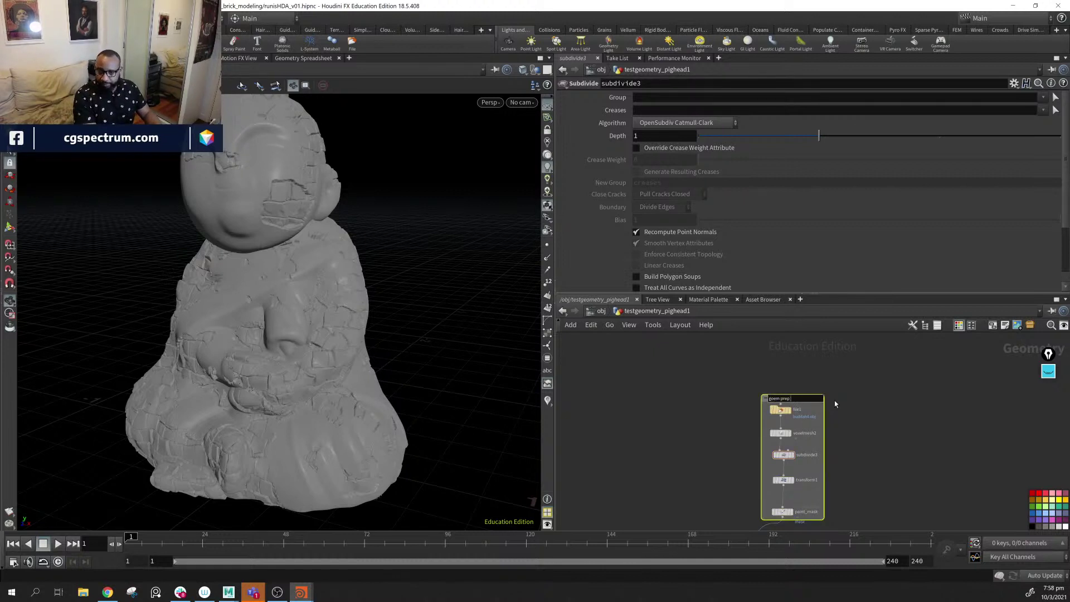
pyautogui.press('Return')
# - Align maksEdgeRough, ruins and OUT_MESH in one straight column beneath the network box
pyautogui.moveTo(849, 423); pyautogui.dragTo(835, 314, button='middle')
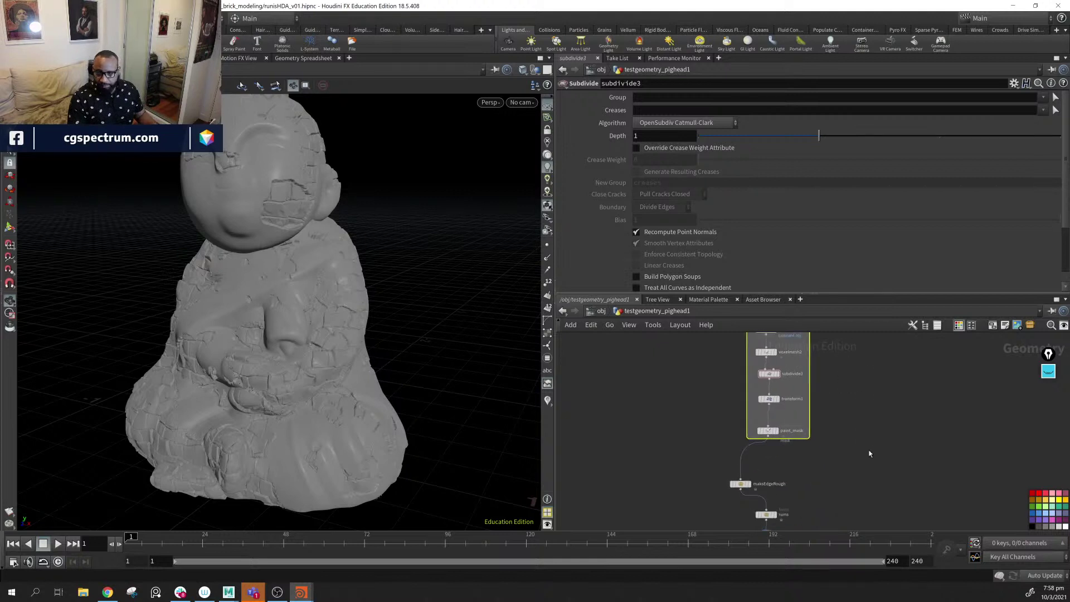
pyautogui.moveTo(754, 457)
pyautogui.mouseDown()
pyautogui.moveTo(735, 458)
pyautogui.moveTo(762, 457)
pyautogui.moveTo(768, 445)
pyautogui.mouseUp()
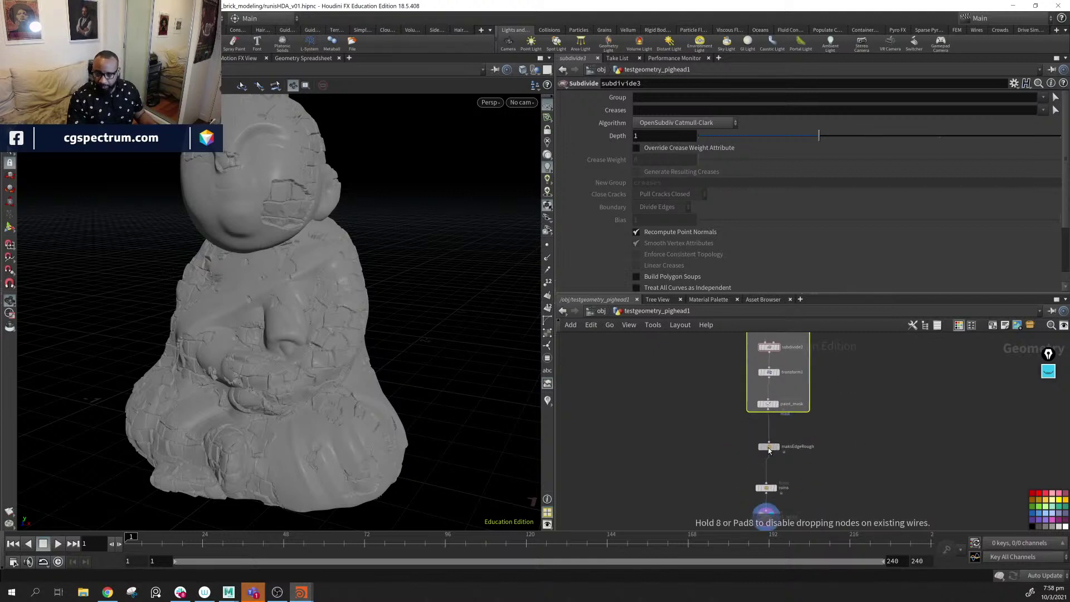
pyautogui.moveTo(769, 484); pyautogui.dragTo(771, 471)
pyautogui.moveTo(791, 529); pyautogui.dragTo(798, 502, button='middle')
pyautogui.moveTo(777, 493)
pyautogui.mouseDown()
pyautogui.moveTo(769, 492)
pyautogui.moveTo(791, 483)
pyautogui.moveTo(766, 490)
pyautogui.moveTo(779, 494)
pyautogui.mouseUp()
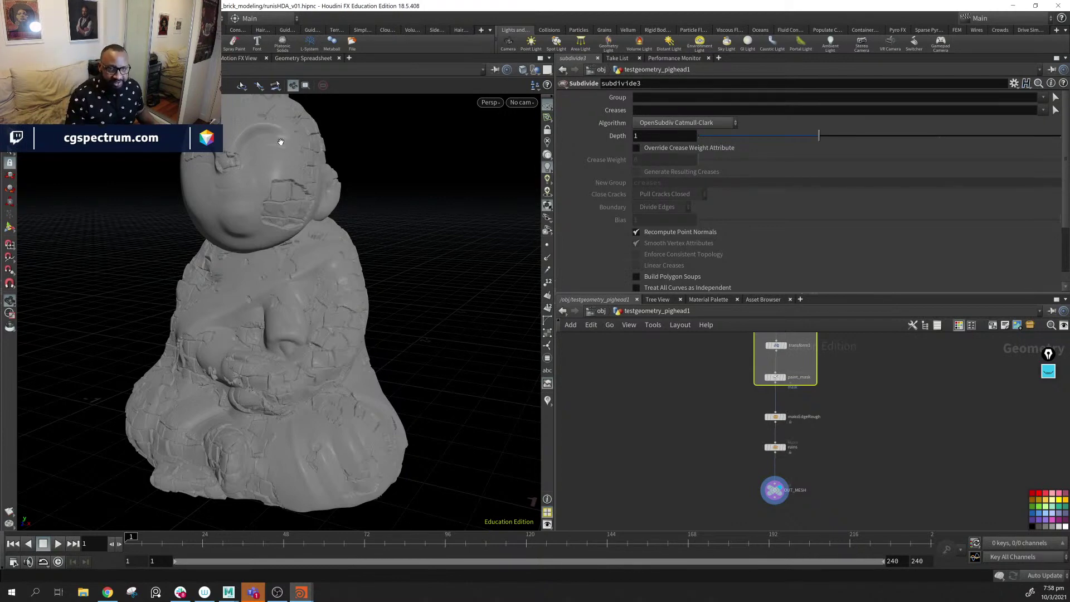
# - Inspect the ruined Buddha statue from the front, back and sides, including its brick and crack details up close
pyautogui.moveTo(367, 367); pyautogui.dragTo(362, 283)
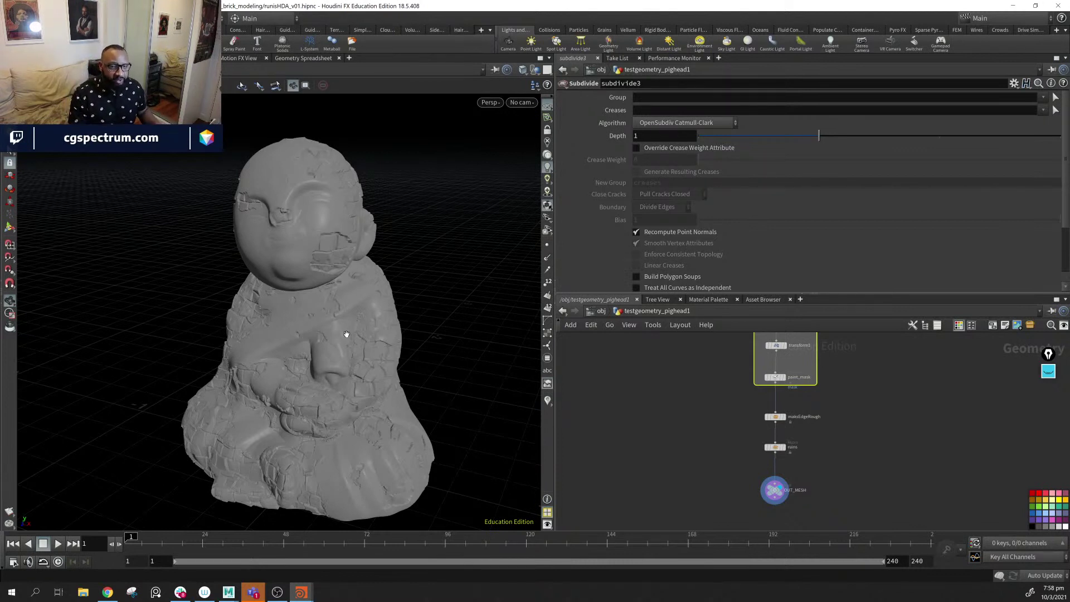
pyautogui.moveTo(346, 334); pyautogui.dragTo(393, 313)
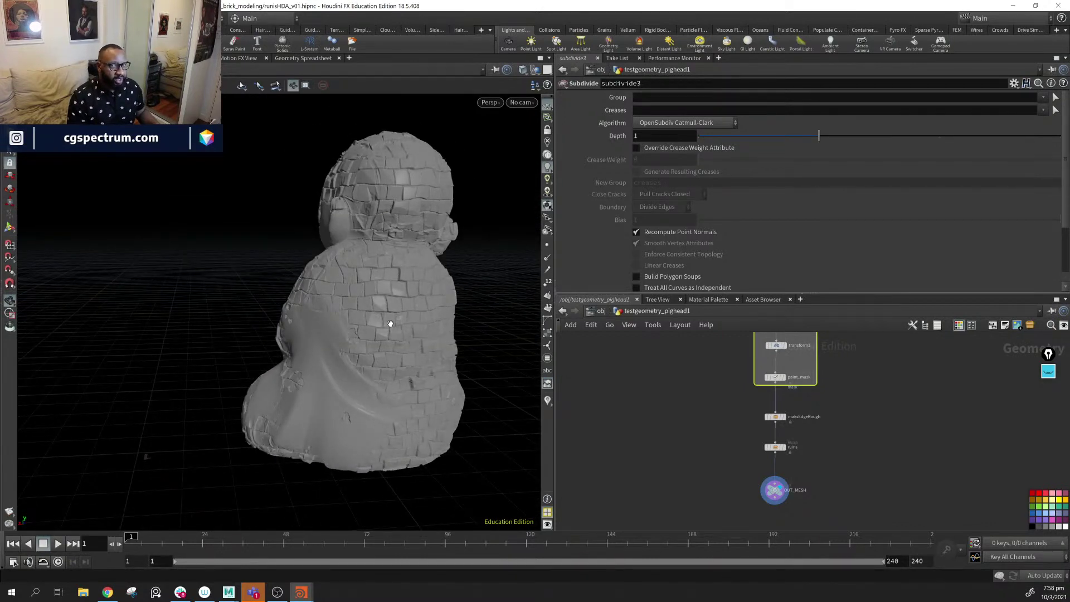
pyautogui.moveTo(400, 338); pyautogui.dragTo(310, 260)
pyautogui.moveTo(306, 389); pyautogui.dragTo(253, 312)
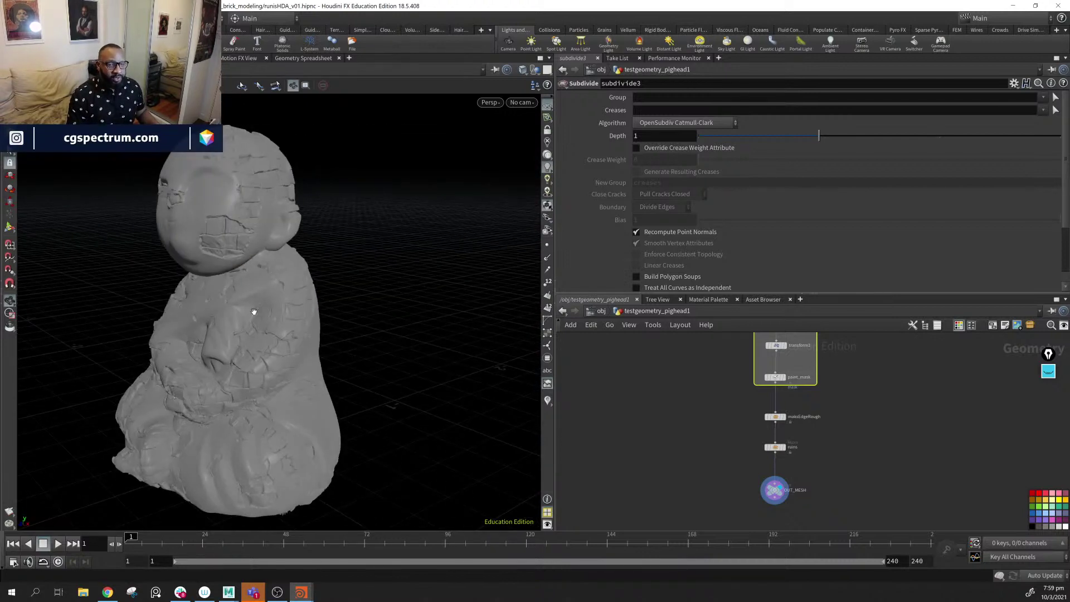
pyautogui.moveTo(276, 360); pyautogui.dragTo(248, 300)
pyautogui.moveTo(119, 427); pyautogui.dragTo(309, 298)
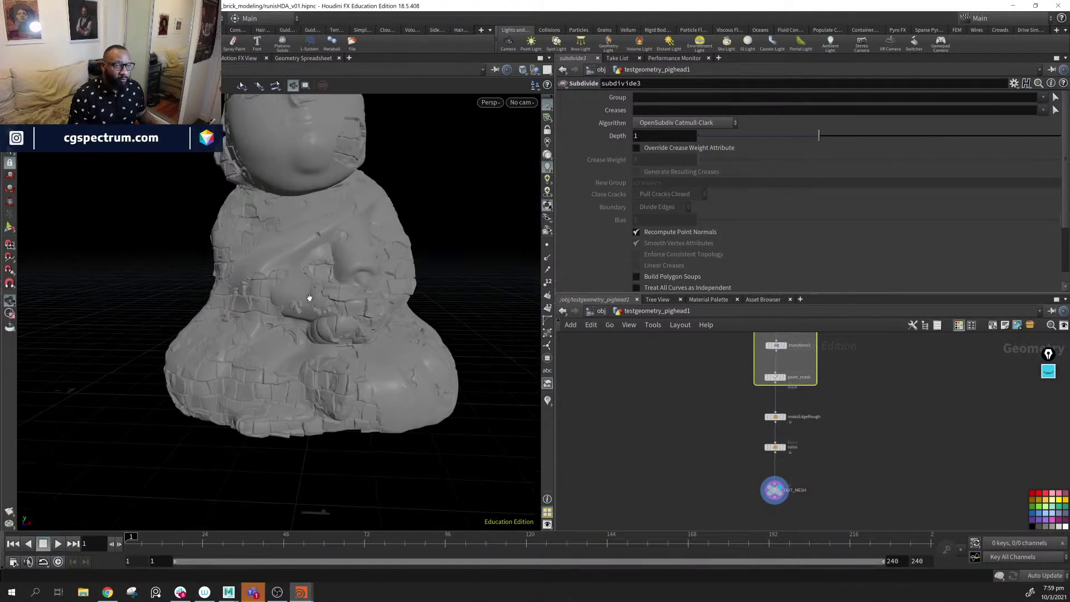
pyautogui.moveTo(307, 354); pyautogui.dragTo(318, 387)
pyautogui.moveTo(317, 387); pyautogui.dragTo(356, 391, button='right')
pyautogui.moveTo(356, 390)
pyautogui.mouseDown()
pyautogui.moveTo(335, 424)
pyautogui.moveTo(363, 401)
pyautogui.mouseUp()
pyautogui.moveTo(446, 368); pyautogui.dragTo(253, 249)
# - Deselect the network box and save the scene file
pyautogui.click(671, 399)
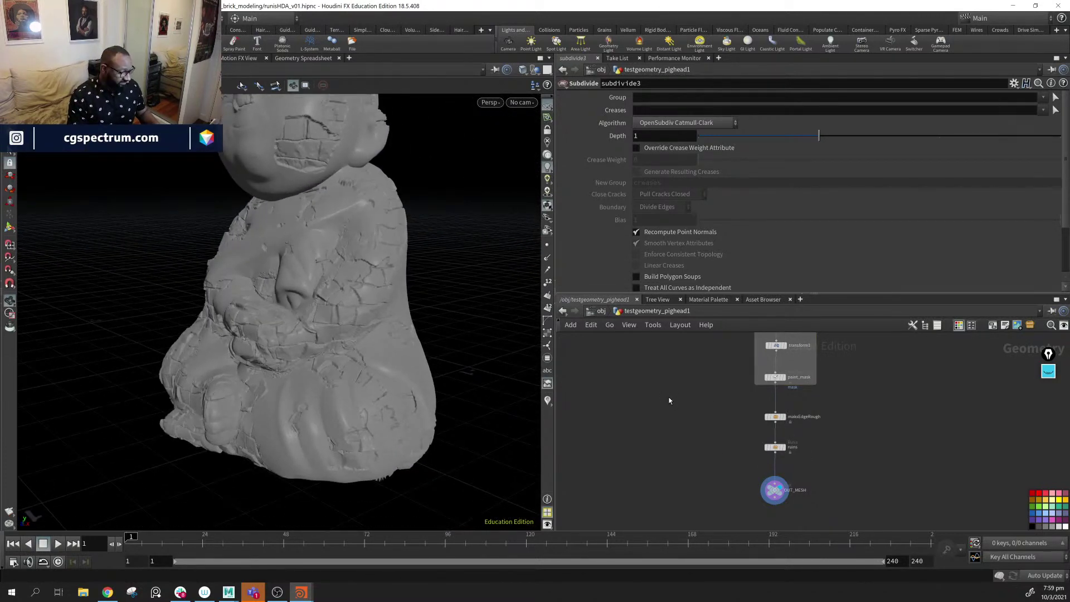
pyautogui.hotkey('ctrl', 's')
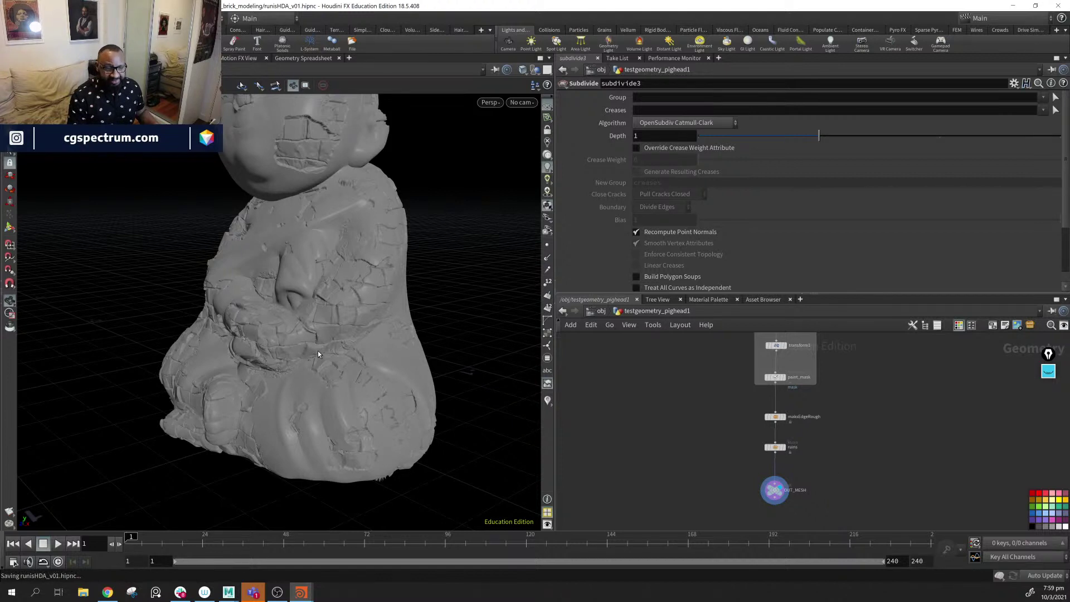
# - Set both Brisk Size values in the ruins node's brick pattern settings to 0.4 and inspect the bricks around the statue
pyautogui.moveTo(940, 461); pyautogui.dragTo(899, 421, button='middle')
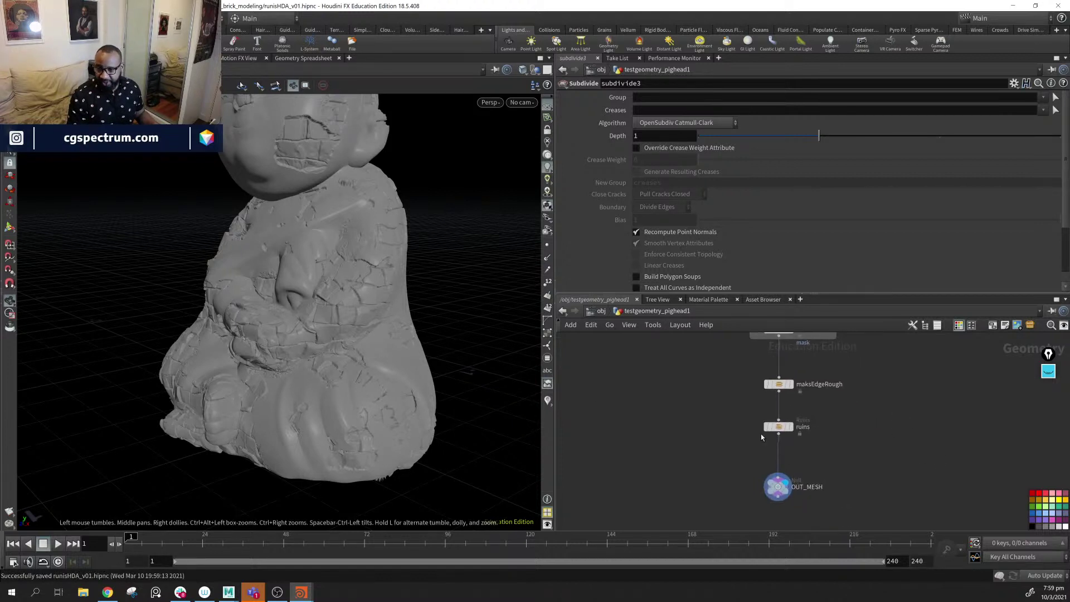
pyautogui.click(778, 426)
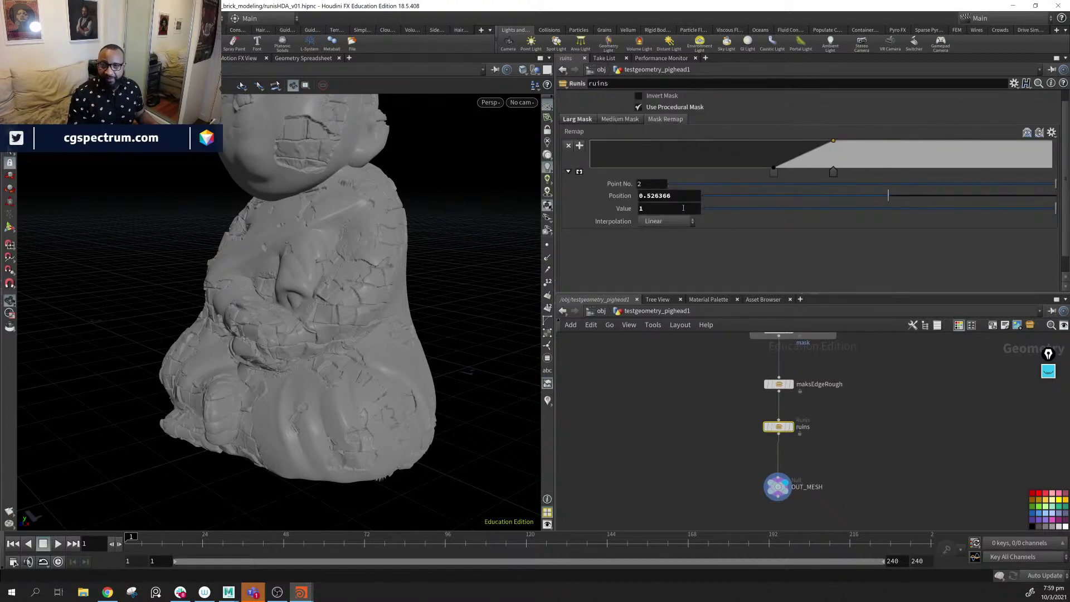
pyautogui.scroll(1, 658, 226)
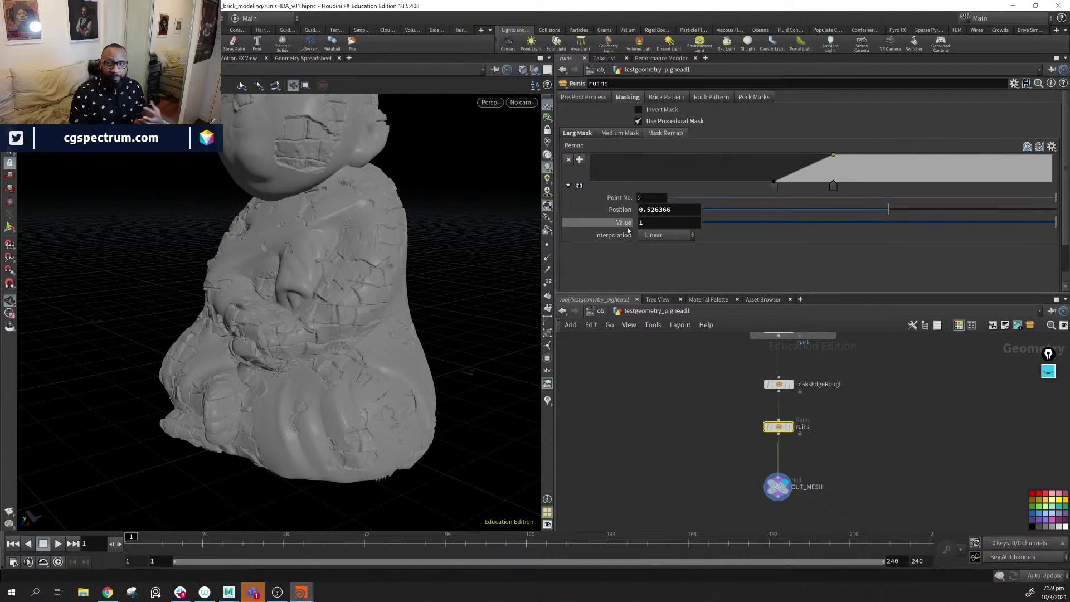
pyautogui.click(669, 96)
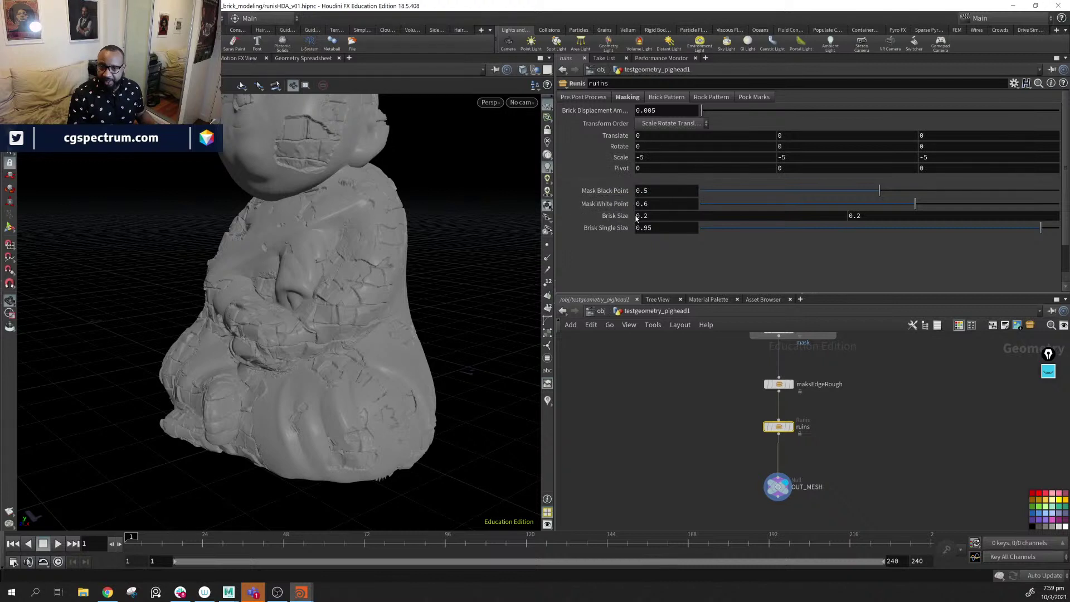
pyautogui.click(673, 216)
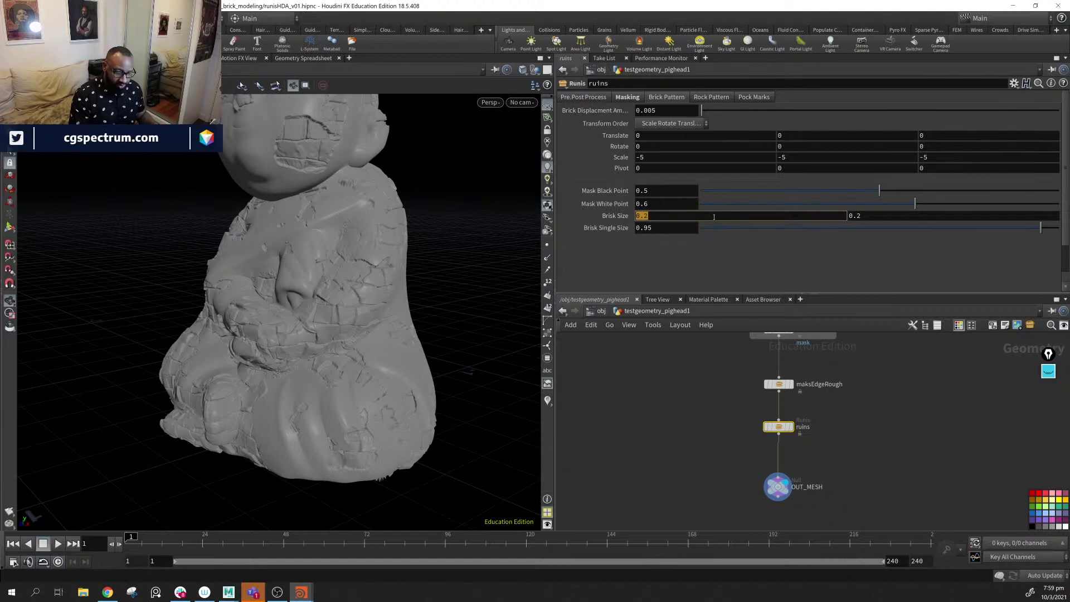
pyautogui.write('.4')
pyautogui.press('Return')
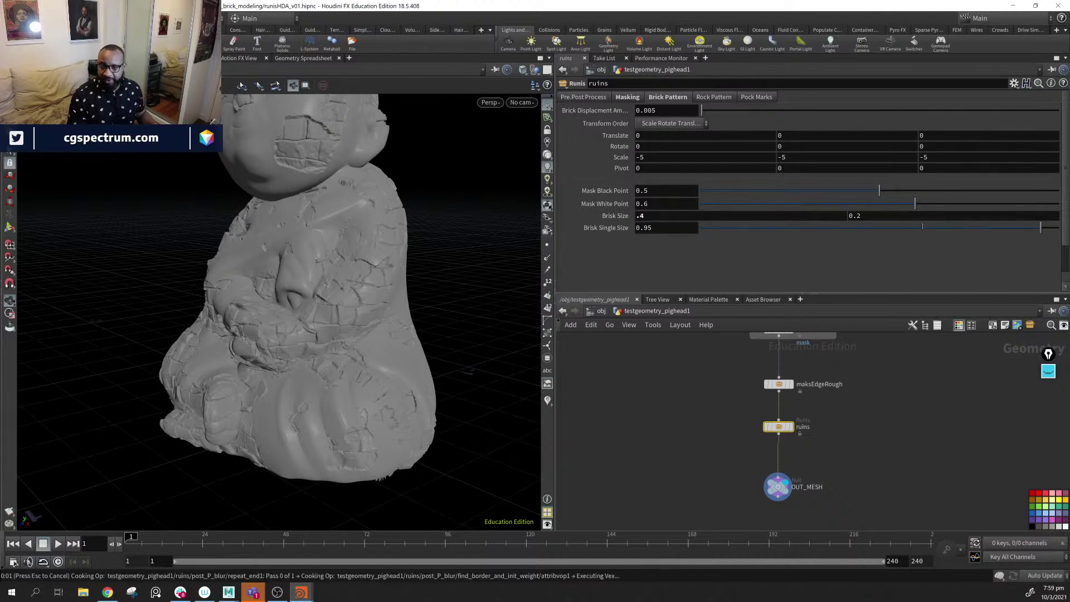
pyautogui.click(883, 217)
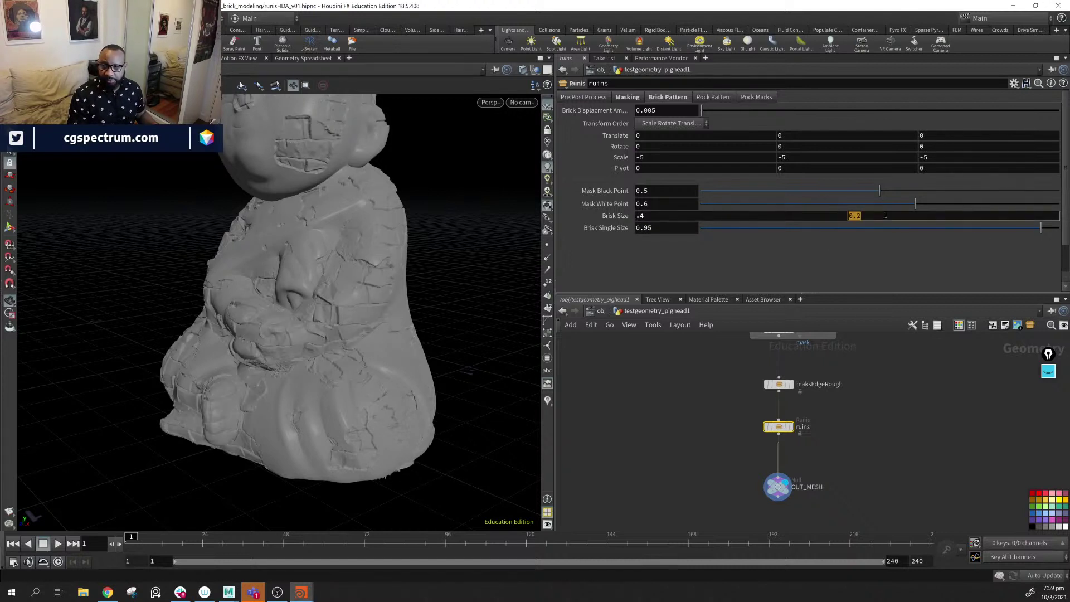
pyautogui.write('.4')
pyautogui.press('Return')
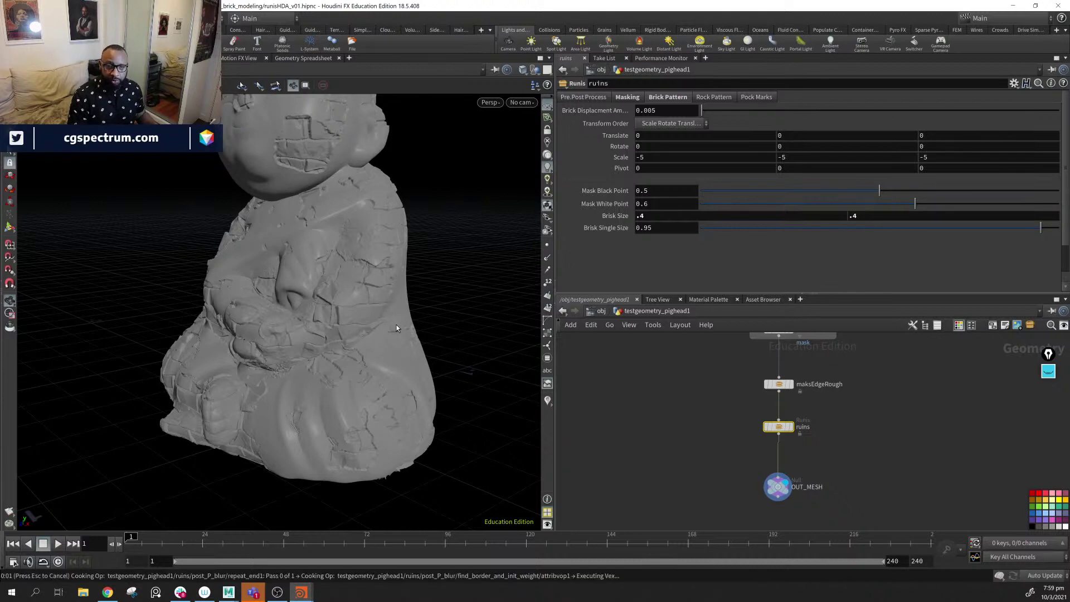
pyautogui.moveTo(396, 341)
pyautogui.mouseDown()
pyautogui.moveTo(385, 314)
pyautogui.moveTo(339, 344)
pyautogui.moveTo(374, 245)
pyautogui.moveTo(312, 363)
pyautogui.mouseUp()
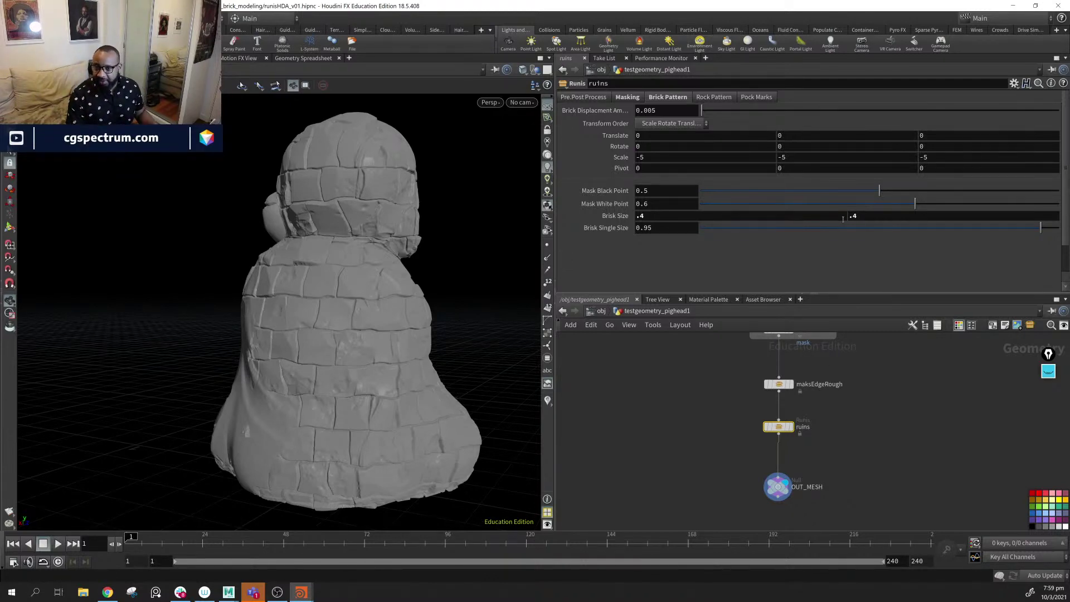
pyautogui.moveTo(296, 333)
pyautogui.mouseDown()
pyautogui.moveTo(385, 351)
pyautogui.moveTo(285, 352)
pyautogui.moveTo(432, 323)
pyautogui.moveTo(380, 306)
pyautogui.moveTo(376, 324)
pyautogui.mouseUp()
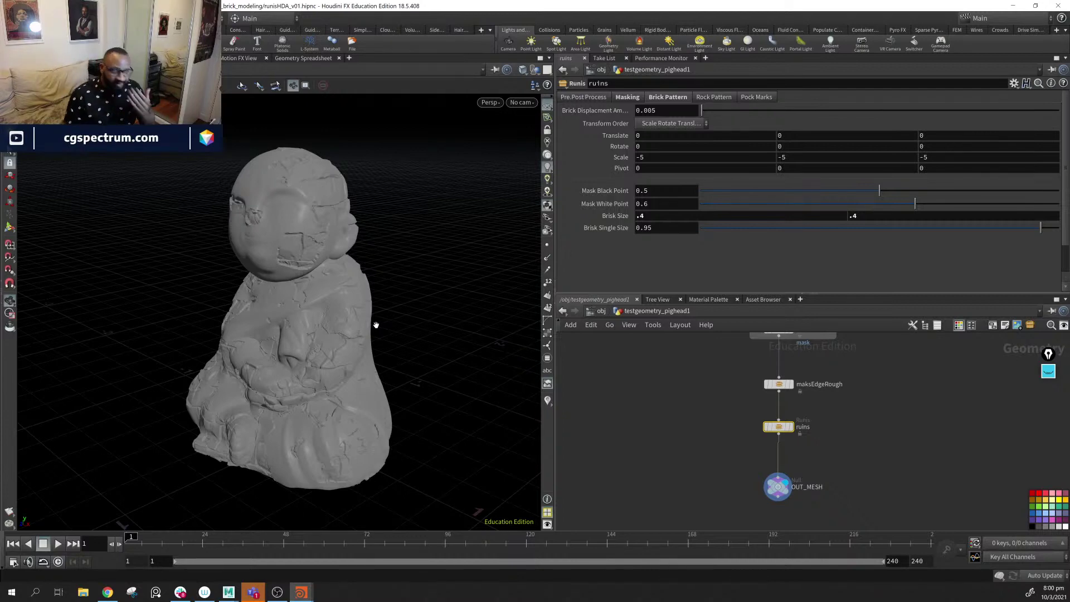
pyautogui.moveTo(354, 233); pyautogui.dragTo(340, 354)
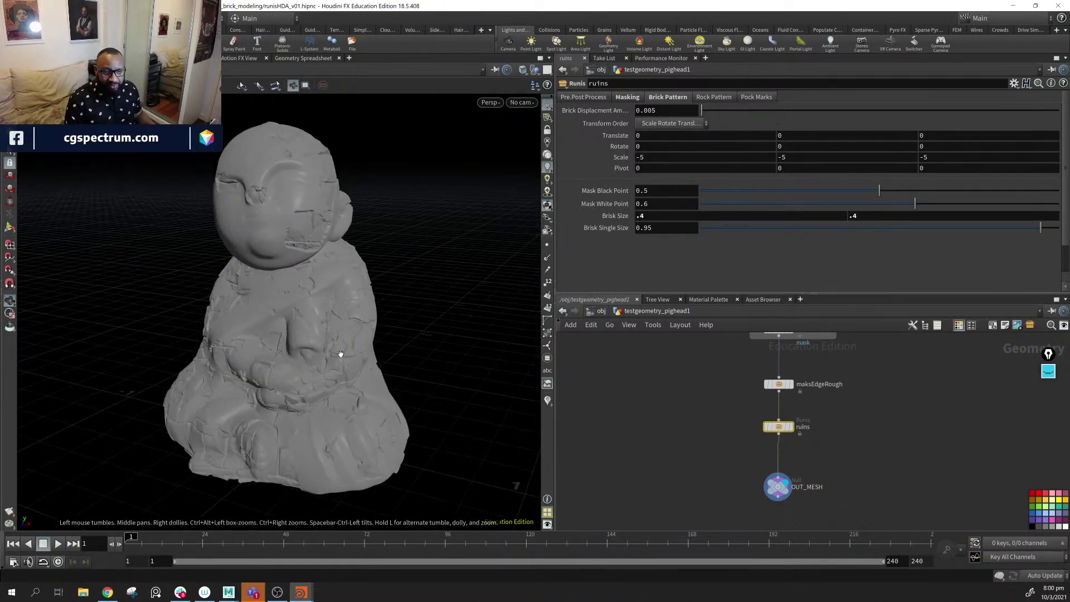
# - Display the active mask visualizer on the Buddha and inspect the painted areas from the side and front
pyautogui.moveTo(290, 253); pyautogui.dragTo(263, 256)
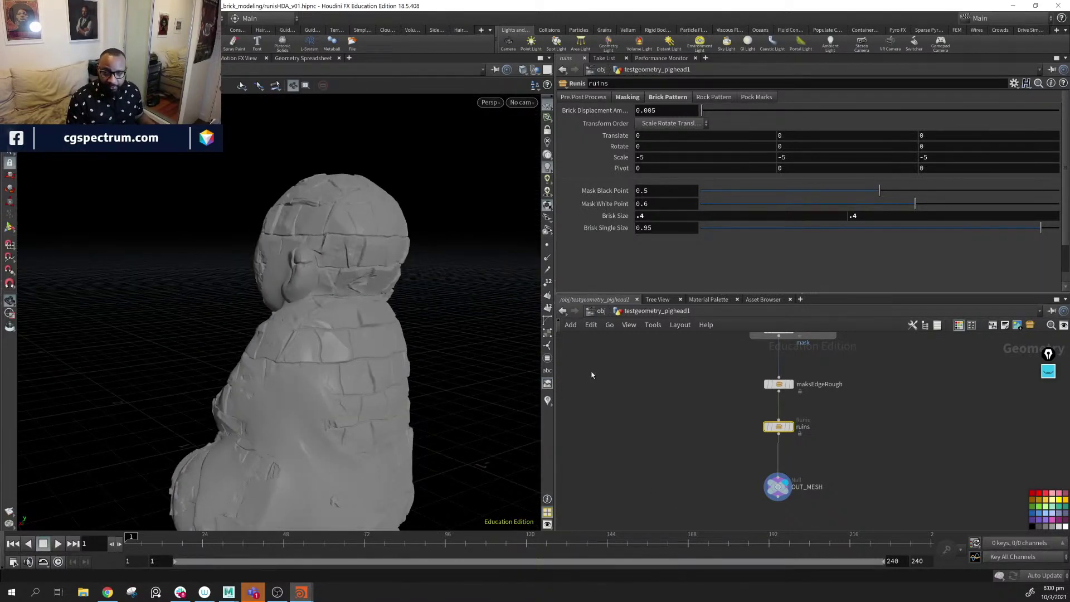
pyautogui.click(548, 402)
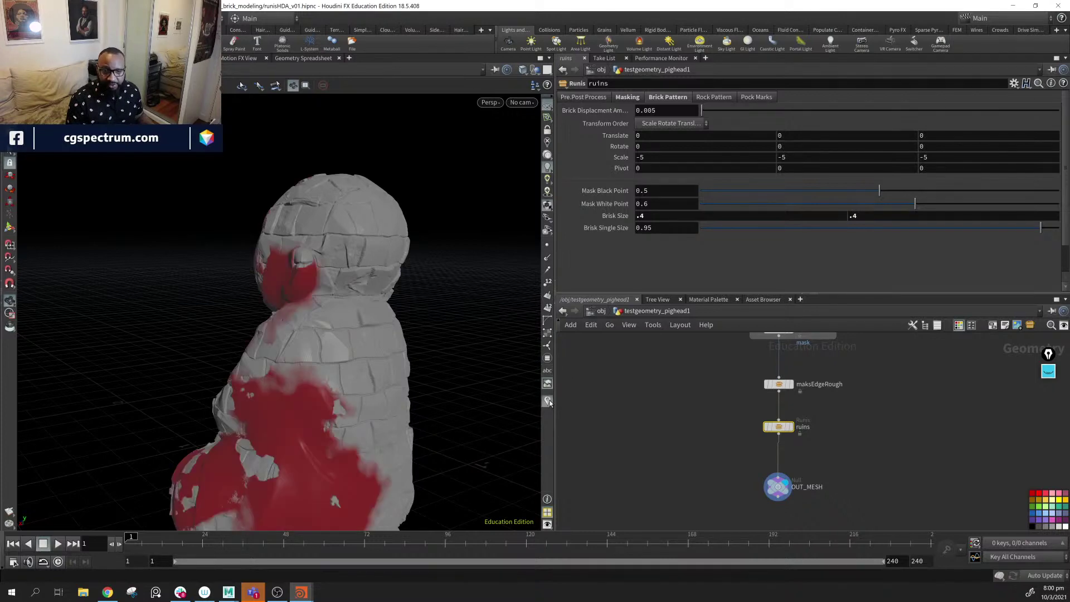
pyautogui.moveTo(413, 402); pyautogui.dragTo(416, 364)
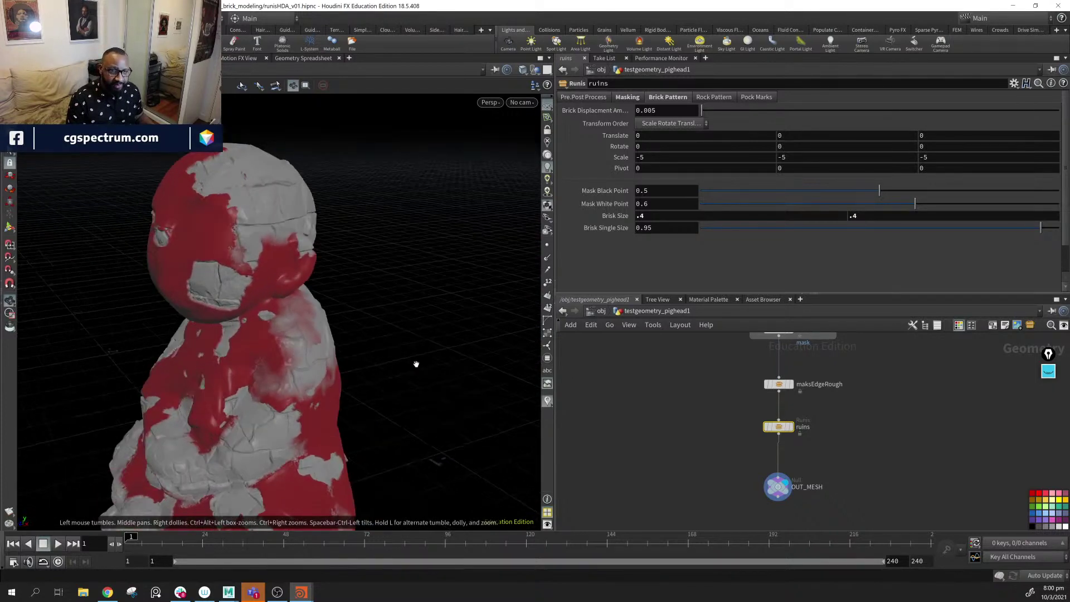
# - Turn off the mask visualizer and preview the rock and brickLines visualizers on the statue one at a time
pyautogui.click(547, 402)
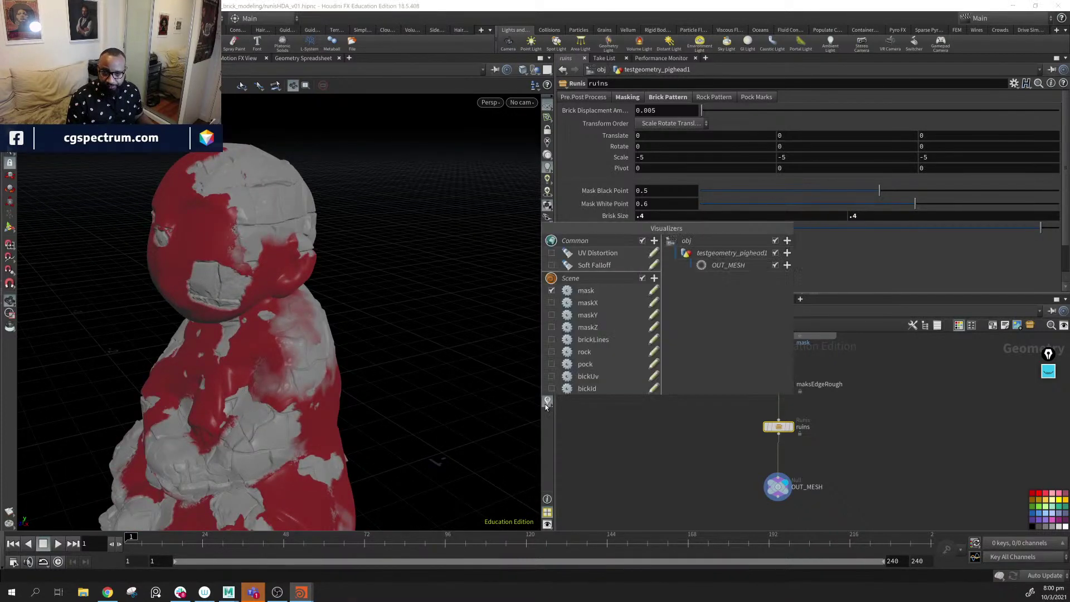
pyautogui.click(552, 291)
pyautogui.click(552, 351)
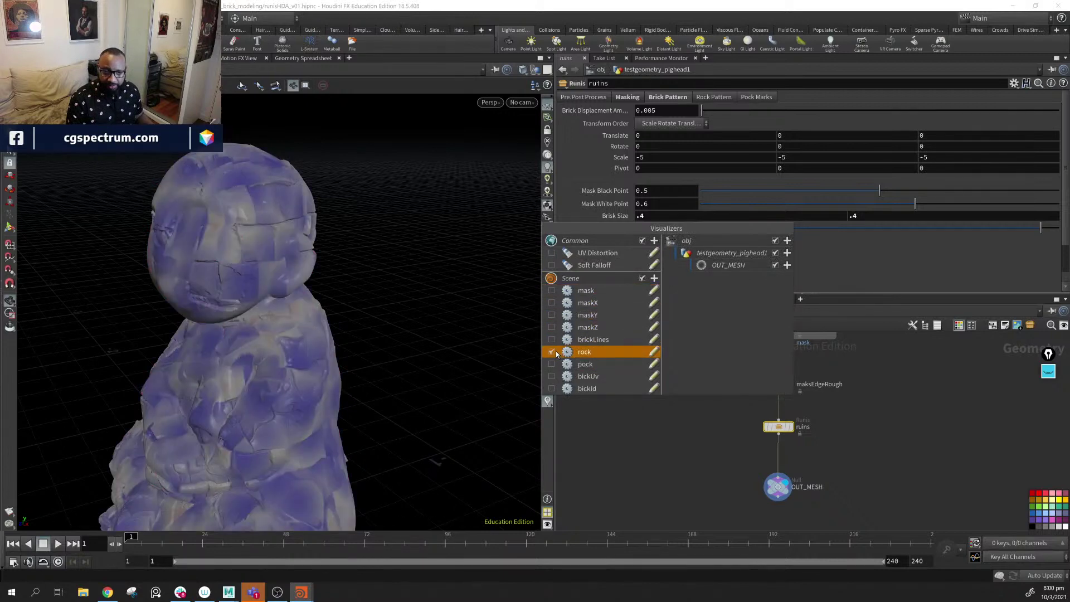
pyautogui.click(551, 351)
pyautogui.click(552, 341)
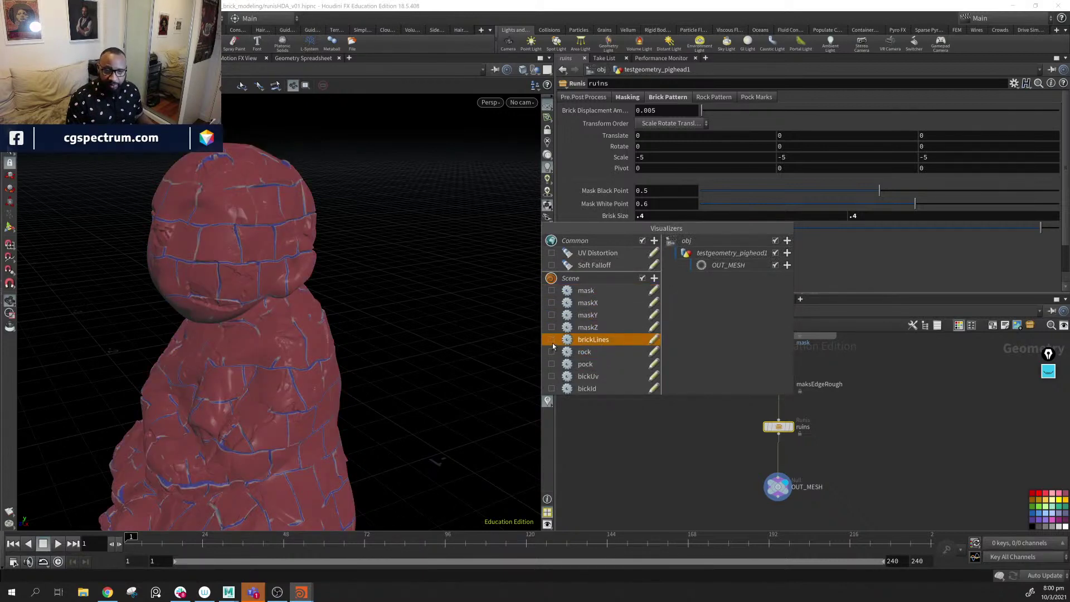
pyautogui.click(552, 340)
# - Preview the pock, bickUv and bickId visualizers in turn, disabling each one again
pyautogui.click(552, 364)
pyautogui.click(552, 364)
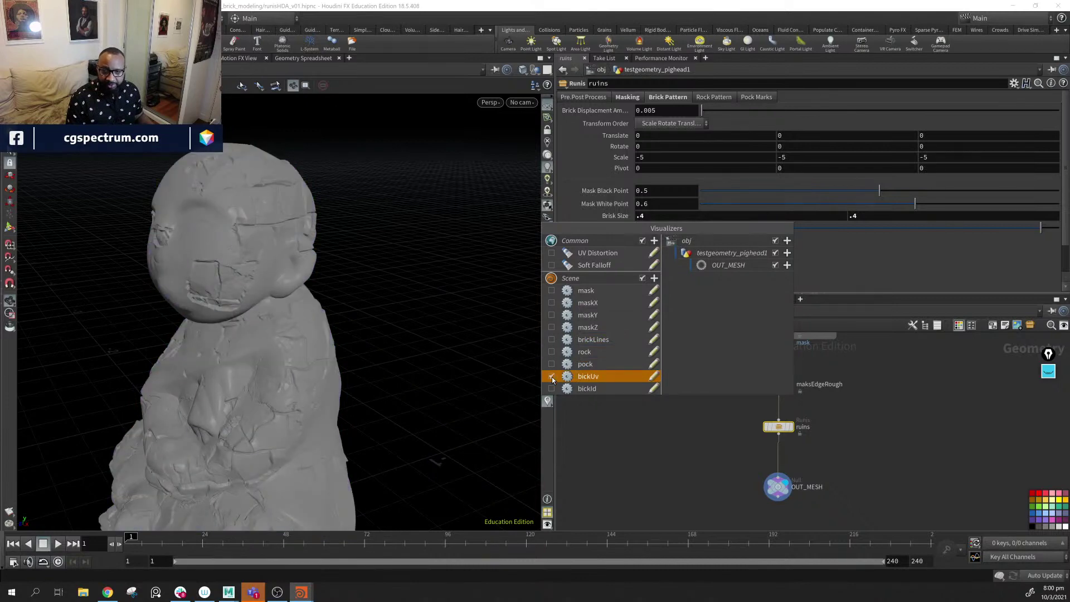
pyautogui.click(552, 376)
pyautogui.click(552, 377)
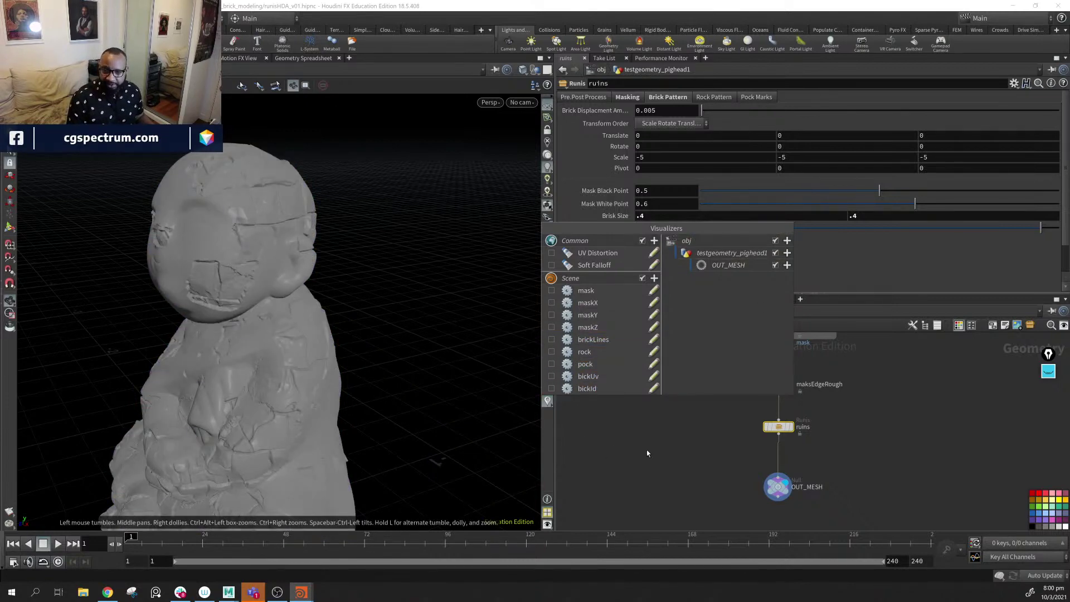
pyautogui.click(552, 389)
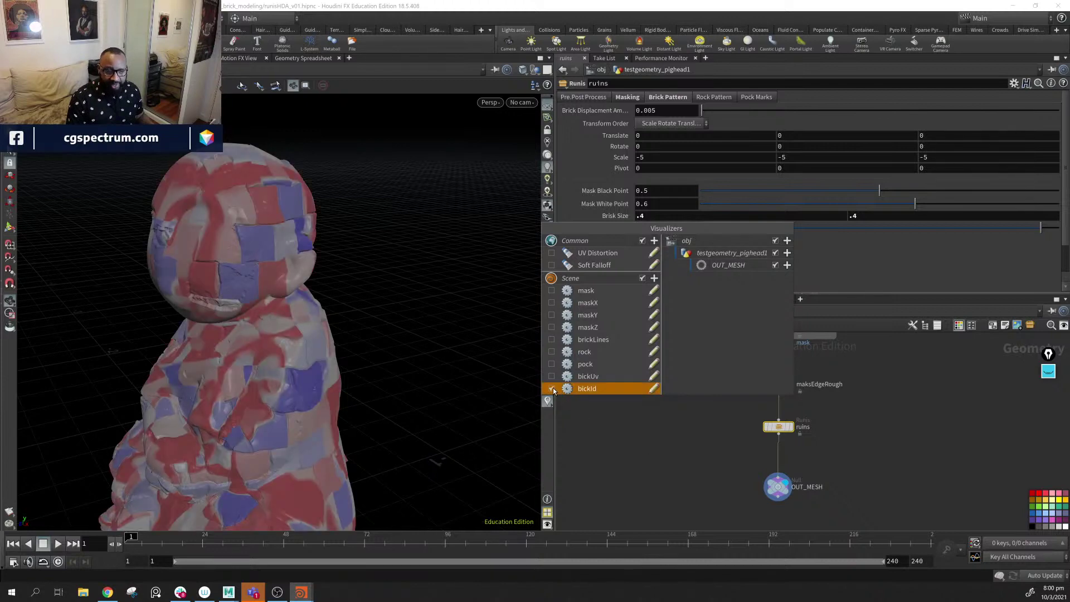
pyautogui.click(552, 389)
# - Examine the plain ruined Buddha from the front and both sides
pyautogui.moveTo(446, 390); pyautogui.dragTo(385, 400)
pyautogui.moveTo(265, 401); pyautogui.dragTo(311, 386)
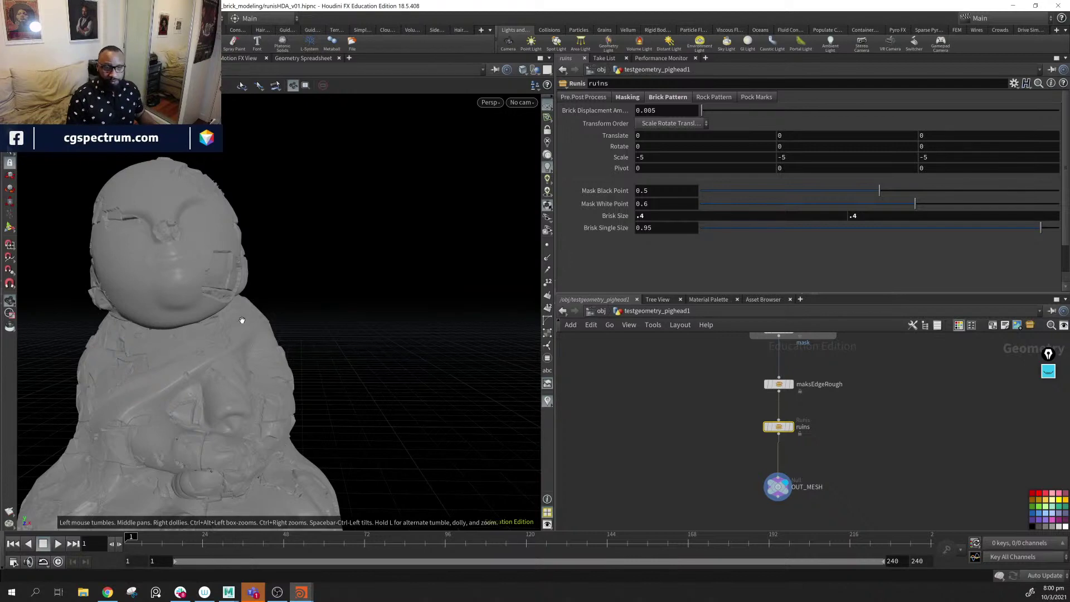
pyautogui.moveTo(255, 361)
pyautogui.mouseDown()
pyautogui.moveTo(413, 282)
pyautogui.moveTo(383, 375)
pyautogui.moveTo(356, 355)
pyautogui.moveTo(301, 362)
pyautogui.mouseUp()
# - Bring the whole node chain into view and enlarge the network editor upwards
pyautogui.moveTo(874, 419)
pyautogui.mouseDown(button='middle')
pyautogui.moveTo(872, 438)
pyautogui.moveTo(796, 512)
pyautogui.moveTo(829, 481)
pyautogui.mouseUp(button='middle')
pyautogui.scroll(-3, 797, 490)
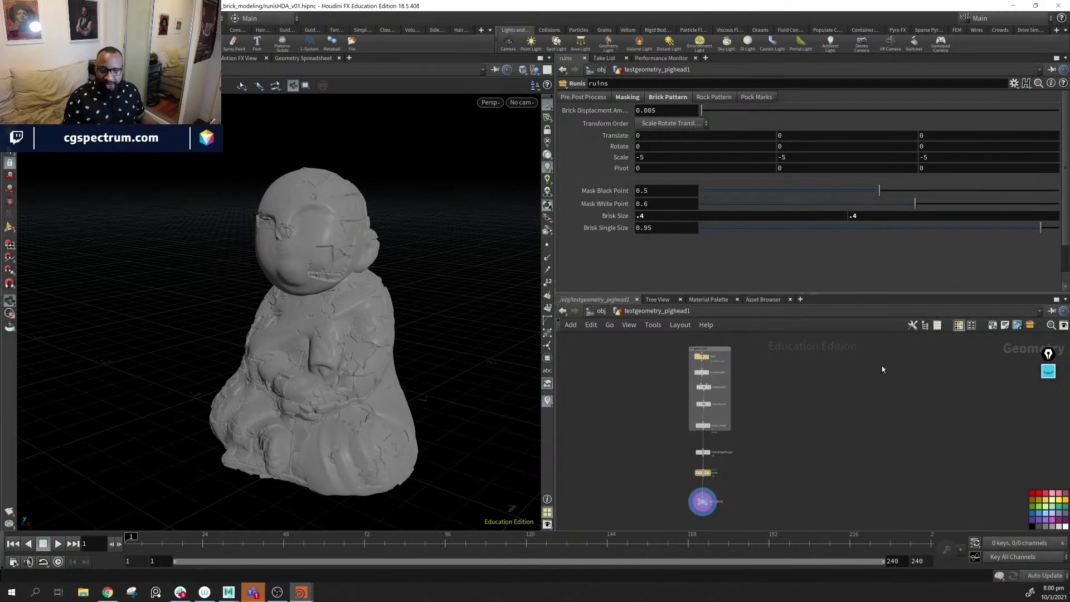
pyautogui.moveTo(872, 291); pyautogui.dragTo(872, 255)
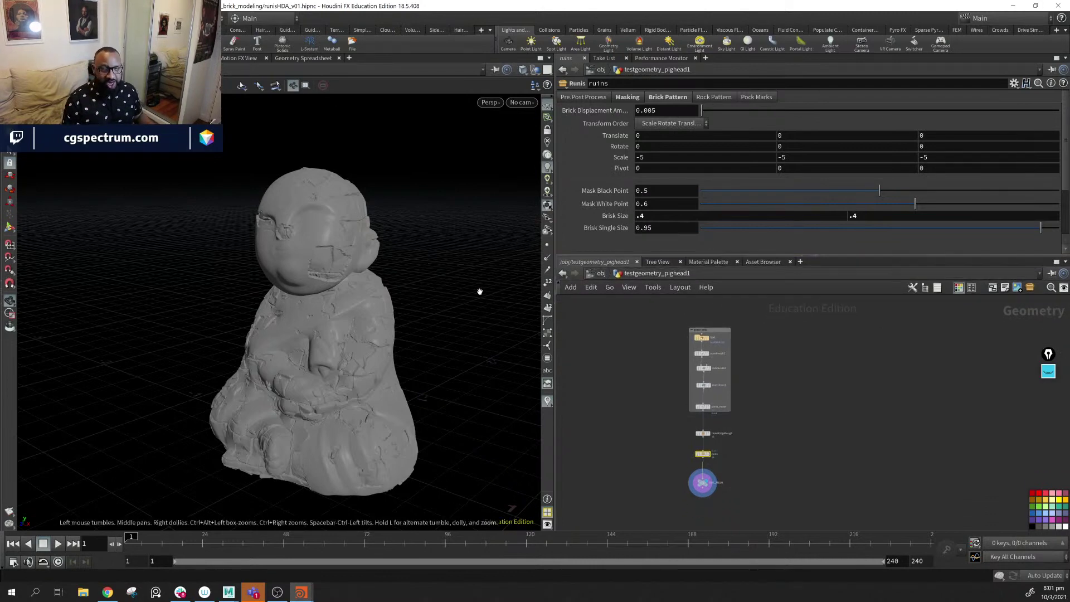
# - Inspect the brick and crack details on the Buddha's torso, arms, back and base up close
pyautogui.scroll(10, 353, 258)
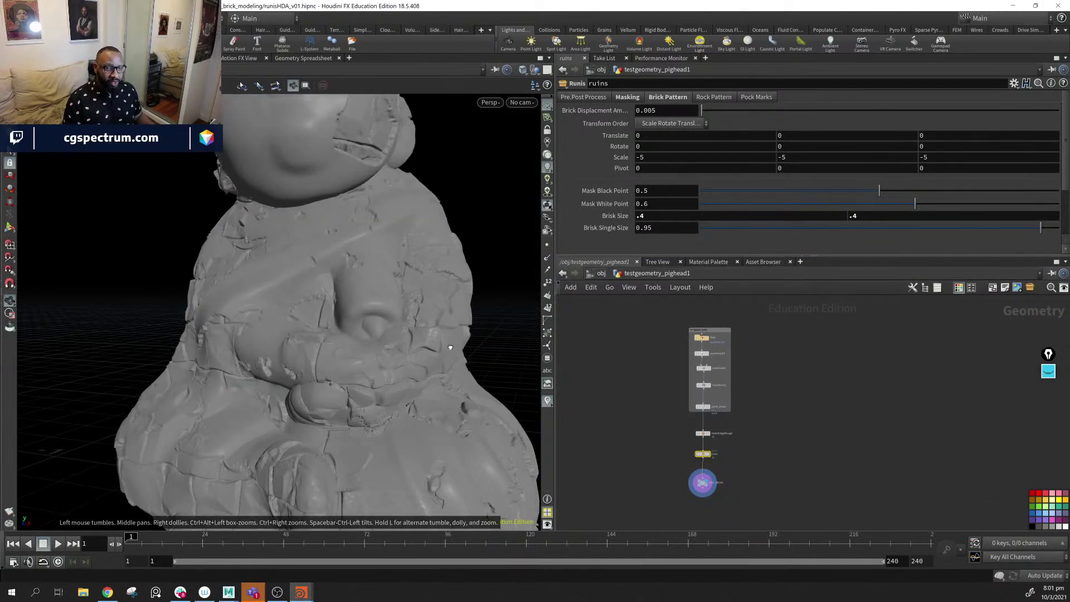
pyautogui.moveTo(383, 337); pyautogui.dragTo(350, 358)
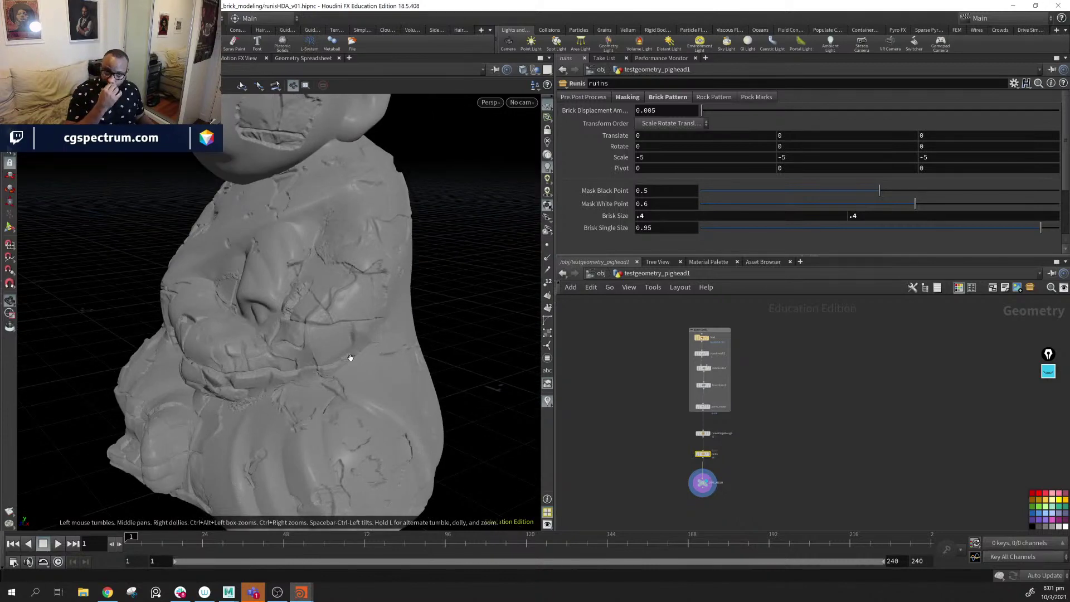
pyautogui.moveTo(478, 258); pyautogui.dragTo(382, 303)
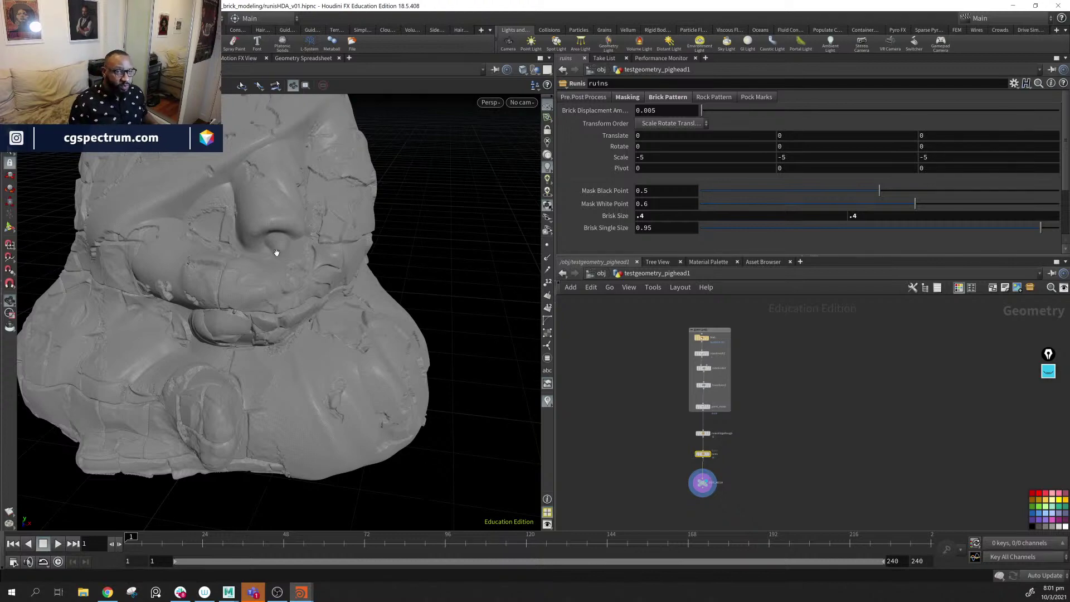
pyautogui.moveTo(277, 253); pyautogui.dragTo(268, 358)
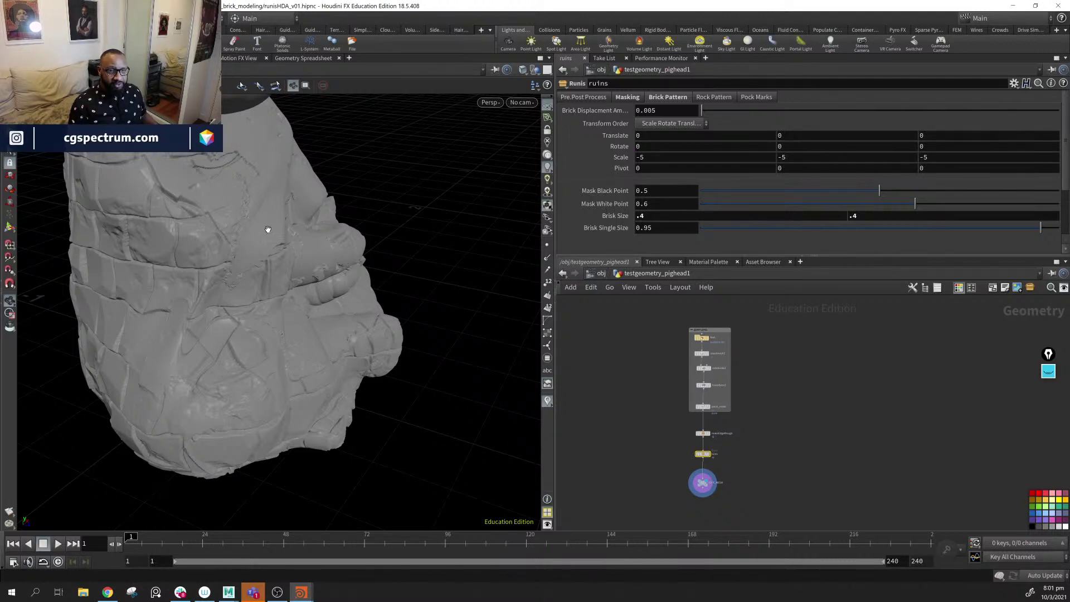
pyautogui.moveTo(268, 229); pyautogui.dragTo(327, 333)
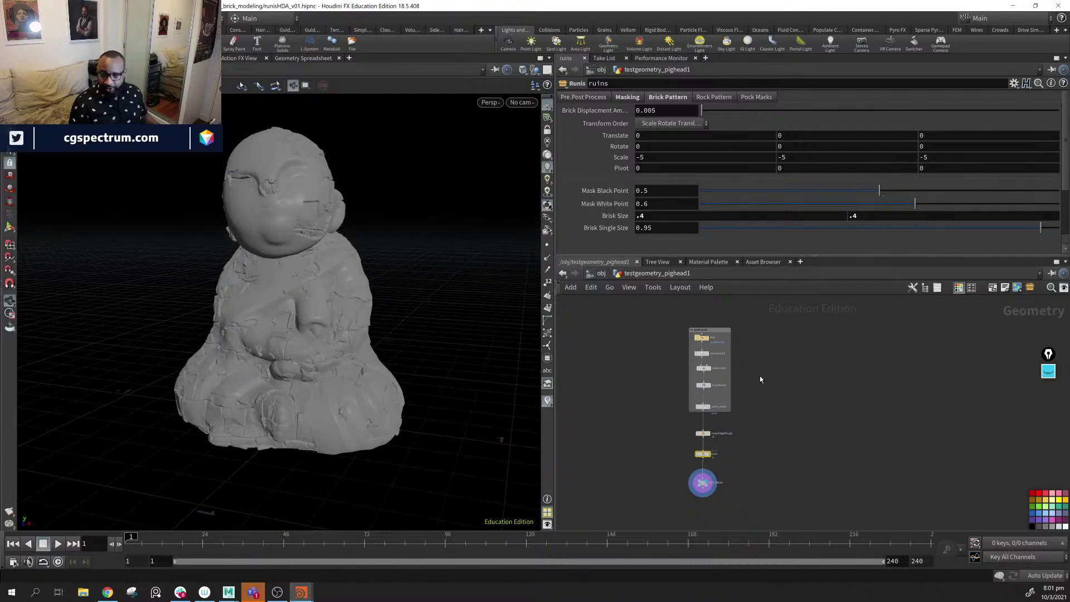
# - Move OUT_MESH aside, add an Output node beneath ruins, connect it to ruins' output and display it
pyautogui.scroll(2, 718, 494)
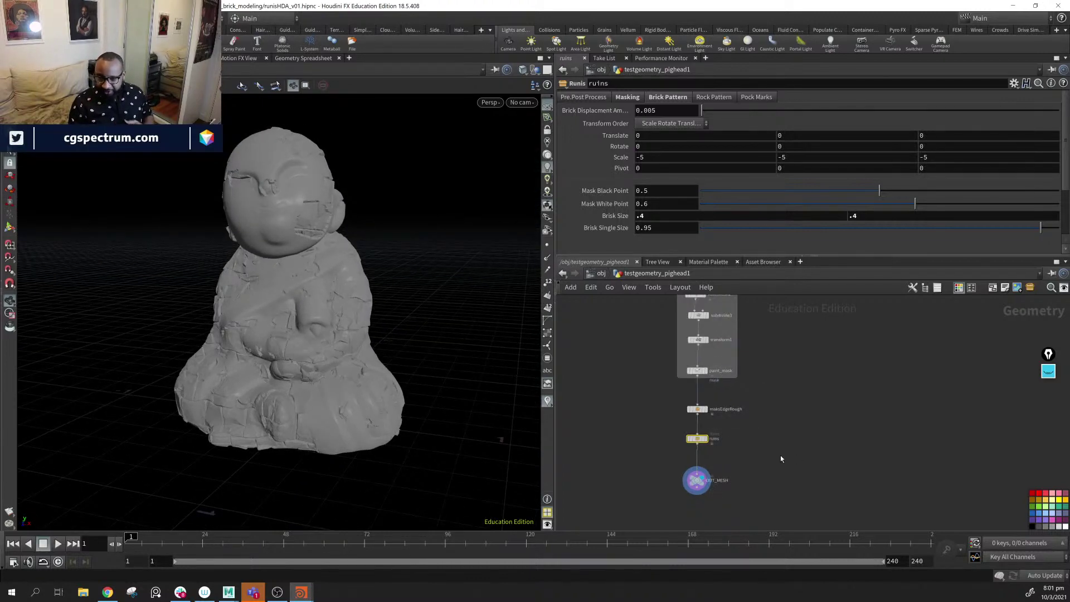
pyautogui.moveTo(774, 473); pyautogui.dragTo(834, 428, button='middle')
pyautogui.scroll(3, 769, 425)
pyautogui.moveTo(757, 441); pyautogui.dragTo(656, 429)
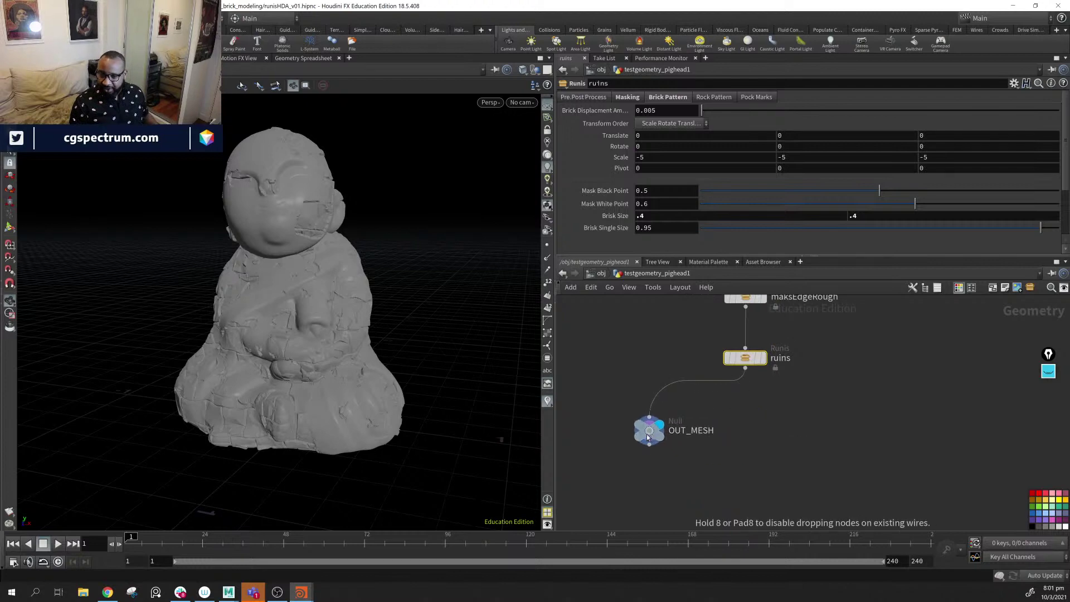
pyautogui.press('Tab')
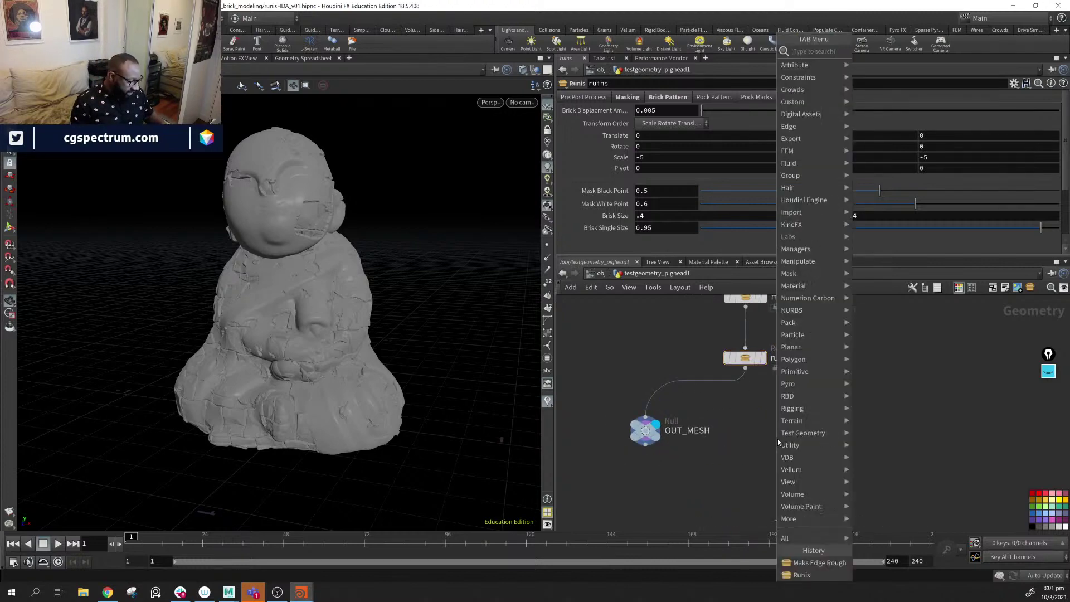
pyautogui.write('output')
pyautogui.press('Return')
pyautogui.click(778, 439)
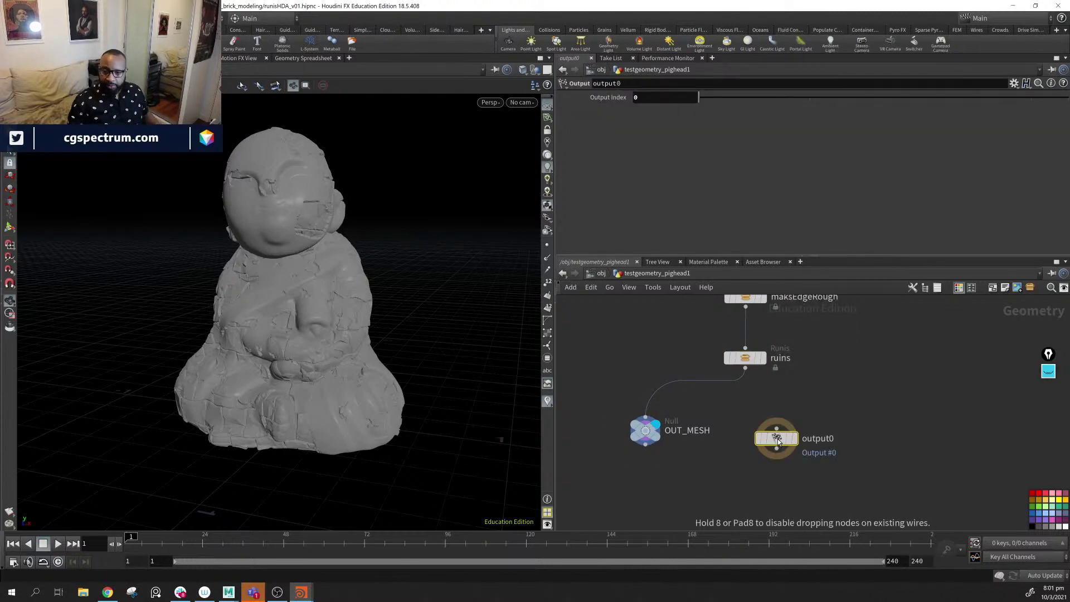
pyautogui.moveTo(745, 368); pyautogui.dragTo(787, 446)
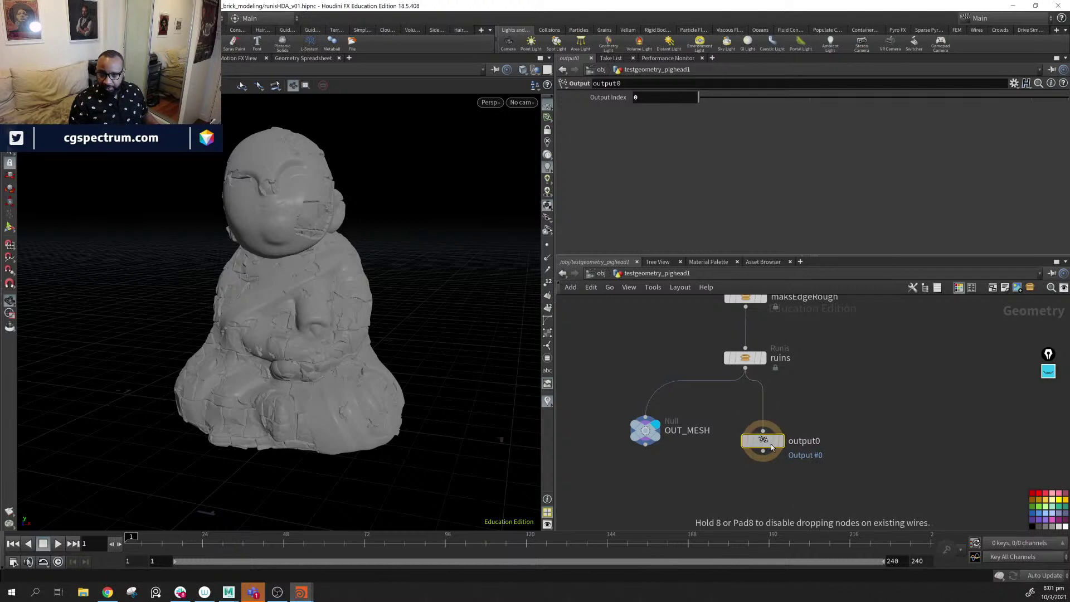
pyautogui.moveTo(658, 428); pyautogui.dragTo(638, 450)
# - View the node information of transform1 inside the network box and return to the Output node
pyautogui.moveTo(795, 390); pyautogui.dragTo(783, 471, button='middle')
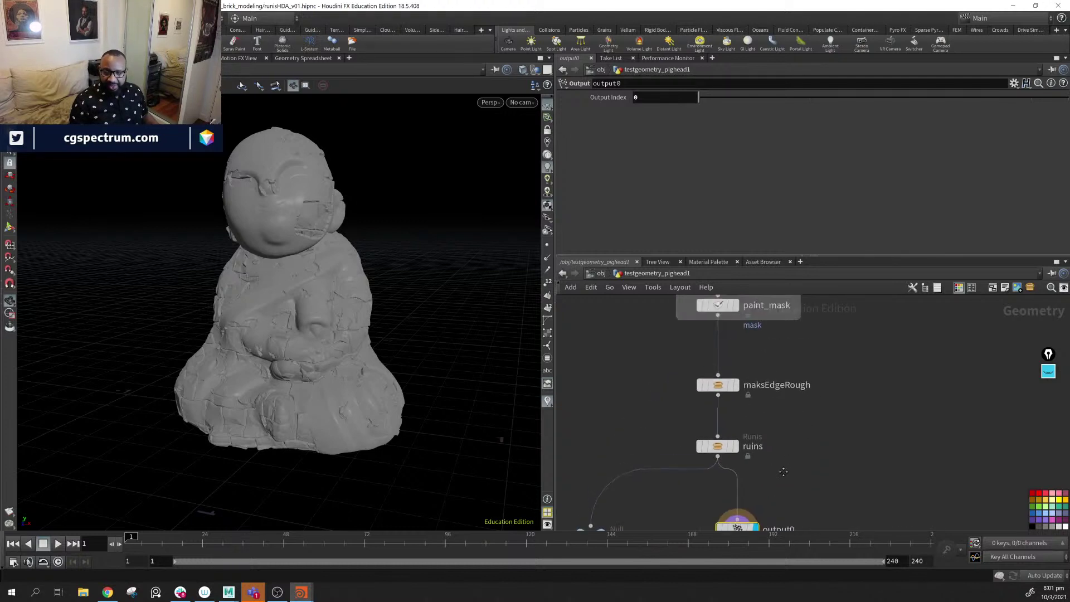
pyautogui.moveTo(747, 343); pyautogui.dragTo(715, 439, button='middle')
pyautogui.middleClick(688, 337)
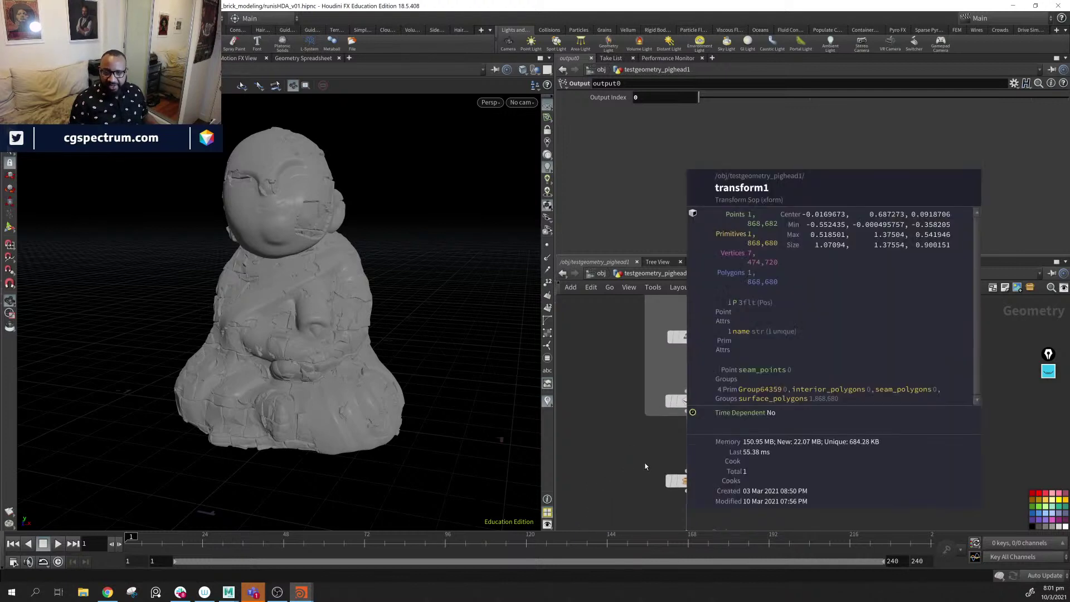
pyautogui.moveTo(612, 391); pyautogui.dragTo(634, 312, button='middle')
pyautogui.moveTo(805, 463); pyautogui.dragTo(792, 350, button='middle')
pyautogui.moveTo(719, 422); pyautogui.dragTo(727, 437)
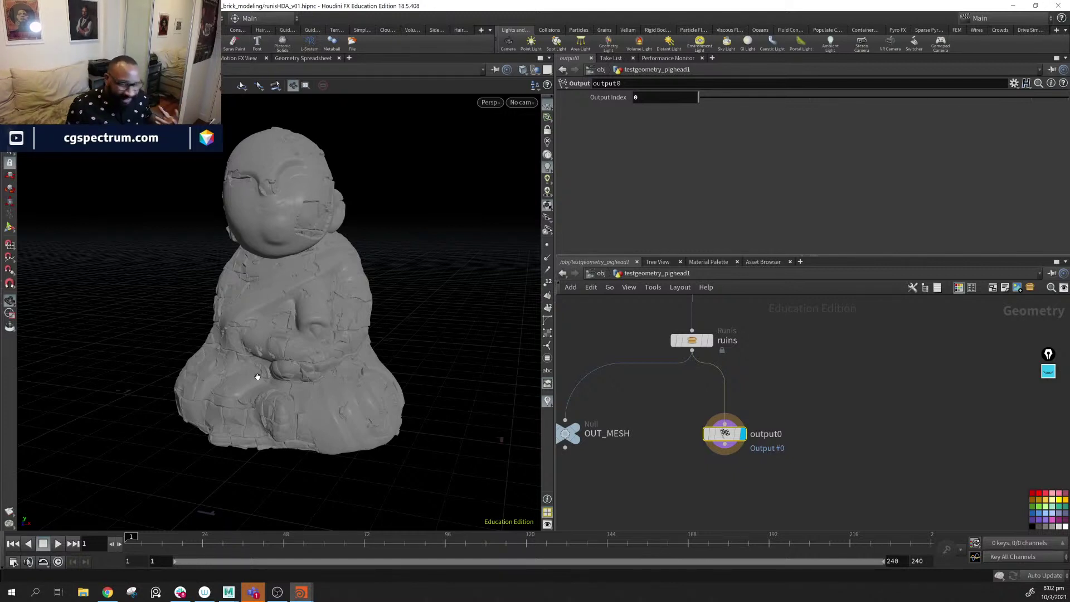
# - Position output0 directly beneath the ruins node in a straight line
pyautogui.moveTo(258, 377); pyautogui.dragTo(281, 368)
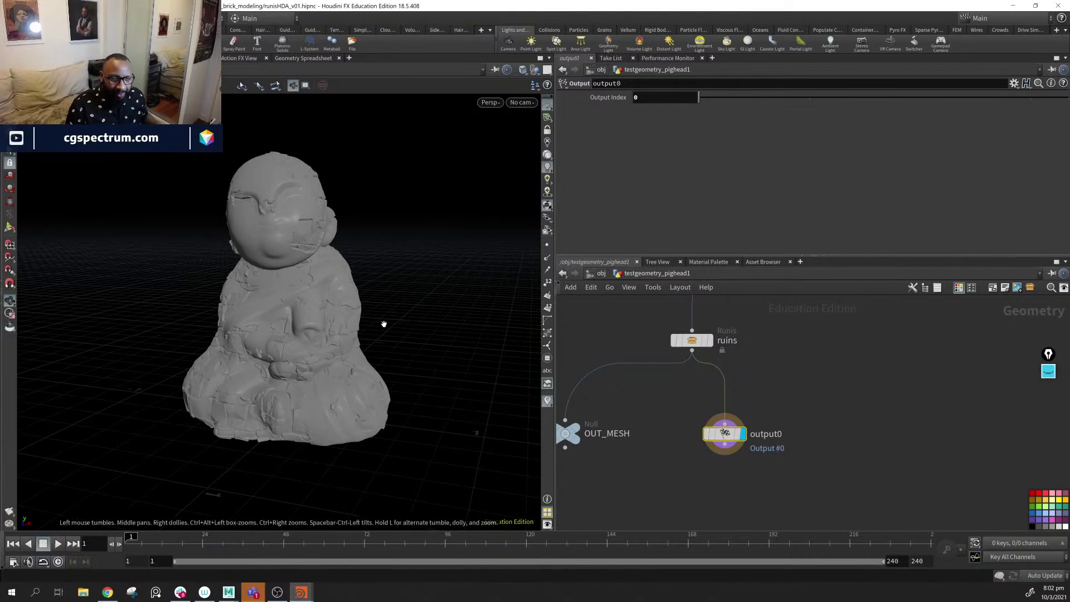
pyautogui.moveTo(382, 322); pyautogui.dragTo(347, 353)
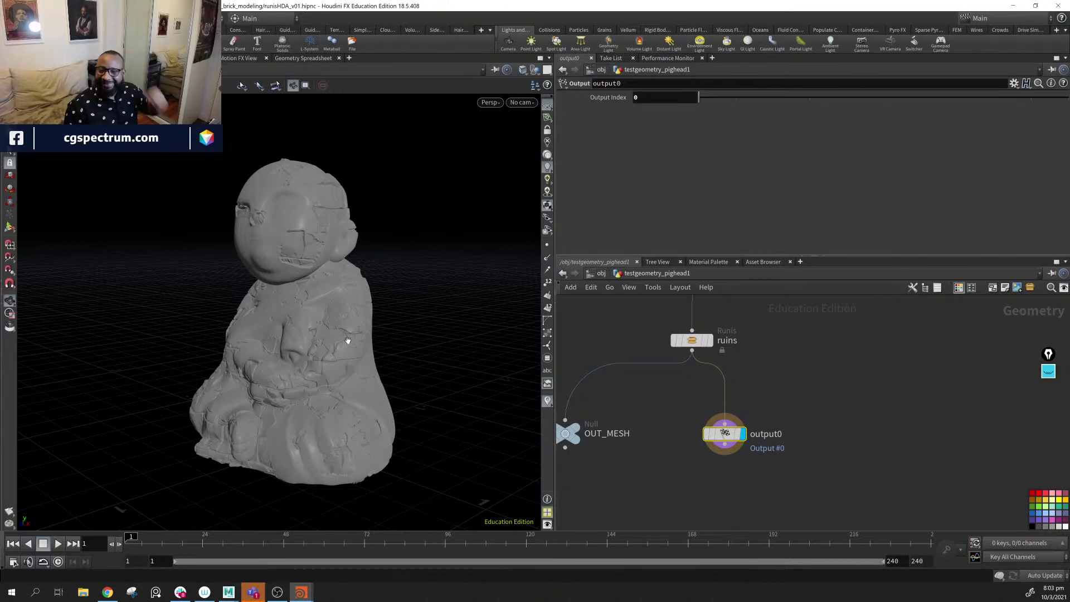
pyautogui.moveTo(729, 440); pyautogui.dragTo(700, 455)
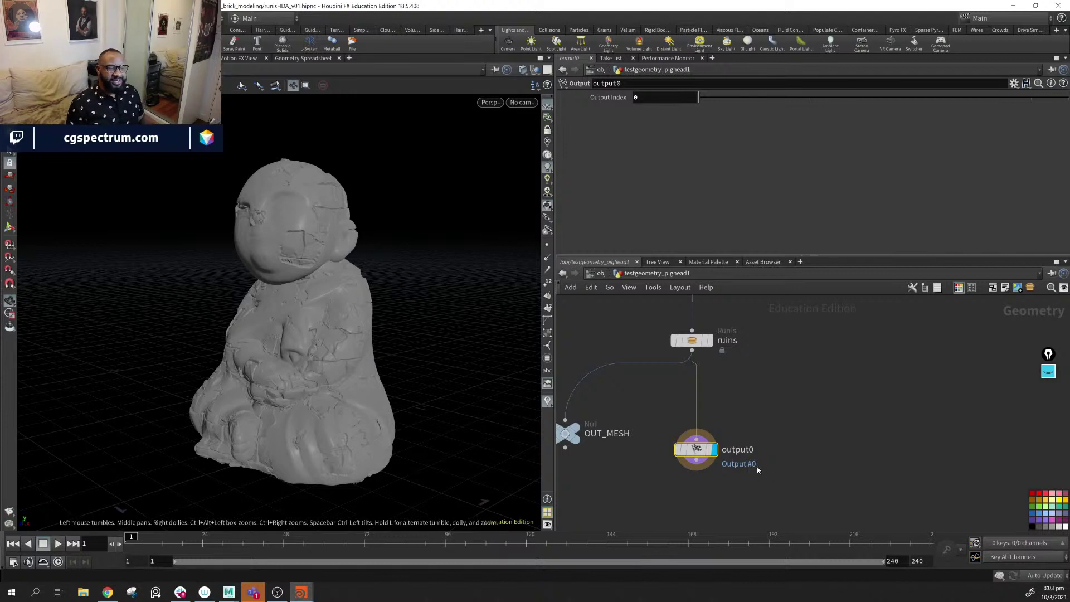
pyautogui.moveTo(757, 469); pyautogui.dragTo(831, 446, button='middle')
pyautogui.moveTo(750, 432)
pyautogui.mouseDown()
pyautogui.moveTo(756, 449)
pyautogui.moveTo(768, 435)
pyautogui.mouseUp()
# - Delete the OUT_MESH null and move output0 slightly closer to ruins
pyautogui.moveTo(703, 385); pyautogui.dragTo(610, 445)
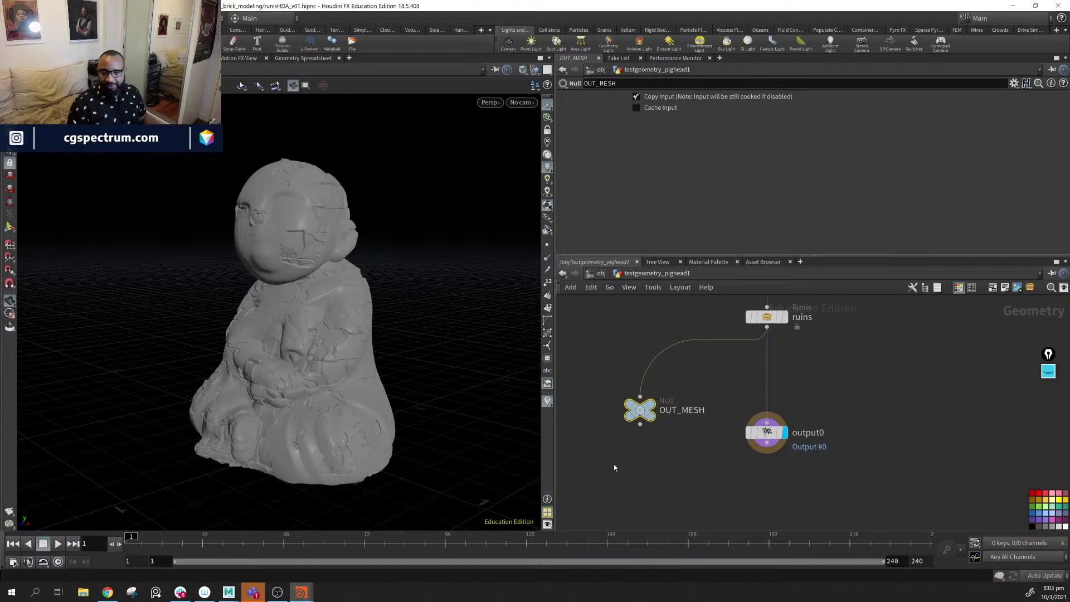
pyautogui.moveTo(688, 474); pyautogui.dragTo(687, 494, button='middle')
pyautogui.moveTo(595, 474); pyautogui.dragTo(692, 406)
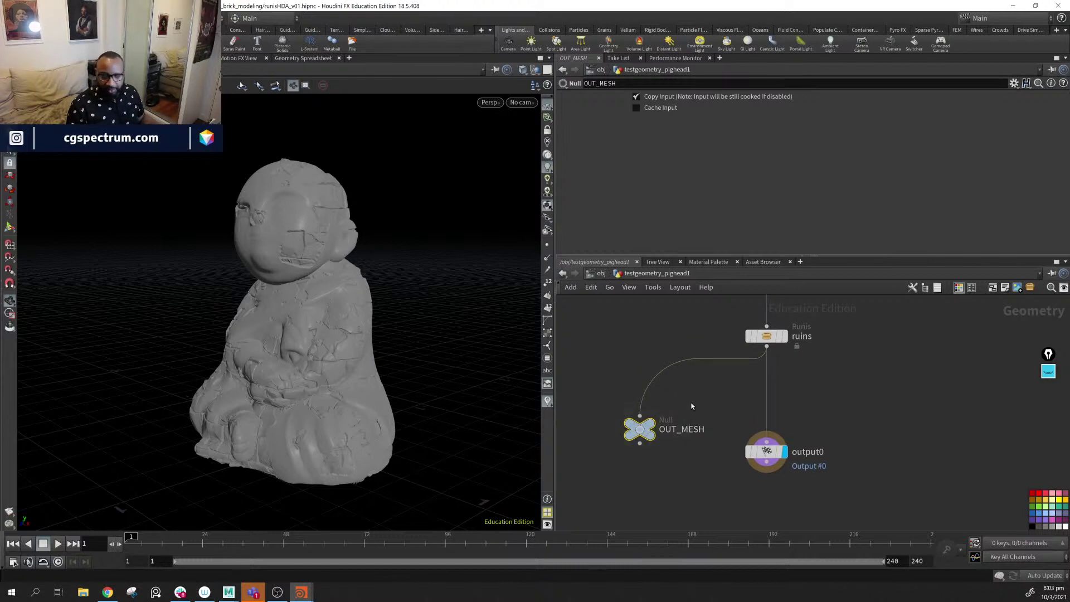
pyautogui.press('Delete')
pyautogui.moveTo(772, 459); pyautogui.dragTo(769, 436)
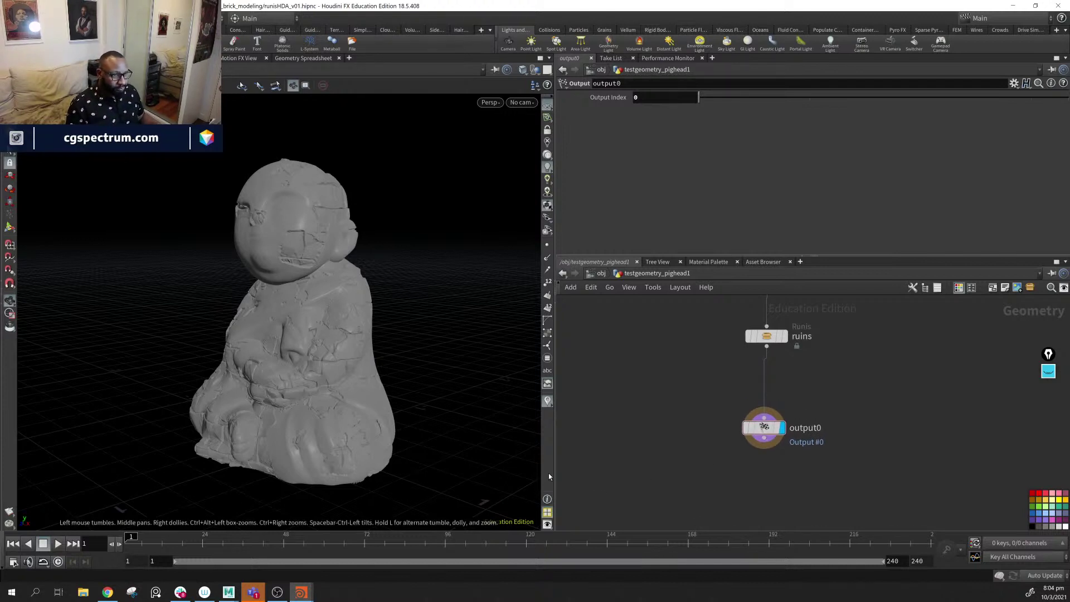
# - Shift output0 off to the side of the chain and select the maksEdgeRough and ruins nodes
pyautogui.press('h')
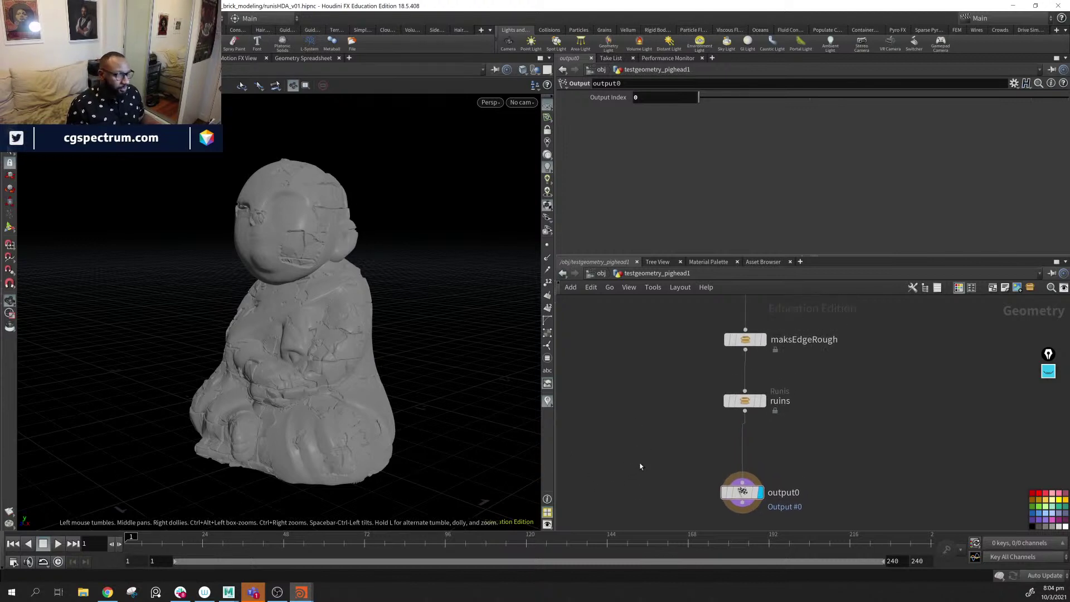
pyautogui.moveTo(741, 497)
pyautogui.mouseDown()
pyautogui.moveTo(771, 475)
pyautogui.moveTo(869, 464)
pyautogui.moveTo(838, 484)
pyautogui.moveTo(707, 500)
pyautogui.moveTo(650, 486)
pyautogui.mouseUp()
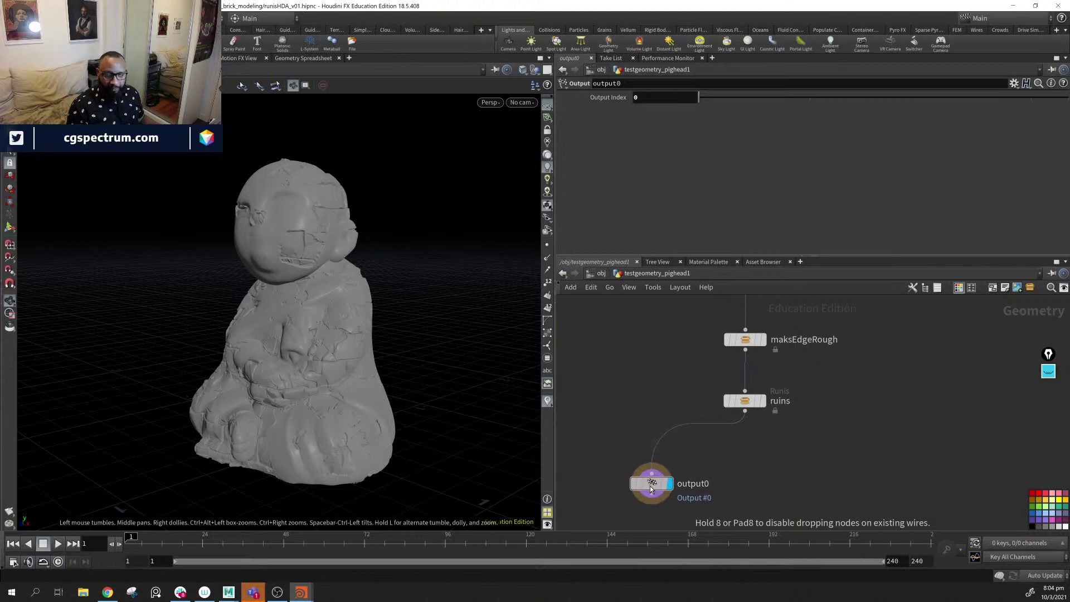
pyautogui.press('h')
pyautogui.moveTo(814, 336); pyautogui.dragTo(706, 463)
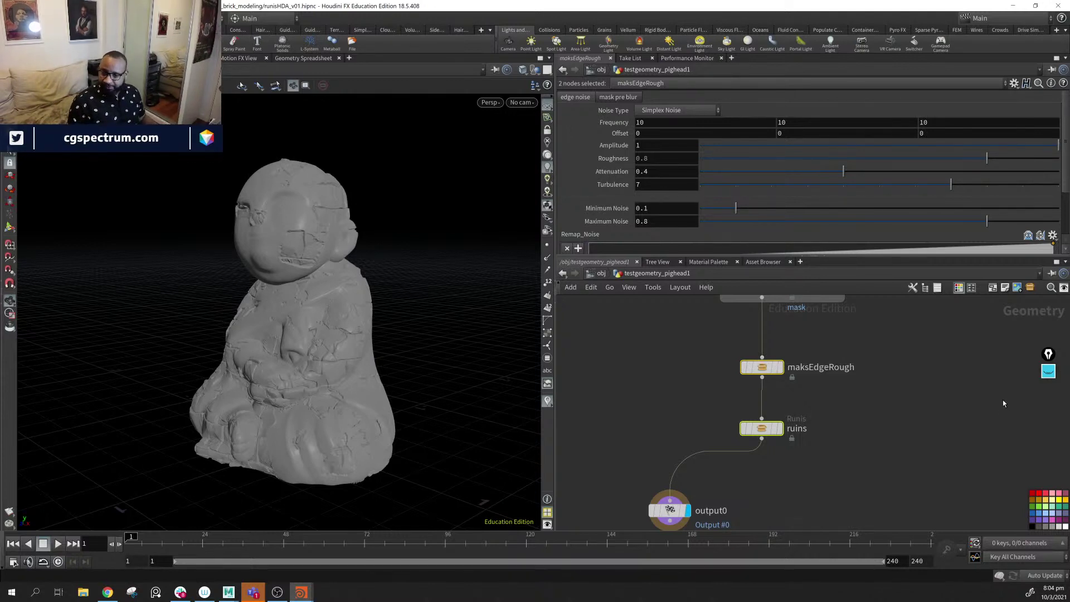
# - Line up output0 beneath maksEdgeRough and ruins again and clear the node selection
pyautogui.moveTo(801, 351); pyautogui.dragTo(788, 414, button='middle')
pyautogui.moveTo(767, 433)
pyautogui.mouseDown()
pyautogui.moveTo(788, 430)
pyautogui.moveTo(769, 424)
pyautogui.mouseUp()
pyautogui.moveTo(769, 423); pyautogui.dragTo(790, 357, button='middle')
pyautogui.moveTo(680, 501); pyautogui.dragTo(761, 470)
pyautogui.click(702, 341)
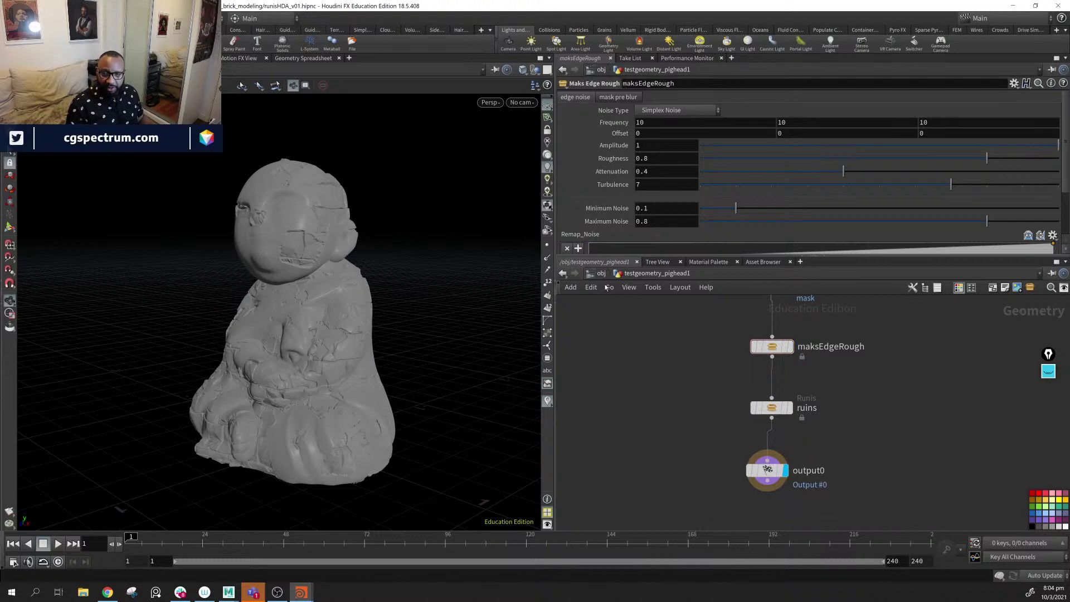
# - Return to the object level, move the testgeometry_pighead1 node aside and rename it runins_ultaa_hi
pyautogui.press('u')
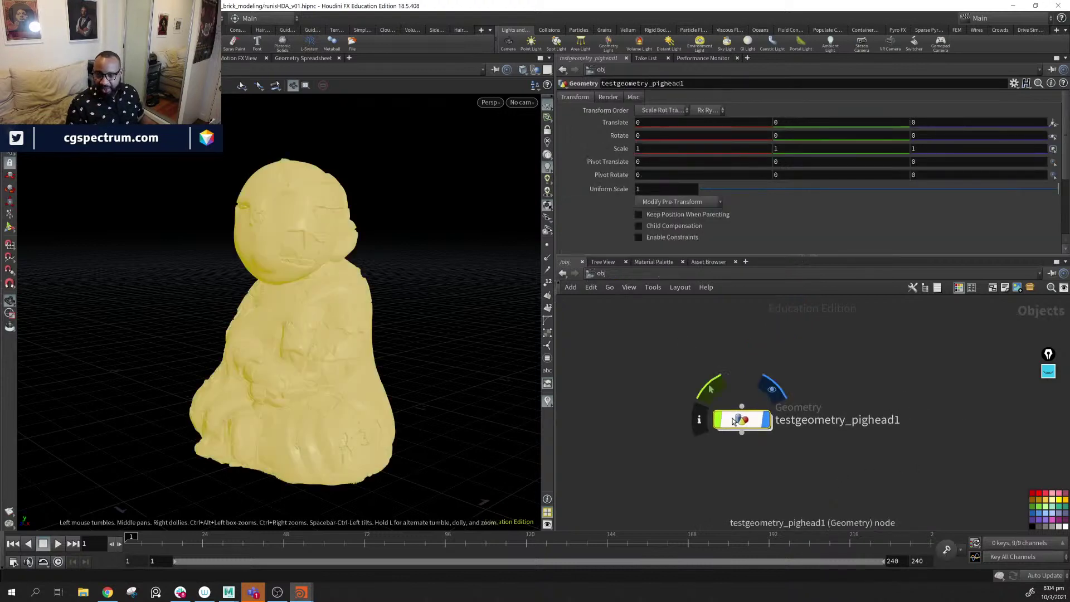
pyautogui.moveTo(732, 418); pyautogui.dragTo(658, 386)
pyautogui.doubleClick(763, 388)
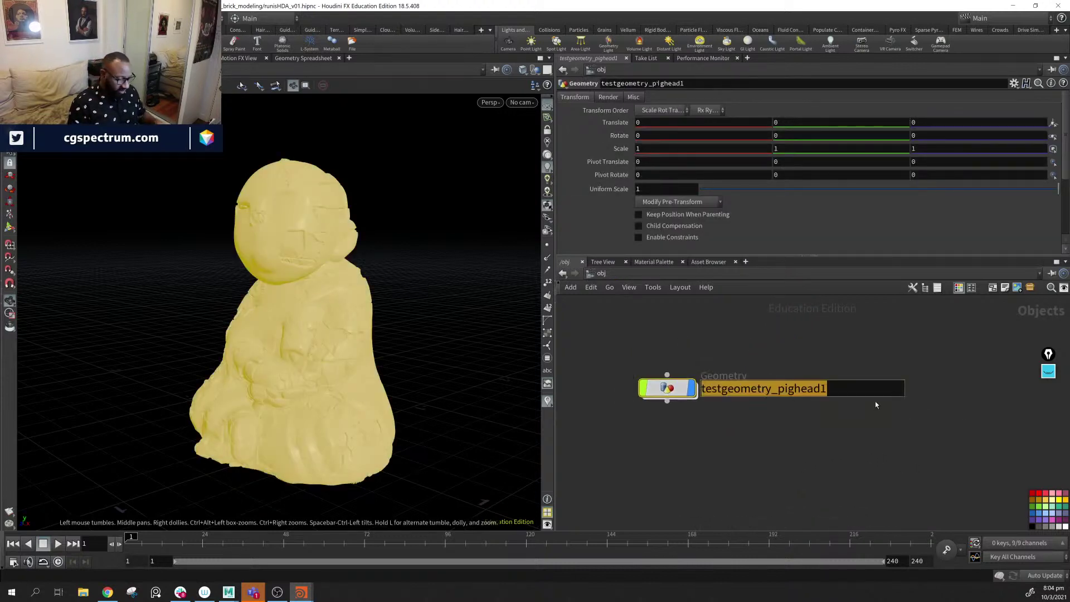
pyautogui.press('BackSpace')
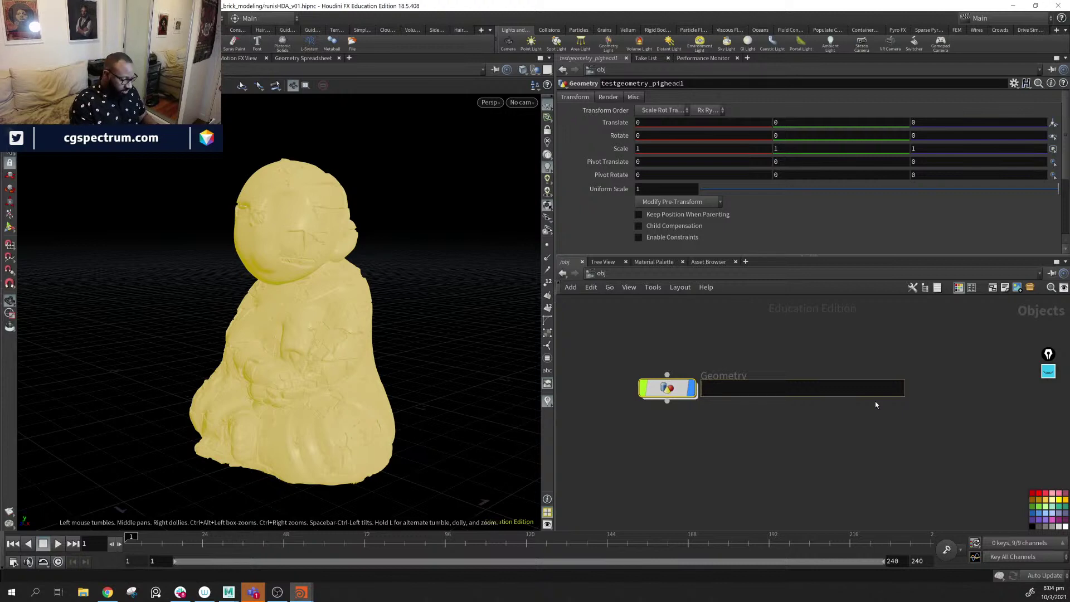
pyautogui.write('buddh')
pyautogui.press('BackSpace')
pyautogui.press('BackSpace')
pyautogui.press('BackSpace')
pyautogui.press('BackSpace')
pyautogui.press('BackSpace')
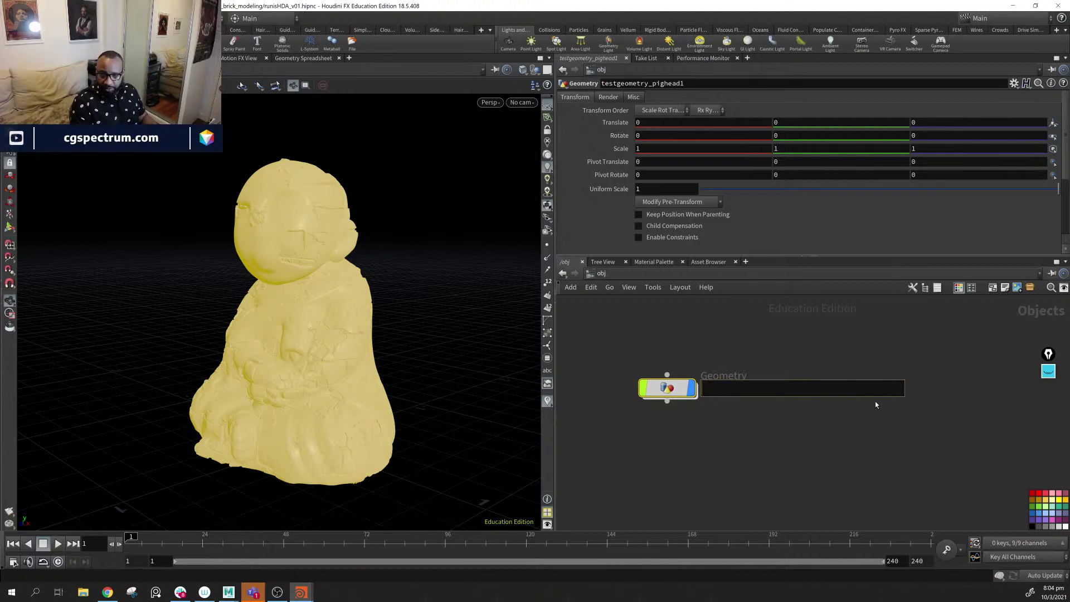
pyautogui.write('runi')
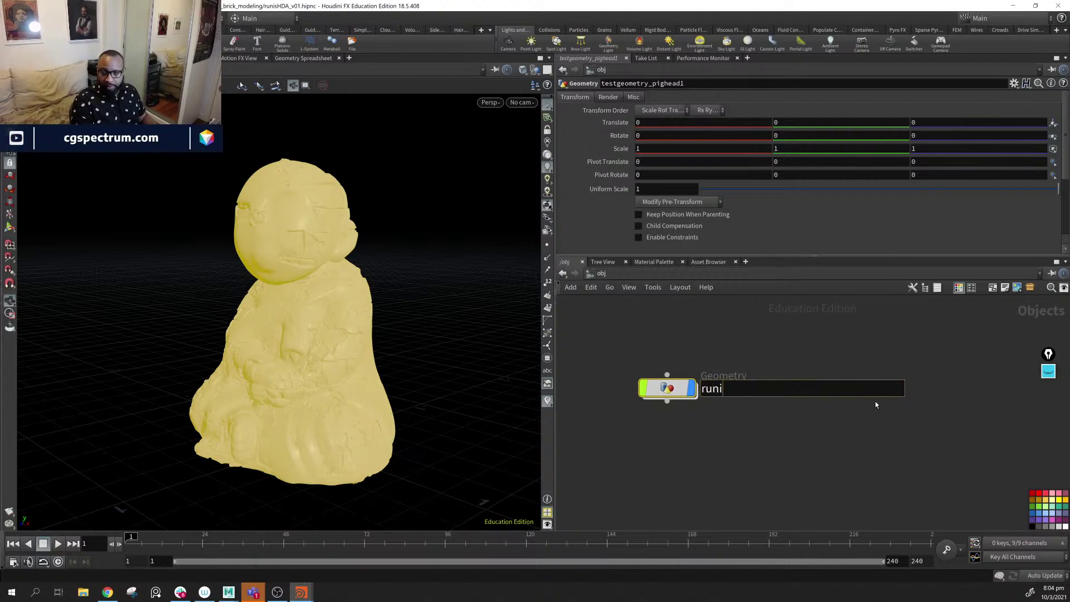
pyautogui.press('BackSpace')
pyautogui.press('BackSpace')
pyautogui.press('BackSpace')
pyautogui.press('BackSpace')
pyautogui.write('runins_hi')
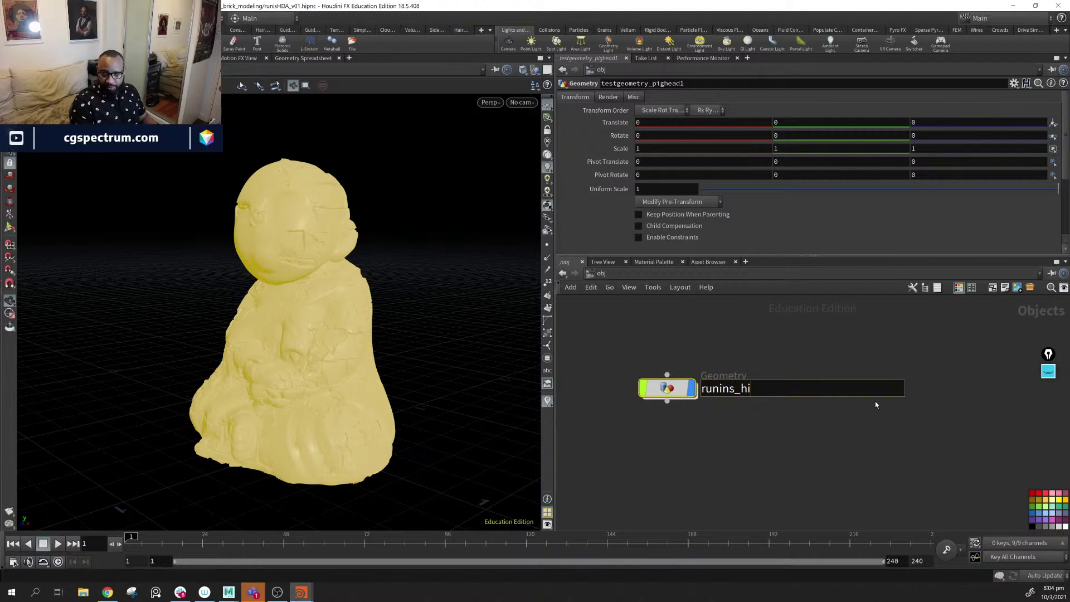
pyautogui.press('BackSpace')
pyautogui.press('BackSpace')
pyautogui.write('ulit')
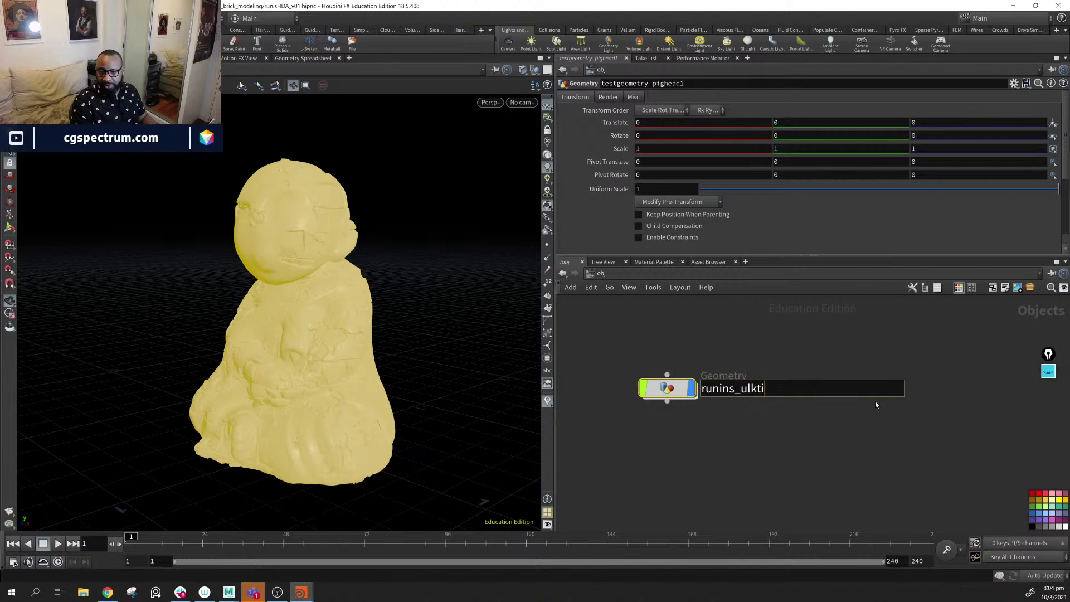
pyautogui.press('BackSpace')
pyautogui.press('BackSpace')
pyautogui.write('taa')
pyautogui.press('BackSpace')
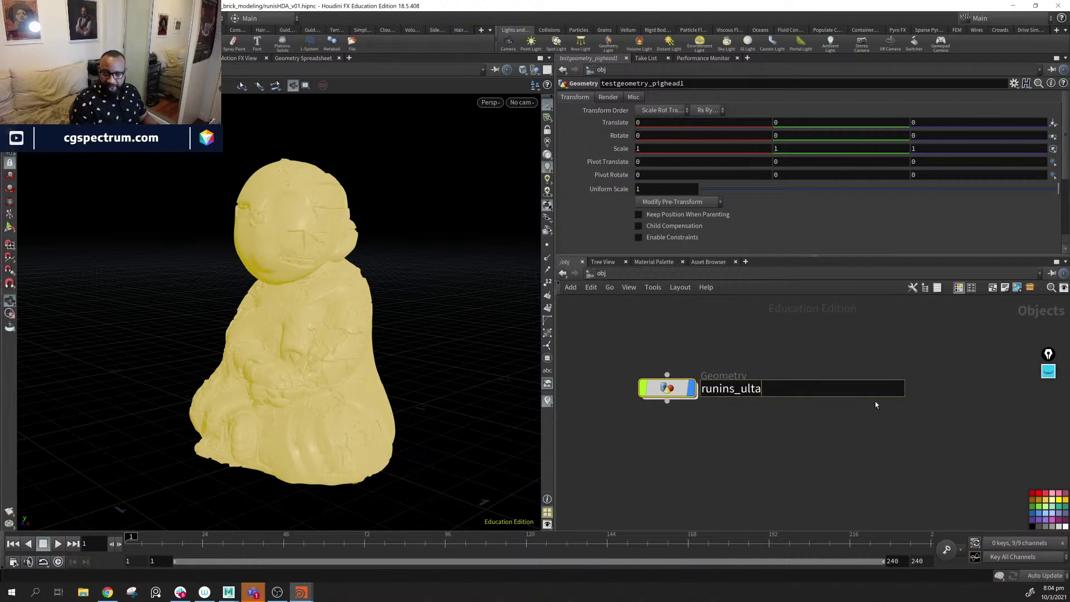
pyautogui.write('a_hi_')
pyautogui.press('Return')
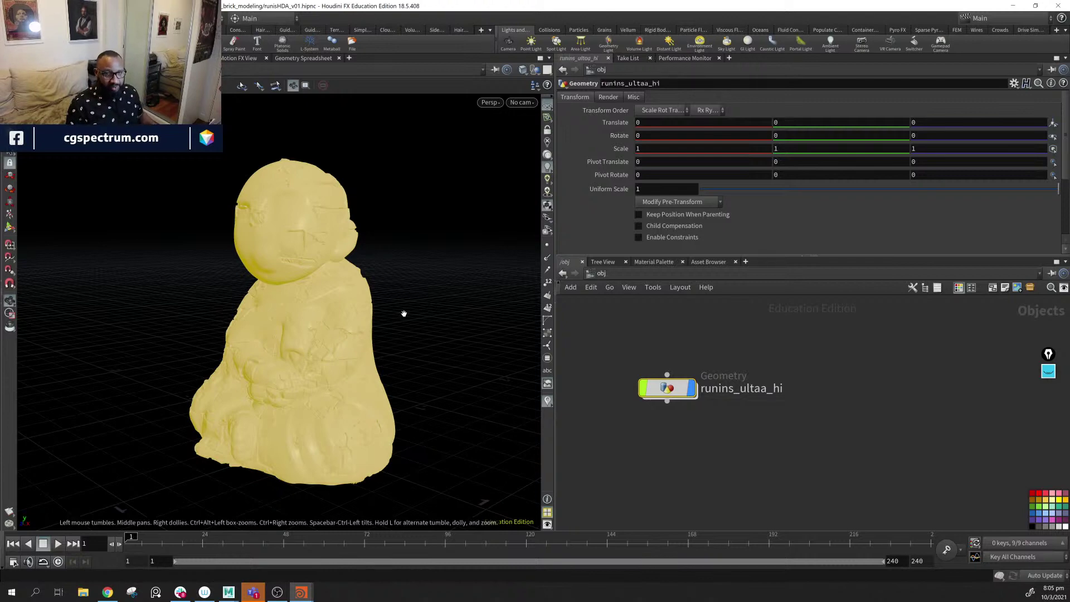
# - Deselect the geometry and examine the cracked Buddha sculpture from the front, side and back
pyautogui.moveTo(404, 313); pyautogui.dragTo(647, 437)
pyautogui.click(647, 436)
pyautogui.moveTo(336, 350)
pyautogui.mouseDown()
pyautogui.moveTo(378, 325)
pyautogui.moveTo(336, 330)
pyautogui.mouseUp()
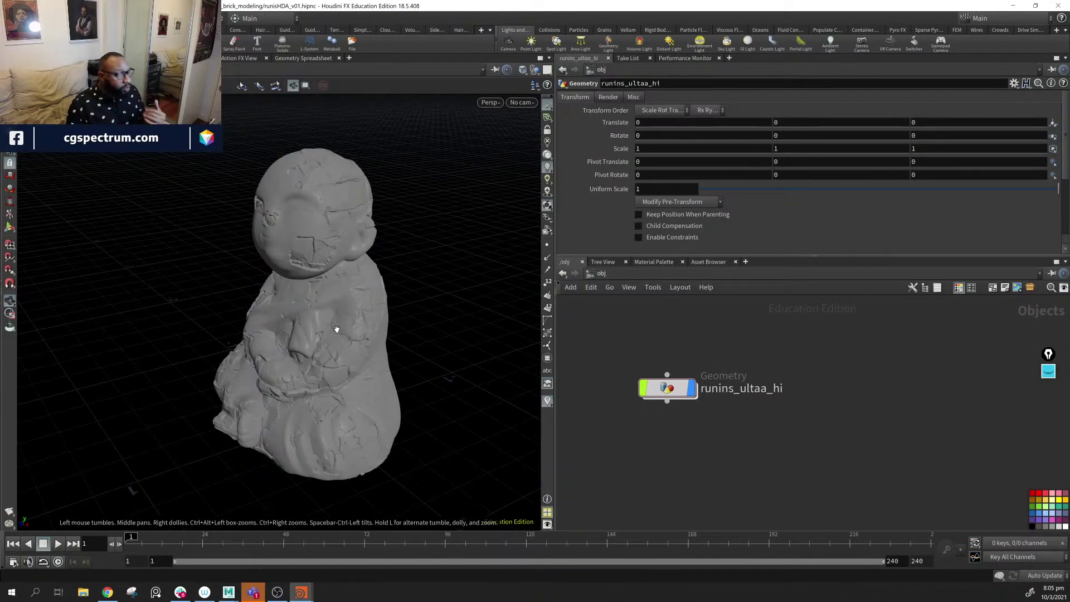
pyautogui.moveTo(338, 293); pyautogui.dragTo(370, 239)
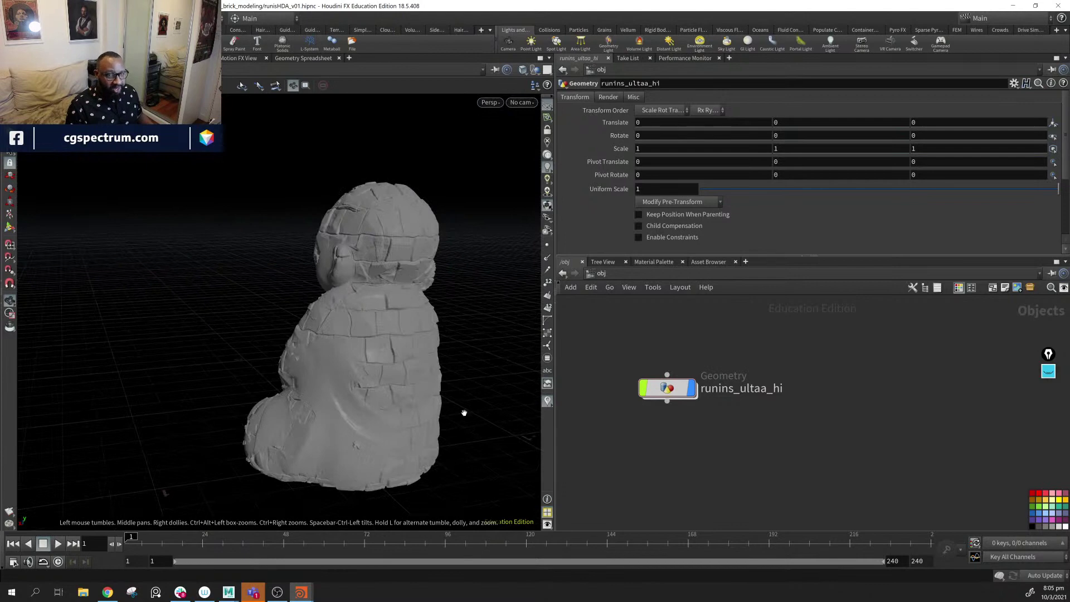
pyautogui.moveTo(404, 341); pyautogui.dragTo(359, 306)
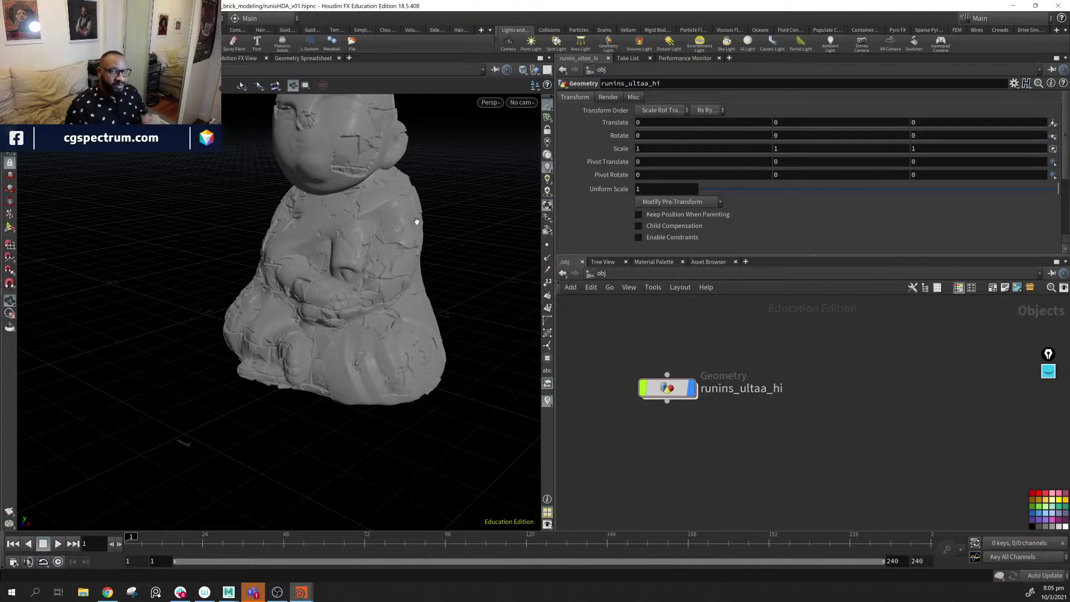
pyautogui.moveTo(395, 231); pyautogui.dragTo(227, 174)
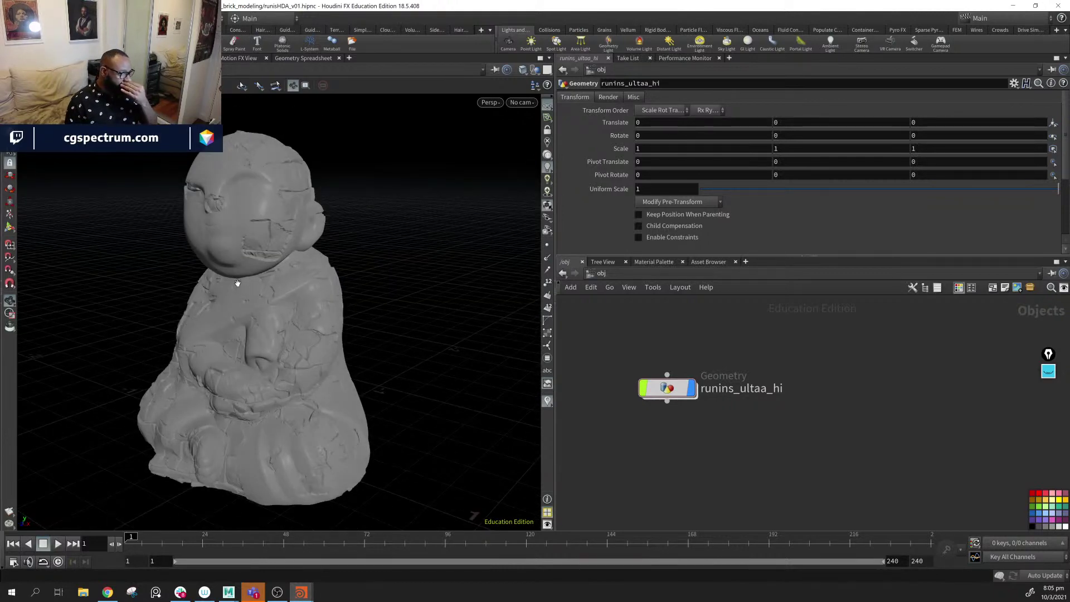
pyautogui.moveTo(303, 382); pyautogui.dragTo(362, 356, button='middle')
pyautogui.moveTo(363, 355); pyautogui.dragTo(263, 351)
pyautogui.moveTo(310, 294); pyautogui.dragTo(416, 377)
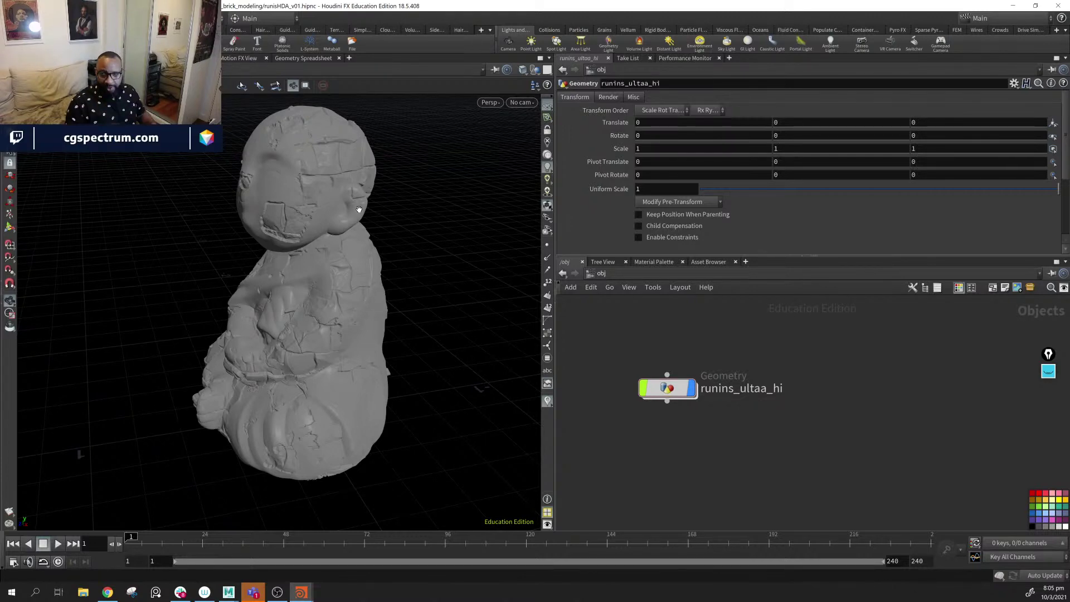
pyautogui.moveTo(377, 228); pyautogui.dragTo(303, 266)
pyautogui.moveTo(304, 319); pyautogui.dragTo(247, 254)
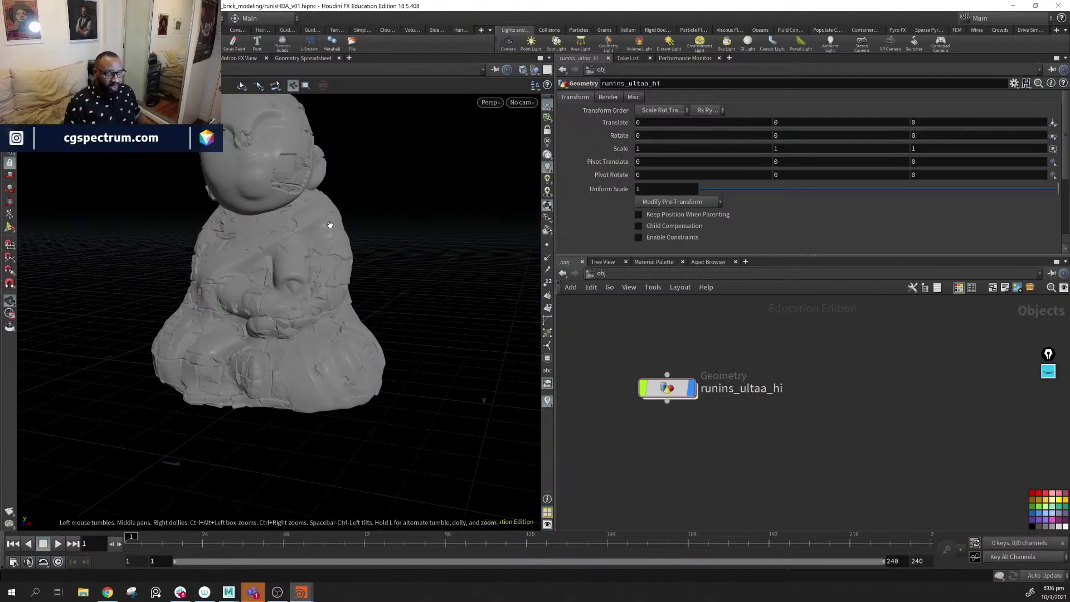
pyautogui.moveTo(429, 239); pyautogui.dragTo(313, 186)
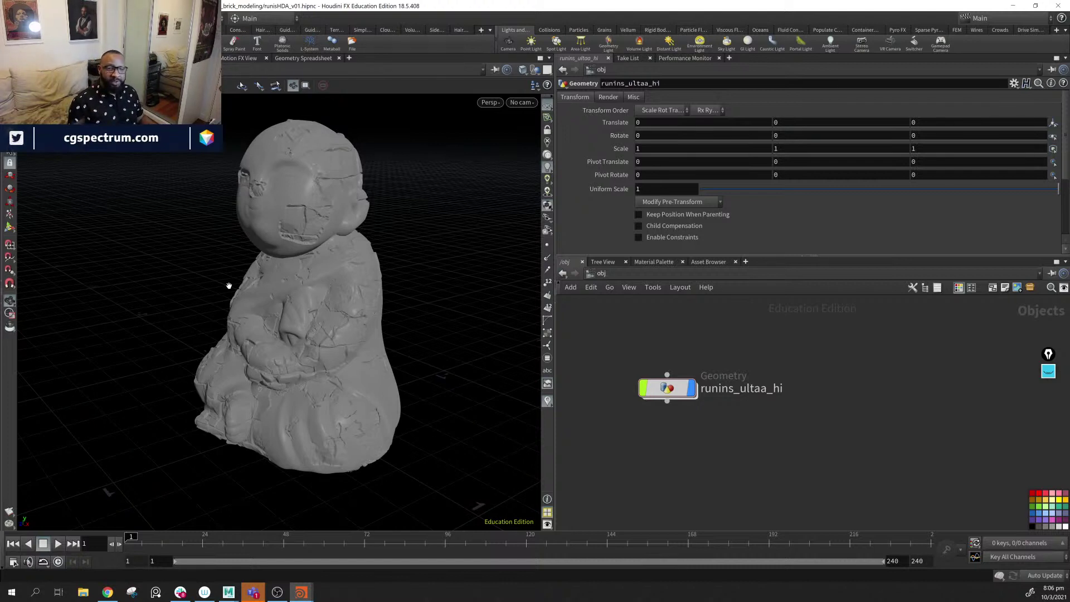
pyautogui.moveTo(329, 315); pyautogui.dragTo(377, 322)
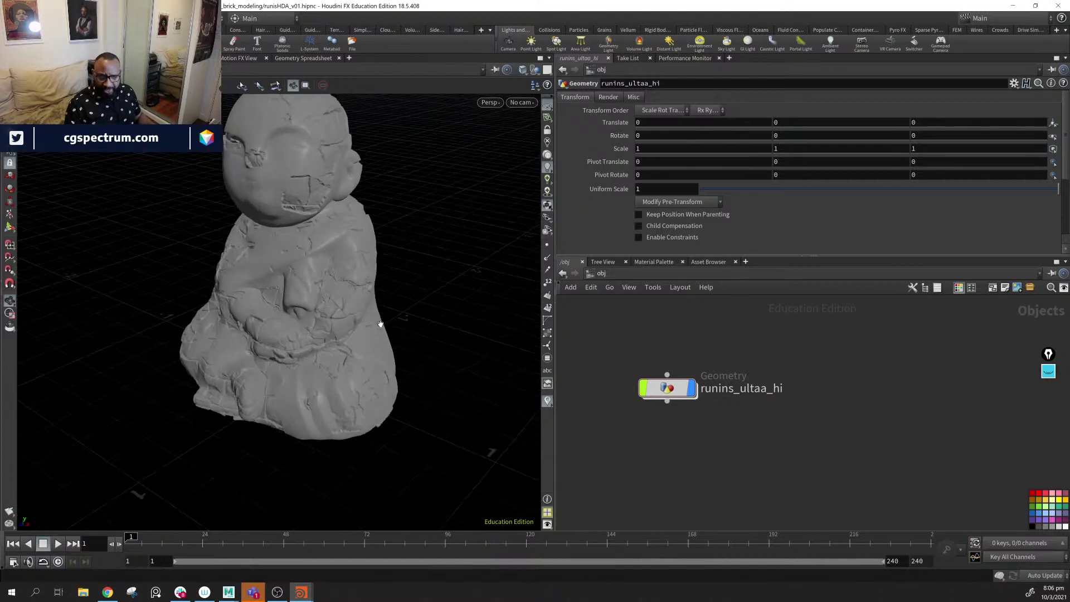
pyautogui.moveTo(797, 445); pyautogui.dragTo(793, 394, button='middle')
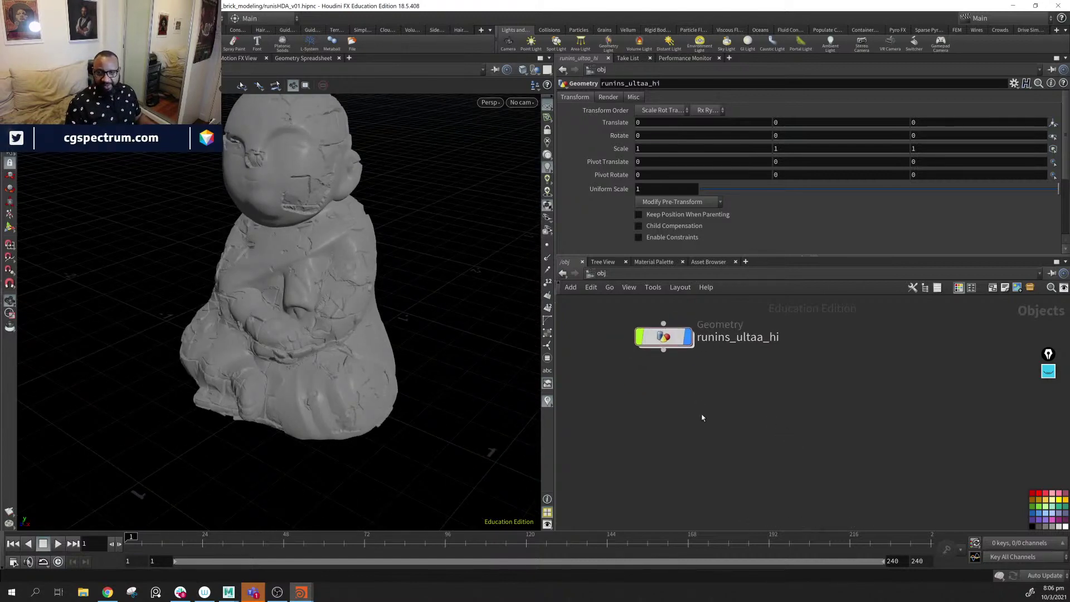
pyautogui.press('Tab')
pyautogui.write('t')
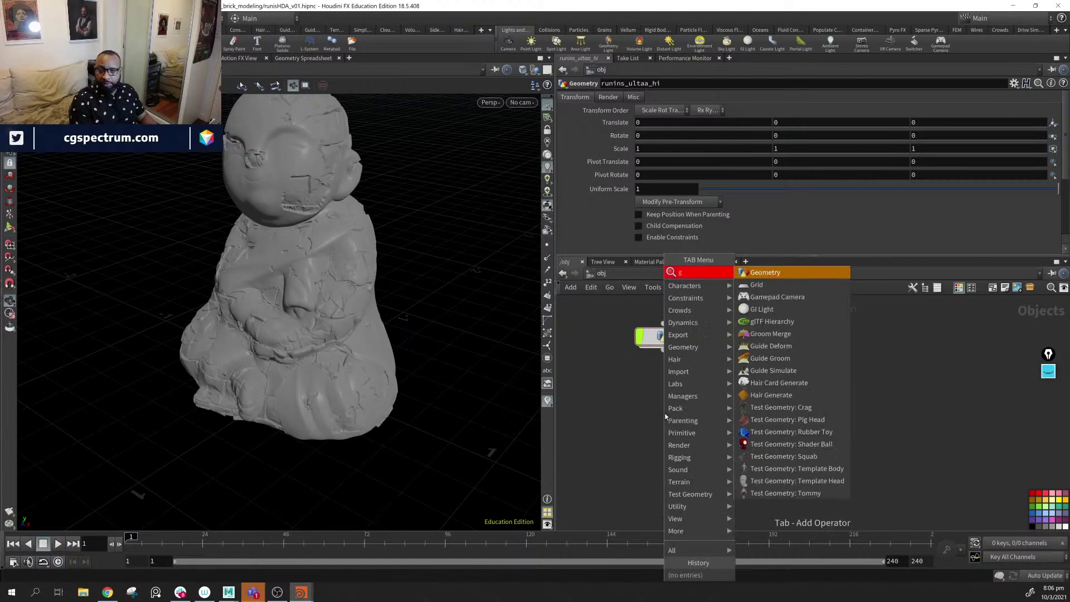
pyautogui.press('BackSpace')
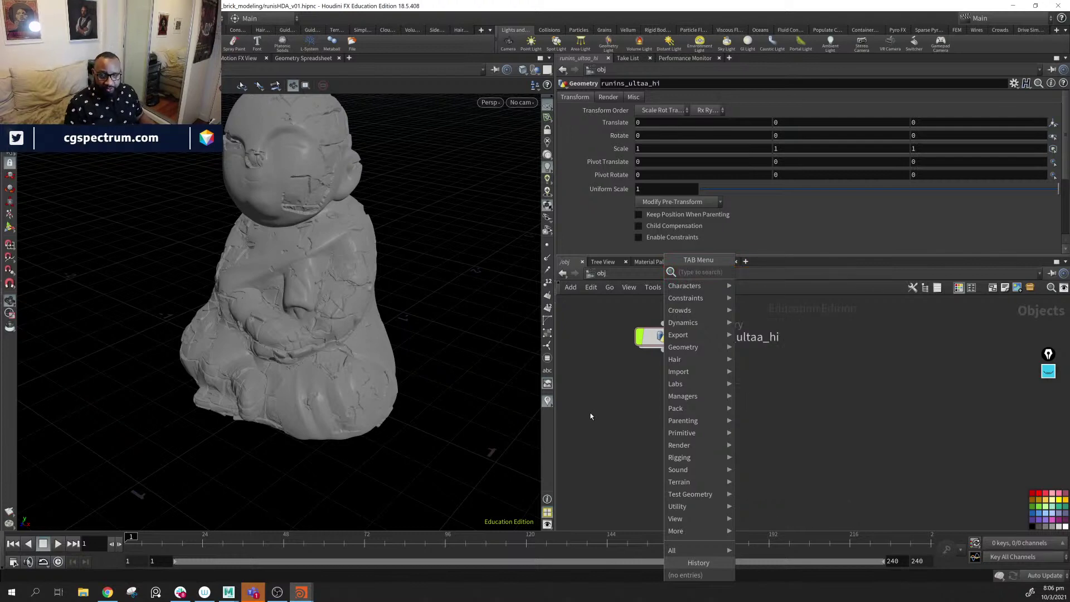
pyautogui.press('Escape')
# - Shift the runins_ultaa_hi node slightly, go inside its network and start adding an operator beside output0
pyautogui.moveTo(665, 338); pyautogui.dragTo(648, 344)
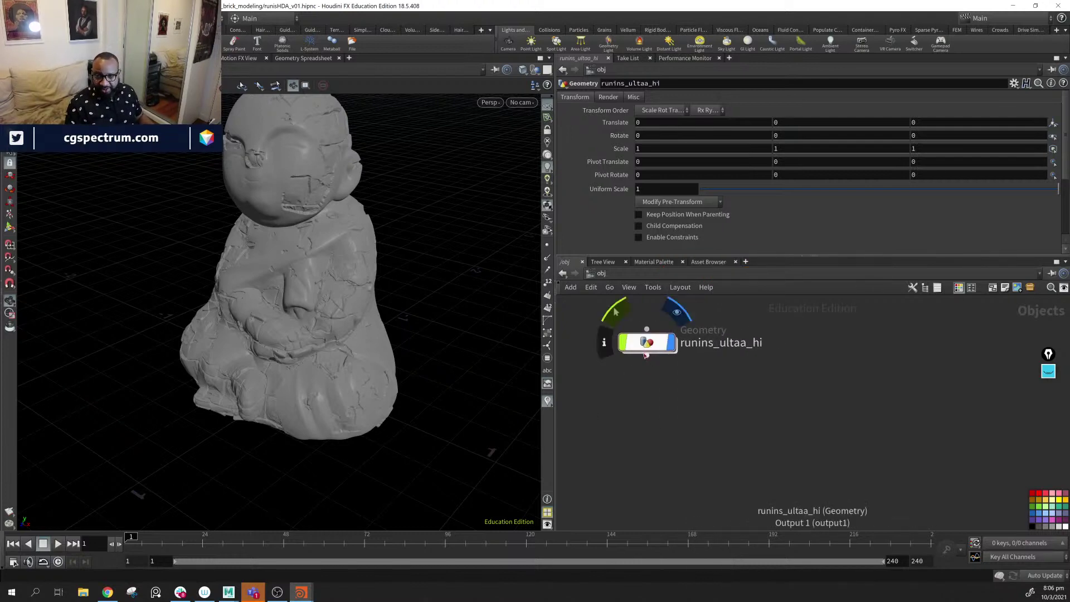
pyautogui.doubleClick(649, 343)
pyautogui.moveTo(743, 433); pyautogui.dragTo(746, 418)
pyautogui.moveTo(830, 447); pyautogui.dragTo(764, 469, button='middle')
pyautogui.click(763, 462)
pyautogui.press('Tab')
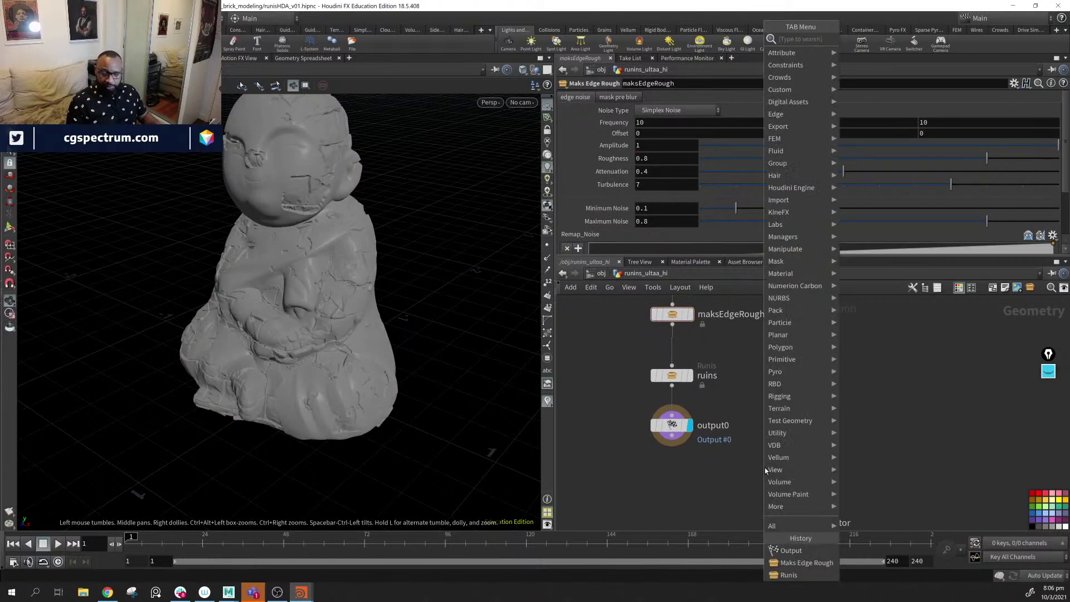
pyautogui.write('ge')
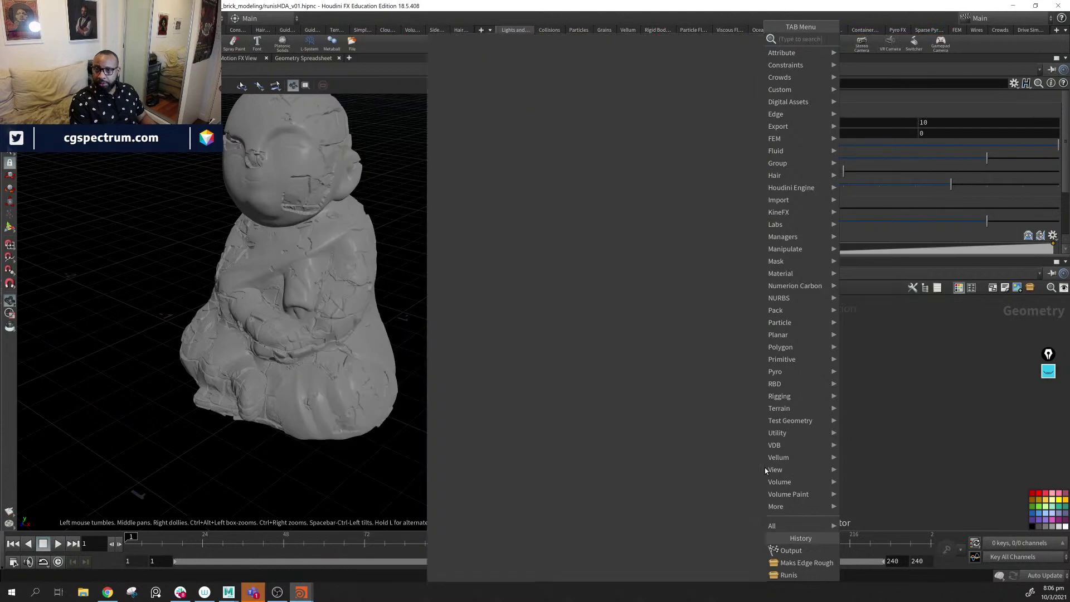
pyautogui.write('om')
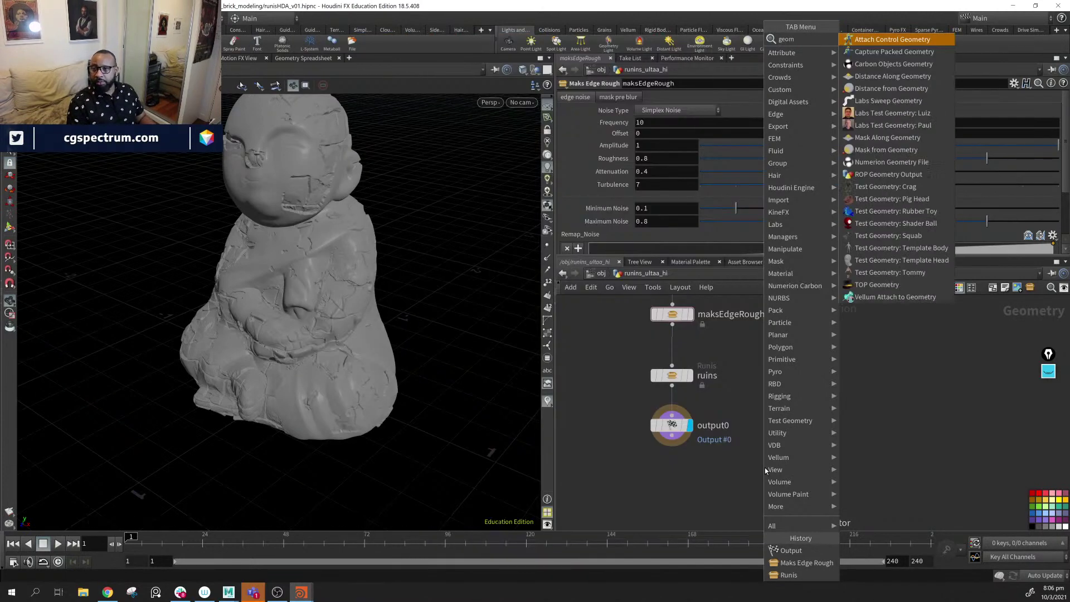
pyautogui.press('BackSpace')
pyautogui.press('BackSpace')
pyautogui.press('BackSpace')
pyautogui.press('BackSpace')
pyautogui.write('r')
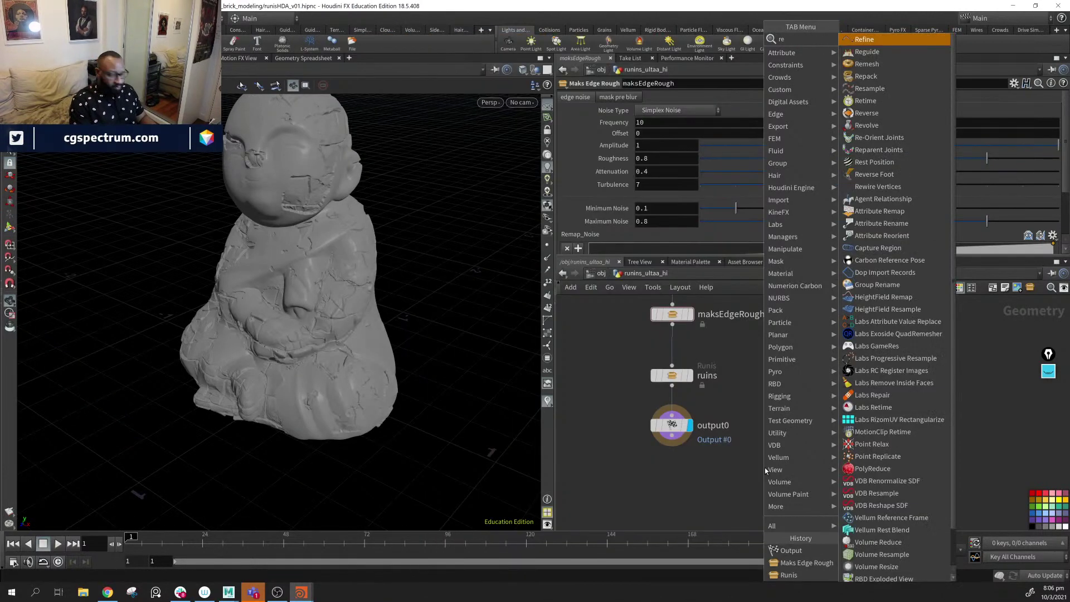
pyautogui.write('op')
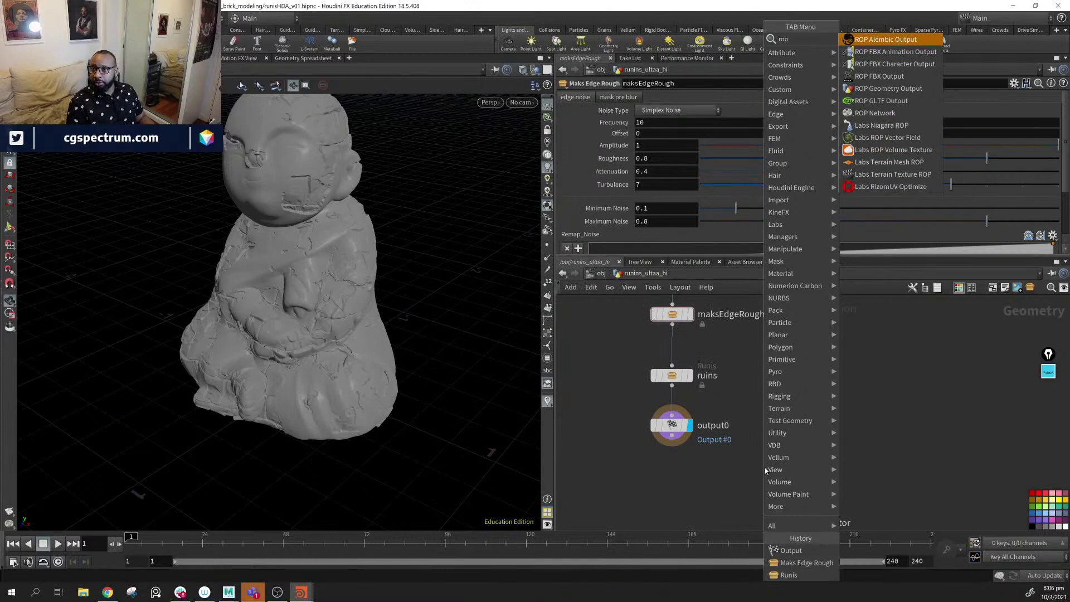
pyautogui.press('BackSpace')
pyautogui.press('BackSpace')
pyautogui.press('BackSpace')
# - Add a File Cache node beside output0
pyautogui.write('fi')
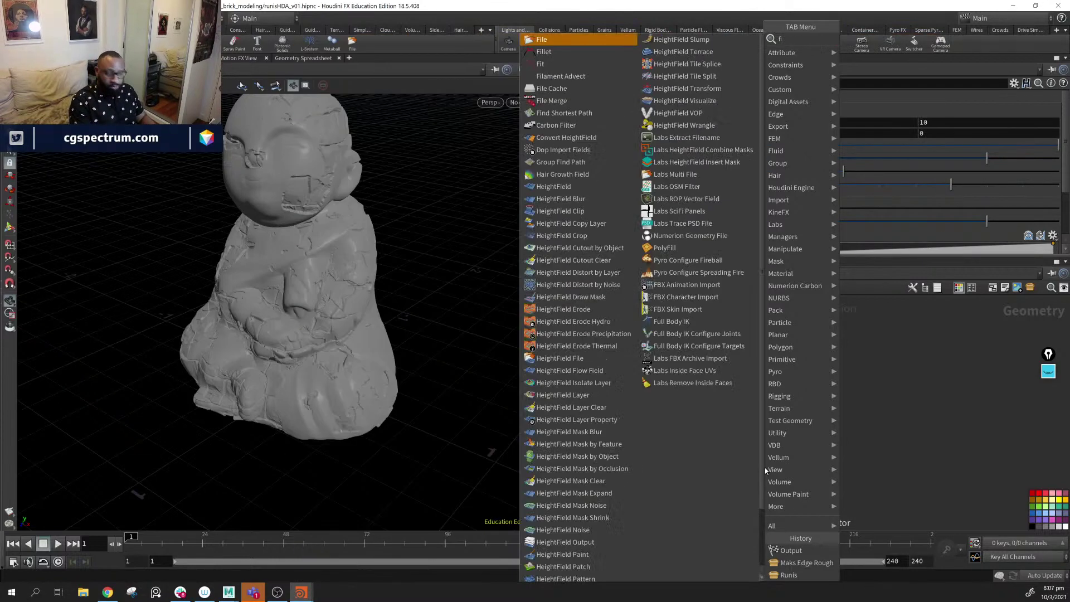
pyautogui.press('BackSpace')
pyautogui.write('fi')
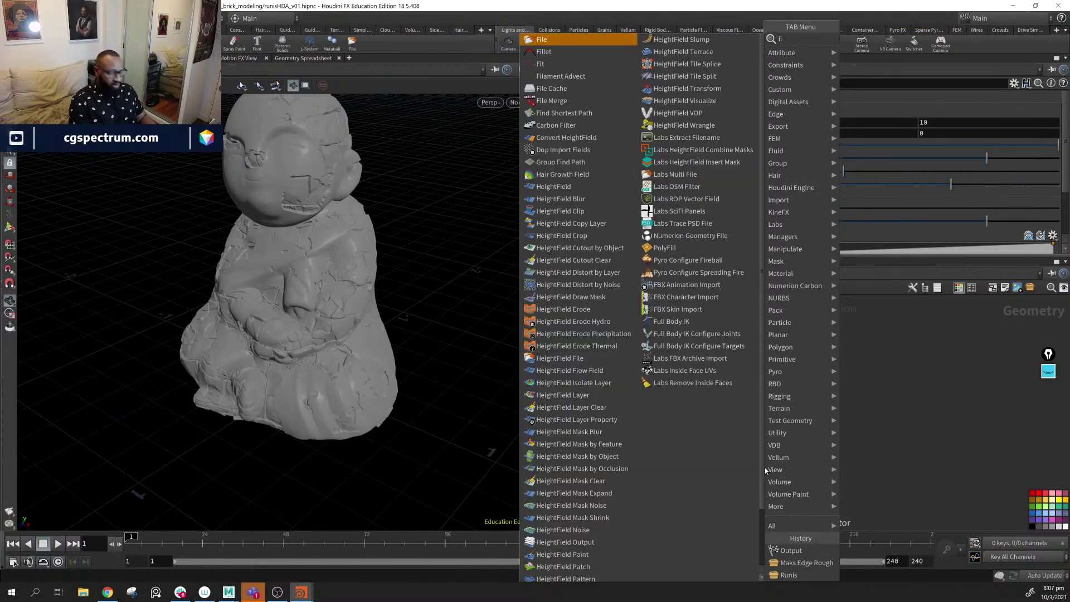
pyautogui.write('le')
pyautogui.press('Down')
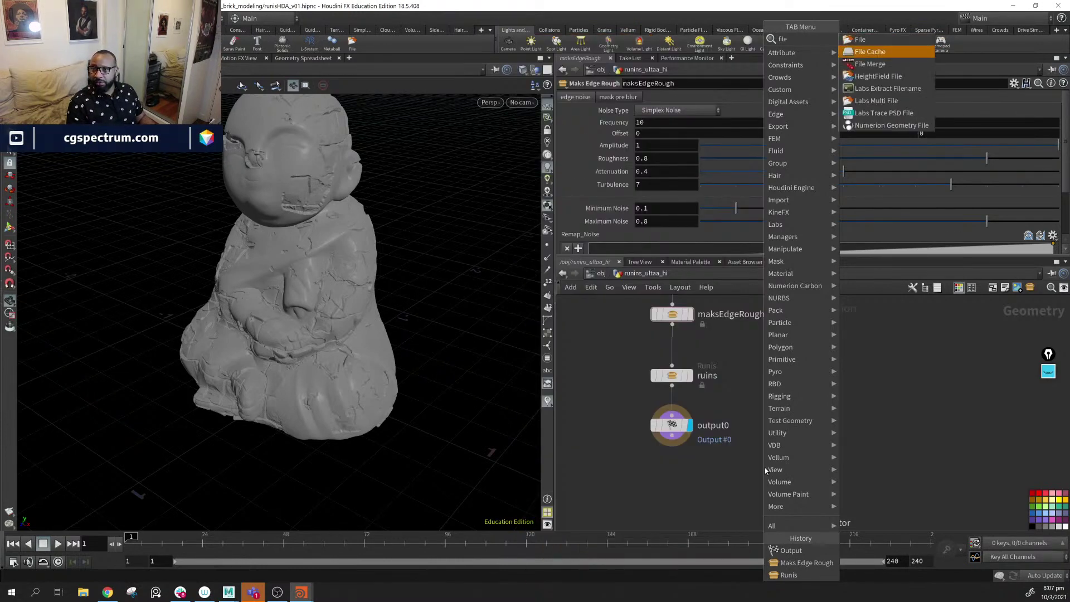
pyautogui.press('Return')
pyautogui.click(765, 467)
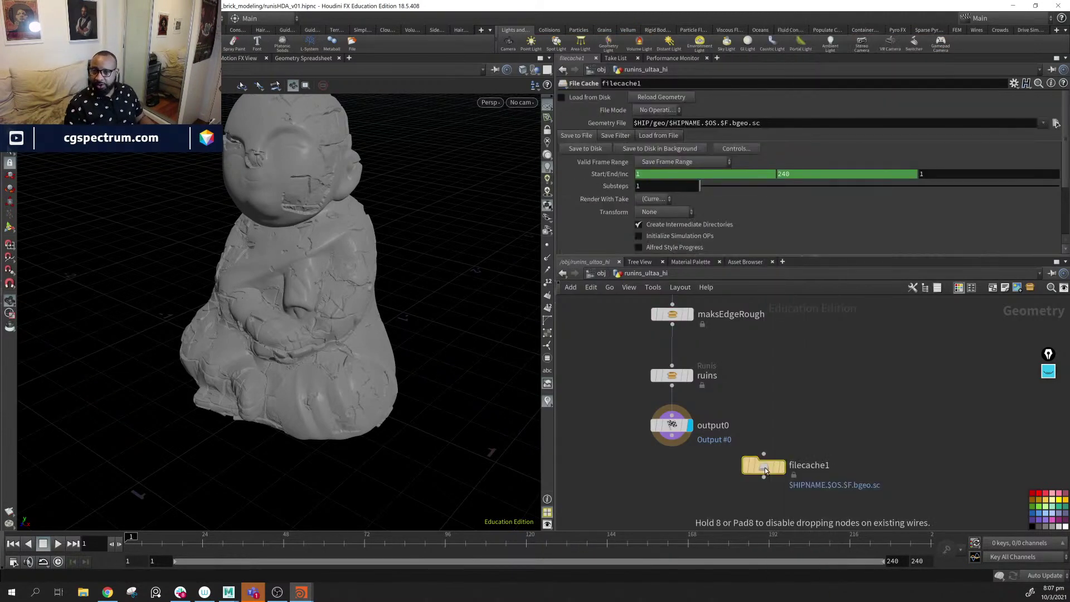
# - Move output0 down and insert filecache1 into the wire between ruins and output0
pyautogui.moveTo(765, 467); pyautogui.dragTo(754, 445)
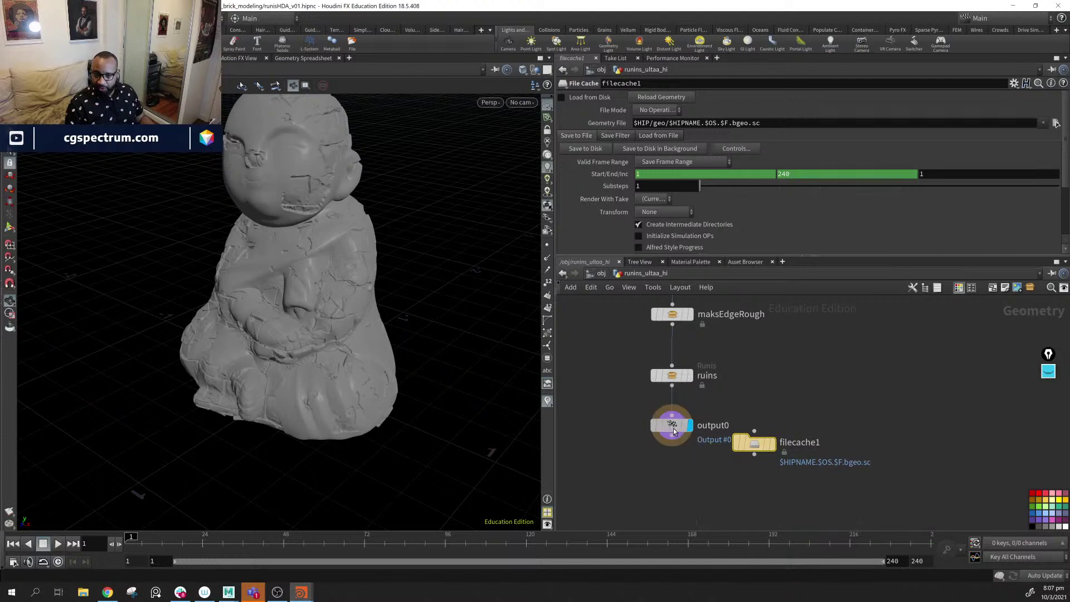
pyautogui.moveTo(673, 428); pyautogui.dragTo(672, 490)
pyautogui.moveTo(758, 446); pyautogui.dragTo(673, 429)
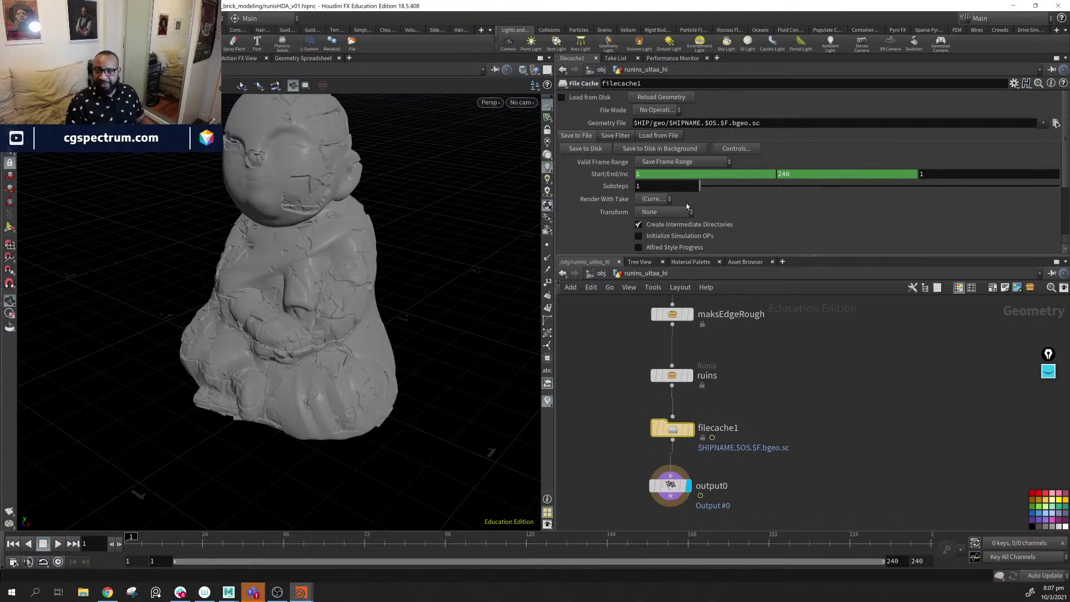
# - Replace the $HIPNAME part of filecache1's geometry file path with runins
pyautogui.click(701, 124)
pyautogui.press('BackSpace')
pyautogui.press('BackSpace')
pyautogui.press('BackSpace')
pyautogui.press('BackSpace')
pyautogui.press('BackSpace')
pyautogui.press('BackSpace')
pyautogui.press('BackSpace')
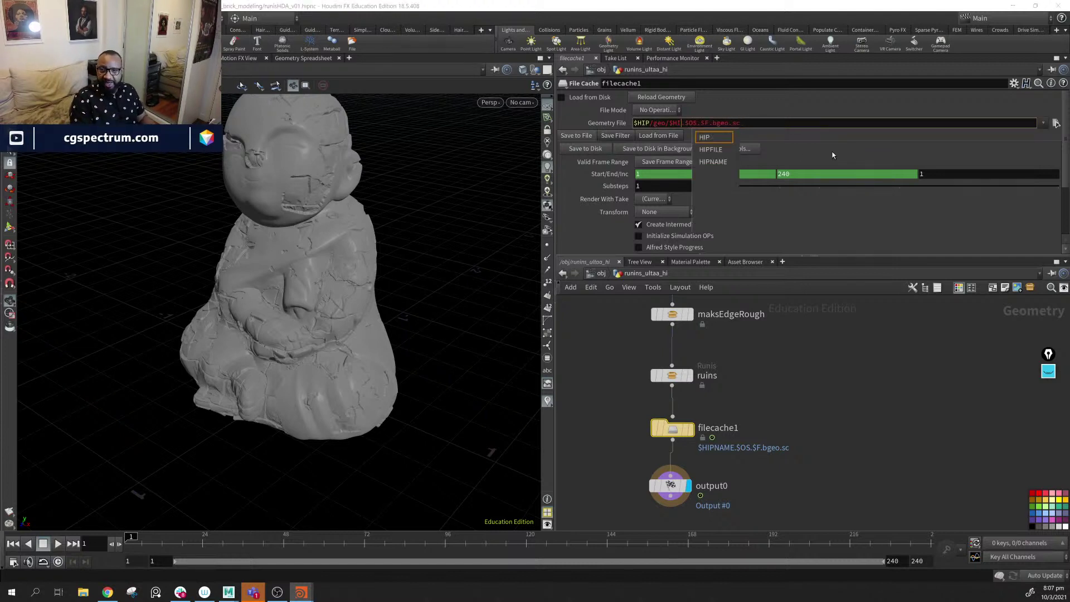
pyautogui.press('Escape')
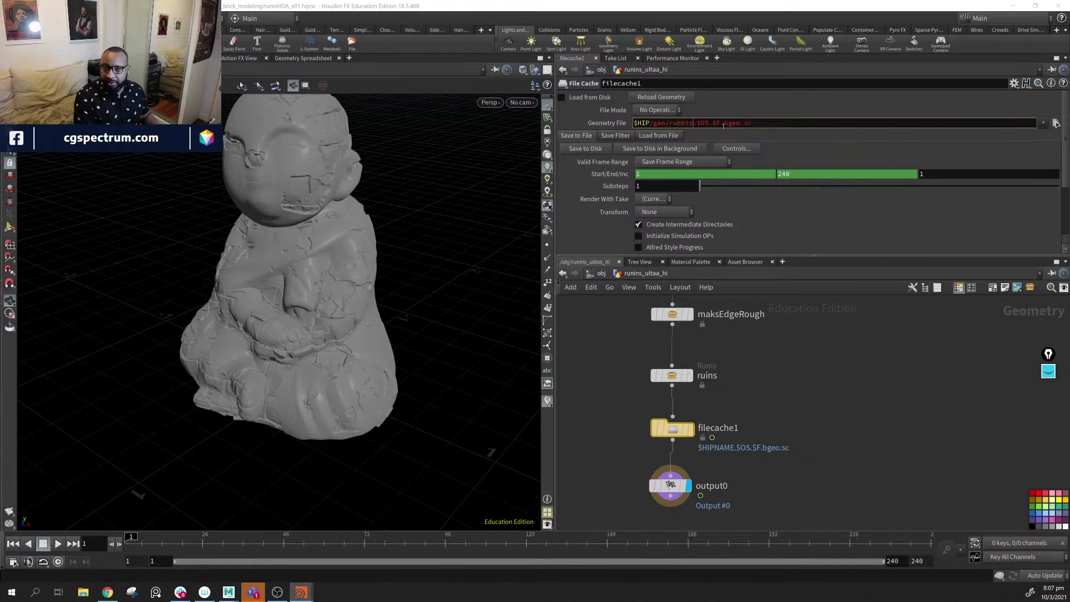
pyautogui.press('BackSpace')
pyautogui.press('BackSpace')
pyautogui.write('ins')
# - Remove $OS and $F from filecache1's geometry file path, leaving $HIP/geo/runins.bgeo.sc
pyautogui.press('Right')
pyautogui.press('Right')
pyautogui.press('Right')
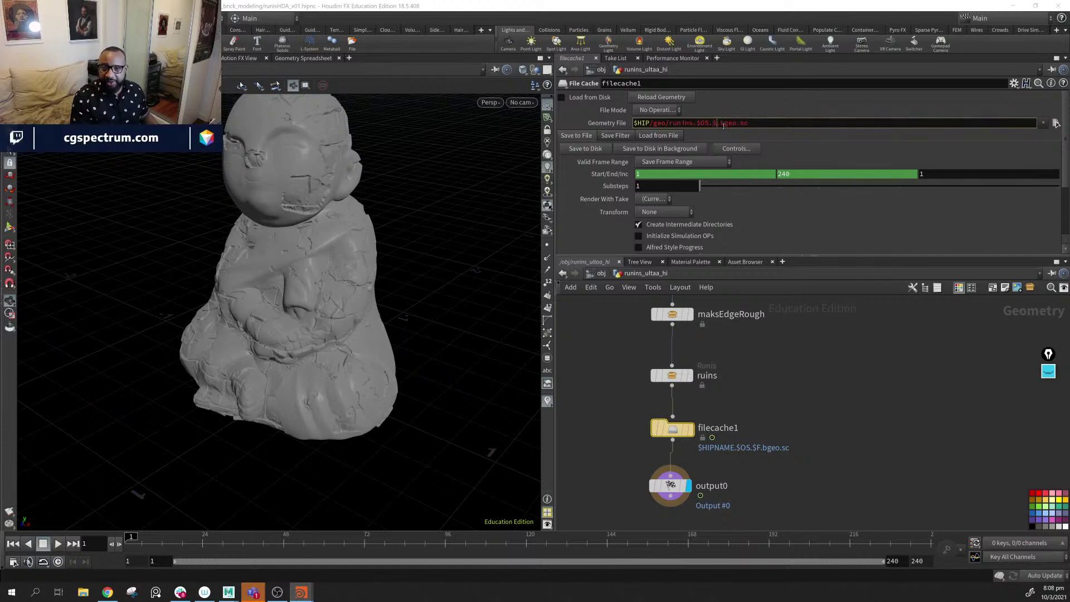
pyautogui.press('BackSpace')
pyautogui.press('BackSpace')
pyautogui.press('BackSpace')
pyautogui.press('BackSpace')
pyautogui.press('BackSpace')
pyautogui.press('BackSpace')
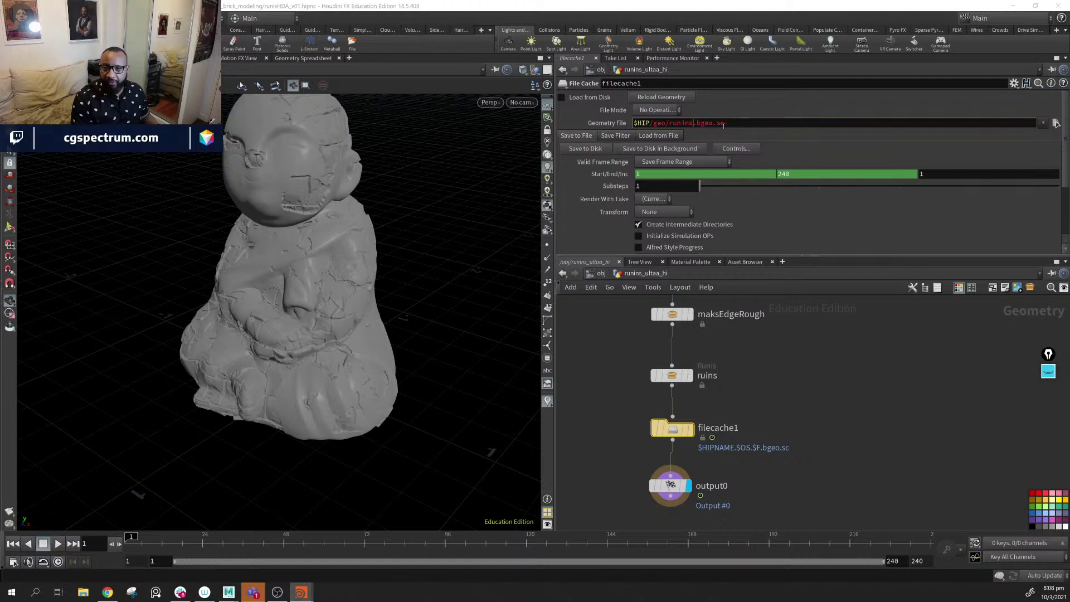
# - Set filecache1's valid frame range to Save Current Frame and save the geometry to disk
pyautogui.click(683, 162)
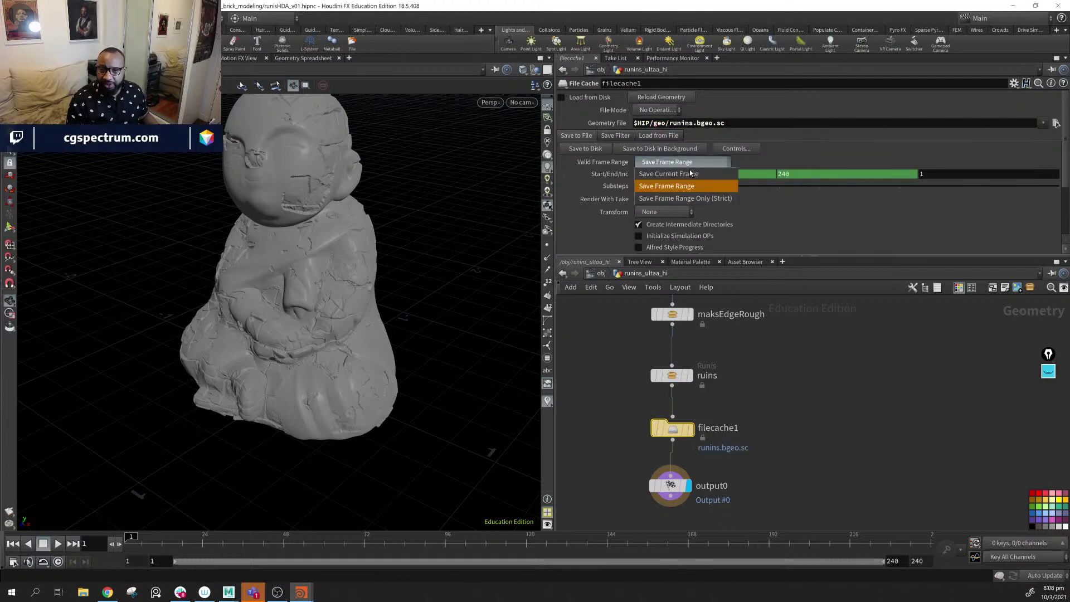
pyautogui.click(690, 173)
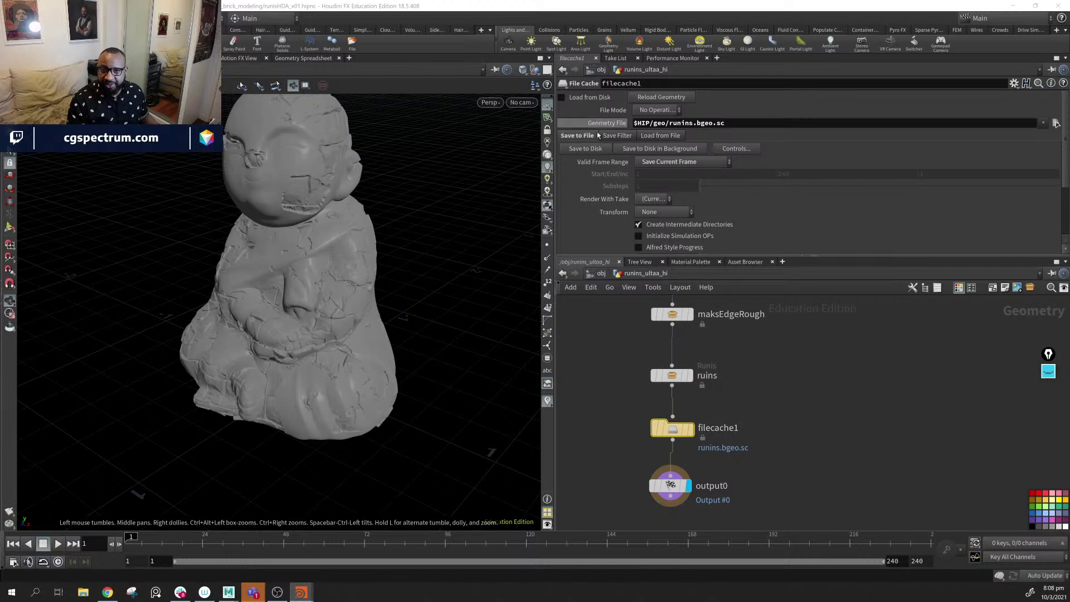
pyautogui.click(591, 151)
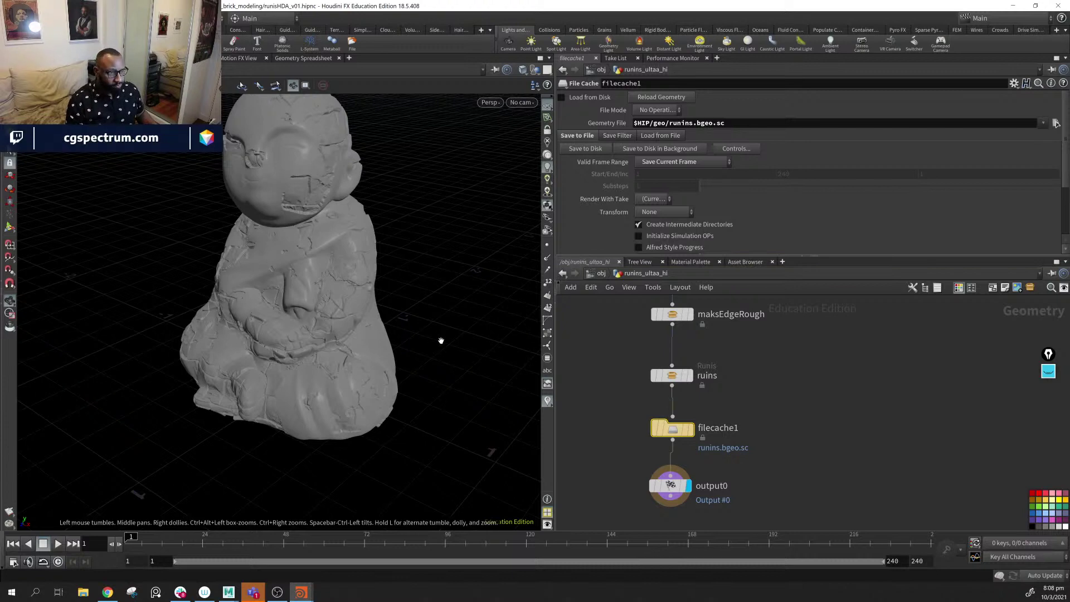
# - Make filecache1 load its geometry from disk
pyautogui.moveTo(431, 315); pyautogui.dragTo(390, 351)
pyautogui.click(561, 98)
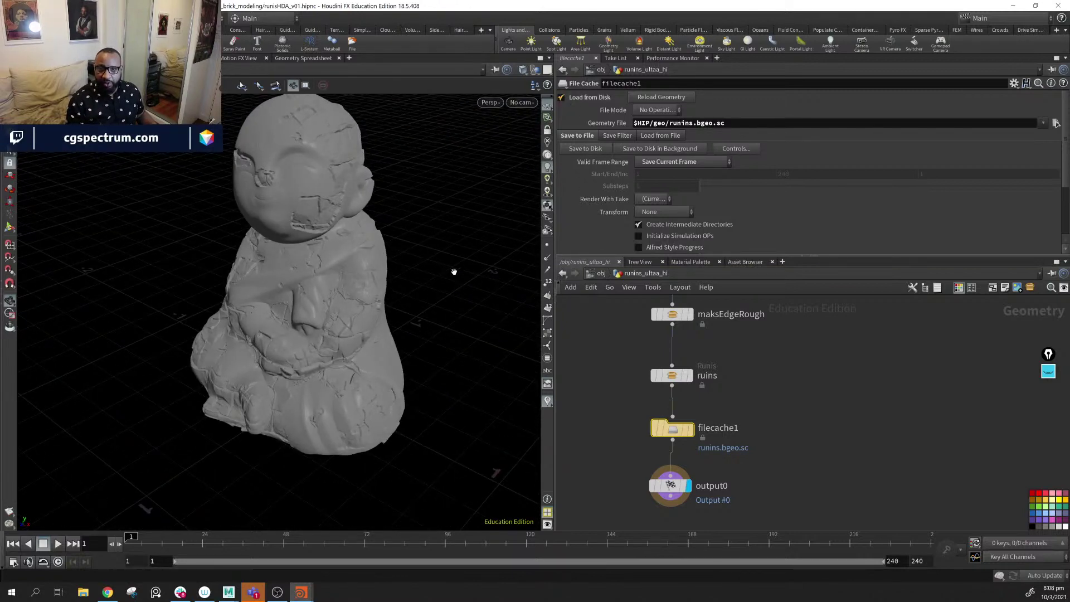
# - Examine the cached Buddha from several angles and review the node chain and the cache file path
pyautogui.moveTo(432, 258); pyautogui.dragTo(463, 312)
pyautogui.moveTo(814, 395); pyautogui.dragTo(800, 443, button='middle')
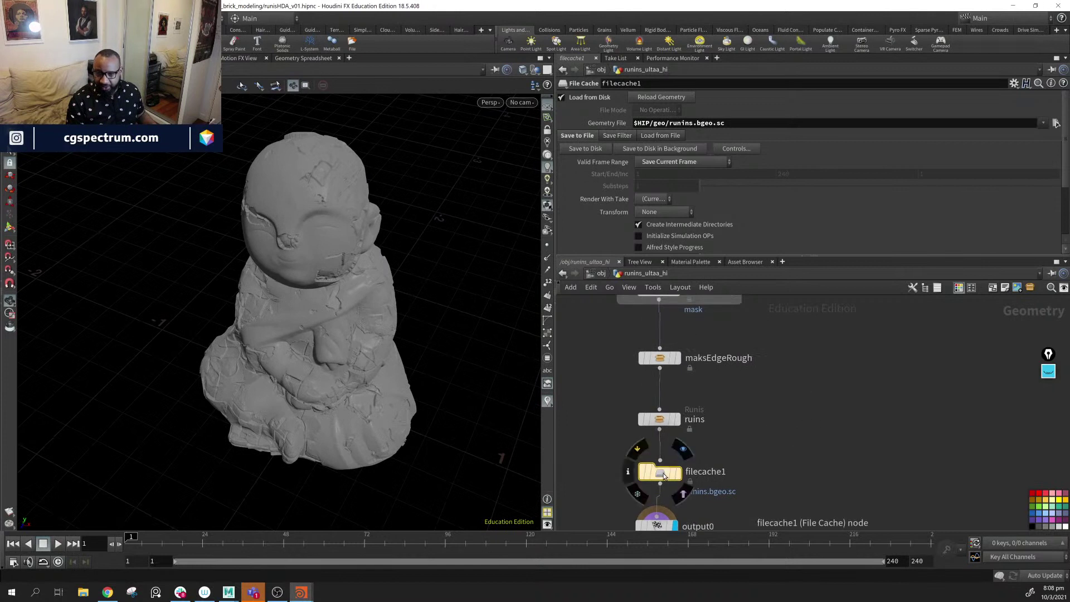
pyautogui.scroll(-3, 725, 463)
pyautogui.scroll(-4, 771, 455)
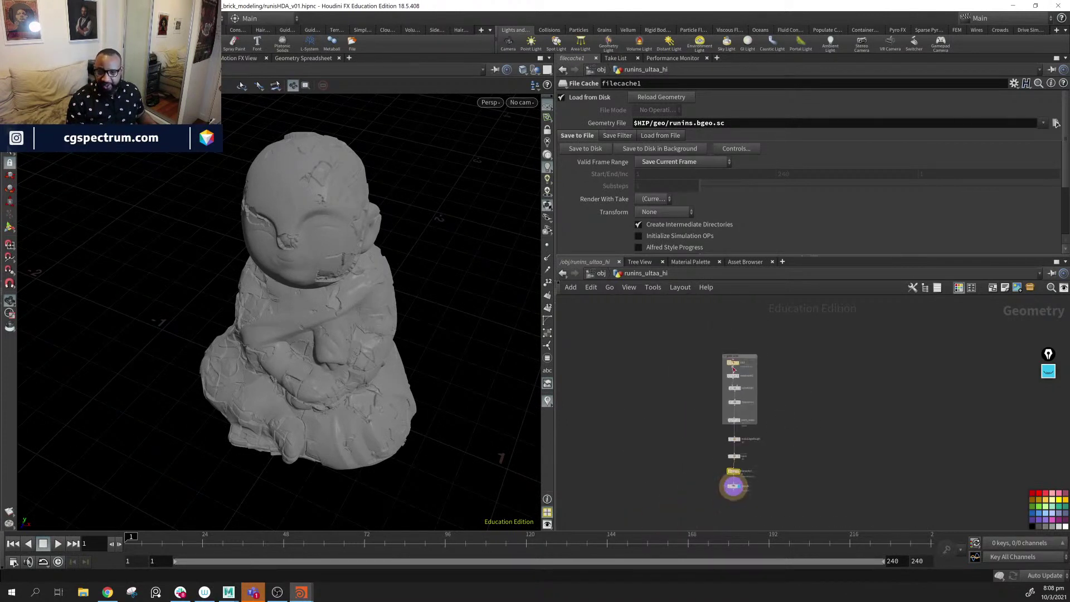
pyautogui.scroll(5, 767, 375)
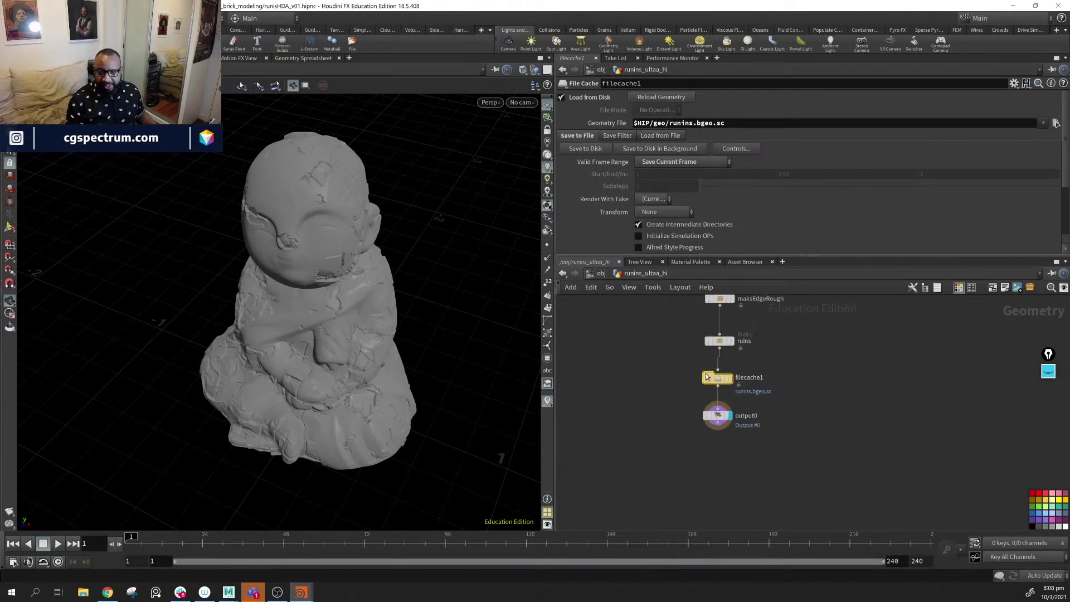
pyautogui.moveTo(396, 376); pyautogui.dragTo(313, 291)
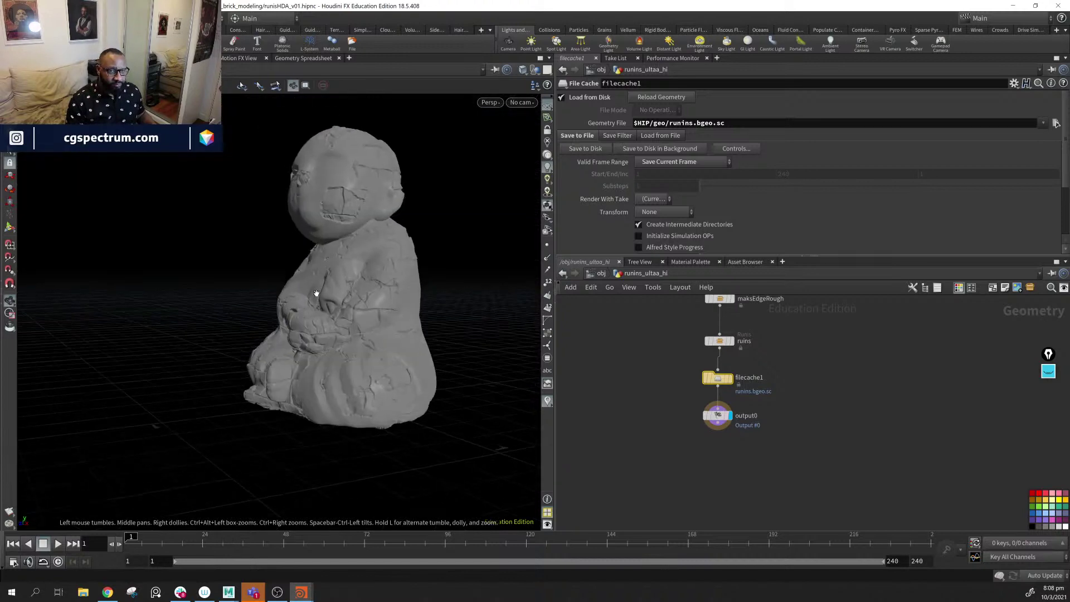
pyautogui.scroll(3, 413, 335)
pyautogui.moveTo(418, 305); pyautogui.dragTo(528, 282)
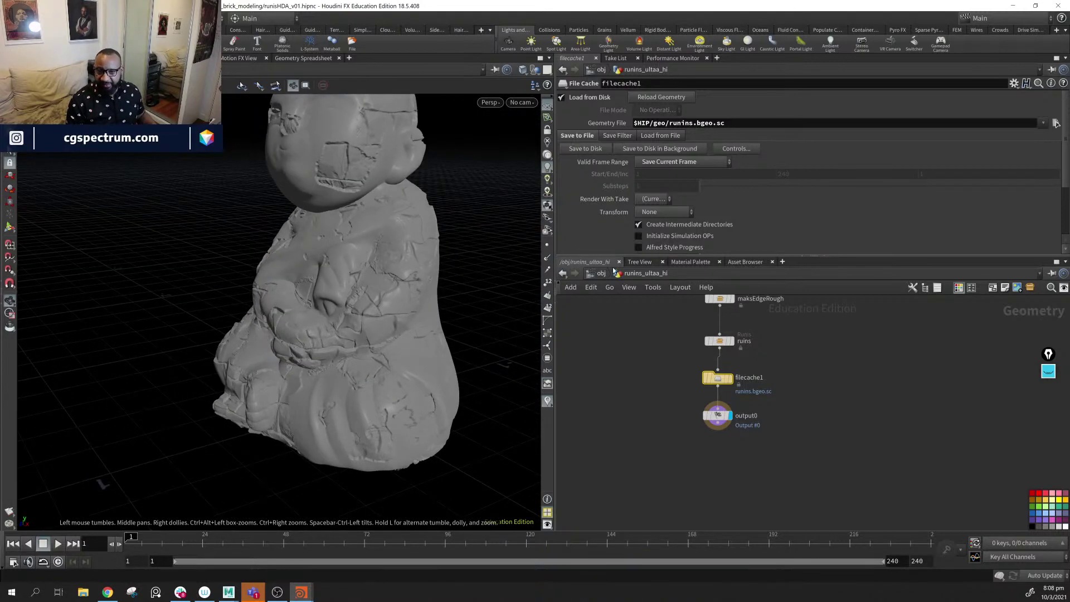
pyautogui.moveTo(654, 342); pyautogui.dragTo(583, 445, button='middle')
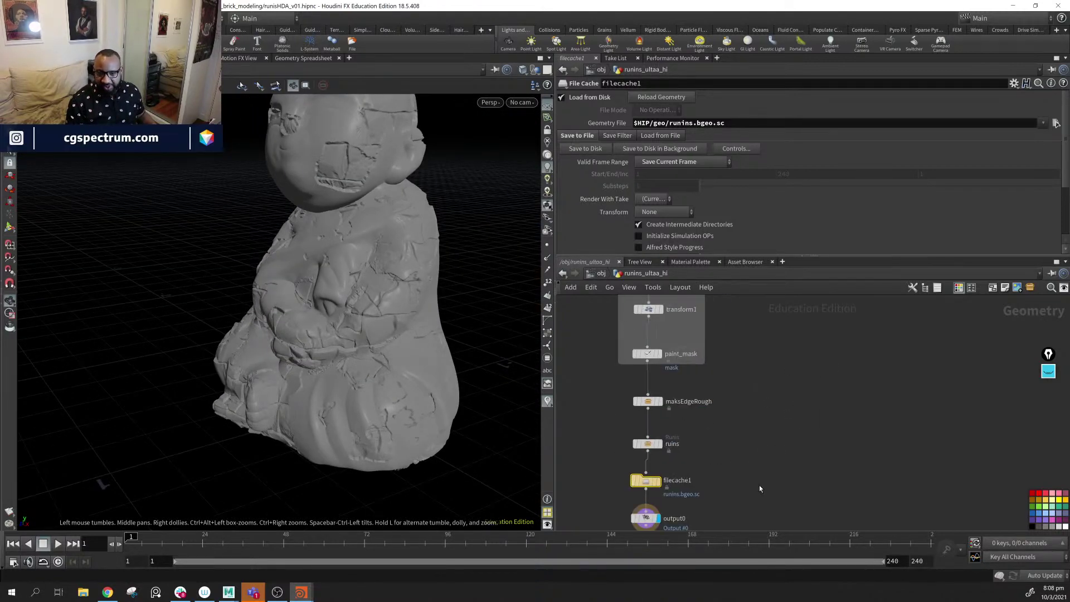
pyautogui.moveTo(760, 488); pyautogui.dragTo(800, 433, button='middle')
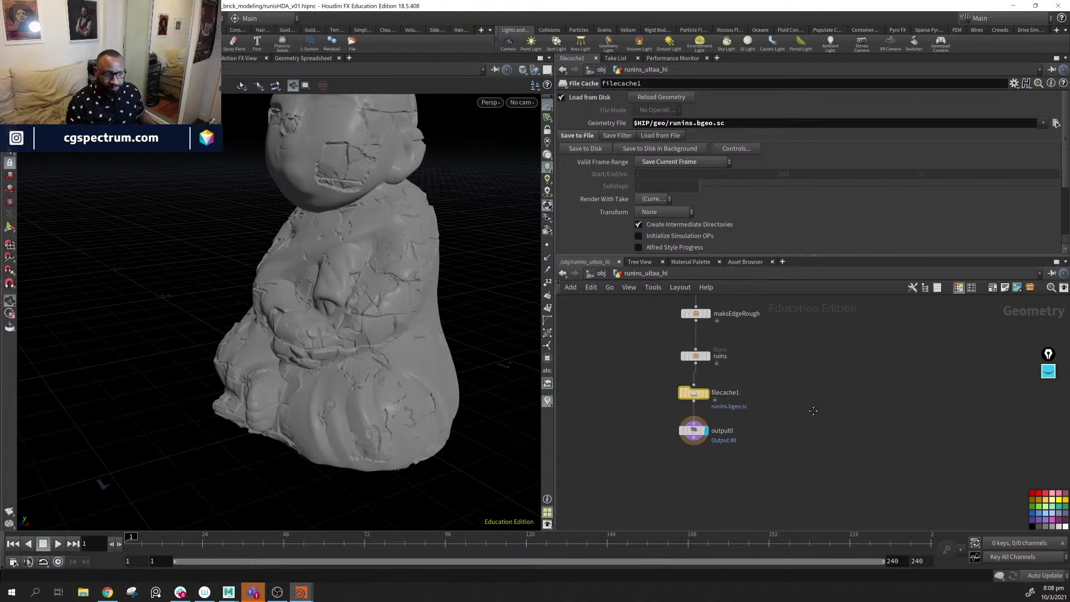
pyautogui.moveTo(740, 407); pyautogui.dragTo(701, 398, button='middle')
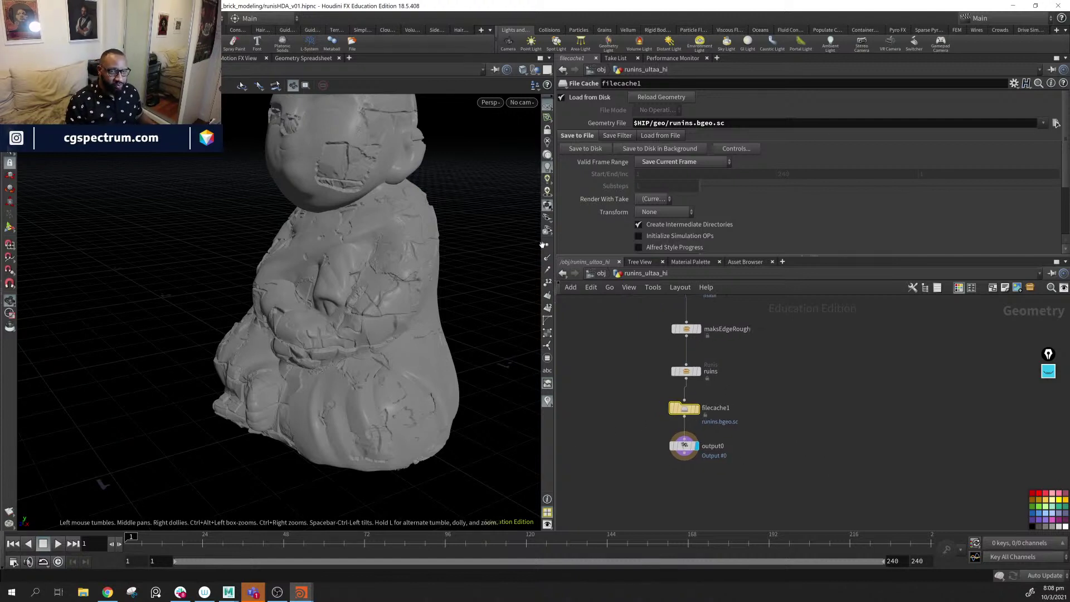
pyautogui.moveTo(633, 122); pyautogui.dragTo(726, 123)
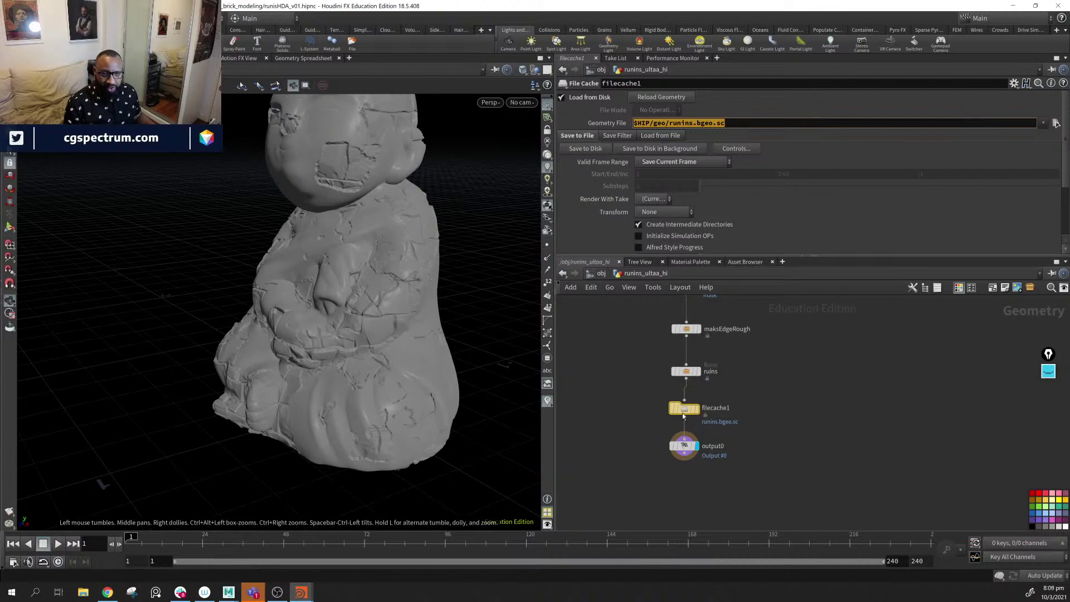
pyautogui.moveTo(356, 290); pyautogui.dragTo(389, 284)
pyautogui.moveTo(388, 329); pyautogui.dragTo(423, 357)
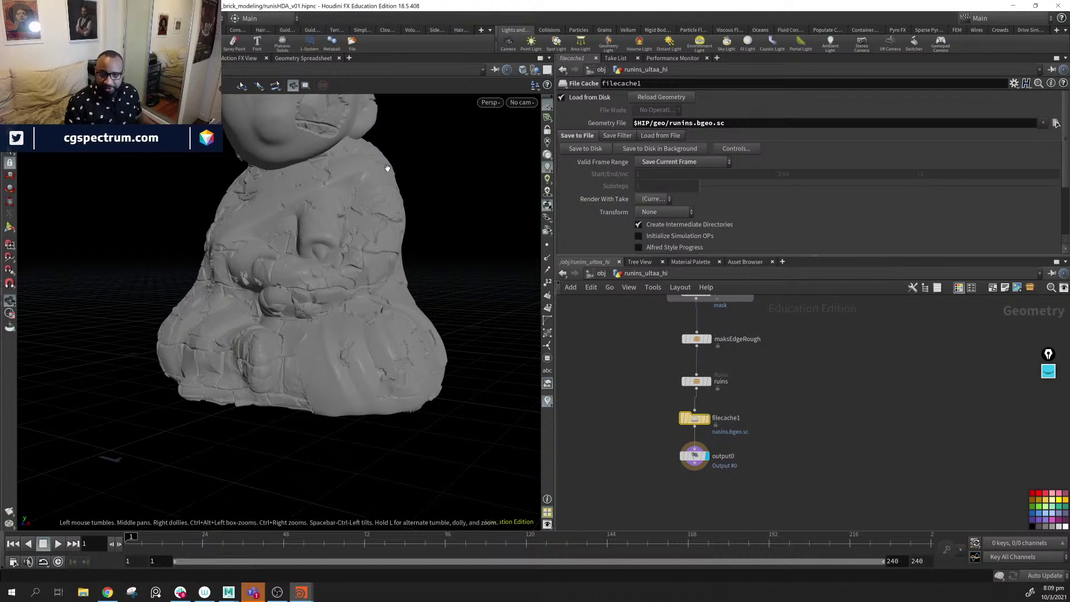
pyautogui.moveTo(390, 267); pyautogui.dragTo(424, 223)
# - Return to the object level and add a Geometry object below runins_ultaa_hi
pyautogui.click(600, 274)
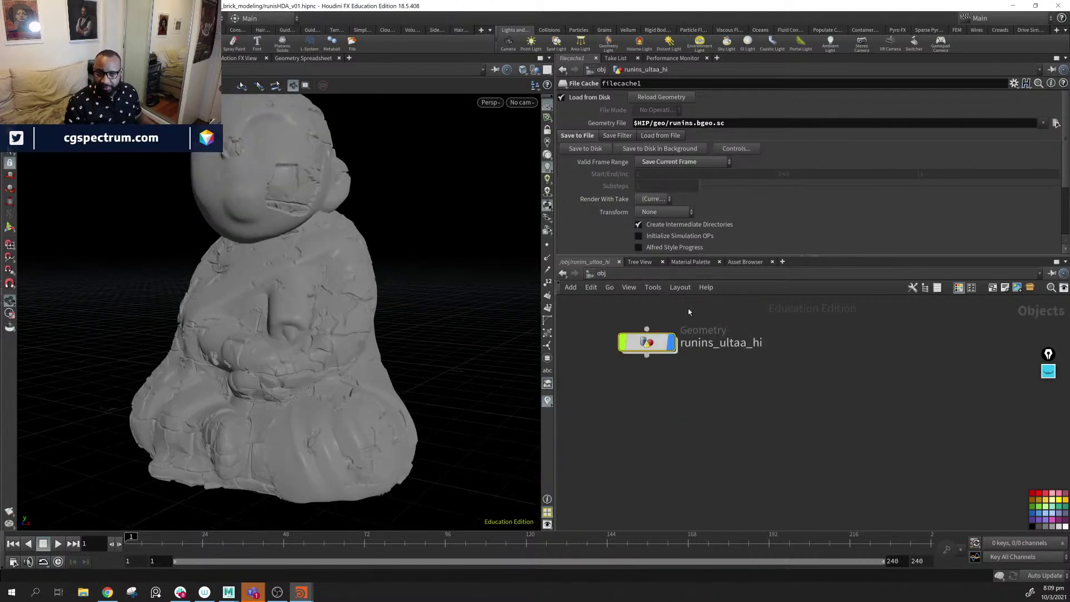
pyautogui.click(670, 385)
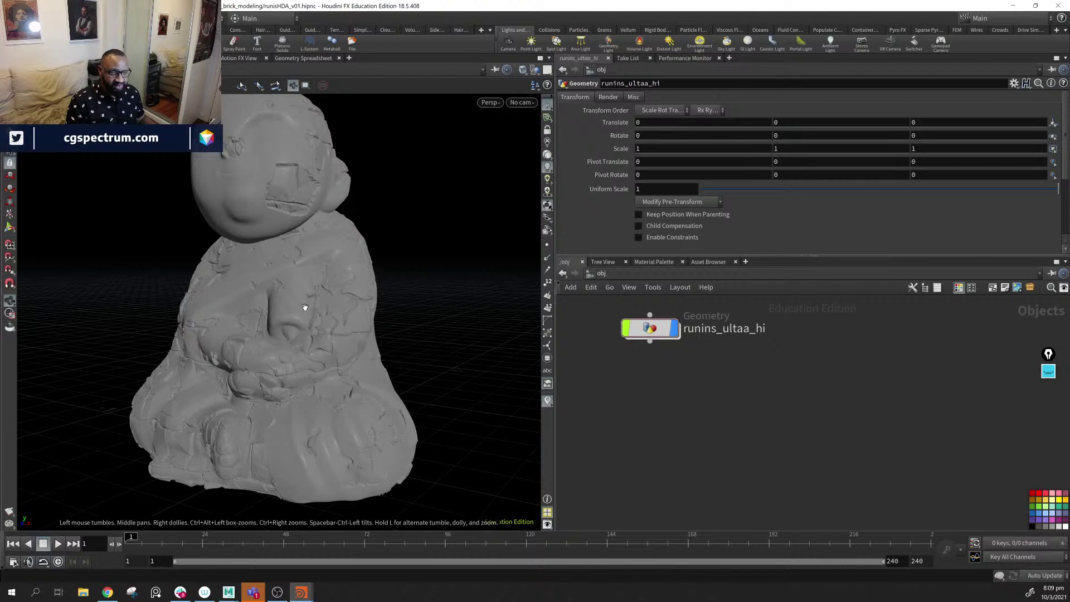
pyautogui.press('Tab')
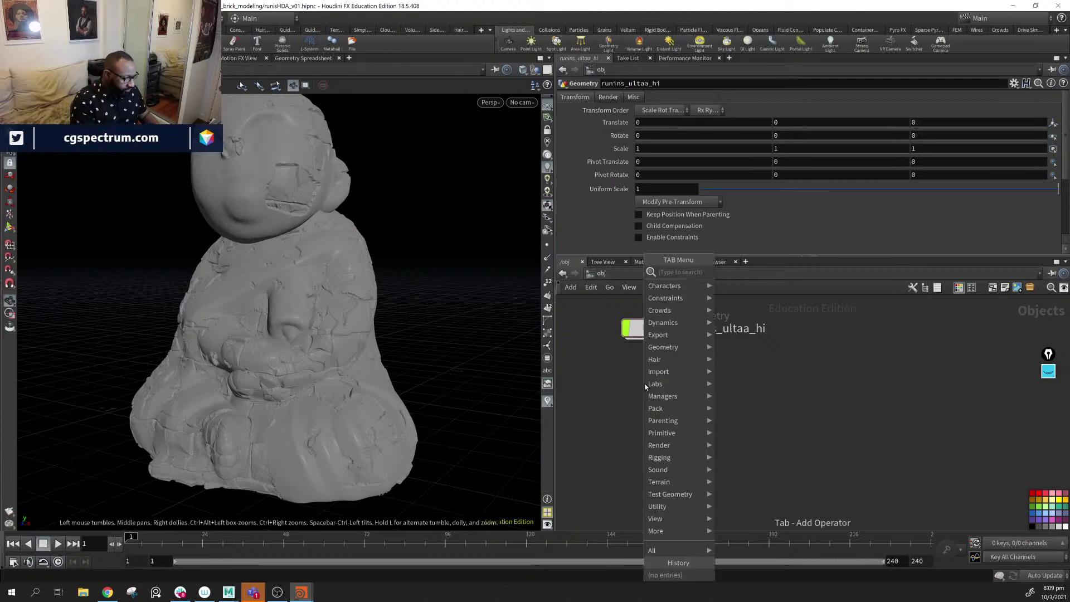
pyautogui.write('geo')
pyautogui.press('Return')
pyautogui.click(645, 385)
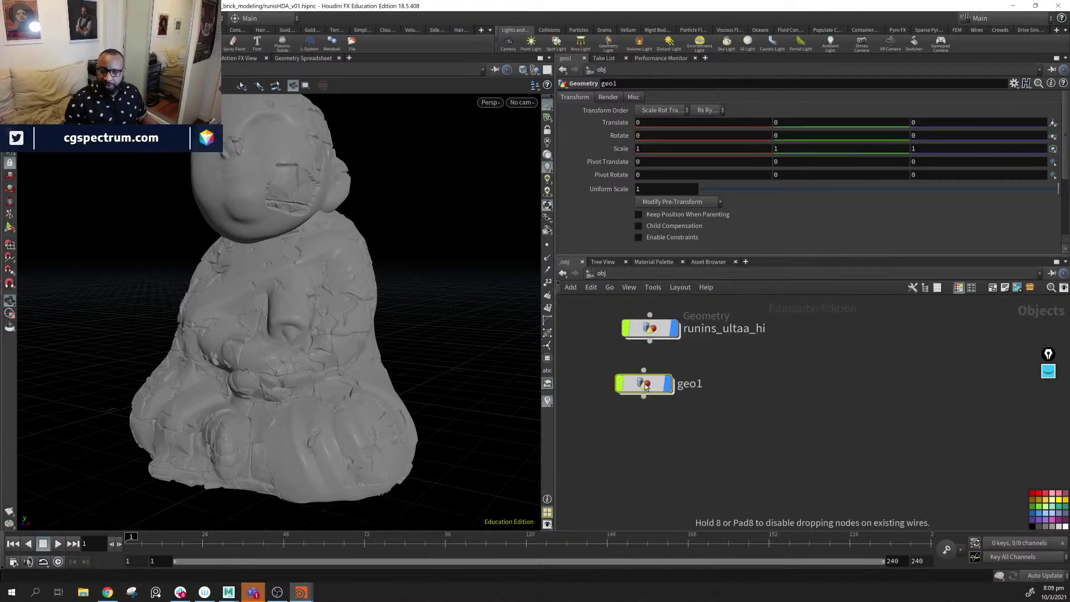
# - Rename geo1 as grunins_deimated, using the name copied from runins_ultaa_hi as its base
pyautogui.doubleClick(742, 329)
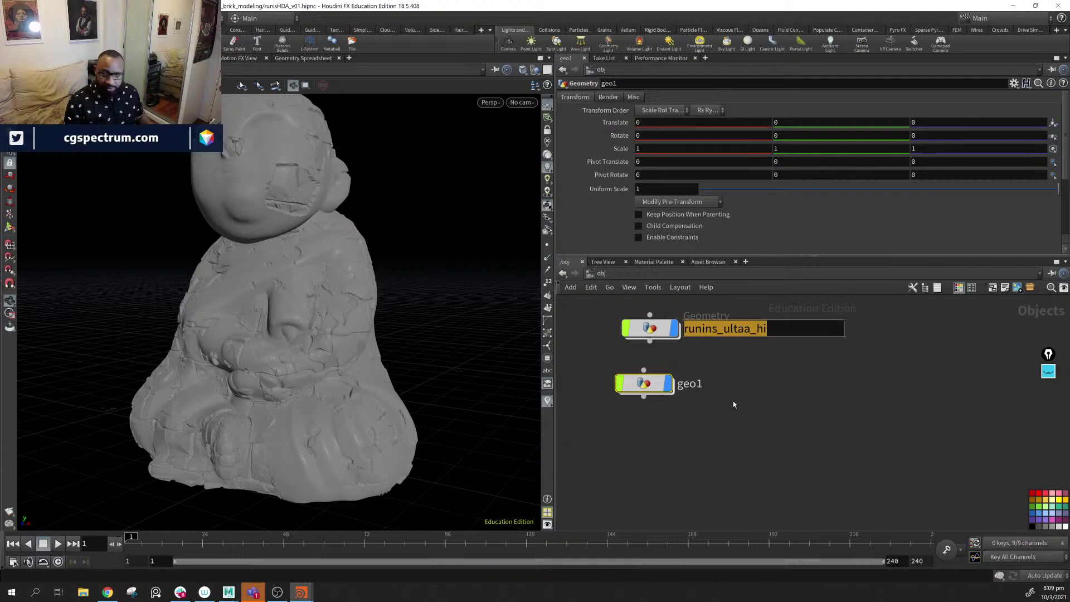
pyautogui.hotkey('ctrl', 'c')
pyautogui.doubleClick(681, 383)
pyautogui.hotkey('ctrl', 'v')
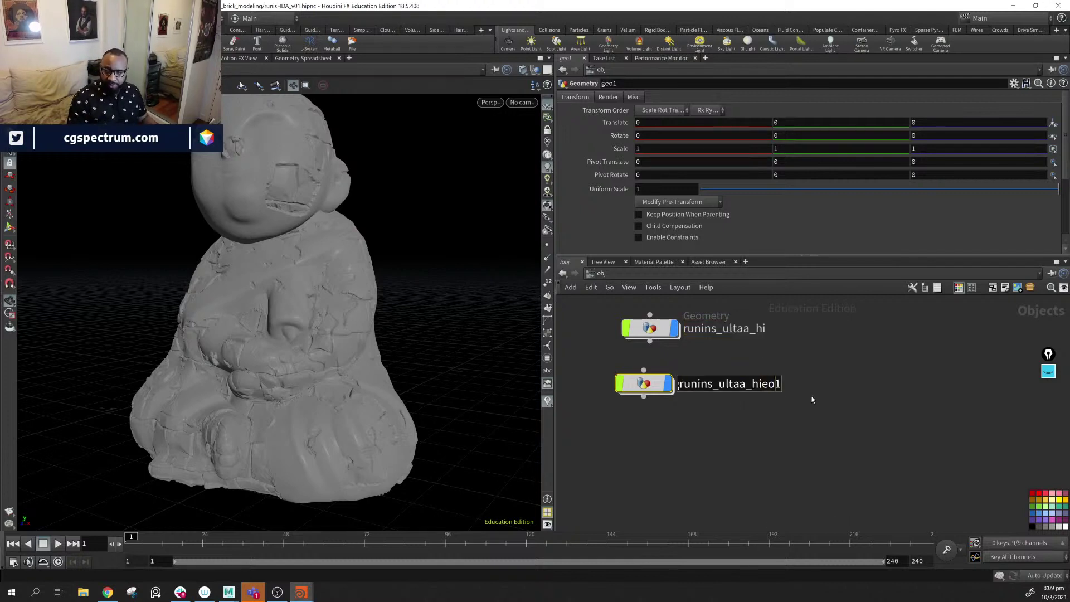
pyautogui.press('BackSpace')
pyautogui.press('BackSpace')
pyautogui.press('BackSpace')
pyautogui.press('BackSpace')
pyautogui.press('BackSpace')
pyautogui.press('BackSpace')
pyautogui.press('BackSpace')
pyautogui.press('BackSpace')
pyautogui.press('BackSpace')
pyautogui.press('BackSpace')
pyautogui.press('BackSpace')
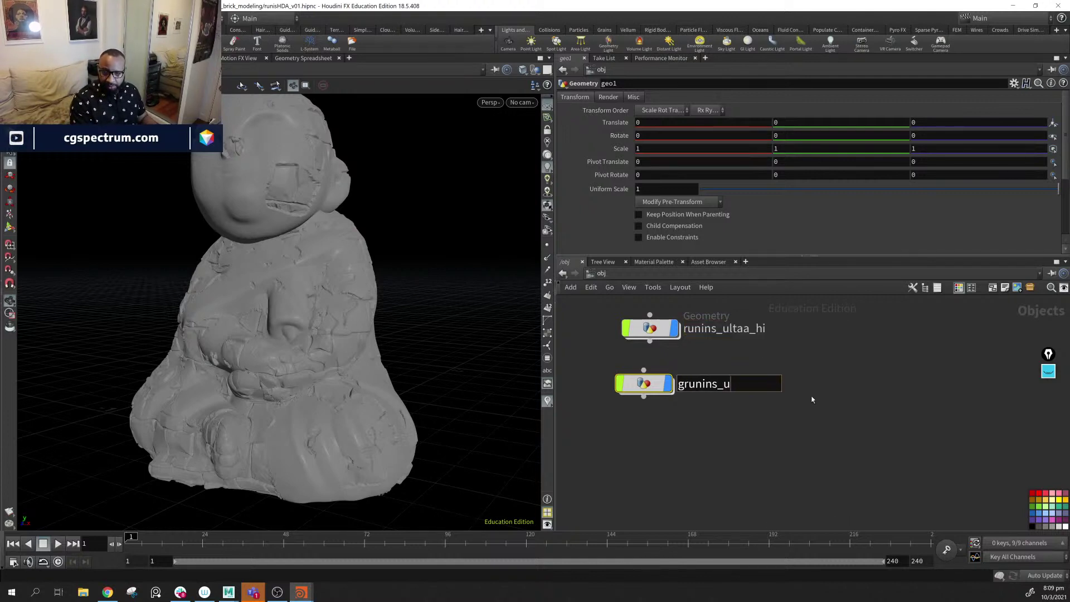
pyautogui.write('de')
pyautogui.write('cim')
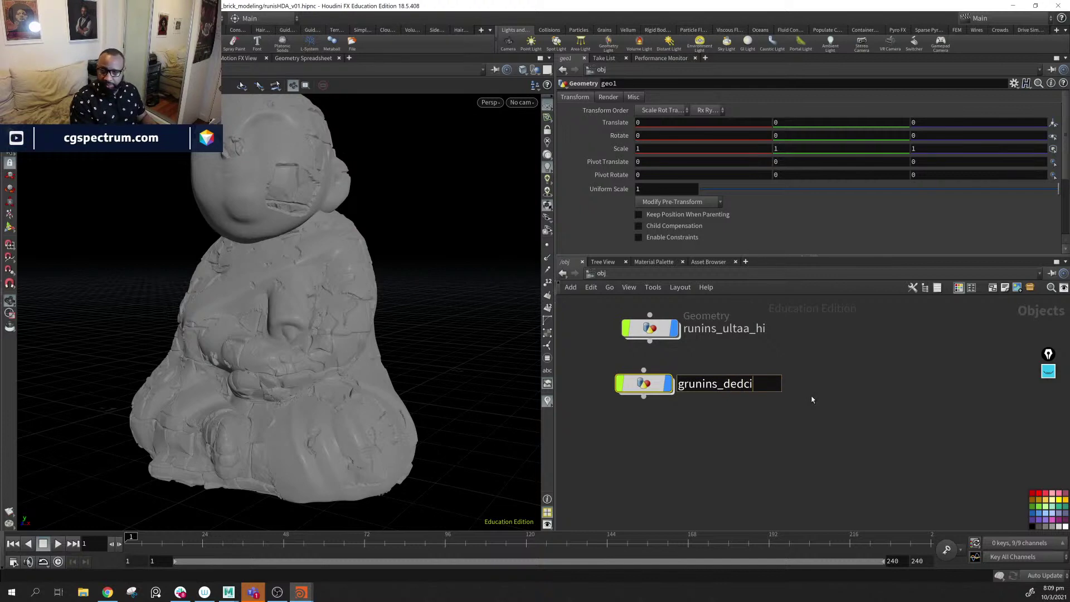
pyautogui.press('BackSpace')
pyautogui.press('BackSpace')
pyautogui.press('BackSpace')
pyautogui.write('imated')
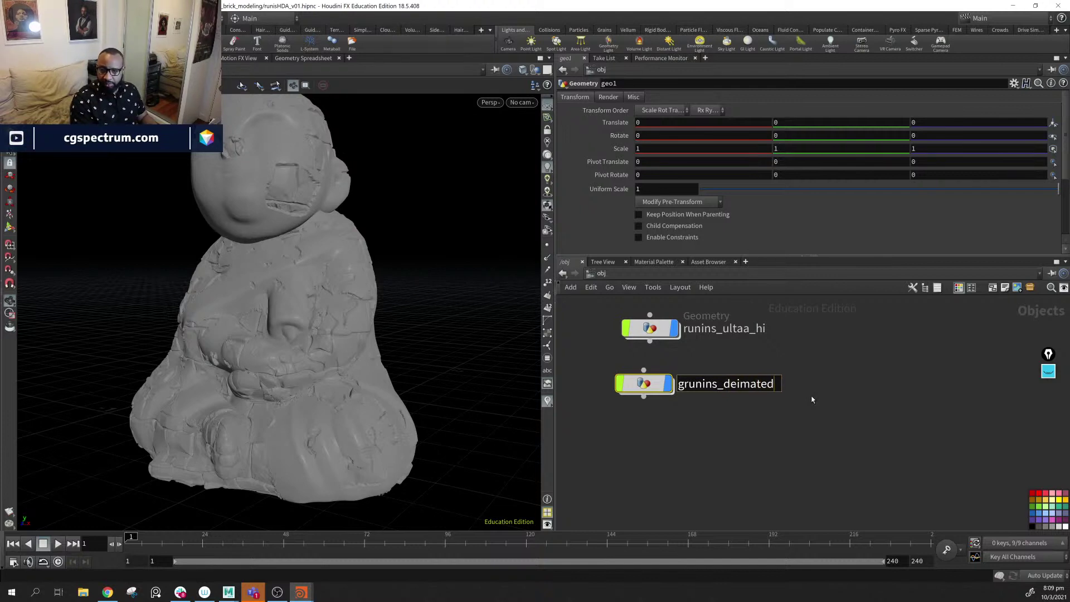
pyautogui.press('Return')
# - Remove the stray leading g so the new object is named runins_deimated
pyautogui.doubleClick(753, 397)
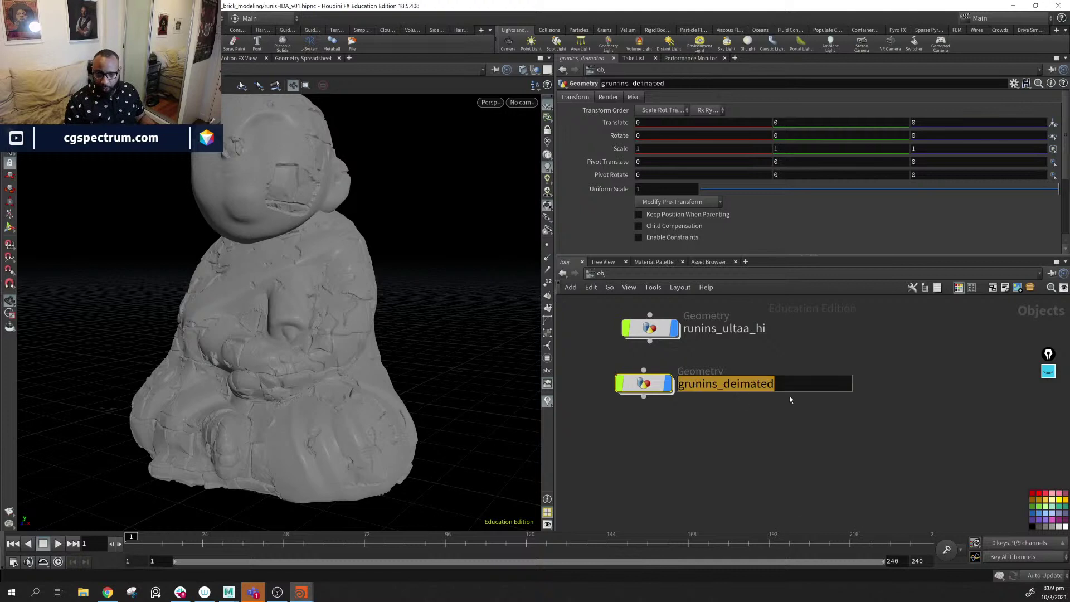
pyautogui.press('Right')
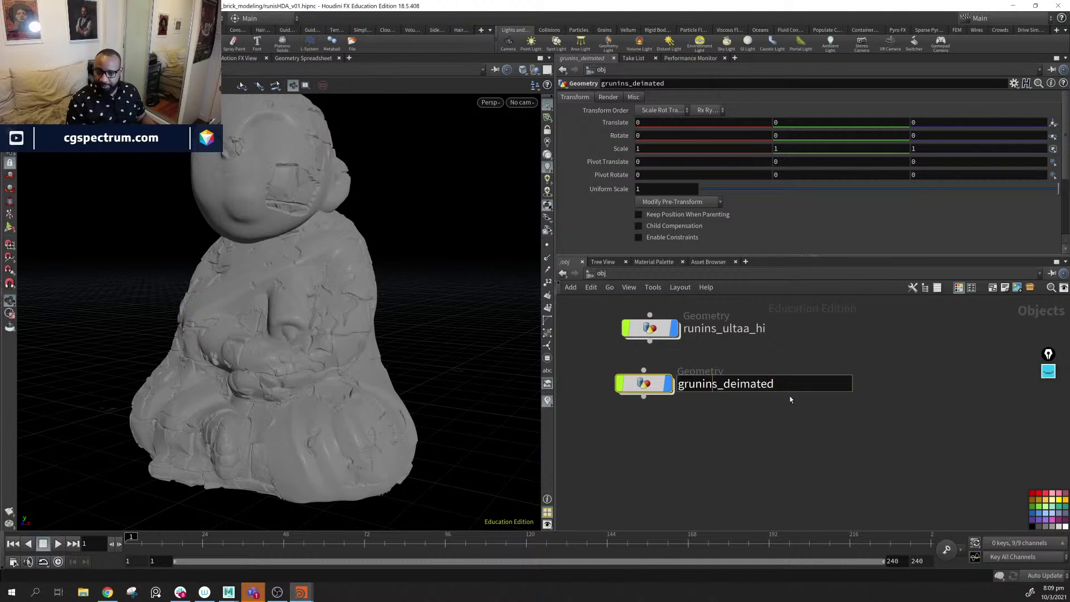
pyautogui.press('Left')
pyautogui.press('Left')
pyautogui.press('Left')
pyautogui.press('Left')
pyautogui.press('Left')
pyautogui.press('Left')
pyautogui.press('BackSpace')
pyautogui.press('Return')
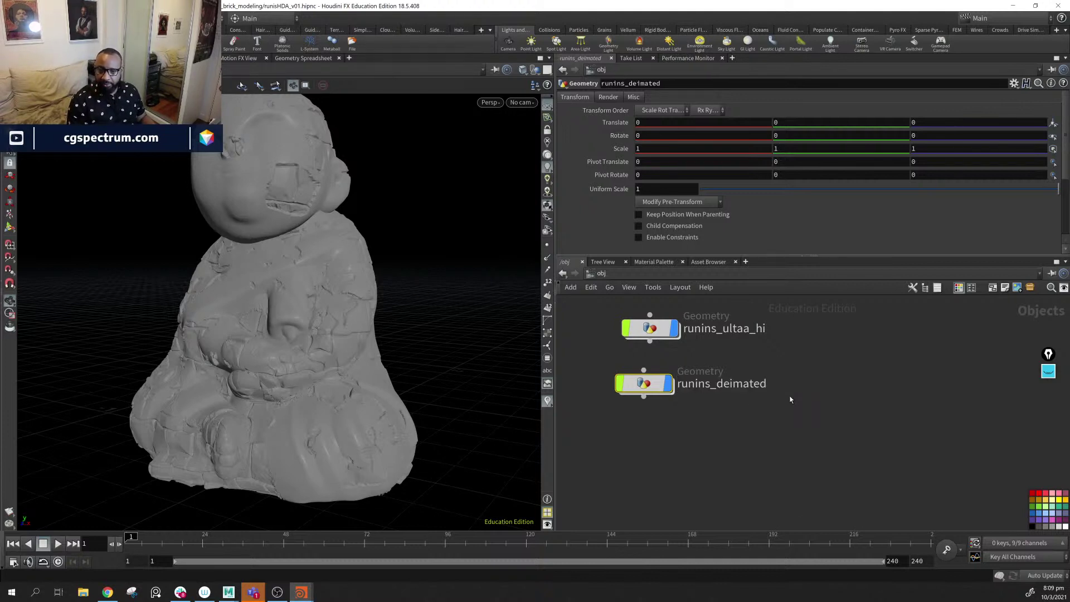
# - Go inside runins_deimated and add an Object Merge node
pyautogui.doubleClick(638, 388)
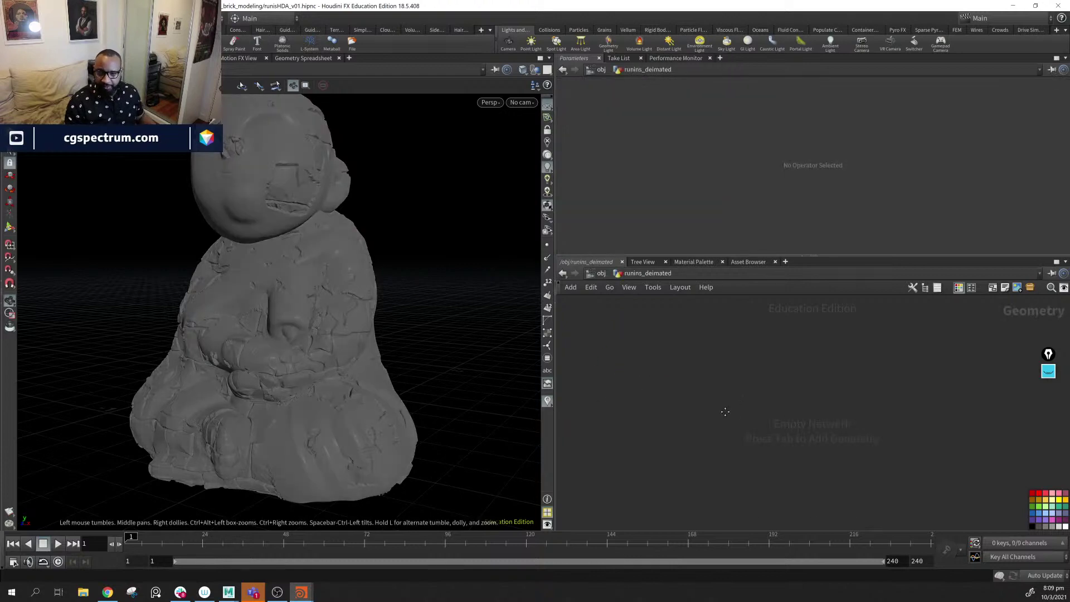
pyautogui.press('Tab')
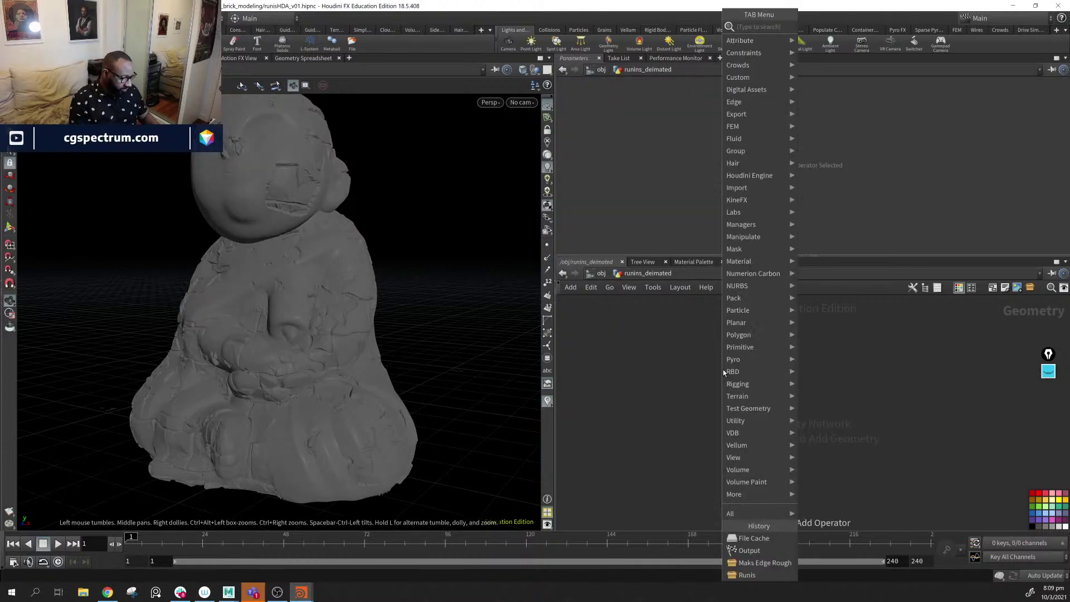
pyautogui.write('object')
pyautogui.press('Return')
pyautogui.click(722, 370)
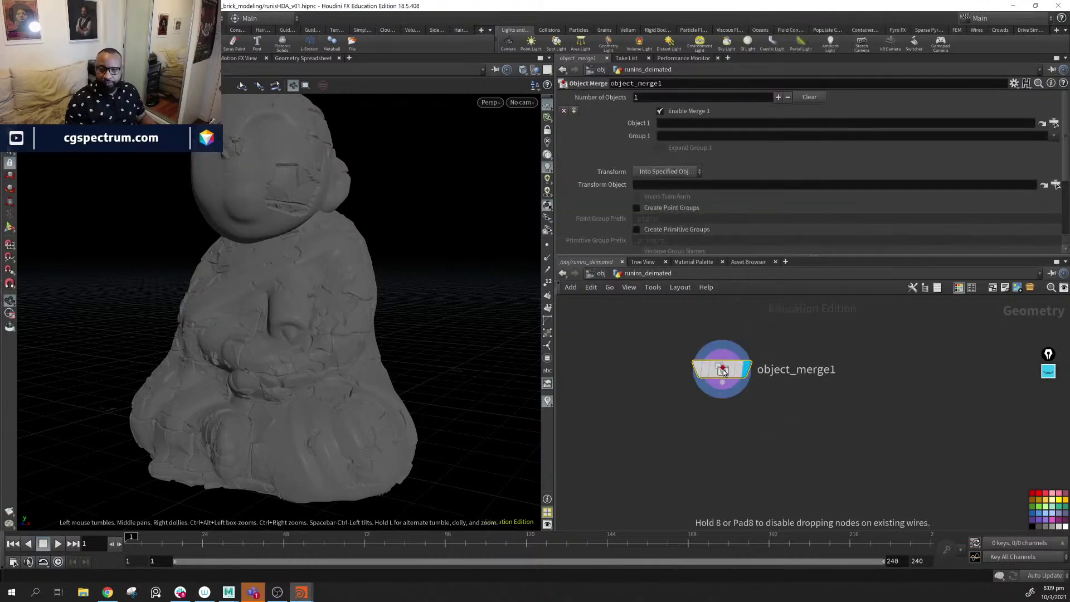
# - Set object_merge1's Object 1 to /obj/runins_ultaa_hi and place the node higher in the network
pyautogui.click(1054, 123)
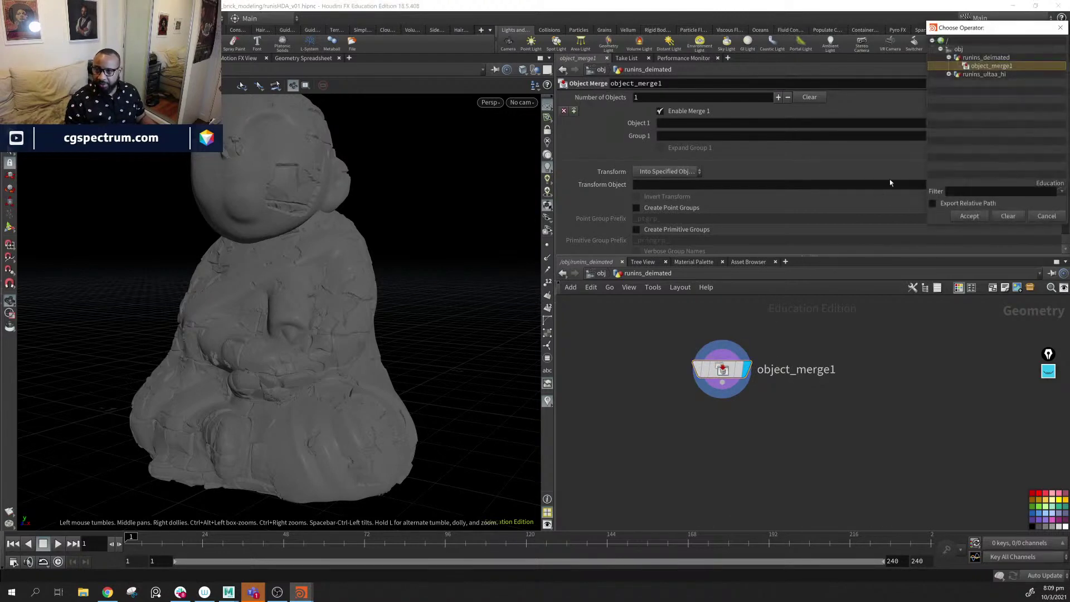
pyautogui.click(991, 77)
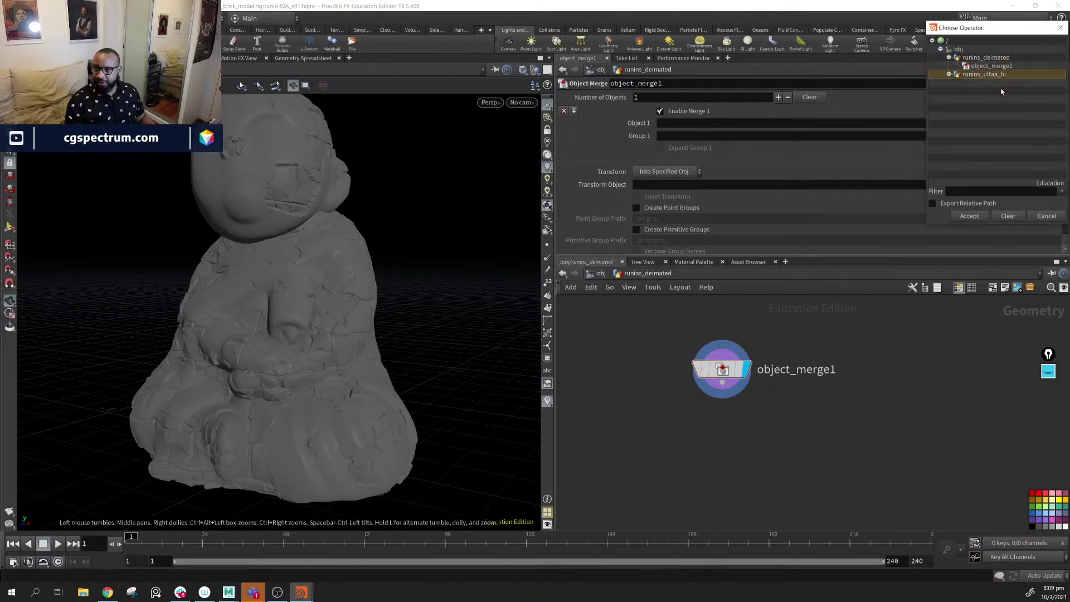
pyautogui.click(970, 215)
pyautogui.moveTo(739, 371); pyautogui.dragTo(692, 334)
# - Add a PolyReduce node below object_merge1
pyautogui.moveTo(730, 361)
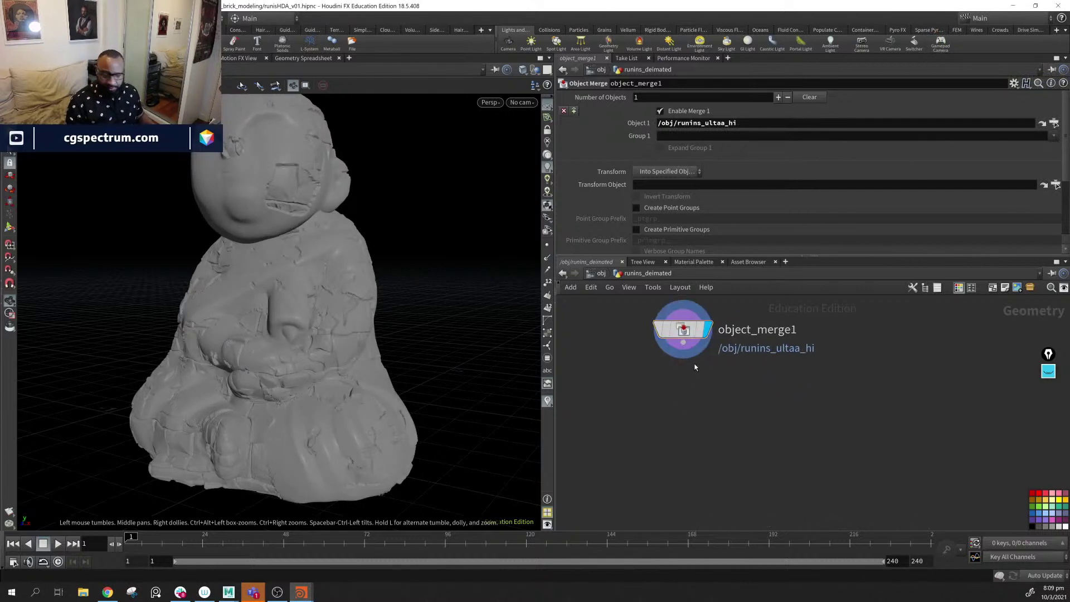
pyautogui.press('Tab')
pyautogui.write('poly')
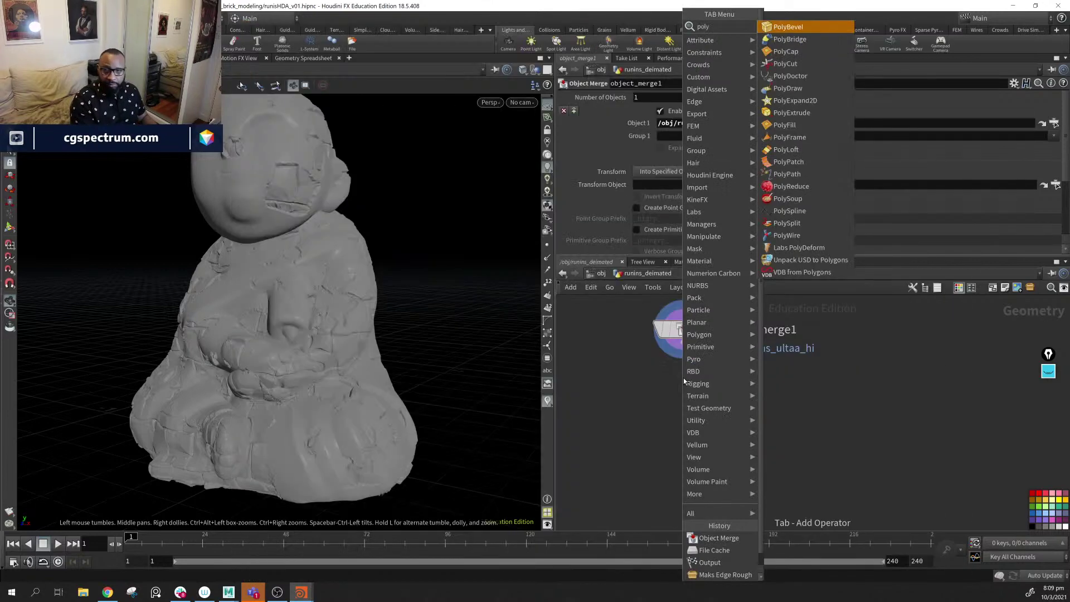
pyautogui.press('Down')
pyautogui.press('Down')
pyautogui.press('Down')
pyautogui.press('Down')
pyautogui.press('Down')
pyautogui.press('Down')
pyautogui.press('Down')
pyautogui.press('Down')
pyautogui.press('Down')
pyautogui.press('Down')
pyautogui.press('Down')
pyautogui.press('Down')
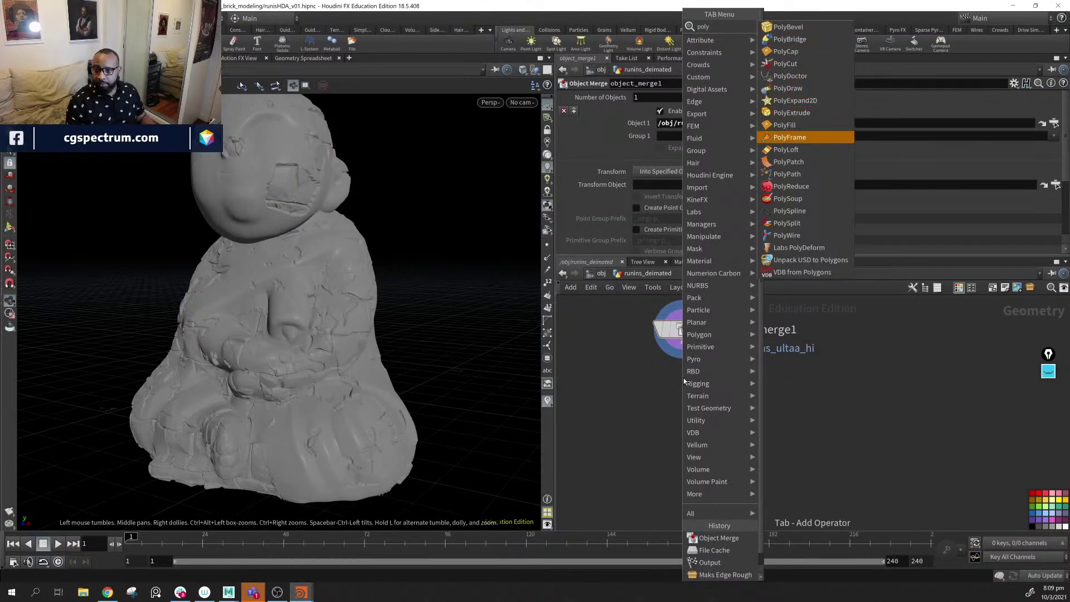
pyautogui.press('Down')
pyautogui.press('Return')
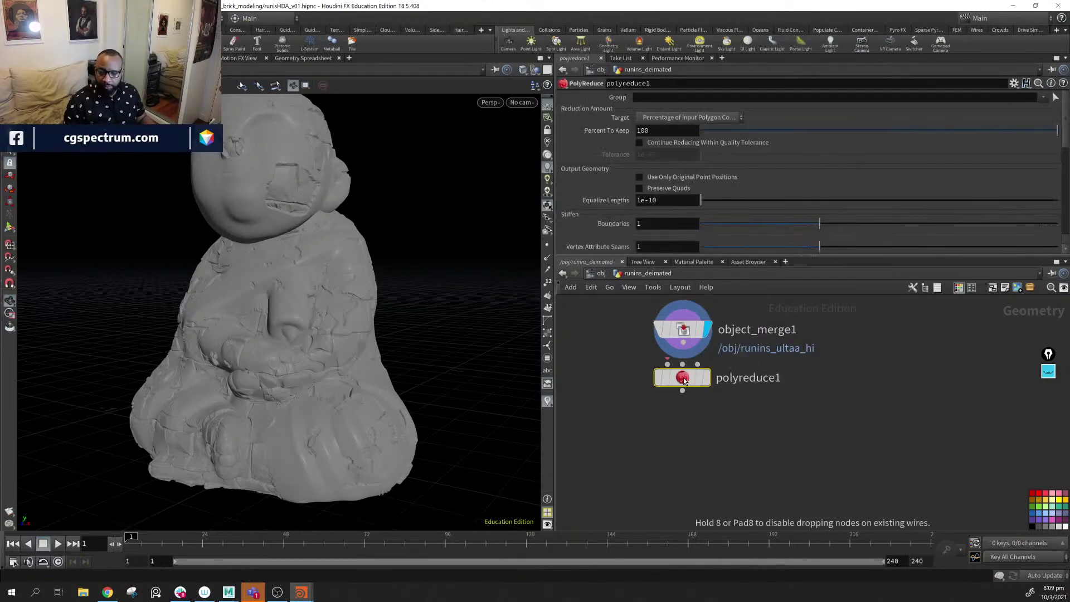
pyautogui.click(746, 442)
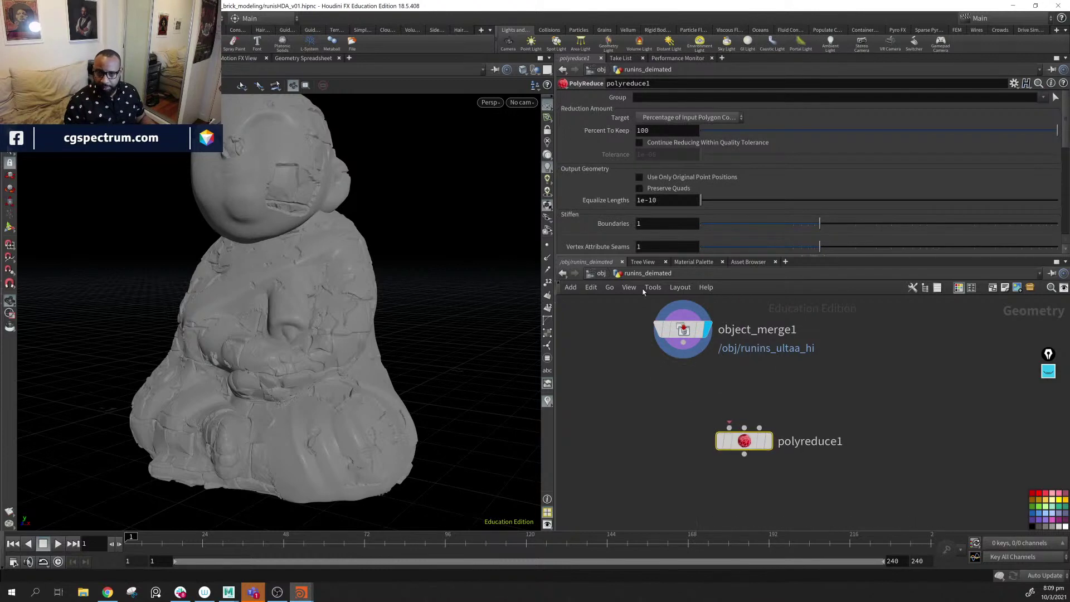
# - Set polyreduce1's Percent To Keep to 1, then connect object_merge1 to its first input and display the result
pyautogui.click(662, 131)
pyautogui.moveTo(742, 142)
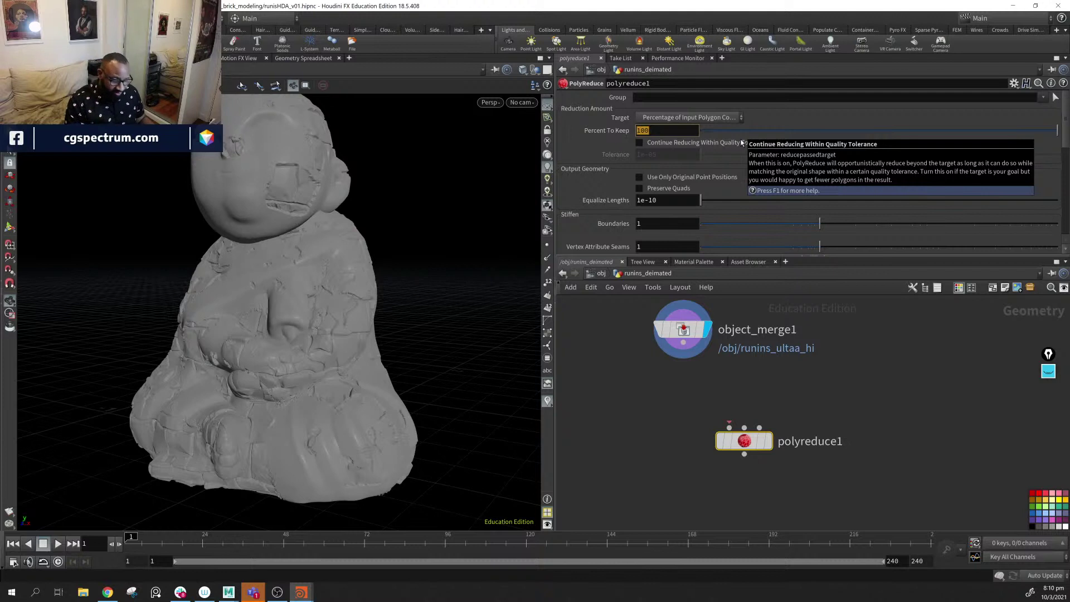
pyautogui.write('1')
pyautogui.press('Return')
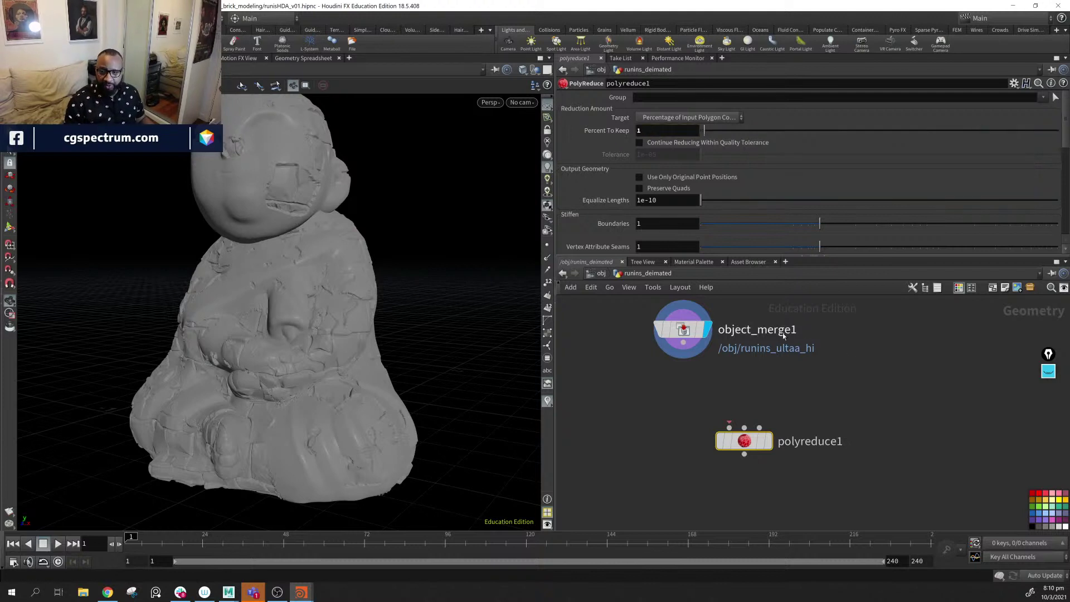
pyautogui.moveTo(685, 351); pyautogui.dragTo(729, 427)
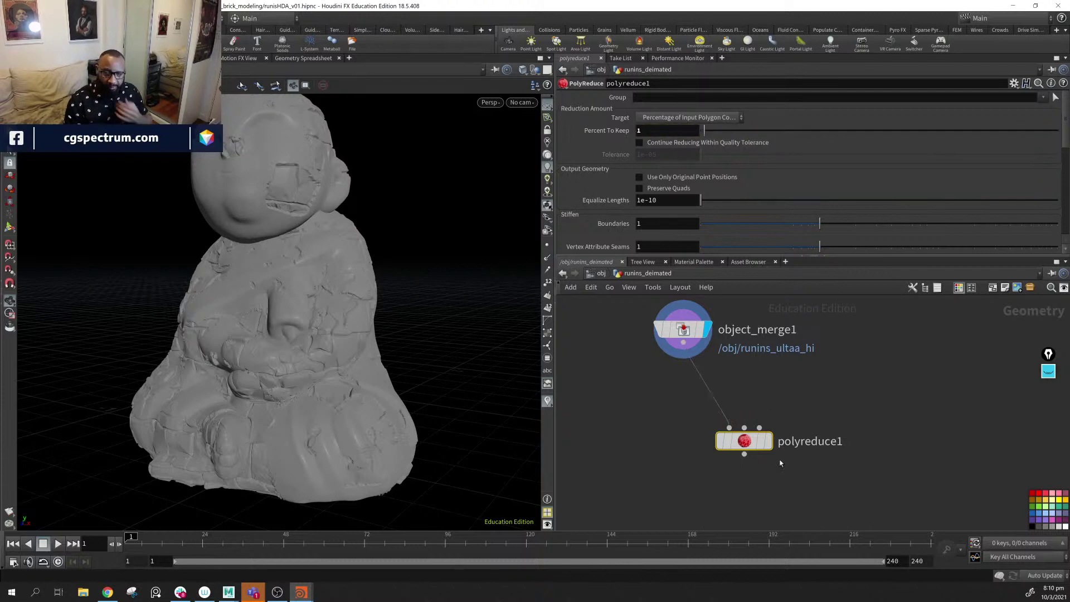
pyautogui.moveTo(767, 449)
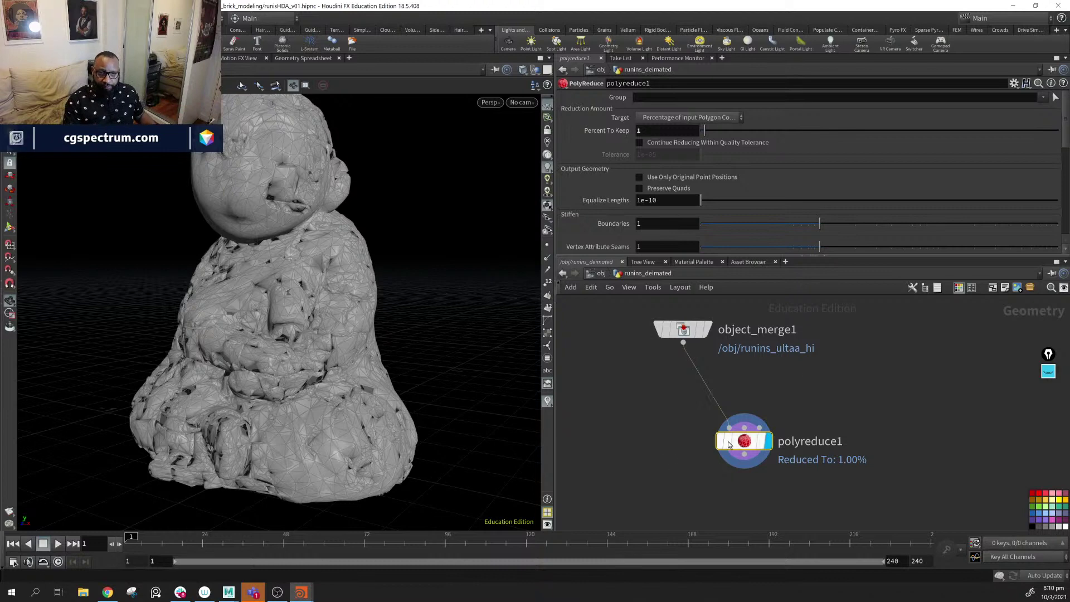
# - Hide the other objects in the viewport to isolate the reduced mesh
pyautogui.moveTo(357, 368); pyautogui.dragTo(362, 311)
pyautogui.scroll(10, 363, 310)
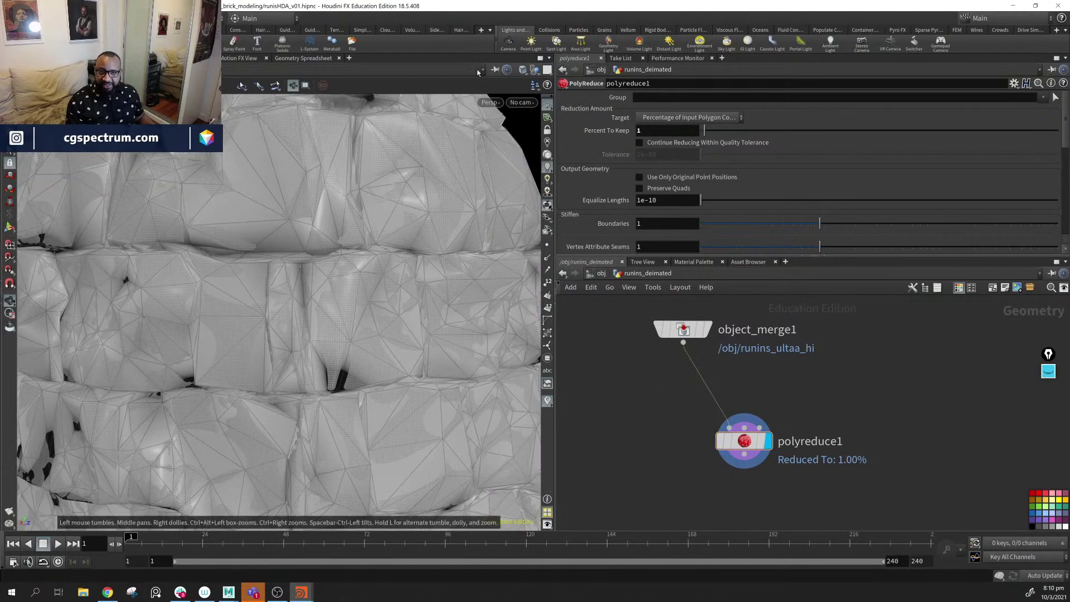
pyautogui.click(535, 69)
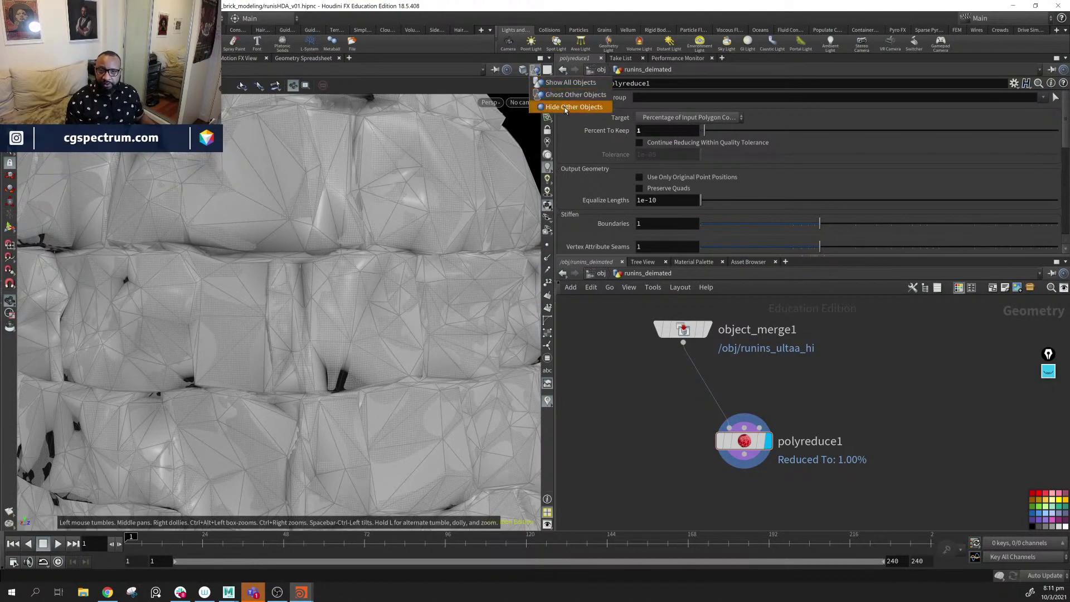
pyautogui.click(564, 95)
pyautogui.moveTo(286, 341); pyautogui.dragTo(251, 303)
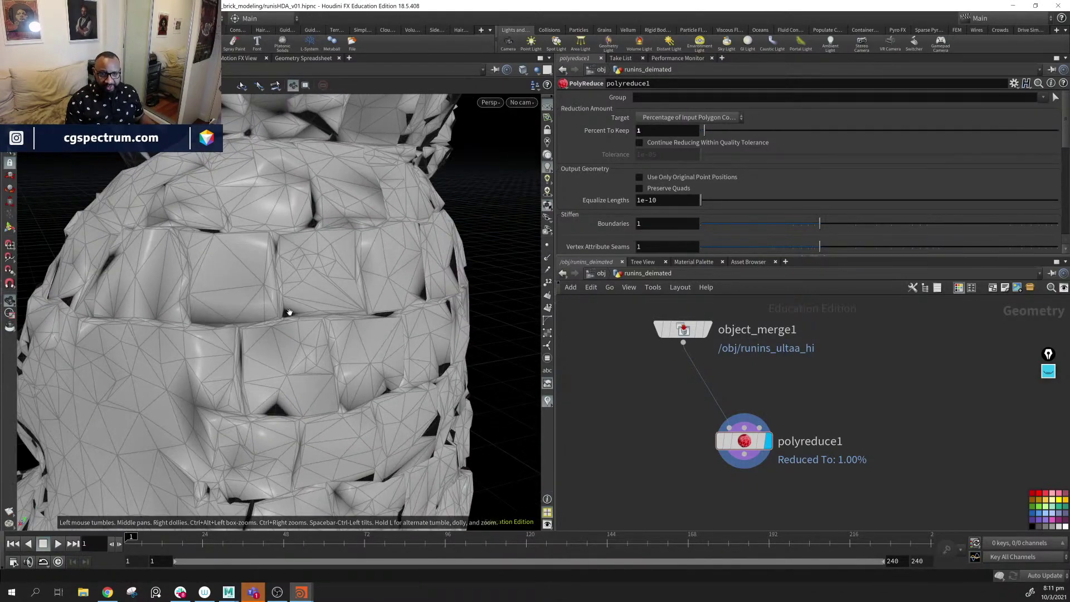
# - Align polyreduce1 under object_merge1 and set its Percent To Keep to 10
pyautogui.moveTo(744, 441); pyautogui.dragTo(691, 433)
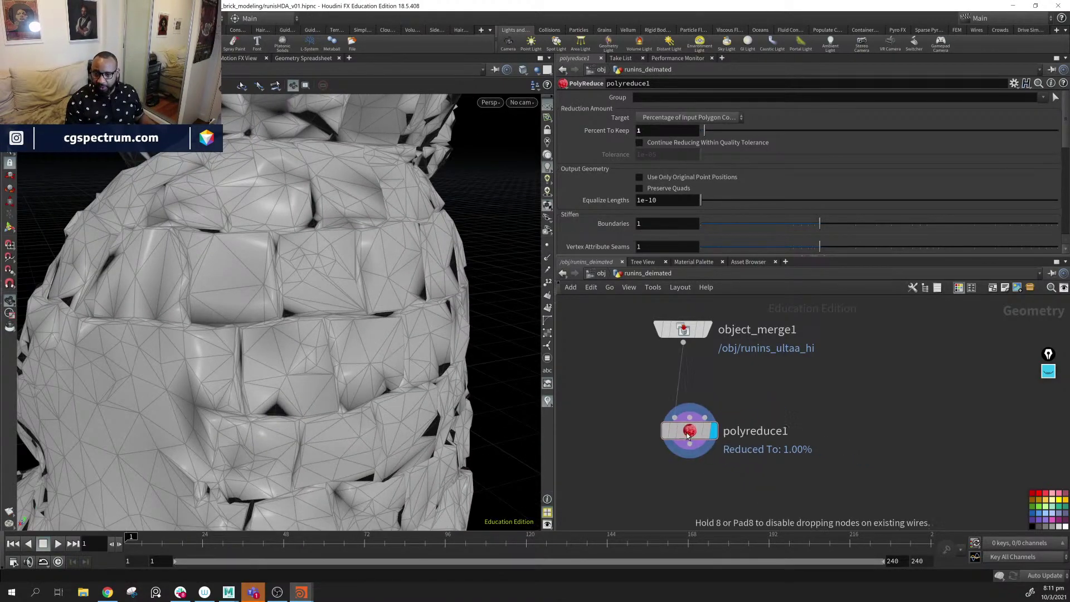
pyautogui.click(649, 133)
pyautogui.write('0')
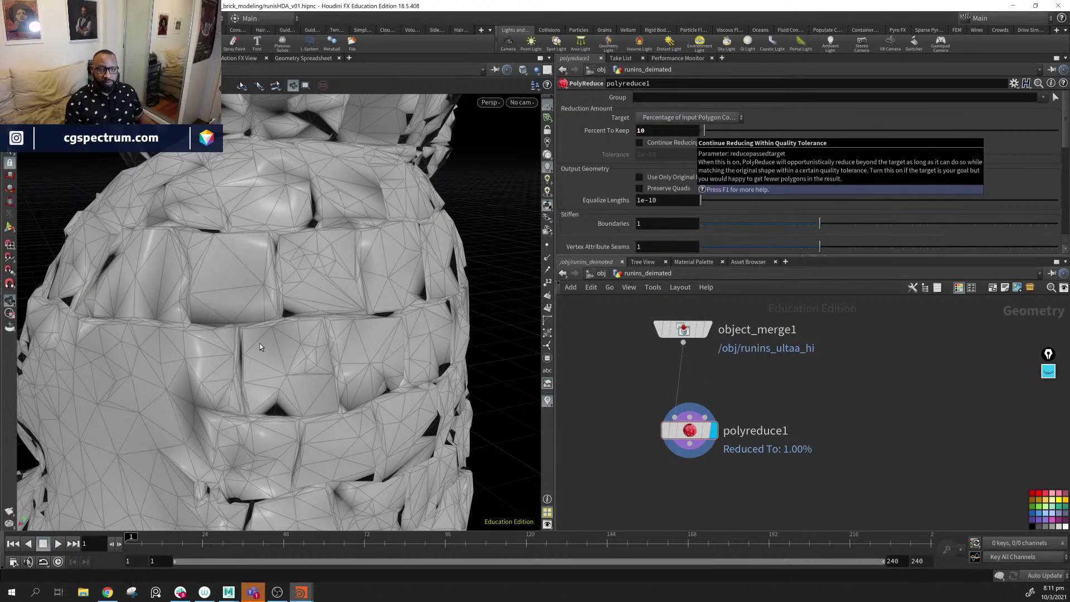
pyautogui.press('Return')
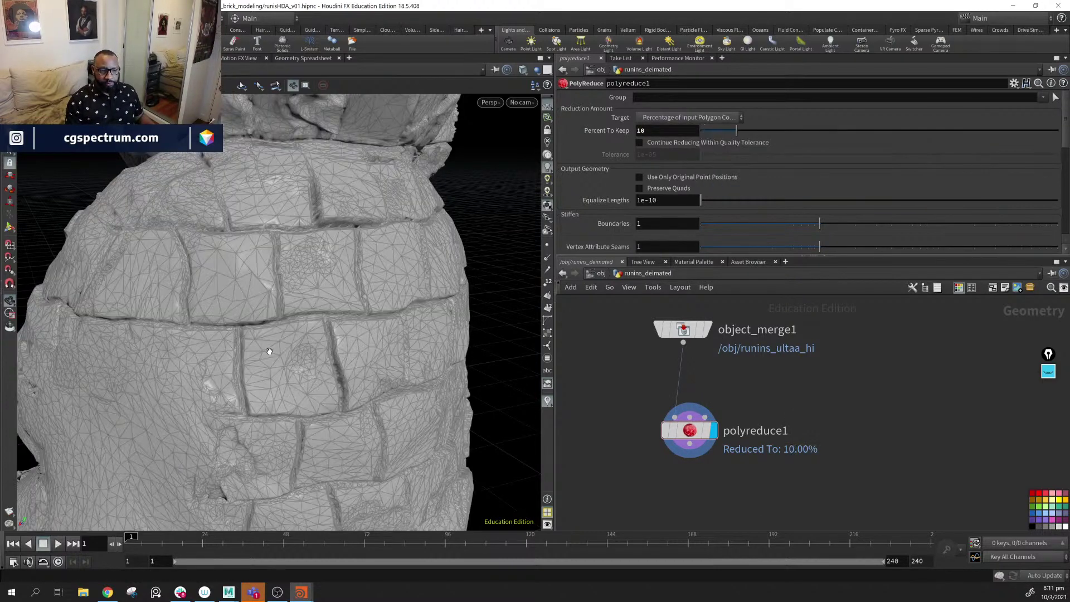
pyautogui.moveTo(279, 353); pyautogui.dragTo(471, 383)
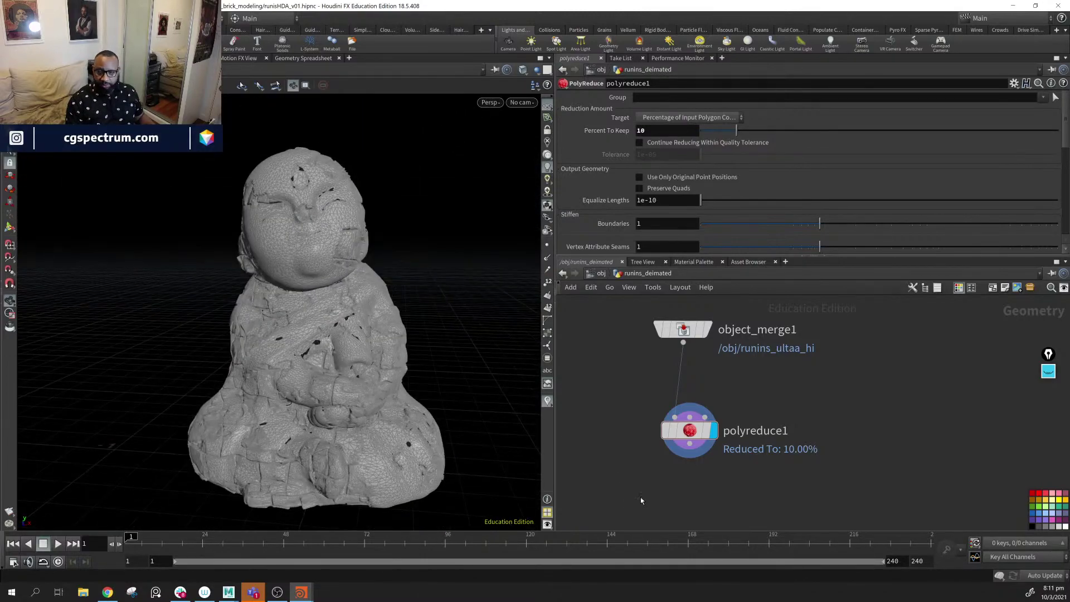
# - Add a Facet node fed by polyreduce1 and make it the displayed node
pyautogui.scroll(10, 316, 371)
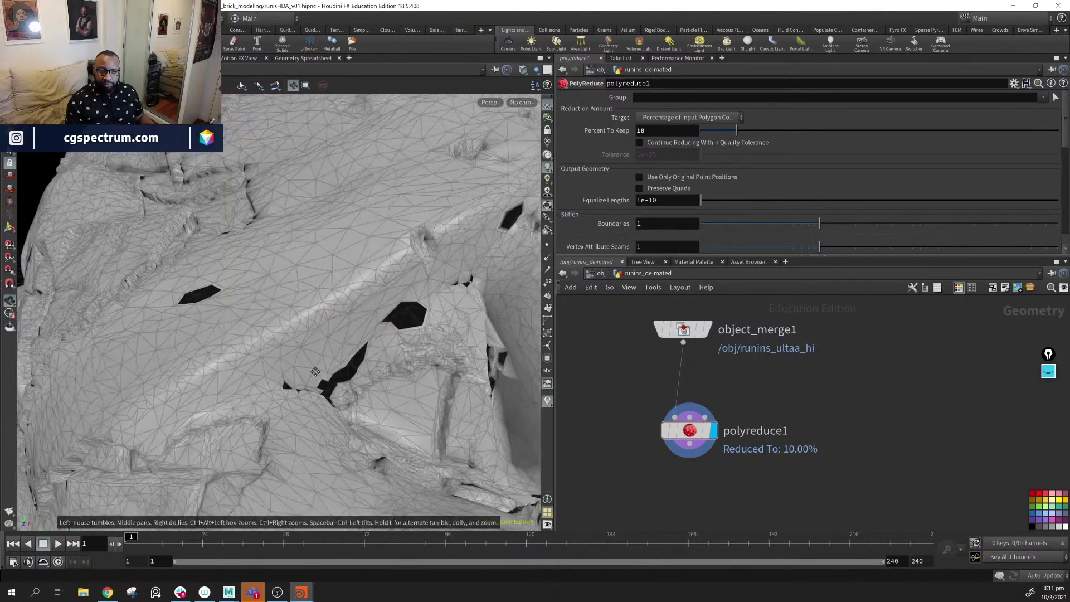
pyautogui.moveTo(315, 372); pyautogui.dragTo(358, 305)
pyautogui.moveTo(698, 434); pyautogui.dragTo(709, 418)
pyautogui.press('Tab')
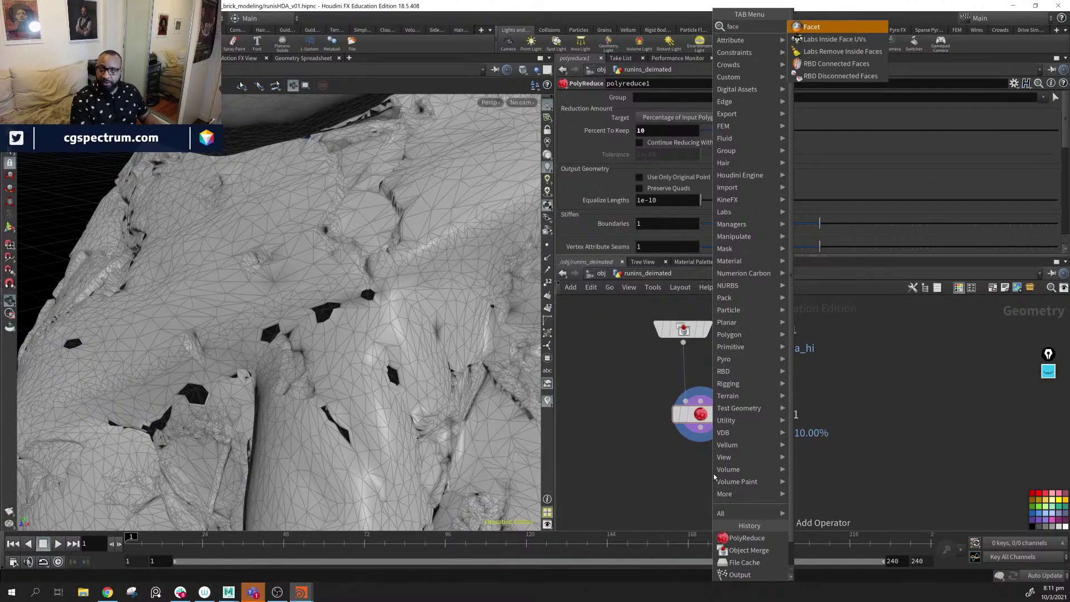
pyautogui.press('Return')
pyautogui.click(714, 477)
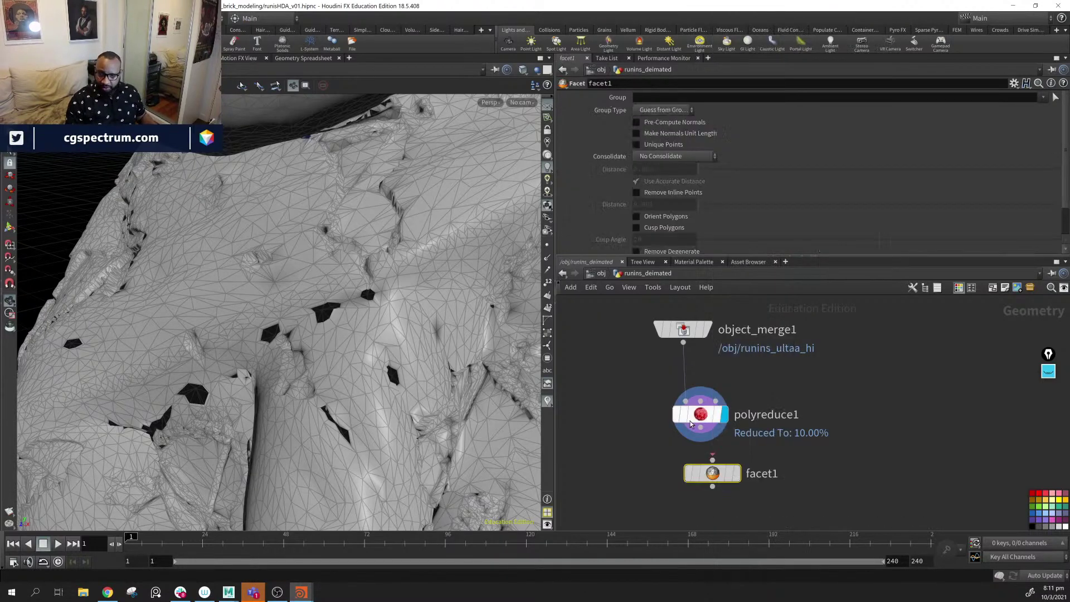
pyautogui.click(737, 473)
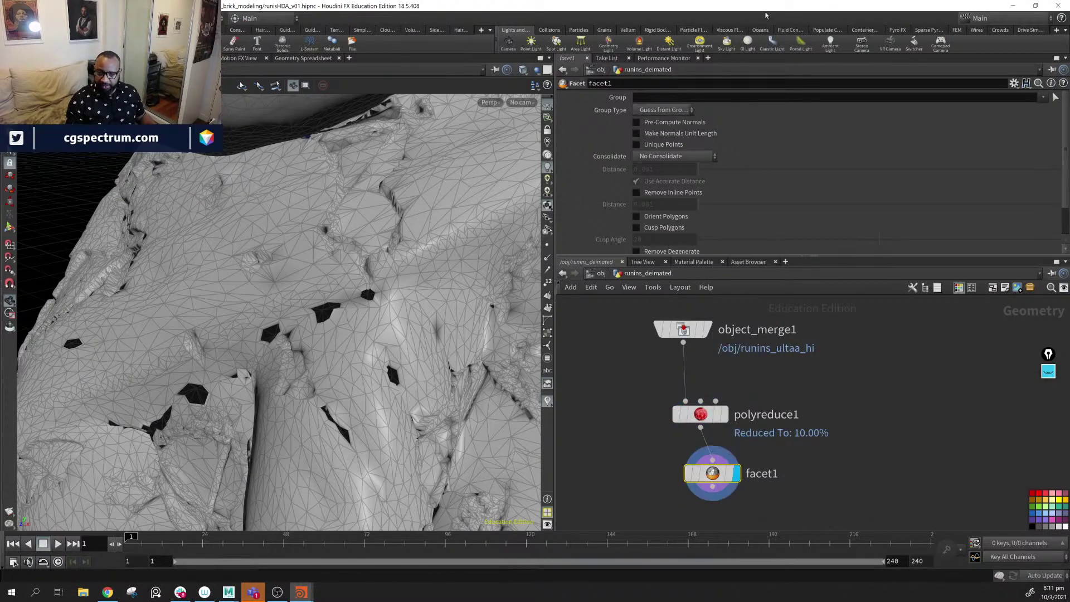
# - Enable Pre-Compute Normals on facet1 and switch the viewport to smooth shading without wireframe lines
pyautogui.click(656, 124)
pyautogui.scroll(-5, 449, 321)
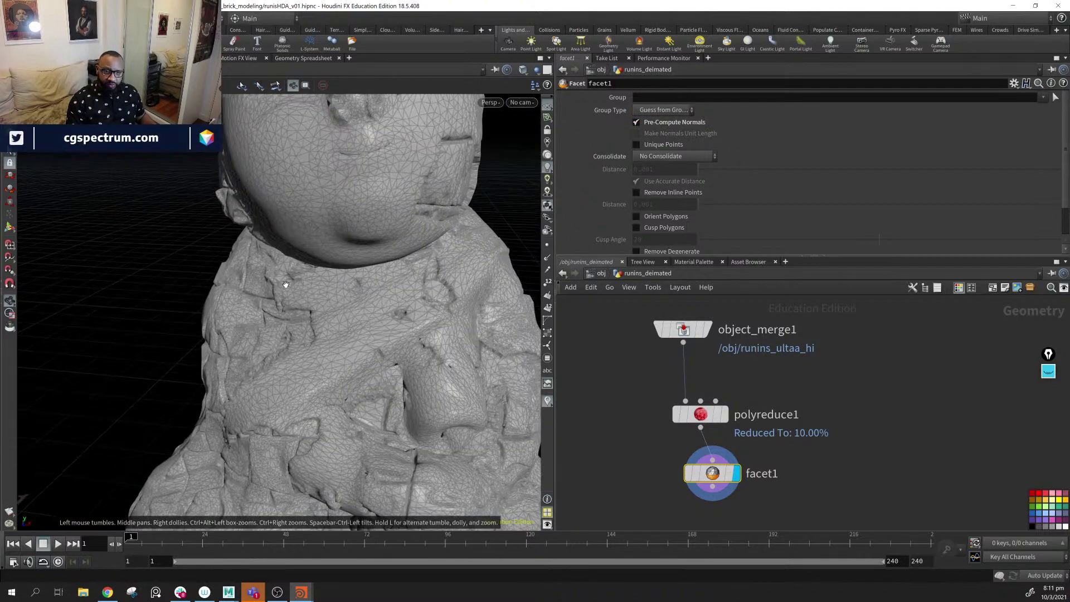
pyautogui.scroll(-5, 285, 284)
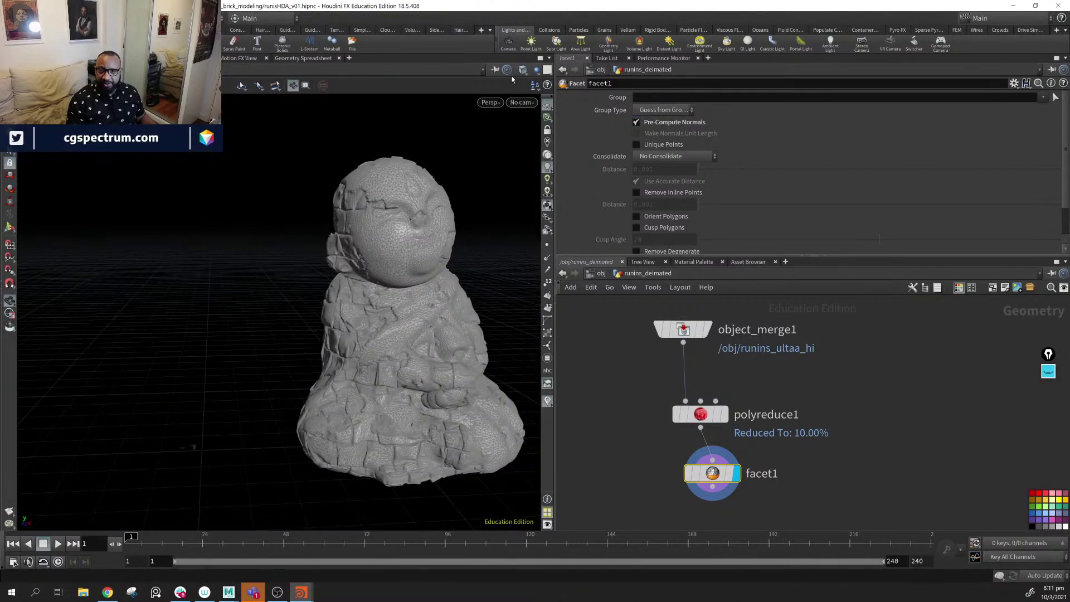
pyautogui.click(523, 69)
pyautogui.click(563, 182)
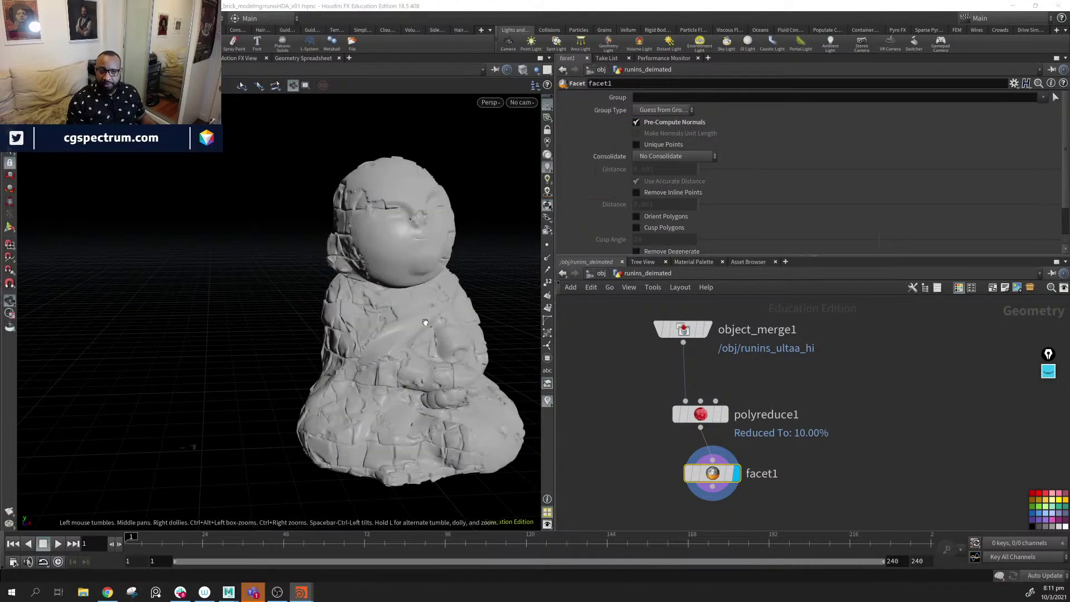
# - Examine the shaded Buddha from several angles and distances, and check polyreduce1's polygon count in its node information
pyautogui.scroll(-4, 334, 313)
pyautogui.moveTo(265, 337)
pyautogui.mouseDown()
pyautogui.moveTo(485, 351)
pyautogui.moveTo(480, 361)
pyautogui.moveTo(323, 355)
pyautogui.moveTo(368, 342)
pyautogui.moveTo(210, 339)
pyautogui.moveTo(433, 366)
pyautogui.mouseUp()
pyautogui.scroll(5, 387, 375)
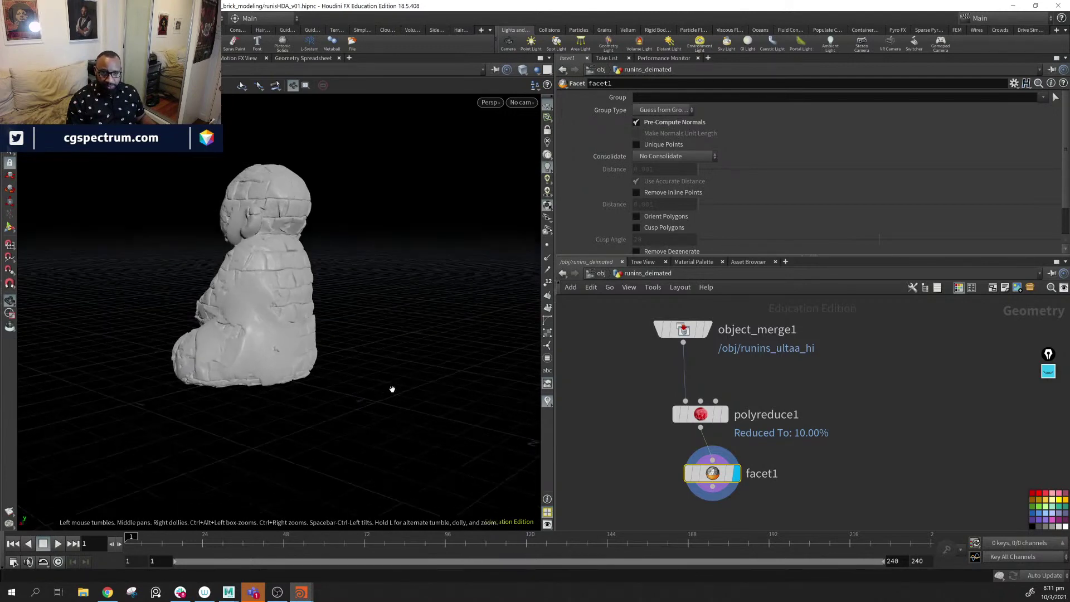
pyautogui.scroll(5, 397, 377)
pyautogui.scroll(-5, 348, 309)
pyautogui.moveTo(348, 309)
pyautogui.mouseDown()
pyautogui.moveTo(419, 314)
pyautogui.moveTo(392, 308)
pyautogui.mouseUp()
pyautogui.scroll(-3, 391, 332)
pyautogui.scroll(3, 496, 363)
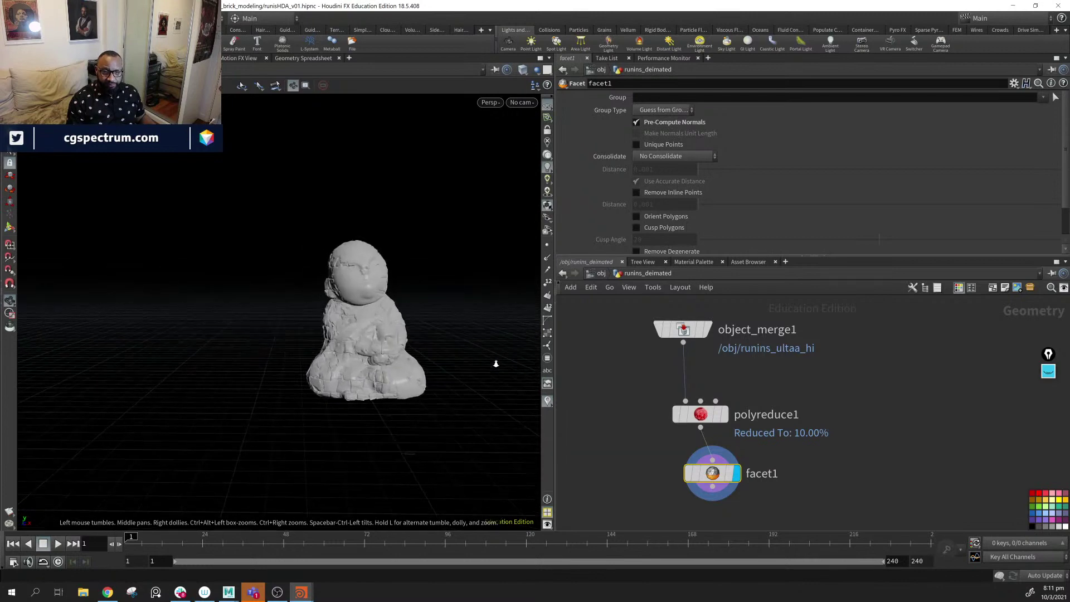
pyautogui.scroll(3, 496, 363)
pyautogui.moveTo(496, 363)
pyautogui.mouseDown()
pyautogui.moveTo(433, 341)
pyautogui.moveTo(442, 359)
pyautogui.moveTo(433, 358)
pyautogui.mouseUp()
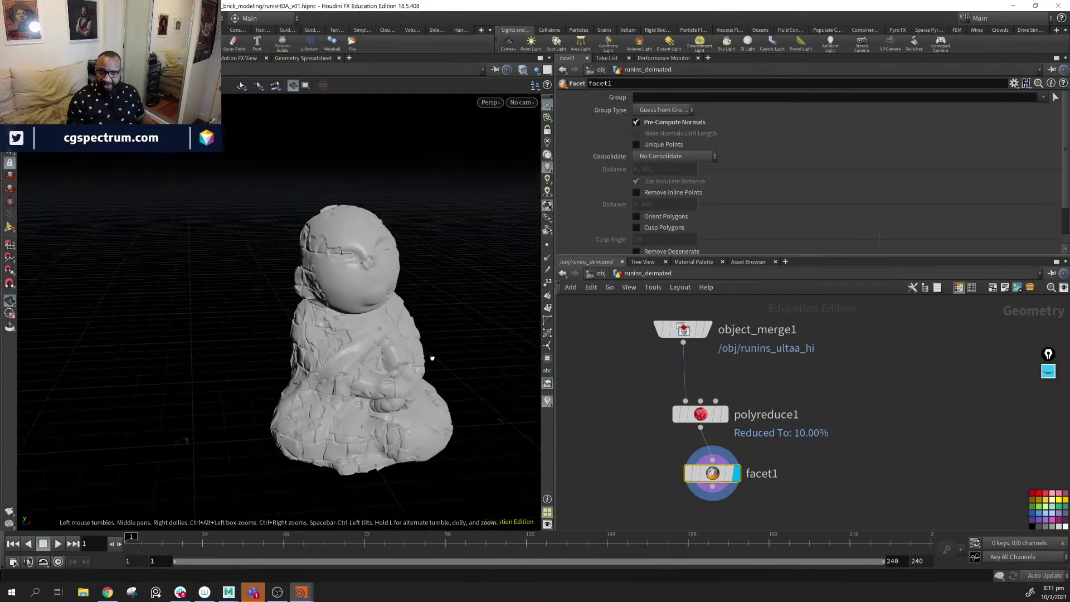
pyautogui.click(659, 412)
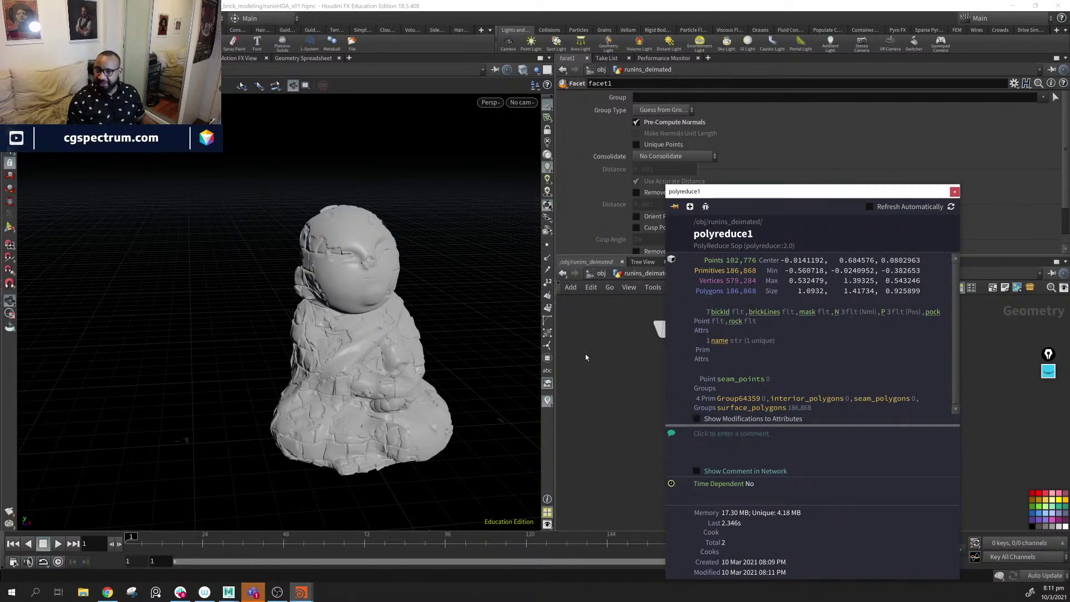
# - Set polyreduce1's Percent To Keep to 5
pyautogui.click(697, 415)
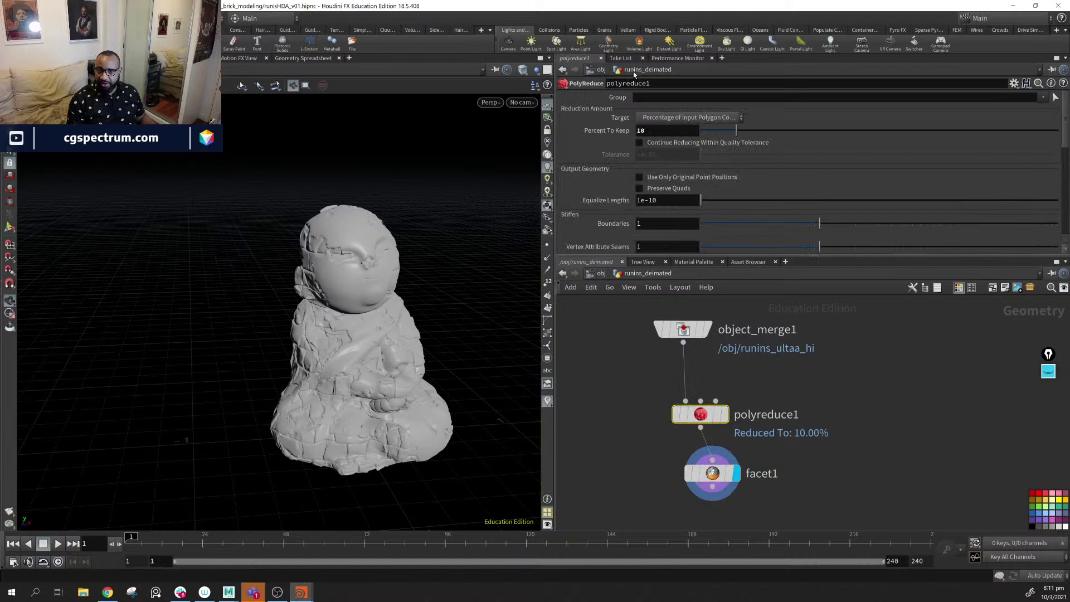
pyautogui.click(657, 134)
pyautogui.write('5')
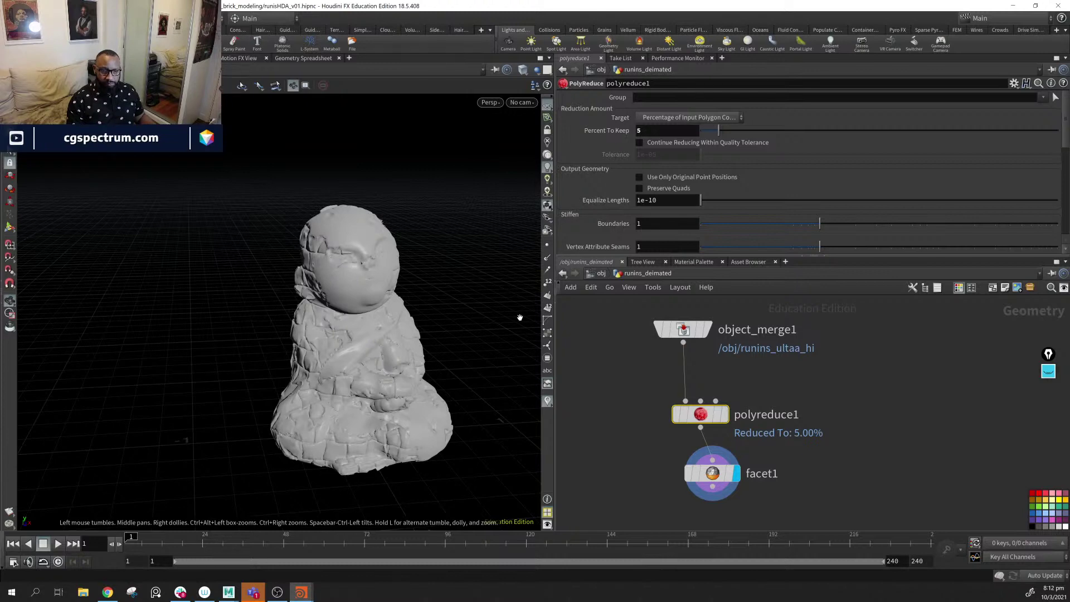
# - Inspect the further reduced Buddha near and far, from the front and side, and check polyreduce1's polygon count again
pyautogui.scroll(-5, 460, 360)
pyautogui.moveTo(463, 335); pyautogui.dragTo(336, 312)
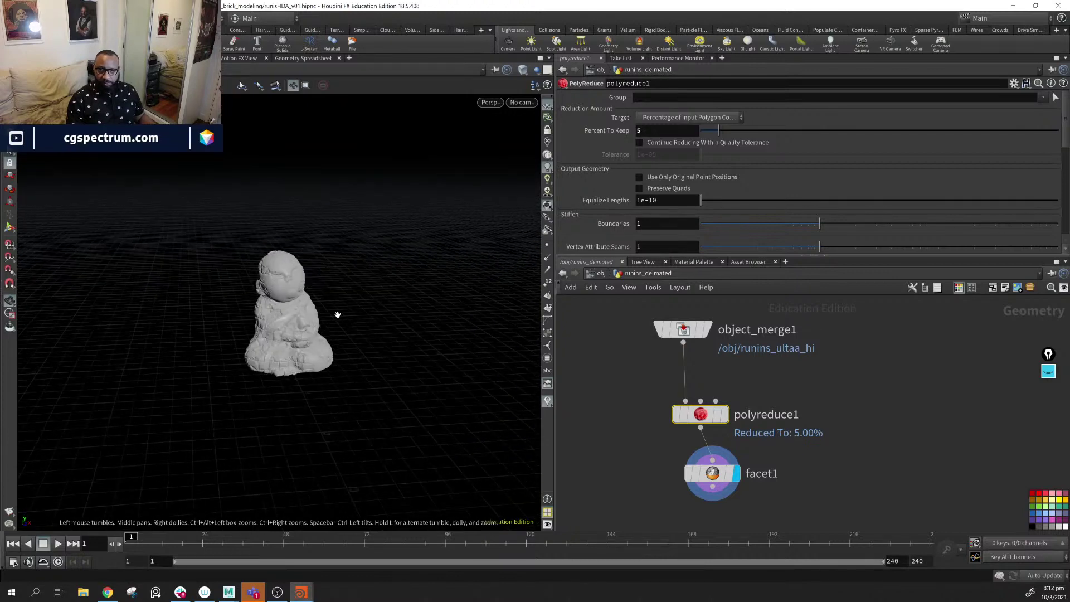
pyautogui.scroll(5, 459, 315)
pyautogui.moveTo(460, 316); pyautogui.dragTo(368, 313)
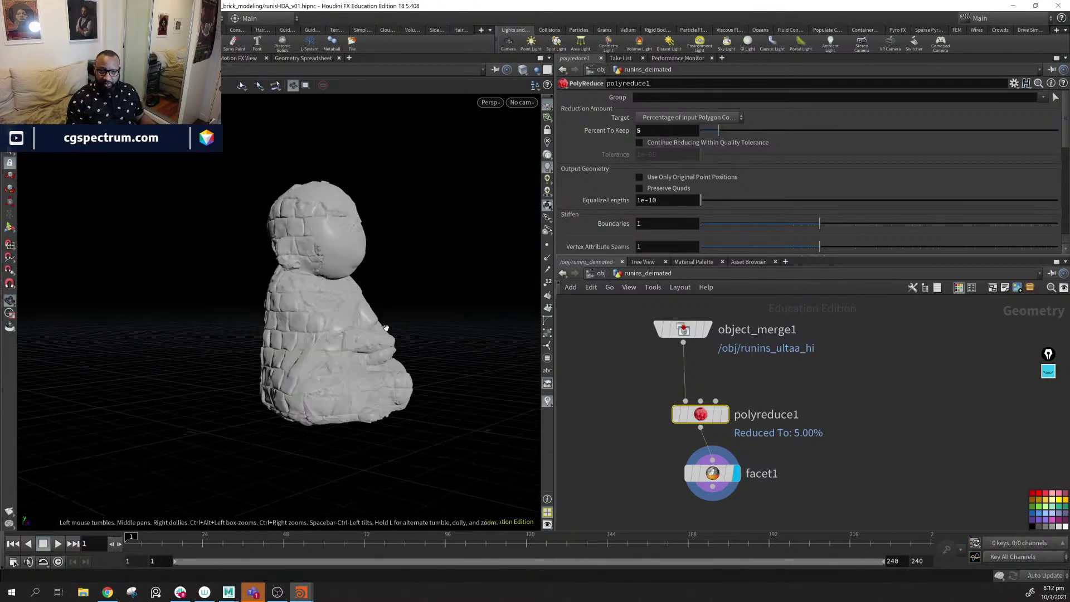
pyautogui.click(658, 414)
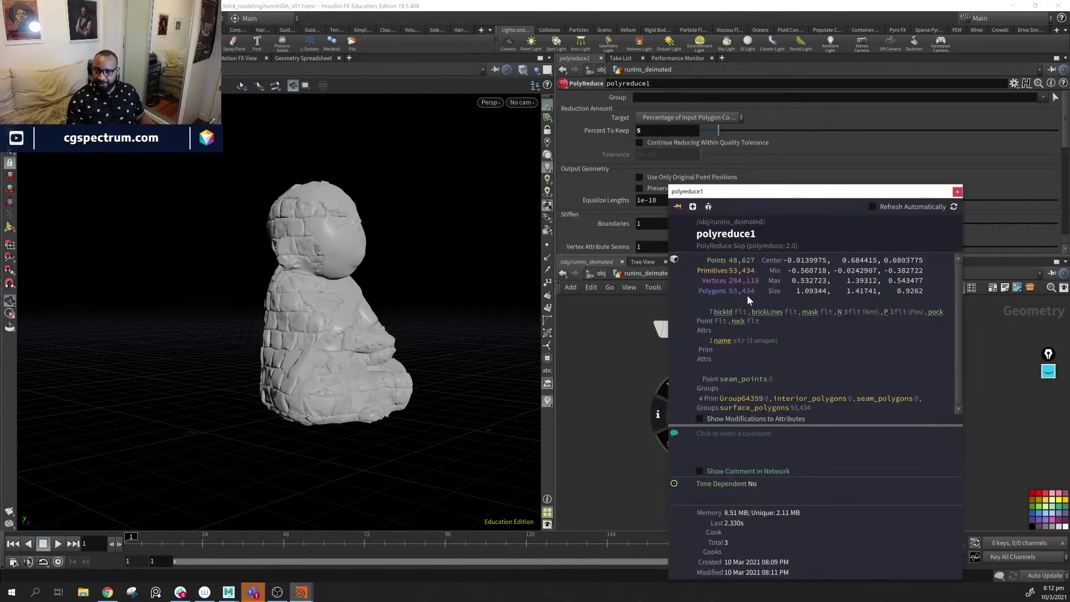
# - Set polyreduce1's Percent To Keep to 3
pyautogui.click(659, 133)
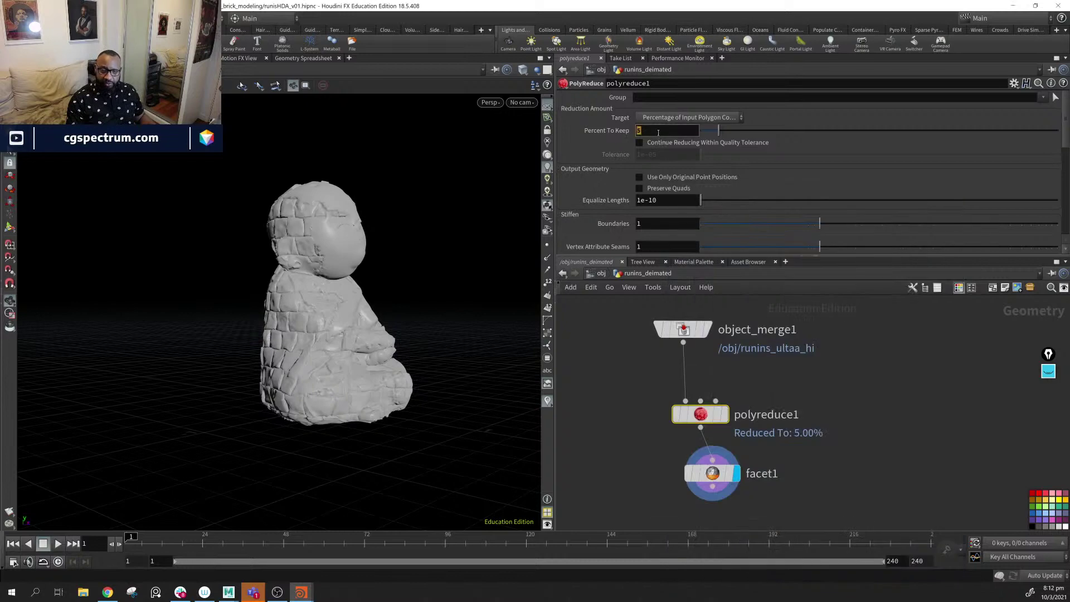
pyautogui.write('3')
pyautogui.press('Return')
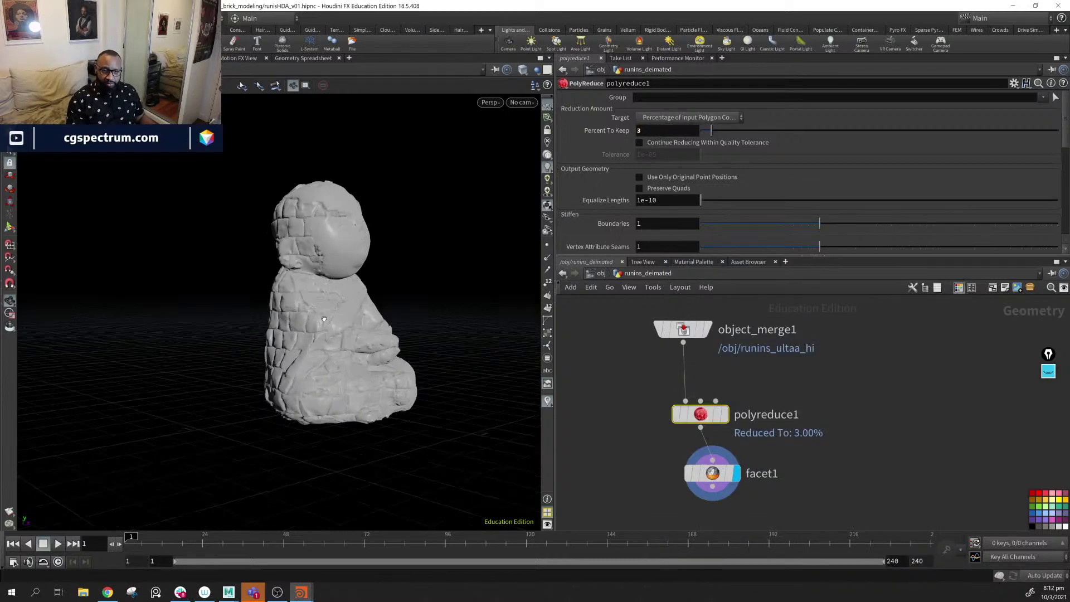
# - Examine the Buddha at 3 percent reduction up close and from far away, checking the face, back and side
pyautogui.moveTo(324, 313); pyautogui.dragTo(347, 359)
pyautogui.scroll(5, 346, 359)
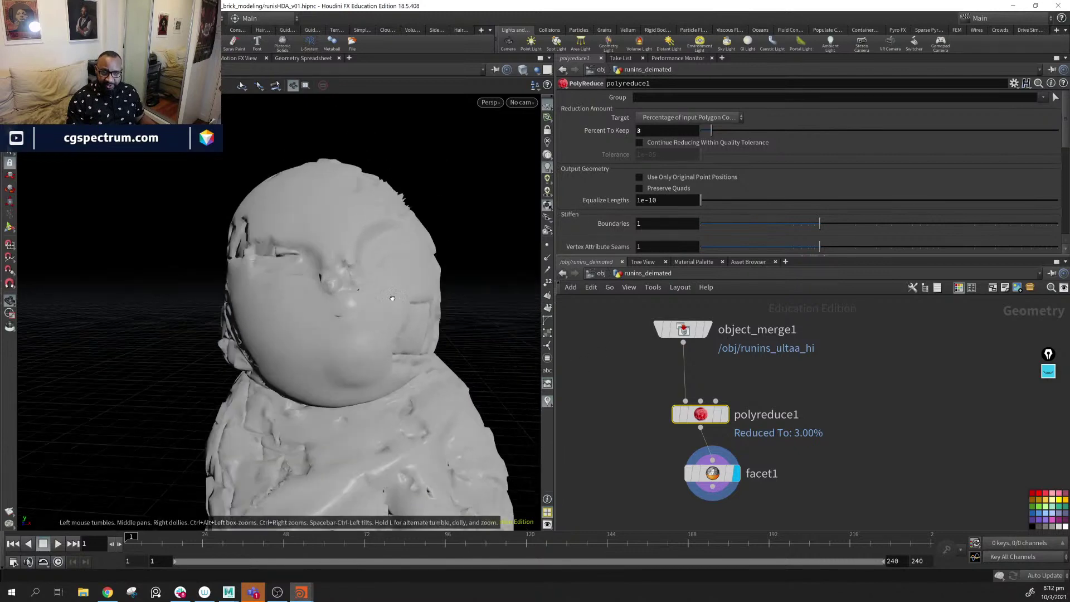
pyautogui.moveTo(394, 299); pyautogui.dragTo(461, 292)
pyautogui.scroll(3, 325, 372)
pyautogui.scroll(-5, 324, 372)
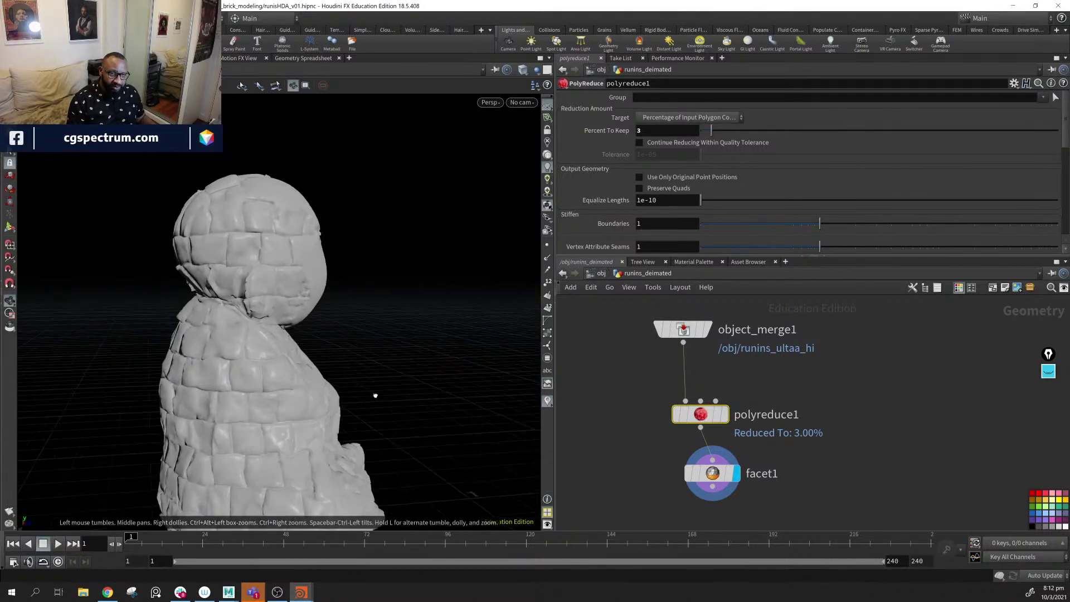
pyautogui.moveTo(334, 390); pyautogui.dragTo(267, 299)
pyautogui.scroll(-3, 420, 425)
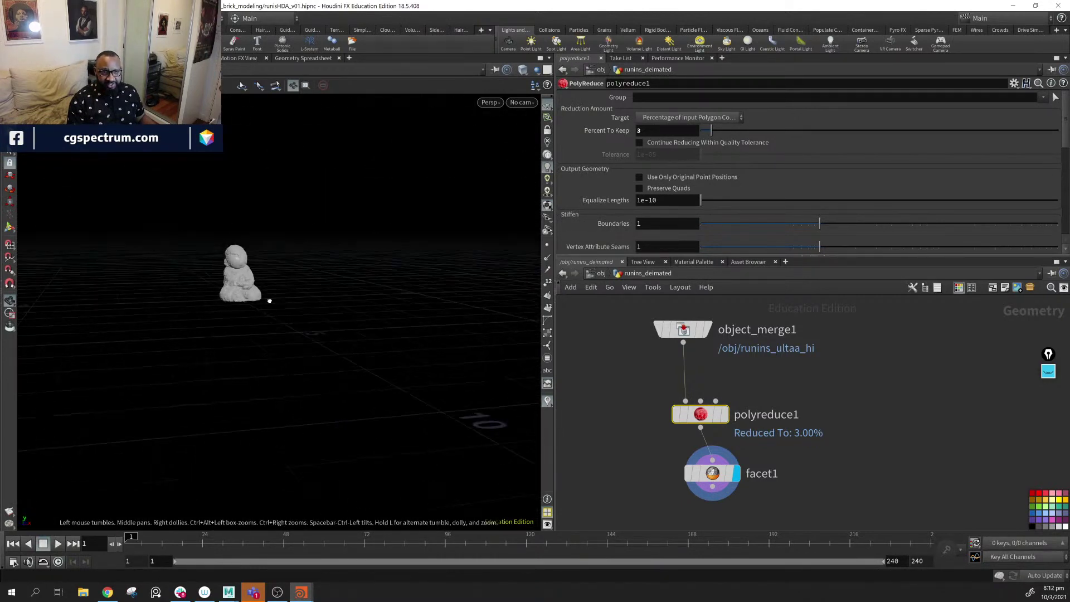
pyautogui.scroll(10, 245, 279)
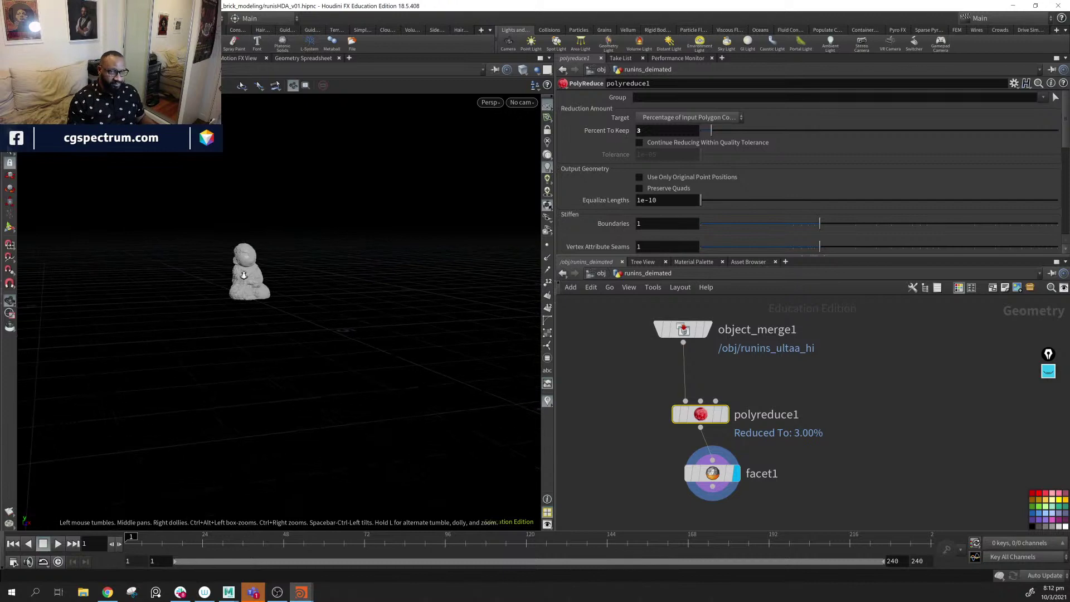
pyautogui.moveTo(318, 320)
pyautogui.mouseDown()
pyautogui.moveTo(346, 312)
pyautogui.moveTo(312, 301)
pyautogui.mouseUp()
pyautogui.scroll(-8, 289, 287)
pyautogui.moveTo(382, 355); pyautogui.dragTo(351, 317)
# - Line up facet1 under polyreduce1 and move both nodes closer to object_merge1
pyautogui.keyDown('shift'); pyautogui.click(711, 477); pyautogui.keyUp('shift')
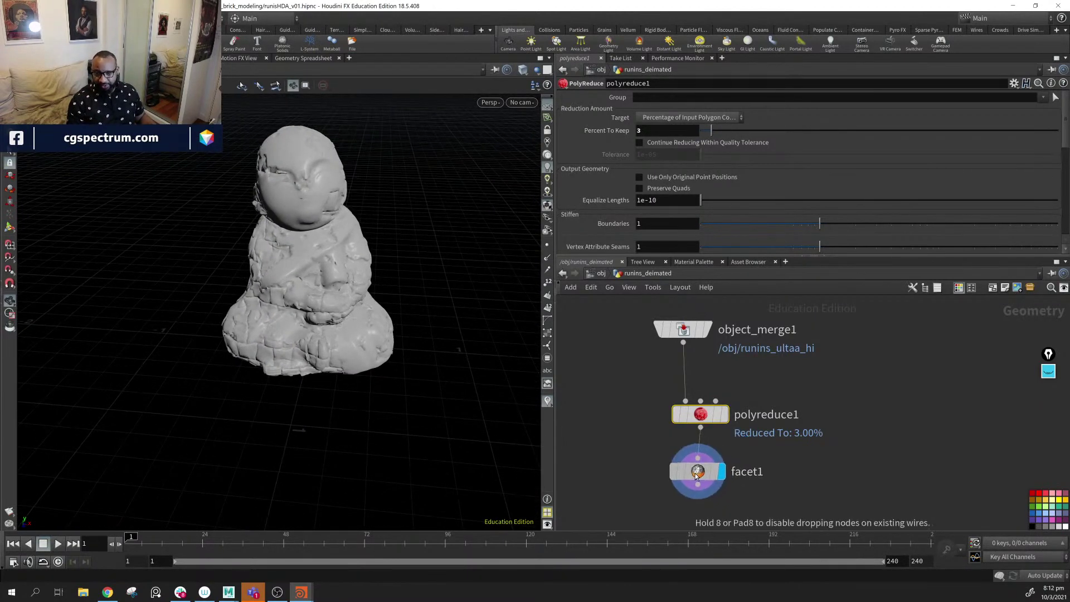
pyautogui.moveTo(697, 414); pyautogui.dragTo(697, 381)
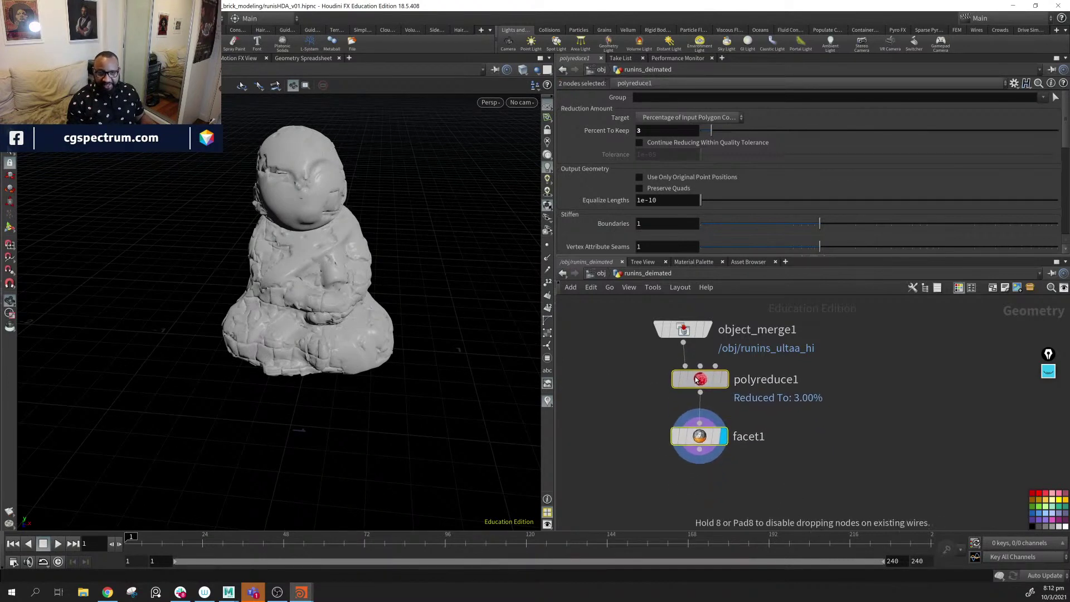
# - Check the brick detail on the Buddha's side and set polyreduce1's Percent To Keep to 20
pyautogui.moveTo(223, 256); pyautogui.dragTo(423, 301)
pyautogui.scroll(5, 313, 282)
pyautogui.scroll(-3, 312, 312)
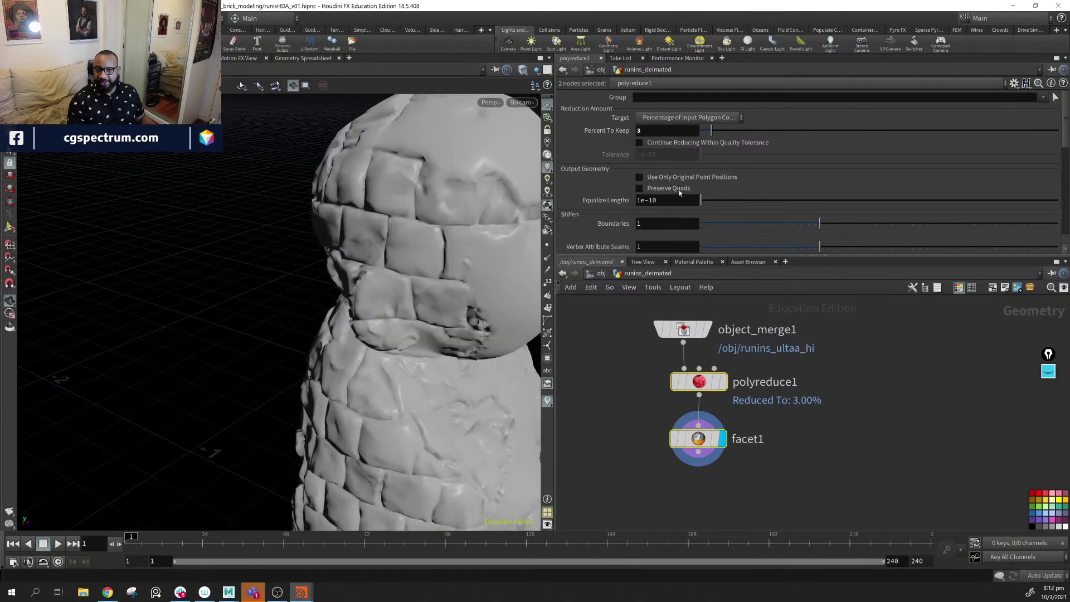
pyautogui.click(670, 131)
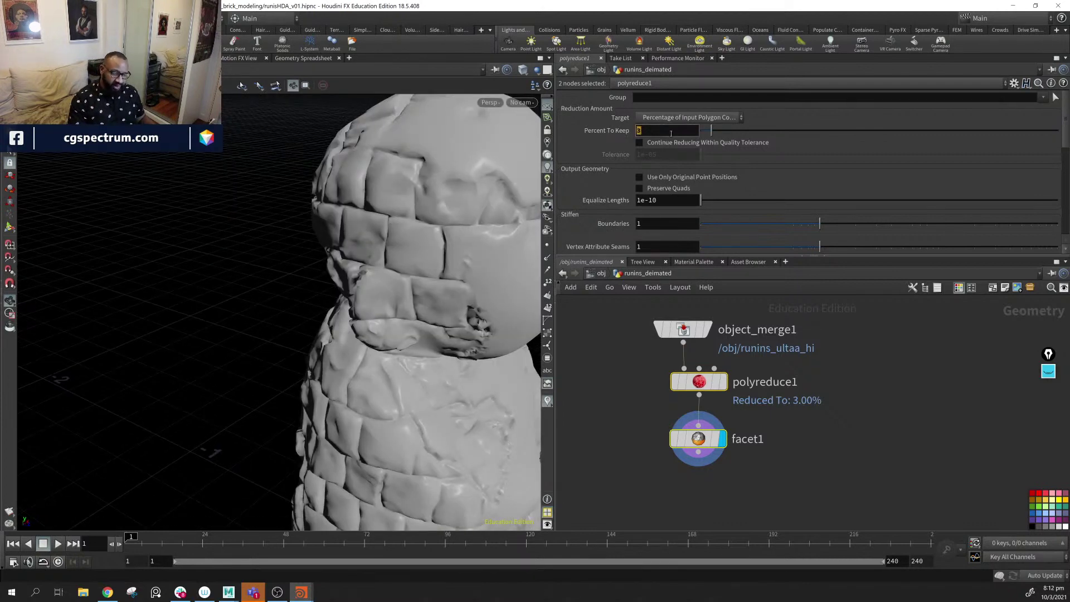
pyautogui.write('20')
pyautogui.press('Return')
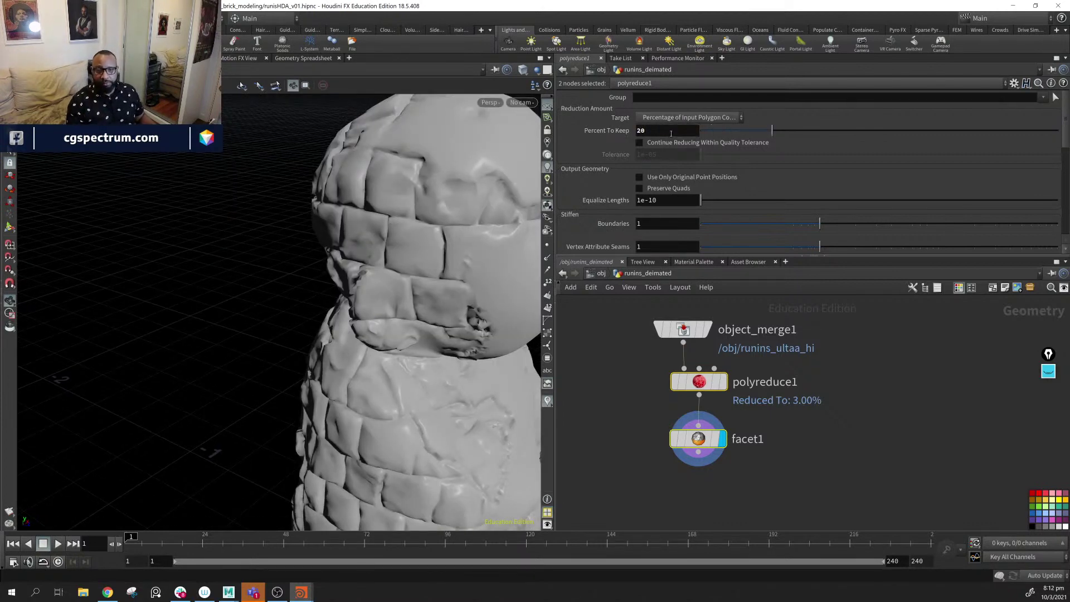
pyautogui.moveTo(451, 298)
pyautogui.mouseDown()
pyautogui.moveTo(370, 282)
pyautogui.moveTo(455, 279)
pyautogui.moveTo(403, 351)
pyautogui.moveTo(409, 306)
pyautogui.moveTo(457, 308)
pyautogui.mouseUp()
# - Return to the object level and rename the runins_deimated geometry object as runins_remesh
pyautogui.click(596, 274)
pyautogui.doubleClick(725, 384)
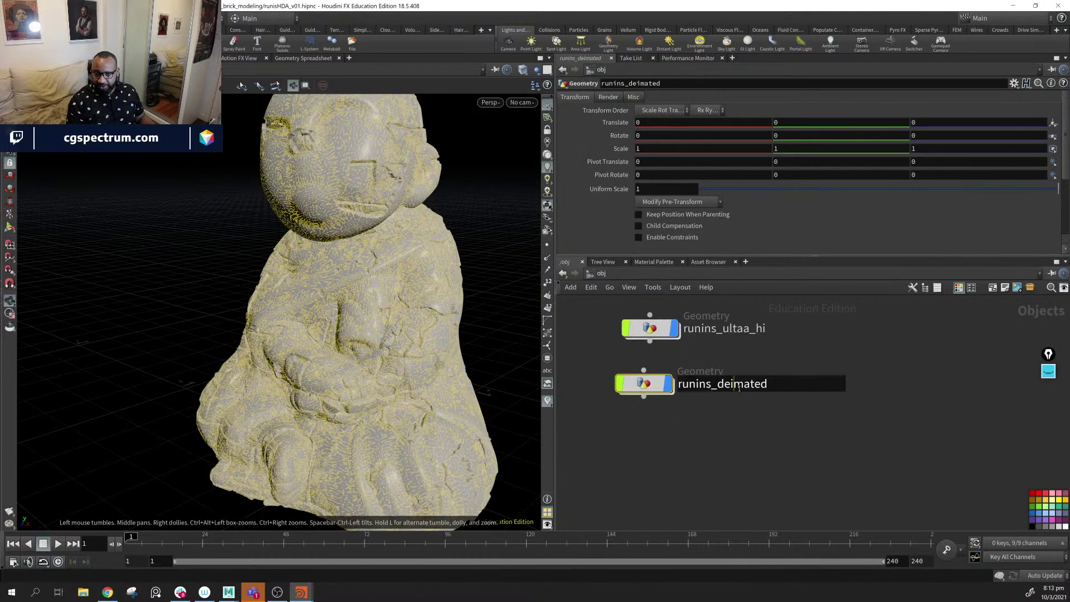
pyautogui.click(792, 387)
pyautogui.press('BackSpace')
pyautogui.press('BackSpace')
pyautogui.press('BackSpace')
pyautogui.press('BackSpace')
pyautogui.press('BackSpace')
pyautogui.press('BackSpace')
pyautogui.press('BackSpace')
pyautogui.press('BackSpace')
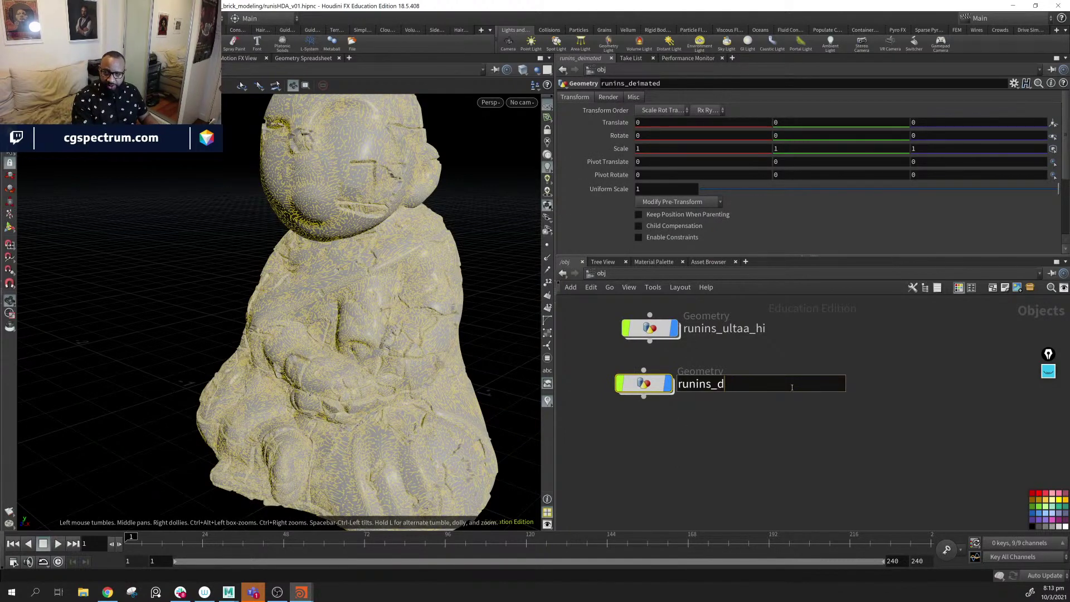
pyautogui.write('re')
pyautogui.write('meshed')
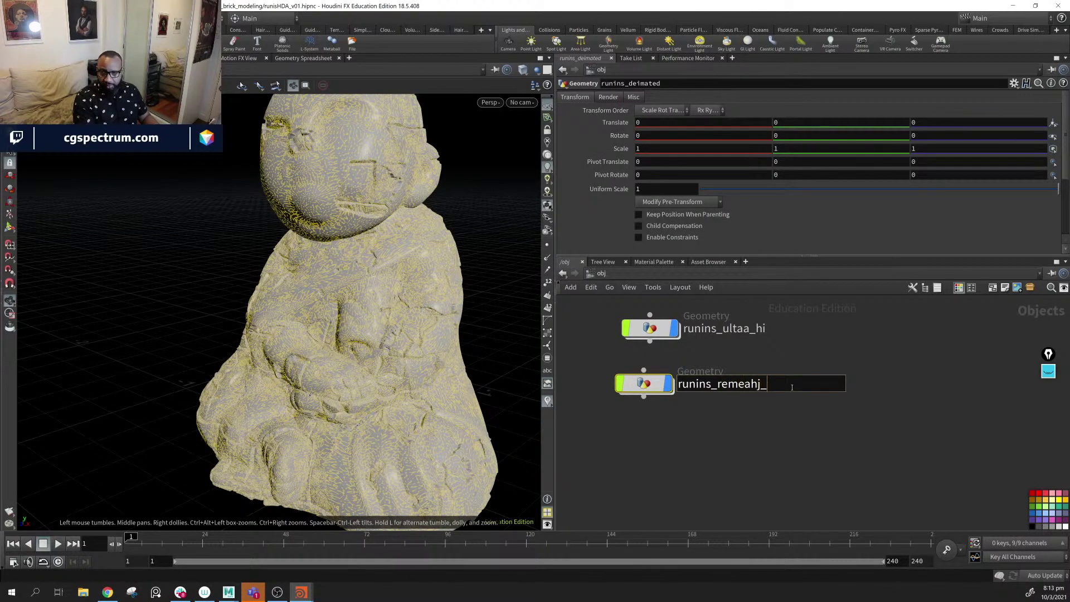
pyautogui.press('BackSpace')
pyautogui.press('BackSpace')
pyautogui.press('BackSpace')
pyautogui.press('BackSpace')
pyautogui.write('sh')
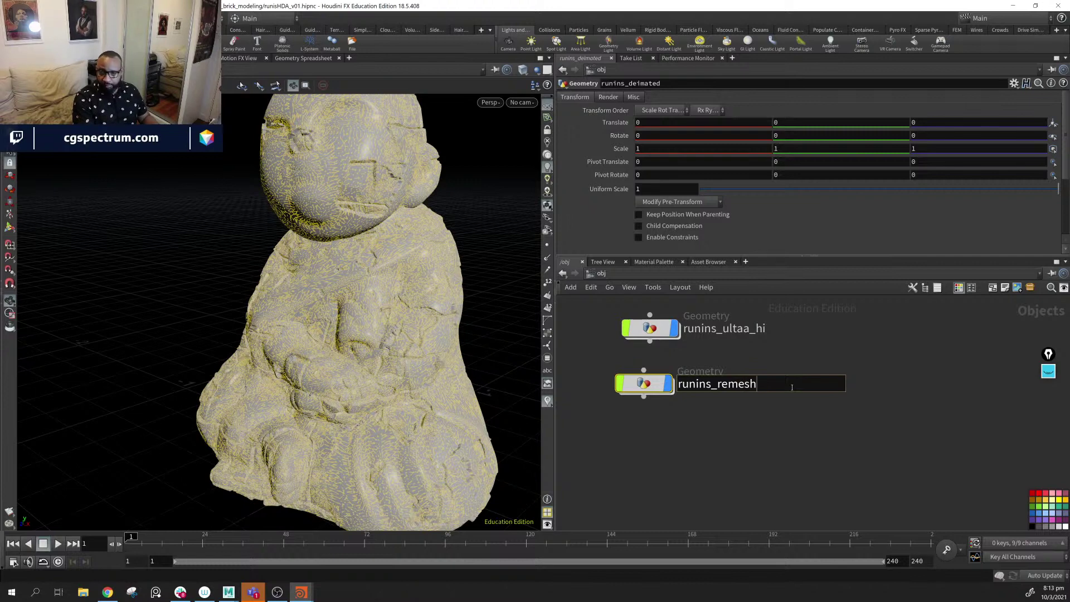
pyautogui.press('Return')
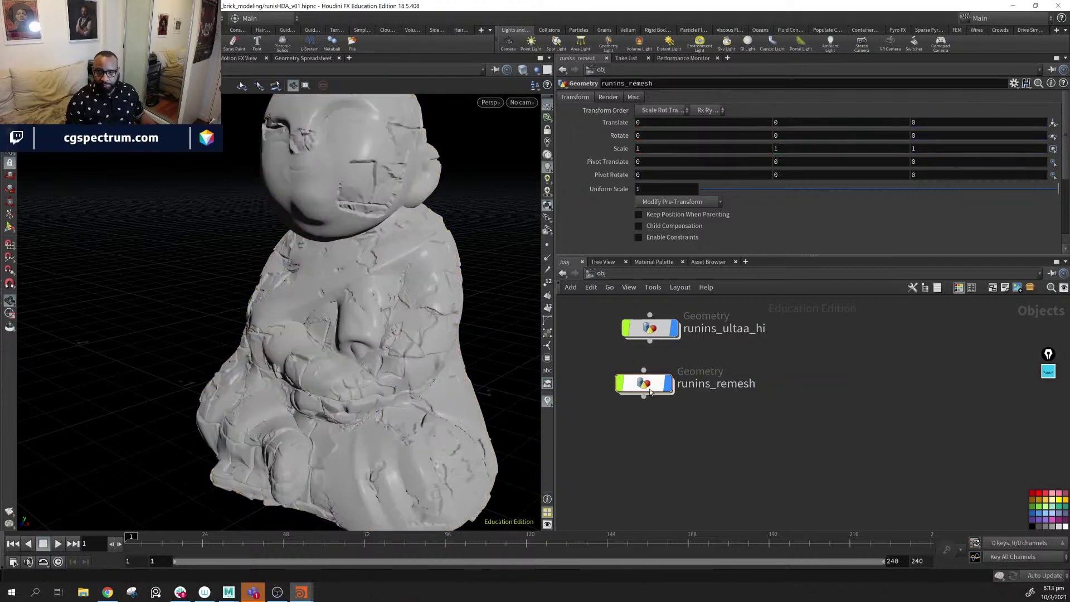
# - Go inside runins_remesh and spread the nodes so object_merge1 sits above and to the right of polyreduce1 and facet1
pyautogui.doubleClick(645, 383)
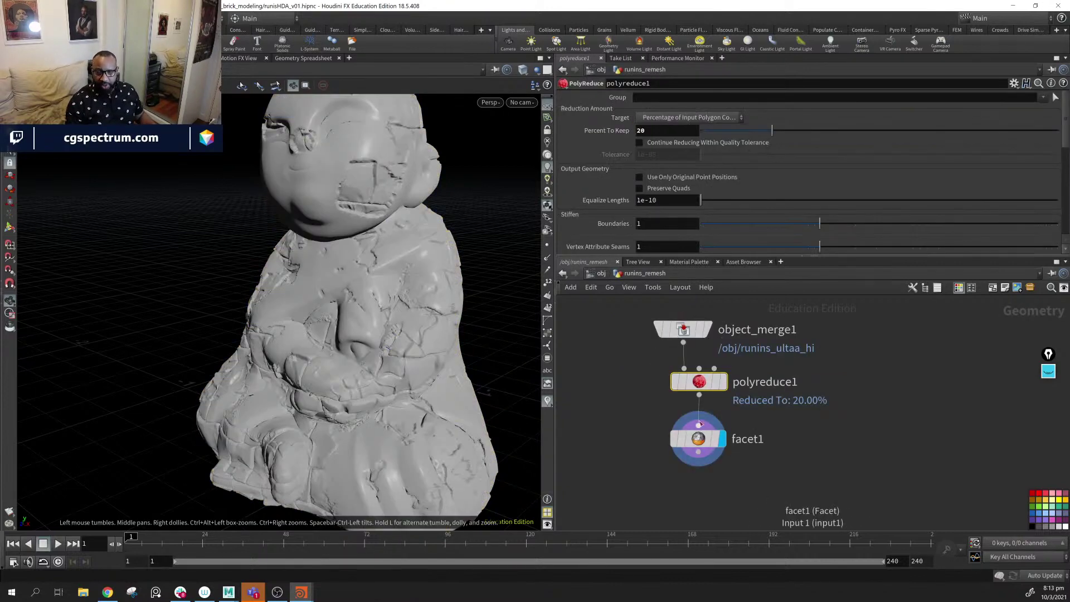
pyautogui.scroll(3, 357, 312)
pyautogui.moveTo(357, 312); pyautogui.dragTo(371, 342)
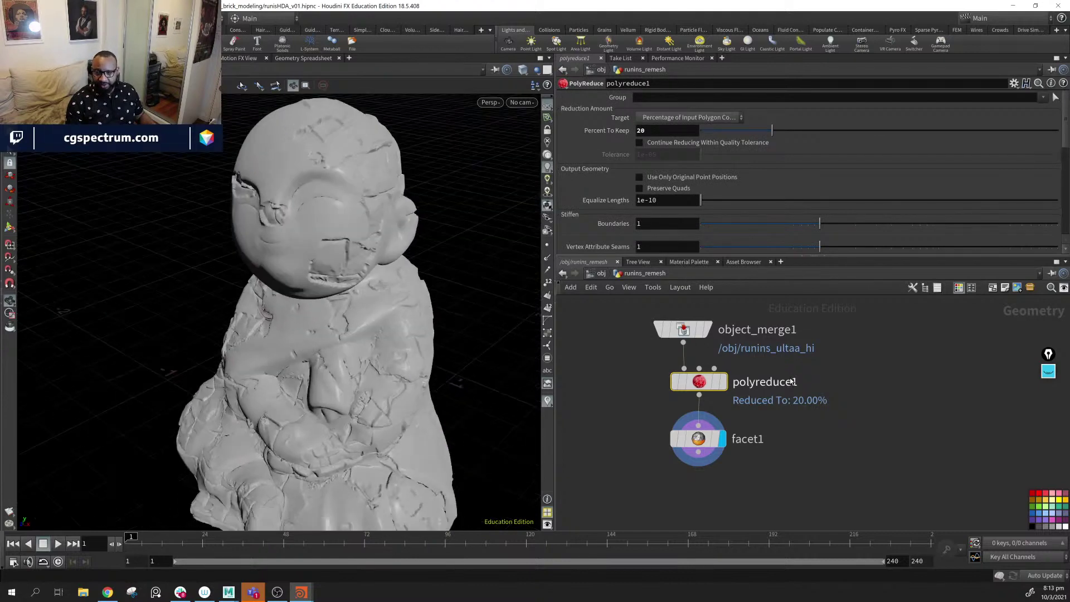
pyautogui.keyDown('shift'); pyautogui.click(698, 439); pyautogui.keyUp('shift')
pyautogui.moveTo(682, 329); pyautogui.dragTo(873, 328)
pyautogui.moveTo(315, 339); pyautogui.dragTo(325, 263)
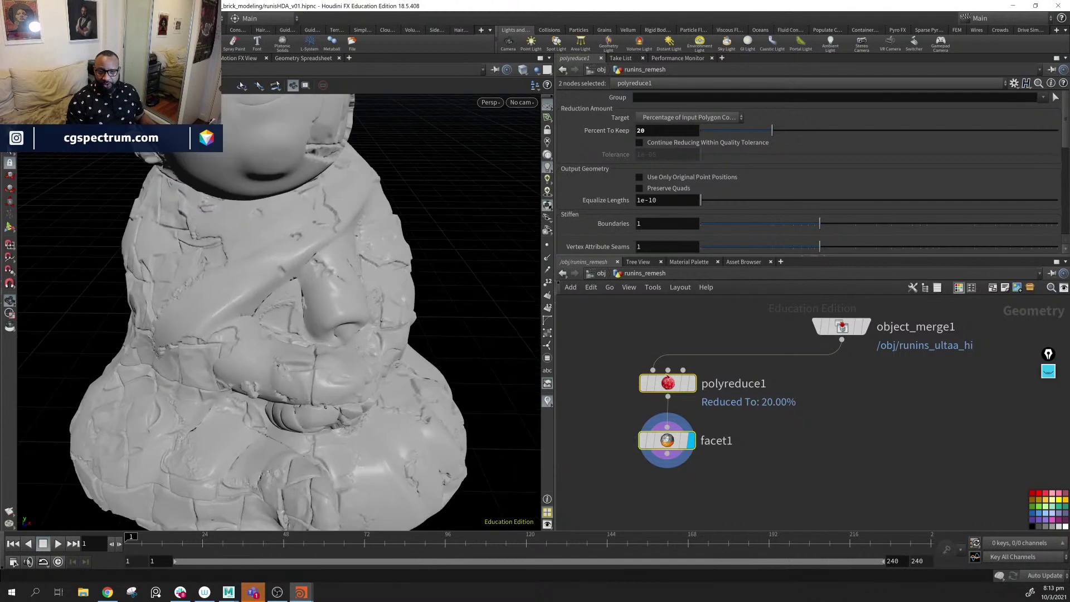
# - Display polyreduce1's output and set the viewport shading to Smooth Wire Shaded
pyautogui.click(692, 383)
pyautogui.moveTo(249, 290); pyautogui.dragTo(273, 291)
pyautogui.click(668, 383)
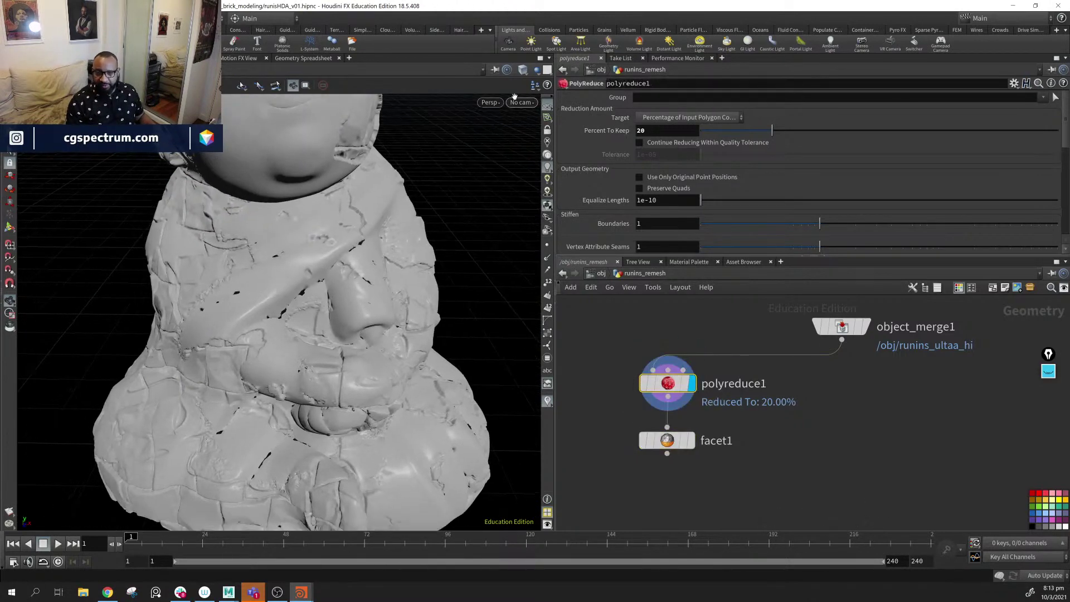
pyautogui.click(523, 69)
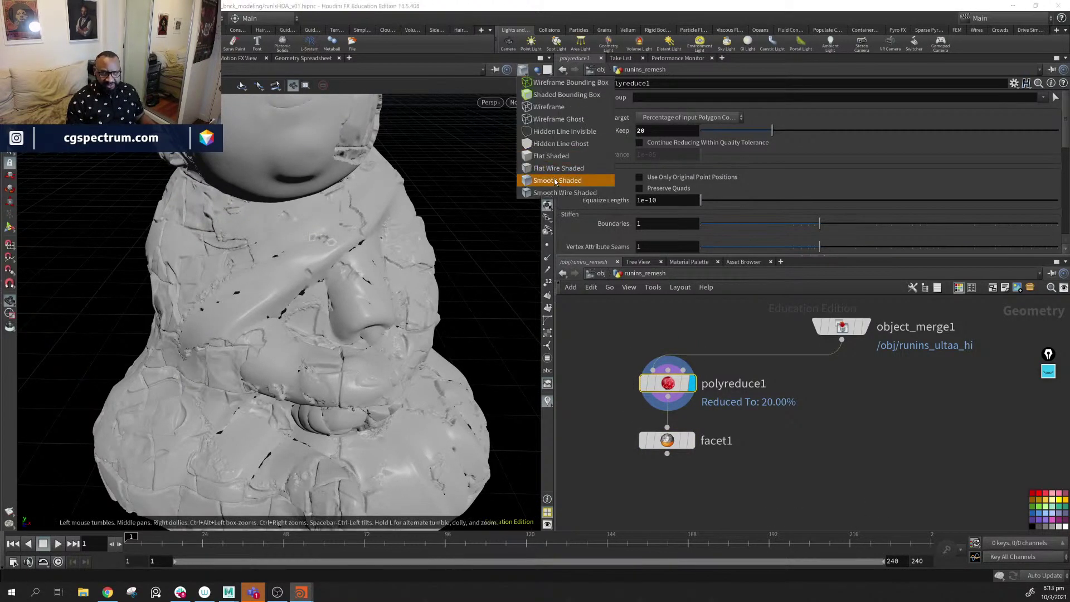
pyautogui.click(557, 180)
pyautogui.click(522, 69)
pyautogui.click(565, 192)
# - Examine polyreduce1's triangle layout close up on the flat areas and cracks, and on the whole Buddha
pyautogui.scroll(5, 475, 245)
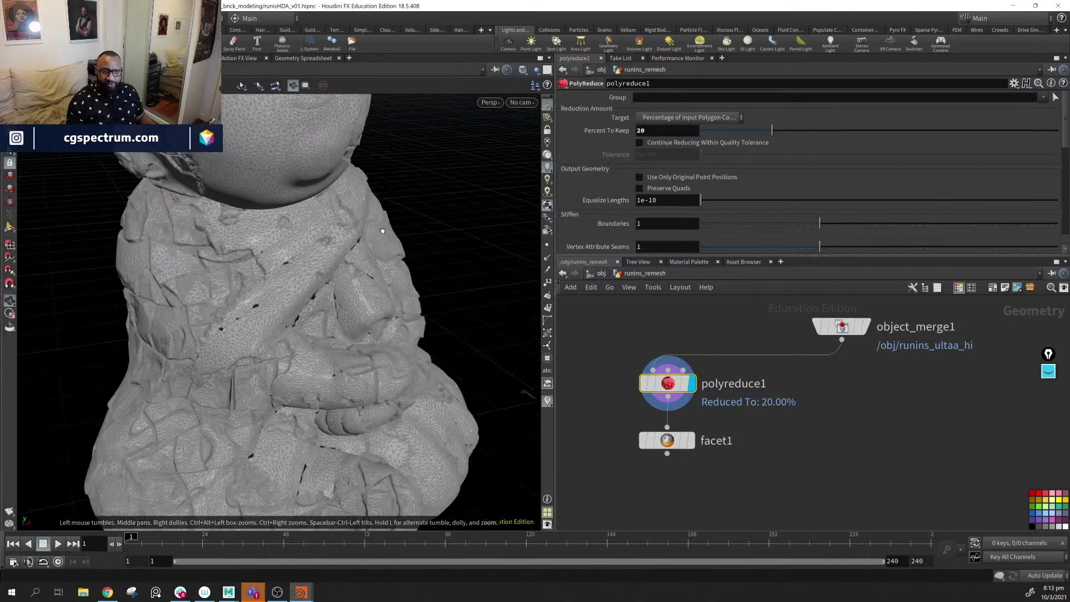
pyautogui.moveTo(474, 244); pyautogui.dragTo(294, 220)
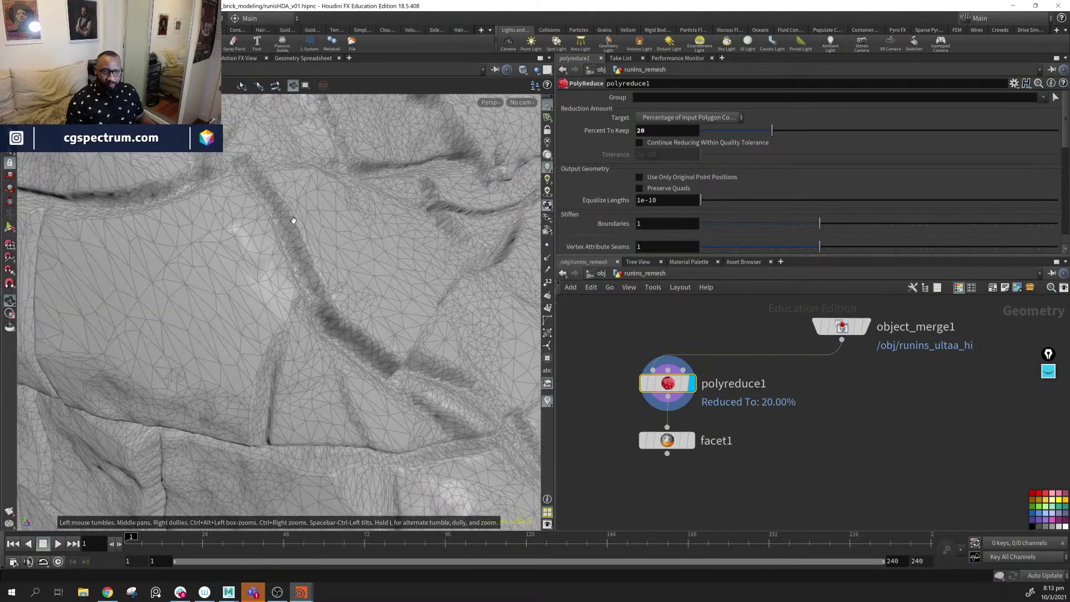
pyautogui.moveTo(307, 272); pyautogui.dragTo(342, 300)
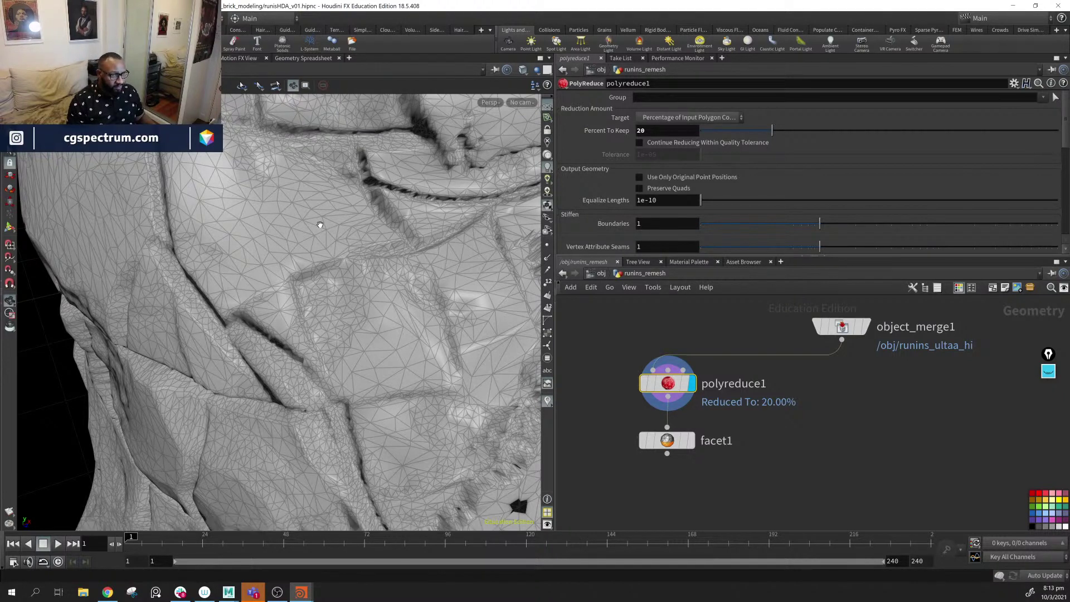
pyautogui.moveTo(321, 278)
pyautogui.mouseDown()
pyautogui.moveTo(293, 248)
pyautogui.moveTo(407, 285)
pyautogui.mouseUp()
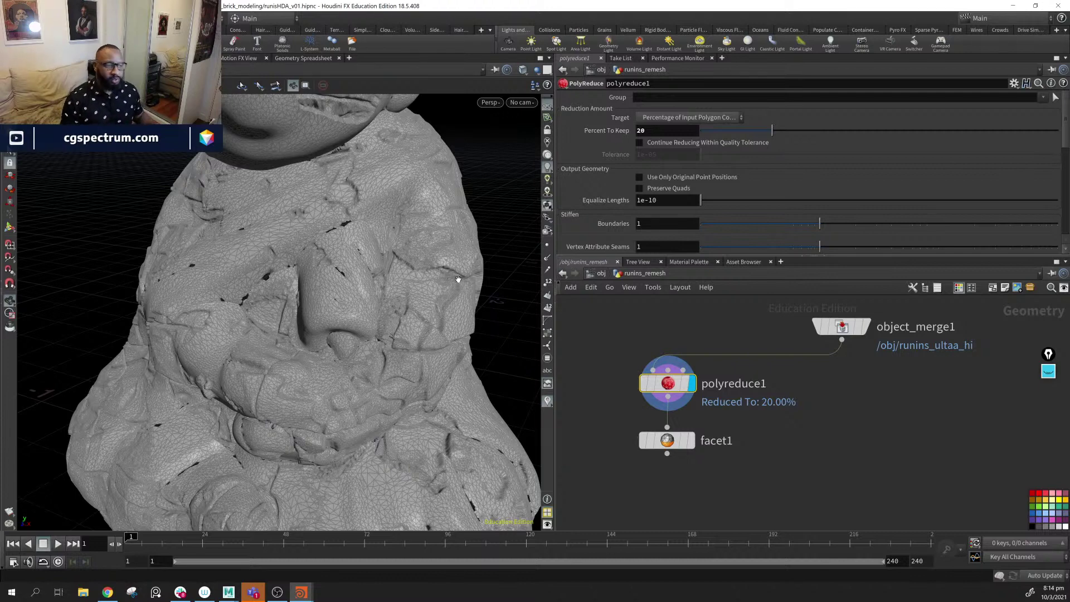
pyautogui.moveTo(458, 279); pyautogui.dragTo(357, 295)
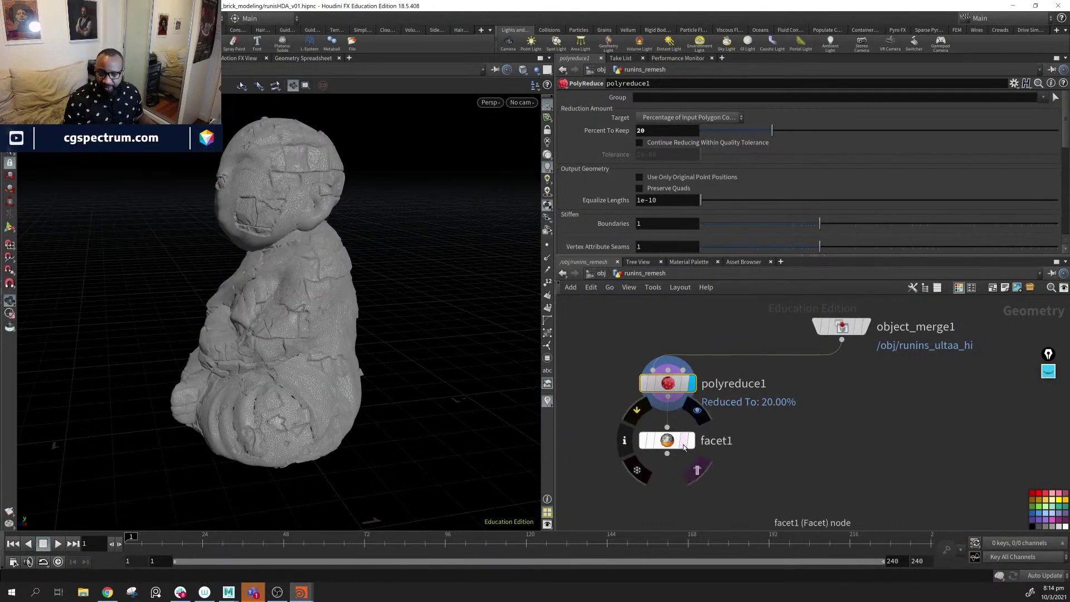
# - Display facet1's output again and inspect its wireframe close up around the neck, shoulder and folded robe
pyautogui.click(691, 444)
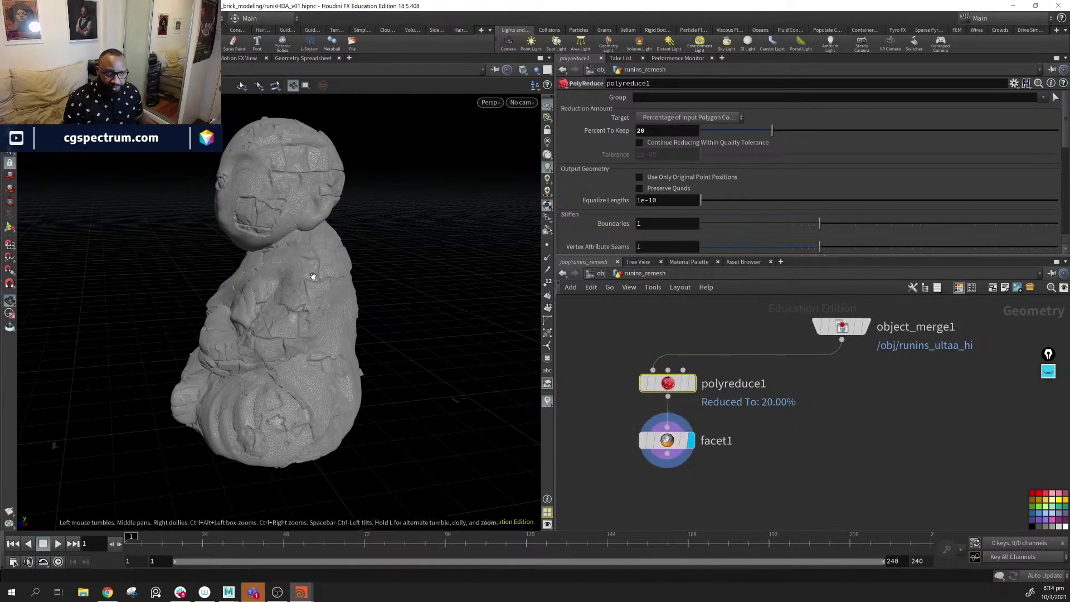
pyautogui.moveTo(313, 277); pyautogui.dragTo(383, 334)
pyautogui.scroll(10, 383, 334)
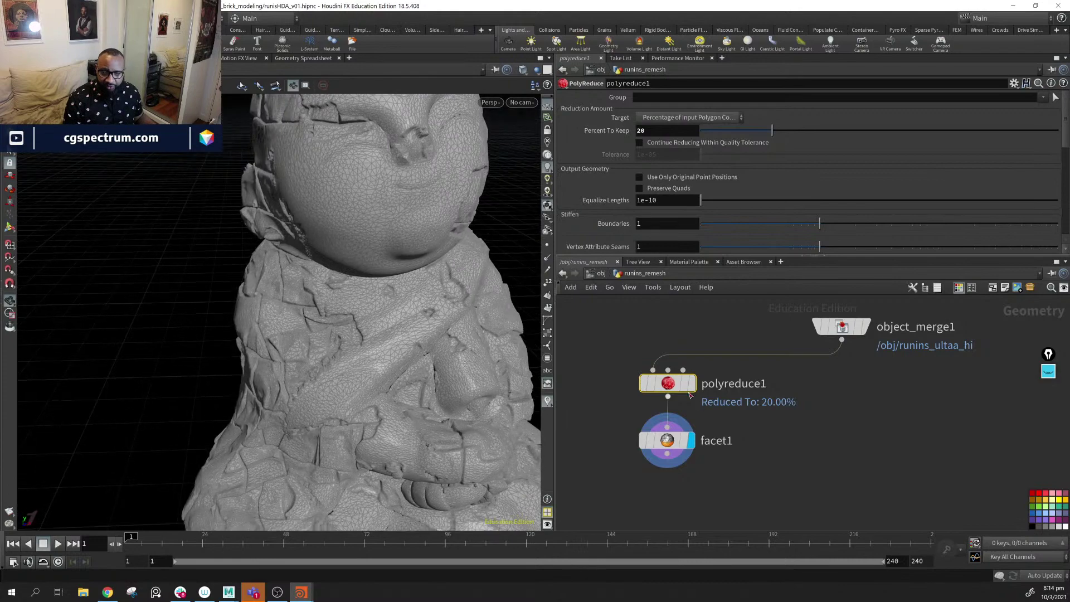
pyautogui.scroll(5, 442, 390)
pyautogui.scroll(4, 420, 298)
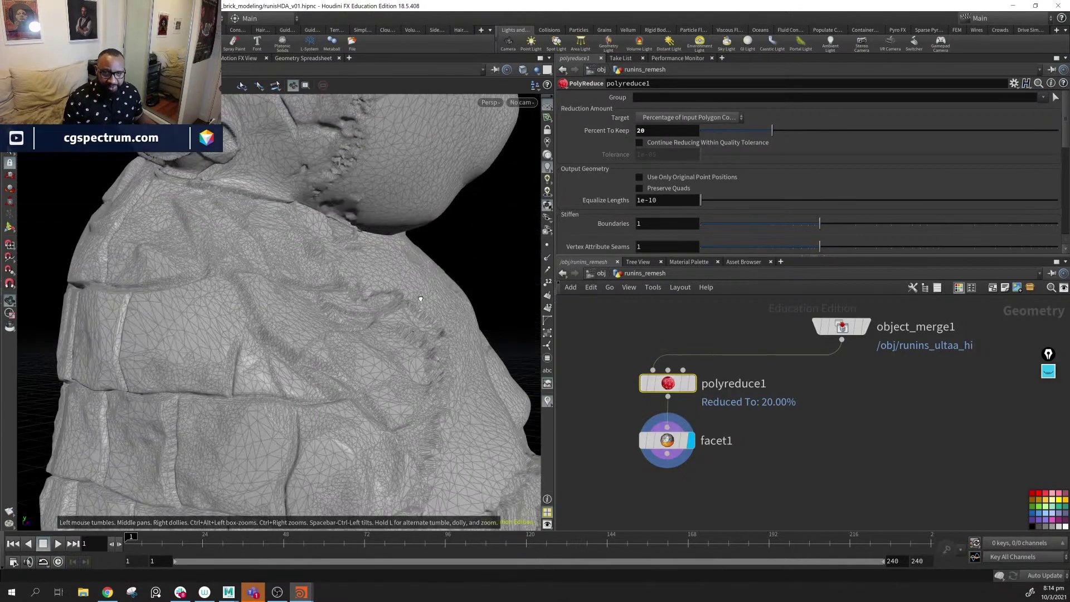
pyautogui.scroll(3, 483, 343)
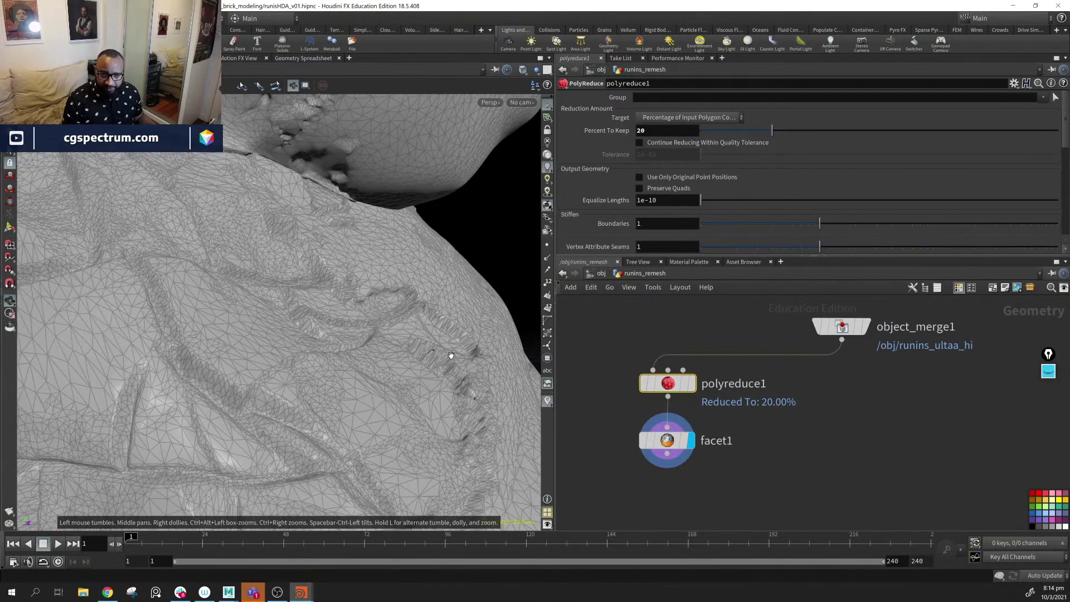
pyautogui.moveTo(462, 436); pyautogui.dragTo(415, 297)
pyautogui.moveTo(402, 353); pyautogui.dragTo(308, 255)
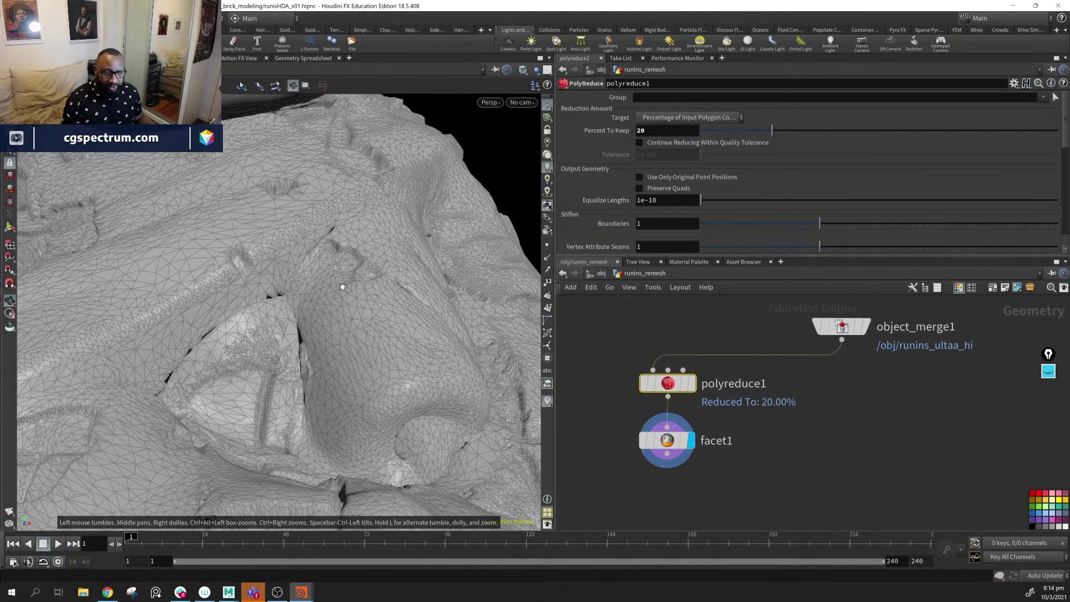
# - Add a Remesh node below object_merge1, to the right of the polyreduce1 and facet1 branch
pyautogui.moveTo(853, 440); pyautogui.dragTo(756, 432, button='middle')
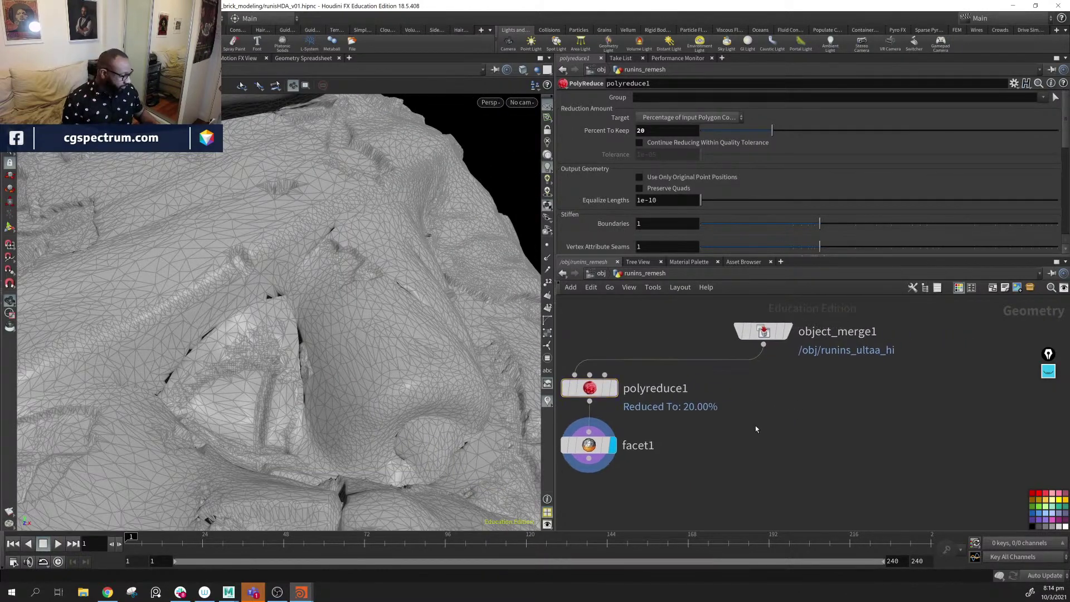
pyautogui.press('Tab')
pyautogui.write('re')
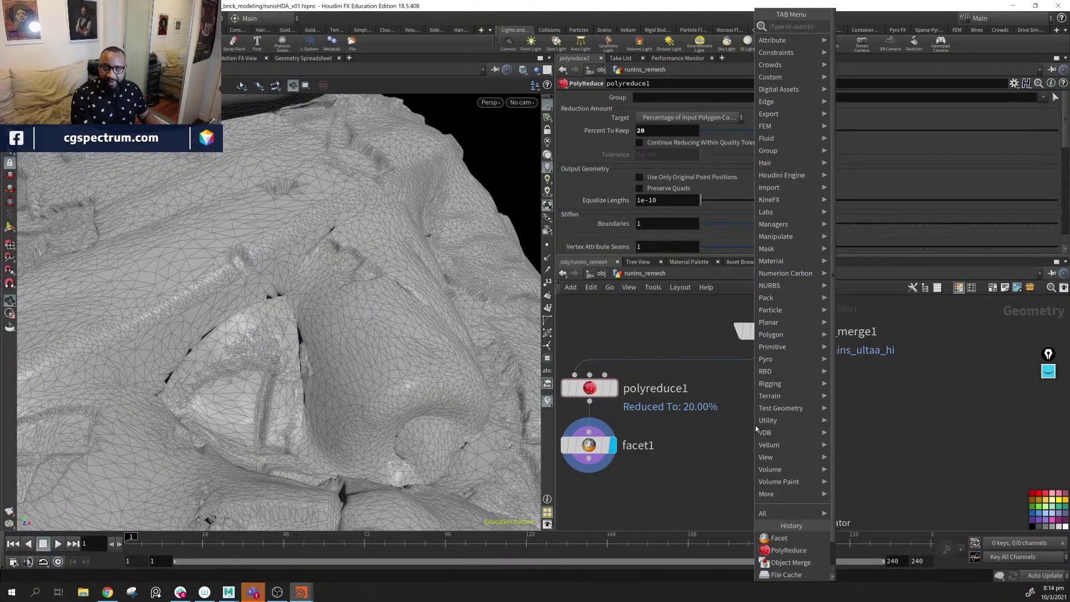
pyautogui.write('mesh')
pyautogui.press('Return')
pyautogui.click(758, 427)
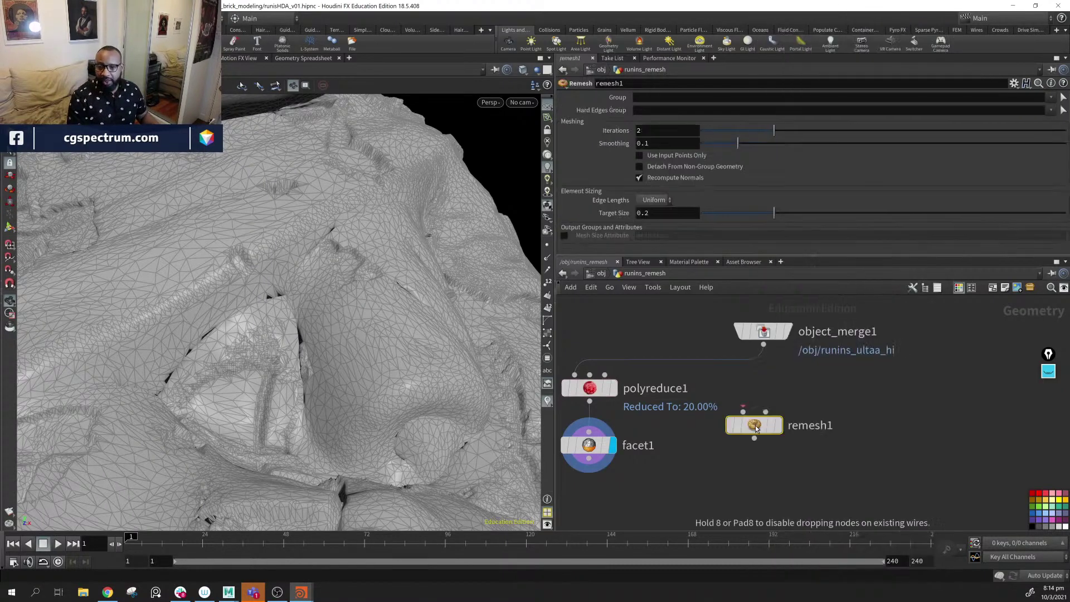
pyautogui.moveTo(762, 430); pyautogui.dragTo(816, 444)
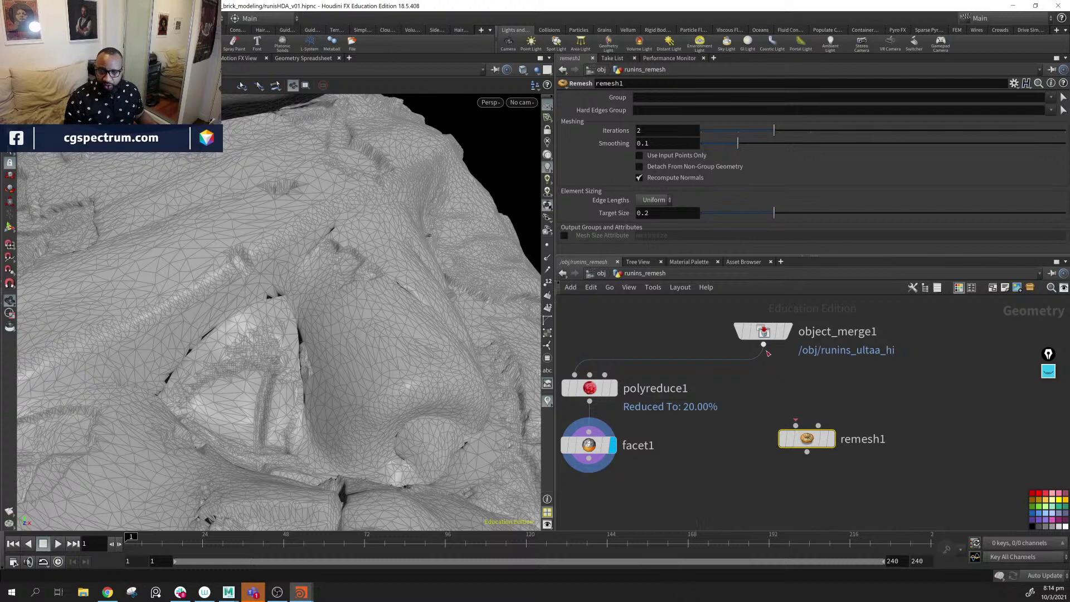
# - Connect object_merge1 to remesh1, display remesh1's output and cancel its cooking
pyautogui.moveTo(764, 345); pyautogui.dragTo(797, 426)
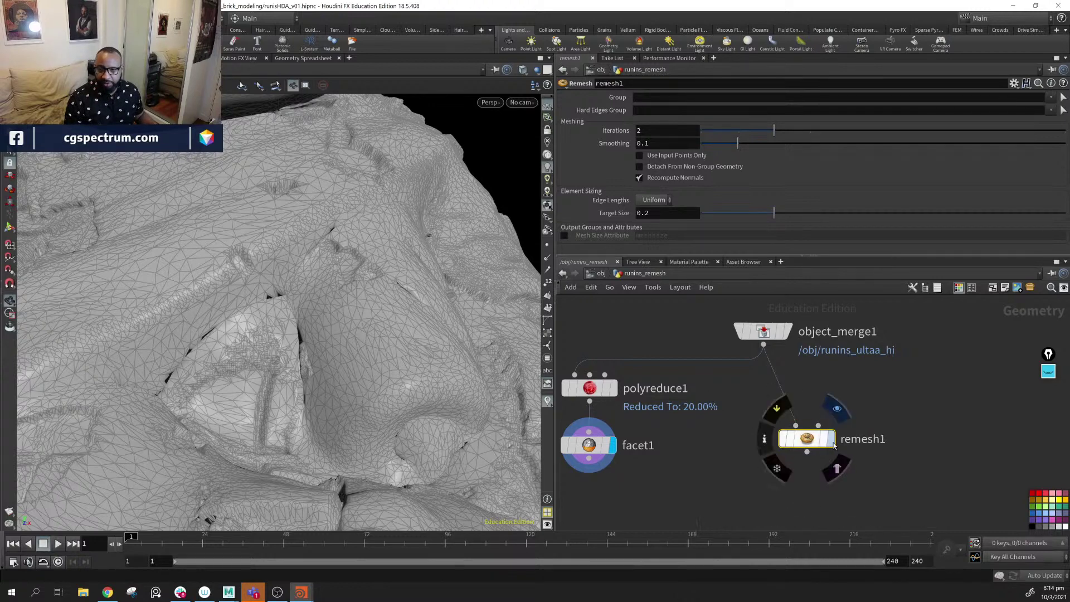
pyautogui.click(834, 441)
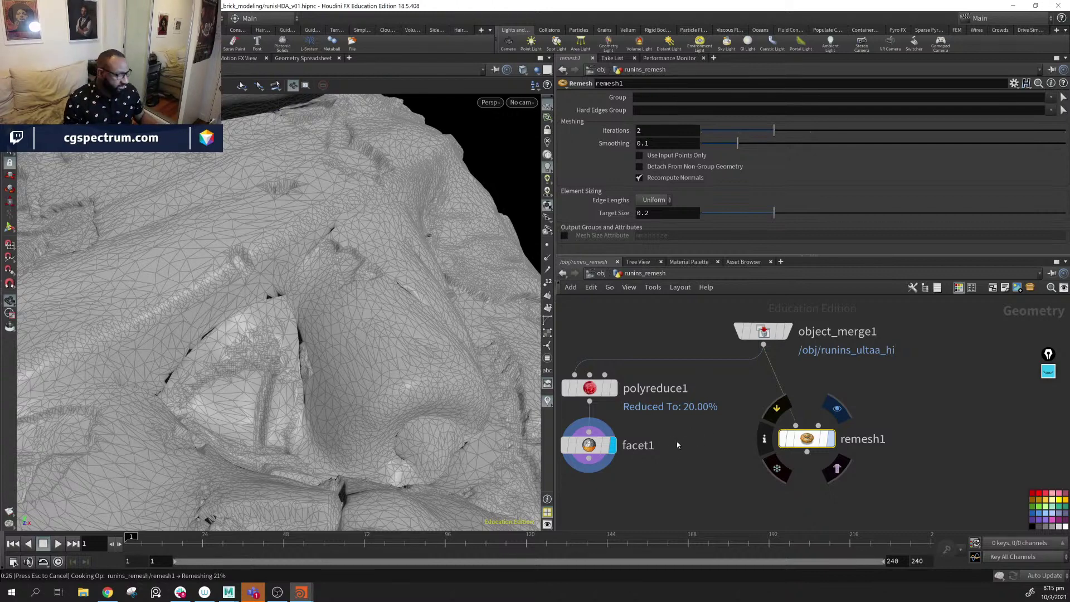
pyautogui.press('Escape')
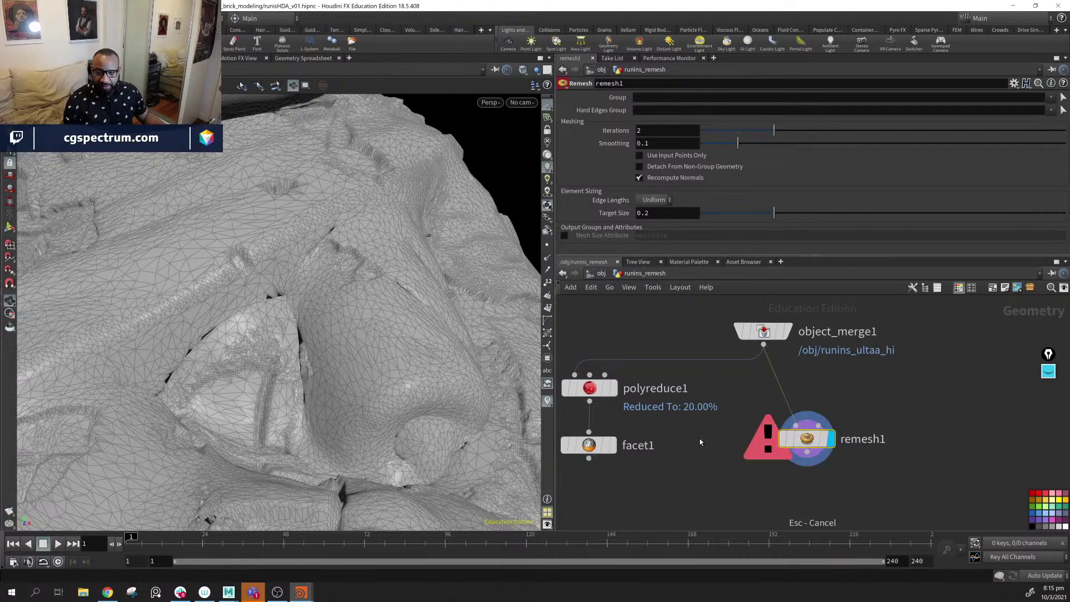
# - Move remesh1 slightly down and feed it from facet1's output instead of object_merge1
pyautogui.moveTo(795, 441); pyautogui.dragTo(787, 469)
pyautogui.moveTo(588, 458); pyautogui.dragTo(807, 478)
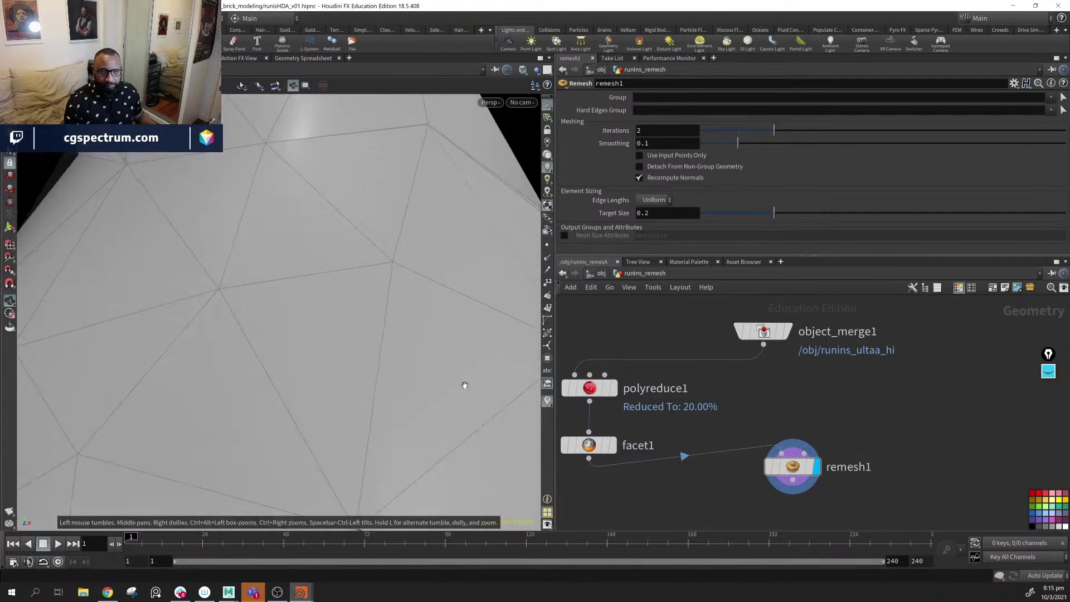
pyautogui.moveTo(466, 387); pyautogui.dragTo(312, 390, button='right')
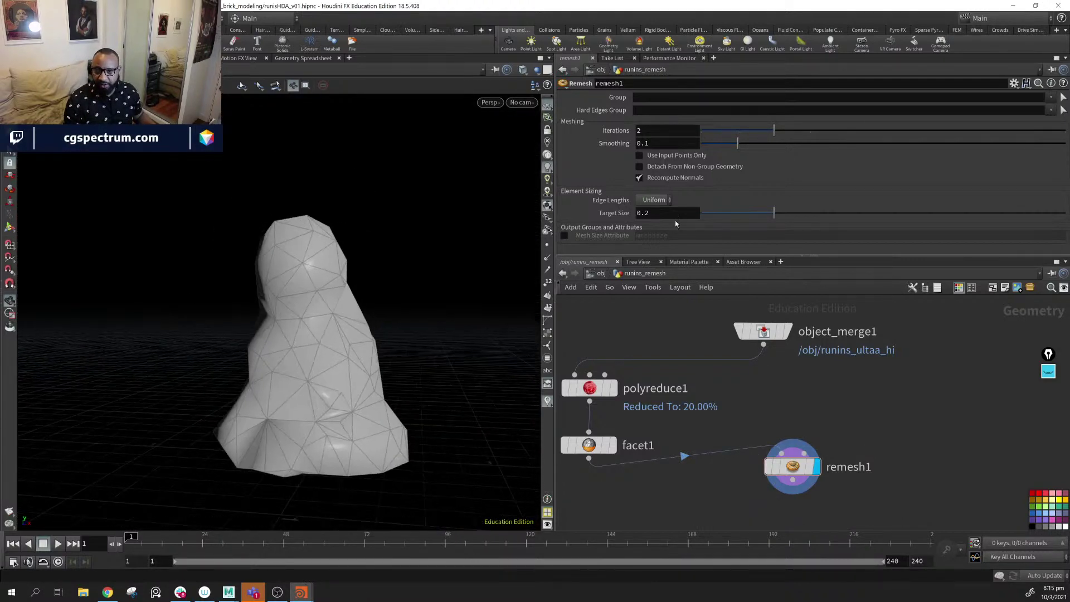
# - Try Target Size values of .1 and .05 on remesh1
pyautogui.click(676, 218)
pyautogui.write('.1')
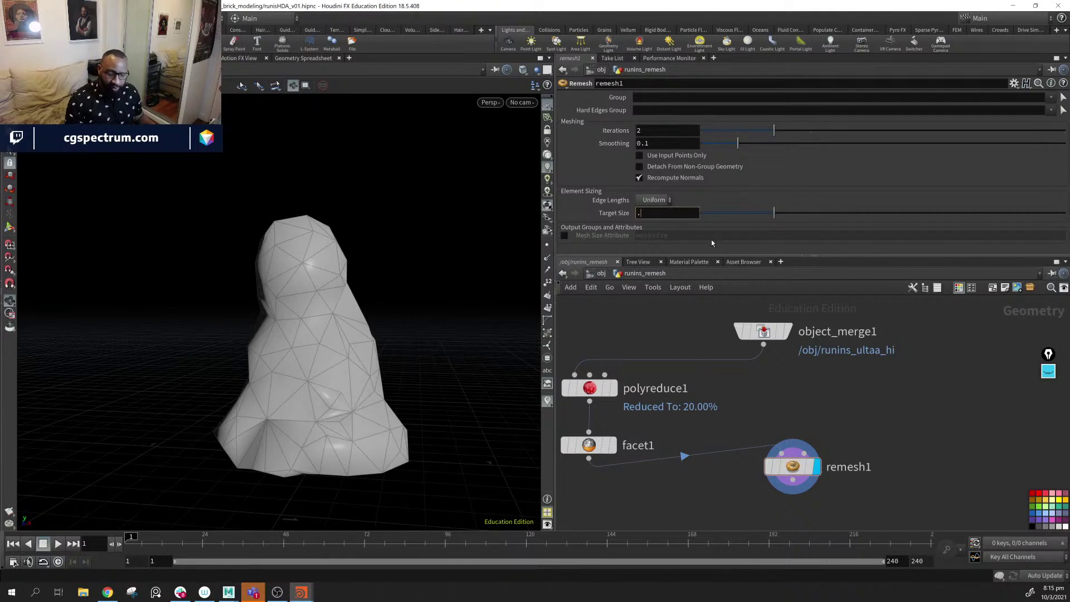
pyautogui.press('Return')
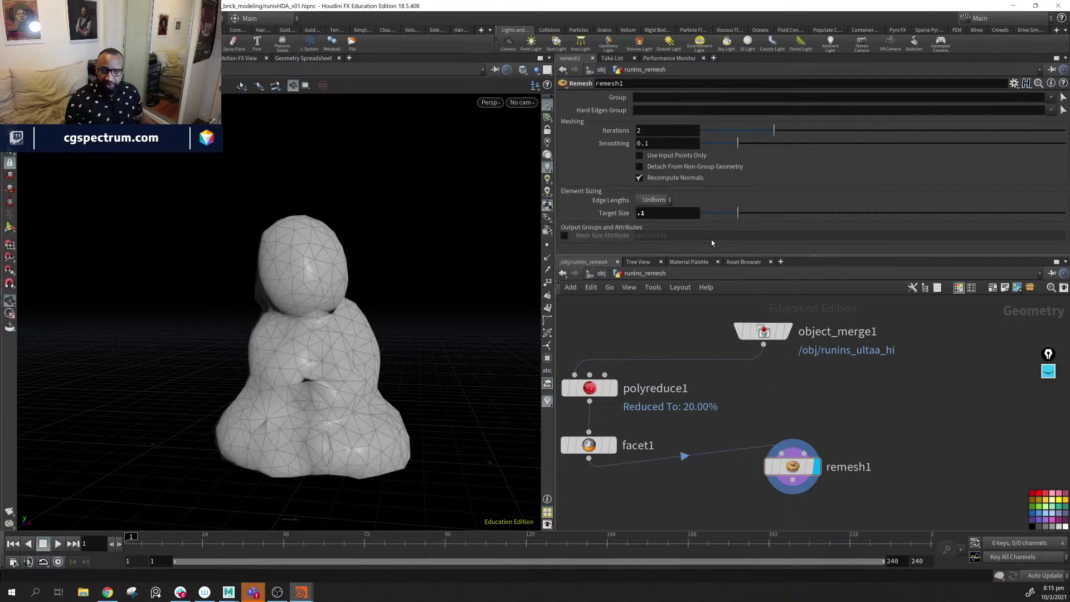
pyautogui.click(691, 213)
pyautogui.write('.0')
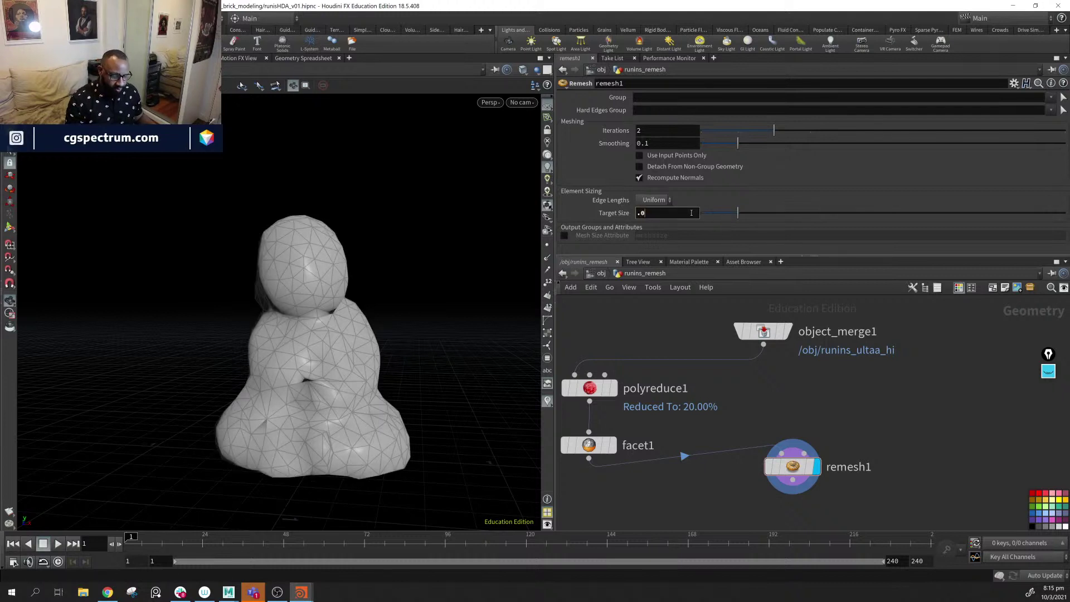
pyautogui.write('5')
pyautogui.press('Return')
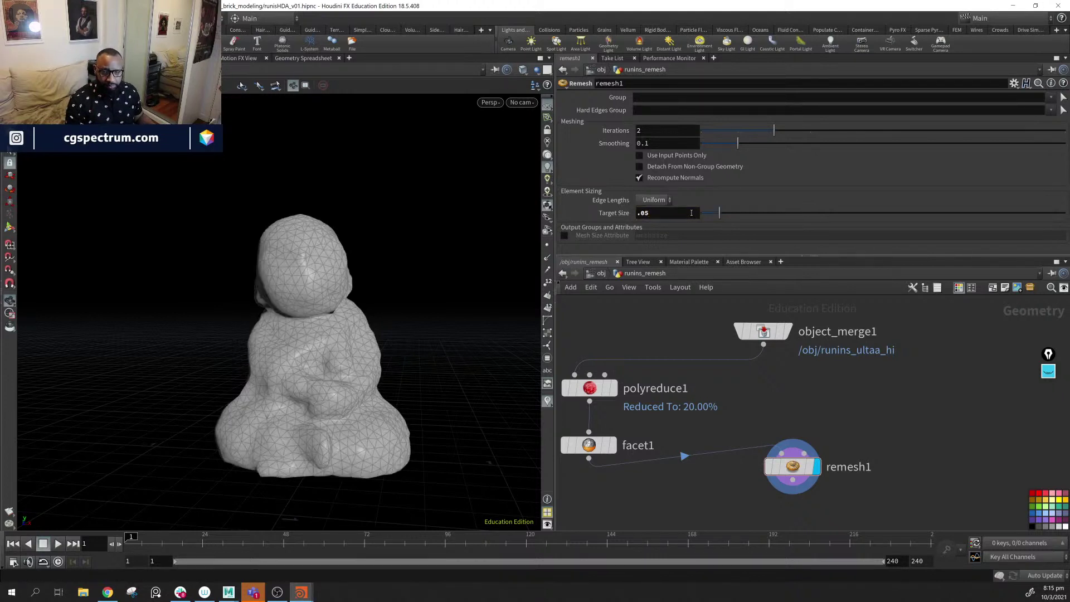
# - Set remesh1's Target Size to .02 and inspect the remeshed Buddha's wireframe from the side
pyautogui.click(691, 213)
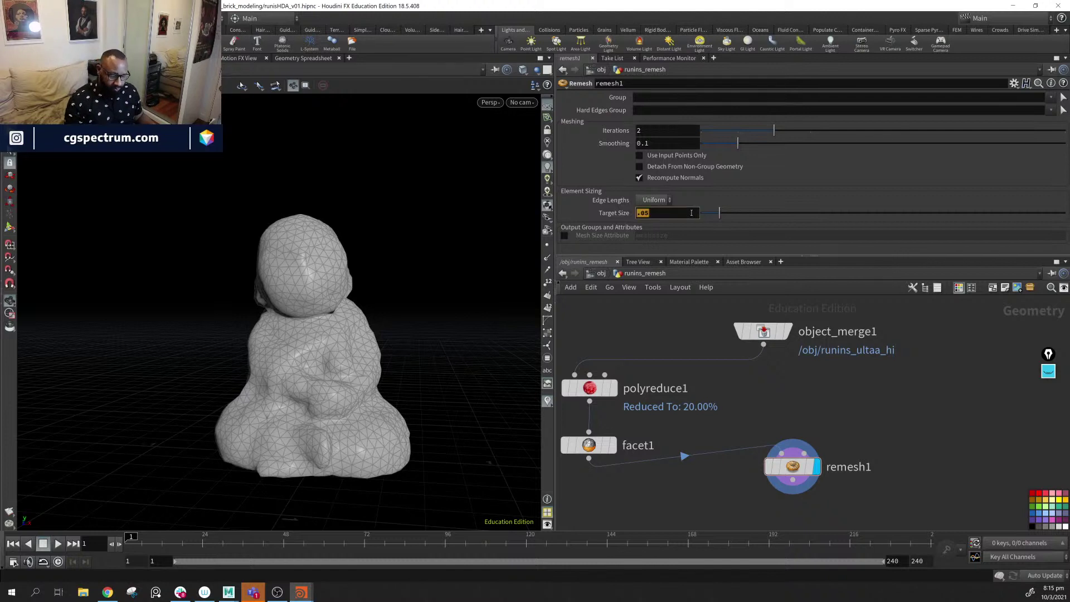
pyautogui.write('.02')
pyautogui.press('Return')
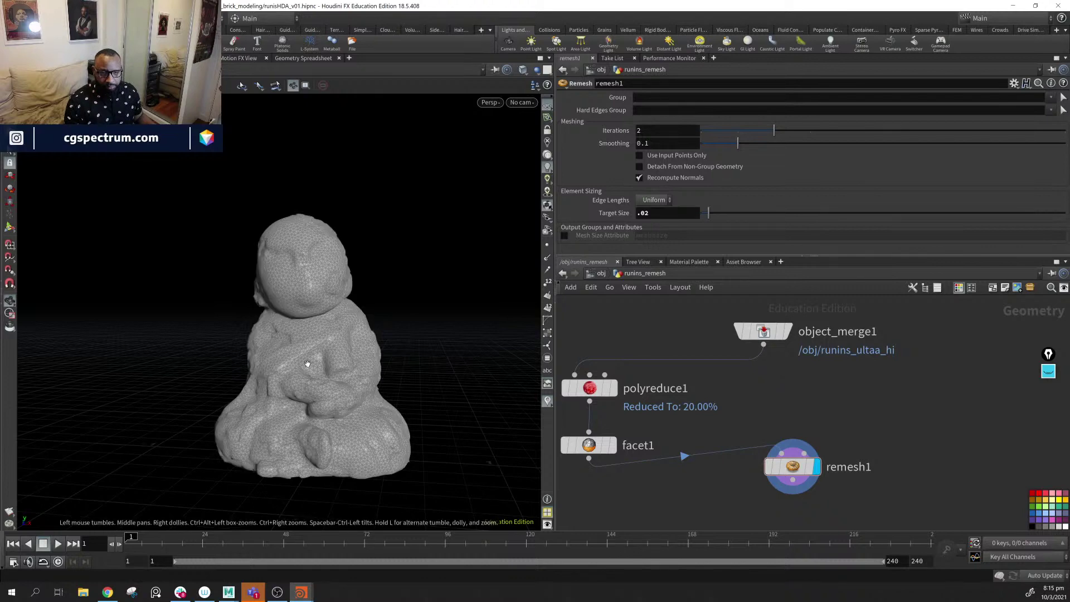
pyautogui.moveTo(291, 346)
pyautogui.mouseDown()
pyautogui.moveTo(411, 358)
pyautogui.moveTo(301, 354)
pyautogui.mouseUp()
pyautogui.moveTo(301, 354); pyautogui.dragTo(120, 385, button='right')
pyautogui.moveTo(120, 385); pyautogui.dragTo(253, 320)
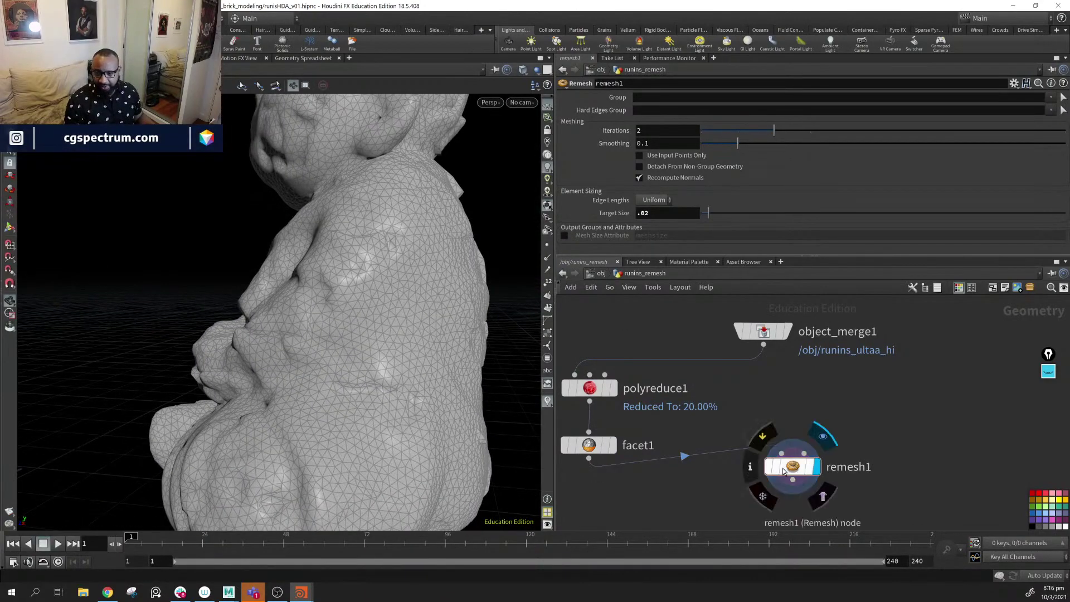
# - Rewire remesh1 to sit between polyreduce1 and facet1, and place the three nodes in one column
pyautogui.moveTo(789, 467); pyautogui.dragTo(697, 482)
pyautogui.moveTo(606, 429); pyautogui.dragTo(644, 382, button='middle')
pyautogui.moveTo(626, 386); pyautogui.dragTo(745, 439)
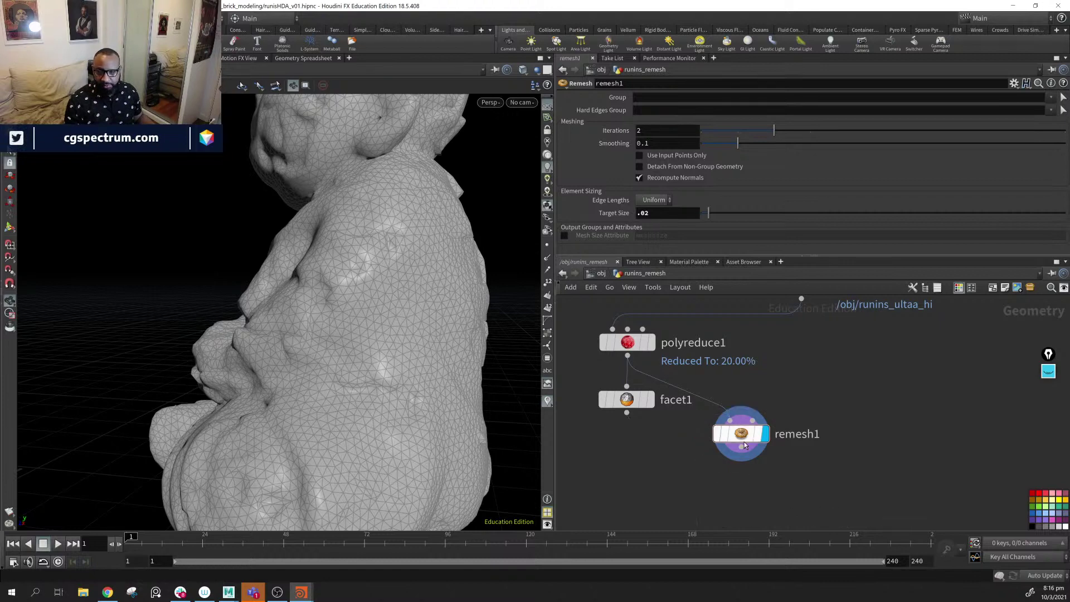
pyautogui.moveTo(731, 435); pyautogui.dragTo(731, 405)
pyautogui.moveTo(638, 401); pyautogui.dragTo(628, 479)
pyautogui.click(627, 452)
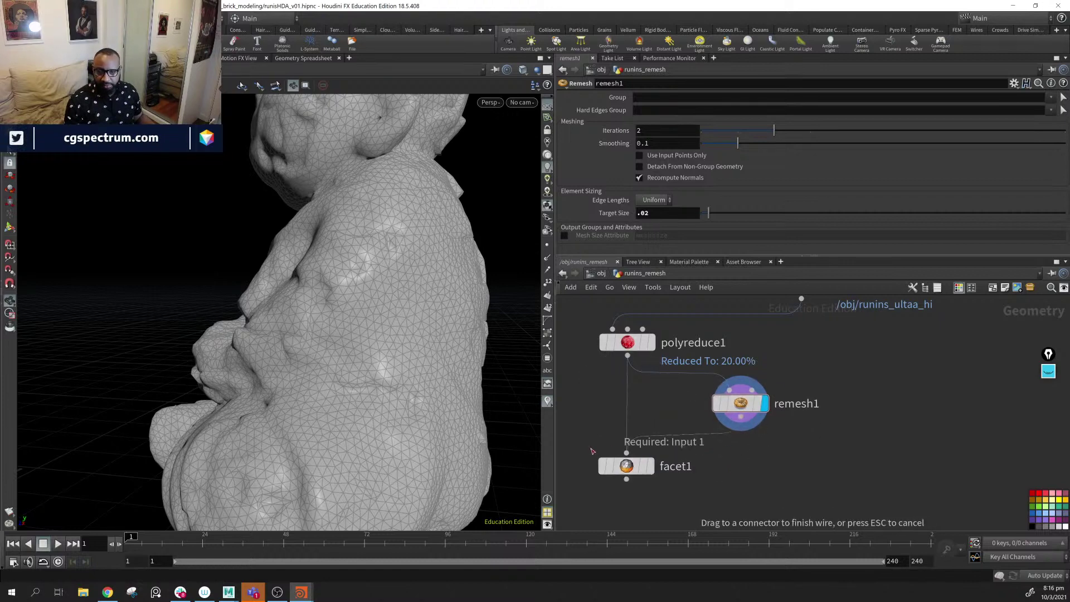
pyautogui.click(740, 417)
pyautogui.moveTo(724, 404); pyautogui.dragTo(601, 407)
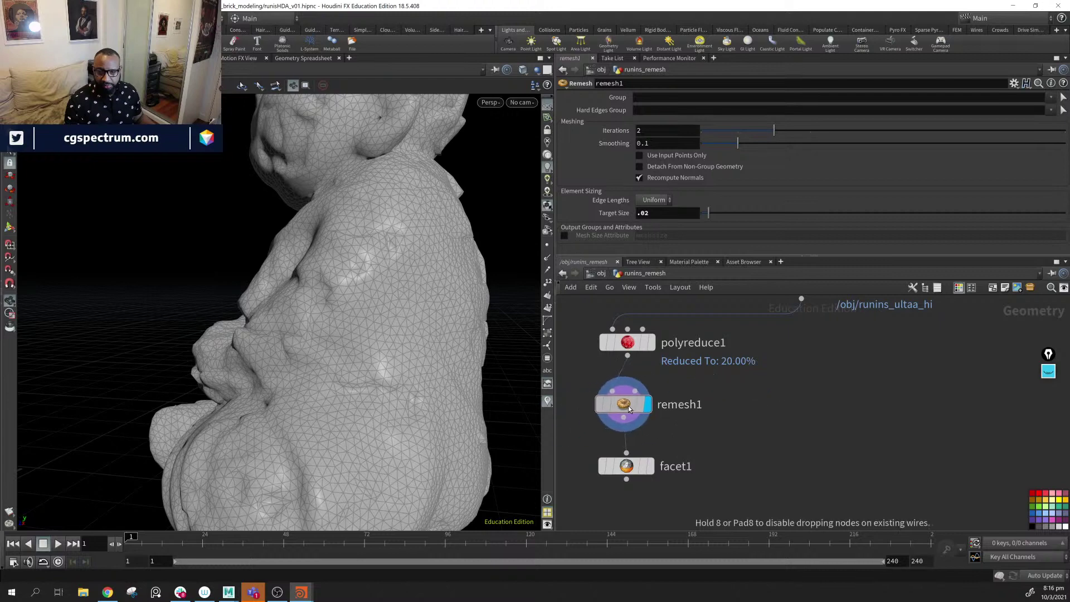
# - Align facet1 below remesh1, display its output and inspect the whole Buddha
pyautogui.moveTo(652, 472); pyautogui.dragTo(643, 465)
pyautogui.click(644, 463)
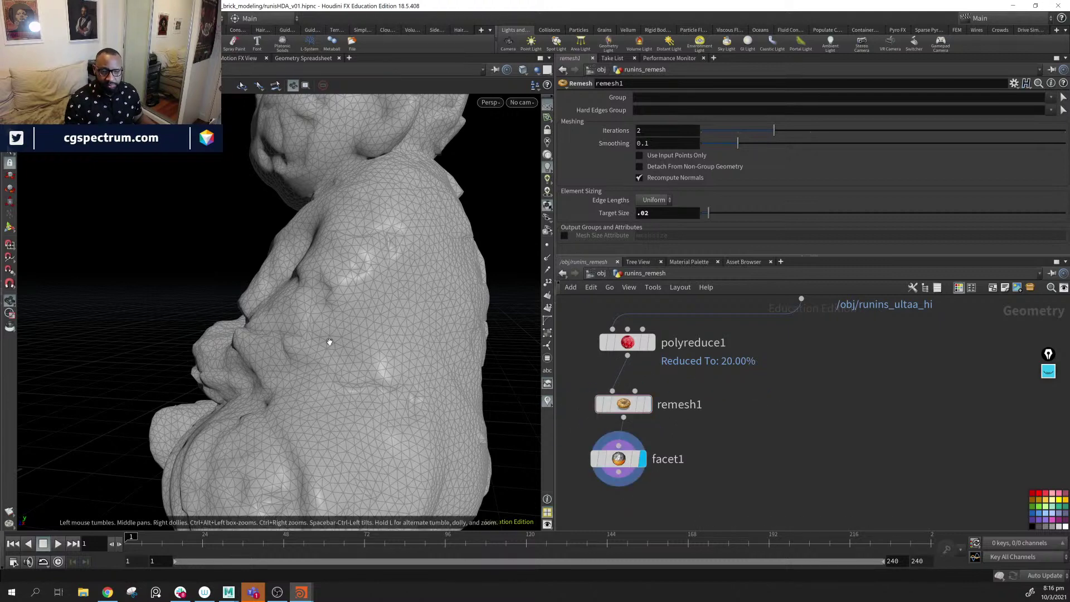
pyautogui.moveTo(329, 342); pyautogui.dragTo(432, 341)
pyautogui.moveTo(432, 342); pyautogui.dragTo(208, 328, button='right')
pyautogui.moveTo(207, 327); pyautogui.dragTo(184, 309)
# - Temporarily overlay object_merge1 as a template on facet1's output to compare the original Buddha with the remeshed one
pyautogui.moveTo(829, 300); pyautogui.dragTo(801, 318, button='middle')
pyautogui.click(795, 305)
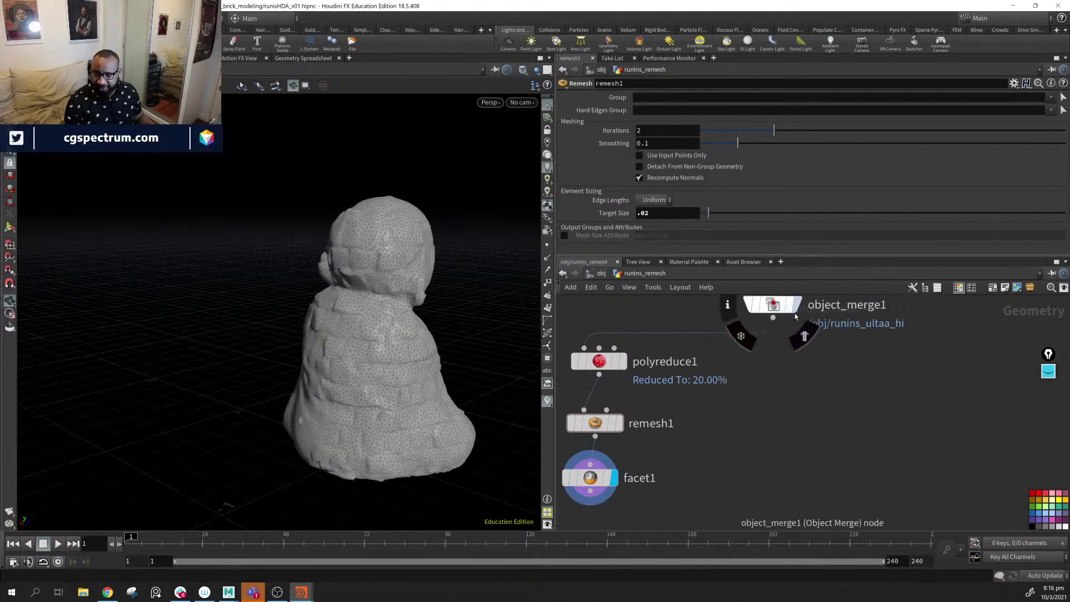
pyautogui.scroll(10, 388, 384)
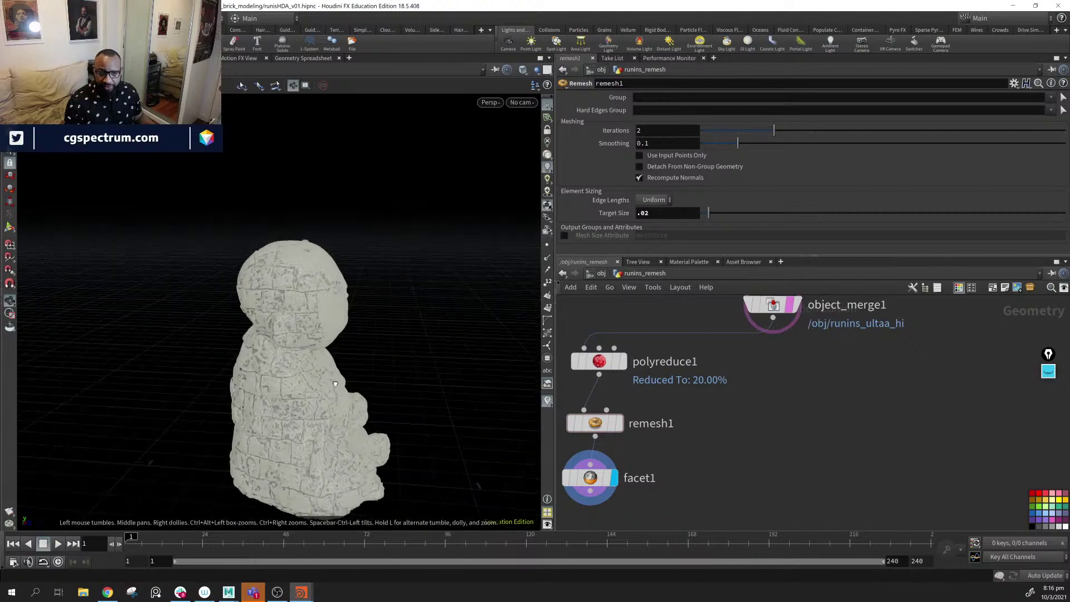
pyautogui.moveTo(380, 439); pyautogui.dragTo(340, 405)
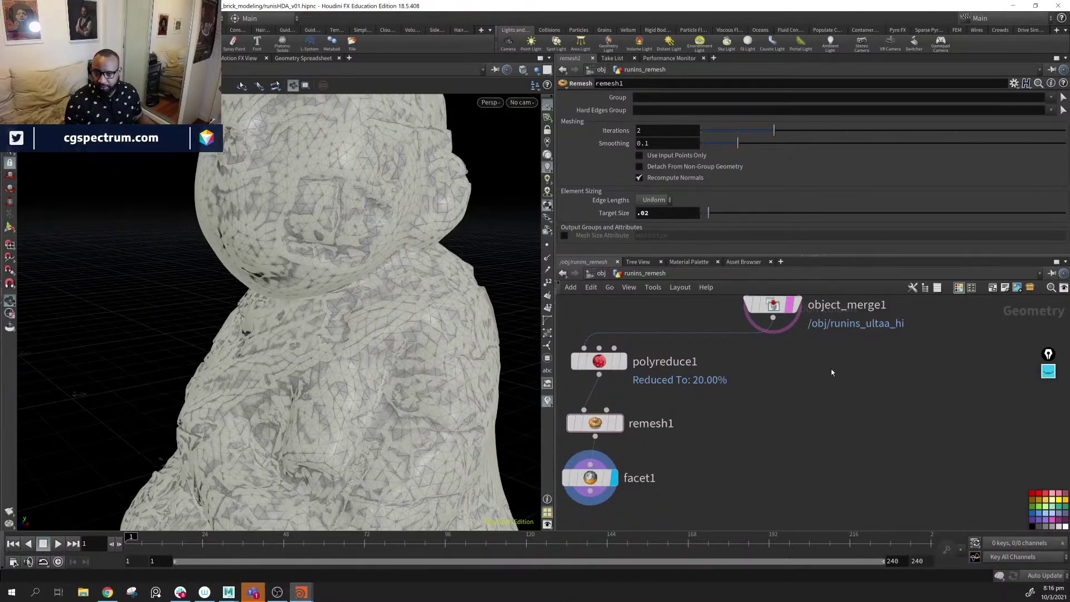
pyautogui.moveTo(749, 399); pyautogui.dragTo(838, 325, button='middle')
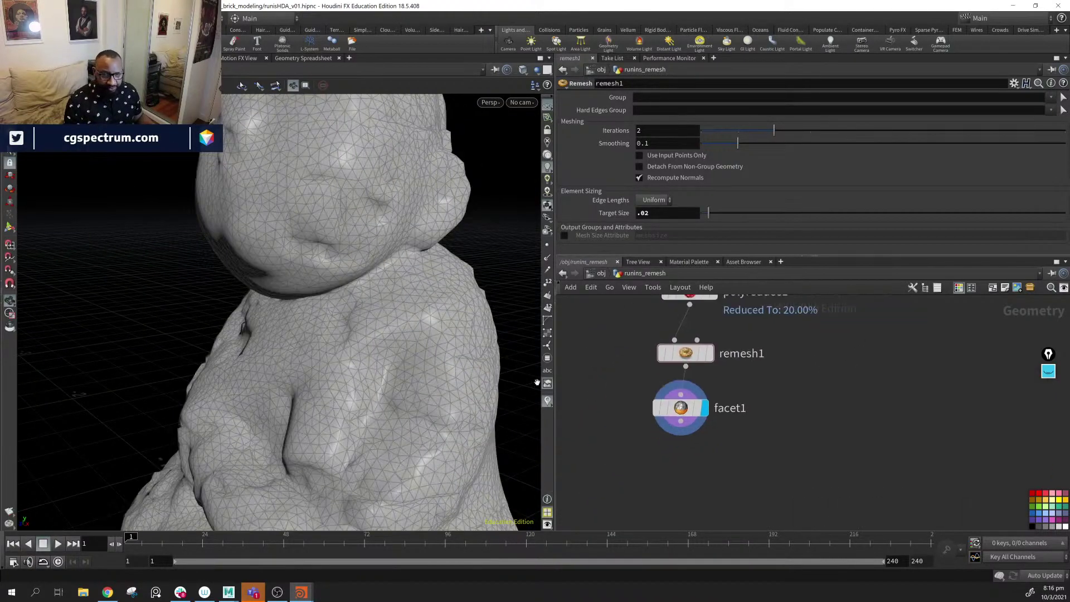
pyautogui.scroll(-5, 349, 321)
pyautogui.scroll(2, 349, 322)
pyautogui.moveTo(350, 321); pyautogui.dragTo(349, 301)
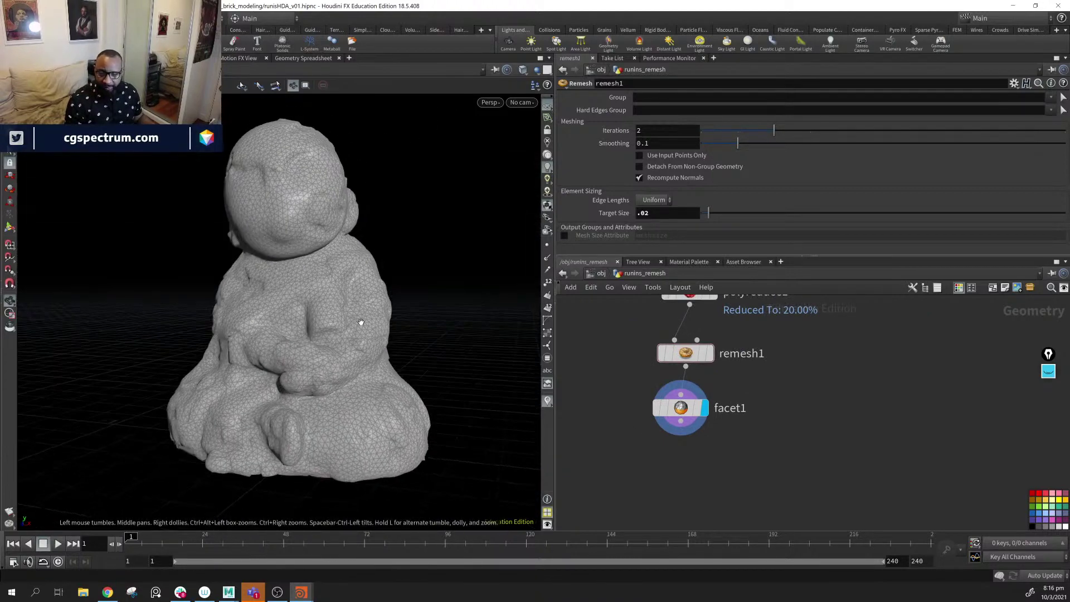
# - Move remesh1 and facet1 closer together into a tidy column below polyreduce1
pyautogui.moveTo(772, 384); pyautogui.dragTo(735, 463, button='middle')
pyautogui.moveTo(790, 420); pyautogui.dragTo(580, 507)
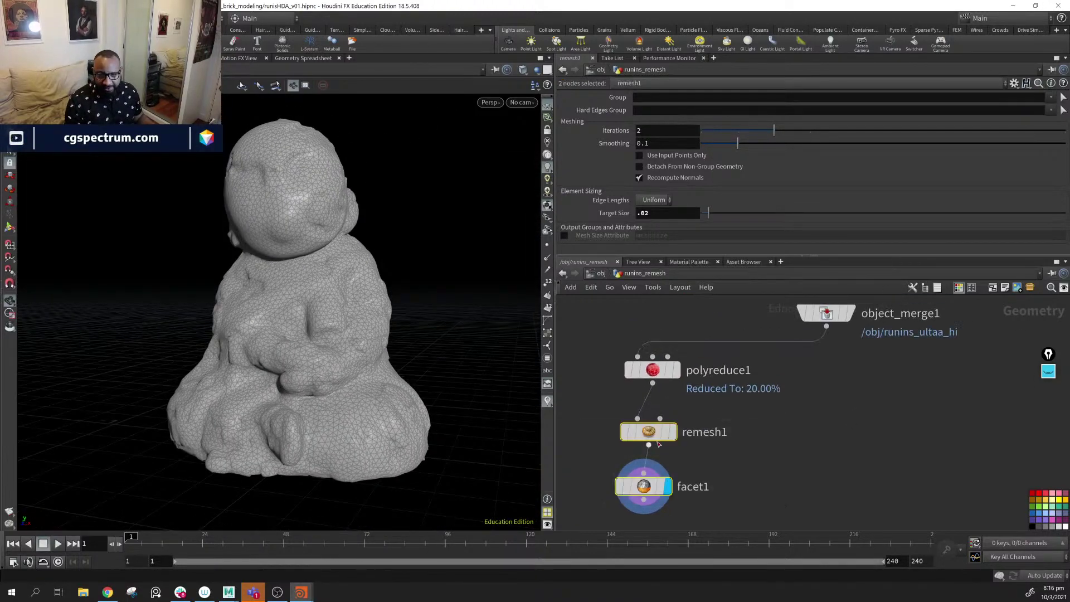
pyautogui.moveTo(655, 438); pyautogui.dragTo(660, 422)
pyautogui.click(793, 462)
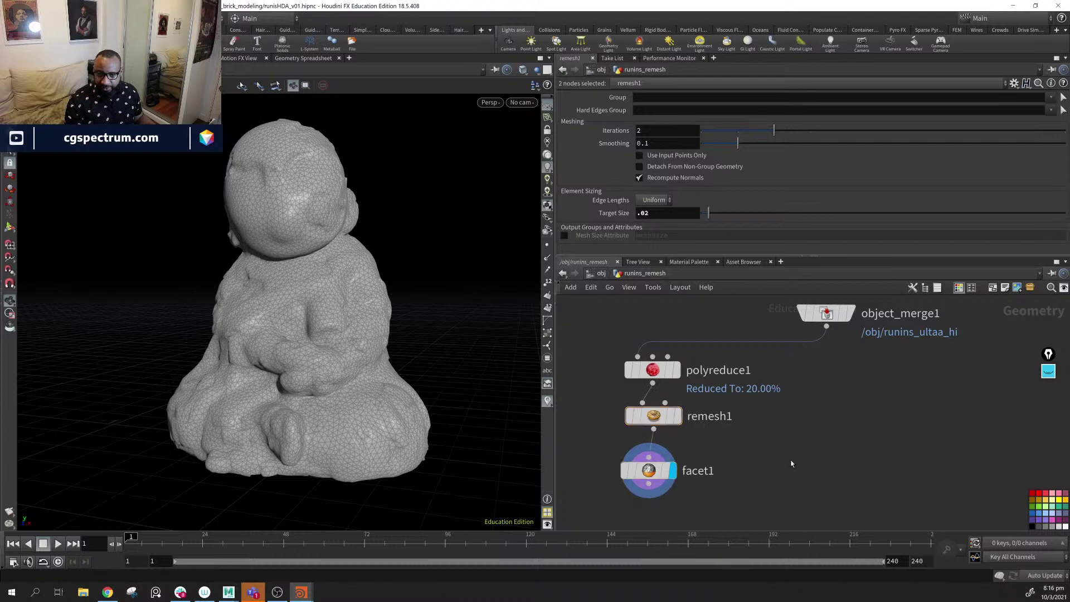
pyautogui.moveTo(653, 478); pyautogui.dragTo(658, 470)
pyautogui.moveTo(664, 478); pyautogui.dragTo(687, 400, button='middle')
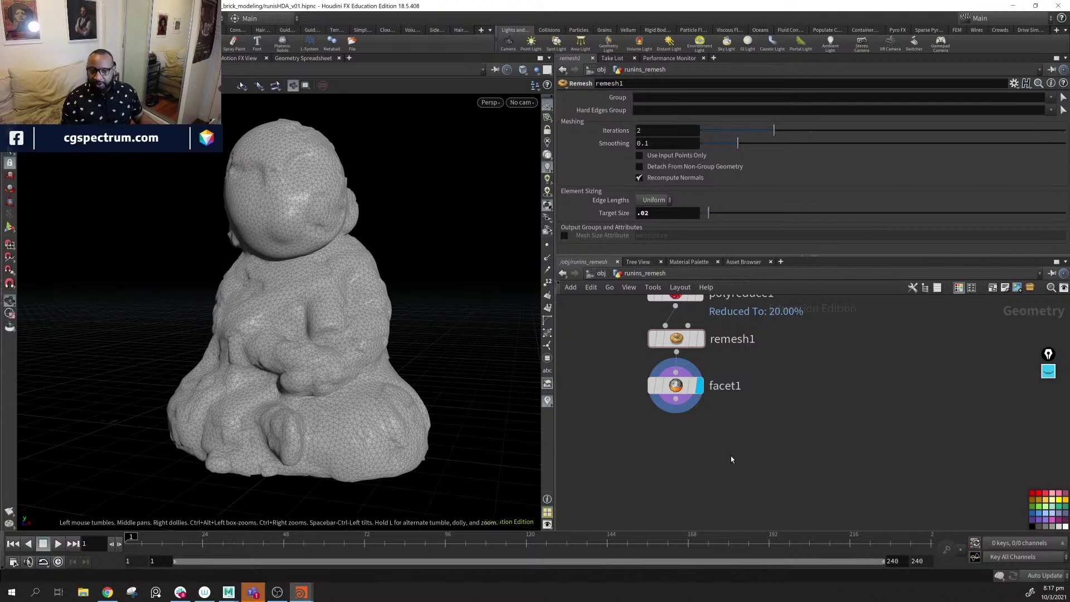
pyautogui.moveTo(427, 317)
pyautogui.mouseDown()
pyautogui.moveTo(392, 349)
pyautogui.moveTo(320, 339)
pyautogui.moveTo(265, 279)
pyautogui.moveTo(397, 350)
pyautogui.moveTo(342, 239)
pyautogui.moveTo(334, 251)
pyautogui.mouseUp()
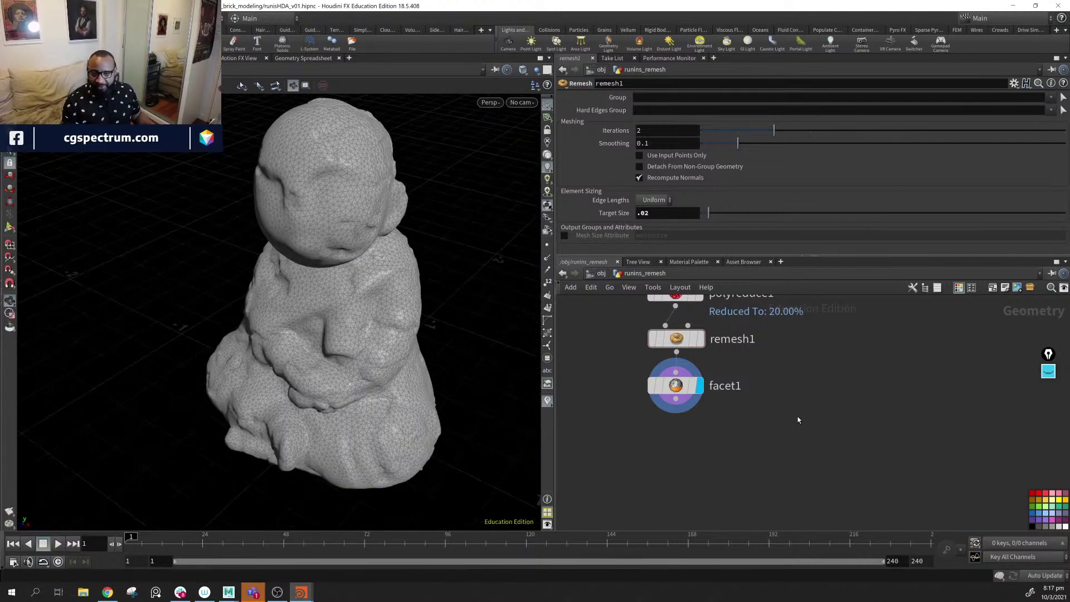
pyautogui.moveTo(798, 422); pyautogui.dragTo(757, 477, button='middle')
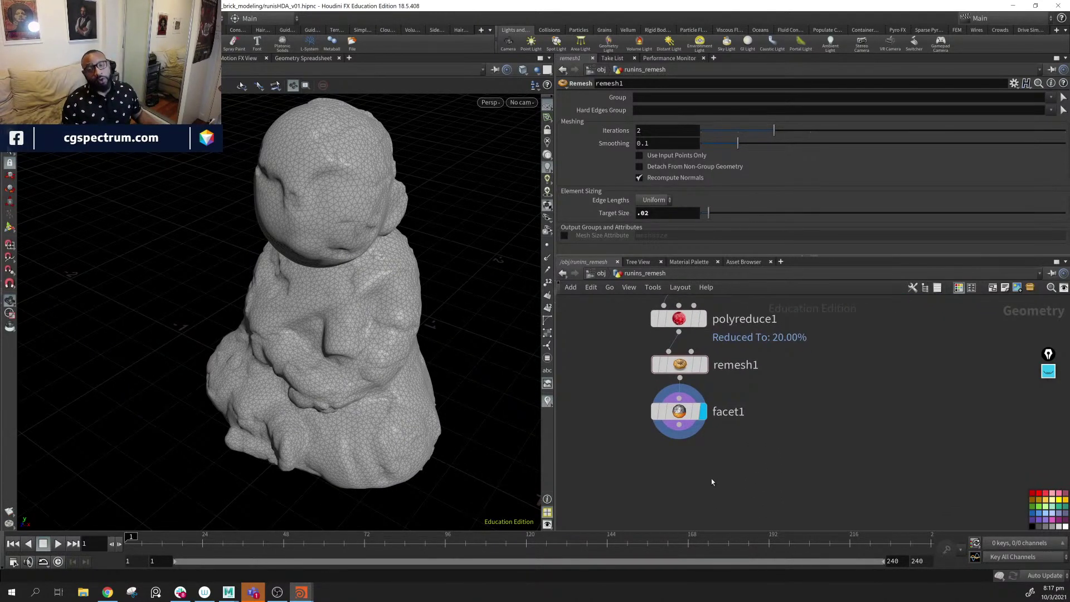
pyautogui.moveTo(473, 412)
pyautogui.mouseDown()
pyautogui.moveTo(394, 377)
pyautogui.moveTo(274, 354)
pyautogui.moveTo(368, 384)
pyautogui.moveTo(428, 360)
pyautogui.moveTo(397, 335)
pyautogui.moveTo(368, 343)
pyautogui.moveTo(349, 370)
pyautogui.moveTo(348, 337)
pyautogui.moveTo(316, 360)
pyautogui.moveTo(192, 339)
pyautogui.moveTo(294, 373)
pyautogui.moveTo(288, 390)
pyautogui.moveTo(275, 378)
pyautogui.moveTo(375, 375)
pyautogui.moveTo(265, 349)
pyautogui.moveTo(336, 386)
pyautogui.moveTo(468, 368)
pyautogui.moveTo(400, 373)
pyautogui.mouseUp()
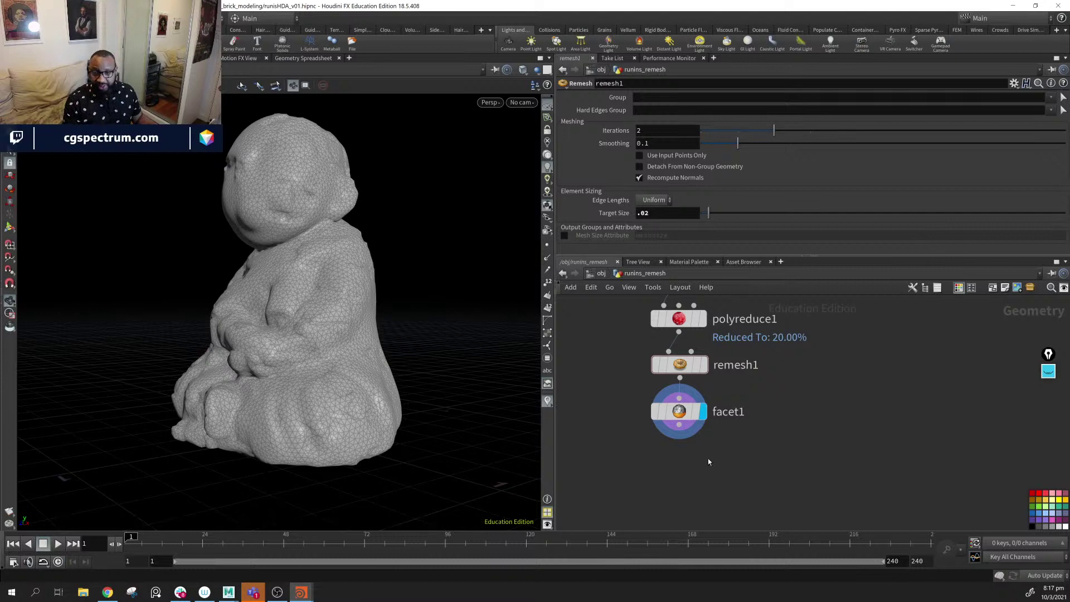
pyautogui.moveTo(708, 458); pyautogui.dragTo(703, 441, button='middle')
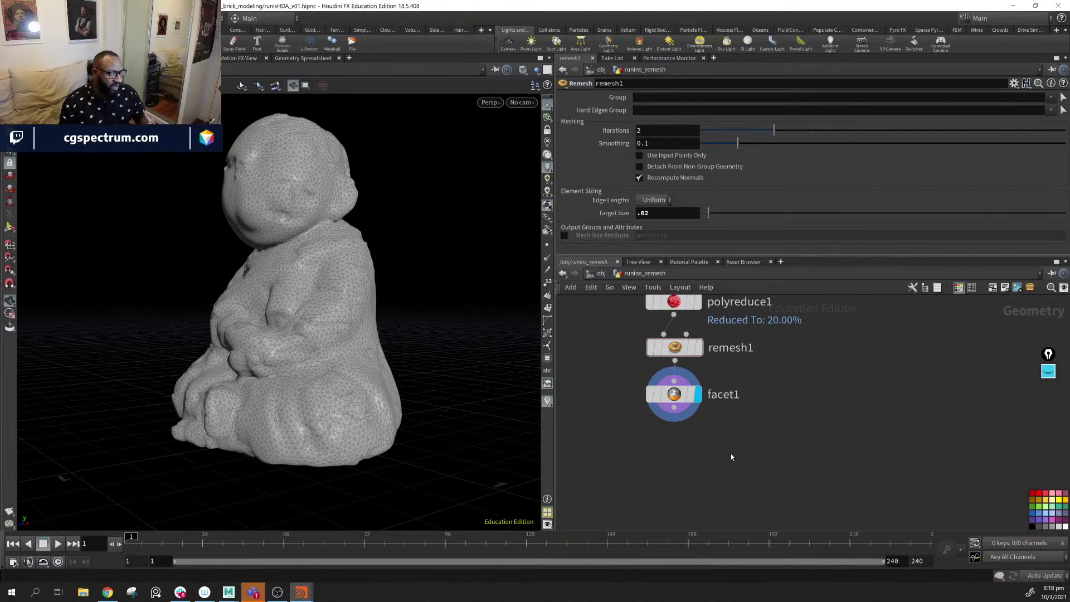
pyautogui.moveTo(760, 430); pyautogui.dragTo(760, 433, button='middle')
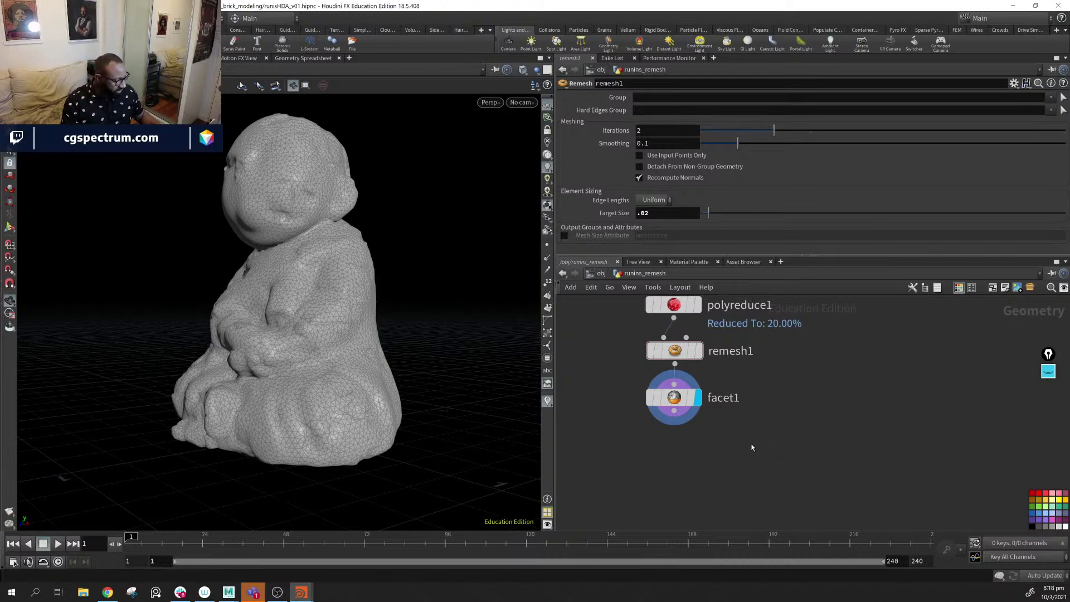
# - Add a Labs Exoside QuadRemesher node below and to the right of facet1, and look over its parameters
pyautogui.press('Tab')
pyautogui.write('la')
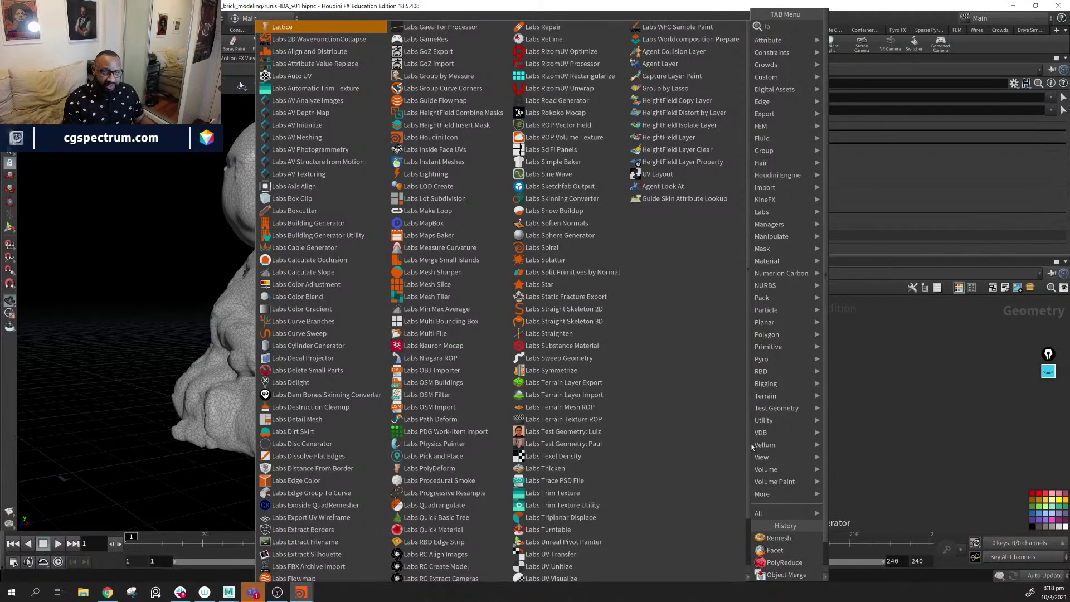
pyautogui.press('BackSpace')
pyautogui.press('BackSpace')
pyautogui.write('qu')
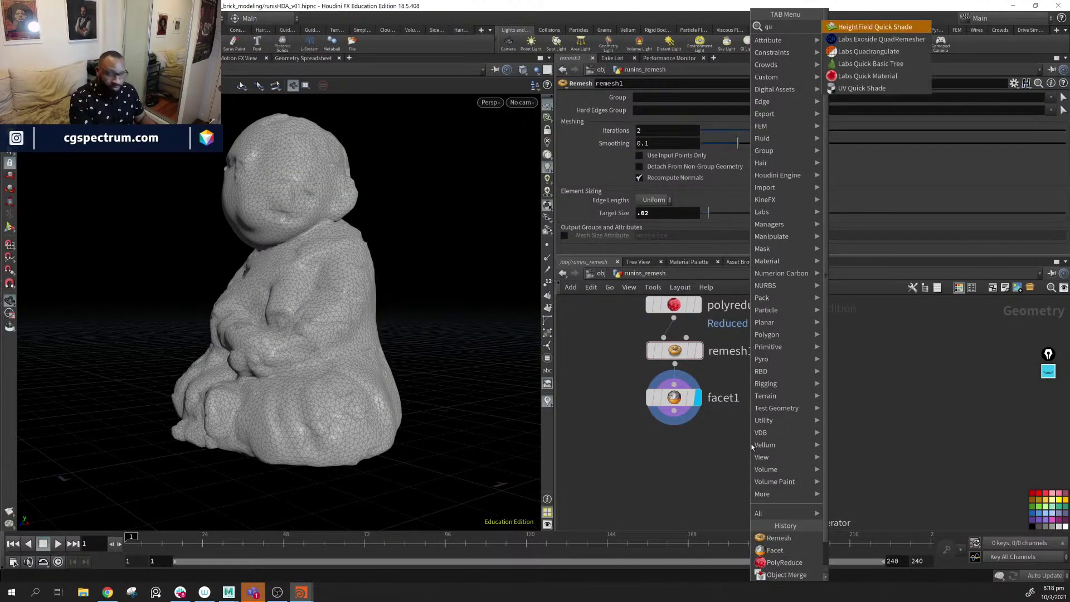
pyautogui.press('Down')
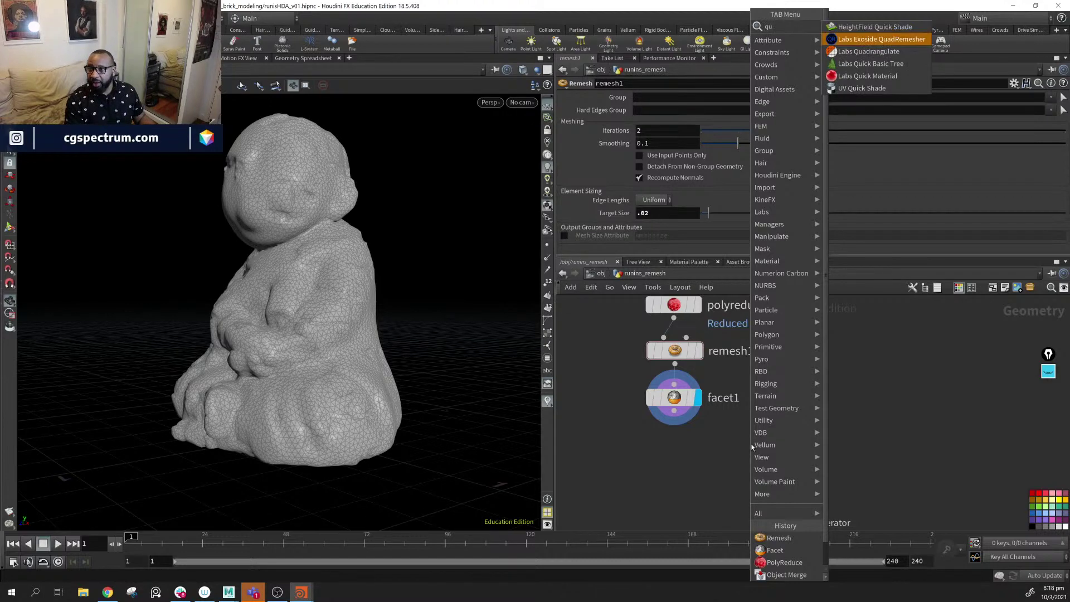
pyautogui.press('Return')
pyautogui.click(750, 444)
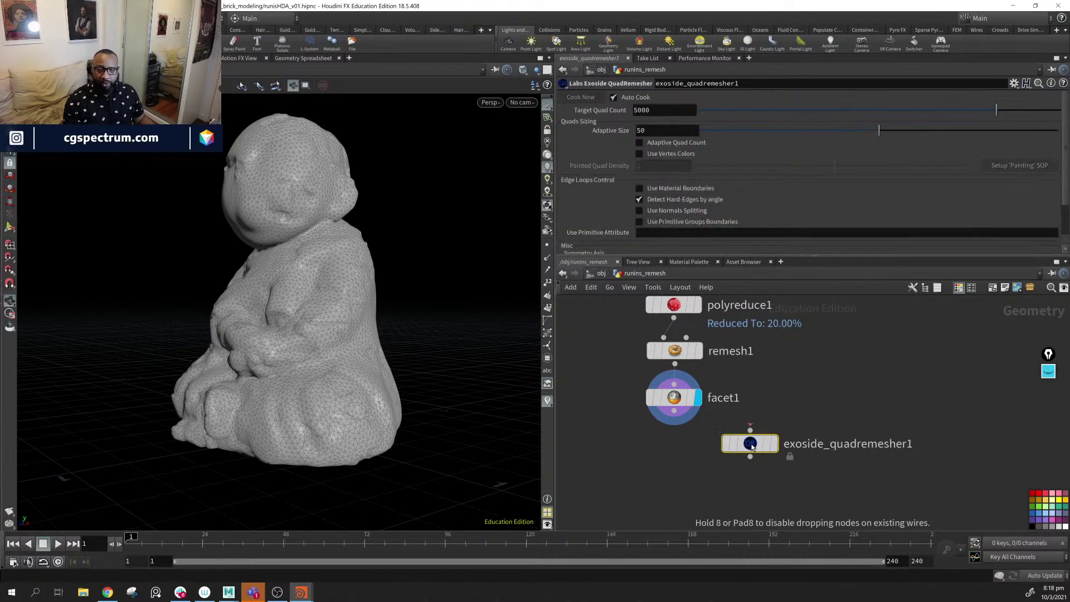
pyautogui.moveTo(750, 444); pyautogui.dragTo(748, 459)
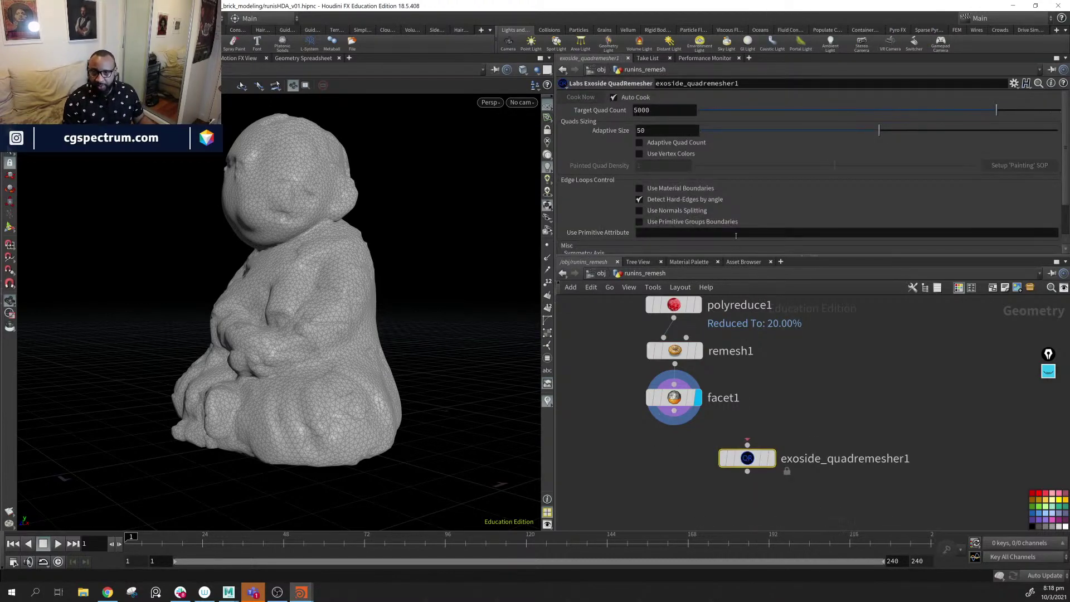
pyautogui.scroll(-2, 701, 201)
pyautogui.scroll(1, 689, 215)
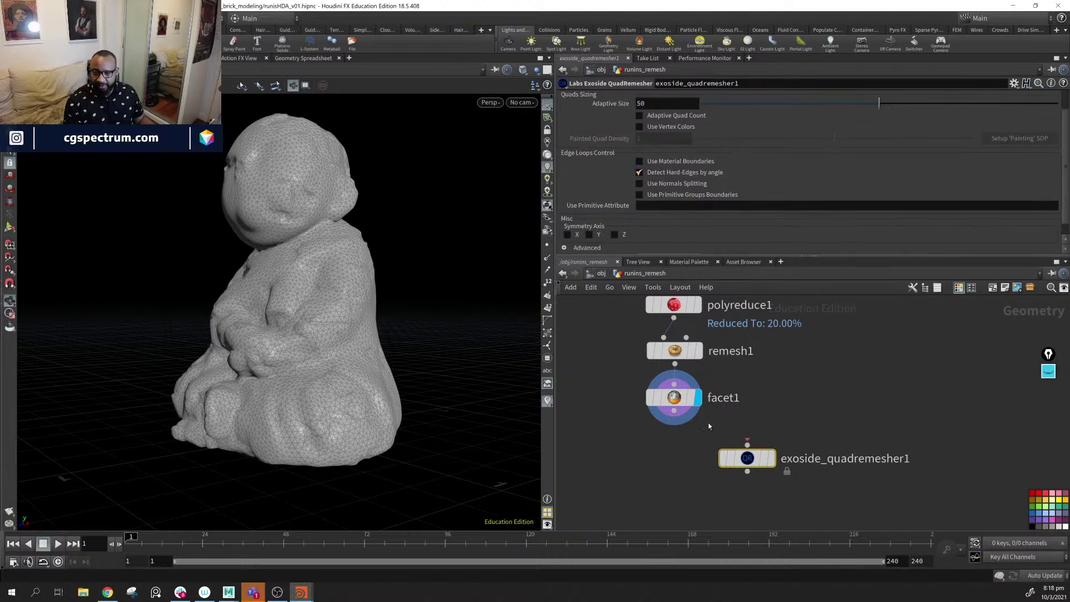
# - Feed facet1 into exoside_quadremesher1 with a Target Quad Count of 50000 and display the remeshed output
pyautogui.moveTo(673, 410); pyautogui.dragTo(747, 444)
pyautogui.scroll(1, 749, 193)
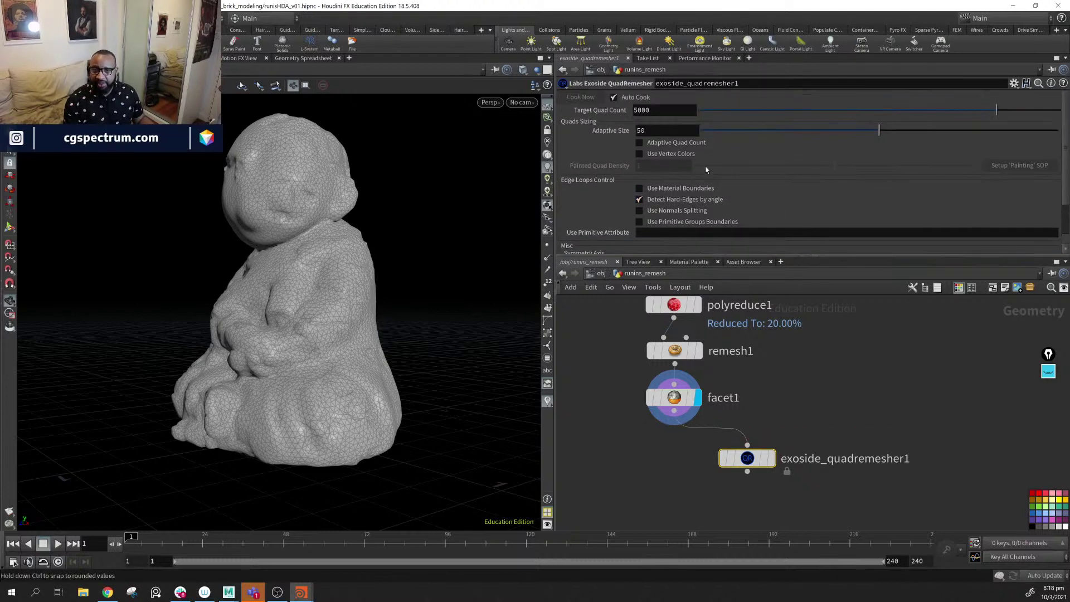
pyautogui.click(648, 109)
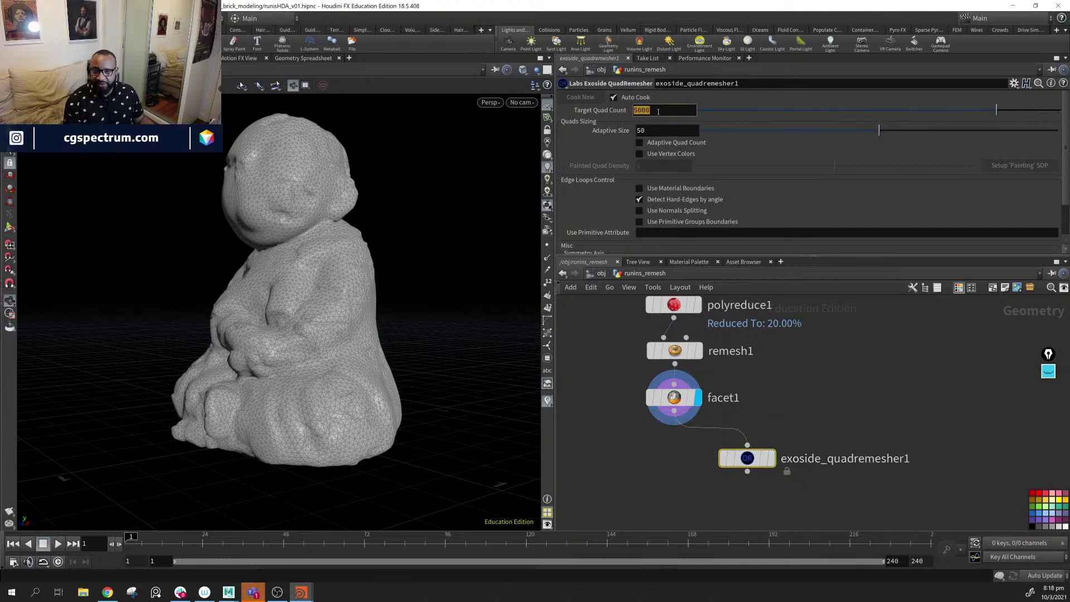
pyautogui.write('5000')
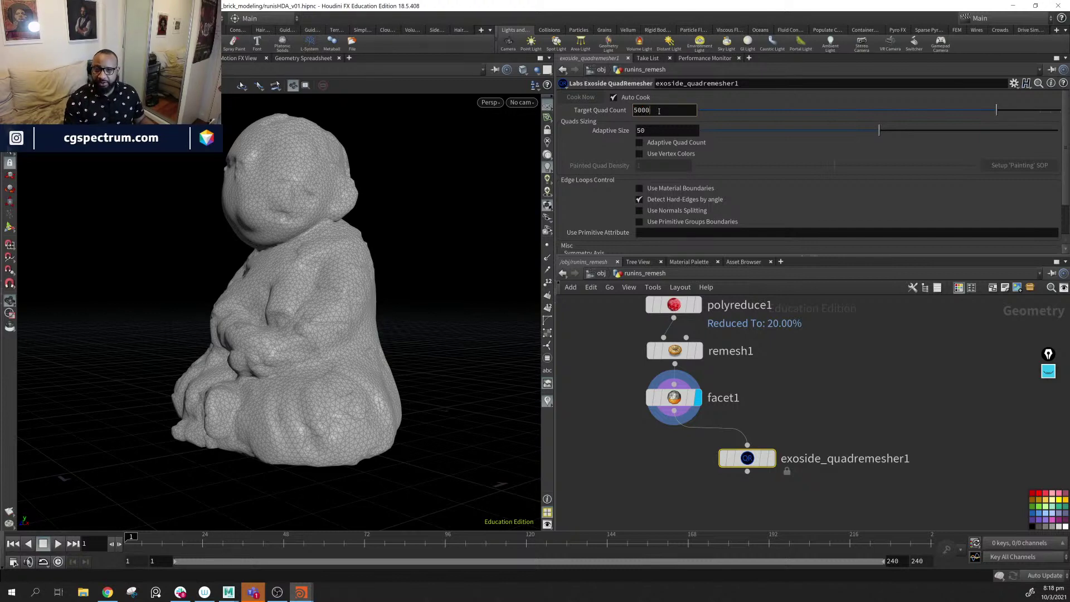
pyautogui.write('0')
pyautogui.press('Return')
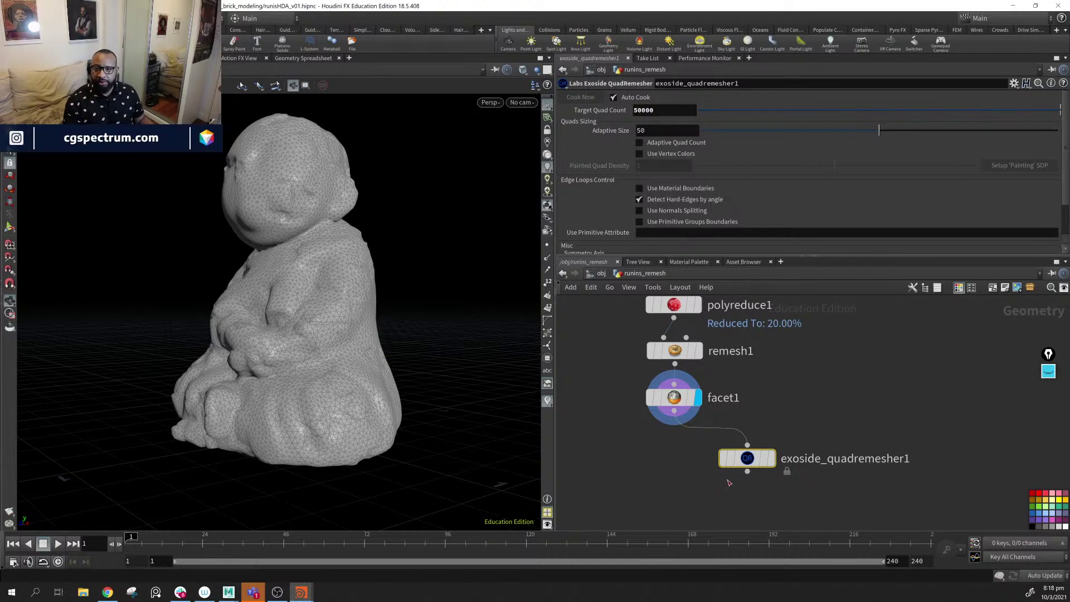
pyautogui.moveTo(776, 464)
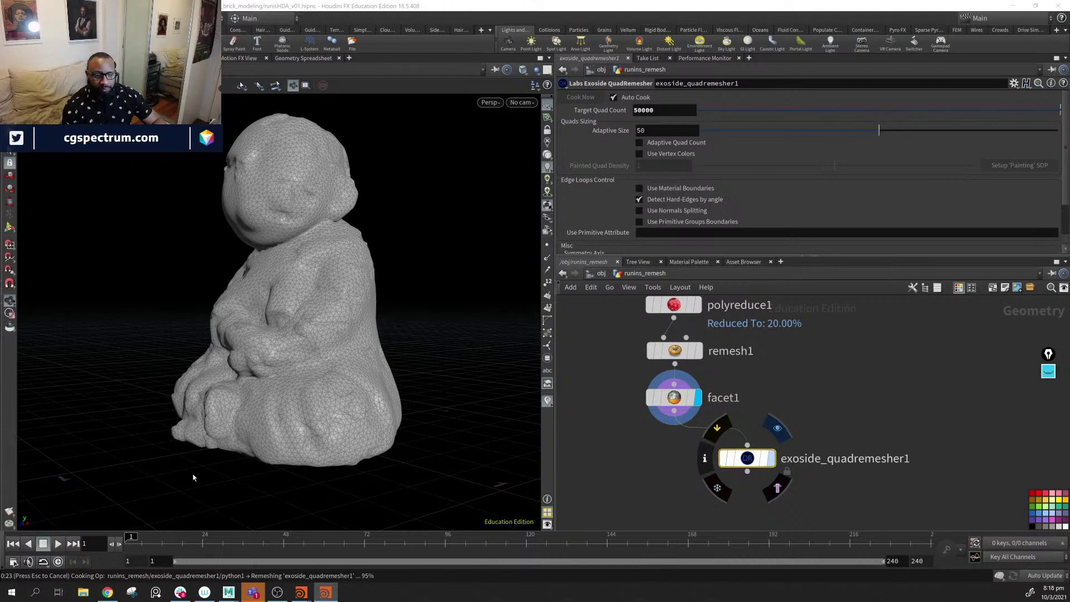
# - Inspect the quad topology of the remeshed Buddha from the back, front and side
pyautogui.moveTo(409, 279); pyautogui.dragTo(224, 340)
pyautogui.moveTo(225, 339); pyautogui.dragTo(411, 342, button='right')
pyautogui.moveTo(411, 342); pyautogui.dragTo(225, 364, button='middle')
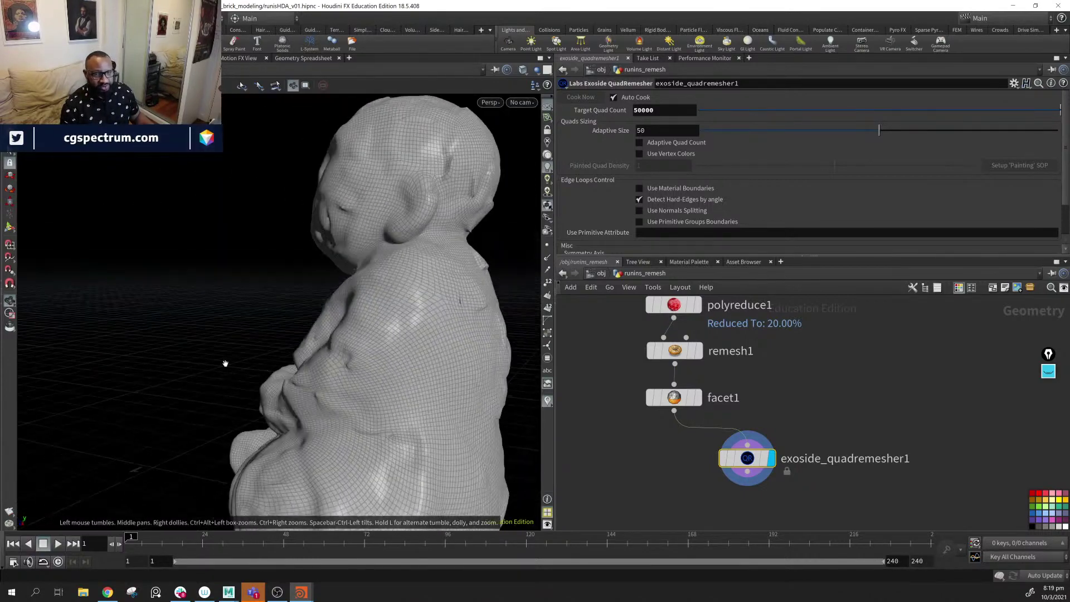
pyautogui.moveTo(225, 363); pyautogui.dragTo(401, 426)
pyautogui.moveTo(401, 425); pyautogui.dragTo(127, 342, button='right')
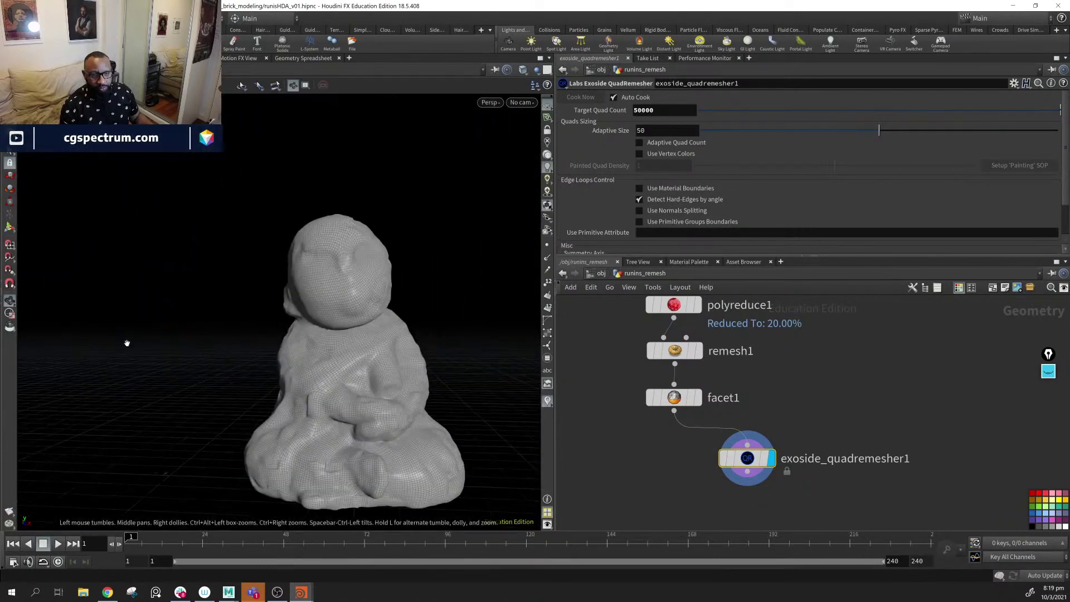
pyautogui.moveTo(127, 343); pyautogui.dragTo(286, 389)
pyautogui.scroll(3, 287, 389)
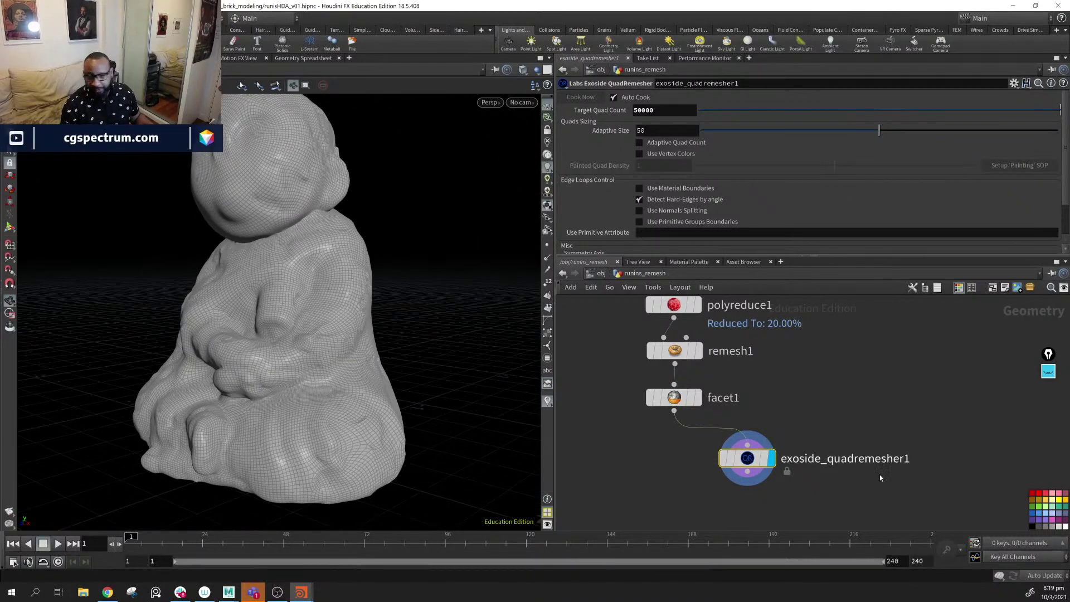
# - Move exoside_quadremesher1 away from the facet1 column and feed it directly from object_merge1 instead of facet1
pyautogui.moveTo(747, 458); pyautogui.dragTo(657, 489, button='middle')
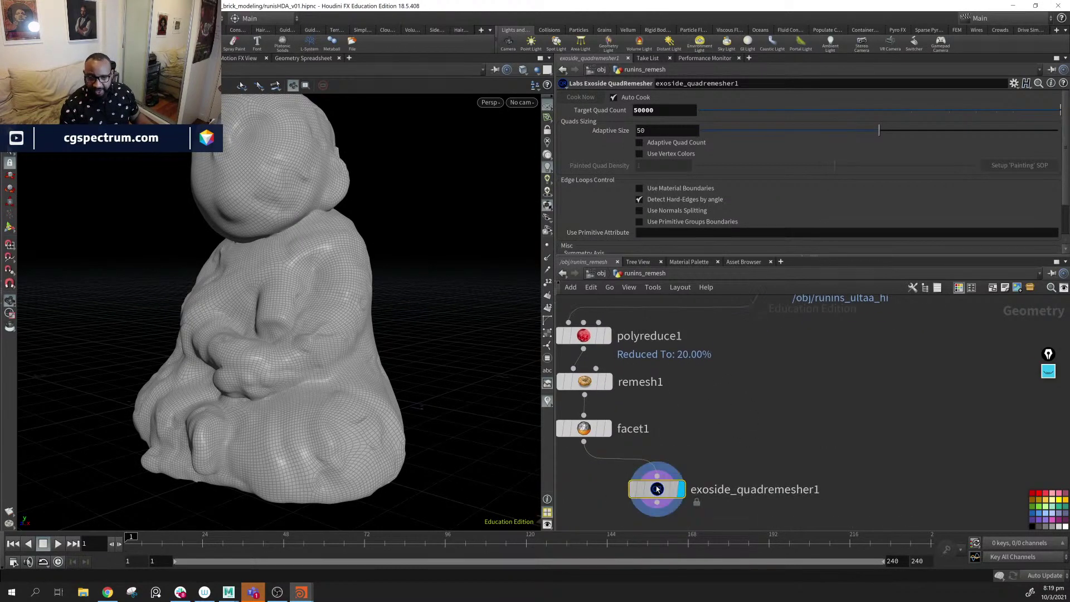
pyautogui.moveTo(657, 489); pyautogui.dragTo(792, 473)
pyautogui.moveTo(801, 396); pyautogui.dragTo(780, 448, button='middle')
pyautogui.moveTo(747, 386); pyautogui.dragTo(807, 355, button='middle')
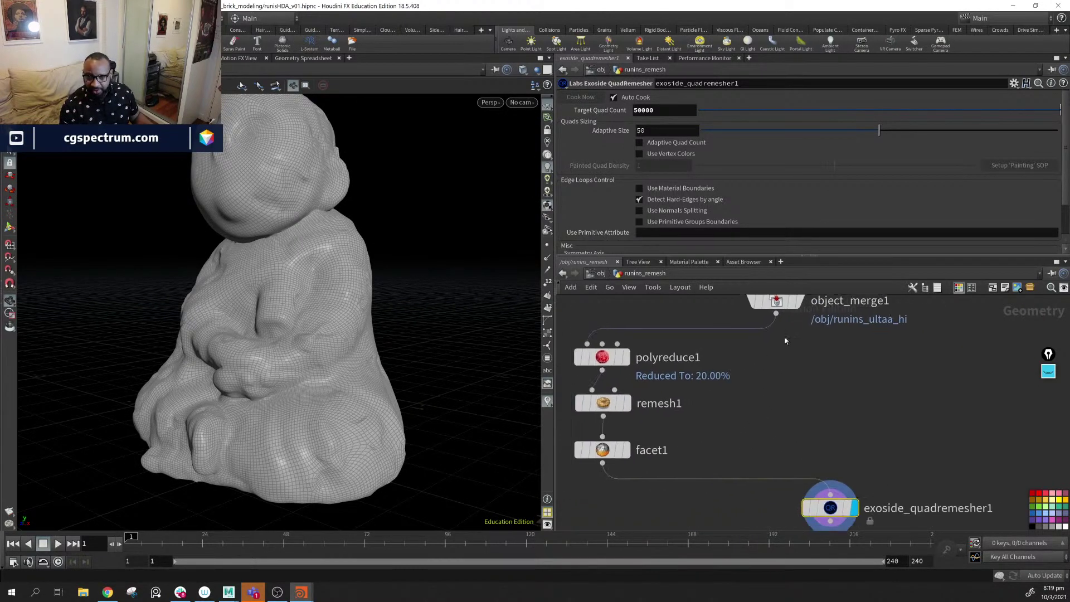
pyautogui.click(776, 314)
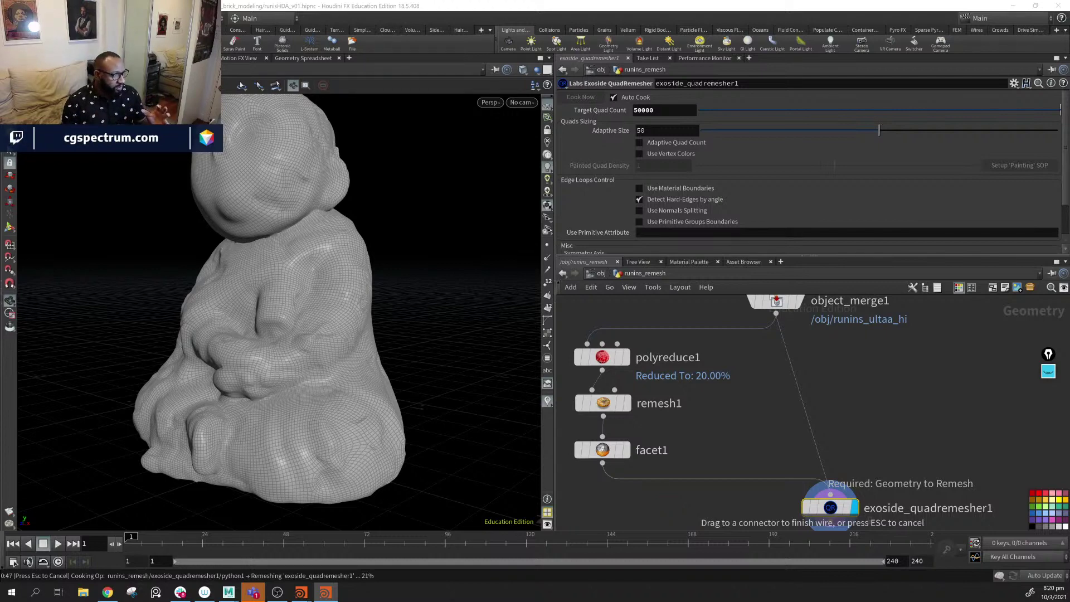
pyautogui.moveTo(143, 368); pyautogui.dragTo(49, 486)
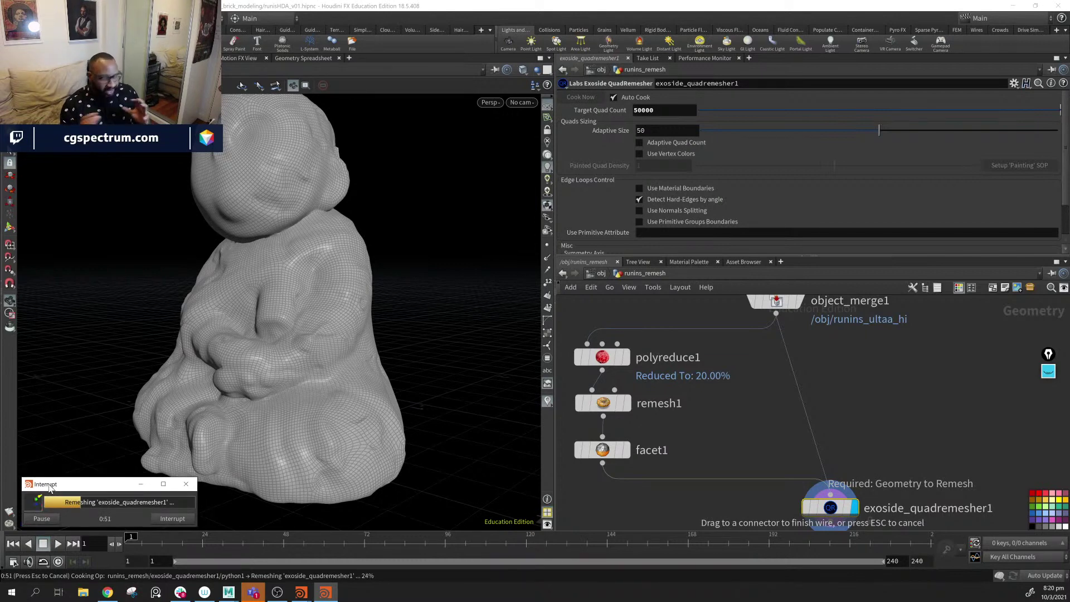
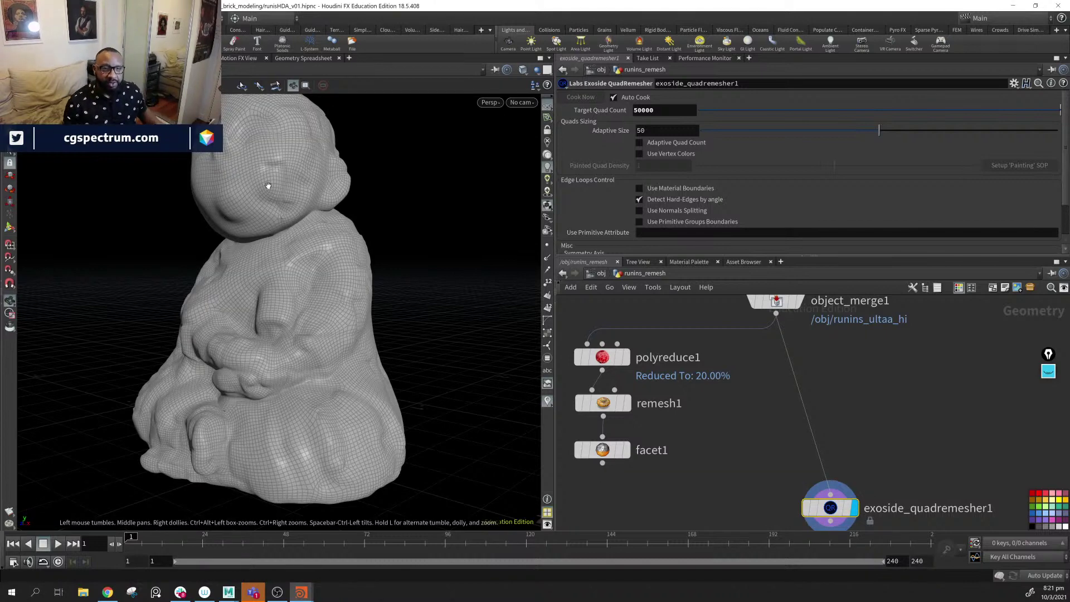
# - Check the brick detail on the Buddha's back, and set exoside_quadremesher1's Target Quad Count to 10000
pyautogui.moveTo(269, 184); pyautogui.dragTo(347, 321)
pyautogui.moveTo(384, 404); pyautogui.dragTo(442, 285)
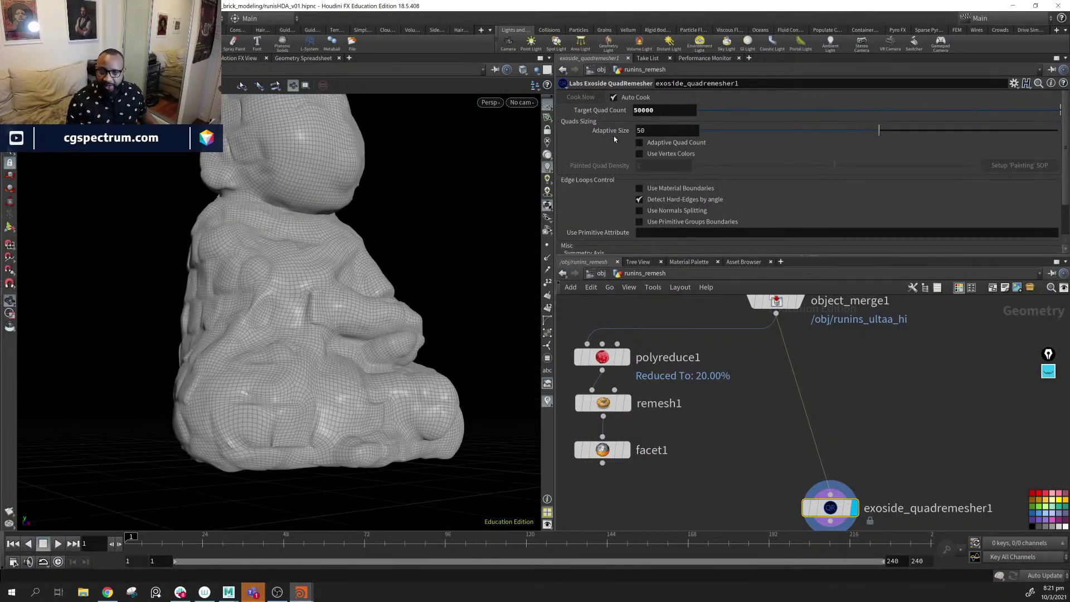
pyautogui.moveTo(288, 279); pyautogui.dragTo(313, 279)
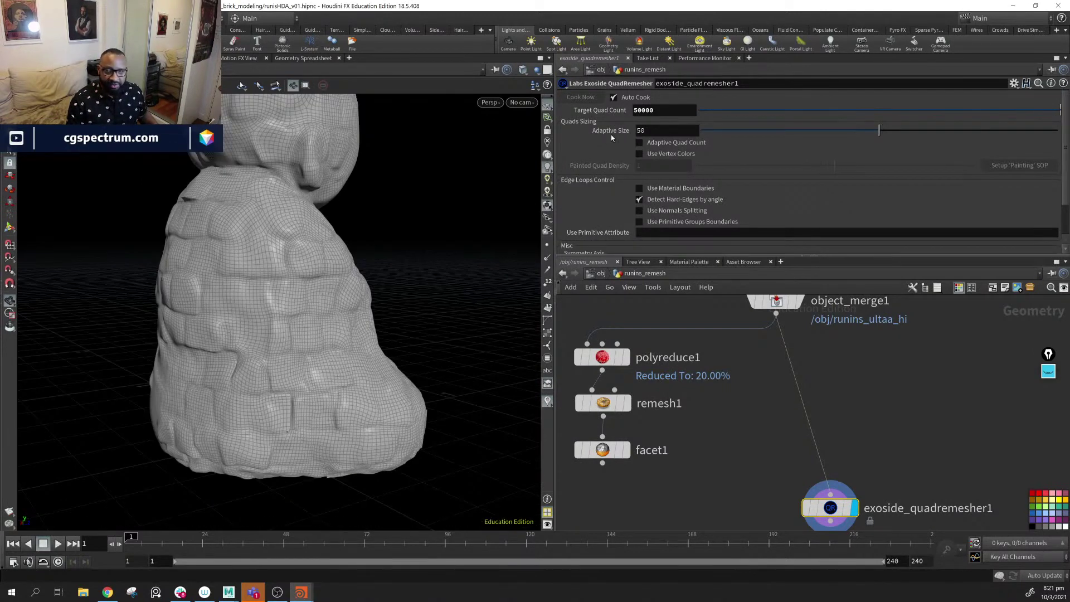
pyautogui.click(641, 111)
pyautogui.moveTo(643, 110); pyautogui.dragTo(634, 111)
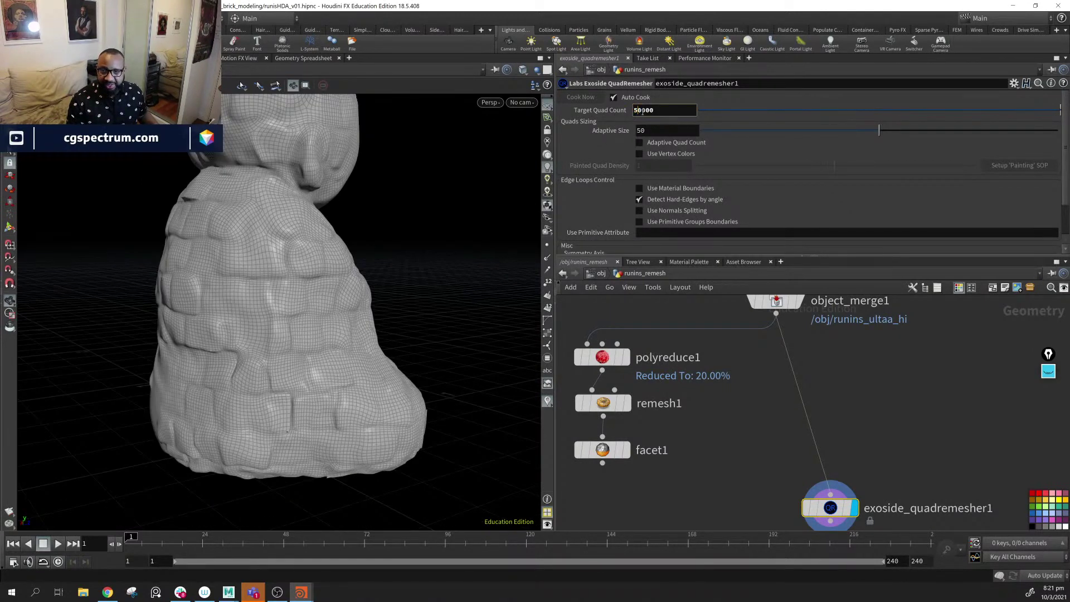
pyautogui.write('10')
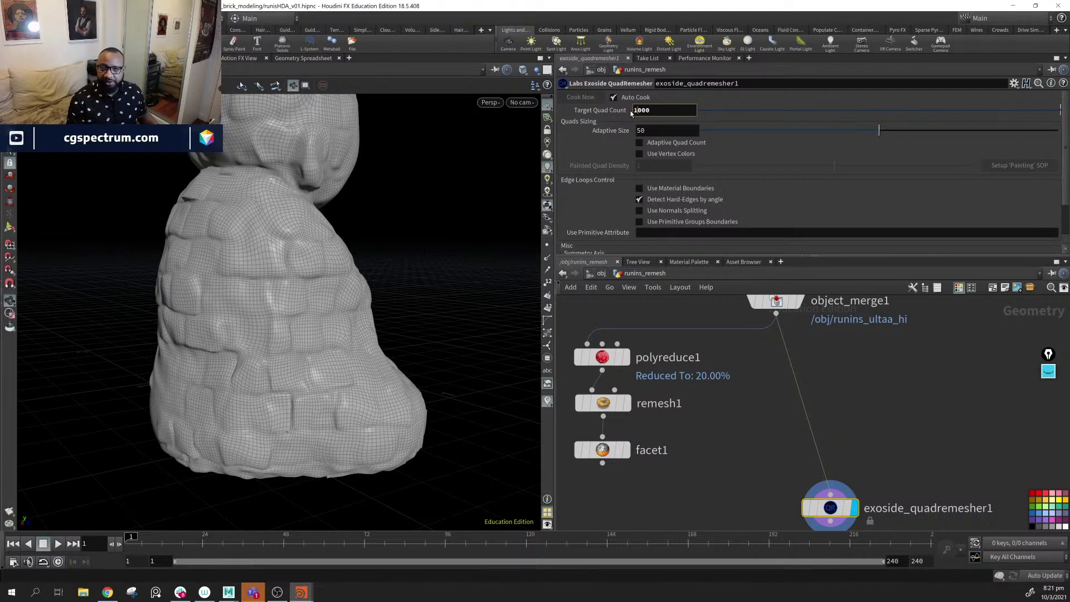
pyautogui.press('Return')
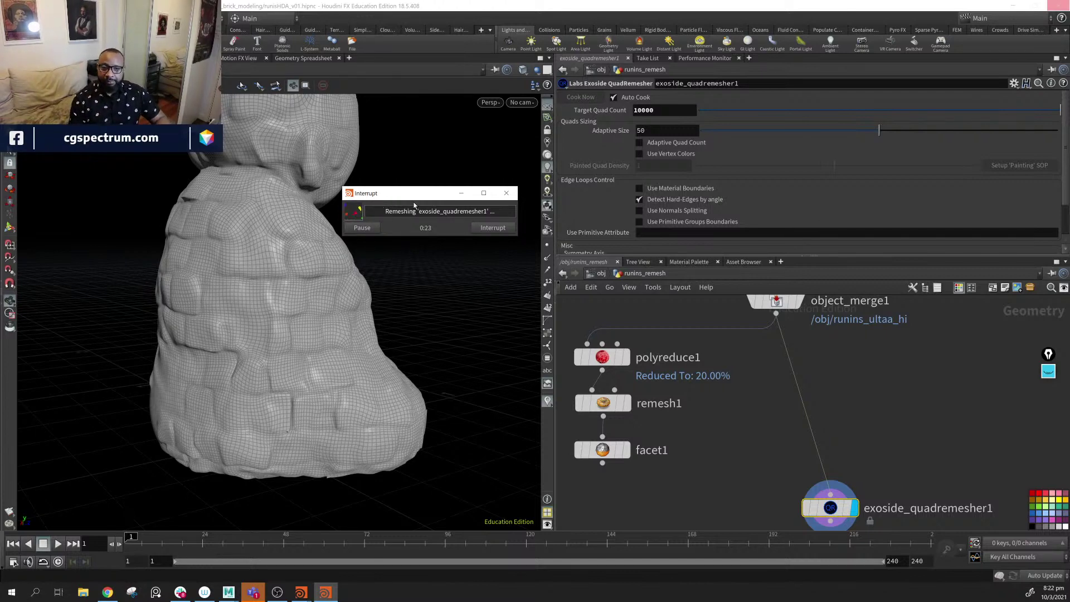
pyautogui.moveTo(414, 198); pyautogui.dragTo(433, 131)
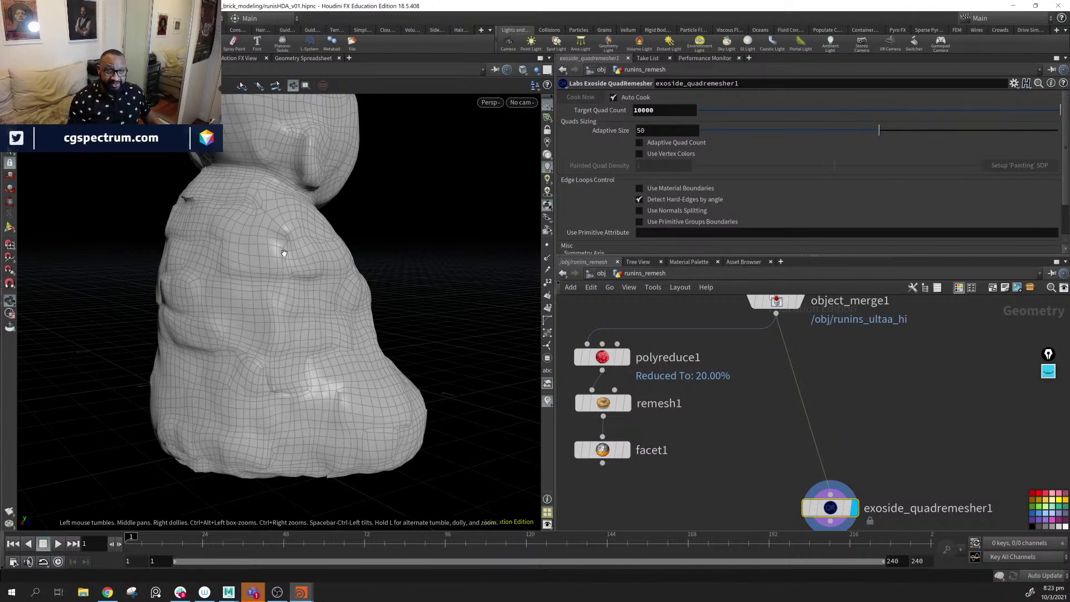
# - Inspect the lower-density Buddha from several sides and place exoside_quadremesher1 directly below object_merge1
pyautogui.moveTo(284, 254)
pyautogui.mouseDown()
pyautogui.moveTo(440, 314)
pyautogui.moveTo(282, 310)
pyautogui.moveTo(351, 293)
pyautogui.moveTo(294, 315)
pyautogui.mouseUp()
pyautogui.moveTo(381, 354); pyautogui.dragTo(343, 341)
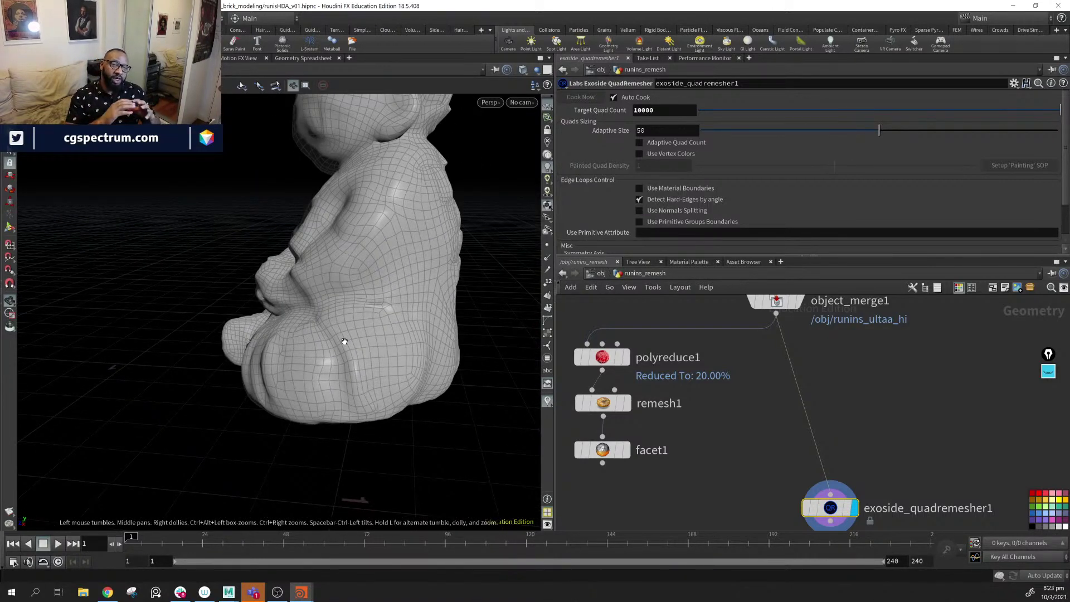
pyautogui.moveTo(344, 341); pyautogui.dragTo(357, 309)
pyautogui.scroll(5, 302, 277)
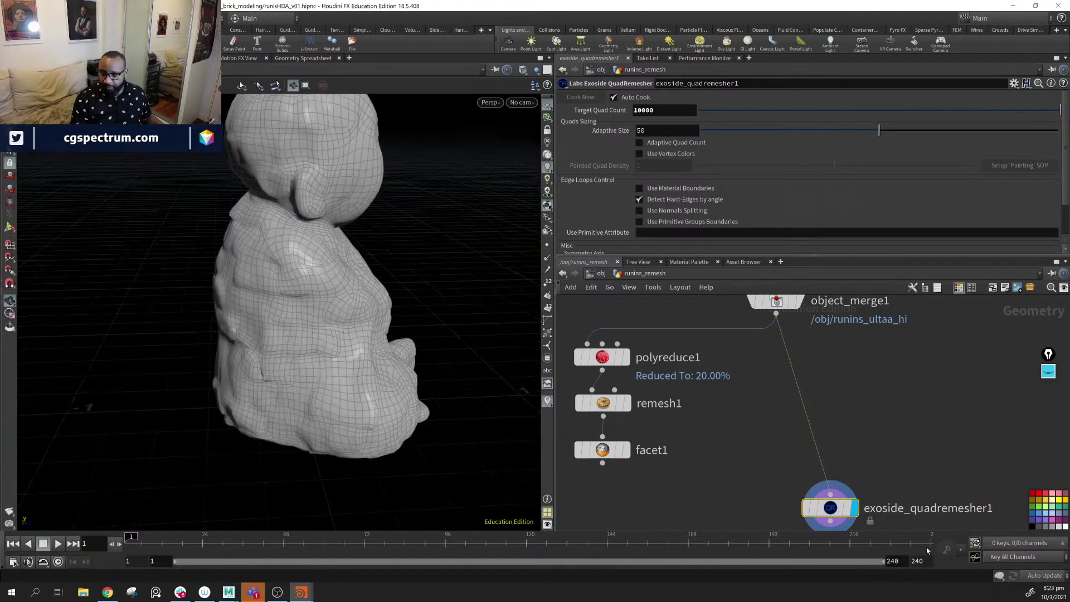
pyautogui.moveTo(832, 508); pyautogui.dragTo(772, 425)
pyautogui.moveTo(772, 425); pyautogui.dragTo(697, 420, button='middle')
pyautogui.moveTo(283, 209); pyautogui.dragTo(311, 233)
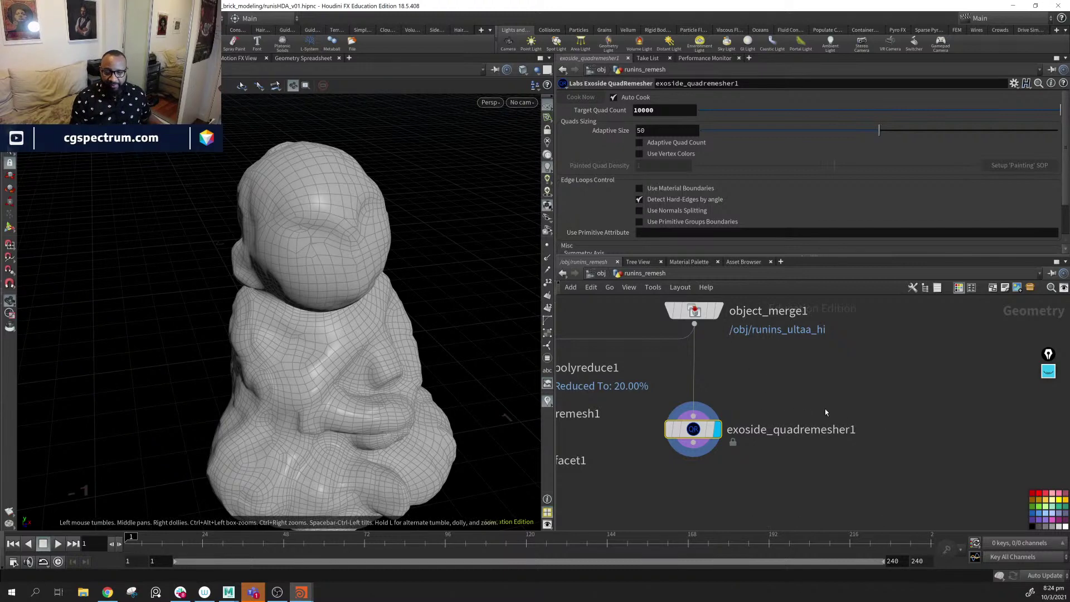
# - Add an Attribute Blur node below exoside_quadremesher1, feed the remeshed Buddha into its first input and display it
pyautogui.press('Tab')
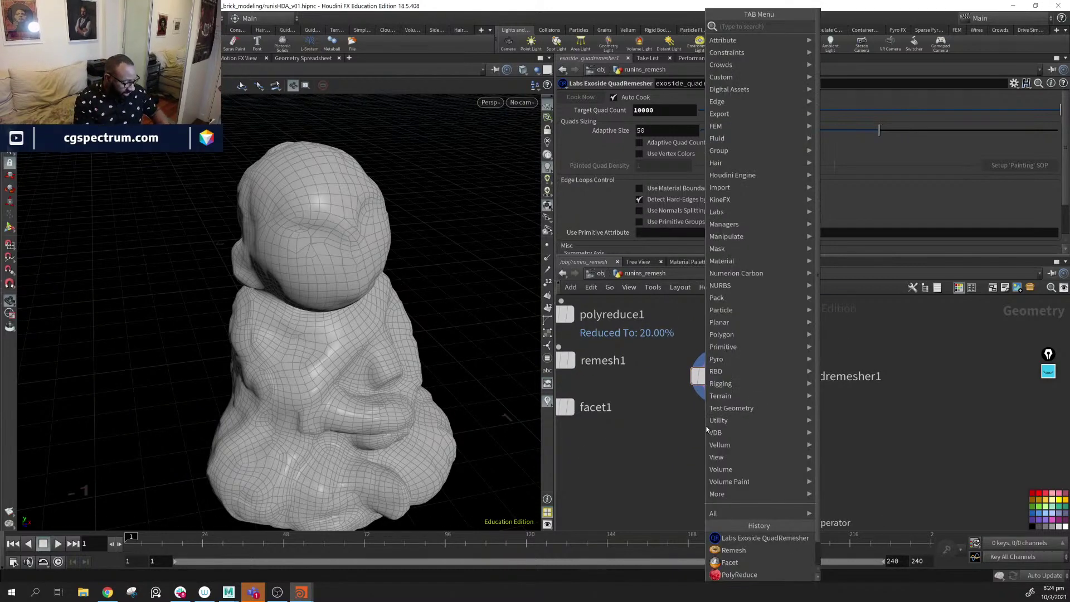
pyautogui.write('attribblur')
pyautogui.press('Return')
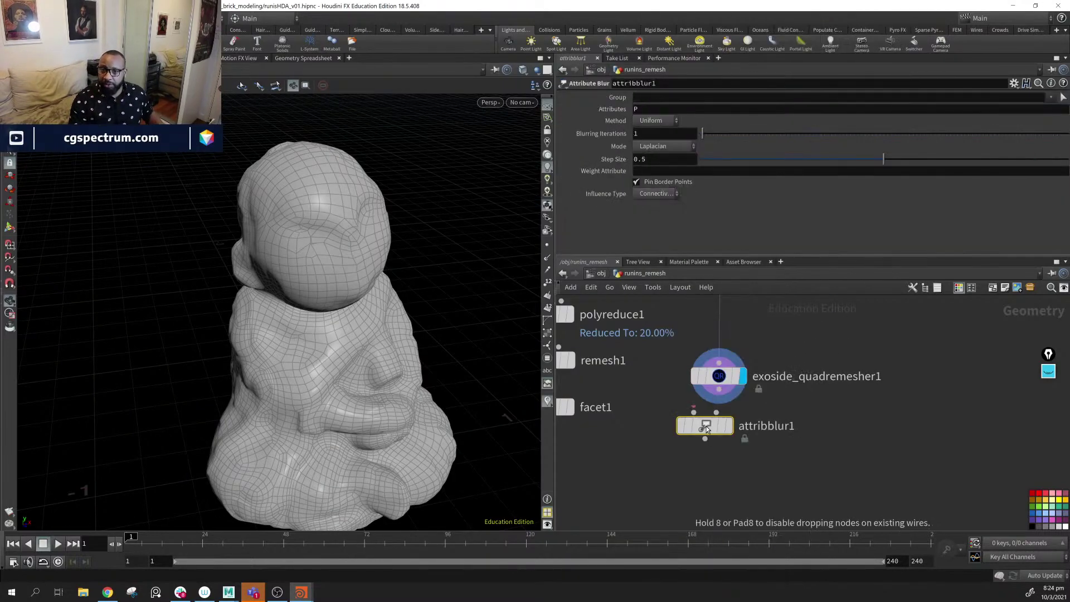
pyautogui.click(707, 426)
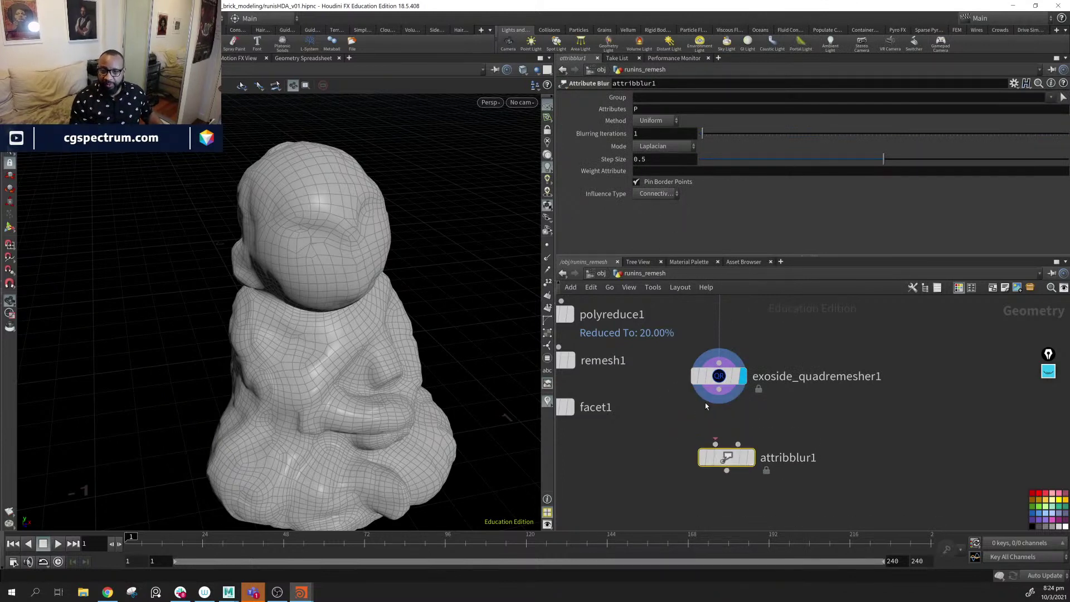
pyautogui.moveTo(719, 389); pyautogui.dragTo(715, 444)
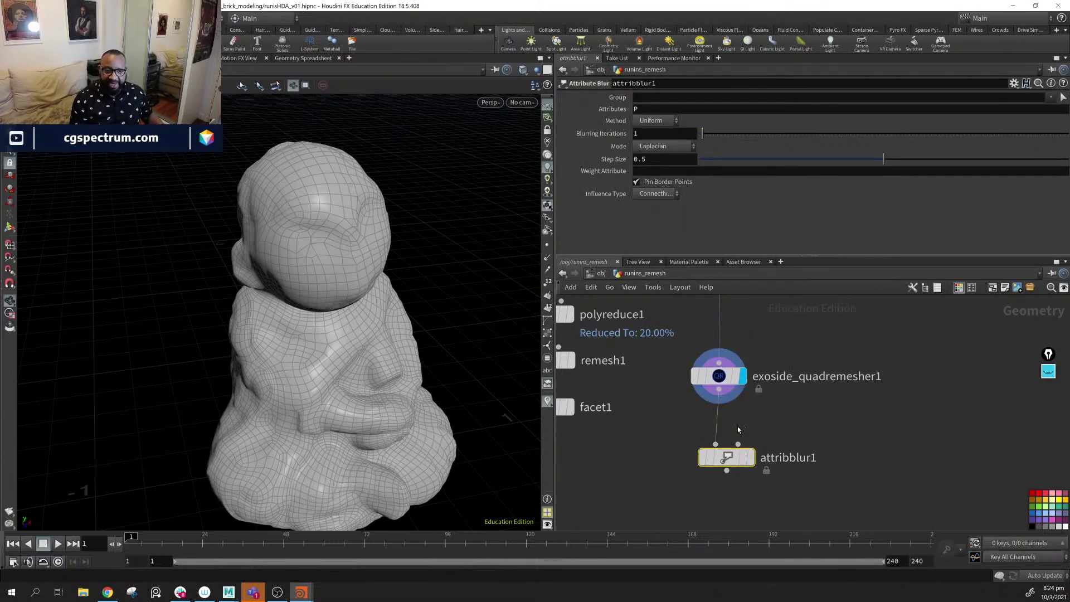
pyautogui.click(750, 457)
# - Set attribblur1's Blurring Iterations to 2 and inspect the smoothed Buddha all around
pyautogui.moveTo(346, 270)
pyautogui.mouseDown()
pyautogui.moveTo(394, 241)
pyautogui.moveTo(347, 267)
pyautogui.mouseUp()
pyautogui.moveTo(702, 134); pyautogui.dragTo(707, 136)
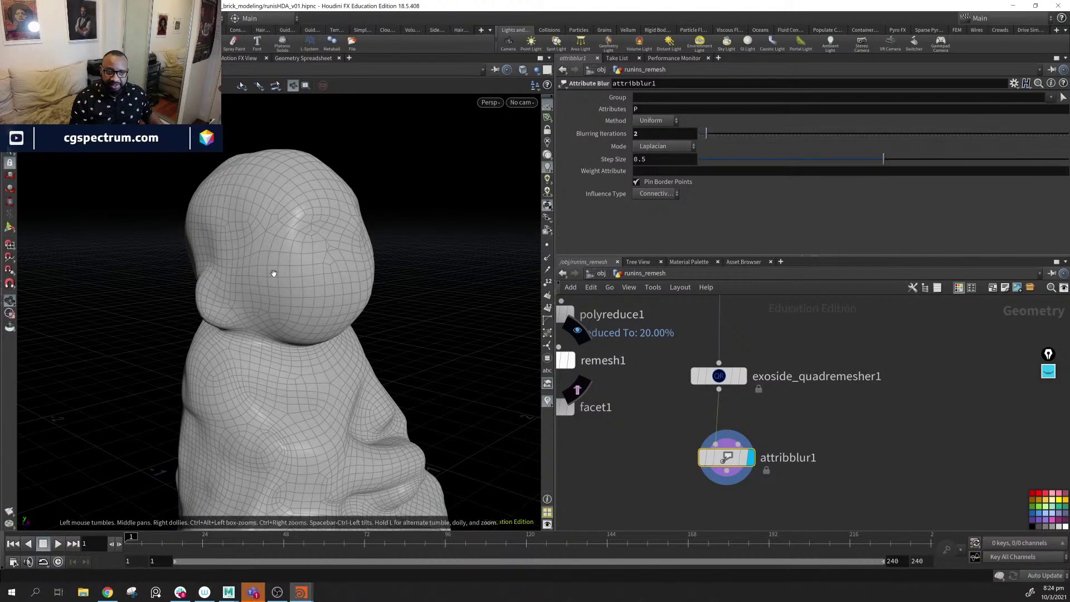
pyautogui.moveTo(363, 265)
pyautogui.mouseDown()
pyautogui.moveTo(401, 329)
pyautogui.moveTo(335, 368)
pyautogui.moveTo(215, 406)
pyautogui.moveTo(331, 419)
pyautogui.moveTo(292, 430)
pyautogui.moveTo(301, 424)
pyautogui.mouseUp()
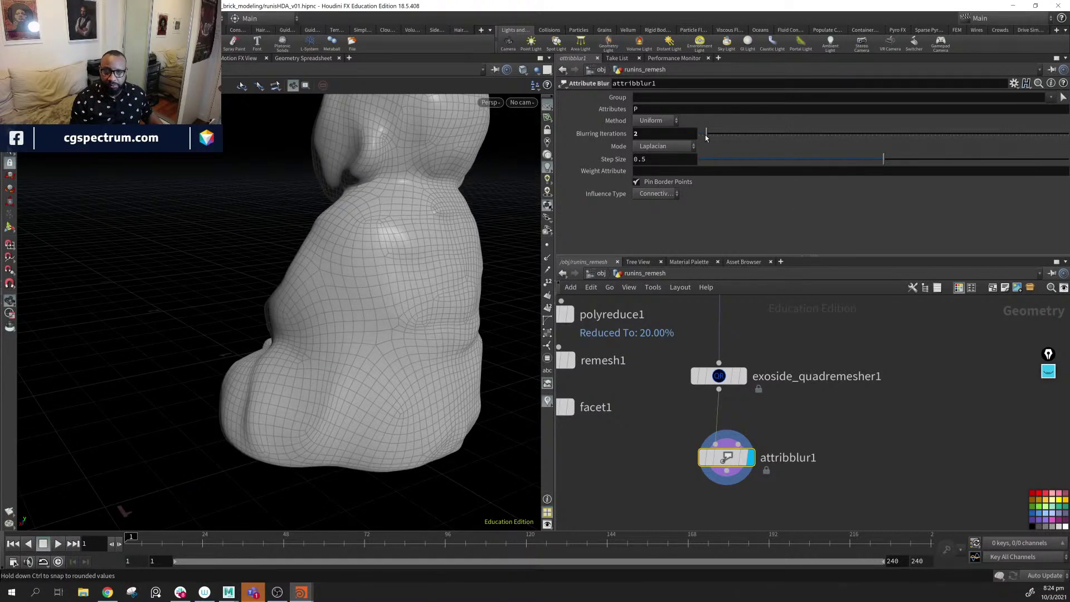
pyautogui.moveTo(435, 234); pyautogui.dragTo(403, 230)
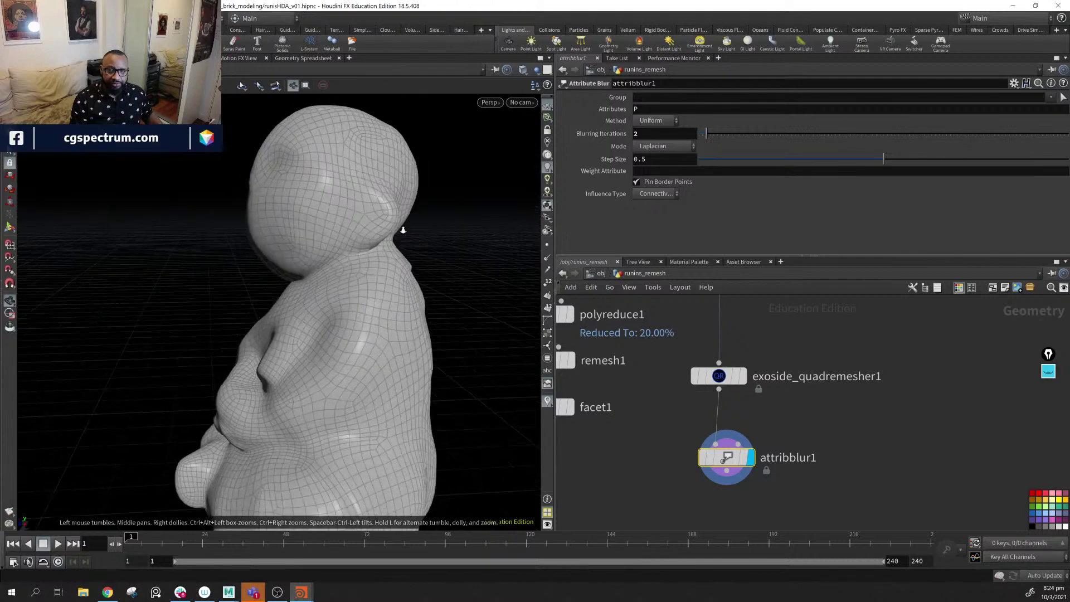
pyautogui.hotkey('space', 'h')
# - Add a Ray node below and to the right of attribblur1
pyautogui.scroll(3, 628, 380)
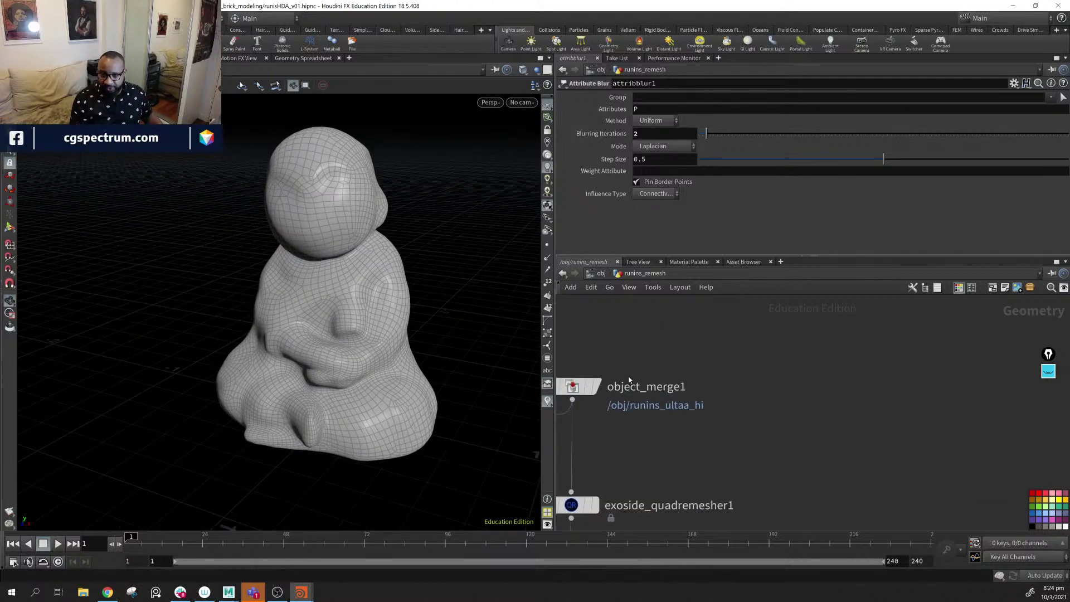
pyautogui.scroll(-3, 703, 406)
pyautogui.scroll(3, 760, 410)
pyautogui.scroll(-2, 752, 472)
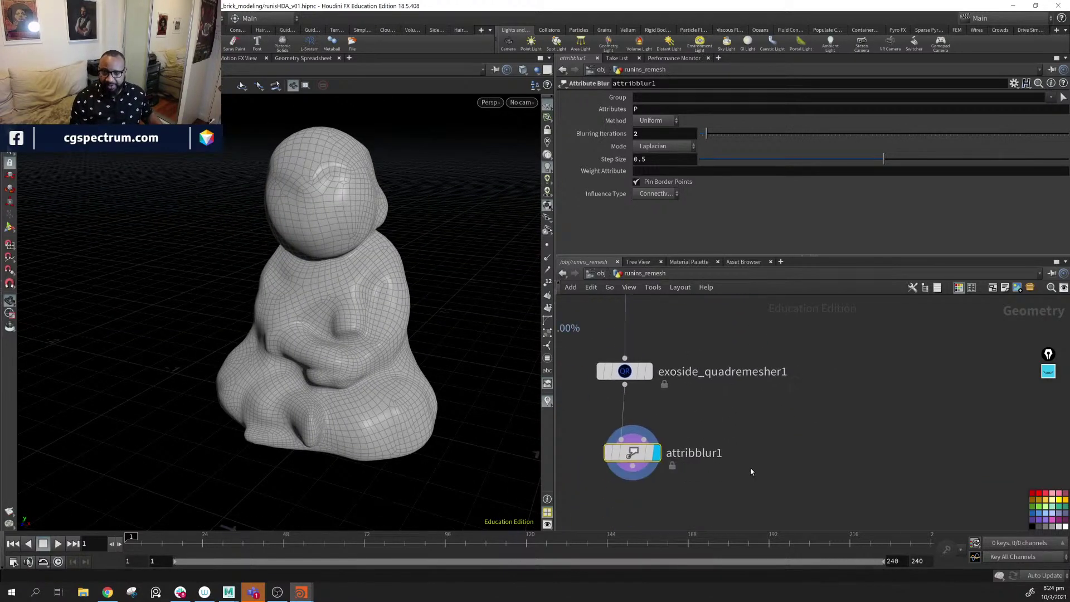
pyautogui.press('Tab')
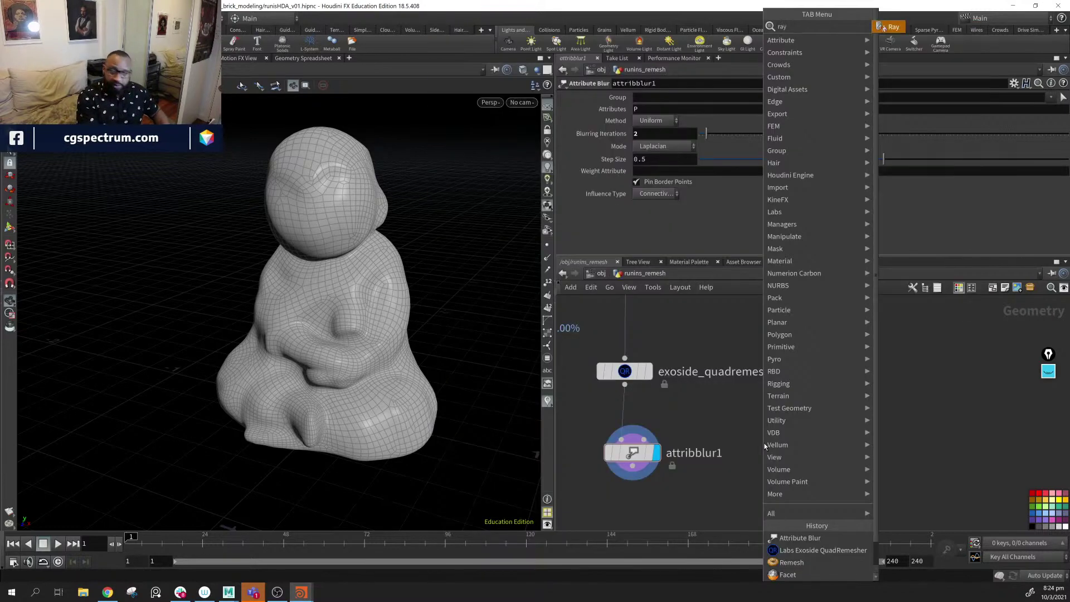
pyautogui.write('ray')
pyautogui.press('Return')
pyautogui.click(760, 505)
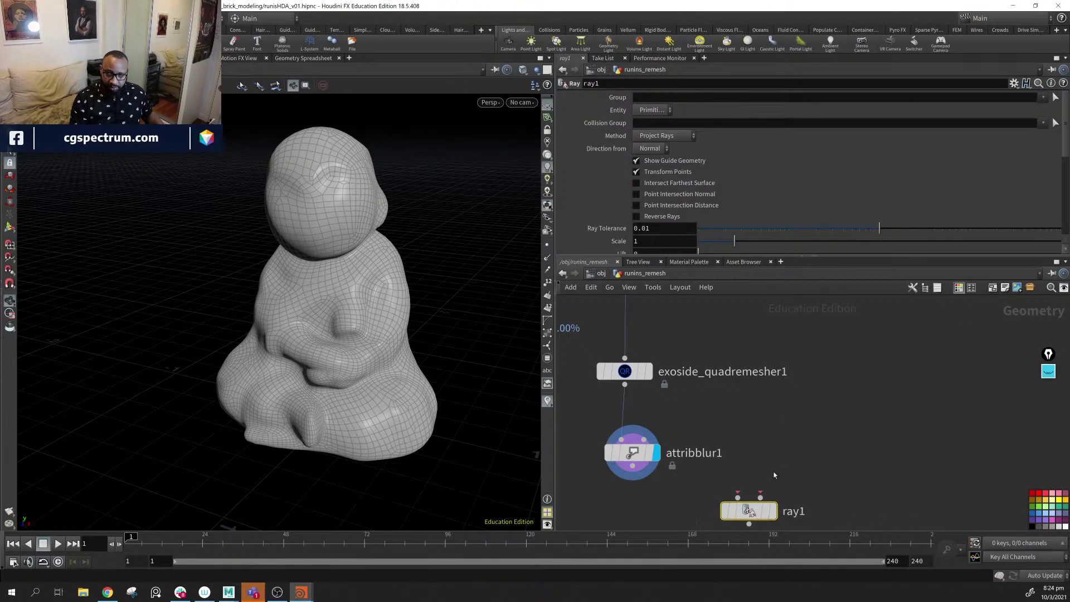
# - Connect attribblur1 and the original Buddha from object_merge1 to the two inputs of ray1
pyautogui.scroll(-1, 724, 479)
pyautogui.moveTo(701, 457); pyautogui.dragTo(693, 544, button='middle')
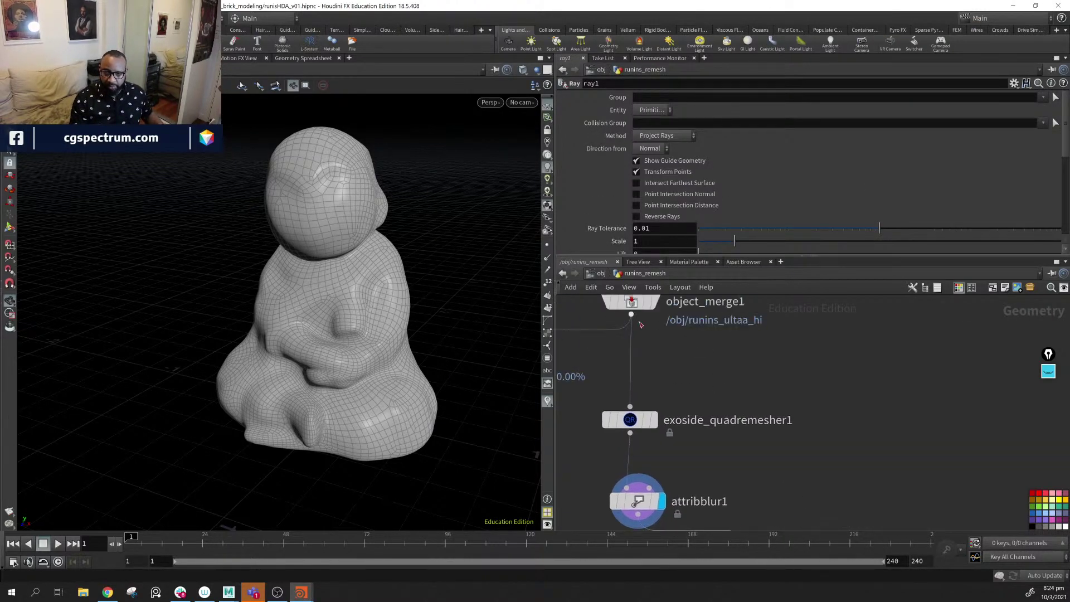
pyautogui.click(631, 314)
pyautogui.moveTo(786, 524); pyautogui.dragTo(813, 435)
pyautogui.click(814, 434)
pyautogui.moveTo(829, 436); pyautogui.dragTo(799, 470, button='middle')
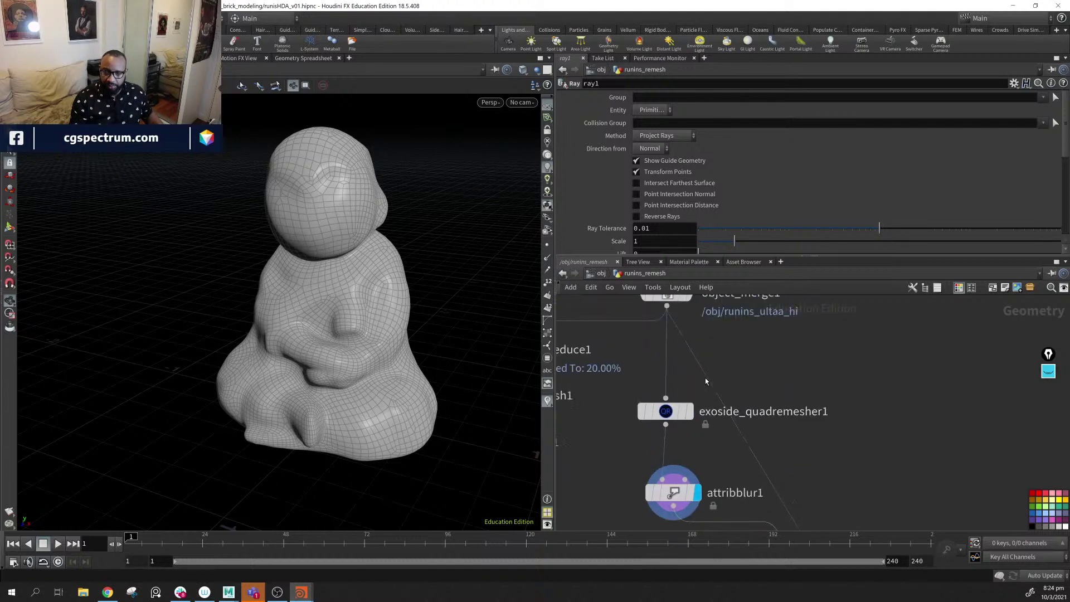
# - Route the wire from object_merge1 to ray1 around the other nodes with a dot, and display ray1
pyautogui.moveTo(706, 381); pyautogui.dragTo(801, 328)
pyautogui.moveTo(880, 369); pyautogui.dragTo(879, 292, button='middle')
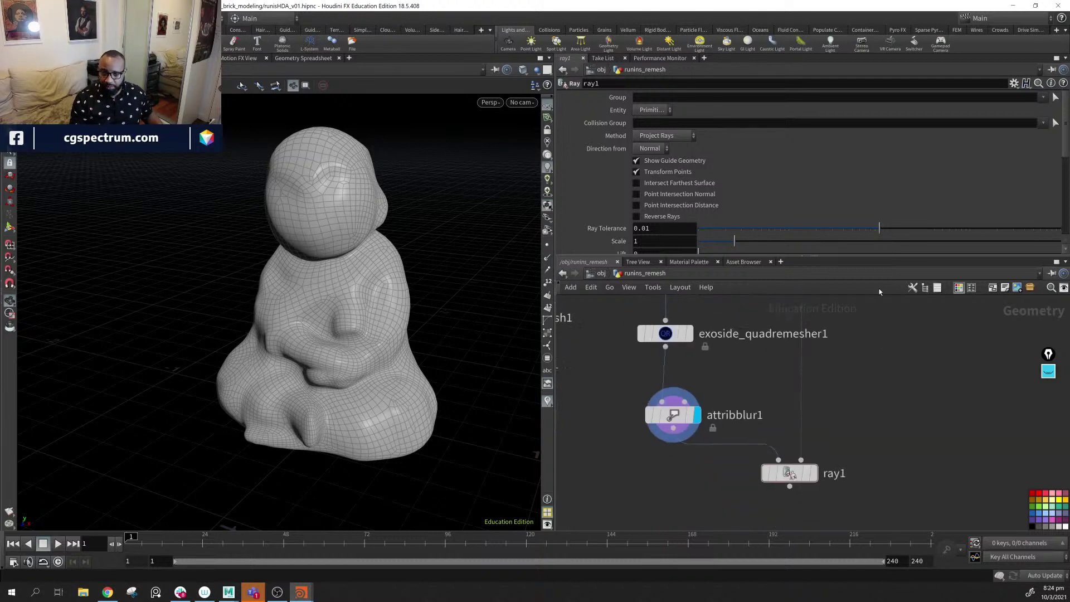
pyautogui.click(817, 474)
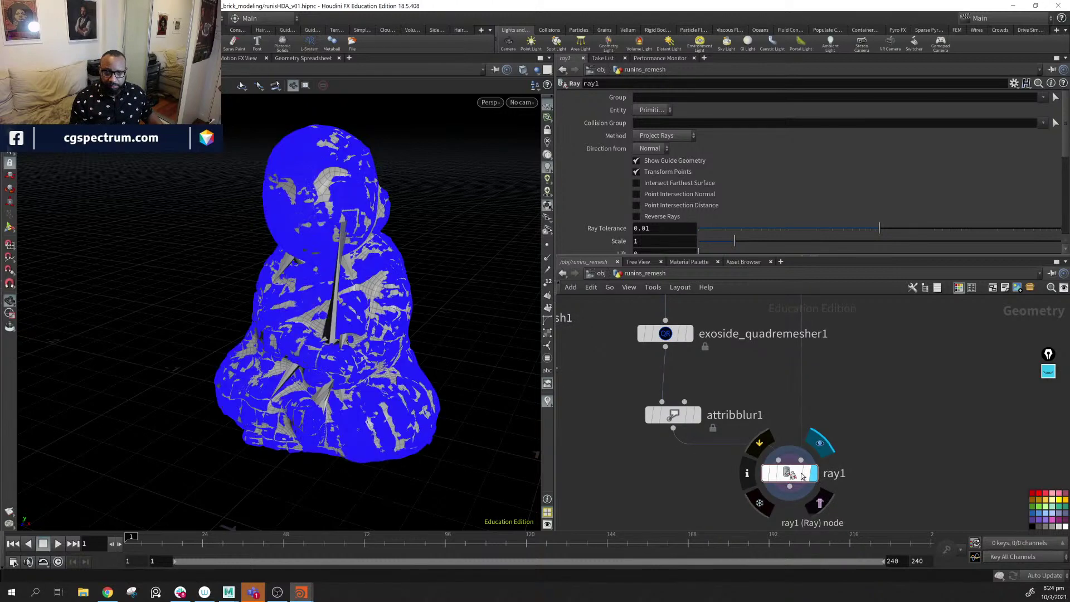
# - Set ray1's Method to Minimum Distance, turn off Show Guide Geometry and inspect the projected Buddha all around
pyautogui.scroll(5, 352, 271)
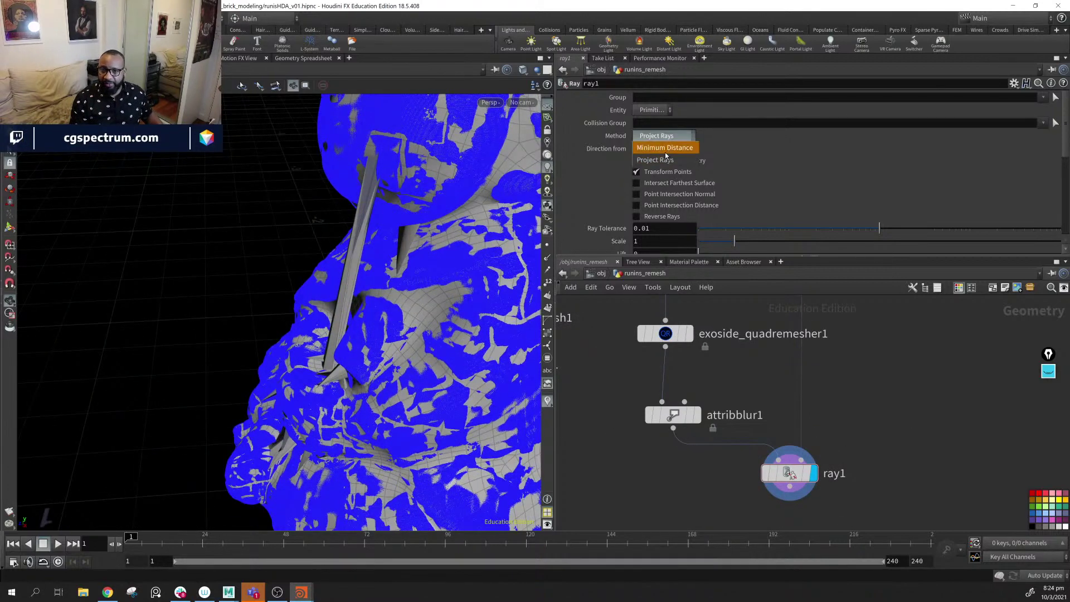
pyautogui.click(665, 149)
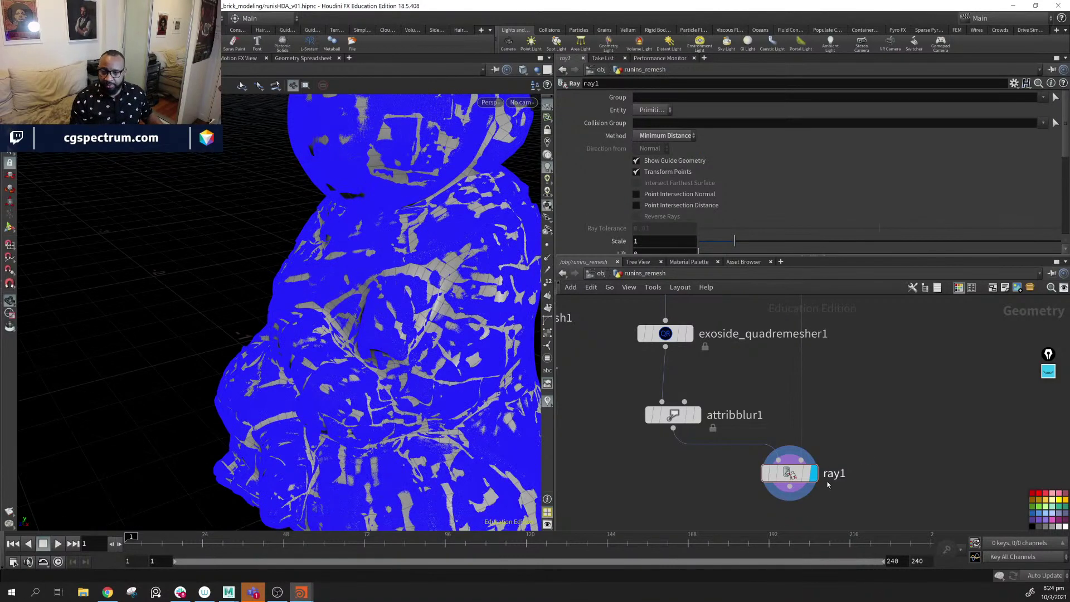
pyautogui.moveTo(827, 485); pyautogui.dragTo(822, 461, button='middle')
pyautogui.click(663, 161)
pyautogui.moveTo(502, 289); pyautogui.dragTo(359, 349)
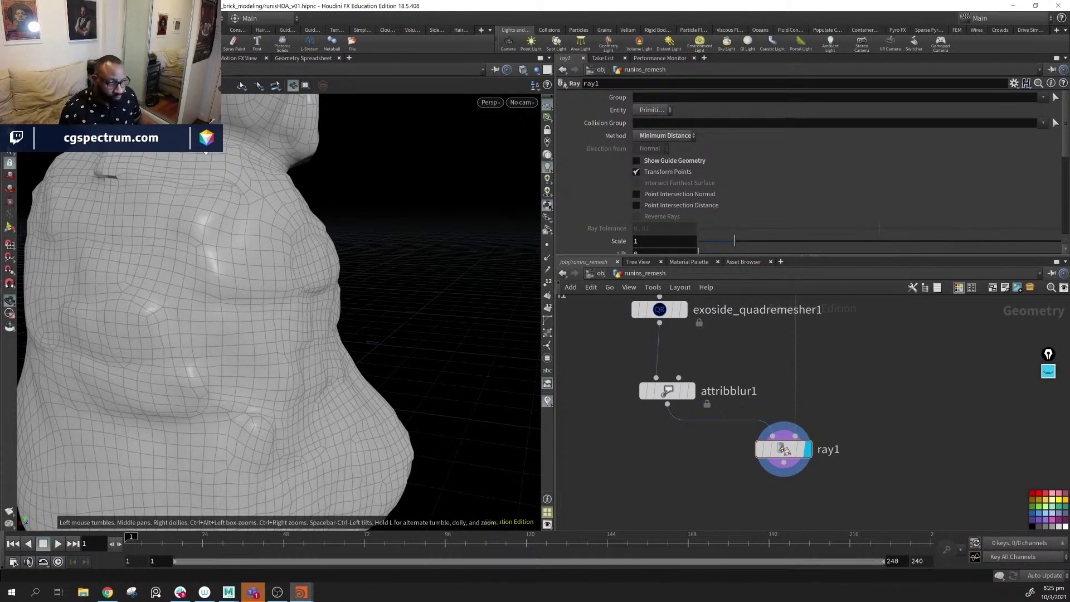
pyautogui.moveTo(172, 276); pyautogui.dragTo(445, 397)
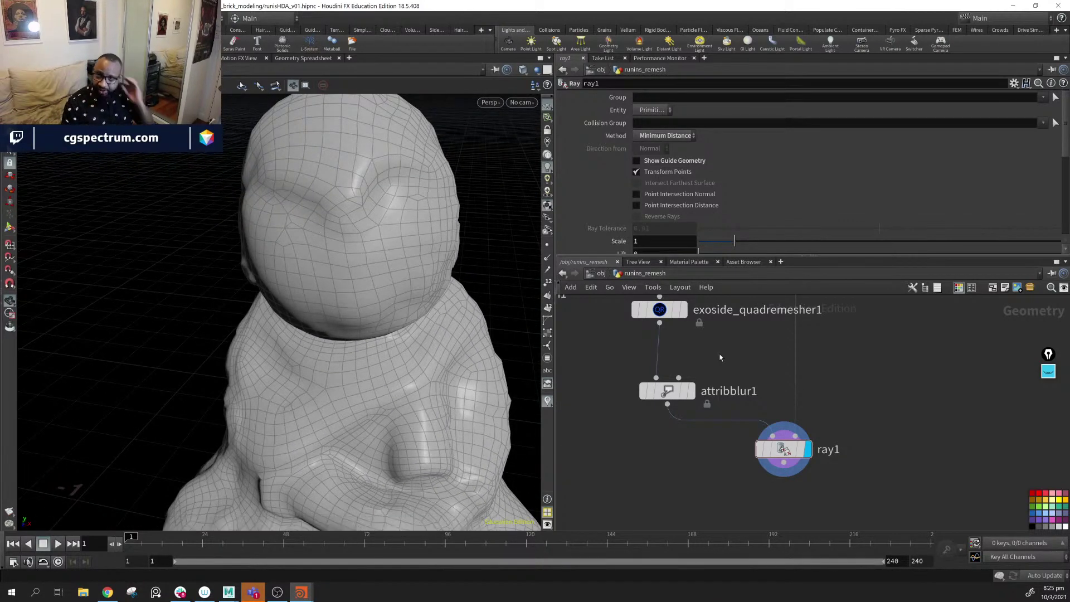
pyautogui.moveTo(669, 341); pyautogui.dragTo(680, 367, button='middle')
pyautogui.moveTo(303, 236); pyautogui.dragTo(457, 401)
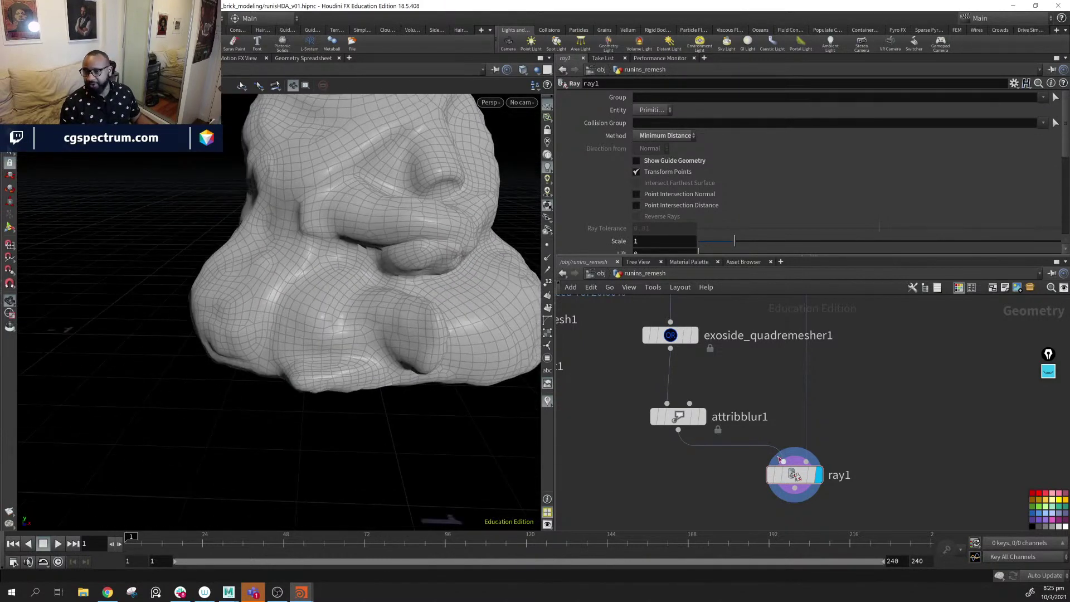
# - Delete the unused branch of polyreduce1, remesh1 and the facet node beside the QuadRemesher chain
pyautogui.moveTo(801, 483); pyautogui.dragTo(813, 474)
pyautogui.moveTo(921, 438); pyautogui.dragTo(965, 473, button='middle')
pyautogui.scroll(-6, 886, 434)
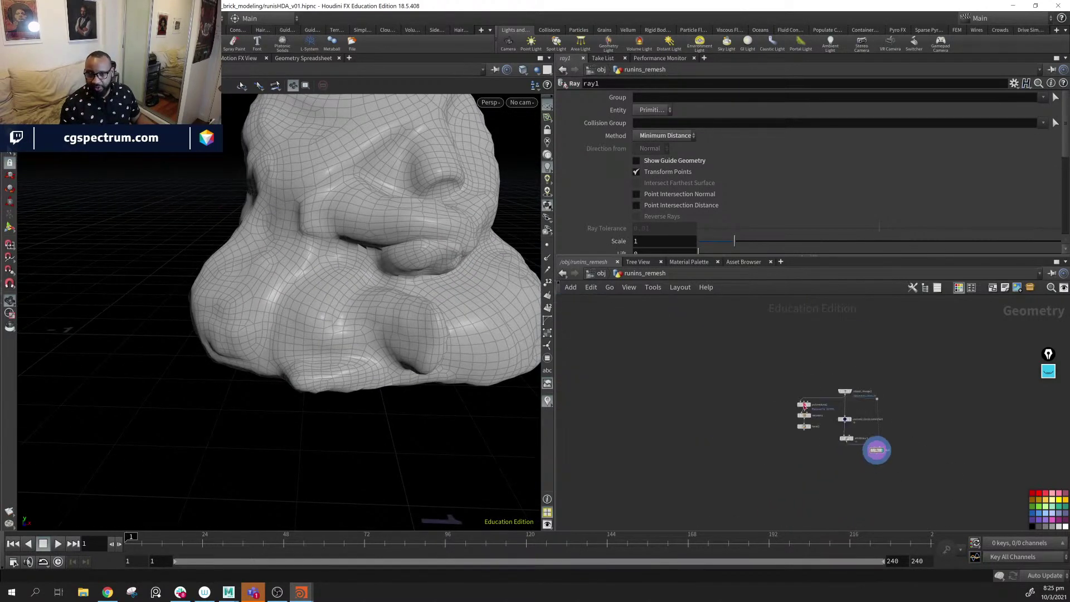
pyautogui.moveTo(837, 437); pyautogui.dragTo(785, 446, button='middle')
pyautogui.scroll(3, 741, 463)
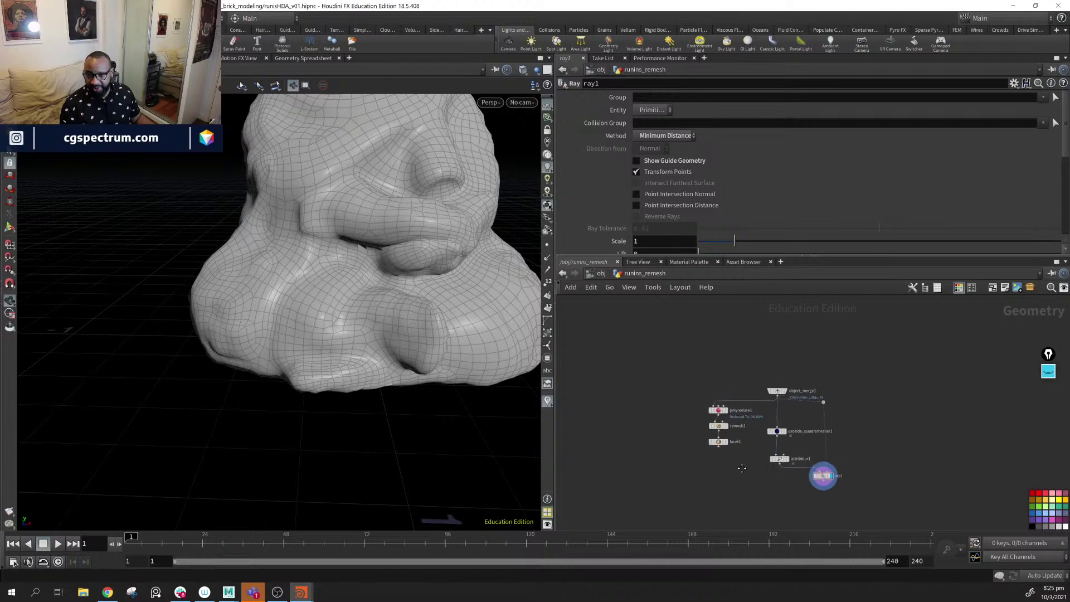
pyautogui.moveTo(663, 480); pyautogui.dragTo(722, 385)
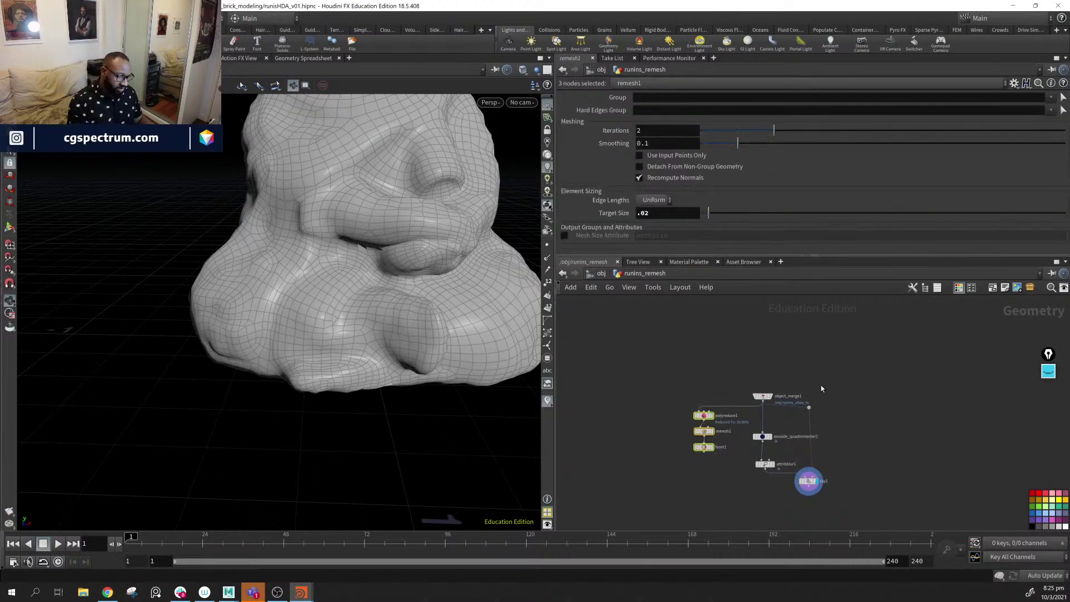
pyautogui.press('Delete')
# - Add a Facet node below ray1 and connect ray1's output to it
pyautogui.scroll(5, 805, 479)
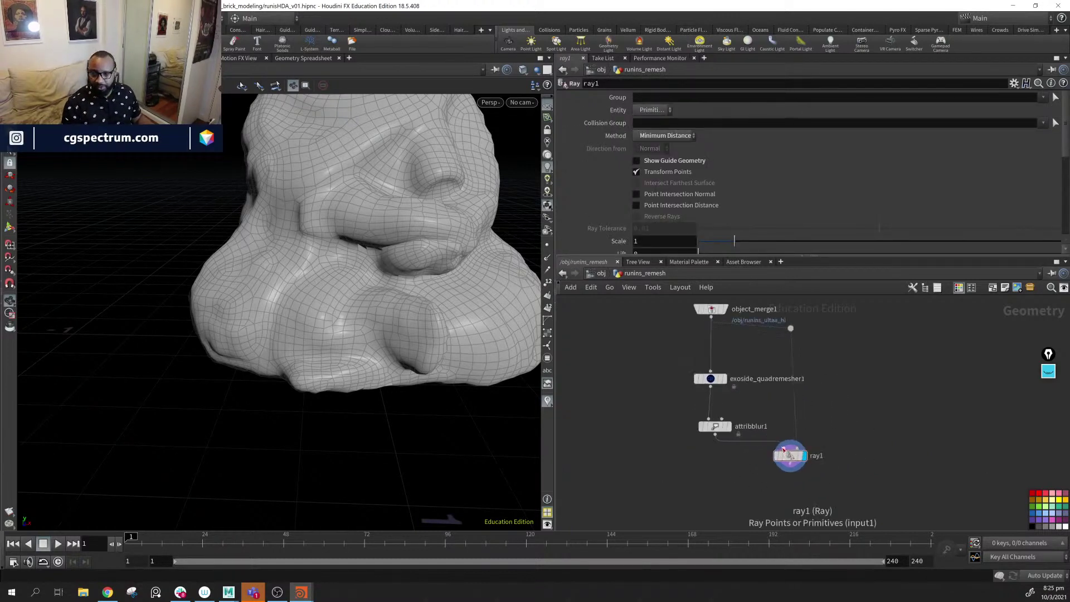
pyautogui.press('Tab')
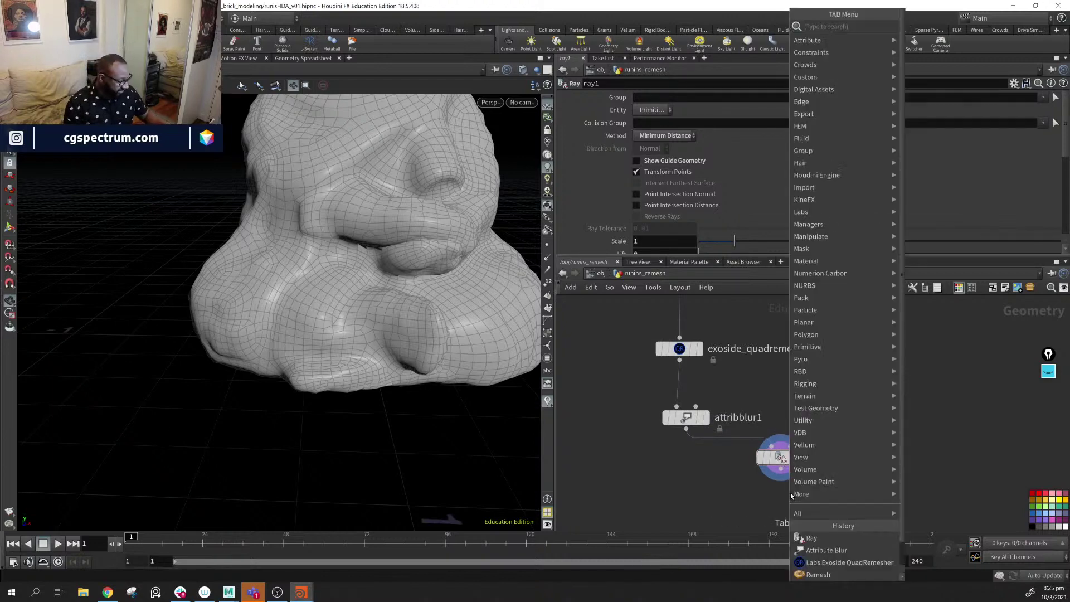
pyautogui.write('f')
pyautogui.press('Return')
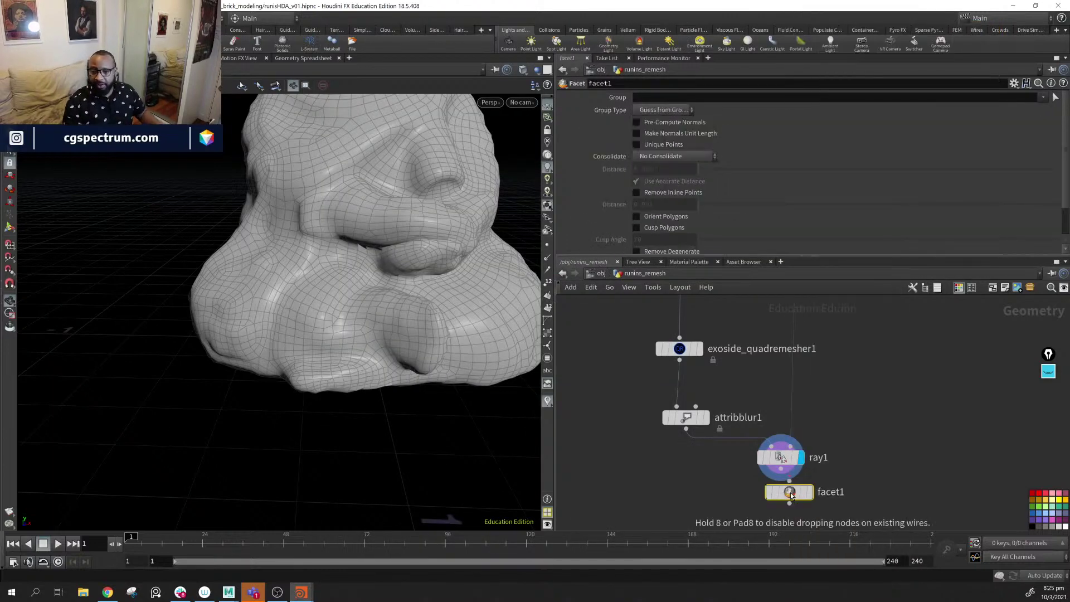
pyautogui.click(789, 502)
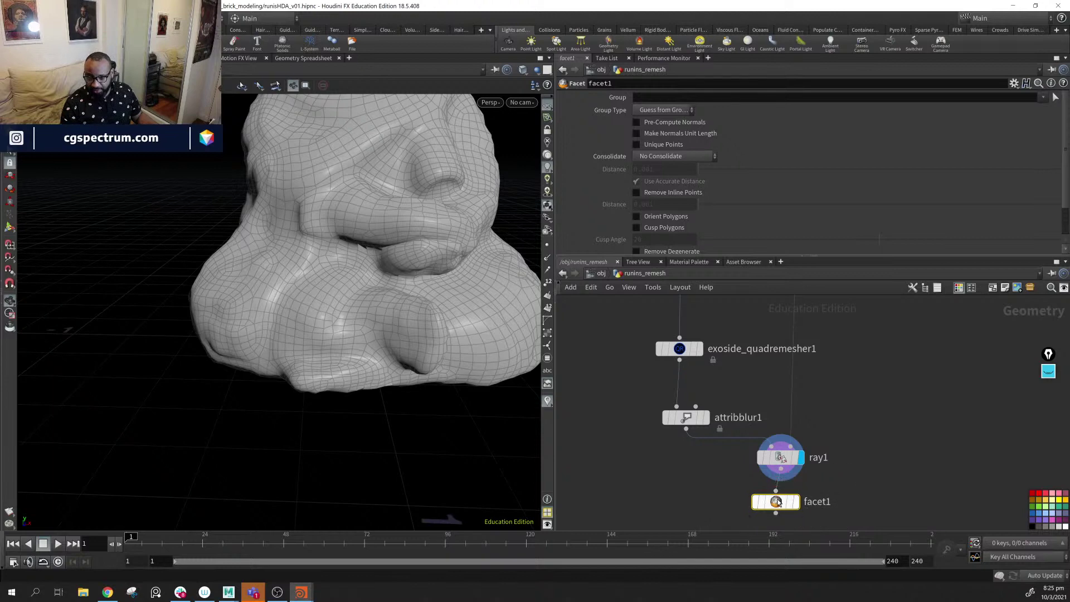
pyautogui.moveTo(789, 501); pyautogui.dragTo(783, 505)
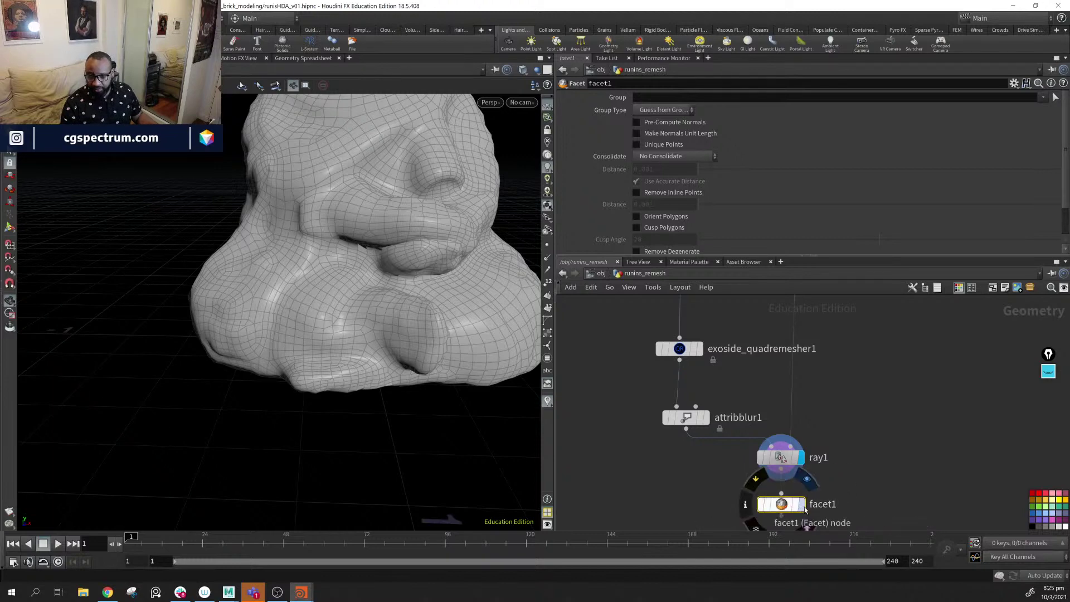
# - Display facet1 and enable Pre-Compute Normals on it
pyautogui.click(801, 504)
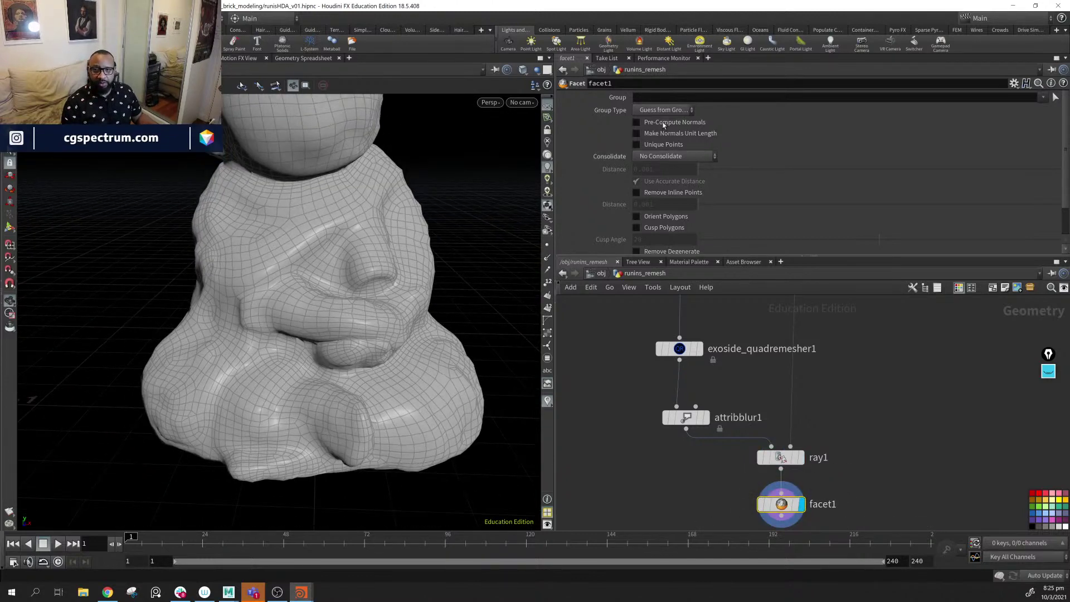
pyautogui.click(636, 122)
pyautogui.moveTo(429, 281); pyautogui.dragTo(290, 316)
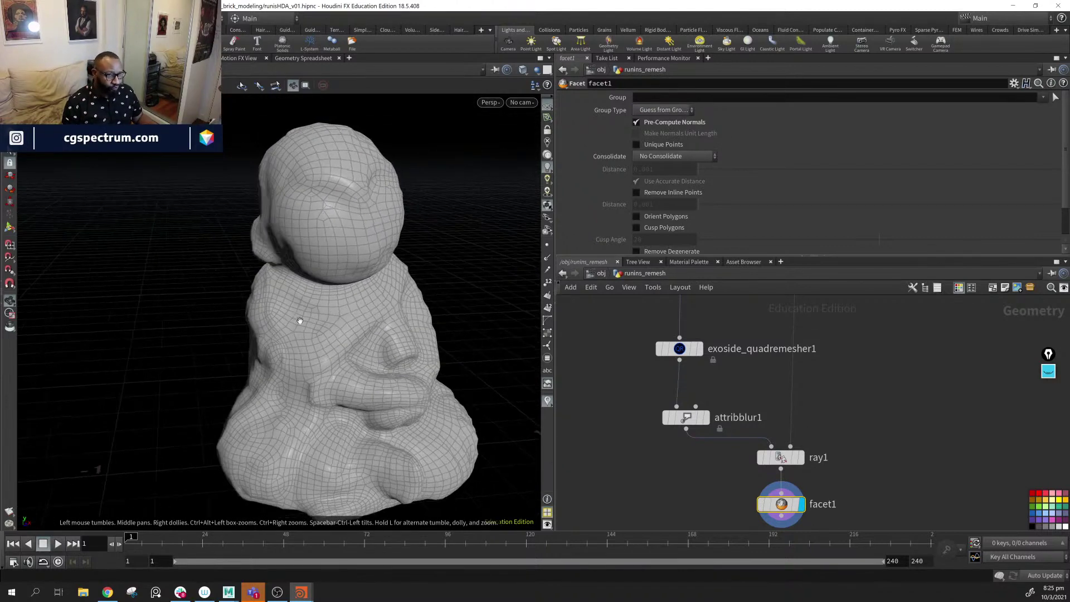
# - Add an Output node below facet1, connect it to facet1 and display it
pyautogui.moveTo(873, 460); pyautogui.dragTo(870, 380, button='middle')
pyautogui.press('Tab')
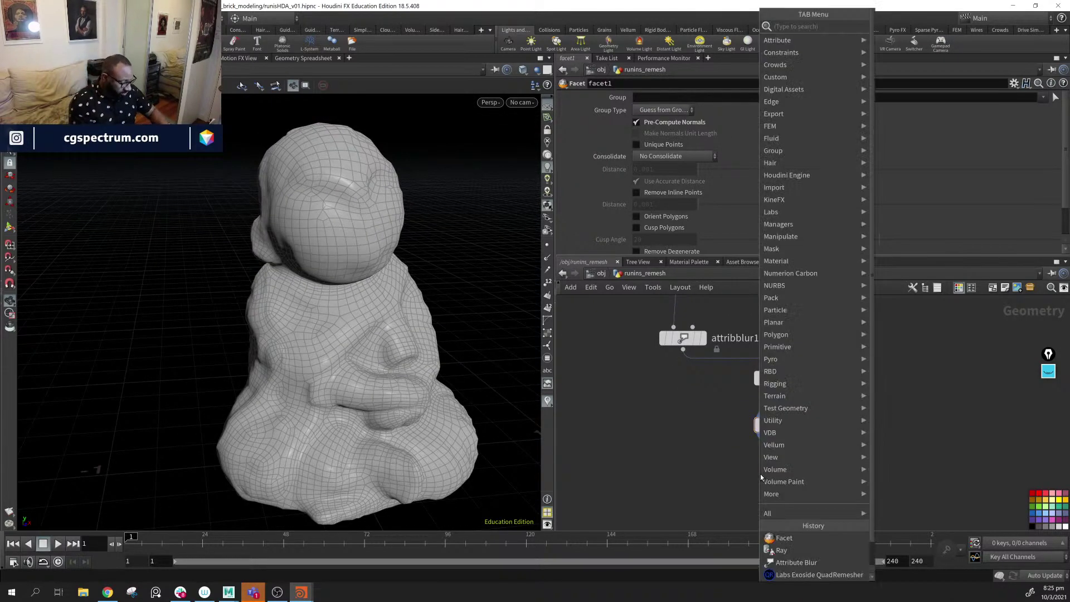
pyautogui.write('out')
pyautogui.press('Return')
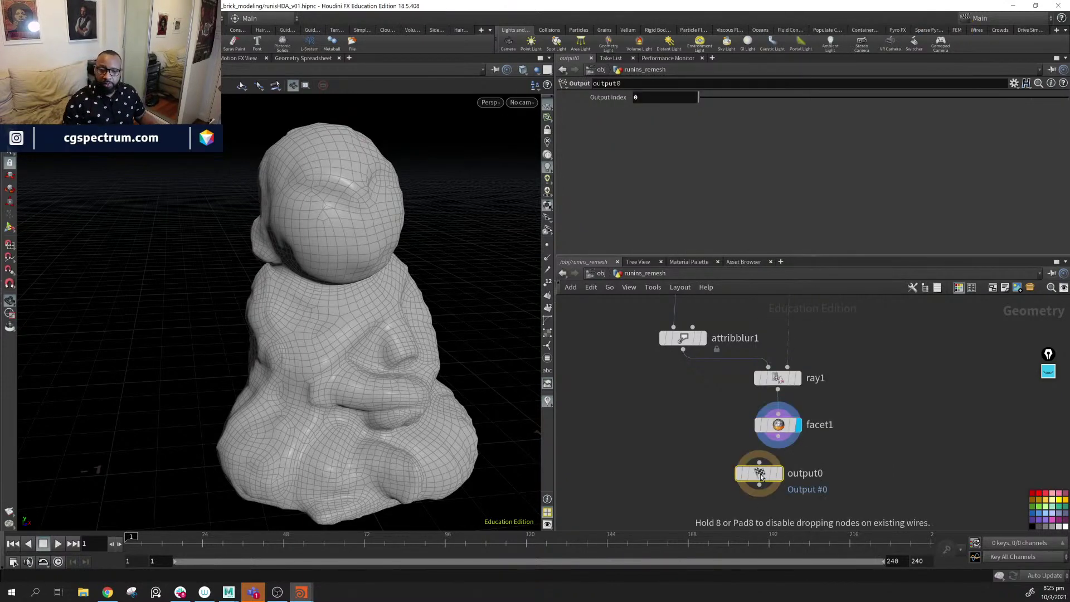
pyautogui.click(786, 493)
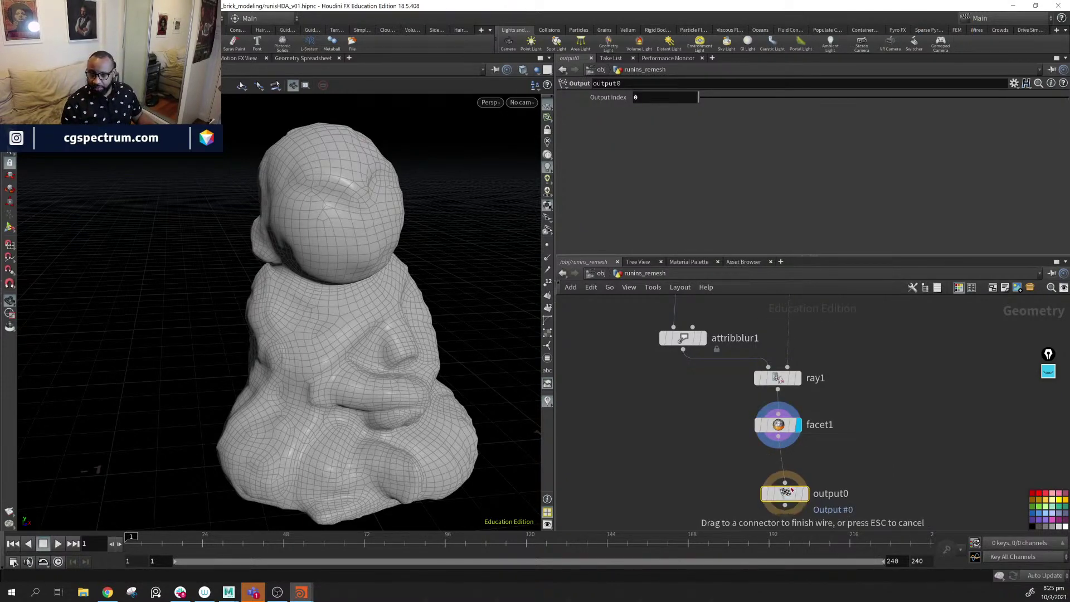
pyautogui.click(798, 490)
pyautogui.moveTo(336, 329); pyautogui.dragTo(389, 311)
# - Return to the object level and compare runins_remesh with runins_ultaa_hi from several angles
pyautogui.press('u')
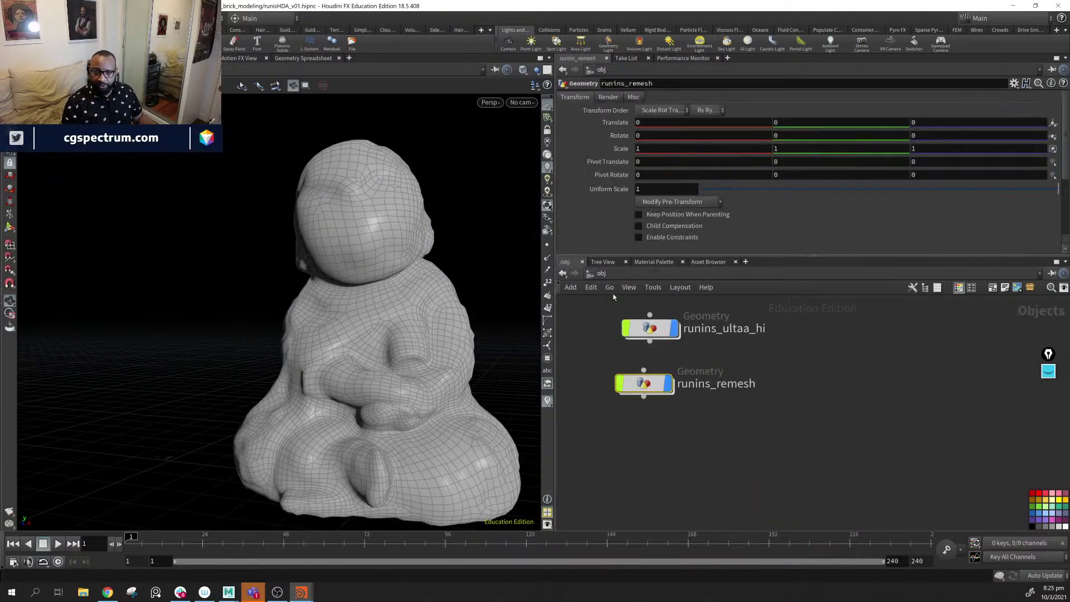
pyautogui.click(656, 402)
pyautogui.moveTo(657, 403); pyautogui.dragTo(655, 407, button='middle')
pyautogui.moveTo(655, 409); pyautogui.dragTo(655, 406)
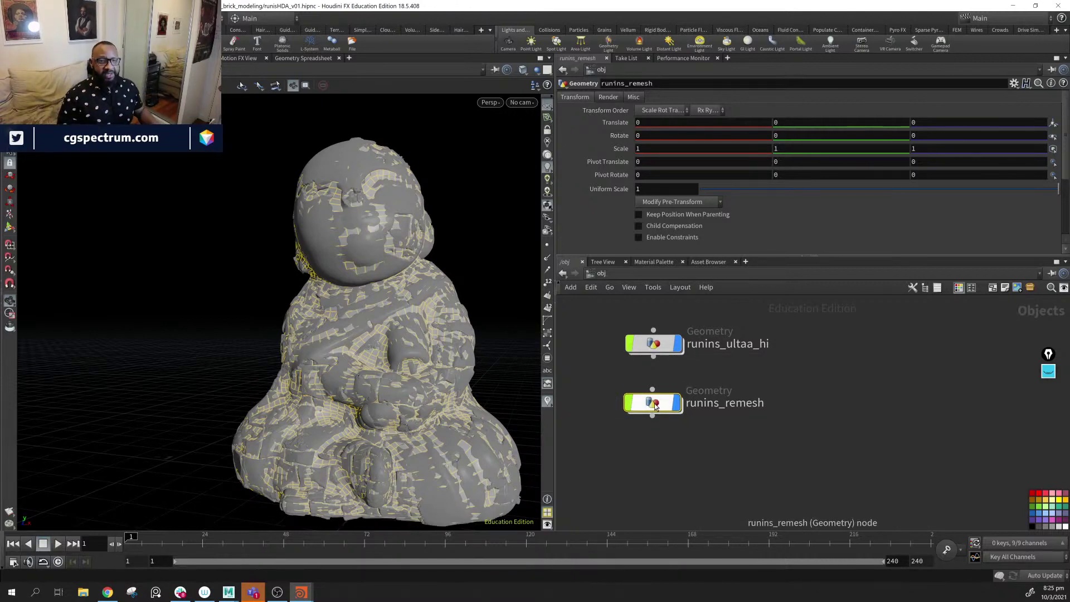
pyautogui.moveTo(390, 312); pyautogui.dragTo(476, 324)
pyautogui.moveTo(475, 325); pyautogui.dragTo(535, 340, button='right')
pyautogui.moveTo(301, 223); pyautogui.dragTo(300, 178)
pyautogui.moveTo(289, 234); pyautogui.dragTo(394, 276)
pyautogui.moveTo(338, 336); pyautogui.dragTo(221, 321)
# - Reopen the runins_remesh network, select ray1 to view its settings and go to object_merge1
pyautogui.moveTo(641, 409)
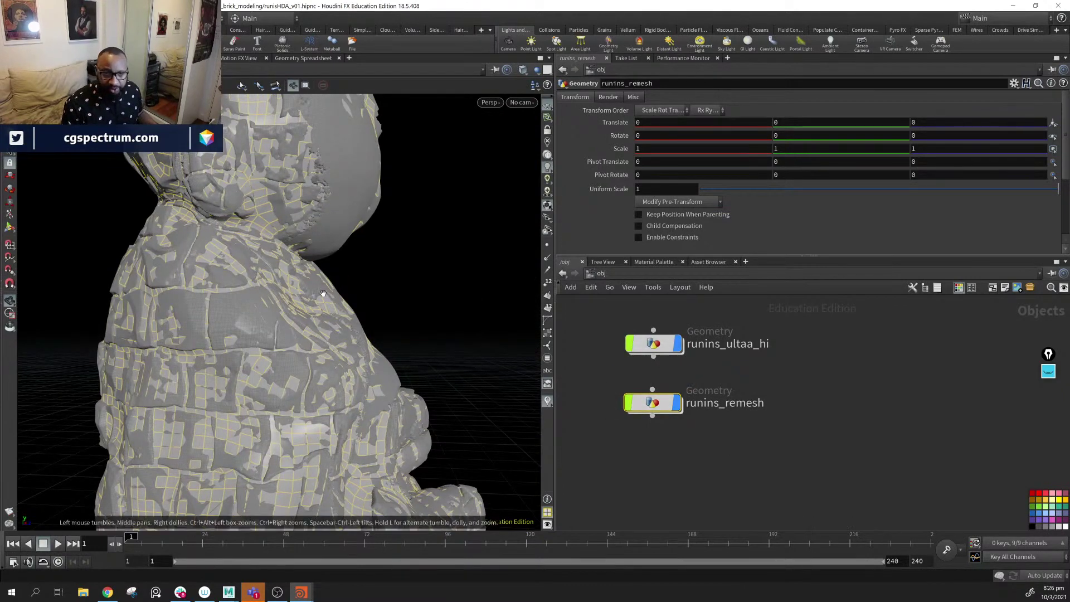
pyautogui.doubleClick(652, 403)
pyautogui.moveTo(737, 440); pyautogui.dragTo(682, 399, button='middle')
pyautogui.click(721, 337)
pyautogui.moveTo(613, 312); pyautogui.dragTo(595, 433, button='middle')
pyautogui.moveTo(589, 375)
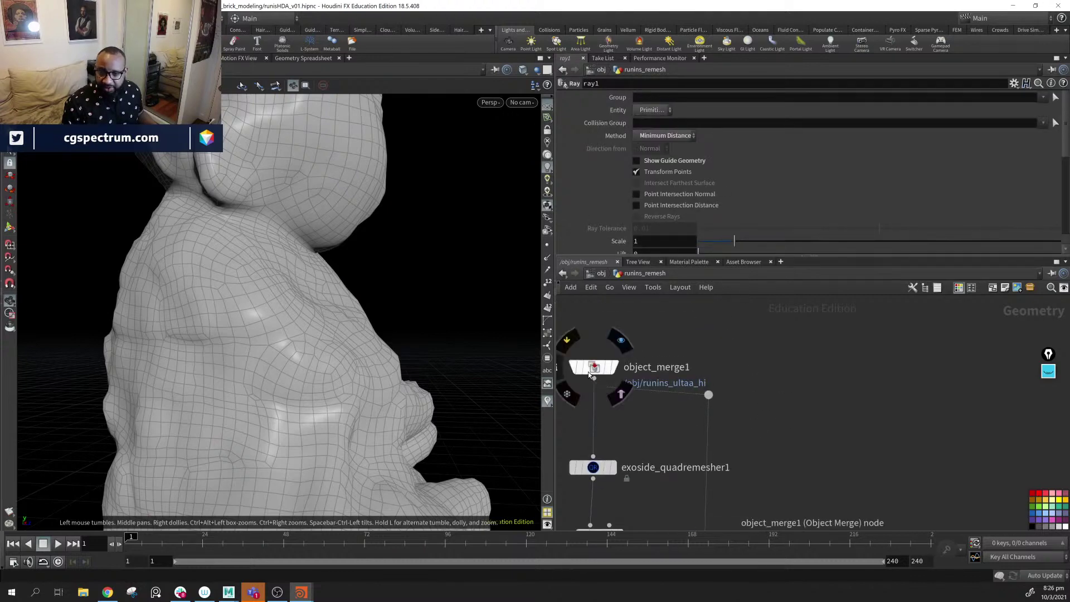
# - Template the object_merge1 node so the high-resolution source overlays the remeshed statue
pyautogui.click(620, 394)
pyautogui.moveTo(271, 293); pyautogui.dragTo(401, 312)
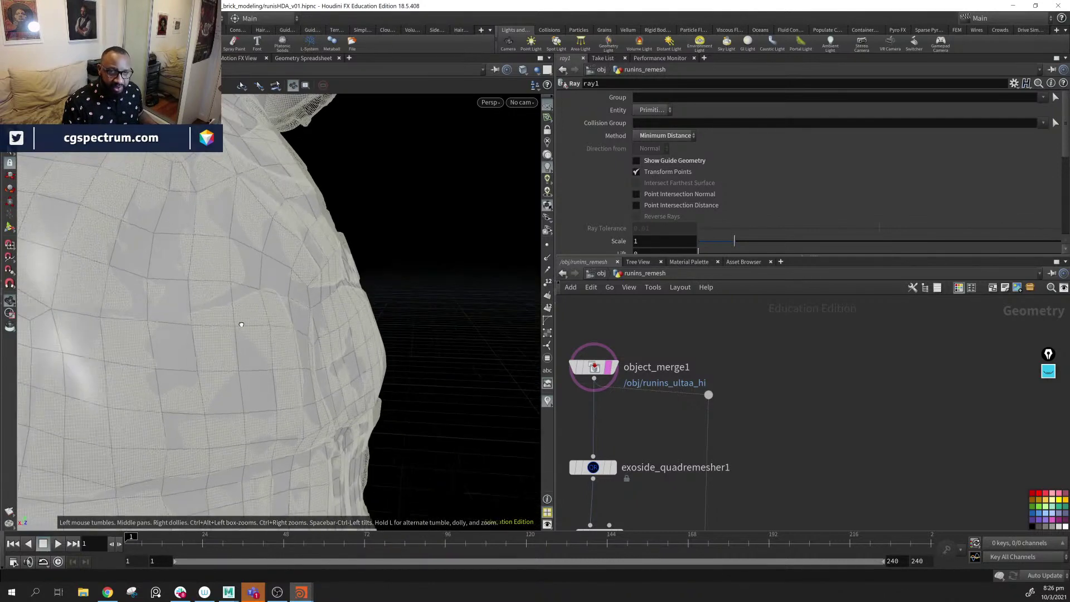
# - Try raising the Lift on the ray1 node to about 0.014
pyautogui.moveTo(724, 518); pyautogui.dragTo(729, 370, button='middle')
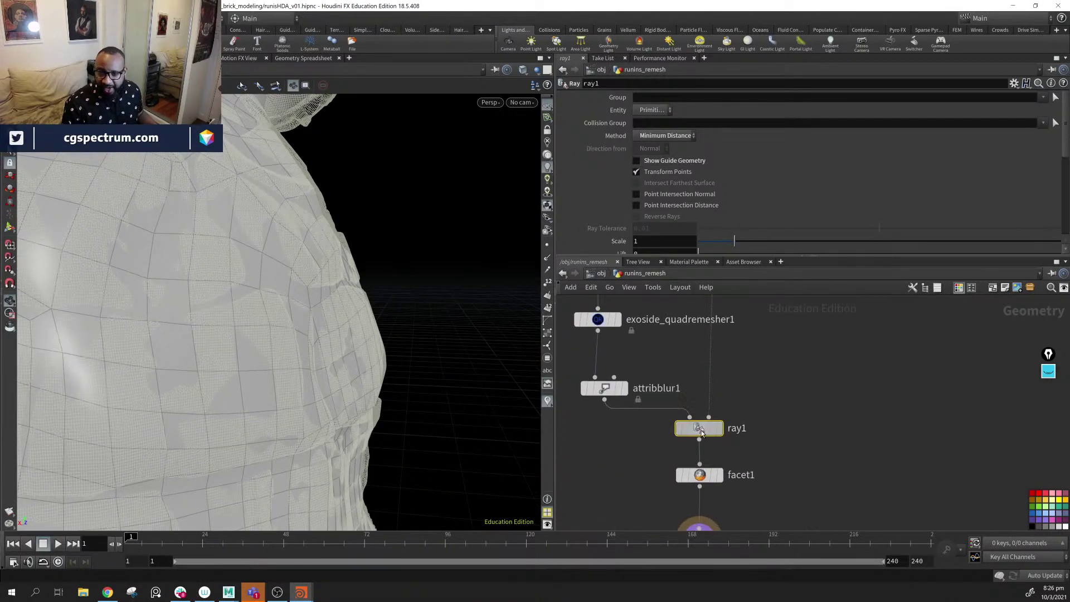
pyautogui.scroll(-3, 714, 207)
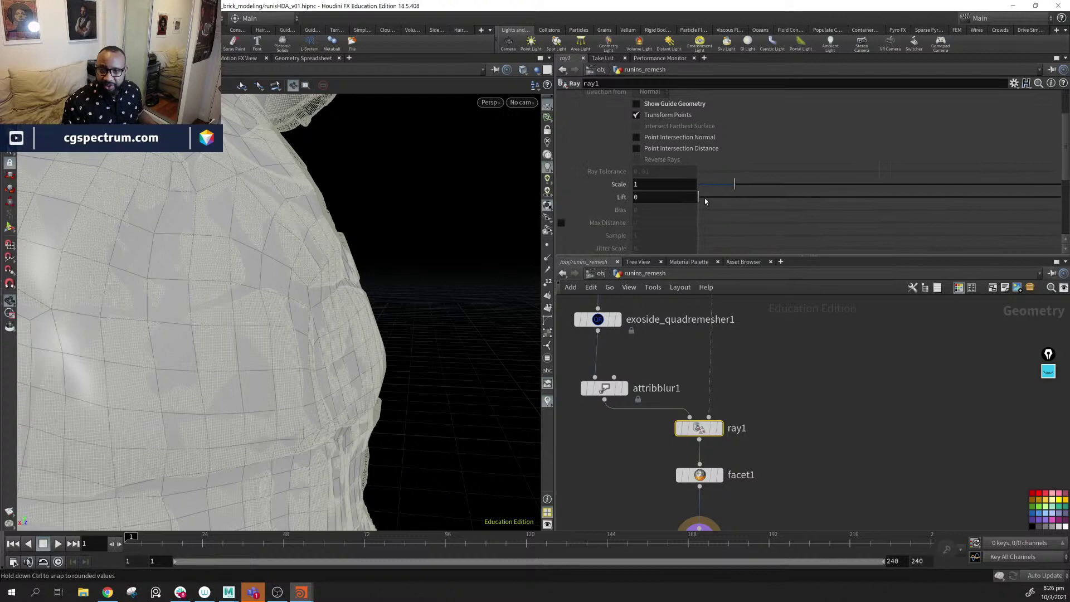
pyautogui.click(701, 199)
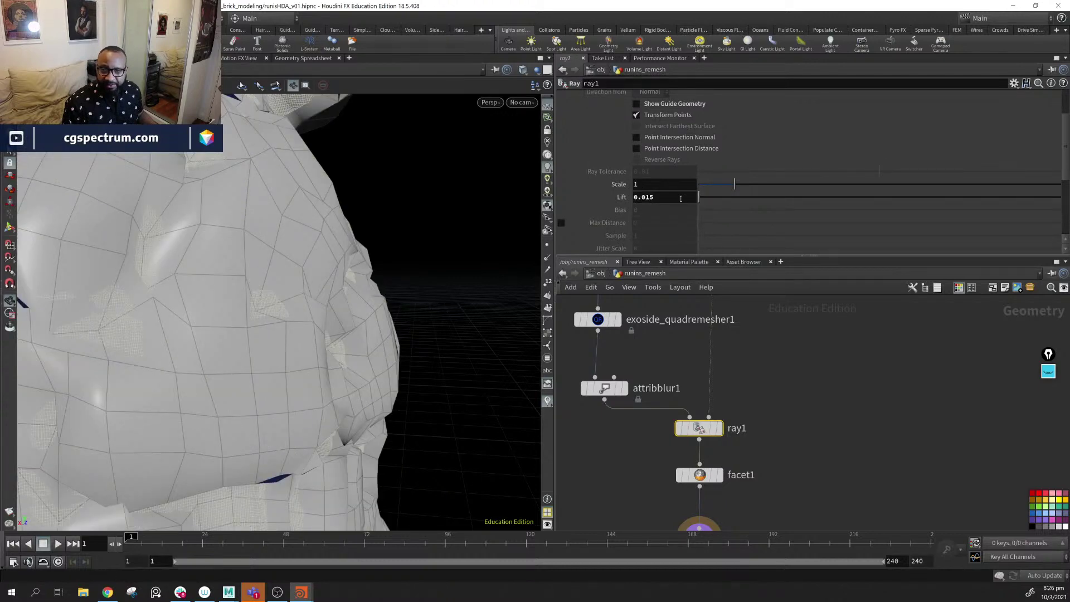
pyautogui.moveTo(679, 197)
pyautogui.mouseDown(button='middle')
pyautogui.moveTo(679, 254)
pyautogui.moveTo(600, 245)
pyautogui.moveTo(616, 240)
pyautogui.mouseUp(button='middle')
pyautogui.moveTo(312, 234); pyautogui.dragTo(480, 262)
pyautogui.moveTo(668, 198); pyautogui.dragTo(689, 231, button='middle')
# - Try Lift values of .02 and .01 on ray1 and inspect the statue's surface
pyautogui.doubleClick(644, 197)
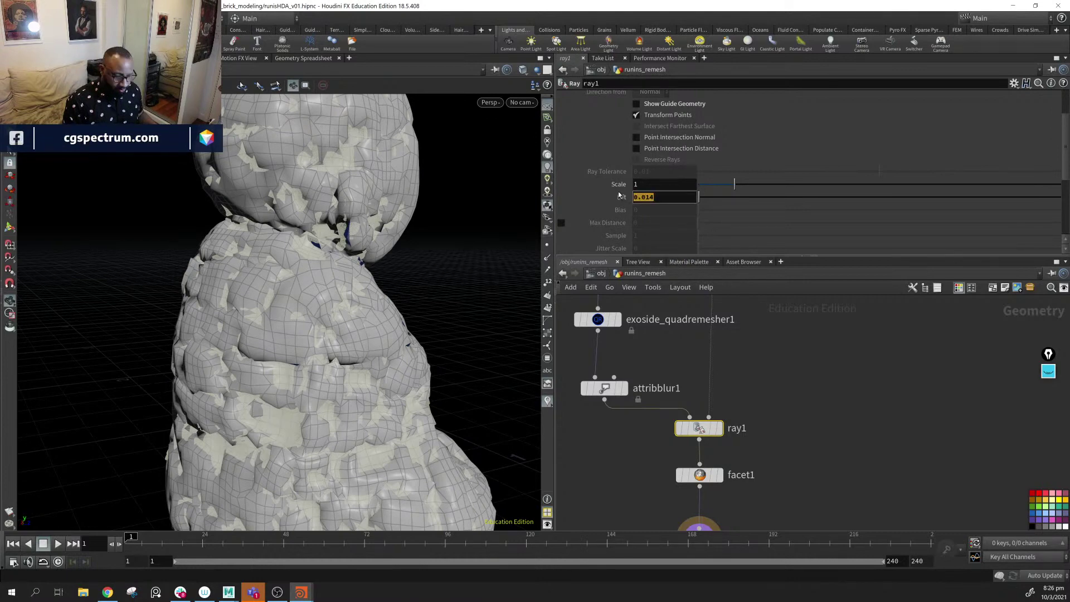
pyautogui.write('.02')
pyautogui.press('Return')
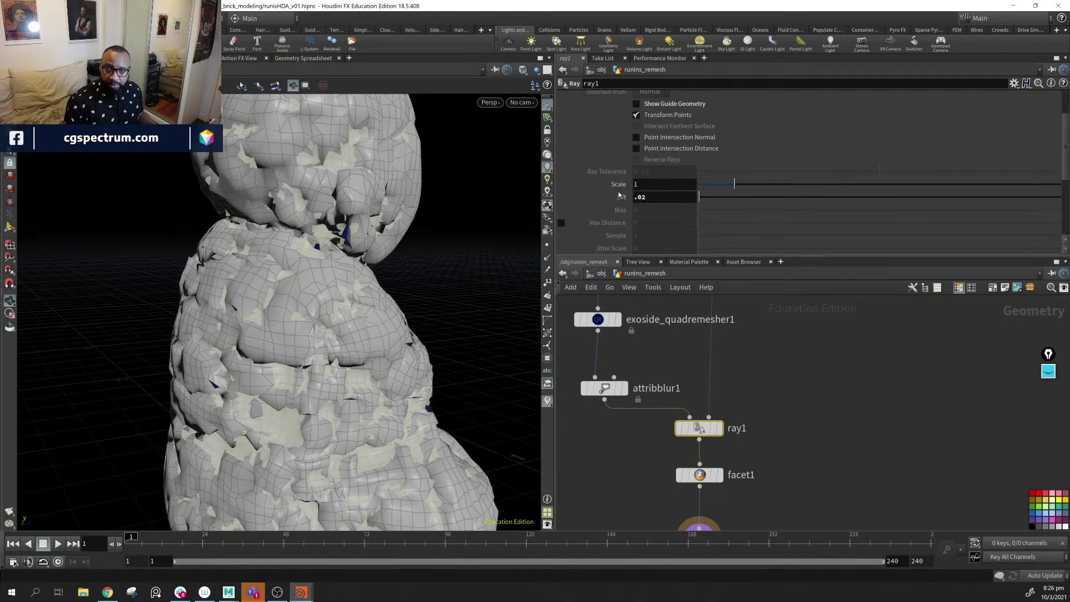
pyautogui.doubleClick(673, 197)
pyautogui.write('.01')
pyautogui.press('Return')
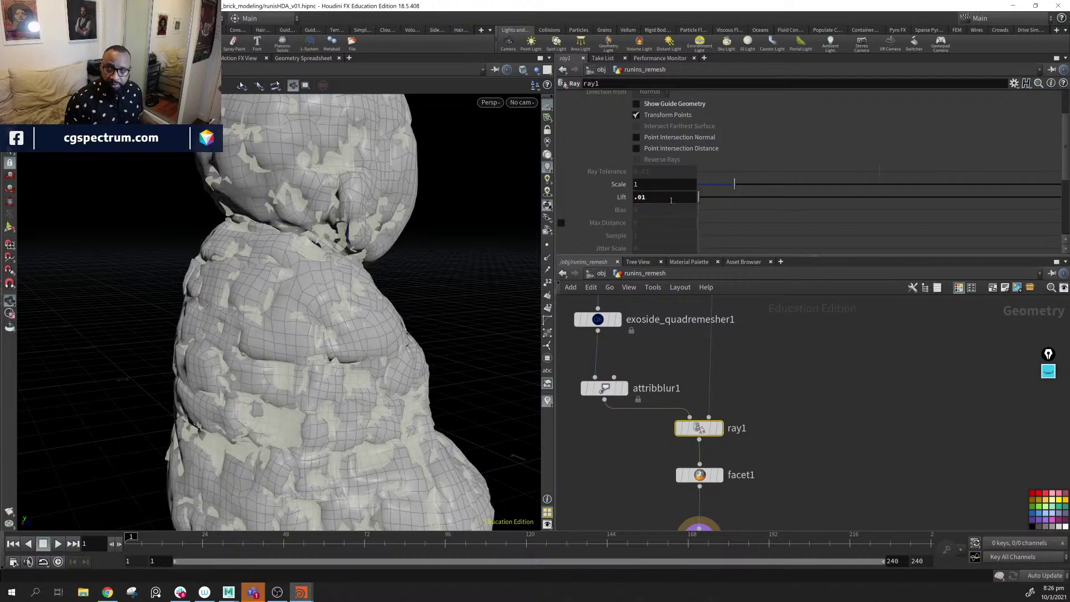
pyautogui.moveTo(362, 251); pyautogui.dragTo(357, 340)
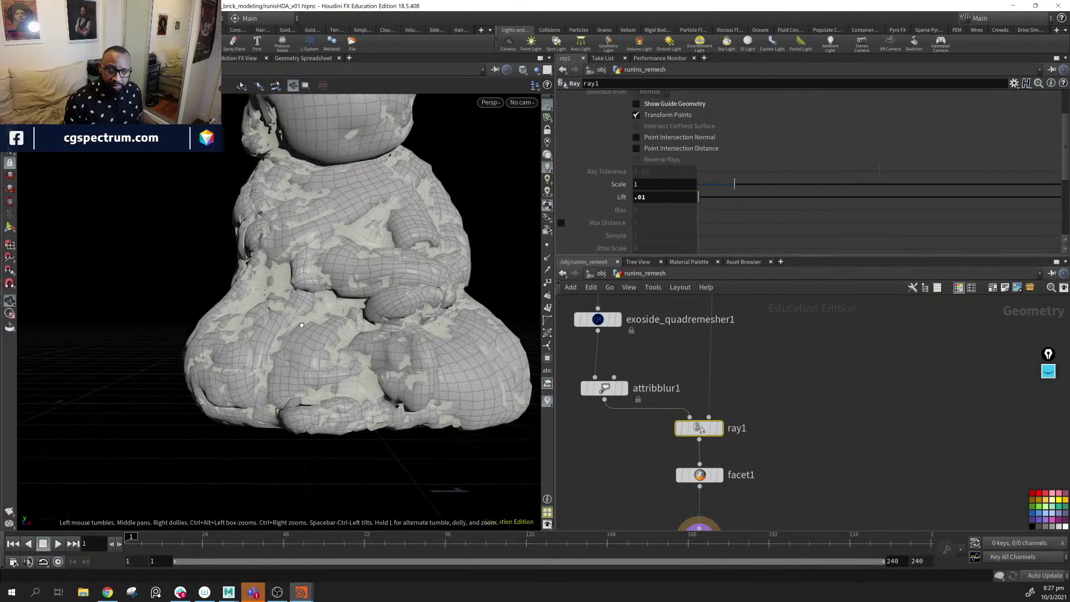
# - Reset the ray1 Lift to 0
pyautogui.click(656, 197)
pyautogui.write('0')
pyautogui.press('Return')
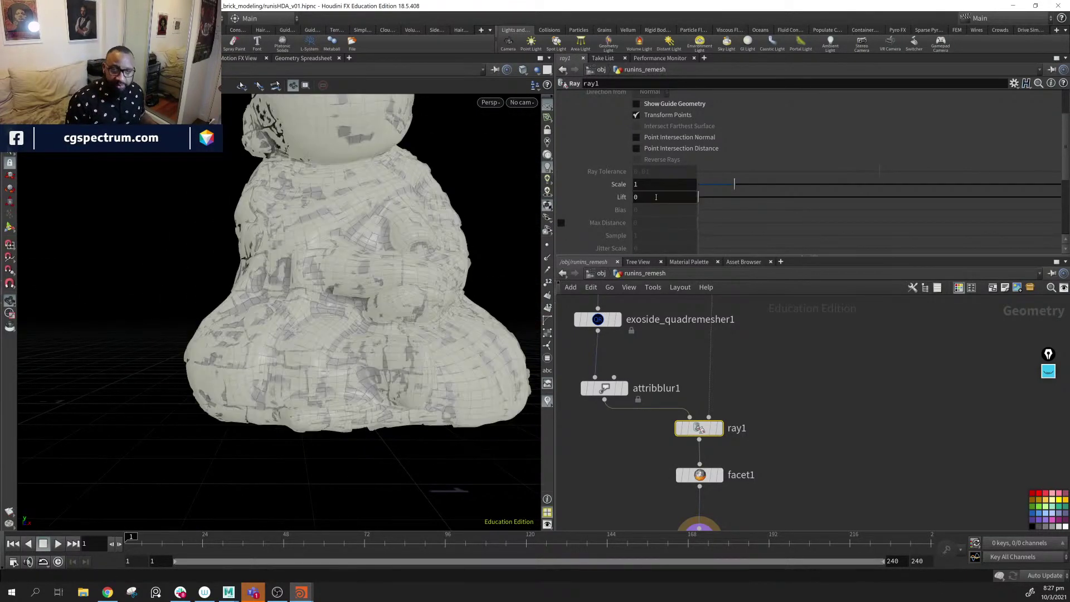
# - Move output0 down and insert a Peak node between facet1 and output0
pyautogui.moveTo(697, 491); pyautogui.dragTo(717, 403, button='middle')
pyautogui.moveTo(726, 455); pyautogui.dragTo(725, 486)
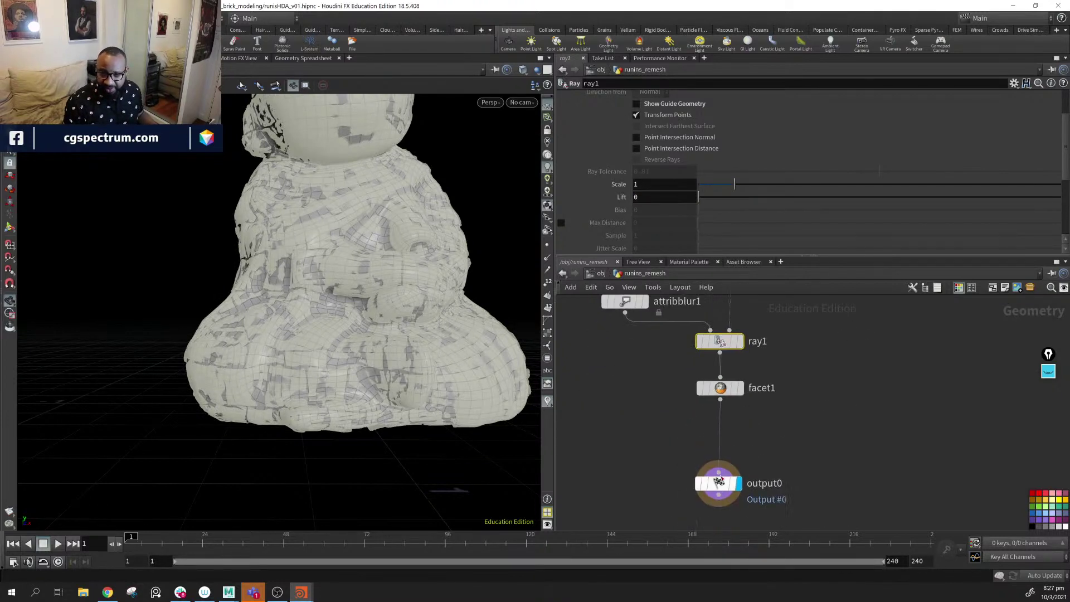
pyautogui.press('Tab')
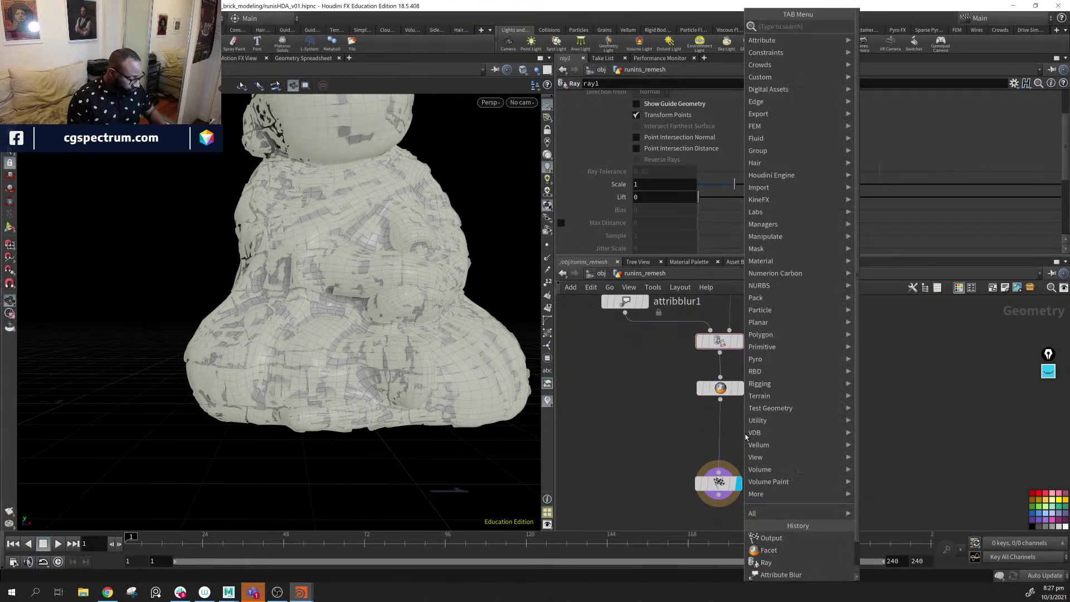
pyautogui.write('pe')
pyautogui.press('Return')
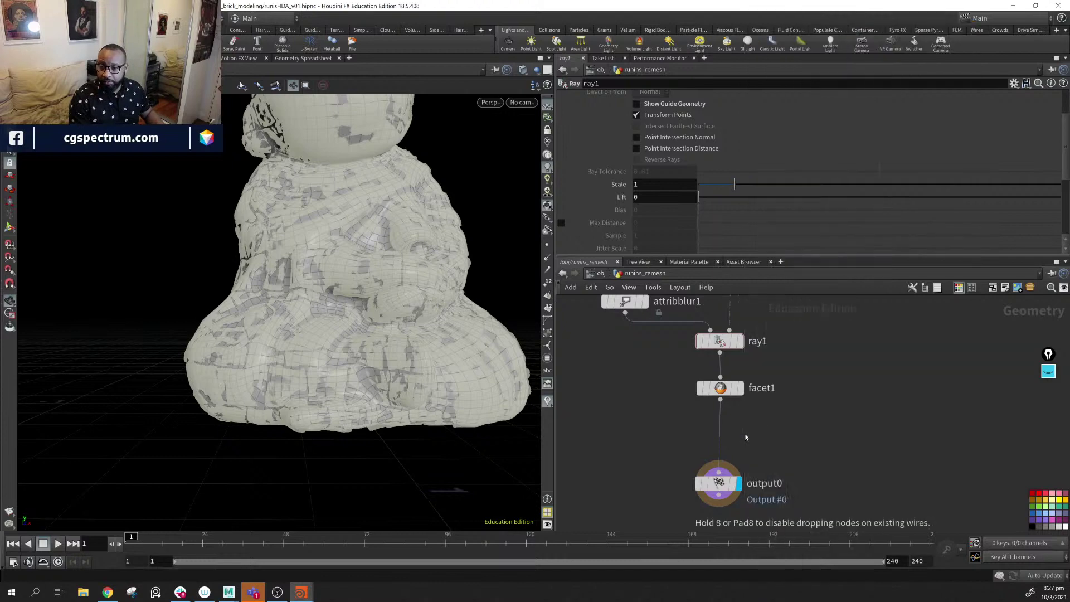
pyautogui.click(720, 433)
# - Set the Peak node's Distance to 0.003 and check the surface against the templated source
pyautogui.keyDown('alt'); pyautogui.moveTo(335, 268); pyautogui.dragTo(440, 273); pyautogui.keyUp('alt')
pyautogui.moveTo(653, 123); pyautogui.dragTo(683, 152, button='middle')
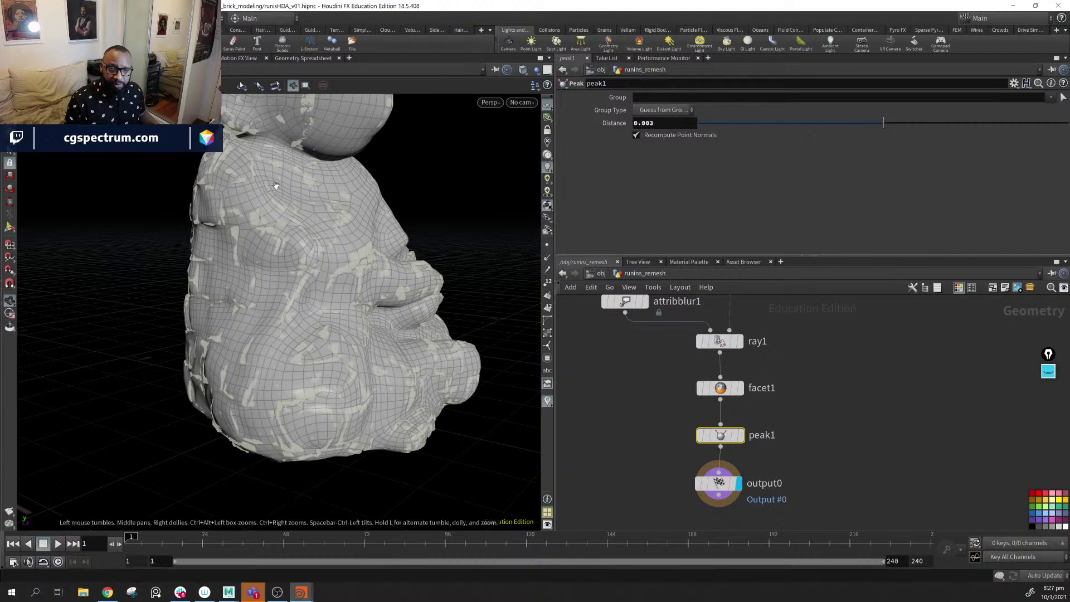
pyautogui.moveTo(276, 186)
pyautogui.mouseDown()
pyautogui.moveTo(454, 301)
pyautogui.moveTo(480, 365)
pyautogui.moveTo(303, 332)
pyautogui.moveTo(368, 300)
pyautogui.moveTo(390, 312)
pyautogui.mouseUp()
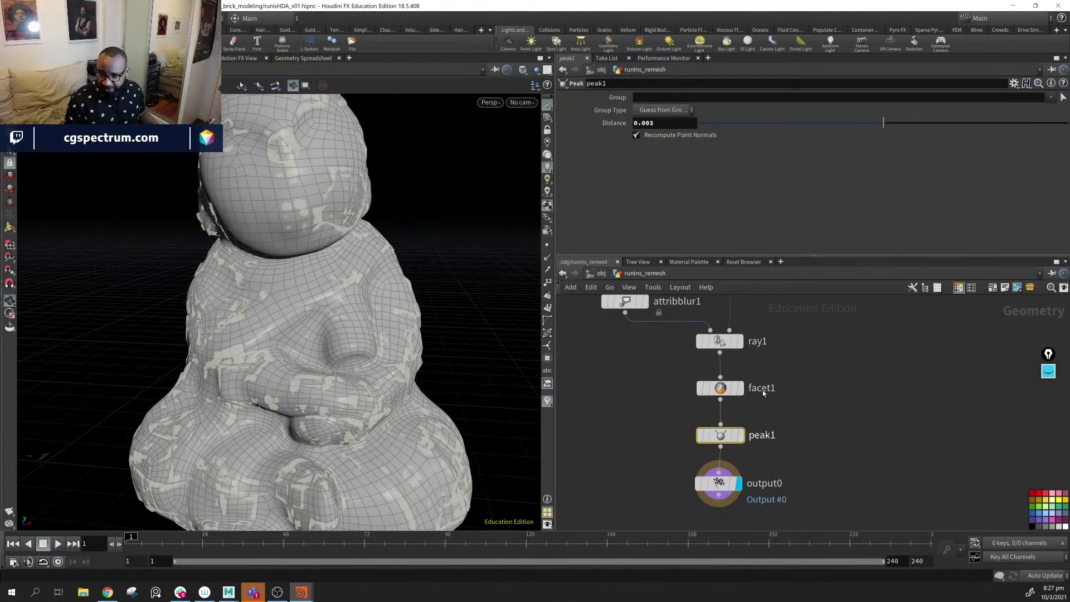
# - Return to the object level, clear the selection and save the scene
pyautogui.press('u')
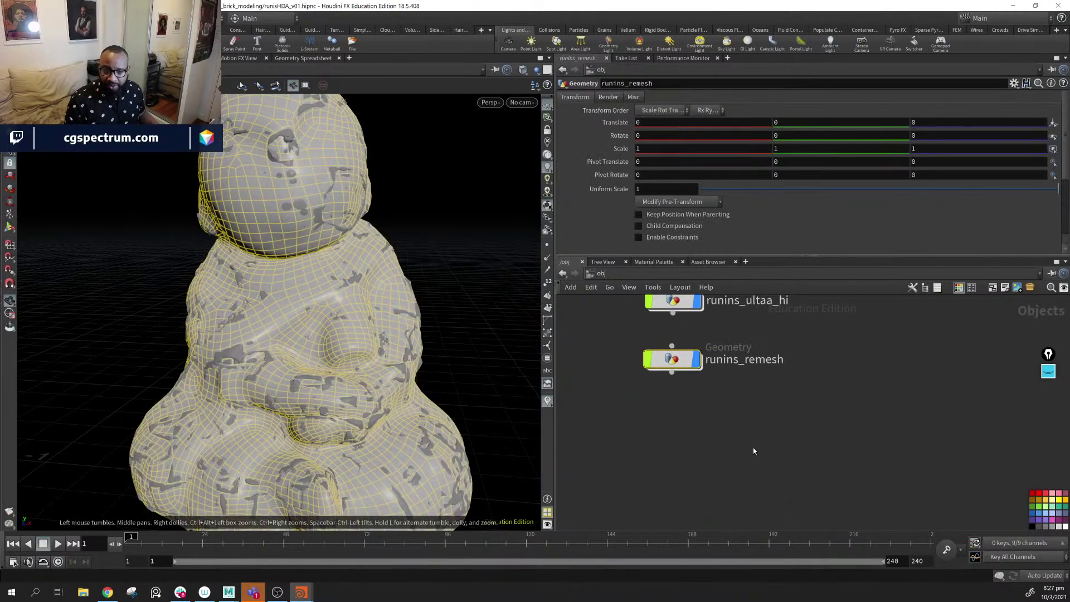
pyautogui.click(712, 447)
pyautogui.hotkey('ctrl', 's')
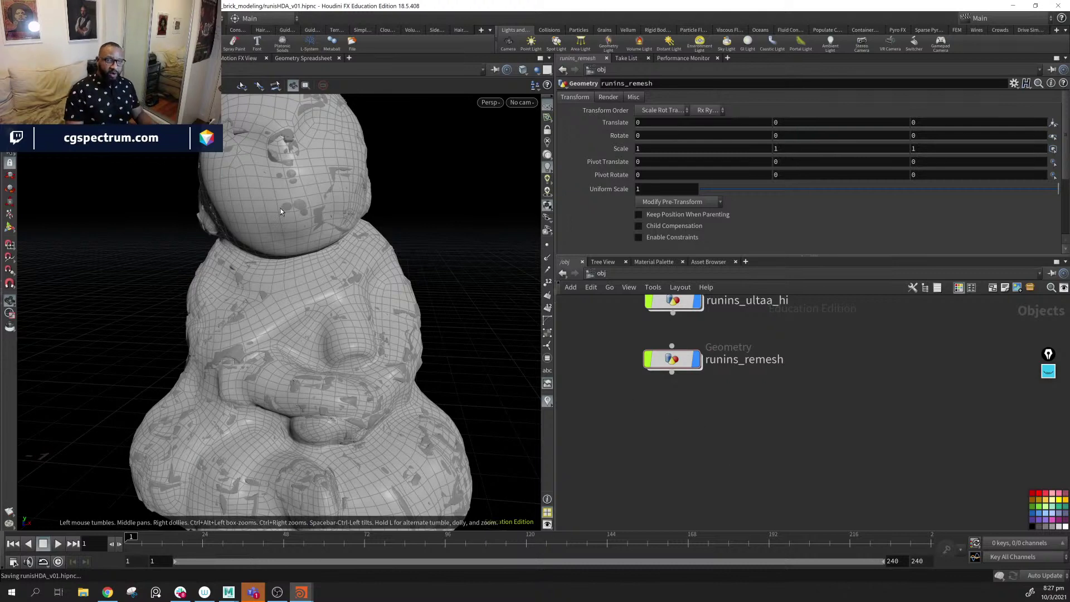
# - Rename the runins_ultaa_hi geometry object to runins_ulta_hi and let the remesh recook
pyautogui.moveTo(342, 111)
pyautogui.mouseDown()
pyautogui.moveTo(407, 220)
pyautogui.moveTo(325, 196)
pyautogui.mouseUp()
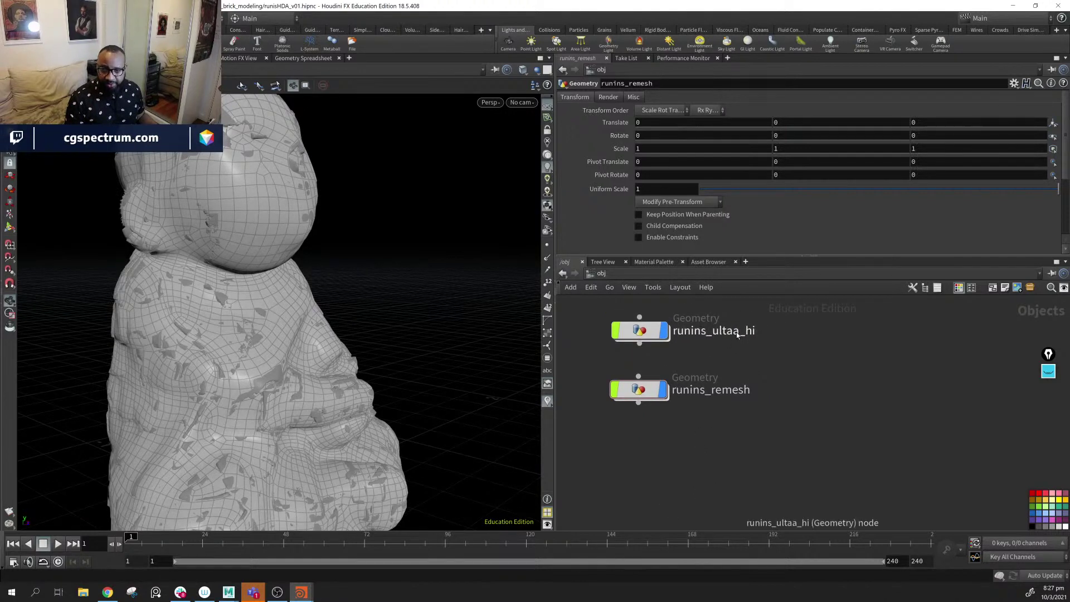
pyautogui.doubleClick(719, 330)
pyautogui.click(741, 331)
pyautogui.press('BackSpace')
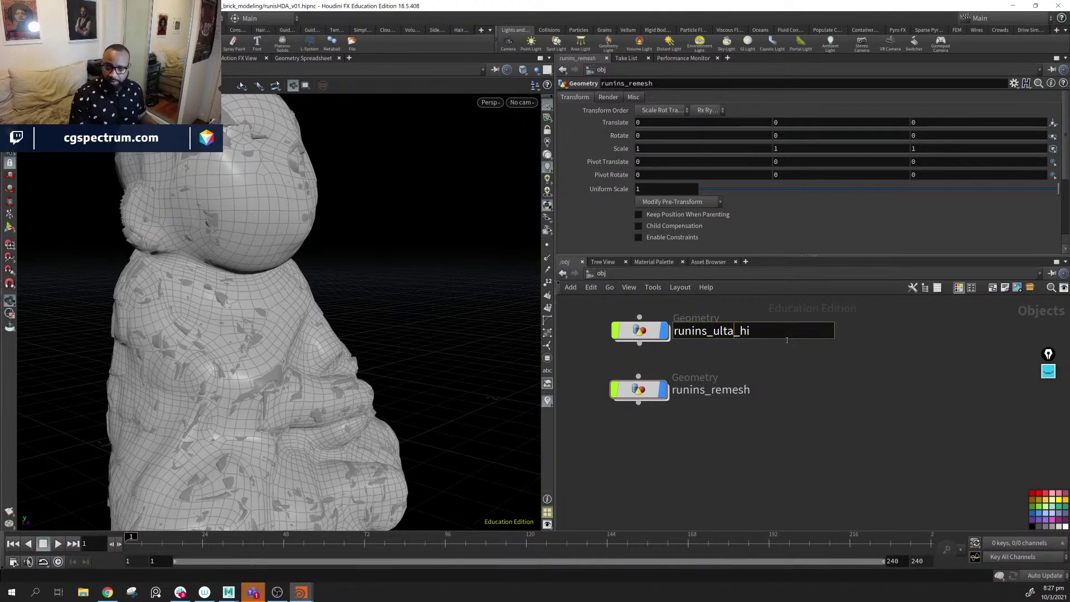
pyautogui.press('Return')
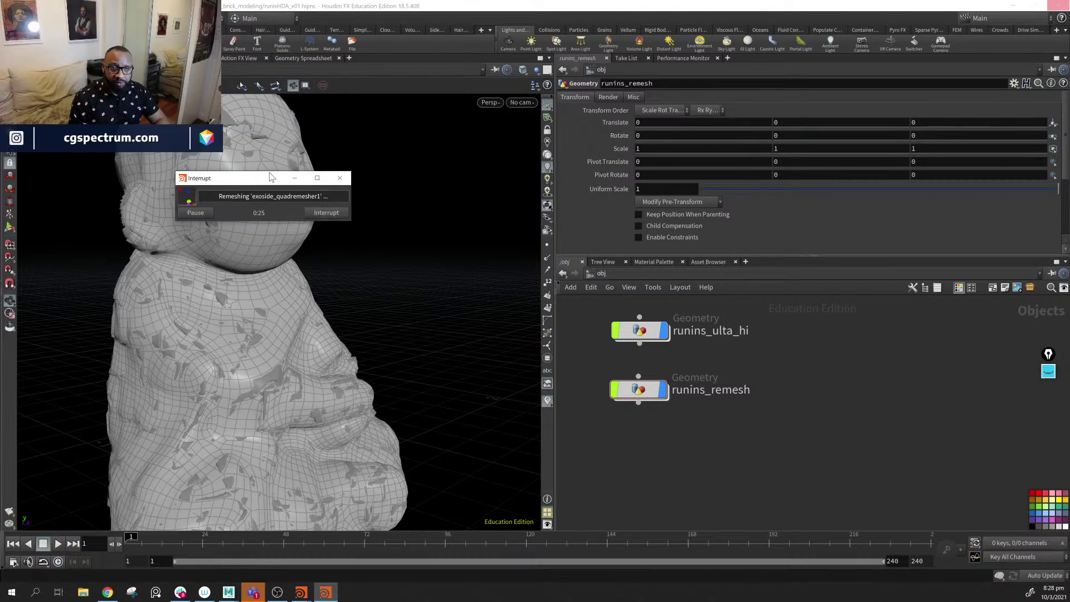
pyautogui.moveTo(270, 178); pyautogui.dragTo(434, 145)
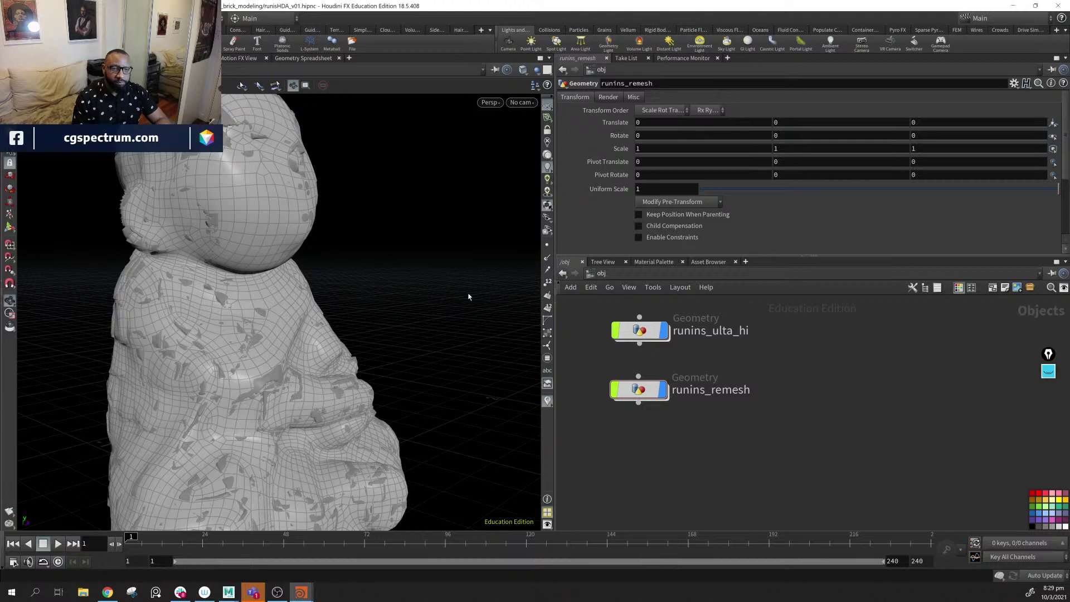
# - Enter the runins_remesh network, make room above output0 and add a File Cache node
pyautogui.moveTo(652, 395); pyautogui.dragTo(654, 384)
pyautogui.doubleClick(652, 382)
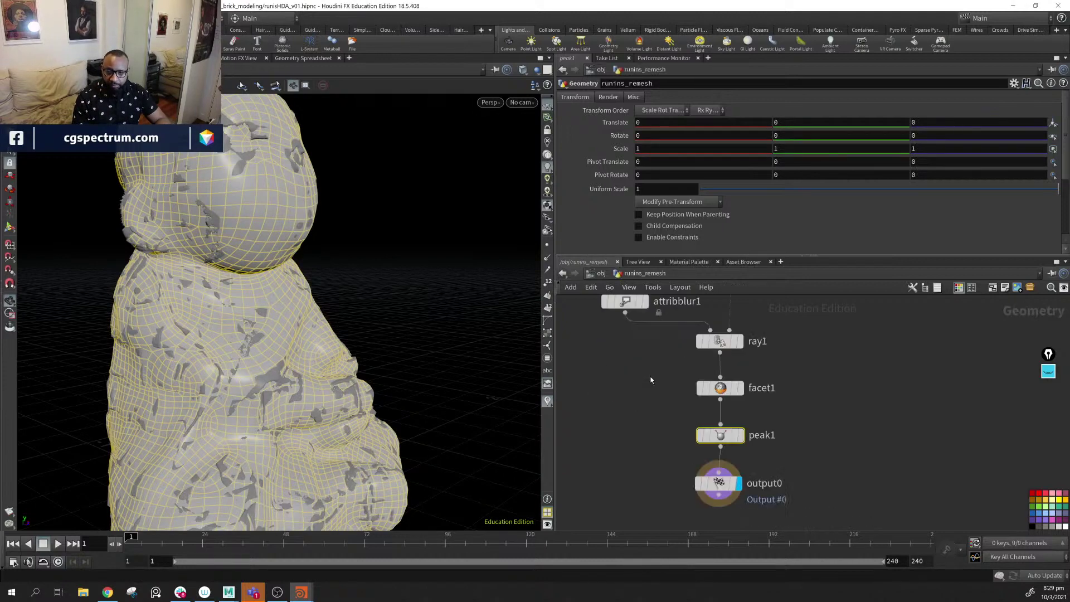
pyautogui.moveTo(720, 443); pyautogui.dragTo(721, 501)
pyautogui.press('Tab')
pyautogui.write('f')
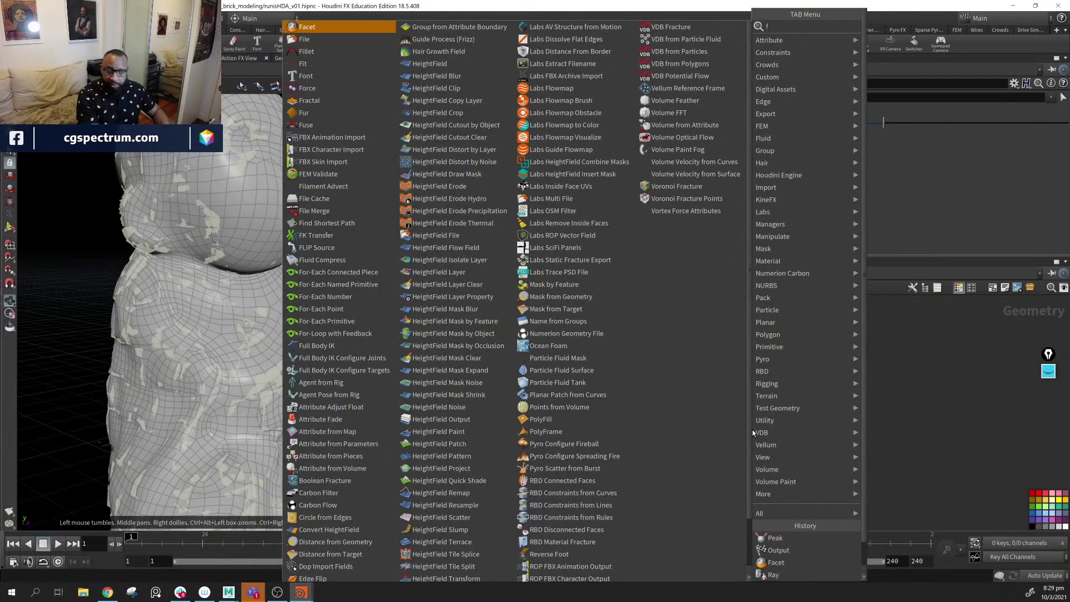
pyautogui.write('ile')
pyautogui.press('Down')
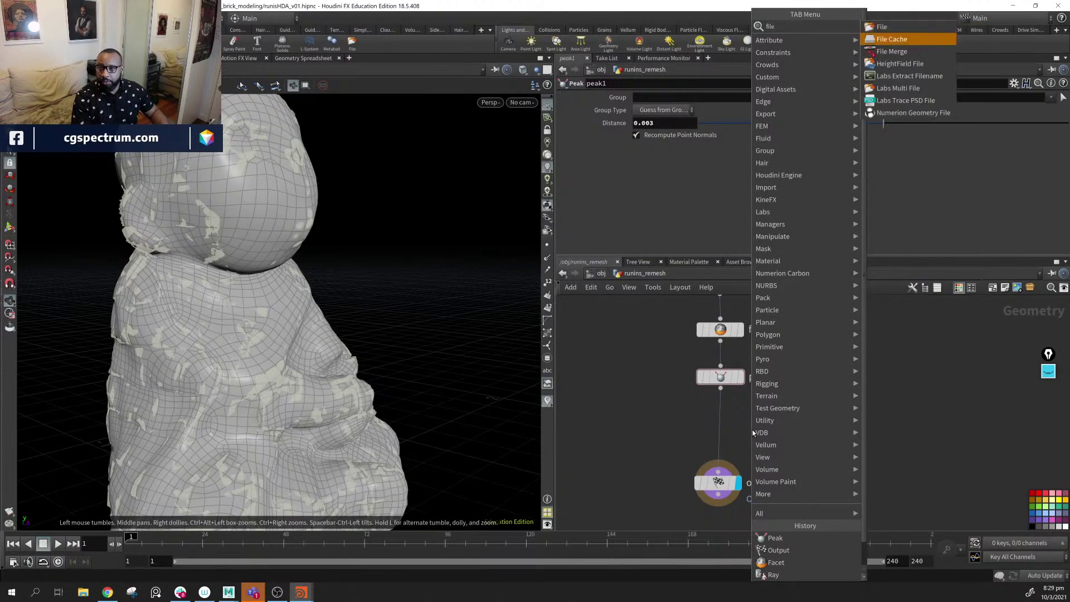
pyautogui.press('Return')
pyautogui.click(751, 428)
# - Set the File Cache's valid frame range to Save Current Frame and insert the node between peak1 and output0
pyautogui.click(680, 162)
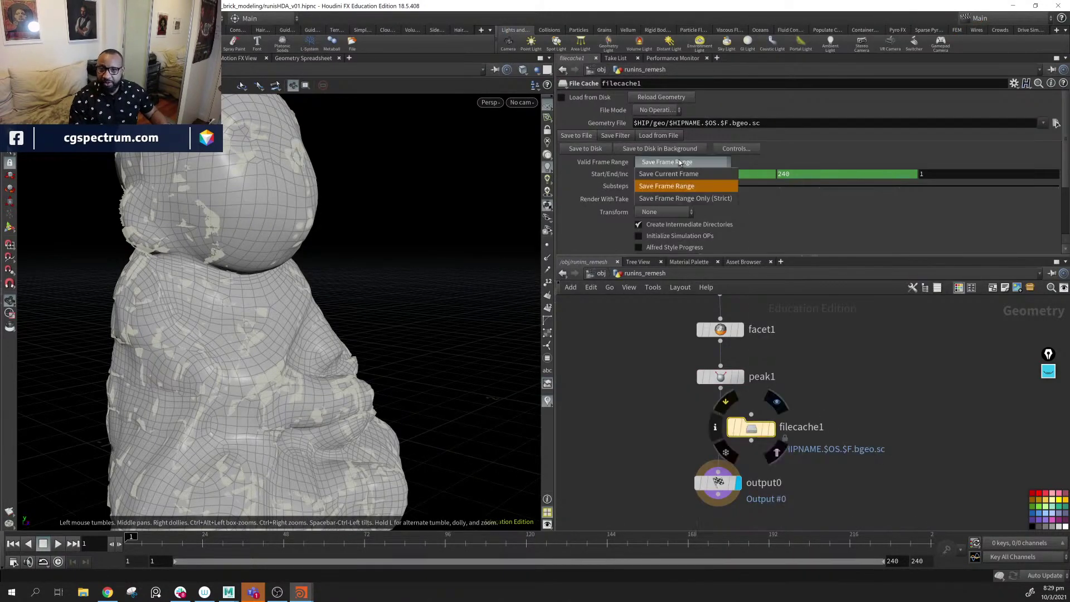
pyautogui.click(679, 175)
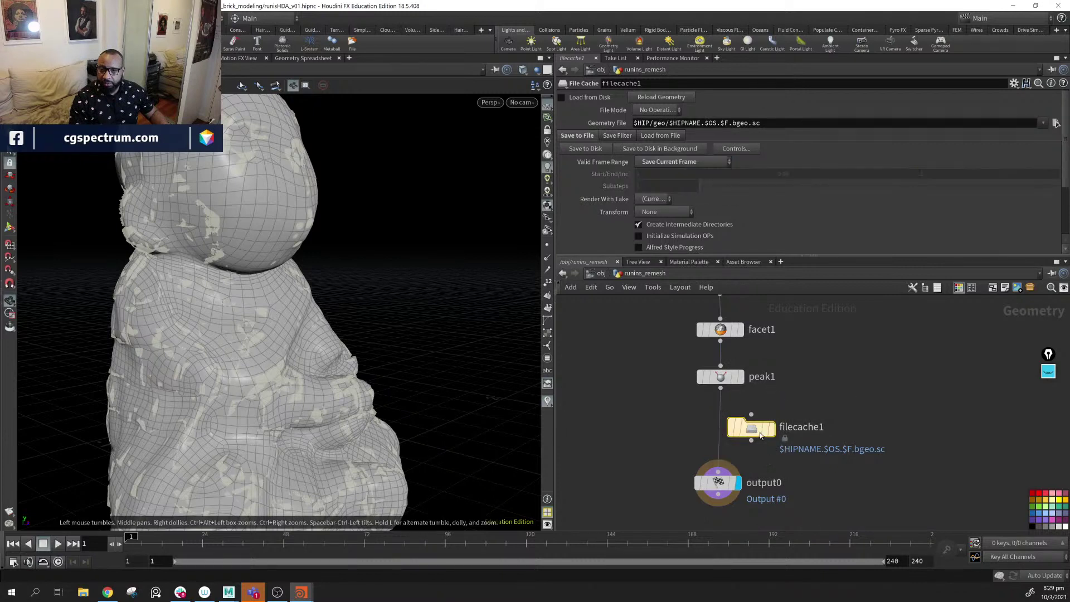
pyautogui.moveTo(762, 438); pyautogui.dragTo(732, 439)
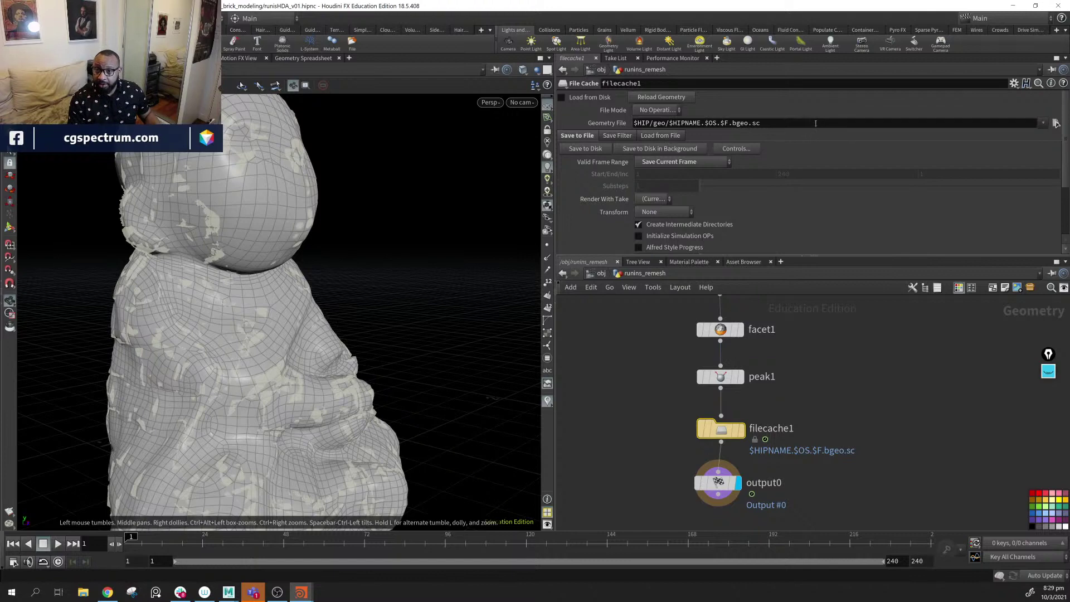
# - Choose the existing runins.bgeo.sc in $HIP/geo as the File Cache's geometry file
pyautogui.click(838, 124)
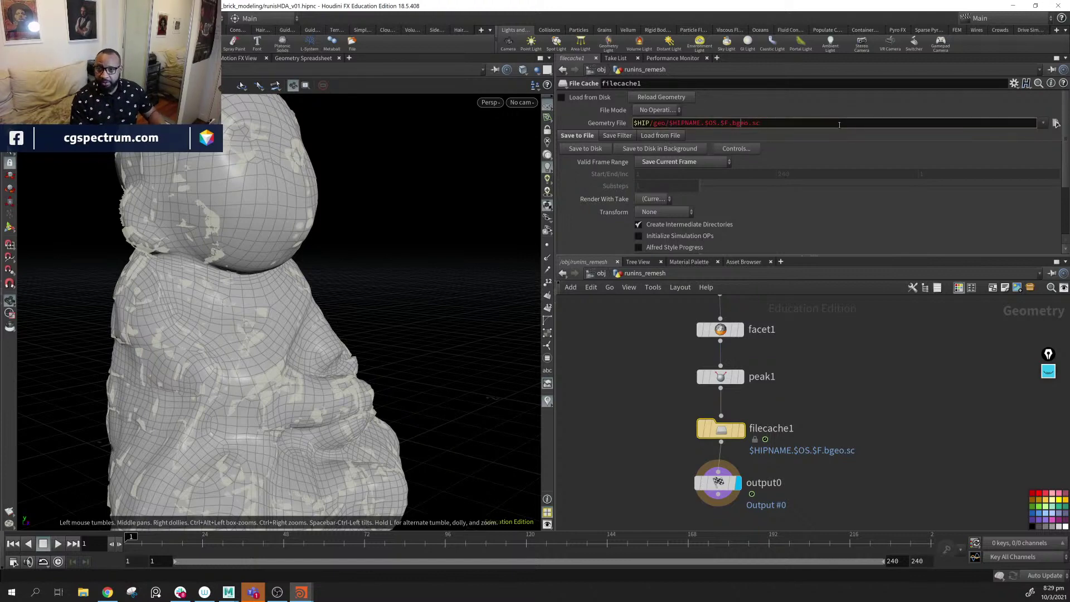
pyautogui.press('Right')
pyautogui.press('Right')
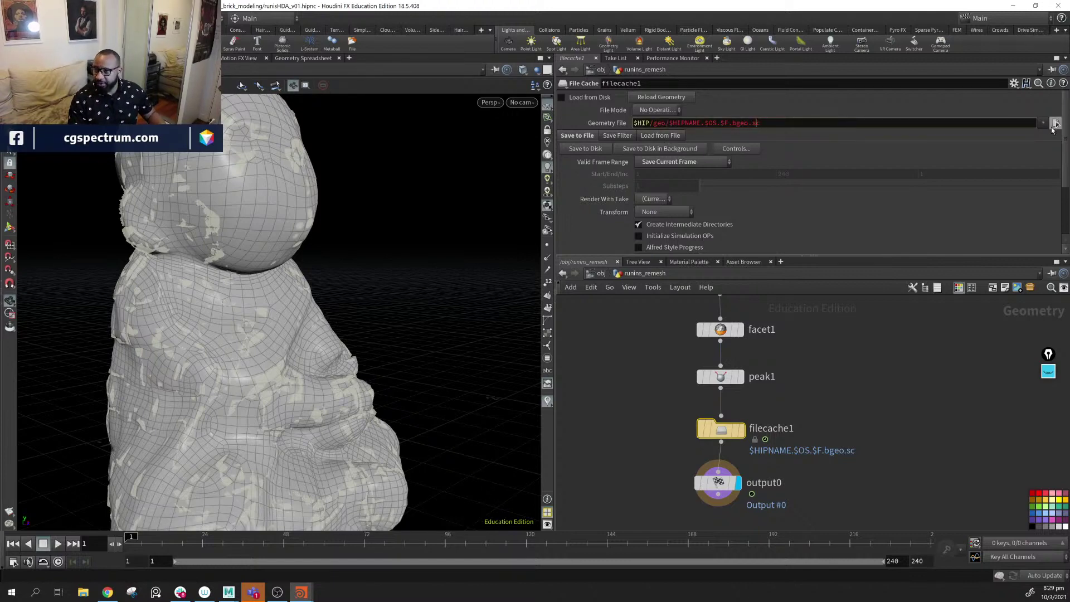
pyautogui.click(1055, 123)
pyautogui.click(827, 60)
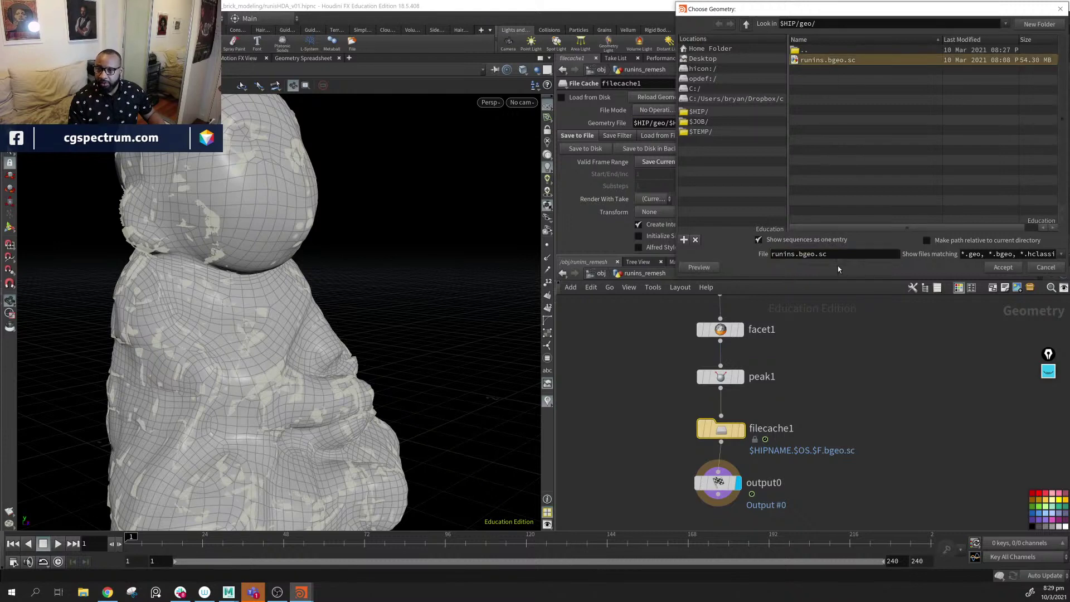
pyautogui.click(1003, 268)
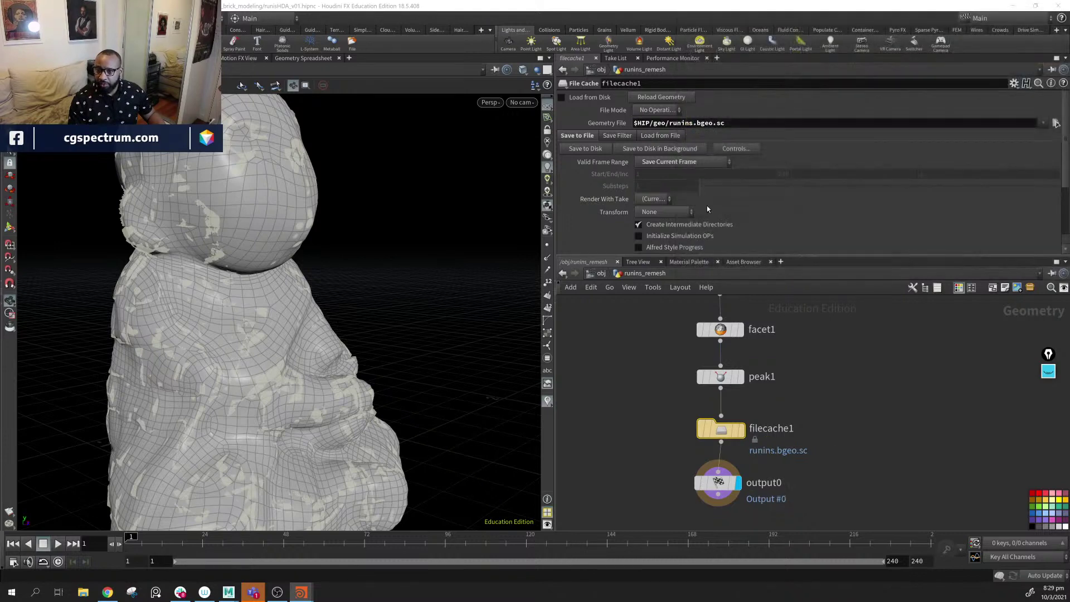
# - Change the File Cache's geometry file path to $HIP/geo/runins.lo.bgeo.sc
pyautogui.click(747, 123)
pyautogui.press('Left')
pyautogui.press('Left')
pyautogui.press('Left')
pyautogui.press('Left')
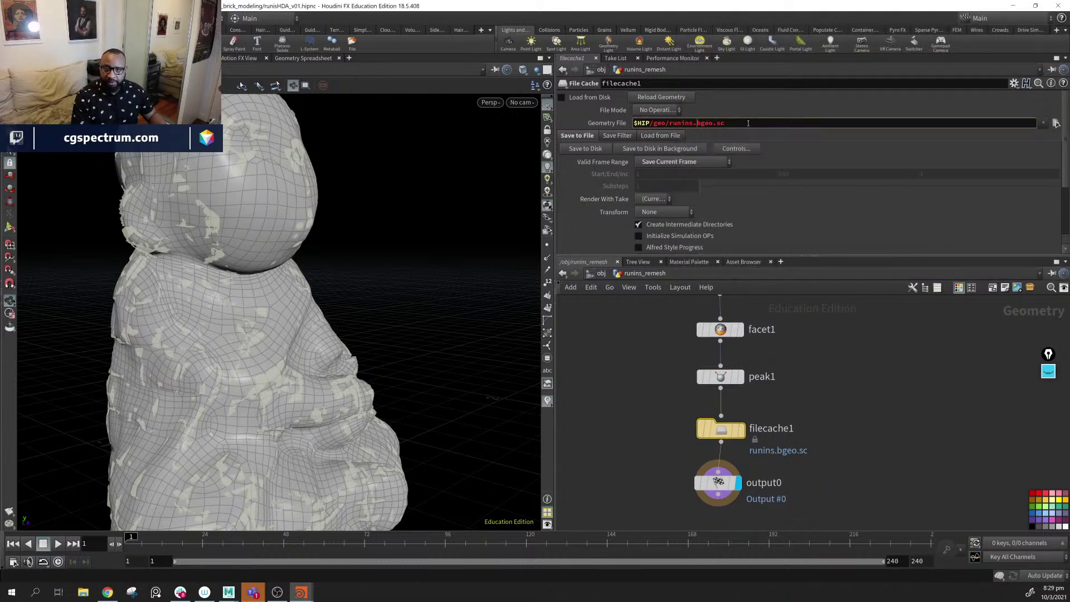
pyautogui.write('_lo')
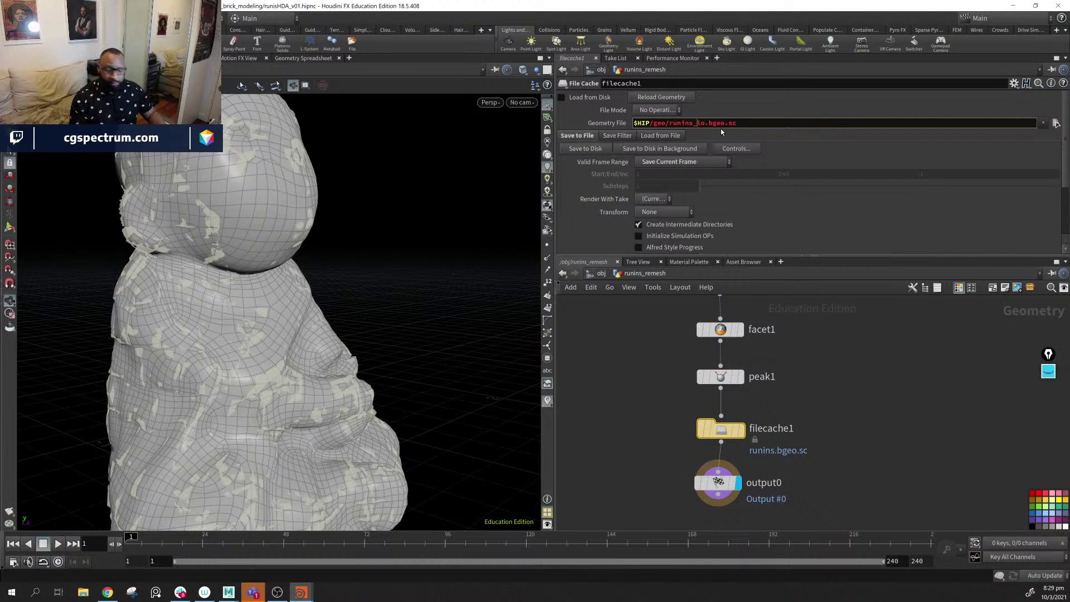
pyautogui.press('Return')
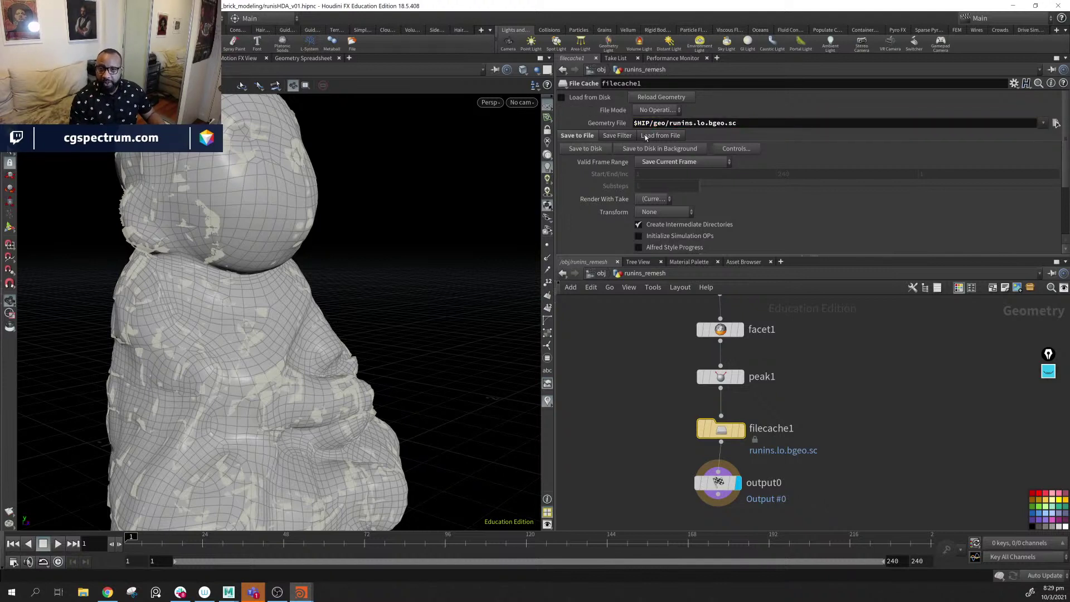
# - Save the low-resolution geometry cache to disk and turn on Load from Disk for filecache1
pyautogui.click(585, 148)
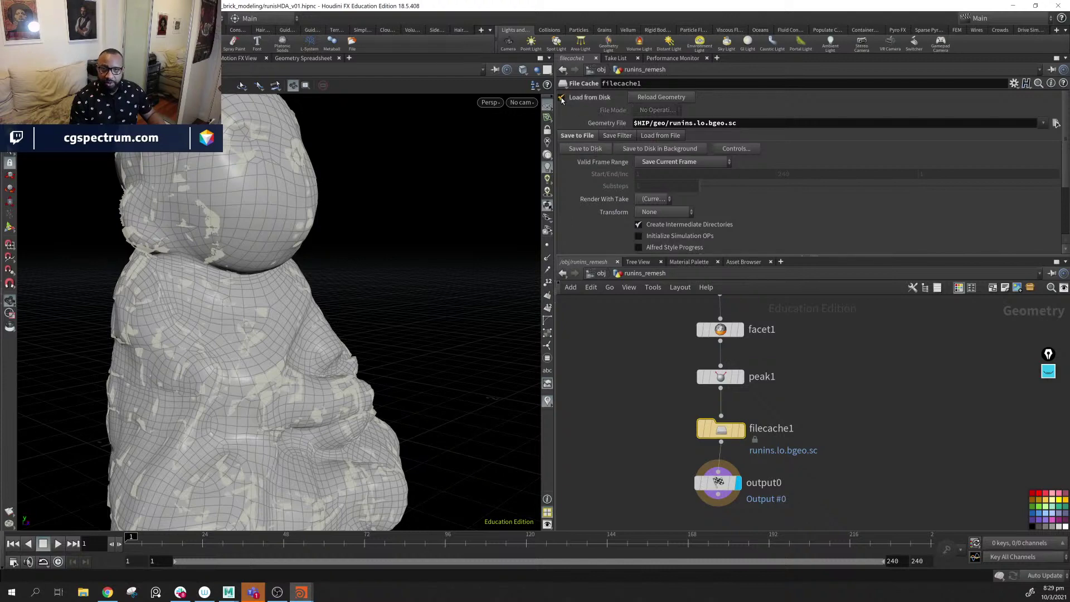
pyautogui.moveTo(354, 301); pyautogui.dragTo(385, 195, button='middle')
pyautogui.moveTo(385, 195); pyautogui.dragTo(398, 231)
pyautogui.moveTo(738, 300)
pyautogui.mouseDown(button='middle')
pyautogui.moveTo(697, 447)
pyautogui.moveTo(750, 317)
pyautogui.mouseUp(button='middle')
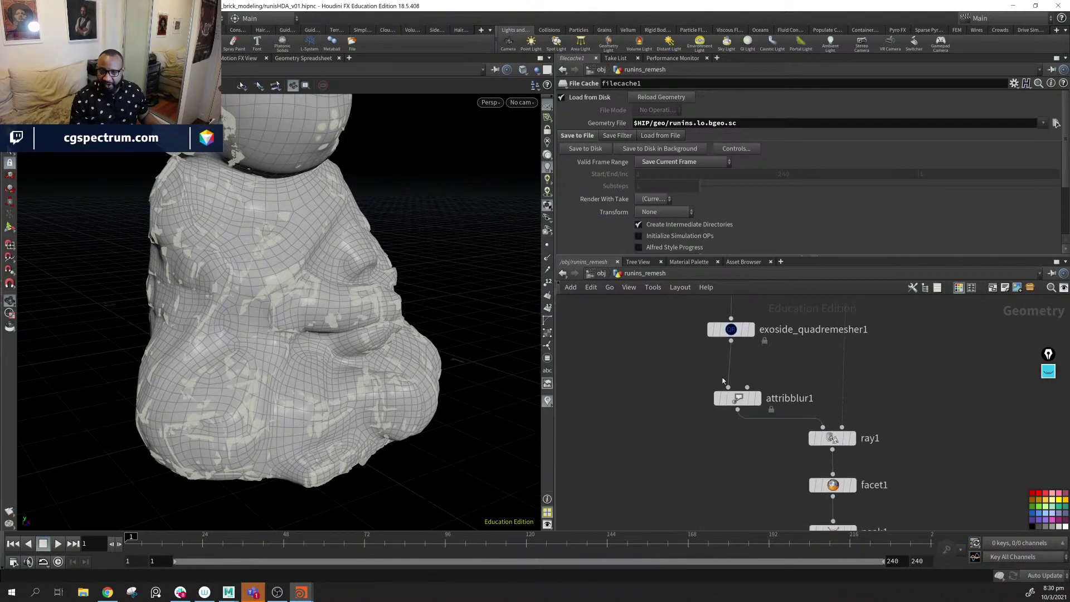
# - Return to the object level and reposition the runins_remesh object beneath runins_ulta_hi
pyautogui.moveTo(723, 380); pyautogui.dragTo(772, 344, button='middle')
pyautogui.click(600, 274)
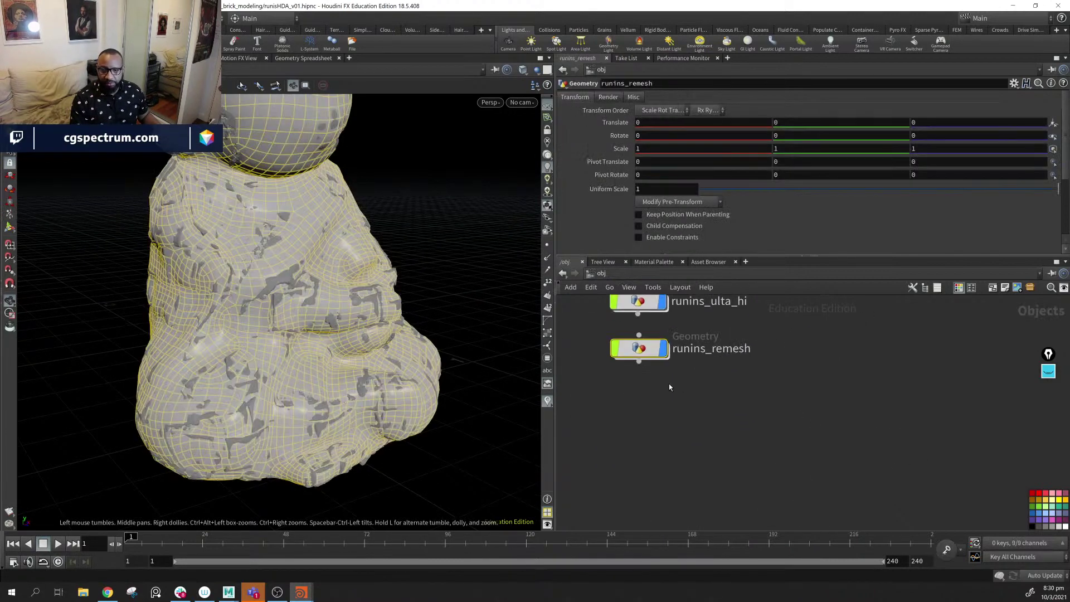
pyautogui.moveTo(683, 400); pyautogui.dragTo(687, 402)
pyautogui.moveTo(738, 472); pyautogui.dragTo(707, 473, button='middle')
pyautogui.moveTo(670, 383); pyautogui.dragTo(659, 388)
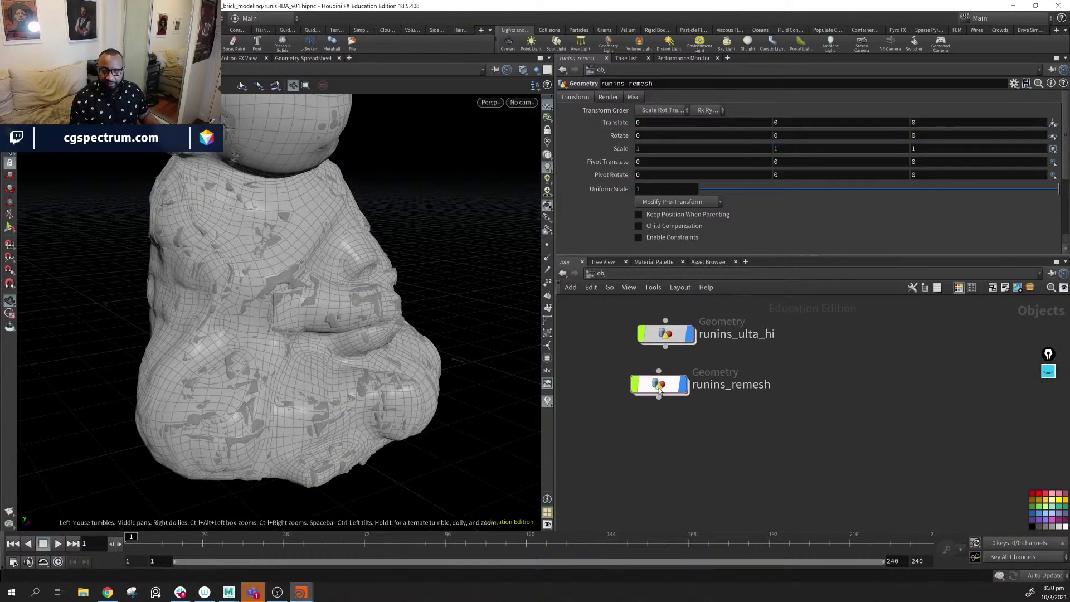
# - Add a new Geometry object below runins_remesh and rename it Baking
pyautogui.moveTo(676, 450); pyautogui.dragTo(685, 441, button='middle')
pyautogui.press('Tab')
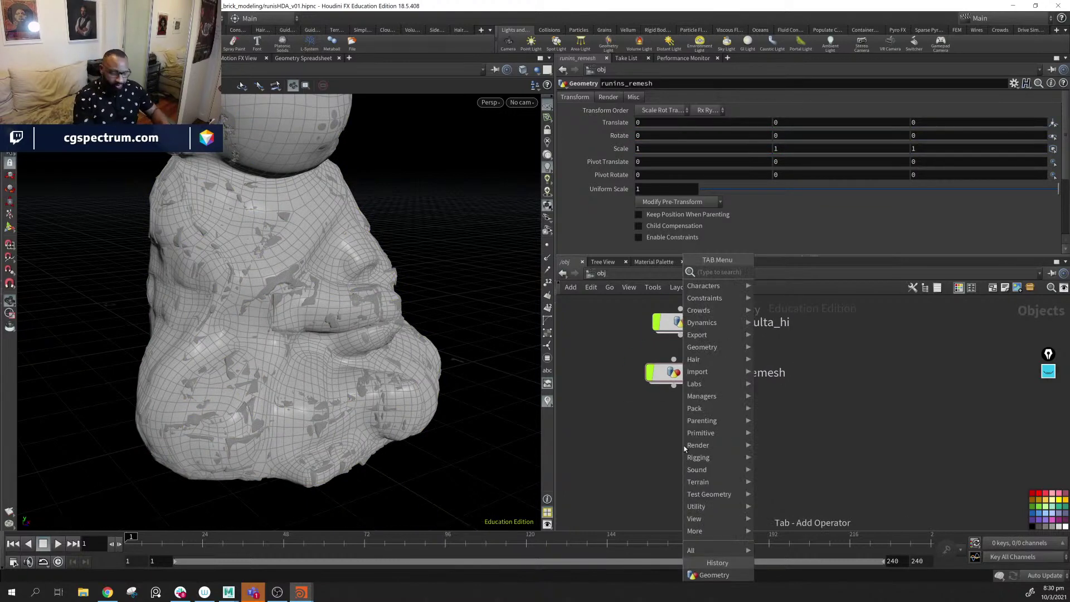
pyautogui.write('geom')
pyautogui.press('Return')
pyautogui.click(683, 445)
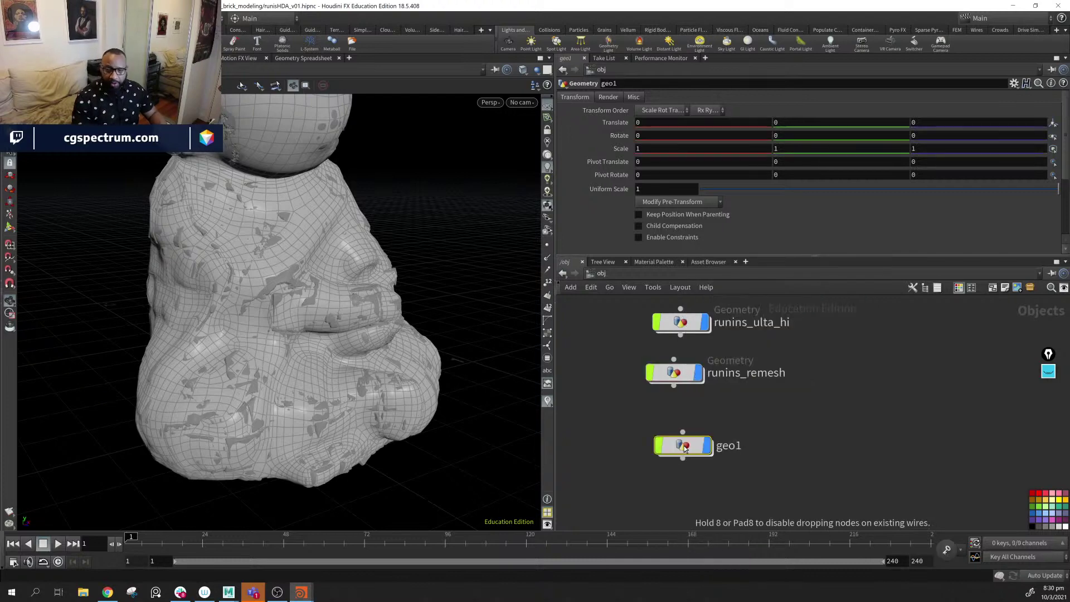
pyautogui.doubleClick(728, 445)
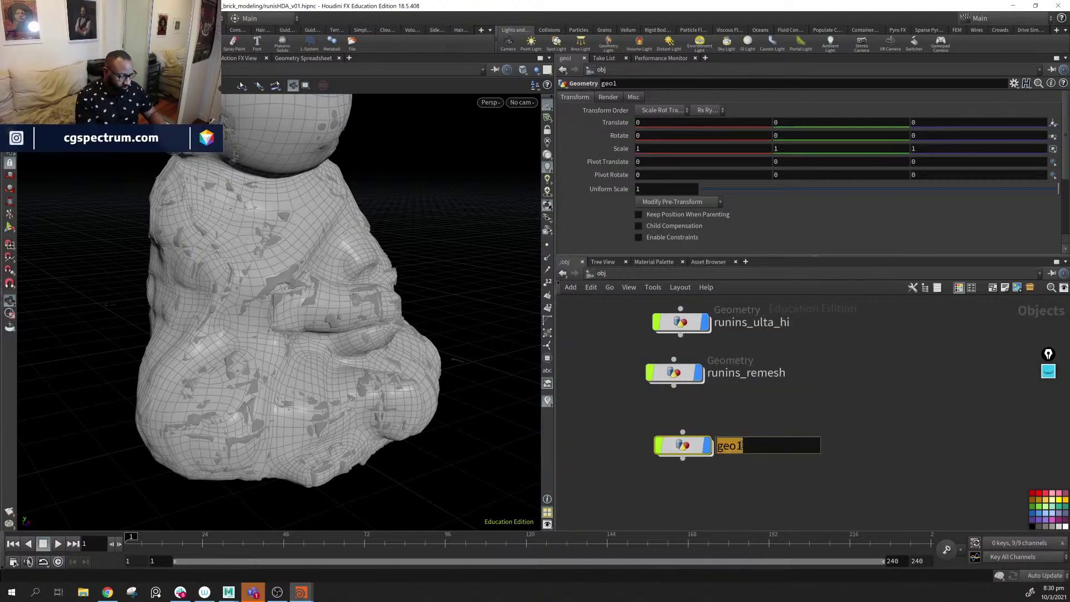
pyautogui.write('Baking')
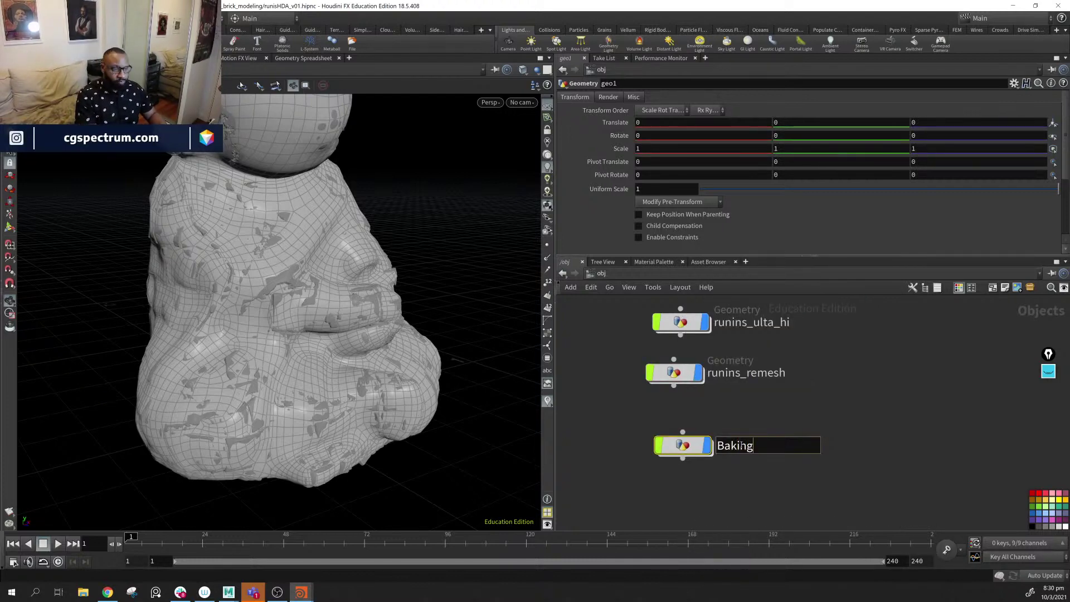
pyautogui.press('Return')
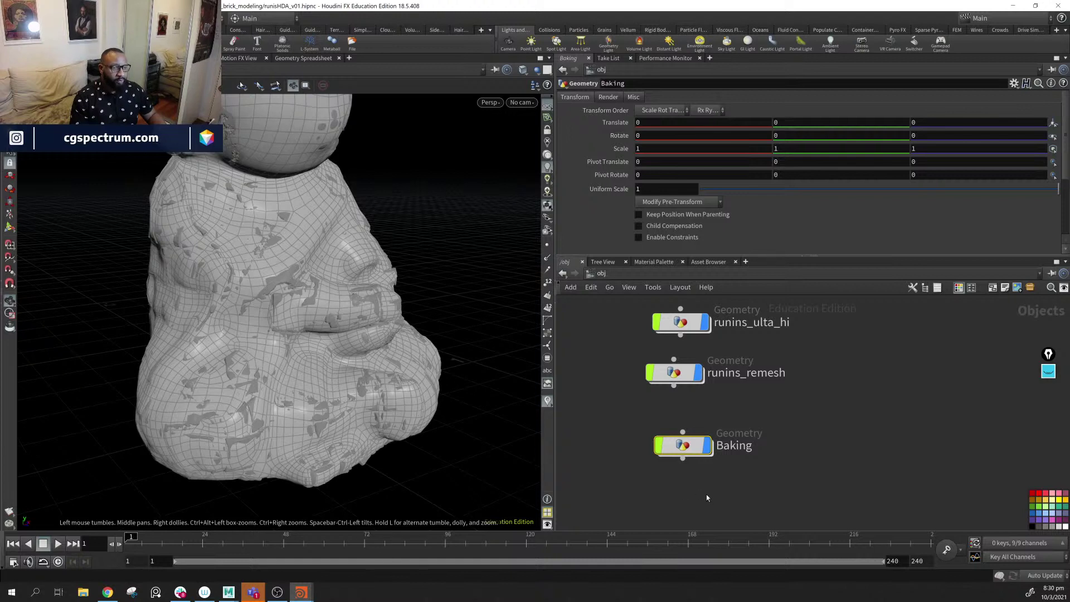
# - Align the runins_ulta_hi, runins_remesh and Baking objects in a compact vertical column
pyautogui.moveTo(688, 446); pyautogui.dragTo(680, 432)
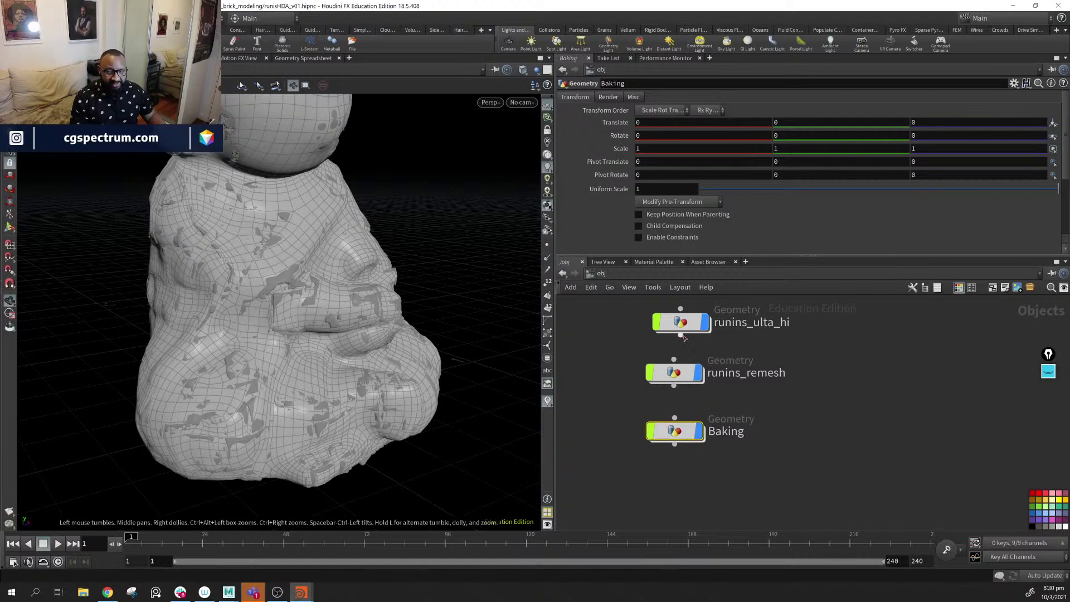
pyautogui.moveTo(684, 326)
pyautogui.mouseDown()
pyautogui.moveTo(669, 330)
pyautogui.moveTo(679, 338)
pyautogui.mouseUp()
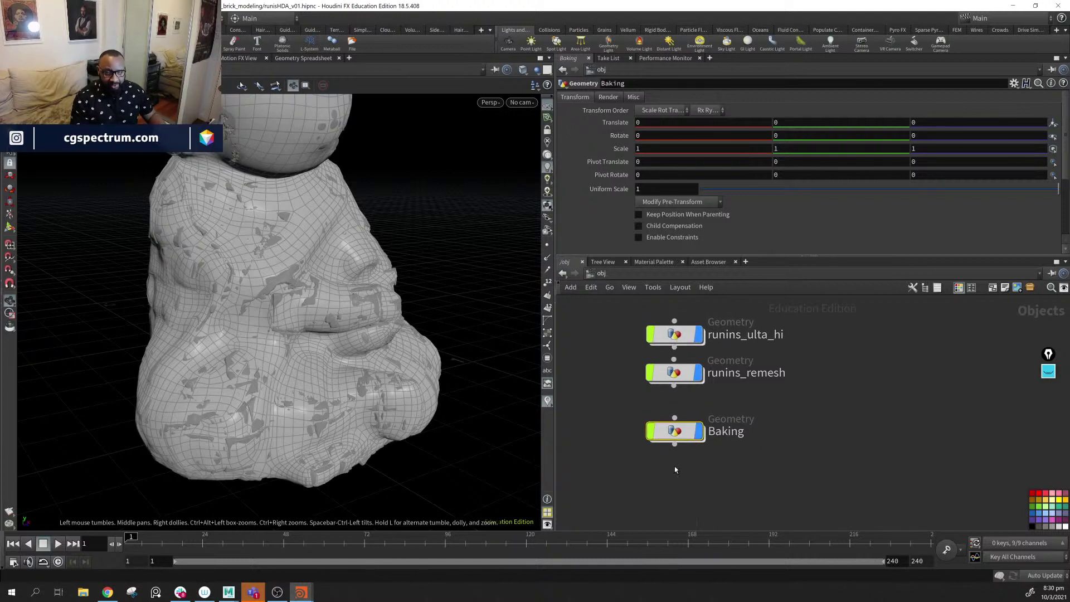
pyautogui.moveTo(677, 438); pyautogui.dragTo(678, 422)
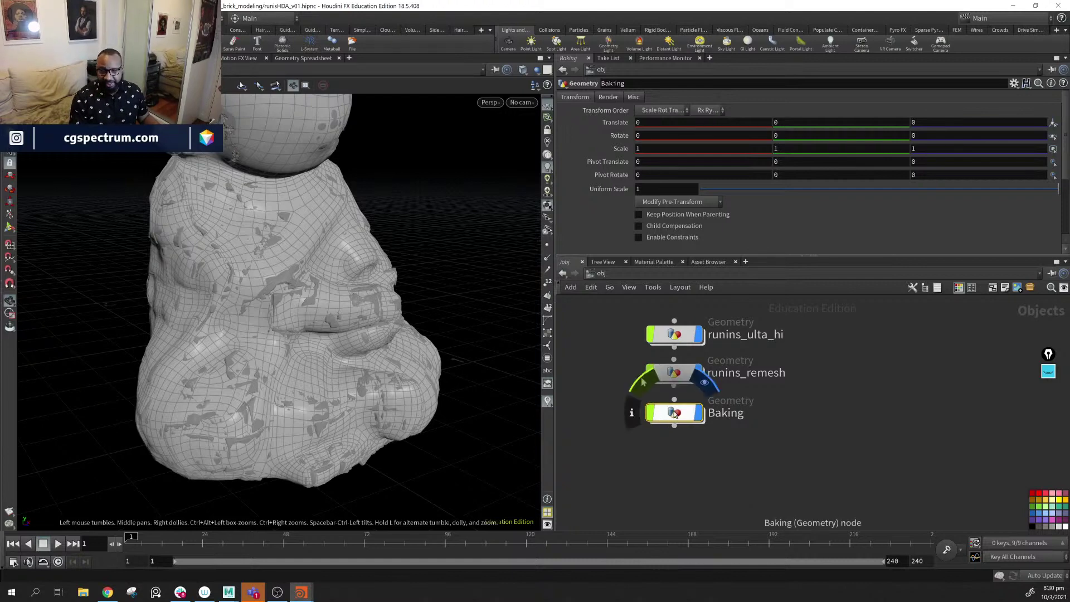
# - Enter the Baking object and add an Object Merge node to its empty network
pyautogui.doubleClick(675, 412)
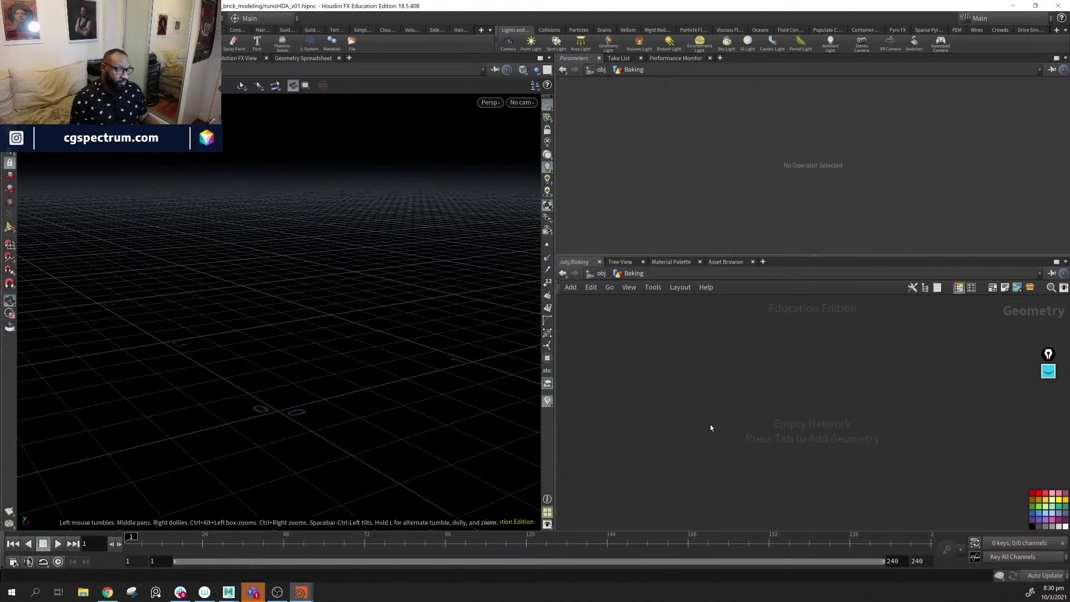
pyautogui.press('Tab')
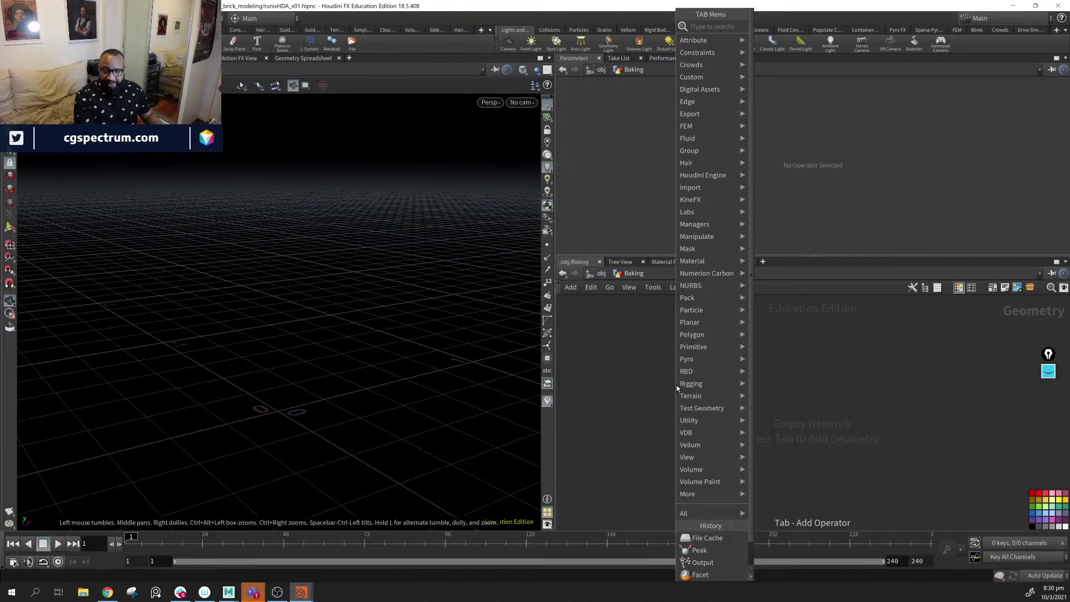
pyautogui.write('em')
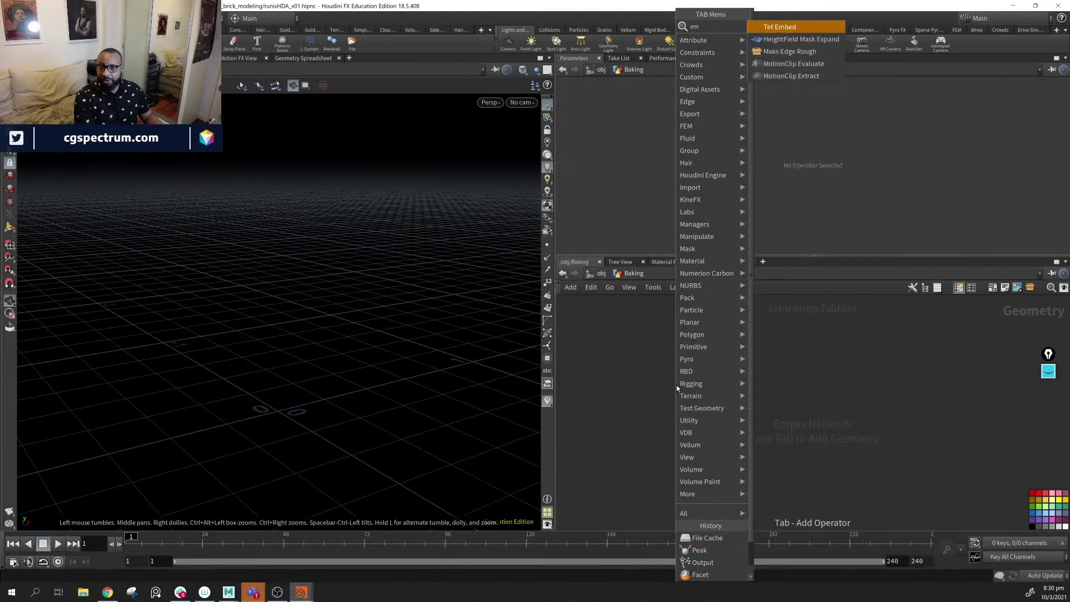
pyautogui.press('BackSpace')
pyautogui.press('BackSpace')
pyautogui.write('obj mer')
pyautogui.press('Return')
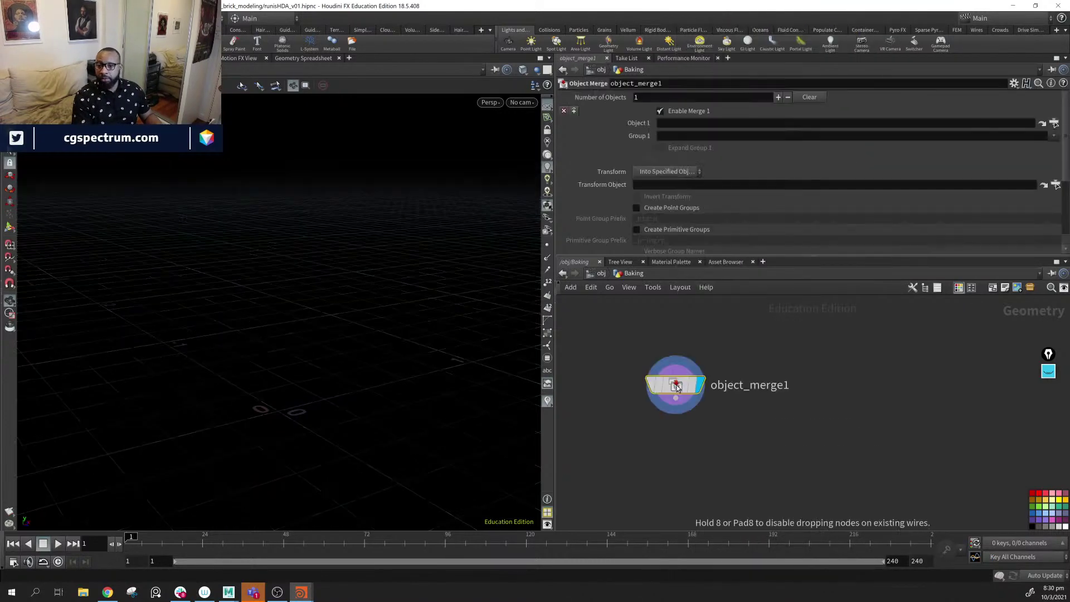
pyautogui.click(676, 386)
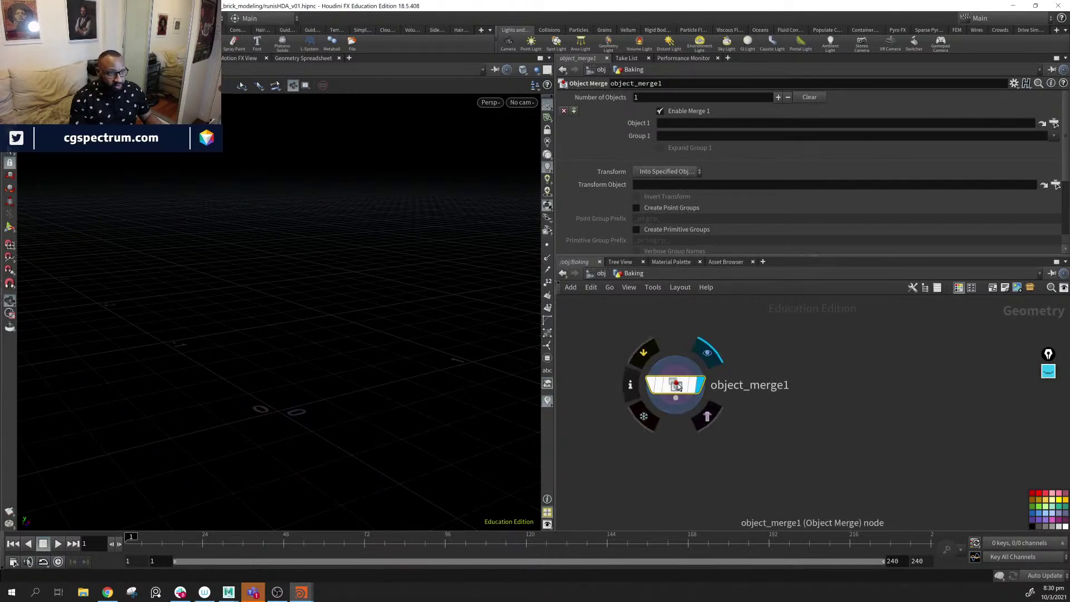
pyautogui.moveTo(671, 389); pyautogui.dragTo(663, 383)
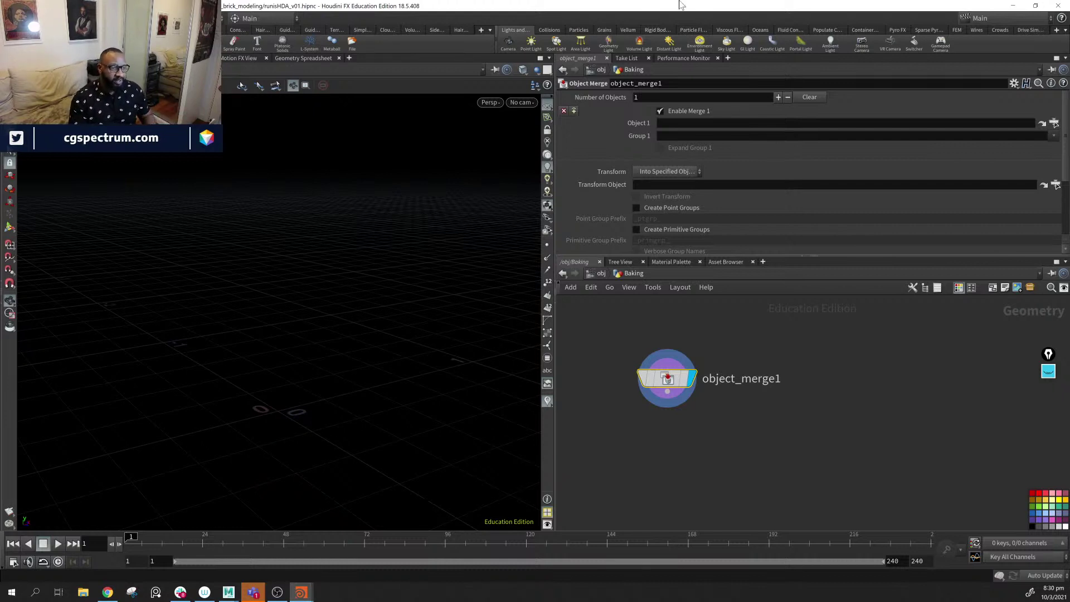
# - Set Object 1 of the Object Merge to /obj/runins_remesh
pyautogui.click(1054, 122)
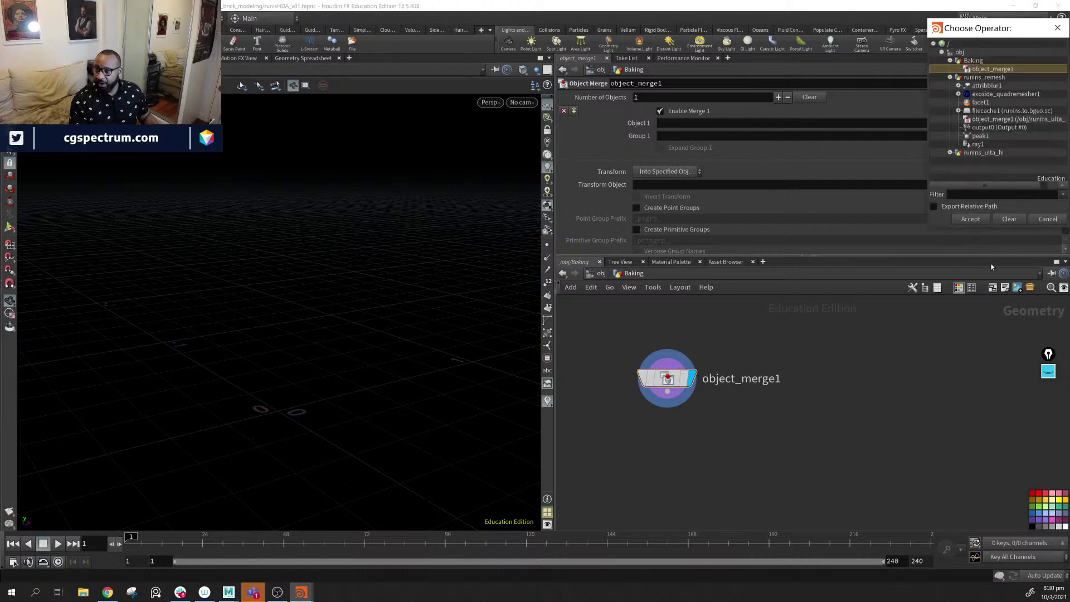
pyautogui.click(950, 77)
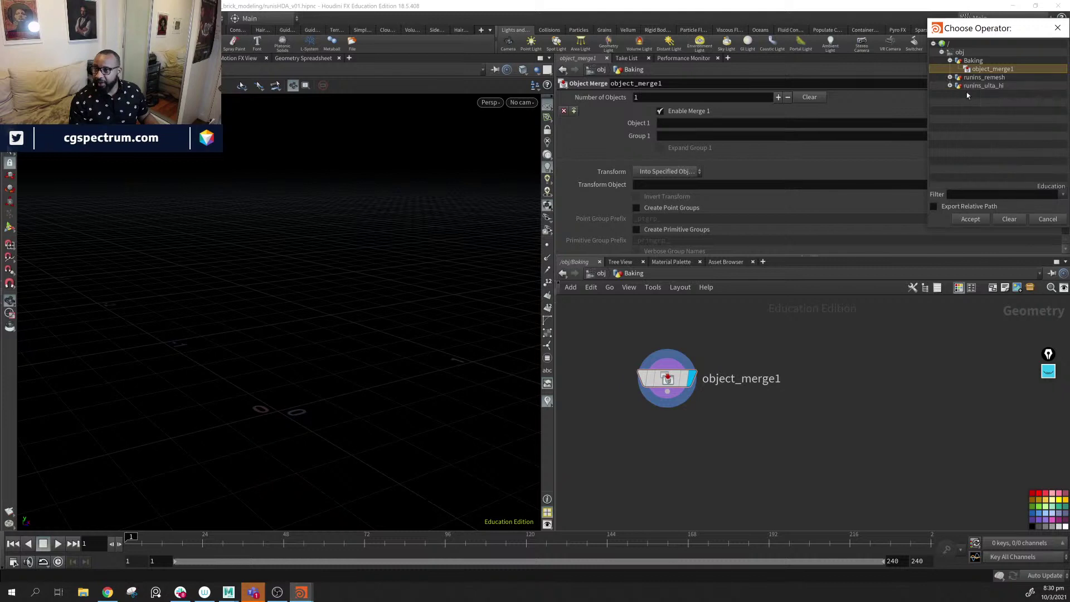
pyautogui.click(950, 61)
pyautogui.click(985, 69)
pyautogui.click(970, 219)
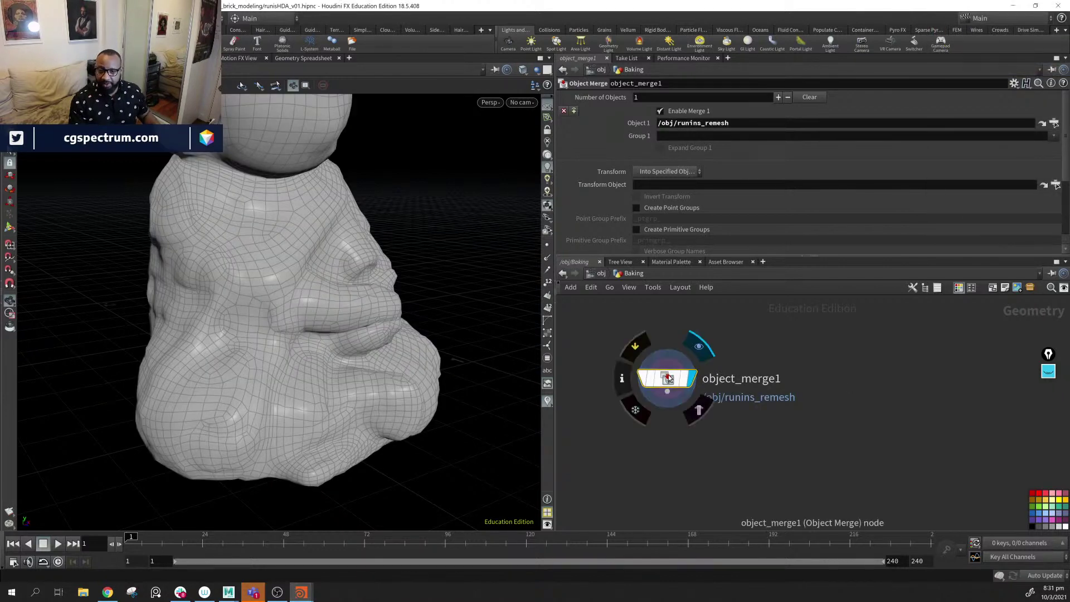
# - Duplicate the Object Merge node and set the copy's Object 1 to /obj/runins_ulta_hi
pyautogui.keyDown('alt'); pyautogui.moveTo(669, 379); pyautogui.dragTo(780, 365); pyautogui.keyUp('alt')
pyautogui.click(1054, 123)
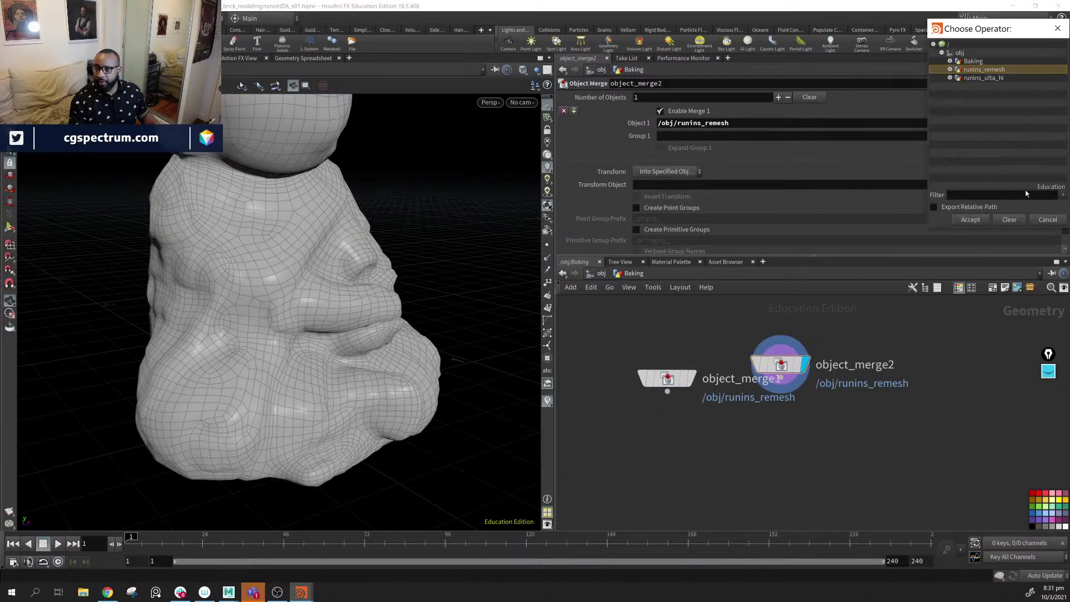
pyautogui.click(985, 78)
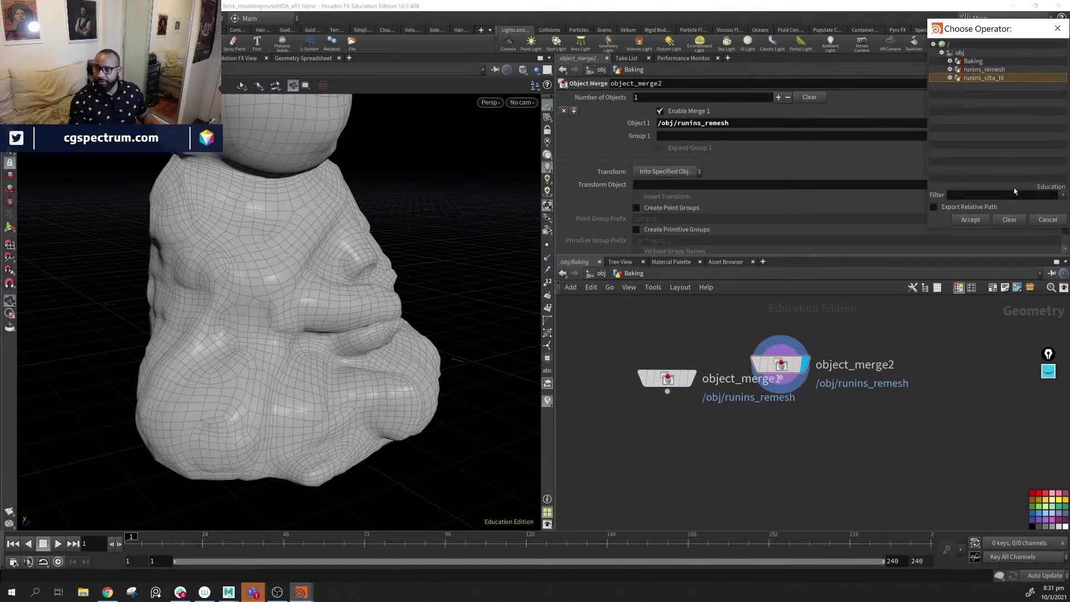
pyautogui.click(970, 220)
# - Arrange the two Object Merge nodes side by side with a gap between them
pyautogui.moveTo(781, 370); pyautogui.dragTo(851, 386)
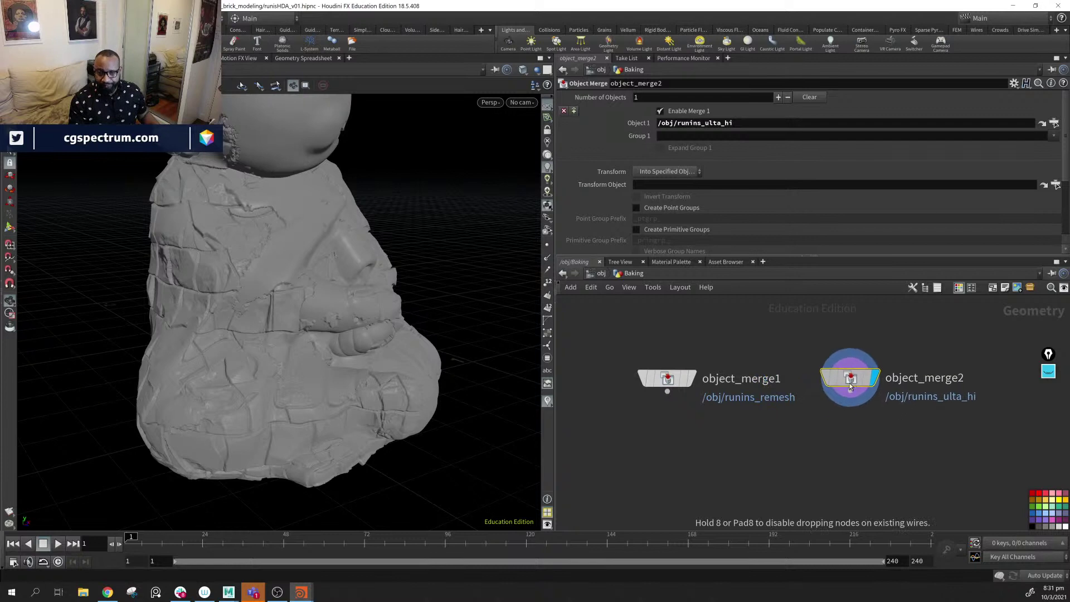
pyautogui.moveTo(850, 385); pyautogui.dragTo(859, 336, button='middle')
pyautogui.moveTo(688, 336); pyautogui.dragTo(663, 337)
pyautogui.moveTo(859, 335); pyautogui.dragTo(826, 342)
pyautogui.moveTo(657, 332)
pyautogui.mouseDown()
pyautogui.moveTo(664, 352)
pyautogui.moveTo(675, 340)
pyautogui.moveTo(655, 341)
pyautogui.mouseUp()
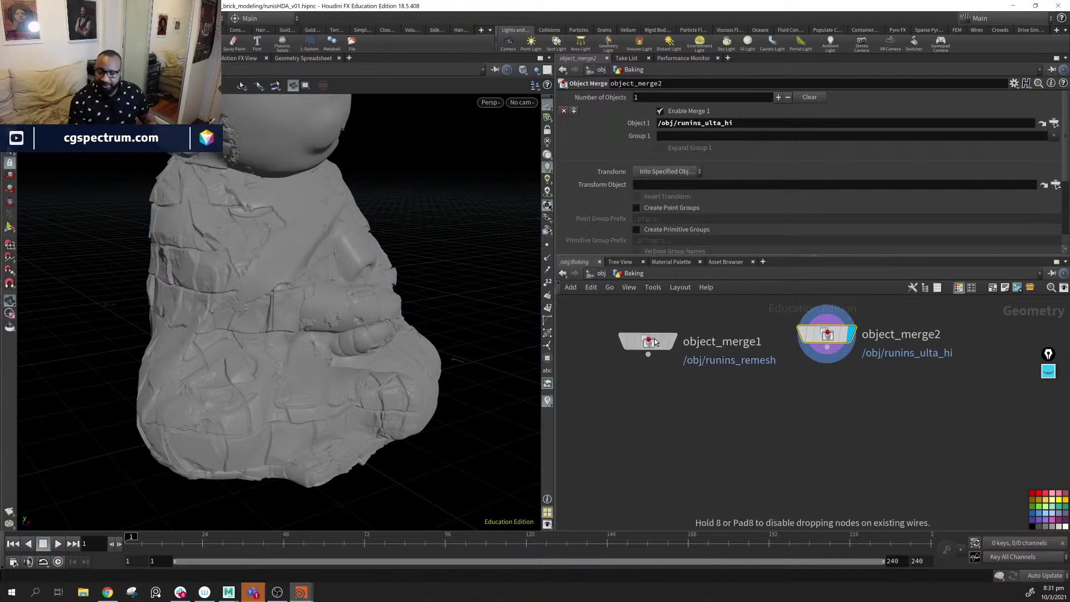
# - Display object_merge1, then add a Labs Auto UV node below it and connect it to object_merge1
pyautogui.click(673, 340)
pyautogui.moveTo(311, 307)
pyautogui.mouseDown()
pyautogui.moveTo(306, 171)
pyautogui.moveTo(402, 240)
pyautogui.moveTo(499, 184)
pyautogui.mouseUp()
pyautogui.moveTo(682, 458)
pyautogui.mouseDown(button='middle')
pyautogui.moveTo(724, 458)
pyautogui.moveTo(763, 497)
pyautogui.mouseUp(button='middle')
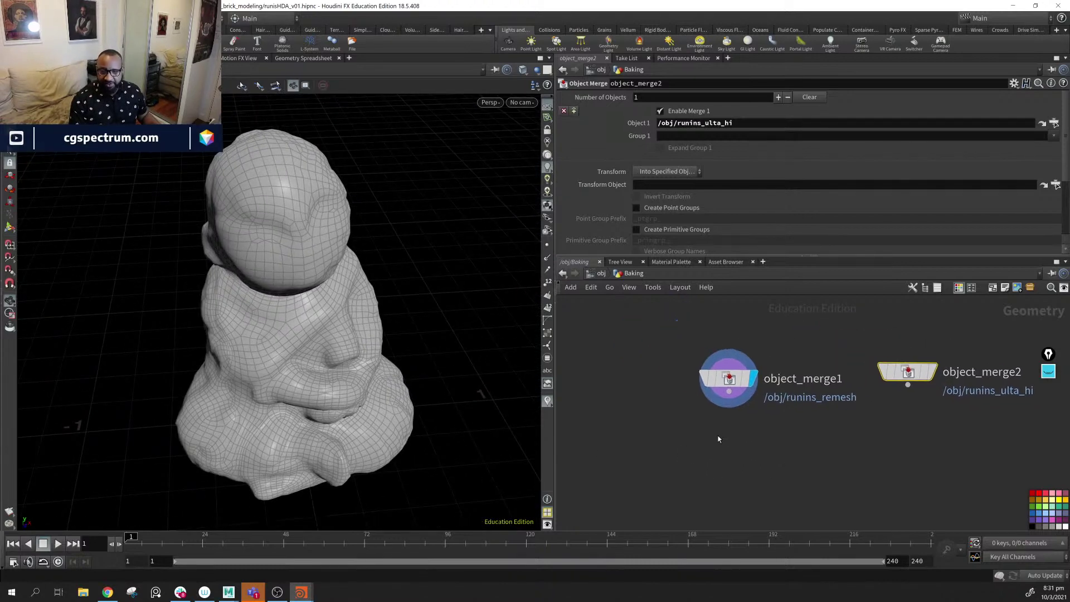
pyautogui.press('Tab')
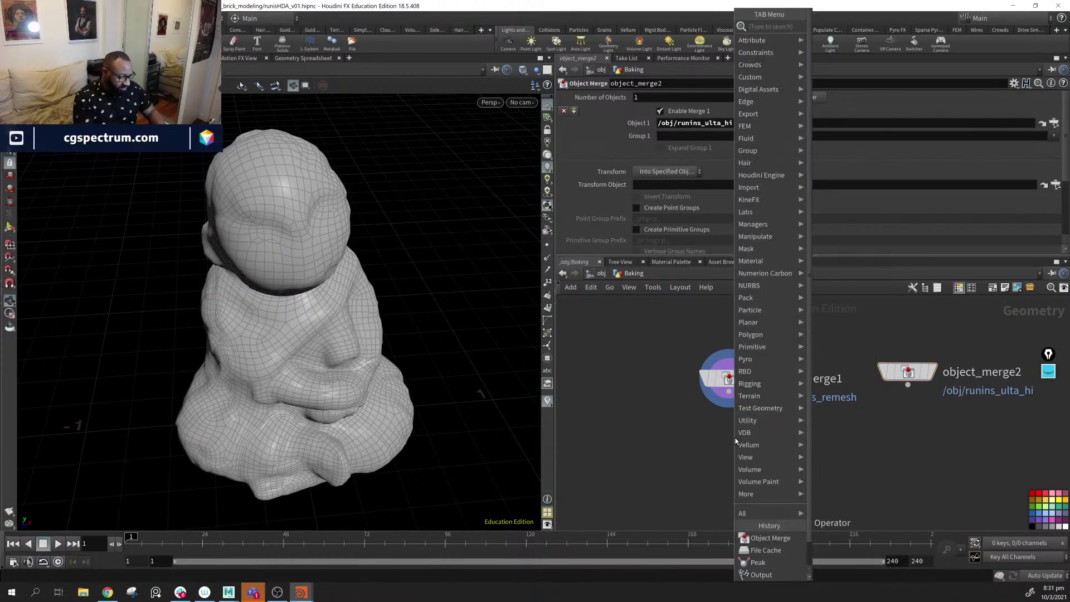
pyautogui.press('Escape')
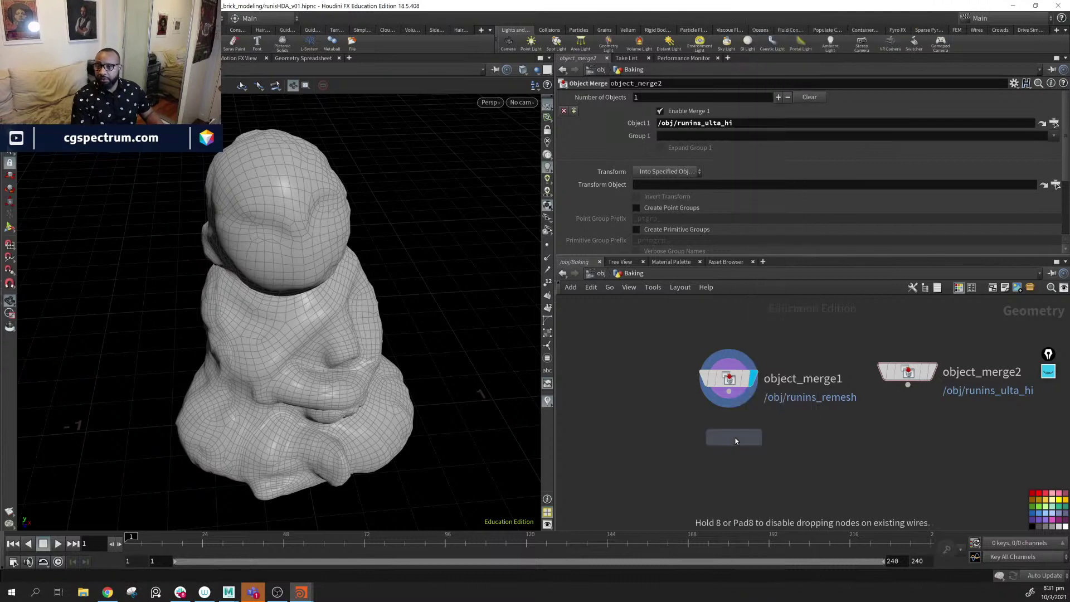
pyautogui.click(735, 441)
pyautogui.moveTo(729, 392); pyautogui.dragTo(736, 451)
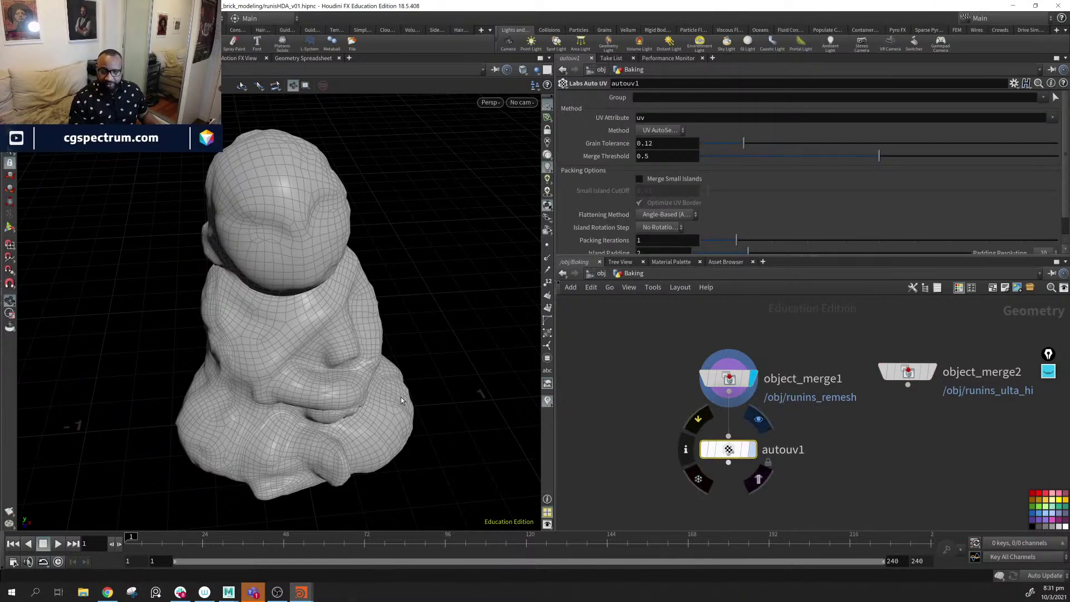
# - Display the Auto UV result and examine its UV islands in the UV view
pyautogui.moveTo(323, 351)
pyautogui.mouseDown()
pyautogui.moveTo(304, 381)
pyautogui.moveTo(379, 312)
pyautogui.mouseUp()
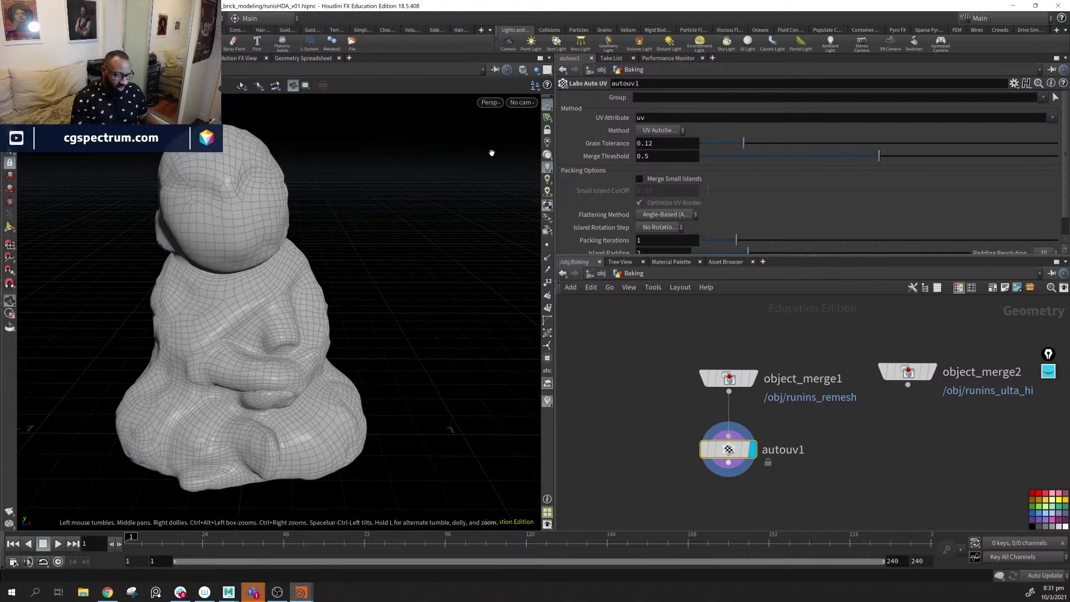
pyautogui.hotkey('space', '5')
pyautogui.press('h')
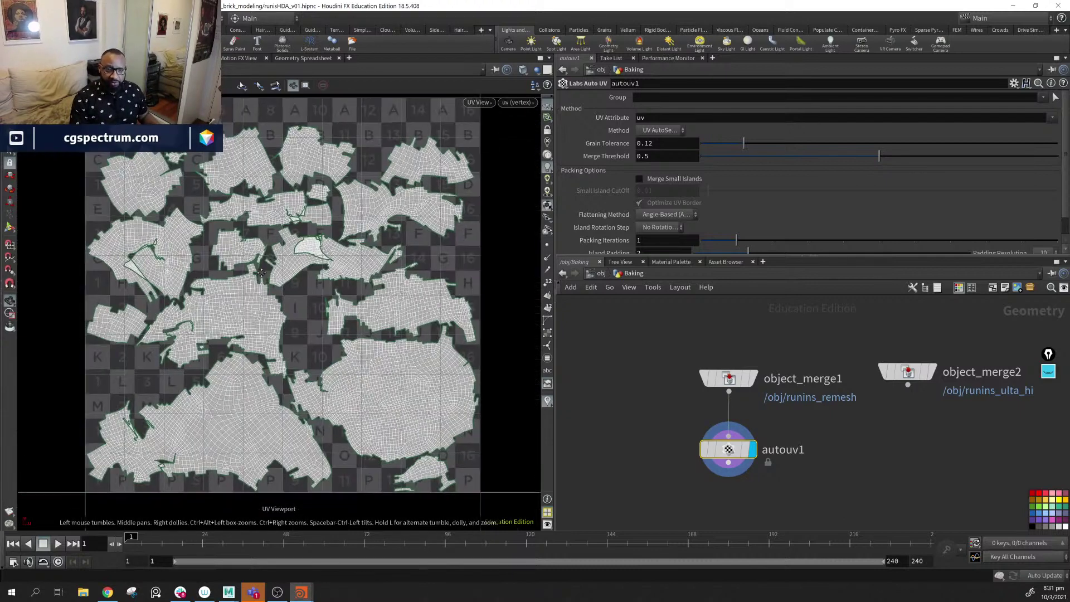
pyautogui.moveTo(344, 215); pyautogui.dragTo(385, 211, button='middle')
# - Tidy the node layout, add a UV Layout node fed by autouv1, and display it
pyautogui.press('l')
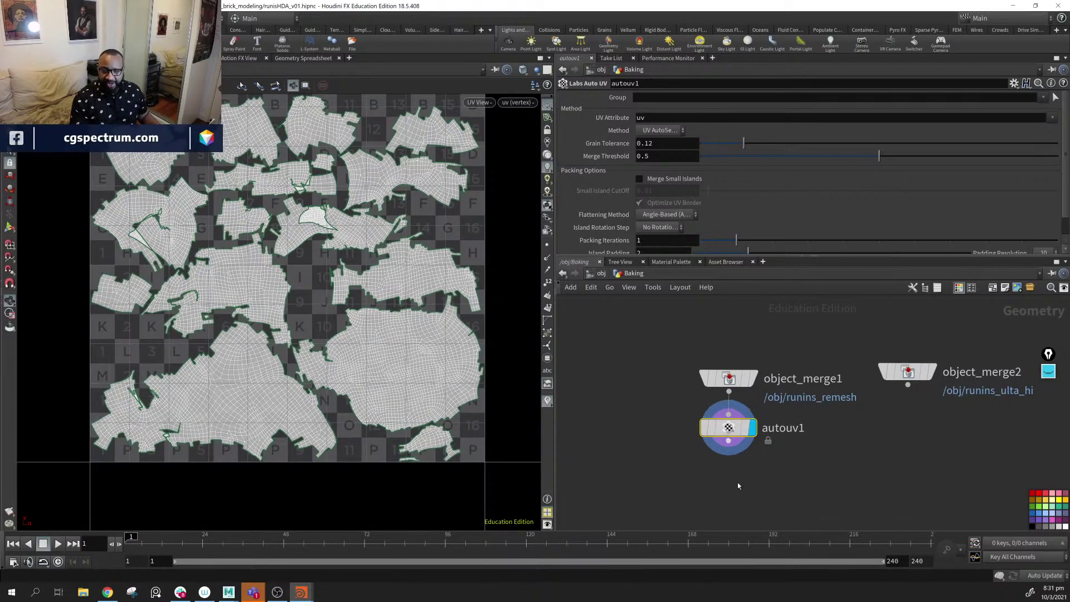
pyautogui.press('Tab')
pyautogui.write('layu')
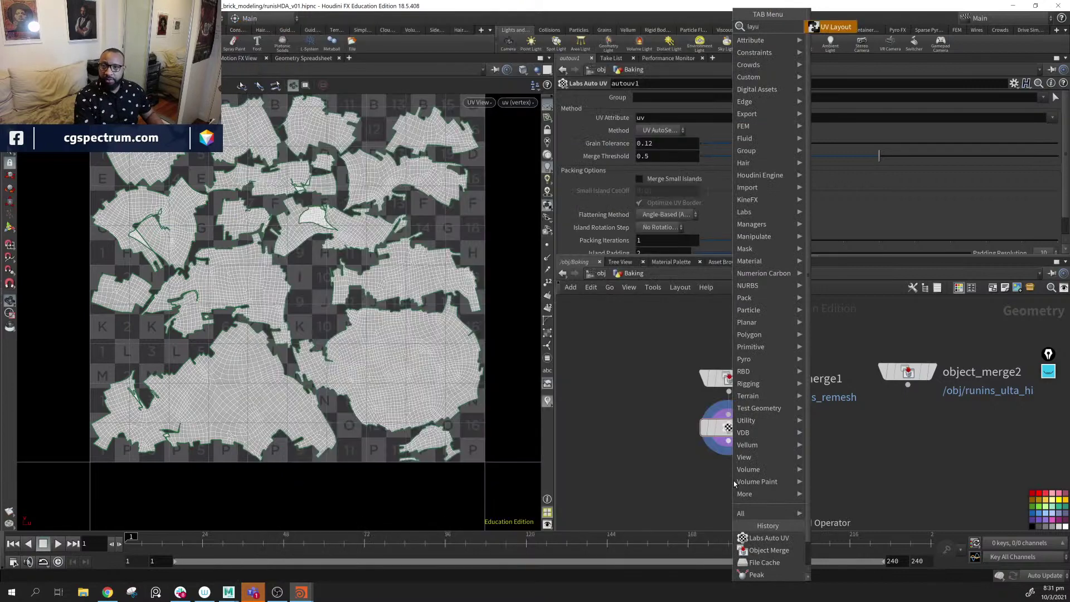
pyautogui.press('Return')
pyautogui.click(734, 480)
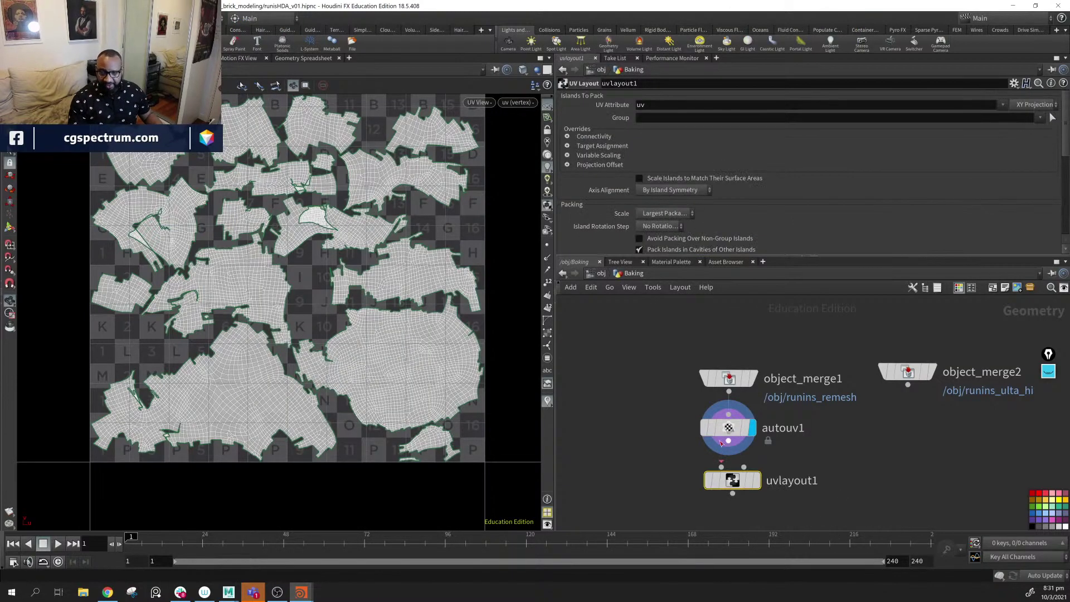
pyautogui.click(721, 467)
pyautogui.click(756, 480)
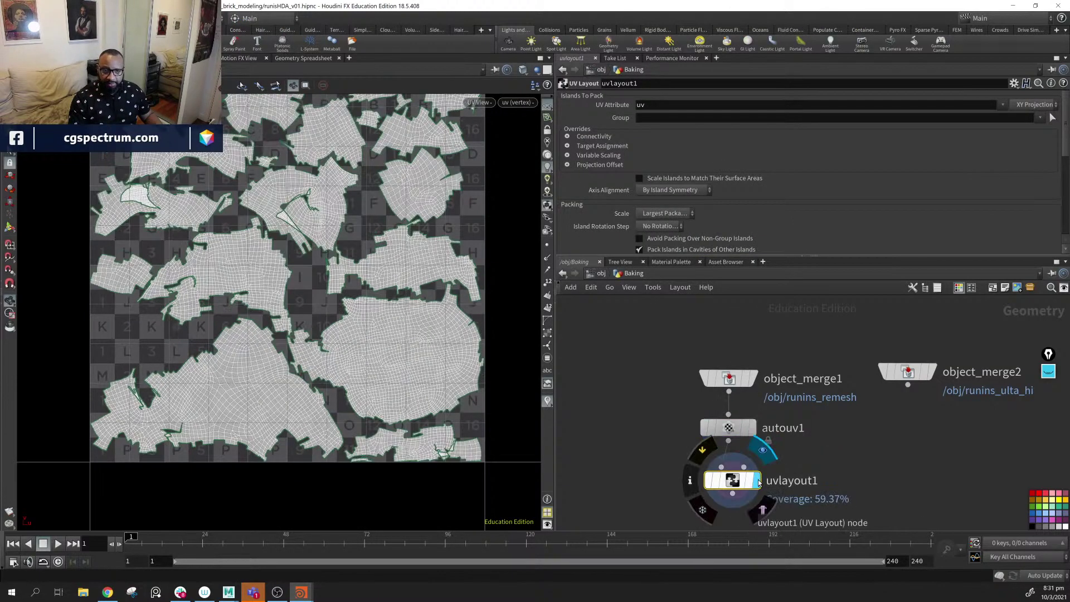
# - Lower the Merge Threshold of autouv1 to 0.4555
pyautogui.scroll(5, 355, 325)
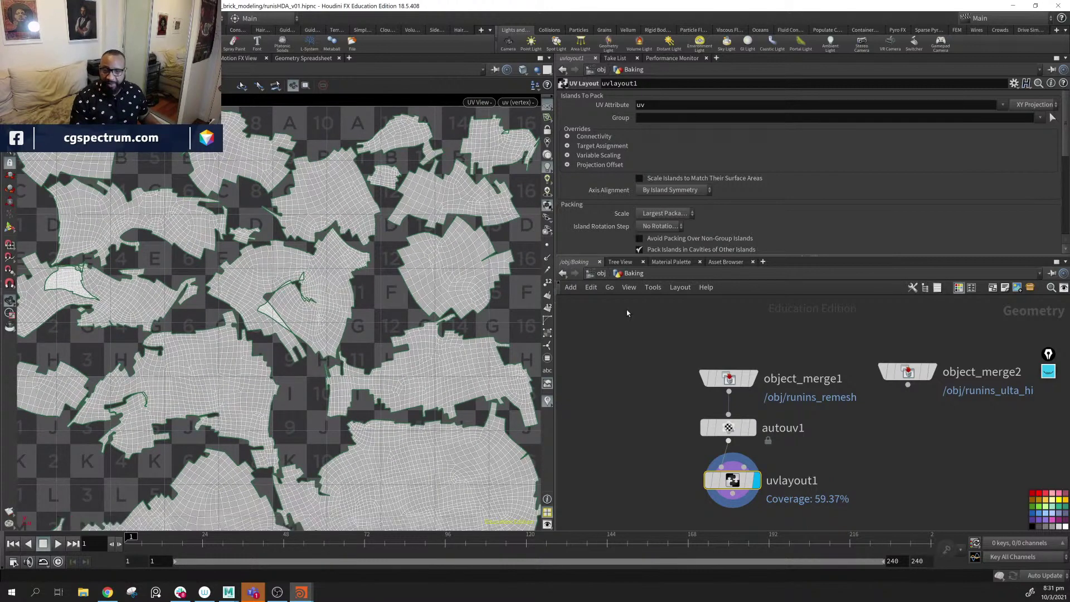
pyautogui.click(744, 428)
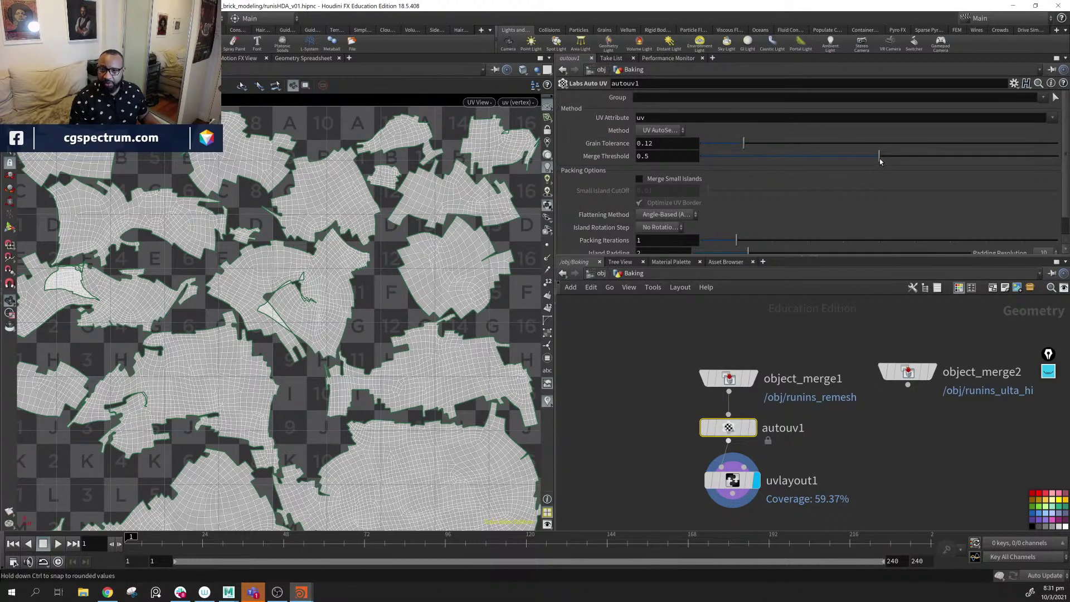
pyautogui.moveTo(874, 163)
pyautogui.mouseDown()
pyautogui.moveTo(849, 161)
pyautogui.moveTo(869, 162)
pyautogui.mouseUp()
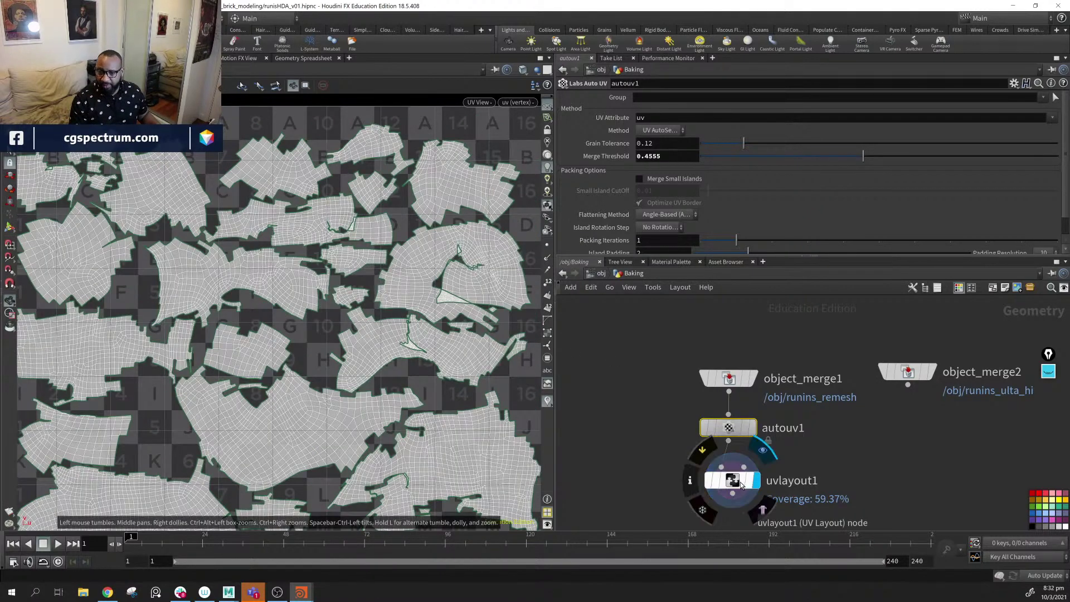
# - Make room between autouv1 and uvlayout1 and add a UV Flatten node beside their connection
pyautogui.moveTo(732, 481); pyautogui.dragTo(735, 501)
pyautogui.press('Tab')
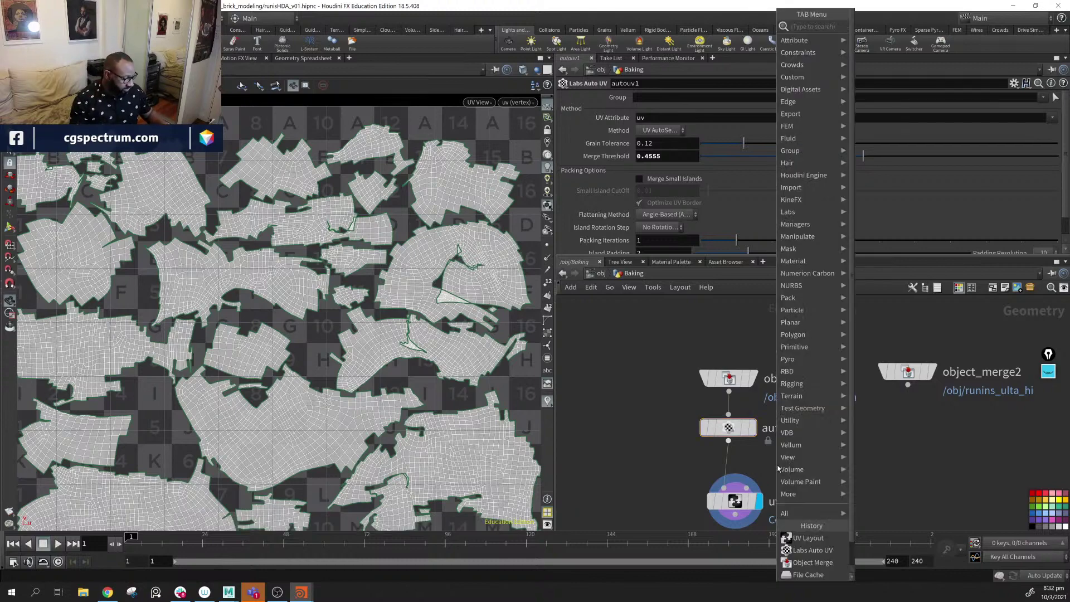
pyautogui.write('fal')
pyautogui.press('BackSpace')
pyautogui.press('BackSpace')
pyautogui.press('BackSpace')
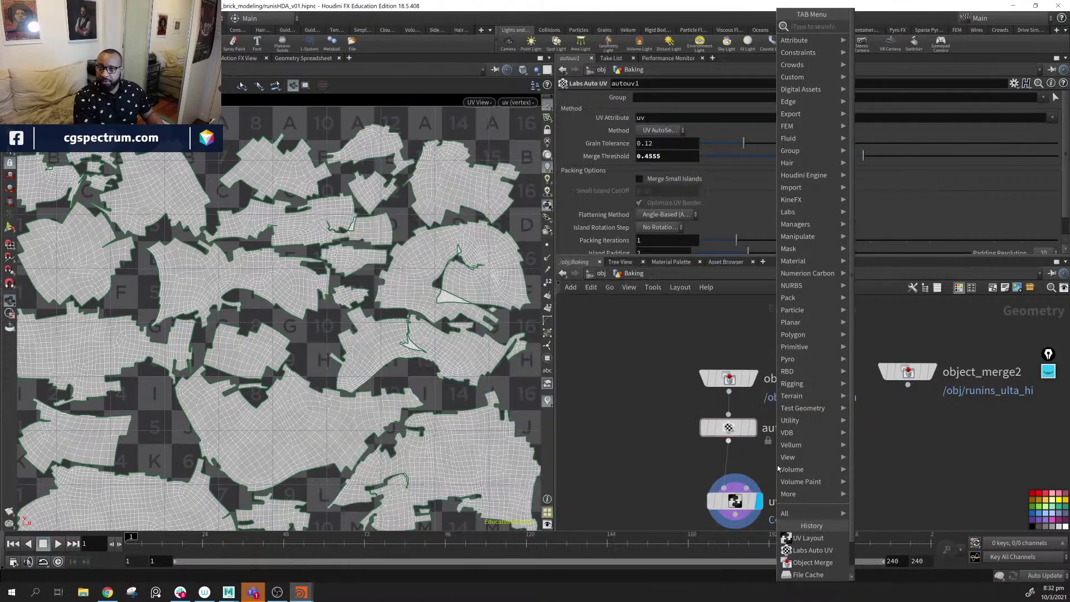
pyautogui.write('al')
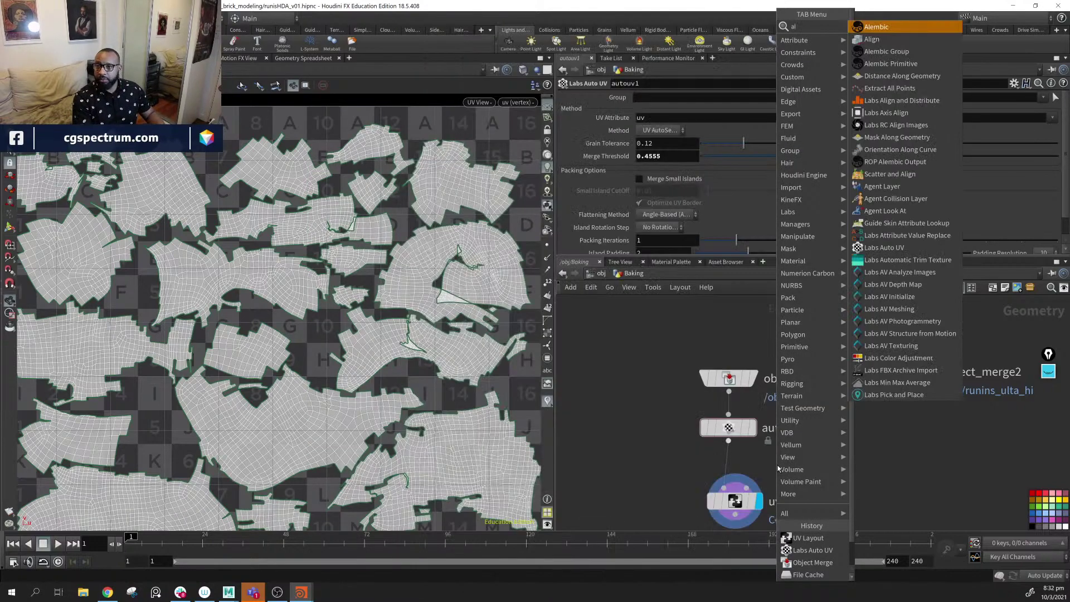
pyautogui.press('BackSpace')
pyautogui.press('BackSpace')
pyautogui.write('flat')
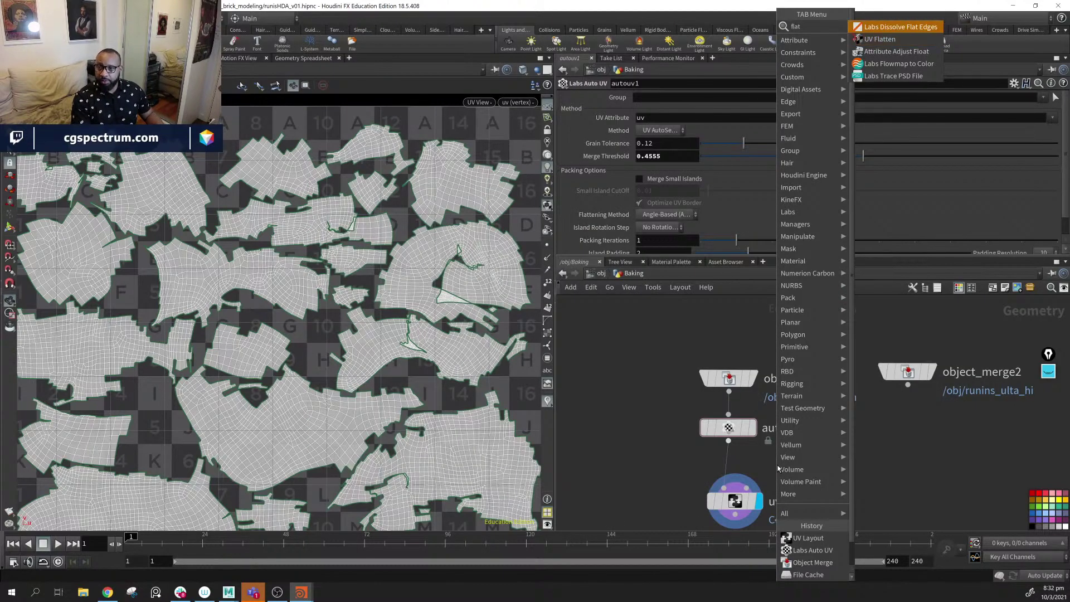
pyautogui.press('Return')
pyautogui.click(779, 469)
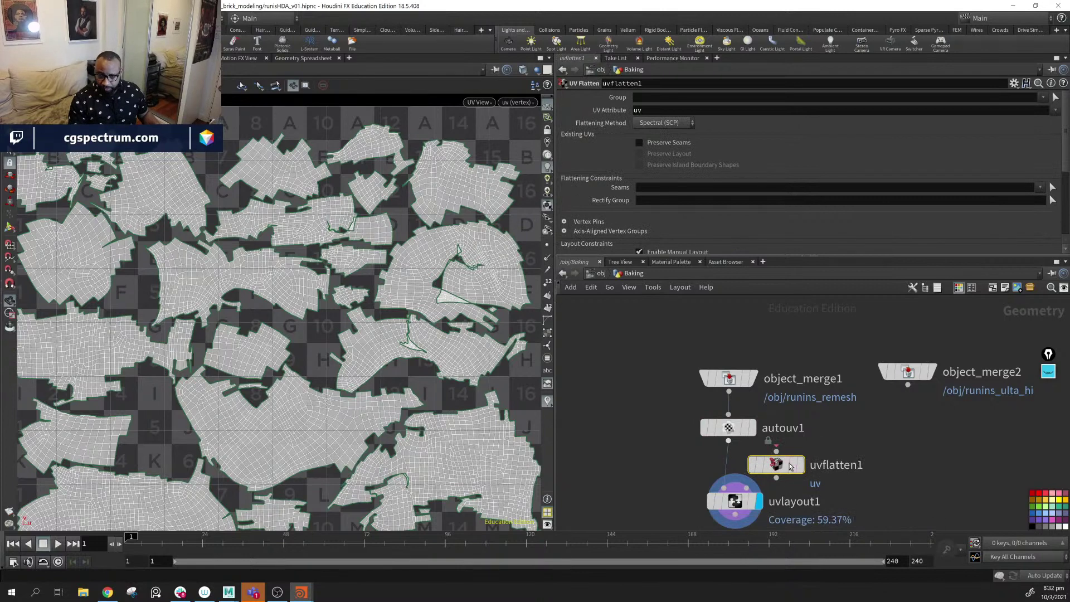
# - Insert the UV Flatten node between autouv1 and uvlayout1 and enable its Preserve Seams option
pyautogui.moveTo(779, 469); pyautogui.dragTo(739, 482)
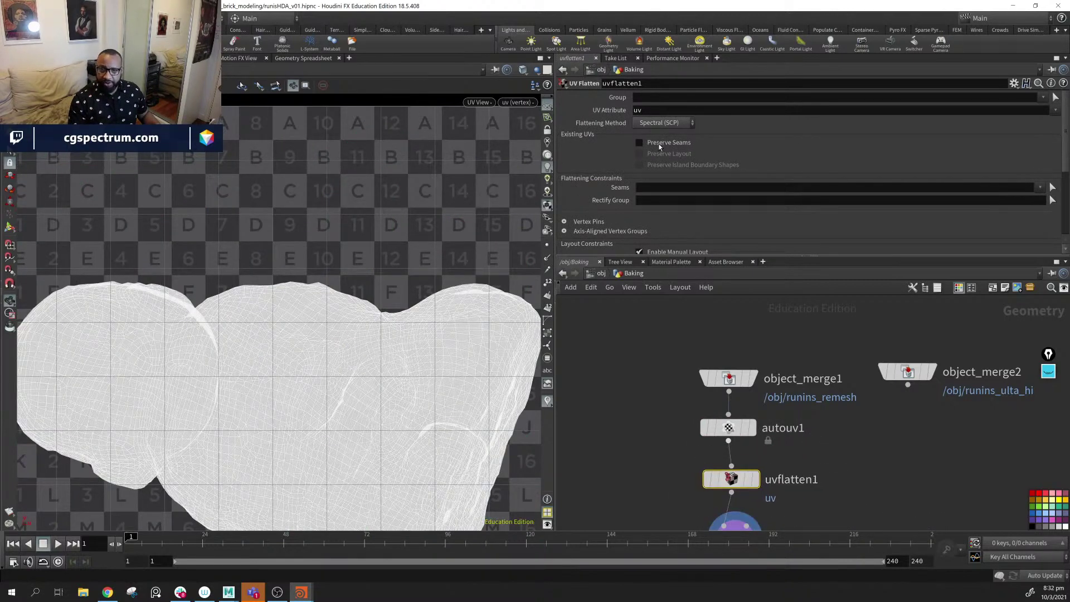
pyautogui.click(660, 144)
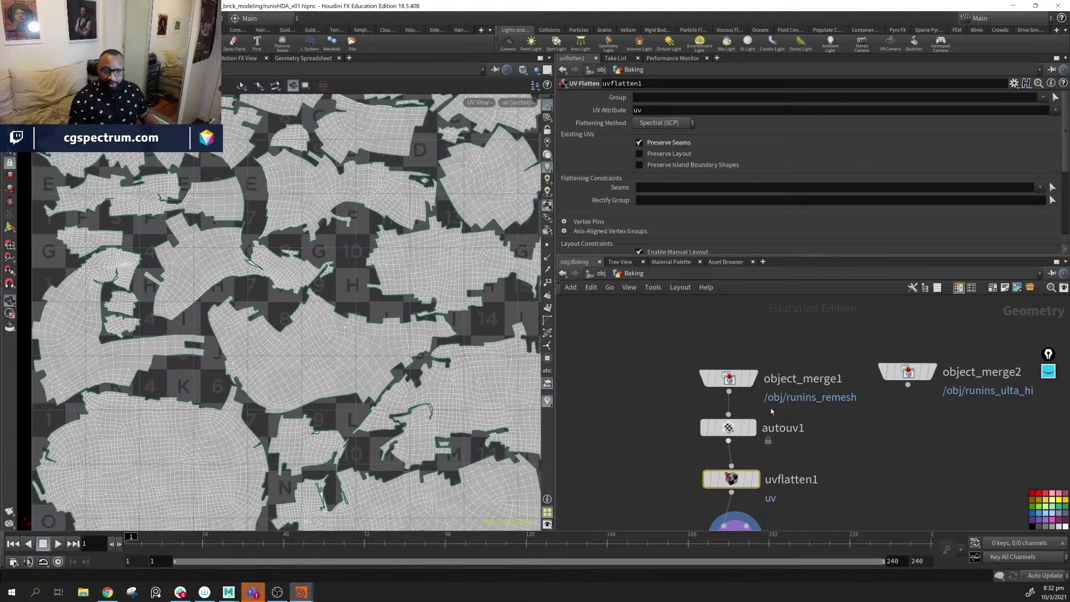
pyautogui.moveTo(744, 527); pyautogui.dragTo(759, 440, button='middle')
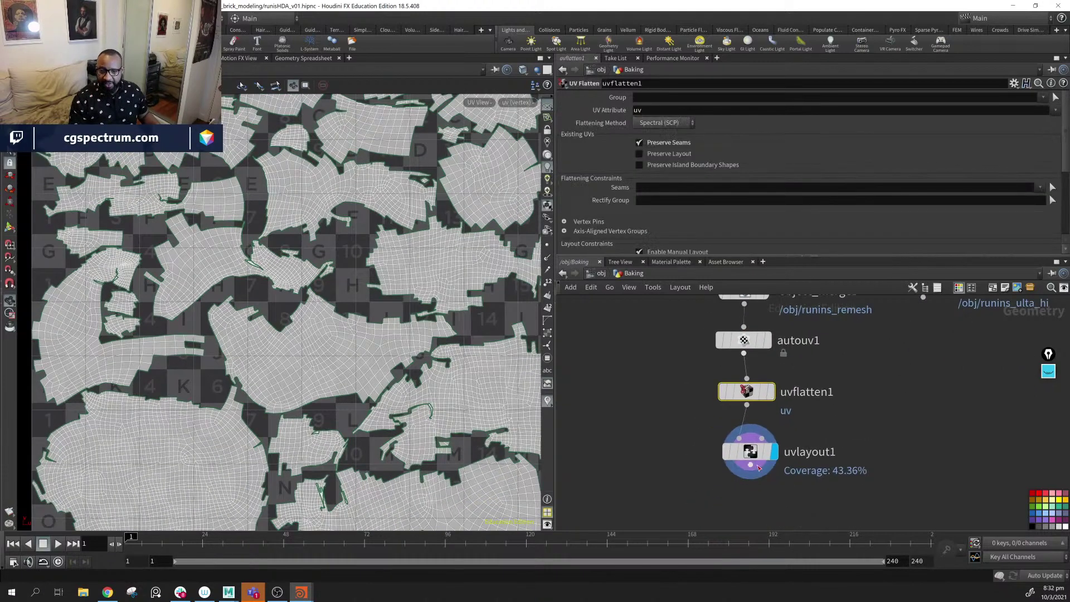
pyautogui.click(759, 467)
# - Check autouv1's UV islands for narrow slivers and set its Packing Iterations to 2
pyautogui.moveTo(748, 347); pyautogui.dragTo(747, 377, button='middle')
pyautogui.click(747, 378)
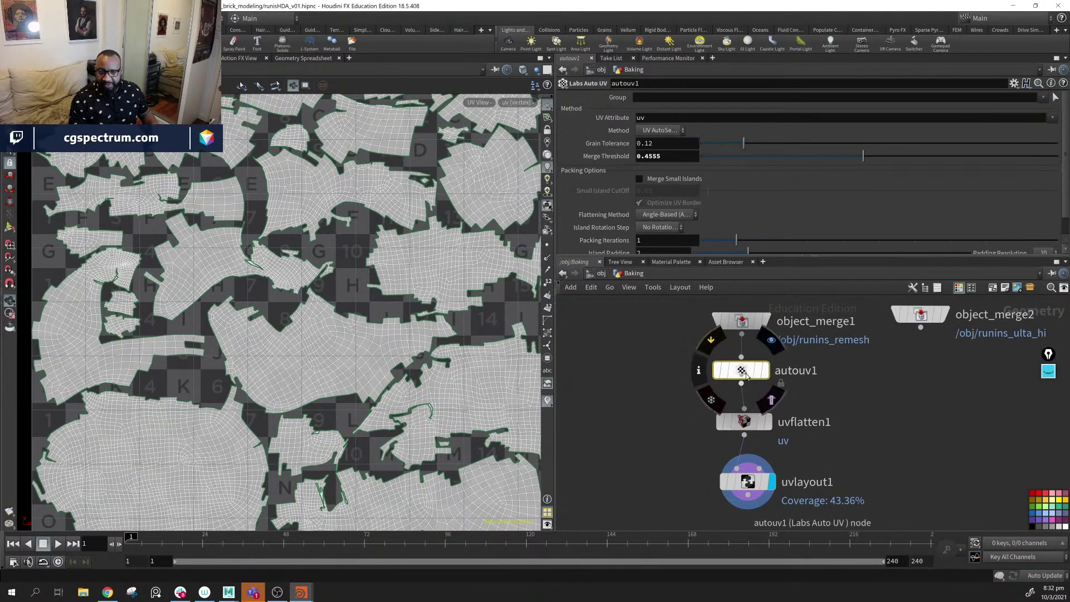
pyautogui.scroll(1, 434, 421)
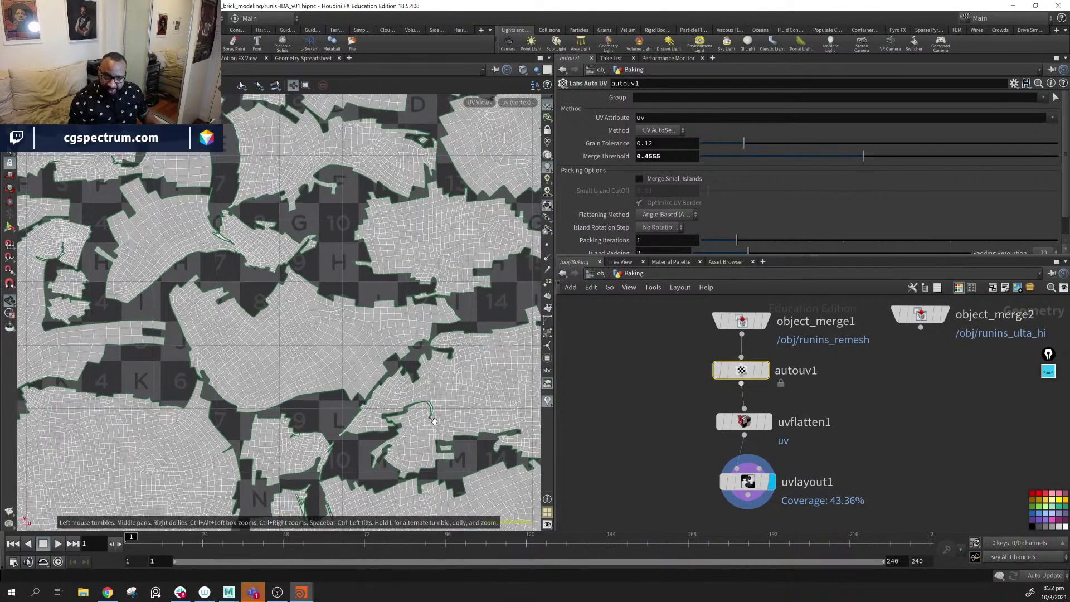
pyautogui.scroll(1, 434, 421)
pyautogui.moveTo(483, 440); pyautogui.dragTo(504, 325, button='middle')
pyautogui.moveTo(303, 417); pyautogui.dragTo(371, 271, button='middle')
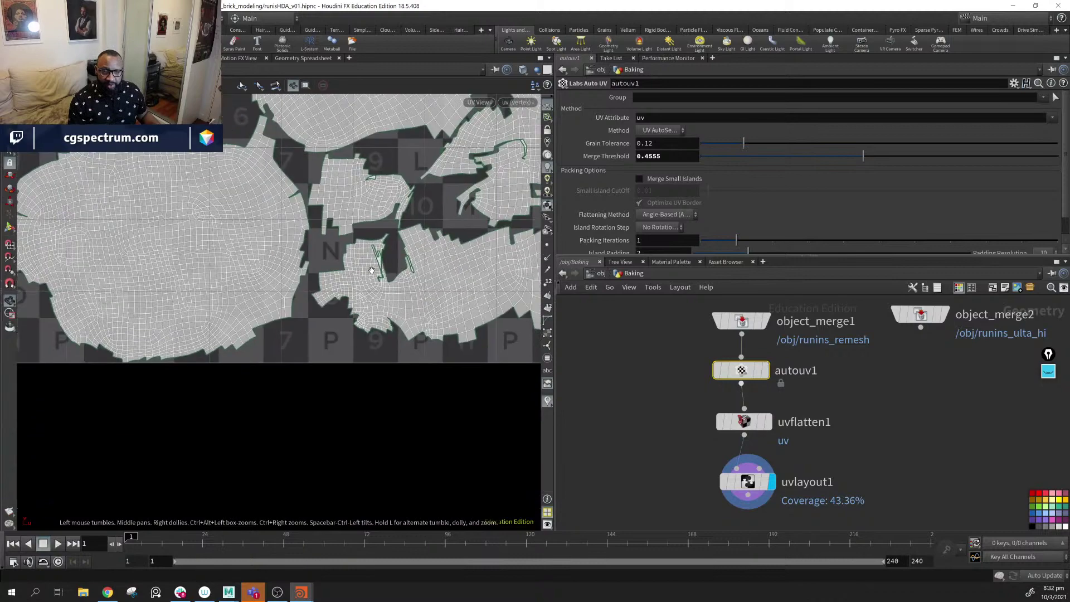
pyautogui.scroll(5, 371, 270)
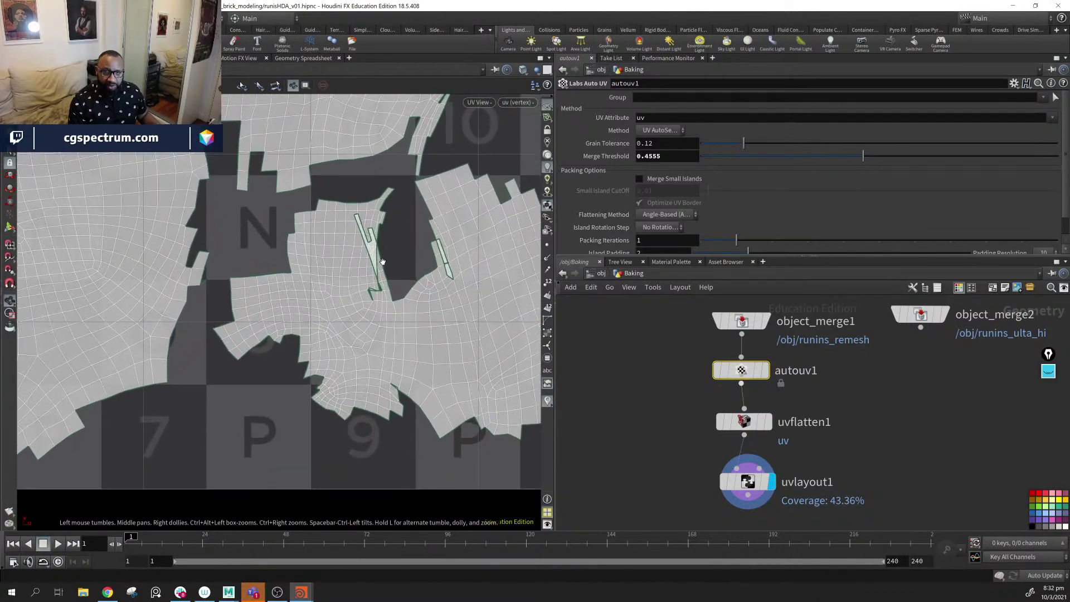
pyautogui.scroll(-1, 382, 262)
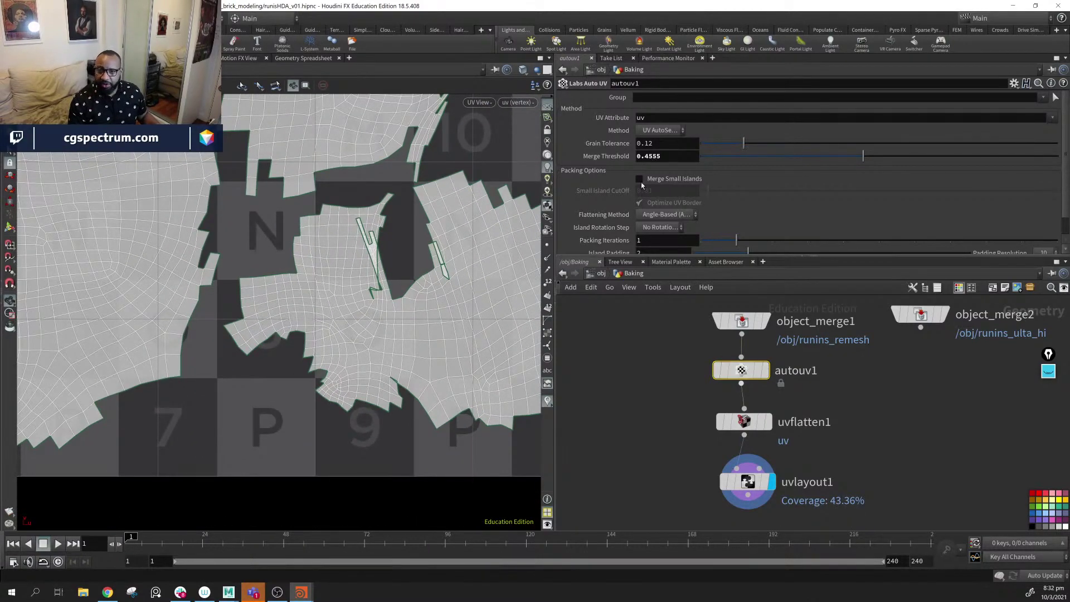
pyautogui.scroll(-1, 626, 171)
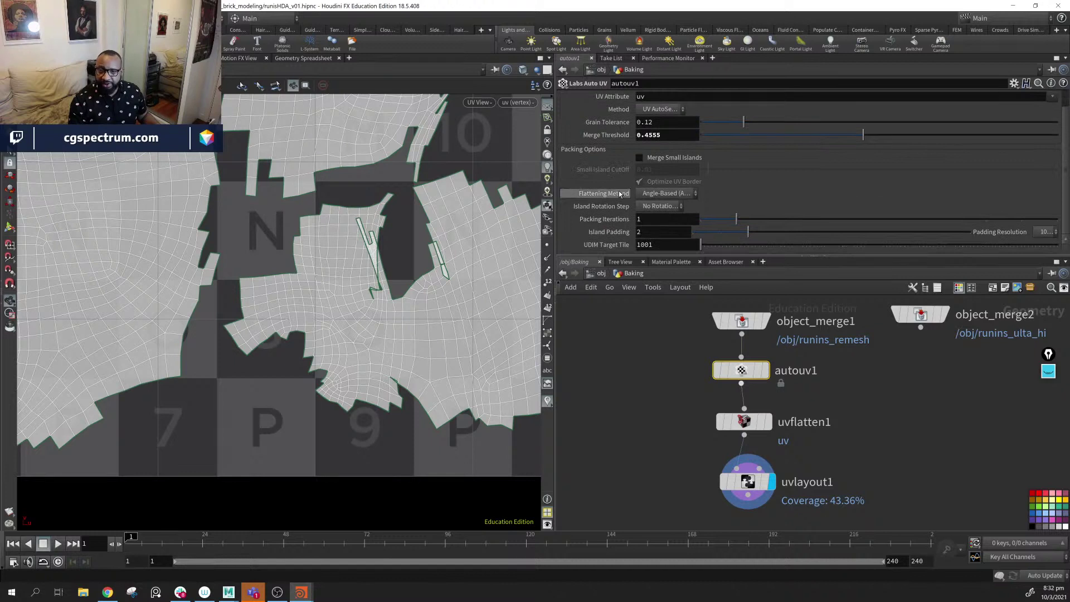
pyautogui.moveTo(736, 219); pyautogui.dragTo(771, 219)
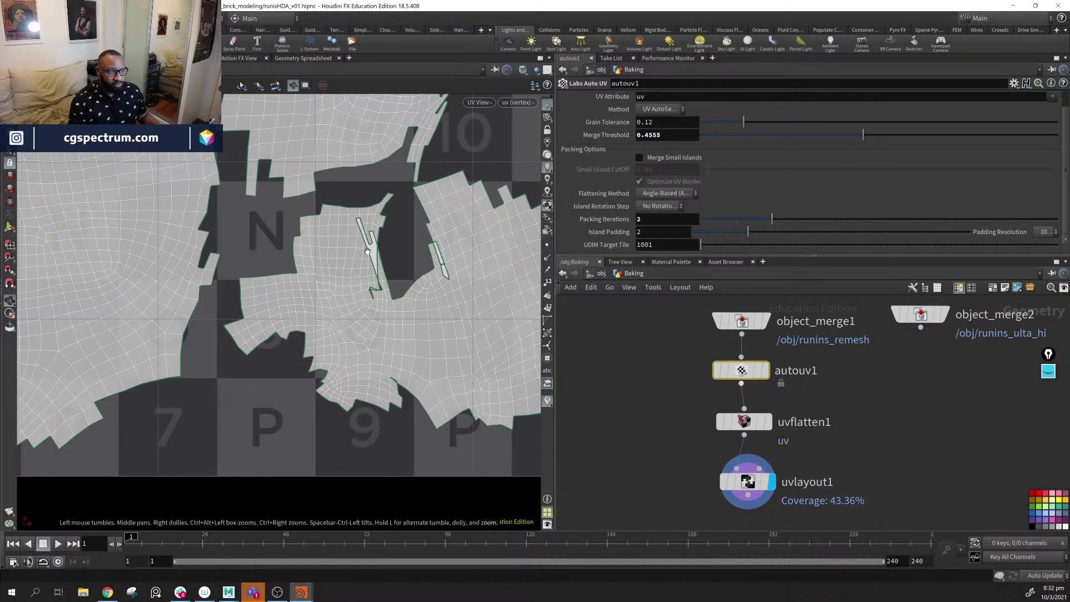
# - Enable Merge Small Islands on autouv1
pyautogui.moveTo(367, 252); pyautogui.dragTo(386, 433, button='middle')
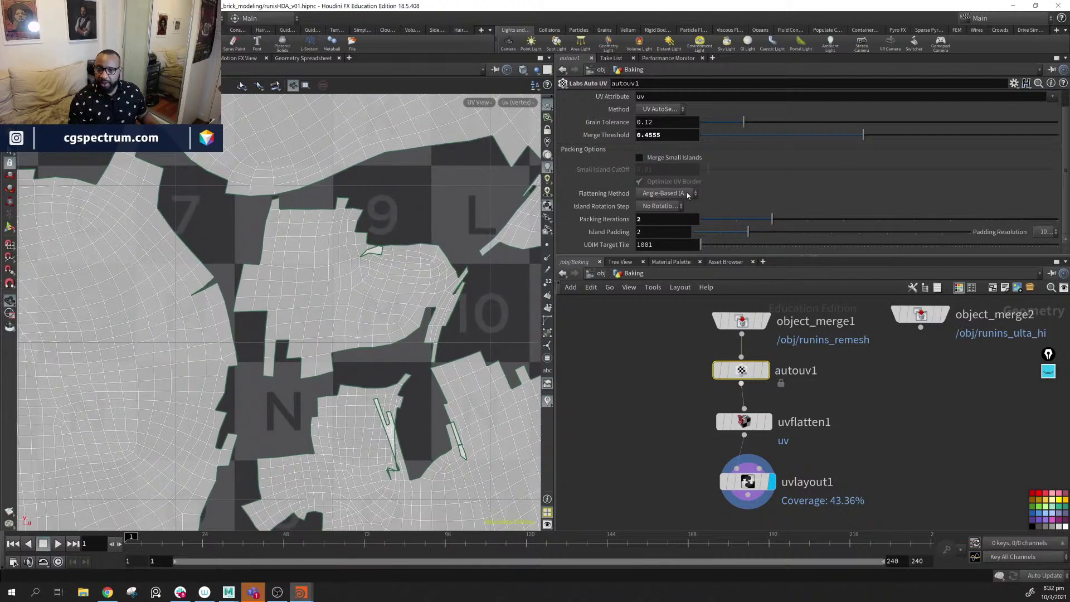
pyautogui.scroll(2, 688, 194)
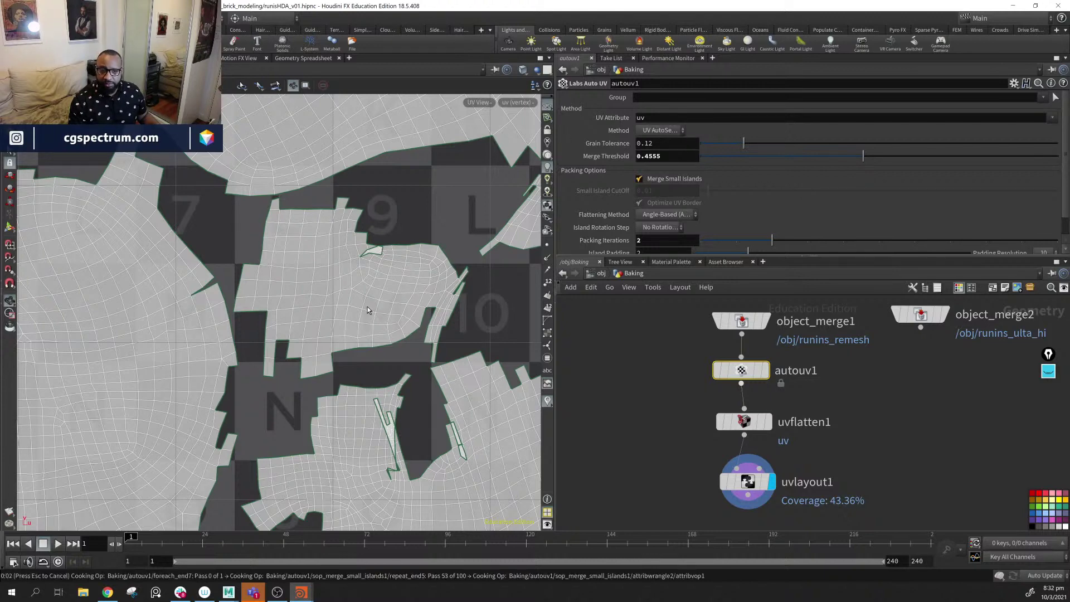
pyautogui.scroll(5, 379, 293)
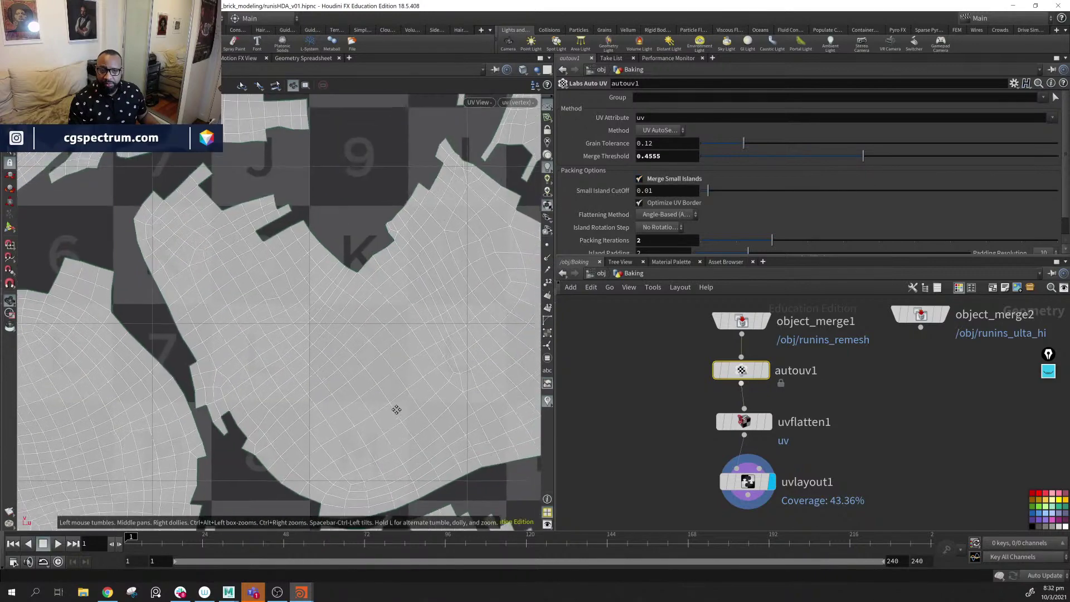
# - Examine the shapes and borders of the merged UV islands across the UV layout
pyautogui.scroll(-10, 396, 410)
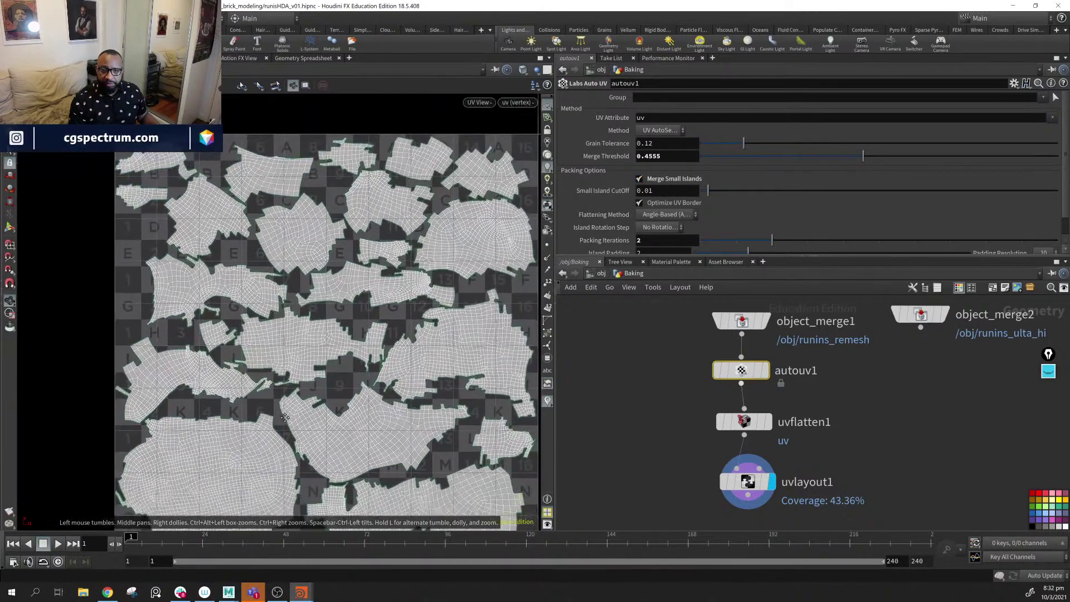
pyautogui.moveTo(285, 417); pyautogui.dragTo(215, 362, button='middle')
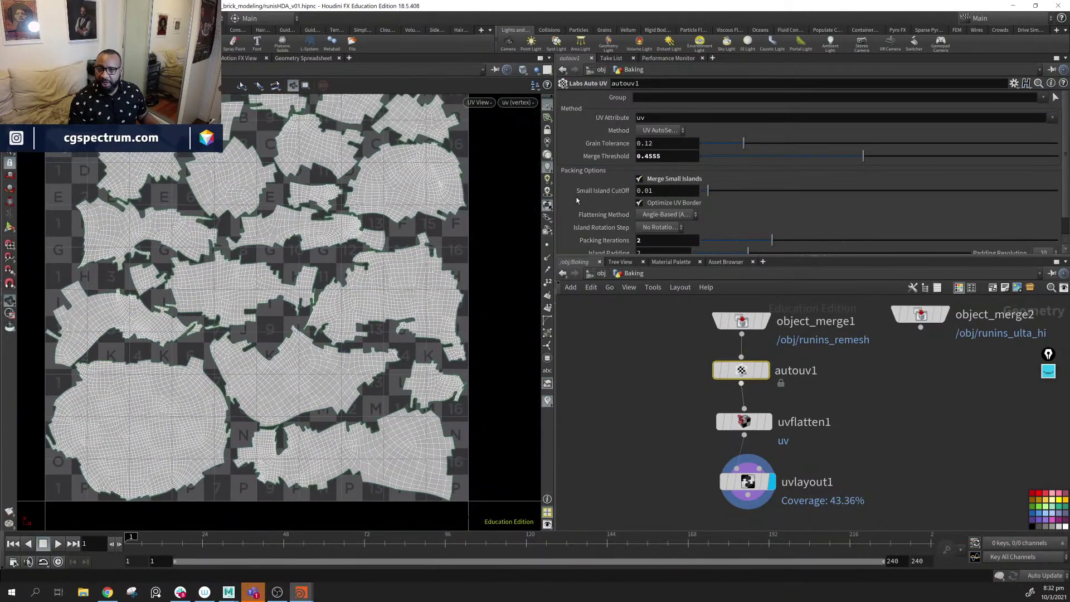
pyautogui.scroll(3, 346, 309)
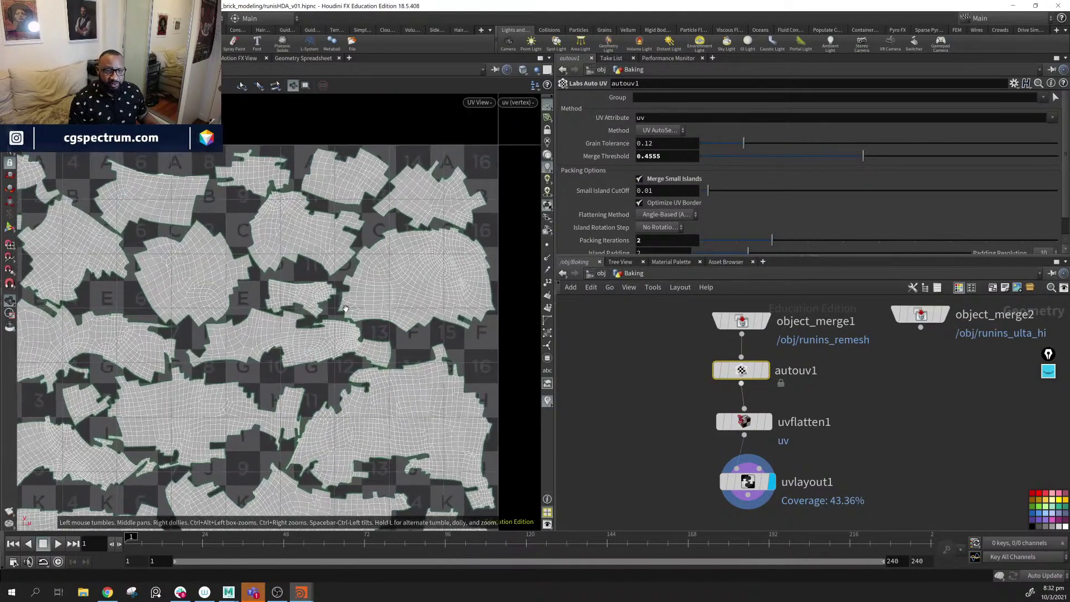
pyautogui.scroll(5, 346, 308)
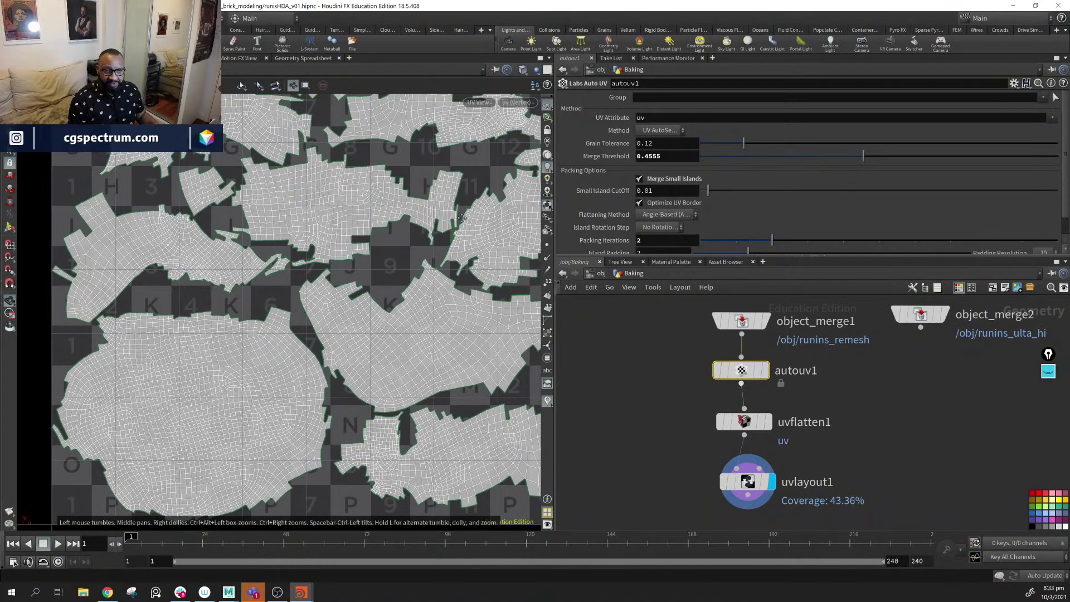
pyautogui.scroll(-4, 423, 275)
pyautogui.moveTo(424, 275); pyautogui.dragTo(329, 201, button='middle')
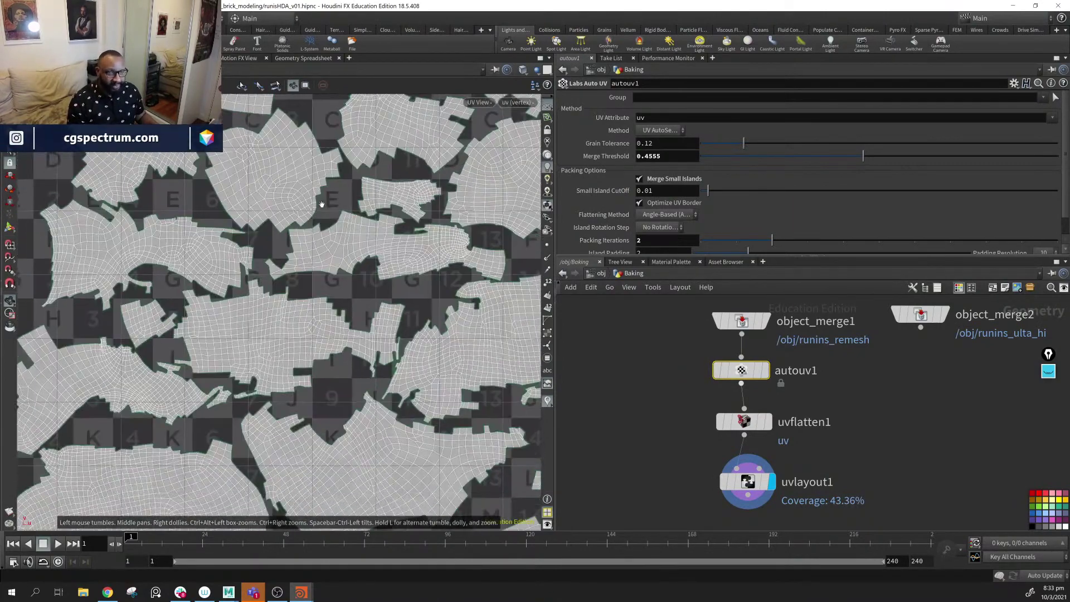
pyautogui.moveTo(432, 339); pyautogui.dragTo(417, 254, button='middle')
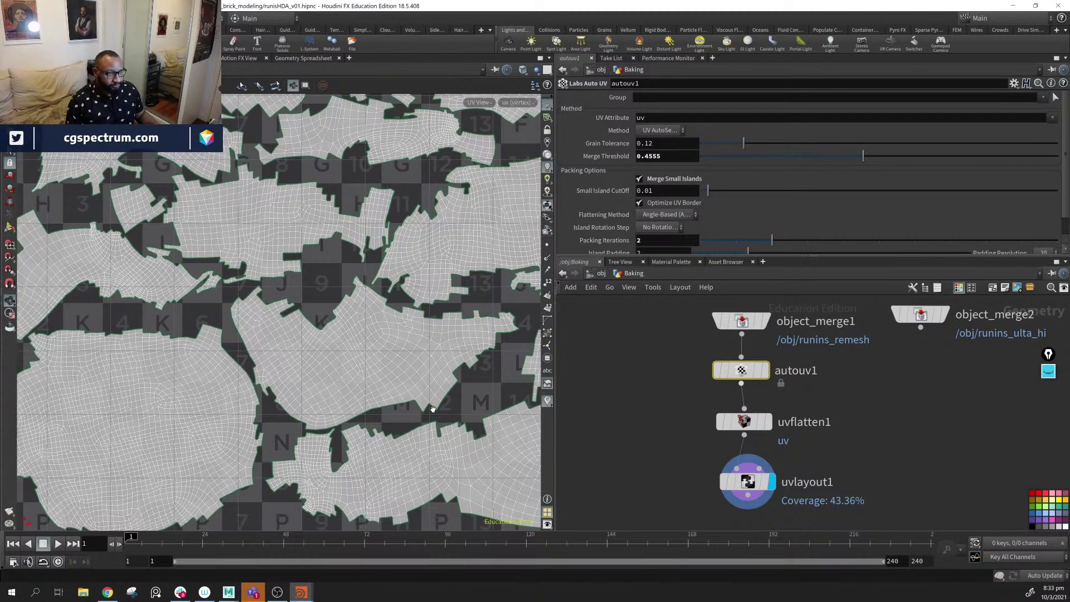
pyautogui.moveTo(402, 352); pyautogui.dragTo(367, 282, button='middle')
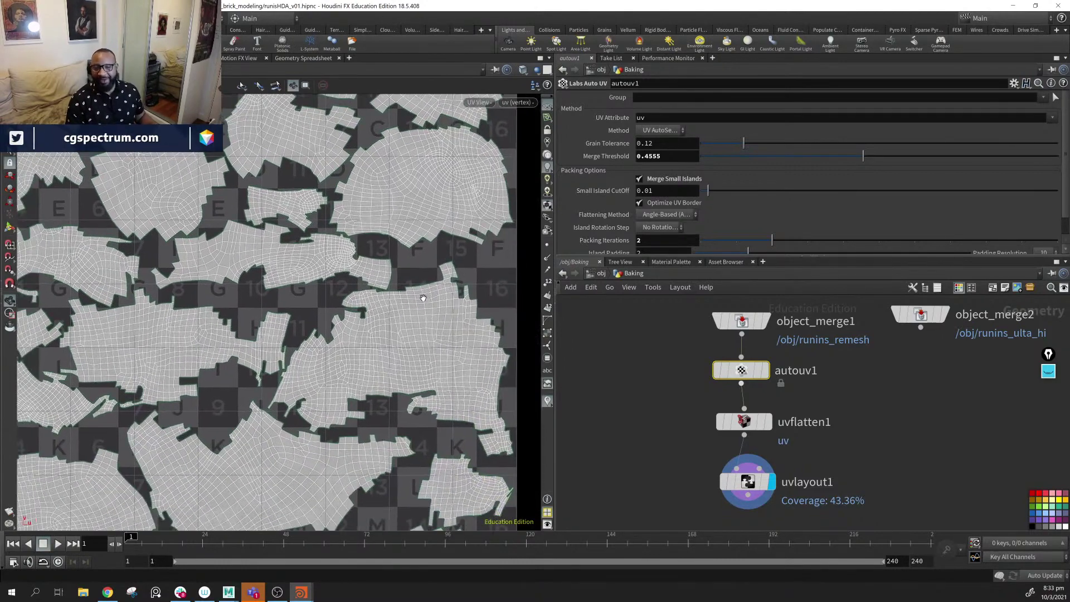
pyautogui.scroll(-1, 710, 383)
# - Go up to the object level, re-enter the Baking network, and show the statue in the perspective view
pyautogui.moveTo(738, 463)
pyautogui.mouseDown()
pyautogui.moveTo(739, 453)
pyautogui.moveTo(739, 461)
pyautogui.mouseUp()
pyautogui.click(598, 273)
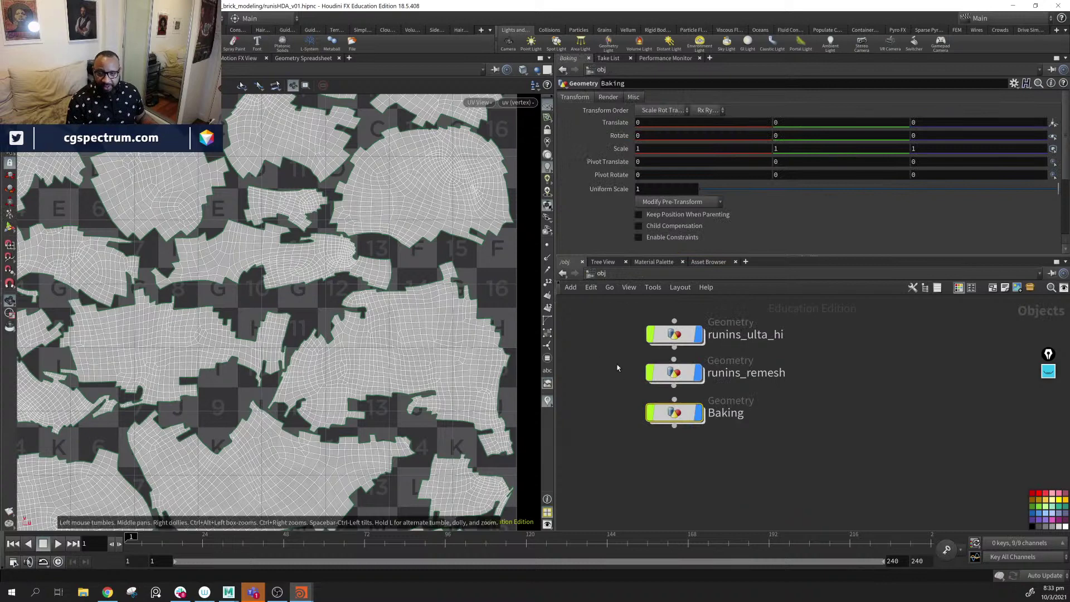
pyautogui.doubleClick(660, 413)
pyautogui.hotkey('space', '1')
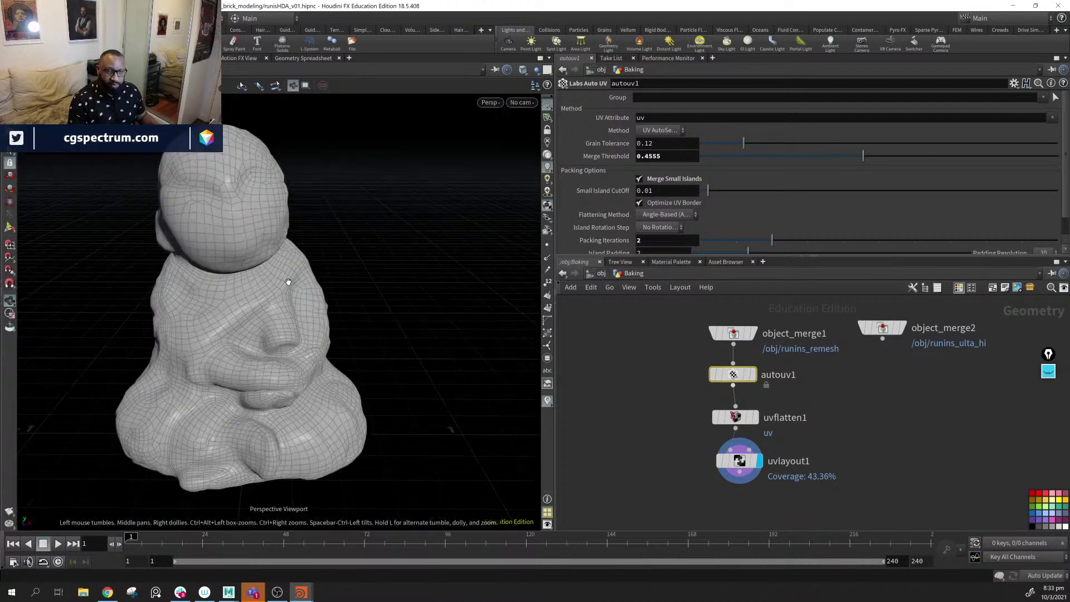
# - Add a UV Quick Shade node below uvlayout1, connect it to uvlayout1, and display its checker texture on the statue
pyautogui.moveTo(780, 516); pyautogui.dragTo(780, 485, button='middle')
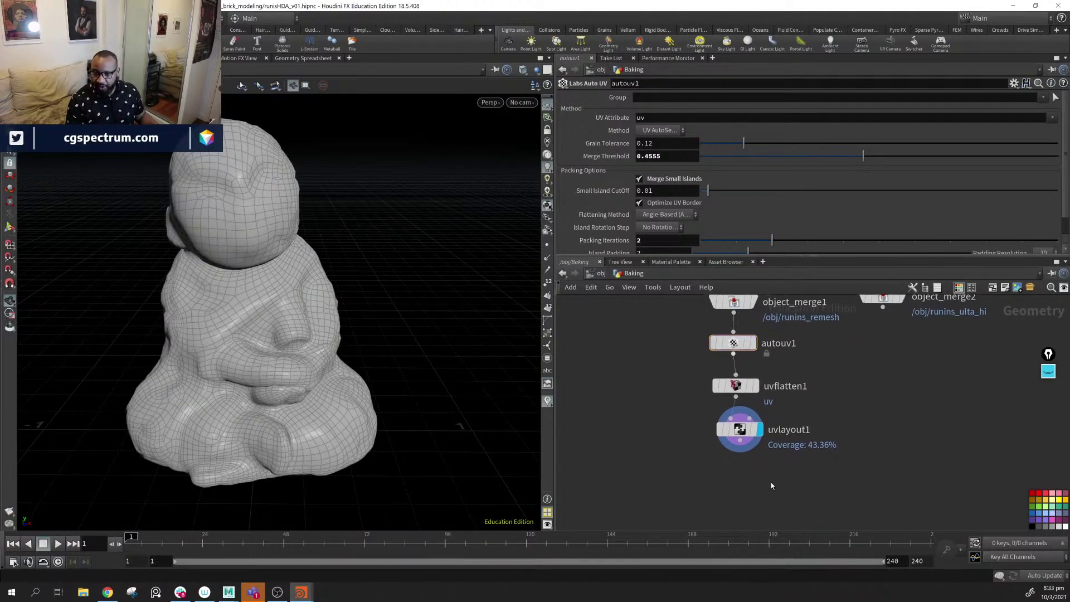
pyautogui.press('Tab')
pyautogui.write('uv')
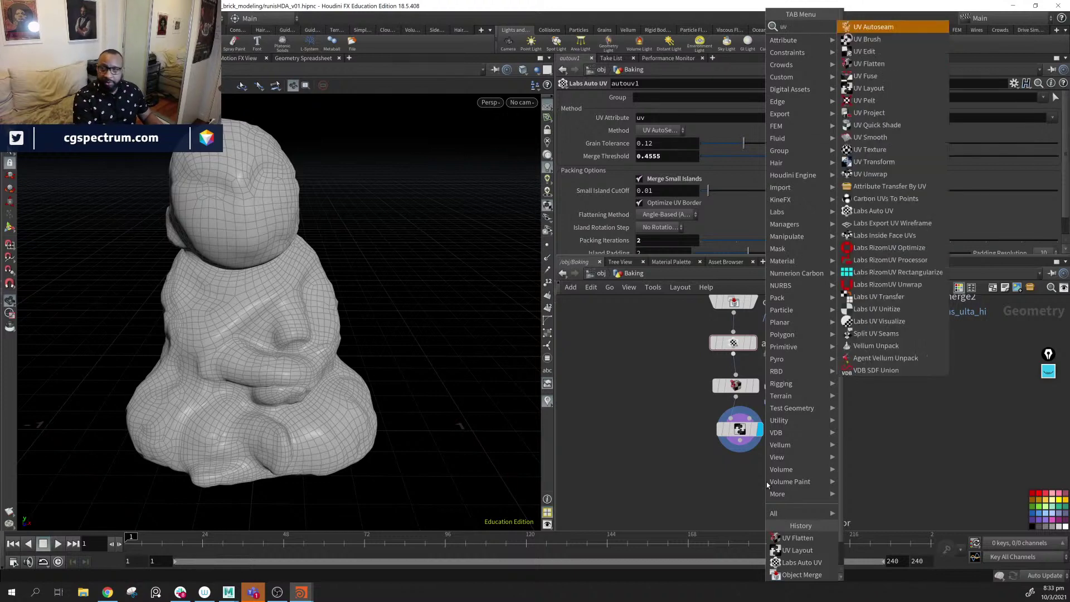
pyautogui.write(' q')
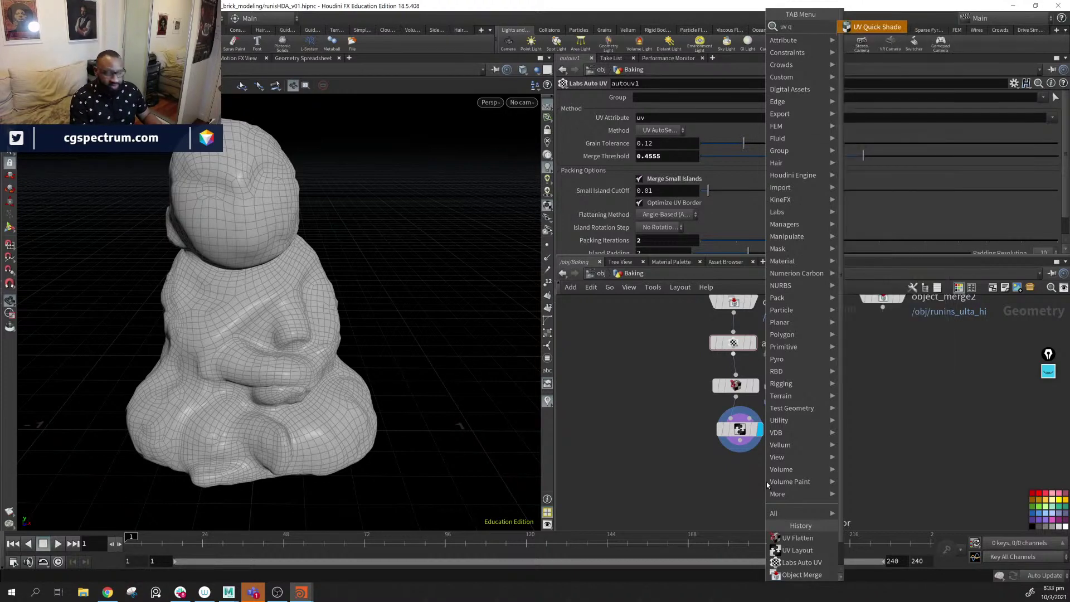
pyautogui.press('Return')
pyautogui.click(767, 481)
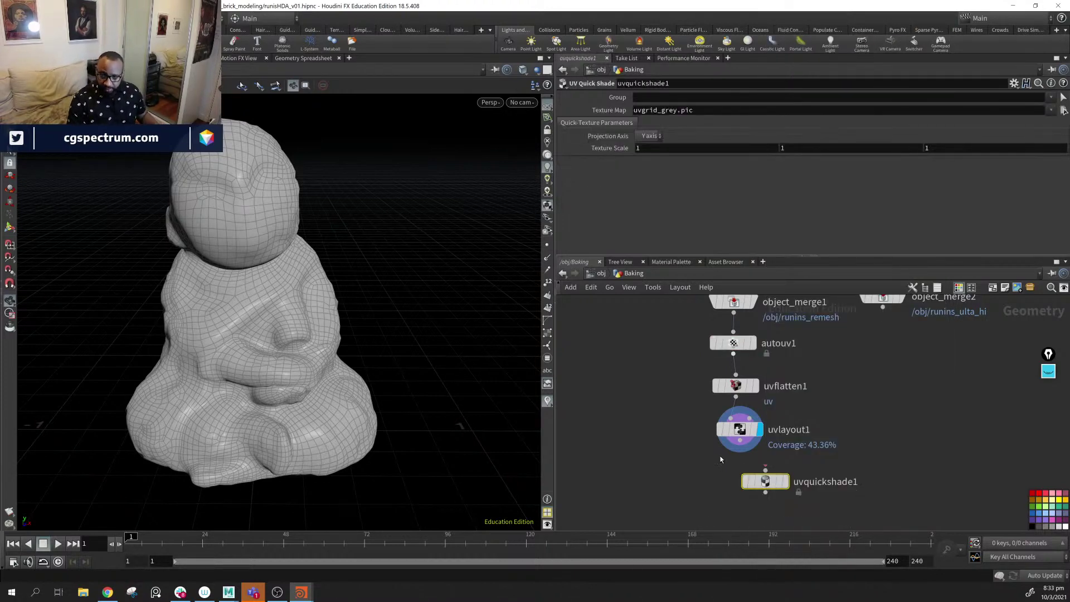
pyautogui.moveTo(742, 445); pyautogui.dragTo(765, 471)
pyautogui.click(786, 481)
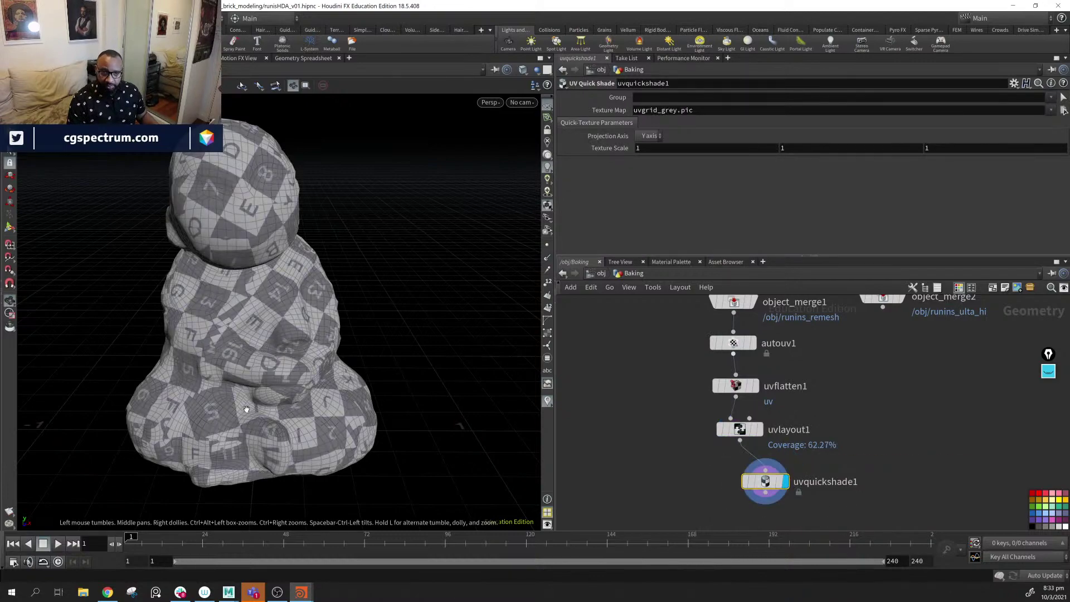
# - Inspect the checker texture on the statue and delete the UV Quick Shade node below uvlayout1
pyautogui.moveTo(289, 384); pyautogui.dragTo(106, 407)
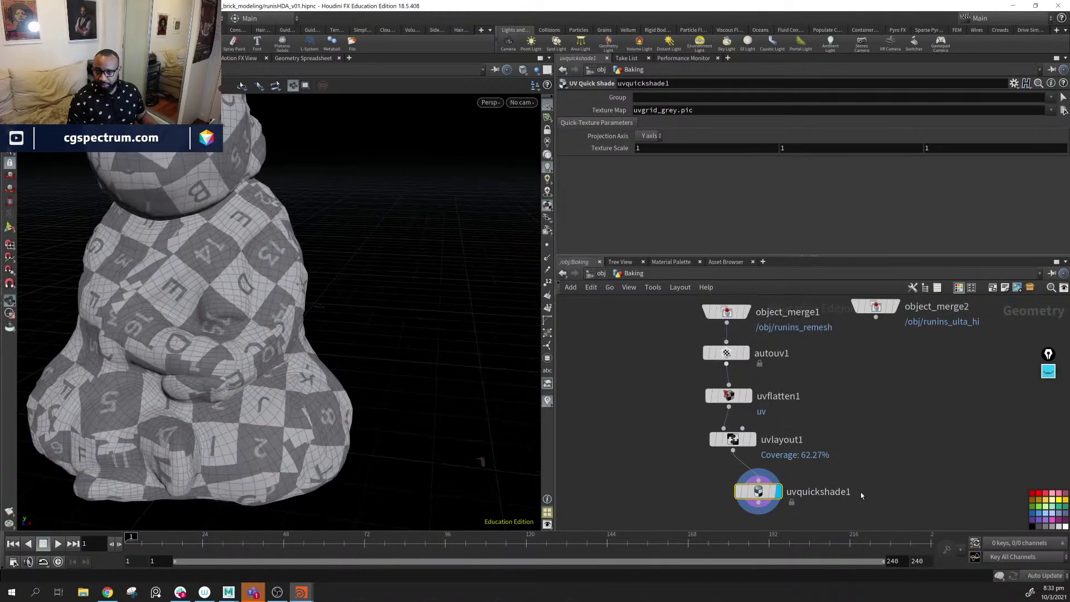
pyautogui.moveTo(867, 471); pyautogui.dragTo(714, 508)
pyautogui.moveTo(696, 390); pyautogui.dragTo(680, 384, button='middle')
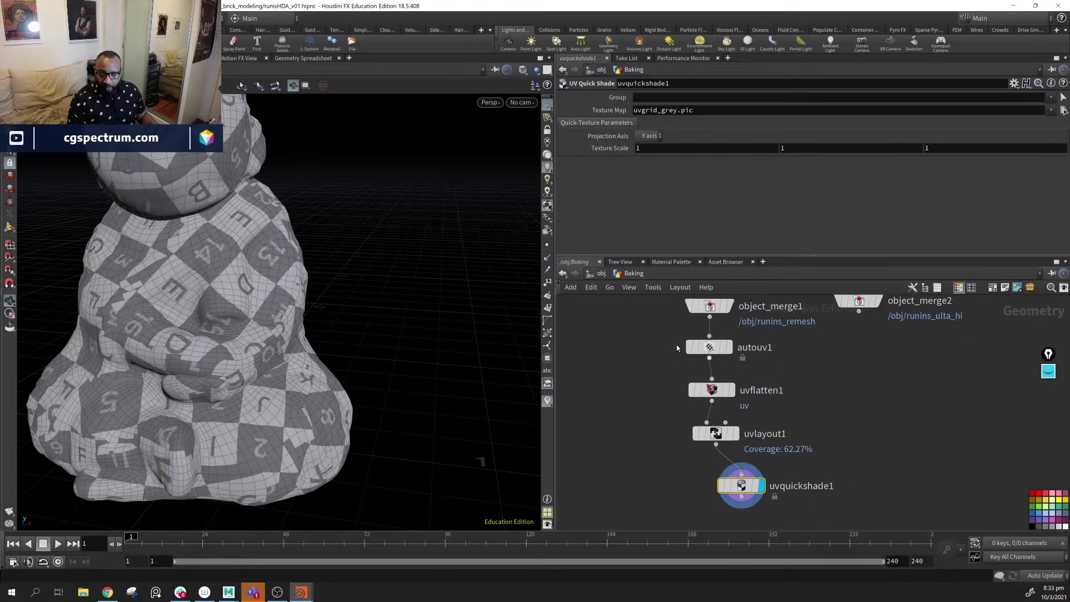
pyautogui.moveTo(753, 494); pyautogui.dragTo(719, 502)
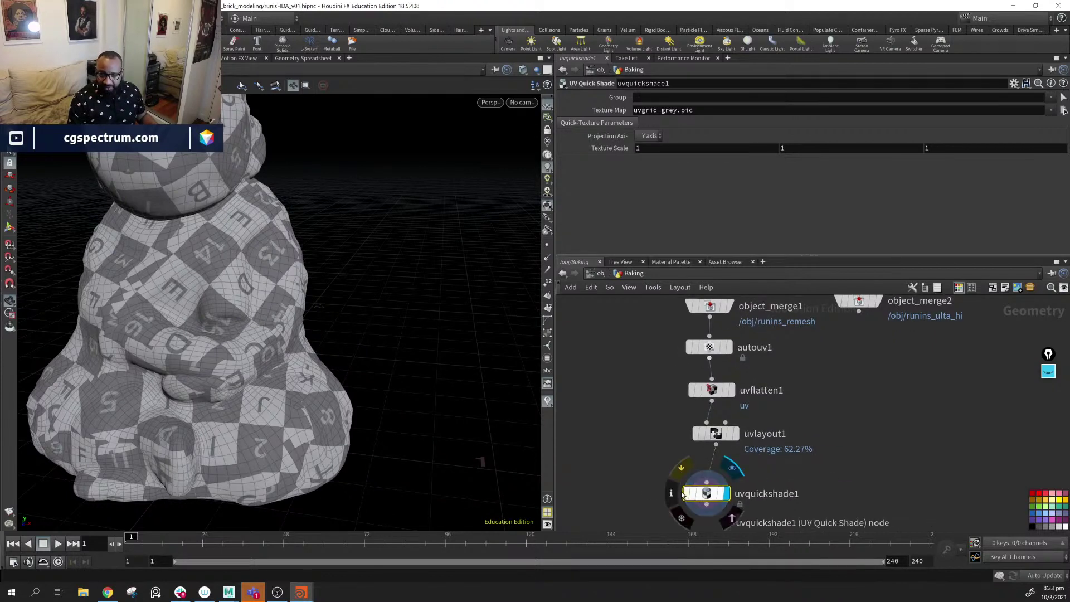
pyautogui.moveTo(644, 470); pyautogui.dragTo(765, 525)
pyautogui.press('Delete')
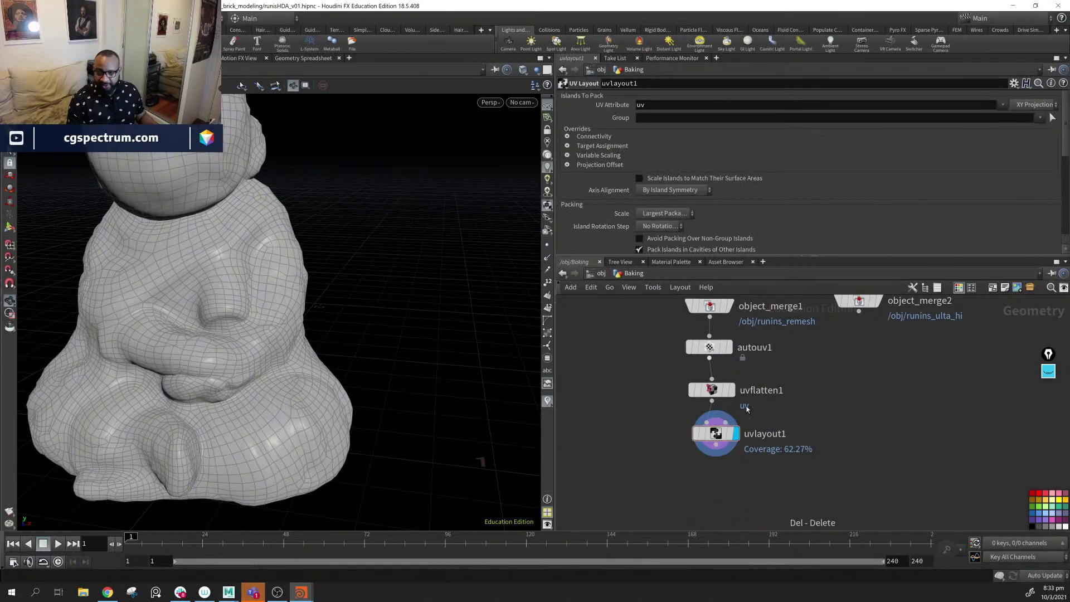
# - Try to move autouv1, uvflatten1 and uvlayout1 from the Baking network into runins_remesh, making room between filecache1 and output0
pyautogui.moveTo(812, 466); pyautogui.dragTo(757, 465)
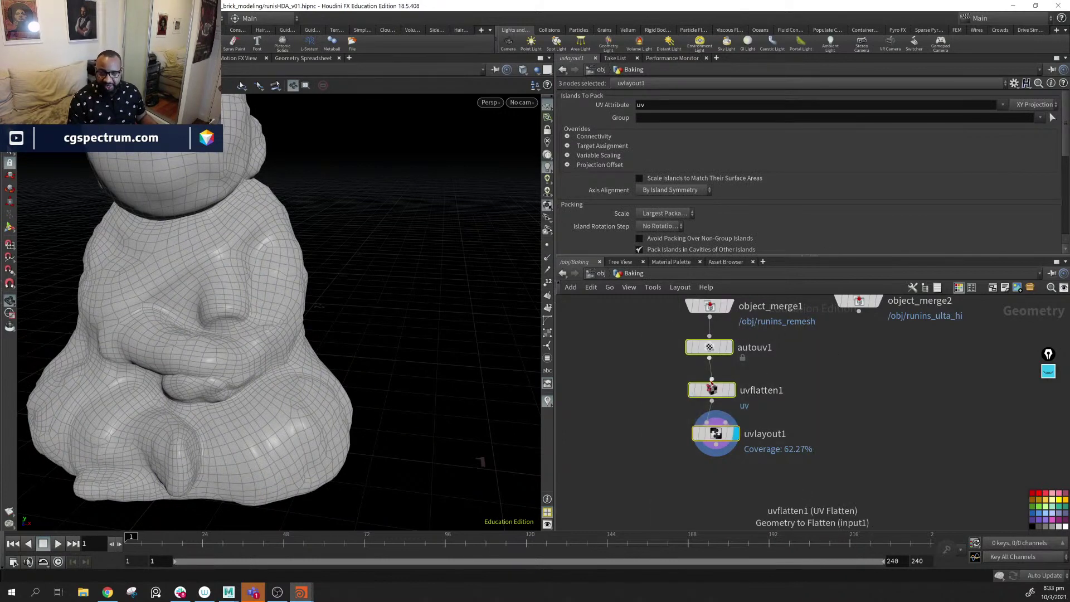
pyautogui.hotkey('ctrl', 'x')
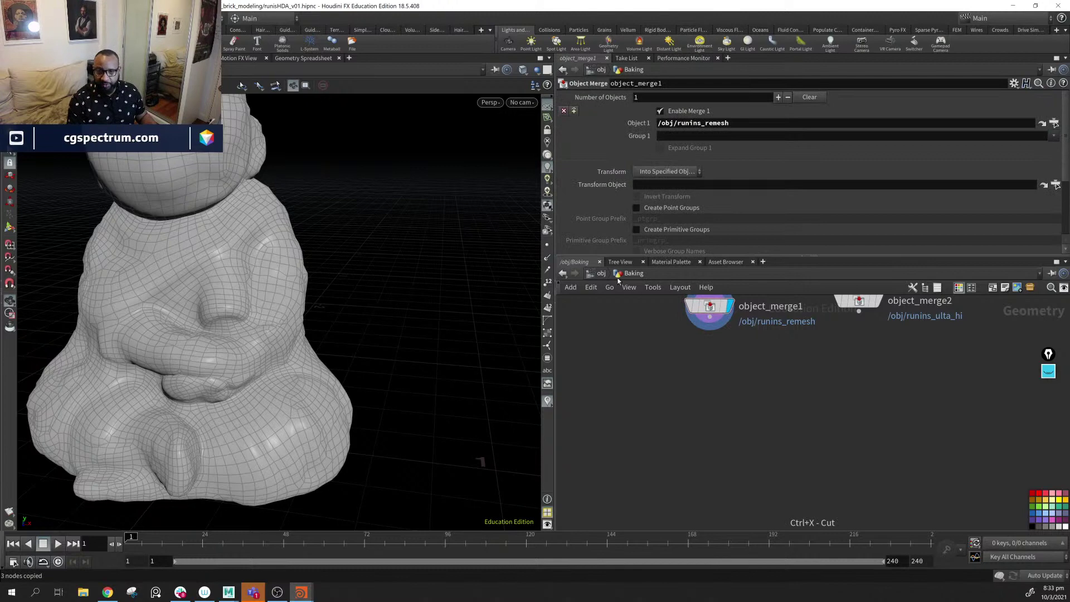
pyautogui.click(601, 273)
pyautogui.doubleClick(684, 382)
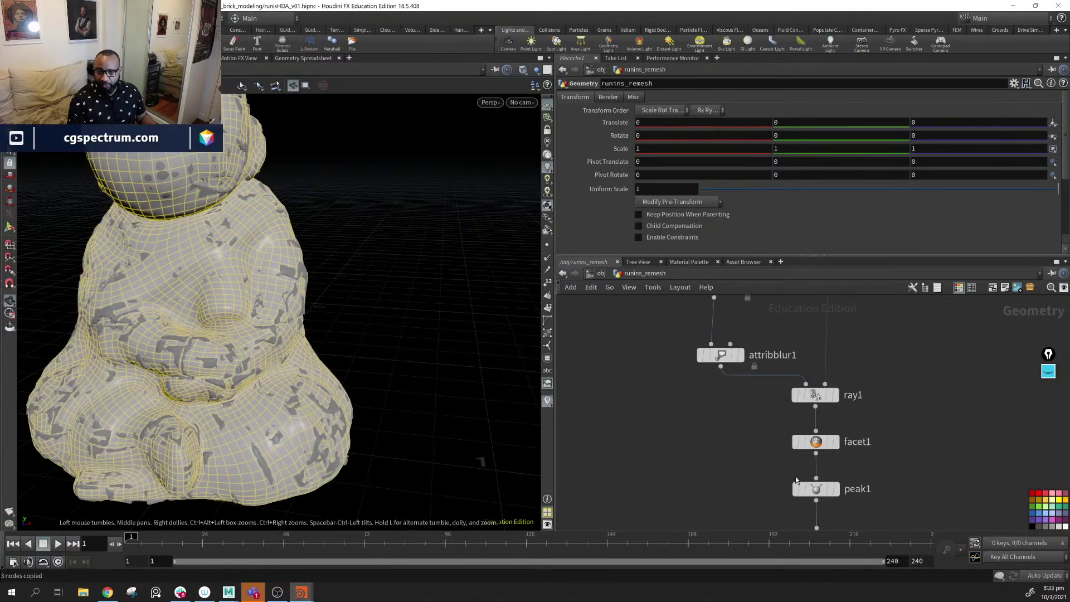
pyautogui.moveTo(858, 474); pyautogui.dragTo(854, 429, button='middle')
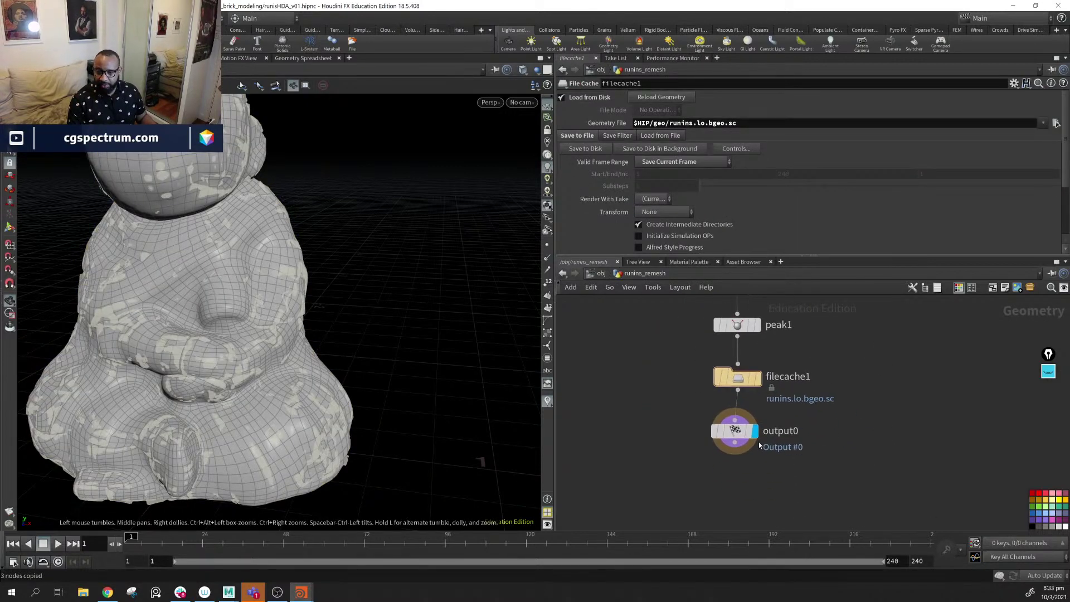
pyautogui.moveTo(735, 430); pyautogui.dragTo(704, 487)
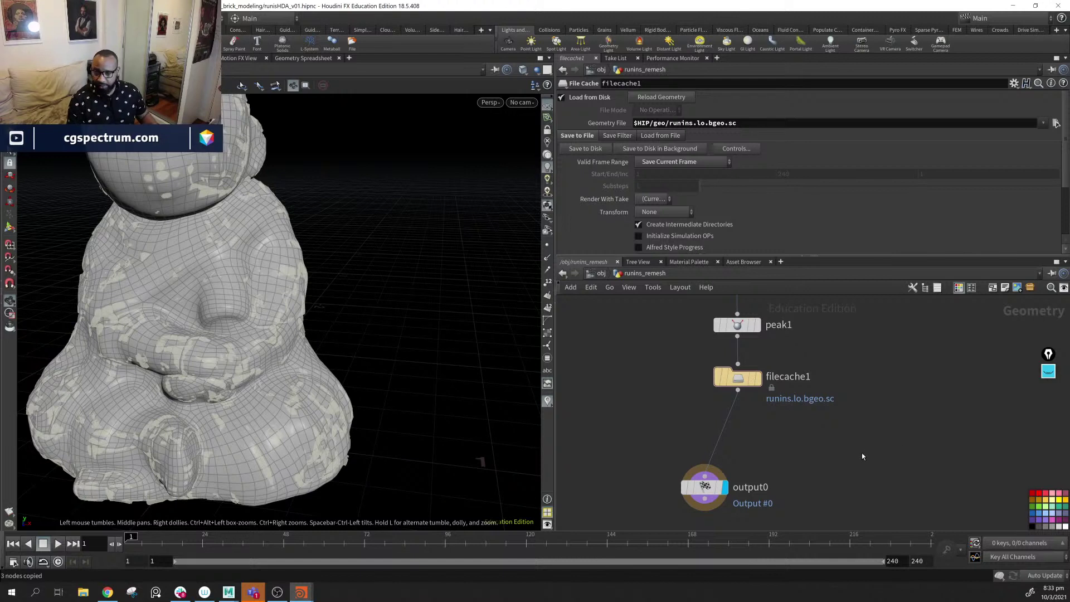
pyautogui.hotkey('ctrl', 'v')
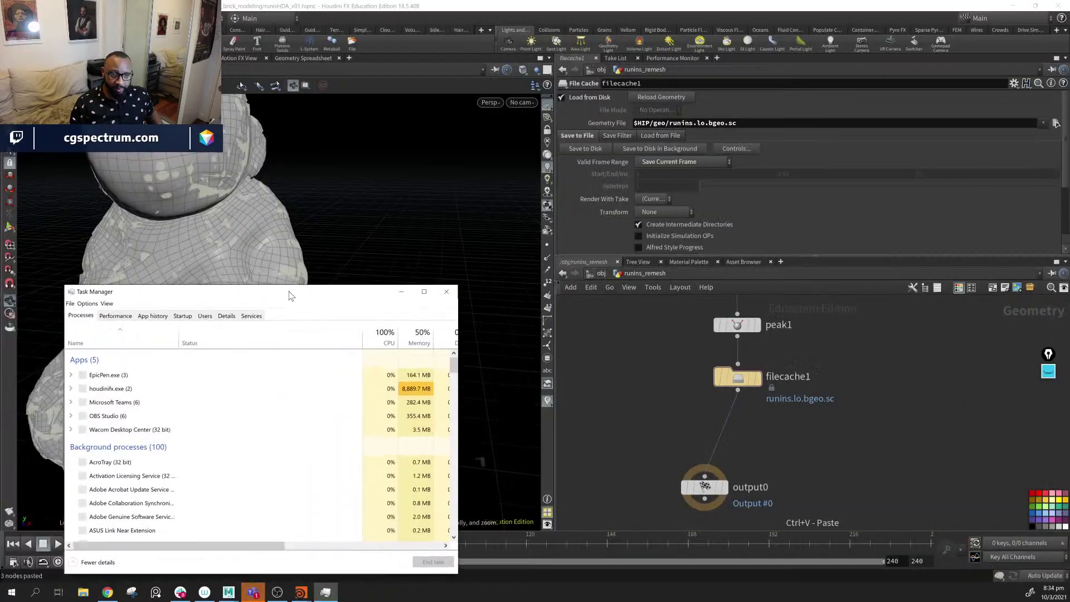
# - Examine the CPU and memory use of the houdinifx.exe processes in a widened Task Manager window
pyautogui.moveTo(278, 285); pyautogui.dragTo(304, 199)
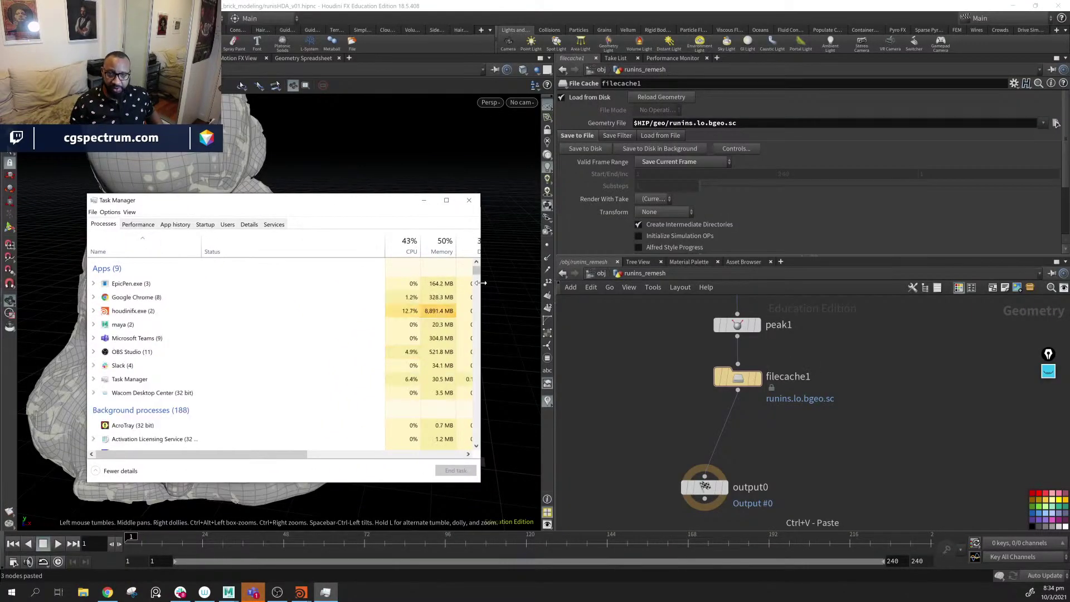
pyautogui.moveTo(481, 284); pyautogui.dragTo(642, 283)
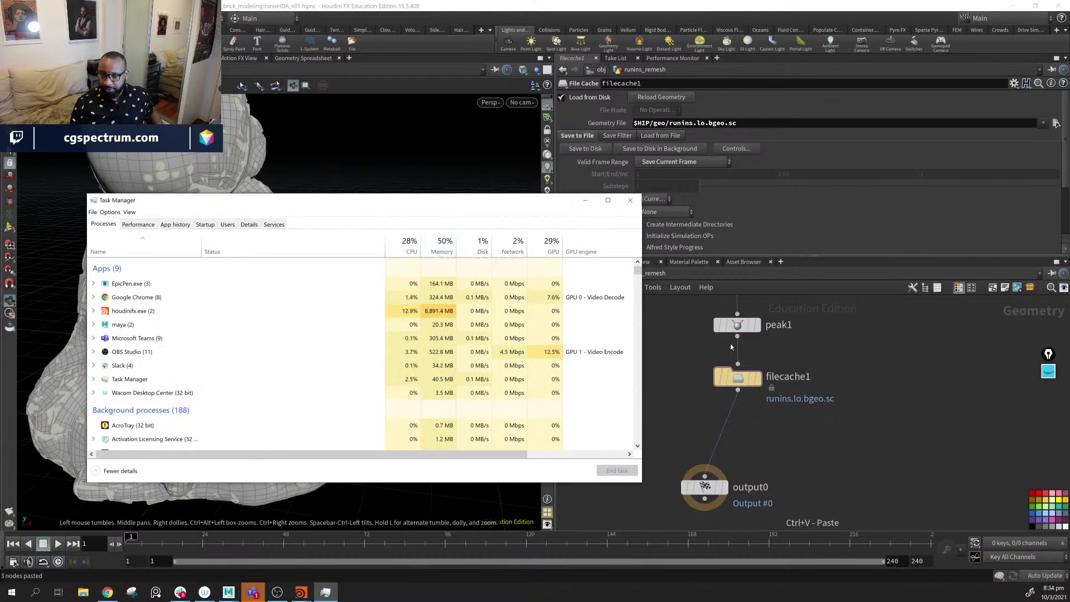
pyautogui.click(667, 383)
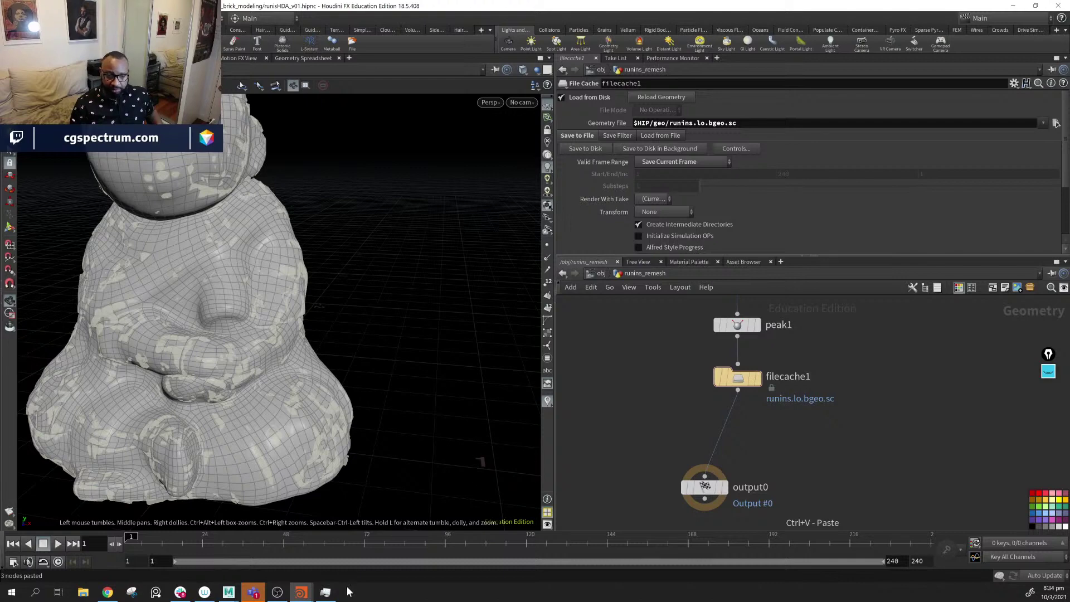
pyautogui.click(326, 592)
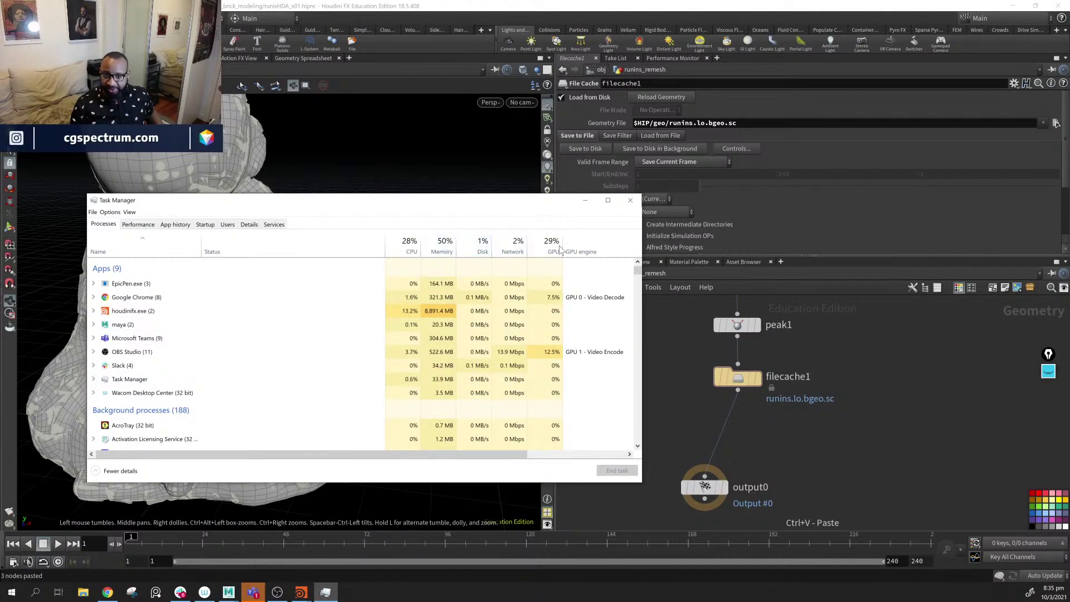
pyautogui.click(678, 341)
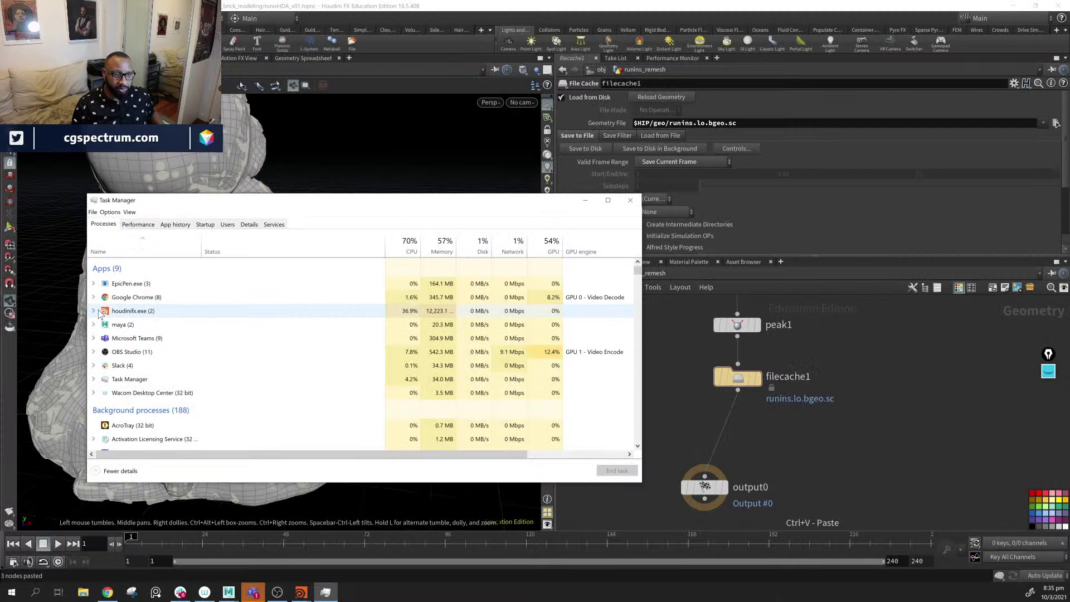
pyautogui.click(93, 310)
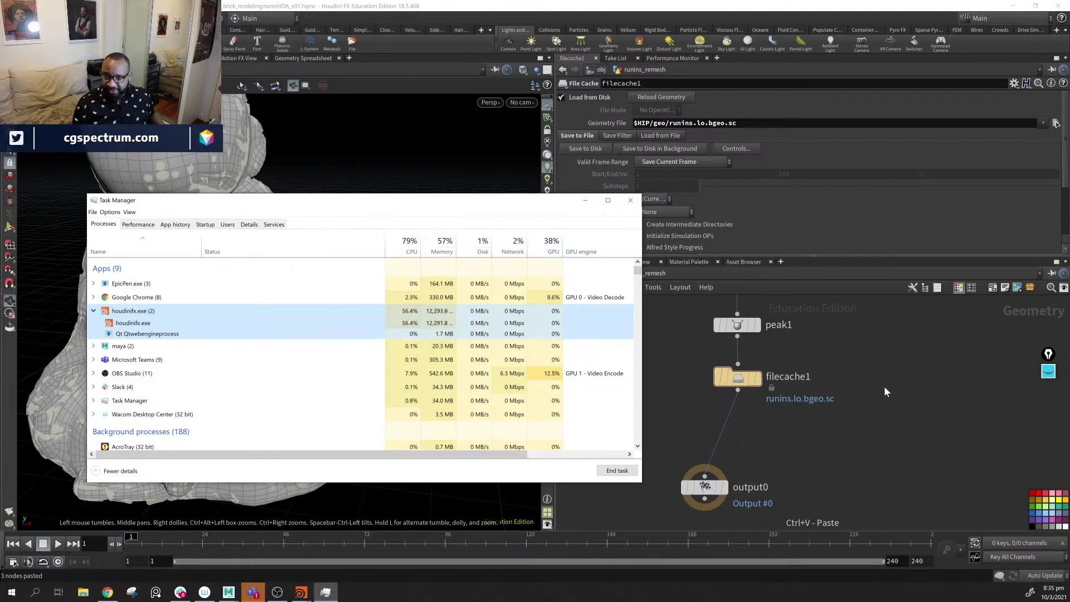
pyautogui.click(788, 422)
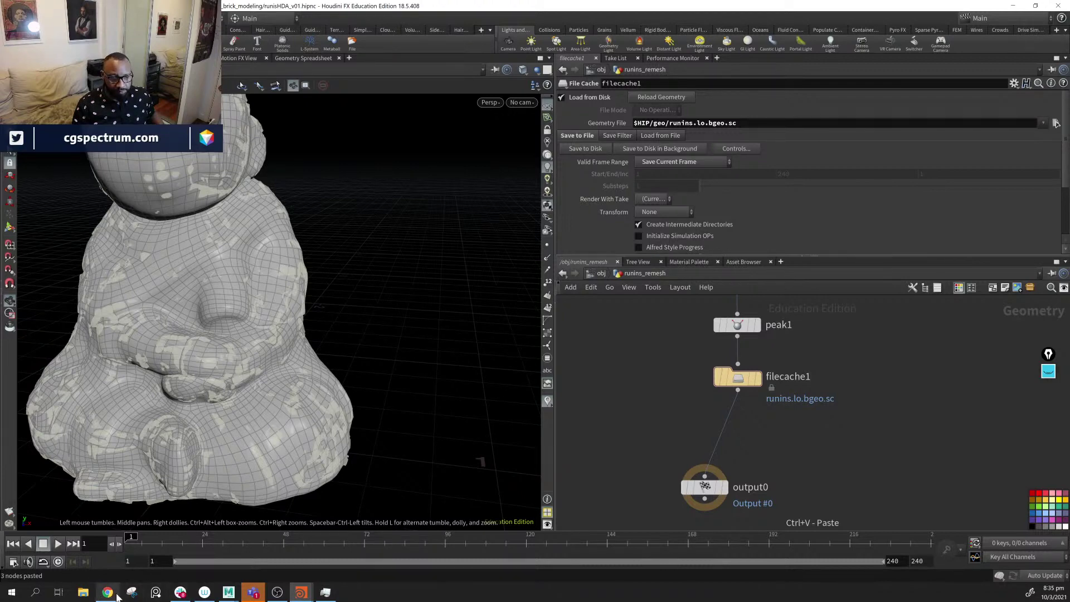
# - End the houdinifx.exe processes from Task Manager and close Task Manager
pyautogui.click(325, 592)
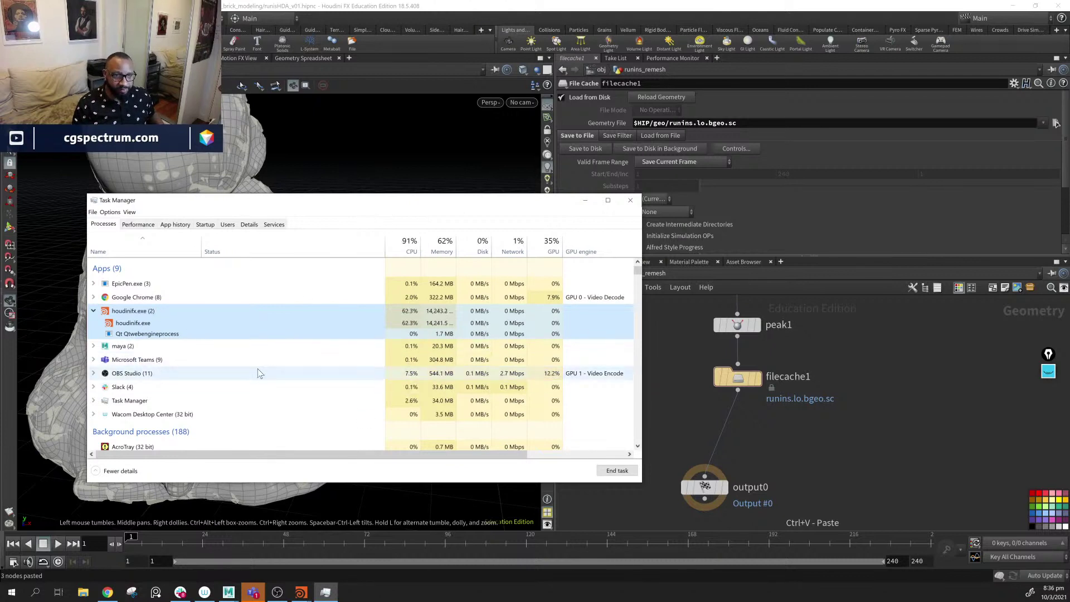
pyautogui.click(613, 471)
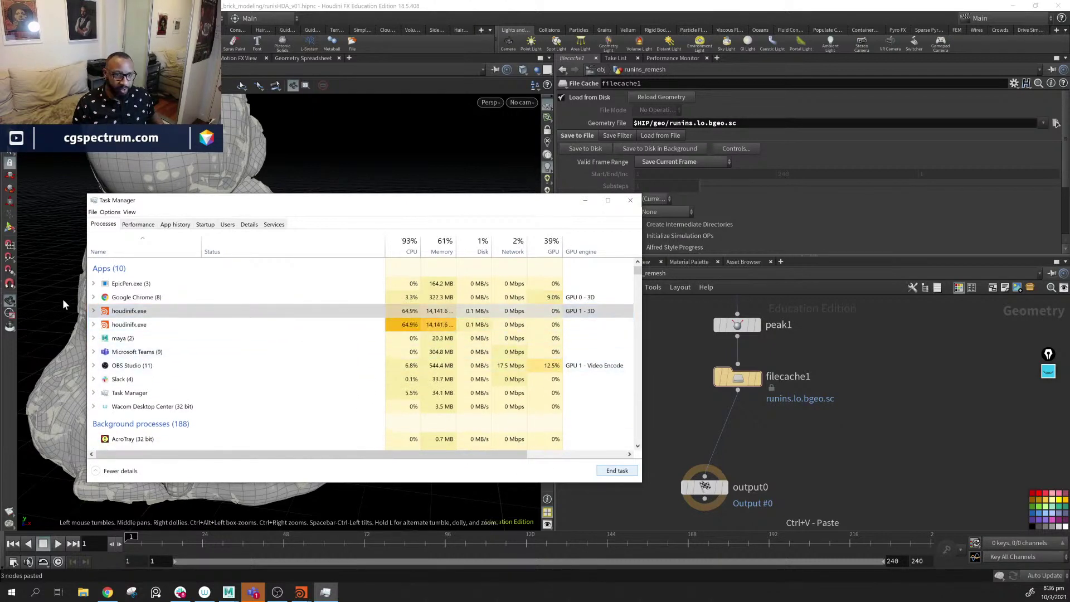
pyautogui.click(135, 310)
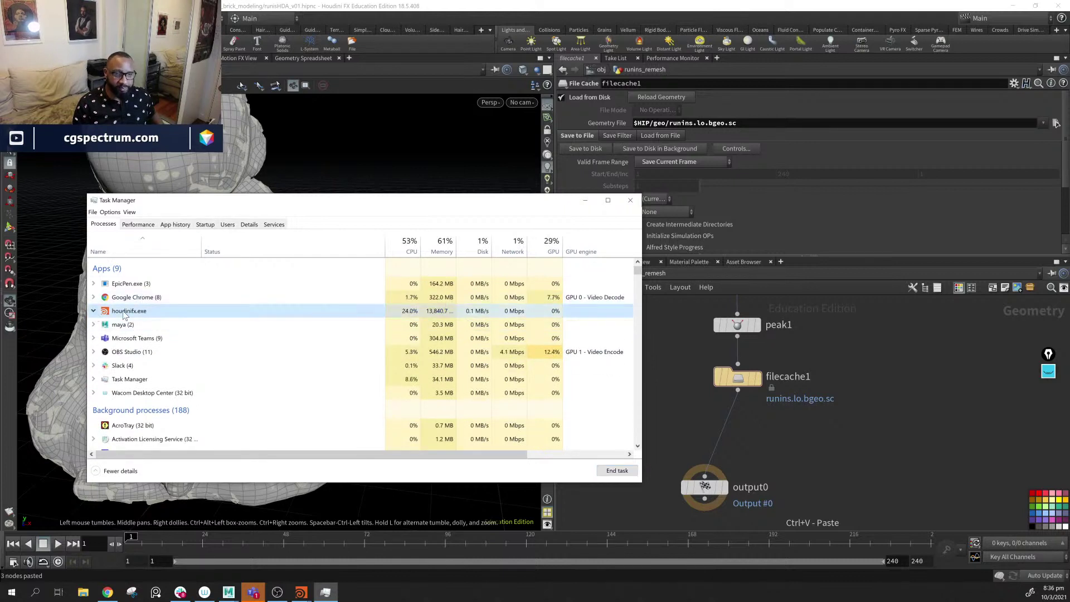
pyautogui.click(617, 471)
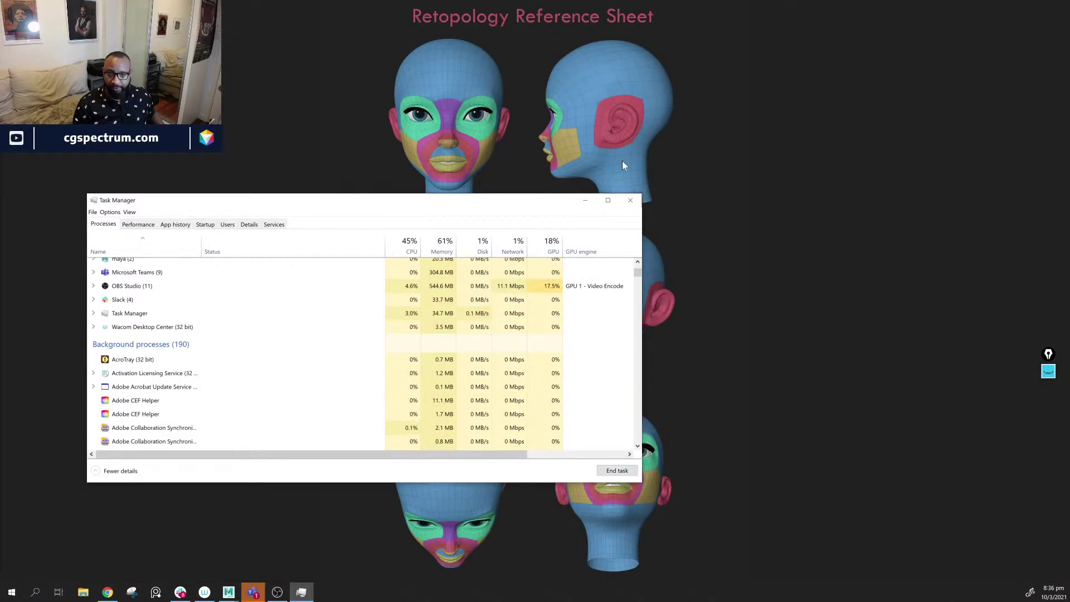
pyautogui.click(631, 200)
# - Search Windows for Houdini, launch Houdini FX 18.5.408, and maximize its window
pyautogui.click(36, 595)
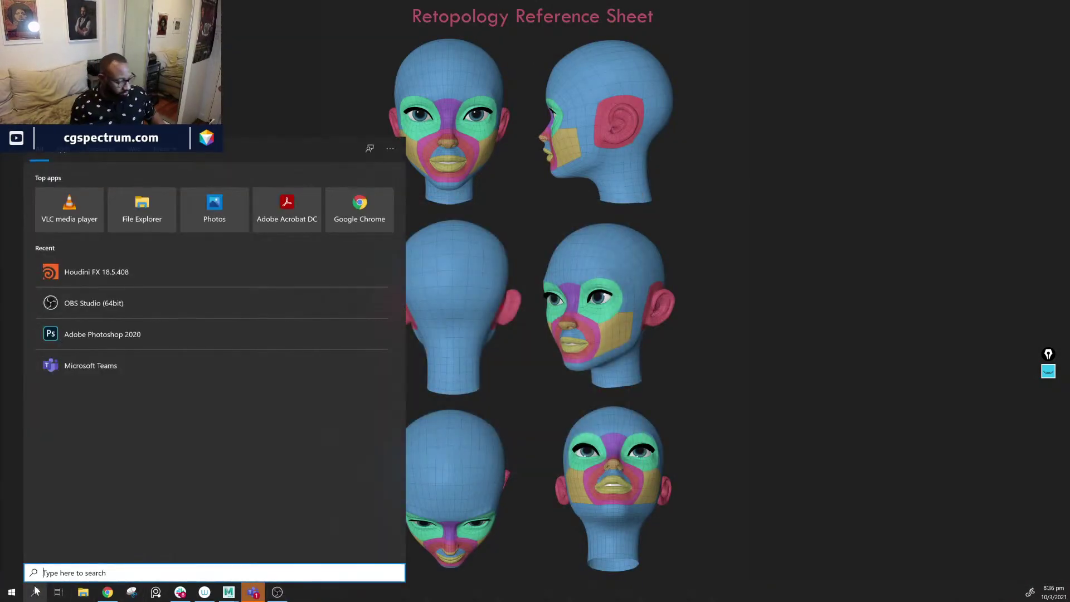
pyautogui.write('hot')
pyautogui.press('BackSpace')
pyautogui.press('BackSpace')
pyautogui.press('BackSpace')
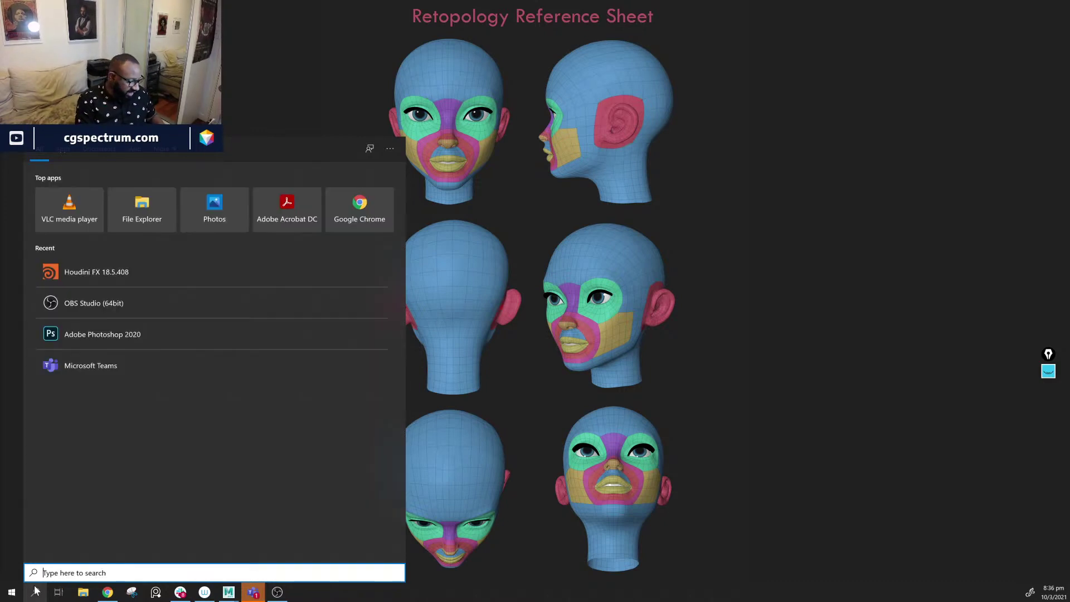
pyautogui.write('ho')
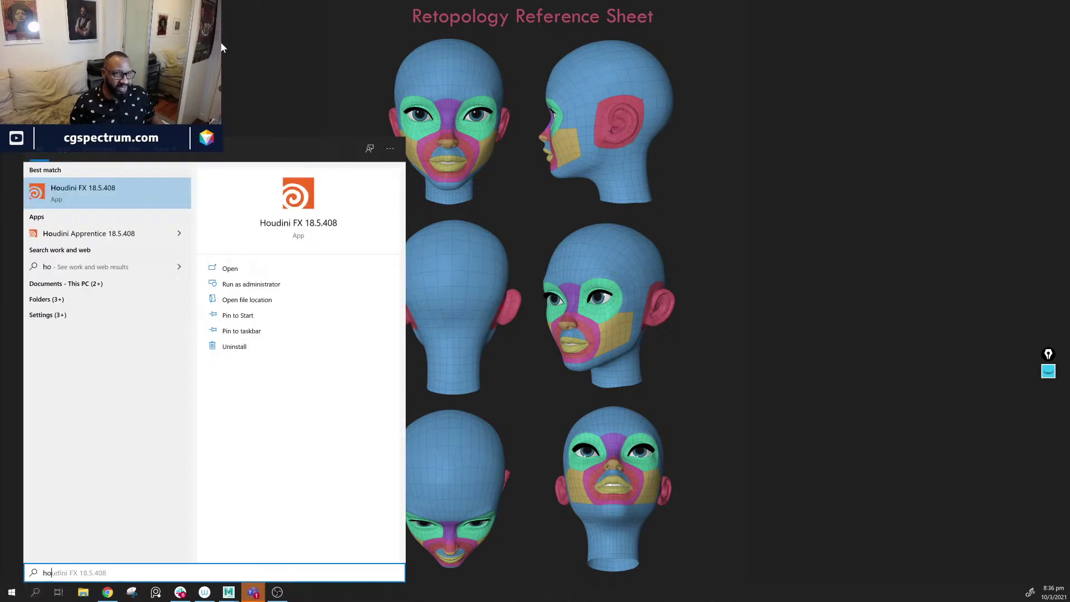
pyautogui.click(114, 191)
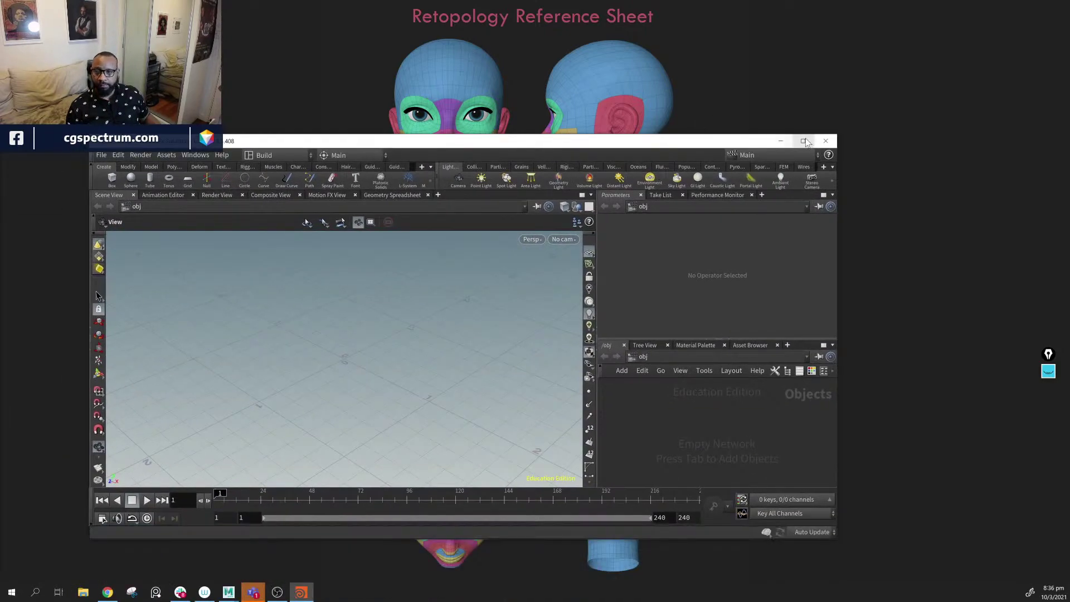
pyautogui.click(804, 145)
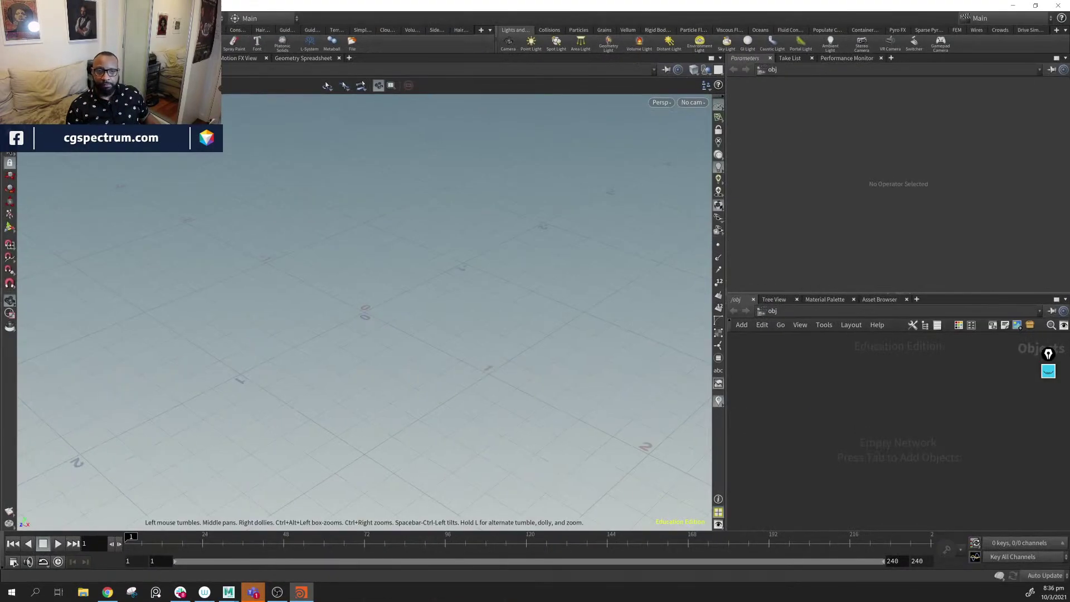
# - Reopen the recent scene file runisHDA_v01.hipnc
pyautogui.click(11, 18)
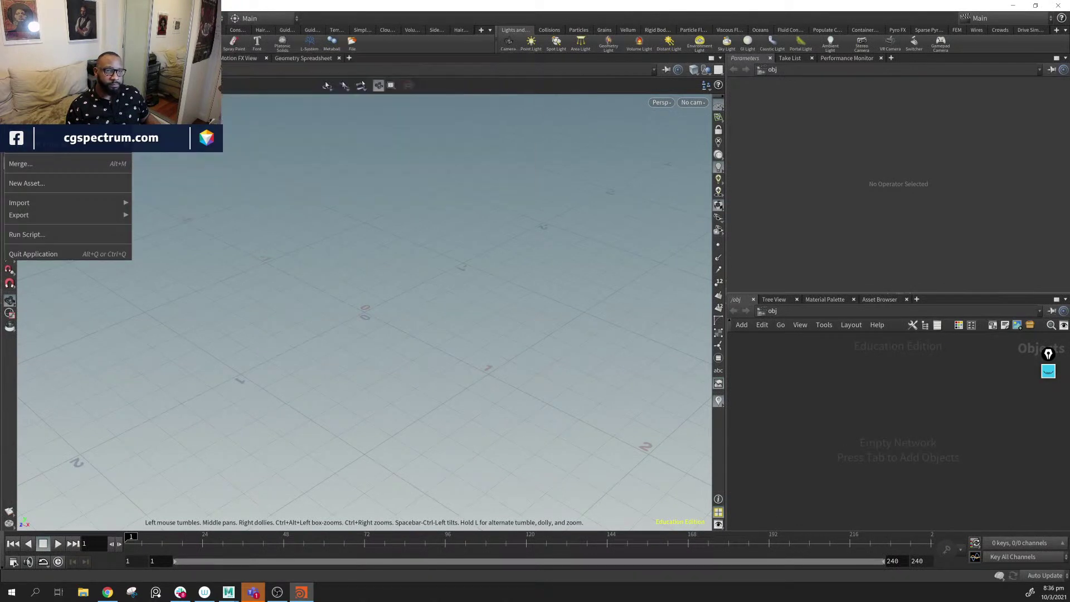
pyautogui.moveTo(79, 152)
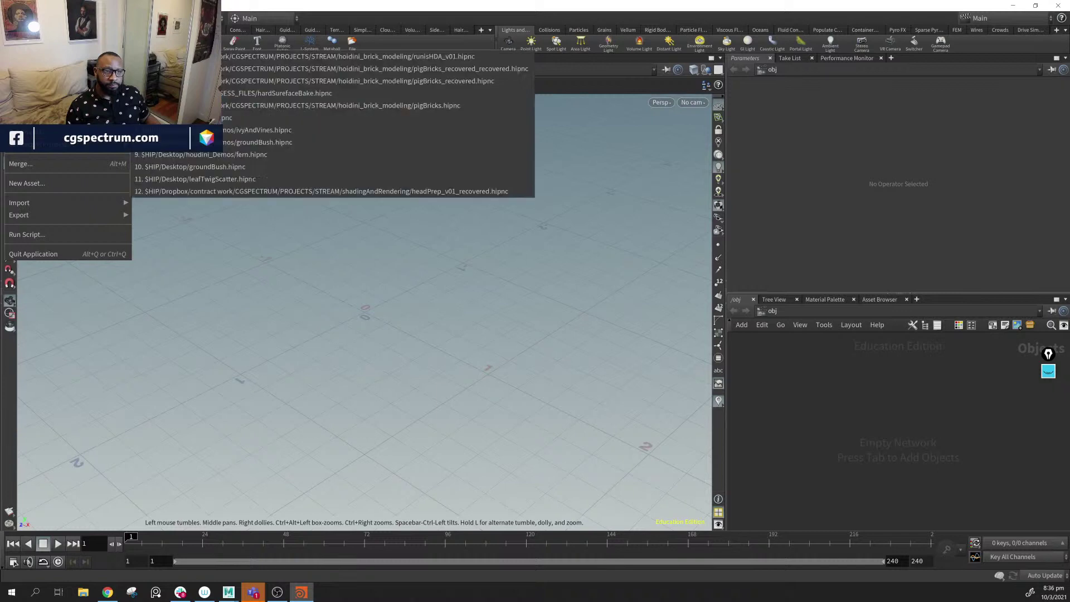
pyautogui.click(261, 57)
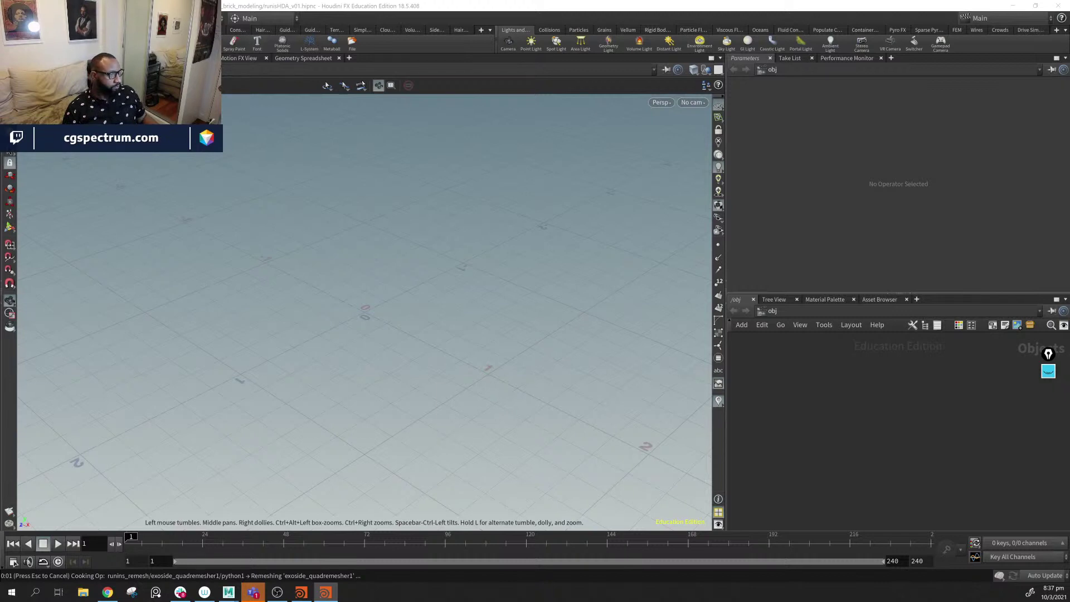
pyautogui.moveTo(322, 218); pyautogui.dragTo(561, 122)
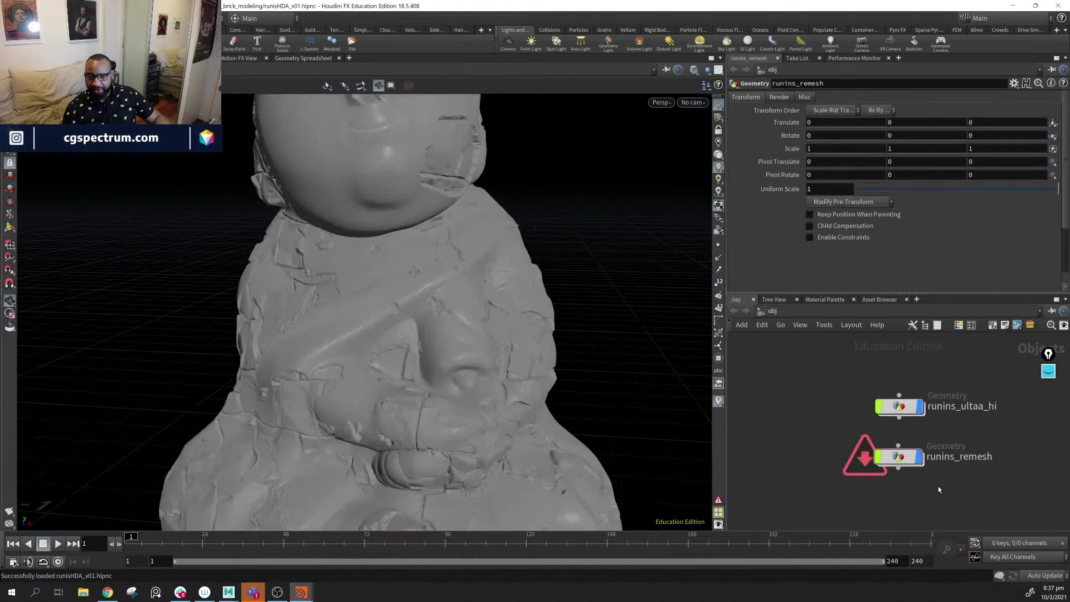
# - Rename the high-resolution statue's geometry object to runins_ulta_hi
pyautogui.moveTo(934, 498); pyautogui.dragTo(851, 482, button='middle')
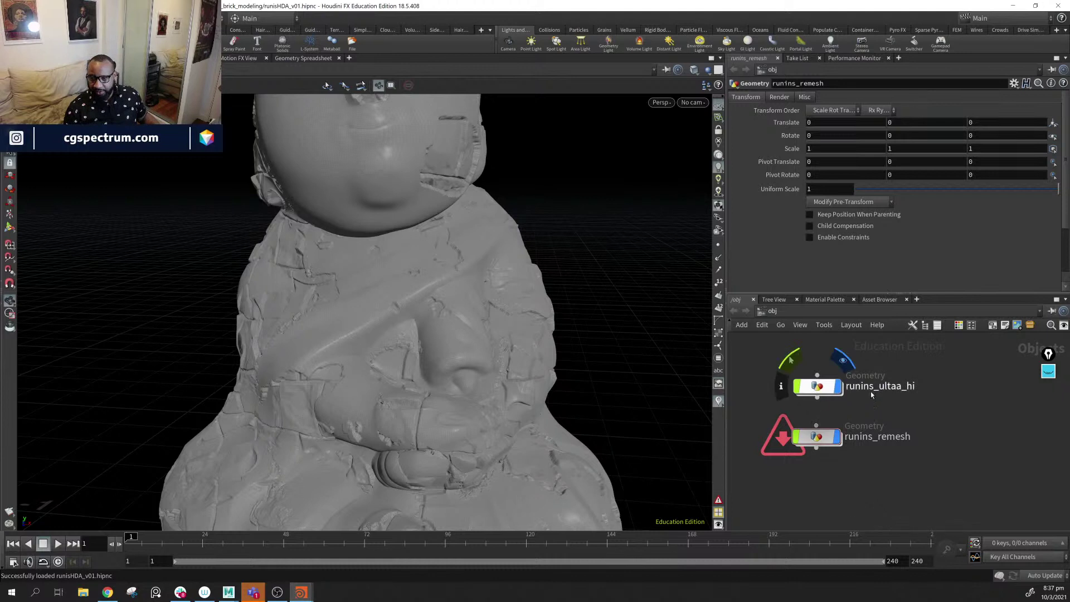
pyautogui.doubleClick(916, 389)
pyautogui.click(898, 387)
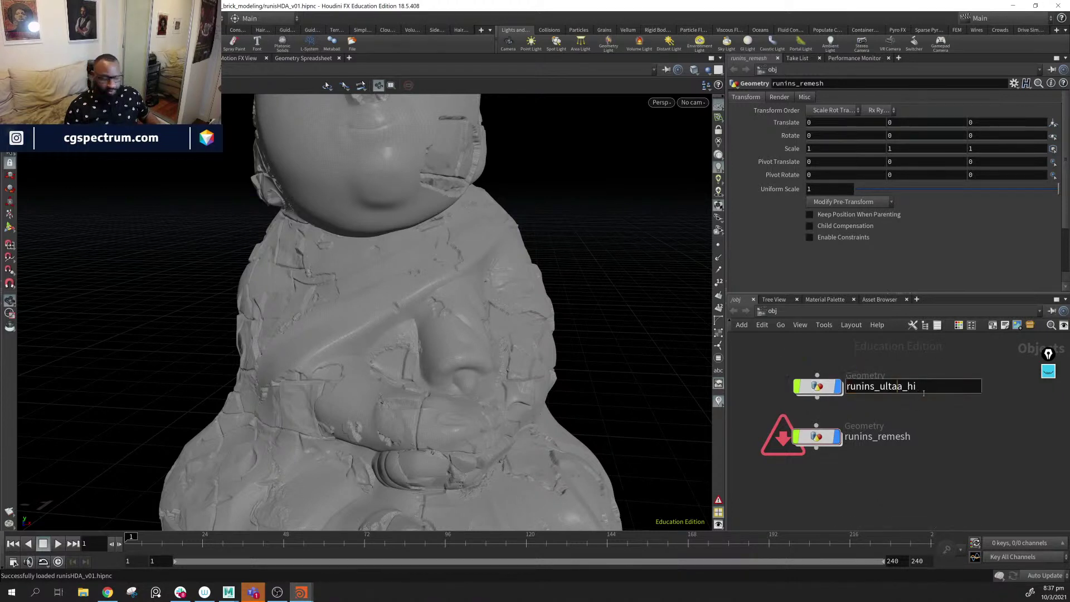
pyautogui.press('BackSpace')
pyautogui.press('Return')
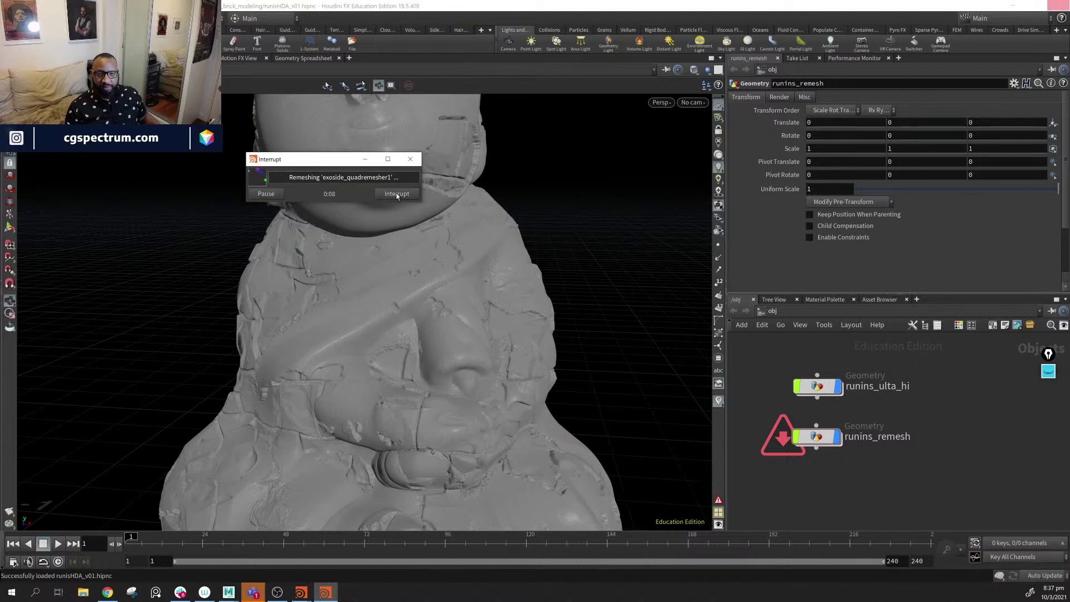
# - Interrupt the running quad remesh calculation and enter the runins_remesh network
pyautogui.click(397, 195)
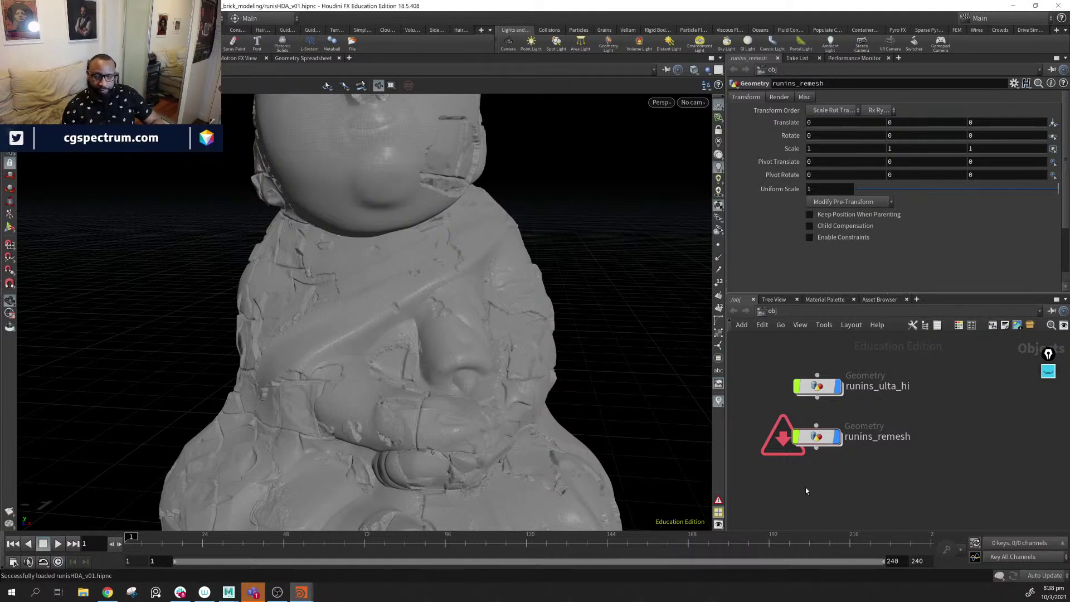
pyautogui.press('i')
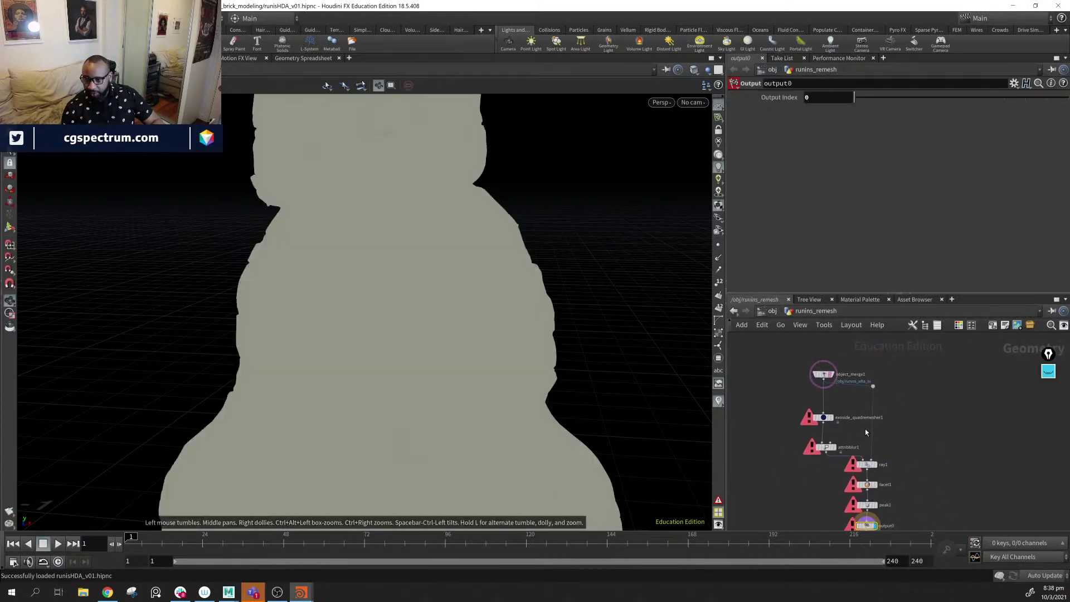
# - Recook the interrupted remesh chain by displaying the quad remesher, attribblur1, ray1, facet1 and peak1 results in turn
pyautogui.scroll(5, 865, 429)
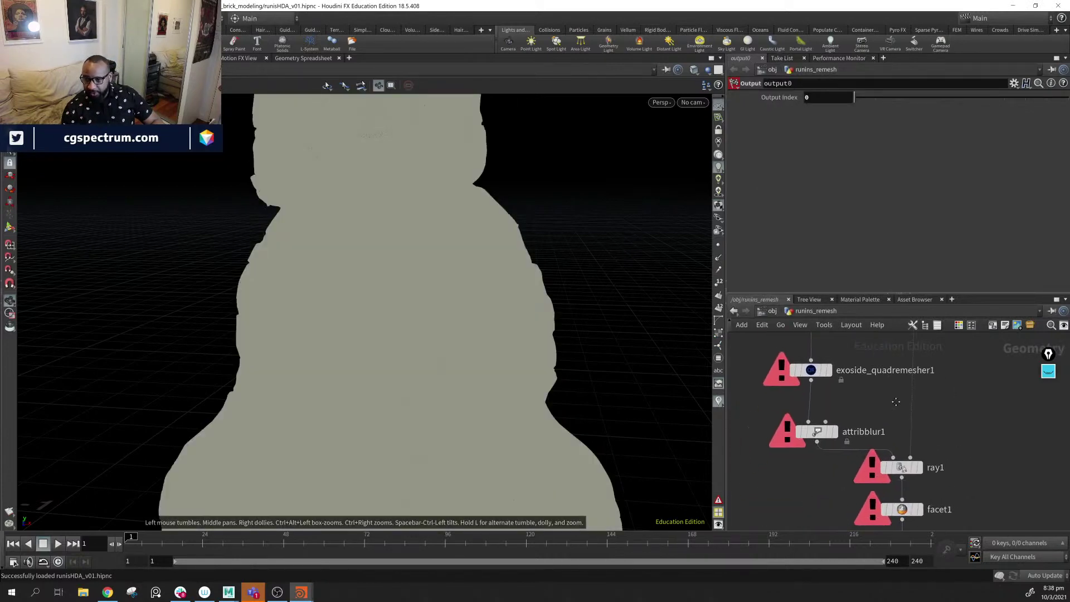
pyautogui.moveTo(896, 401); pyautogui.dragTo(929, 420, button='middle')
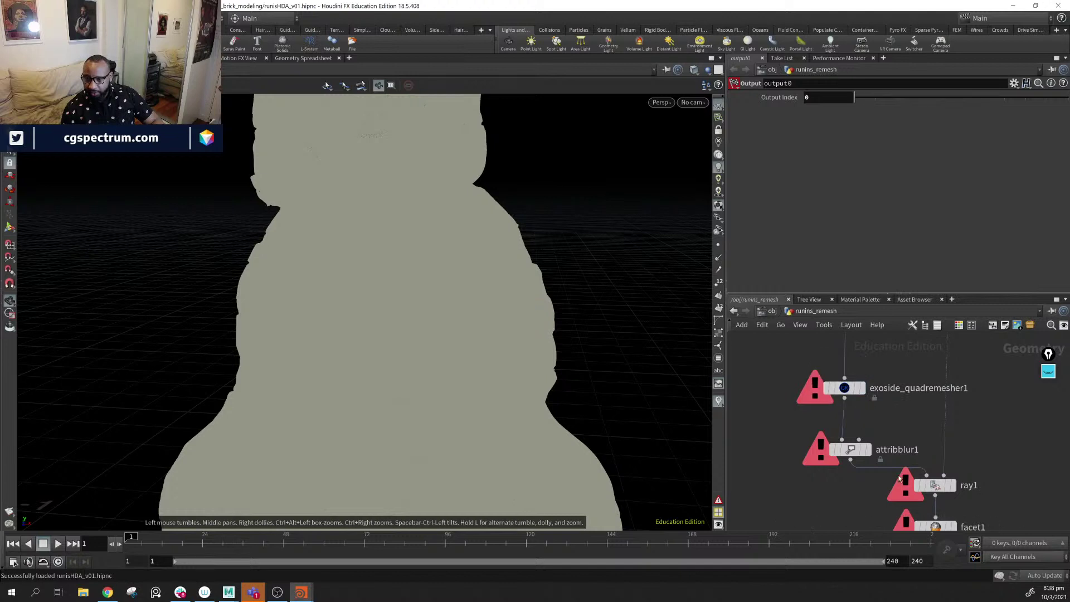
pyautogui.press('f')
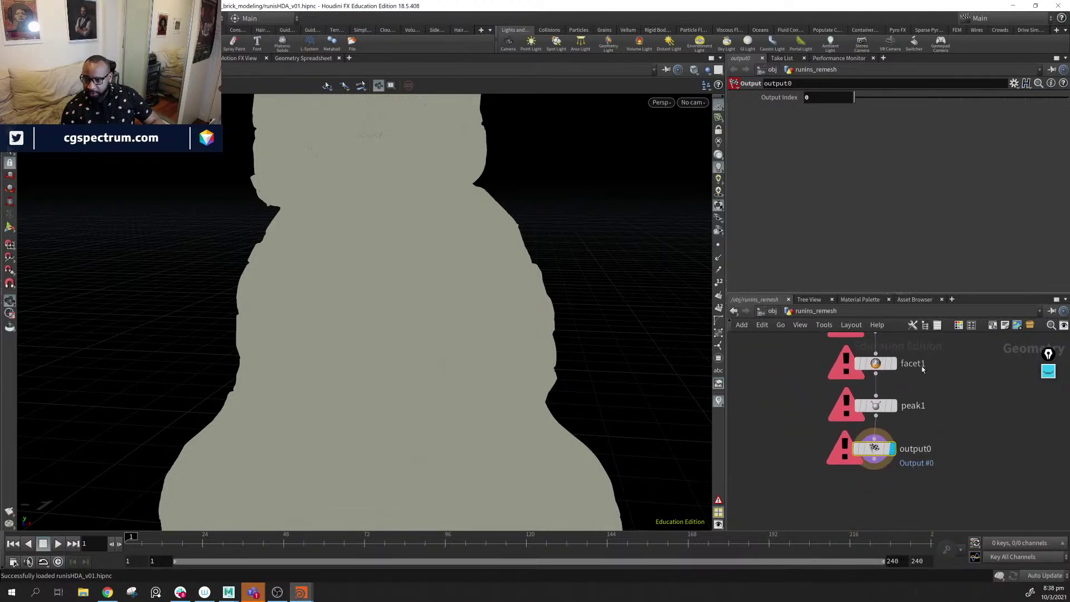
pyautogui.moveTo(922, 369); pyautogui.dragTo(959, 531, button='middle')
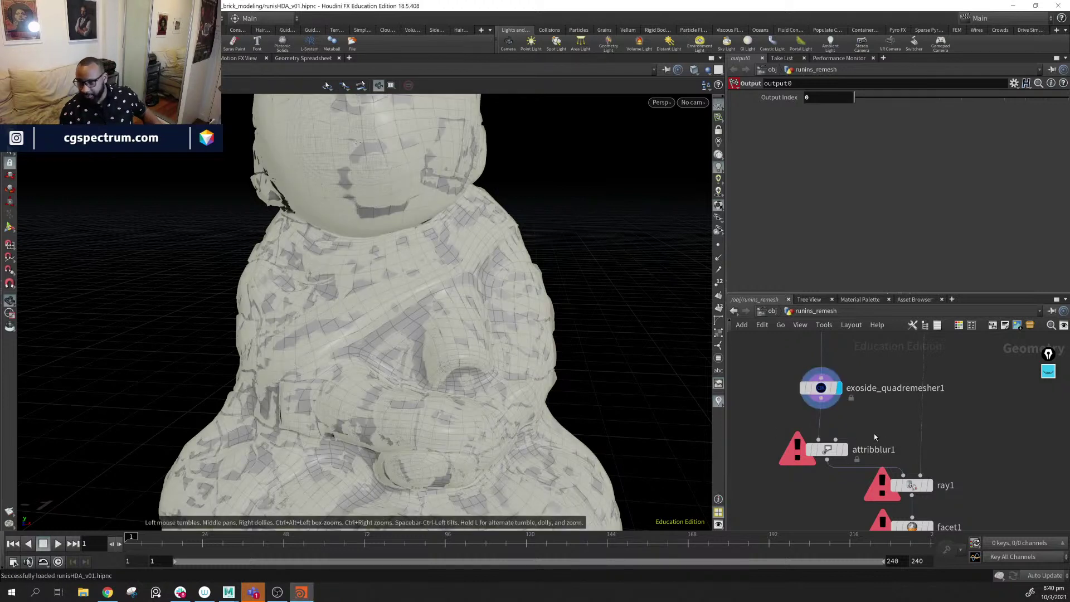
pyautogui.moveTo(875, 436); pyautogui.dragTo(876, 398, button='middle')
pyautogui.click(848, 416)
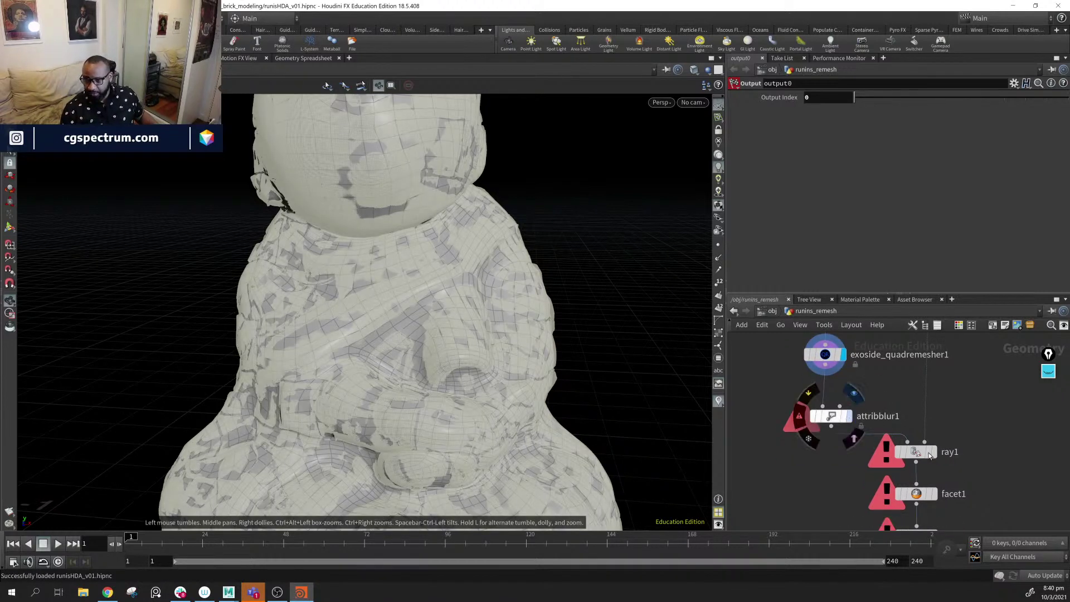
pyautogui.moveTo(948, 466); pyautogui.dragTo(921, 409, button='middle')
pyautogui.click(905, 395)
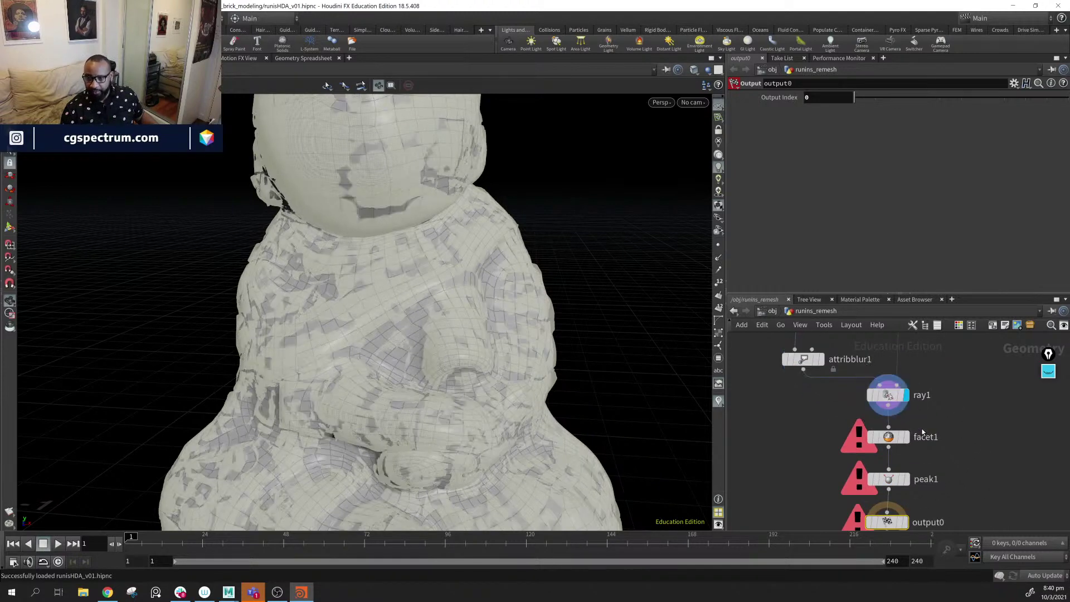
pyautogui.click(905, 436)
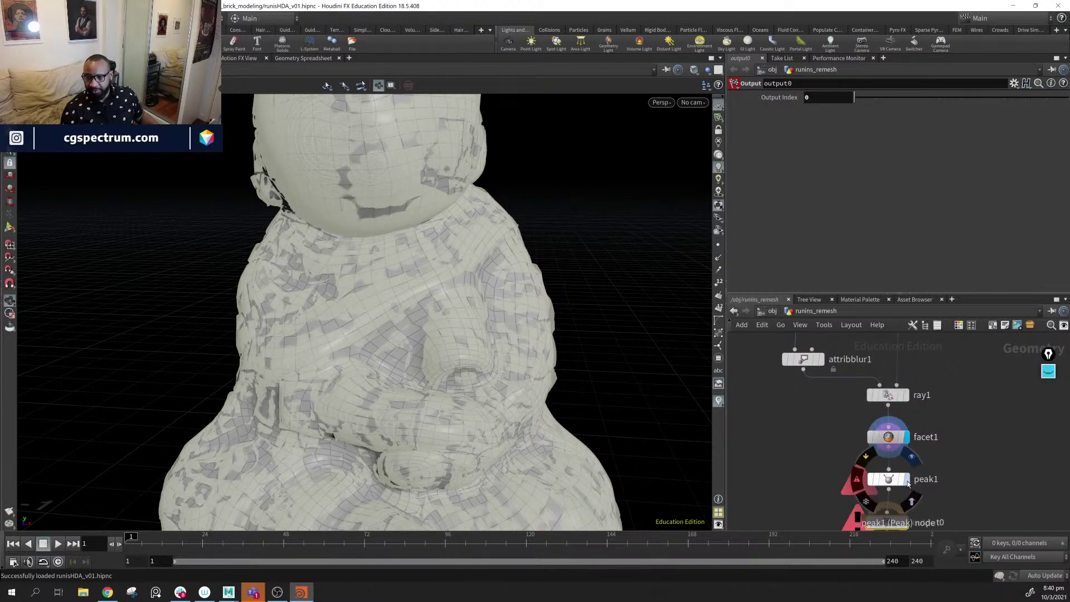
pyautogui.click(907, 479)
# - Make room above output0 and add a File Cache node fed by peak1
pyautogui.moveTo(962, 501); pyautogui.dragTo(963, 413, button='middle')
pyautogui.moveTo(887, 437); pyautogui.dragTo(886, 491)
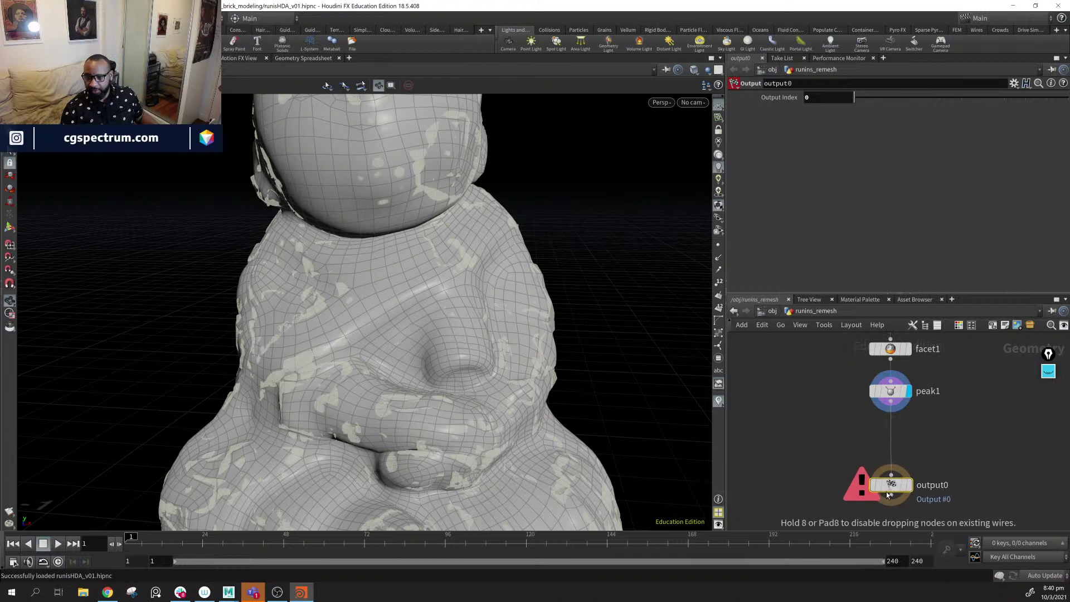
pyautogui.press('Tab')
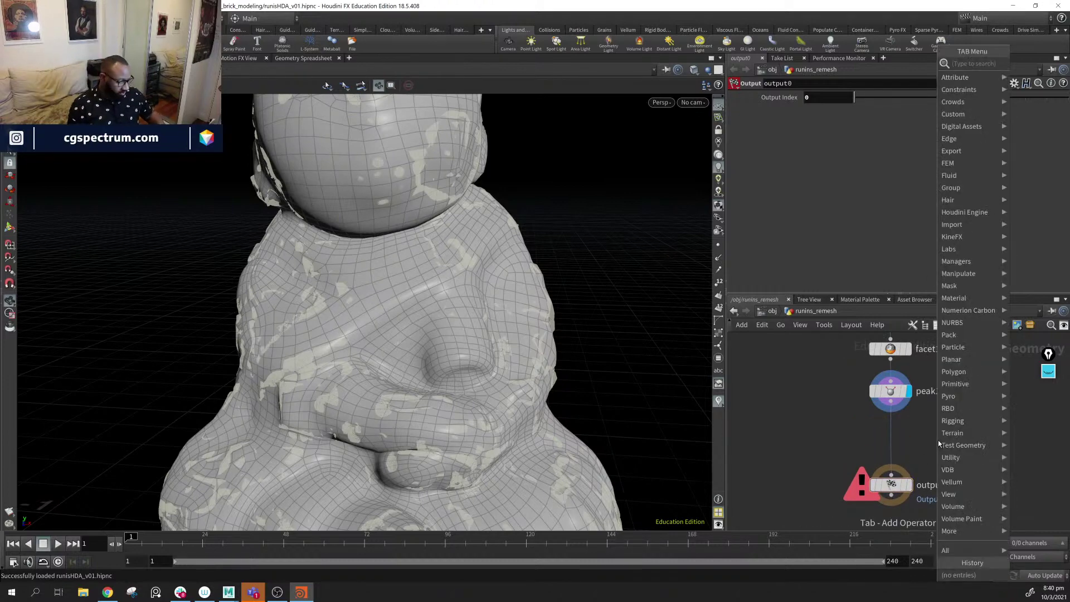
pyautogui.write('fil')
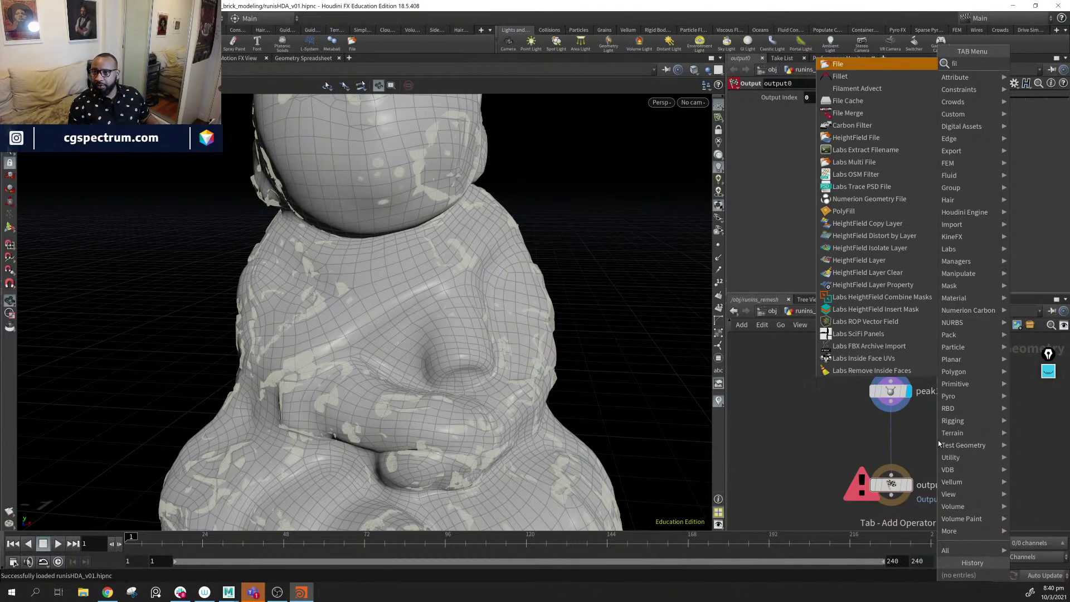
pyautogui.press('Down')
pyautogui.press('Down')
pyautogui.press('Down')
pyautogui.press('Return')
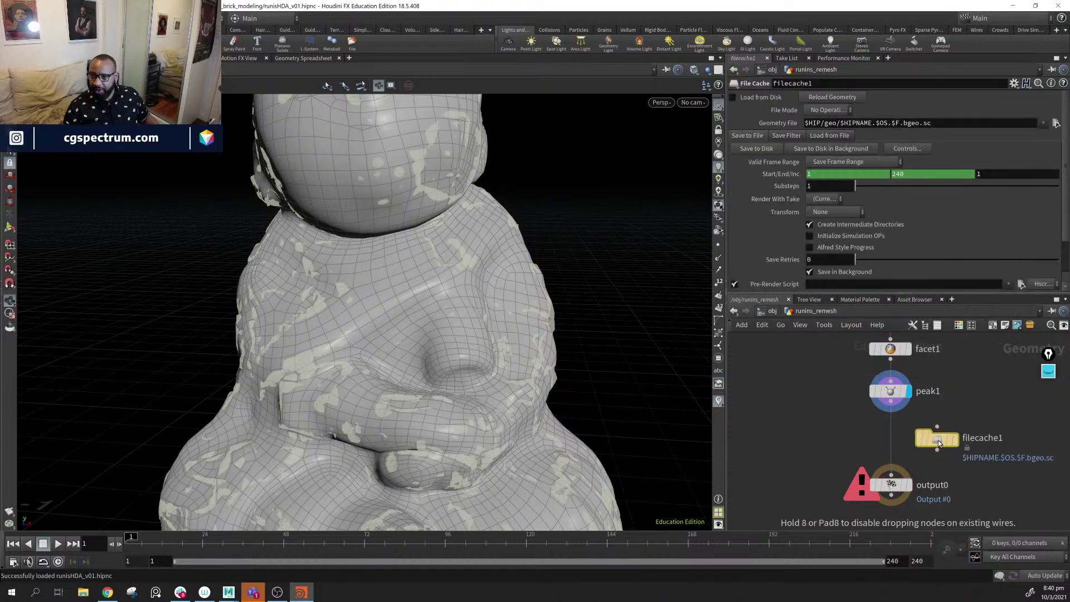
pyautogui.click(937, 441)
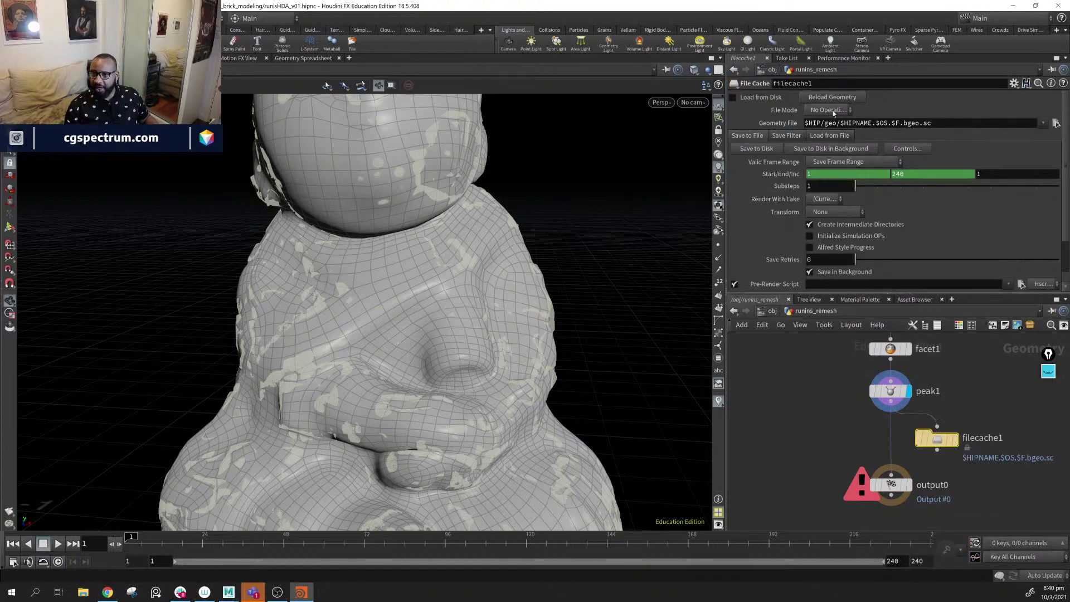
# - Set the file cache to load runins.lo.bgeo.sc from disk, and insert it between peak1 and output0 with the output displayed
pyautogui.click(1056, 123)
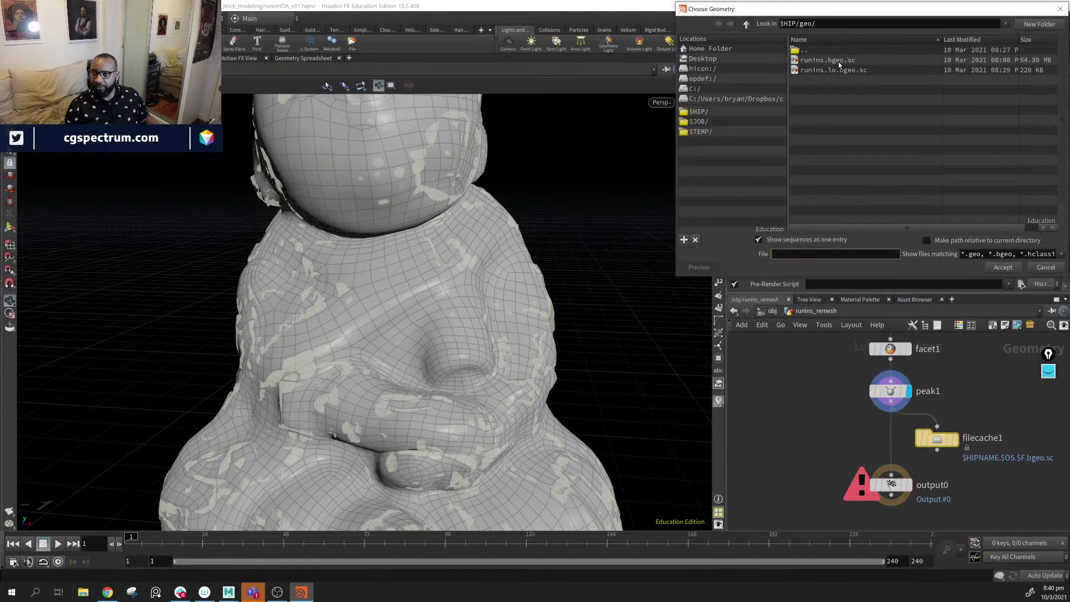
pyautogui.click(841, 72)
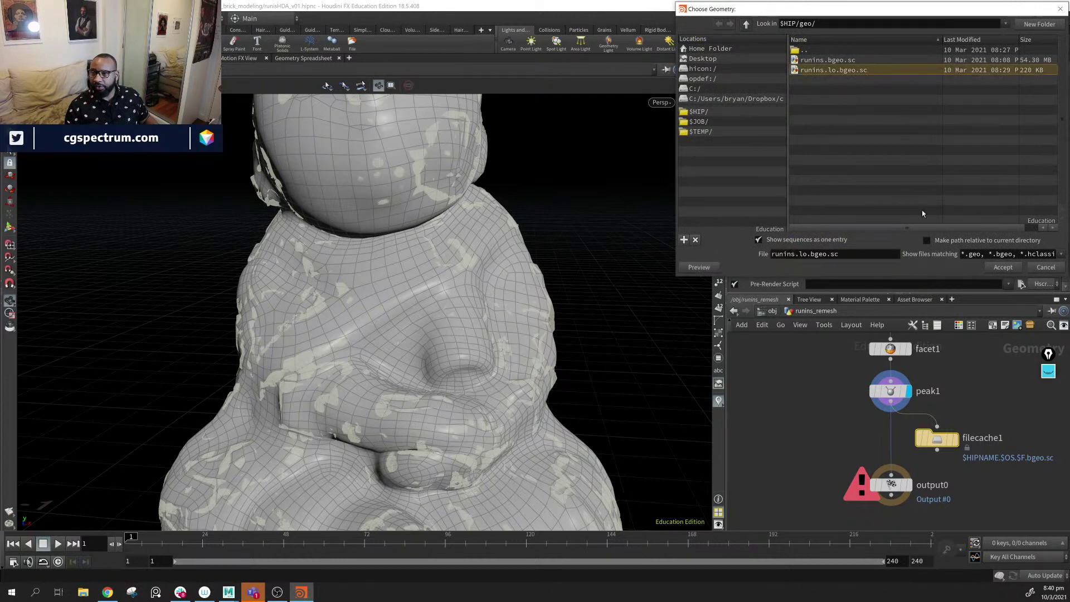
pyautogui.click(1003, 267)
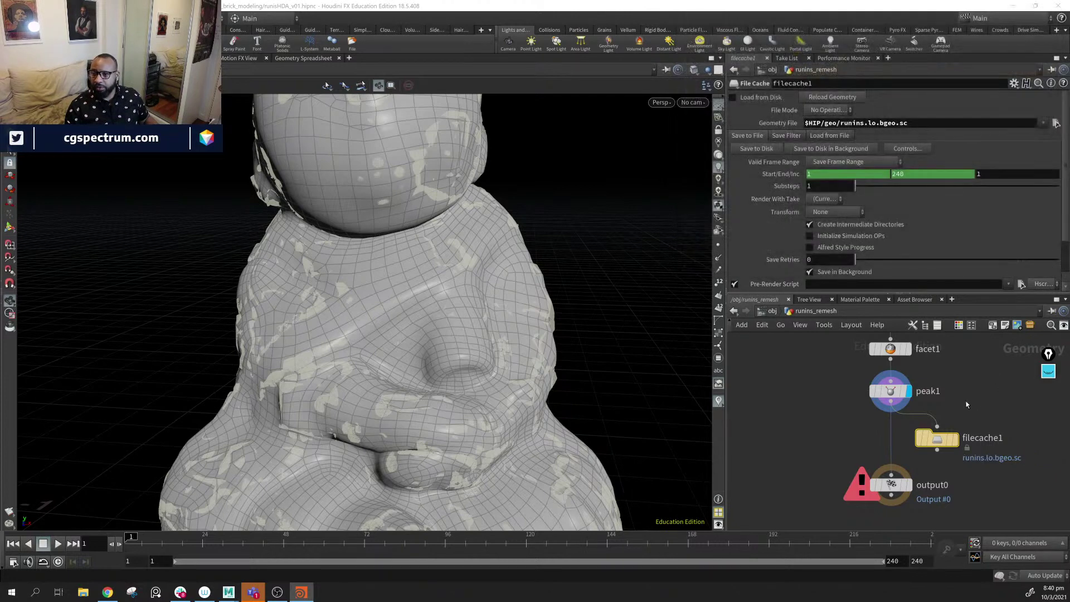
pyautogui.click(733, 97)
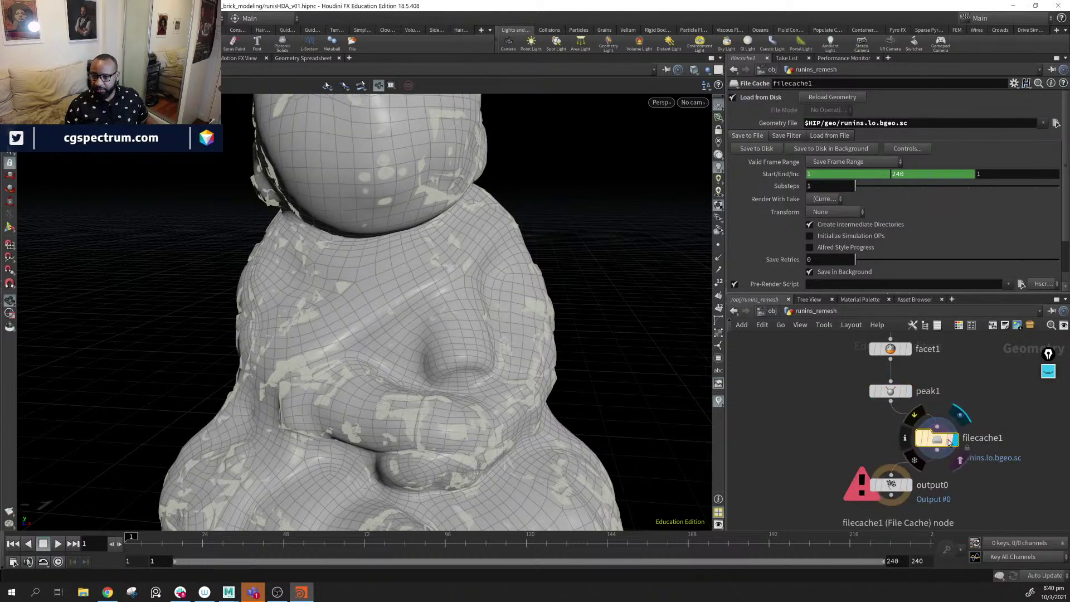
pyautogui.moveTo(948, 444); pyautogui.dragTo(904, 438)
pyautogui.click(908, 485)
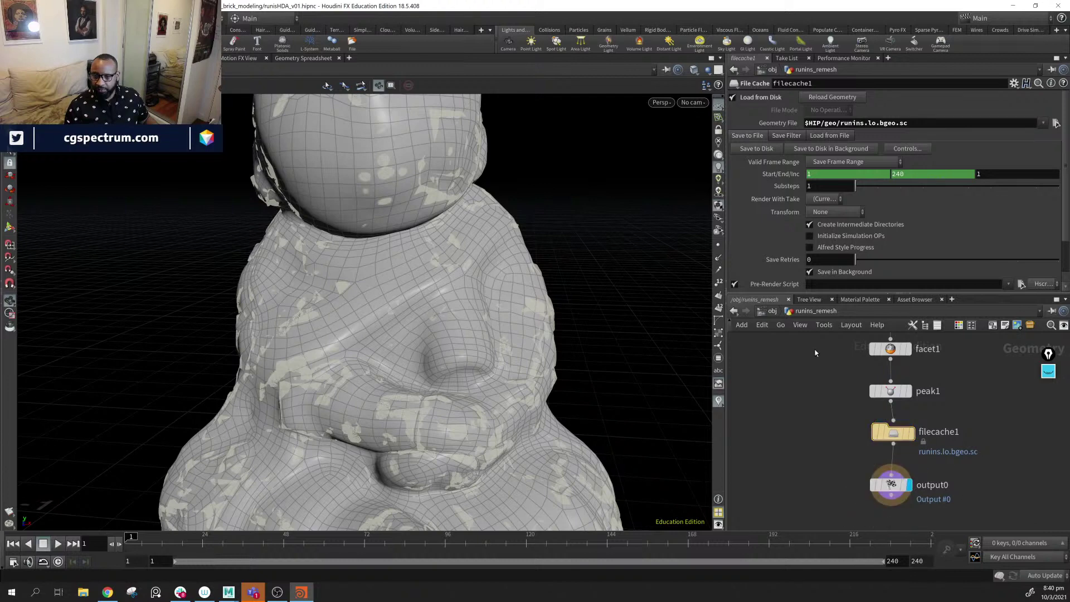
# - Return to the object level, move runins_remesh slightly closer to the high-resolution object, and save the scene
pyautogui.click(766, 312)
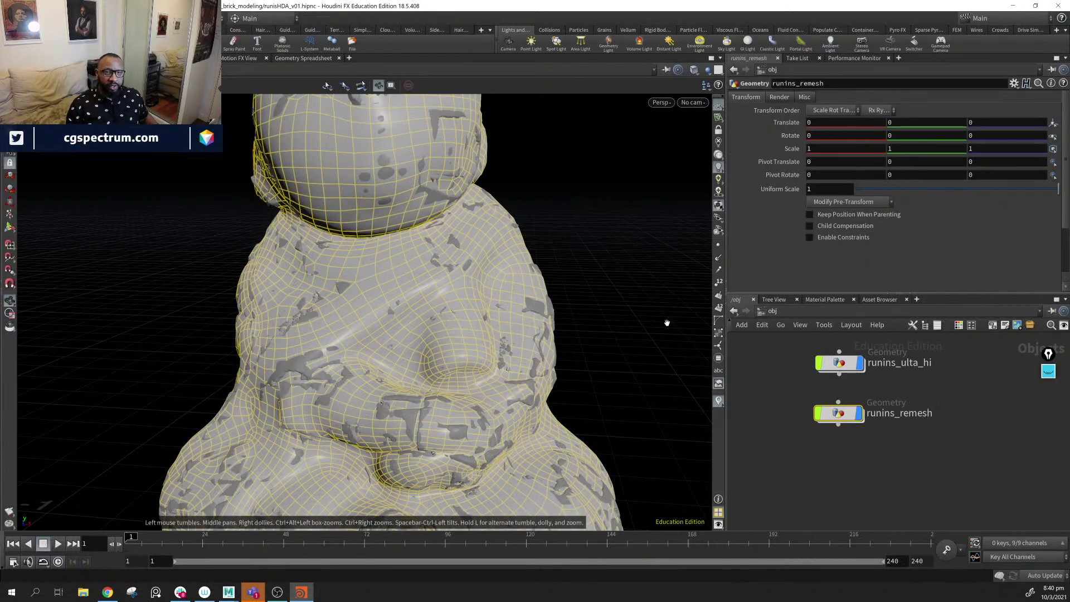
pyautogui.moveTo(666, 323); pyautogui.dragTo(625, 357, button='middle')
pyautogui.click(897, 466)
pyautogui.moveTo(839, 413); pyautogui.dragTo(839, 407)
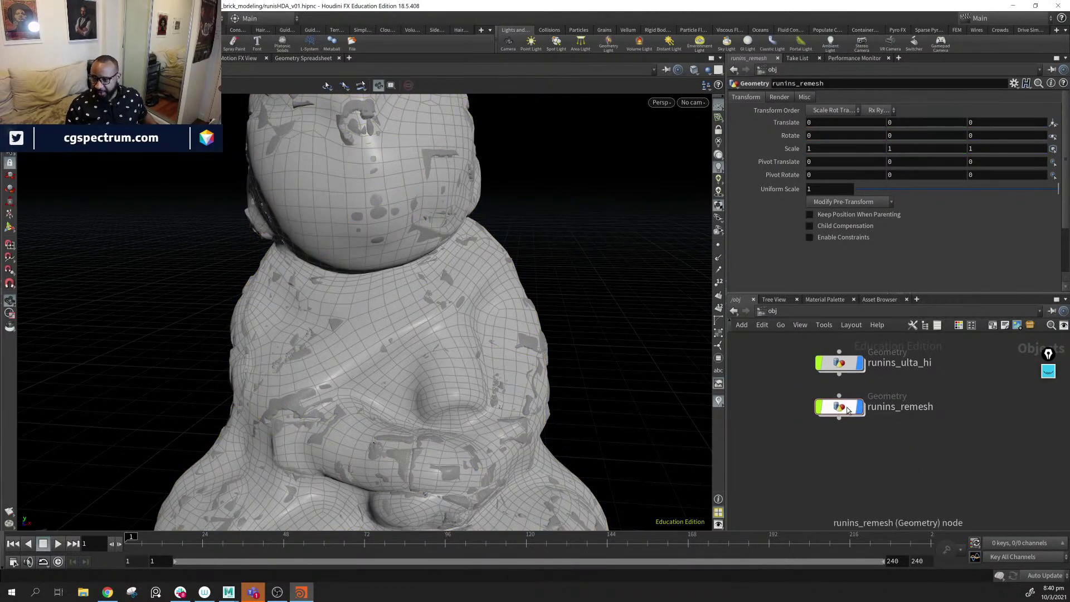
pyautogui.hotkey('ctrl', 's')
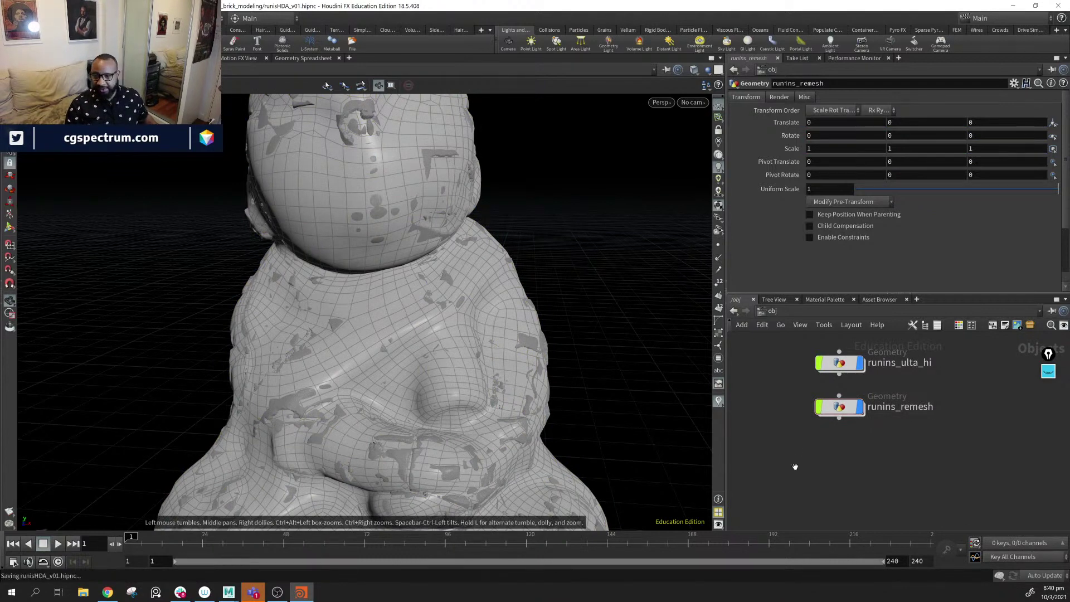
# - Inside runins_remesh, add a Labs Auto UV node fed by filecache1 and display its result
pyautogui.doubleClick(845, 408)
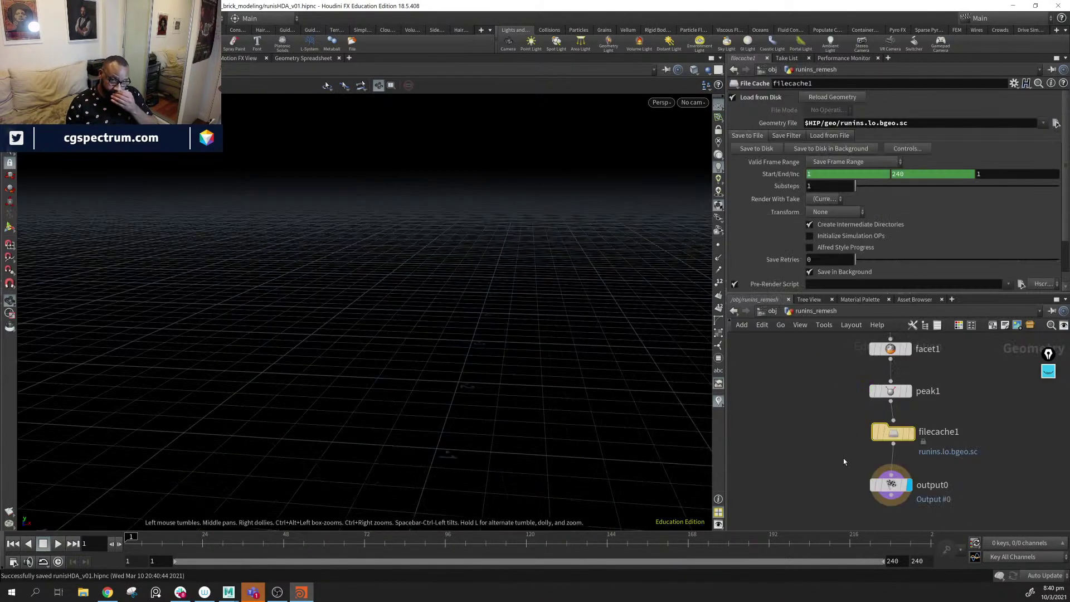
pyautogui.moveTo(952, 462); pyautogui.dragTo(895, 394, button='middle')
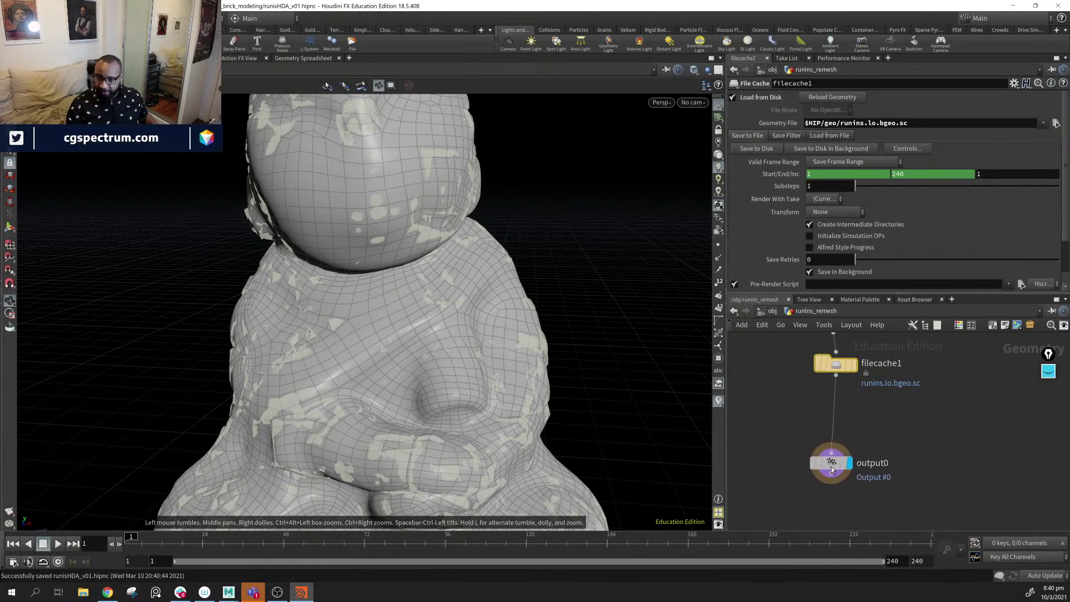
pyautogui.moveTo(857, 370)
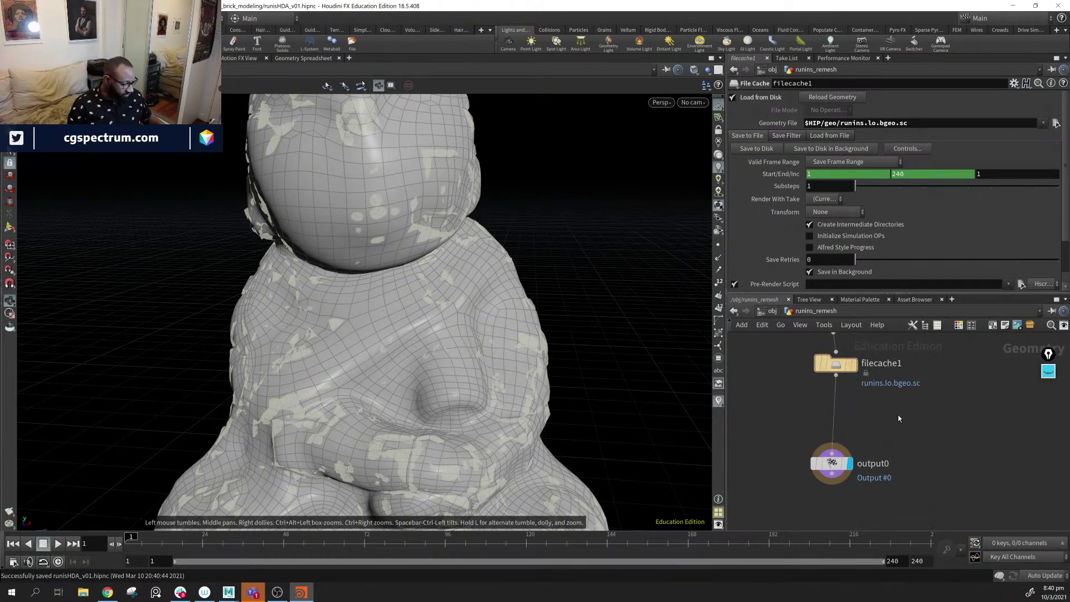
pyautogui.press('Tab')
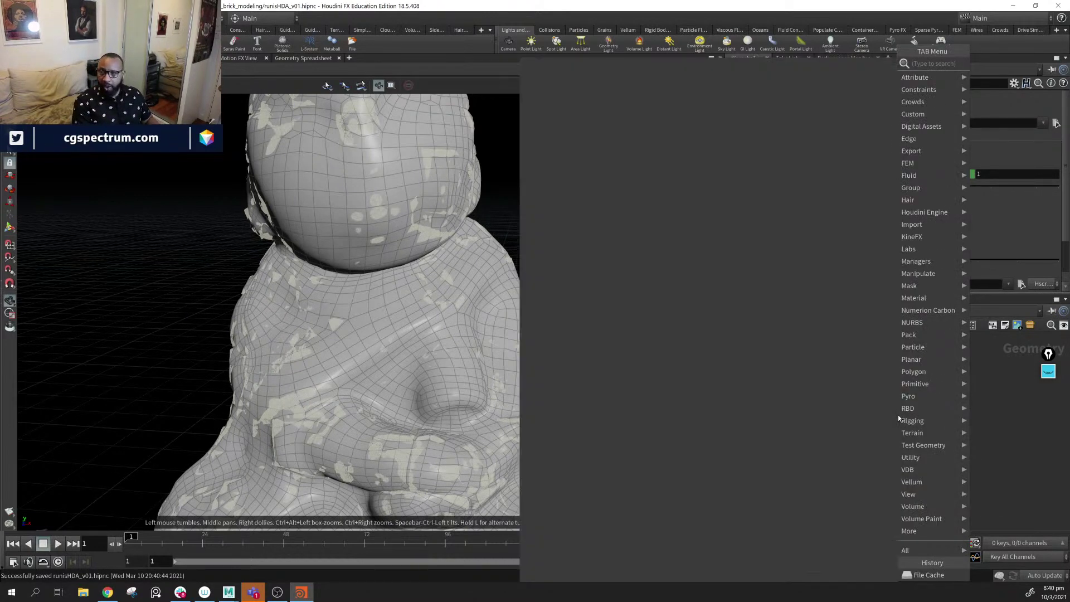
pyautogui.write('au')
pyautogui.press('Return')
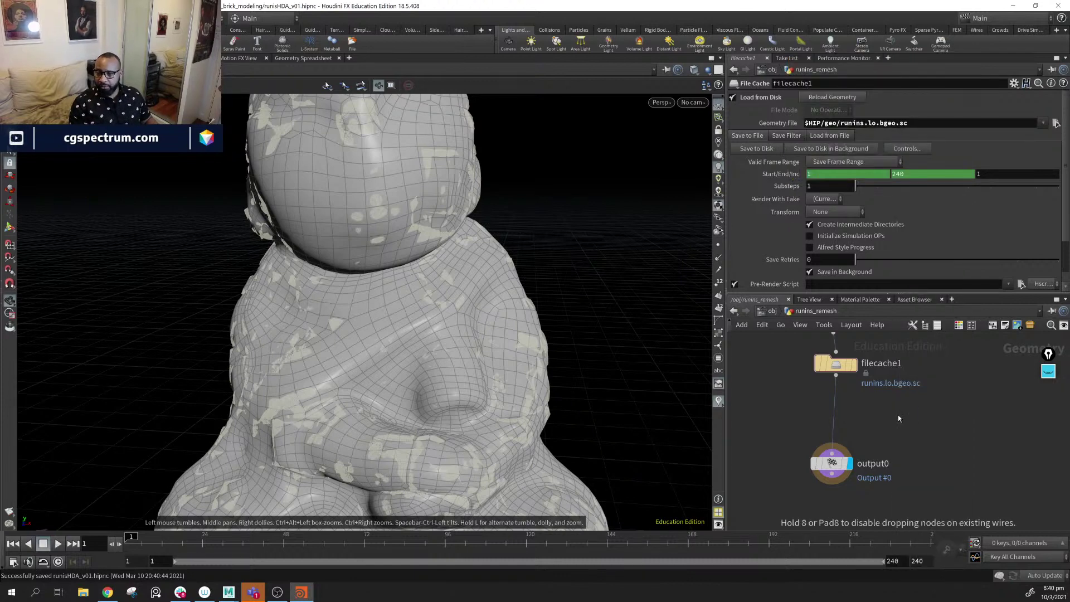
pyautogui.click(898, 415)
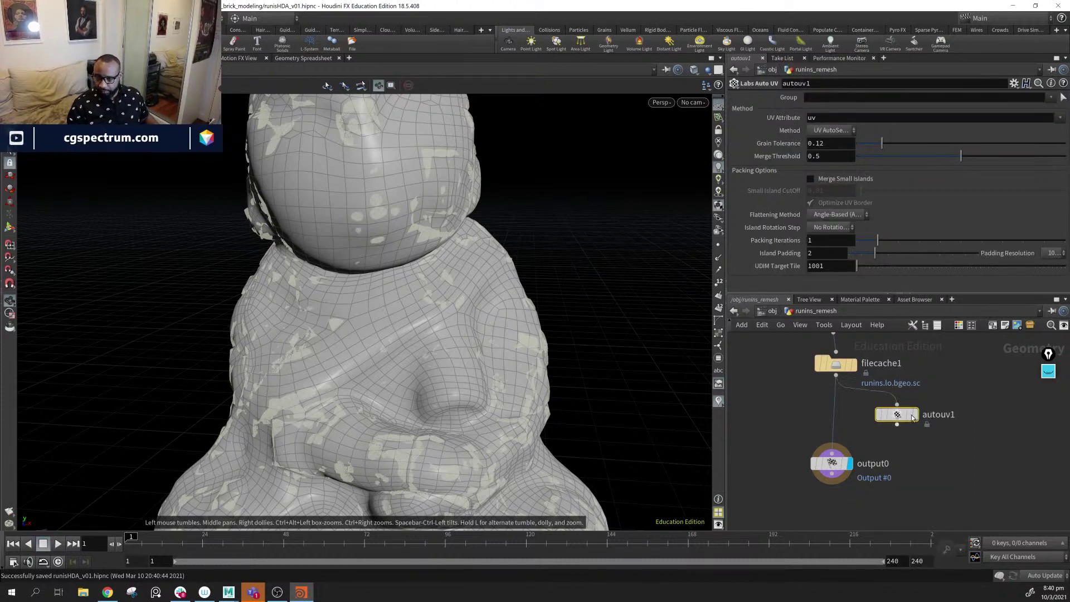
pyautogui.moveTo(836, 377); pyautogui.dragTo(917, 419)
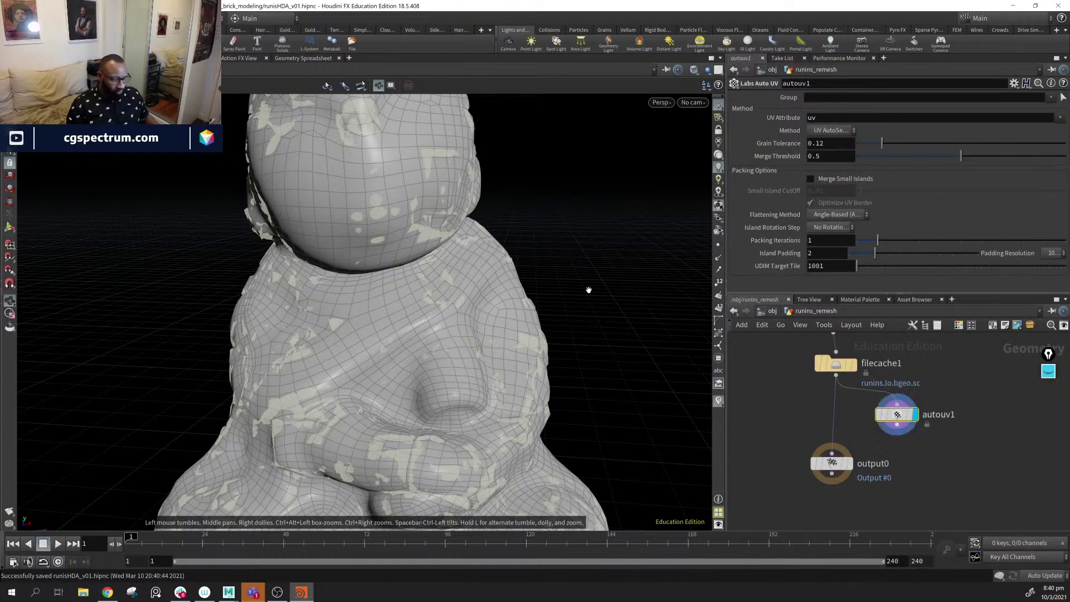
# - Inspect the automatic UV layout in the UV view, enable merging of small islands, and return to the perspective view
pyautogui.hotkey('space', '5')
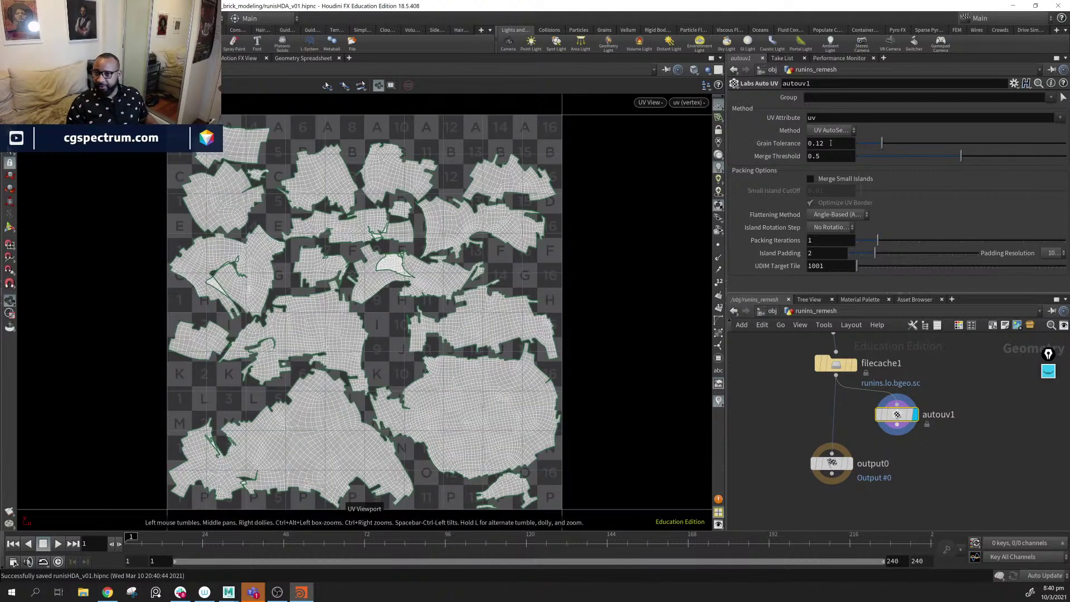
pyautogui.click(822, 183)
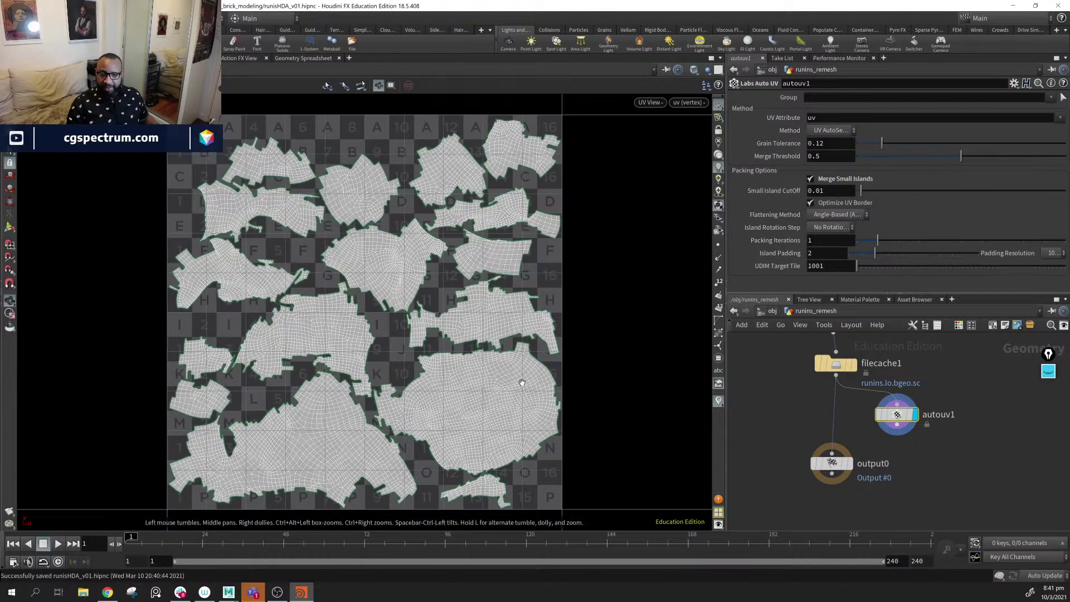
pyautogui.moveTo(468, 320); pyautogui.dragTo(447, 301, button='middle')
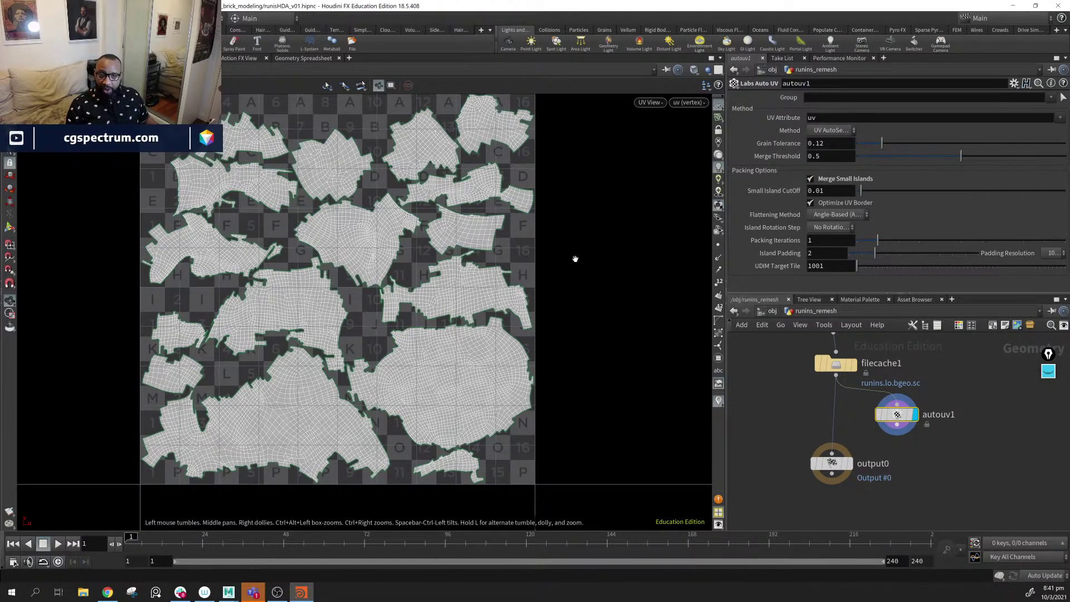
pyautogui.hotkey('space', '1')
# - Preview the UVs on the statue with a UV Quick Shade node fed by autouv1, and connect autouv1 to output0
pyautogui.moveTo(929, 475); pyautogui.dragTo(911, 433, button='middle')
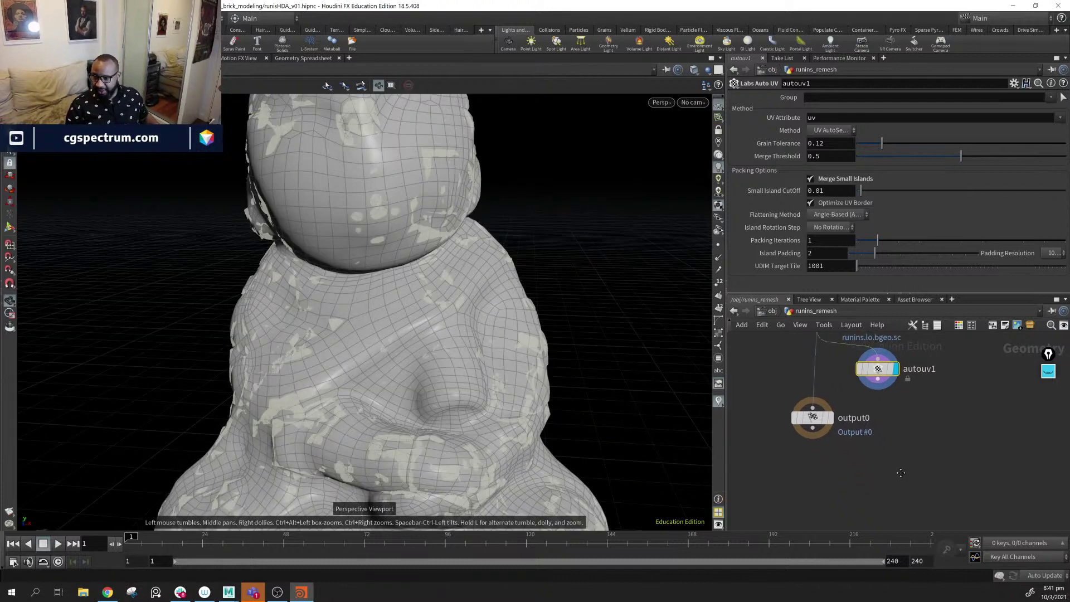
pyautogui.press('Tab')
pyautogui.write('uv')
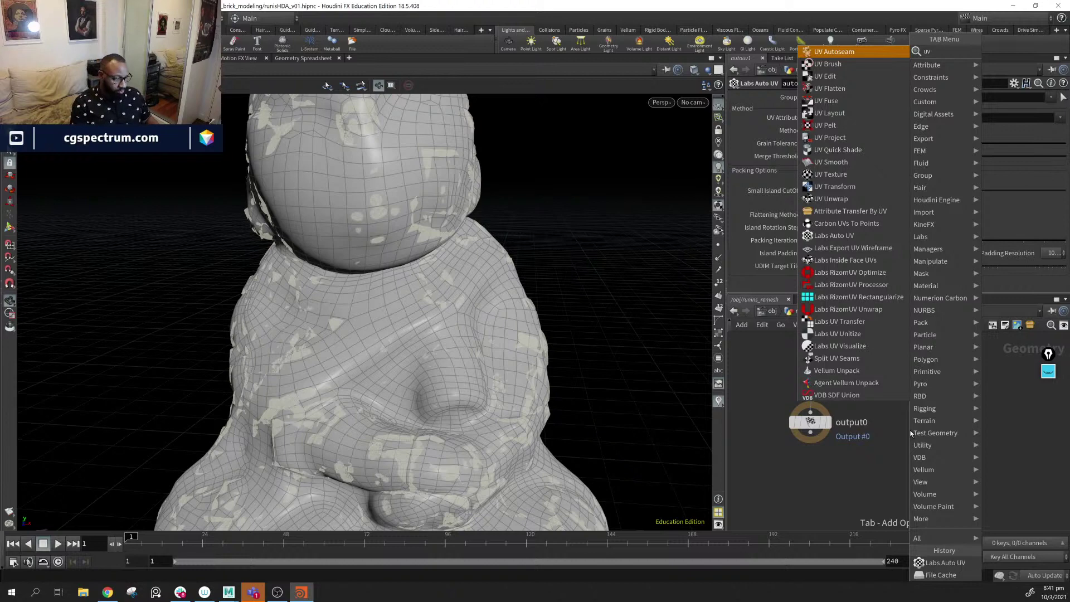
pyautogui.write('q')
pyautogui.press('Return')
pyautogui.click(910, 432)
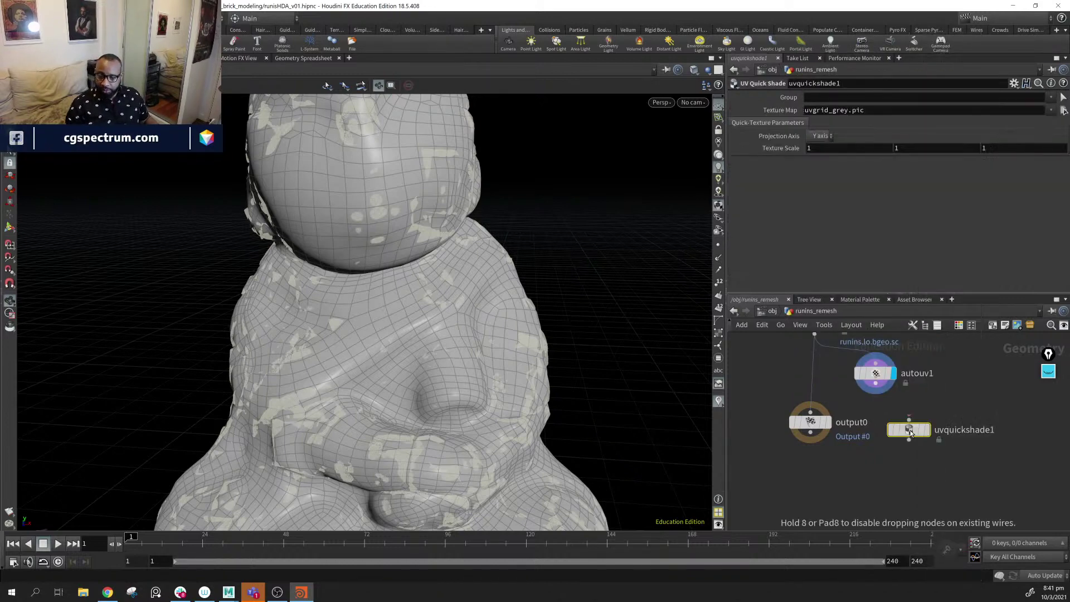
pyautogui.moveTo(930, 435)
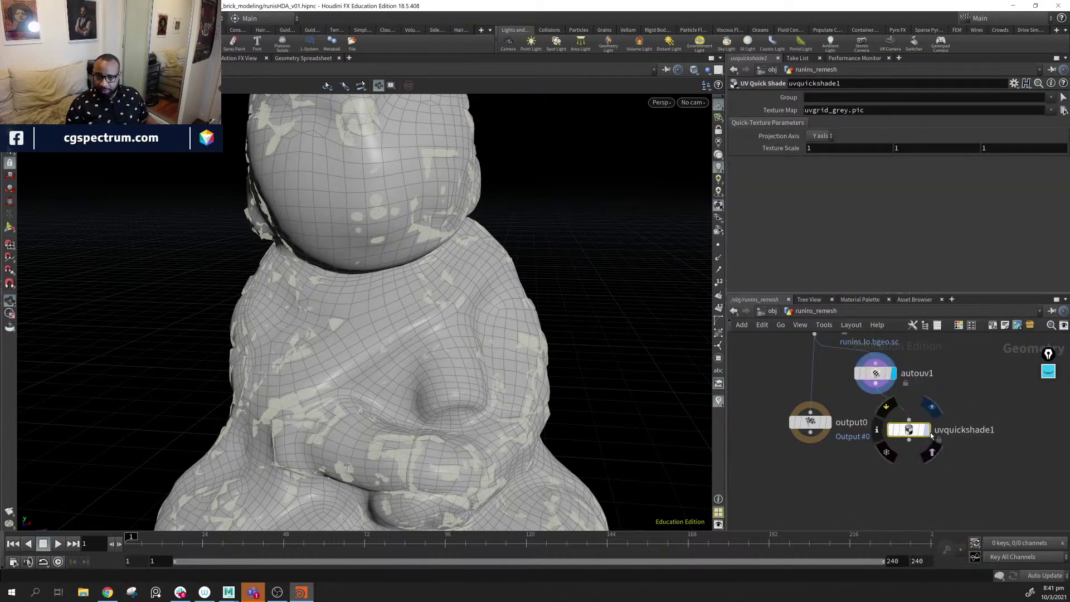
pyautogui.click(932, 407)
pyautogui.moveTo(535, 312); pyautogui.dragTo(504, 334)
pyautogui.moveTo(908, 449); pyautogui.dragTo(865, 438)
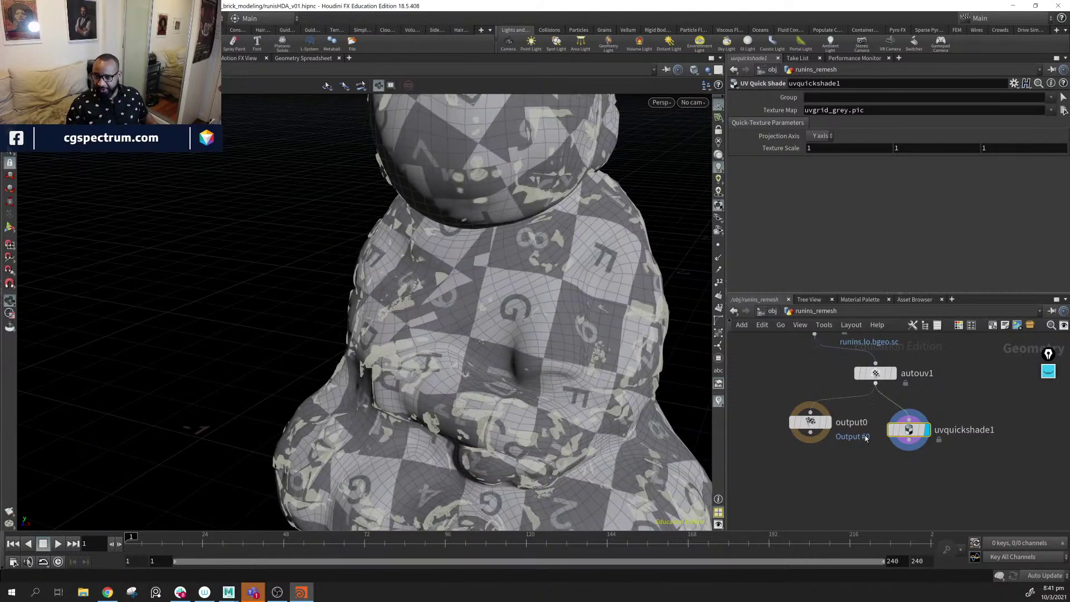
# - Delete the uvquickshade1 preview node and insert autouv1 between peak1 and filecache1
pyautogui.moveTo(866, 438); pyautogui.dragTo(832, 492, button='middle')
pyautogui.moveTo(779, 379); pyautogui.dragTo(779, 409)
pyautogui.moveTo(827, 514); pyautogui.dragTo(922, 490)
pyautogui.press('Delete')
pyautogui.moveTo(842, 429); pyautogui.dragTo(784, 371)
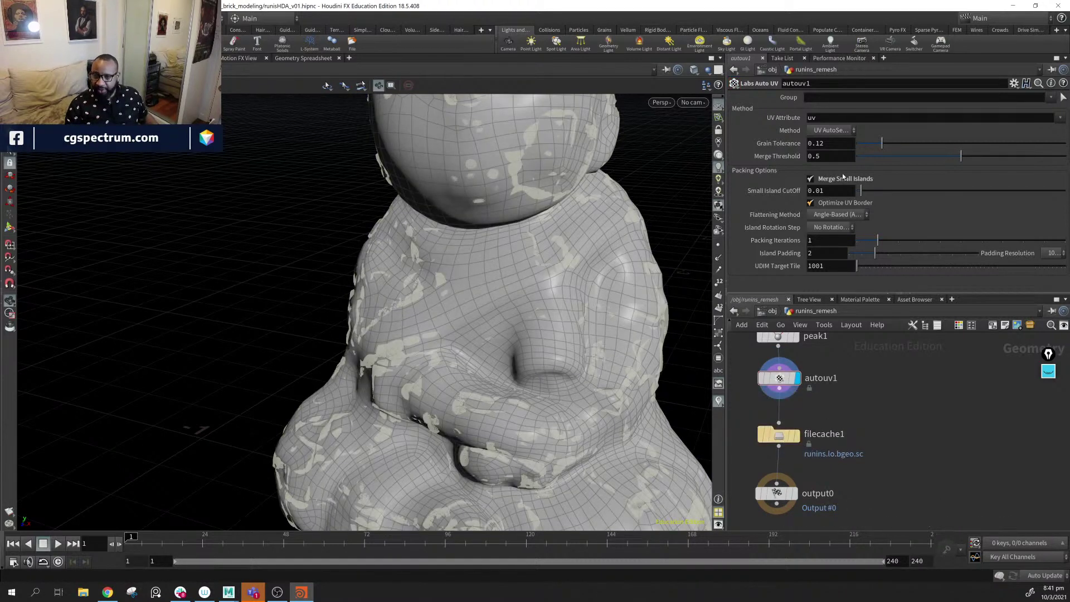
# - Save filecache1's geometry to disk again, and tidy filecache1 and output0 closer beneath autouv1
pyautogui.click(778, 435)
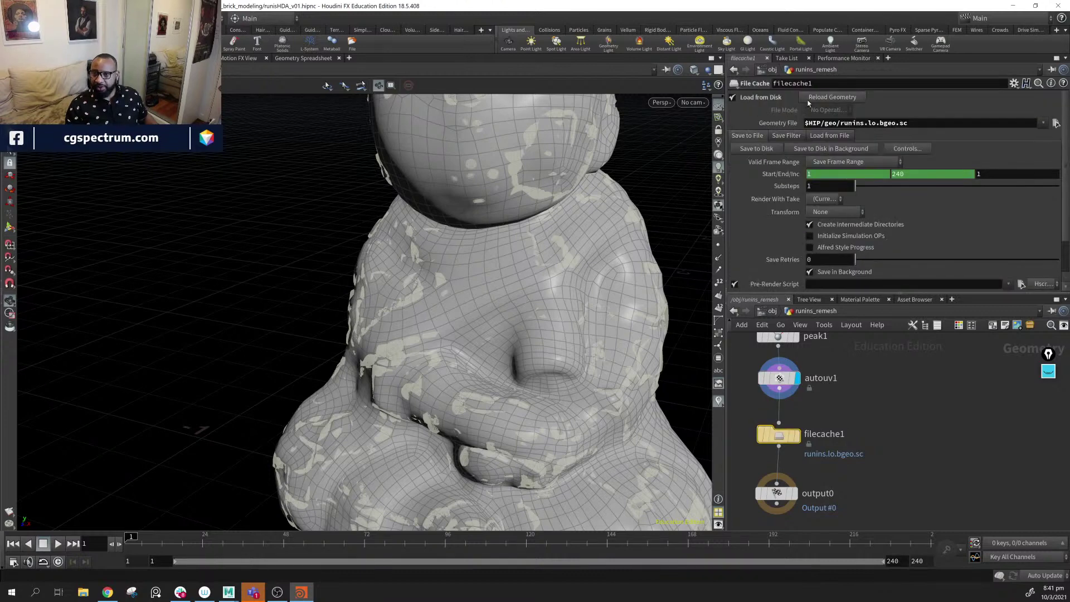
pyautogui.click(758, 150)
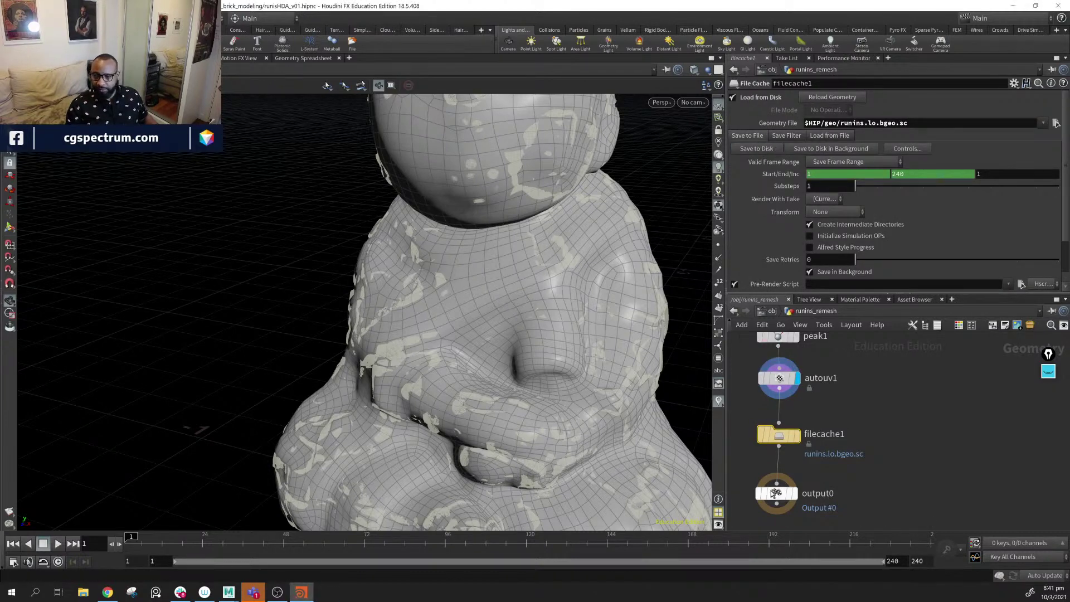
pyautogui.moveTo(778, 434); pyautogui.dragTo(780, 421)
pyautogui.moveTo(781, 495); pyautogui.dragTo(780, 462)
pyautogui.moveTo(838, 334); pyautogui.dragTo(900, 515, button='middle')
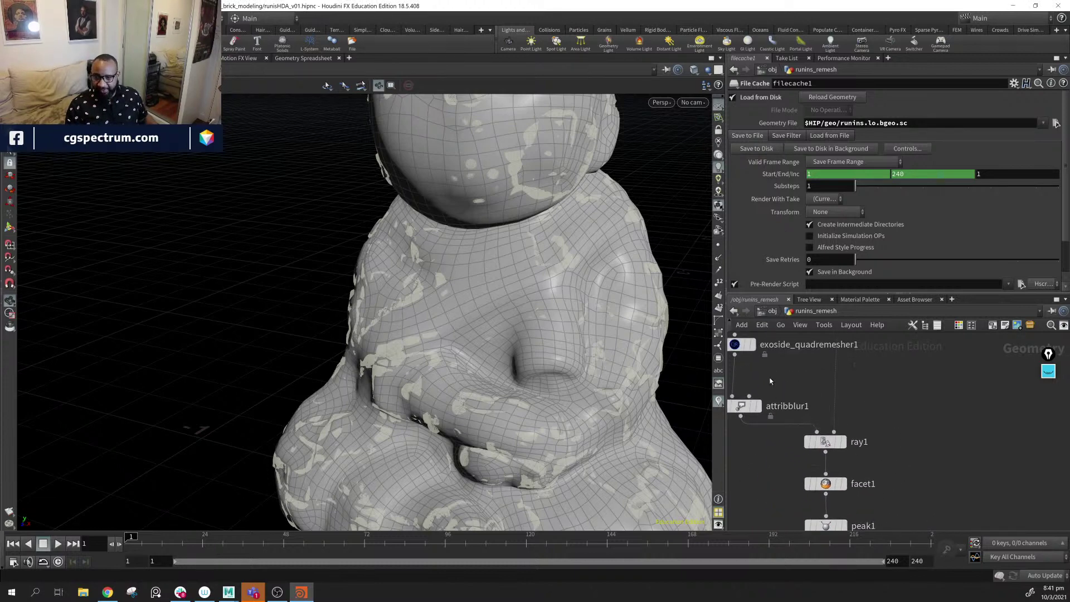
pyautogui.moveTo(872, 560); pyautogui.dragTo(855, 420, button='middle')
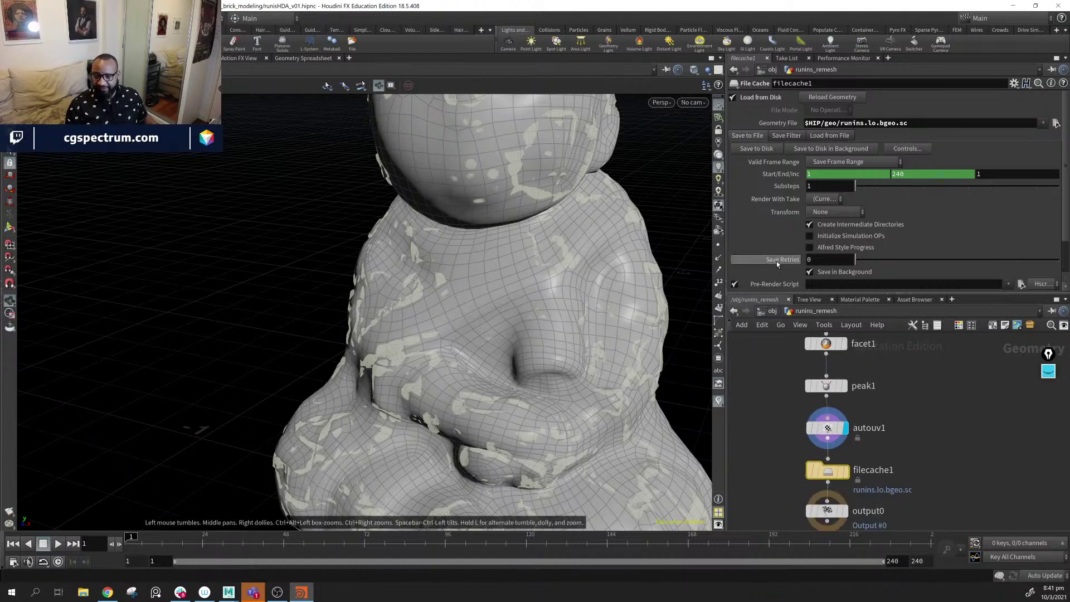
# - Return to the object level and add a new Geometry object below runins_remesh
pyautogui.click(761, 311)
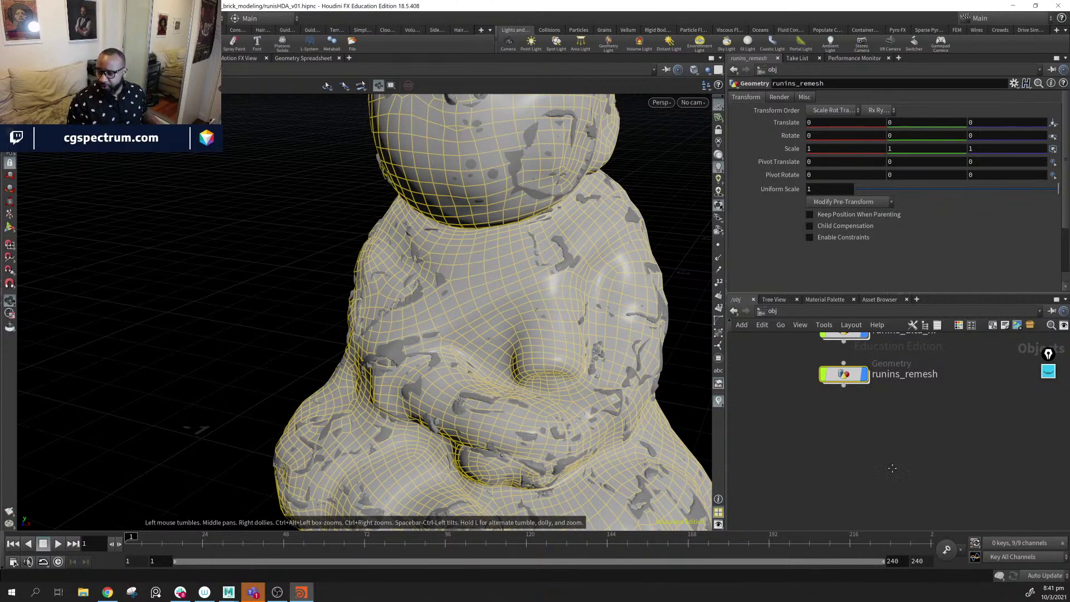
pyautogui.press('h')
pyautogui.click(850, 469)
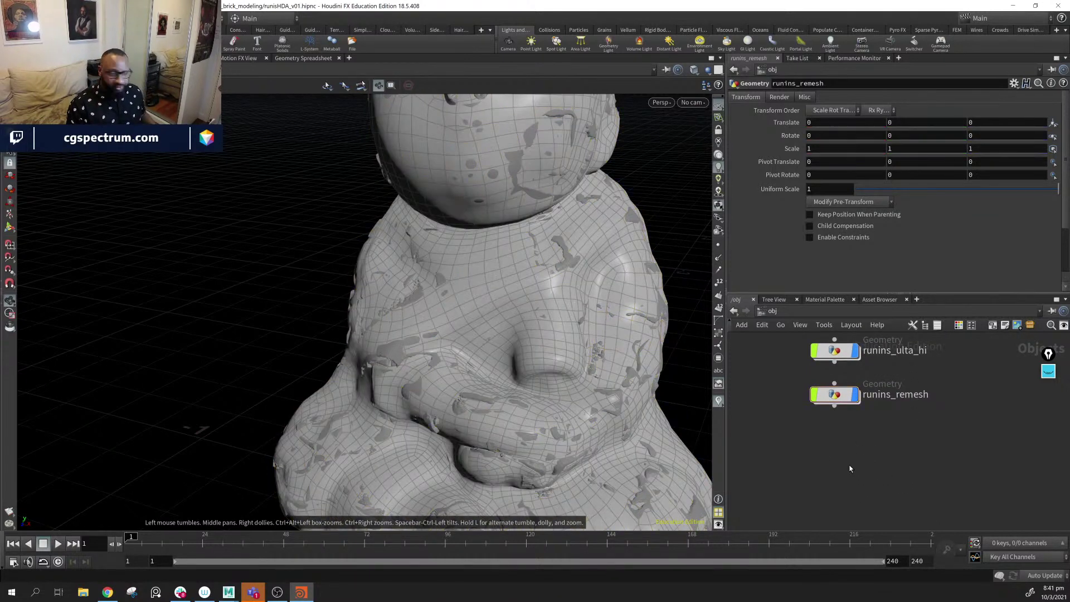
pyautogui.press('Tab')
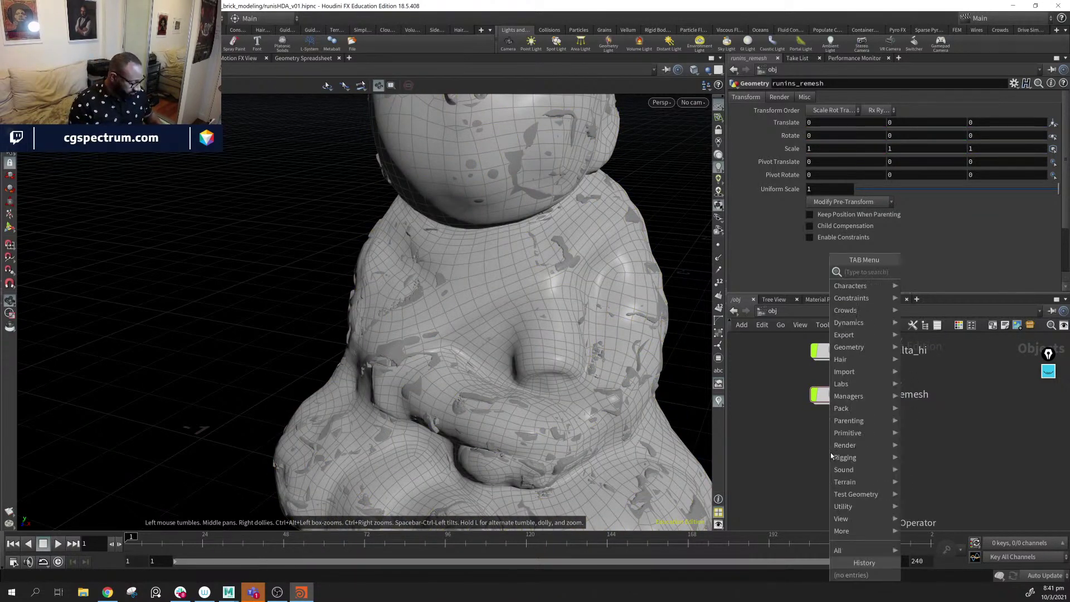
pyautogui.write('geom')
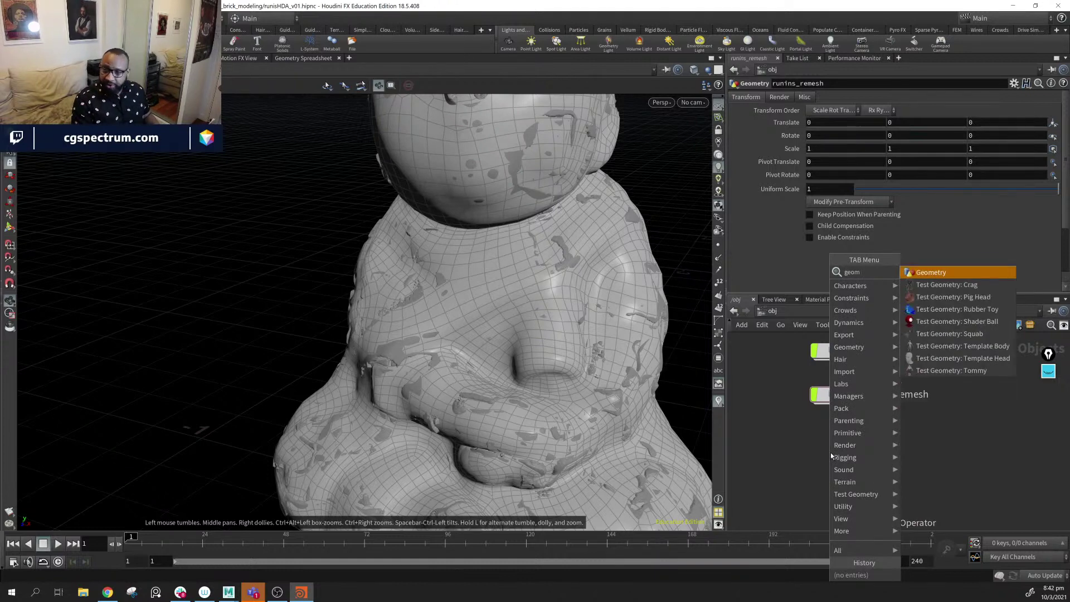
pyautogui.press('Return')
pyautogui.click(831, 456)
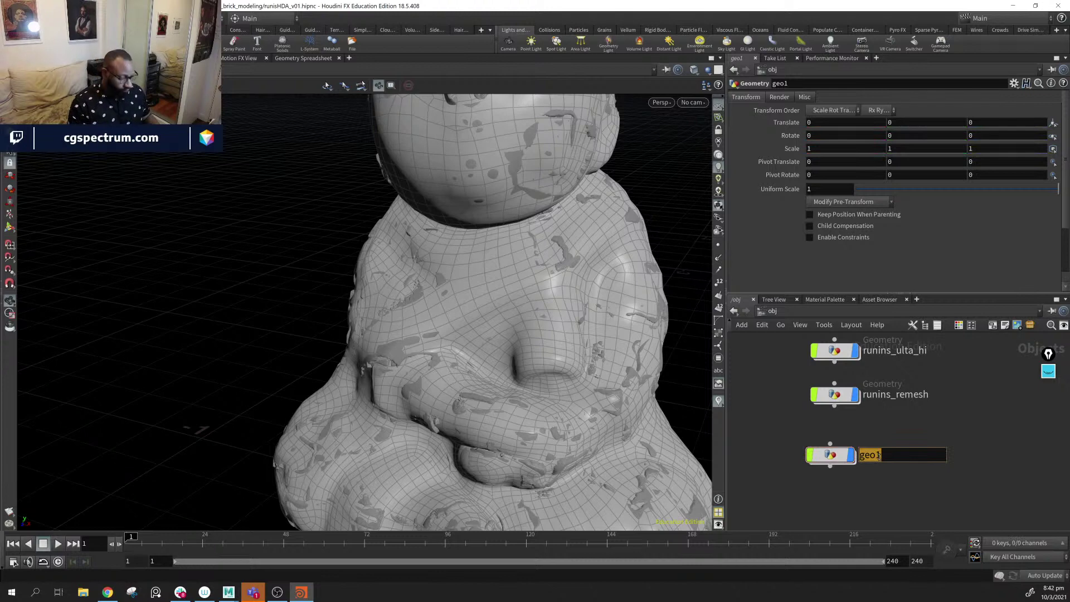
# - Name the new Geometry object Bakeing
pyautogui.write('Bakeuing')
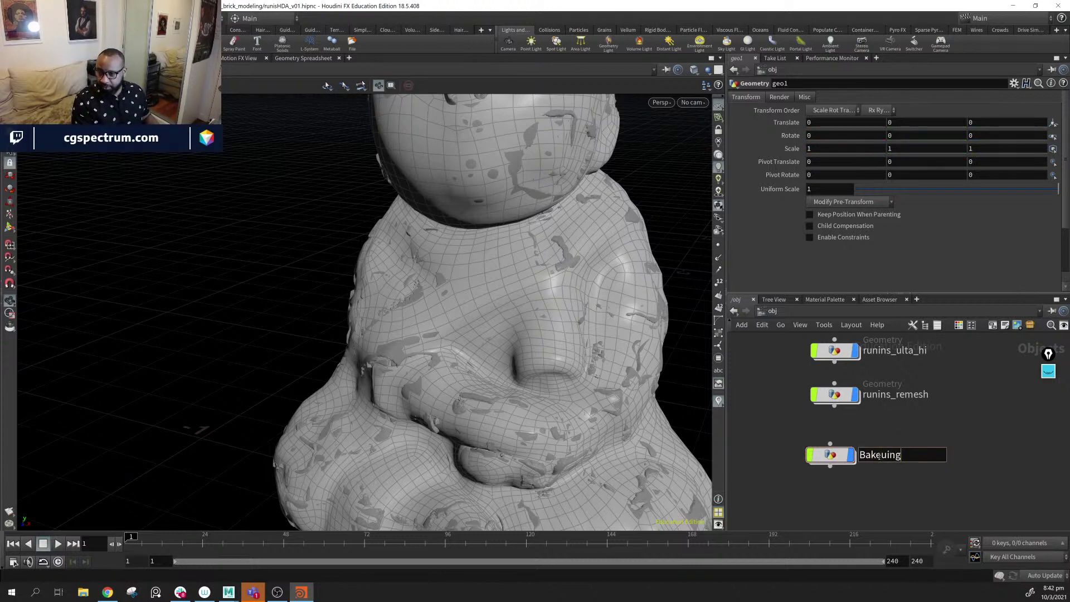
pyautogui.press('BackSpace')
pyautogui.press('BackSpace')
pyautogui.press('BackSpace')
pyautogui.press('BackSpace')
pyautogui.write('ruins')
pyautogui.press('BackSpace')
pyautogui.press('BackSpace')
pyautogui.press('BackSpace')
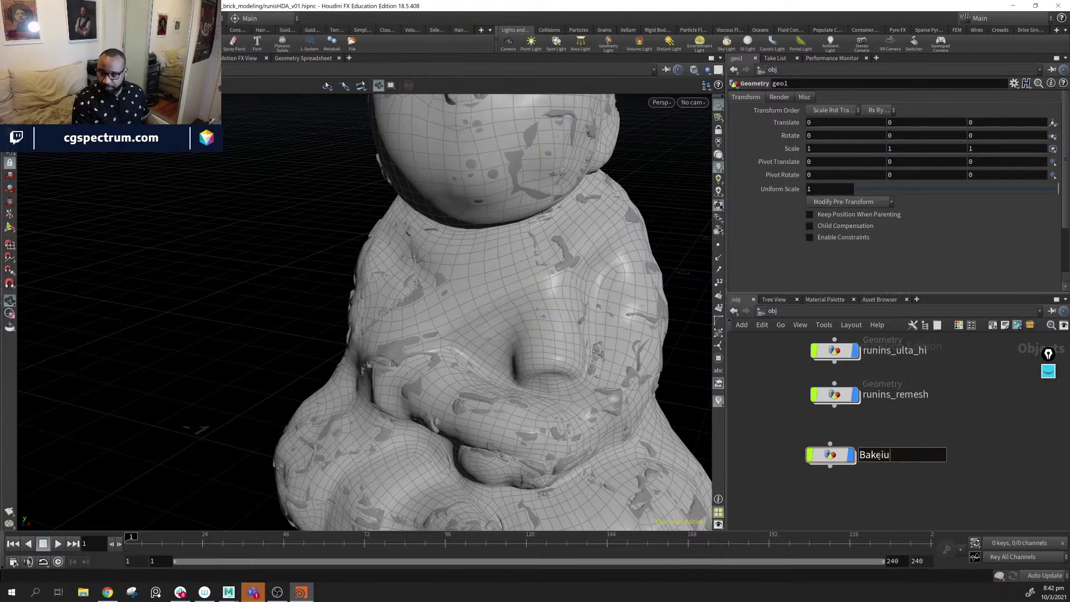
pyautogui.press('BackSpace')
pyautogui.write('ng')
pyautogui.press('Return')
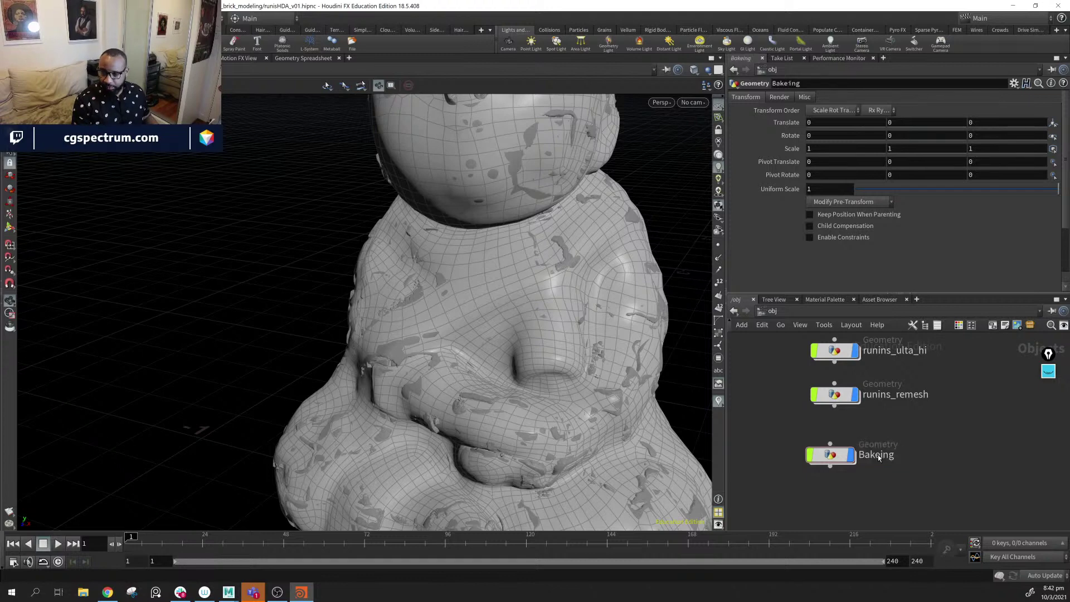
# - Inside Bakeing, add an Object Merge node that brings in /obj/runins_ulta_hi
pyautogui.doubleClick(844, 453)
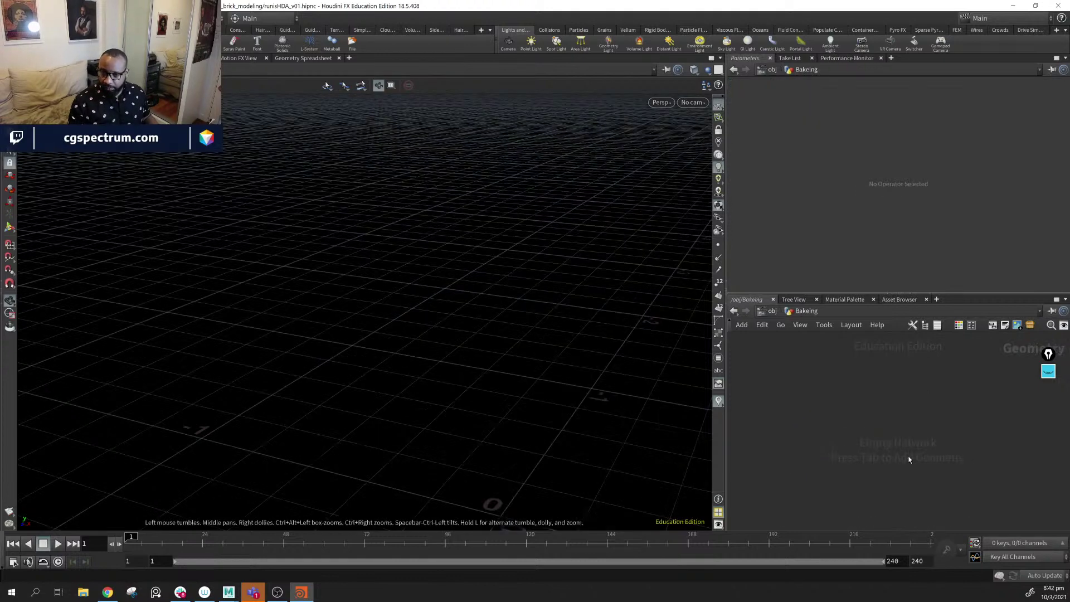
pyautogui.press('Tab')
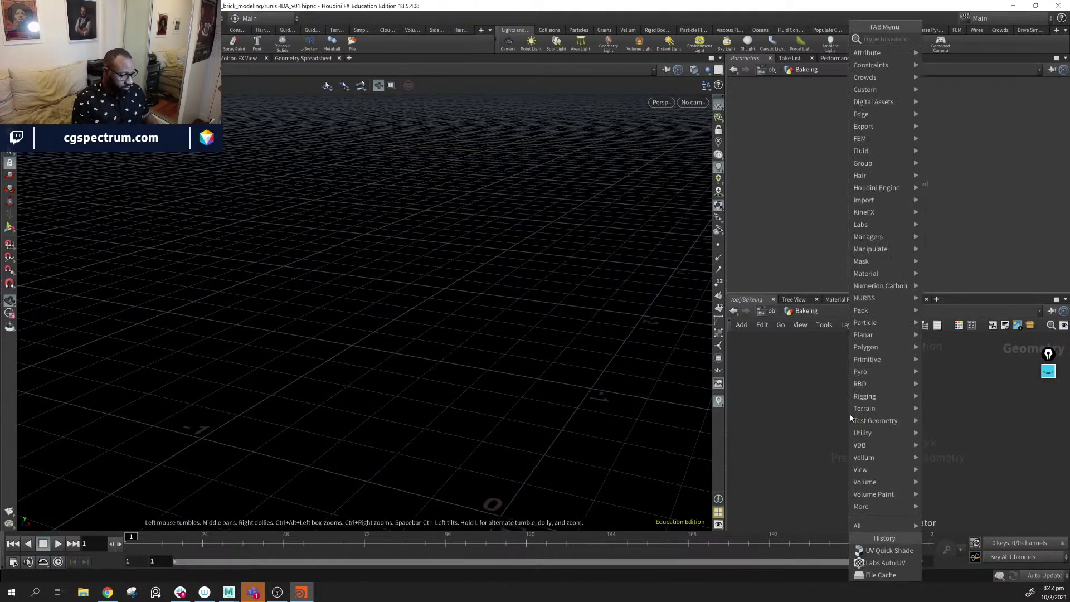
pyautogui.write('object')
pyautogui.press('Return')
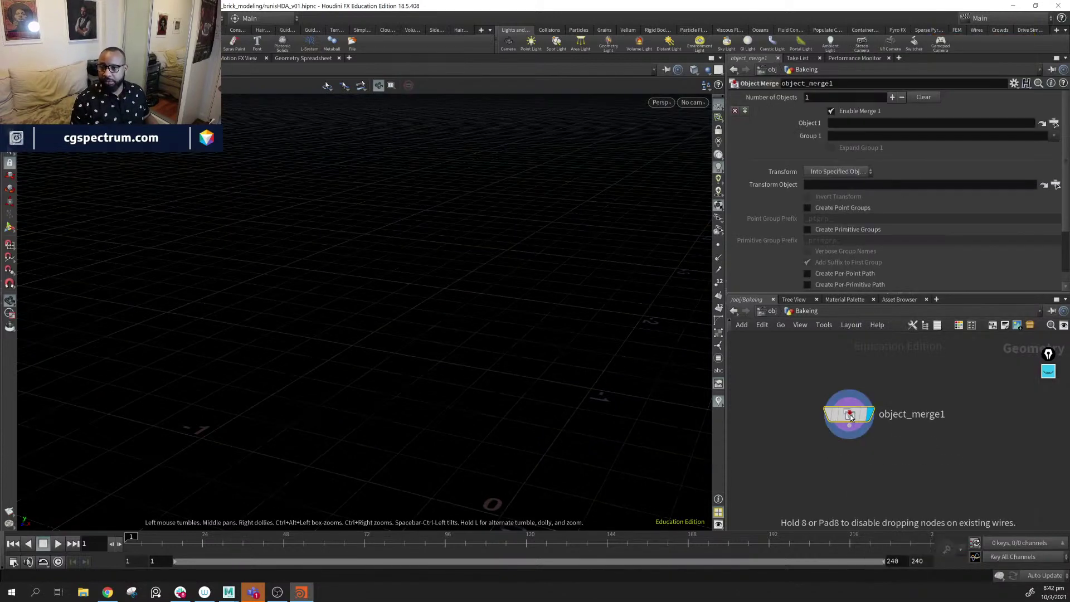
pyautogui.click(820, 399)
pyautogui.click(1054, 123)
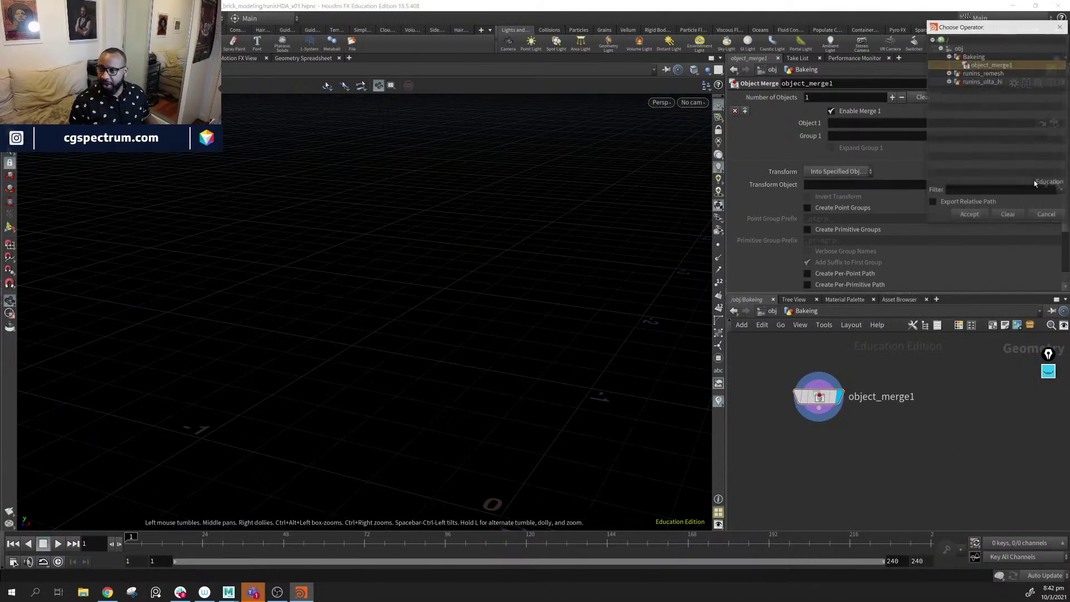
pyautogui.click(949, 56)
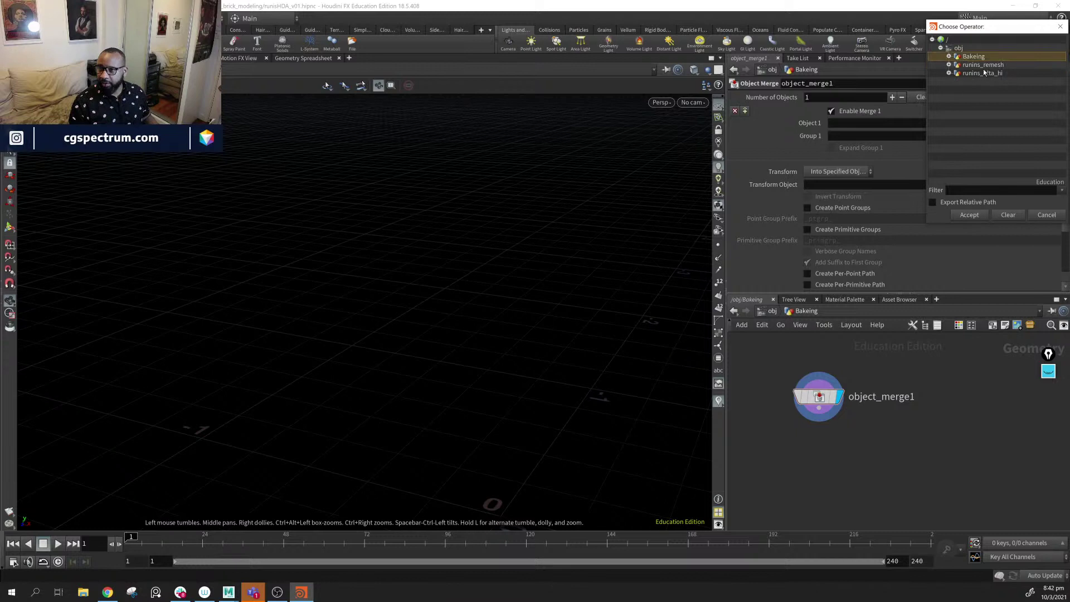
pyautogui.click(982, 73)
pyautogui.click(969, 214)
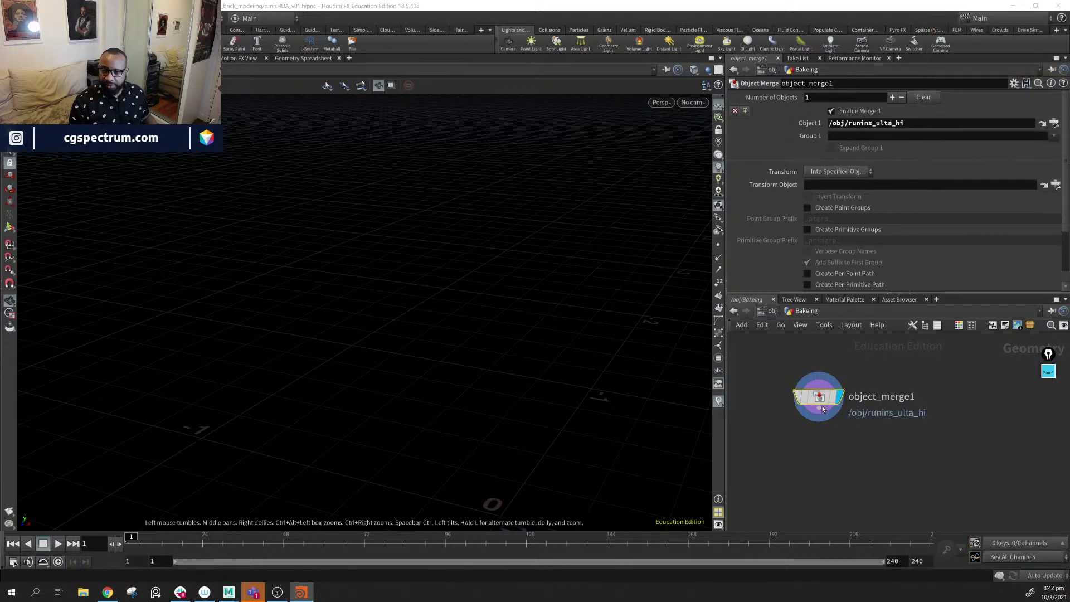
# - Duplicate the Object Merge node beside the original and point the copy to /obj/runins_remesh
pyautogui.moveTo(822, 403); pyautogui.dragTo(939, 396)
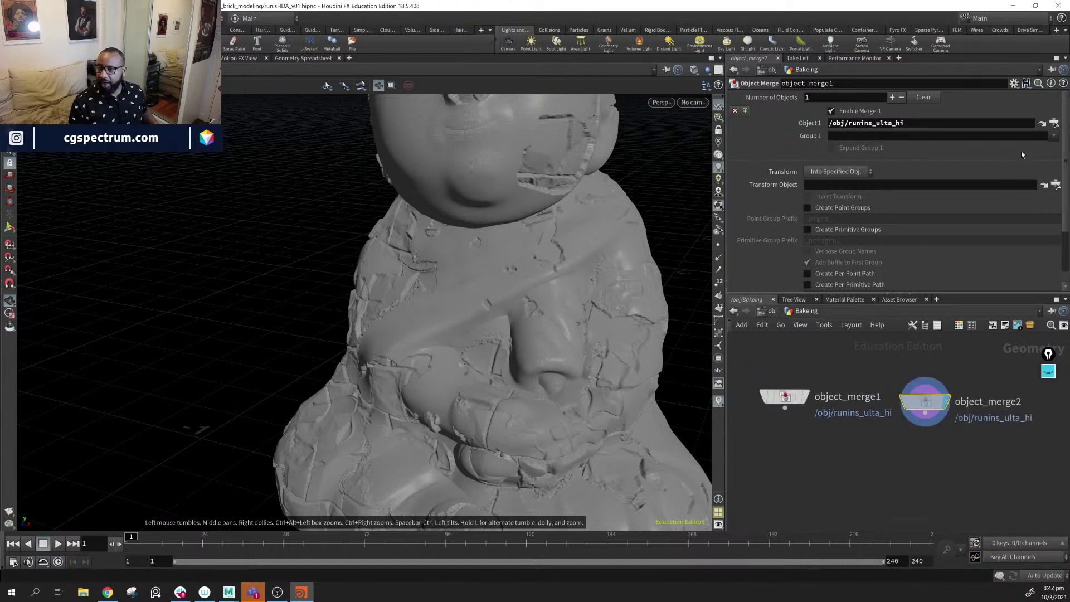
pyautogui.click(1053, 122)
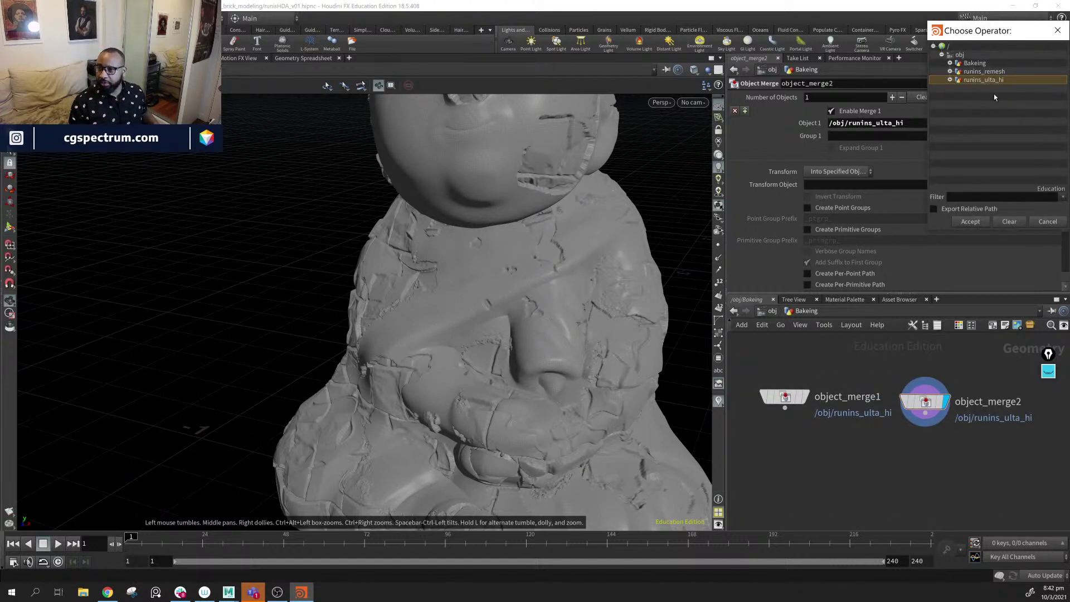
pyautogui.click(984, 71)
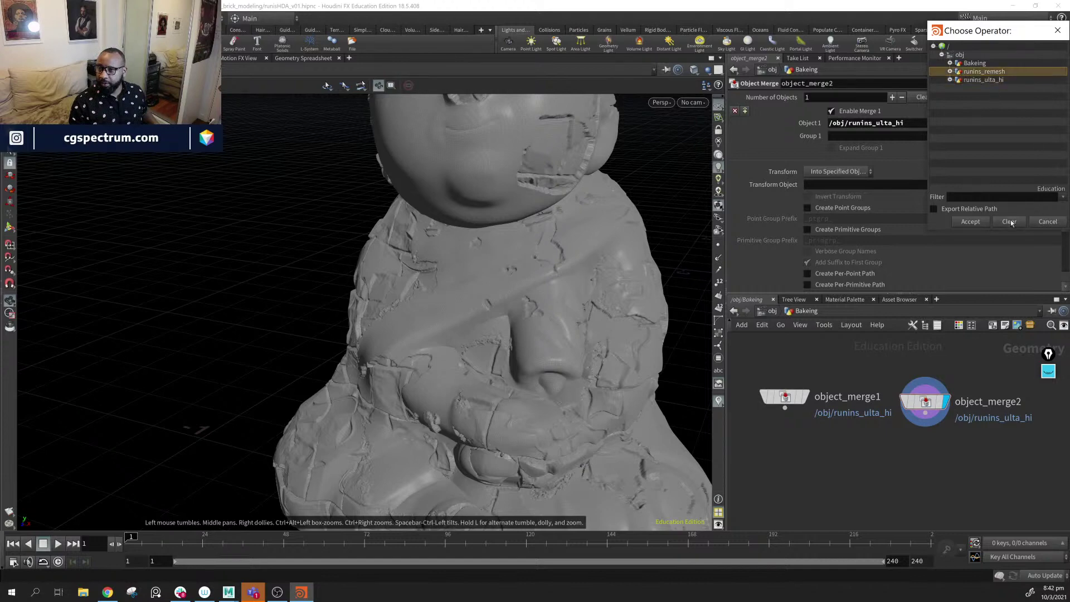
pyautogui.click(970, 222)
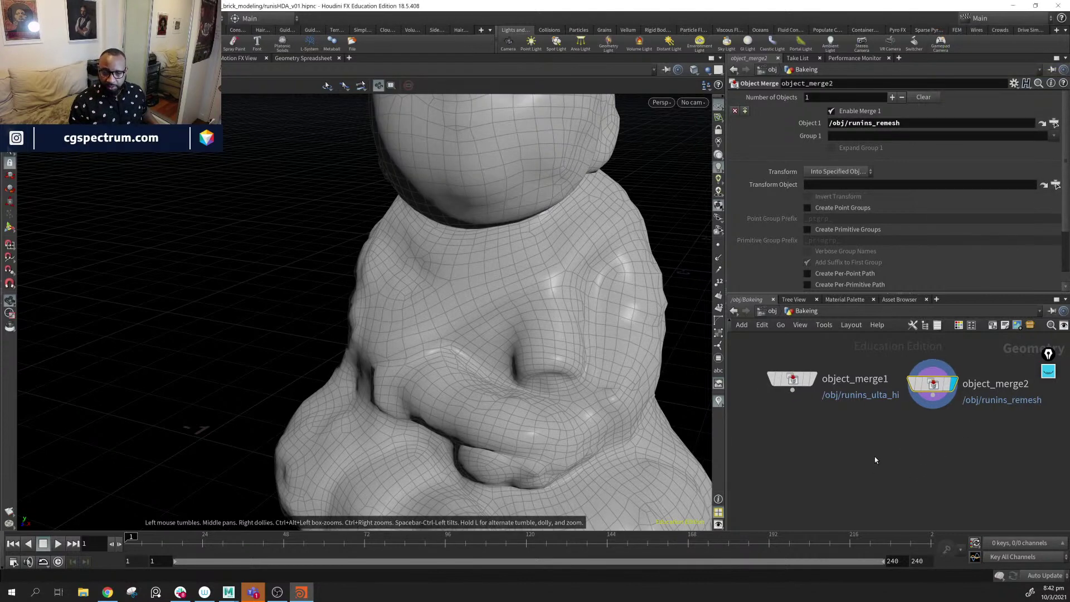
# - Add a Labs Maps Baker node below the two Object Merge nodes
pyautogui.moveTo(876, 439); pyautogui.dragTo(845, 440, button='middle')
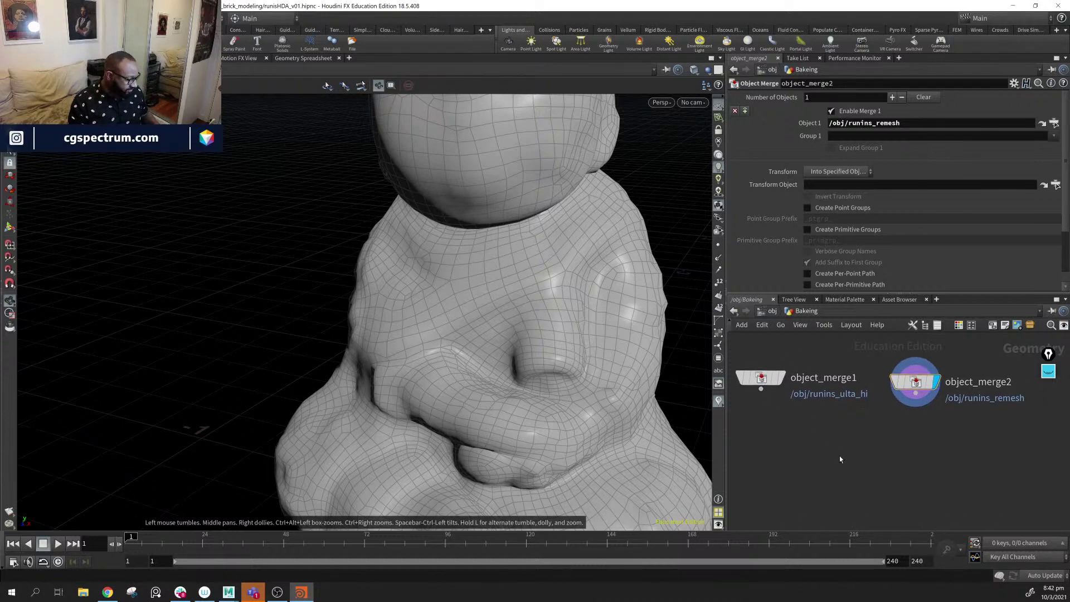
pyautogui.press('Tab')
pyautogui.write('map')
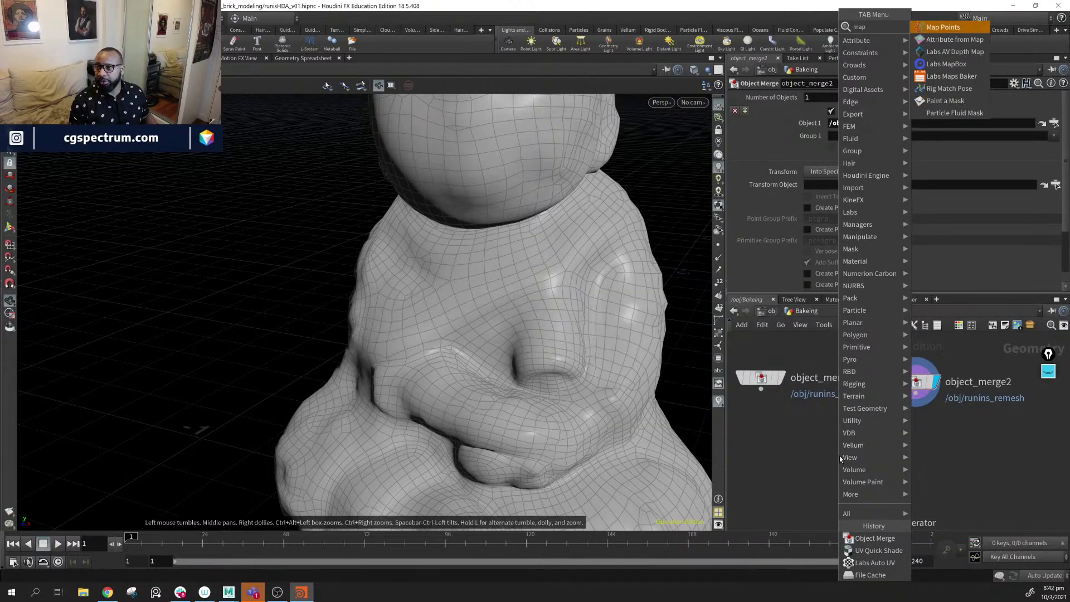
pyautogui.press('Down')
pyautogui.press('Down')
pyautogui.press('Down')
pyautogui.press('Up')
pyautogui.press('Up')
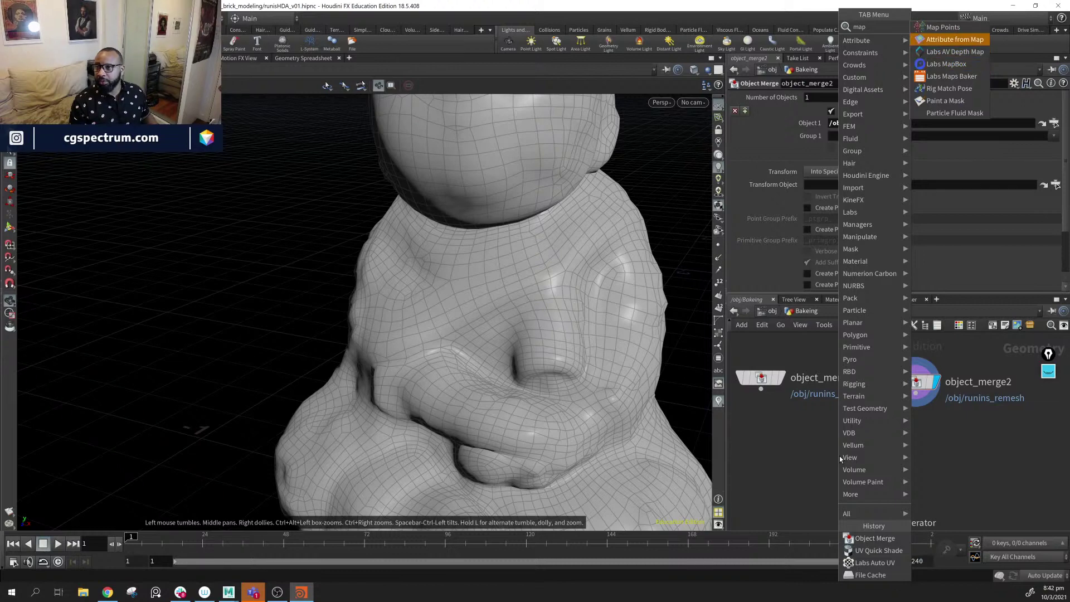
pyautogui.press('Down')
pyautogui.press('Down')
pyautogui.press('Down')
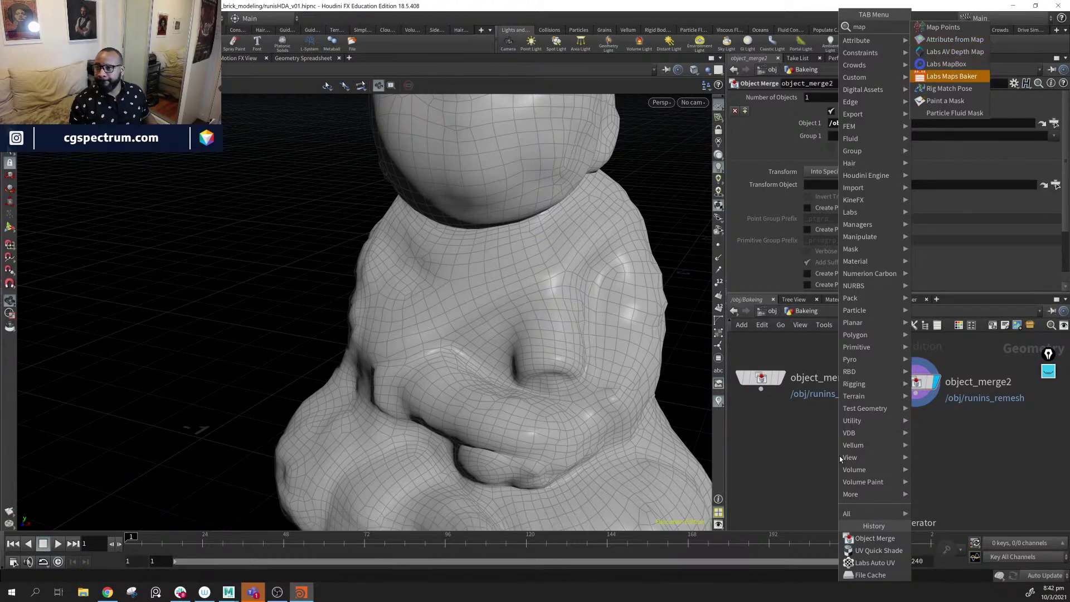
pyautogui.press('Return')
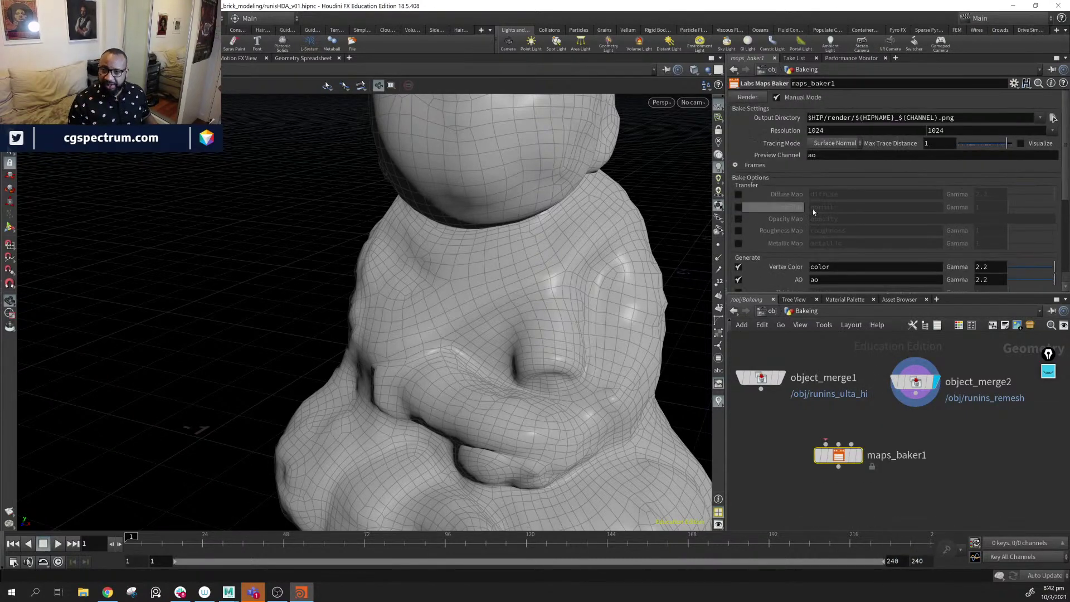
# - Swap the Object Merge nodes' positions and connect runins_remesh to the baker's low-resolution input and runins_ulta_hi to its high-resolution input
pyautogui.scroll(-5, 825, 223)
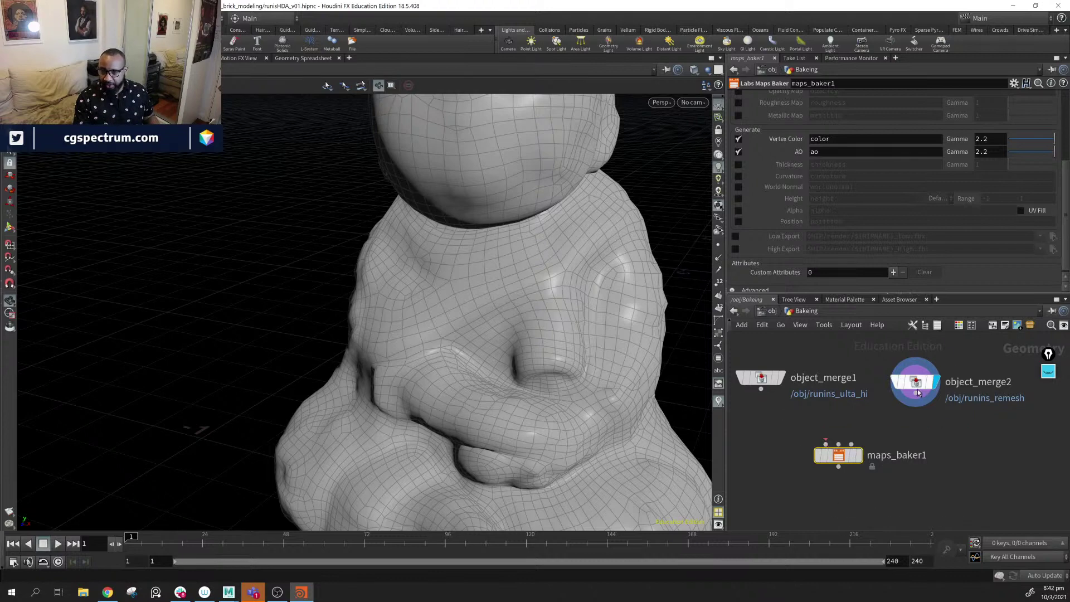
pyautogui.moveTo(920, 386)
pyautogui.moveTo(919, 385); pyautogui.dragTo(853, 424)
pyautogui.moveTo(763, 379); pyautogui.dragTo(960, 372)
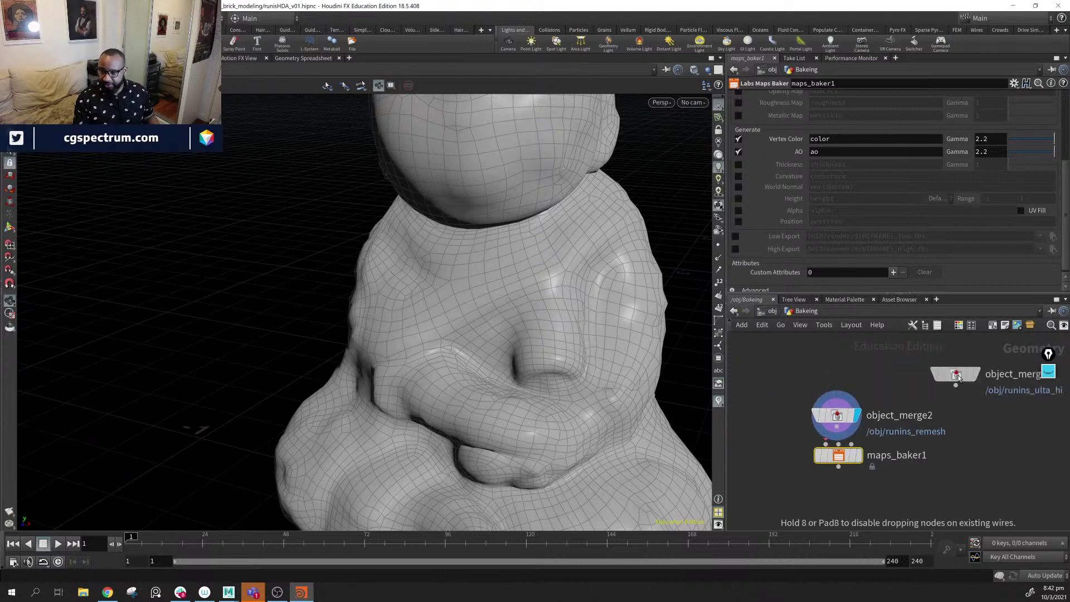
pyautogui.moveTo(853, 424); pyautogui.dragTo(780, 374)
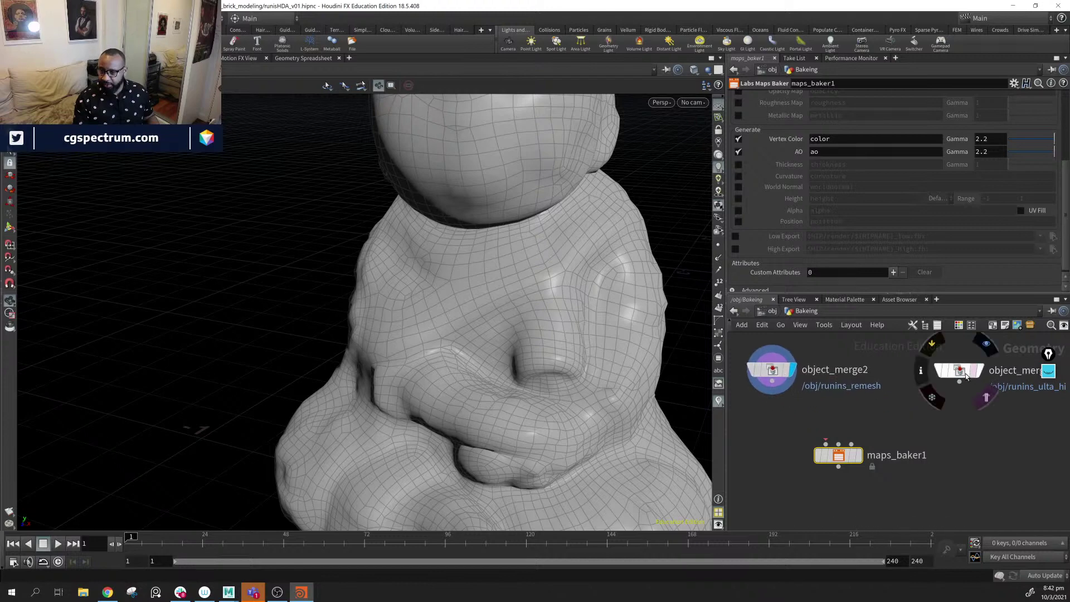
pyautogui.moveTo(958, 371); pyautogui.dragTo(931, 368)
pyautogui.moveTo(772, 383); pyautogui.dragTo(825, 444)
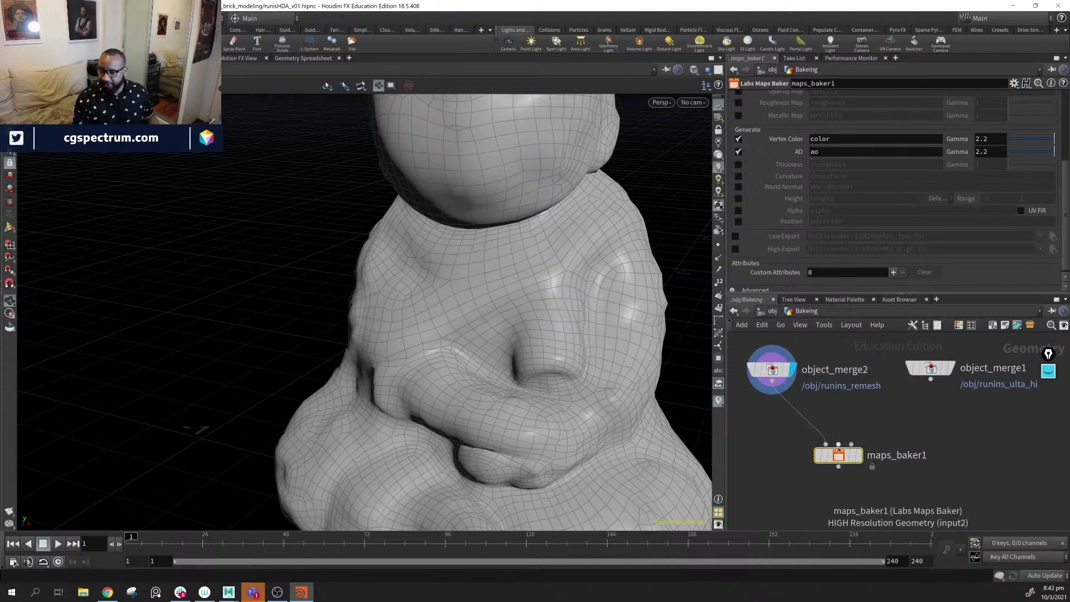
pyautogui.moveTo(930, 379); pyautogui.dragTo(790, 440)
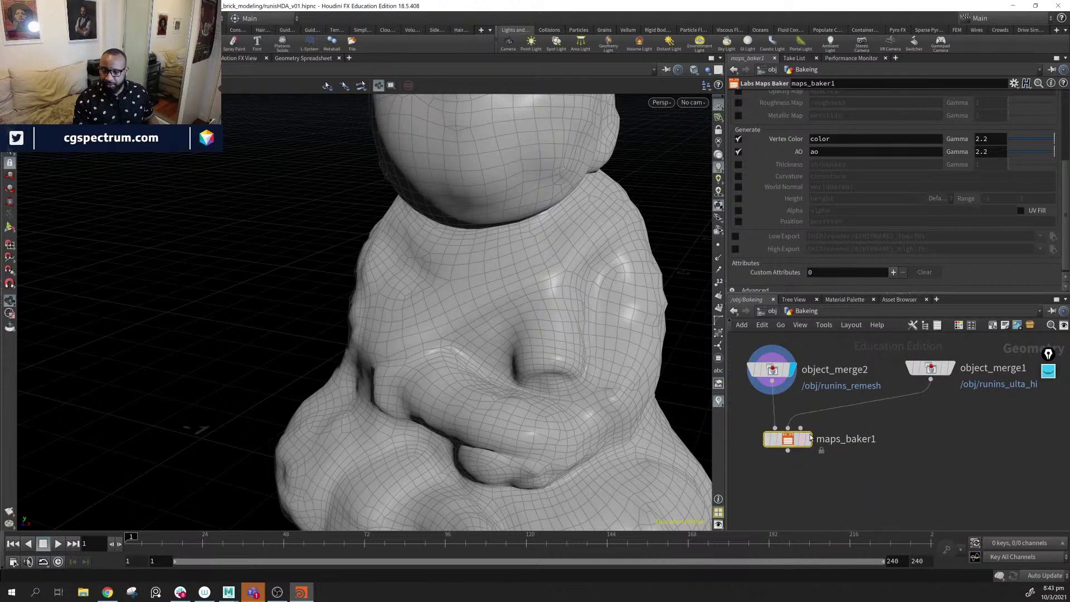
pyautogui.scroll(3, 820, 146)
pyautogui.scroll(3, 820, 147)
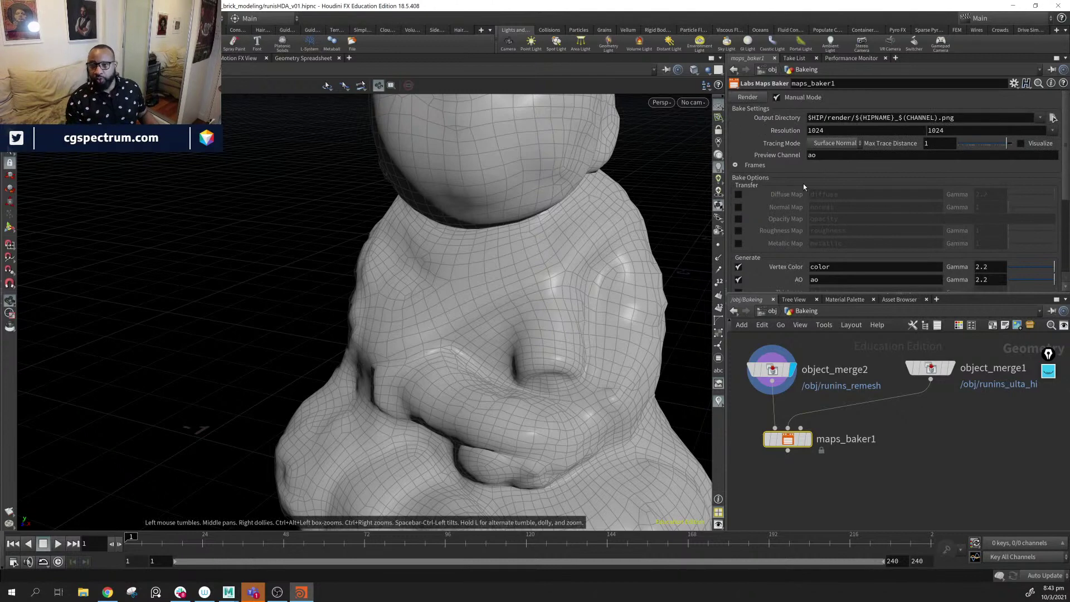
pyautogui.scroll(1, 807, 209)
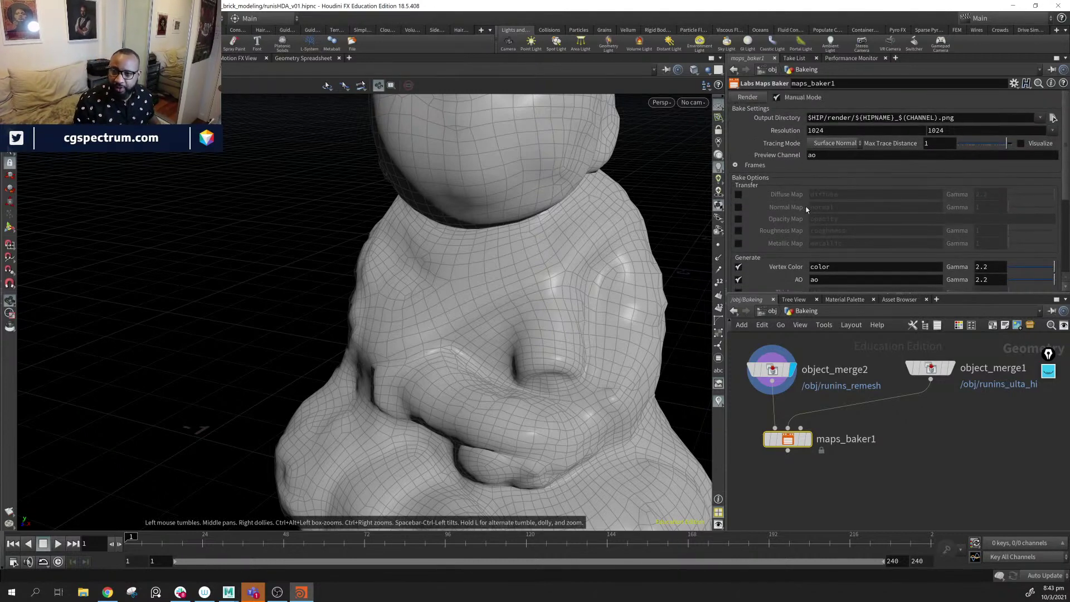
# - Enable the Normal Map transfer and disable the Vertex Color map in maps_baker1's bake options
pyautogui.click(738, 207)
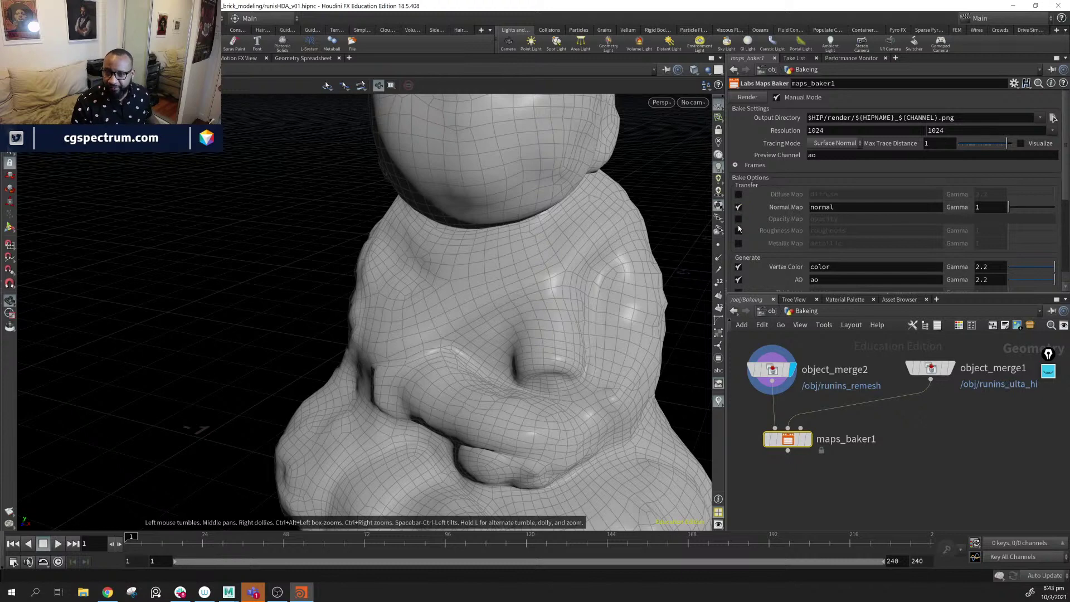
pyautogui.scroll(-4, 745, 250)
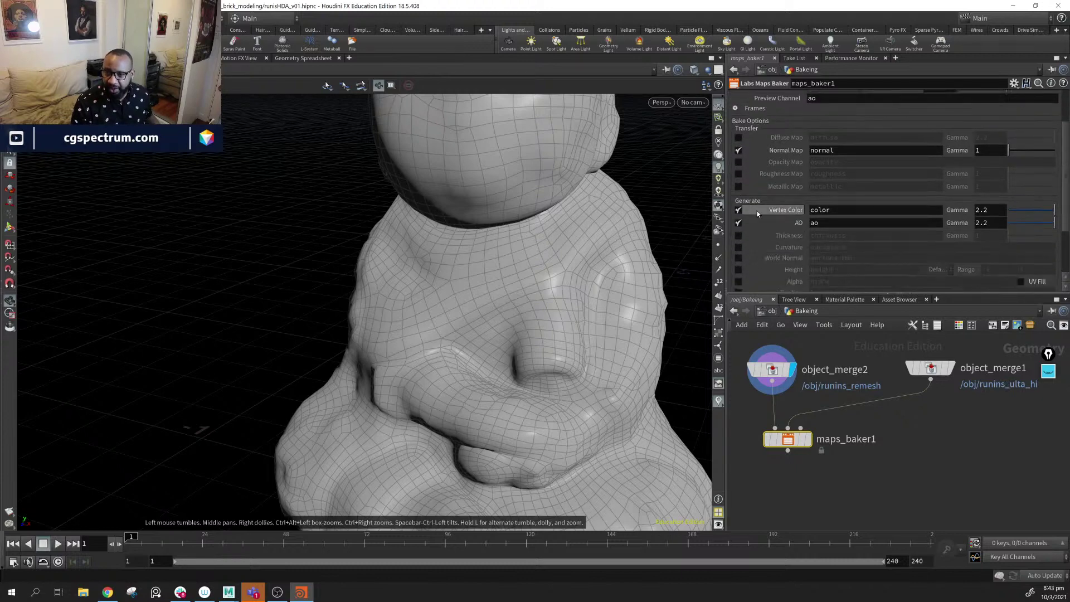
pyautogui.click(738, 210)
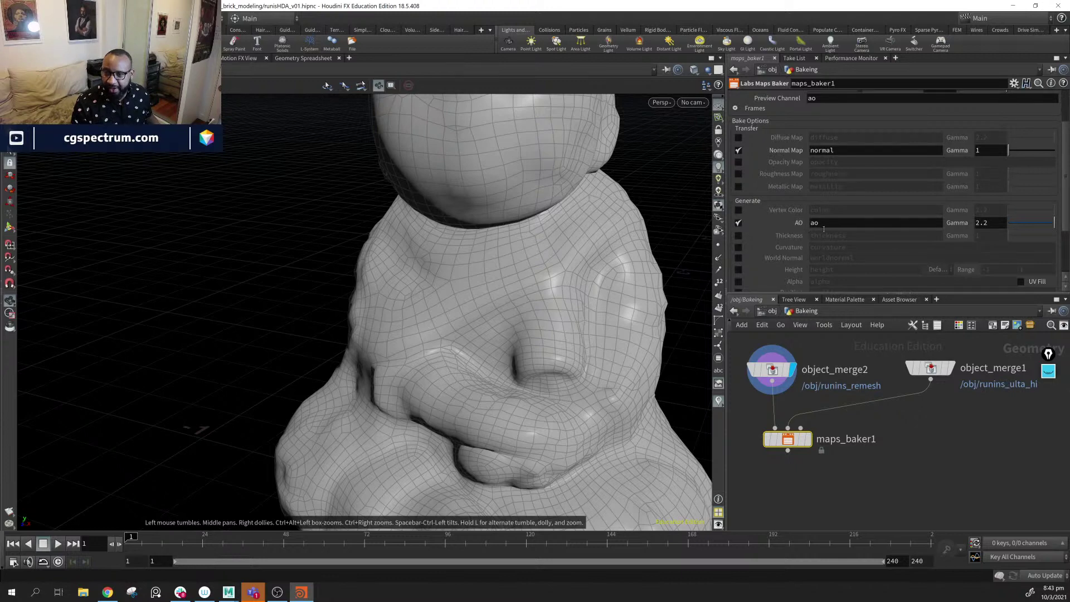
# - Enable the Thickness, Curvature, World Normal and Height maps in maps_baker1's generate options
pyautogui.scroll(-2, 781, 212)
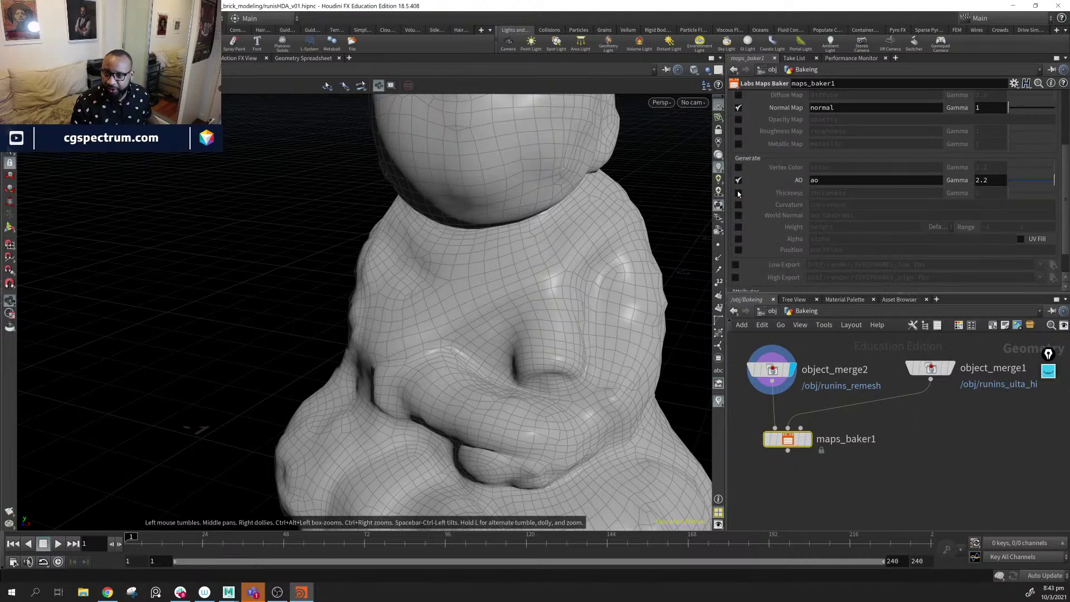
pyautogui.click(738, 192)
pyautogui.click(739, 204)
pyautogui.click(738, 215)
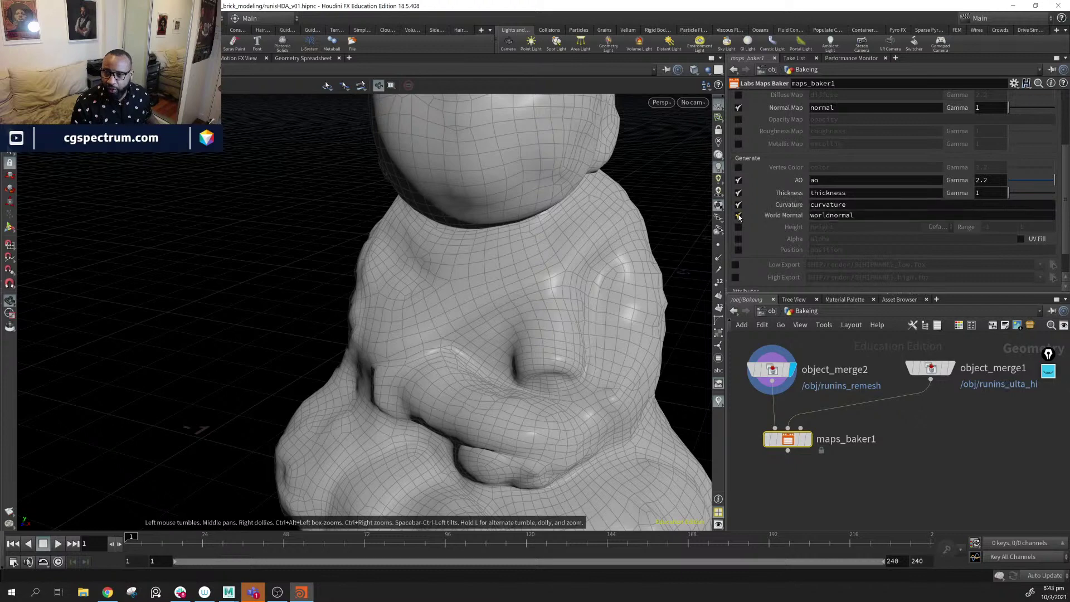
pyautogui.click(738, 228)
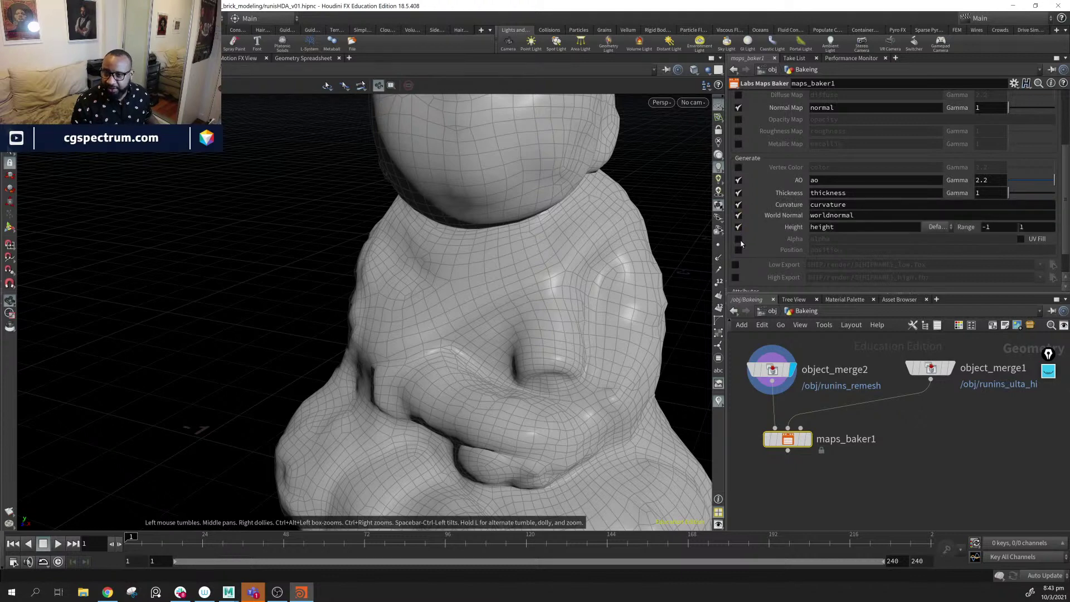
pyautogui.scroll(-2, 840, 263)
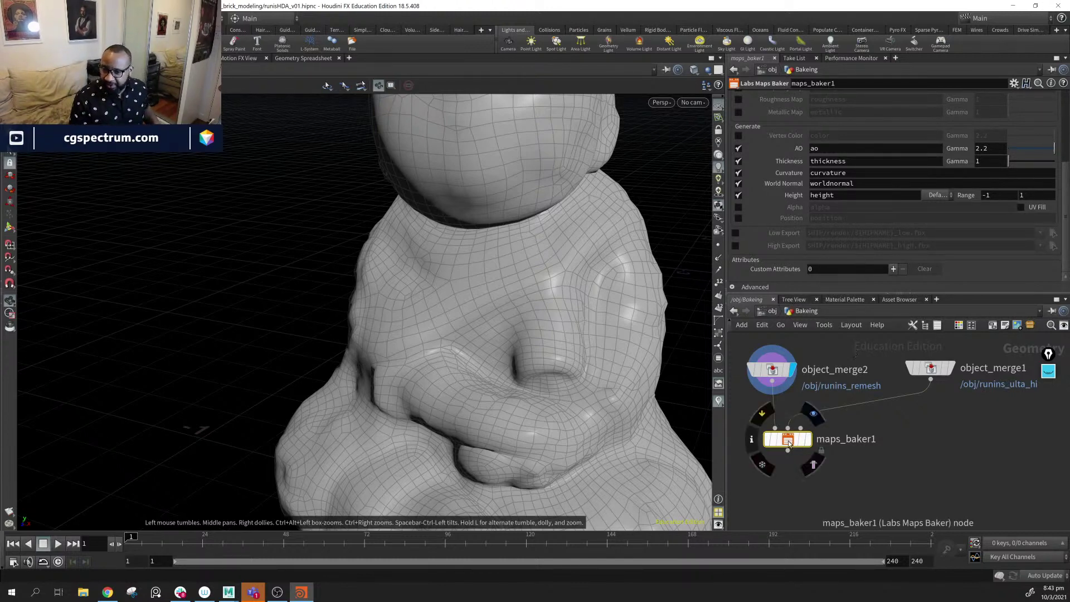
# - Tidy the layout of the two Object Merge nodes and maps_baker1, and display maps_baker1 in the viewport
pyautogui.moveTo(787, 441); pyautogui.dragTo(784, 440)
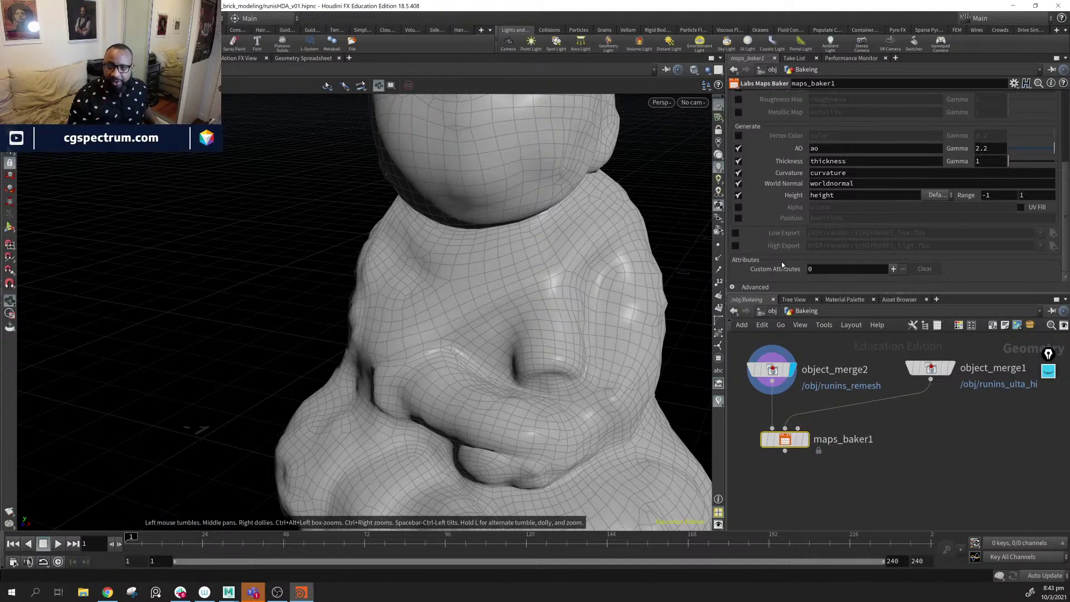
pyautogui.scroll(3, 851, 175)
pyautogui.scroll(-3, 838, 173)
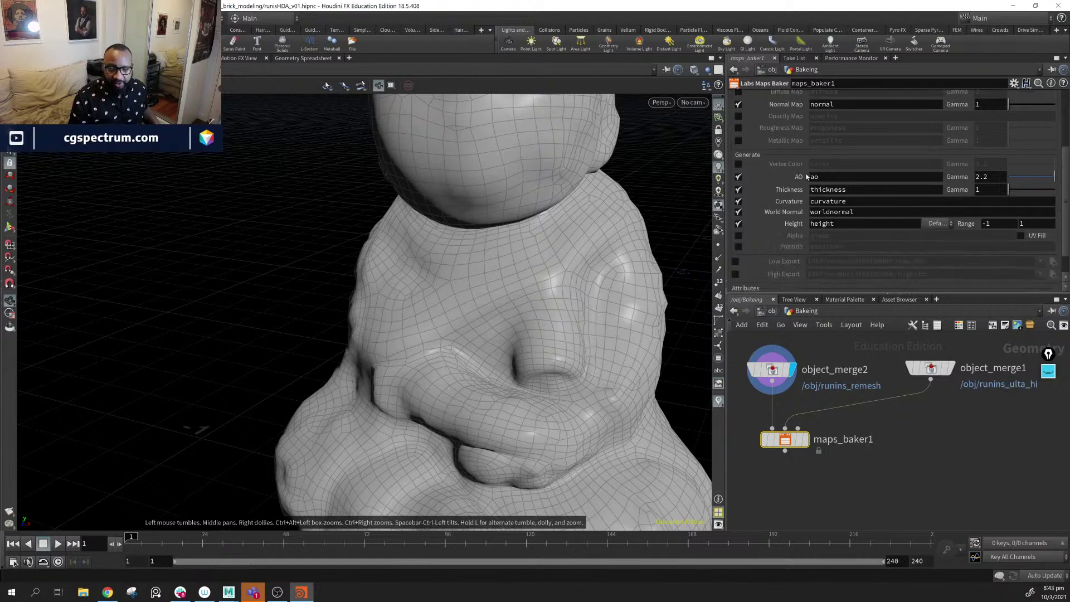
pyautogui.scroll(-1, 852, 390)
pyautogui.moveTo(919, 377); pyautogui.dragTo(919, 380)
pyautogui.moveTo(782, 375); pyautogui.dragTo(780, 371)
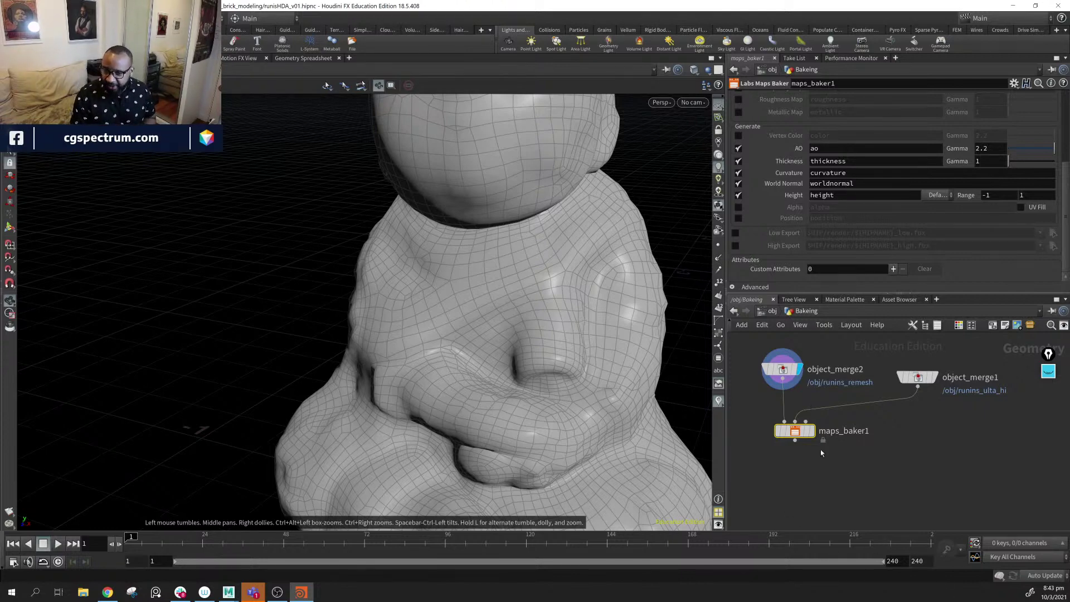
pyautogui.moveTo(791, 434); pyautogui.dragTo(794, 434)
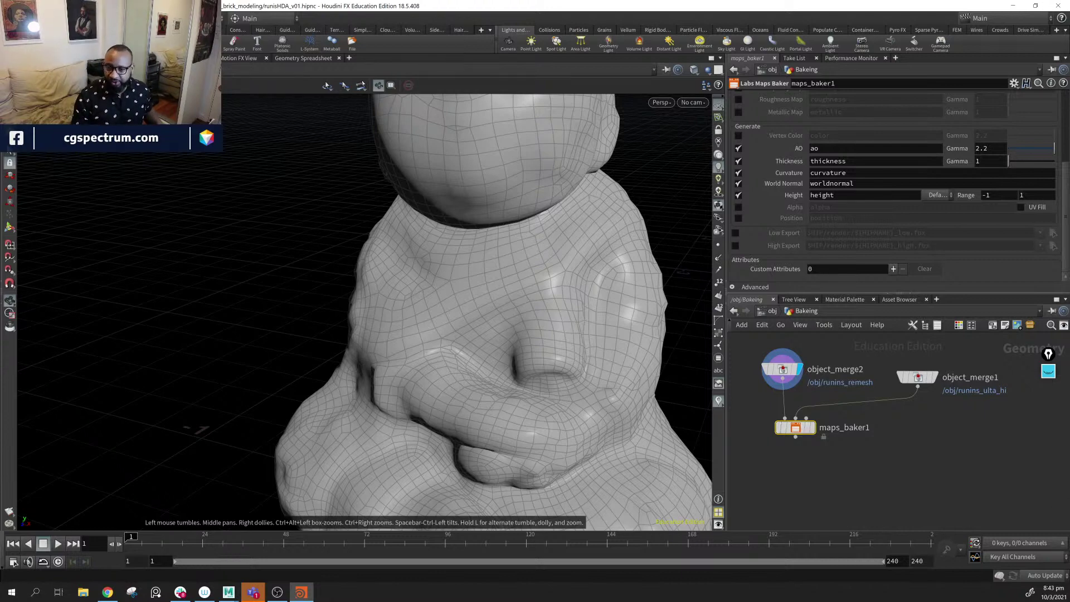
pyautogui.moveTo(600, 324); pyautogui.dragTo(551, 333)
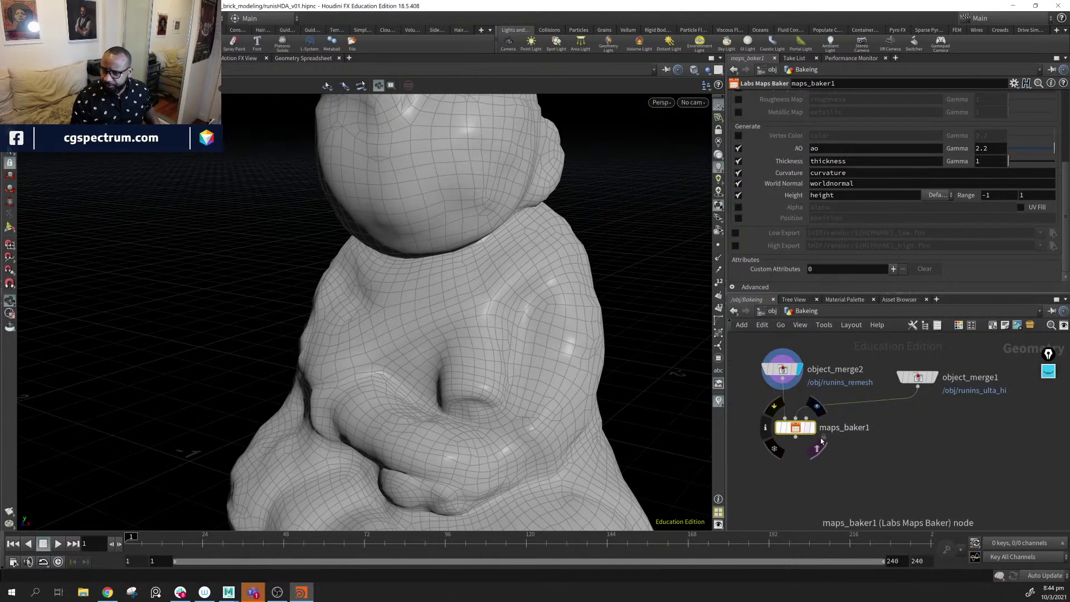
pyautogui.click(817, 432)
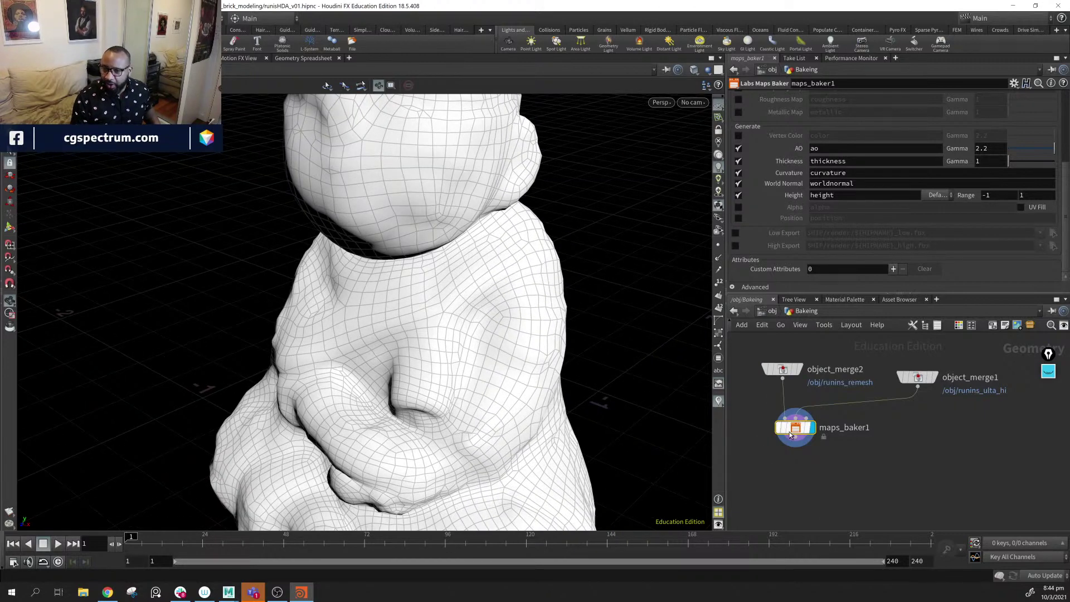
# - Examine the node info of object_merge2 and object_merge1 to compare their geometry attributes
pyautogui.moveTo(786, 422)
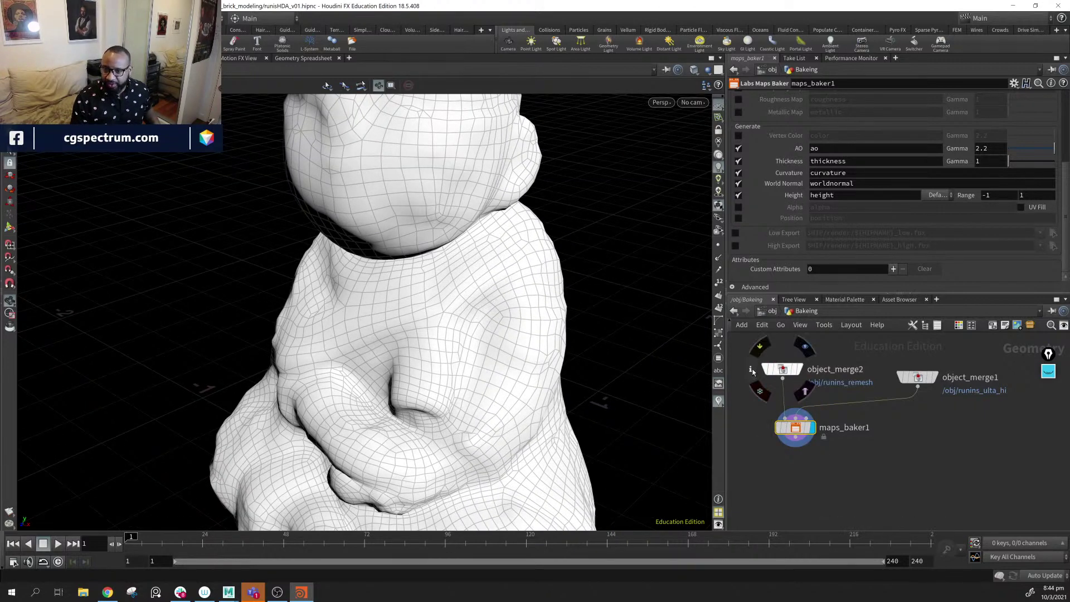
pyautogui.click(750, 372)
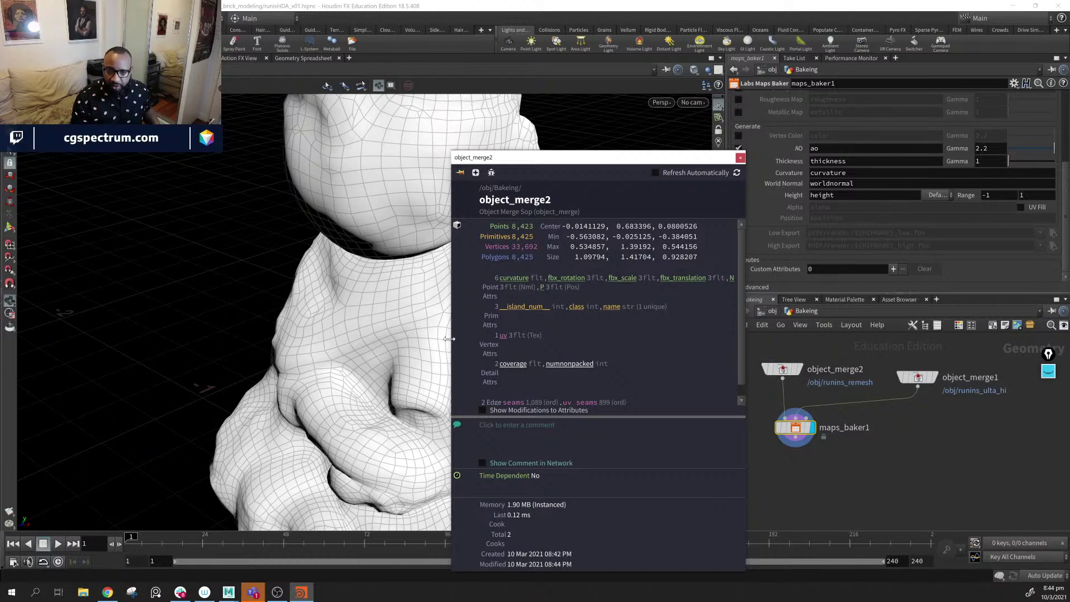
pyautogui.moveTo(449, 338); pyautogui.dragTo(276, 338)
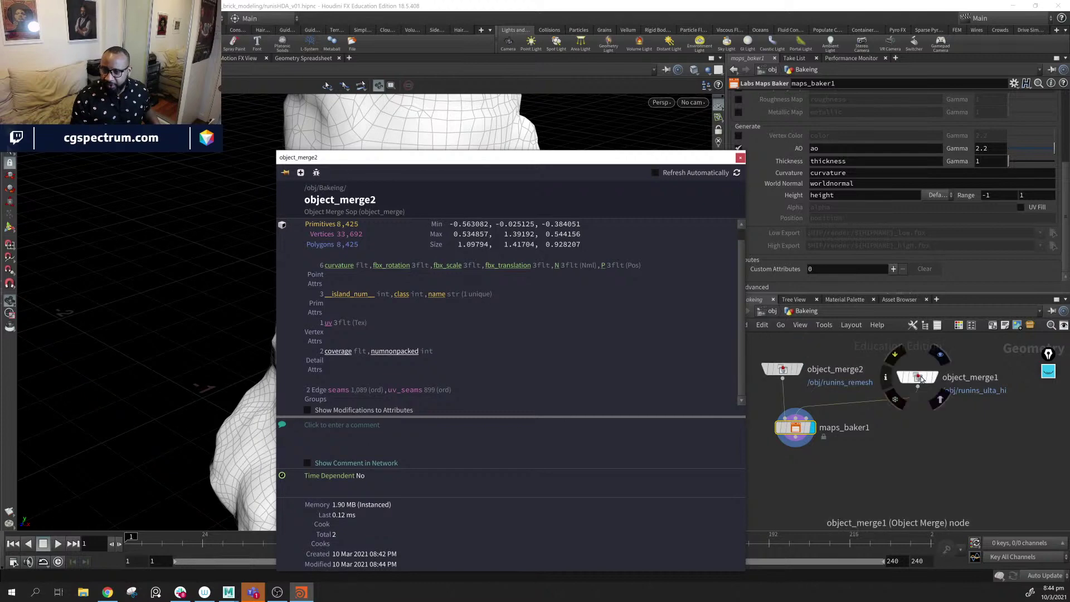
pyautogui.click(887, 378)
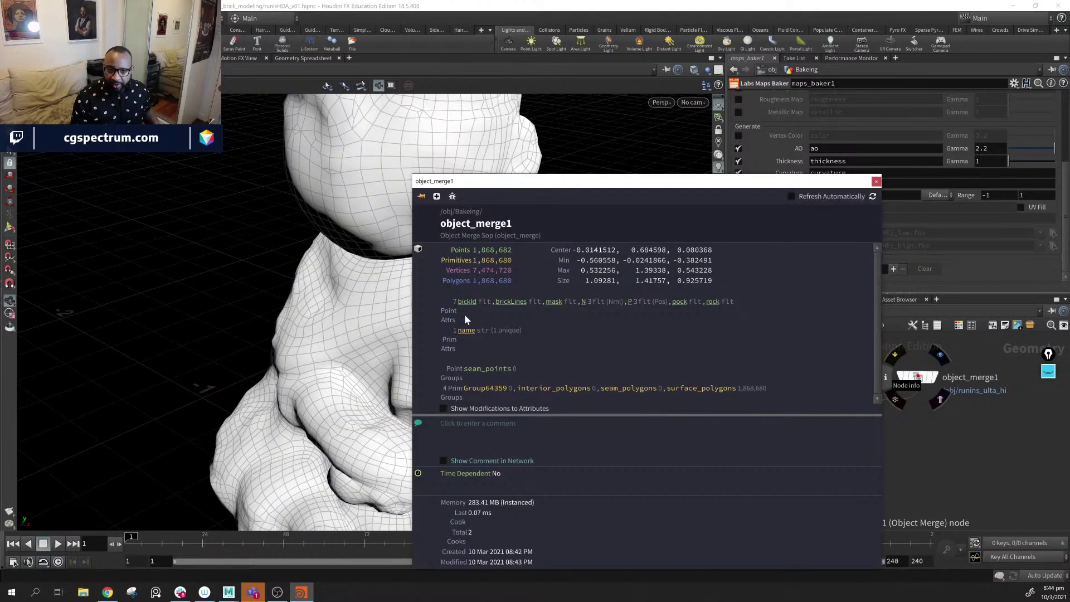
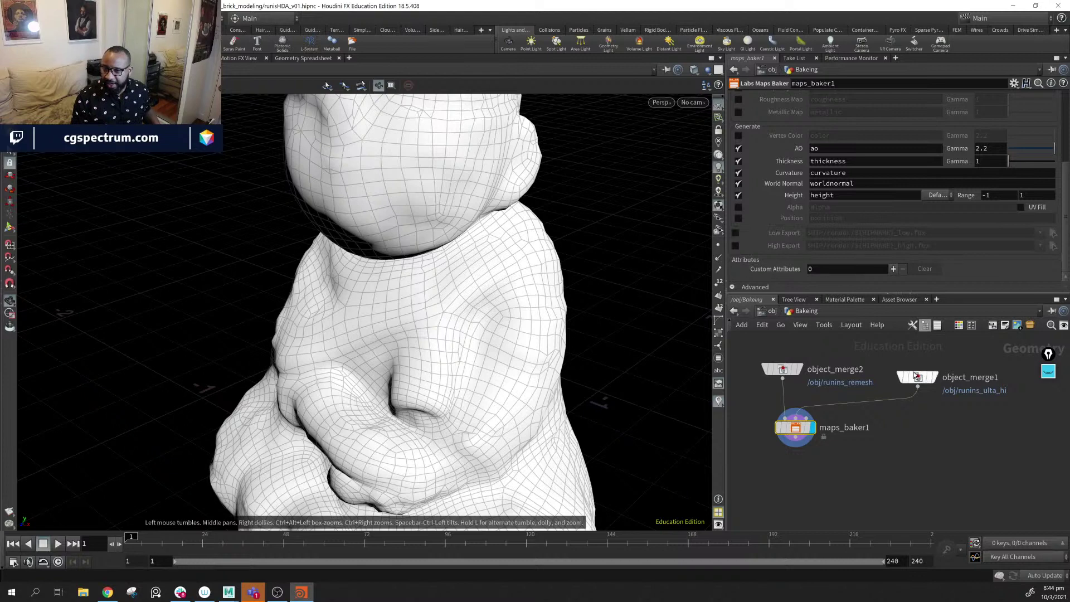
# - Add five custom attribute entries to maps_baker1
pyautogui.click(893, 269)
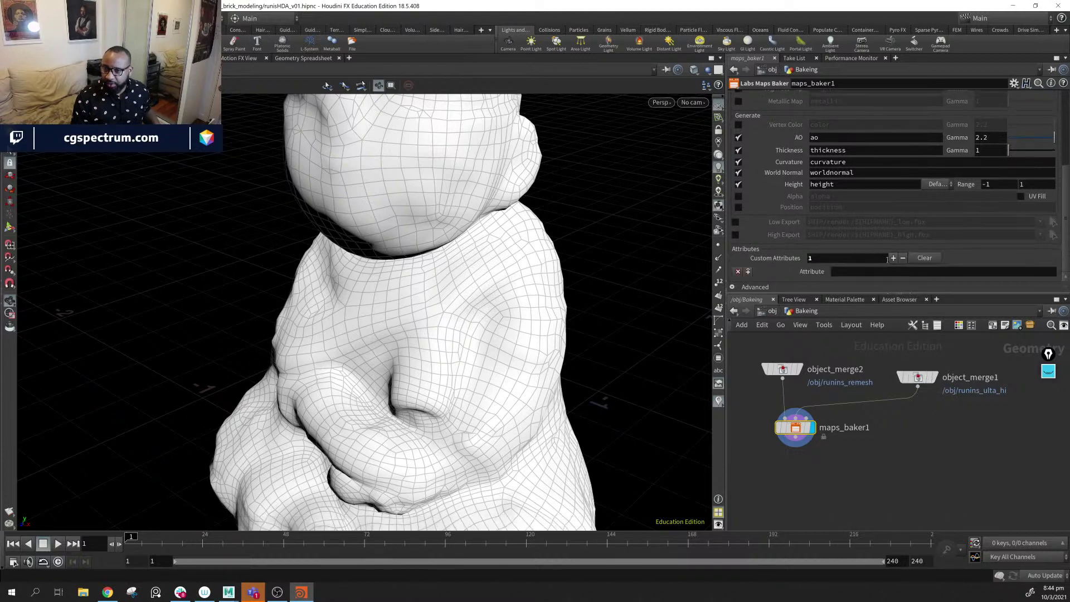
pyautogui.click(894, 258)
pyautogui.click(891, 245)
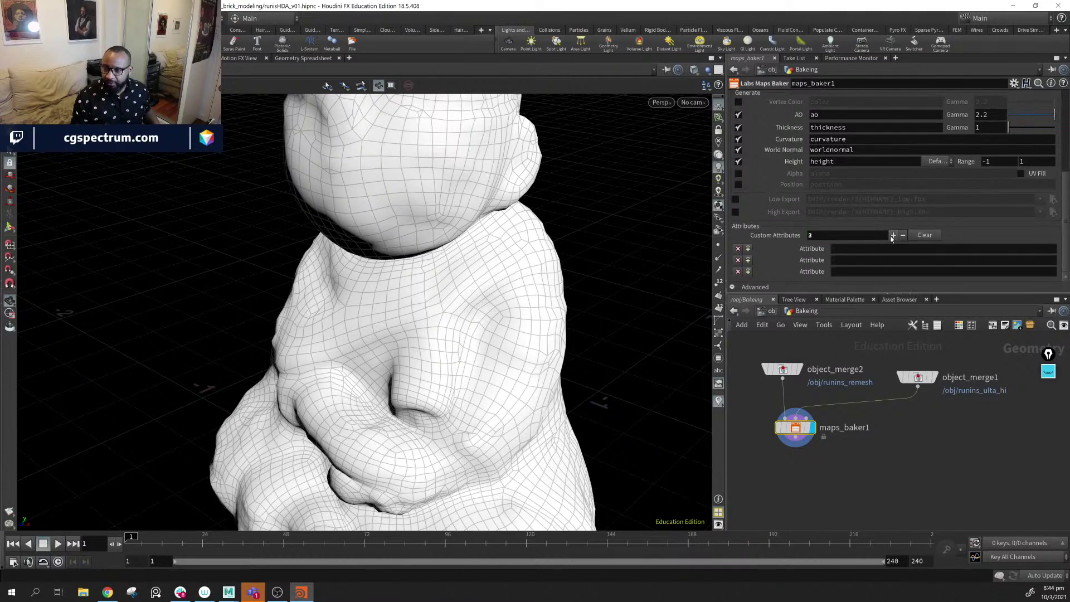
pyautogui.click(892, 236)
pyautogui.click(894, 224)
# - Split the scene view horizontally, turn its lower half into a Geometry Spreadsheet, and pin the spreadsheet to object_merge1
pyautogui.click(917, 377)
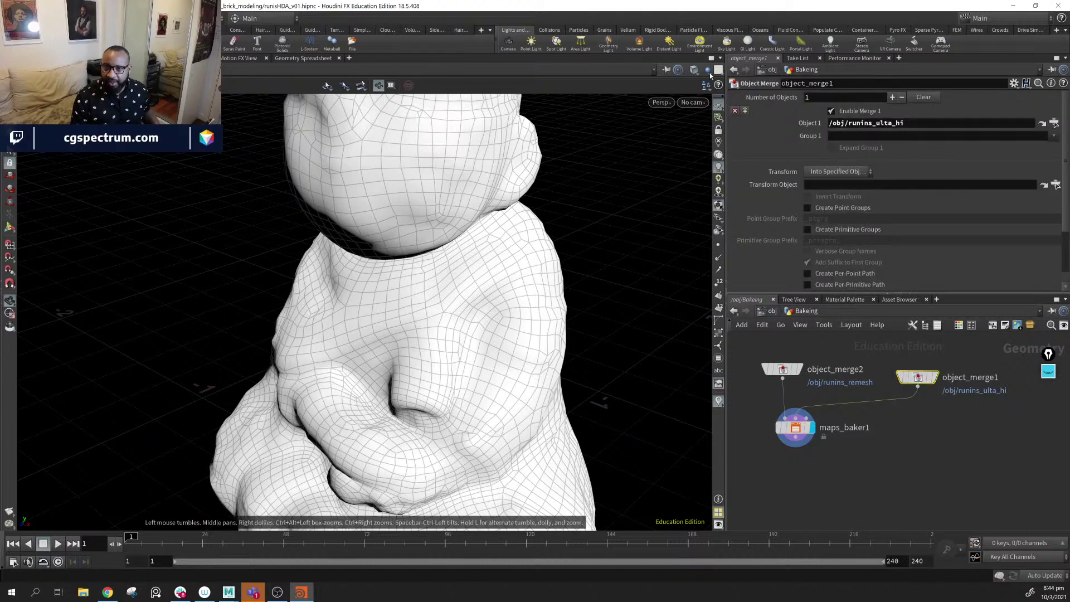
pyautogui.click(720, 58)
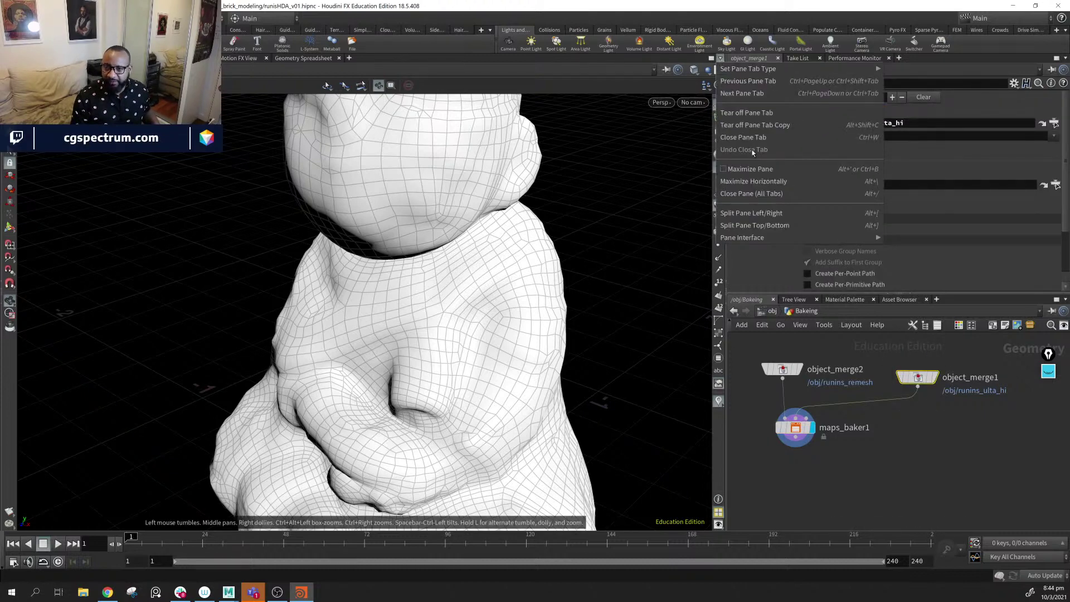
pyautogui.click(794, 227)
pyautogui.rightClick(18, 297)
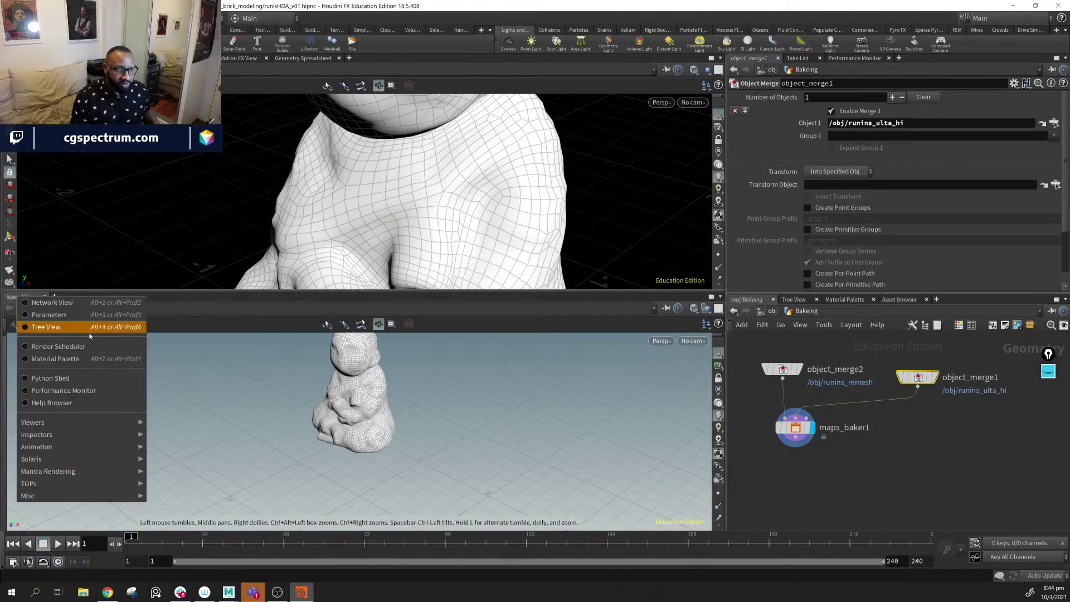
pyautogui.moveTo(106, 454)
pyautogui.click(192, 439)
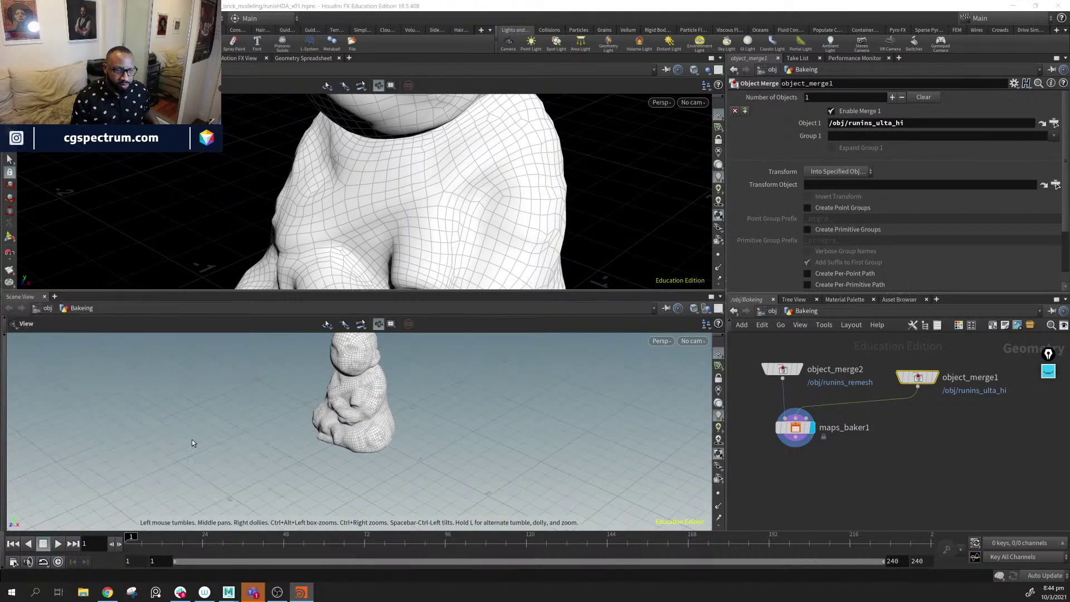
pyautogui.moveTo(918, 379); pyautogui.dragTo(915, 396)
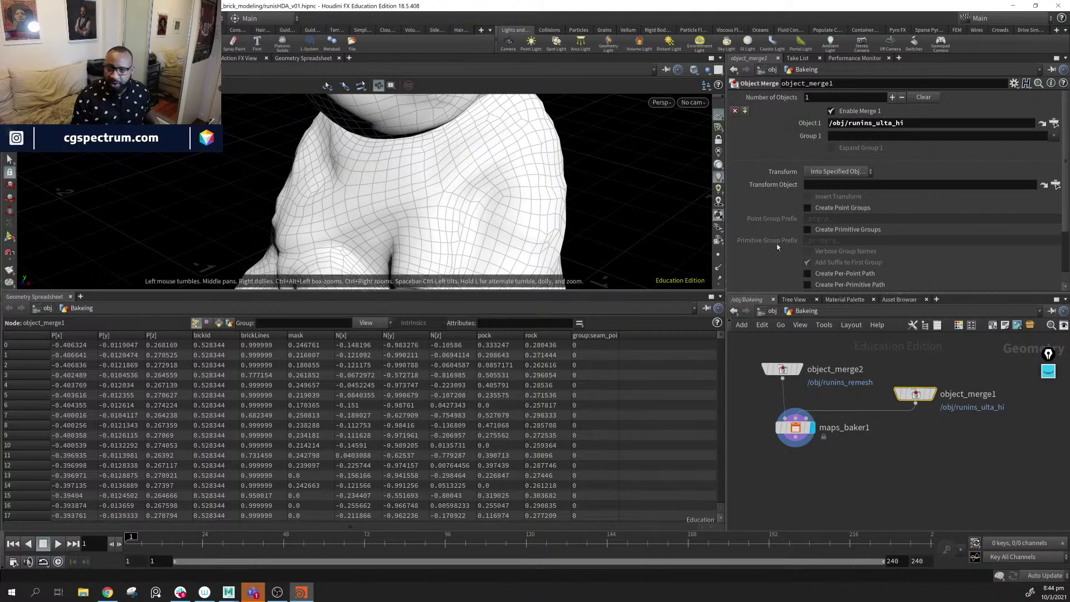
pyautogui.click(706, 308)
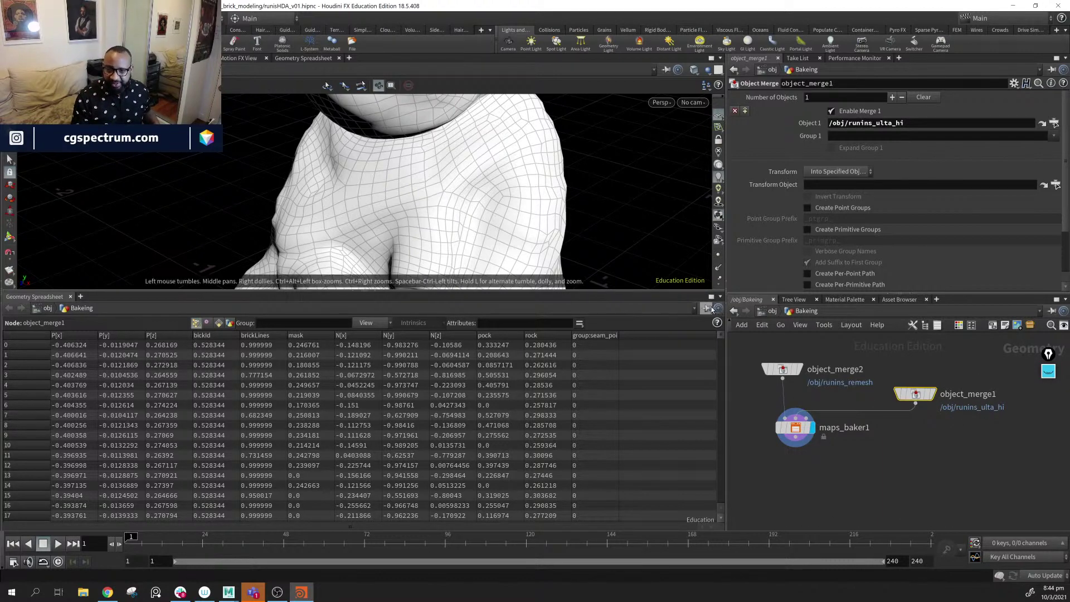
# - Name the first custom attribute of maps_baker1 bickId and the second one brickLines
pyautogui.click(794, 429)
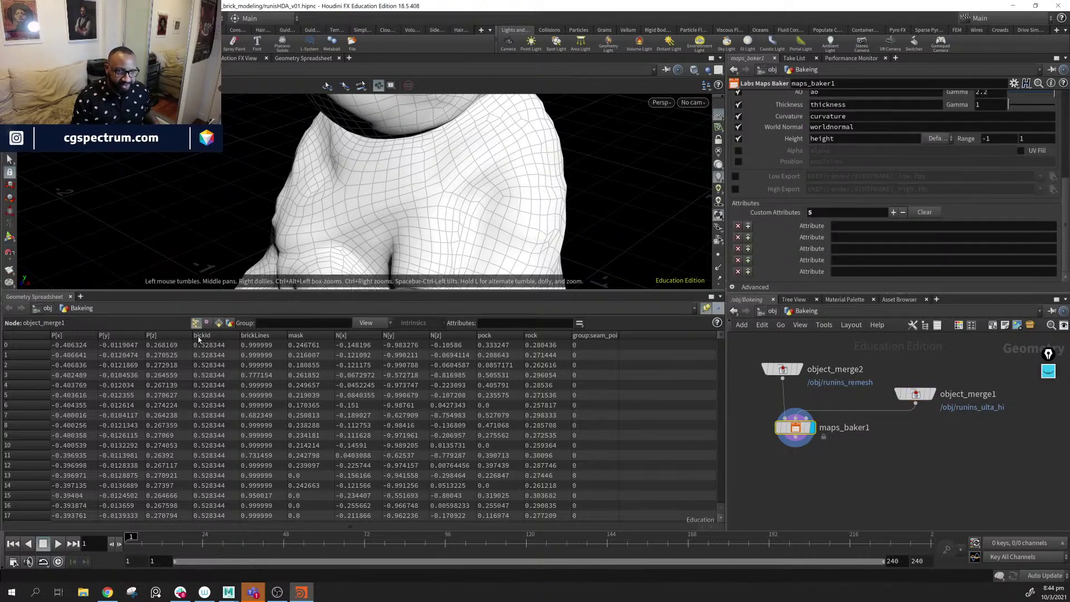
pyautogui.click(875, 225)
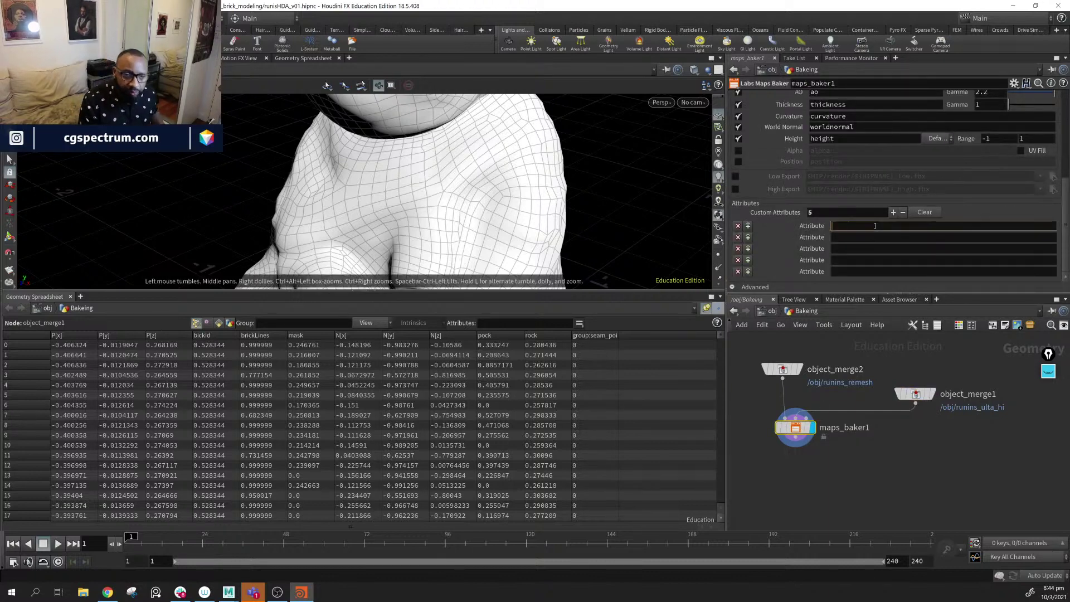
pyautogui.write('bi')
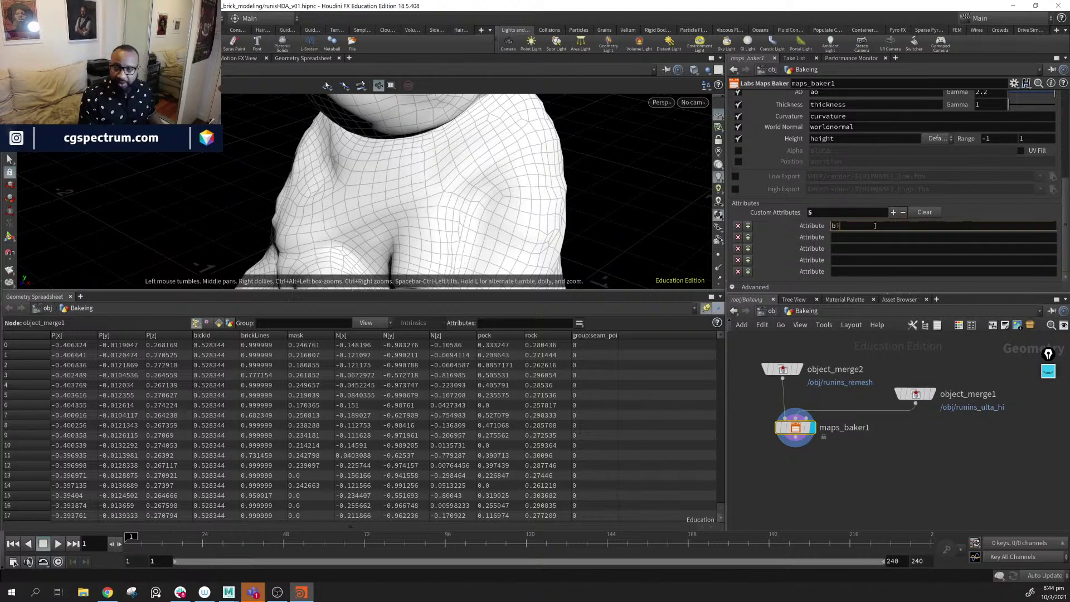
pyautogui.write('ckId')
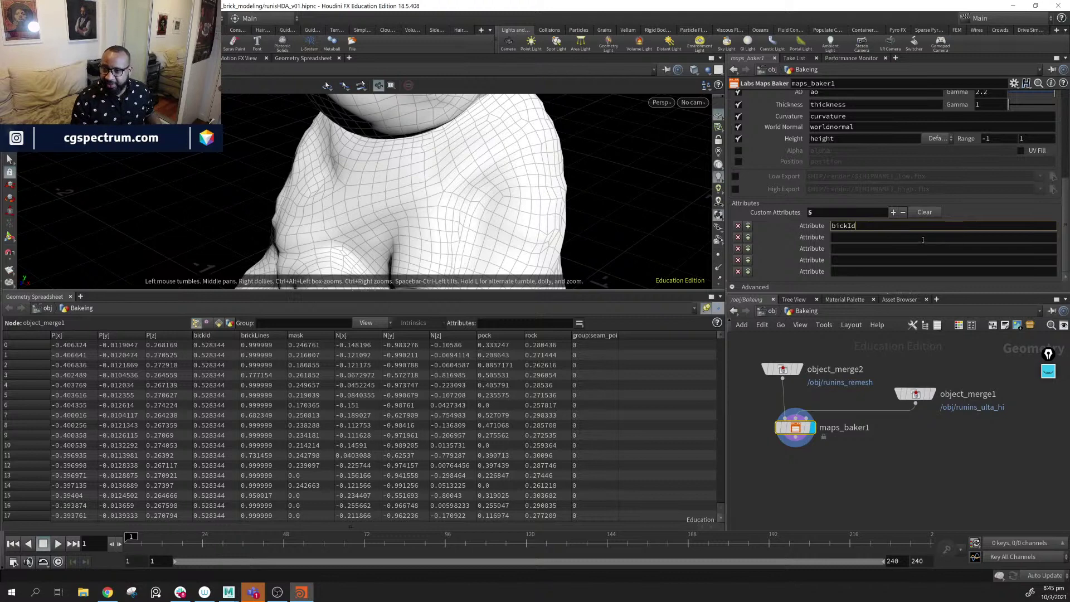
pyautogui.click(923, 238)
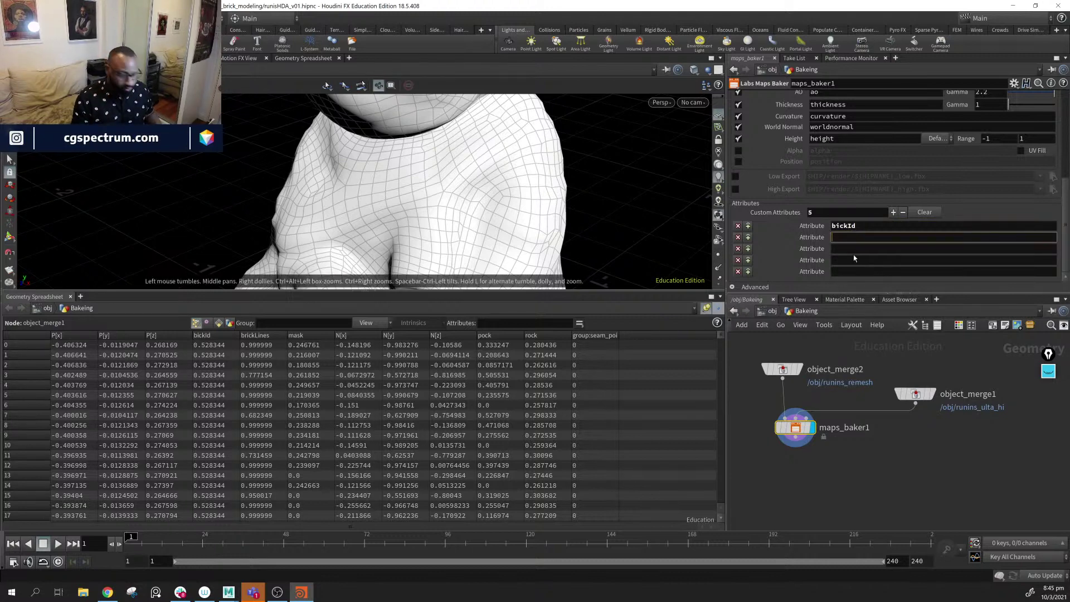
pyautogui.write('brick')
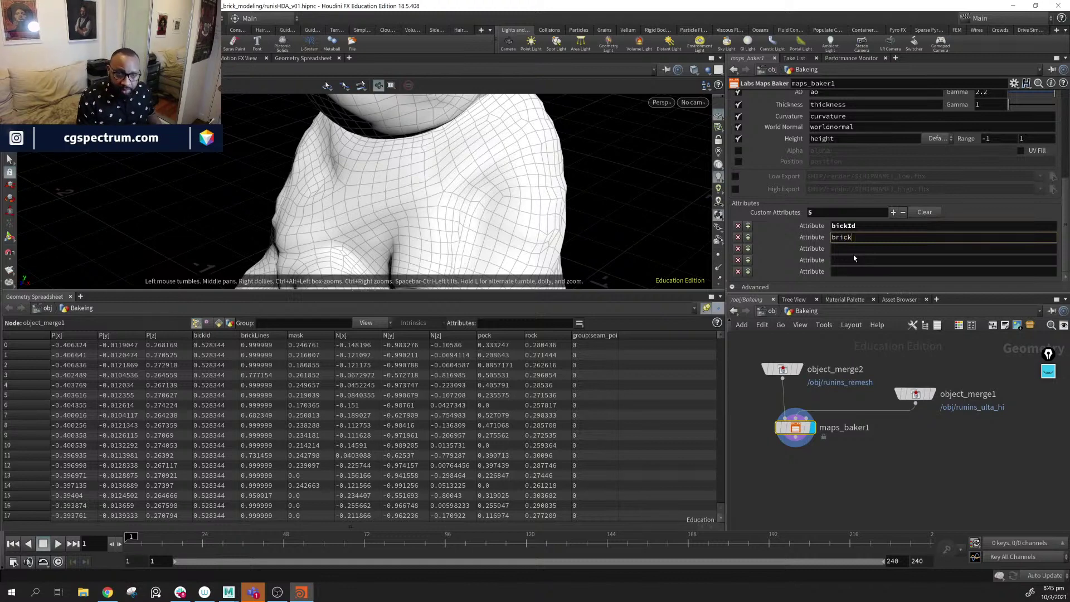
pyautogui.write('Lines')
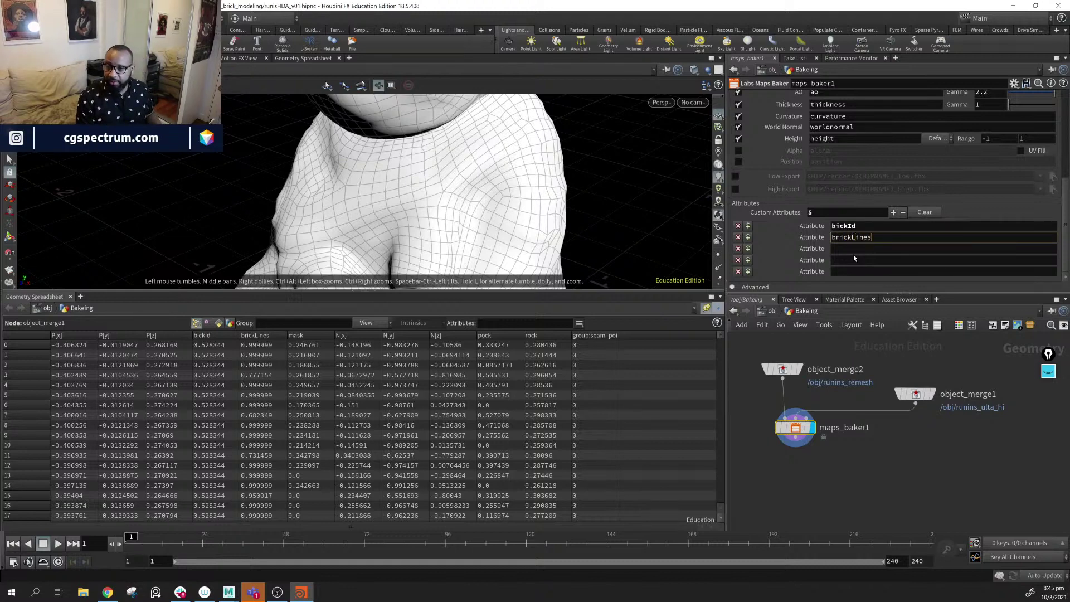
pyautogui.press('Return')
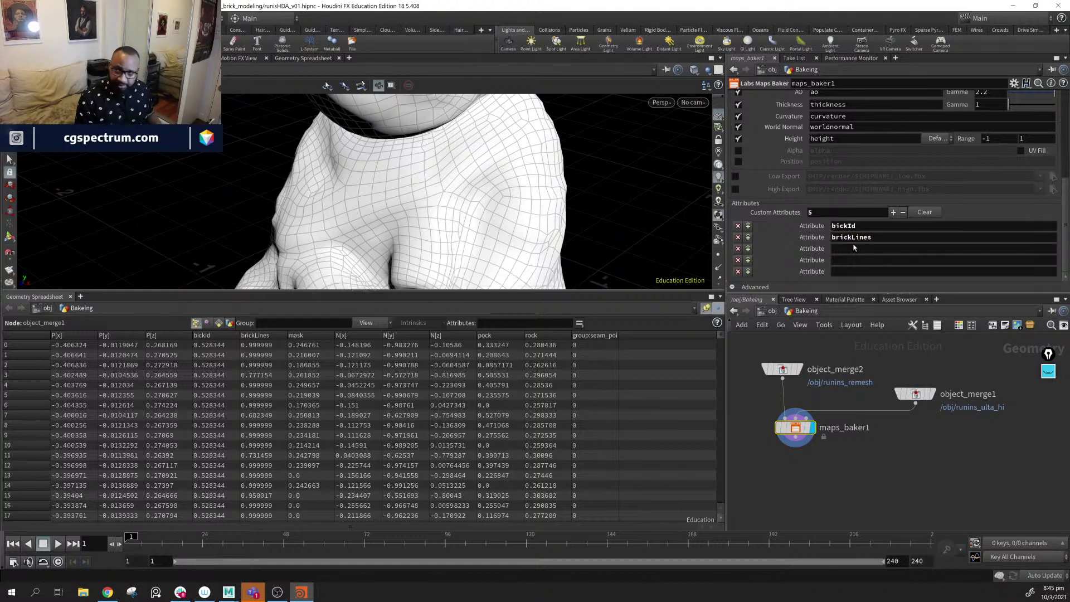
# - Name the third custom attribute of maps_baker1 mask
pyautogui.click(840, 249)
pyautogui.write('maskl')
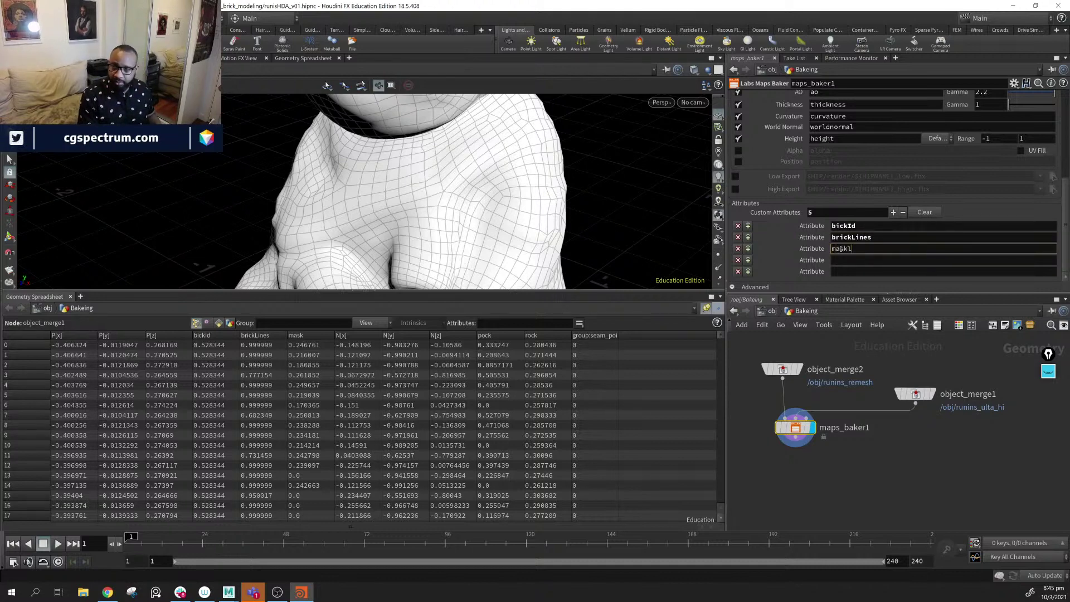
pyautogui.press('BackSpace')
pyautogui.press('BackSpace')
pyautogui.press('BackSpace')
pyautogui.press('BackSpace')
pyautogui.write('ma')
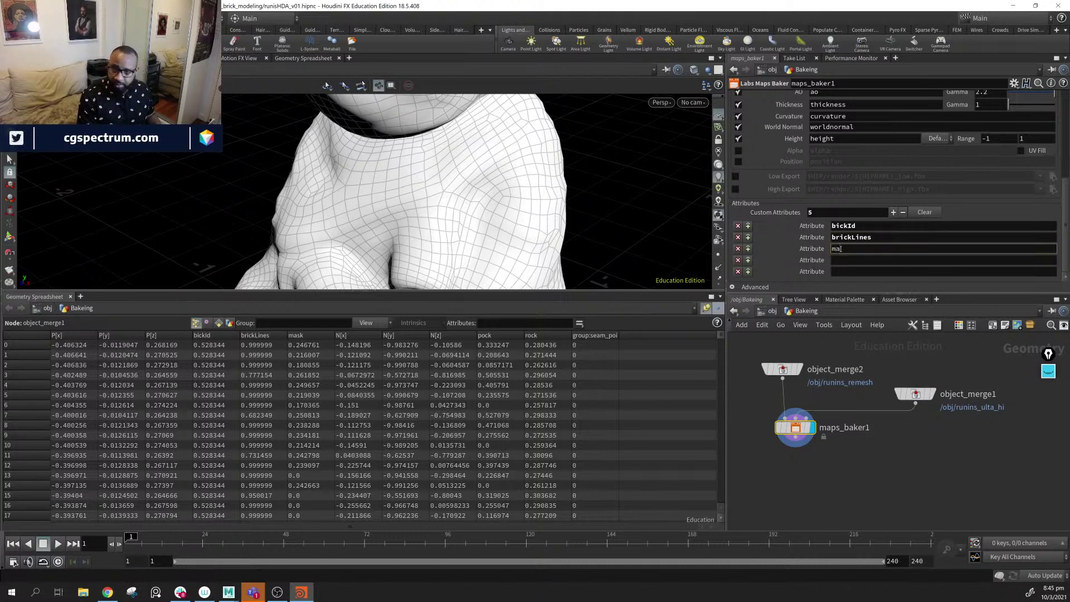
pyautogui.write('sk')
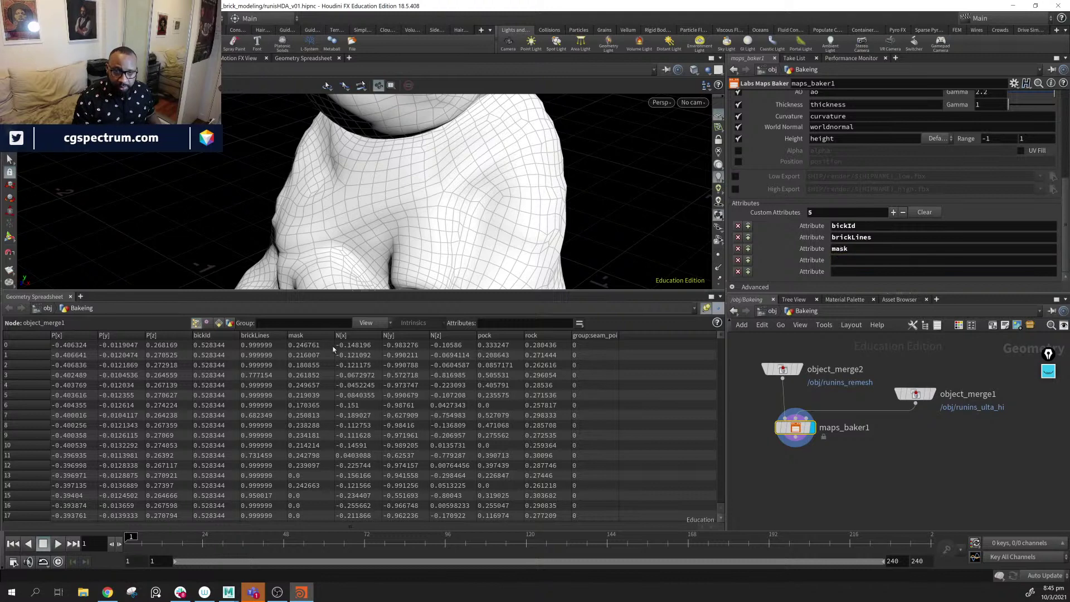
# - Name the fourth custom attribute of maps_baker1 pock and the fifth one rock
pyautogui.click(854, 260)
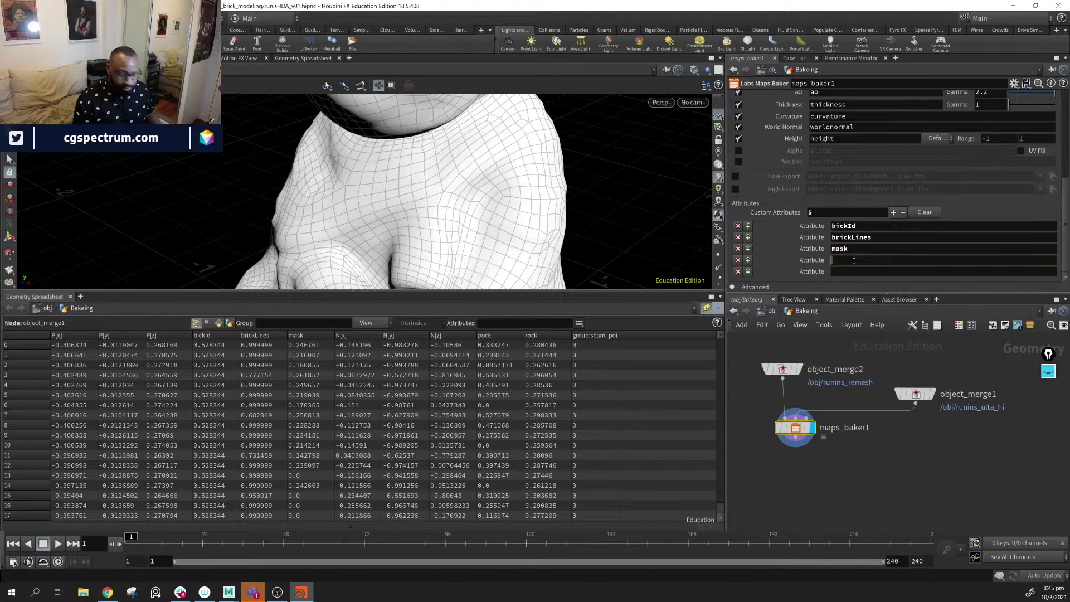
pyautogui.write('pock')
pyautogui.press('Return')
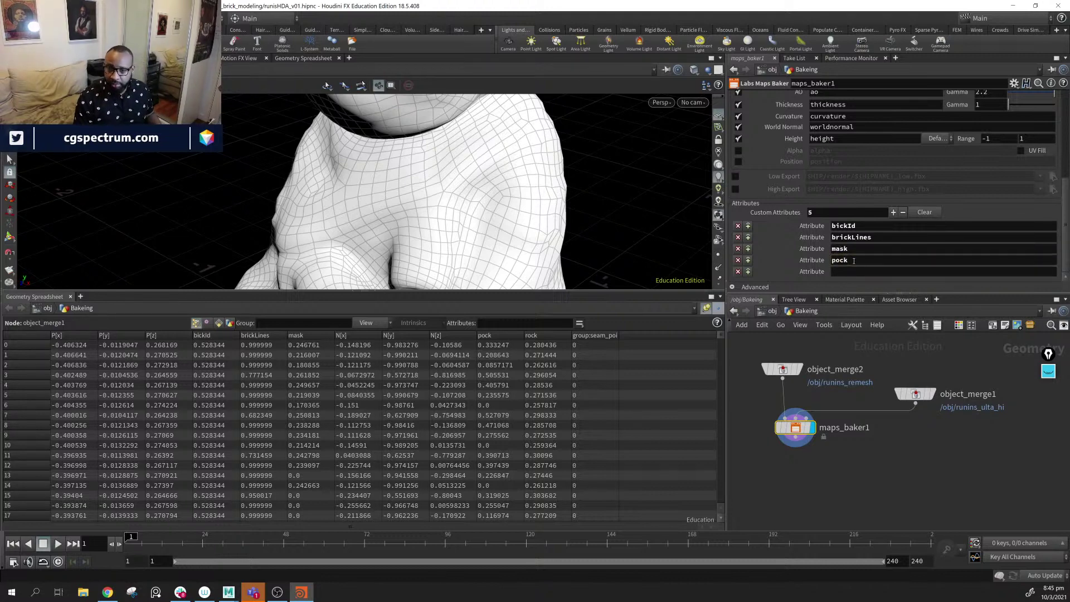
pyautogui.click(841, 272)
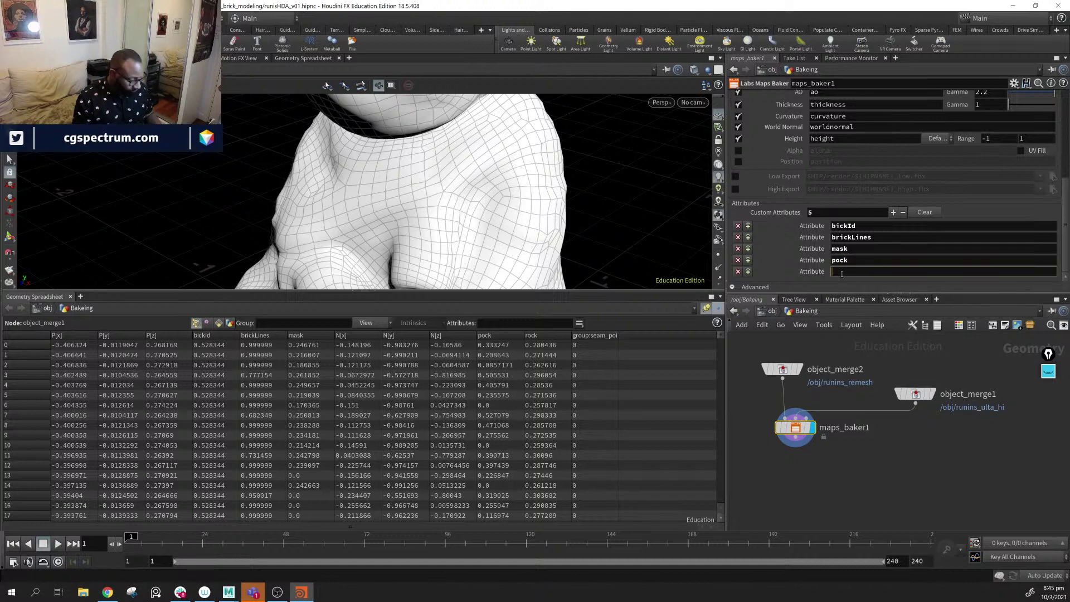
pyautogui.write('rock')
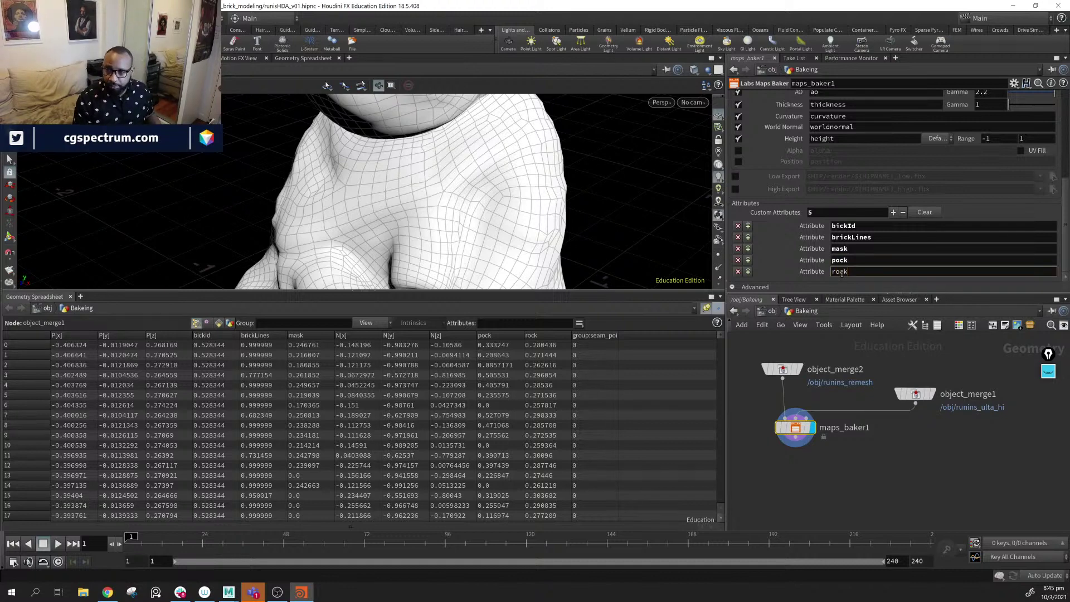
pyautogui.hotkey('shift', 'Tab')
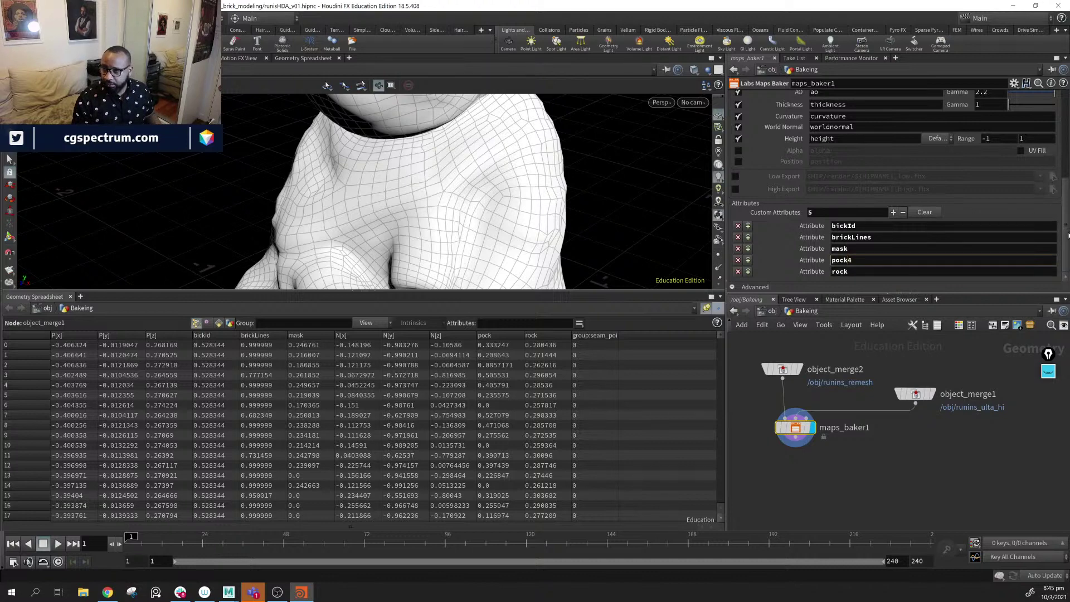
# - Set the bake resolution of maps_baker1 to 512 x 512
pyautogui.scroll(5, 1068, 235)
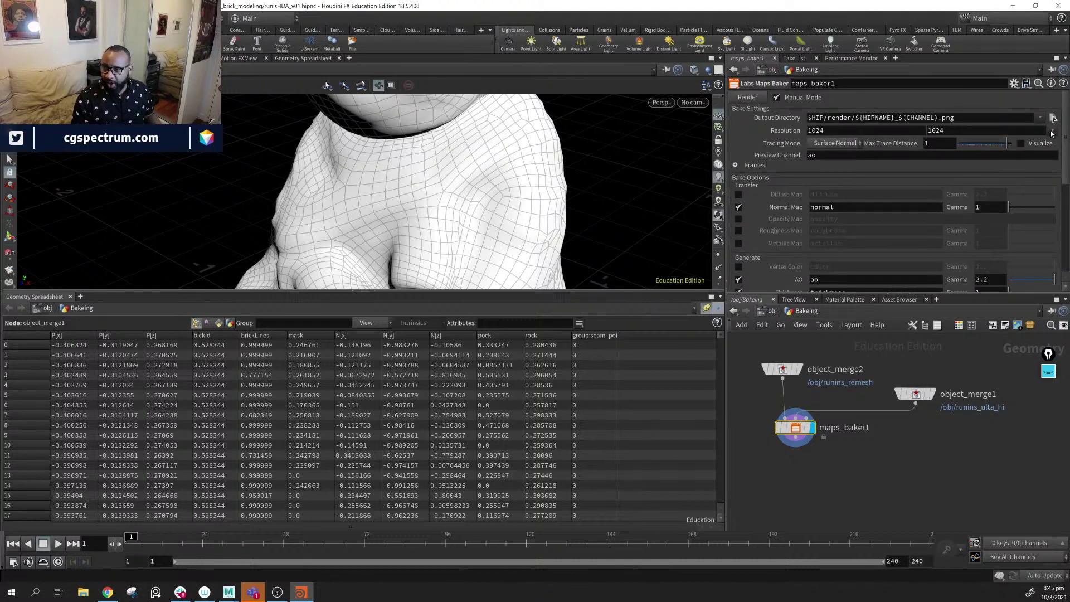
pyautogui.click(1052, 134)
pyautogui.click(1035, 156)
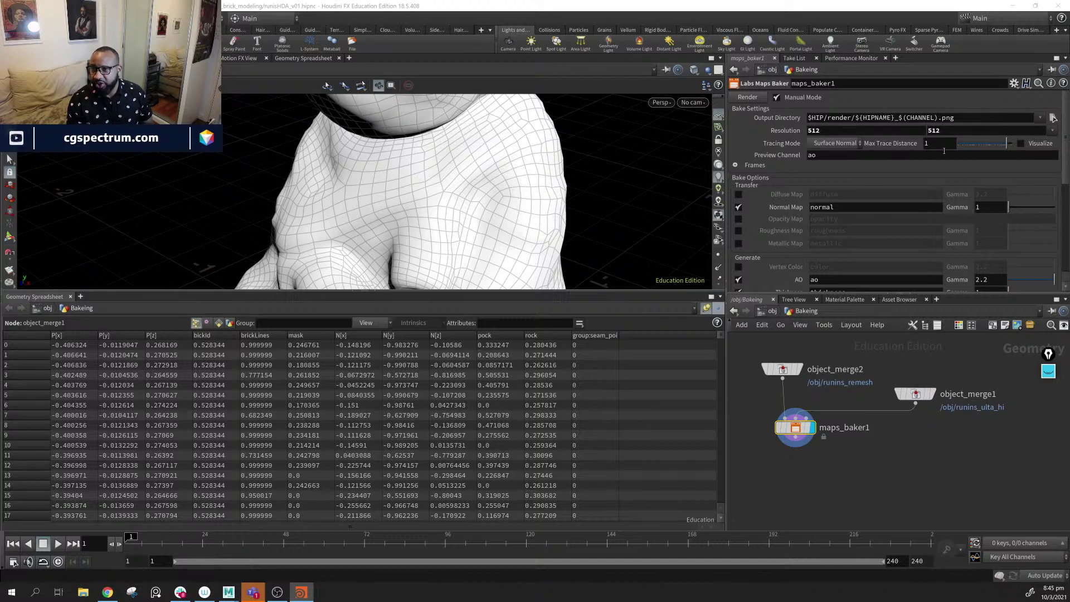
# - Replace the HIPNAME variable in the output directory with ruins, giving the path $HIP/render/ruins_$(CHANNEL).png
pyautogui.click(1038, 118)
pyautogui.click(1039, 118)
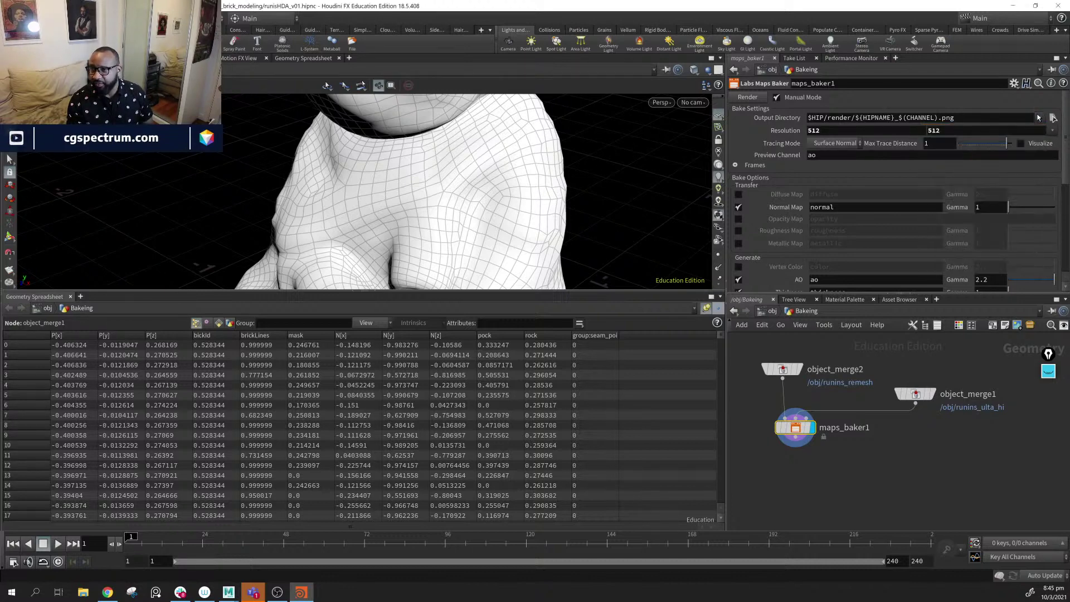
pyautogui.click(981, 119)
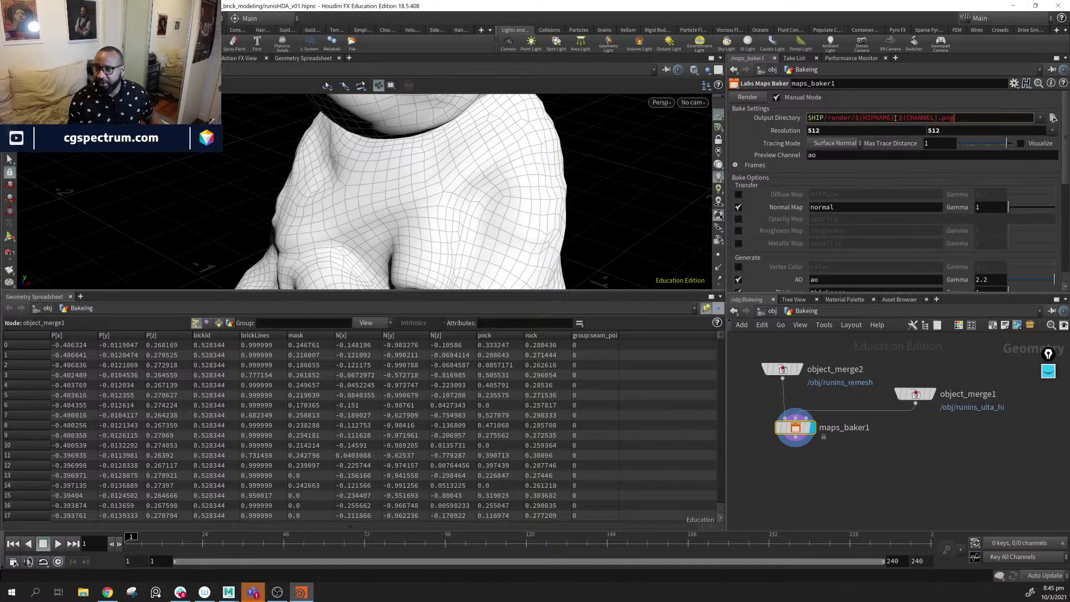
pyautogui.press('BackSpace')
pyautogui.press('BackSpace')
pyautogui.press('BackSpace')
pyautogui.press('BackSpace')
pyautogui.press('BackSpace')
pyautogui.press('BackSpace')
pyautogui.press('BackSpace')
pyautogui.press('BackSpace')
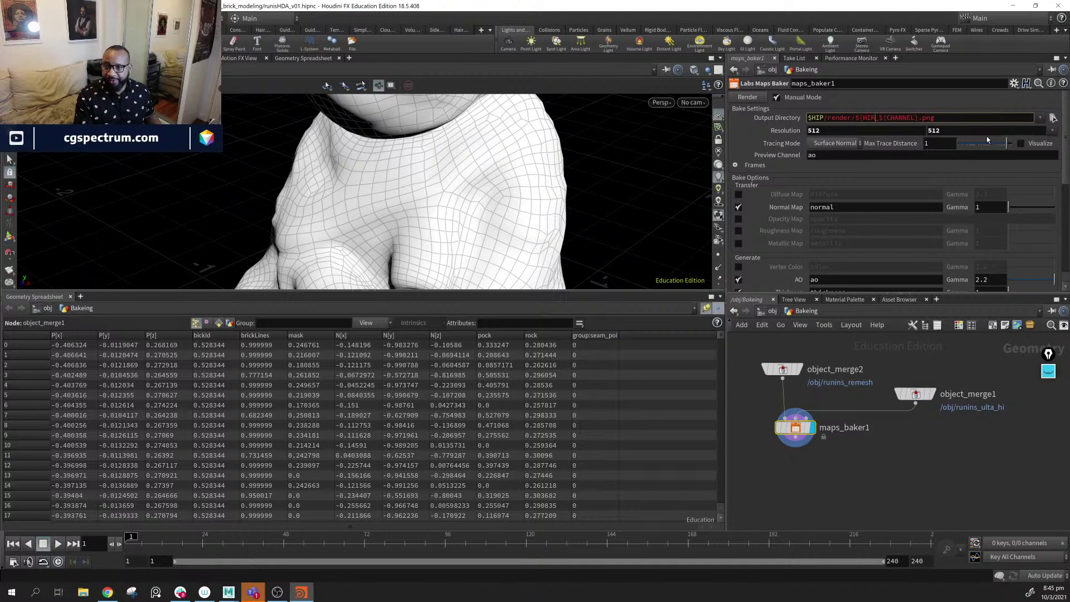
pyautogui.press('BackSpace')
pyautogui.press('BackSpace')
pyautogui.write('ru')
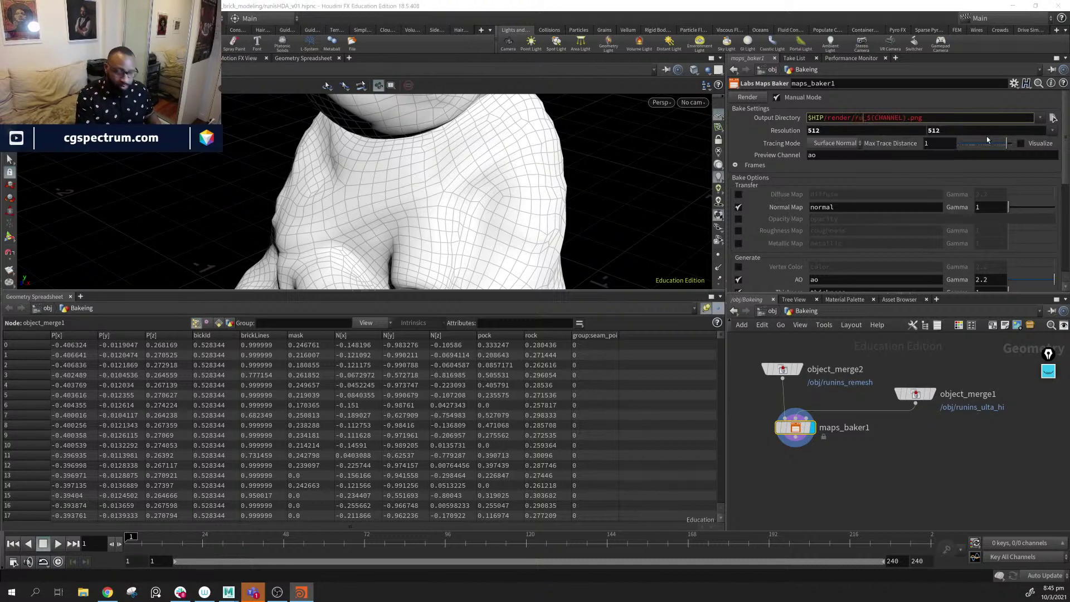
pyautogui.write('ins')
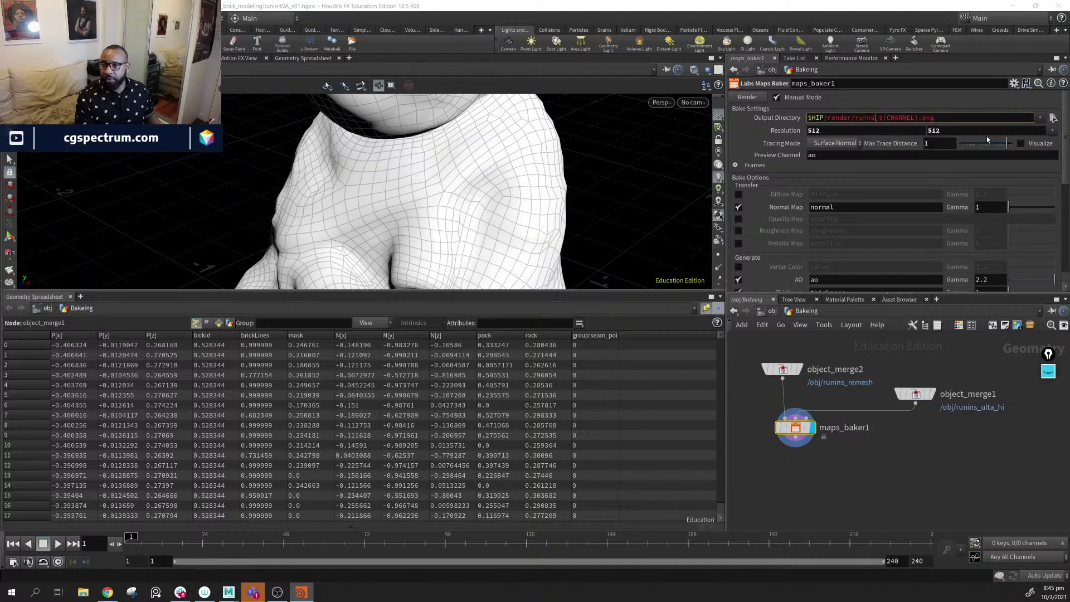
pyautogui.press('Return')
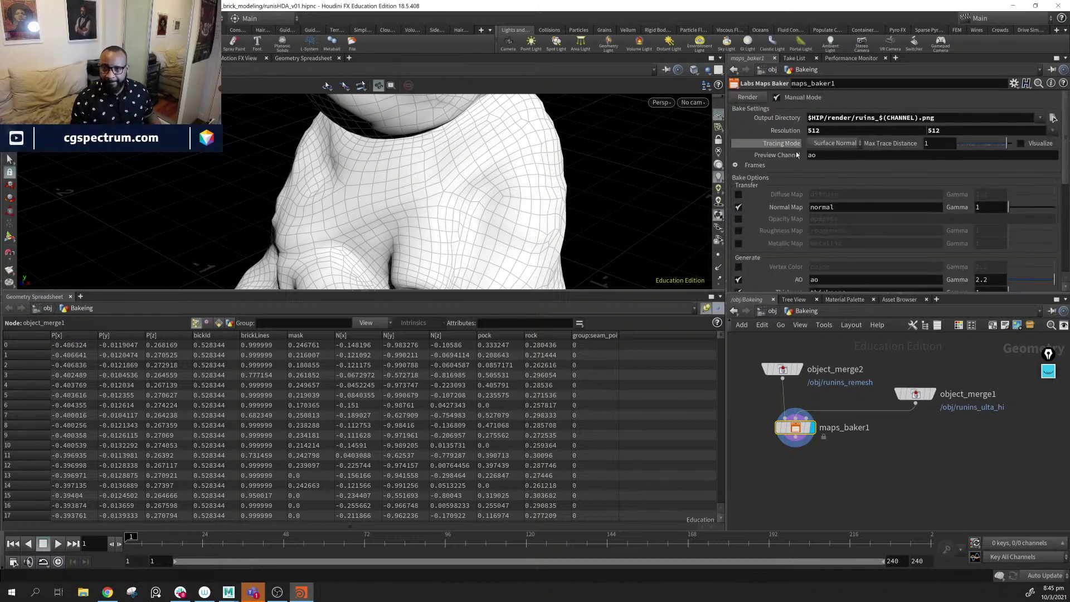
# - Visualize the tracing cage around the statue and reduce the Max Trace Distance to about 0.037
pyautogui.scroll(-5, 884, 274)
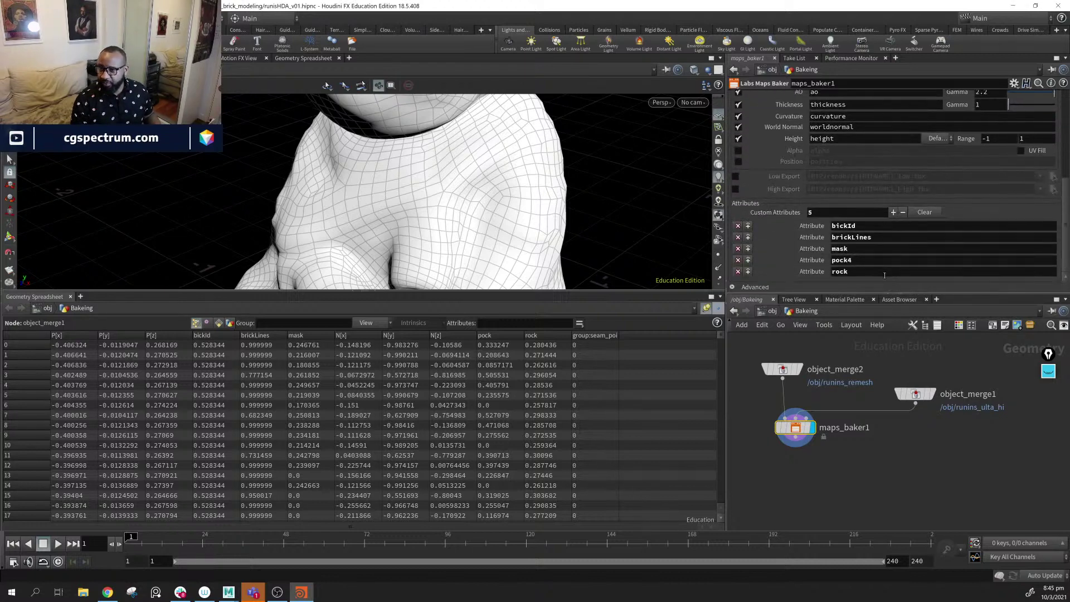
pyautogui.scroll(6, 885, 274)
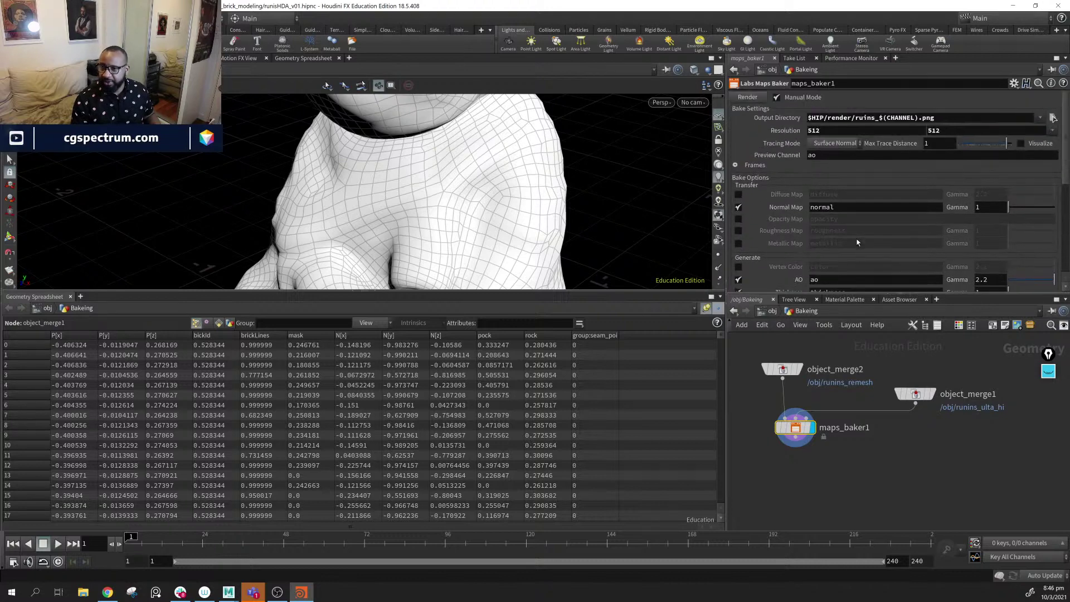
pyautogui.scroll(-5, 828, 177)
pyautogui.scroll(5, 829, 178)
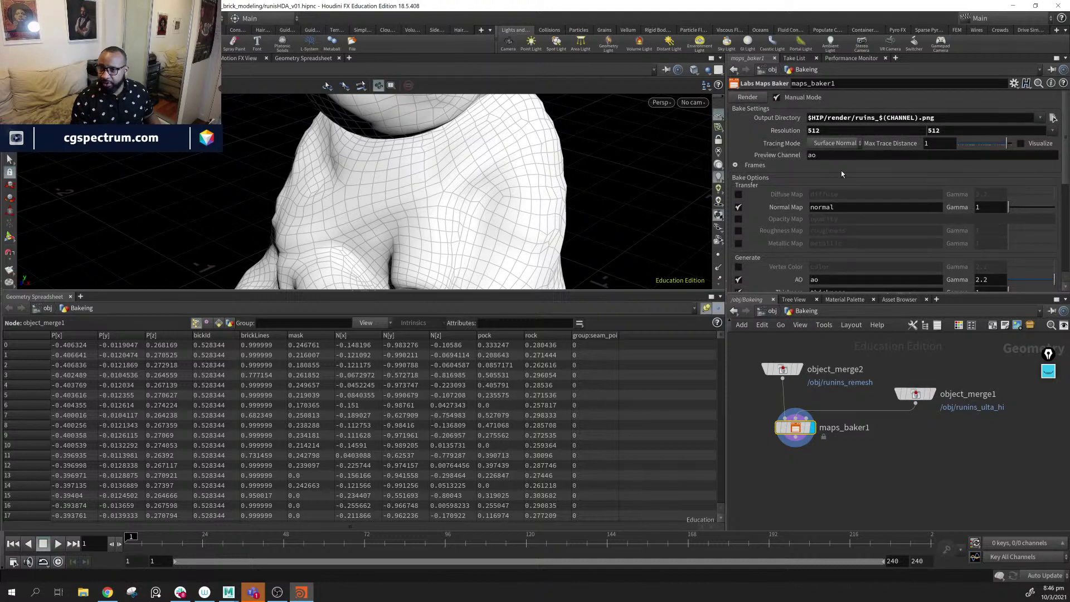
pyautogui.click(1019, 144)
pyautogui.moveTo(573, 215); pyautogui.dragTo(701, 182)
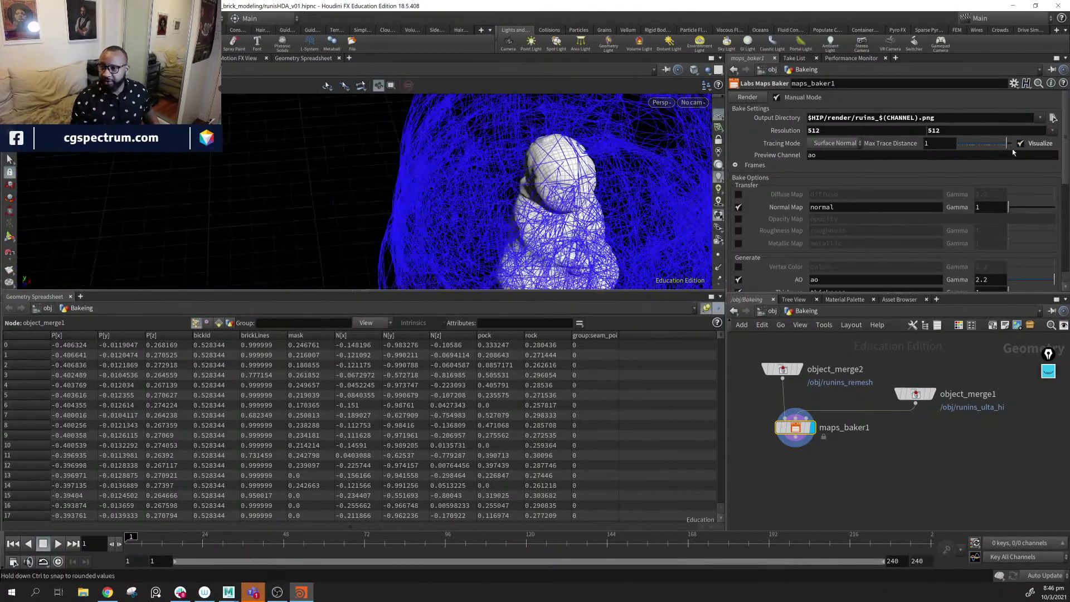
pyautogui.moveTo(1006, 147); pyautogui.dragTo(985, 159)
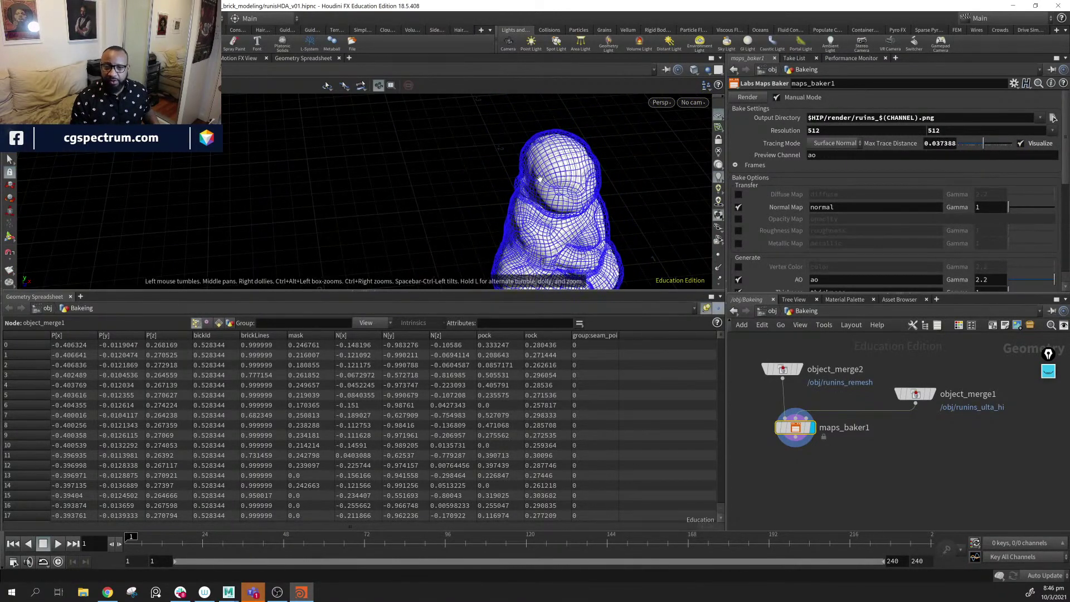
# - Check the tracing cage up close, lower the Max Trace Distance to about 0.023, and turn its visualization off
pyautogui.moveTo(502, 167); pyautogui.dragTo(522, 124)
pyautogui.scroll(5, 522, 167)
pyautogui.moveTo(301, 184); pyautogui.dragTo(374, 182)
pyautogui.moveTo(980, 148); pyautogui.dragTo(981, 144)
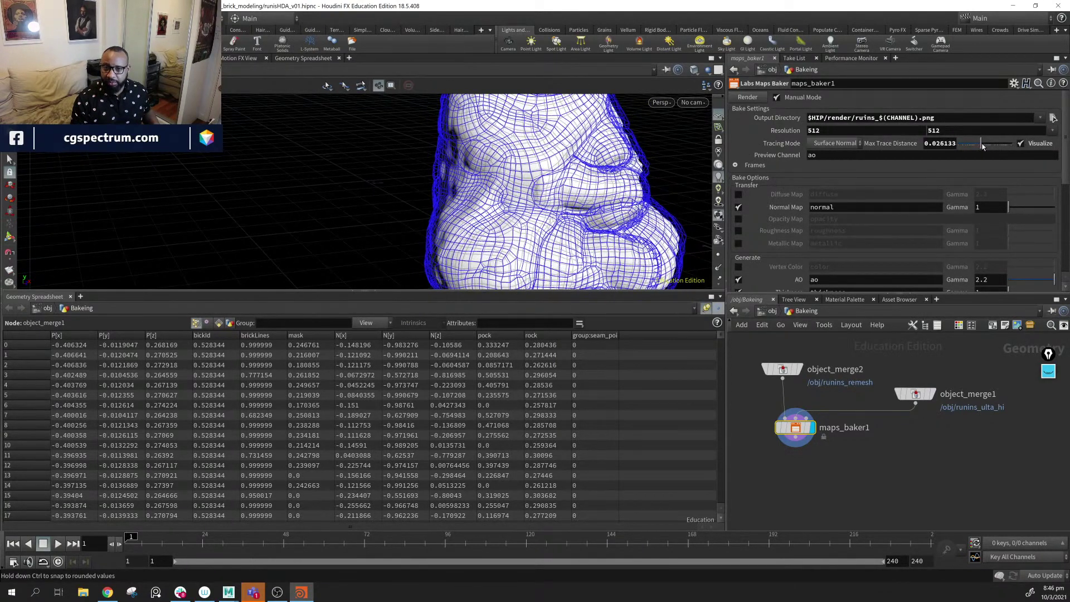
pyautogui.click(1039, 143)
pyautogui.moveTo(705, 226)
pyautogui.mouseDown()
pyautogui.moveTo(669, 223)
pyautogui.moveTo(708, 223)
pyautogui.mouseUp()
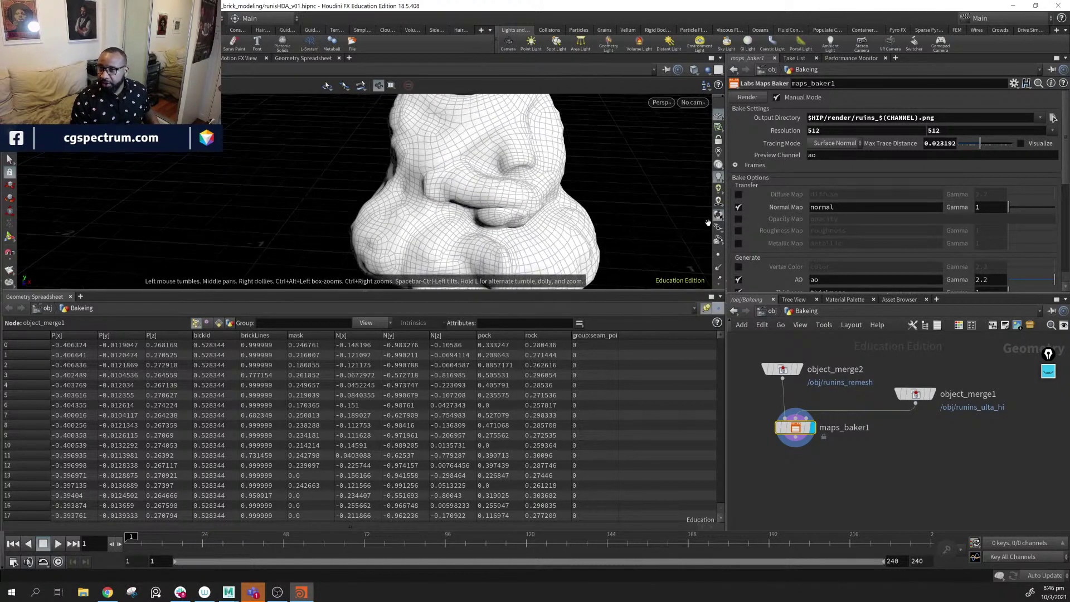
# - Expand the Advanced section of maps_baker1 and review its padding, sampling, normal, AO, thickness and curvature map settings
pyautogui.scroll(-5, 765, 219)
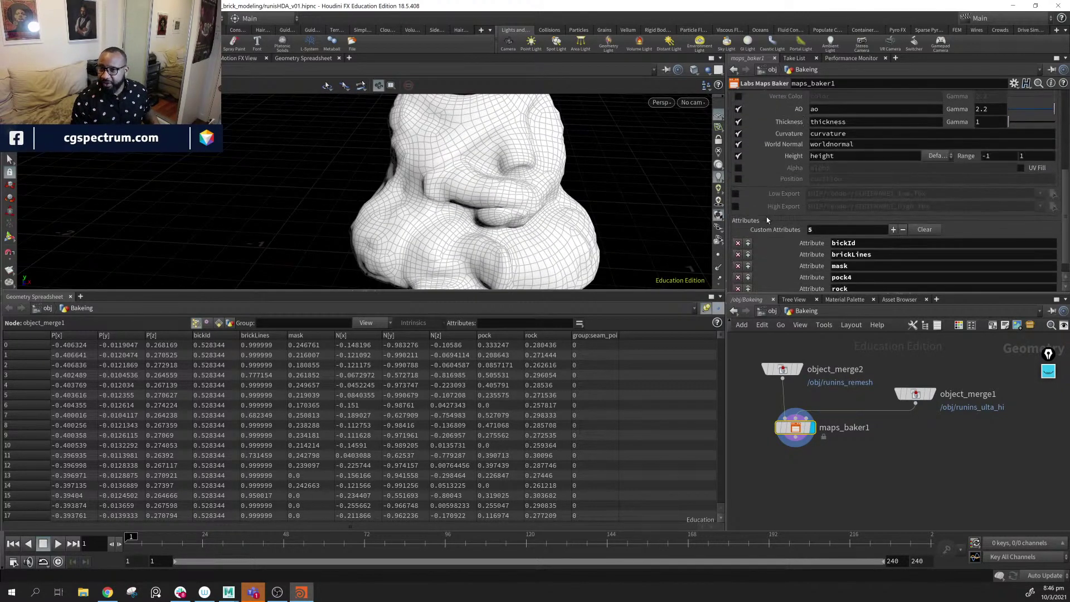
pyautogui.scroll(-1, 767, 219)
pyautogui.click(732, 287)
pyautogui.scroll(-7, 844, 259)
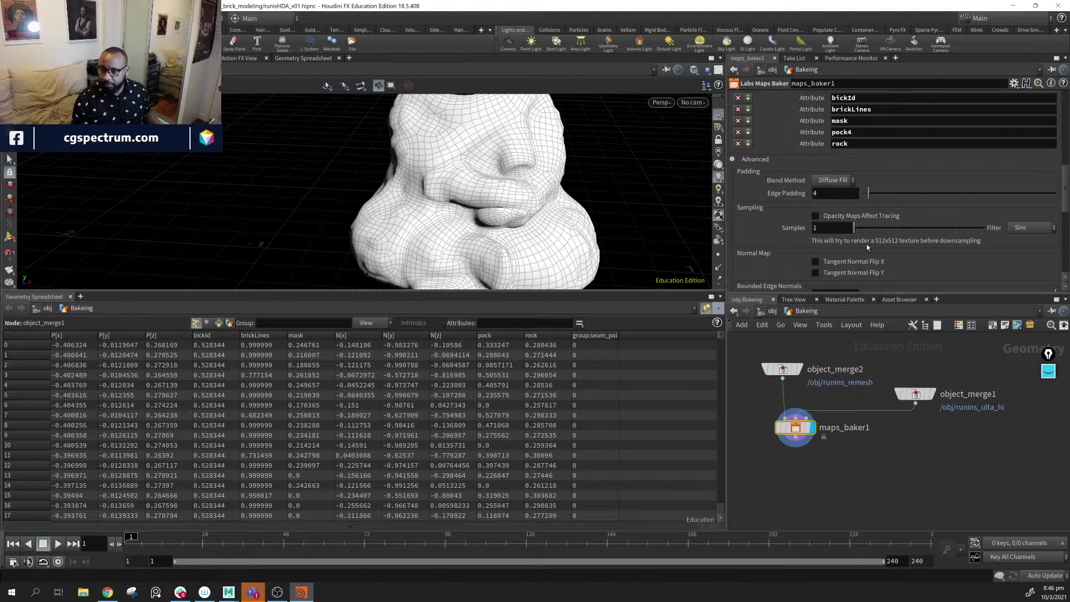
pyautogui.scroll(-3, 867, 248)
pyautogui.scroll(-3, 863, 249)
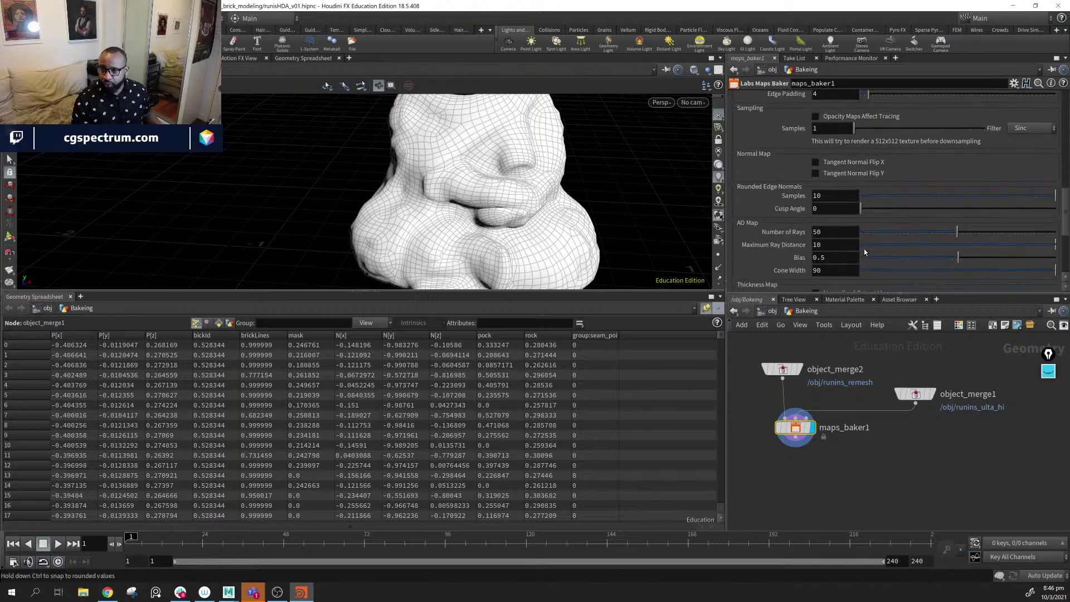
pyautogui.scroll(-2, 835, 238)
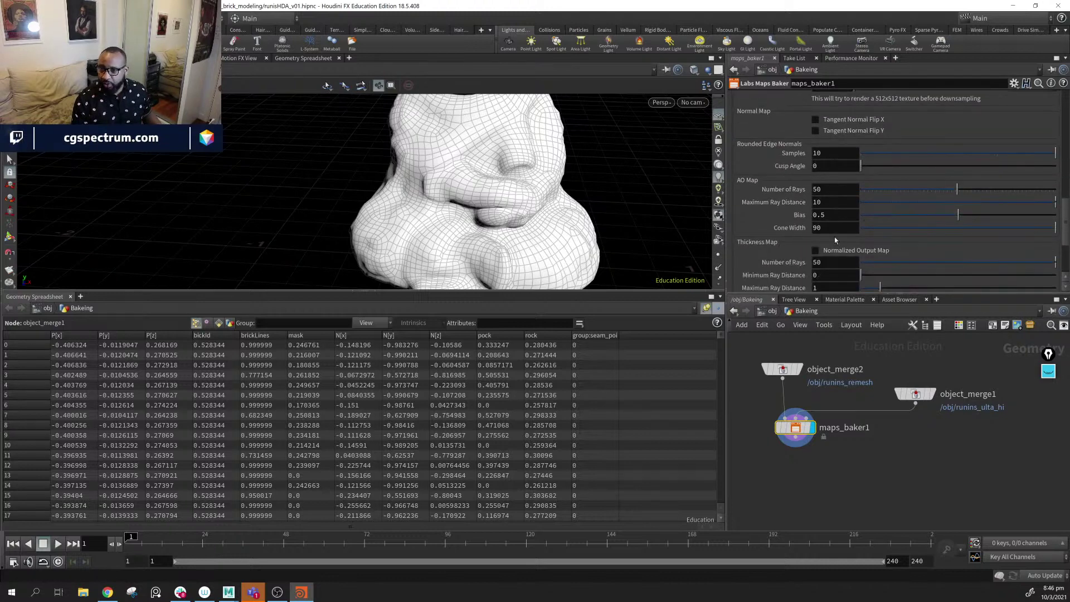
pyautogui.scroll(-5, 815, 249)
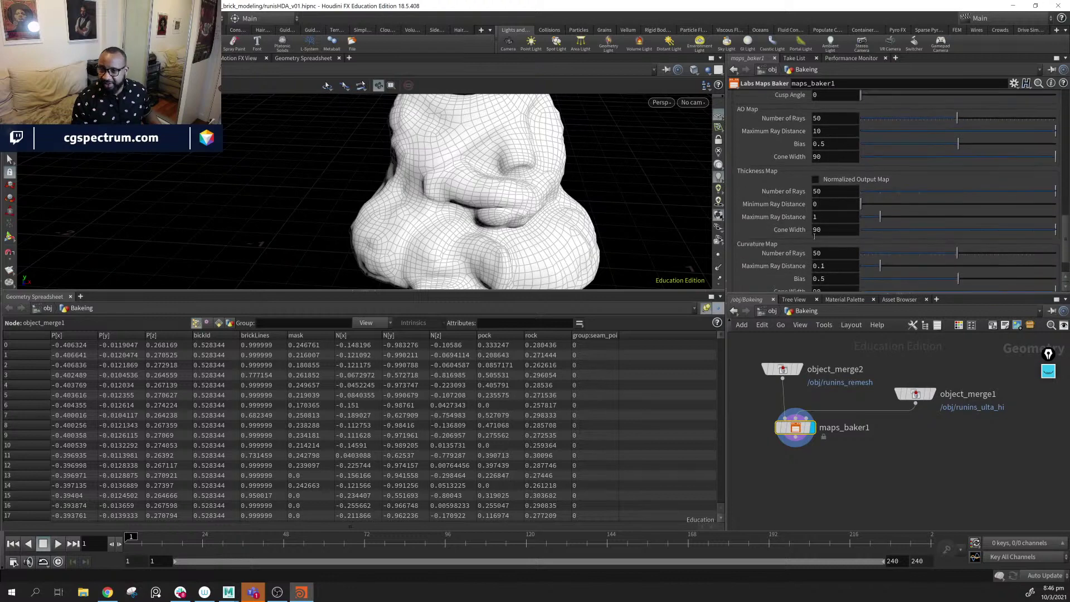
pyautogui.scroll(8, 816, 253)
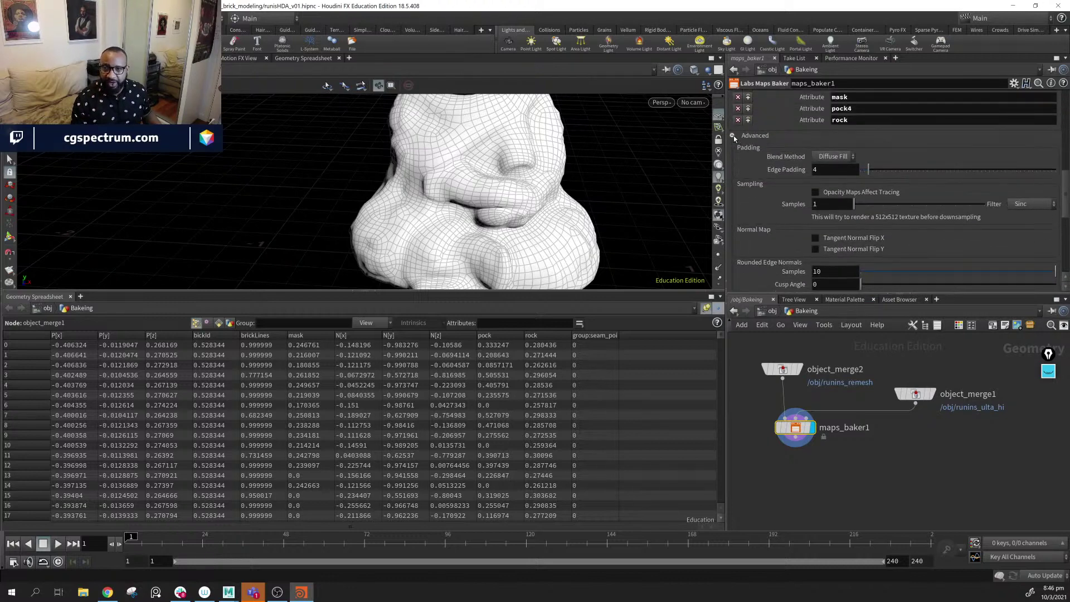
pyautogui.scroll(6, 819, 234)
pyautogui.scroll(3, 822, 232)
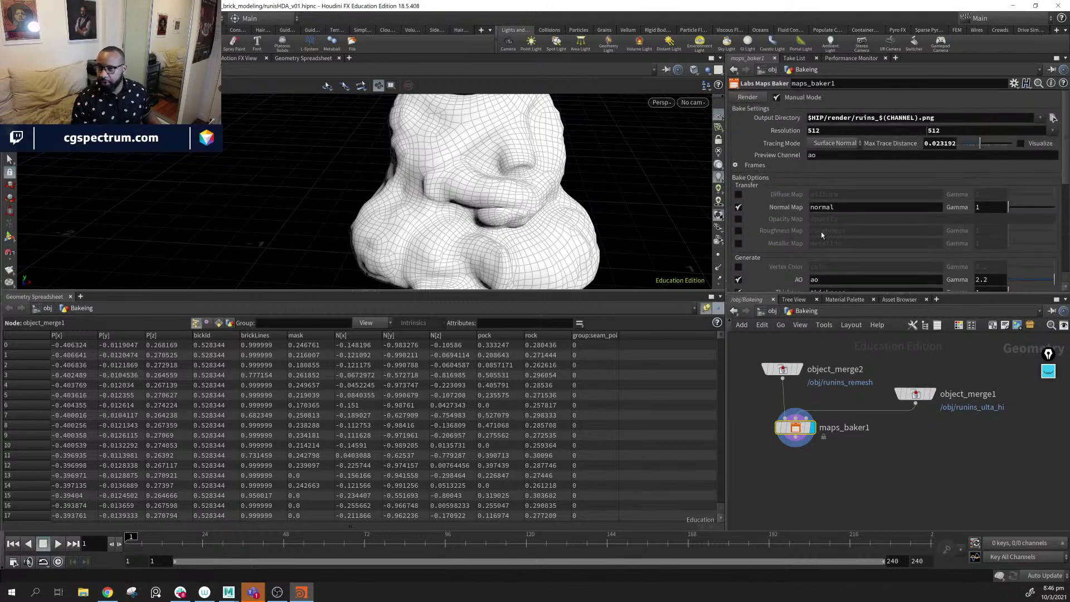
# - Render the maps with maps_baker1 and inspect the baked AO preview around the statue
pyautogui.click(747, 98)
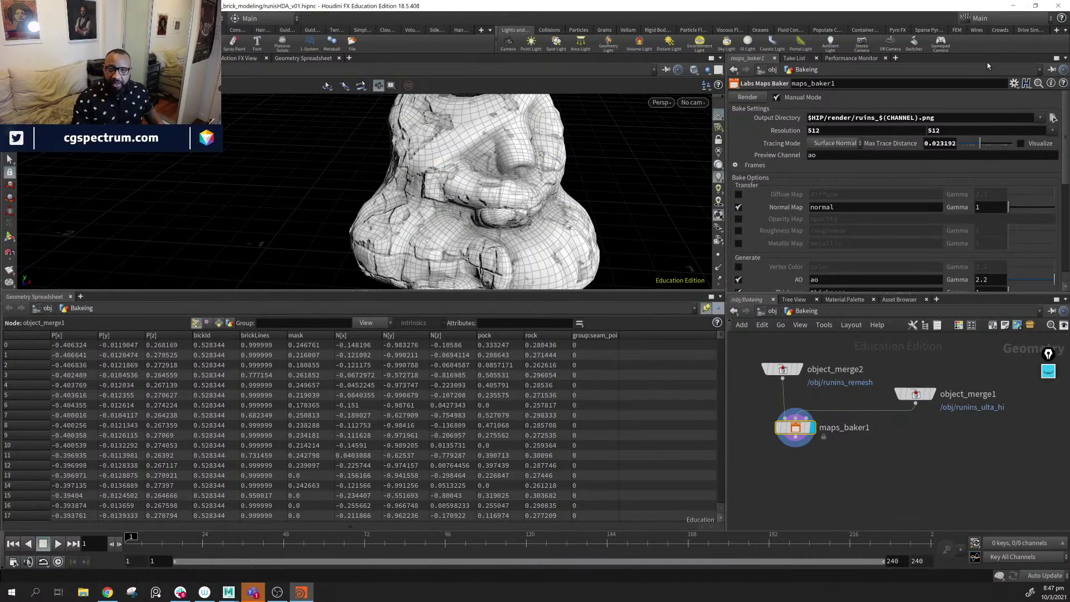
pyautogui.moveTo(437, 210); pyautogui.dragTo(628, 186)
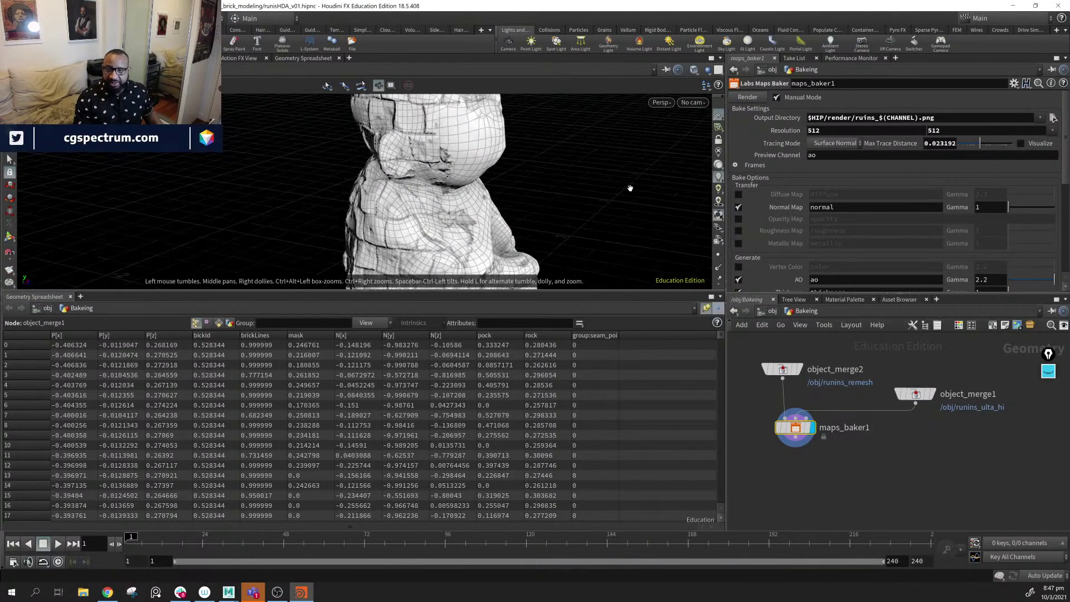
pyautogui.moveTo(602, 234); pyautogui.dragTo(524, 228)
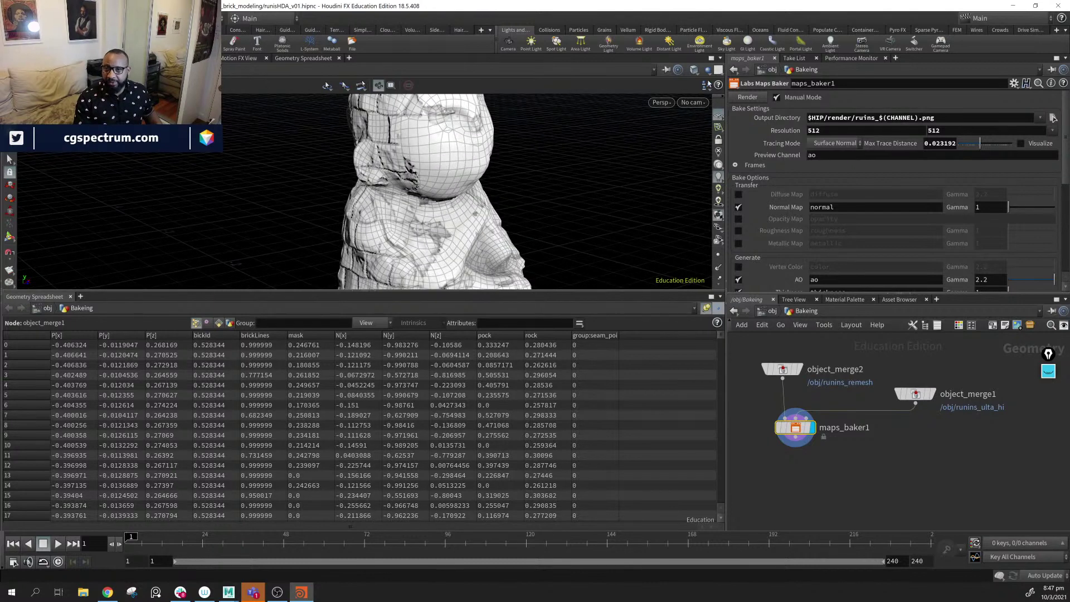
# - Switch the viewport display to Smooth Shaded and inspect the baked AO on the statue's face
pyautogui.click(694, 70)
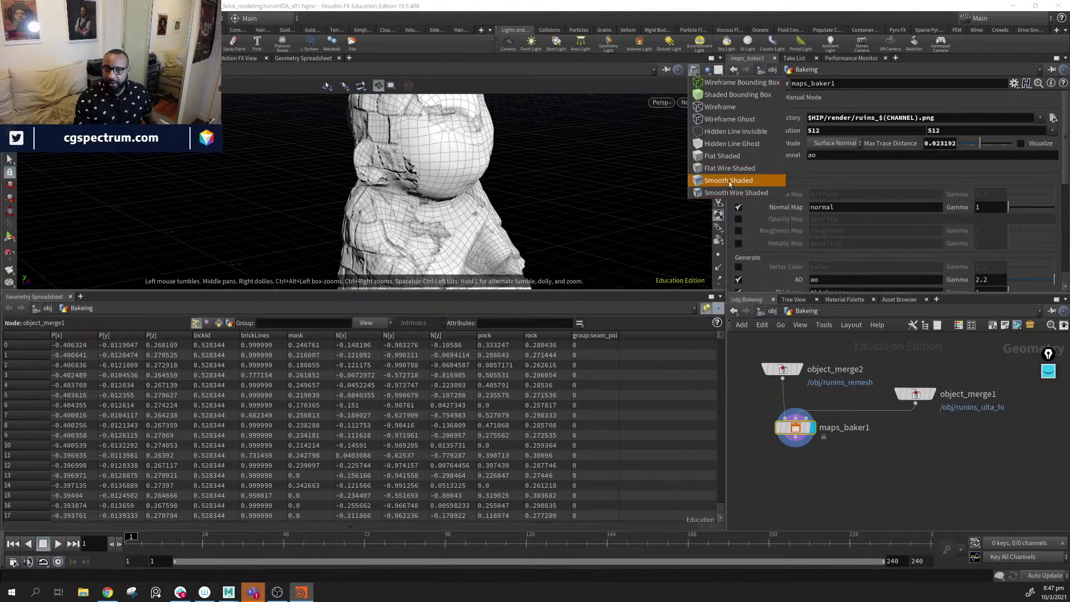
pyautogui.click(725, 184)
pyautogui.moveTo(478, 182); pyautogui.dragTo(339, 162, button='right')
pyautogui.moveTo(339, 162); pyautogui.dragTo(730, 219)
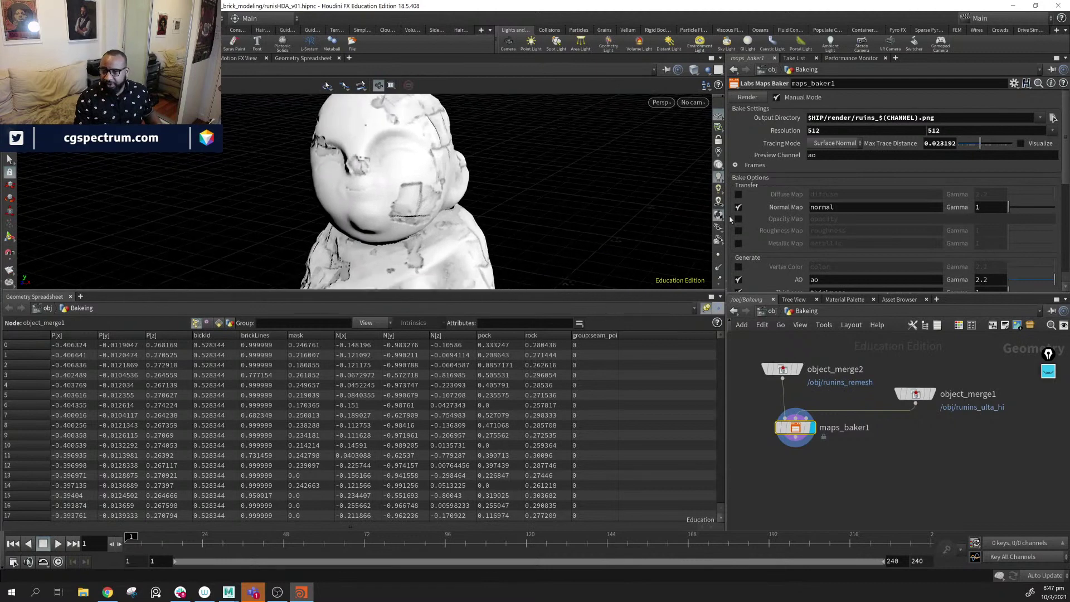
# - Set the Preview Channel to normal and inspect the baked normal map around the statue's head
pyautogui.doubleClick(859, 213)
pyautogui.hotkey('ctrl', 'c')
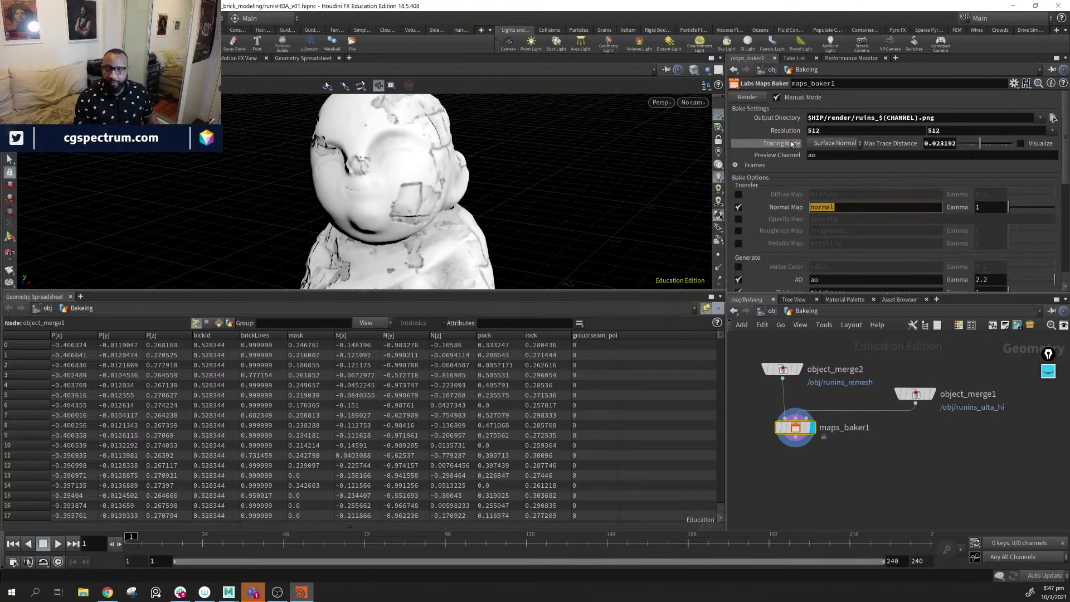
pyautogui.click(843, 156)
pyautogui.hotkey('ctrl', 'a')
pyautogui.hotkey('ctrl', 'v')
pyautogui.press('Return')
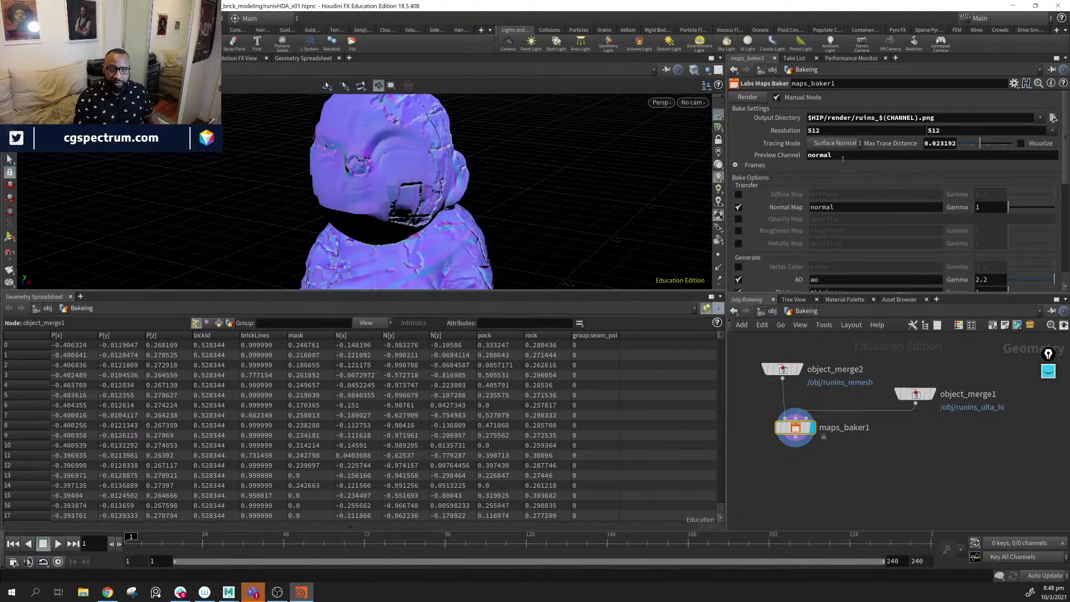
pyautogui.moveTo(446, 222); pyautogui.dragTo(368, 193)
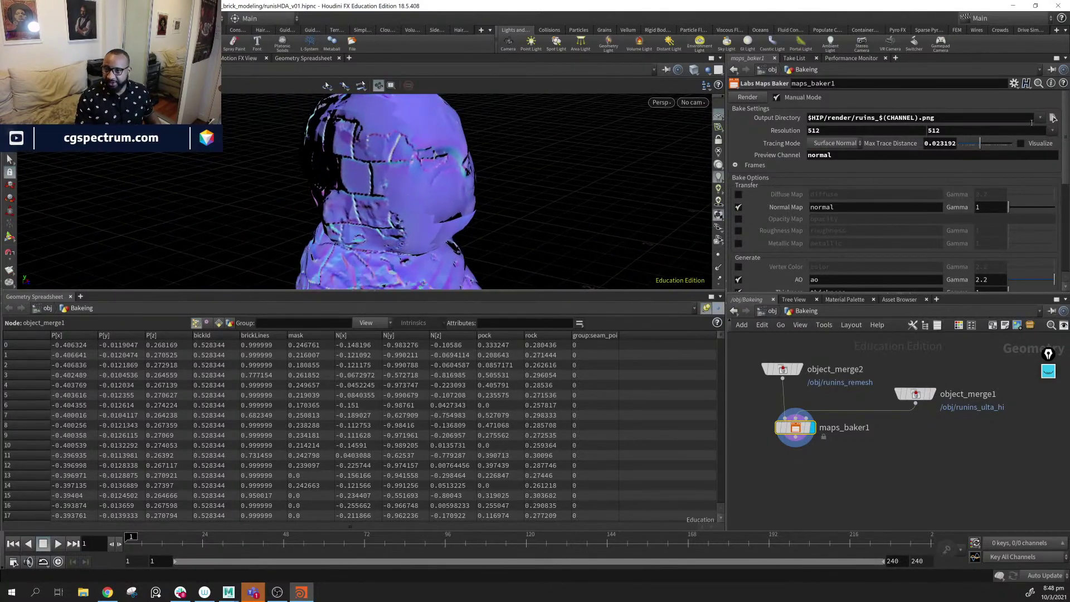
# - Set the Preview Channel to thickness and inspect the baked thickness map on the statue
pyautogui.scroll(-2, 817, 211)
pyautogui.doubleClick(857, 250)
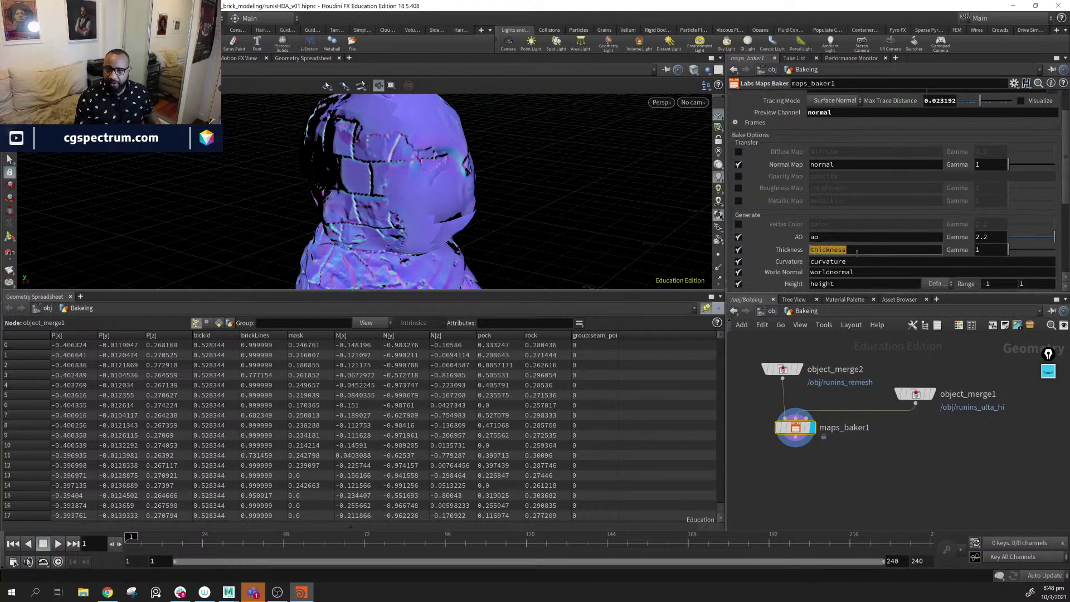
pyautogui.doubleClick(820, 112)
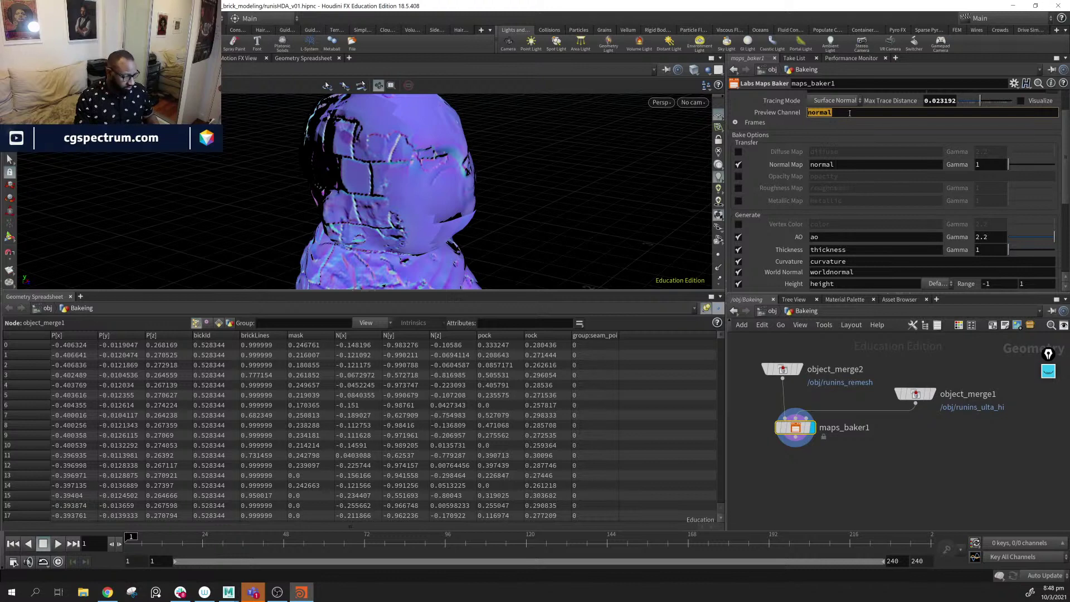
pyautogui.hotkey('ctrl', 'v')
pyautogui.press('Return')
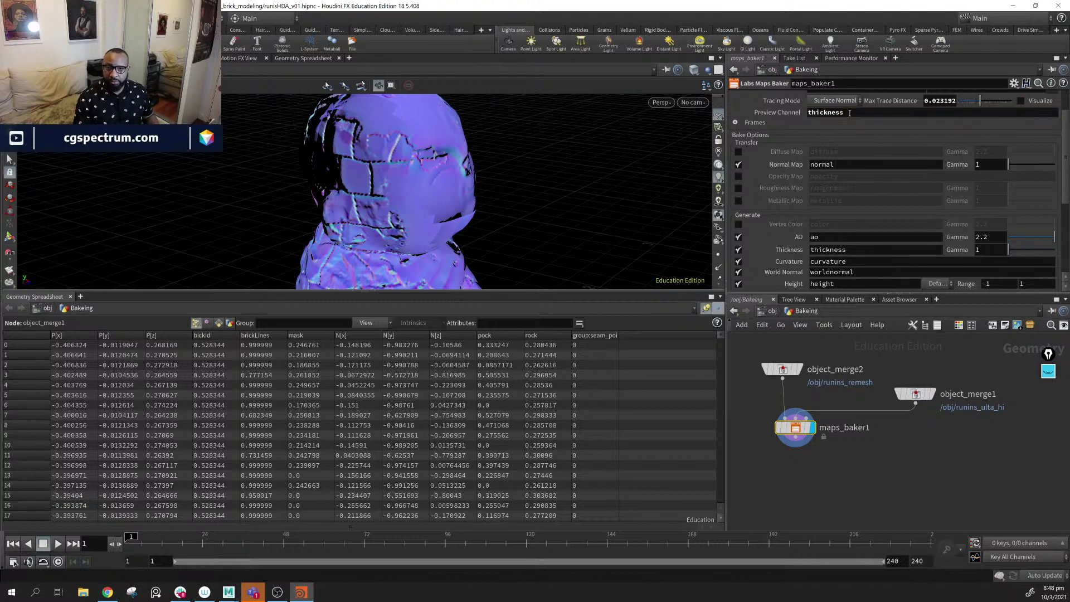
pyautogui.moveTo(479, 213)
pyautogui.mouseDown()
pyautogui.moveTo(564, 231)
pyautogui.moveTo(444, 141)
pyautogui.moveTo(559, 186)
pyautogui.moveTo(460, 218)
pyautogui.moveTo(451, 249)
pyautogui.moveTo(477, 173)
pyautogui.mouseUp()
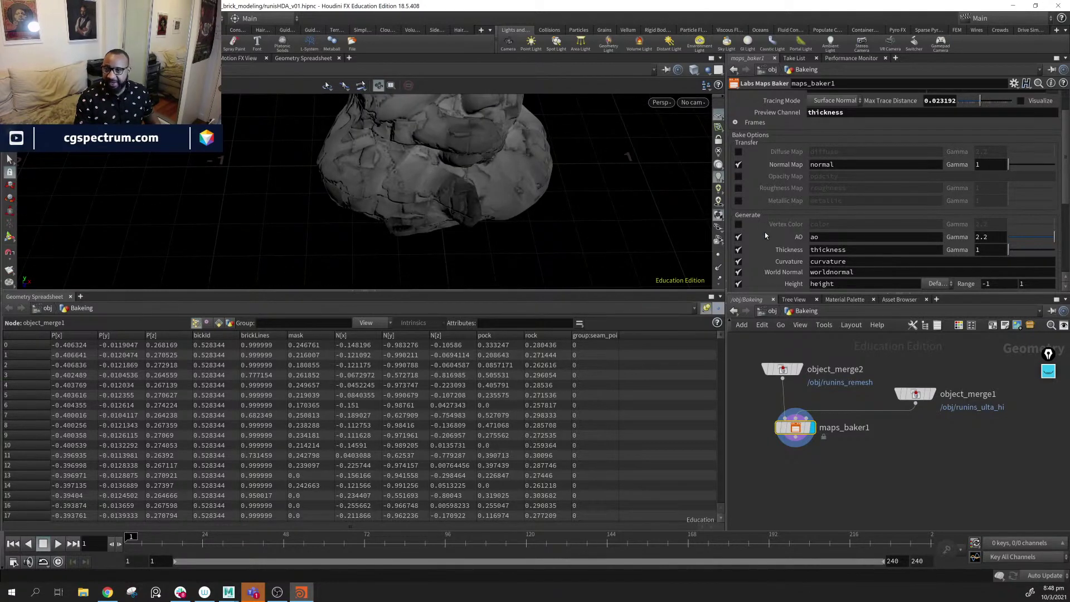
# - Set the Preview Channel to curvature and inspect the baked curvature map on the statue's body and back
pyautogui.doubleClick(860, 260)
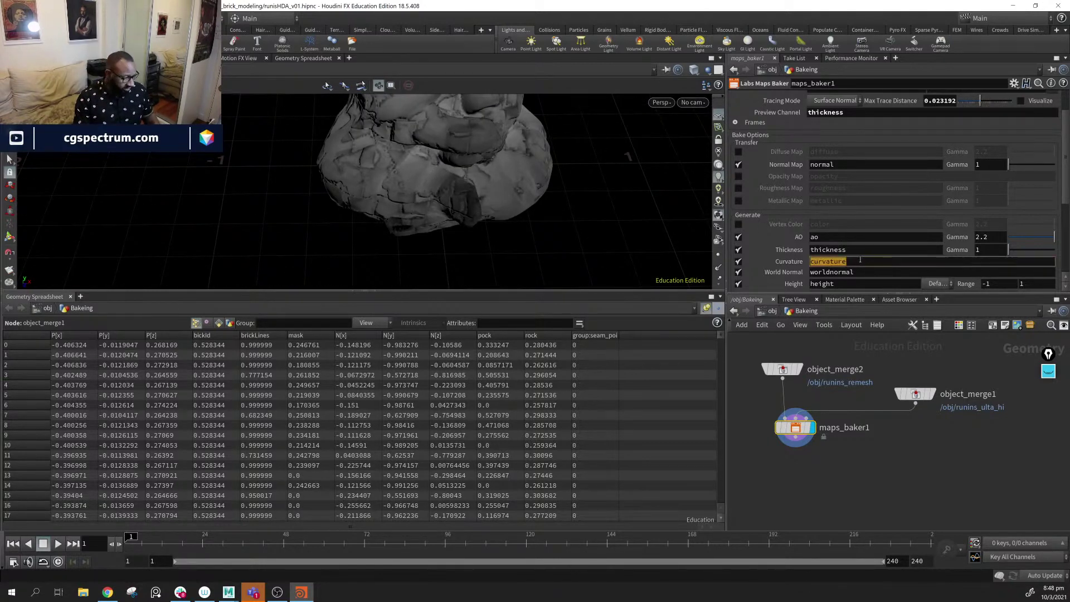
pyautogui.doubleClick(852, 113)
pyautogui.hotkey('ctrl', 'v')
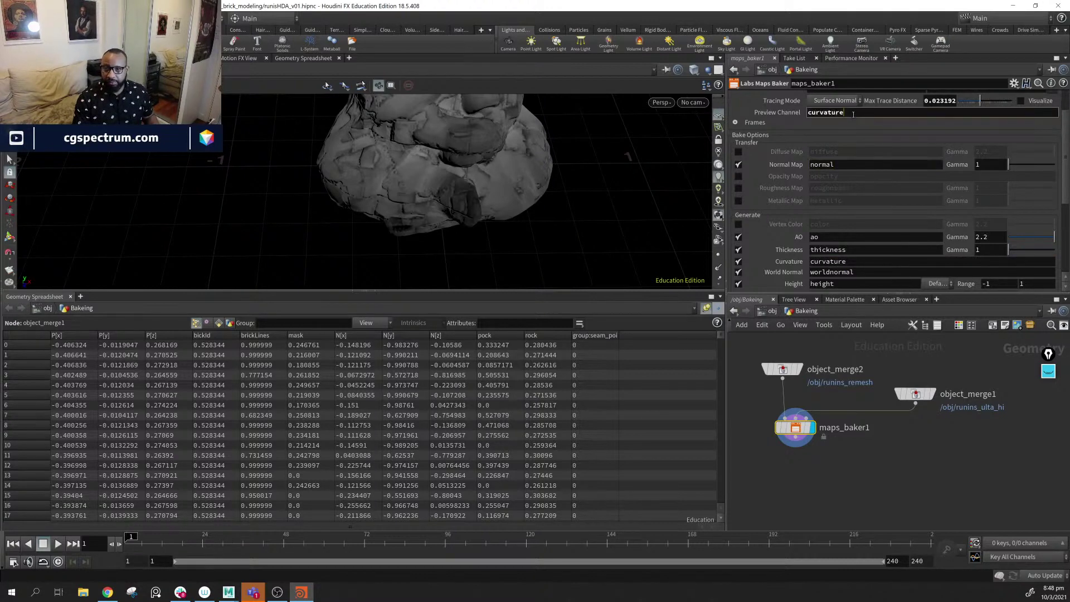
pyautogui.press('Return')
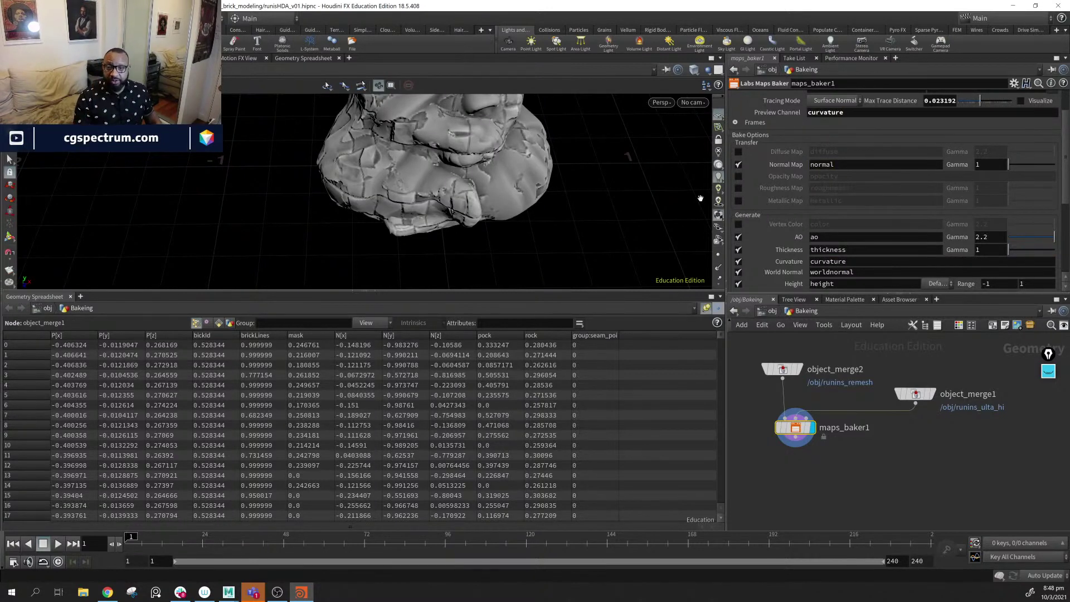
pyautogui.moveTo(519, 212); pyautogui.dragTo(518, 186)
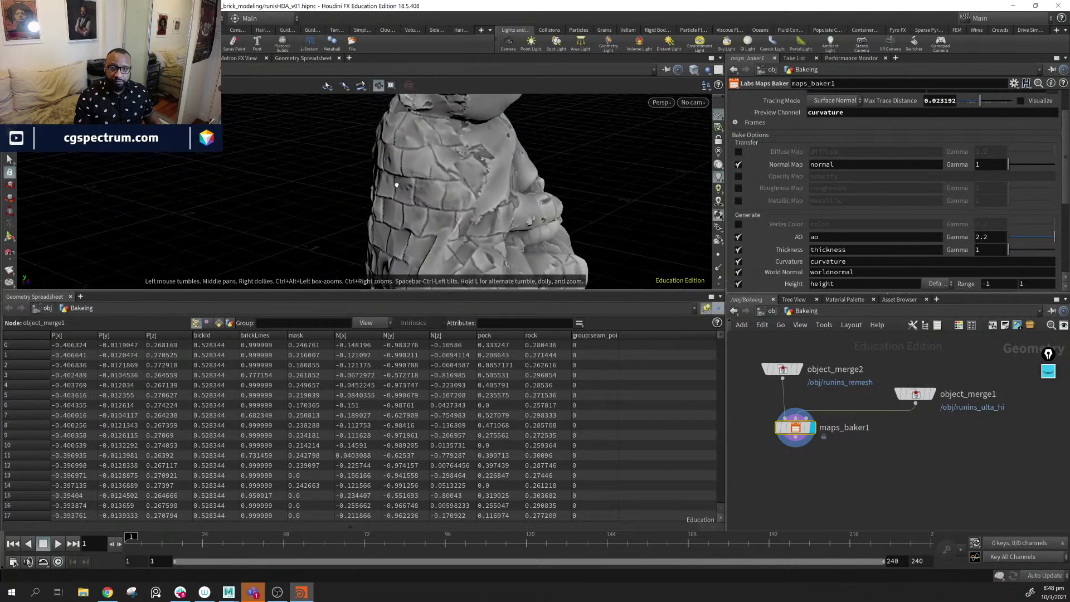
# - Set the Preview Channel to the custom attribute bickId and inspect its bake on the statue
pyautogui.scroll(-3, 795, 239)
pyautogui.scroll(-5, 794, 238)
pyautogui.doubleClick(844, 229)
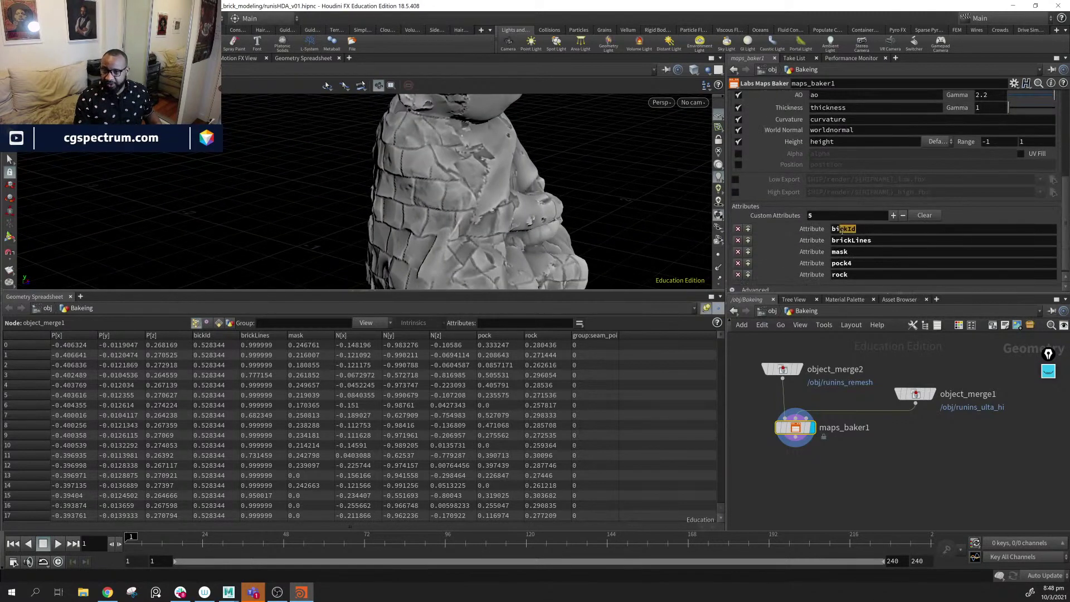
pyautogui.scroll(8, 869, 240)
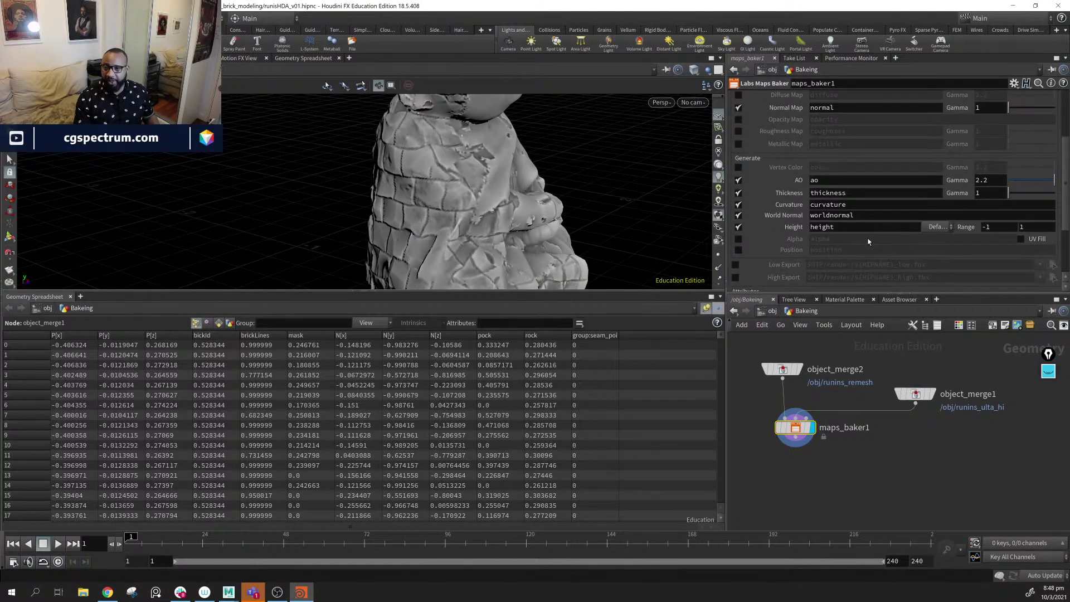
pyautogui.moveTo(852, 157); pyautogui.dragTo(790, 164)
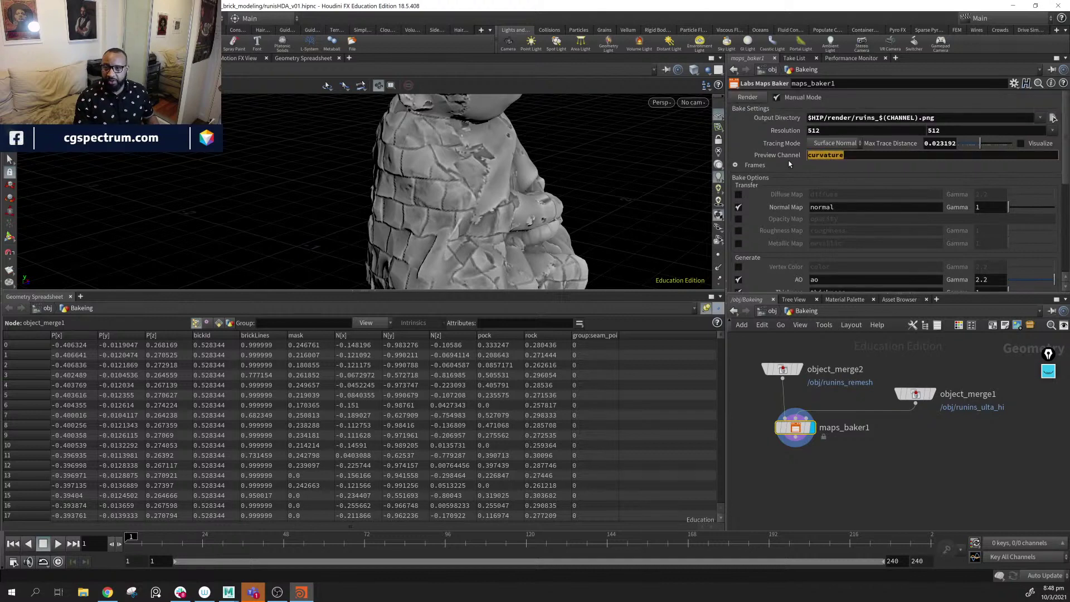
pyautogui.hotkey('ctrl', 'v')
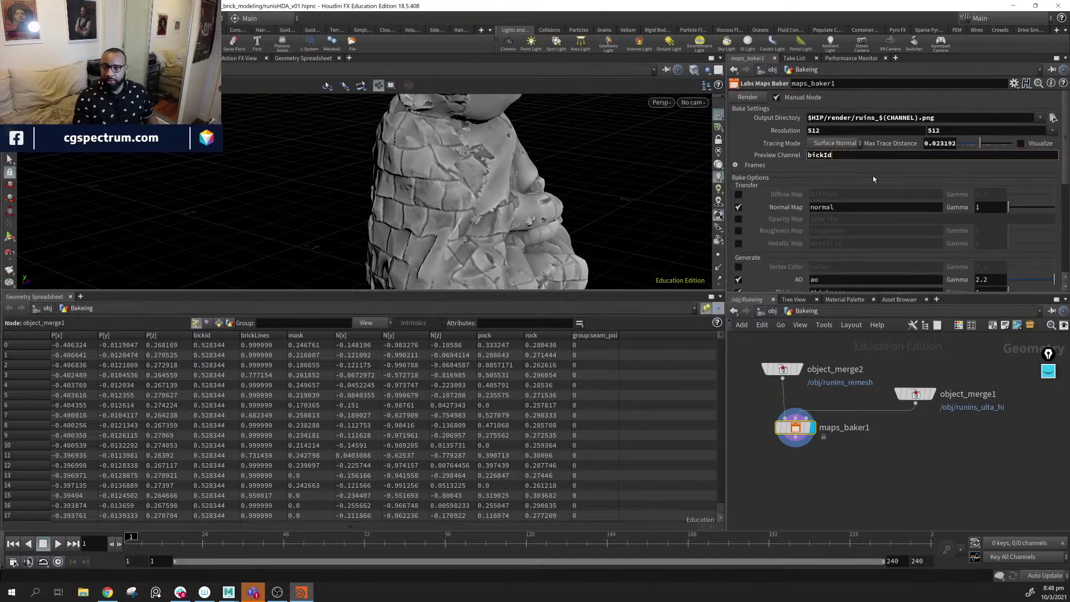
pyautogui.press('Return')
pyautogui.moveTo(504, 214); pyautogui.dragTo(471, 216)
# - Set the Preview Channel to the custom attribute brickLines and inspect its bake on the statue's back
pyautogui.scroll(-3, 868, 264)
pyautogui.scroll(-4, 869, 264)
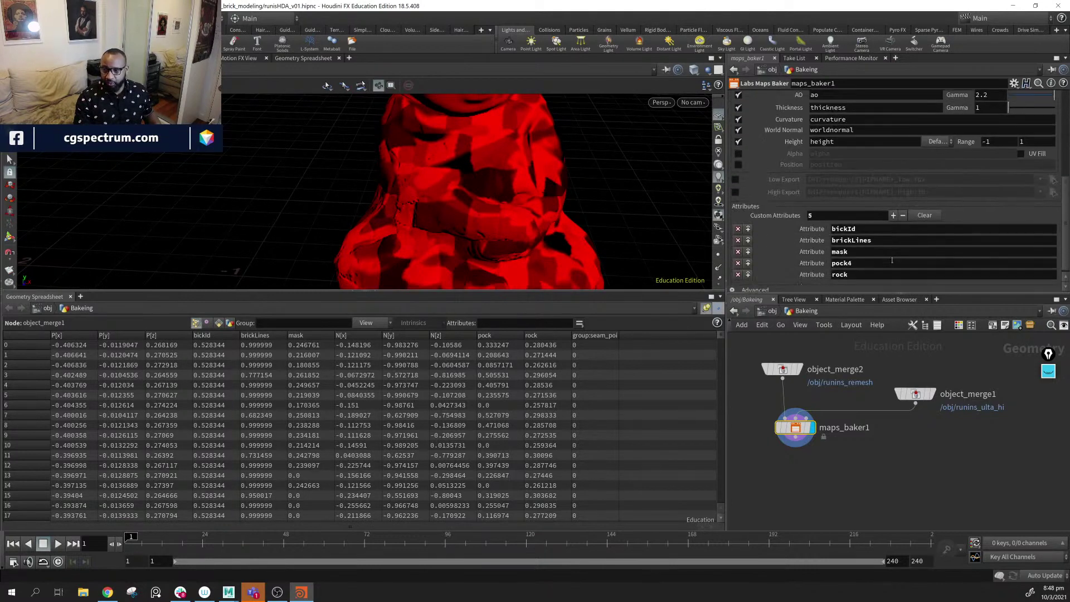
pyautogui.doubleClick(881, 236)
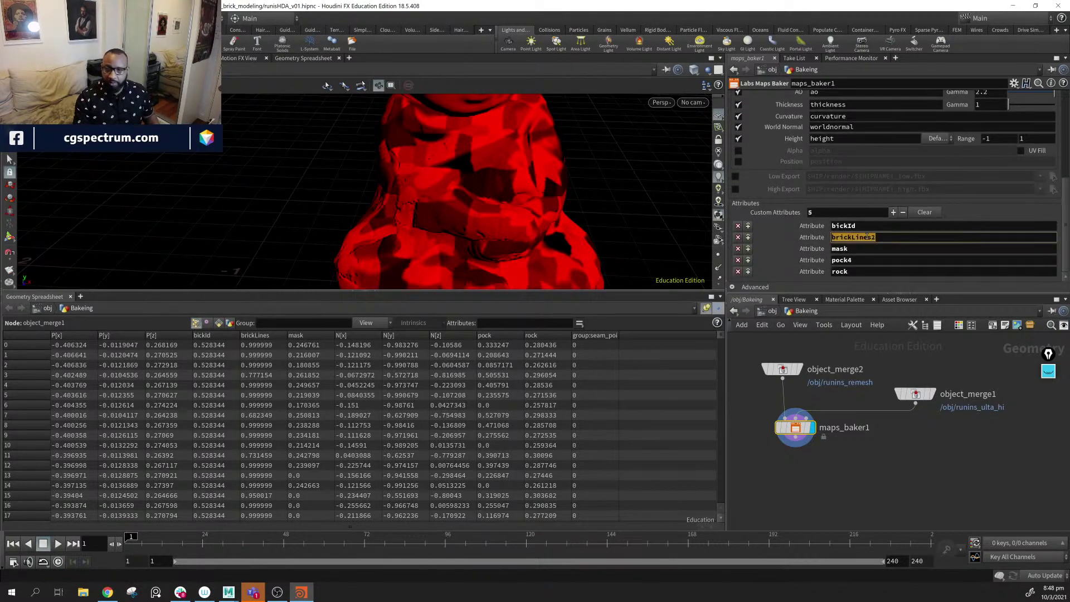
pyautogui.scroll(4, 907, 230)
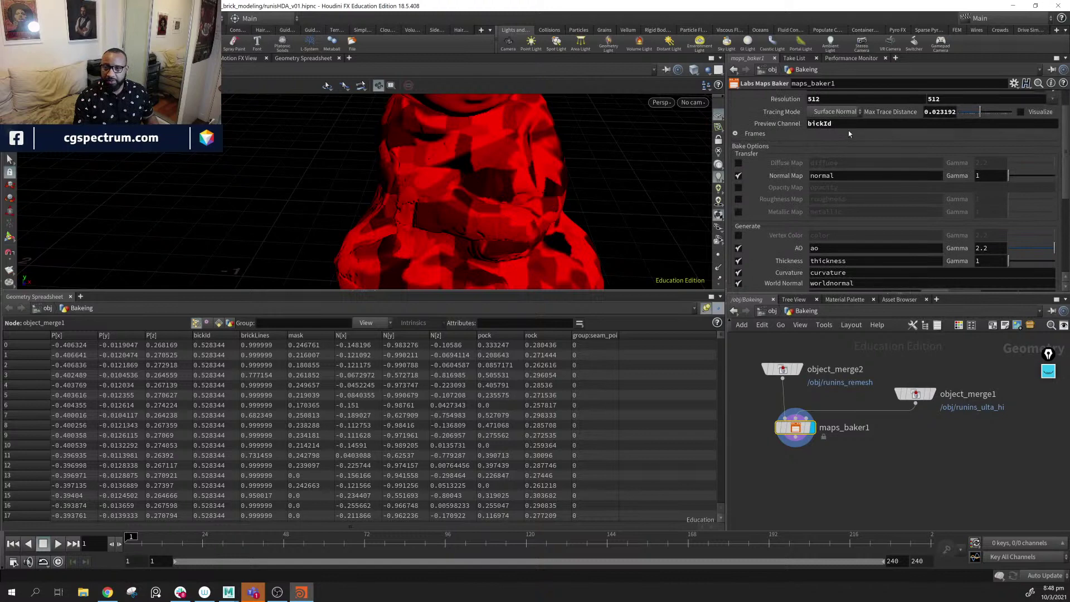
pyautogui.hotkey('ctrl', 'b')
pyautogui.hotkey('ctrl', 'b')
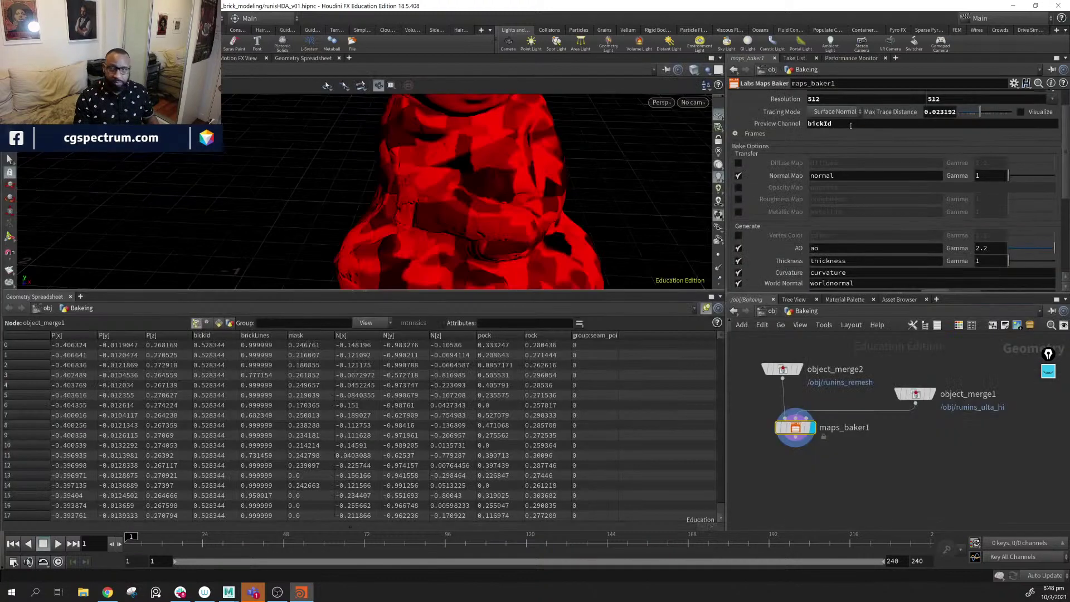
pyautogui.doubleClick(831, 127)
pyautogui.write('brickLines')
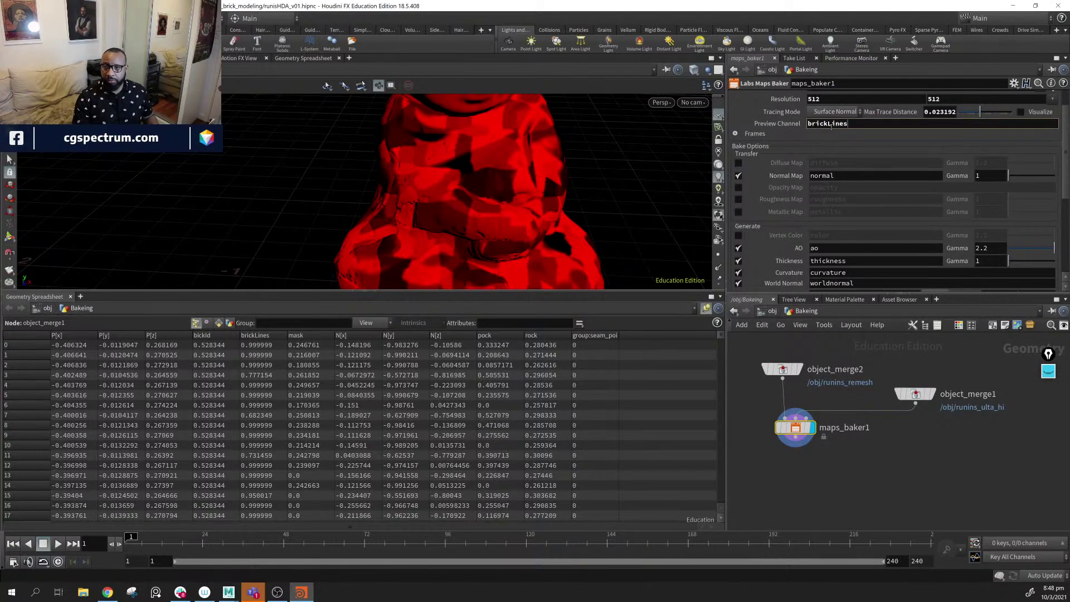
pyautogui.press('Return')
pyautogui.moveTo(591, 223); pyautogui.dragTo(494, 192)
# - Set the Preview Channel to the custom attribute mask and inspect its bake on the statue
pyautogui.scroll(-5, 836, 237)
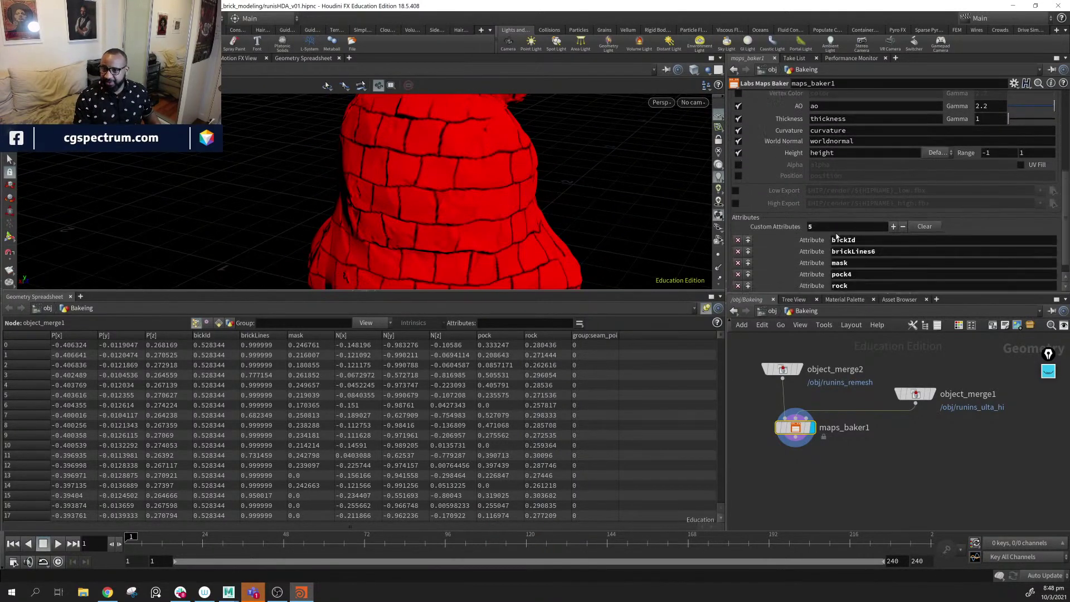
pyautogui.scroll(-1, 836, 237)
pyautogui.click(873, 251)
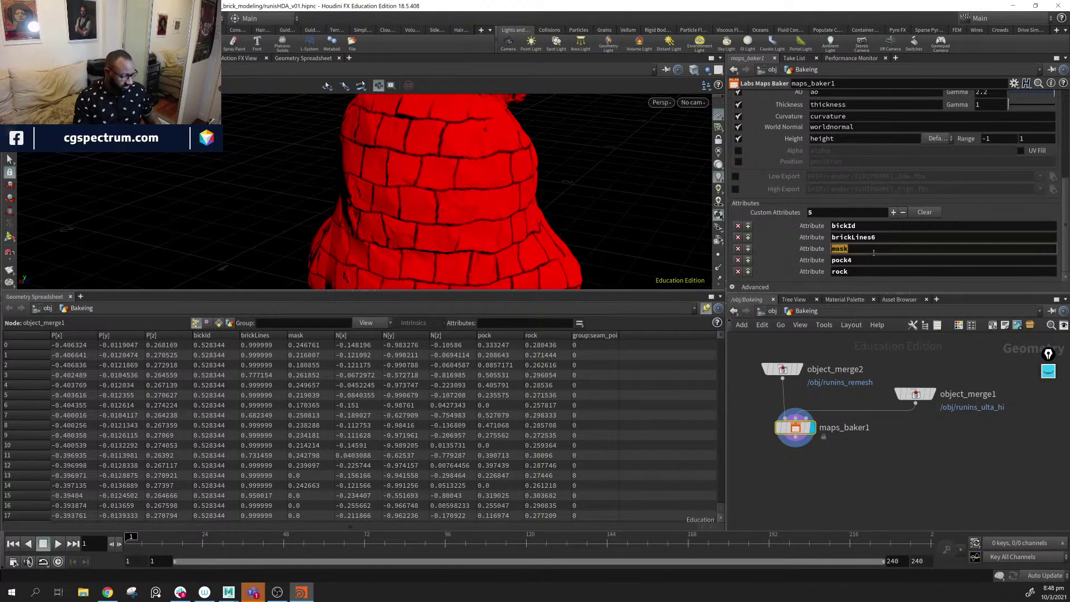
pyautogui.scroll(6, 847, 228)
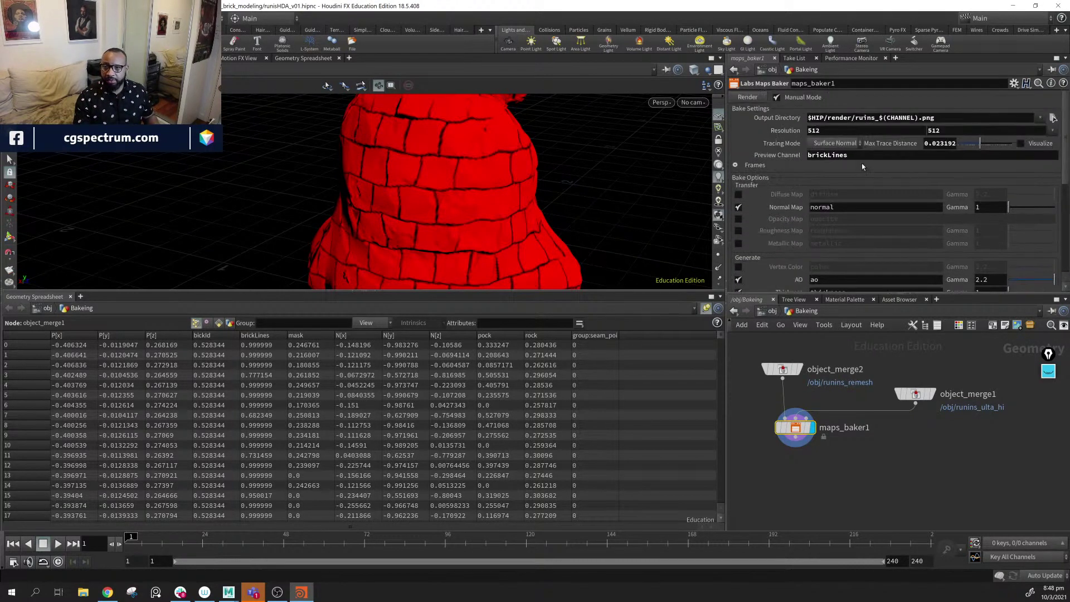
pyautogui.click(862, 162)
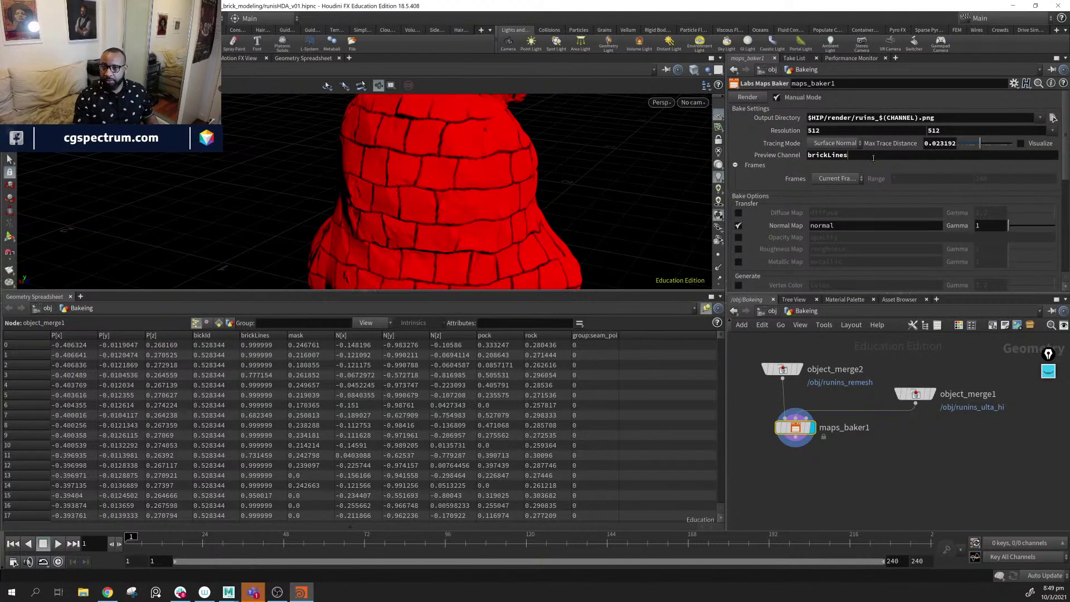
pyautogui.doubleClick(866, 156)
pyautogui.write('mask')
pyautogui.press('Return')
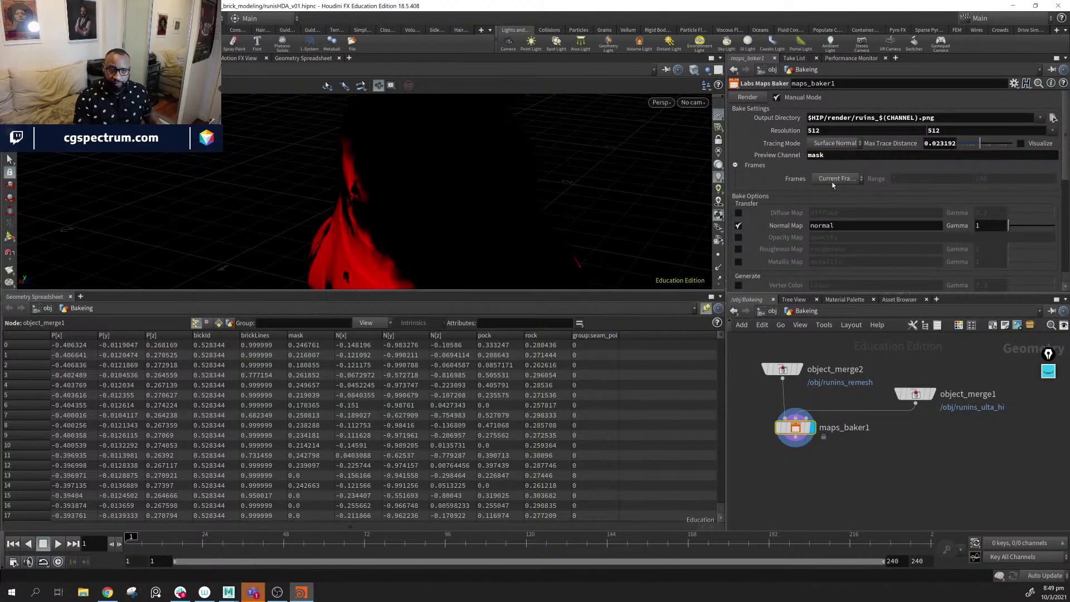
pyautogui.moveTo(595, 181); pyautogui.dragTo(491, 223)
# - Correct the name of the fourth custom attribute in the bake list to pock
pyautogui.scroll(-8, 861, 241)
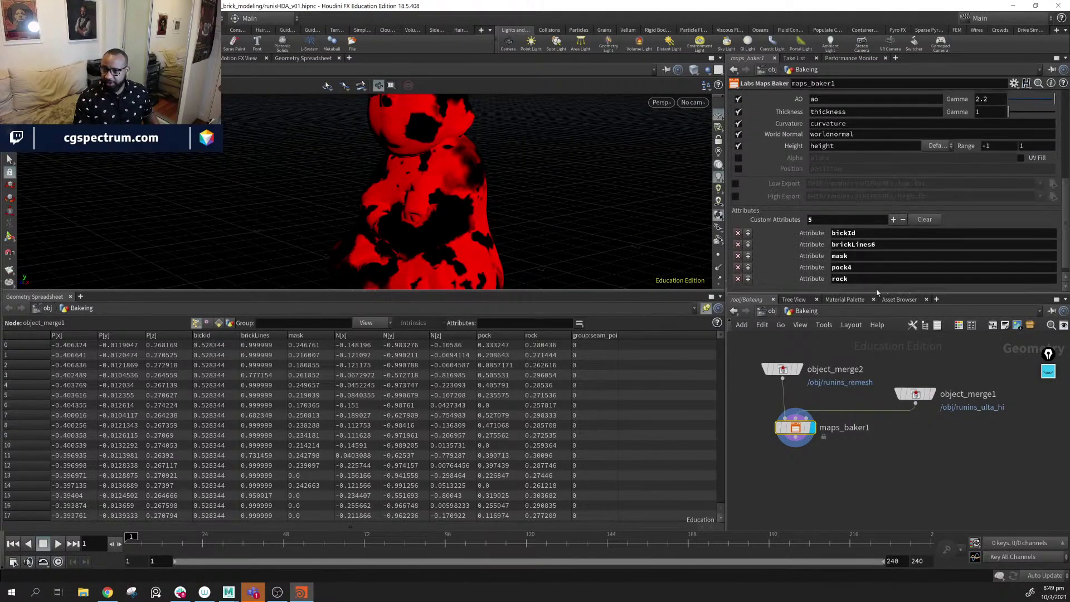
pyautogui.click(873, 271)
pyautogui.click(879, 270)
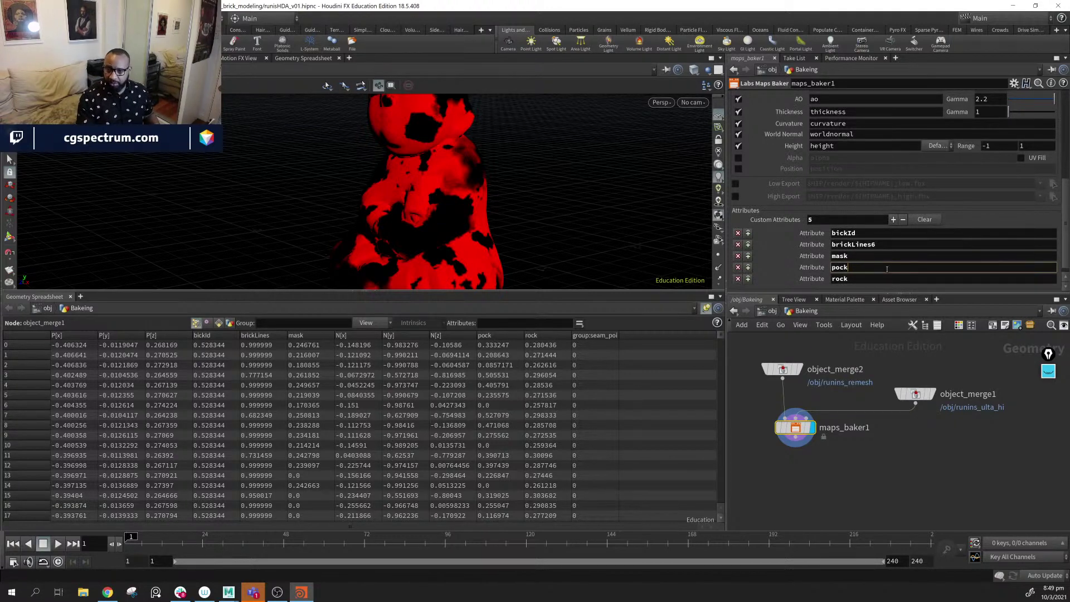
pyautogui.press('Return')
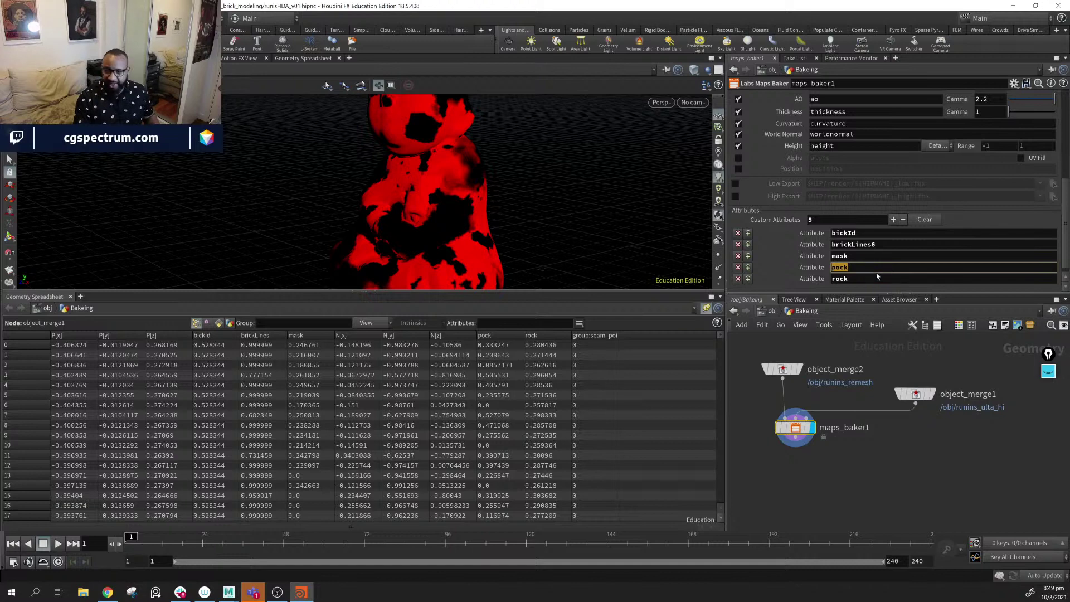
# - Set the Preview Channel to the custom attribute pock to preview its bake on the statue
pyautogui.scroll(8, 876, 273)
pyautogui.click(830, 156)
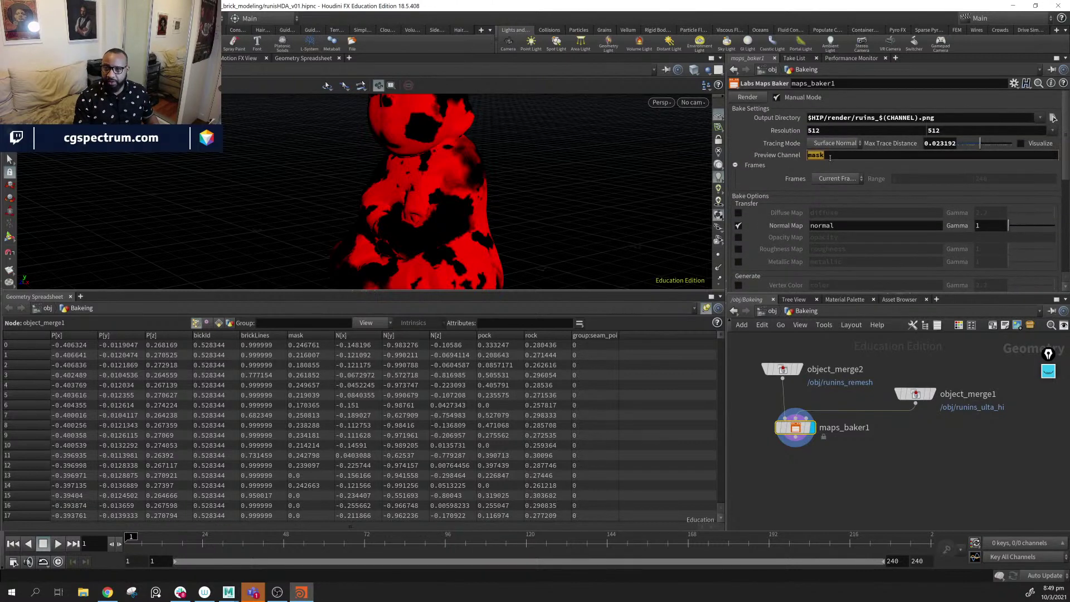
pyautogui.write('pock')
pyautogui.press('Return')
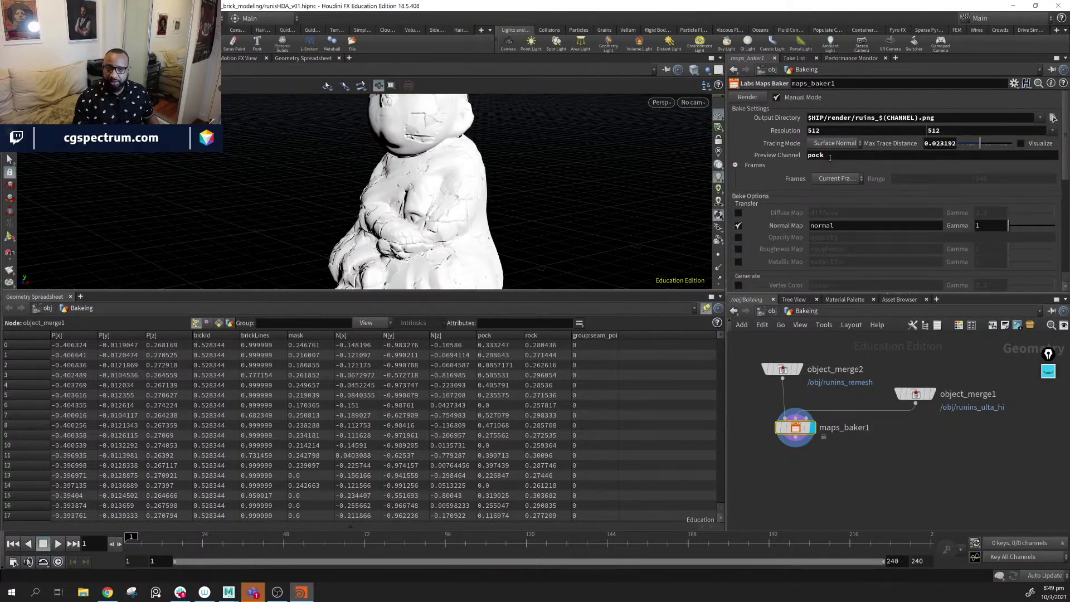
# - Set the Preview Channel to the custom attribute rock and inspect its bake on the statue
pyautogui.scroll(-8, 830, 157)
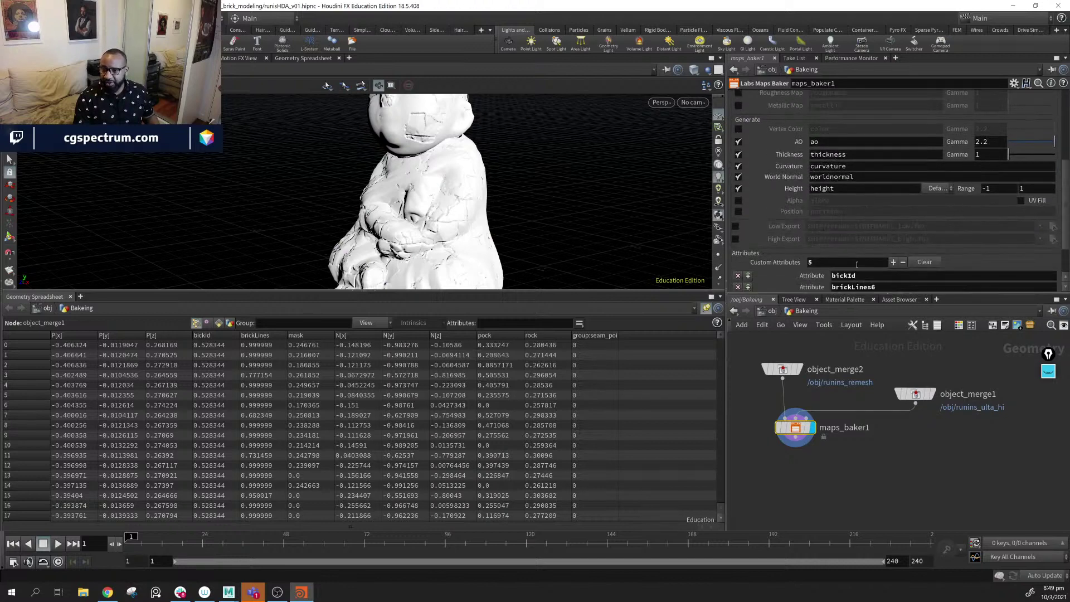
pyautogui.click(855, 271)
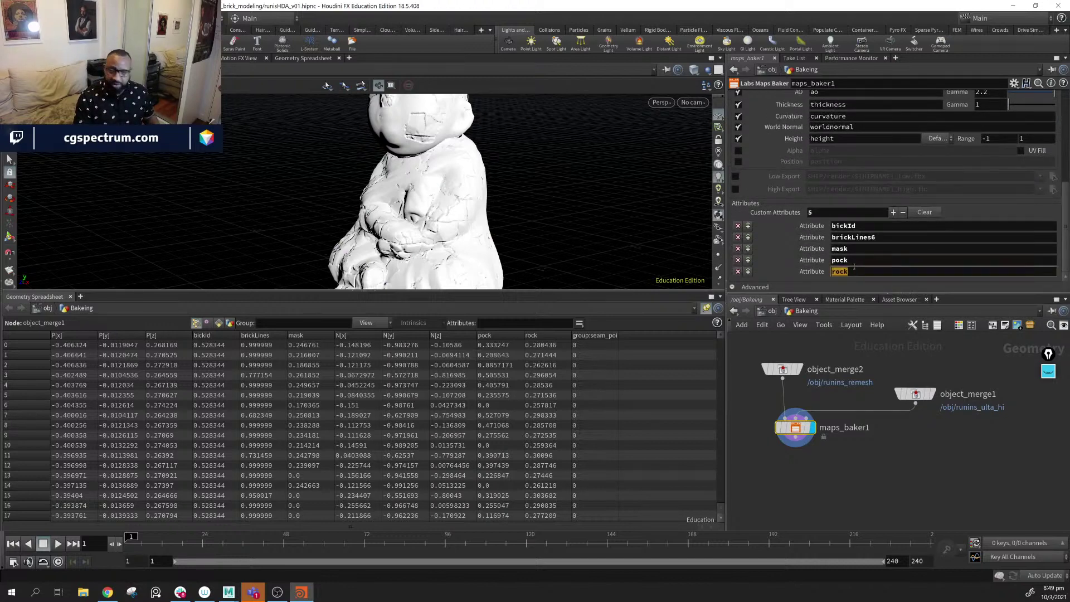
pyautogui.scroll(8, 853, 262)
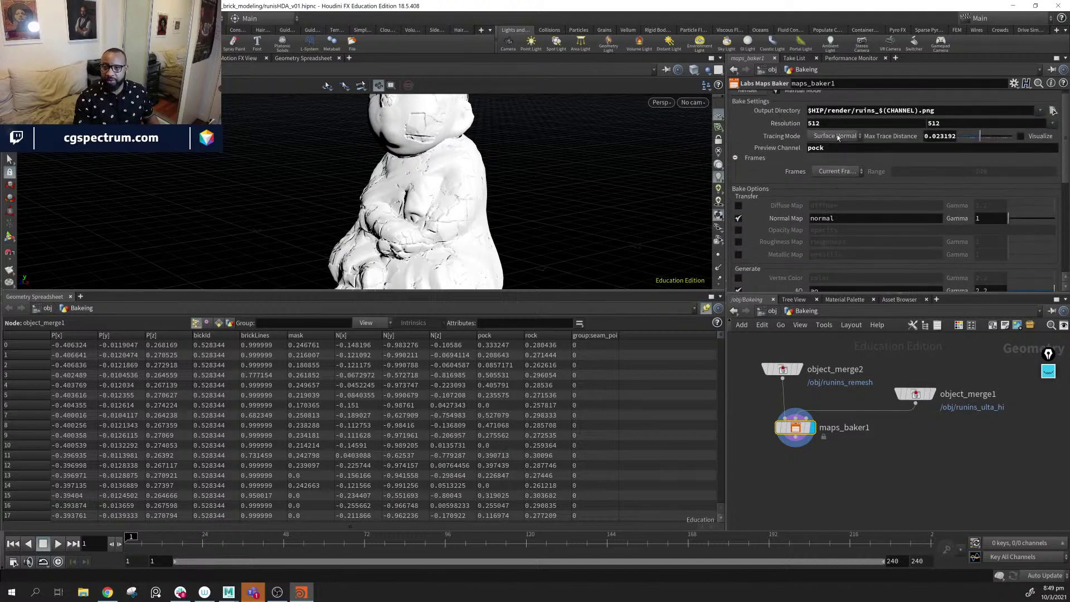
pyautogui.press('Return')
pyautogui.write('rock')
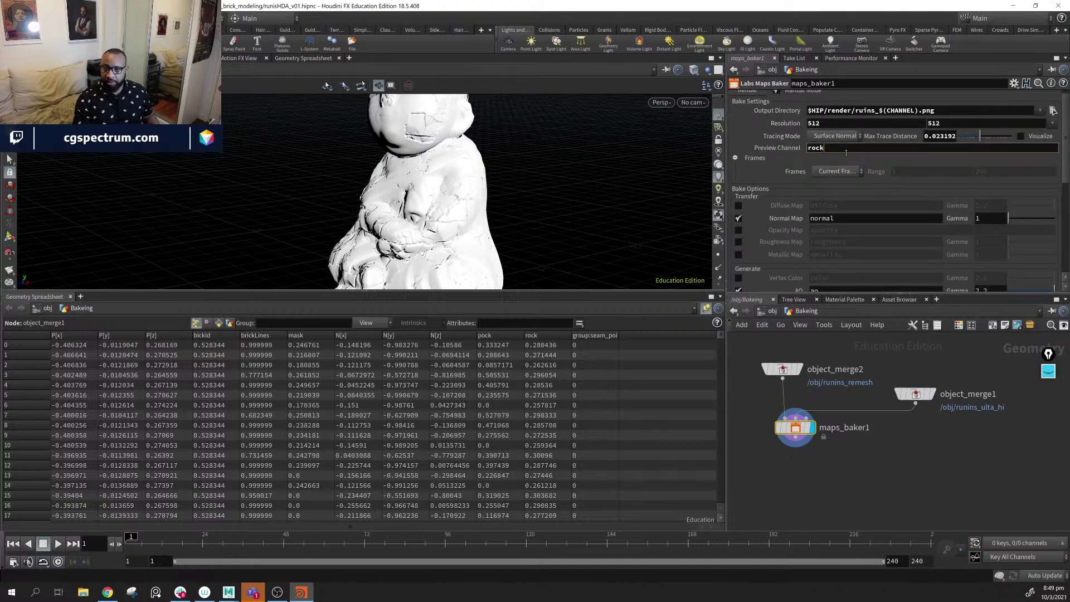
pyautogui.press('Return')
pyautogui.moveTo(461, 173); pyautogui.dragTo(495, 181)
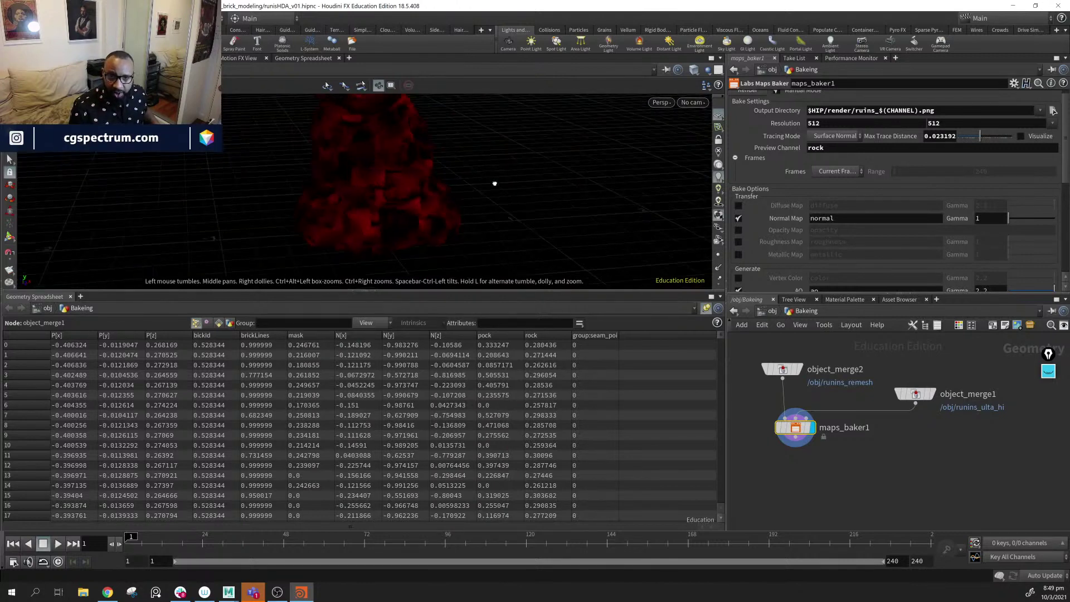
# - Set the bake resolution to 1024 x 1024 and render the maps
pyautogui.moveTo(835, 427); pyautogui.dragTo(899, 405, button='middle')
pyautogui.scroll(-5, 787, 205)
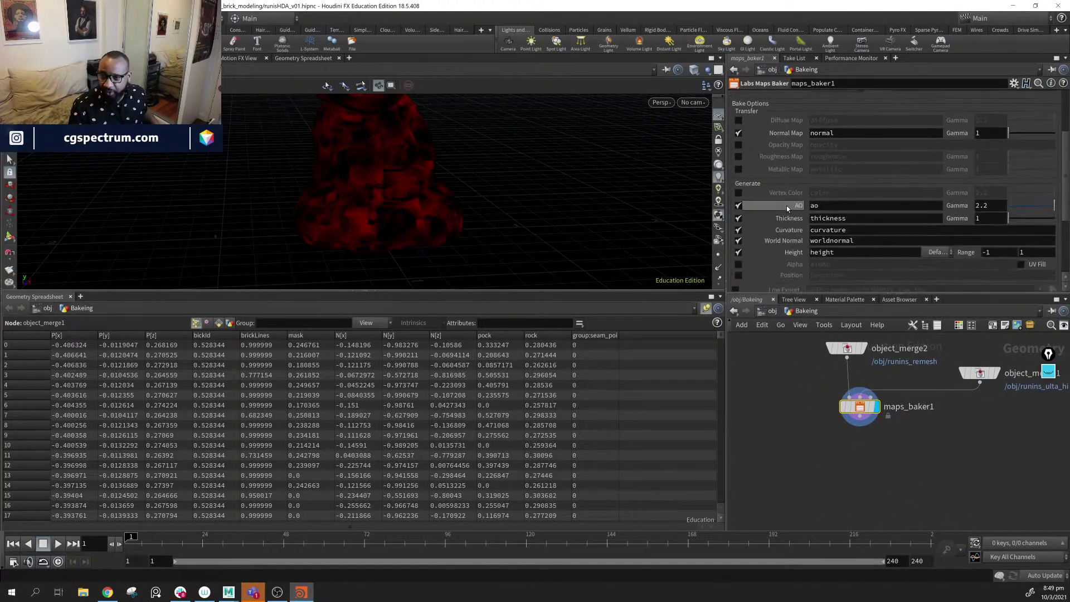
pyautogui.scroll(6, 853, 273)
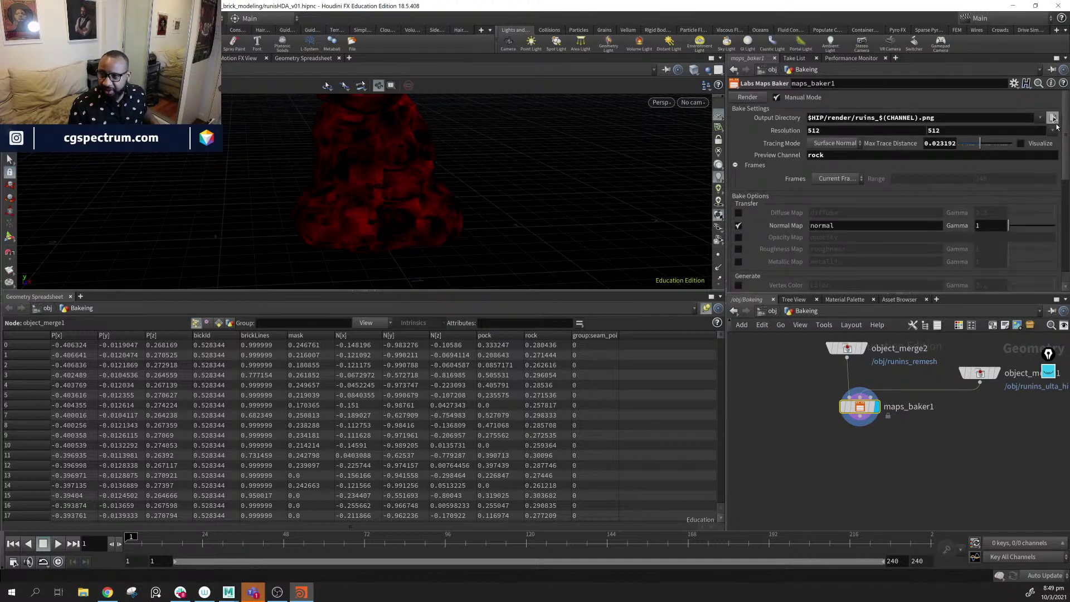
pyautogui.click(1051, 132)
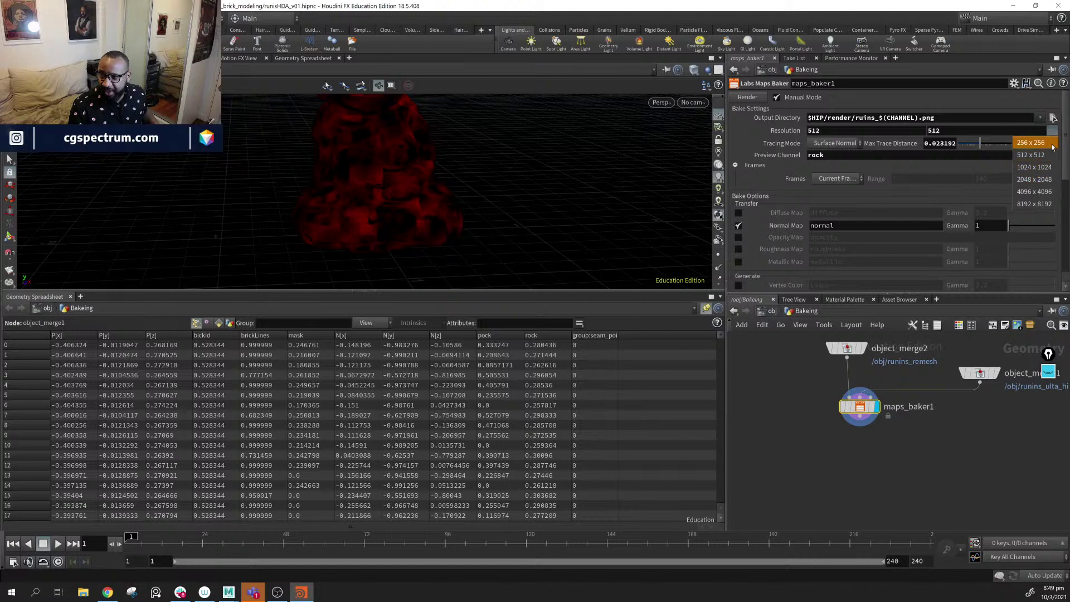
pyautogui.click(1049, 167)
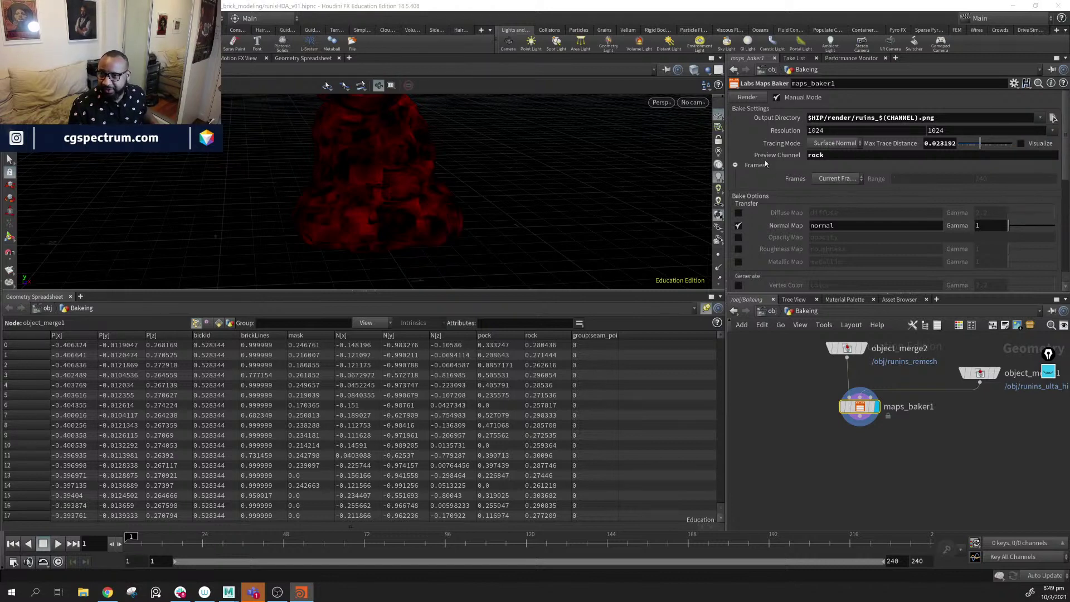
pyautogui.click(751, 99)
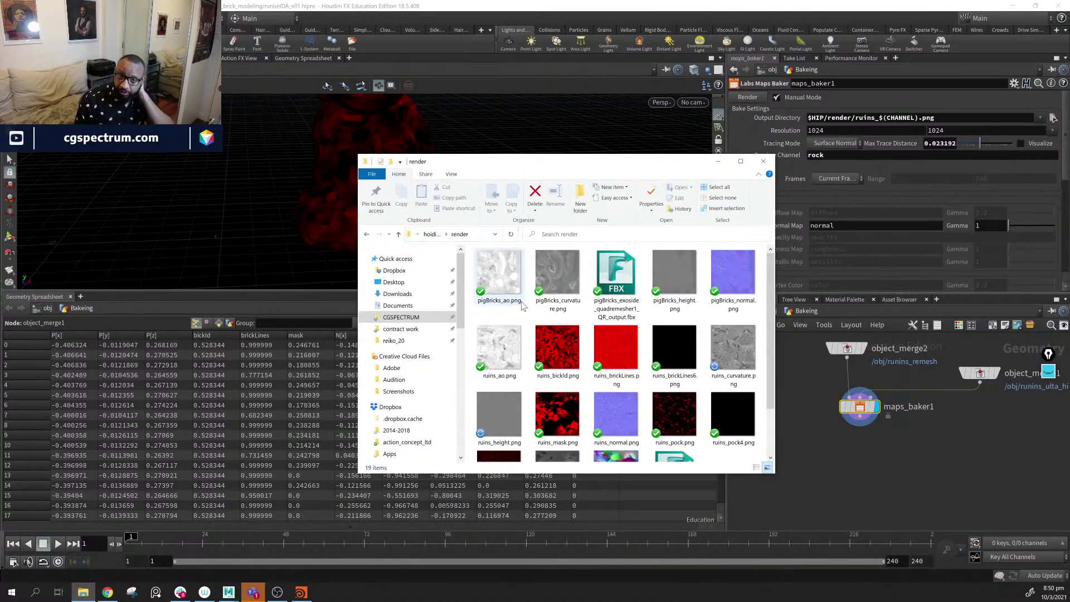
# - In the File Explorer render folder, list the files in Details layout and widen the Name column to show the full file names
pyautogui.doubleClick(490, 269)
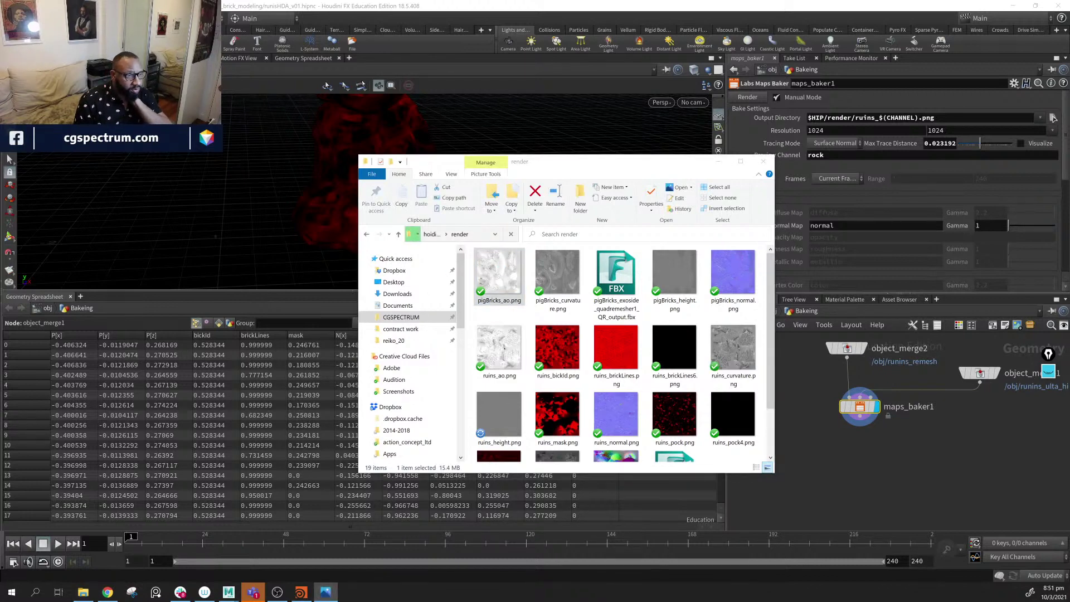
pyautogui.click(542, 91)
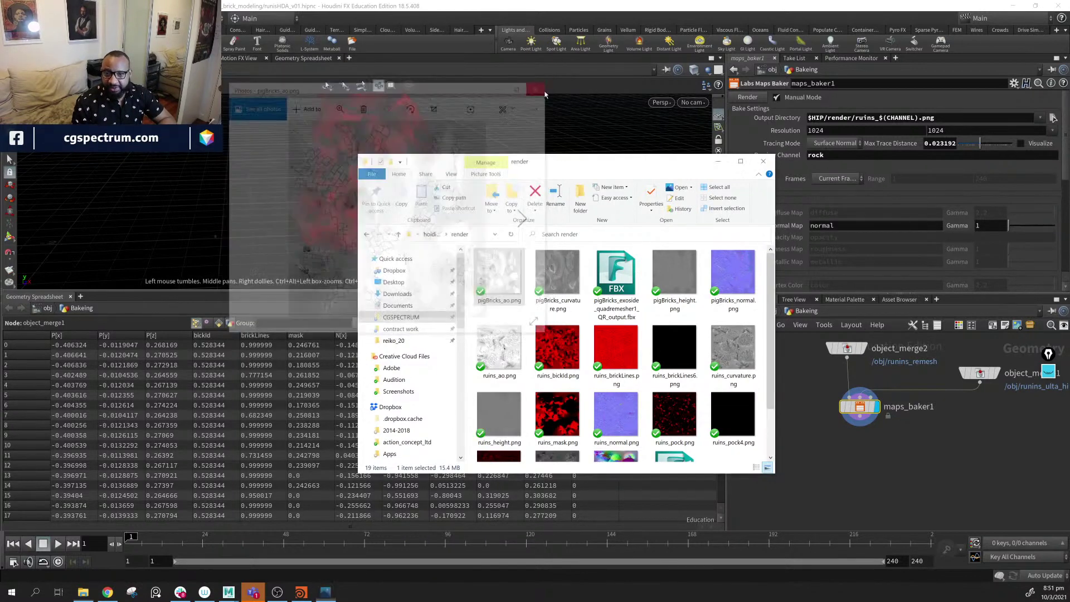
pyautogui.click(458, 175)
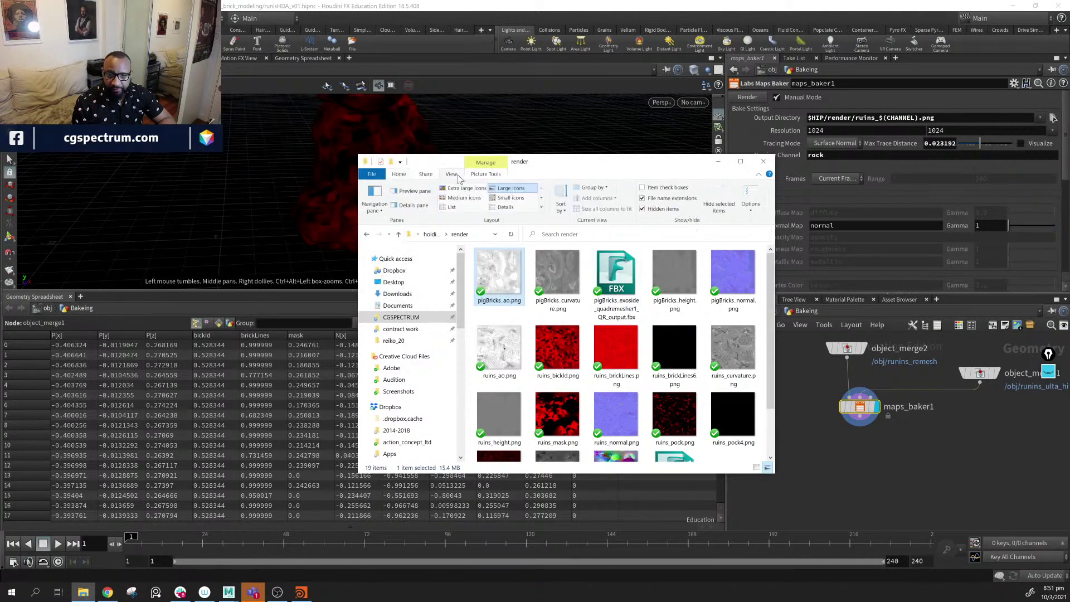
pyautogui.click(506, 207)
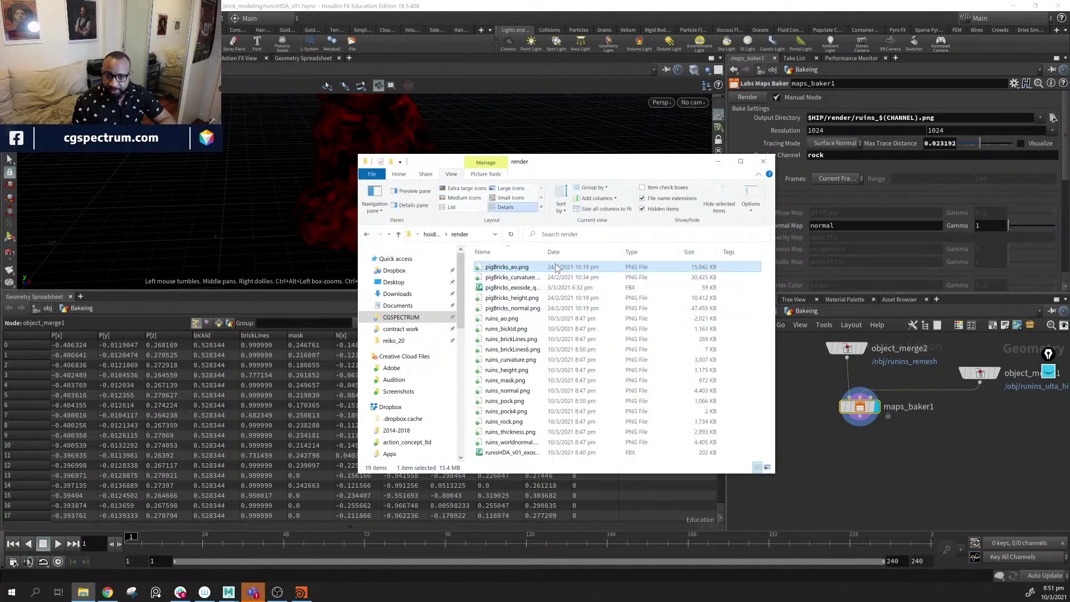
pyautogui.moveTo(547, 251); pyautogui.dragTo(606, 251)
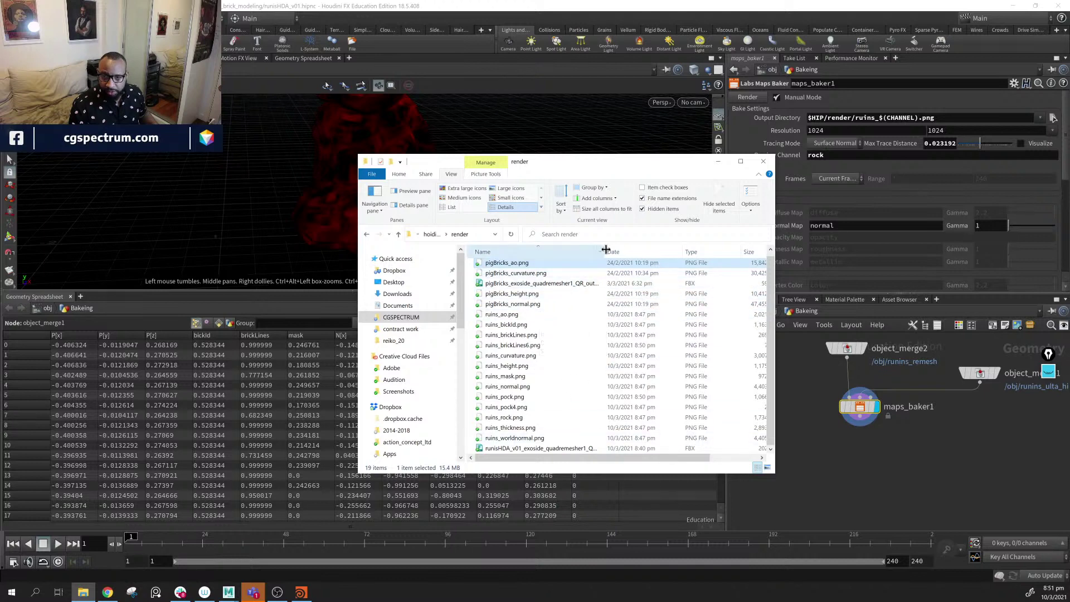
pyautogui.moveTo(606, 250); pyautogui.dragTo(657, 255)
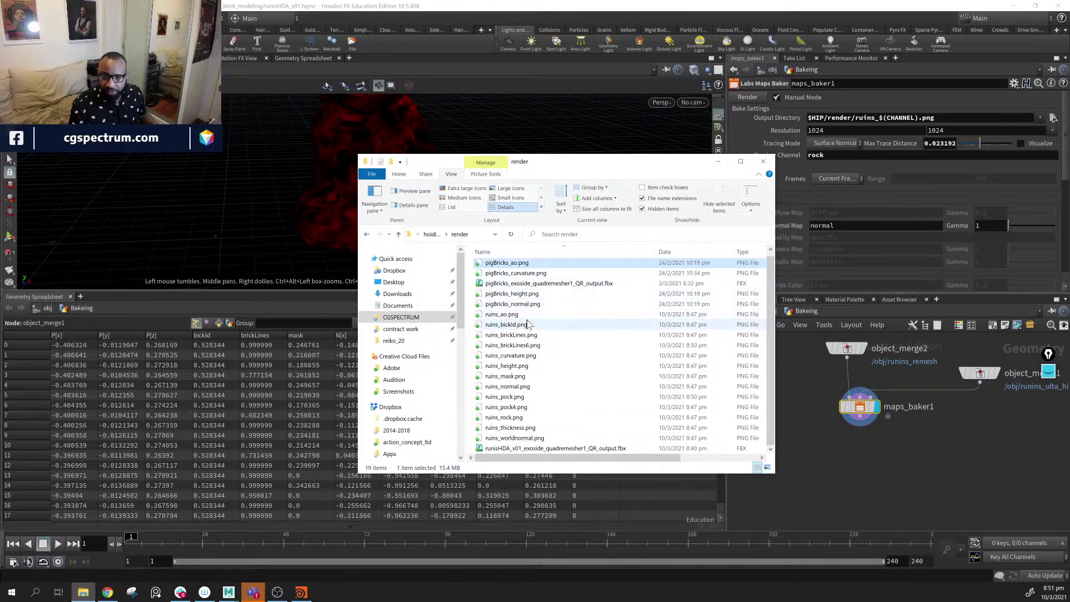
# - Open ruins_ao.png and page through the baked ruins maps up to ruins_worldnormal.png to review each one
pyautogui.doubleClick(529, 314)
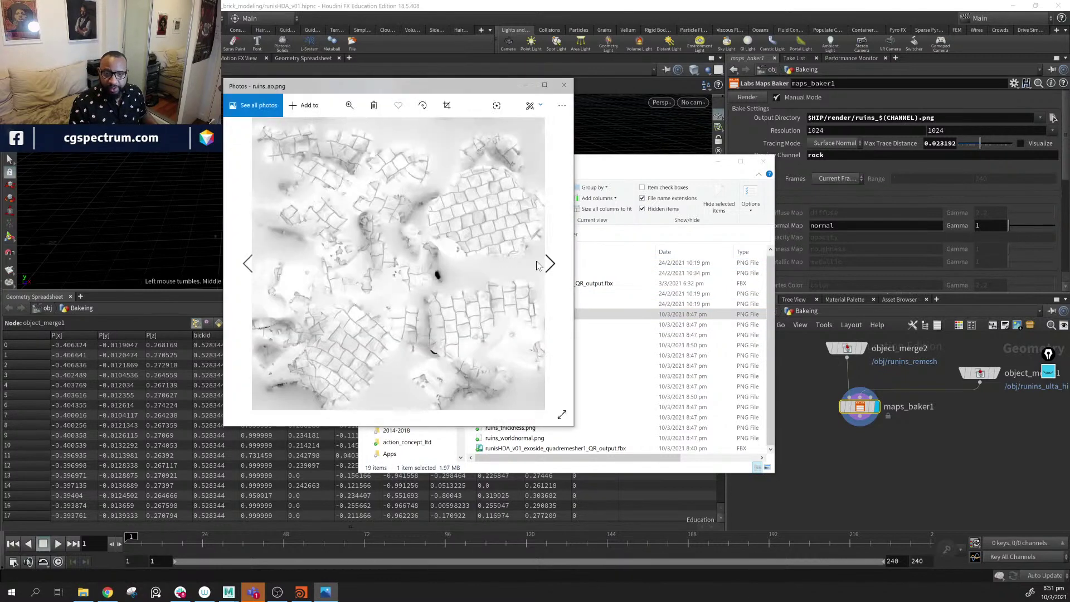
pyautogui.click(549, 264)
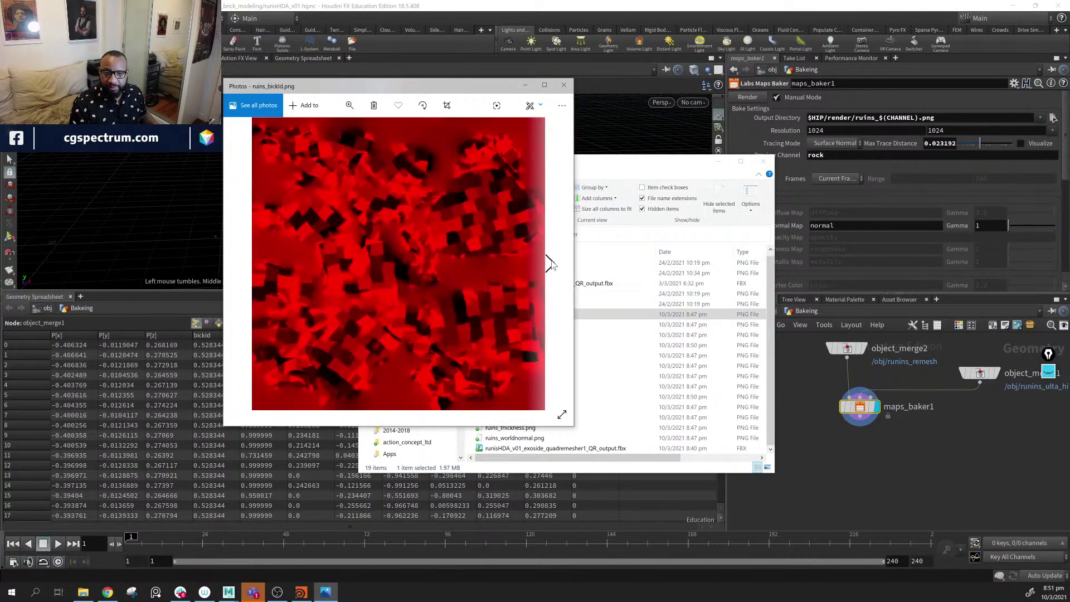
pyautogui.moveTo(440, 87); pyautogui.dragTo(330, 103)
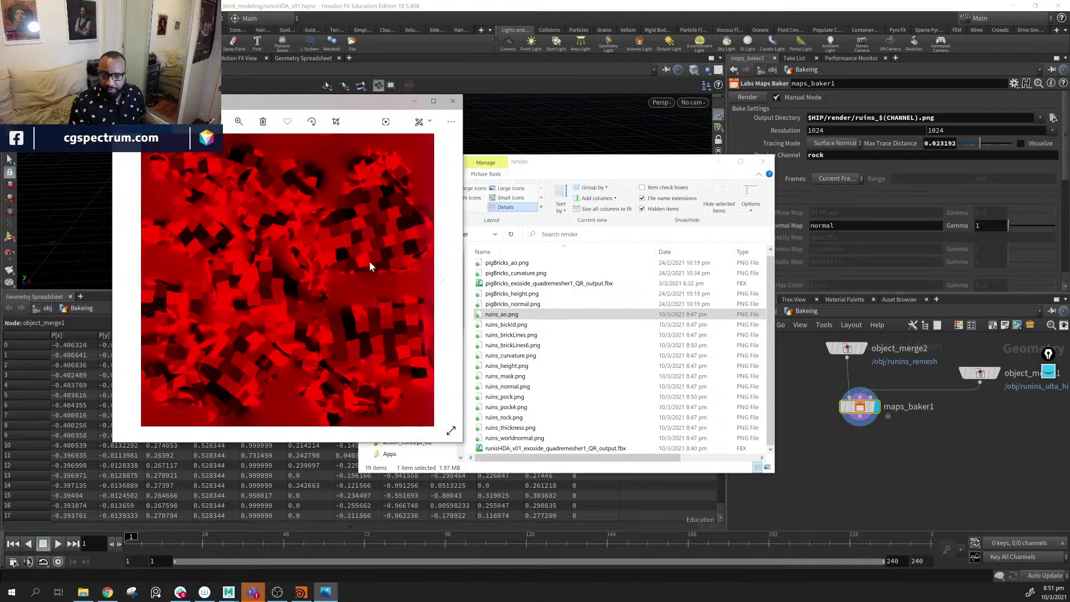
pyautogui.click(438, 279)
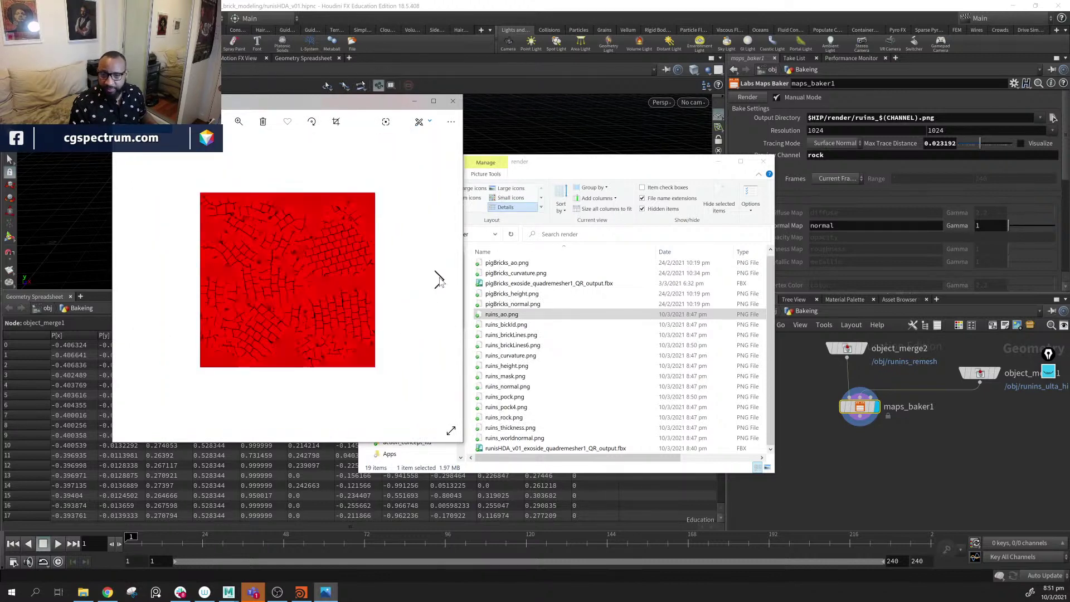
pyautogui.click(439, 278)
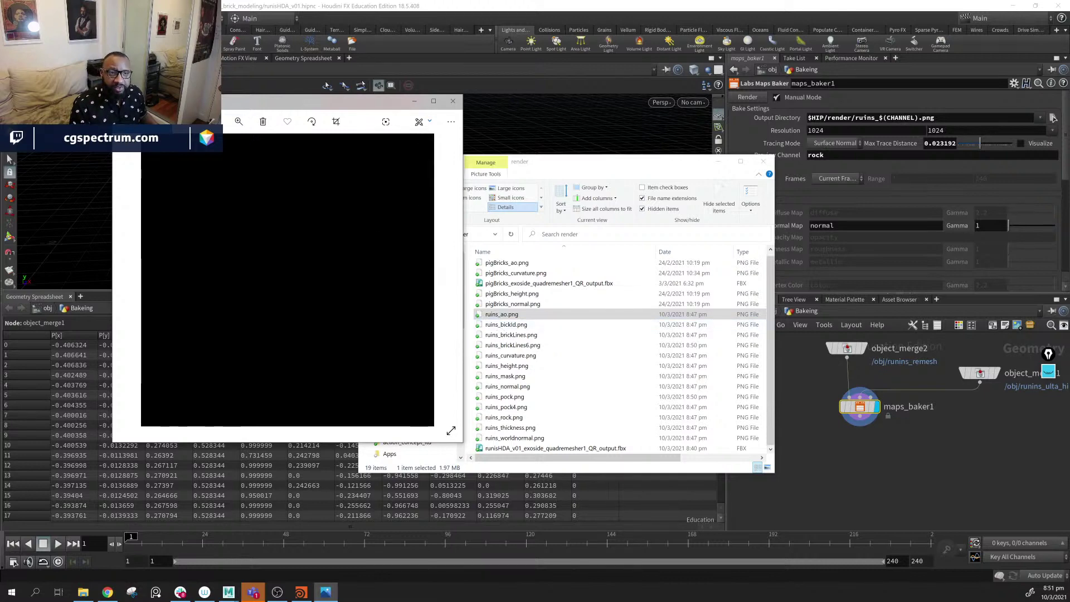
pyautogui.click(449, 288)
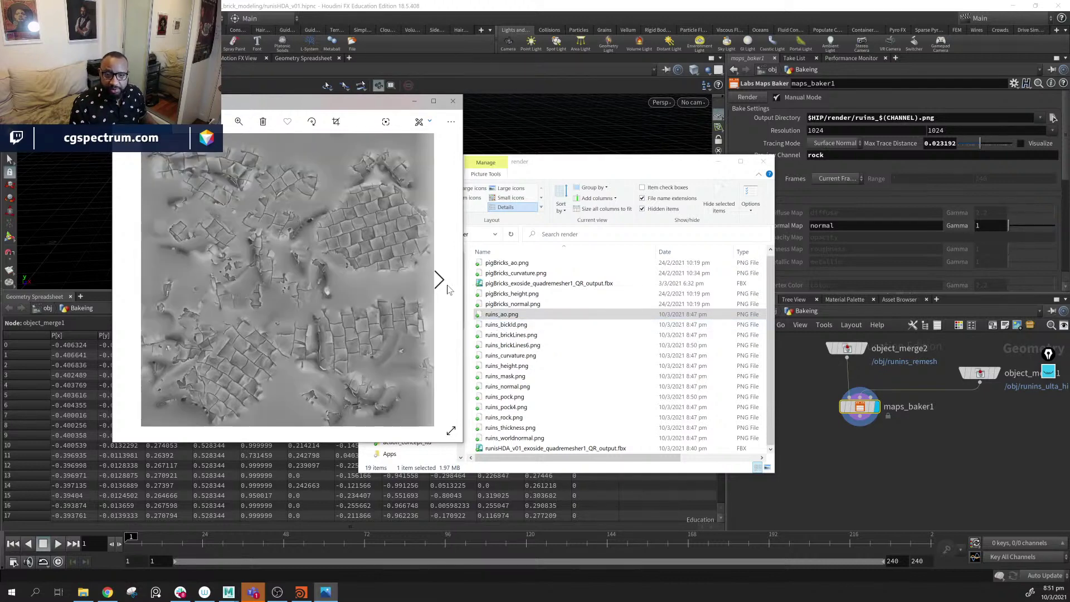
pyautogui.click(449, 288)
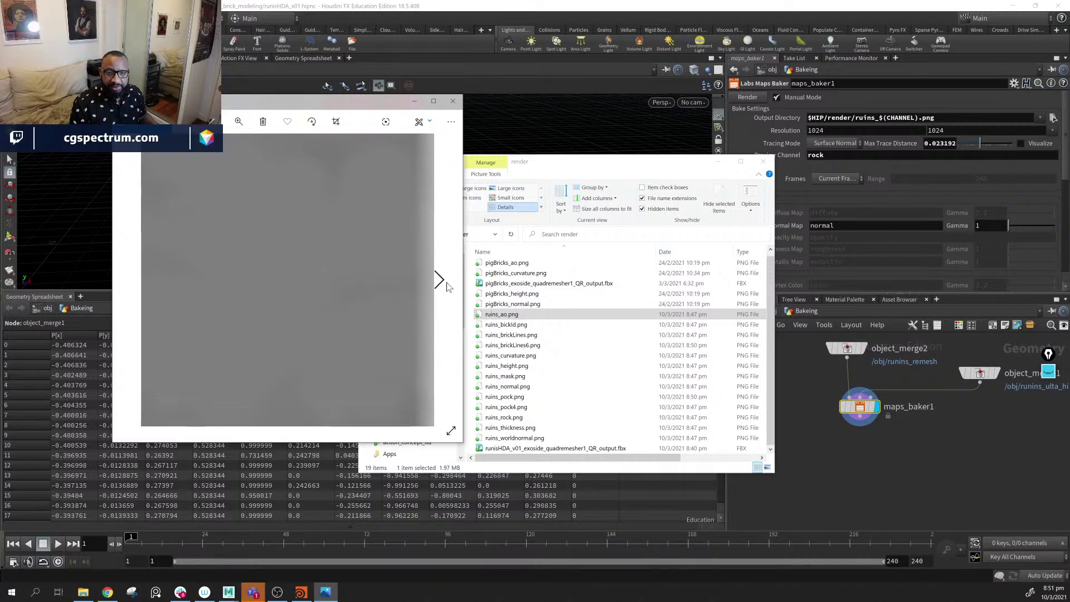
pyautogui.click(448, 289)
pyautogui.click(448, 287)
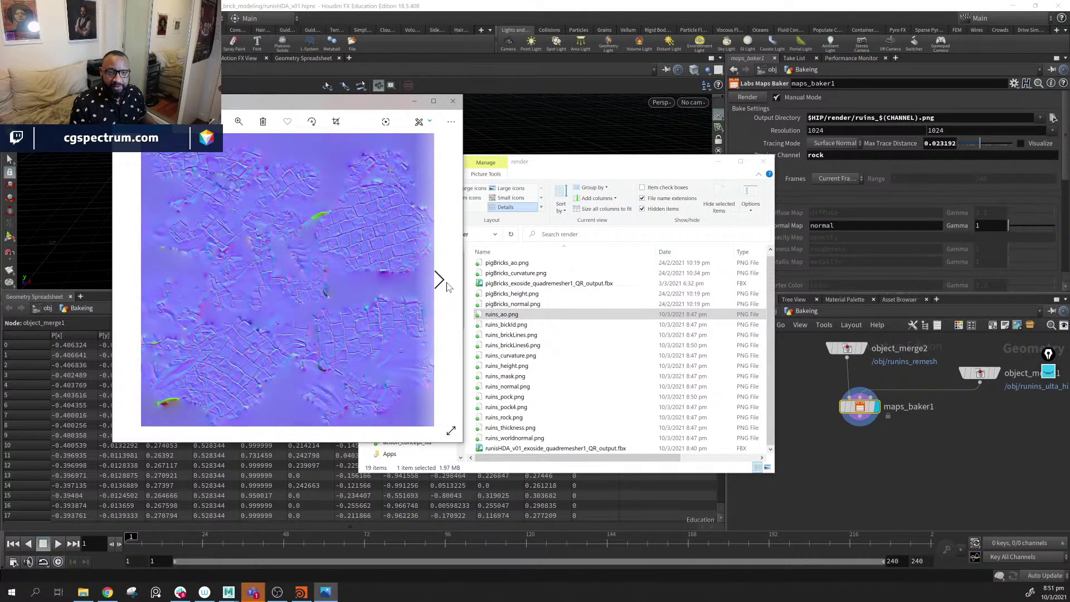
pyautogui.click(449, 287)
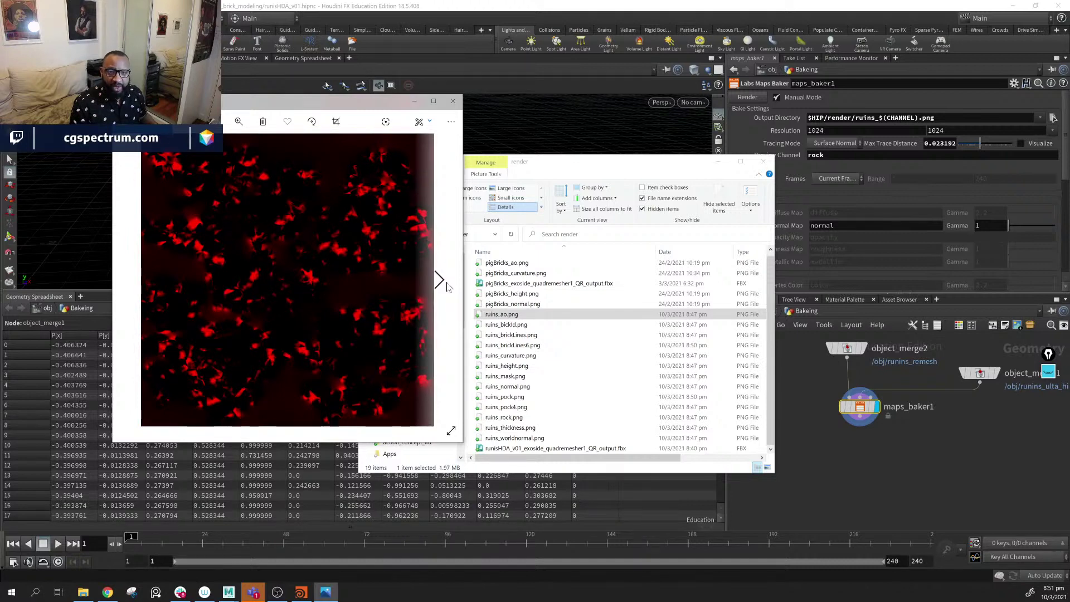
pyautogui.click(448, 287)
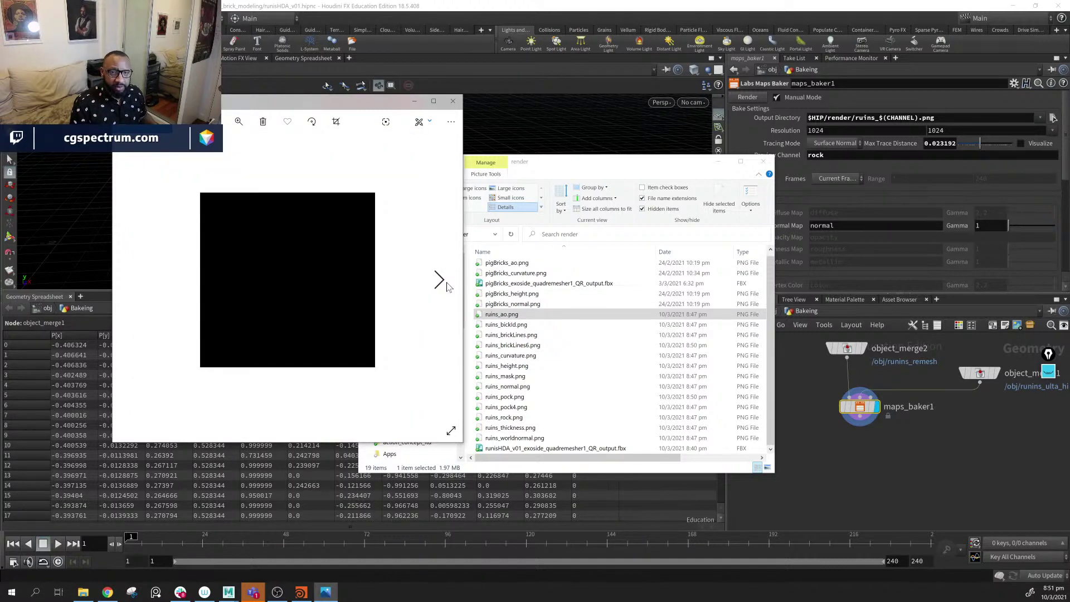
pyautogui.click(448, 287)
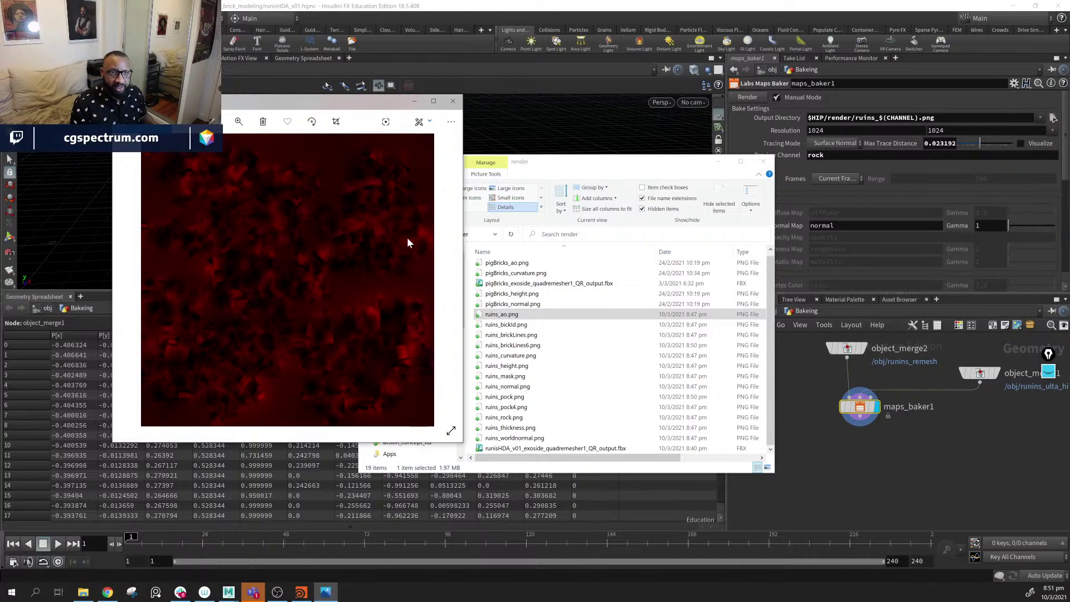
pyautogui.click(439, 283)
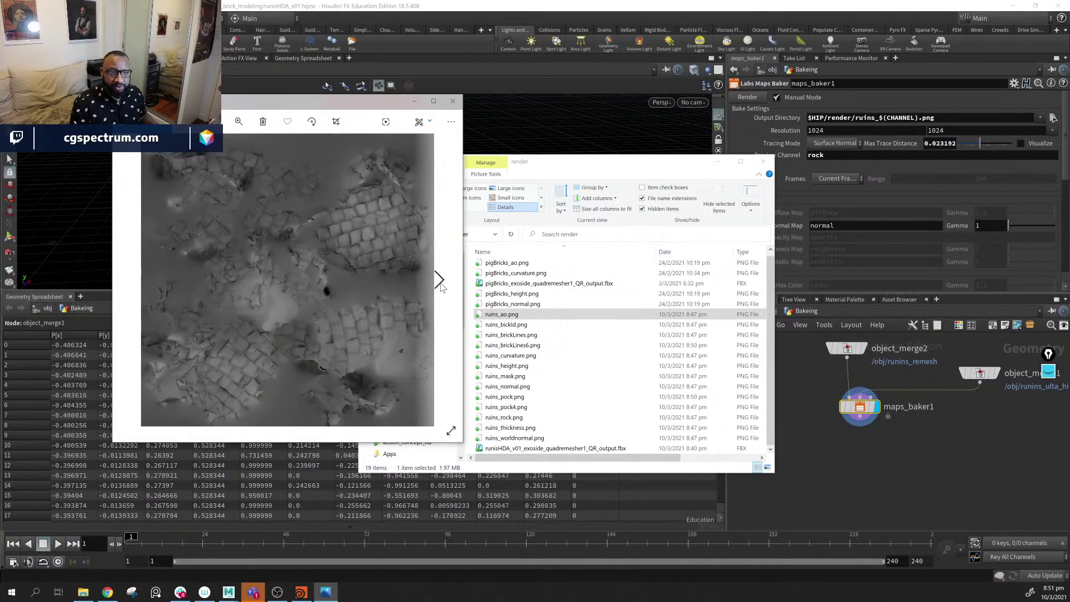
pyautogui.click(440, 283)
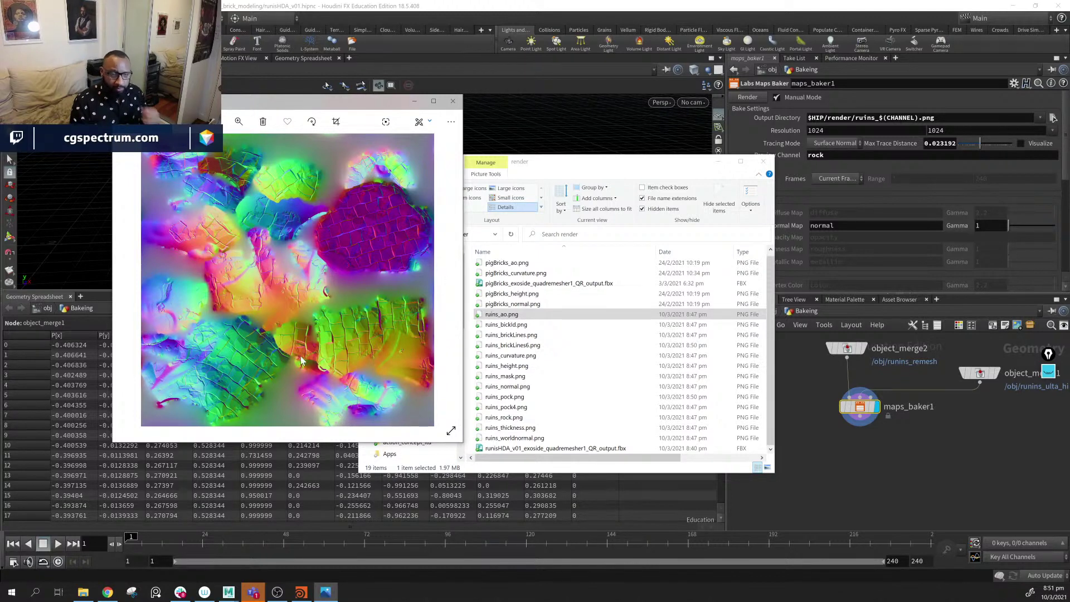
pyautogui.click(452, 101)
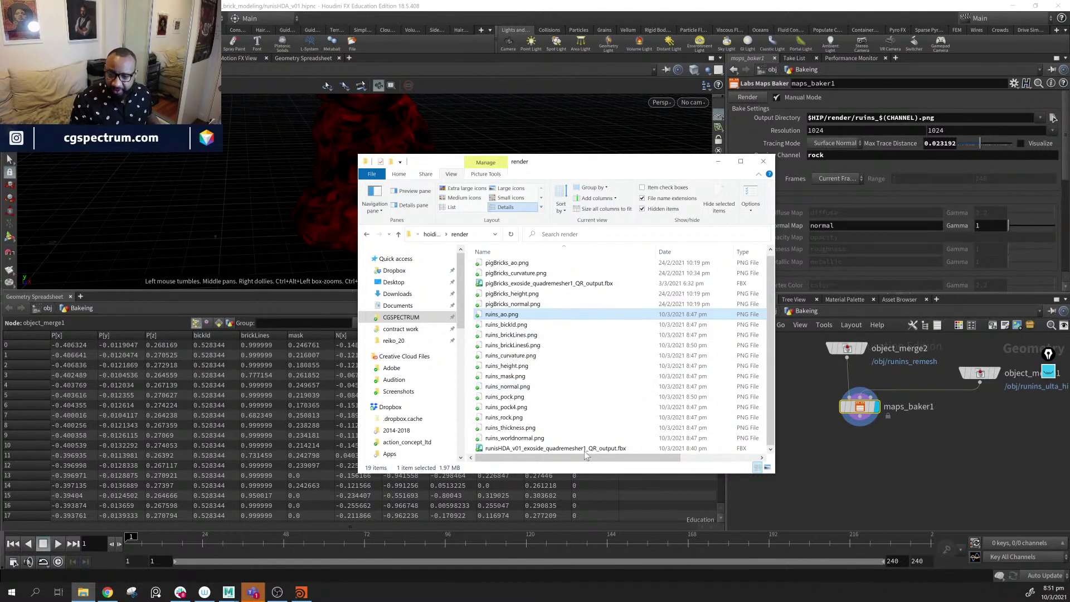
# - Move the File Explorer window aside and enable both Low Export and High Export on the maps baker
pyautogui.scroll(-6, 920, 223)
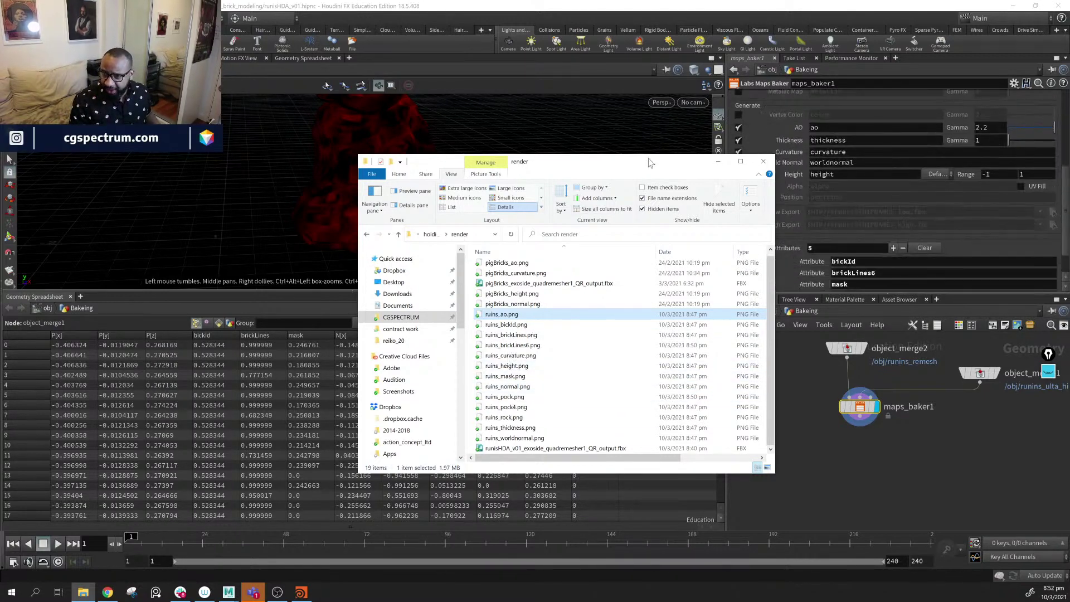
pyautogui.moveTo(644, 171); pyautogui.dragTo(475, 158)
pyautogui.scroll(-3, 784, 191)
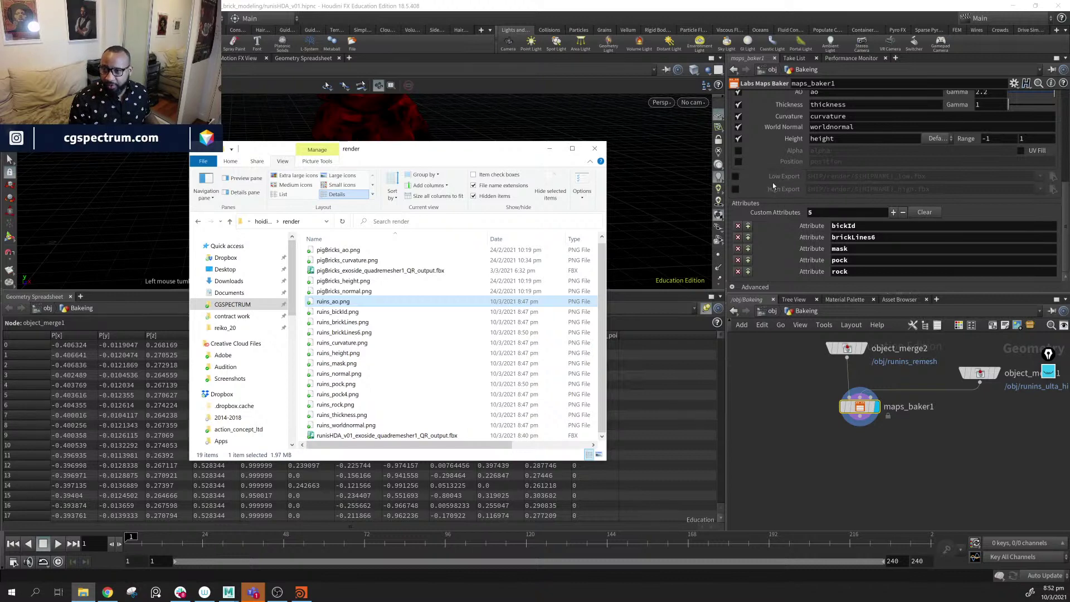
pyautogui.click(736, 176)
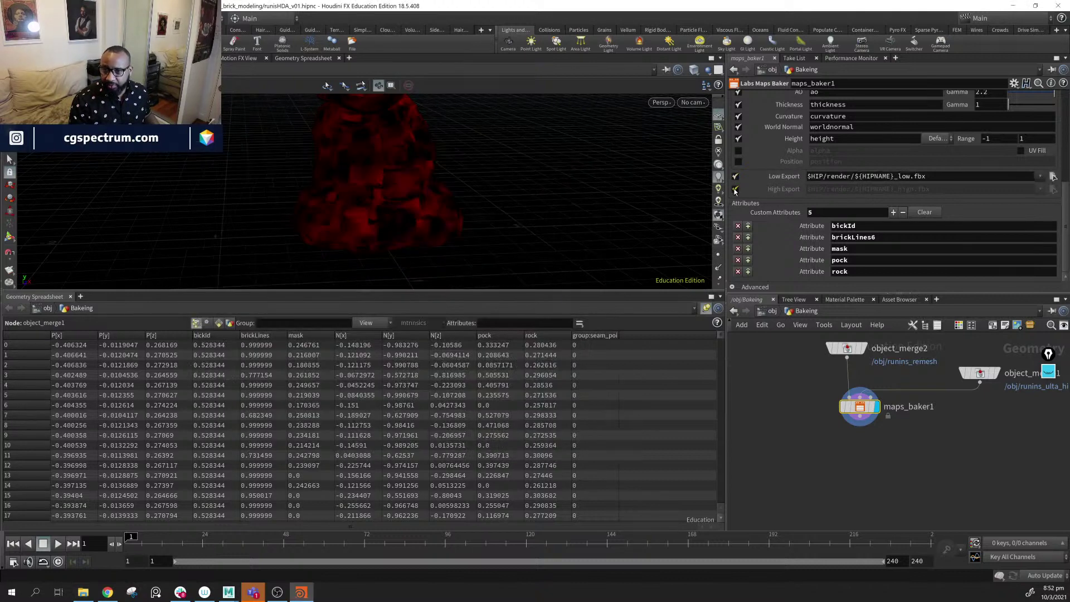
pyautogui.click(736, 189)
# - Reuse the ruins_ prefix from the output directory to set the Low Export path to $HIP/render/ruins_low.fbx
pyautogui.scroll(8, 877, 189)
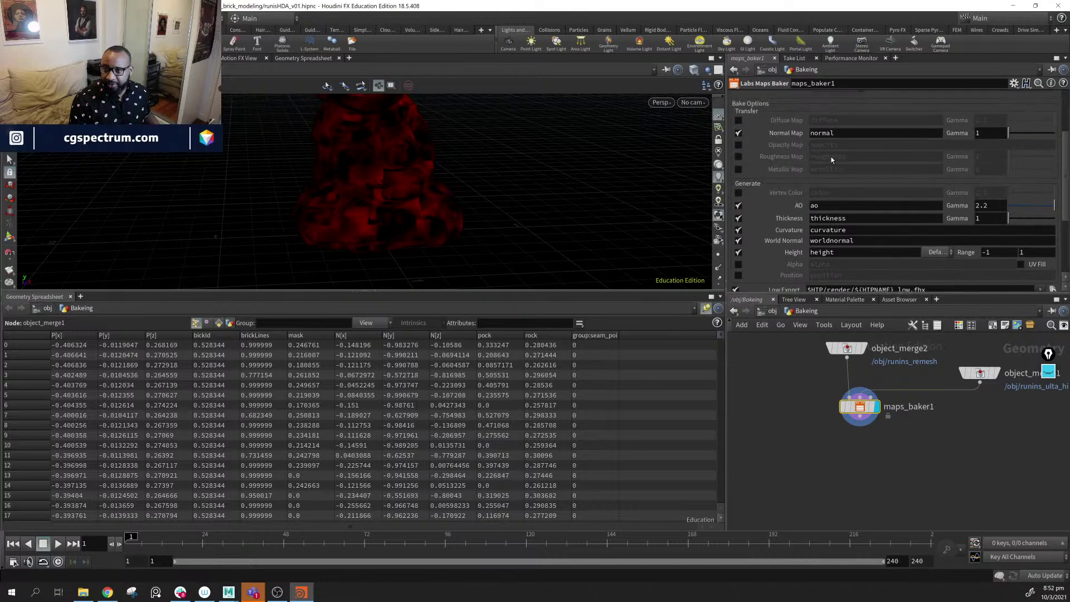
pyautogui.scroll(1, 831, 150)
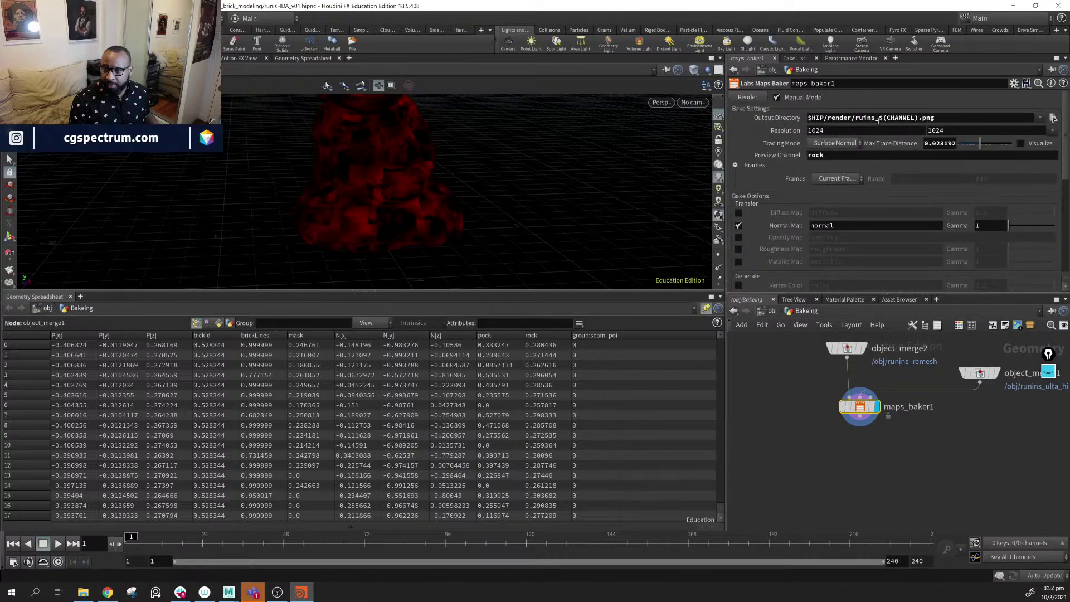
pyautogui.moveTo(863, 118)
pyautogui.mouseDown()
pyautogui.moveTo(880, 119)
pyautogui.moveTo(857, 120)
pyautogui.mouseUp()
pyautogui.hotkey('ctrl', 'c')
pyautogui.click(881, 119)
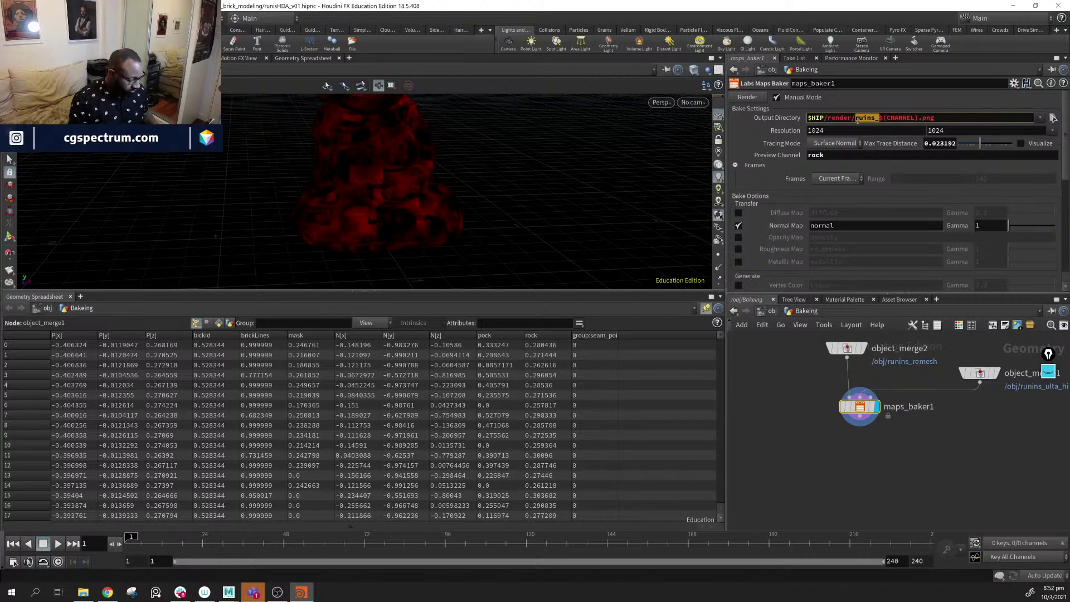
pyautogui.scroll(-5, 881, 210)
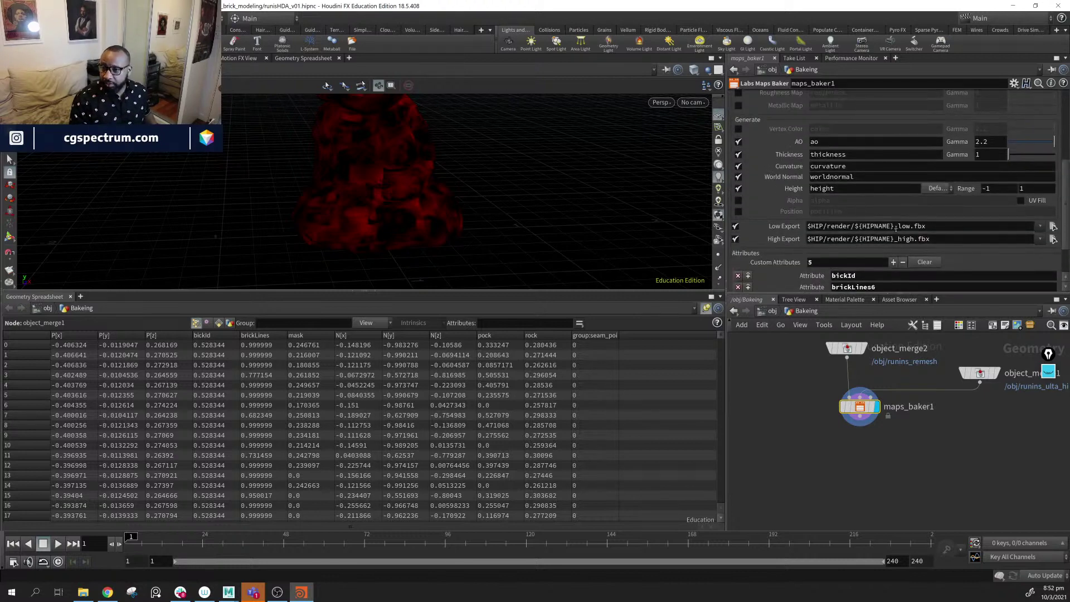
pyautogui.moveTo(898, 228); pyautogui.dragTo(856, 239)
pyautogui.hotkey('ctrl', 'v')
pyautogui.hotkey('ctrl', 'v')
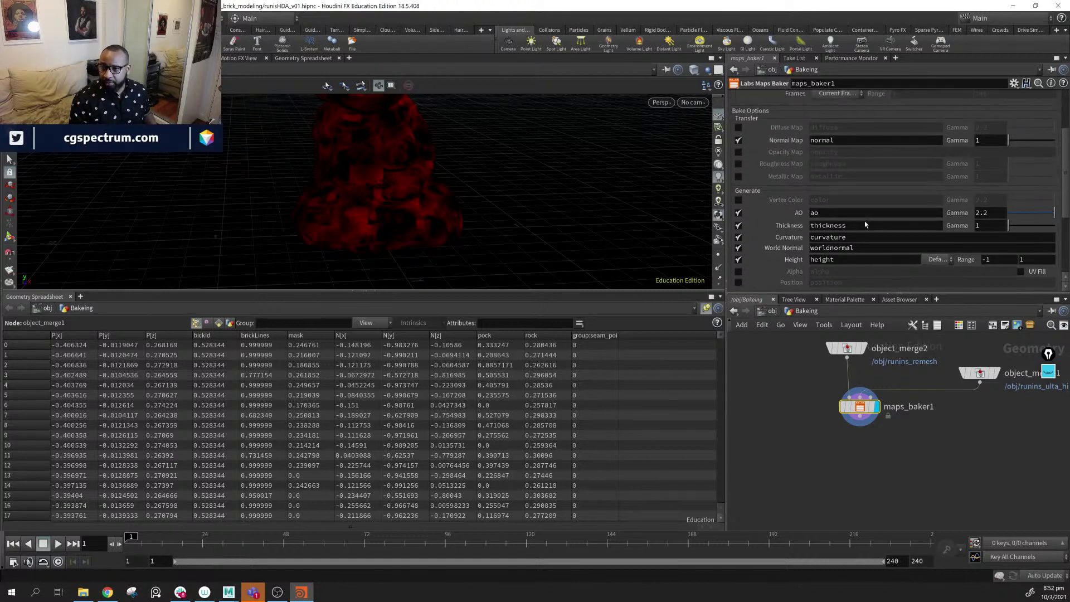
# - Replace the ${HIPNAME} variable in the High Export path with ruins
pyautogui.hotkey('ctrl', 'z')
pyautogui.scroll(-1, 891, 223)
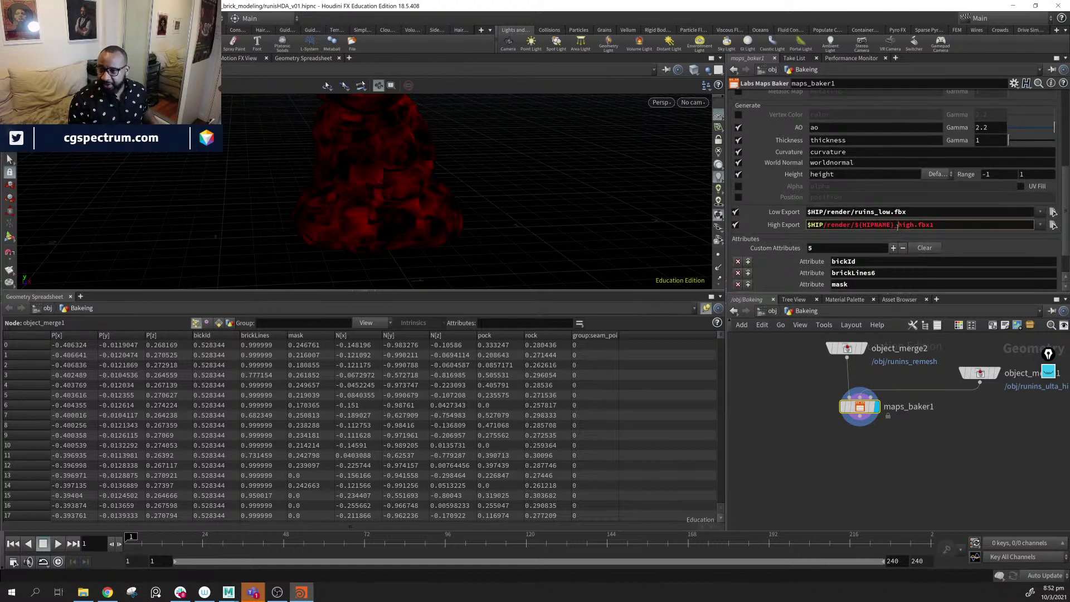
pyautogui.moveTo(895, 226); pyautogui.dragTo(857, 226)
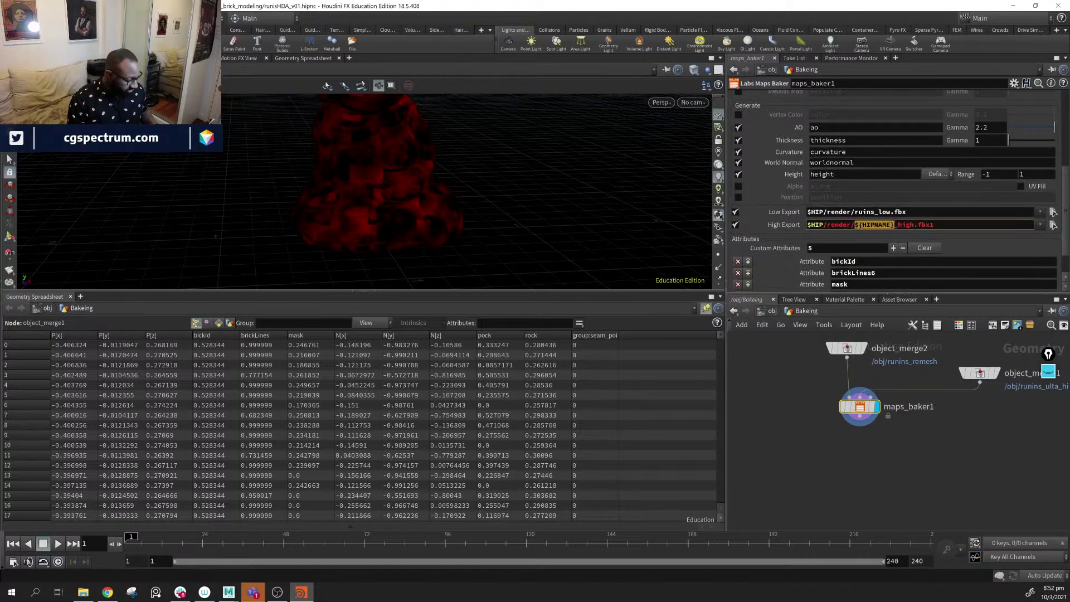
pyautogui.write('ruins')
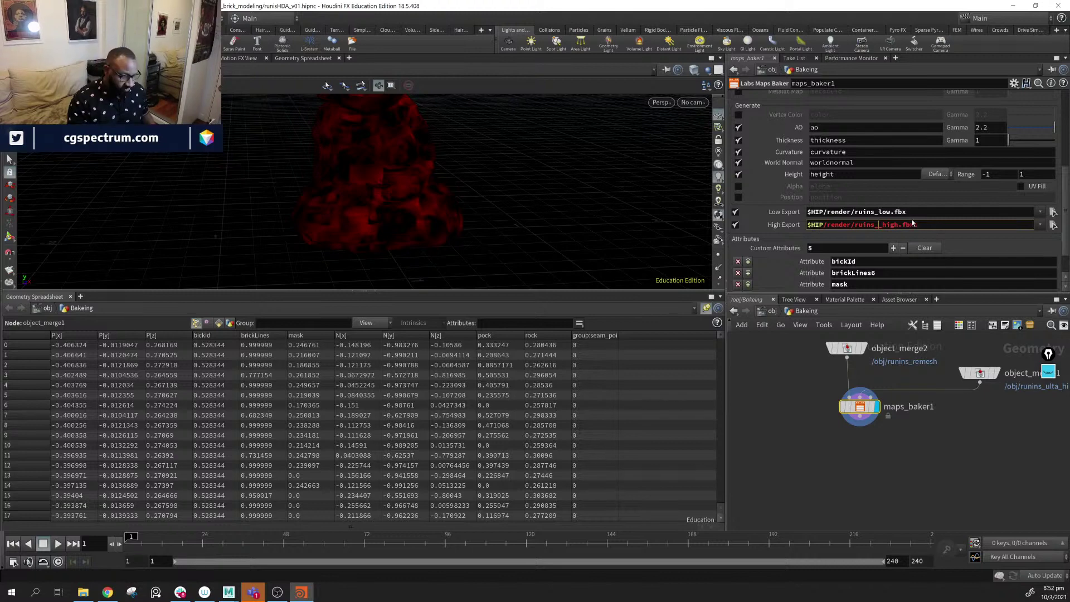
pyautogui.press('Return')
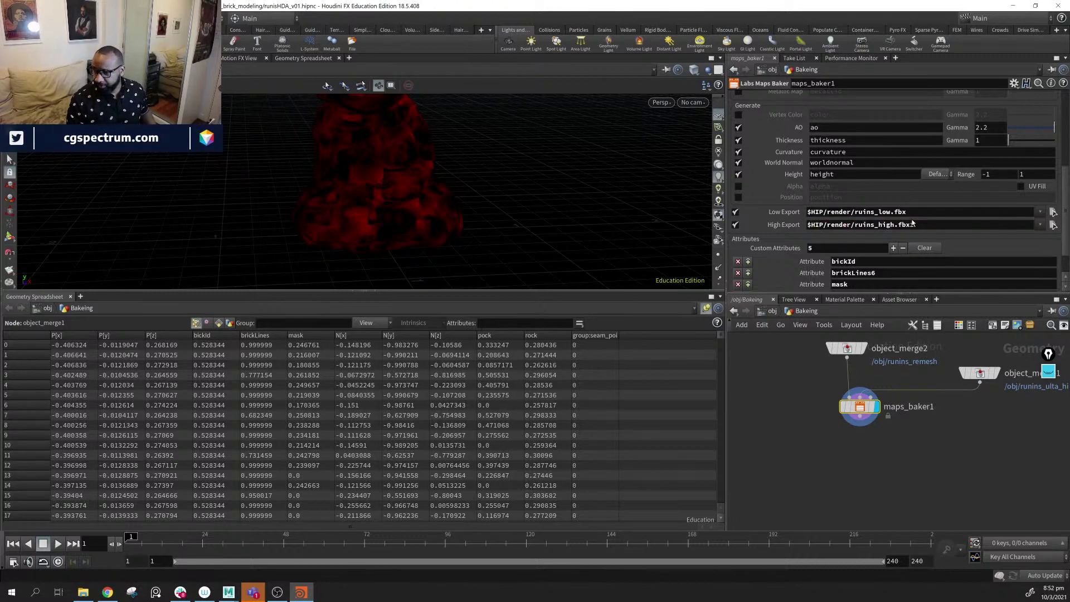
# - Set the bake resolution to 4096 x 4096
pyautogui.scroll(6, 860, 225)
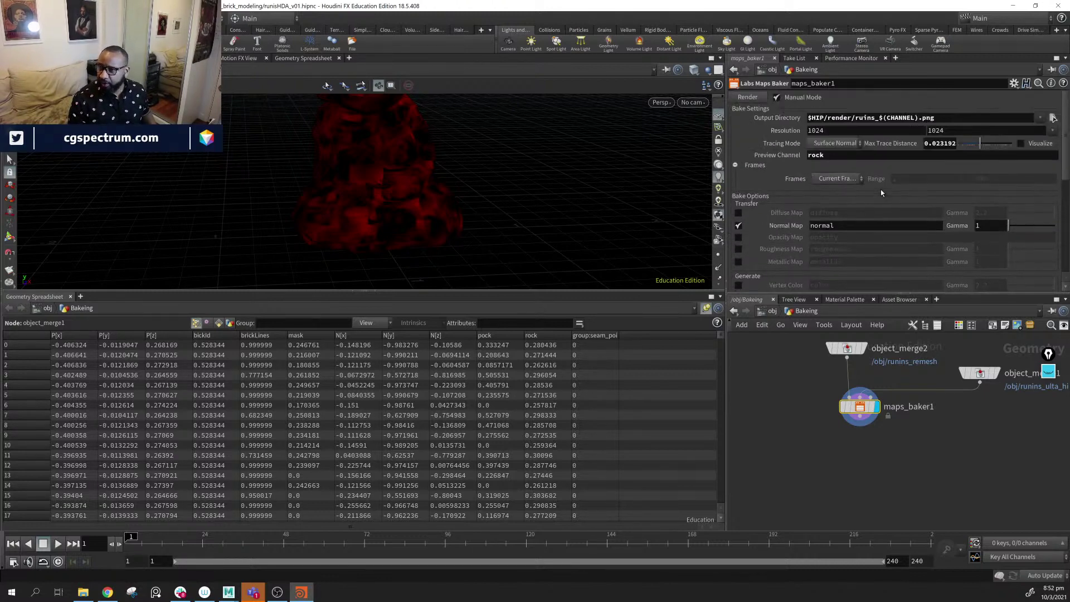
pyautogui.click(1052, 130)
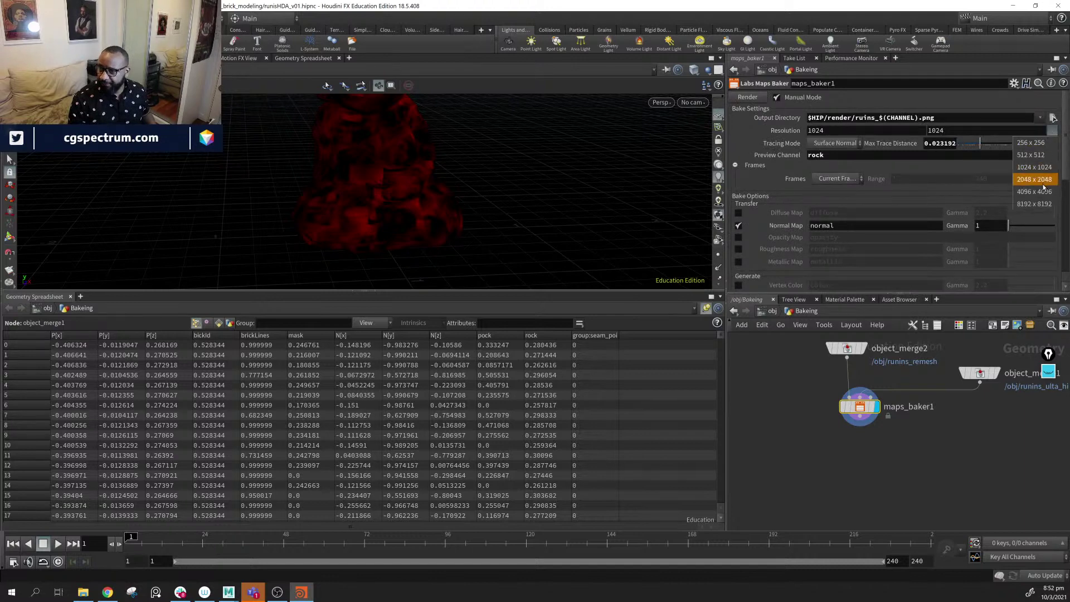
pyautogui.click(1035, 192)
# - Remove the stray 1 from the High Export extension so the path reads $HIP/render/ruins_high.fbx
pyautogui.scroll(-5, 872, 234)
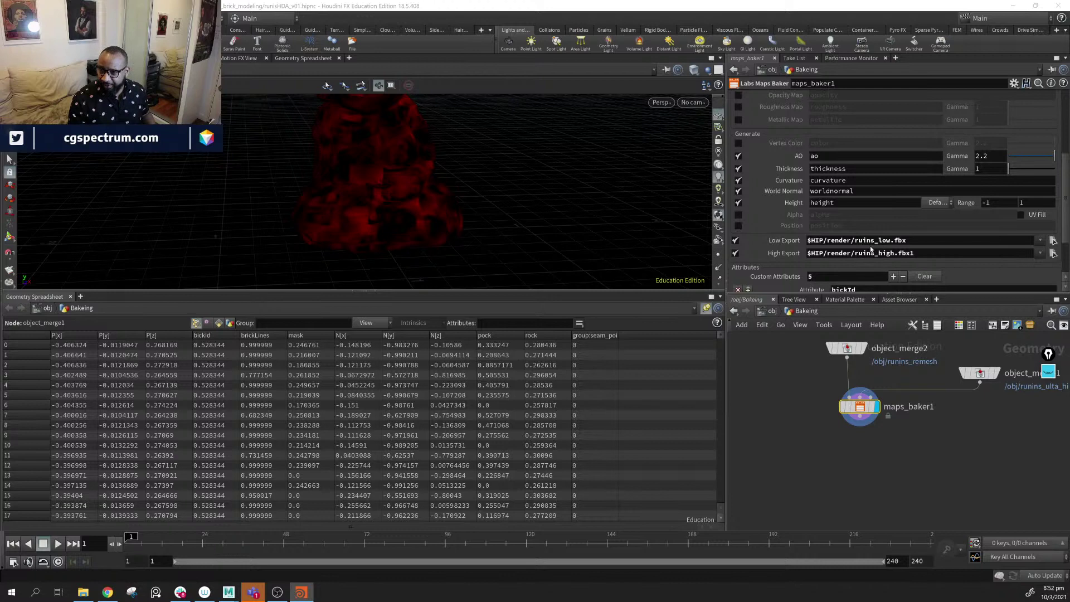
pyautogui.click(929, 255)
pyautogui.press('BackSpace')
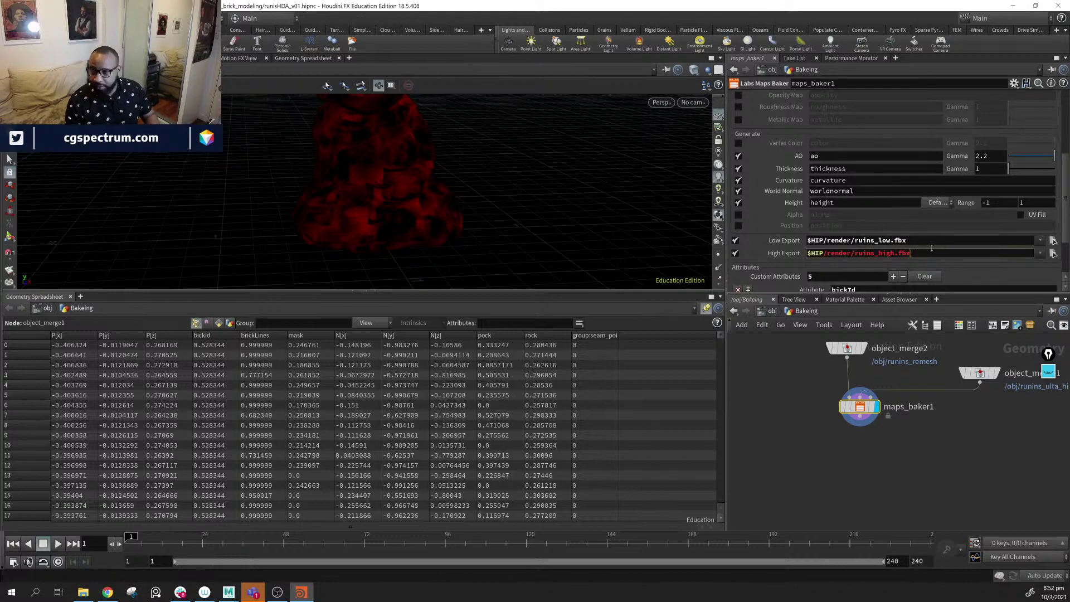
pyautogui.hotkey('shift', 'Tab')
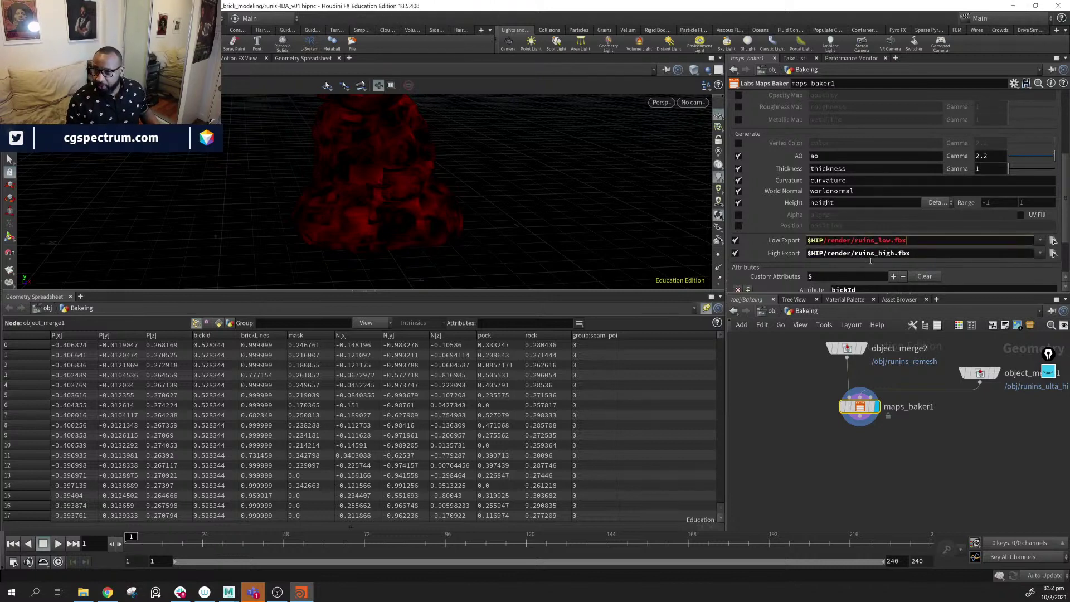
# - Set the Preview Channel to ao and inspect the ambient occlusion bake on the statue from several sides
pyautogui.scroll(-3, 864, 238)
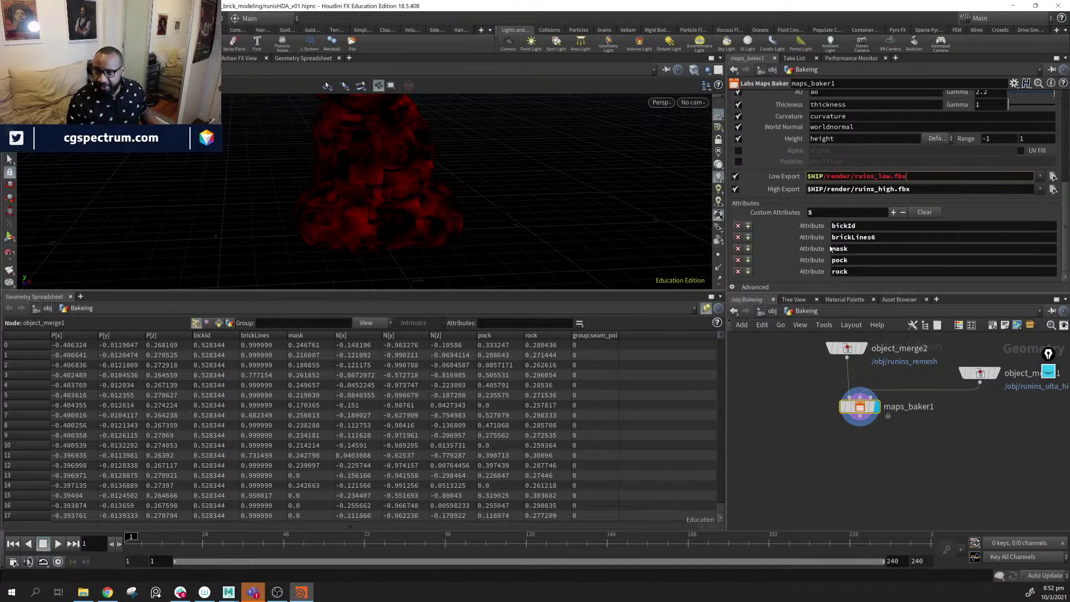
pyautogui.scroll(9, 836, 252)
pyautogui.scroll(1, 838, 218)
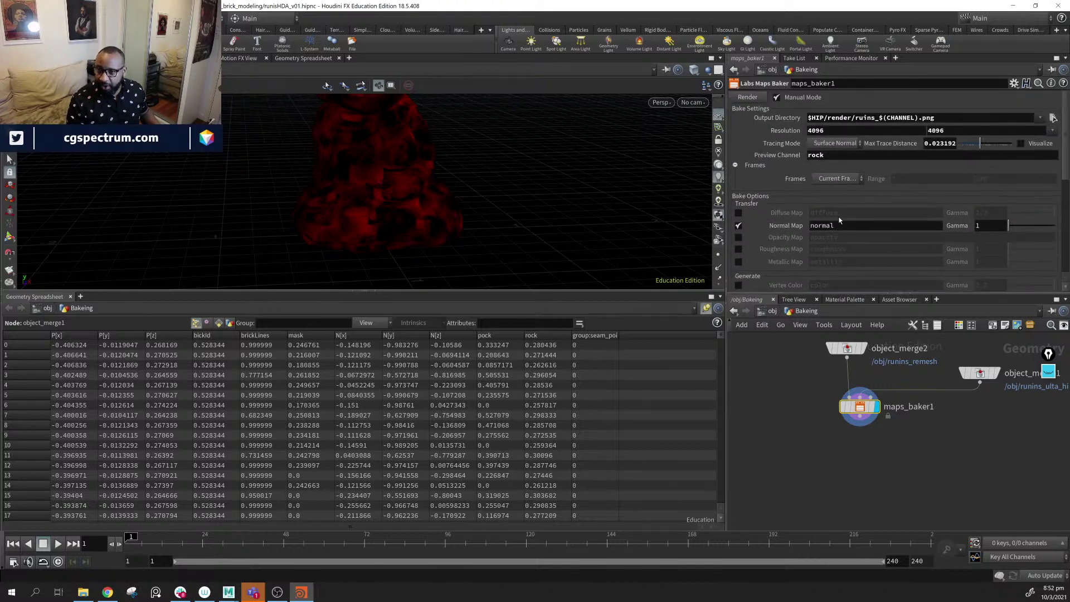
pyautogui.doubleClick(847, 155)
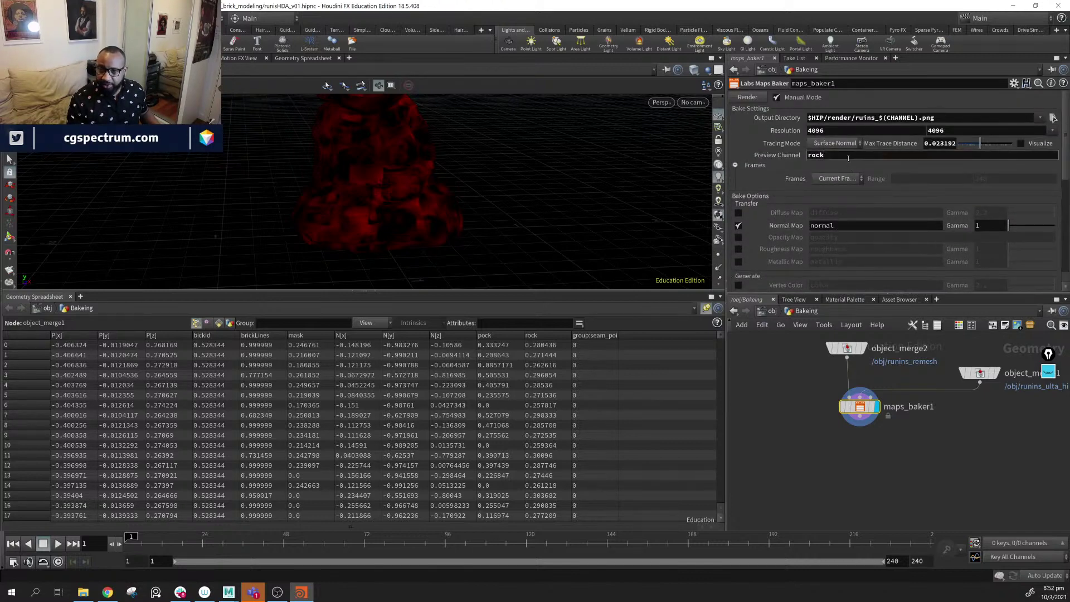
pyautogui.write('ao')
pyautogui.press('Return')
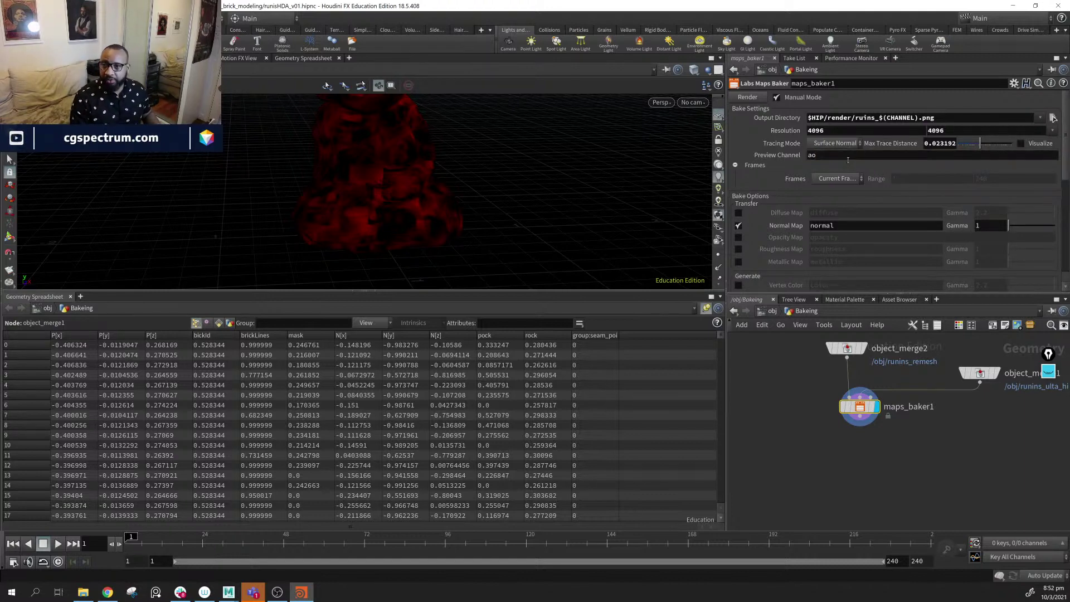
pyautogui.moveTo(446, 195); pyautogui.dragTo(501, 198)
pyautogui.scroll(5, 500, 198)
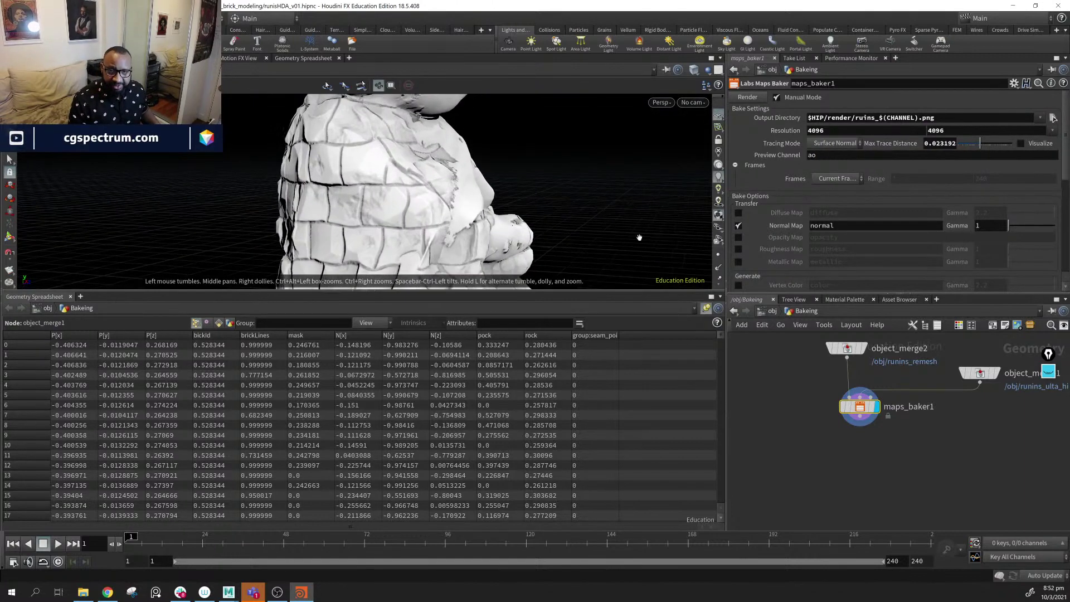
pyautogui.scroll(-5, 501, 184)
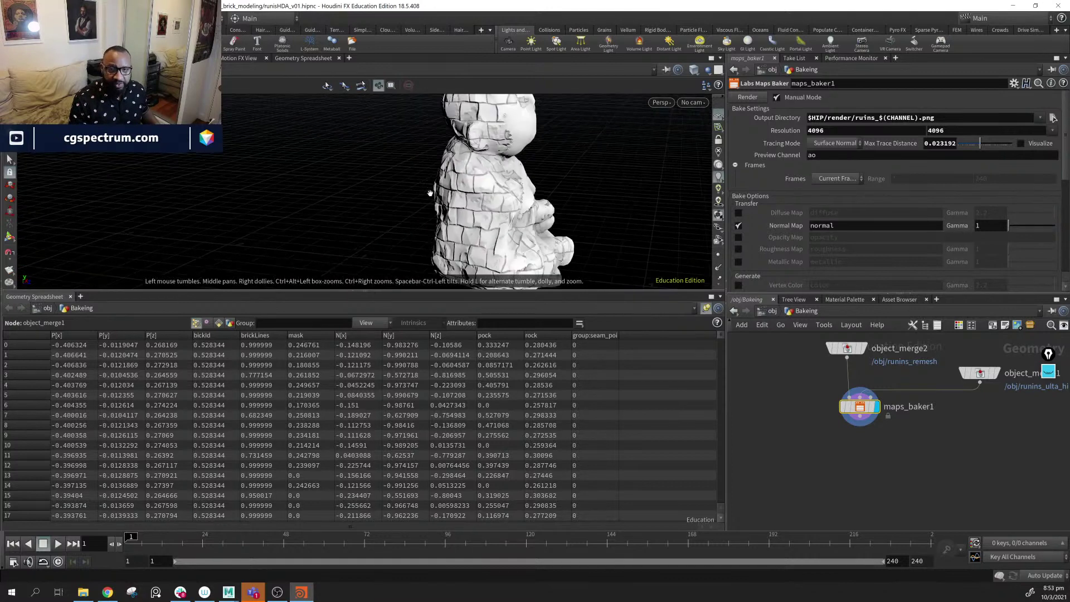
pyautogui.moveTo(474, 183); pyautogui.dragTo(623, 221)
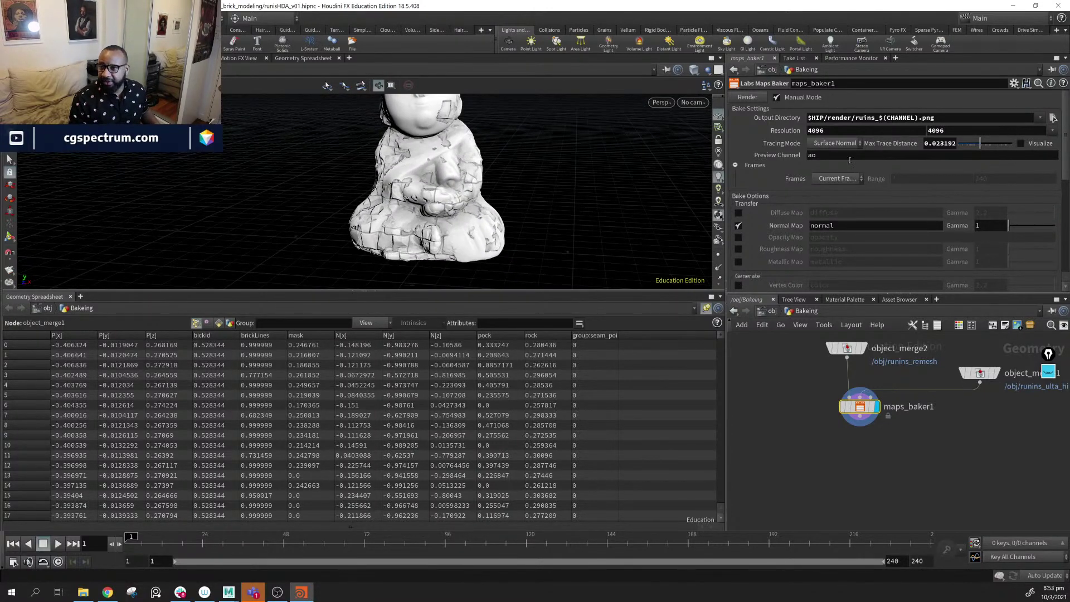
# - Render the maps and the low and high mesh exports, moving the progress dialog beside the statue
pyautogui.click(748, 98)
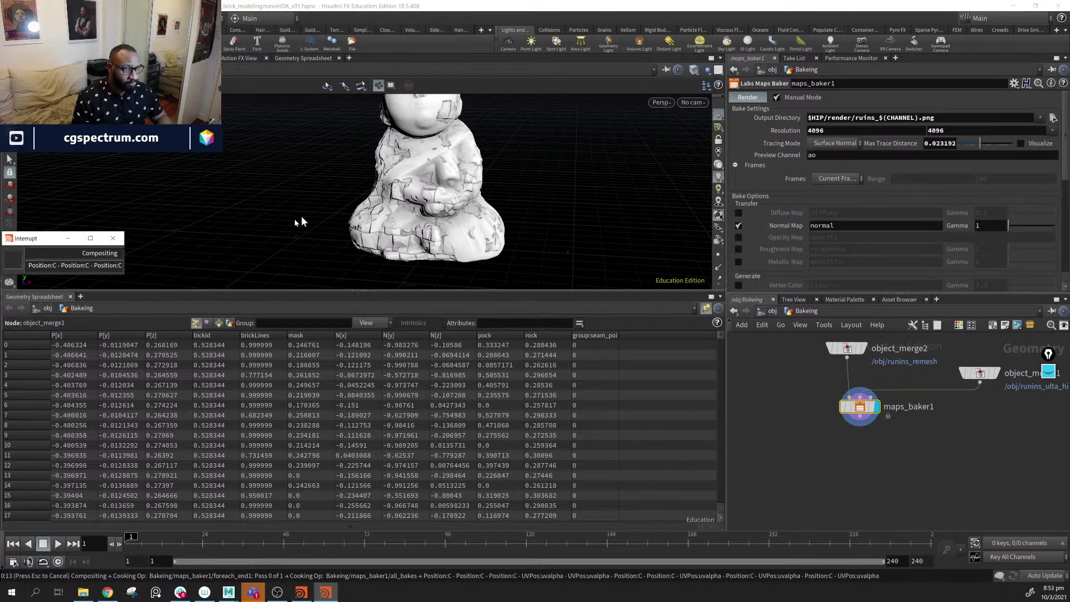
pyautogui.moveTo(568, 160); pyautogui.dragTo(564, 208)
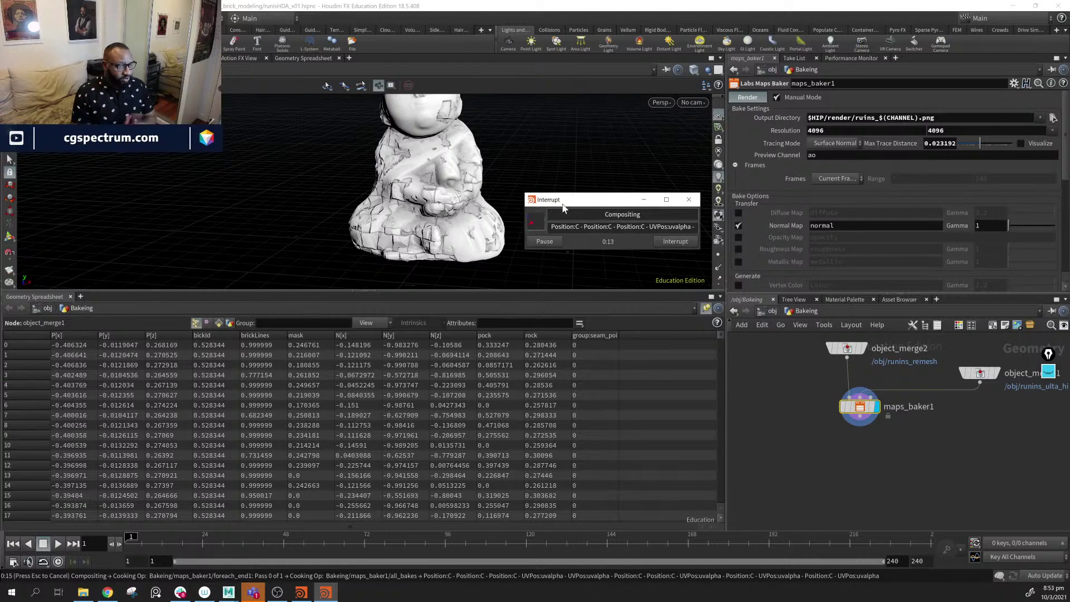